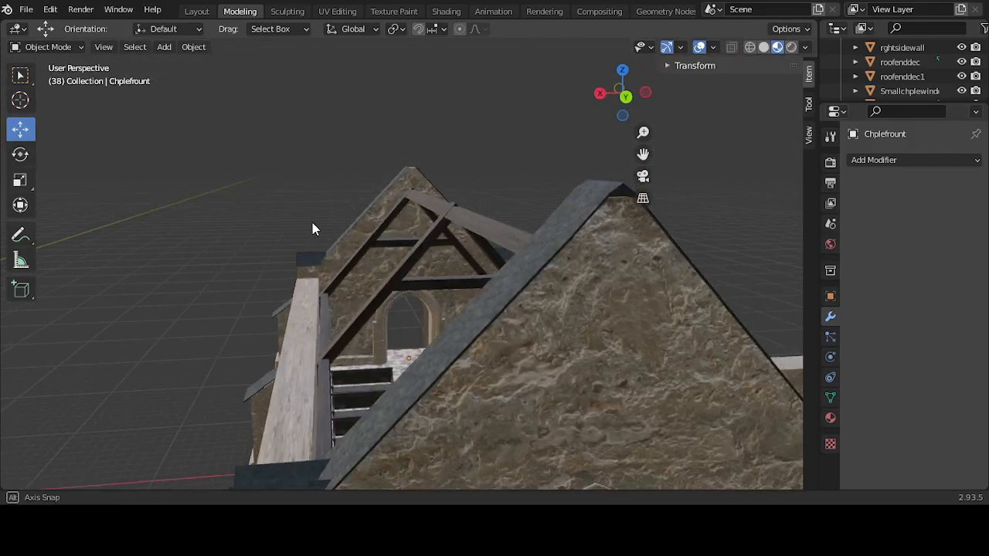
# Step: Select the church reference image beside the chapel model and frame it in front orthographic view
pyautogui.scroll(4, 521, 261)
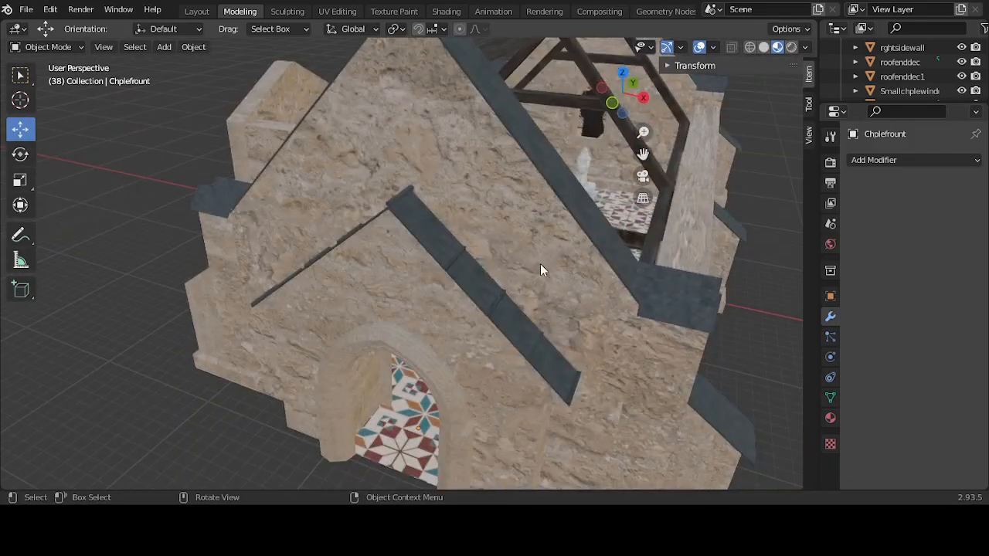
pyautogui.moveTo(540, 262); pyautogui.dragTo(654, 256, button='middle')
pyautogui.scroll(-4, 538, 259)
pyautogui.scroll(2, 544, 261)
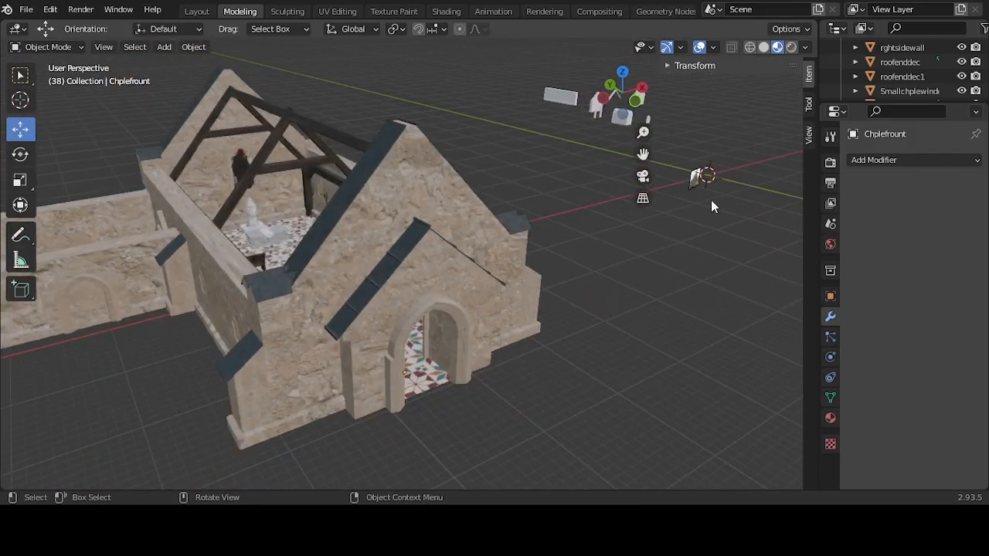
pyautogui.click(697, 178)
pyautogui.press('KP_Decimal')
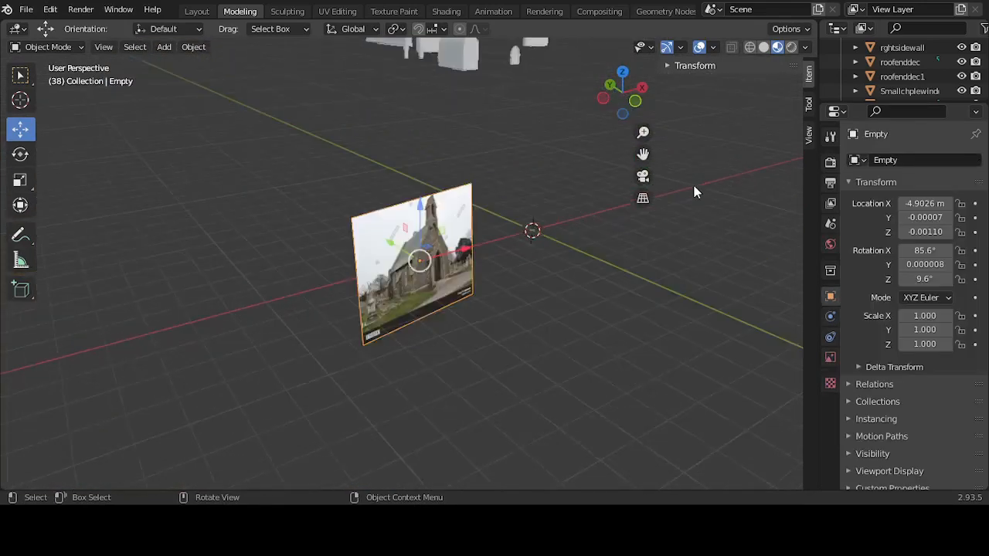
pyautogui.moveTo(538, 318); pyautogui.dragTo(456, 301, button='middle')
pyautogui.scroll(4, 456, 301)
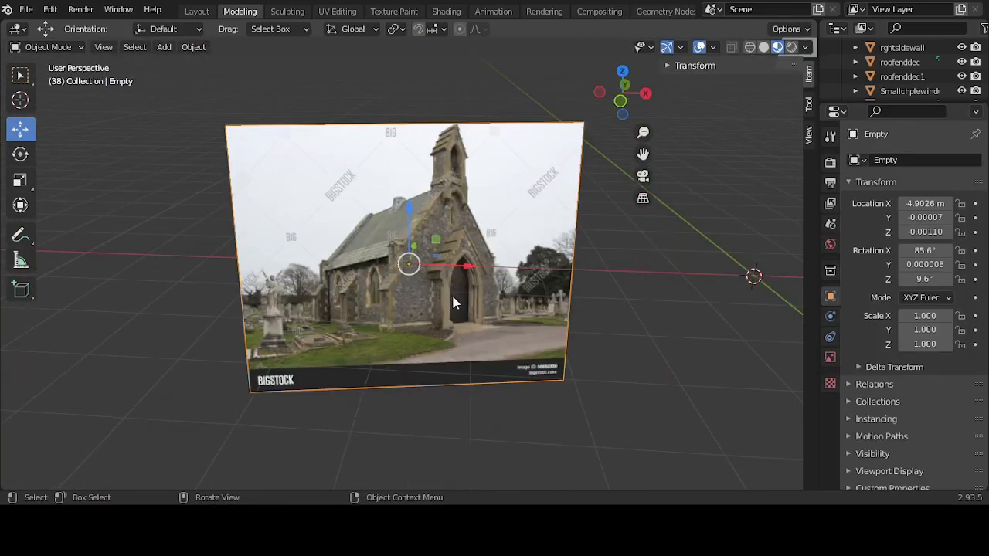
pyautogui.press('KP_1')
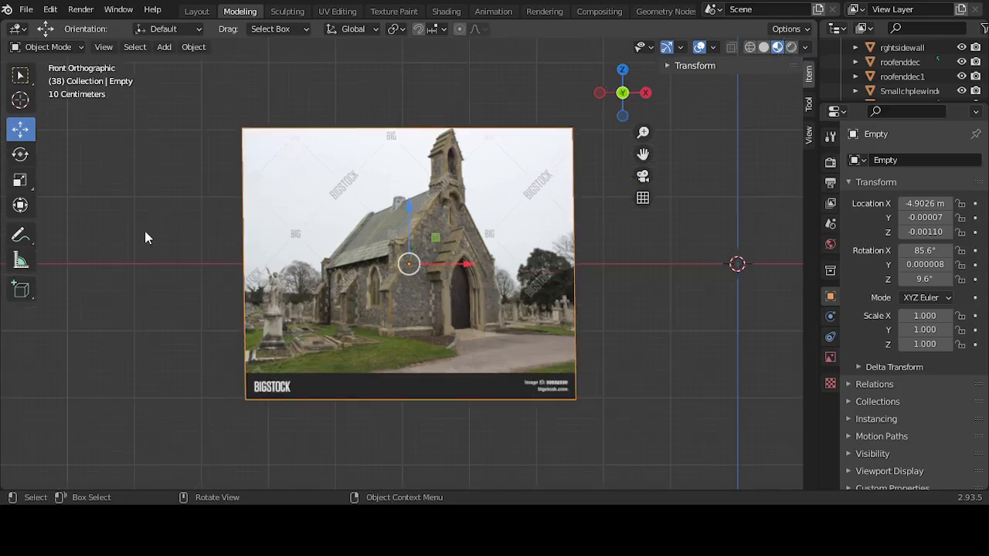
# Step: Scale the church reference image up by about 5.17 in X and Z
pyautogui.click(20, 181)
pyautogui.moveTo(447, 252); pyautogui.dragTo(530, 242)
pyautogui.scroll(-5, 497, 261)
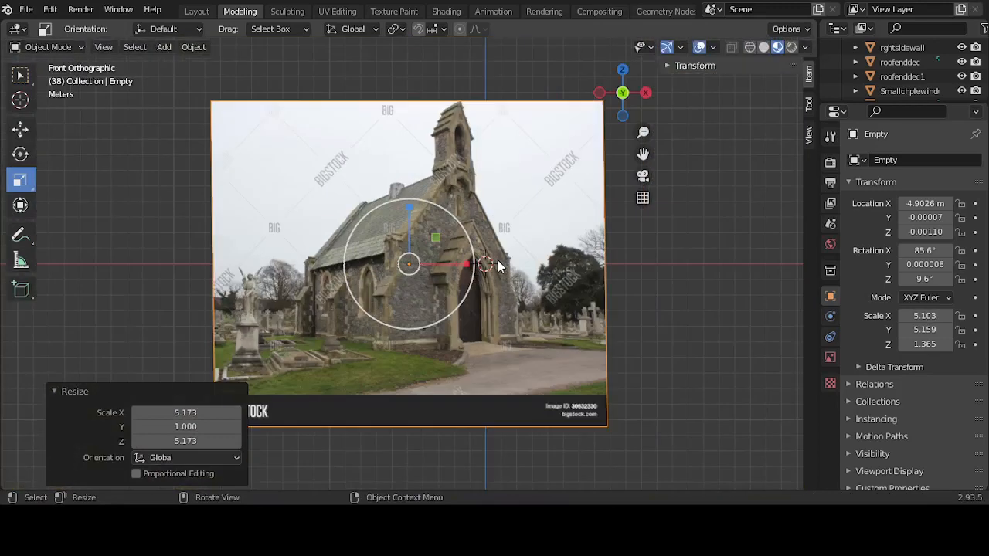
pyautogui.click(663, 228)
# Step: Examine the front gable, the small arch and the bell tower in the church reference image
pyautogui.click(458, 180)
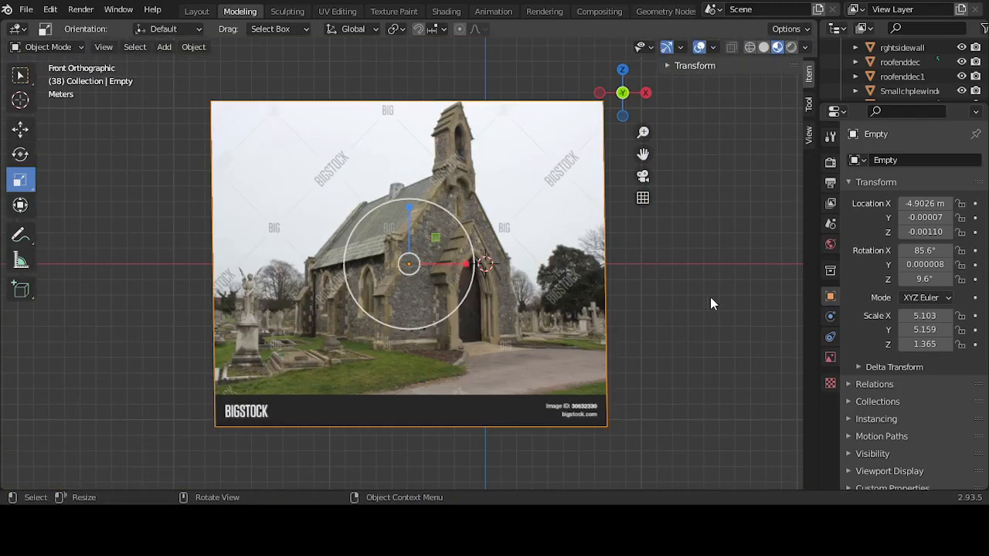
pyautogui.click(682, 304)
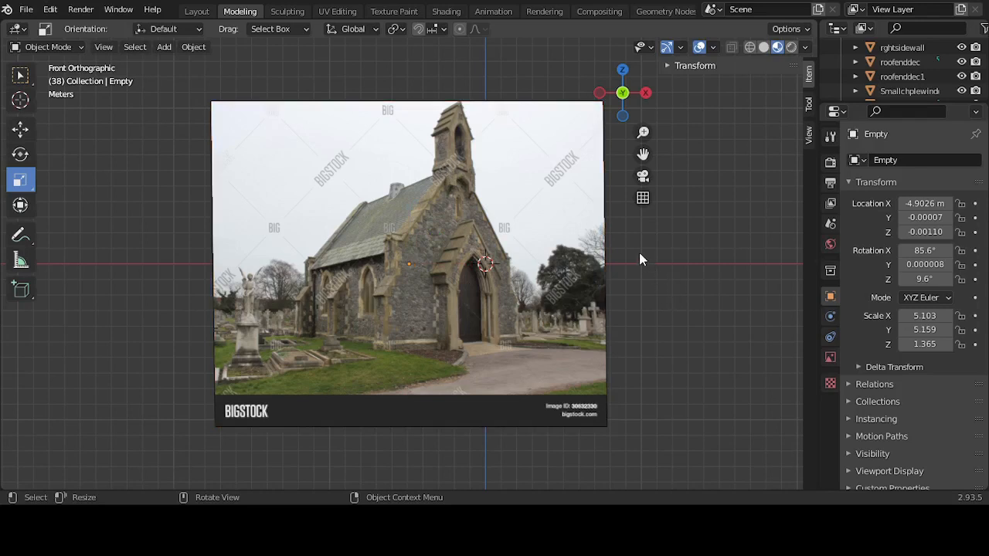
pyautogui.scroll(2, 640, 260)
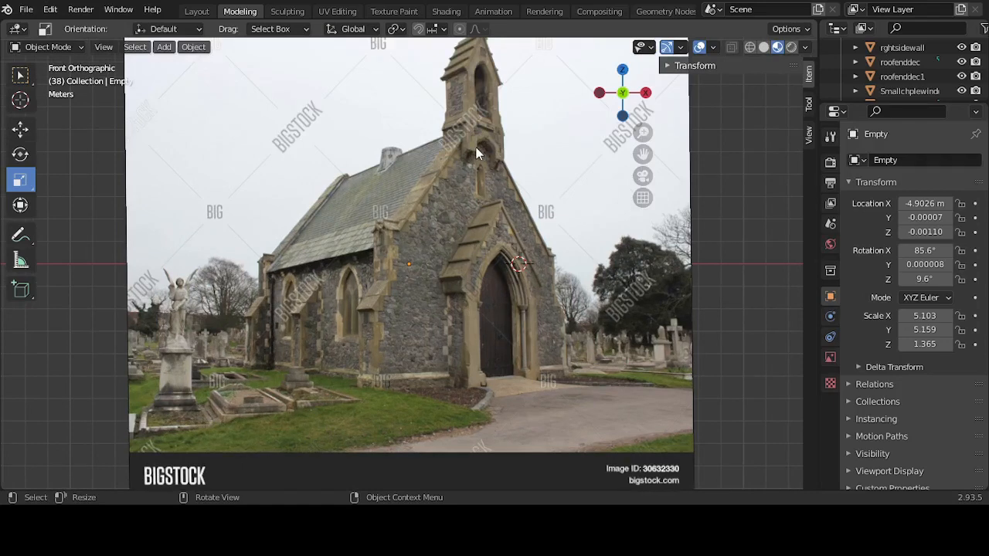
pyautogui.scroll(2, 487, 135)
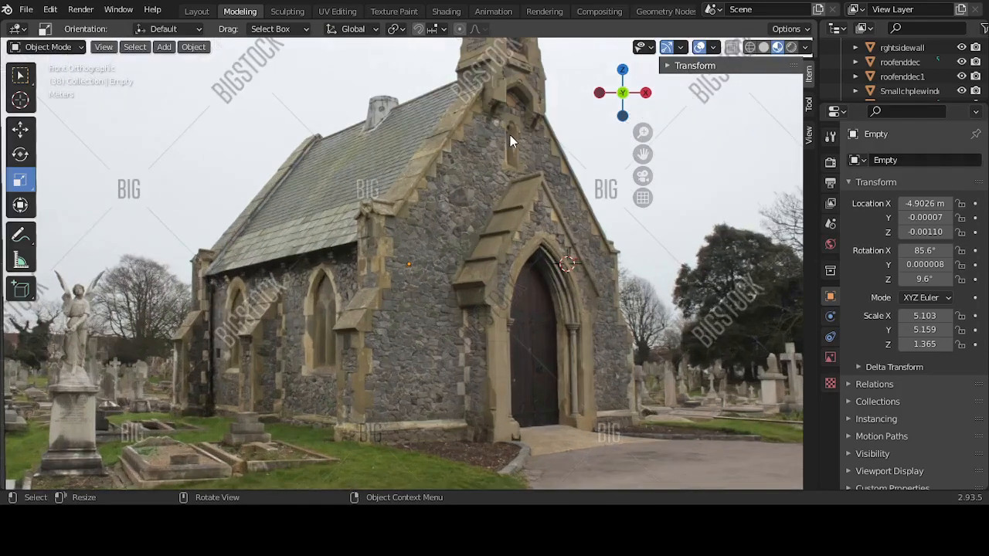
pyautogui.moveTo(521, 135); pyautogui.dragTo(489, 188, button='middle')
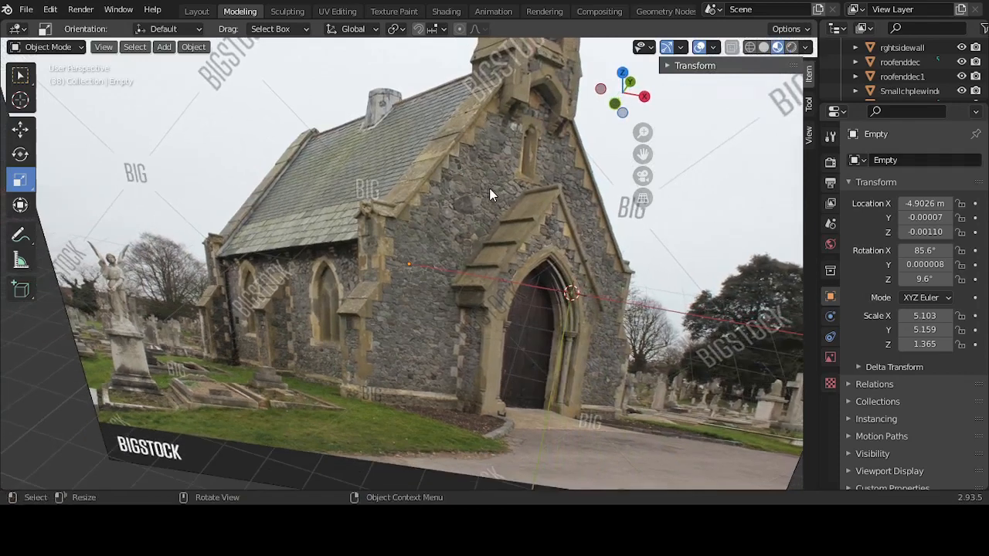
pyautogui.scroll(-1, 504, 137)
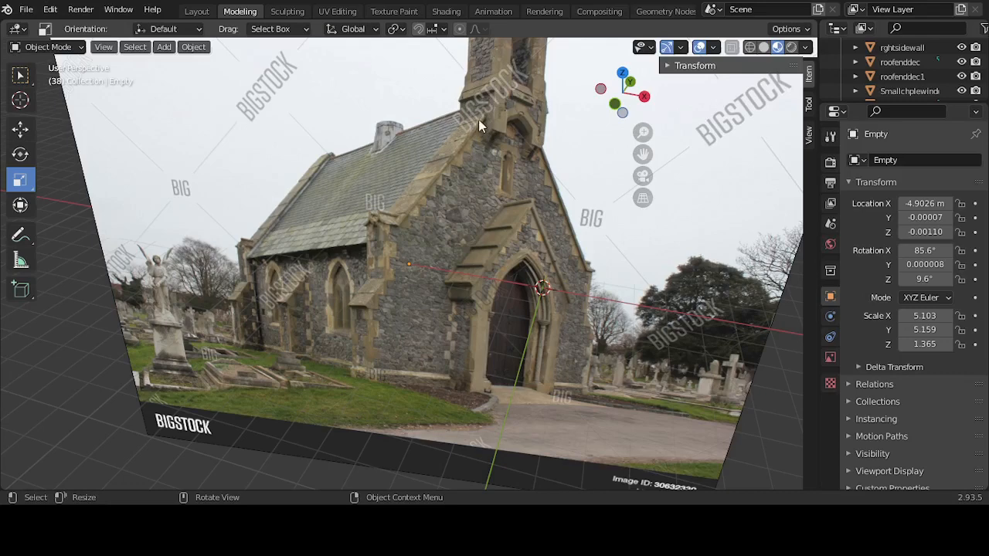
pyautogui.scroll(-6, 524, 120)
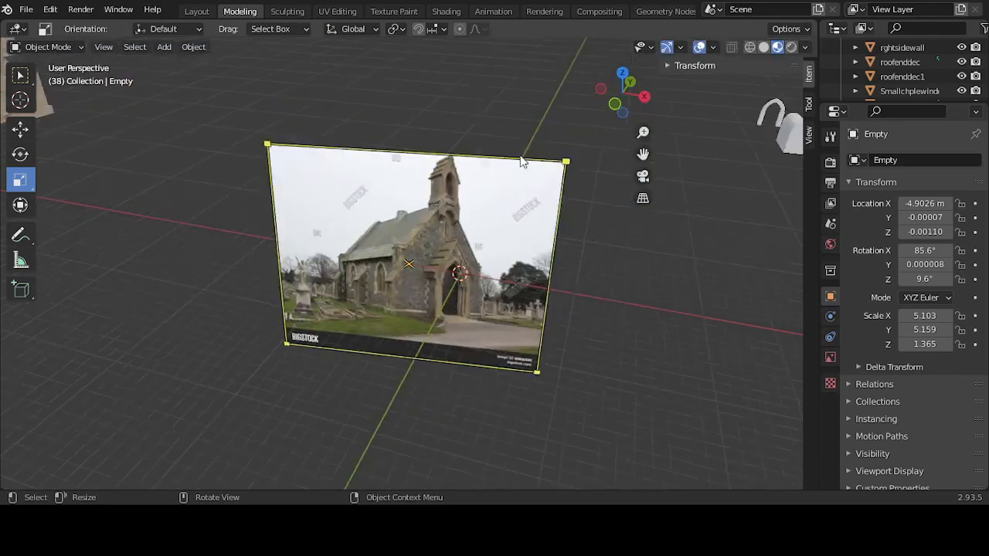
# Step: Add a 2 m cube mesh at the 3D cursor and frame it in front view against the reference image
pyautogui.hotkey('shift', 'a')
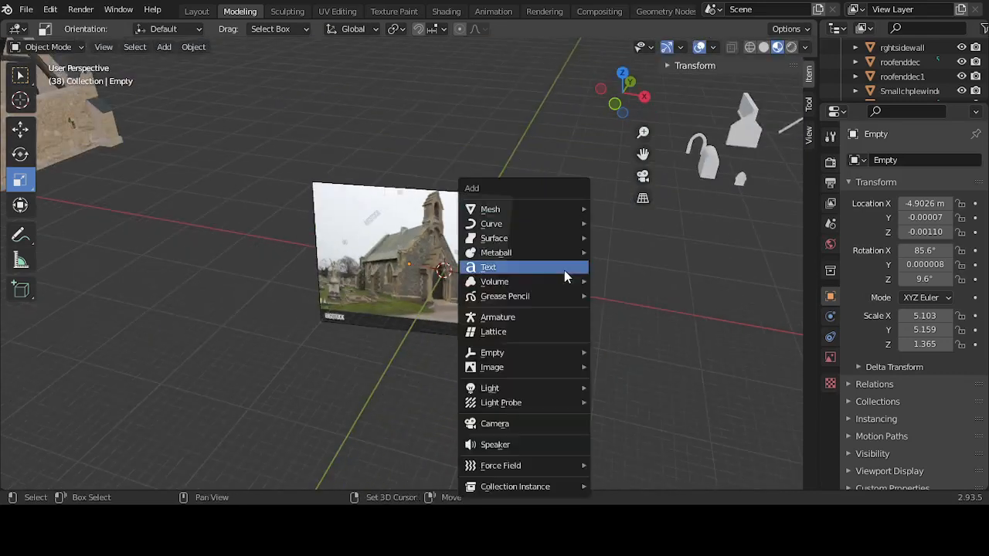
pyautogui.moveTo(541, 208)
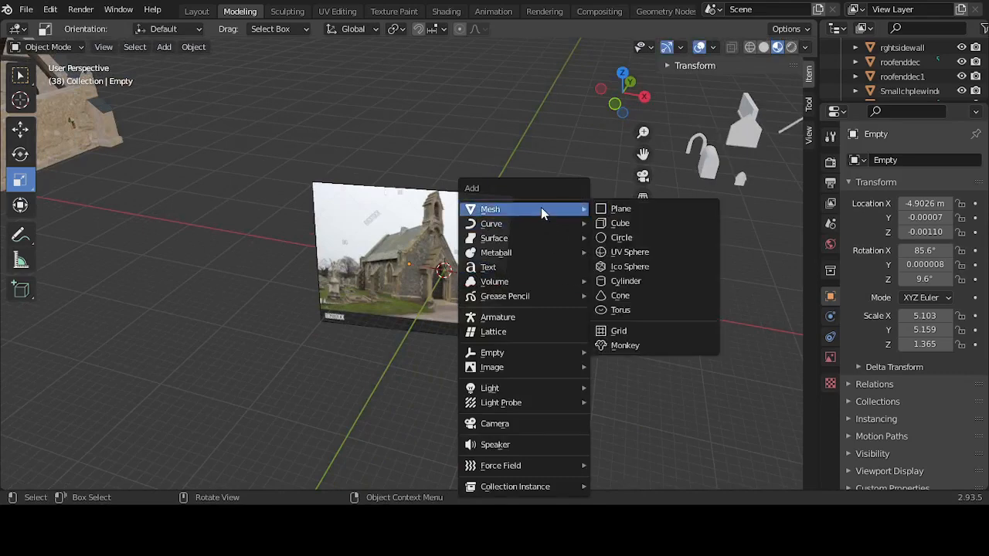
pyautogui.click(630, 221)
pyautogui.press('KP_1')
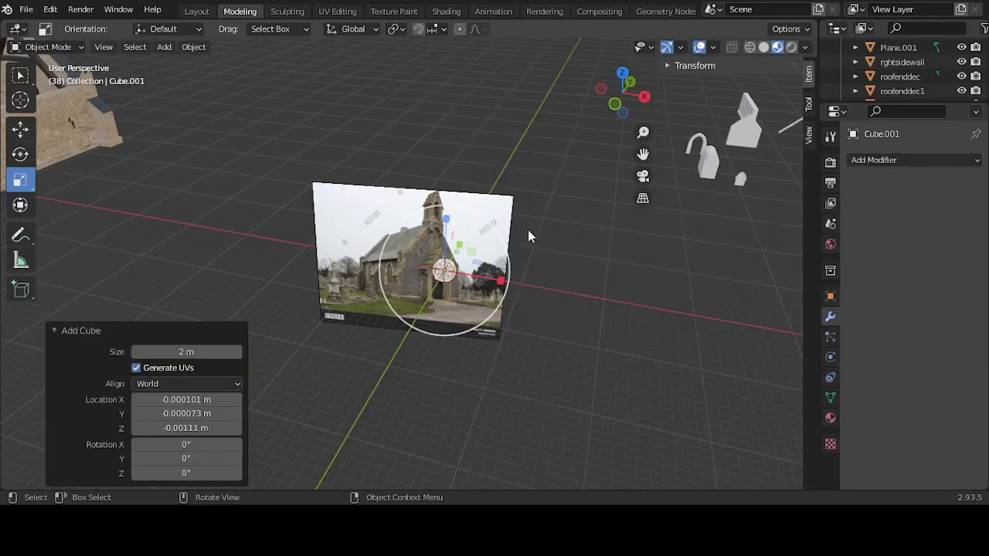
pyautogui.press('KP_Decimal')
pyautogui.scroll(-5, 527, 230)
pyautogui.scroll(-1, 527, 230)
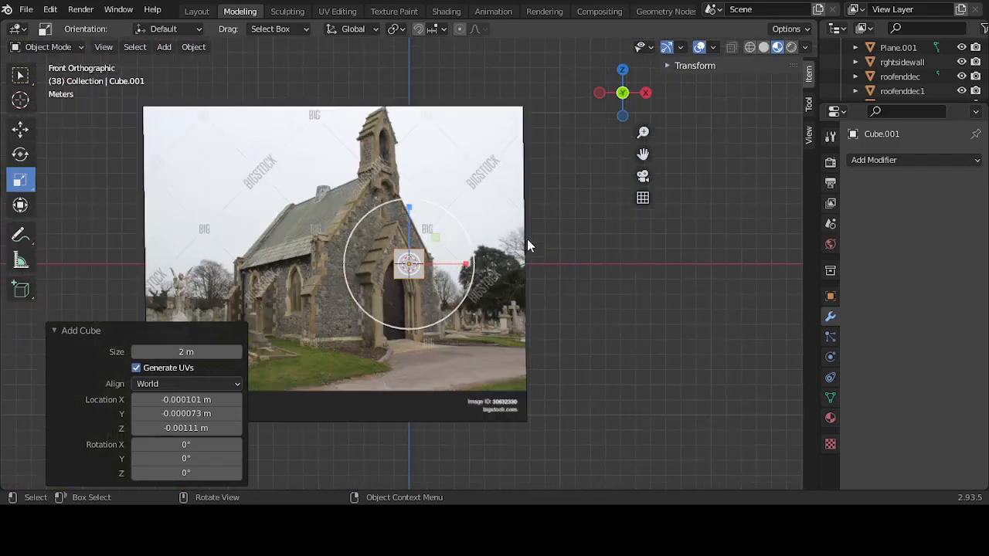
pyautogui.scroll(2, 487, 222)
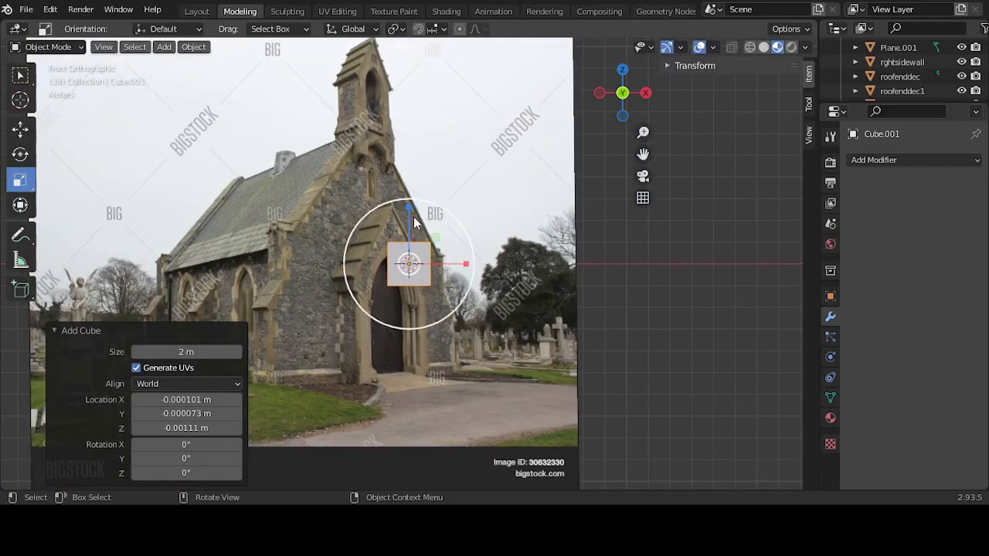
# Step: Flatten the cube along Z and move it along X until it is clear of the reference image
pyautogui.moveTo(408, 208); pyautogui.dragTo(409, 230)
pyautogui.click(653, 241)
pyautogui.click(17, 127)
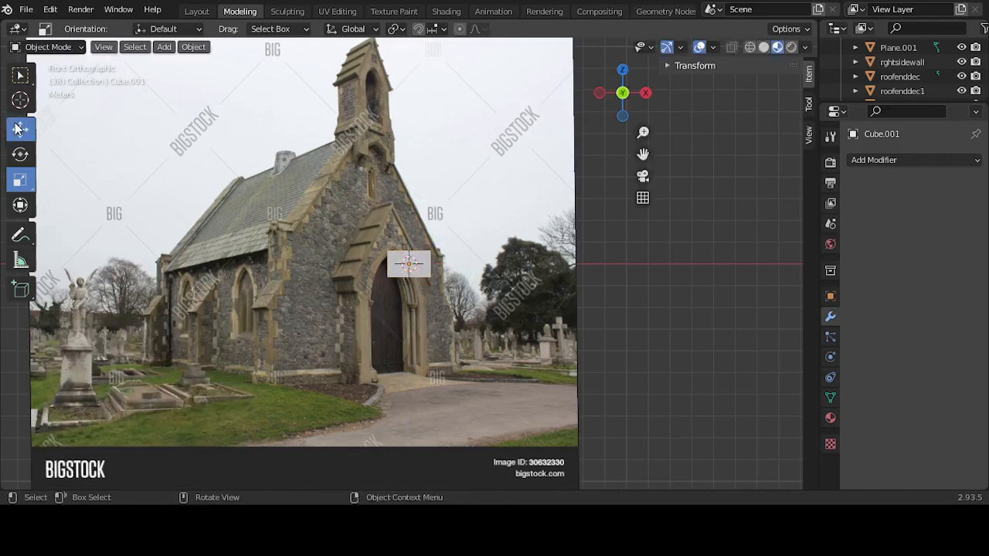
pyautogui.click(426, 269)
pyautogui.moveTo(426, 270); pyautogui.dragTo(687, 270)
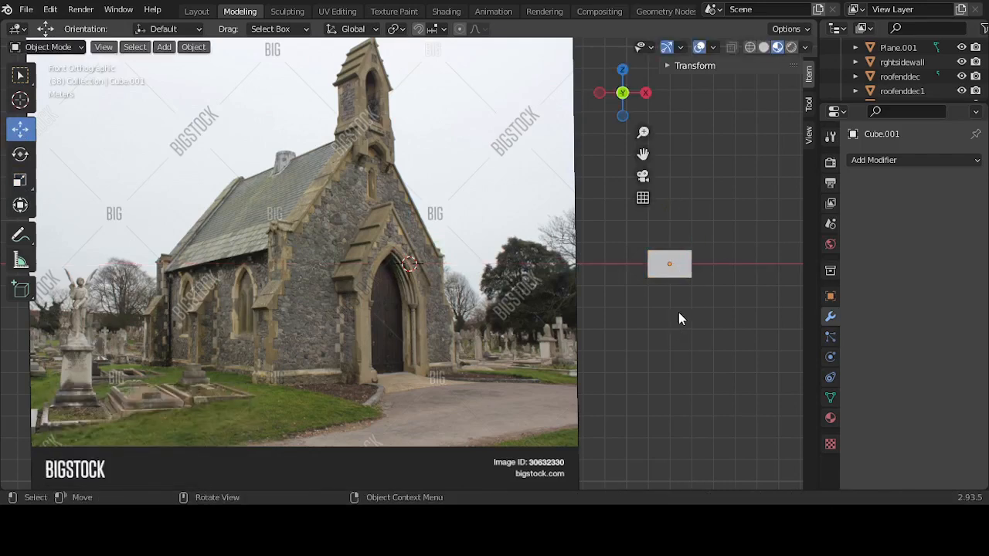
pyautogui.scroll(1, 697, 297)
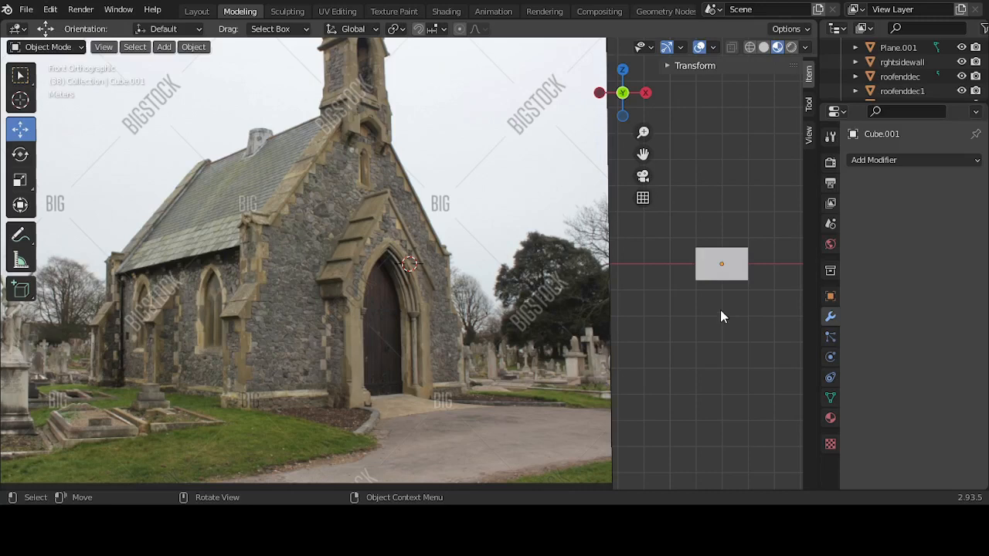
# Step: Switch the viewport to solid shading and add a cylinder mesh at the 3D cursor
pyautogui.hotkey('shift', 'a')
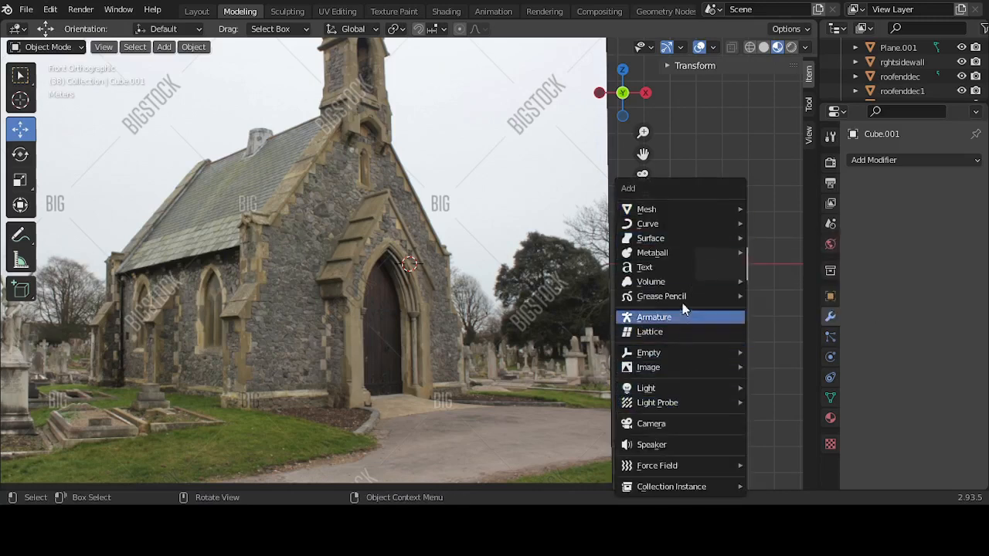
pyautogui.click(765, 47)
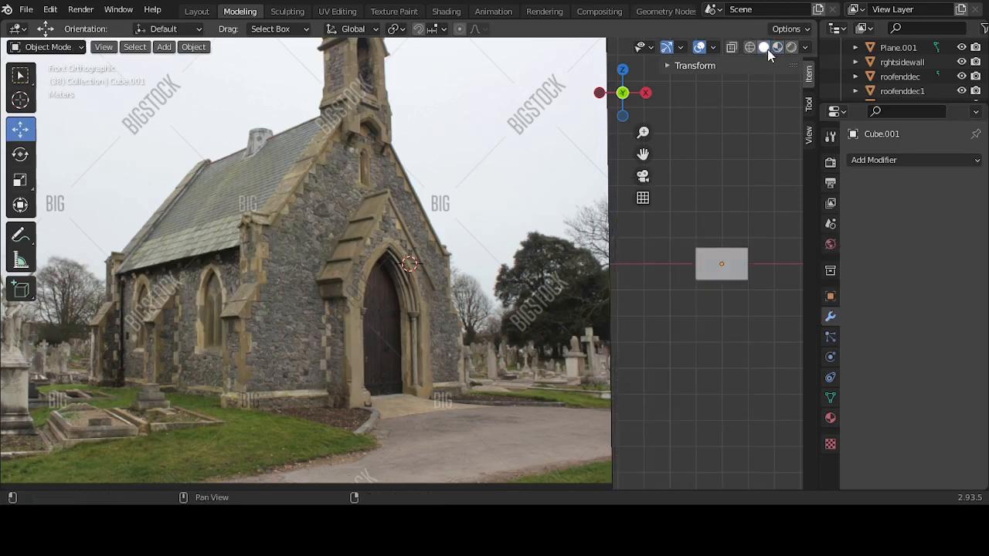
pyautogui.hotkey('shift', 'a')
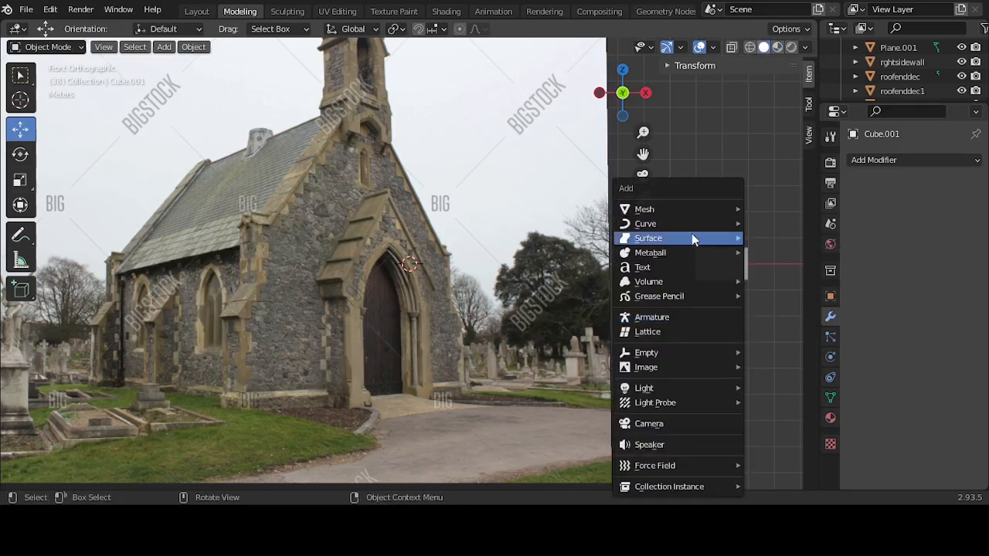
pyautogui.moveTo(686, 218)
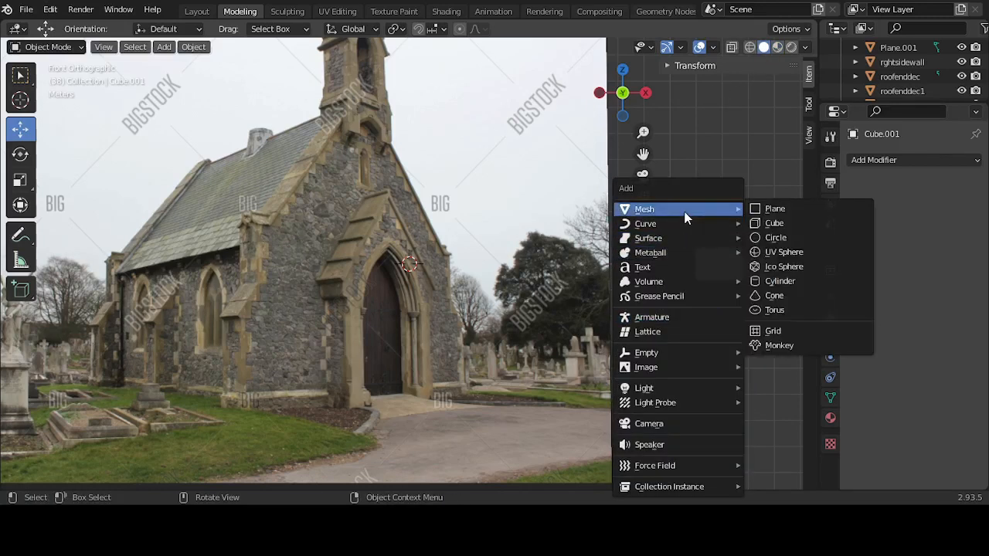
pyautogui.click(789, 283)
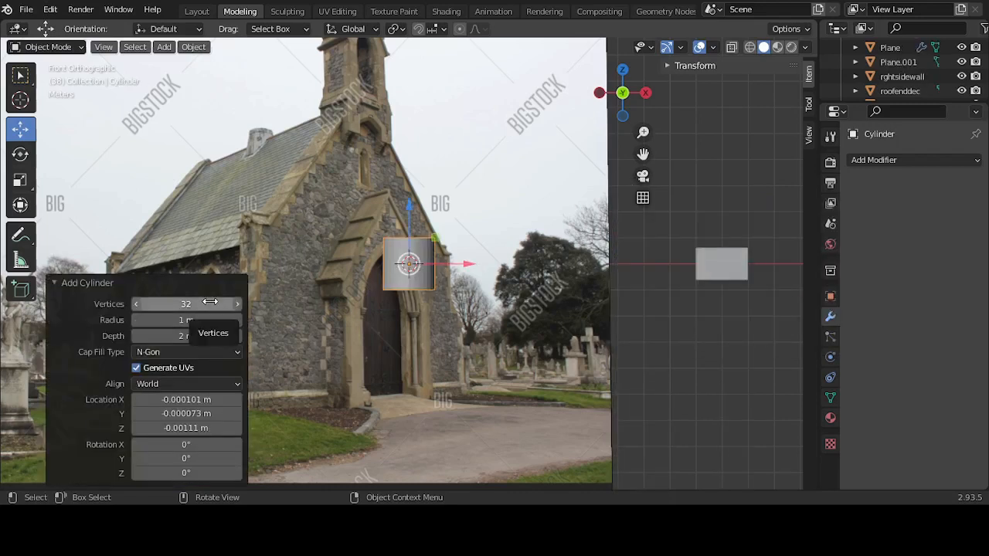
# Step: Align the new cylinder to the view and set its vertices to 7
pyautogui.click(217, 381)
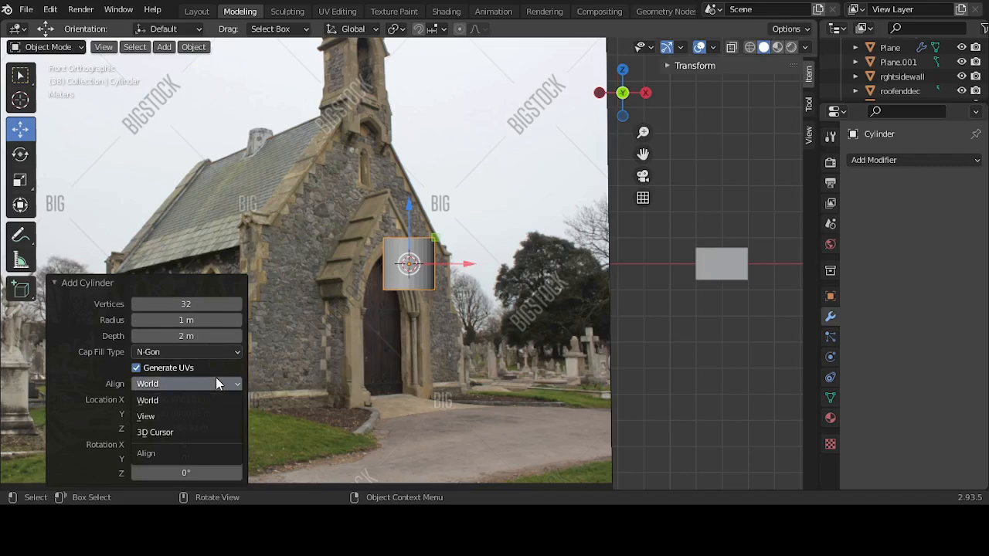
pyautogui.click(199, 417)
pyautogui.scroll(6, 379, 264)
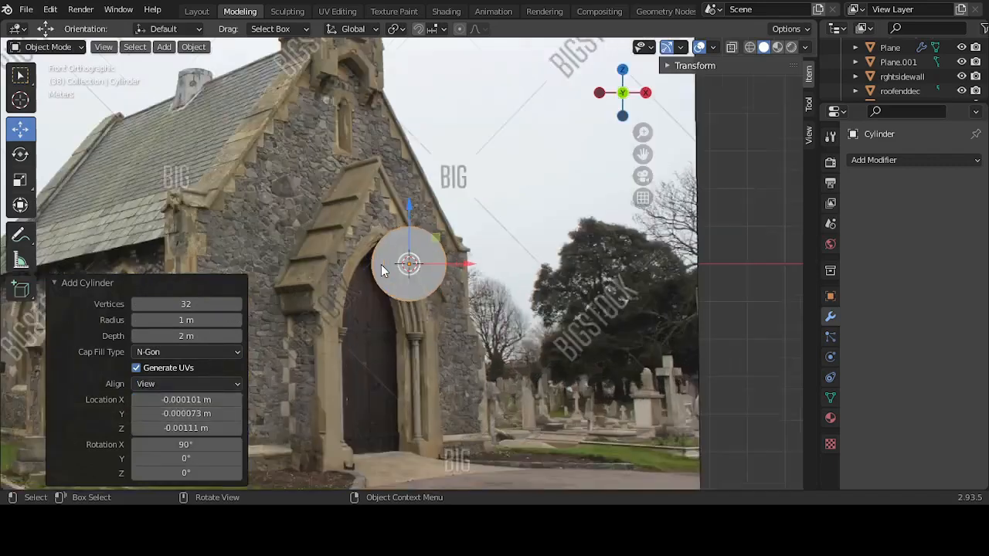
pyautogui.moveTo(187, 305)
pyautogui.mouseDown()
pyautogui.moveTo(163, 307)
pyautogui.moveTo(173, 307)
pyautogui.mouseUp()
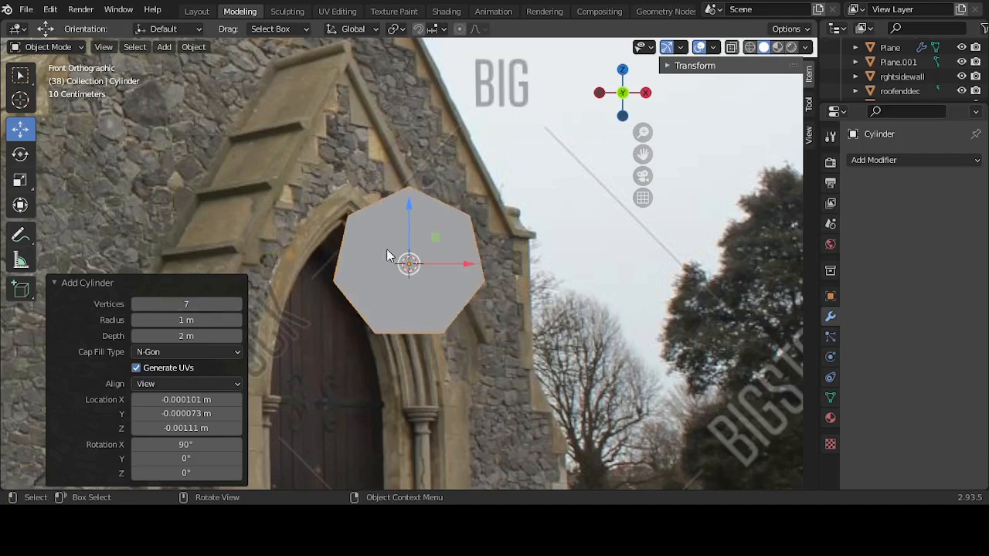
pyautogui.scroll(-4, 383, 254)
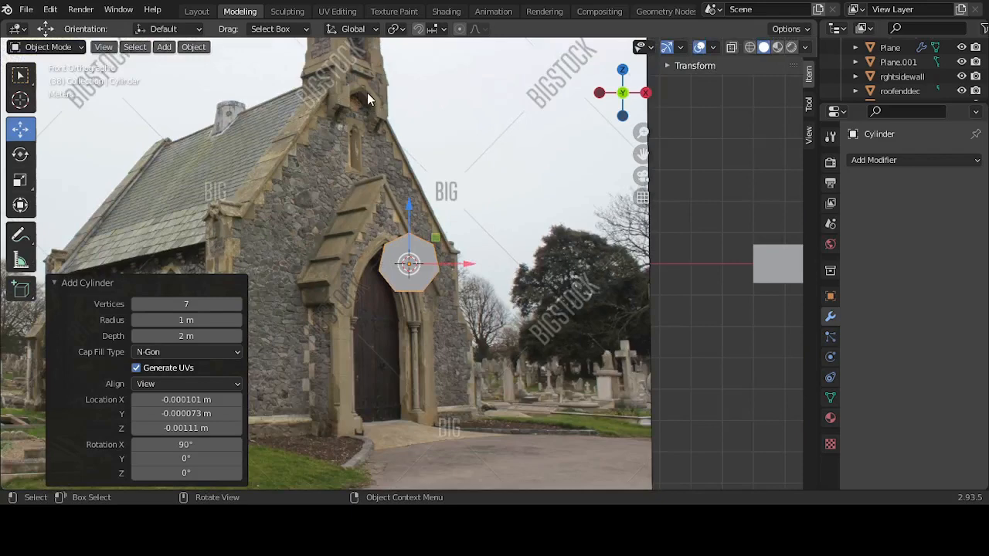
pyautogui.scroll(4, 418, 242)
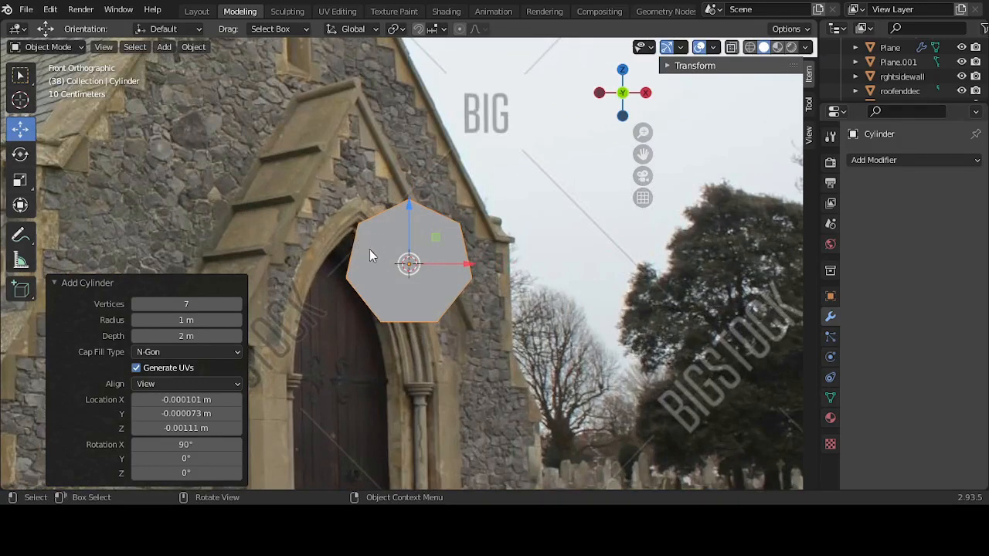
# Step: Move the seven-sided cylinder about 12.06 m along X, onto the flattened block beside the reference image
pyautogui.click(430, 255)
pyautogui.scroll(-4, 410, 263)
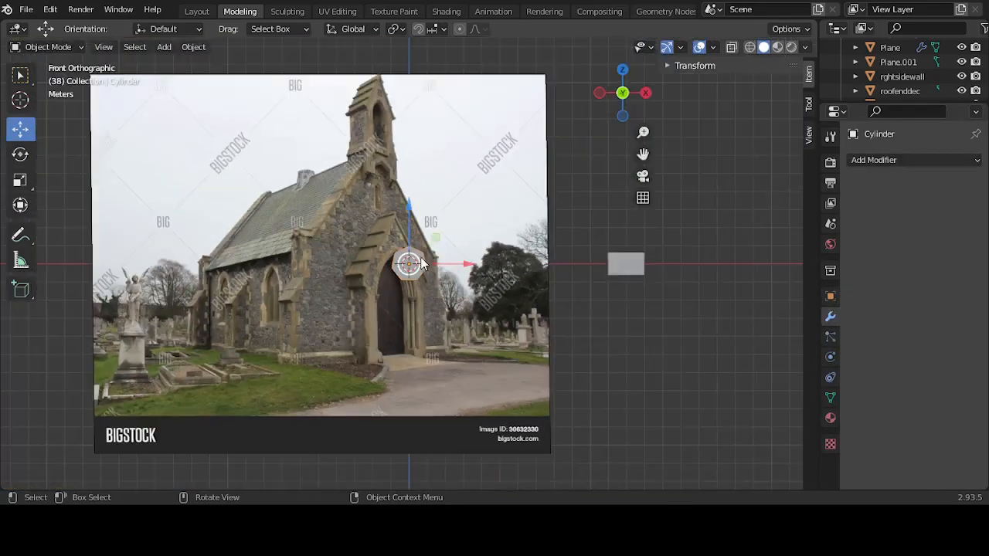
pyautogui.press('g')
pyautogui.press('x')
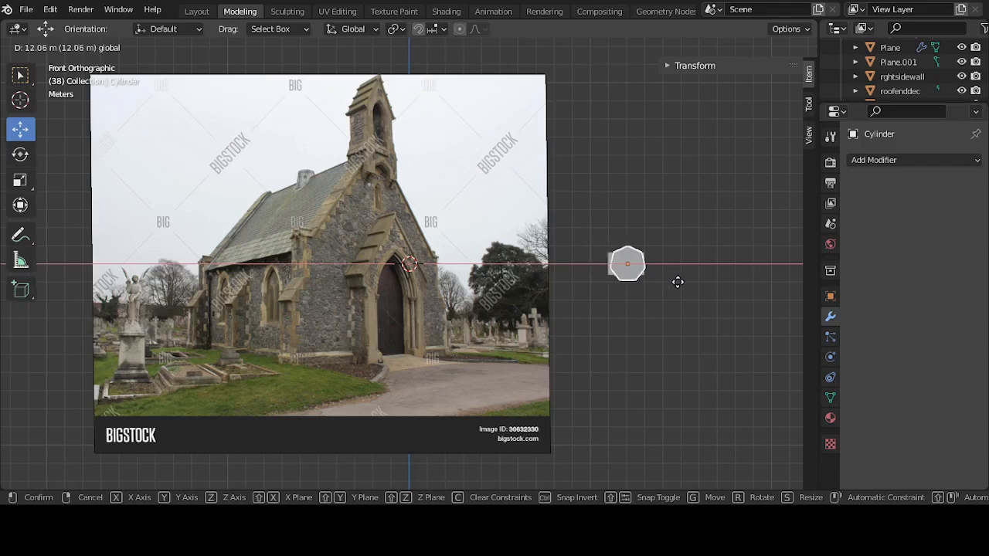
pyautogui.click(676, 281)
pyautogui.scroll(2, 676, 281)
# Step: Centre the cylinder on the block by moving it about -0.078 m along X, and lower it about 0.75 m along Z
pyautogui.press('KP_Decimal')
pyautogui.press('g')
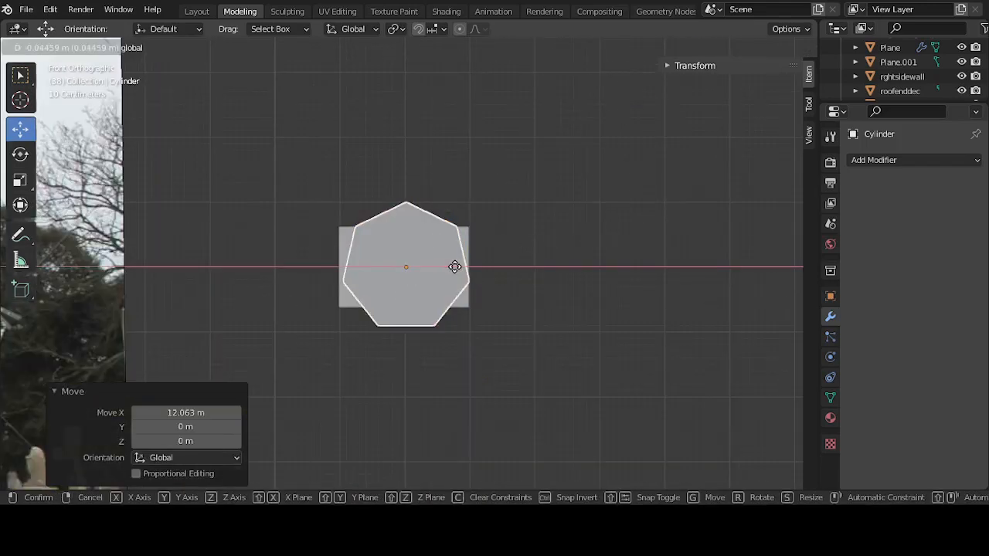
pyautogui.click(455, 268)
pyautogui.press('g')
pyautogui.press('z')
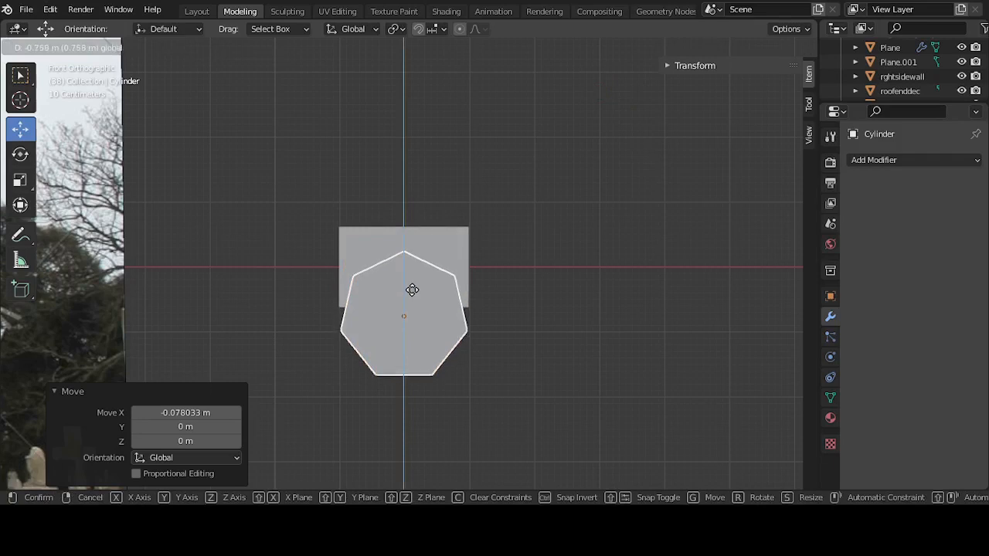
pyautogui.click(412, 290)
pyautogui.click(550, 286)
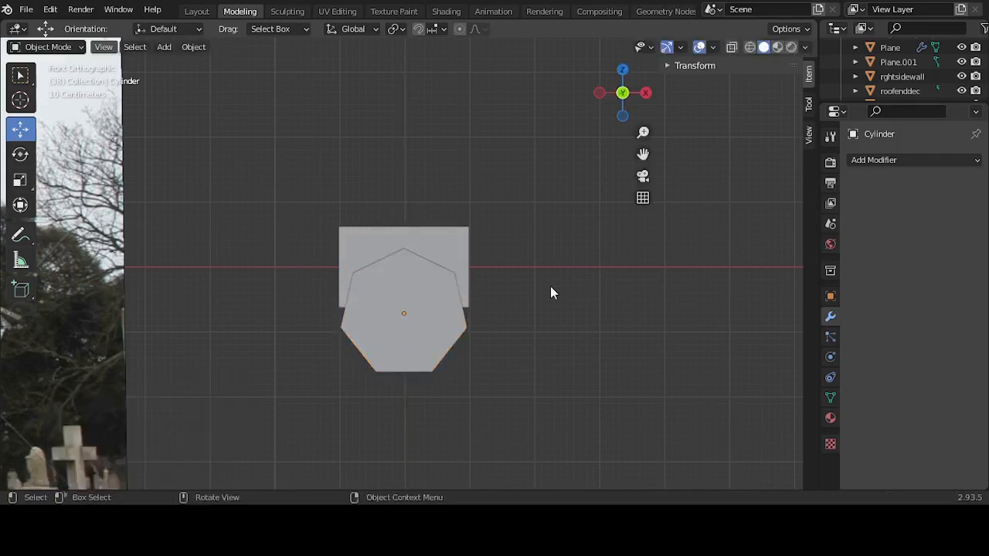
pyautogui.scroll(-4, 544, 289)
pyautogui.scroll(-1, 538, 293)
pyautogui.scroll(6, 539, 294)
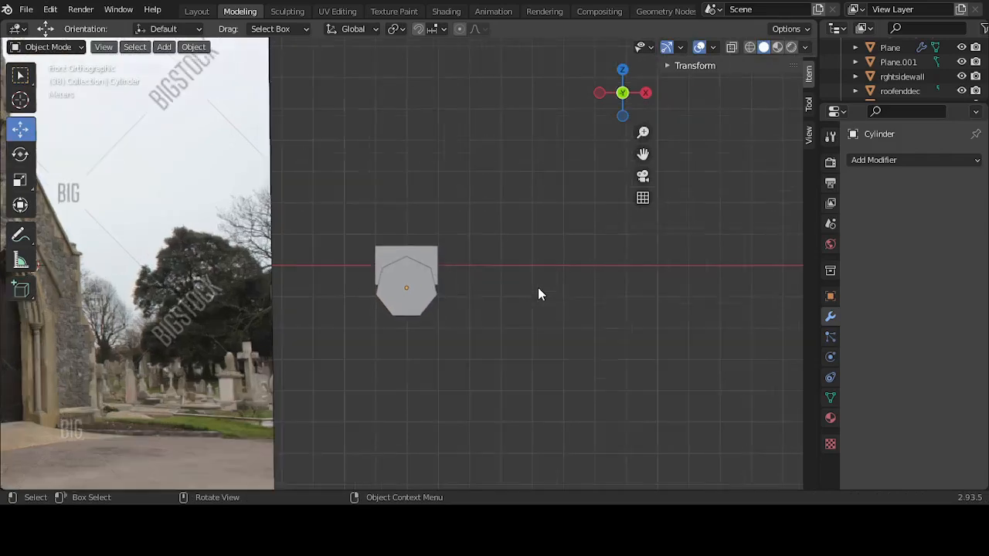
# Step: Edit the cylinder in face mode and push its front end face out past the block, about -0.061 m along Y
pyautogui.moveTo(539, 293); pyautogui.dragTo(548, 399, button='middle')
pyautogui.click(546, 399)
pyautogui.press('Tab')
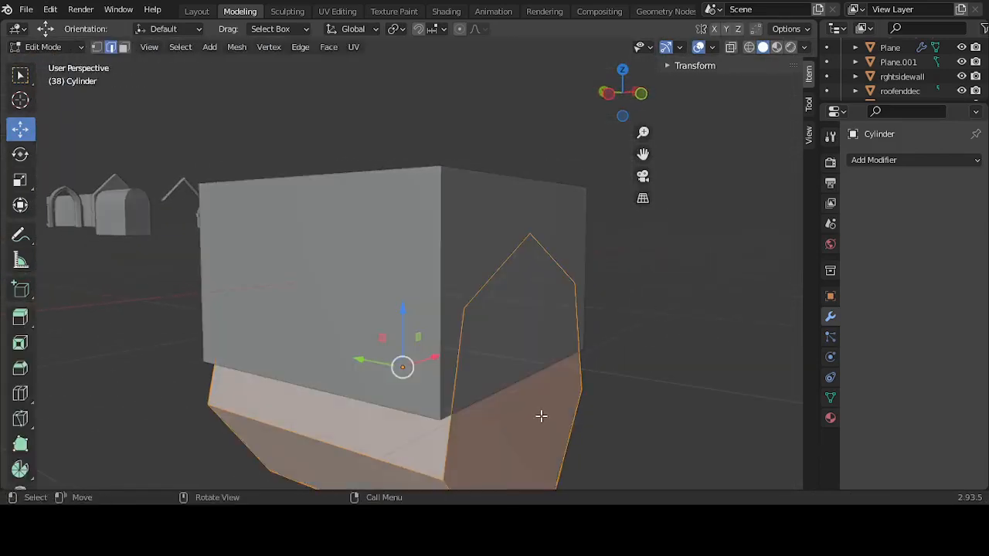
pyautogui.click(541, 414)
pyautogui.click(123, 46)
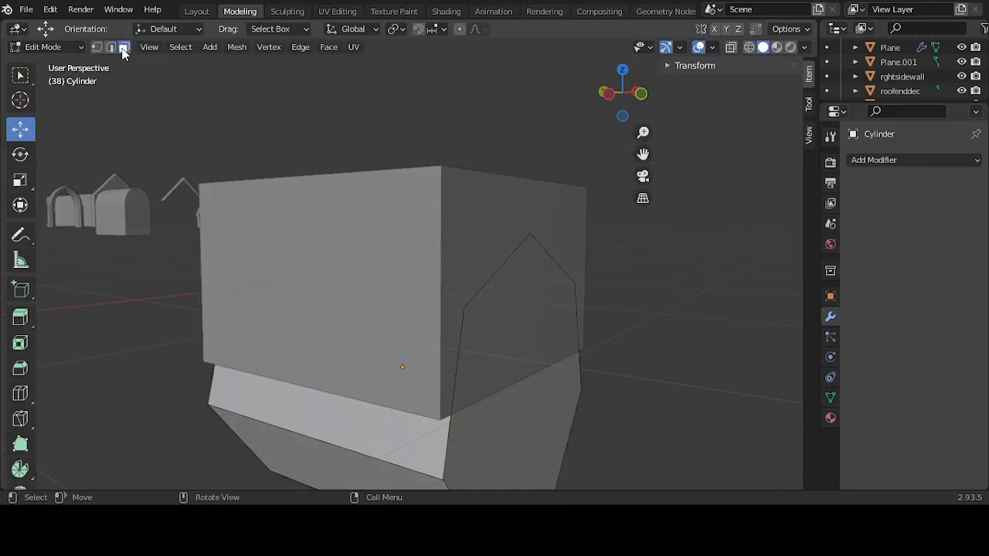
pyautogui.click(517, 413)
pyautogui.press('g')
pyautogui.moveTo(490, 384); pyautogui.dragTo(496, 384)
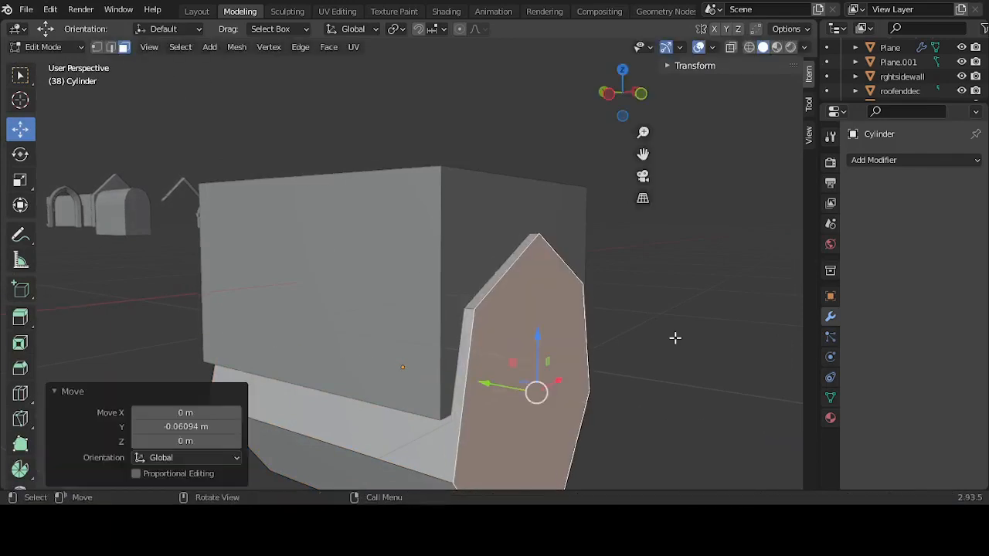
pyautogui.click(676, 338)
# Step: Move the cylinder's back end face outward along Y until it extends past the block
pyautogui.moveTo(521, 330); pyautogui.dragTo(635, 326, button='middle')
pyautogui.click(331, 414)
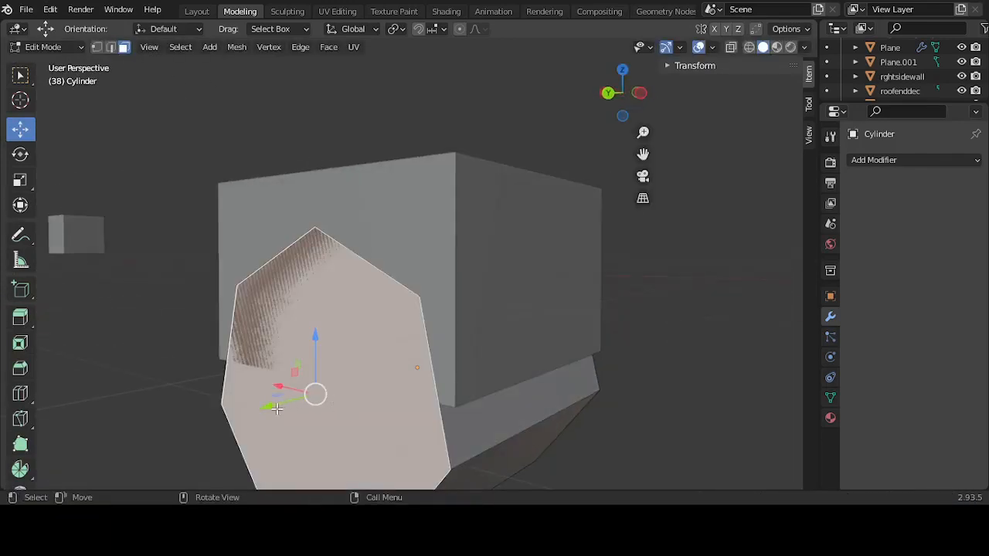
pyautogui.moveTo(315, 393); pyautogui.dragTo(501, 363)
pyautogui.click(680, 305)
pyautogui.moveTo(688, 311); pyautogui.dragTo(487, 321, button='middle')
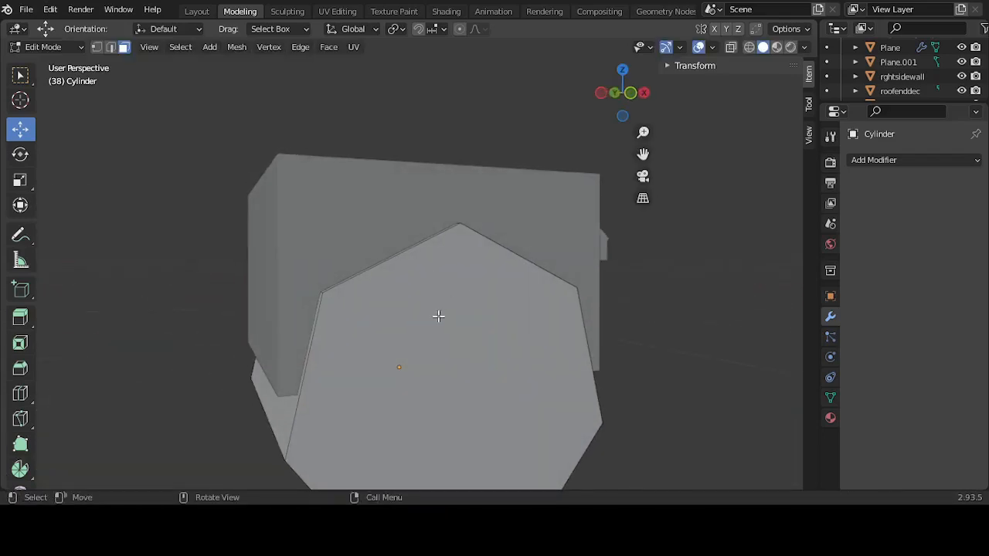
pyautogui.click(438, 316)
pyautogui.press('Tab')
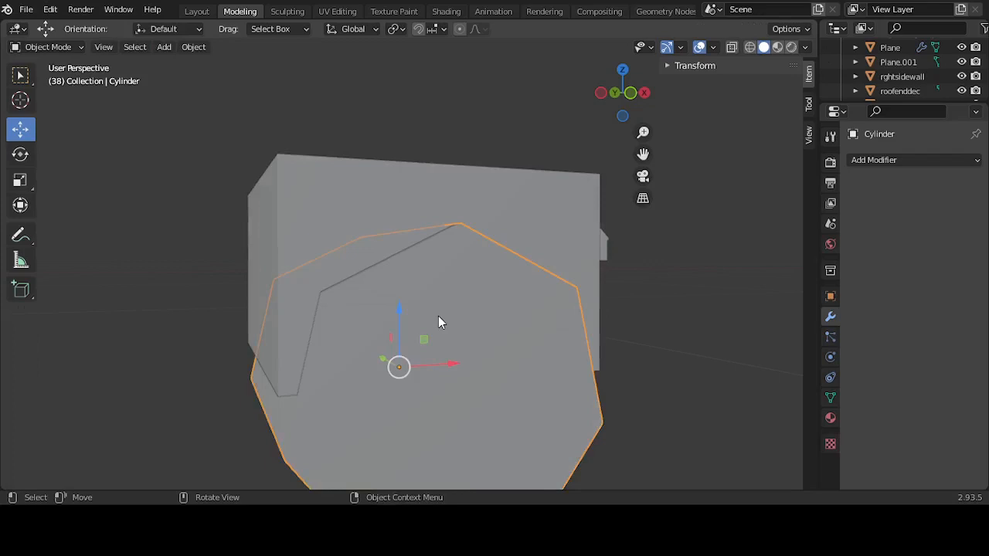
pyautogui.press('KP_1')
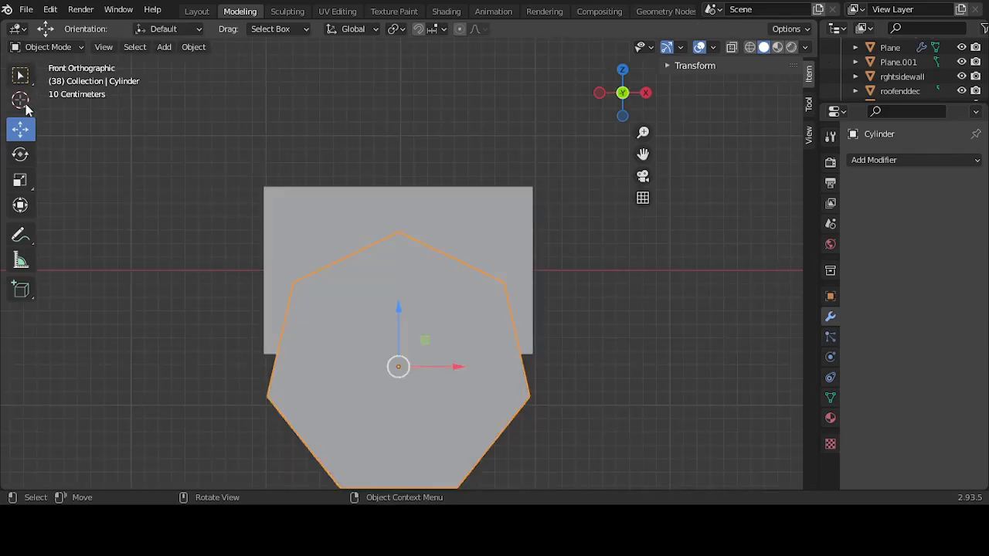
# Step: Set up vertex editing of the cylinder in front view, with X-ray on so the back vertices can be selected too
pyautogui.press('Tab')
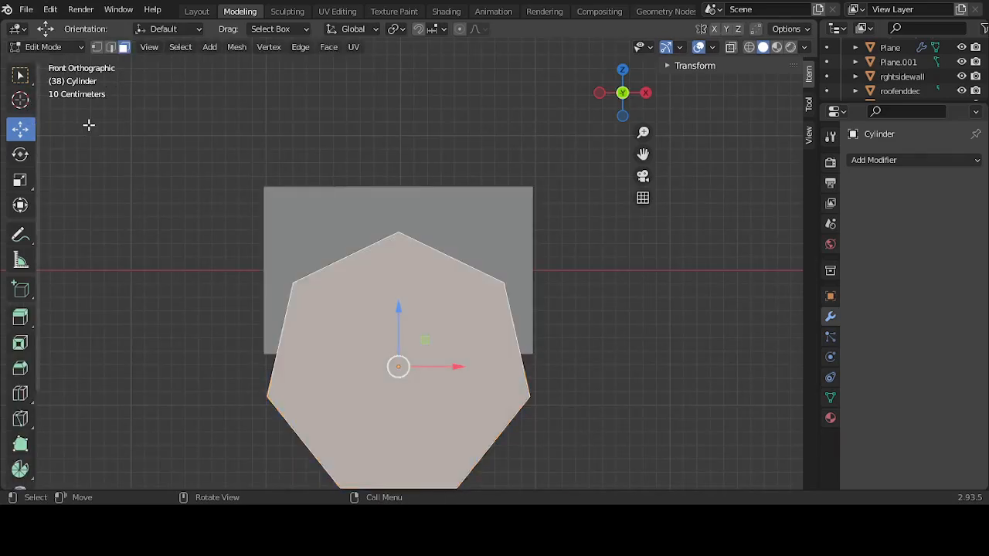
pyautogui.click(96, 47)
pyautogui.moveTo(215, 378); pyautogui.dragTo(613, 421)
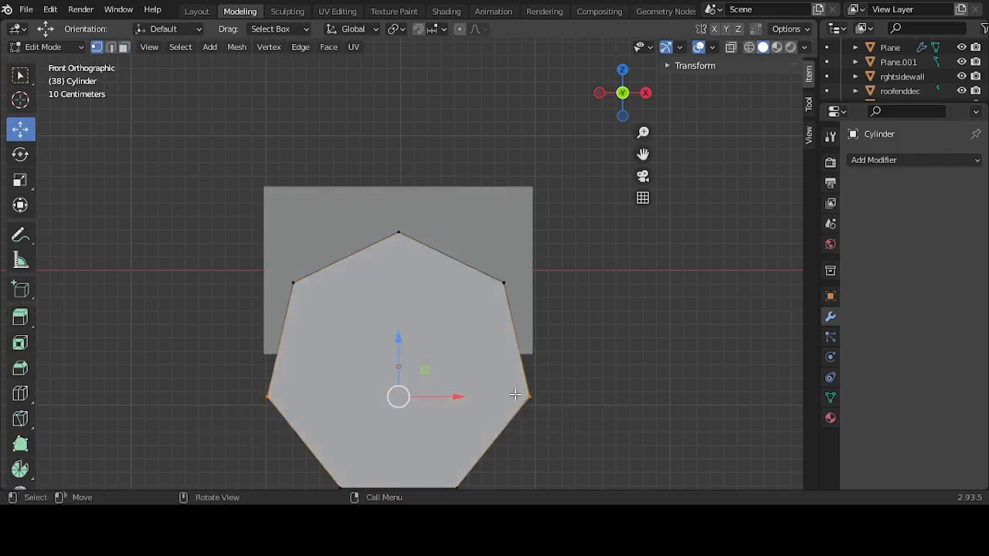
pyautogui.moveTo(386, 387); pyautogui.dragTo(476, 396, button='middle')
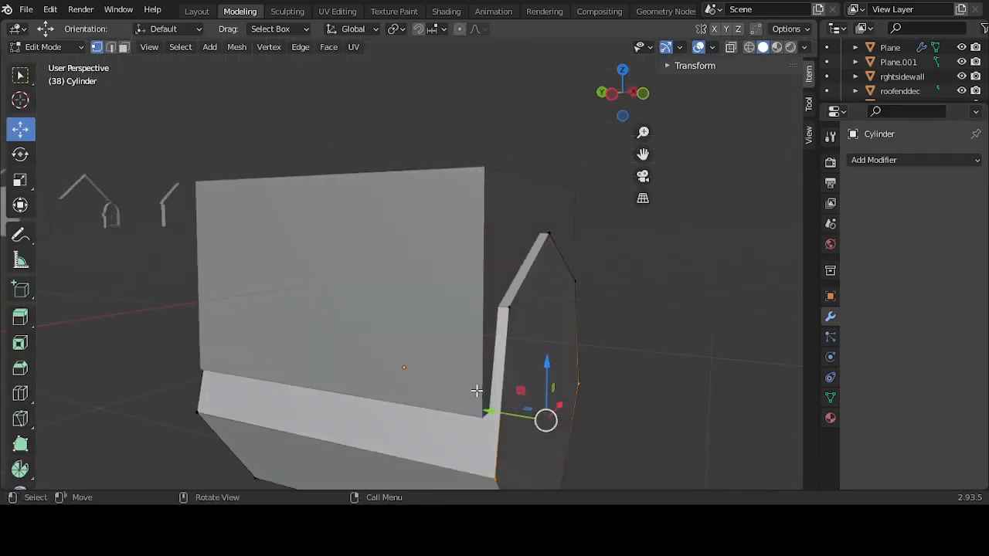
pyautogui.press('KP_1')
pyautogui.click(731, 47)
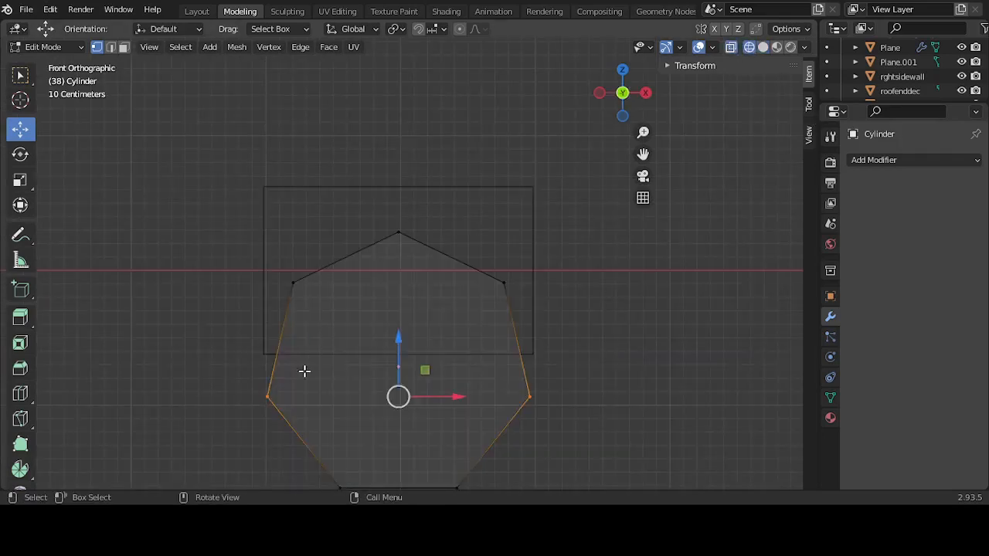
# Step: Try to connect the cylinder's widest side vertices across both end faces at once
pyautogui.moveTo(209, 378); pyautogui.dragTo(587, 416)
pyautogui.press('j')
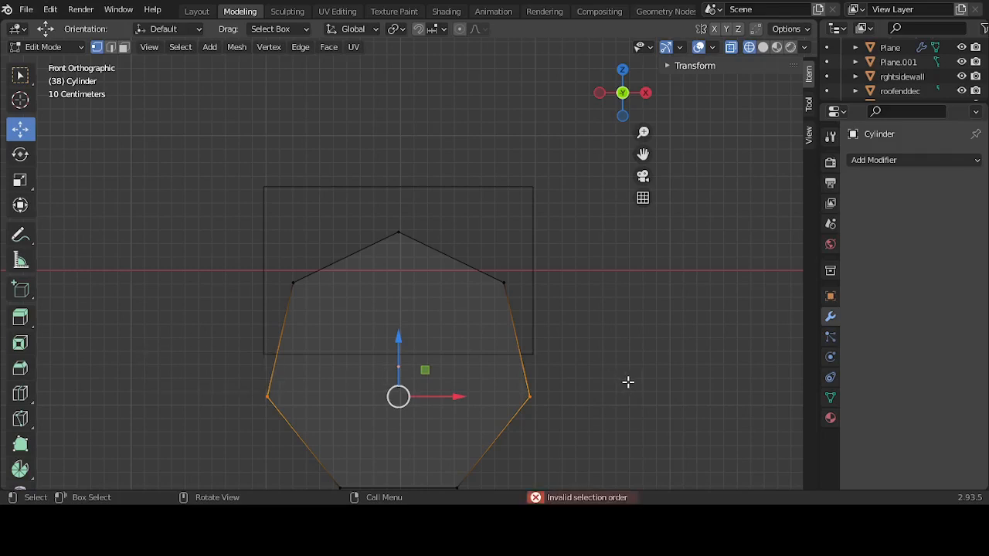
pyautogui.click(578, 371)
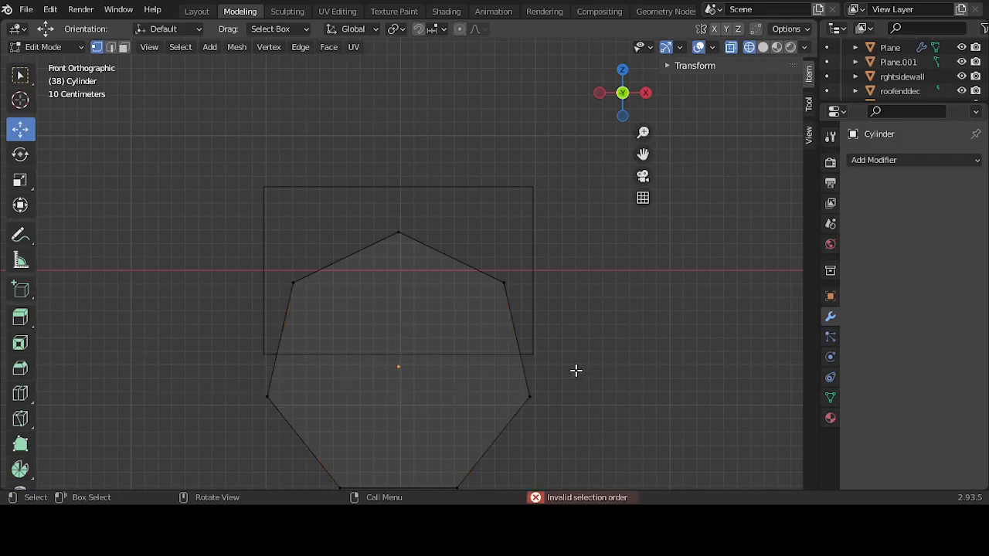
pyautogui.click(531, 395)
pyautogui.click(267, 396)
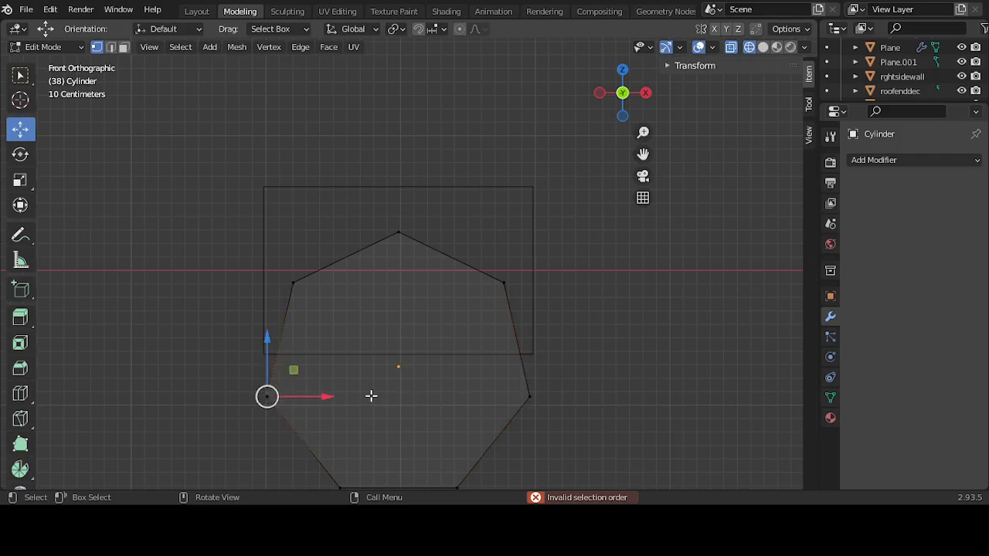
pyautogui.click(531, 392)
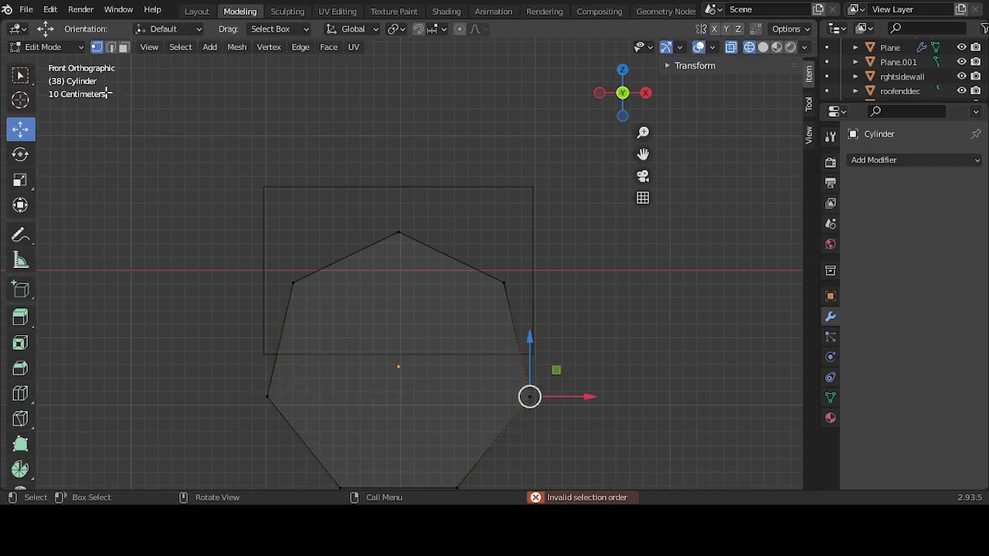
pyautogui.click(163, 246)
# Step: Join the two widest vertices with a straight edge across the cylinder's front end face and again across its back end face
pyautogui.moveTo(163, 246); pyautogui.dragTo(245, 265, button='middle')
pyautogui.click(414, 428)
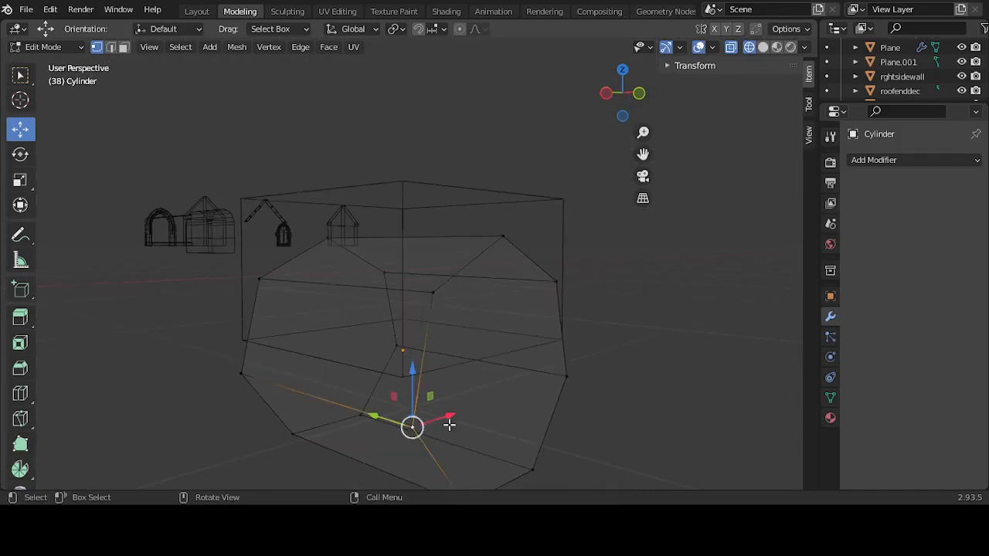
pyautogui.keyDown('shift'); pyautogui.click(566, 377); pyautogui.keyUp('shift')
pyautogui.press('f')
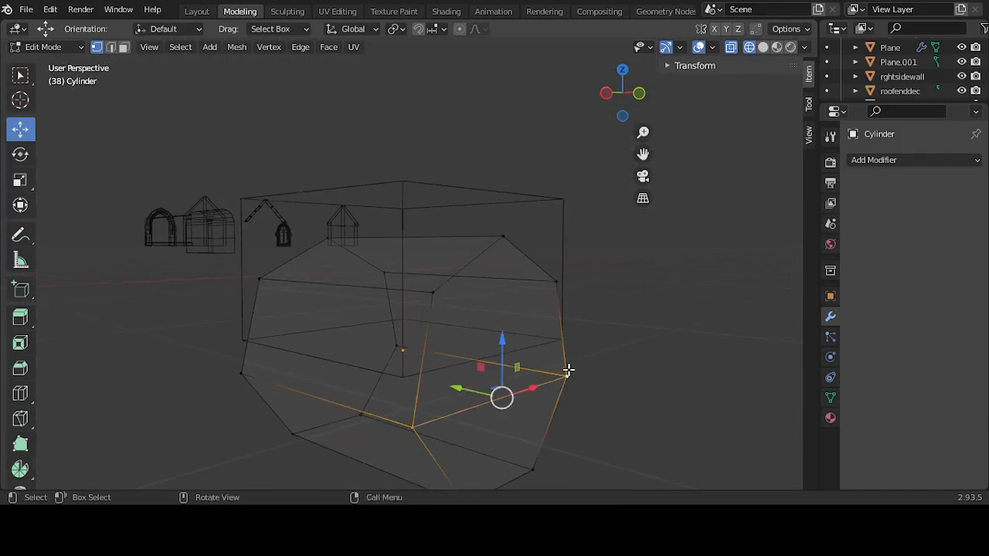
pyautogui.click(625, 376)
pyautogui.click(397, 345)
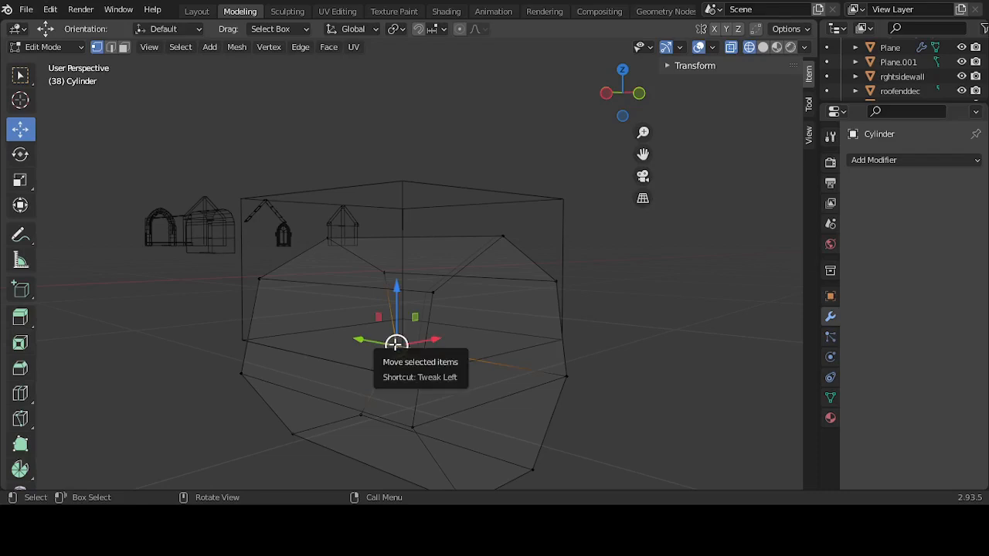
pyautogui.keyDown('shift'); pyautogui.click(243, 374); pyautogui.keyUp('shift')
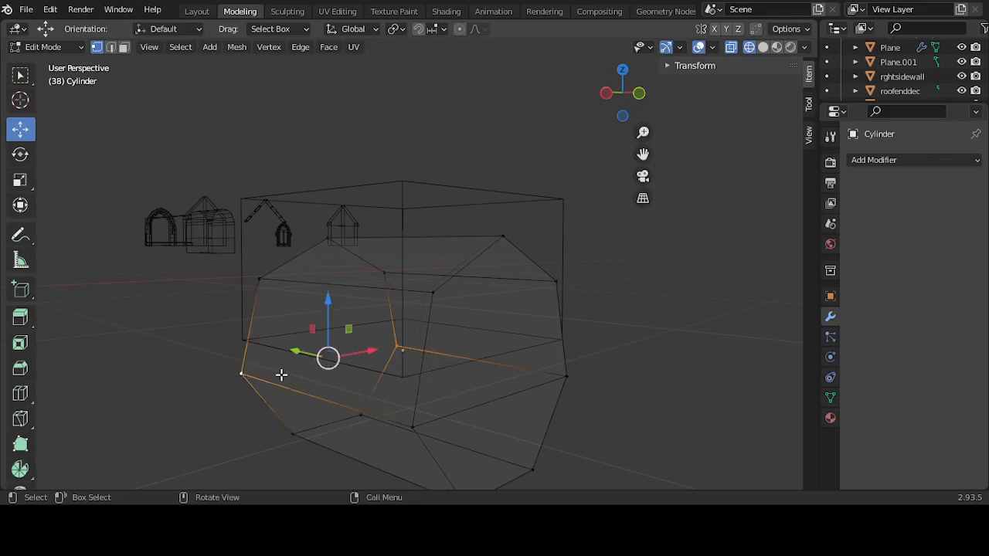
pyautogui.click(649, 346)
# Step: Delete the cylinder's lowest vertices, below the new horizontal edges, from the front view
pyautogui.press('KP_1')
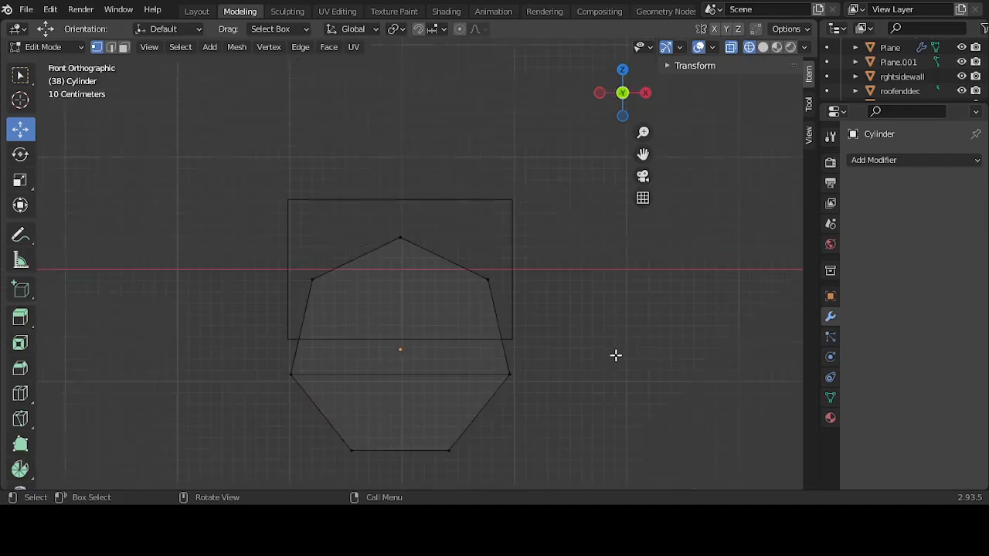
pyautogui.moveTo(259, 400); pyautogui.dragTo(599, 477)
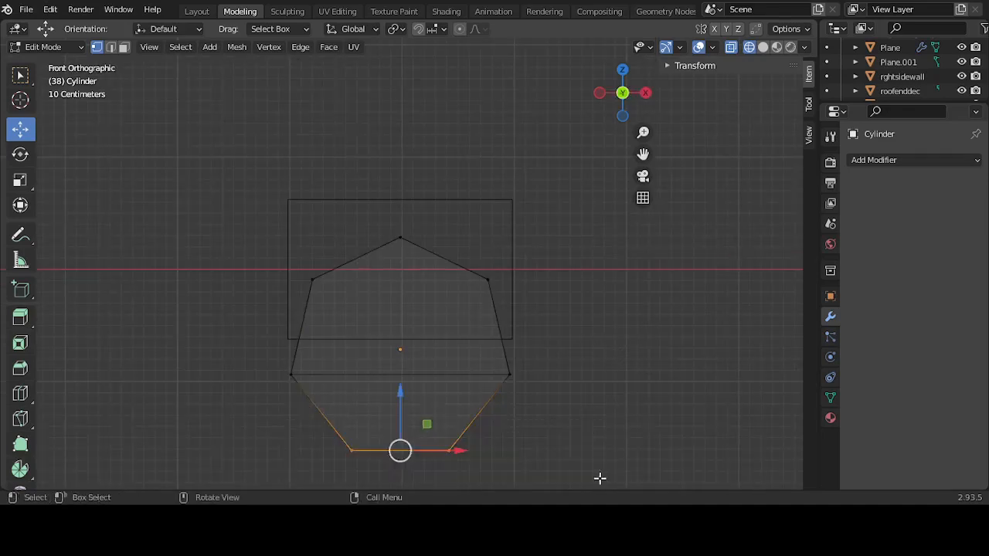
pyautogui.press('x')
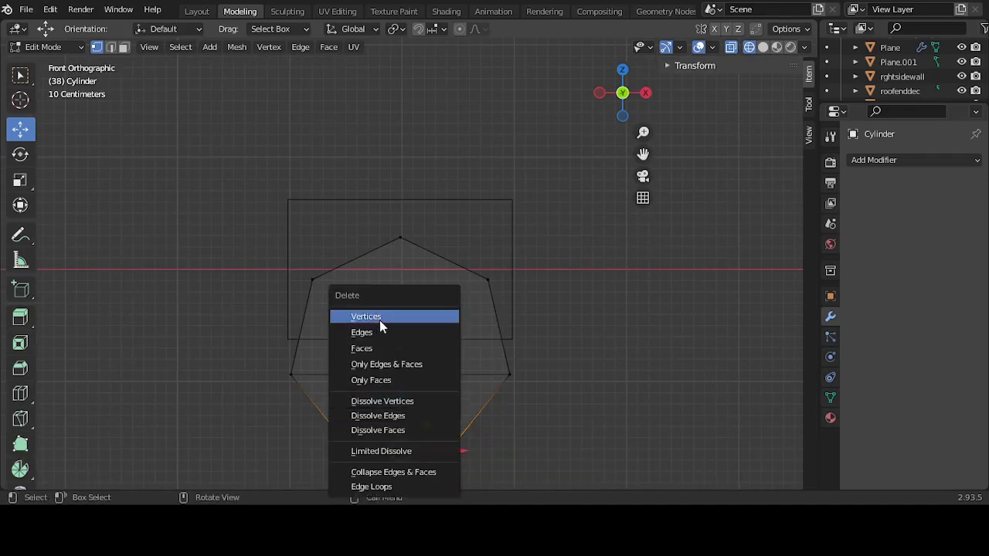
pyautogui.click(380, 328)
# Step: Scale the bottom vertices inward along X until the side walls stand vertical under the sloped roof edges
pyautogui.moveTo(256, 363); pyautogui.dragTo(522, 394)
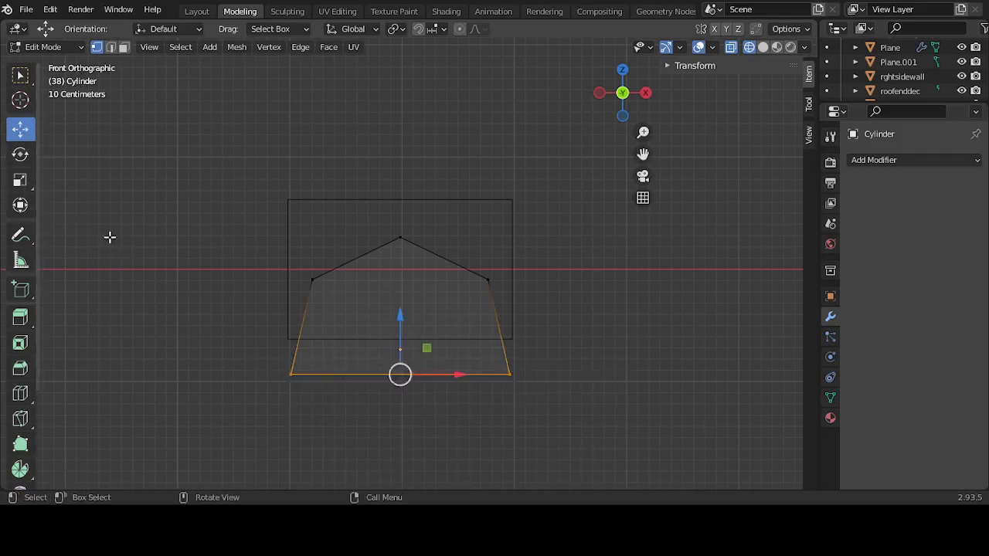
pyautogui.click(20, 180)
pyautogui.moveTo(460, 376); pyautogui.dragTo(446, 379)
pyautogui.click(619, 332)
# Step: Lower the two eave corners of the gabled shape about 0.113 m along Z to steepen the roof slopes
pyautogui.scroll(-6, 453, 333)
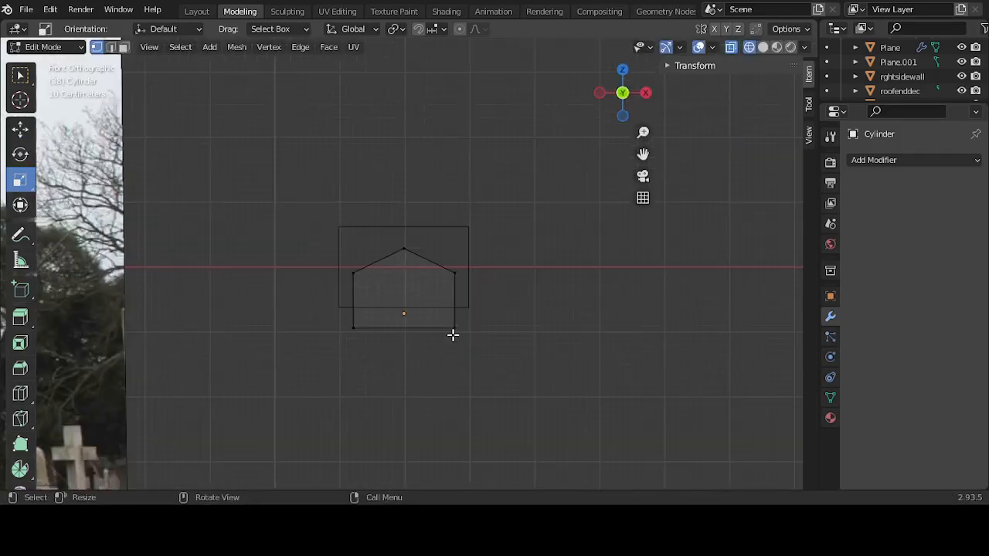
pyautogui.scroll(-2, 454, 338)
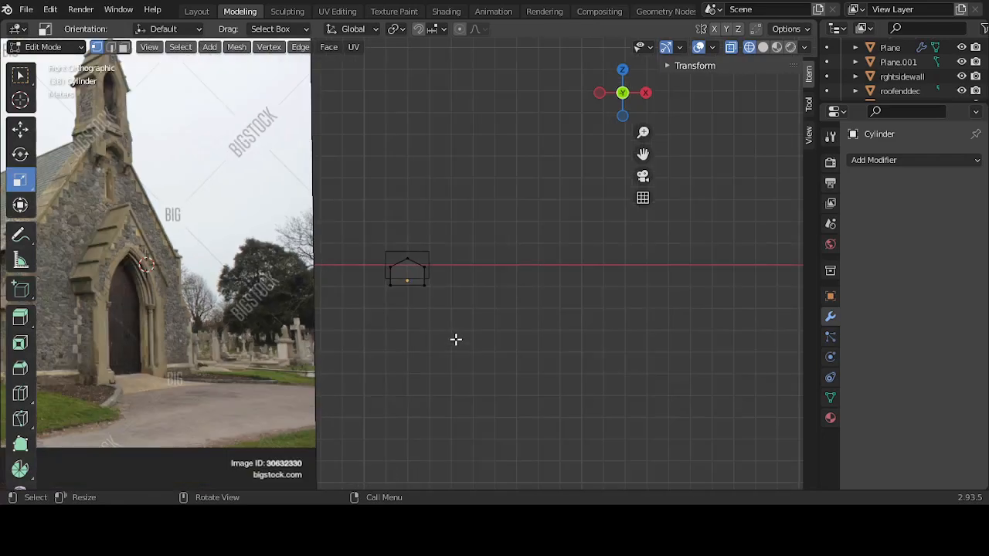
pyautogui.scroll(10, 456, 339)
pyautogui.moveTo(250, 261); pyautogui.dragTo(576, 300)
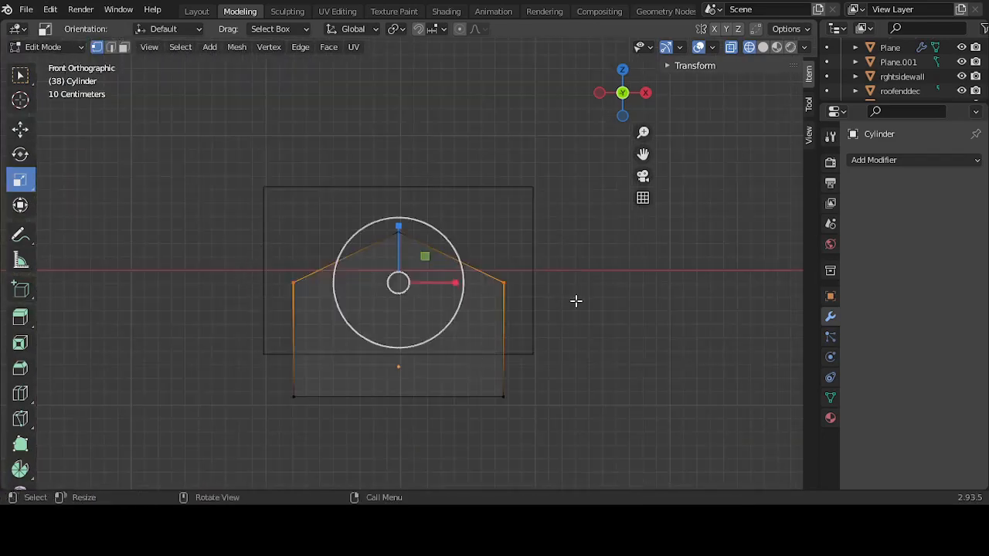
pyautogui.click(21, 129)
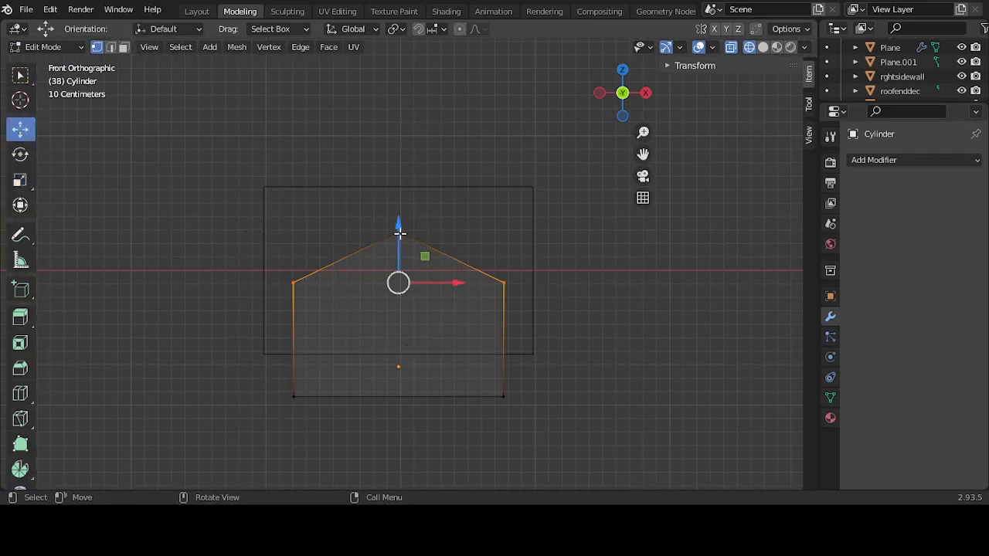
pyautogui.moveTo(400, 232); pyautogui.dragTo(400, 246)
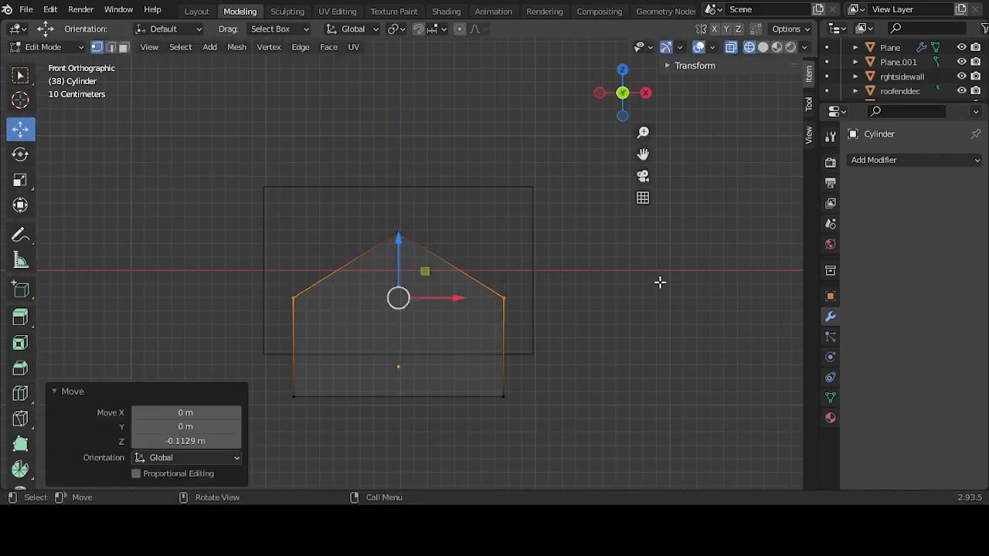
pyautogui.click(289, 294)
pyautogui.scroll(-9, 293, 300)
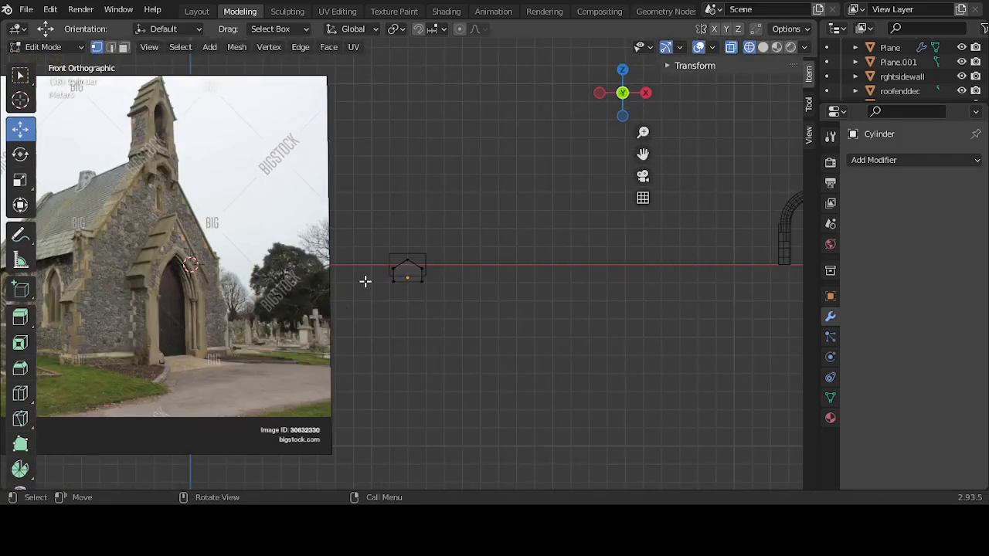
pyautogui.scroll(8, 363, 284)
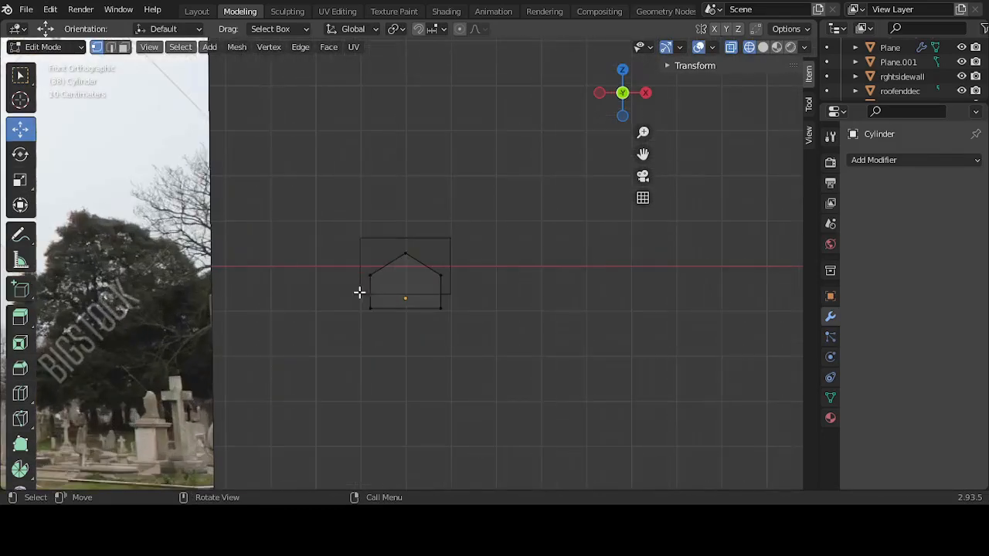
pyautogui.scroll(3, 349, 297)
pyautogui.moveTo(349, 298); pyautogui.dragTo(508, 314, button='middle')
pyautogui.moveTo(602, 317); pyautogui.dragTo(534, 312, button='middle')
pyautogui.scroll(-1, 547, 310)
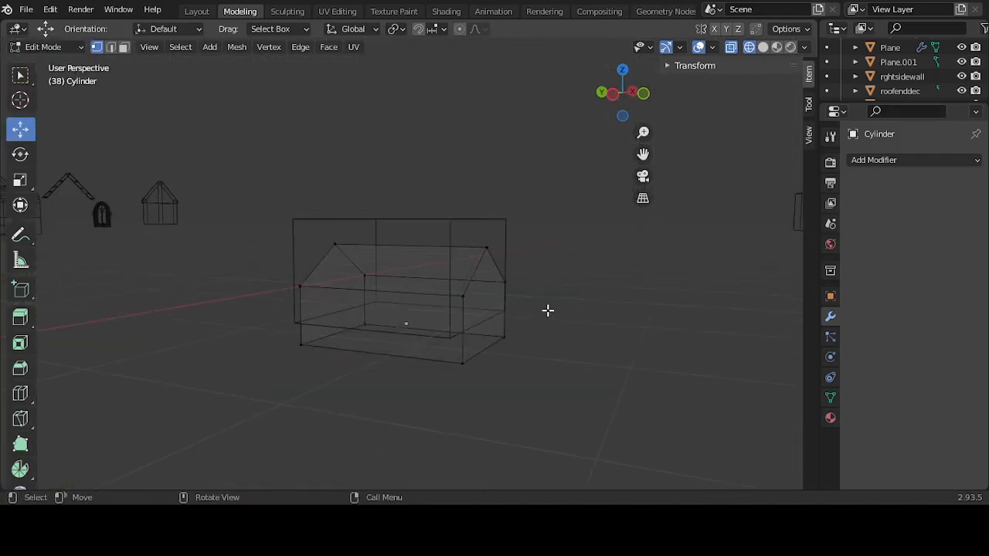
# Step: Thin the gabled shape by moving its +Y end vertices along Y until they lie close to the opposite end
pyautogui.press('KP_3')
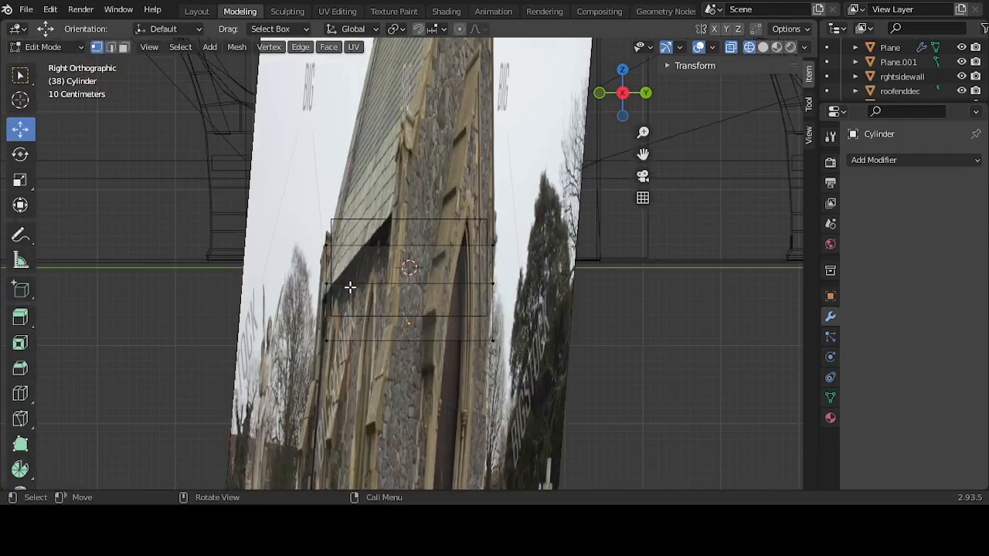
pyautogui.moveTo(523, 194); pyautogui.dragTo(457, 369)
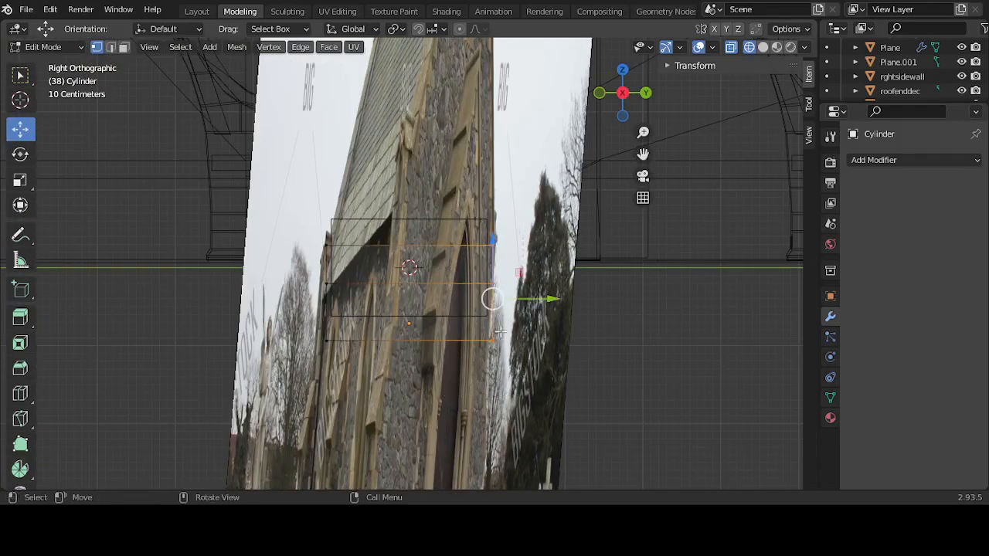
pyautogui.moveTo(527, 299); pyautogui.dragTo(394, 306)
pyautogui.click(531, 326)
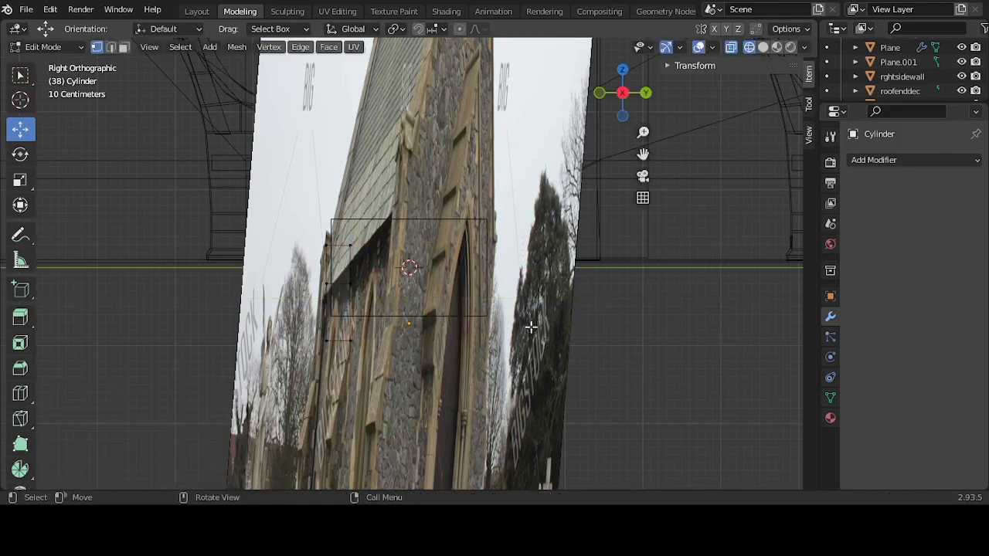
# Step: Thin the flattened block by moving its +Y side vertices about -1.80 m along Y, slightly narrower than the gabled shape
pyautogui.press('Tab')
pyautogui.click(486, 298)
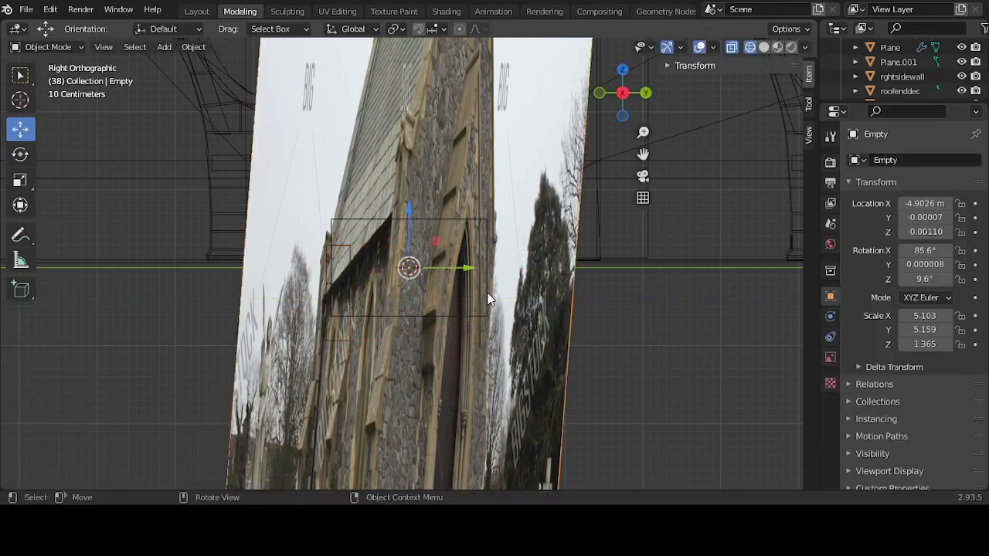
pyautogui.click(486, 294)
pyautogui.press('Tab')
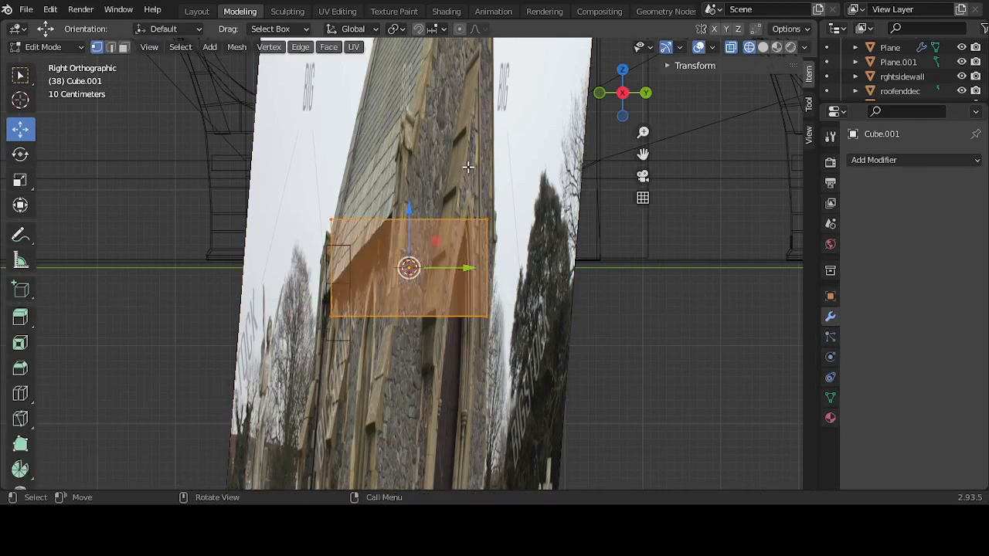
pyautogui.moveTo(452, 157); pyautogui.dragTo(545, 392)
pyautogui.press('g')
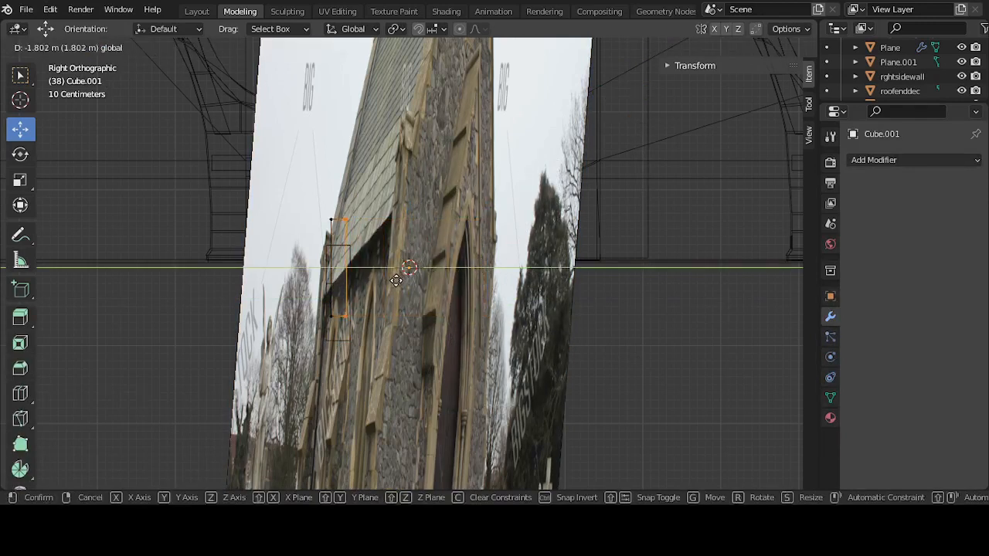
pyautogui.click(396, 281)
# Step: Compare the proportions of the thinned block and overlapping gabled shape with the church reference photo
pyautogui.moveTo(678, 371); pyautogui.dragTo(607, 327, button='middle')
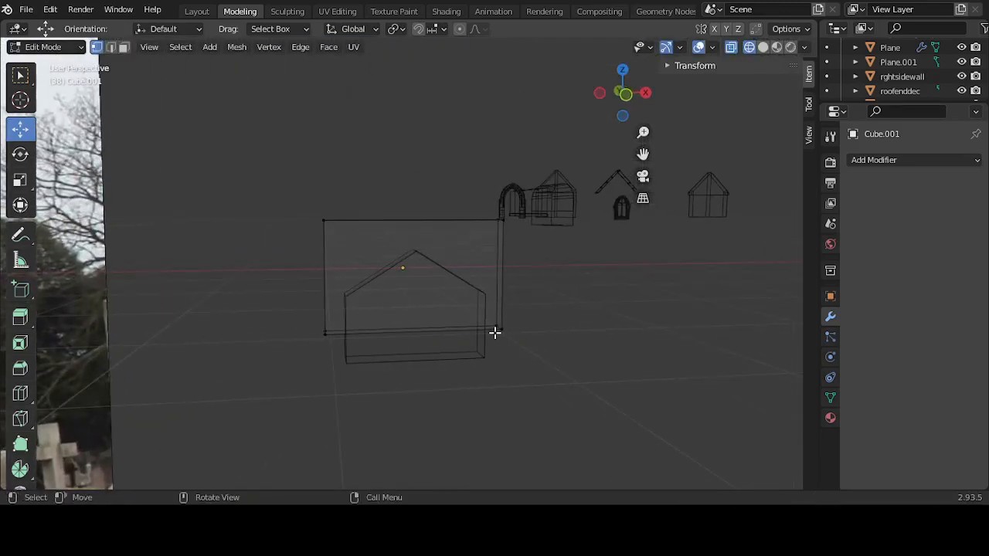
pyautogui.press('KP_1')
pyautogui.scroll(-6, 466, 311)
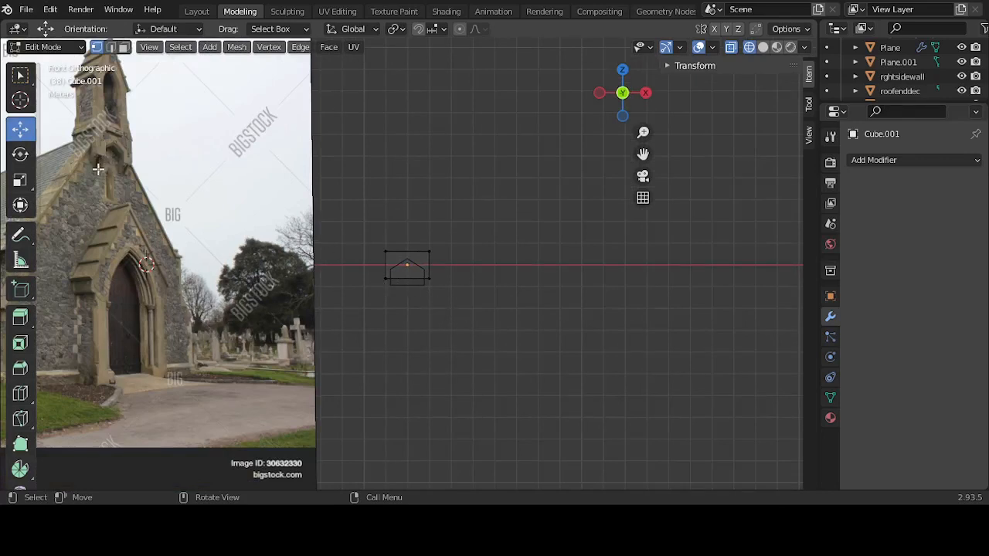
pyautogui.scroll(7, 379, 272)
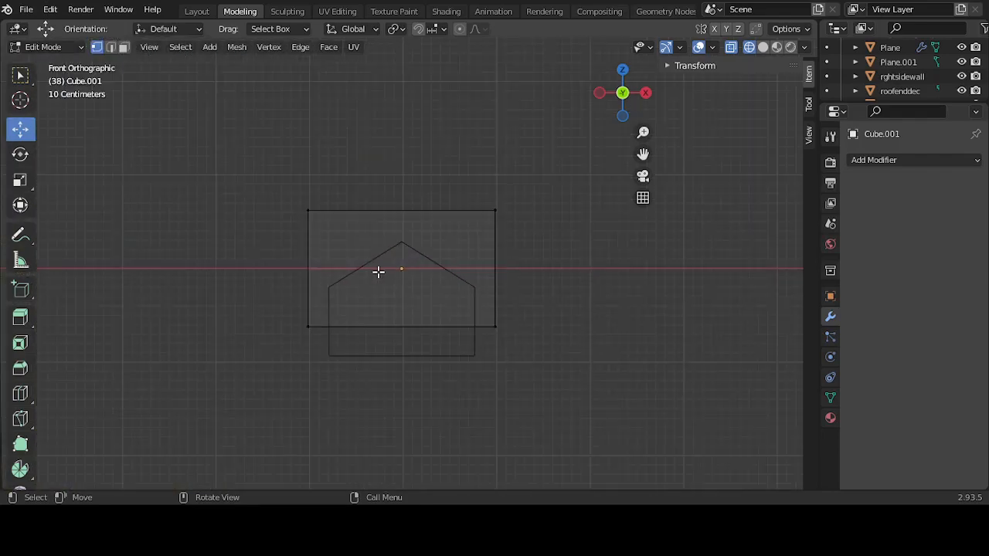
pyautogui.moveTo(378, 272); pyautogui.dragTo(470, 276, button='middle')
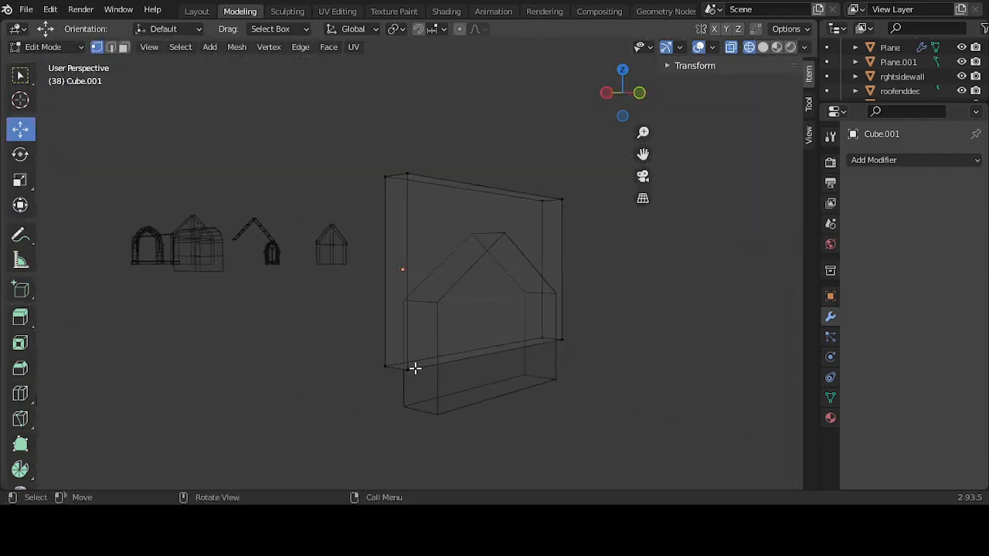
pyautogui.moveTo(552, 344); pyautogui.dragTo(412, 356, button='middle')
pyautogui.scroll(-6, 398, 342)
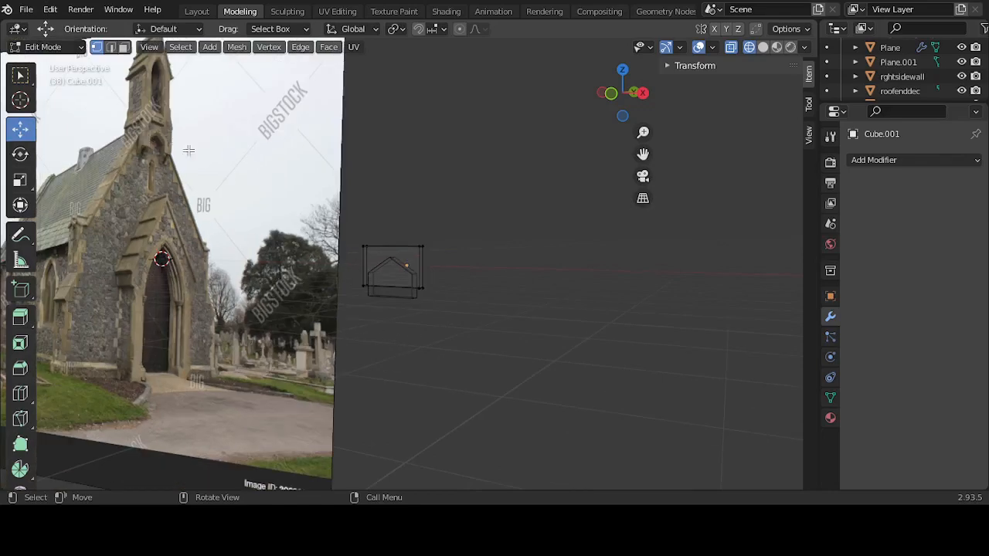
pyautogui.scroll(6, 393, 284)
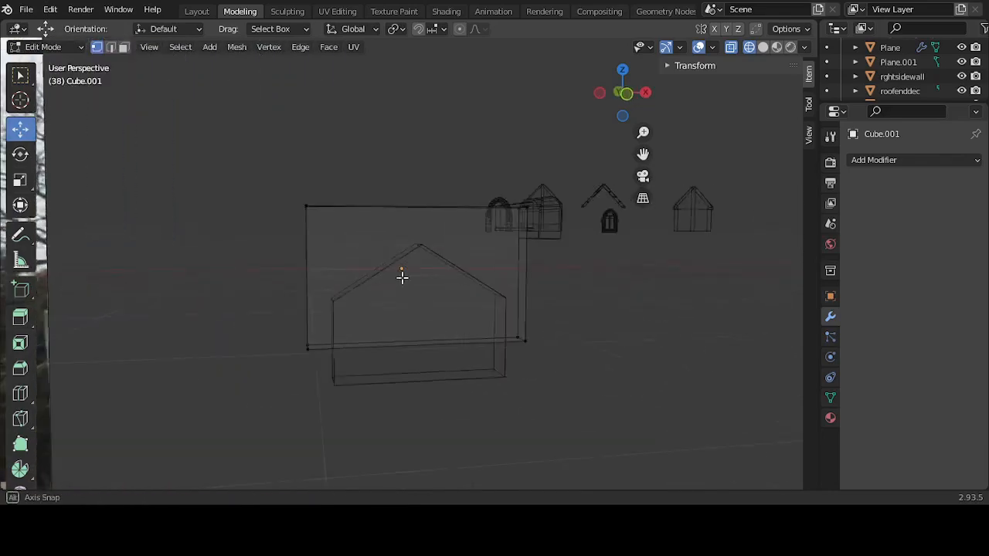
# Step: Cut the gabled cylinder out of the block with a Boolean Difference modifier and apply the modifier
pyautogui.press('Tab')
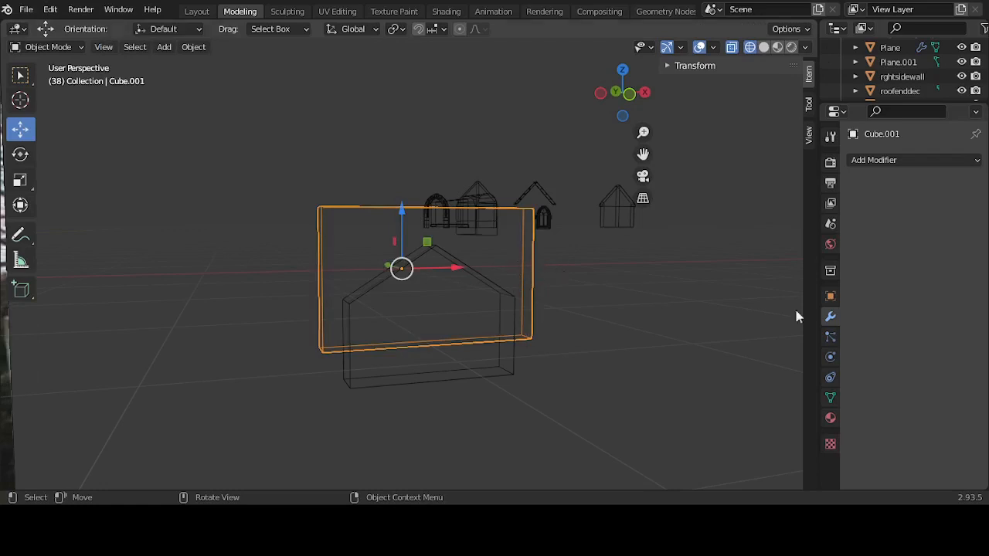
pyautogui.click(896, 158)
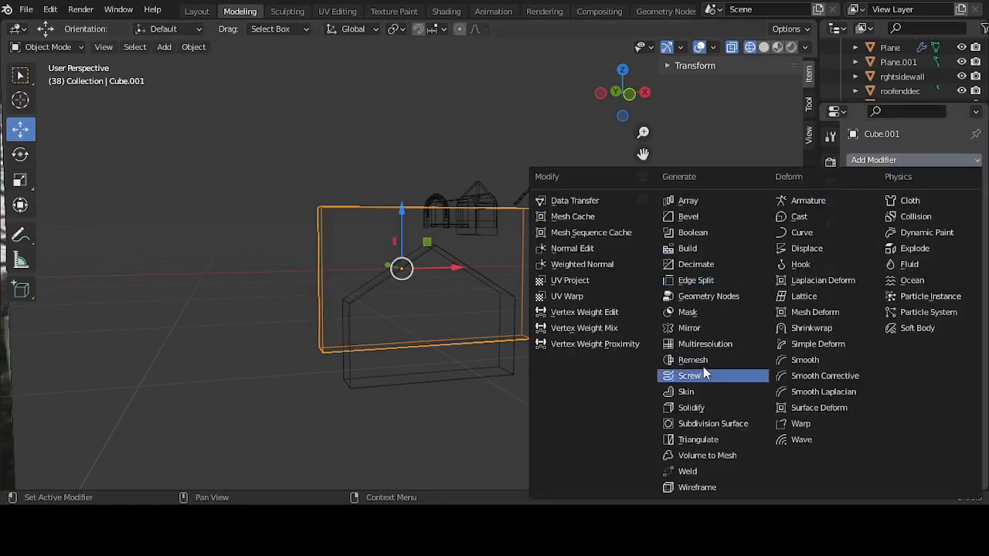
pyautogui.click(693, 232)
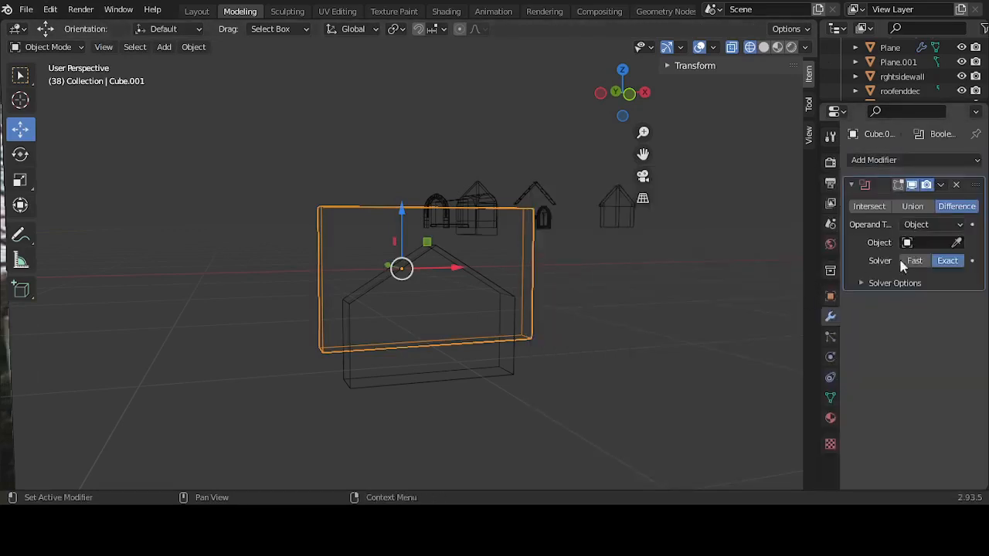
pyautogui.click(957, 243)
pyautogui.click(505, 371)
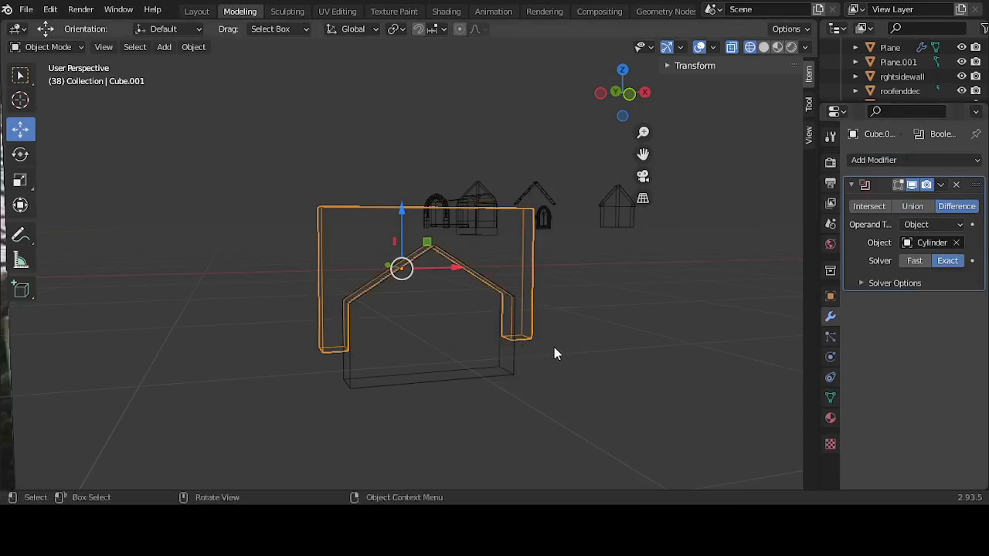
pyautogui.click(941, 185)
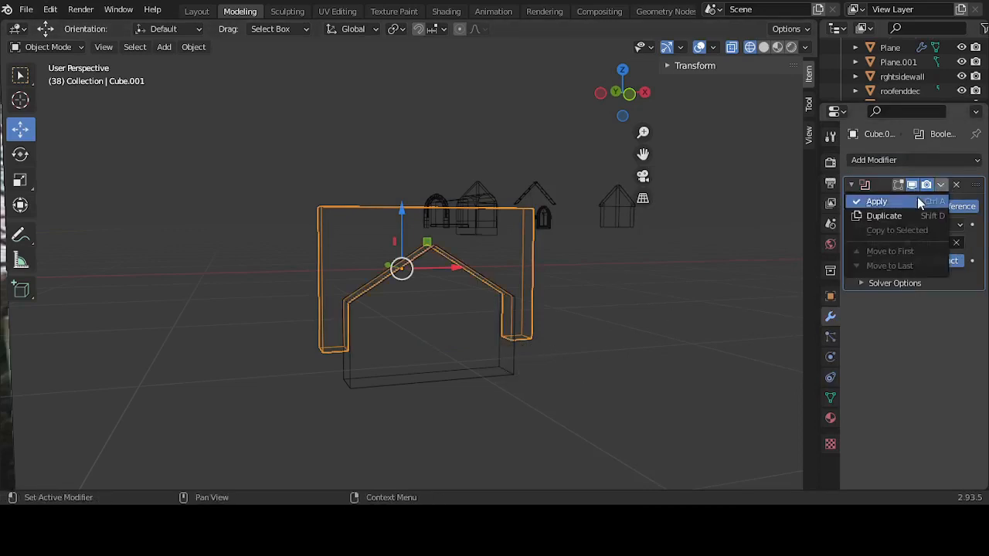
pyautogui.click(917, 198)
# Step: Move the gabled cutter along positive X until it is clear of the cut block, and deselect it
pyautogui.click(510, 383)
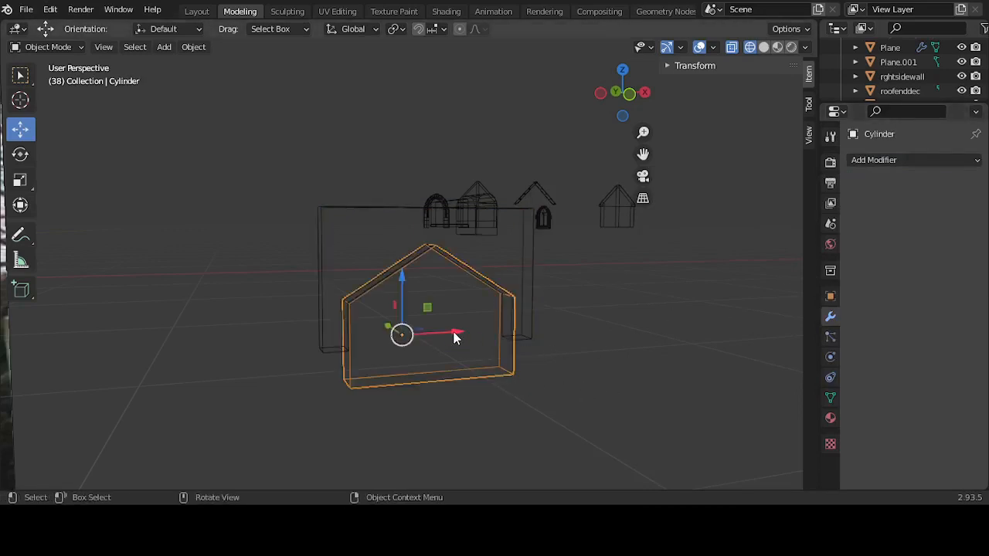
pyautogui.moveTo(455, 333); pyautogui.dragTo(773, 305)
pyautogui.click(607, 358)
# Step: Lower the +Y side bottom edge of each leg of the cut block by about 0.258 m along Z
pyautogui.moveTo(606, 358); pyautogui.dragTo(573, 354, button='middle')
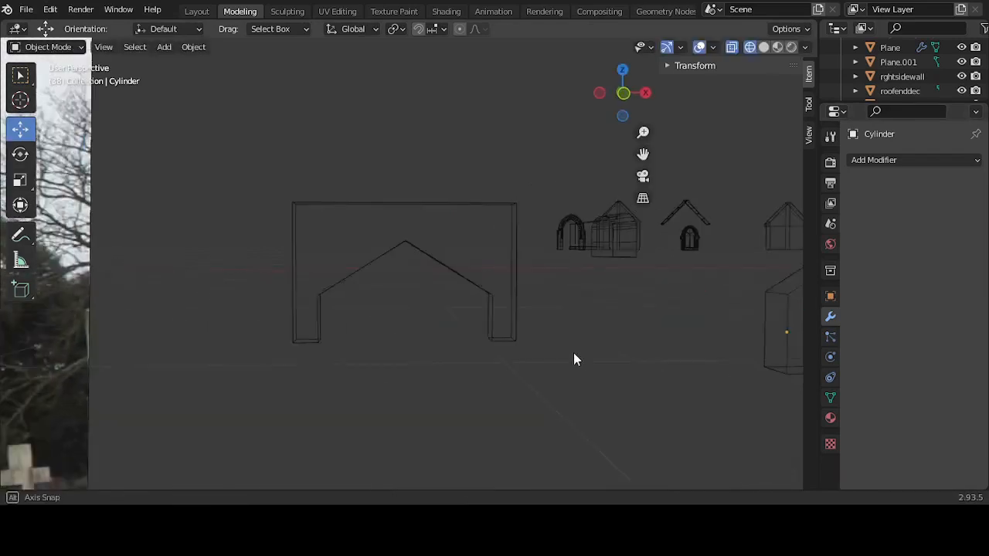
pyautogui.scroll(-6, 573, 359)
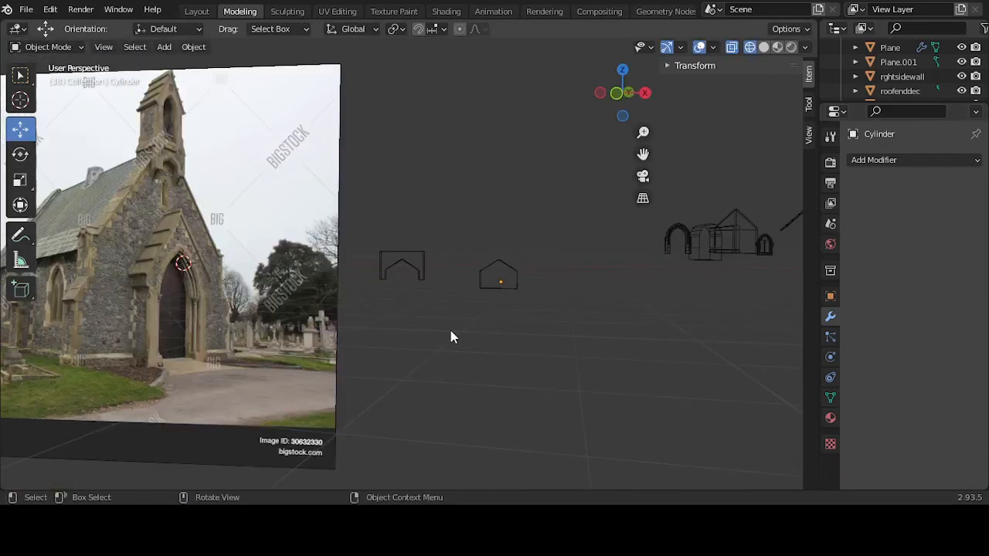
pyautogui.moveTo(450, 337); pyautogui.dragTo(510, 289, button='middle')
pyautogui.scroll(4, 403, 301)
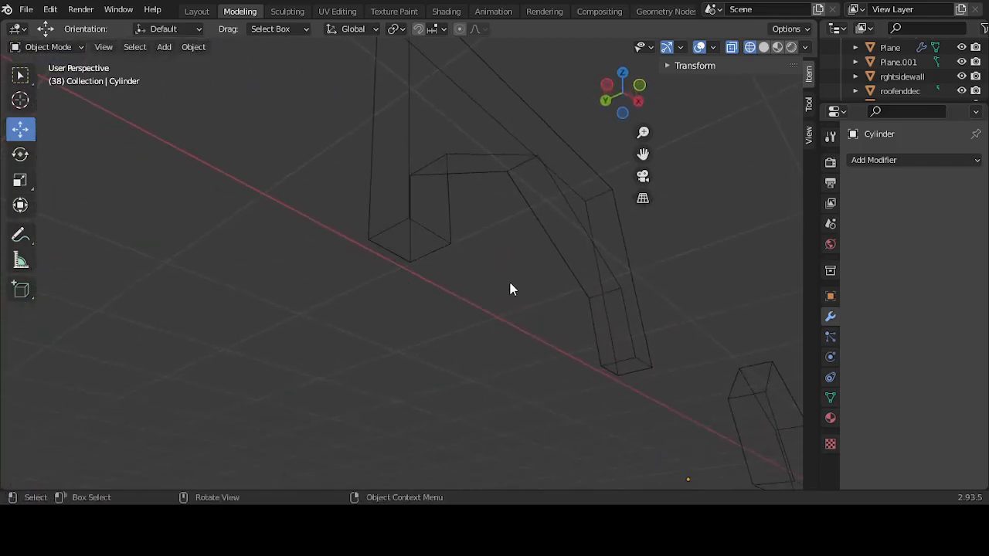
pyautogui.click(425, 231)
pyautogui.press('Tab')
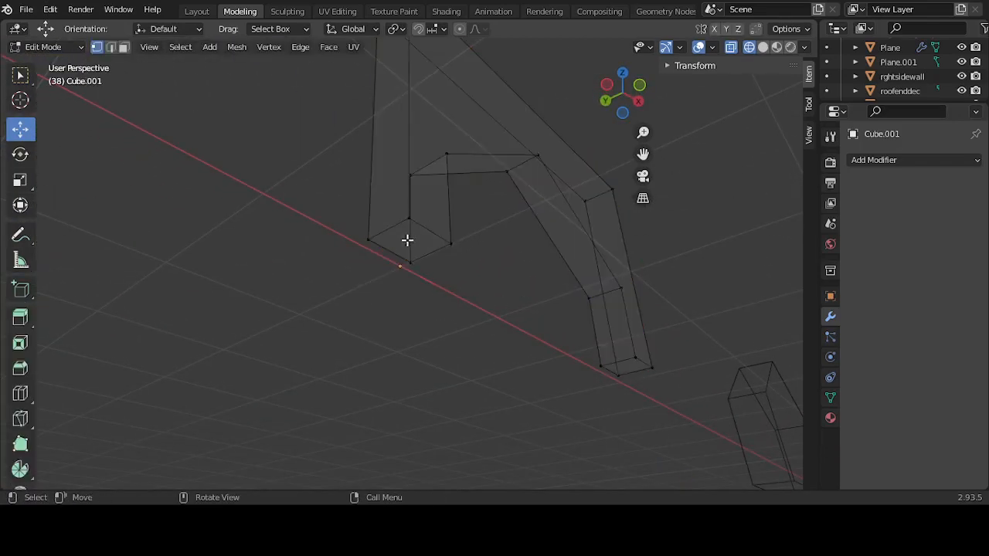
pyautogui.click(386, 246)
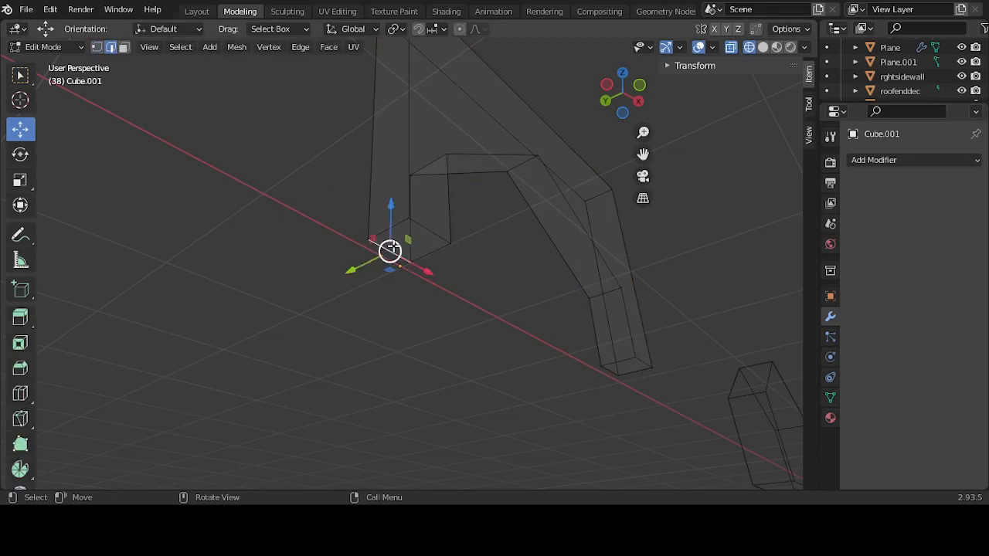
pyautogui.keyDown('shift'); pyautogui.click(608, 370); pyautogui.keyUp('shift')
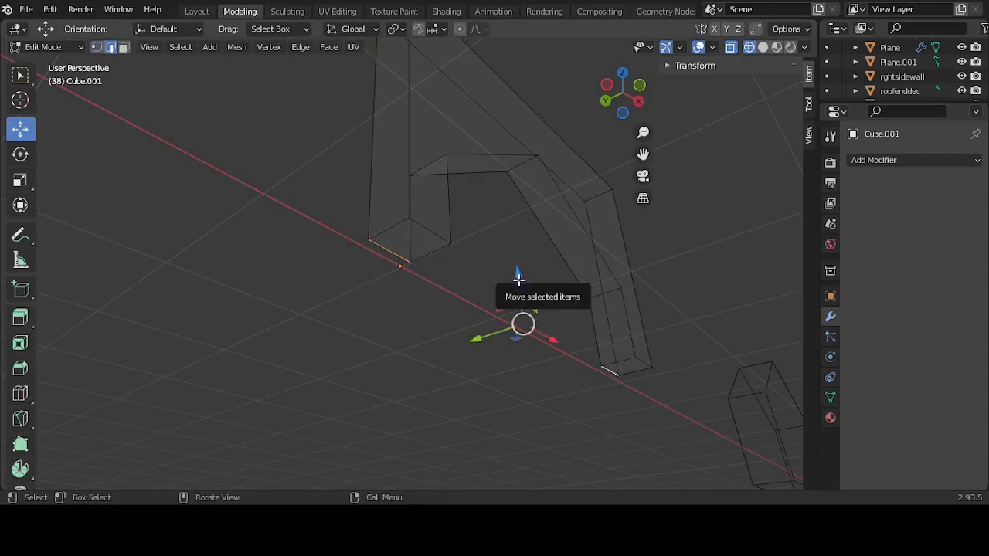
pyautogui.moveTo(520, 285); pyautogui.dragTo(518, 327)
# Step: Try to extrude and scale the slanted bottom faces of both legs
pyautogui.press('KP_1')
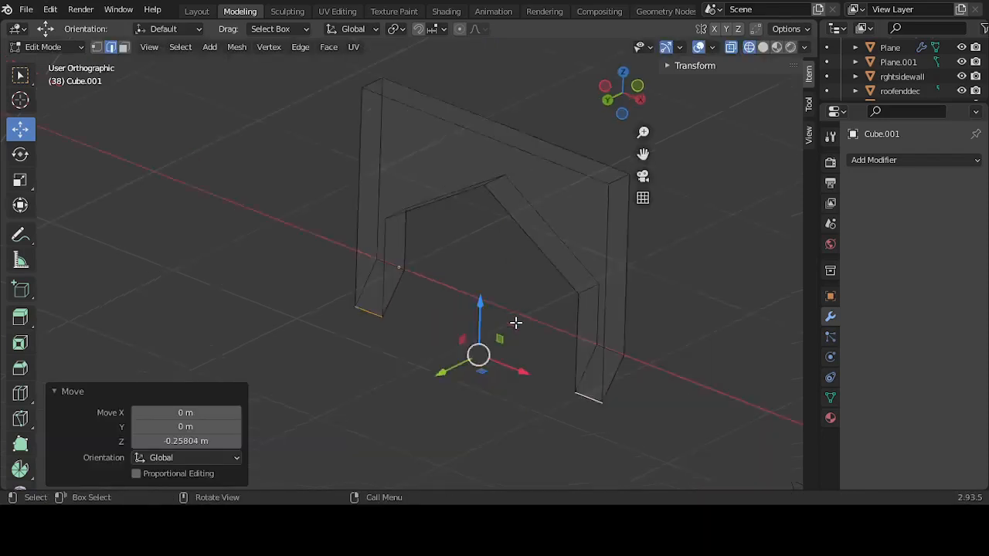
pyautogui.scroll(-5, 513, 322)
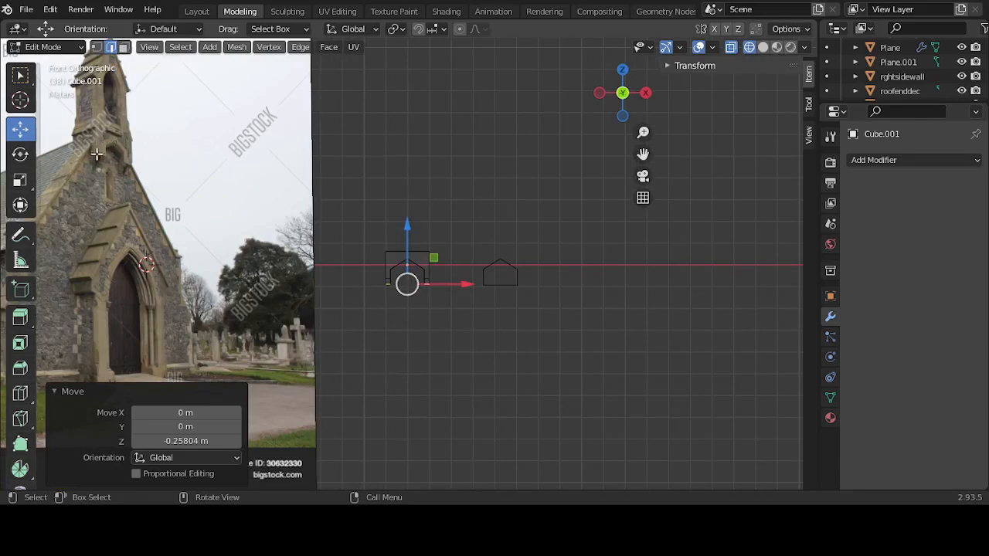
pyautogui.scroll(5, 379, 332)
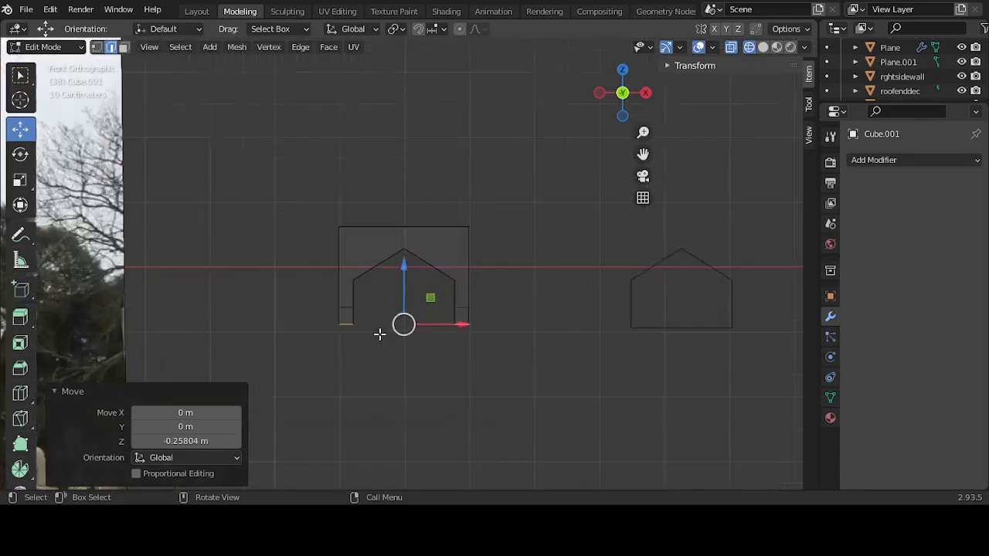
pyautogui.moveTo(380, 309); pyautogui.dragTo(445, 365, button='middle')
pyautogui.press('3')
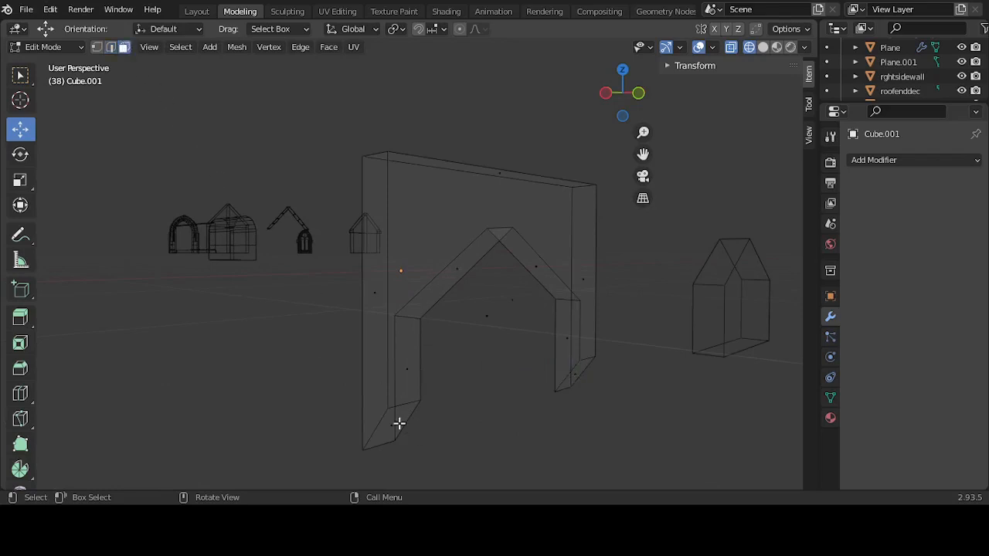
pyautogui.click(400, 422)
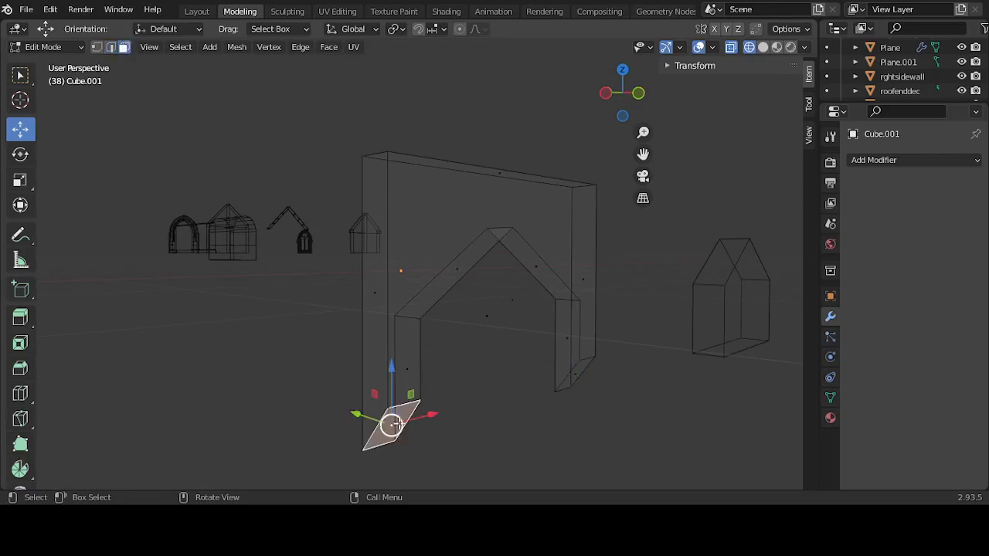
pyautogui.keyDown('shift'); pyautogui.click(577, 373); pyautogui.keyUp('shift')
pyautogui.press('e')
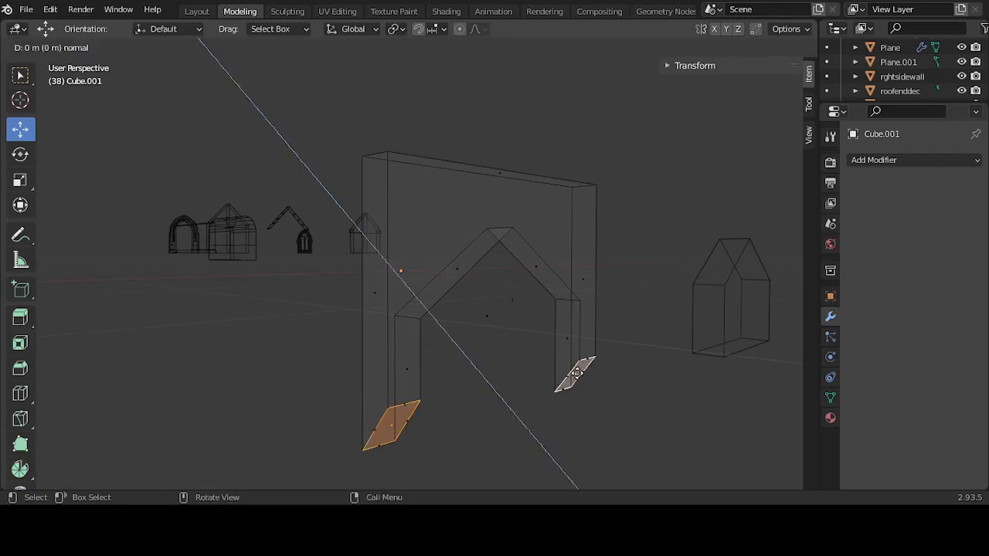
pyautogui.press('s')
pyautogui.rightClick(575, 374)
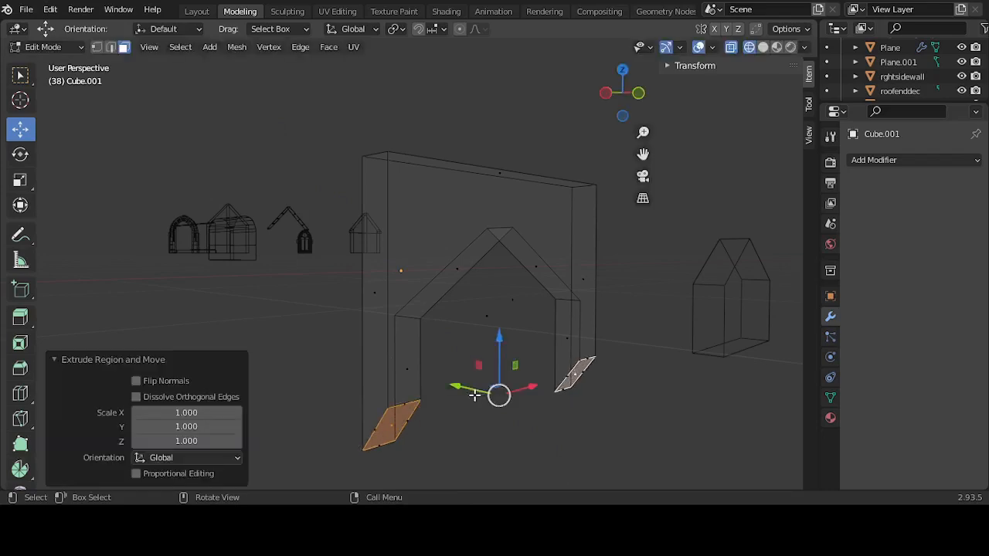
pyautogui.click(401, 422)
pyautogui.scroll(-3, 511, 374)
pyautogui.moveTo(511, 374); pyautogui.dragTo(456, 391, button='middle')
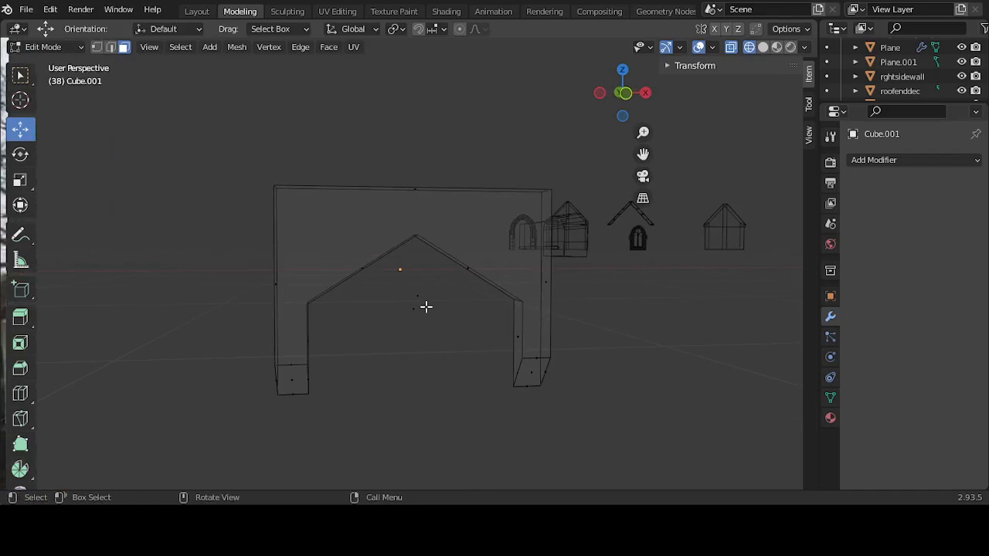
pyautogui.press('a')
pyautogui.moveTo(466, 345)
pyautogui.mouseDown(button='middle')
pyautogui.moveTo(445, 337)
pyautogui.moveTo(455, 349)
pyautogui.mouseUp(button='middle')
pyautogui.press('KP_1')
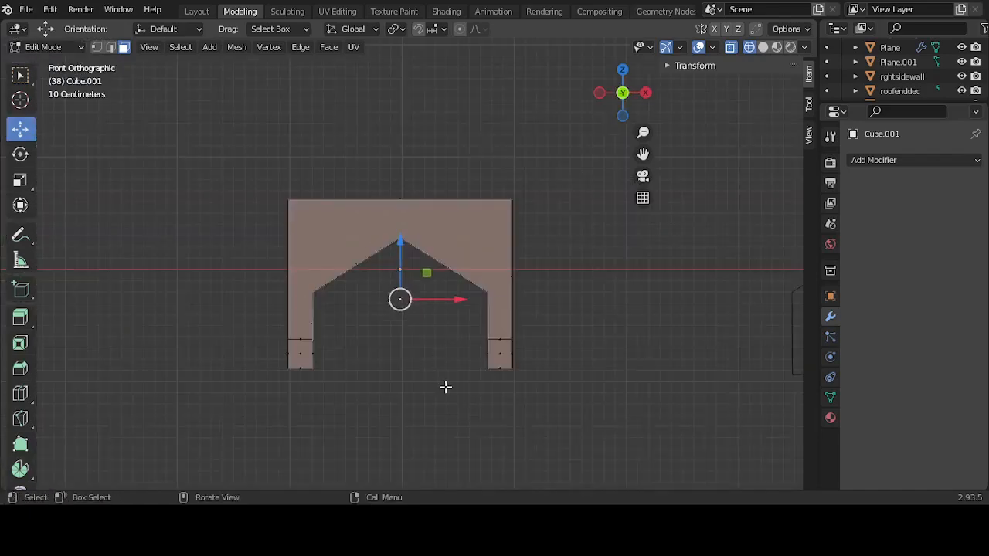
pyautogui.hotkey('alt', 'a')
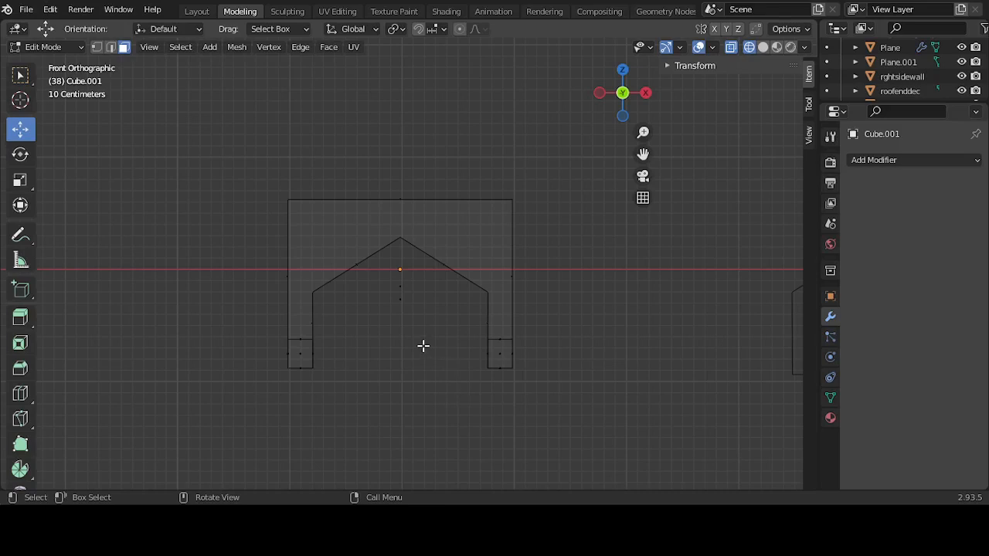
# Step: Add one centred loop cut across the top face of the gabled block with the Loop Cut tool
pyautogui.click(20, 393)
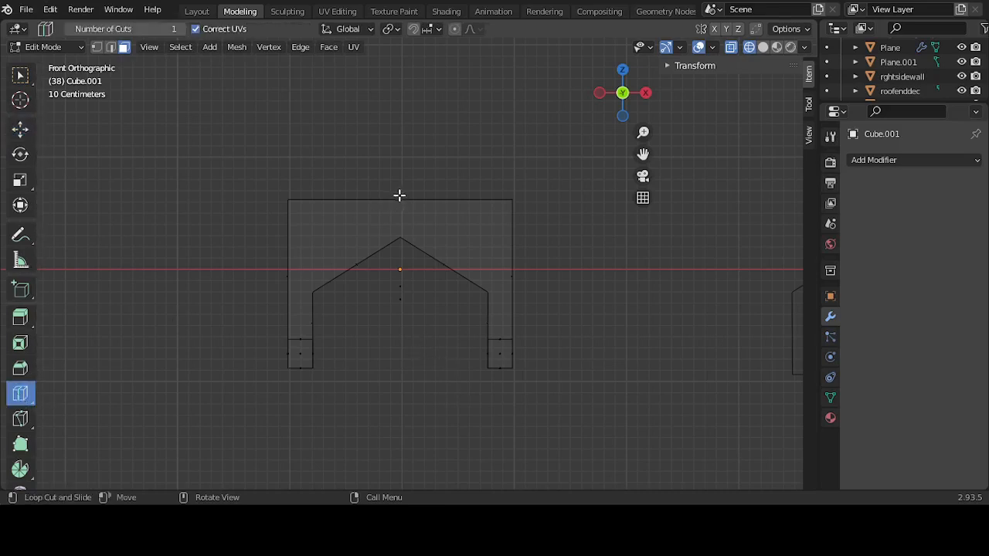
pyautogui.click(20, 129)
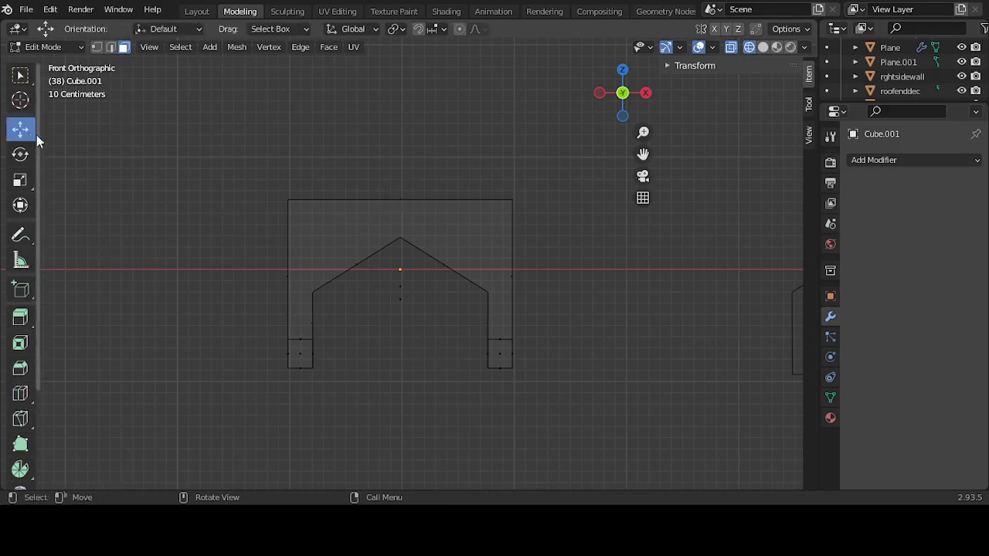
pyautogui.click(96, 48)
pyautogui.moveTo(376, 192); pyautogui.dragTo(404, 278, button='middle')
pyautogui.scroll(5, 403, 285)
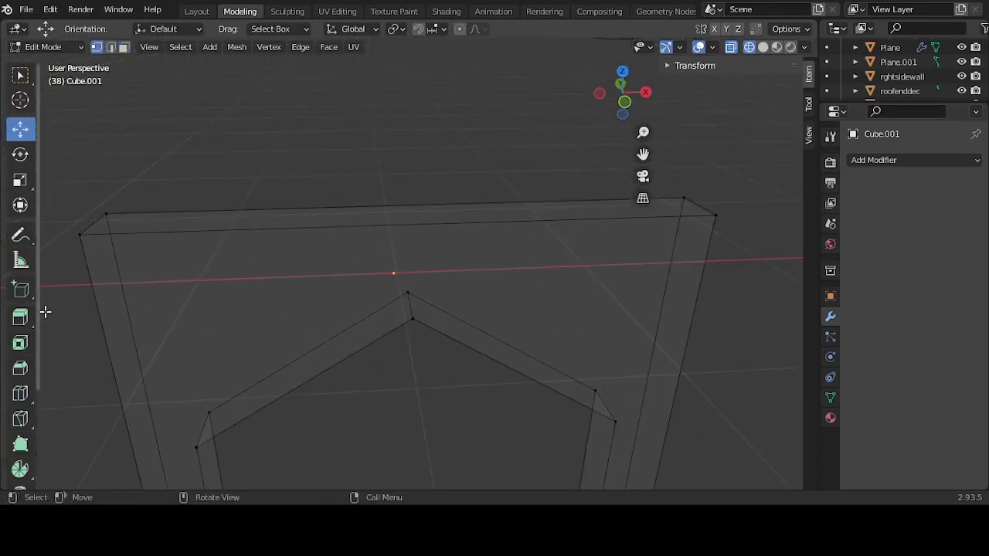
pyautogui.click(20, 393)
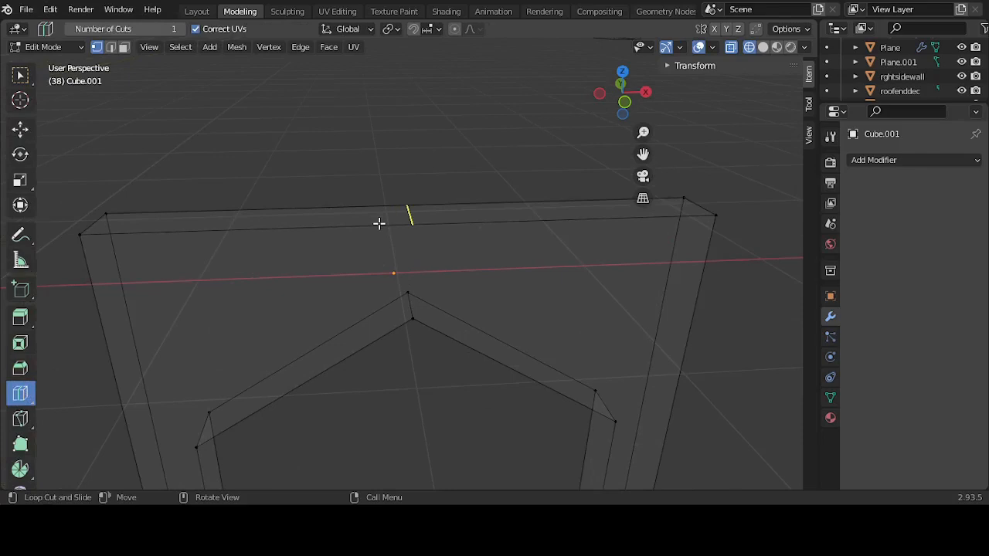
pyautogui.click(379, 223)
pyautogui.press('KP_1')
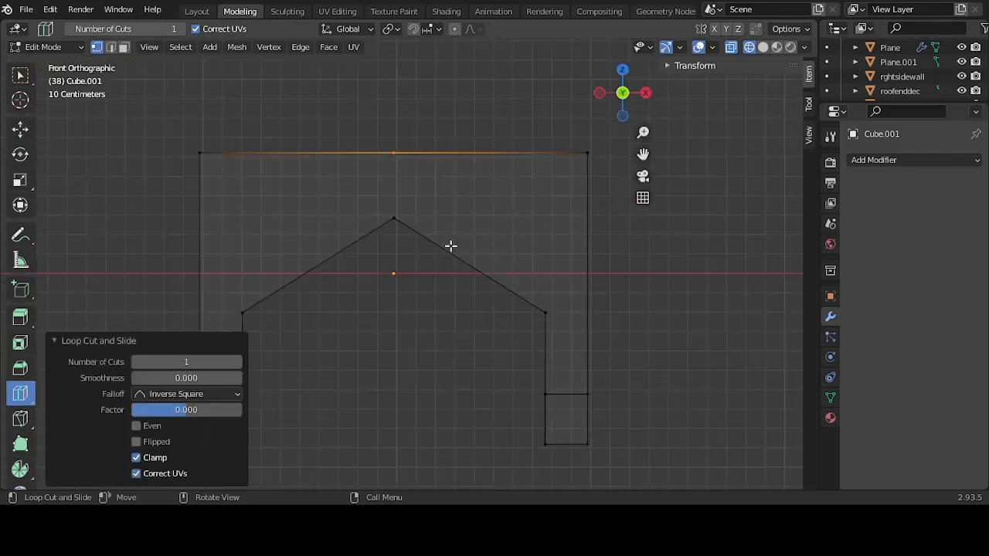
# Step: Shift the top-edge midpoint vertices and the gable peak vertices slightly along positive X to the central grid line
pyautogui.click(20, 128)
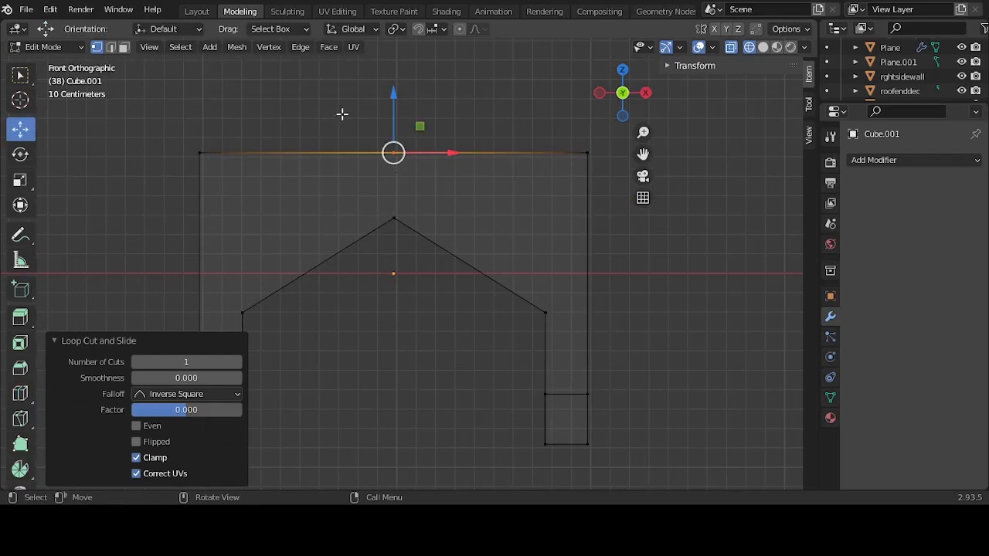
pyautogui.moveTo(360, 114); pyautogui.dragTo(424, 235)
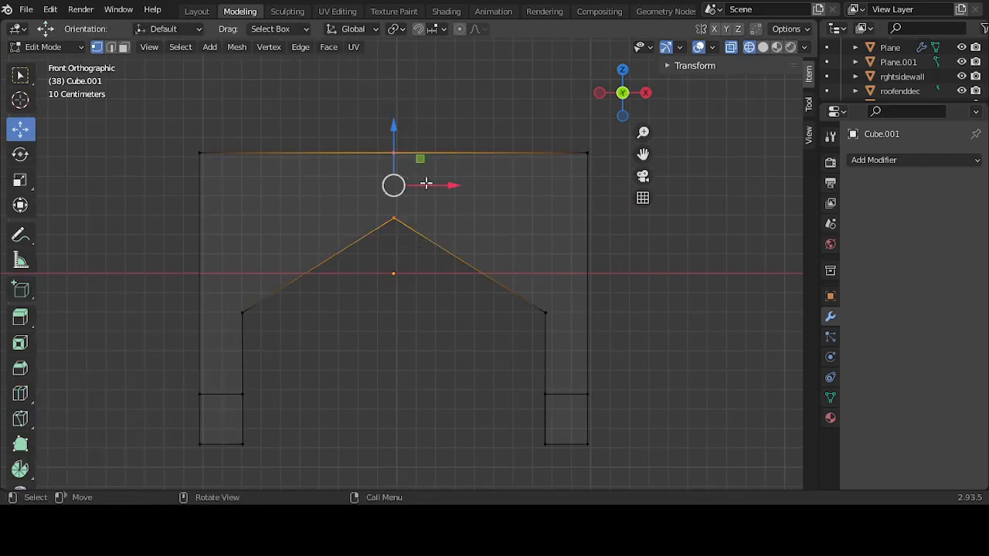
pyautogui.moveTo(426, 184); pyautogui.dragTo(436, 187)
# Step: Connect each top-edge midpoint vertex to the gable peak vertex below it with an edge, on both the front and back faces
pyautogui.click(396, 184)
pyautogui.click(396, 152)
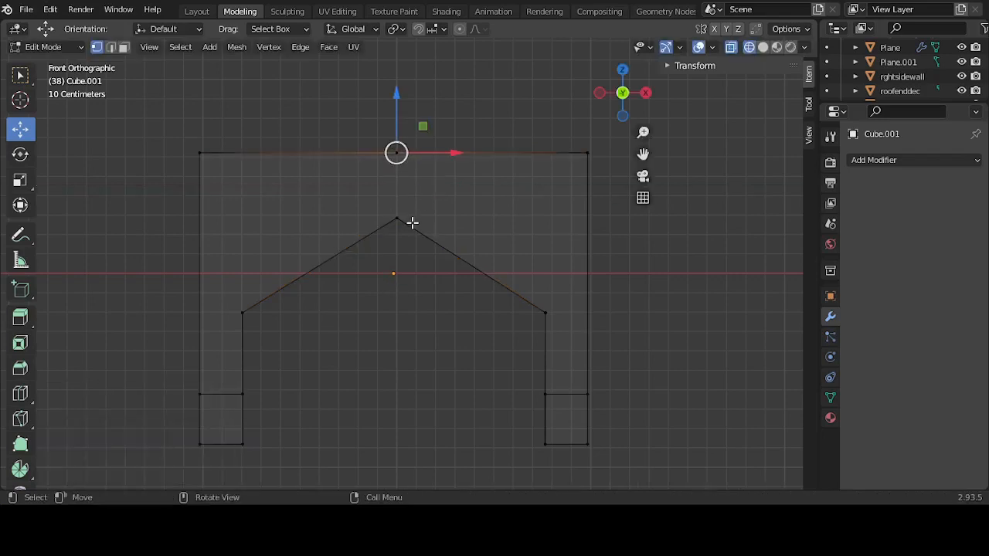
pyautogui.moveTo(397, 289); pyautogui.dragTo(397, 221, button='middle')
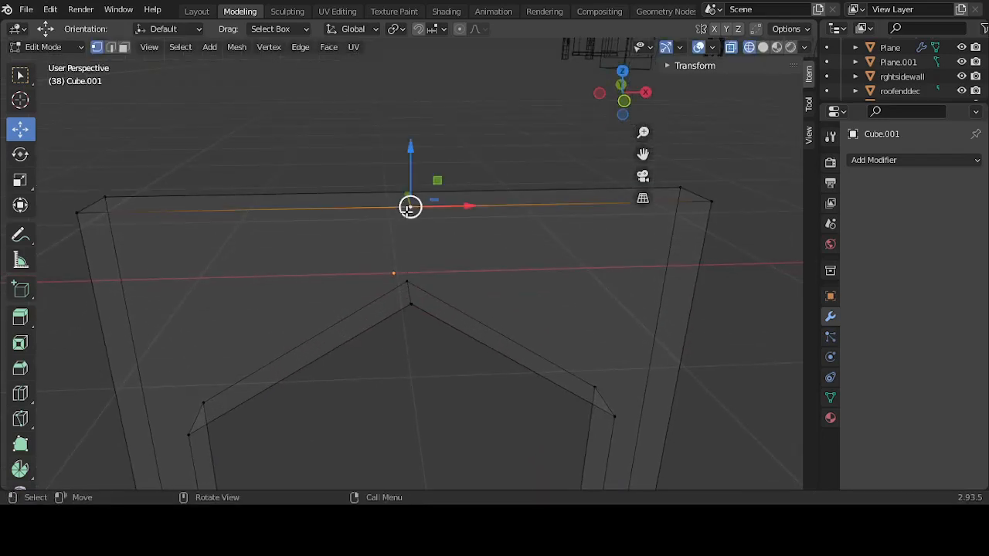
pyautogui.keyDown('shift'); pyautogui.click(415, 301); pyautogui.keyUp('shift')
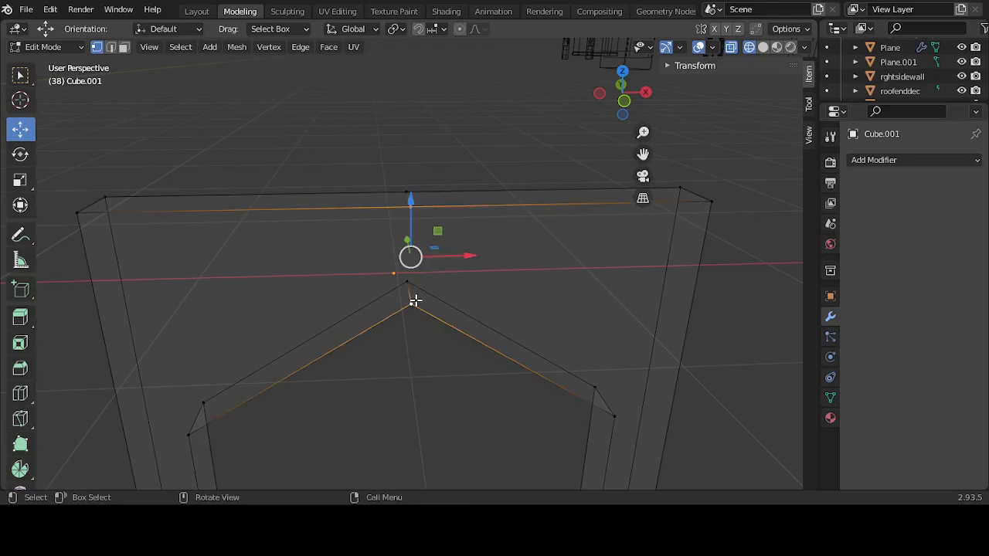
pyautogui.moveTo(393, 344); pyautogui.dragTo(441, 325, button='middle')
pyautogui.click(480, 291)
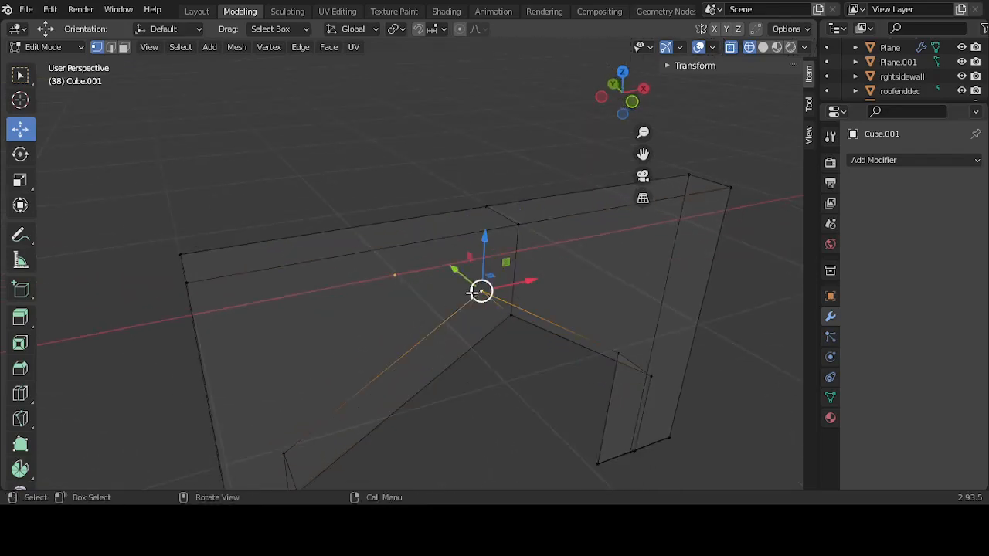
pyautogui.keyDown('shift'); pyautogui.click(488, 209); pyautogui.keyUp('shift')
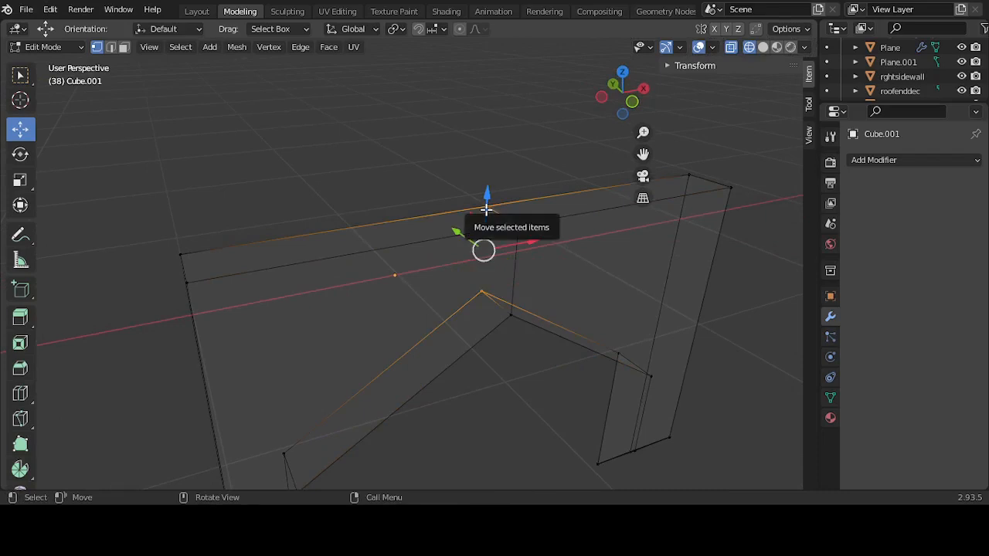
pyautogui.click(526, 390)
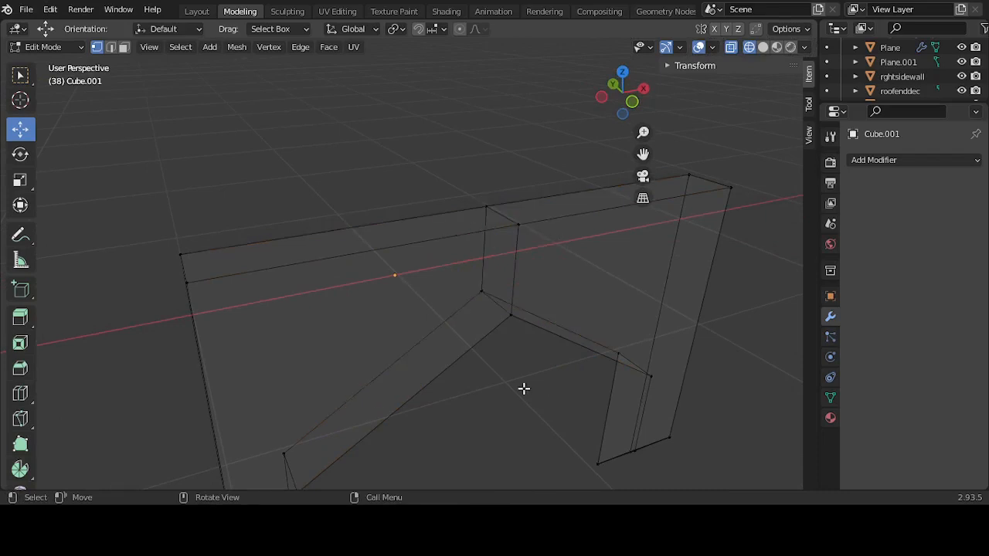
# Step: Try to remove the +X half of the gabled block by deleting its faces
pyautogui.press('KP_1')
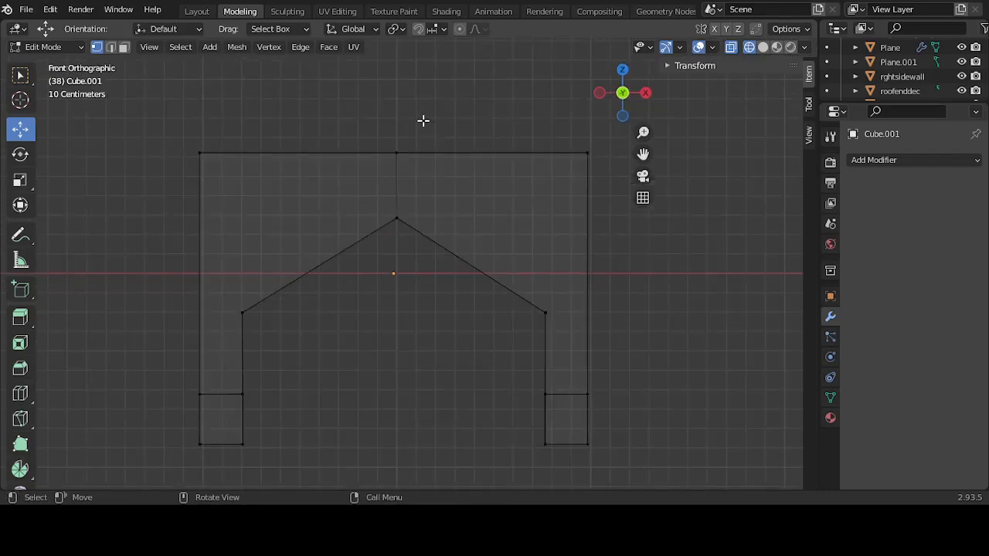
pyautogui.moveTo(416, 115); pyautogui.dragTo(738, 489)
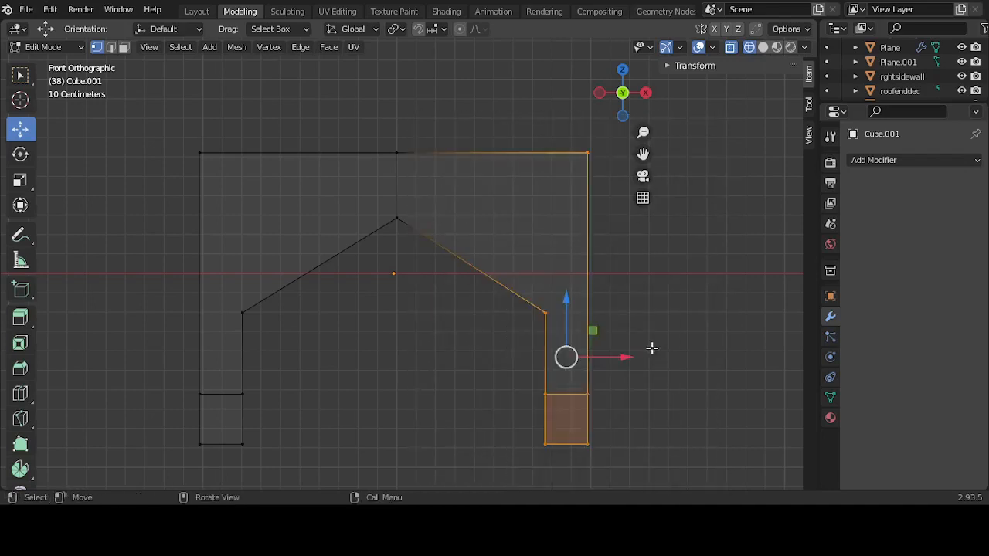
pyautogui.press('x')
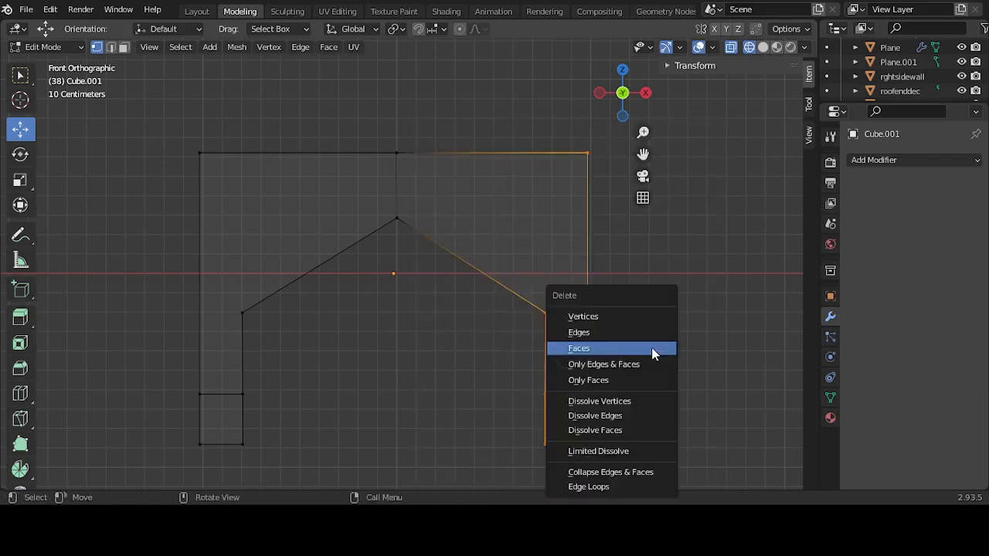
pyautogui.click(641, 347)
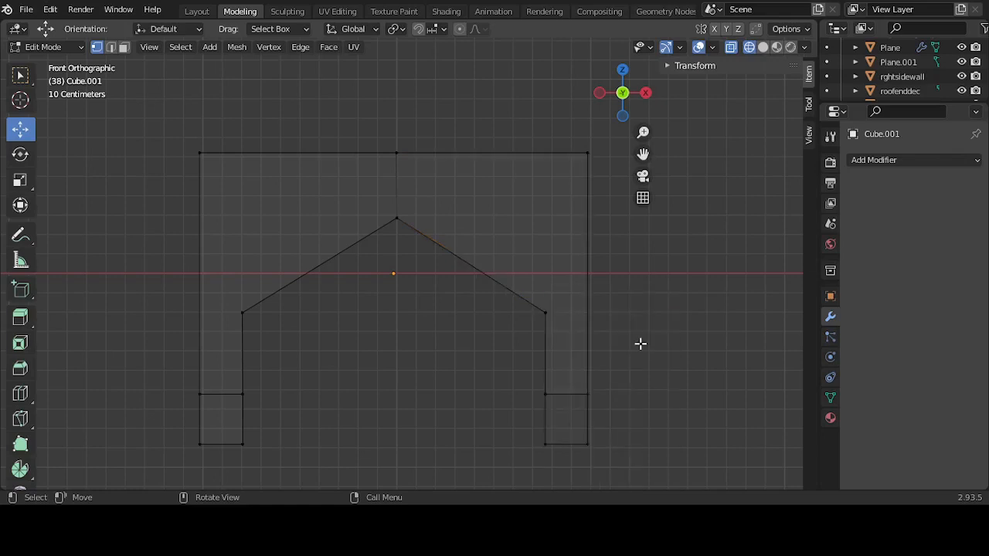
# Step: Delete all vertices of the +X half of the gabled block, keeping the central top and peak vertices
pyautogui.moveTo(396, 114); pyautogui.dragTo(718, 470)
pyautogui.click(436, 384)
pyautogui.moveTo(424, 106); pyautogui.dragTo(714, 488)
pyautogui.press('x')
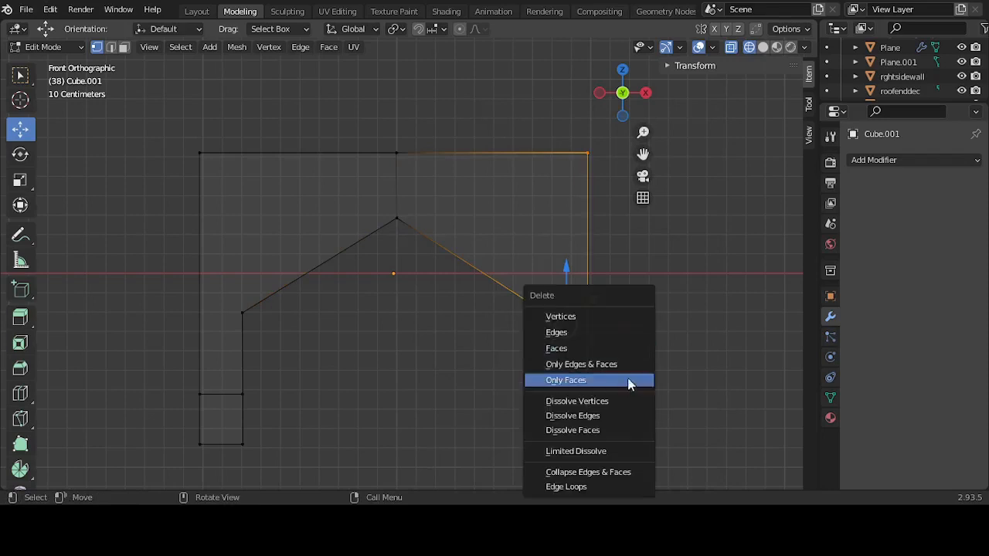
pyautogui.click(618, 331)
pyautogui.press('x')
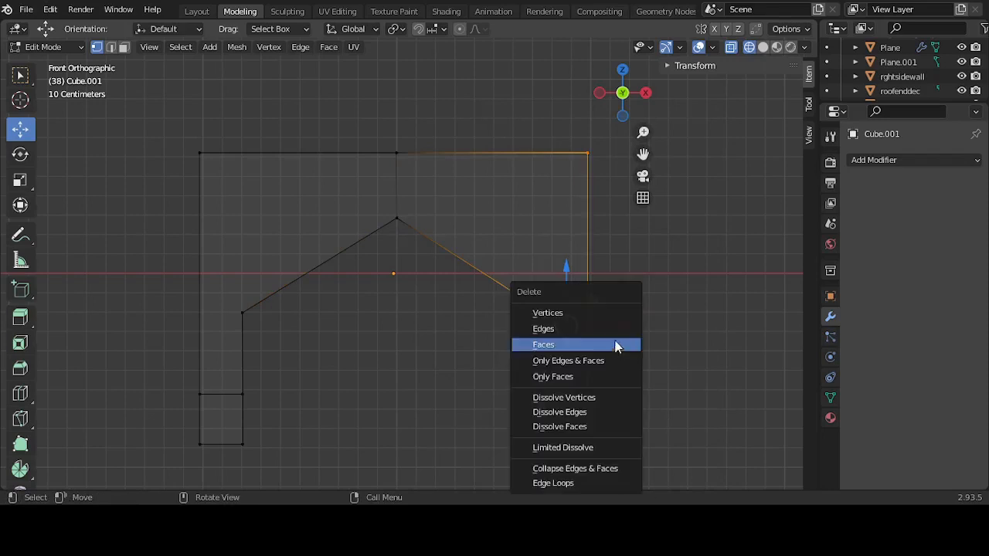
pyautogui.click(605, 313)
# Step: Add a Mirror modifier on the X axis to the remaining half block and turn off Merge
pyautogui.moveTo(608, 325); pyautogui.dragTo(512, 320, button='middle')
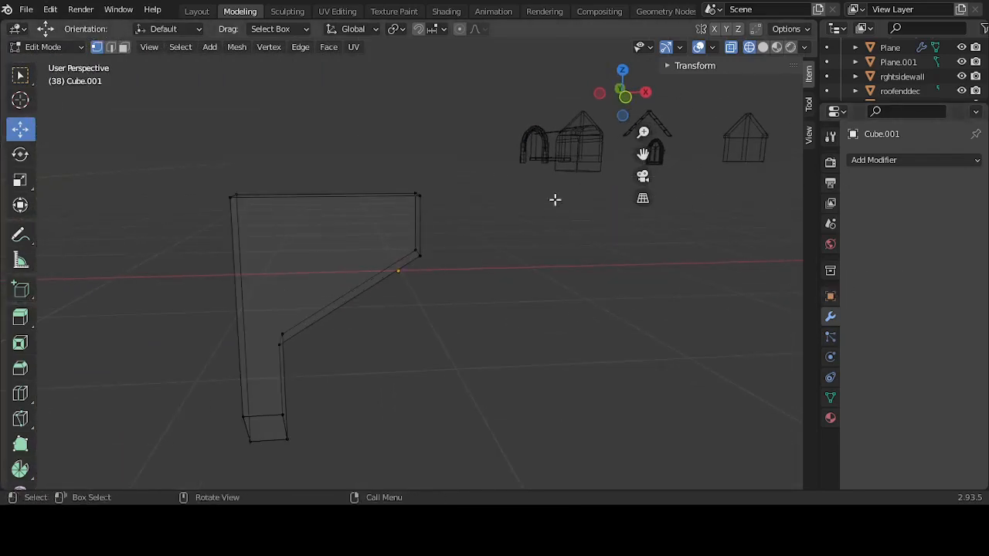
pyautogui.press('Tab')
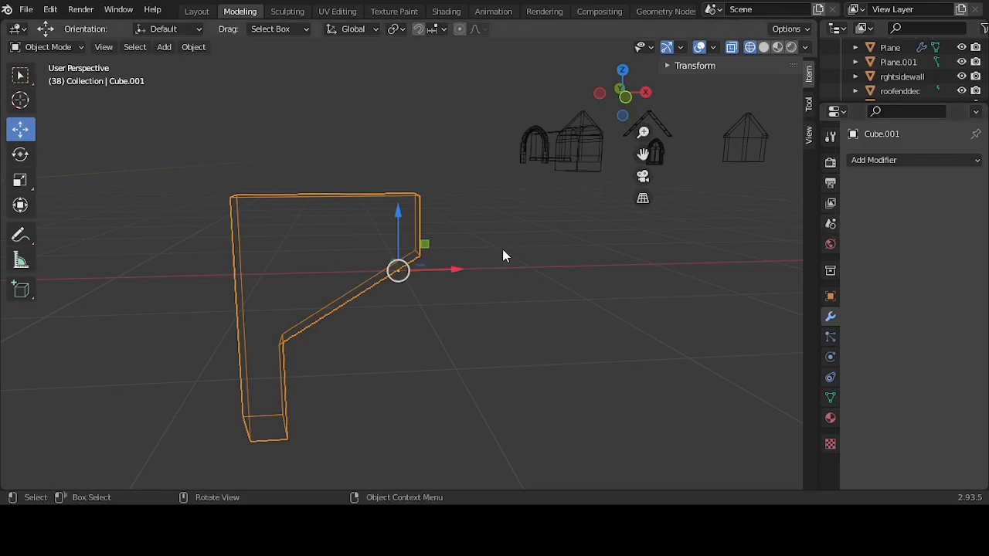
pyautogui.click(885, 160)
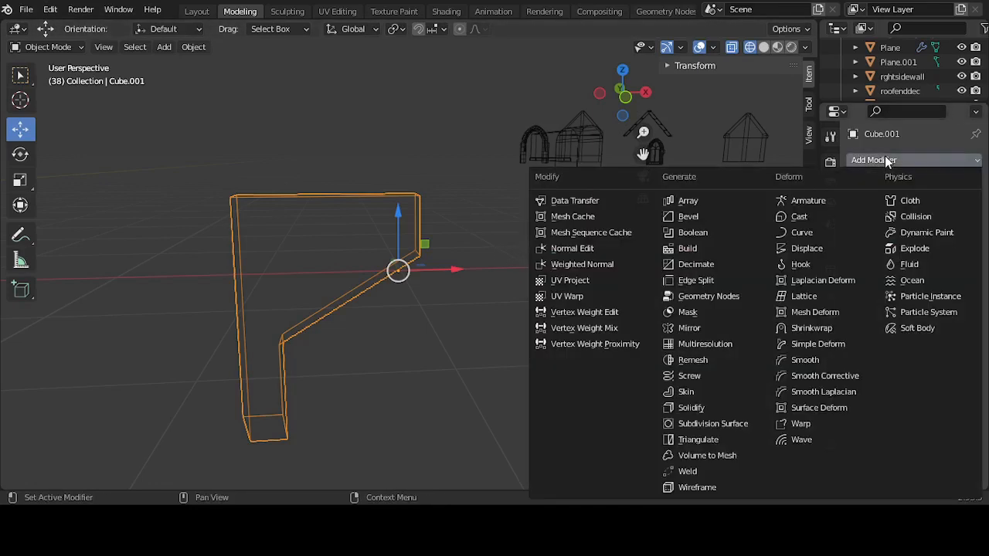
pyautogui.click(698, 330)
pyautogui.scroll(6, 699, 319)
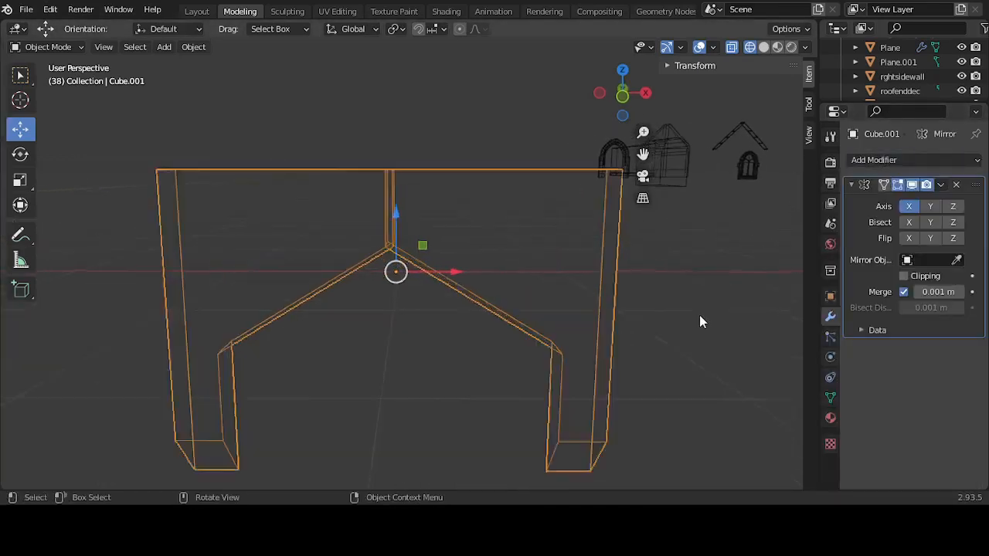
pyautogui.click(902, 292)
pyautogui.scroll(2, 482, 275)
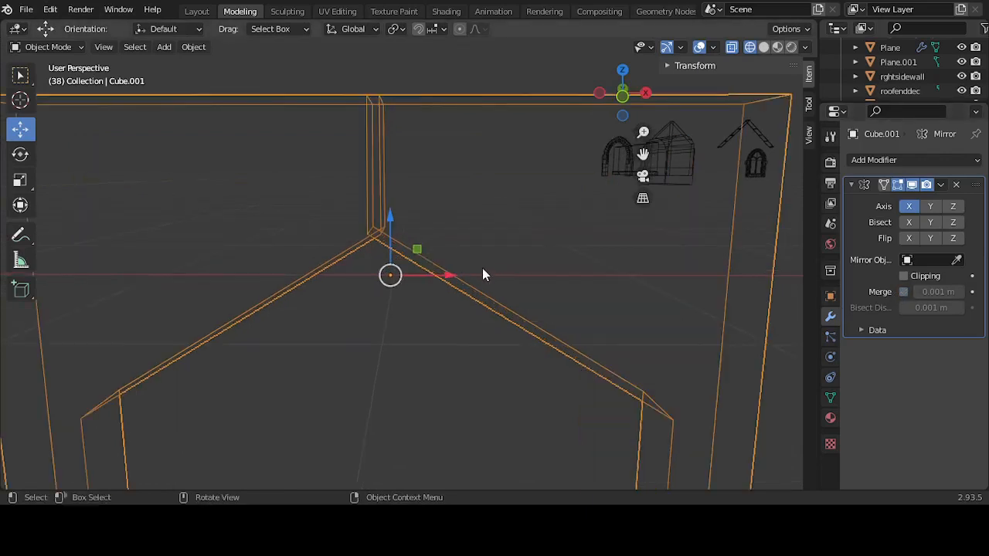
# Step: Move the mirrored block about 0.009 m along X
pyautogui.moveTo(452, 280); pyautogui.dragTo(512, 276)
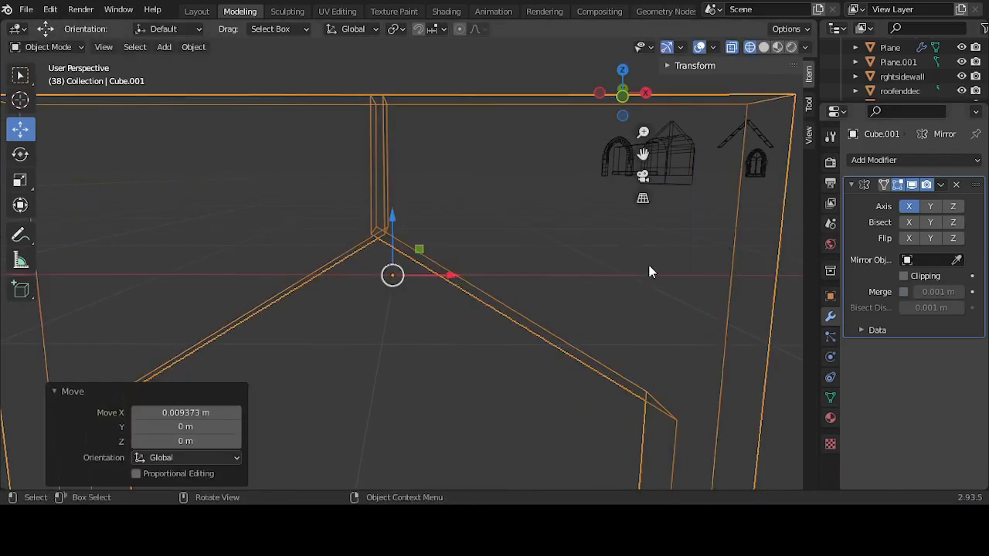
pyautogui.scroll(-5, 573, 259)
pyautogui.scroll(1, 572, 263)
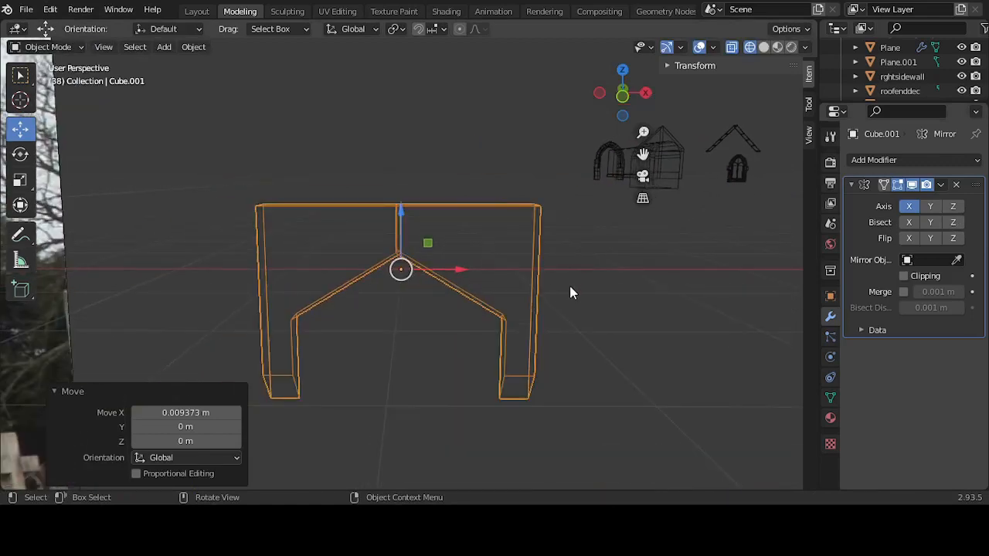
pyautogui.moveTo(571, 293); pyautogui.dragTo(508, 254, button='middle')
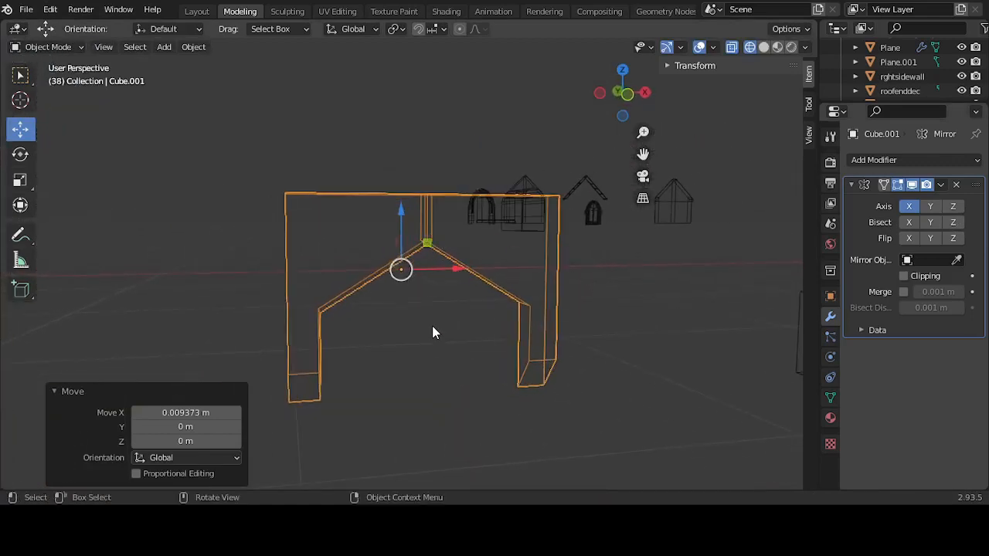
# Step: Extrude the slanted bottom face of the -X leg in place and scale it to 0.875, in solid shading
pyautogui.press('Tab')
pyautogui.hotkey('shift', 'z')
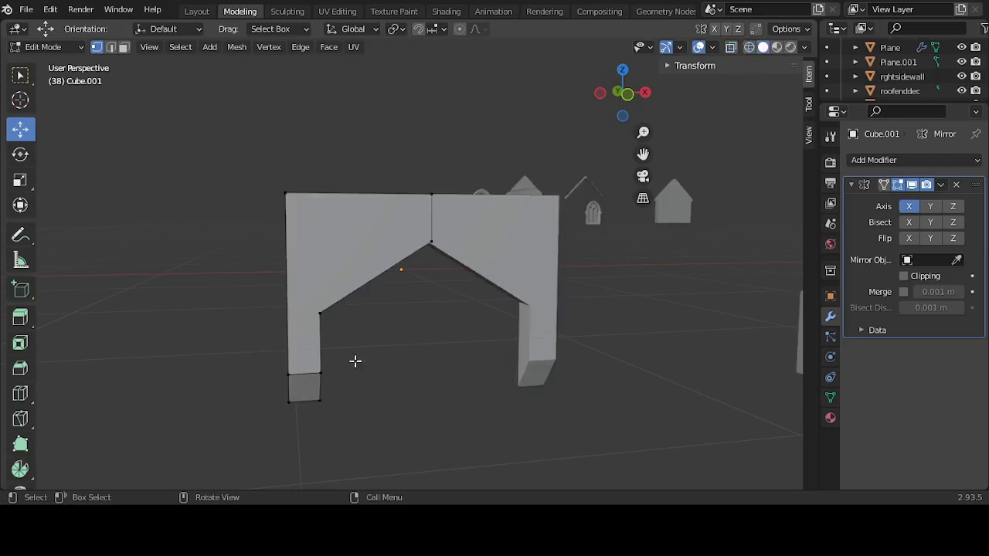
pyautogui.click(318, 373)
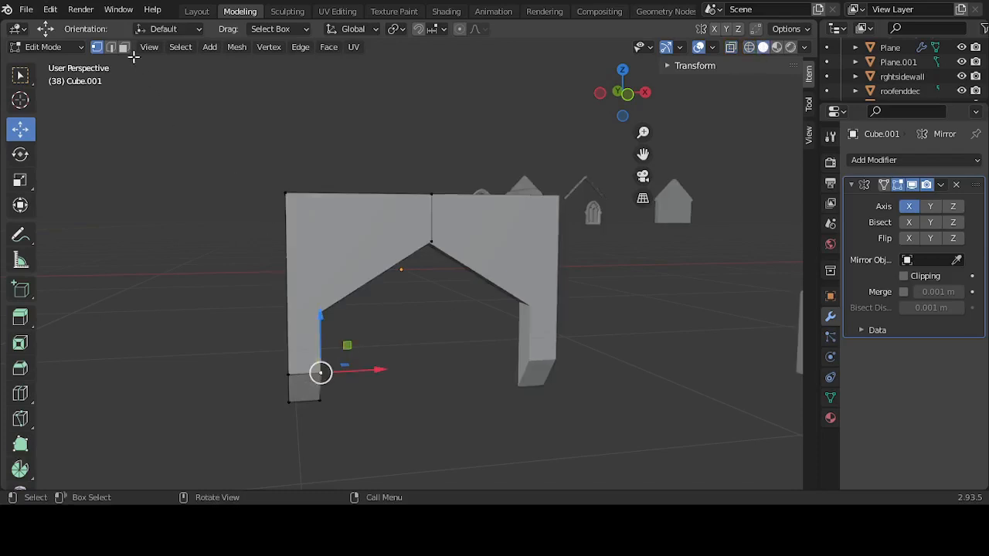
pyautogui.click(124, 47)
pyautogui.click(304, 387)
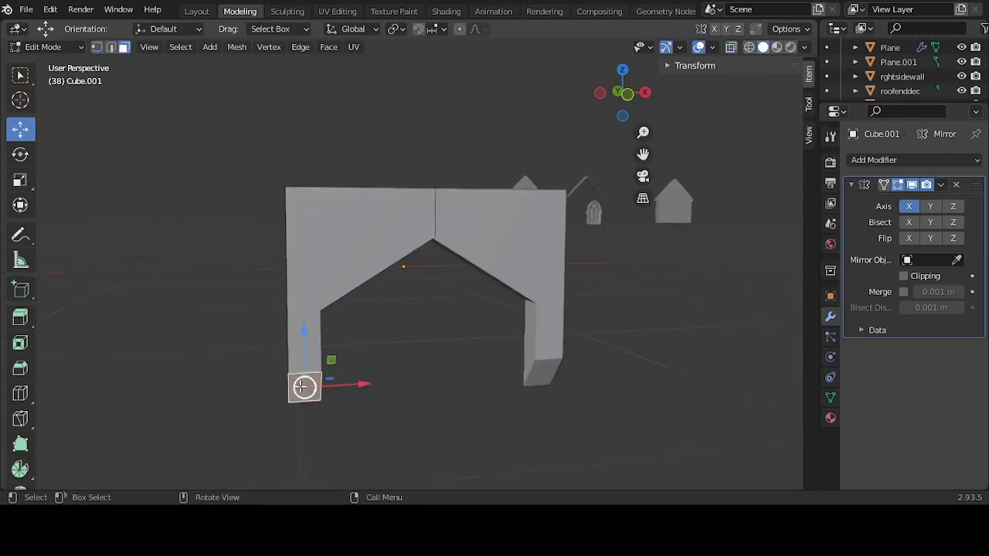
pyautogui.press('KP_Decimal')
pyautogui.press('s')
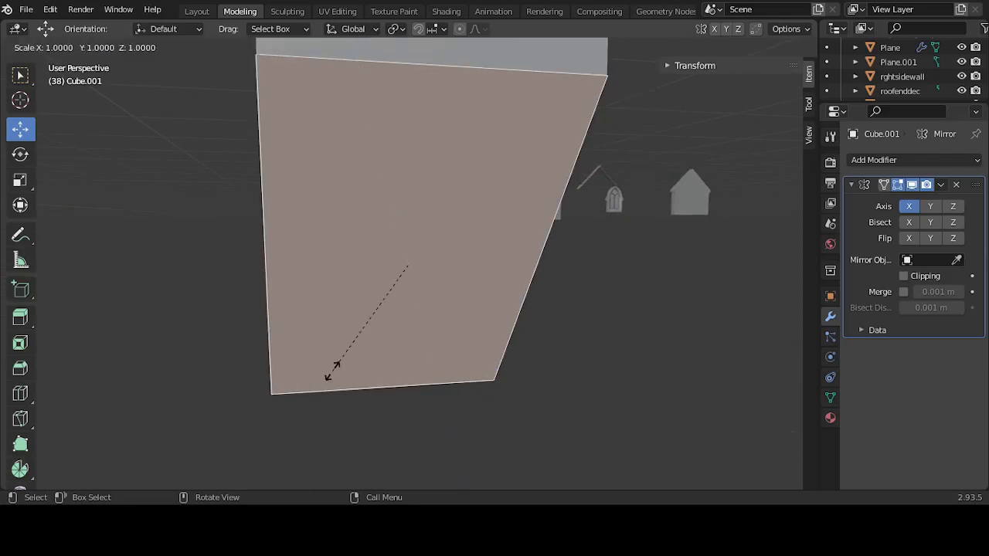
pyautogui.click(347, 361)
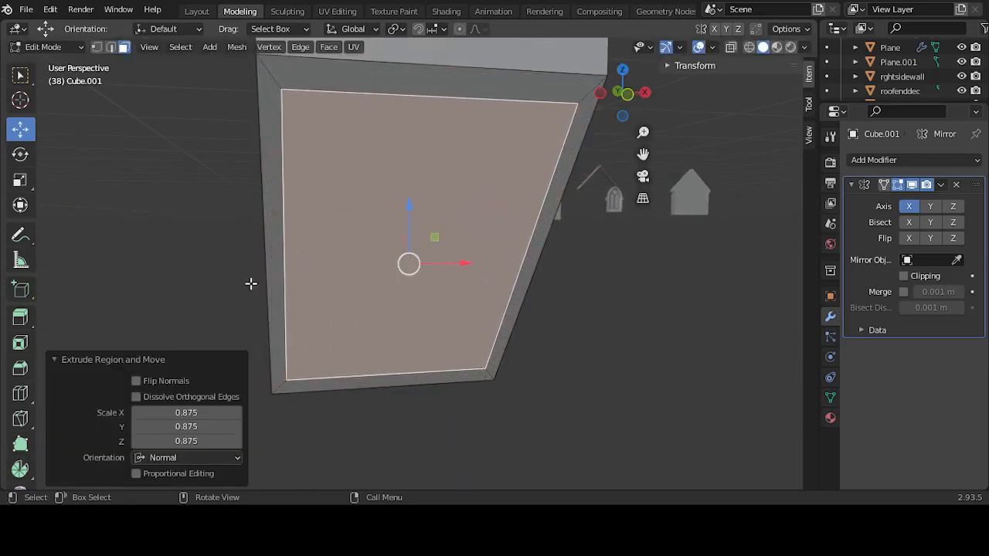
# Step: Narrow the inset face on the -X leg's slanted bottom to a strip by scaling it 0.299 along X
pyautogui.click(21, 180)
pyautogui.moveTo(463, 264); pyautogui.dragTo(424, 266)
pyautogui.scroll(-9, 425, 266)
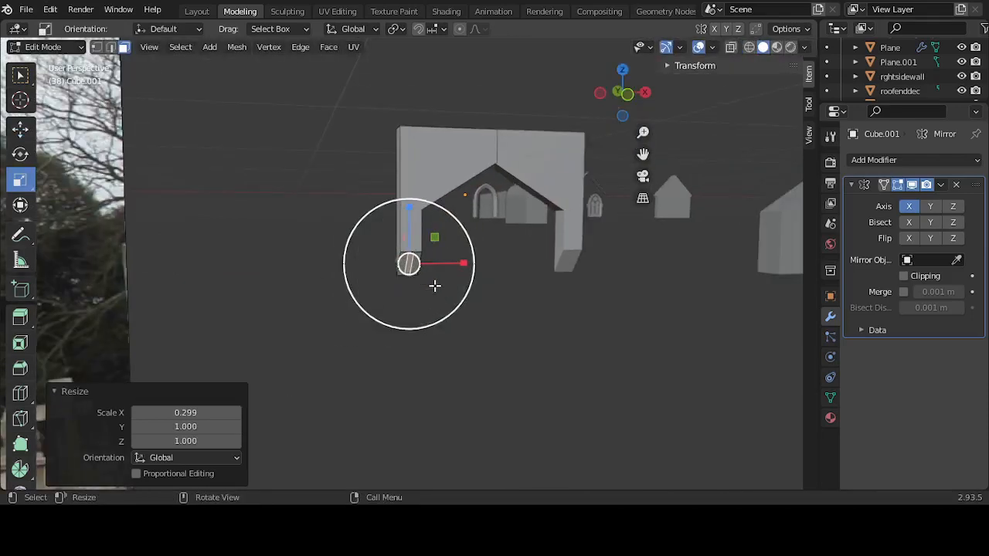
pyautogui.scroll(-2, 186, 200)
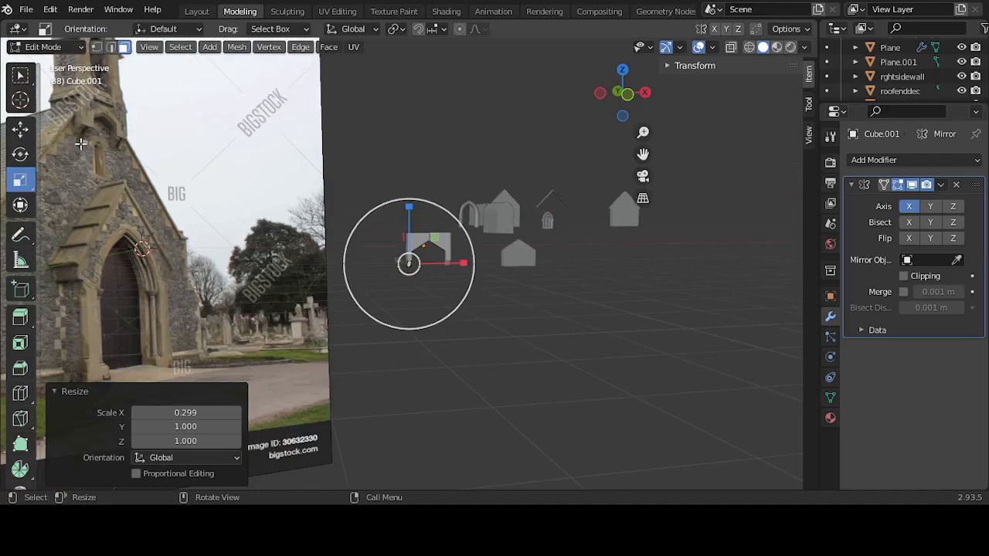
pyautogui.scroll(6, 421, 268)
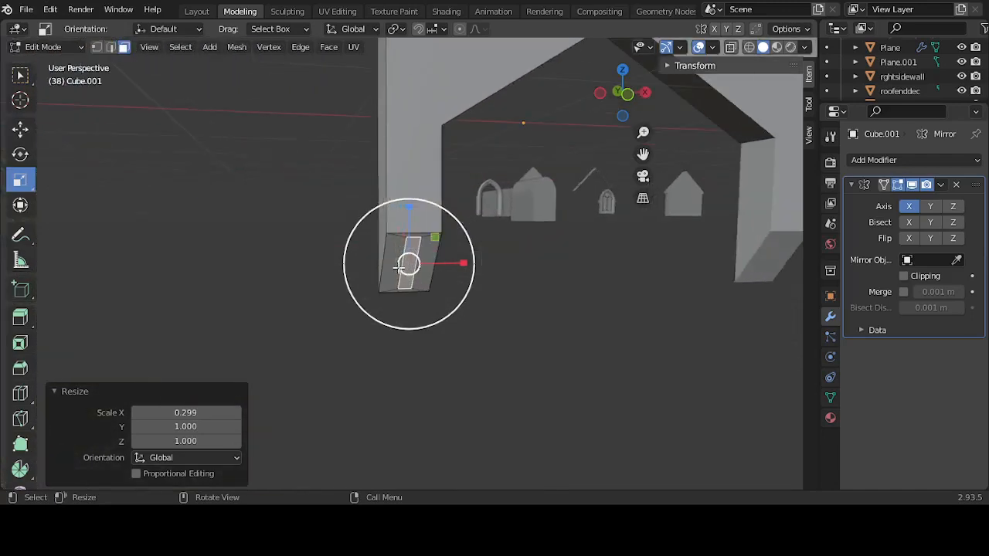
# Step: Stretch the strip face along Z by 1.159 and again by 1.042, and rotate it 4.73° about X to follow the slant
pyautogui.moveTo(410, 211); pyautogui.dragTo(408, 192)
pyautogui.moveTo(487, 319); pyautogui.dragTo(422, 224, button='middle')
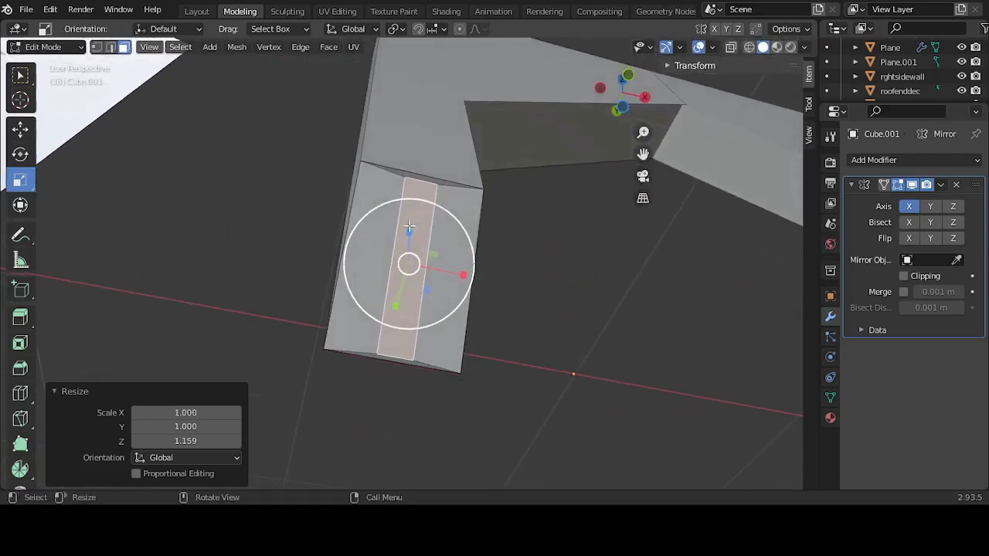
pyautogui.moveTo(408, 229)
pyautogui.mouseDown()
pyautogui.moveTo(407, 221)
pyautogui.moveTo(407, 230)
pyautogui.mouseUp()
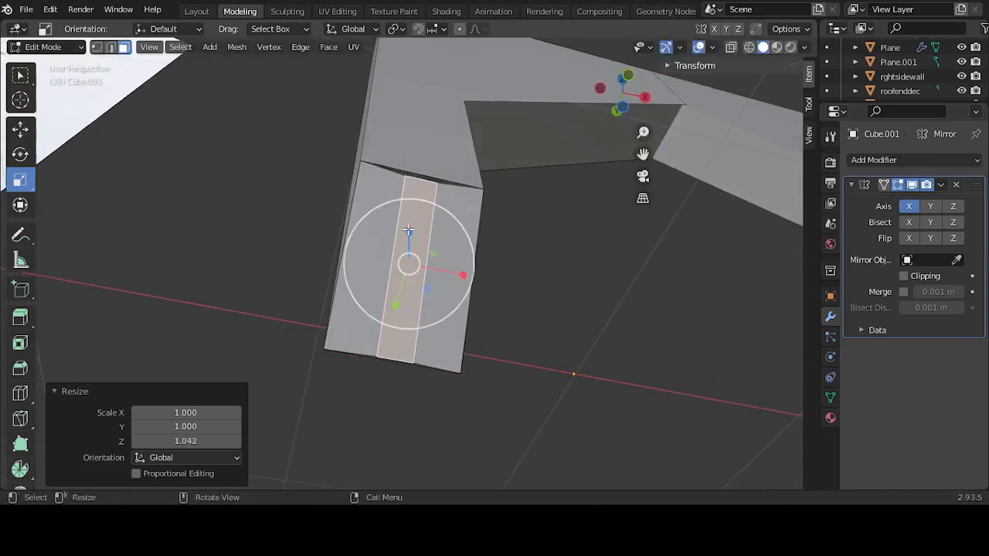
pyautogui.moveTo(408, 229); pyautogui.dragTo(532, 333, button='middle')
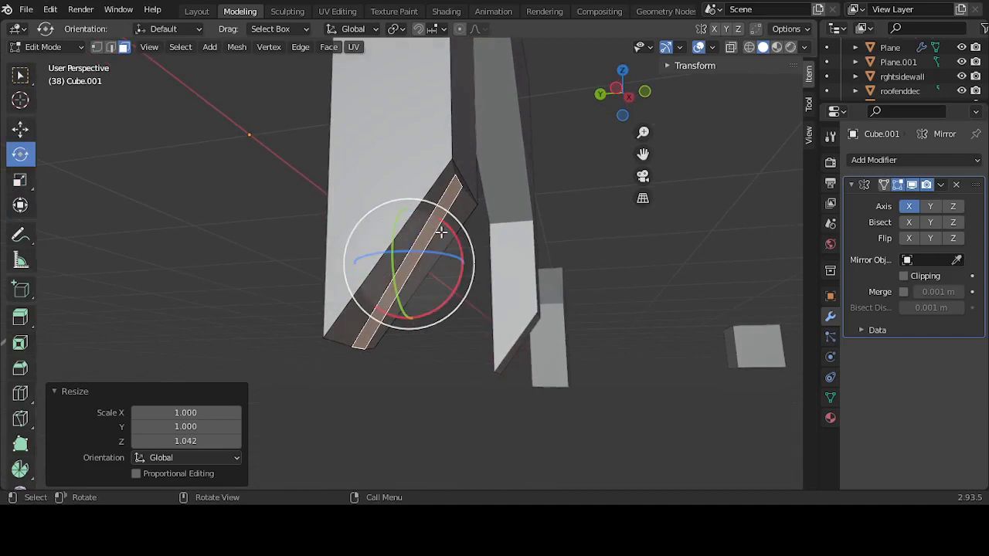
pyautogui.moveTo(443, 225); pyautogui.dragTo(457, 241)
pyautogui.moveTo(479, 227); pyautogui.dragTo(397, 255, button='middle')
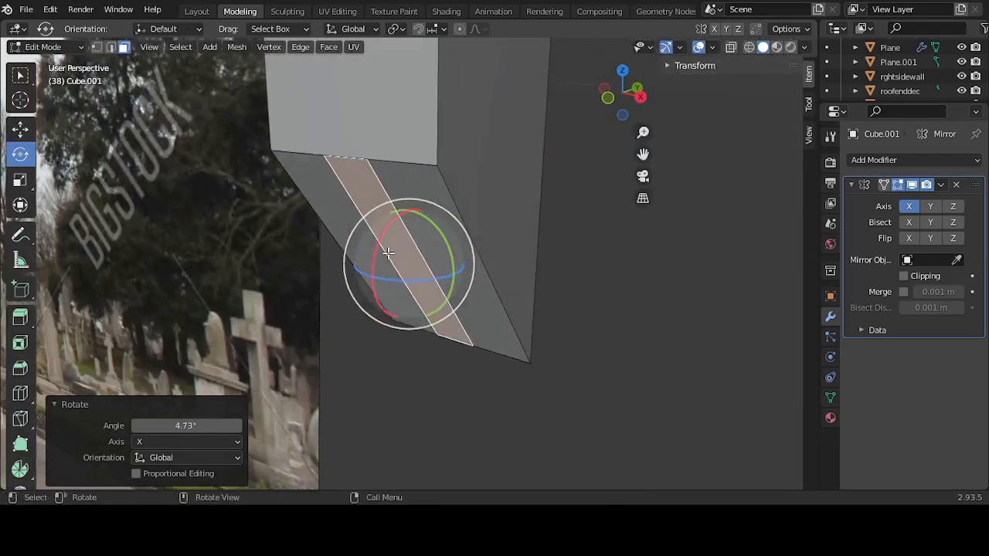
# Step: Delete the narrow strip face to open a slot in the leg's slanted bottom
pyautogui.scroll(2, 388, 252)
pyautogui.press('x')
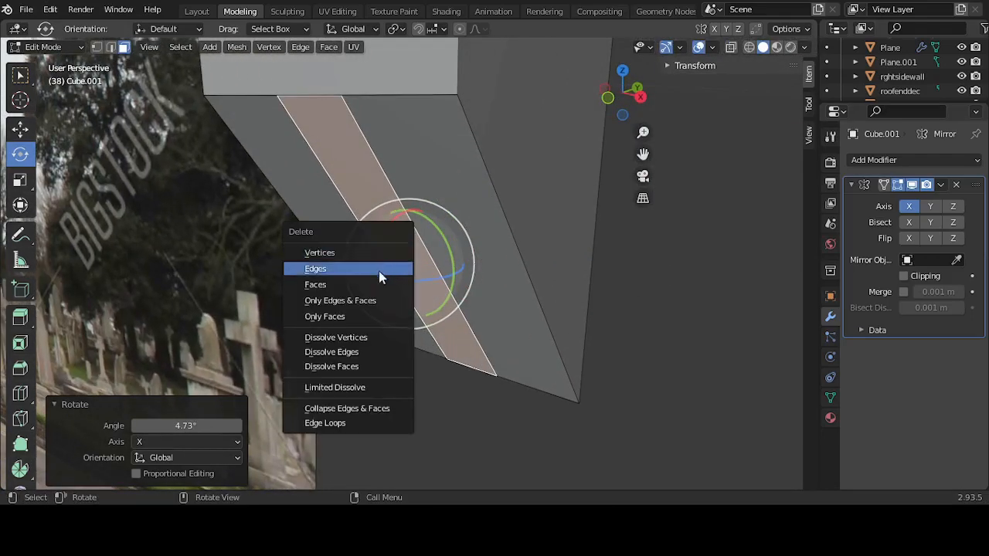
pyautogui.click(377, 280)
pyautogui.moveTo(490, 265); pyautogui.dragTo(541, 248, button='middle')
# Step: Select the edge loop around the slot, extrude it in place and scale it to 0.88
pyautogui.click(111, 47)
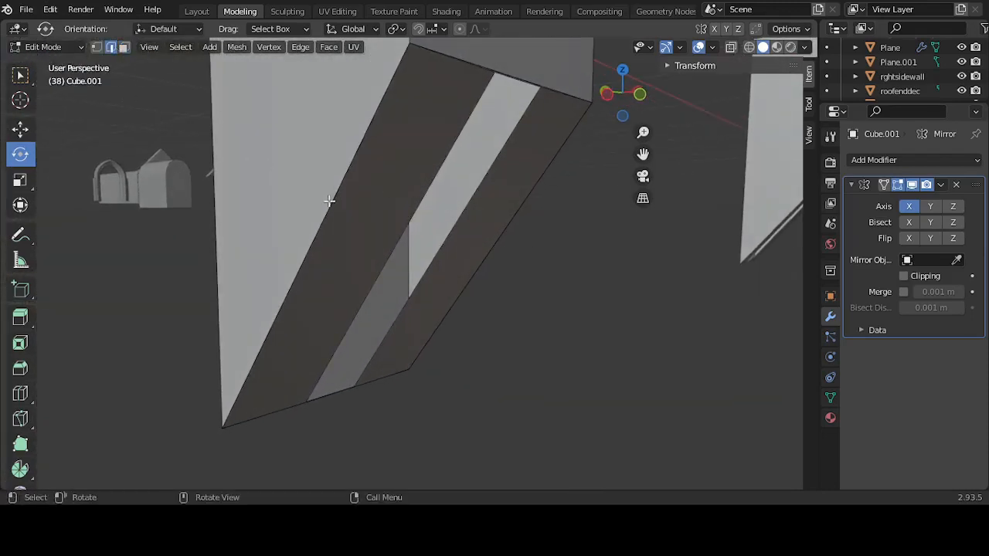
pyautogui.click(431, 262)
pyautogui.click(510, 372)
pyautogui.keyDown('alt'); pyautogui.click(426, 276); pyautogui.keyUp('alt')
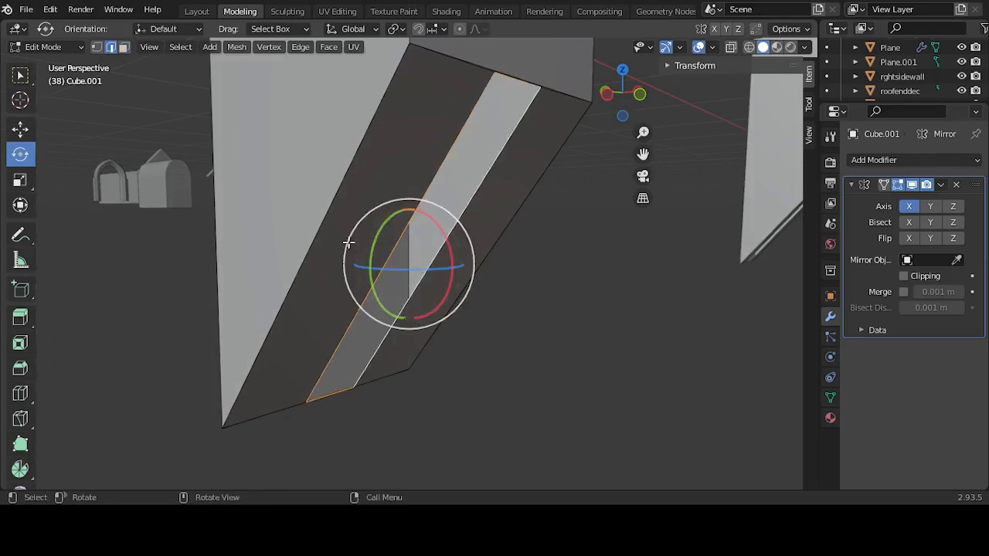
pyautogui.press('s')
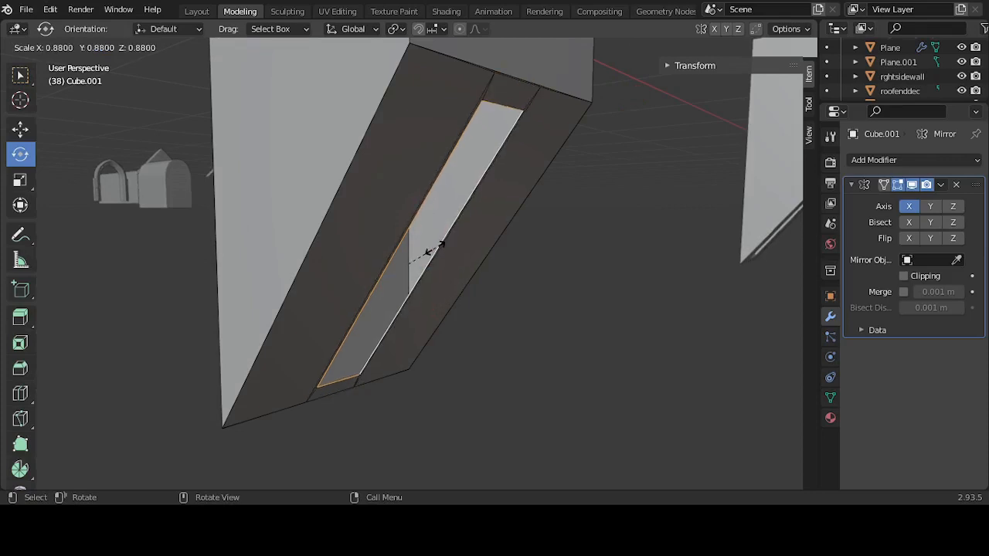
pyautogui.click(433, 248)
pyautogui.moveTo(453, 231); pyautogui.dragTo(391, 235, button='middle')
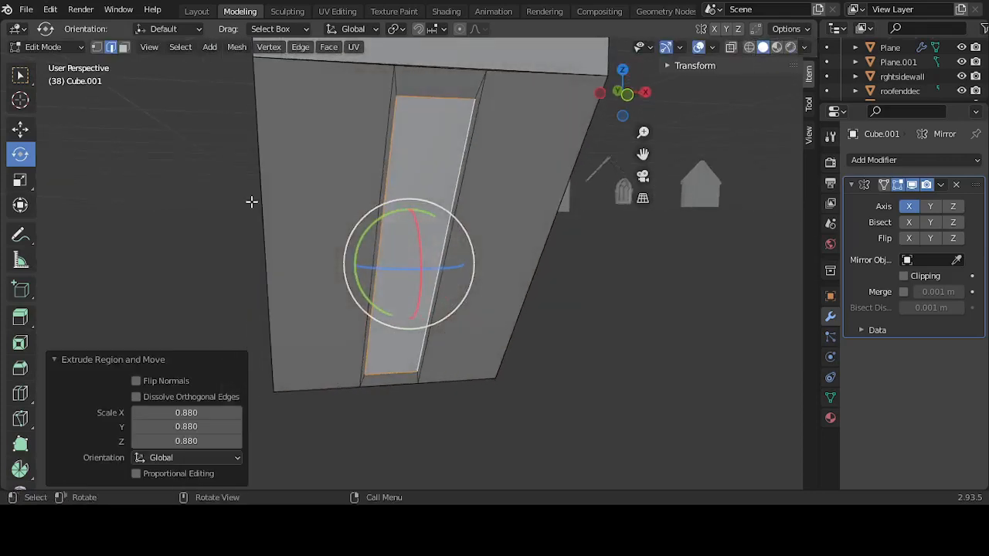
# Step: Scale the extruded slot loop 1.112 along Z and rotate it 2.88° about X to match the slanted bottom
pyautogui.click(20, 179)
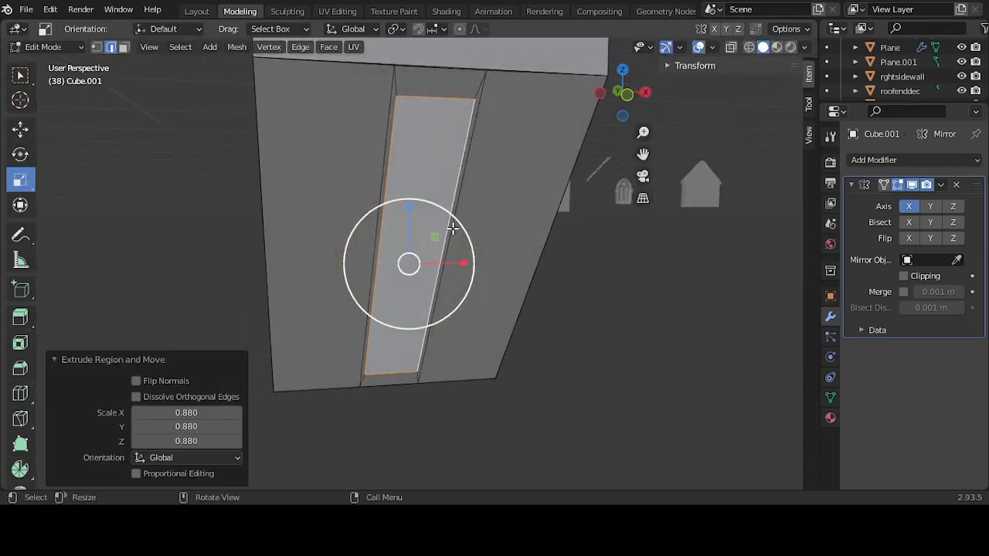
pyautogui.press('KP_1')
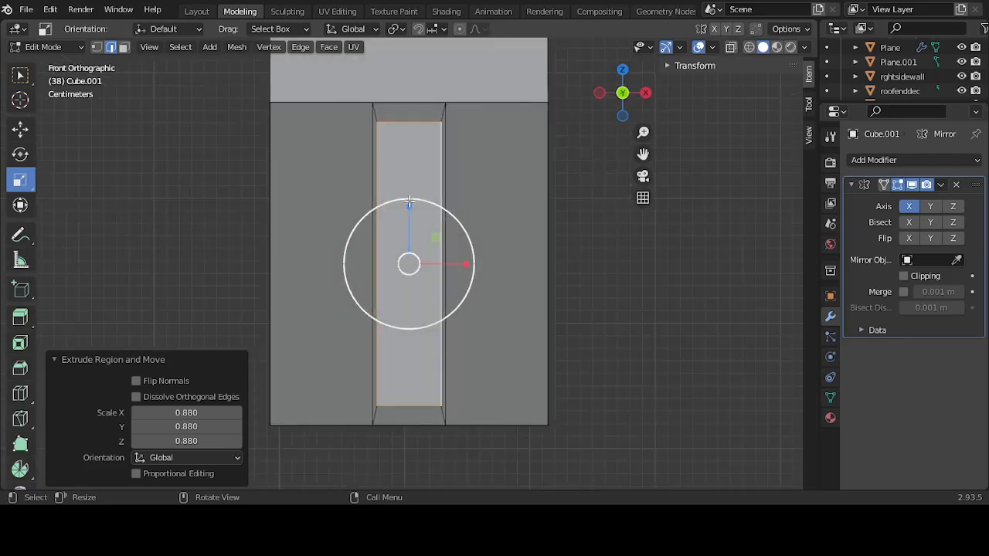
pyautogui.moveTo(409, 203); pyautogui.dragTo(408, 189)
pyautogui.moveTo(409, 188); pyautogui.dragTo(491, 267, button='middle')
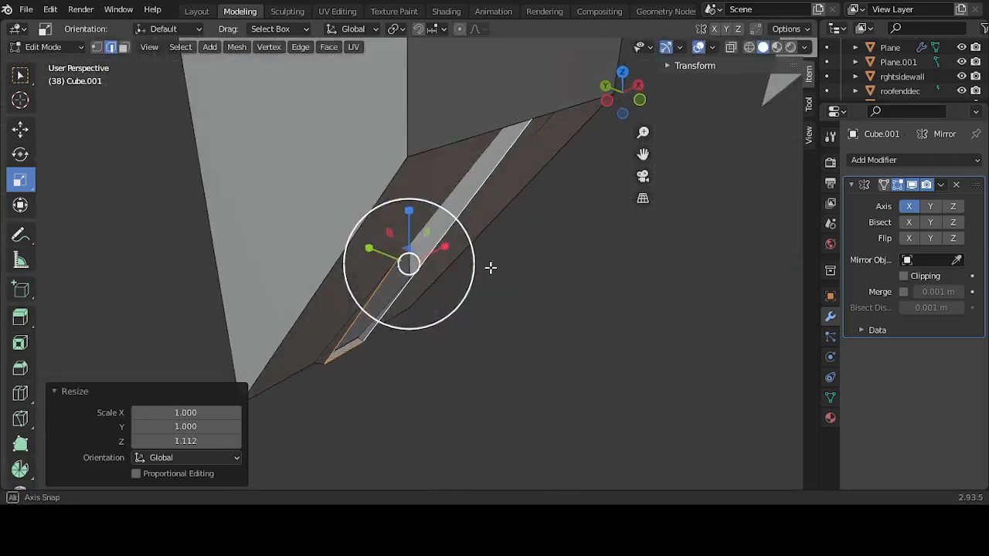
pyautogui.click(20, 154)
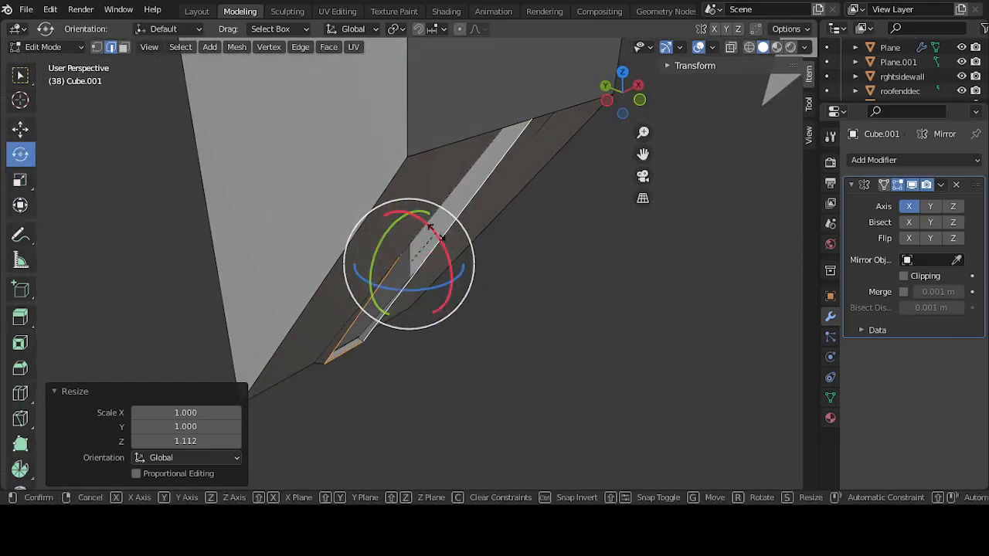
pyautogui.moveTo(427, 231)
pyautogui.mouseDown()
pyautogui.moveTo(437, 234)
pyautogui.moveTo(431, 228)
pyautogui.mouseUp()
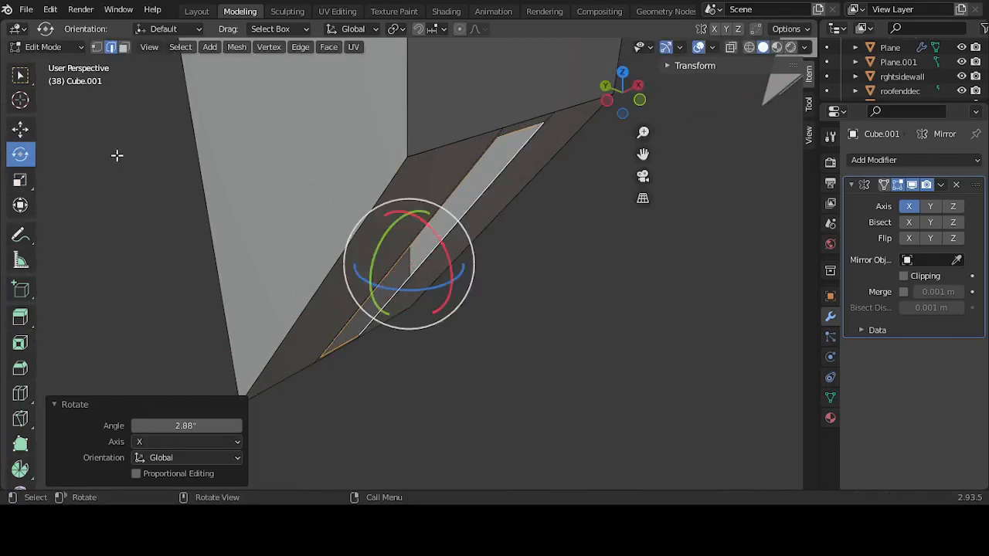
# Step: Move the extruded slot loop inward into the leg to form a recessed groove
pyautogui.click(20, 128)
pyautogui.moveTo(408, 265); pyautogui.dragTo(403, 259)
pyautogui.moveTo(456, 276); pyautogui.dragTo(379, 281, button='middle')
pyautogui.moveTo(421, 249); pyautogui.dragTo(428, 243)
pyautogui.moveTo(428, 242); pyautogui.dragTo(453, 258, button='middle')
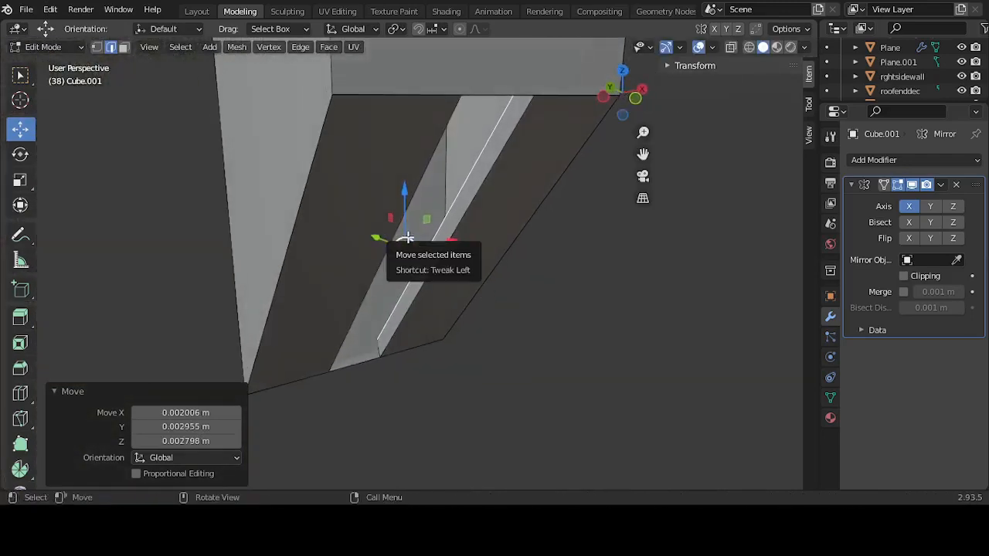
pyautogui.moveTo(405, 238); pyautogui.dragTo(410, 235)
# Step: Fill a face between the two long inner edges of the groove to close its floor
pyautogui.click(470, 331)
pyautogui.scroll(-6, 470, 335)
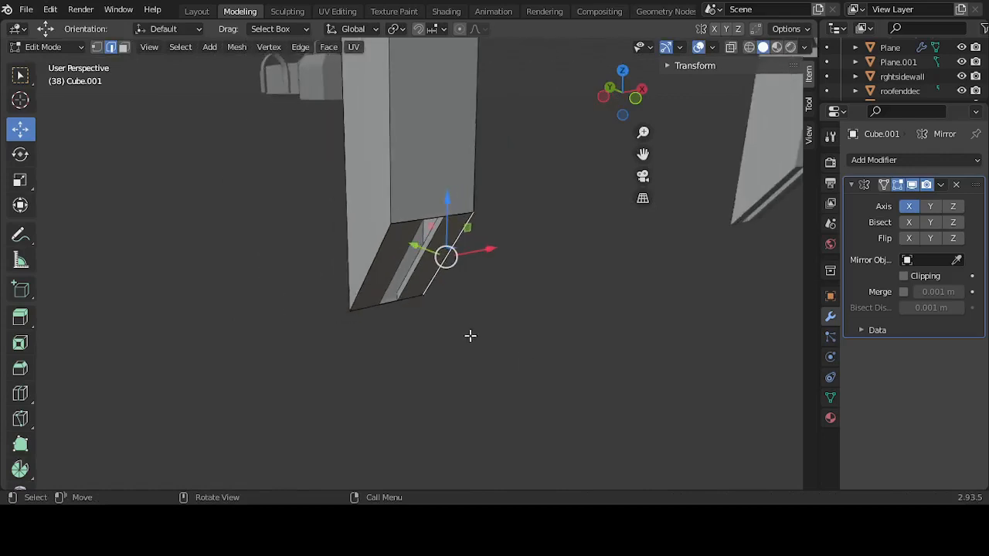
pyautogui.click(518, 344)
pyautogui.moveTo(515, 341); pyautogui.dragTo(342, 313, button='middle')
pyautogui.scroll(5, 418, 313)
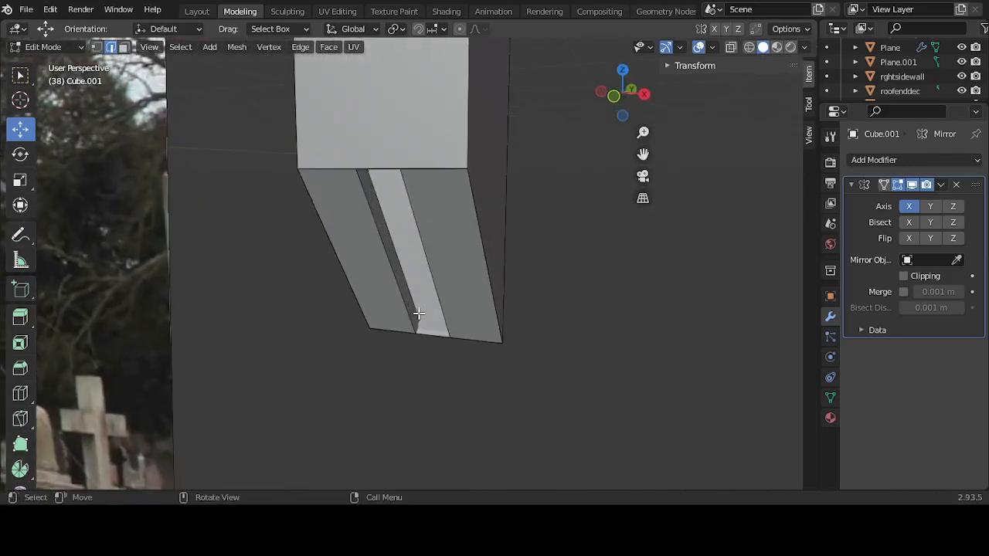
pyautogui.moveTo(418, 313); pyautogui.dragTo(387, 264, button='middle')
pyautogui.click(437, 278)
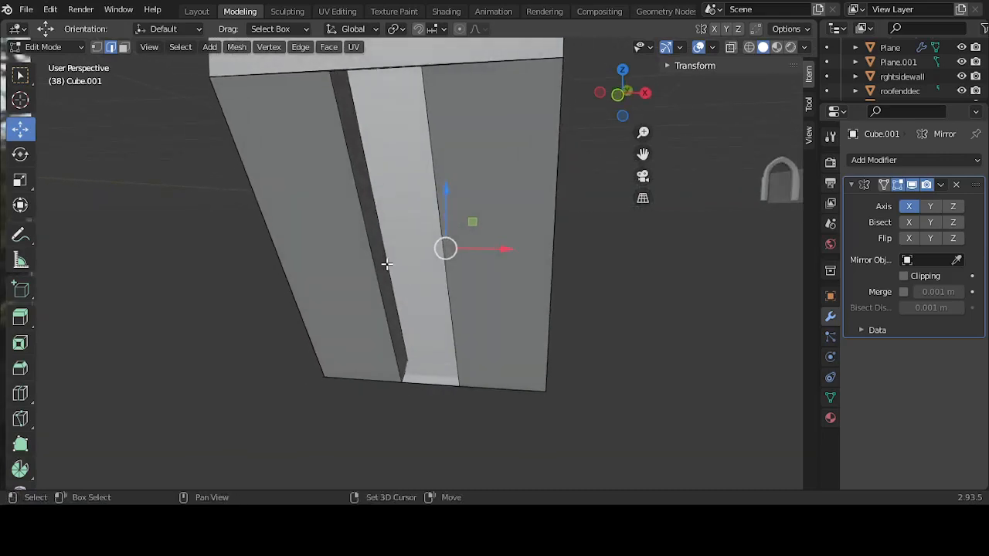
pyautogui.keyDown('shift'); pyautogui.click(388, 265); pyautogui.keyUp('shift')
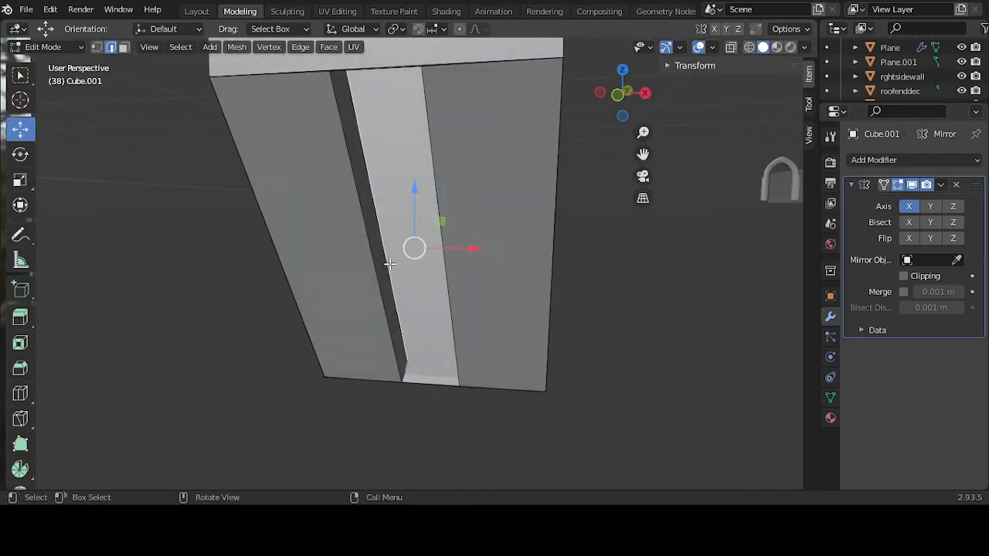
pyautogui.press('j')
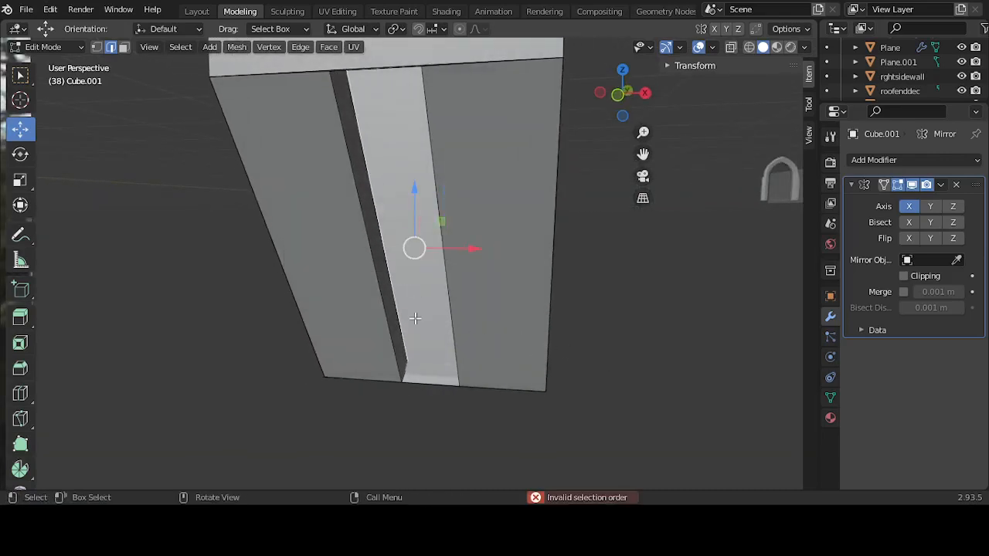
pyautogui.moveTo(548, 350); pyautogui.dragTo(585, 385, button='middle')
pyautogui.press('f')
pyautogui.click(624, 365)
# Step: Return to Object Mode and apply the block's Mirror modifier
pyautogui.scroll(-3, 456, 376)
pyautogui.moveTo(456, 376); pyautogui.dragTo(681, 284, button='middle')
pyautogui.moveTo(539, 252); pyautogui.dragTo(537, 258, button='middle')
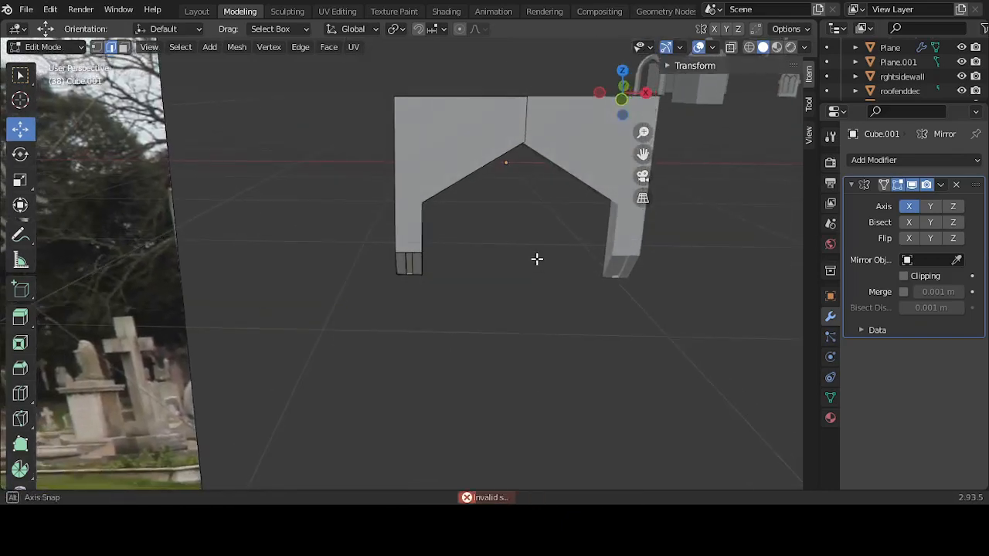
pyautogui.press('Tab')
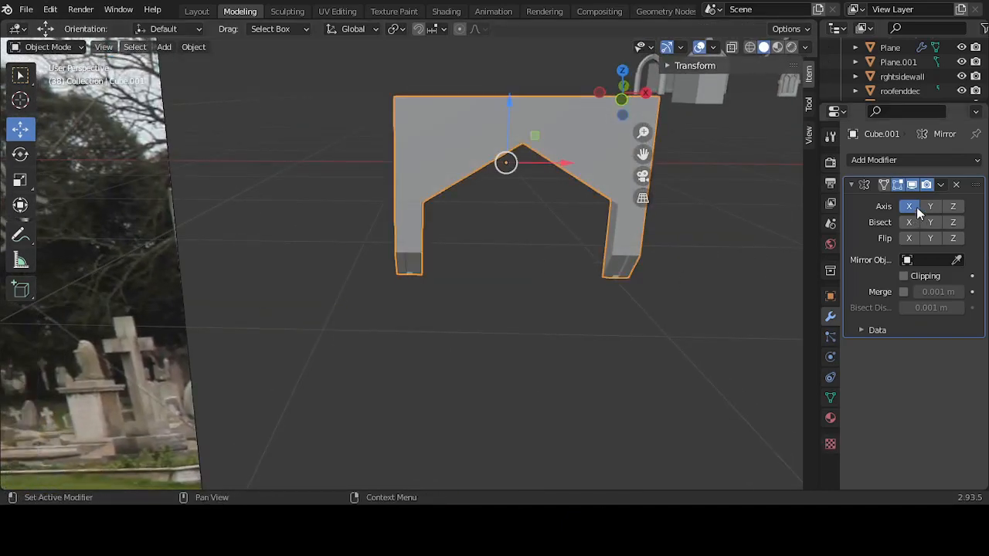
pyautogui.click(941, 185)
pyautogui.click(917, 205)
pyautogui.click(581, 240)
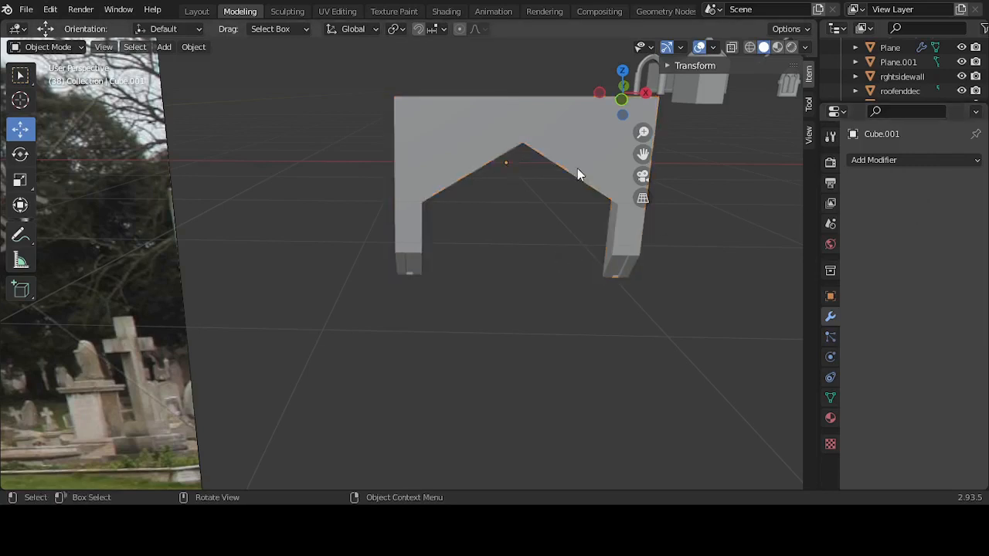
# Step: Select all linked geometry of the block's +X half in Edit Mode and move it about 0.031 m along X to meet the other half
pyautogui.click(579, 169)
pyautogui.press('KP_Decimal')
pyautogui.press('Tab')
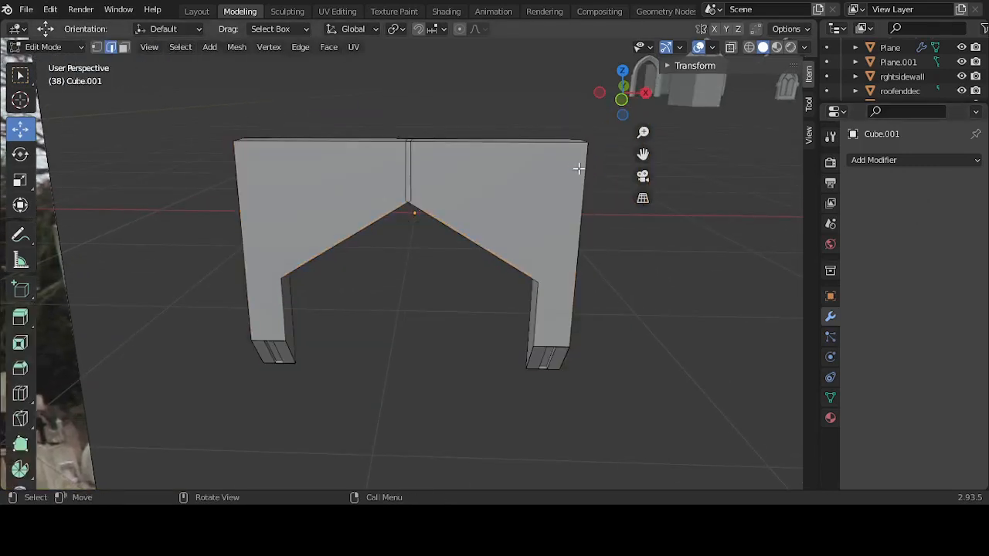
pyautogui.scroll(3, 540, 198)
pyautogui.press('l')
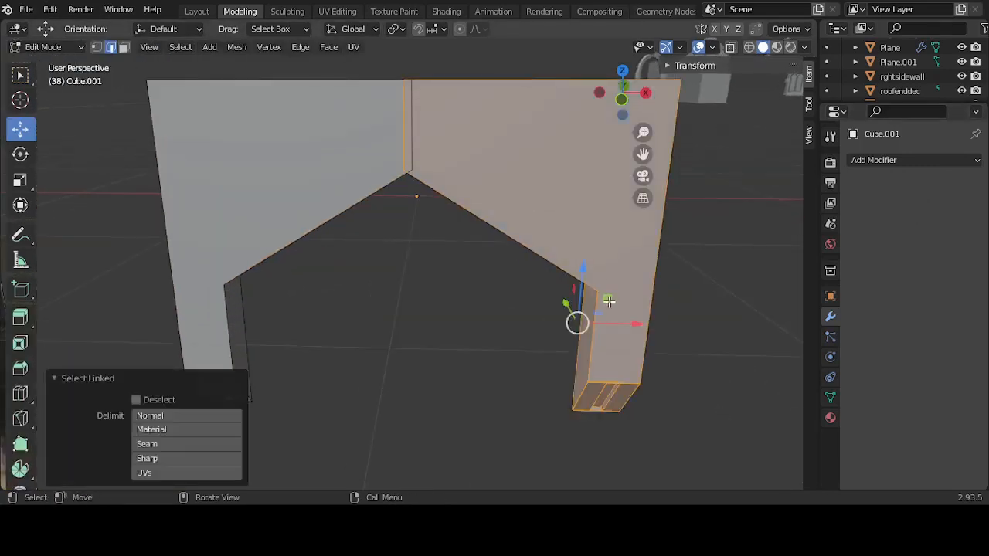
pyautogui.moveTo(638, 327); pyautogui.dragTo(648, 326)
pyautogui.scroll(5, 511, 240)
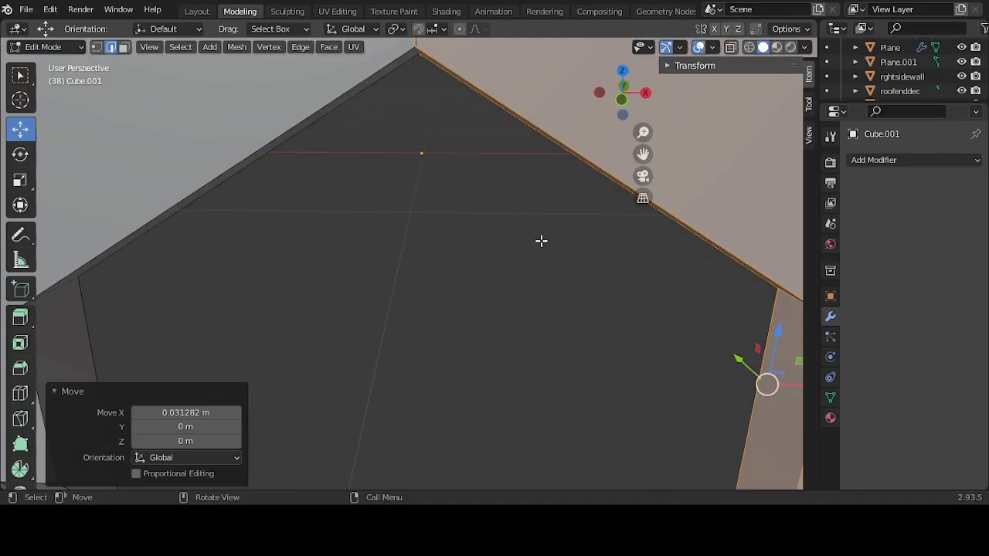
# Step: Merge the paired seam vertices at center on the block's front side, at the opening's peak and at the top edge
pyautogui.press('1')
pyautogui.moveTo(442, 159); pyautogui.dragTo(287, 220, button='middle')
pyautogui.click(287, 220)
pyautogui.moveTo(270, 125); pyautogui.dragTo(224, 135)
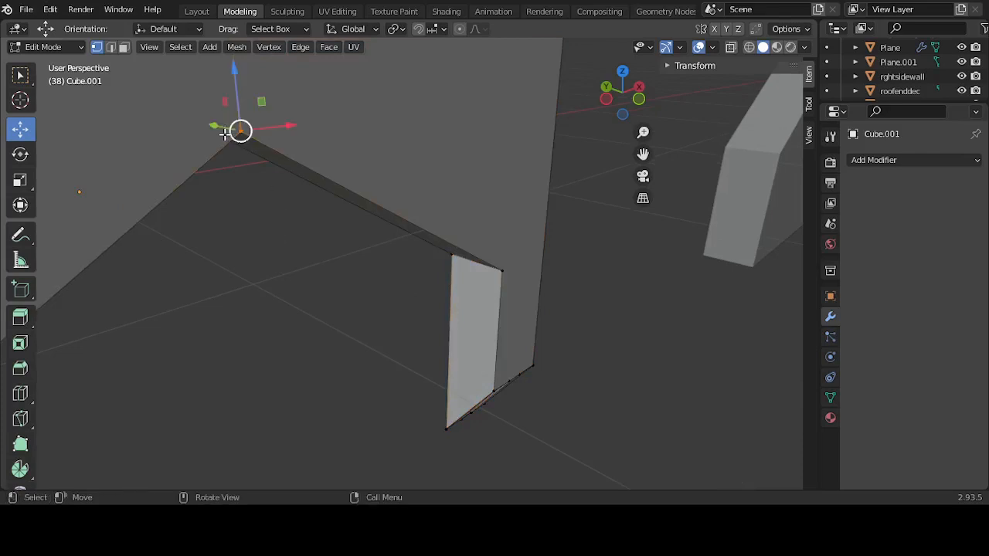
pyautogui.press('m')
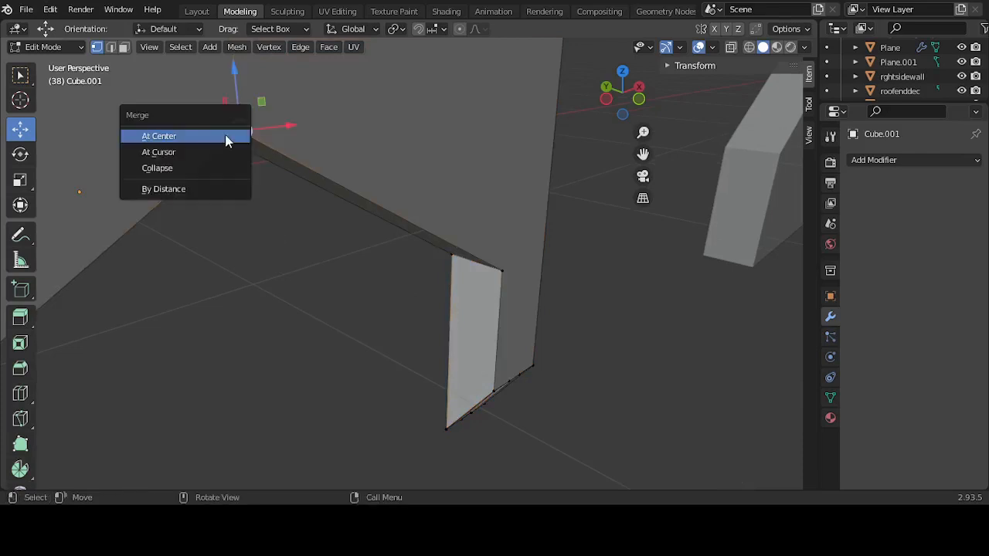
pyautogui.click(225, 136)
pyautogui.moveTo(298, 205); pyautogui.dragTo(307, 249, button='middle')
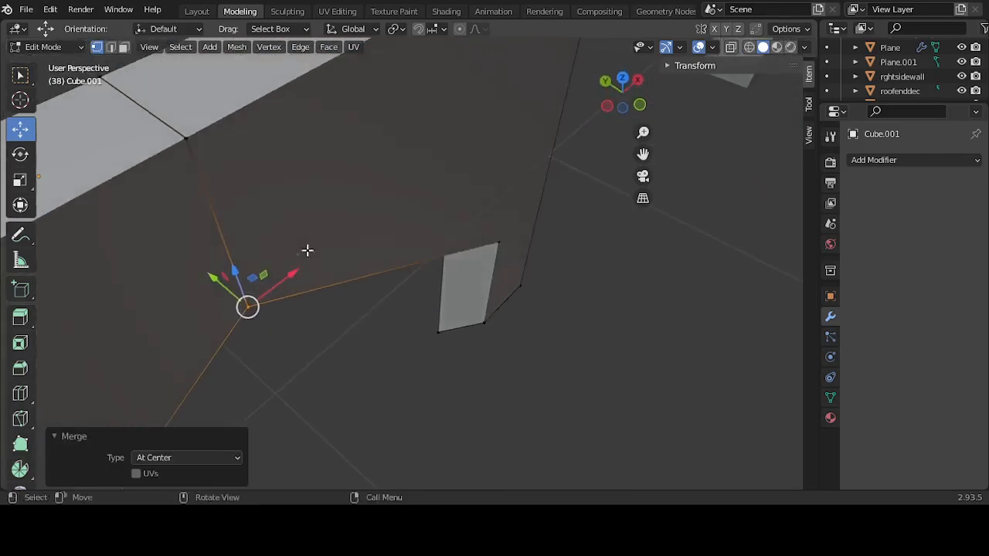
pyautogui.moveTo(220, 133); pyautogui.dragTo(177, 153)
pyautogui.press('m')
pyautogui.click(177, 153)
# Step: Merge the paired seam vertices at center on the block's back side, at the top edge and at the opening's peak
pyautogui.moveTo(177, 153); pyautogui.dragTo(294, 166, button='middle')
pyautogui.moveTo(411, 192); pyautogui.dragTo(452, 276)
pyautogui.press('m')
pyautogui.click(438, 269)
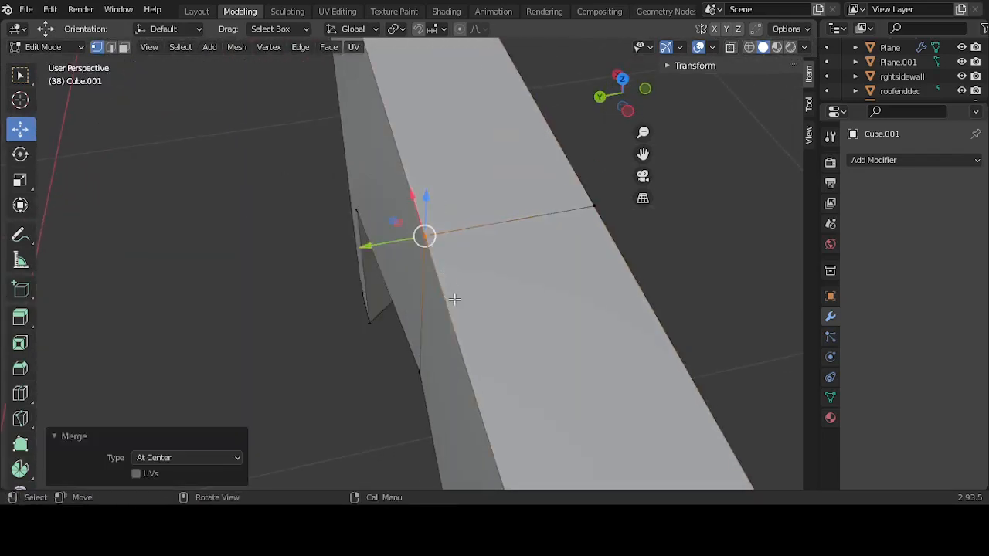
pyautogui.moveTo(438, 270); pyautogui.dragTo(495, 261, button='middle')
pyautogui.moveTo(496, 283); pyautogui.dragTo(550, 203)
pyautogui.press('m')
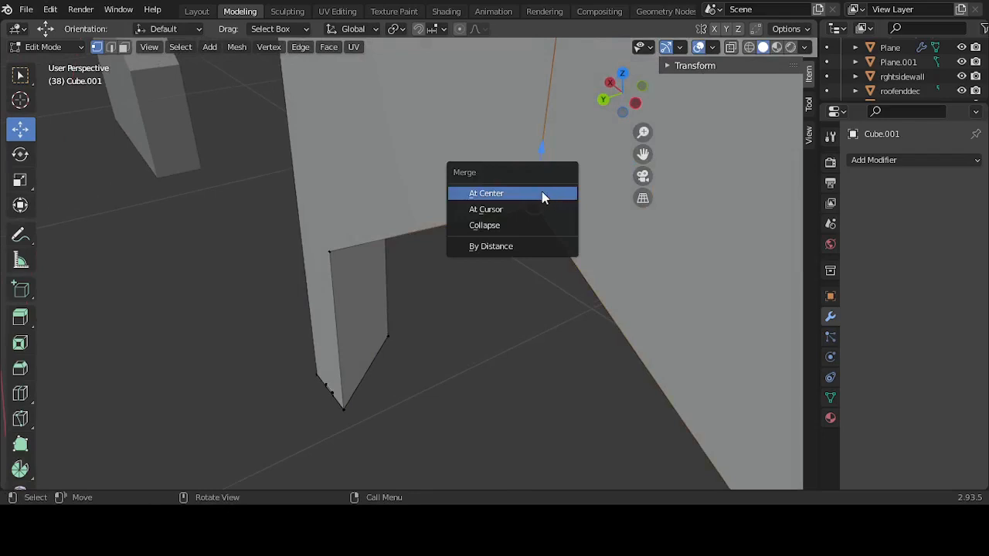
pyautogui.click(542, 197)
pyautogui.moveTo(542, 198); pyautogui.dragTo(353, 307, button='middle')
pyautogui.scroll(-5, 355, 309)
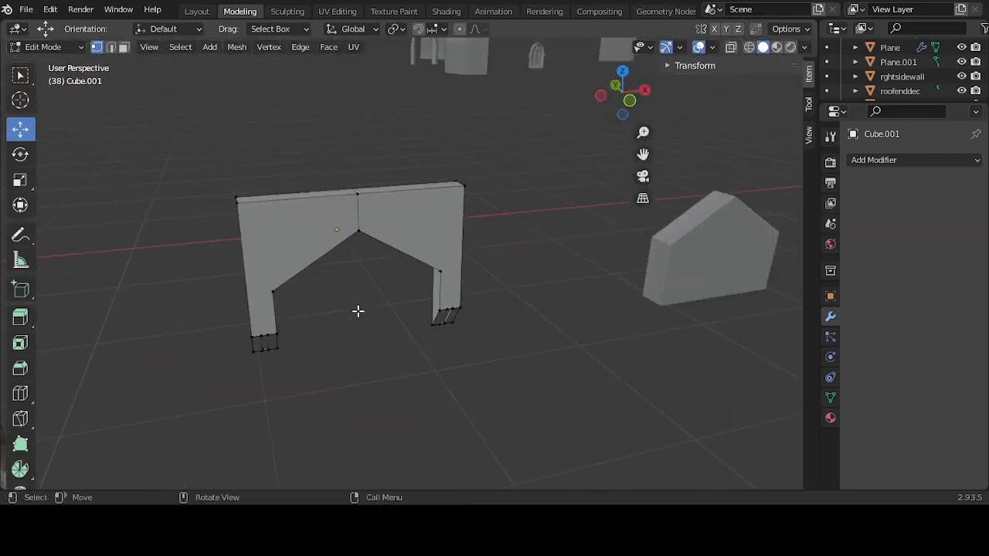
# Step: In Object Mode, move the solid pentagonal block along -Y clear of the open gabled block, and reopen the gabled block in Edit Mode
pyautogui.scroll(-6, 358, 311)
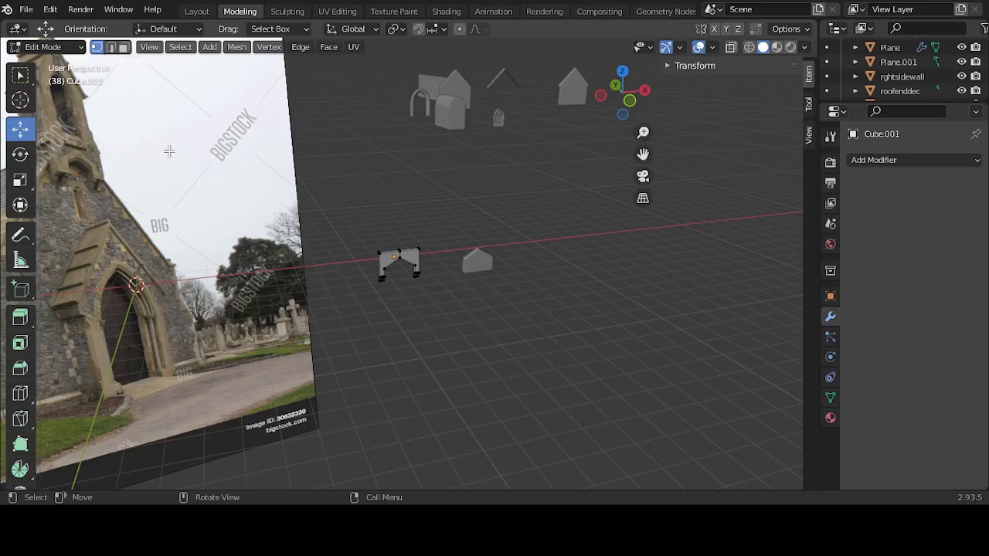
pyautogui.moveTo(364, 231); pyautogui.dragTo(470, 234, button='middle')
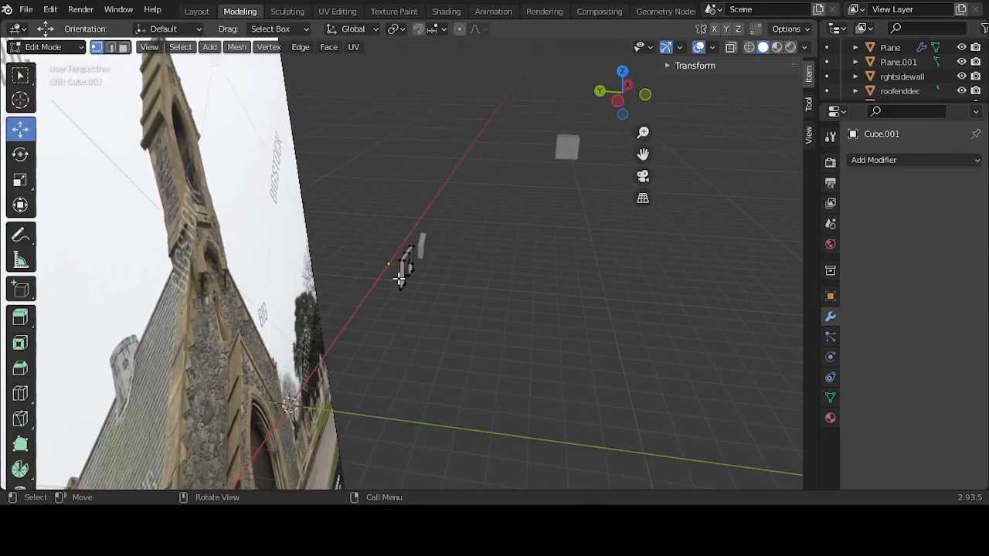
pyautogui.press('KP_3')
pyautogui.scroll(6, 357, 270)
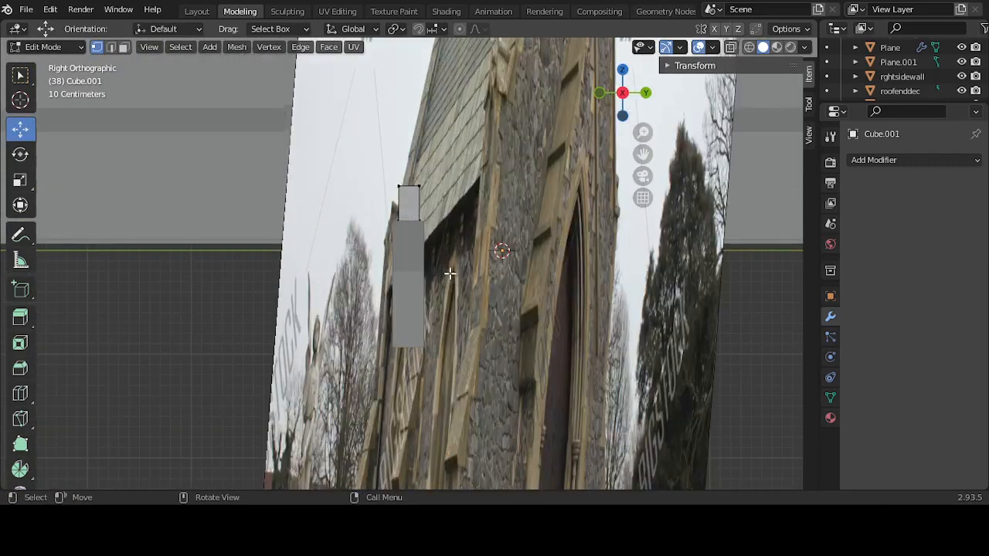
pyautogui.press('Tab')
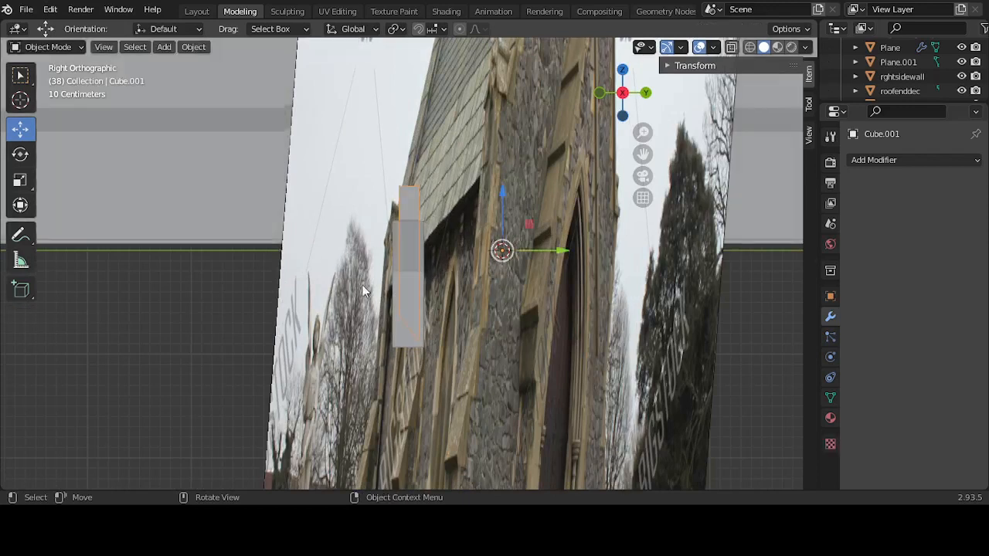
pyautogui.click(423, 280)
pyautogui.moveTo(533, 324); pyautogui.dragTo(268, 307)
pyautogui.click(412, 284)
pyautogui.press('Tab')
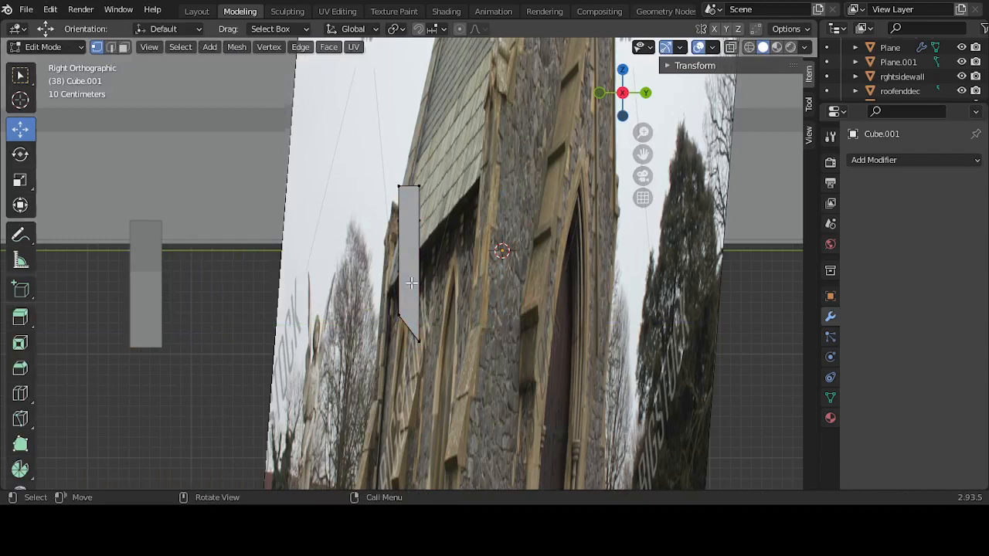
# Step: Show the scene in see-through wireframe, select all vertices on the gabled block's +Y side and move them 0.16055 m along Y
pyautogui.moveTo(448, 152); pyautogui.dragTo(406, 369)
pyautogui.click(750, 48)
pyautogui.moveTo(490, 130)
pyautogui.mouseDown()
pyautogui.moveTo(405, 337)
pyautogui.moveTo(415, 381)
pyautogui.mouseUp()
pyautogui.moveTo(470, 308); pyautogui.dragTo(488, 310)
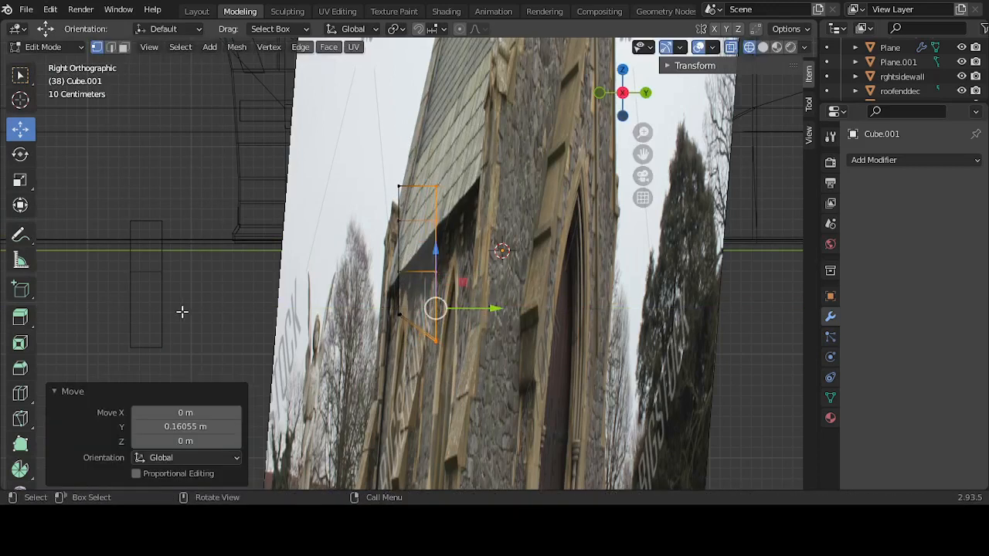
pyautogui.click(227, 313)
pyautogui.moveTo(226, 313); pyautogui.dragTo(301, 343, button='middle')
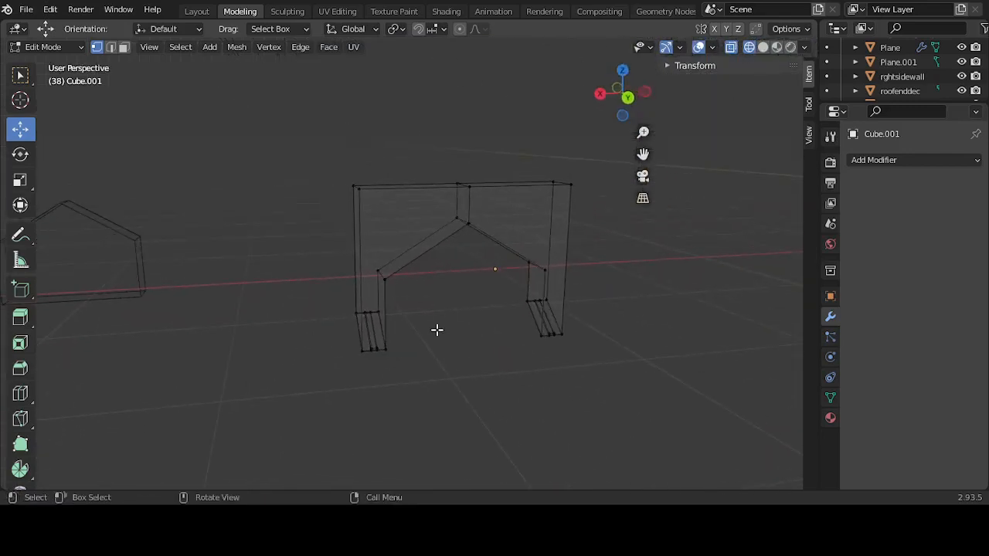
# Step: Add a single loop cut across each half of the block's top face
pyautogui.moveTo(437, 330); pyautogui.dragTo(417, 325, button='middle')
pyautogui.scroll(1, 417, 325)
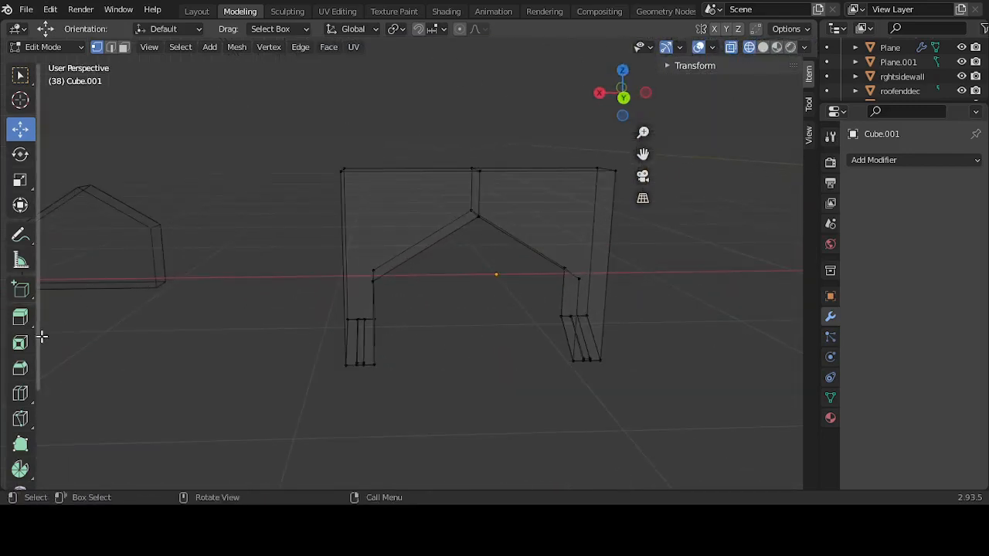
pyautogui.click(20, 394)
pyautogui.click(371, 173)
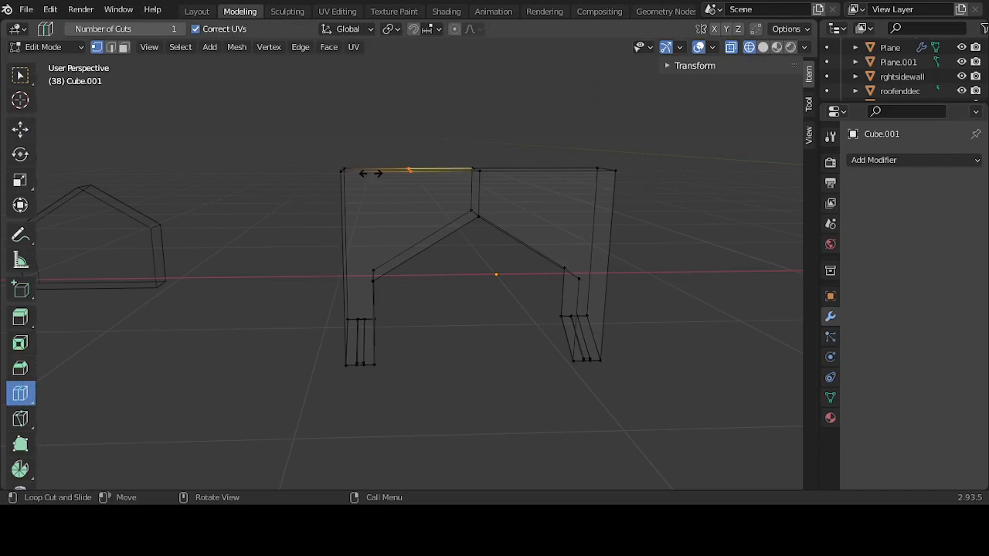
pyautogui.click(548, 170)
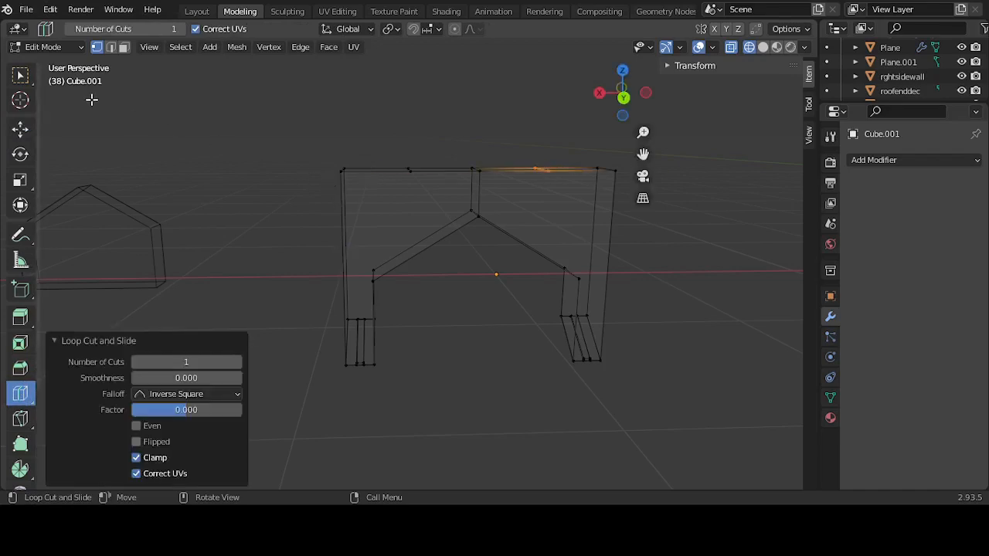
# Step: Move the two top cuts outward along X in line with the legs' inner edges, the -X one by -0.29666 m
pyautogui.press('KP_1')
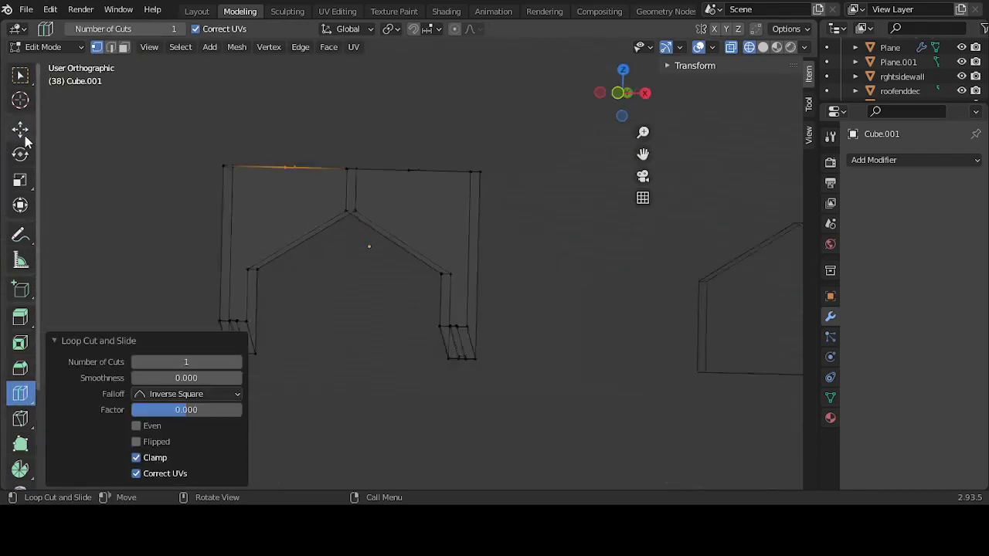
pyautogui.click(20, 130)
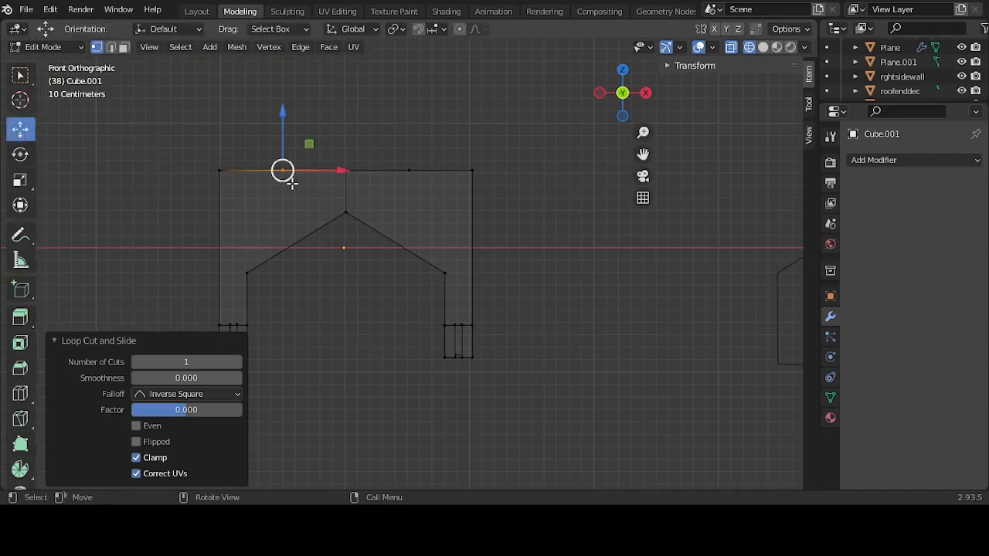
pyautogui.moveTo(314, 173); pyautogui.dragTo(272, 172)
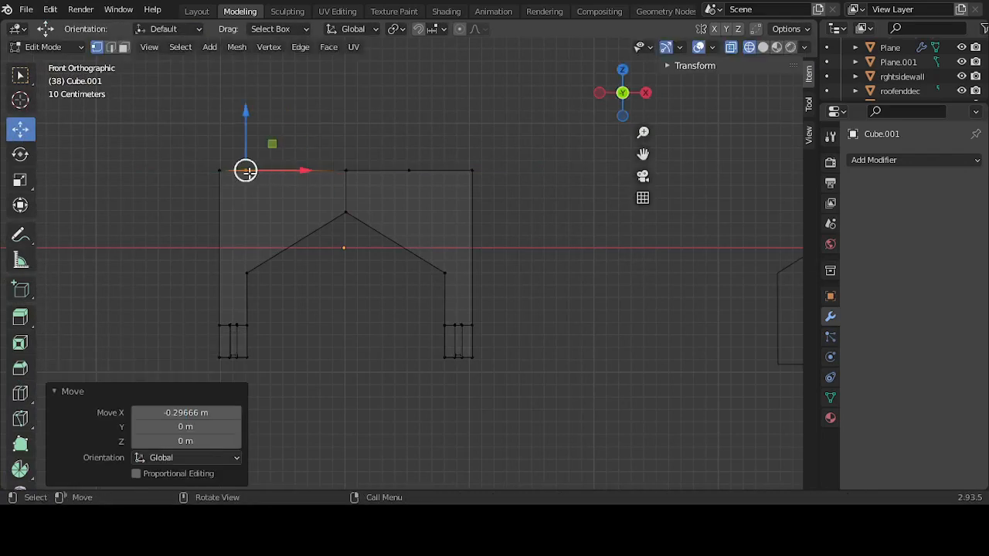
pyautogui.moveTo(432, 151); pyautogui.dragTo(389, 181)
pyautogui.moveTo(452, 172); pyautogui.dragTo(490, 170)
pyautogui.click(429, 238)
# Step: Connect the +X top cut's vertices to the opening's corner vertices below with edges on the block's front and back sides
pyautogui.click(445, 171)
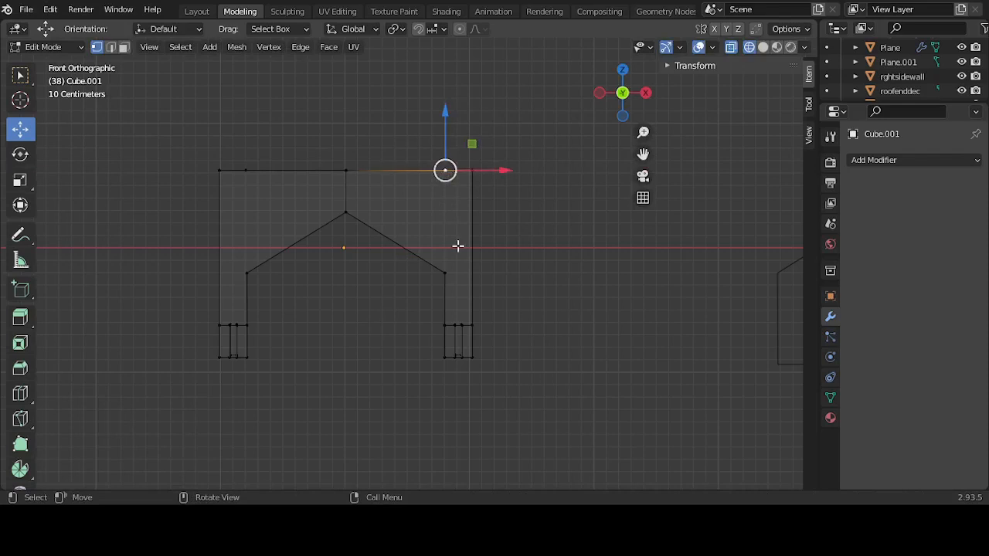
pyautogui.keyDown('shift'); pyautogui.click(460, 272); pyautogui.keyUp('shift')
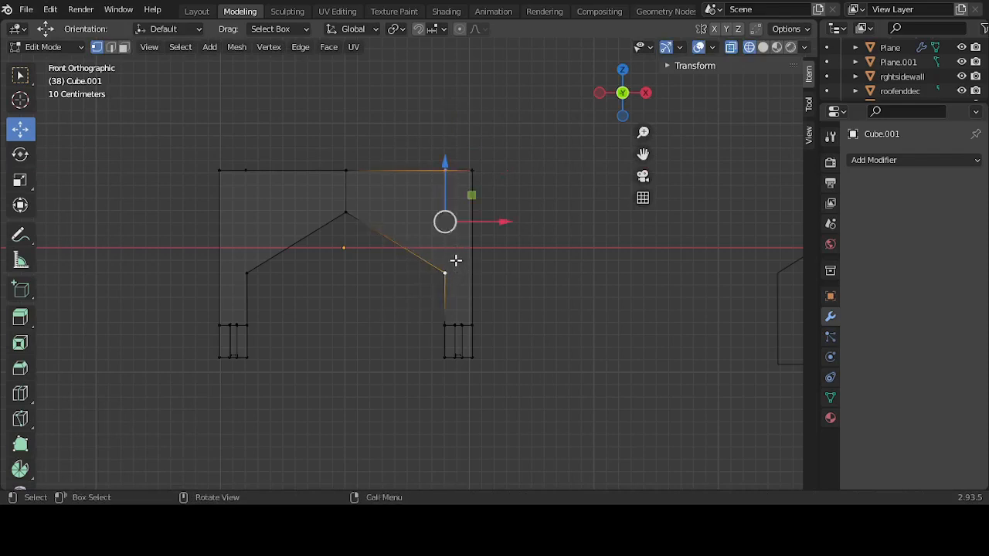
pyautogui.moveTo(538, 228); pyautogui.dragTo(407, 192, button='middle')
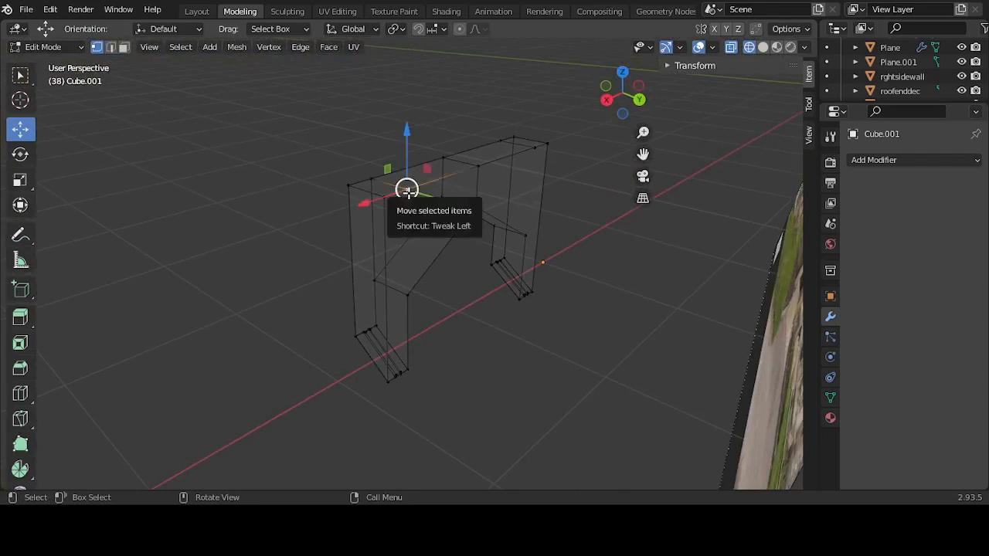
pyautogui.keyDown('shift'); pyautogui.click(407, 294); pyautogui.keyUp('shift')
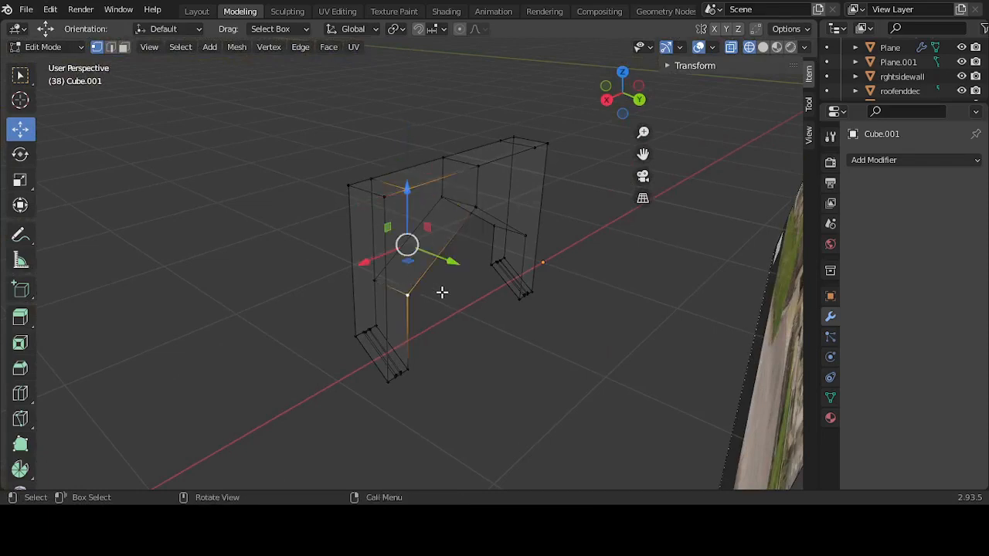
pyautogui.moveTo(458, 291); pyautogui.dragTo(430, 298, button='middle')
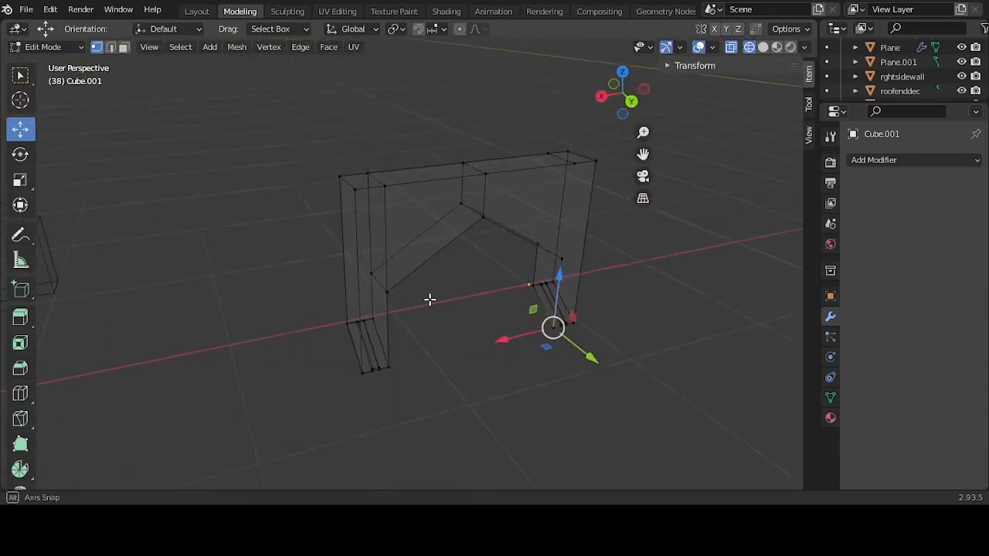
# Step: Connect the -X top cut's vertices to the opening's corner vertices below with edges on both sides of the block
pyautogui.click(574, 165)
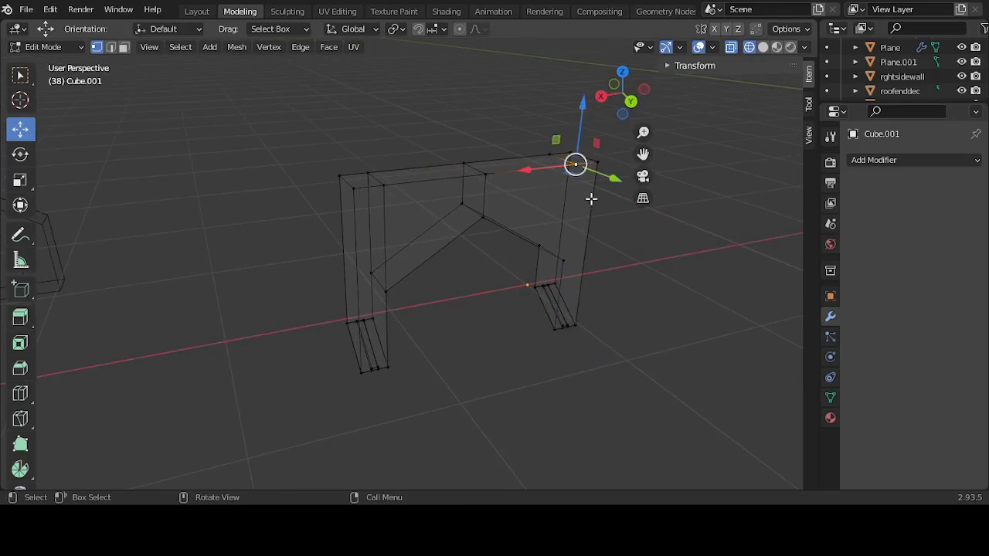
pyautogui.keyDown('shift'); pyautogui.click(578, 254); pyautogui.keyUp('shift')
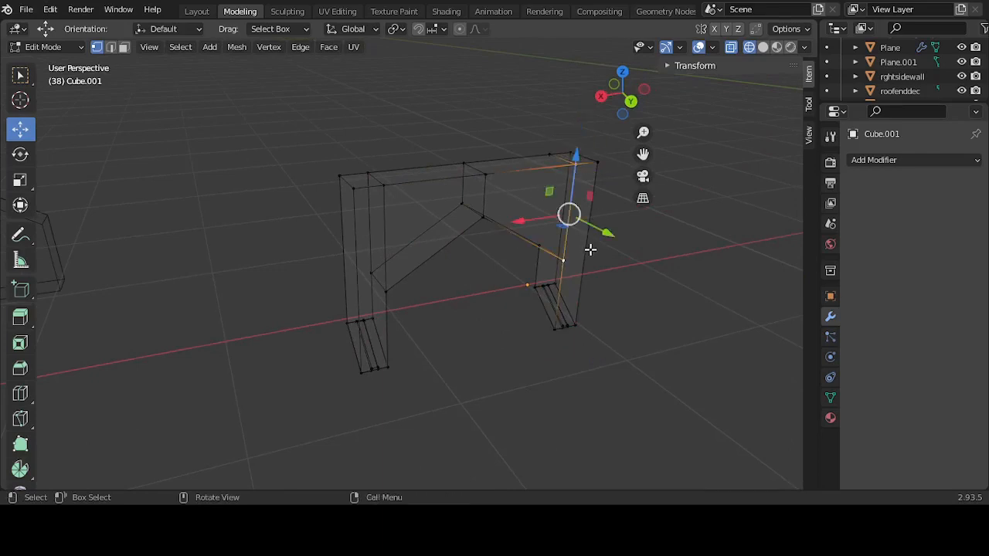
pyautogui.click(483, 309)
pyautogui.moveTo(496, 308); pyautogui.dragTo(622, 300, button='middle')
pyautogui.click(248, 300)
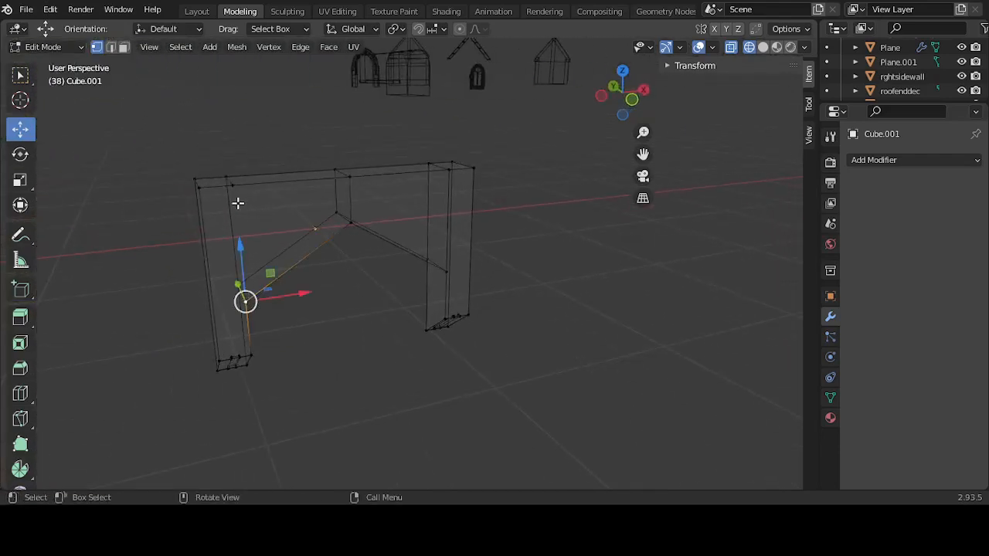
pyautogui.keyDown('shift'); pyautogui.click(235, 186); pyautogui.keyUp('shift')
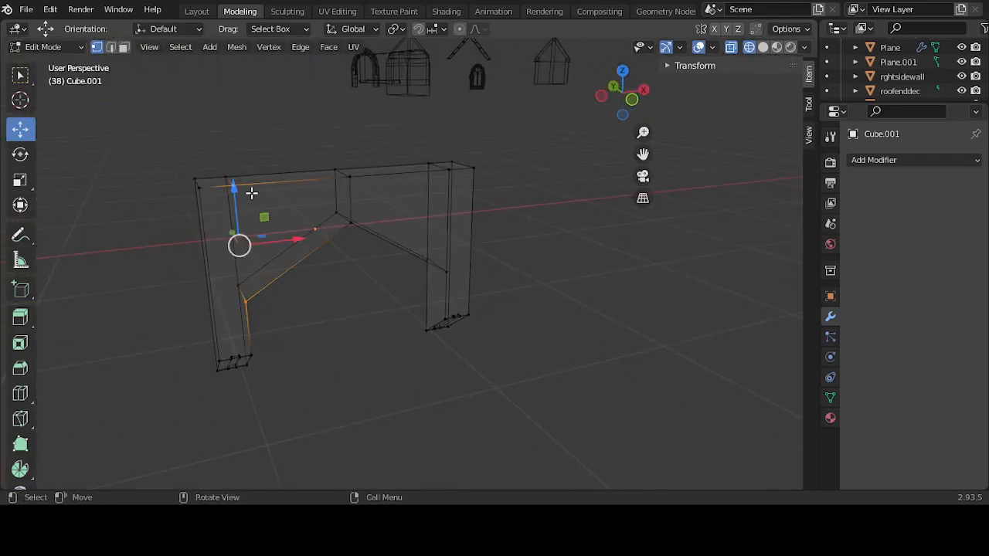
pyautogui.press('f')
pyautogui.click(422, 327)
# Step: Select all faces of the block's +Y side, both legs and the gabled span, and extrude them 1.1793 m along their normal
pyautogui.moveTo(347, 296); pyautogui.dragTo(283, 300, button='middle')
pyautogui.scroll(-4, 366, 305)
pyautogui.moveTo(478, 287); pyautogui.dragTo(448, 263, button='middle')
pyautogui.scroll(8, 449, 261)
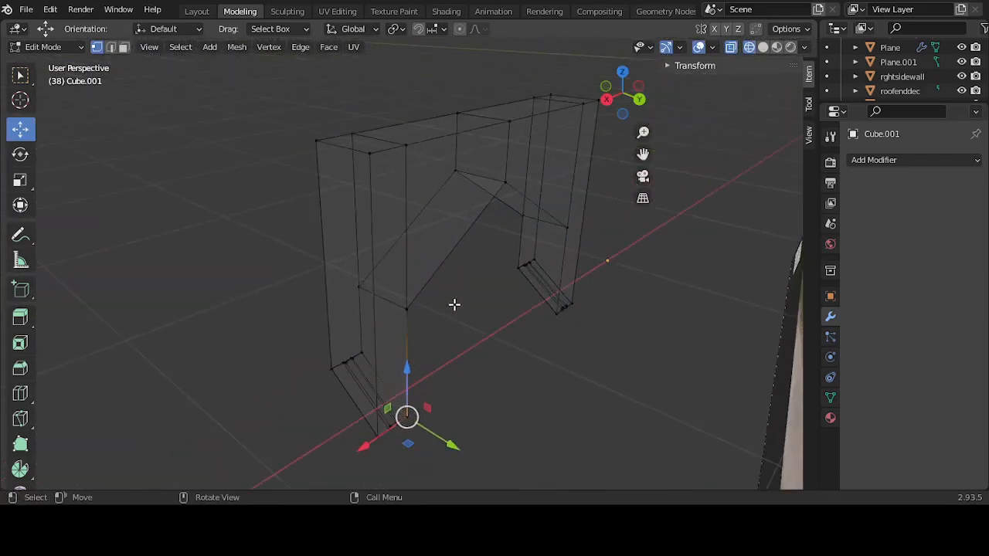
pyautogui.click(111, 46)
pyautogui.click(387, 242)
pyautogui.click(123, 47)
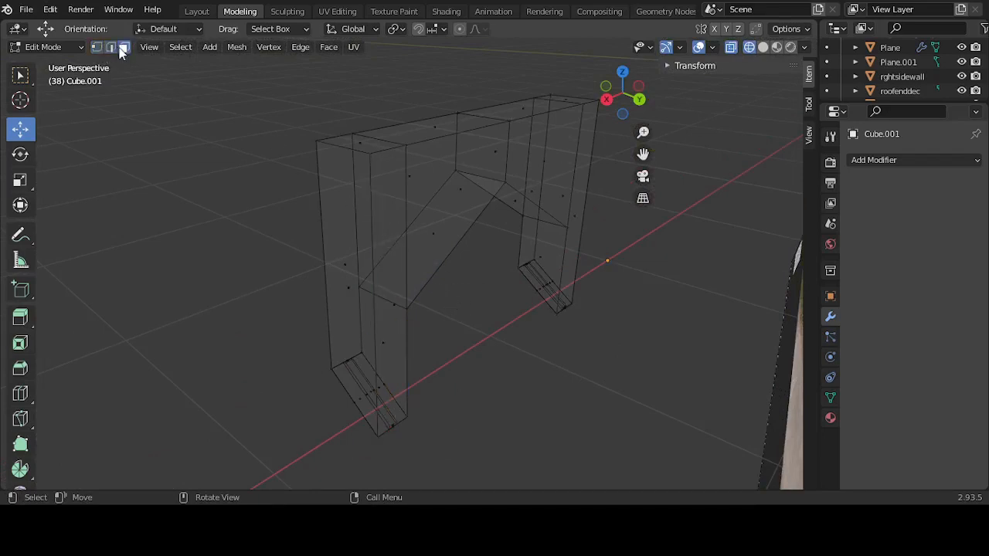
pyautogui.click(394, 301)
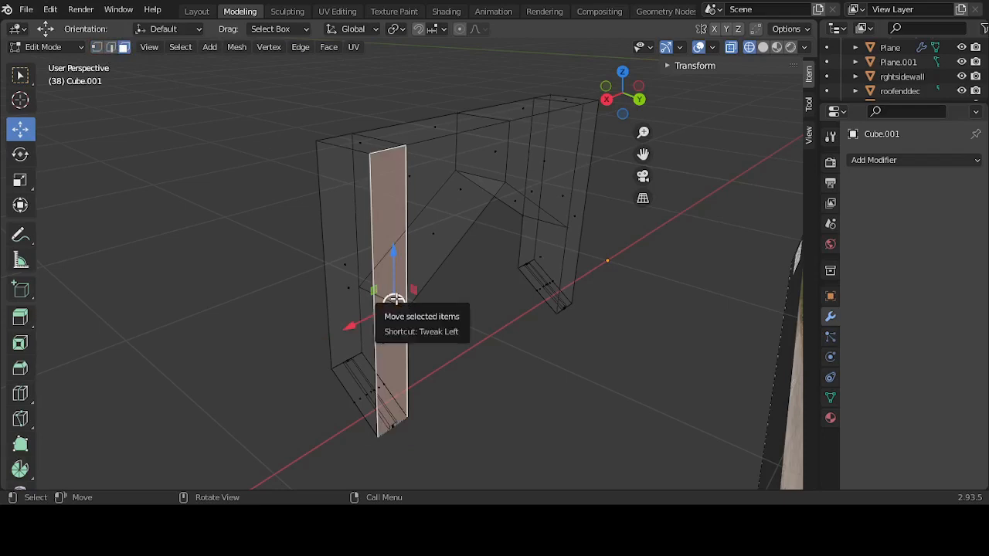
pyautogui.keyDown('shift'); pyautogui.click(483, 185); pyautogui.keyUp('shift')
pyautogui.keyDown('shift'); pyautogui.click(592, 181); pyautogui.keyUp('shift')
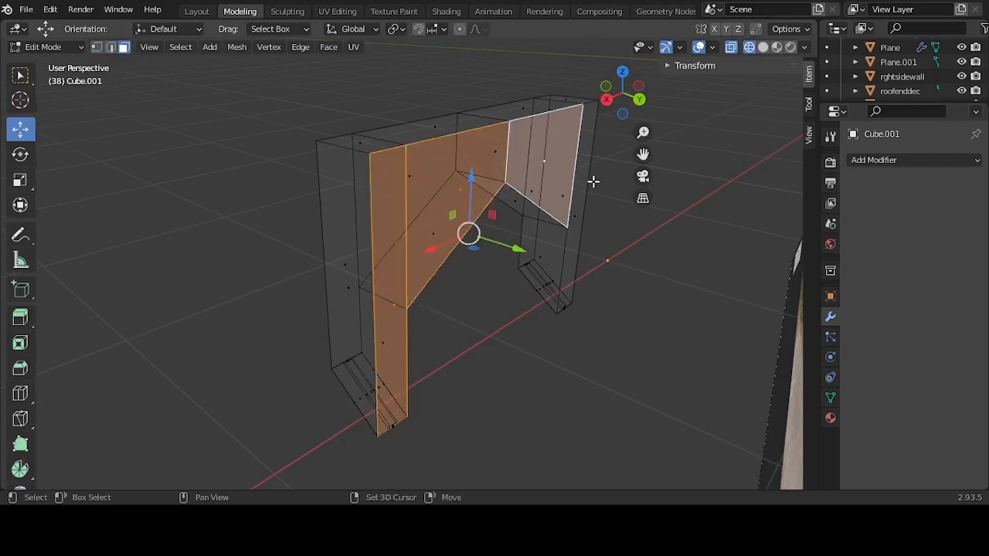
pyautogui.keyDown('shift'); pyautogui.click(589, 187); pyautogui.keyUp('shift')
pyautogui.moveTo(497, 281); pyautogui.dragTo(453, 286, button='middle')
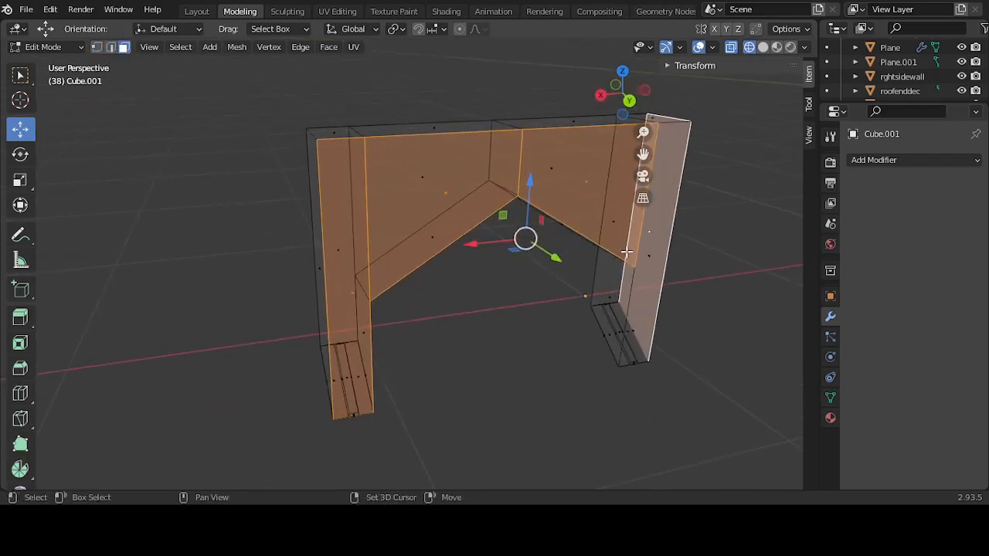
pyautogui.keyDown('shift'); pyautogui.click(646, 253); pyautogui.keyUp('shift')
pyautogui.moveTo(640, 255); pyautogui.dragTo(533, 293, button='middle')
pyautogui.scroll(-3, 532, 293)
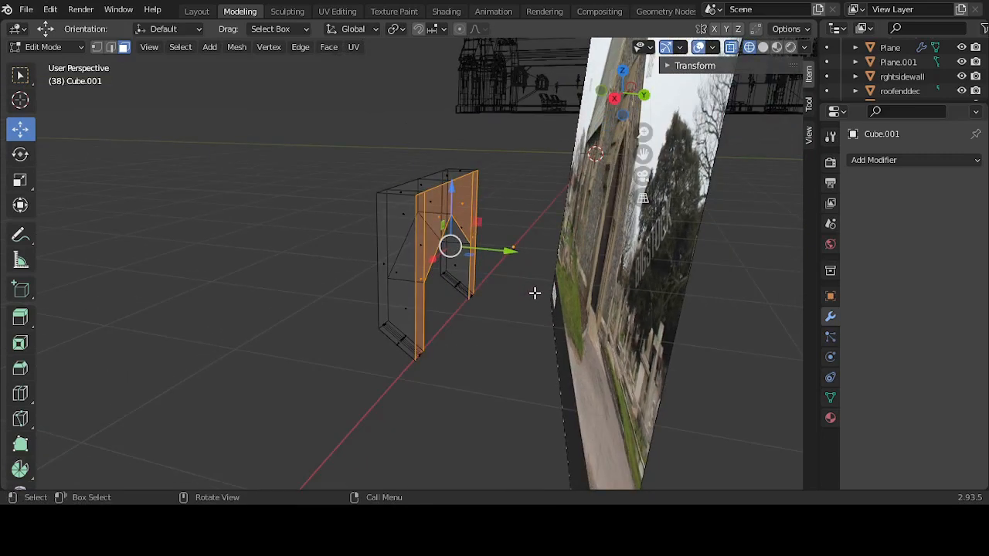
pyautogui.press('e')
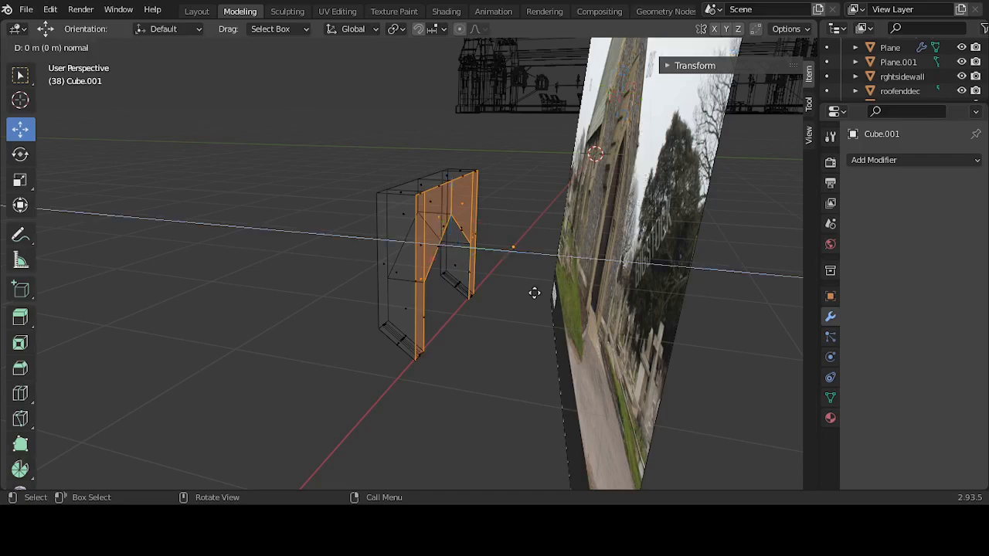
pyautogui.click(654, 301)
# Step: Examine the extruded block's opening, inner faces and legs from several angles
pyautogui.moveTo(654, 303); pyautogui.dragTo(545, 351, button='middle')
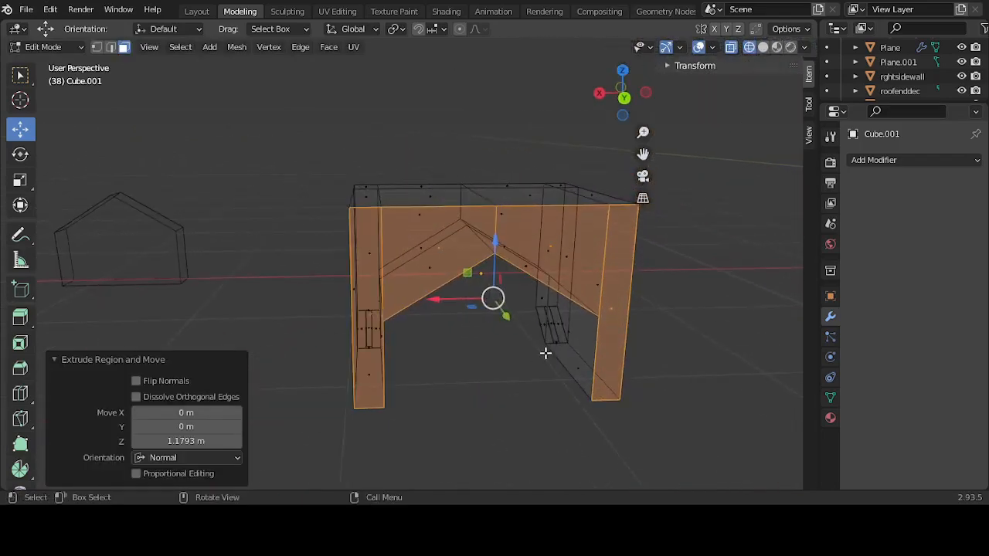
pyautogui.click(537, 364)
pyautogui.click(486, 330)
pyautogui.moveTo(481, 327)
pyautogui.mouseDown(button='middle')
pyautogui.moveTo(534, 327)
pyautogui.moveTo(488, 326)
pyautogui.mouseUp(button='middle')
pyautogui.moveTo(496, 334); pyautogui.dragTo(558, 325, button='middle')
pyautogui.scroll(2, 459, 293)
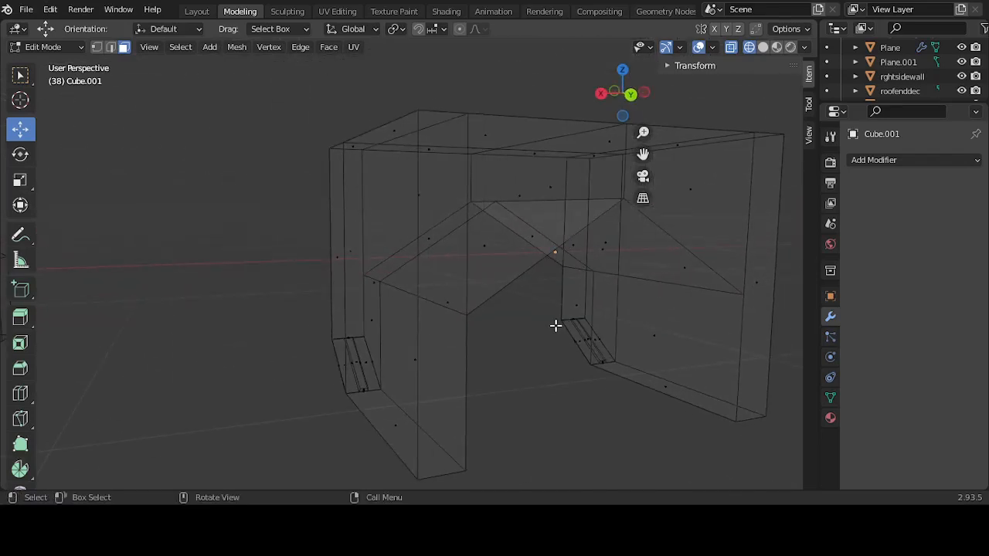
pyautogui.scroll(-2, 556, 325)
pyautogui.click(443, 334)
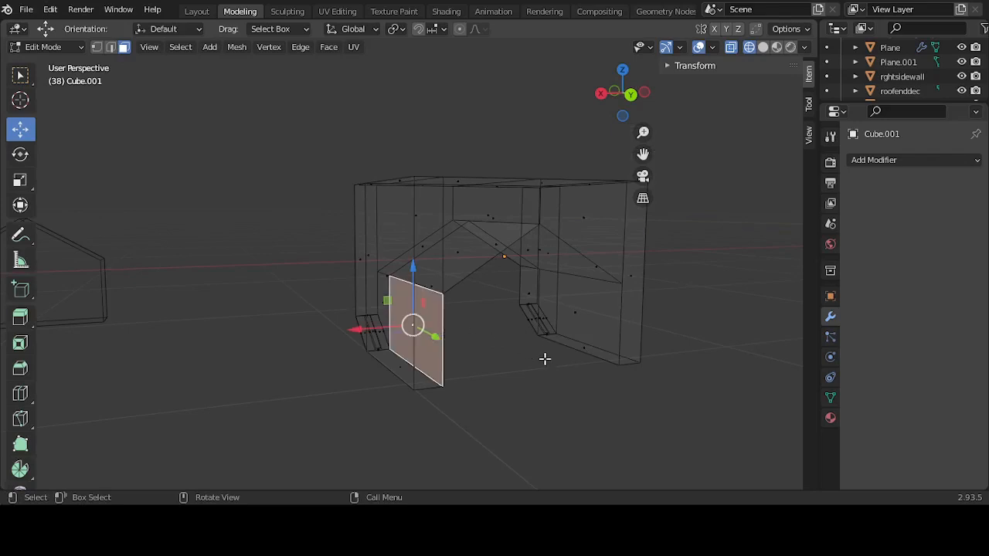
pyautogui.click(544, 359)
pyautogui.moveTo(519, 348); pyautogui.dragTo(527, 368, button='middle')
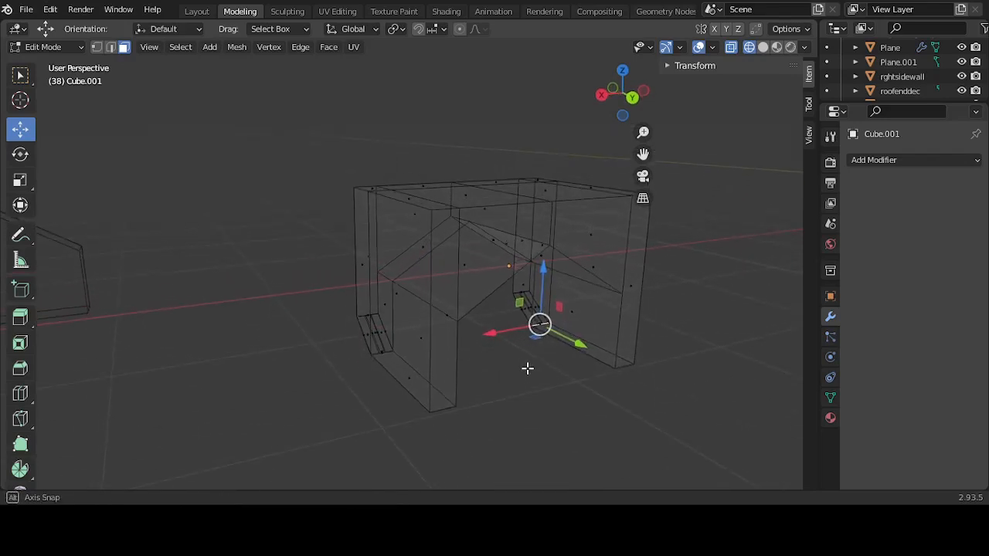
# Step: Select the +Y end faces of both legs and extrude them 0.45638 m along their normal
pyautogui.click(448, 316)
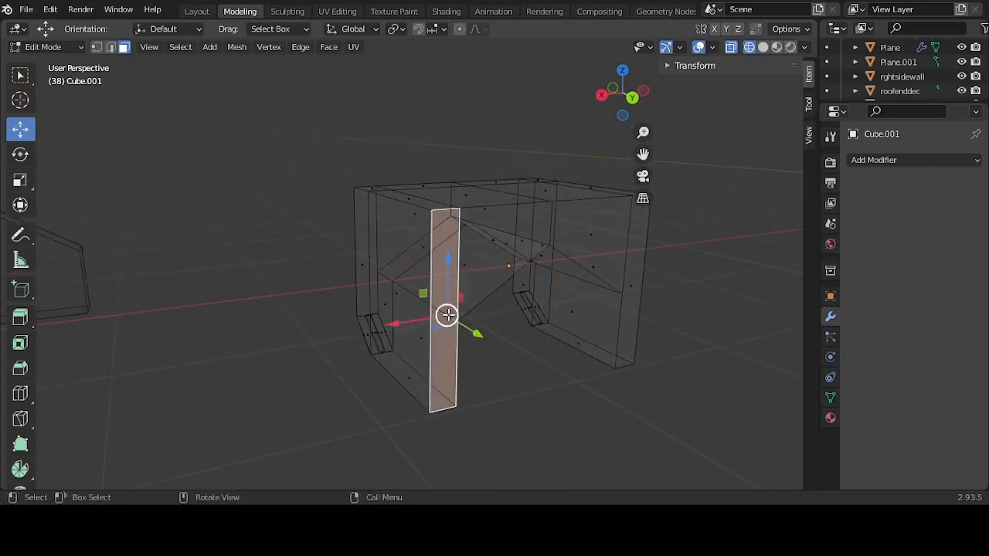
pyautogui.keyDown('shift'); pyautogui.click(635, 287); pyautogui.keyUp('shift')
pyautogui.press('g')
pyautogui.press('z')
pyautogui.press('z')
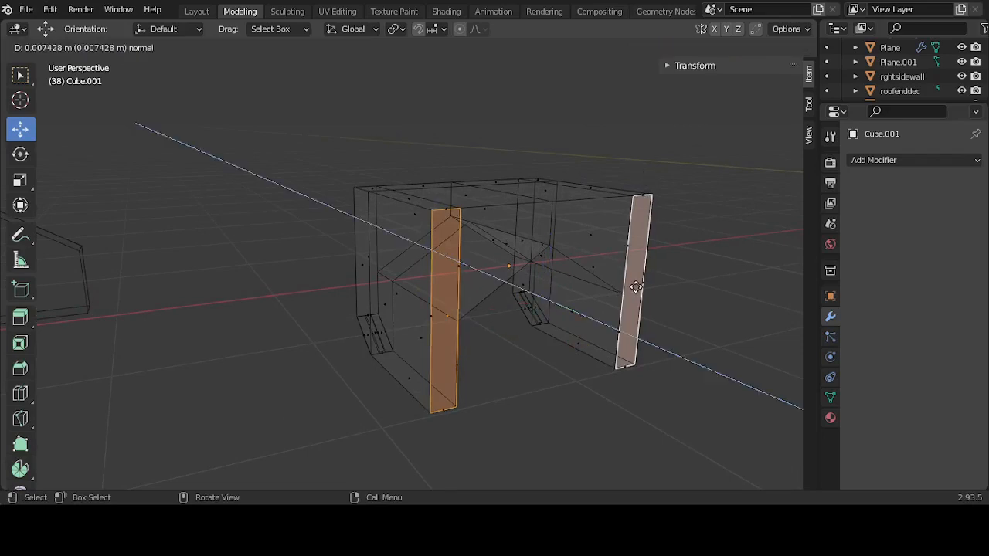
pyautogui.click(679, 300)
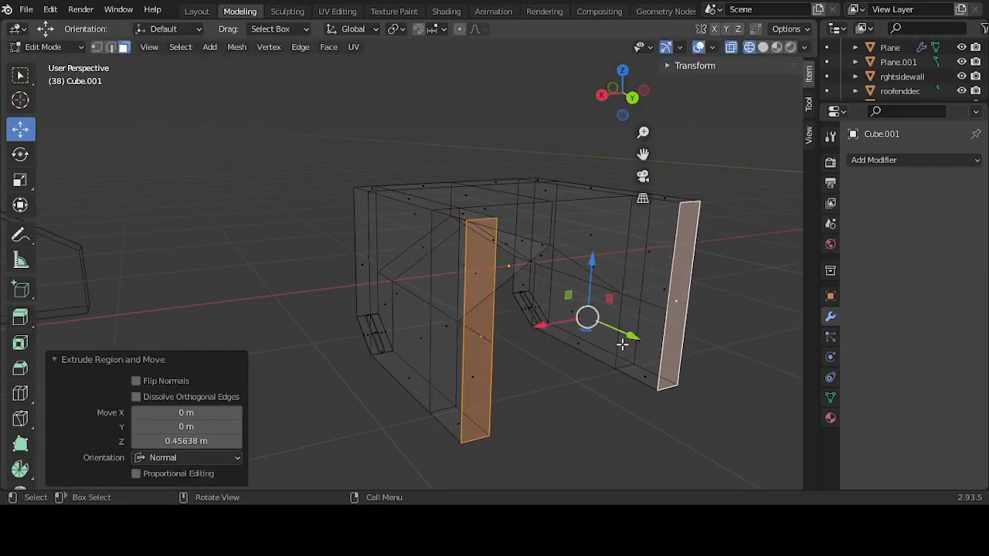
# Step: Select the upper and lower inner faces of both leg extensions and bridge them across the opening at the +Y end
pyautogui.click(590, 405)
pyautogui.moveTo(590, 405); pyautogui.dragTo(522, 396, button='middle')
pyautogui.click(321, 273)
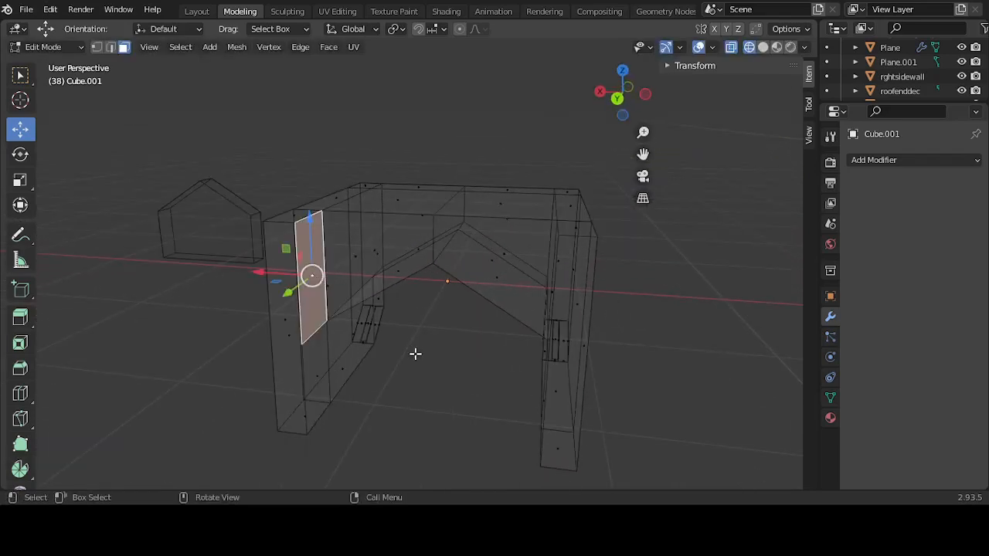
pyautogui.moveTo(415, 353); pyautogui.dragTo(558, 337, button='middle')
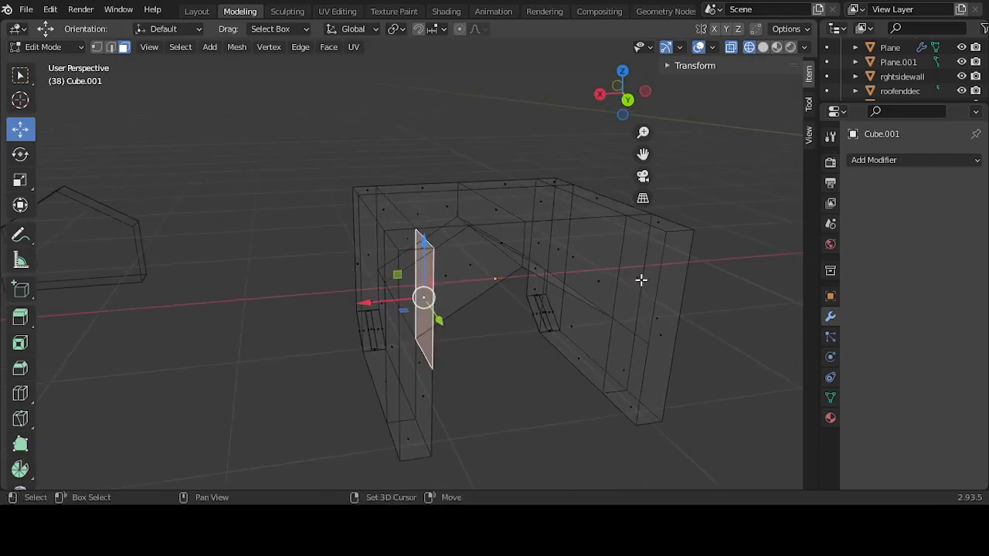
pyautogui.keyDown('shift'); pyautogui.click(640, 283); pyautogui.keyUp('shift')
pyautogui.moveTo(629, 366); pyautogui.dragTo(330, 366, button='middle')
pyautogui.keyDown('shift'); pyautogui.click(337, 372); pyautogui.keyUp('shift')
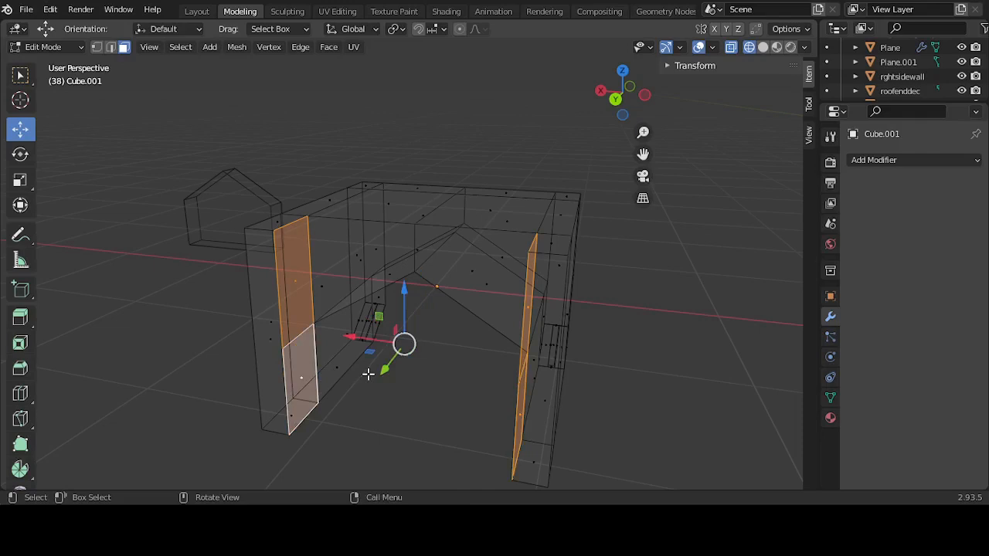
pyautogui.rightClick(368, 374)
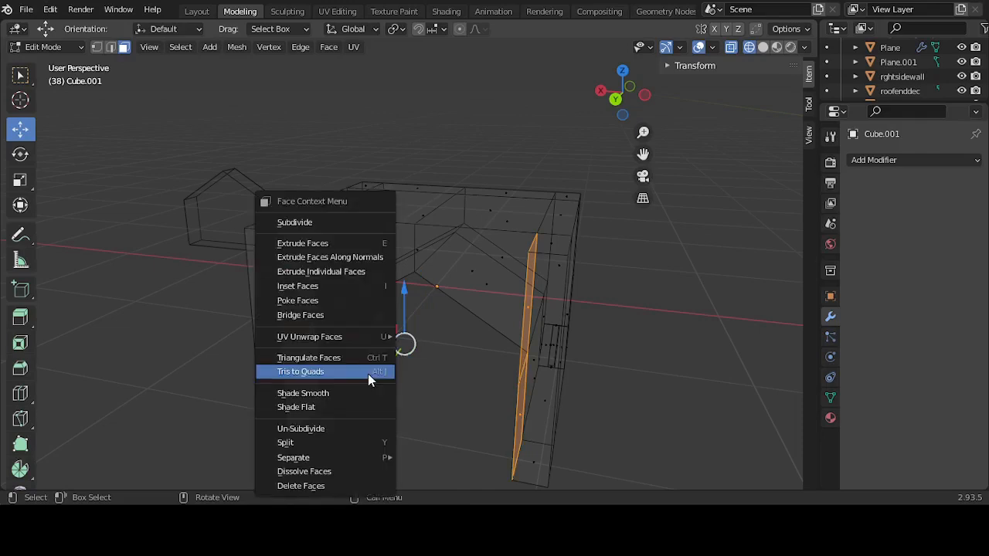
pyautogui.click(347, 316)
pyautogui.click(680, 323)
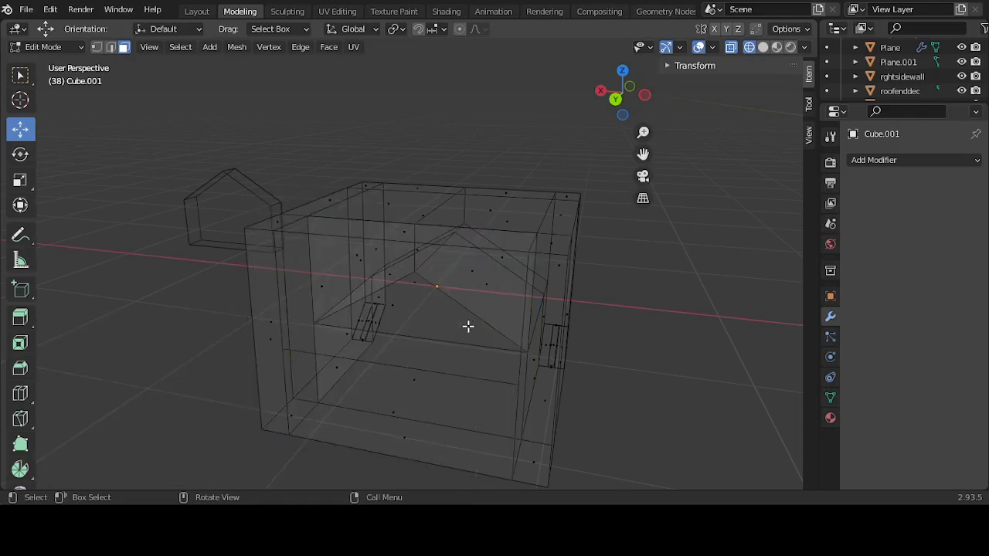
# Step: Switch to solid shading, inspect the bridged block from several angles and compare it with the church reference photo
pyautogui.moveTo(469, 327); pyautogui.dragTo(592, 250, button='middle')
pyautogui.click(763, 47)
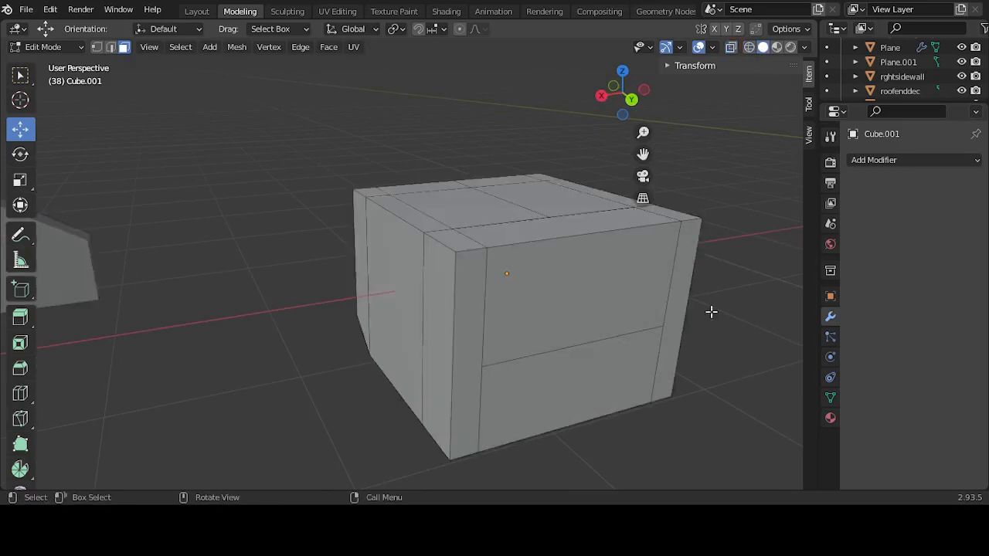
pyautogui.moveTo(662, 360); pyautogui.dragTo(467, 307, button='middle')
pyautogui.moveTo(503, 272); pyautogui.dragTo(449, 353, button='middle')
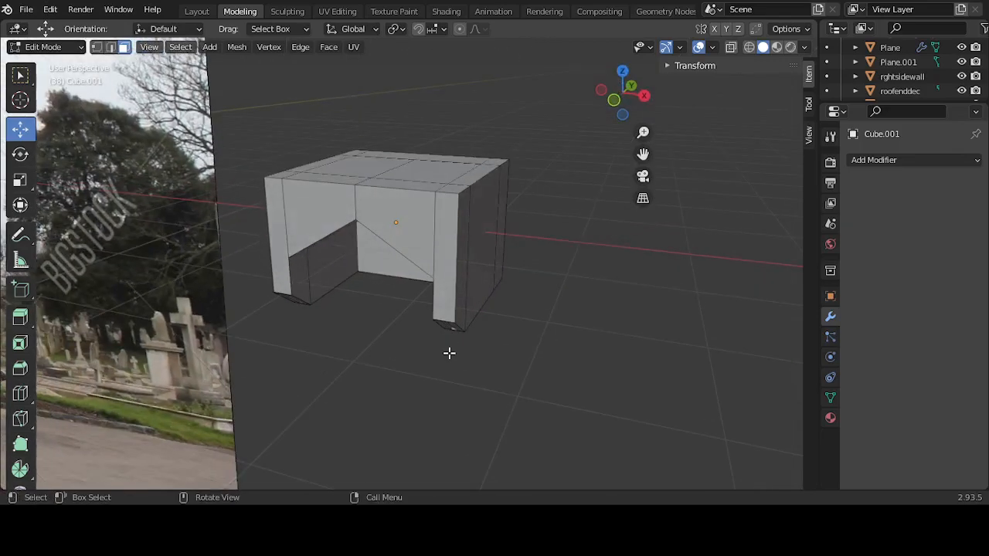
pyautogui.scroll(-8, 449, 353)
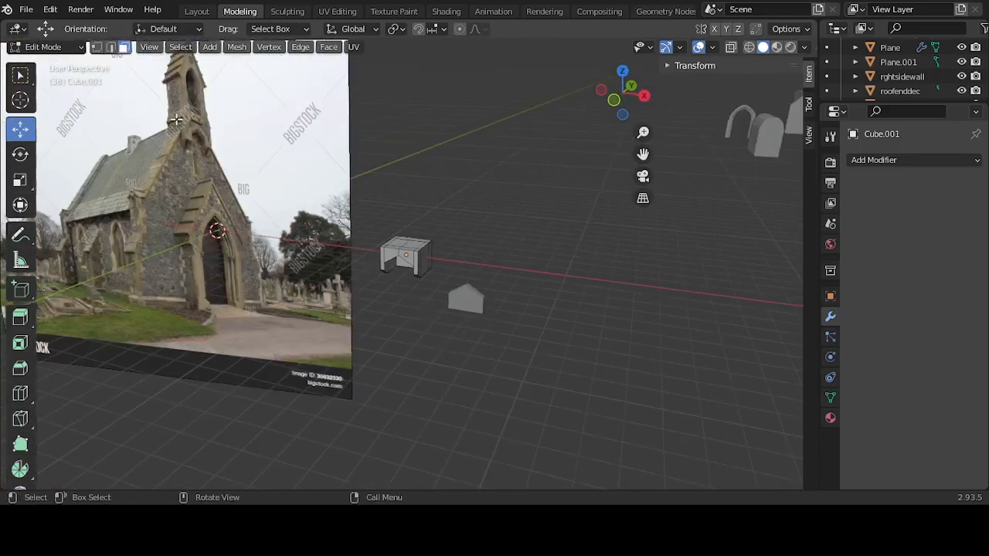
pyautogui.scroll(4, 399, 217)
pyautogui.scroll(-3, 397, 222)
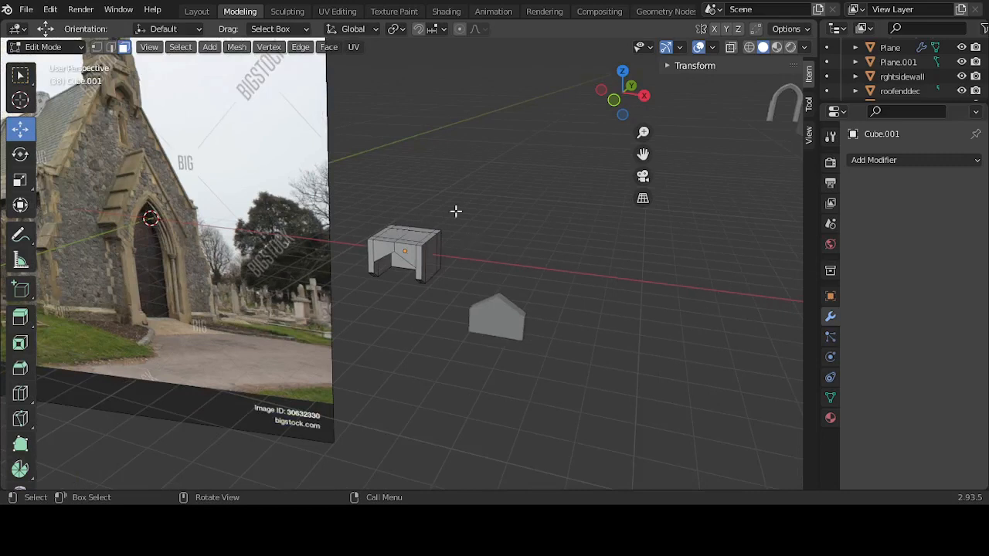
pyautogui.moveTo(191, 135); pyautogui.dragTo(161, 113, button='middle')
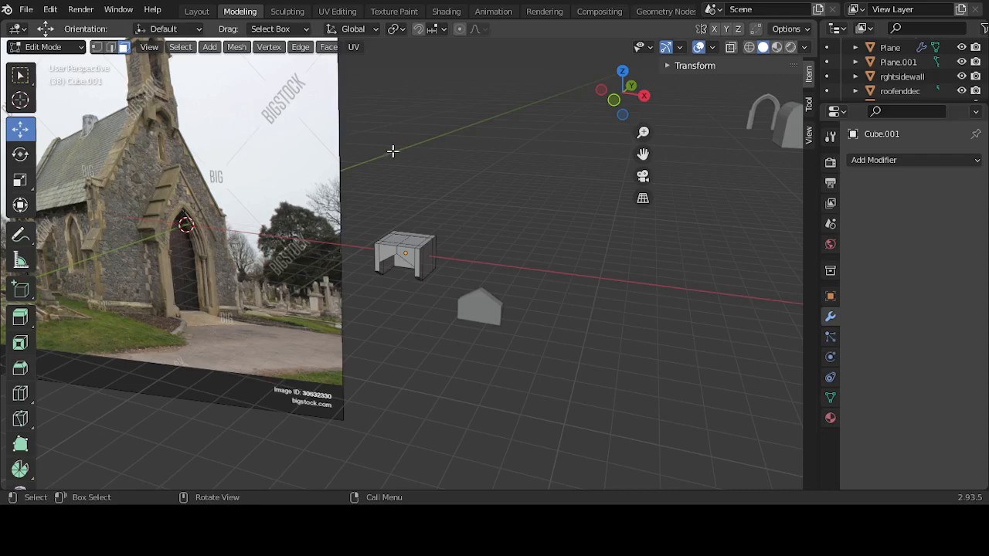
pyautogui.moveTo(368, 175); pyautogui.dragTo(409, 189, button='middle')
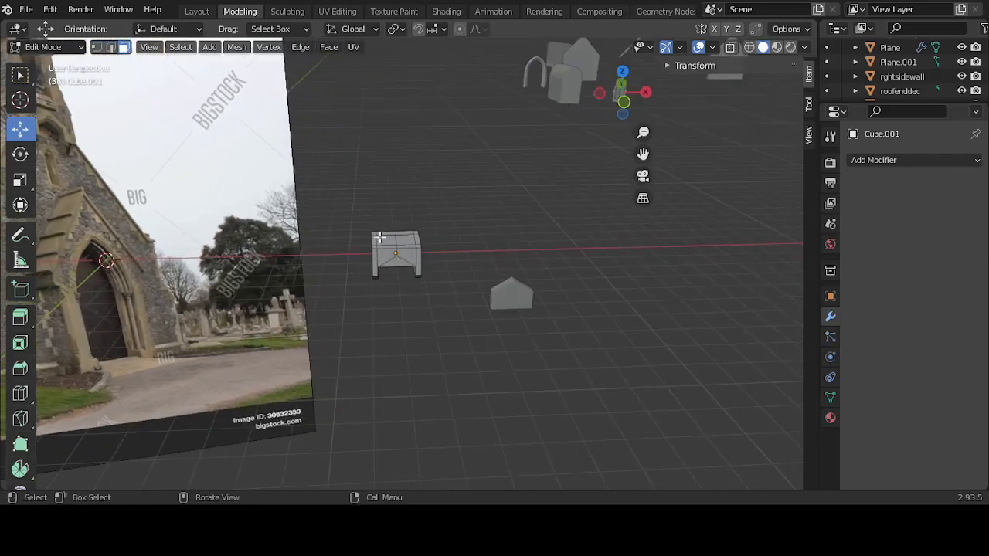
# Step: Select the ring of border faces around the block's top and extrude it upward with a Z offset of 0.4027 m
pyautogui.scroll(3, 372, 237)
pyautogui.click(327, 195)
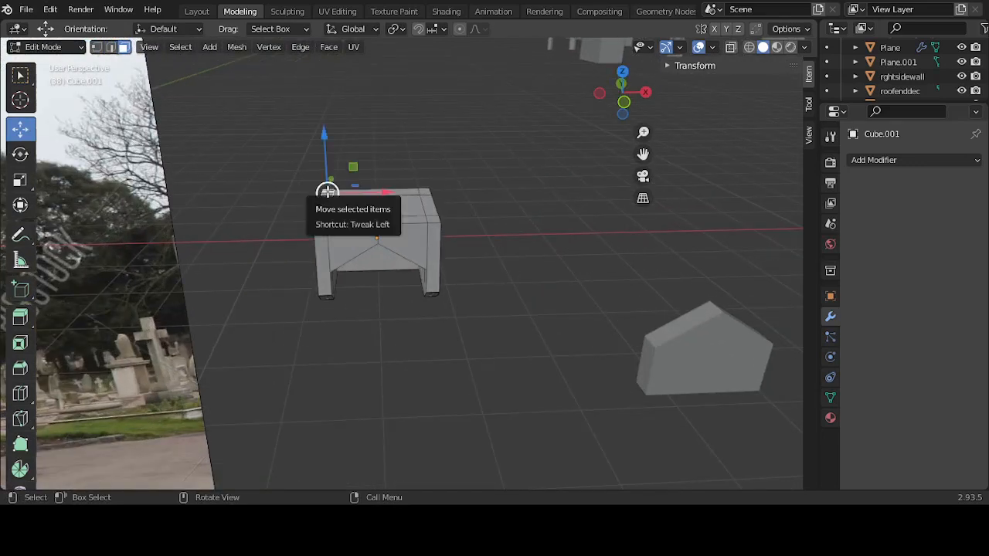
pyautogui.keyDown('shift'); pyautogui.click(324, 220); pyautogui.keyUp('shift')
pyautogui.keyDown('shift'); pyautogui.click(358, 222); pyautogui.keyUp('shift')
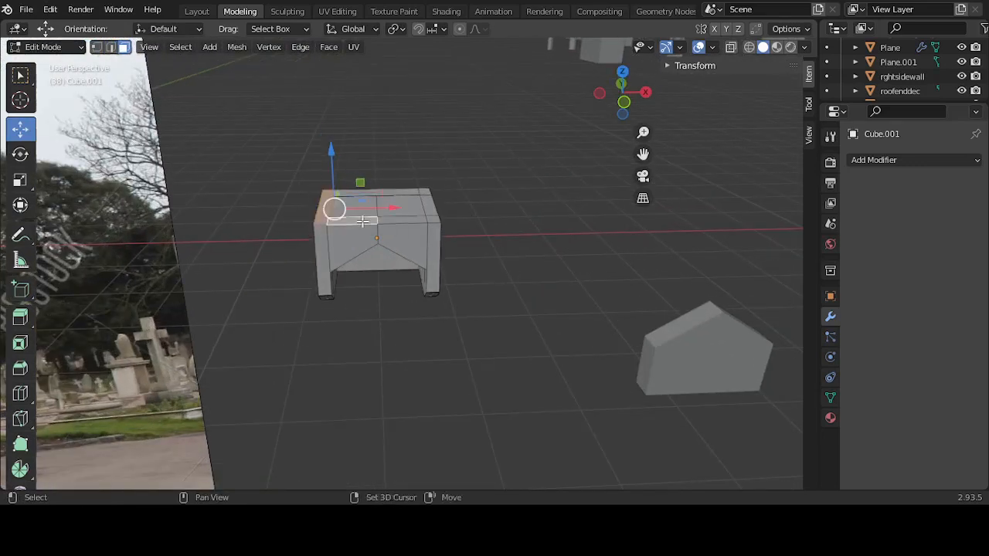
pyautogui.keyDown('shift'); pyautogui.click(408, 220); pyautogui.keyUp('shift')
pyautogui.keyDown('shift'); pyautogui.click(432, 220); pyautogui.keyUp('shift')
pyautogui.keyDown('shift'); pyautogui.click(429, 204); pyautogui.keyUp('shift')
pyautogui.keyDown('shift'); pyautogui.click(425, 192); pyautogui.keyUp('shift')
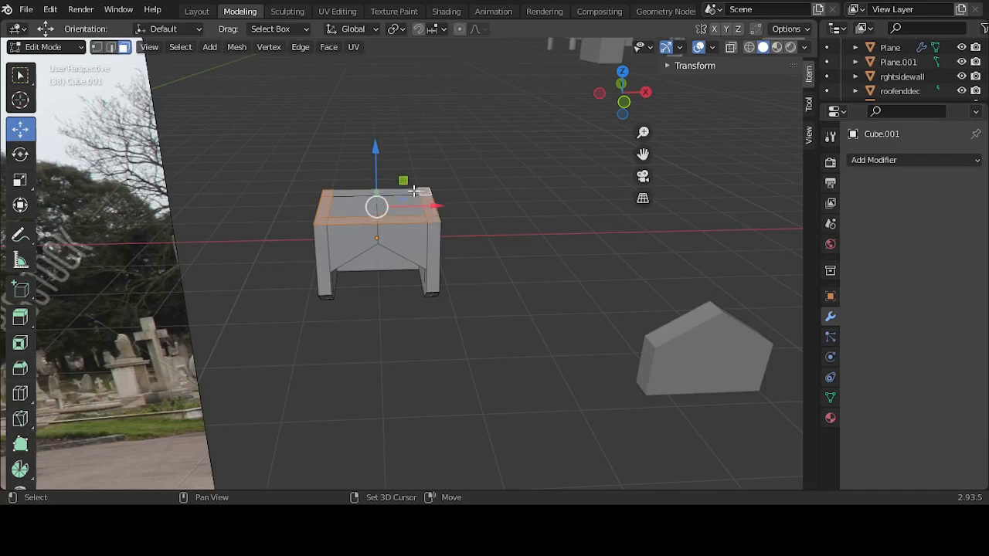
pyautogui.keyDown('shift'); pyautogui.click(409, 191); pyautogui.keyUp('shift')
pyautogui.scroll(-5, 368, 195)
pyautogui.scroll(-3, 367, 196)
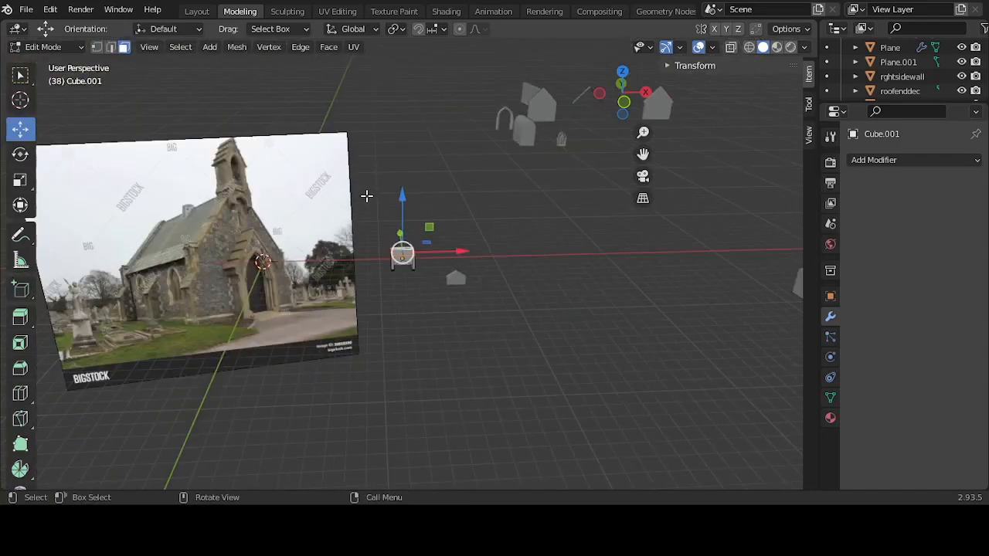
pyautogui.scroll(7, 368, 196)
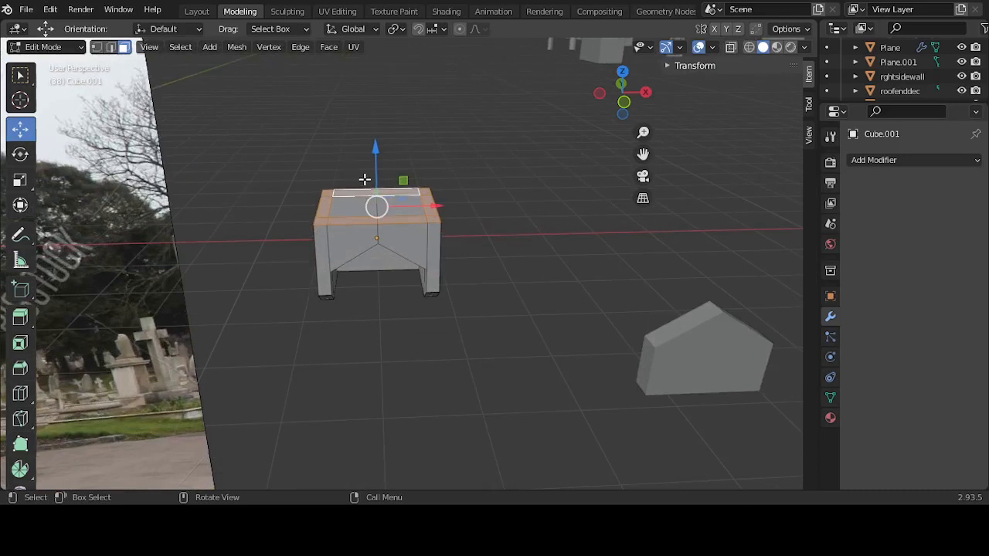
pyautogui.press('e')
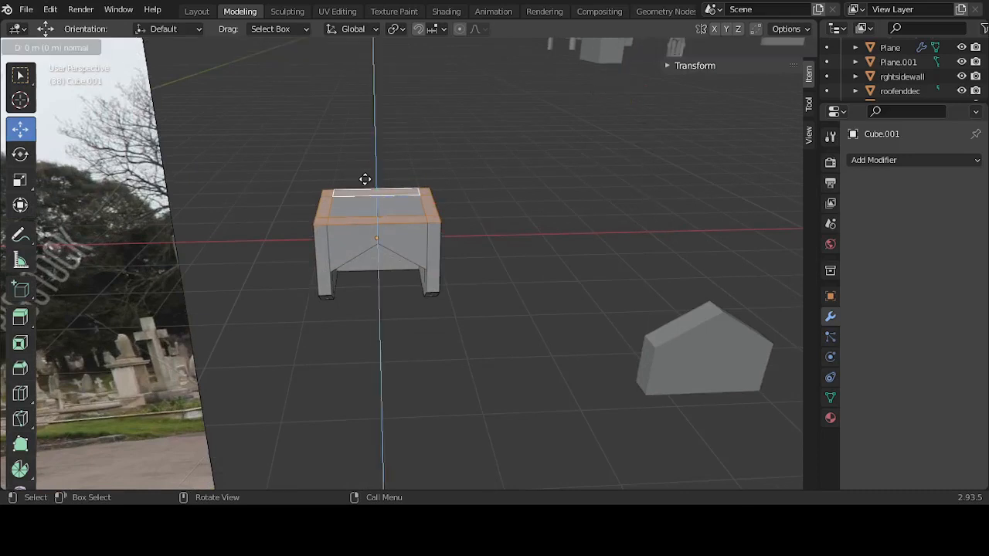
pyautogui.press('z')
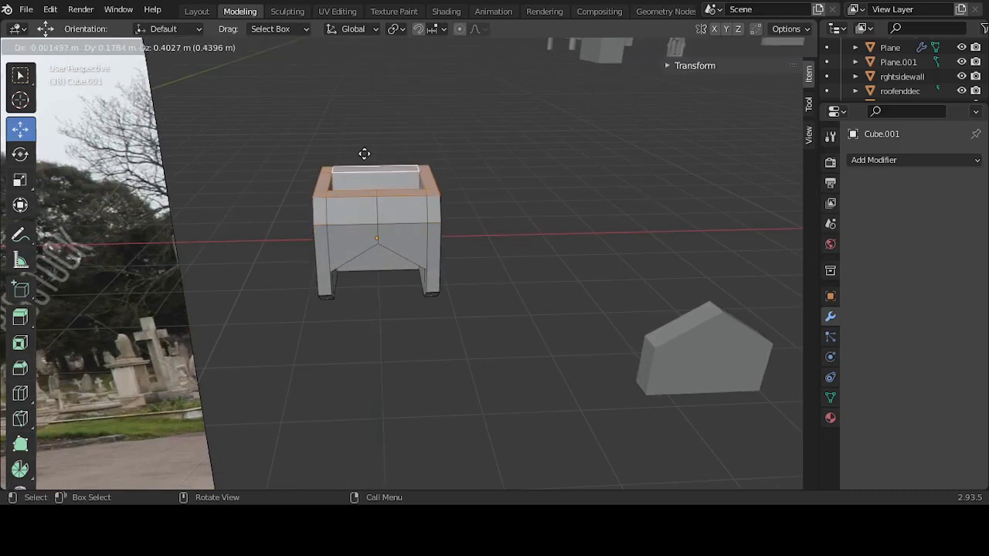
pyautogui.click(364, 153)
# Step: Adjust the raised rim's height in front view, moving it 0.13268 m up and then 0.14407 m down along Z
pyautogui.press('KP_1')
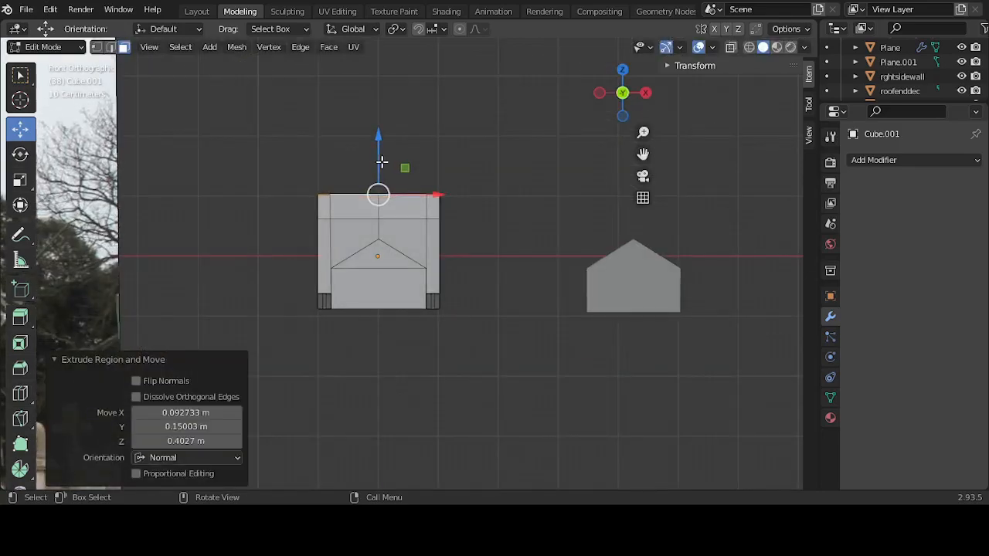
pyautogui.press('g')
pyautogui.press('z')
pyautogui.click(378, 151)
pyautogui.scroll(-6, 380, 158)
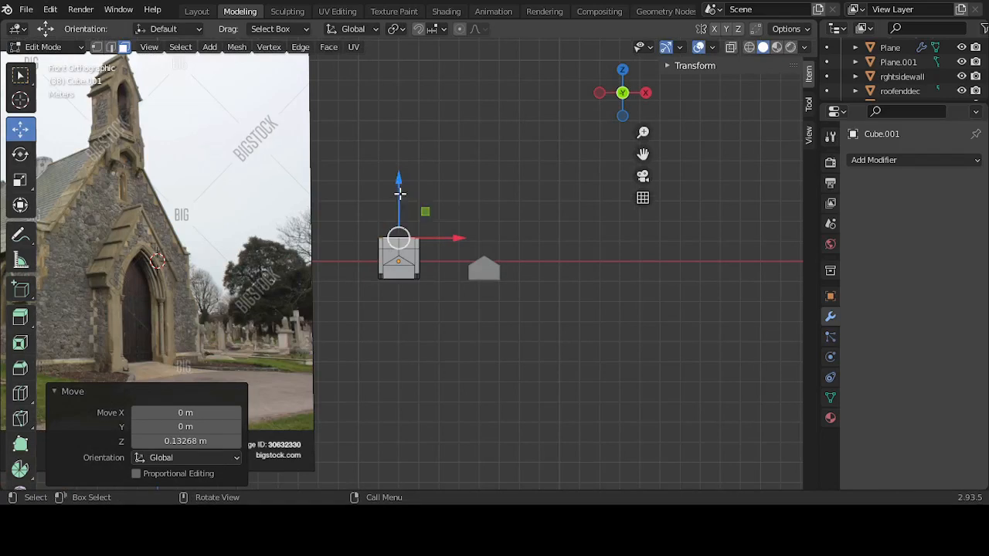
pyautogui.moveTo(399, 193); pyautogui.dragTo(398, 198)
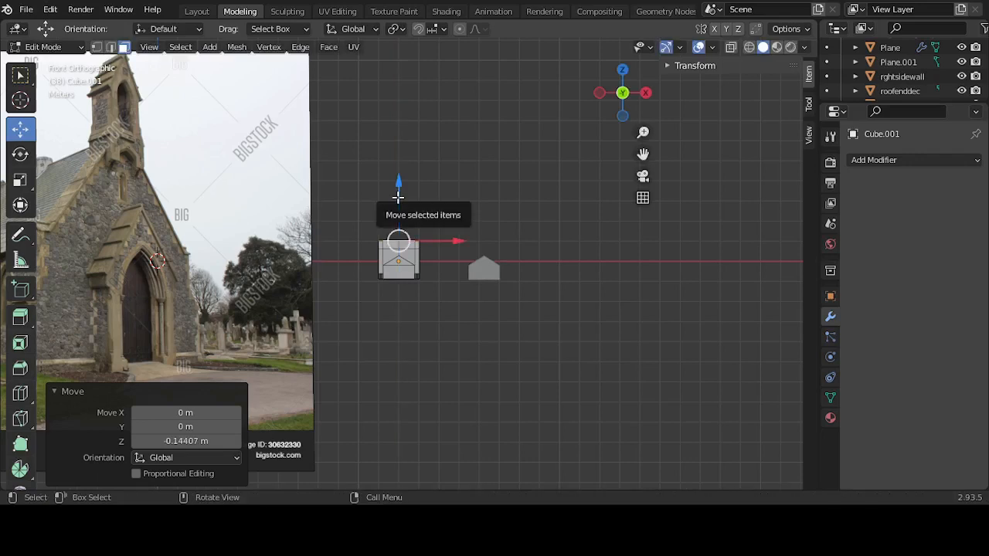
# Step: Extrude the rim's top faces straight up once more to add a short second tier, and deselect everything
pyautogui.scroll(1, 398, 198)
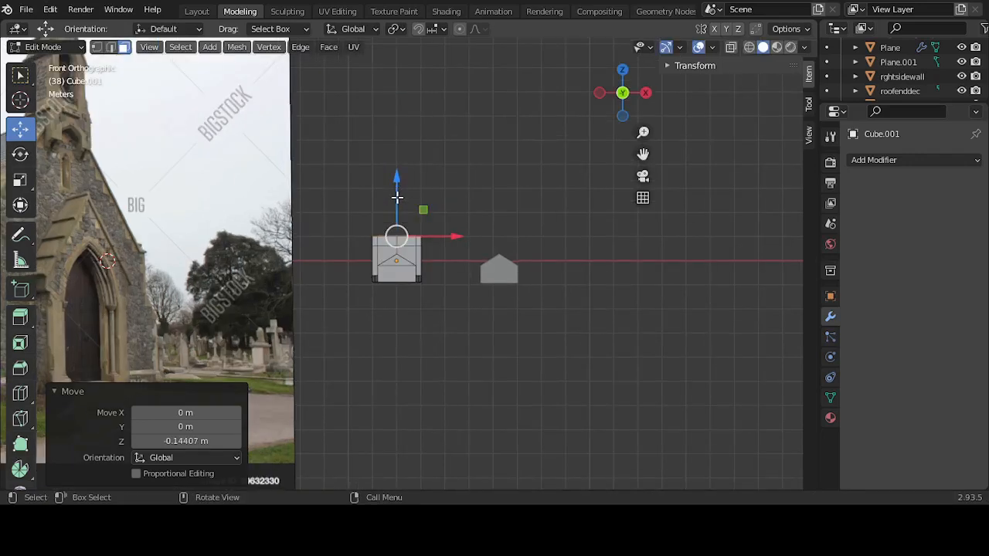
pyautogui.press('e')
pyautogui.click(397, 190)
pyautogui.click(505, 225)
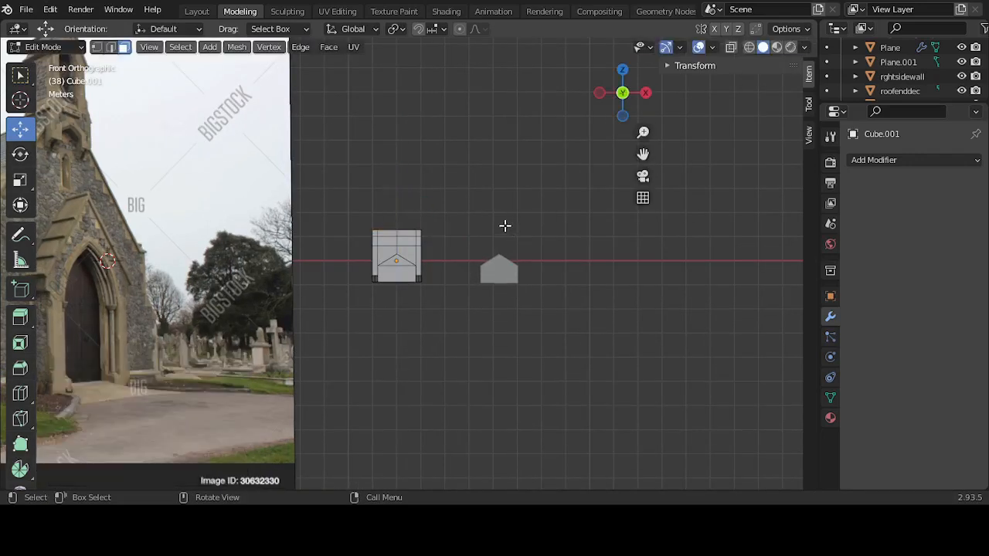
# Step: Select the two middle faces of the upper tier's -Y side and extrude them scaled inward to 0.796
pyautogui.scroll(-2, 481, 216)
pyautogui.scroll(1, 388, 216)
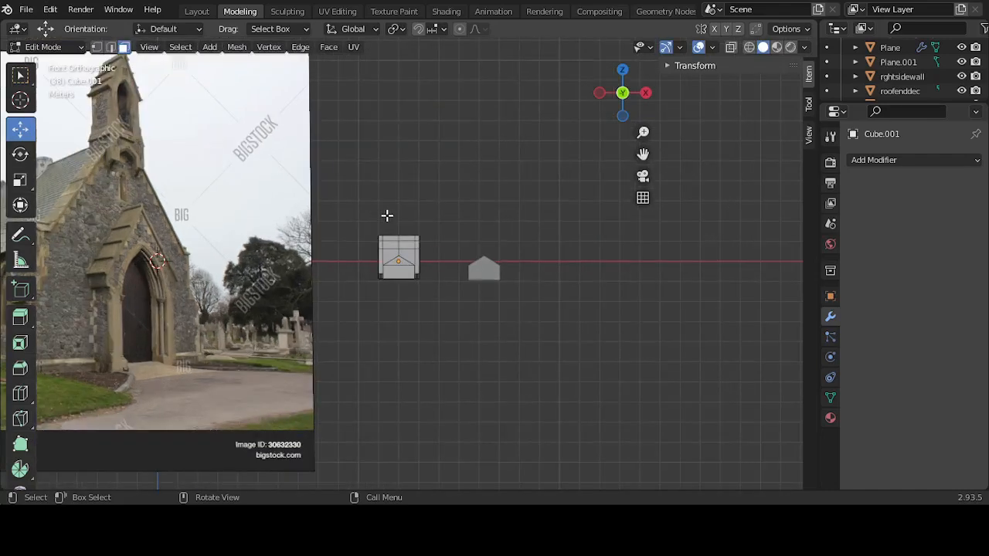
pyautogui.scroll(3, 388, 216)
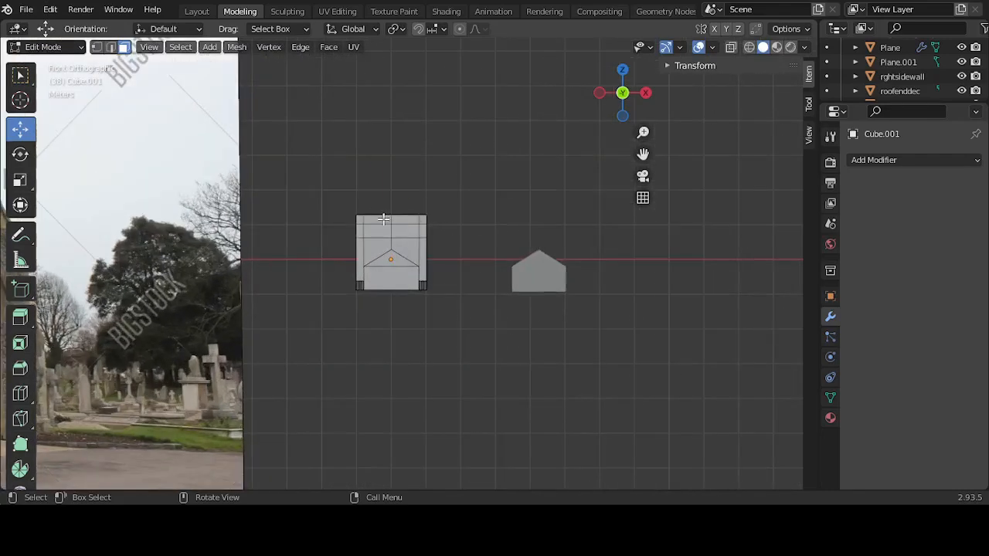
pyautogui.click(383, 220)
pyautogui.keyDown('shift'); pyautogui.click(411, 219); pyautogui.keyUp('shift')
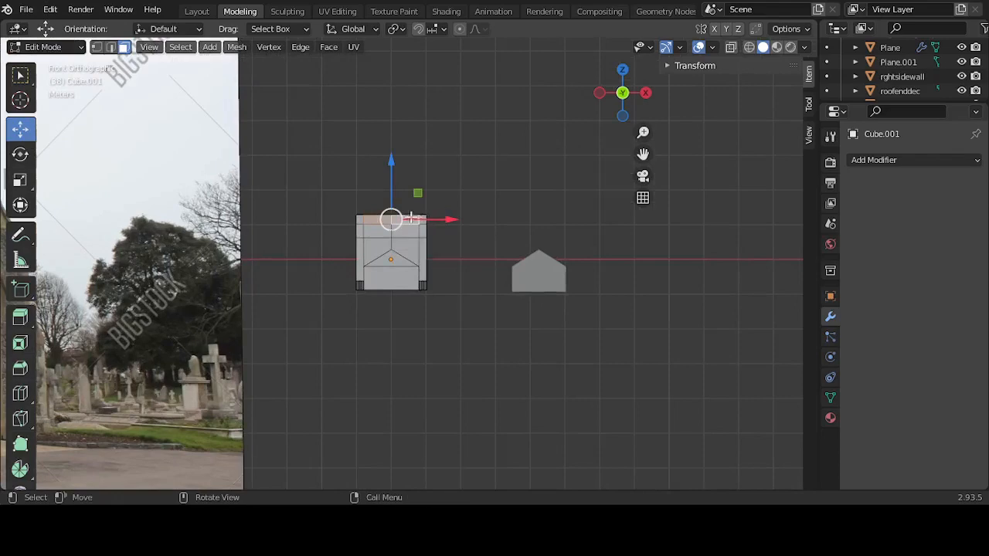
pyautogui.moveTo(404, 220); pyautogui.dragTo(505, 254, button='middle')
pyautogui.scroll(5, 440, 230)
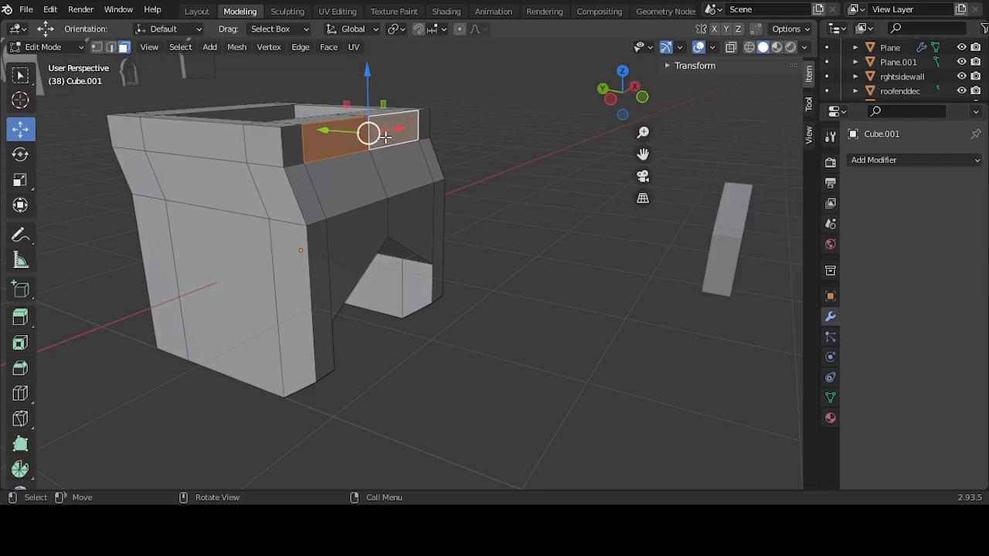
pyautogui.press('e')
pyautogui.press('s')
pyautogui.click(382, 136)
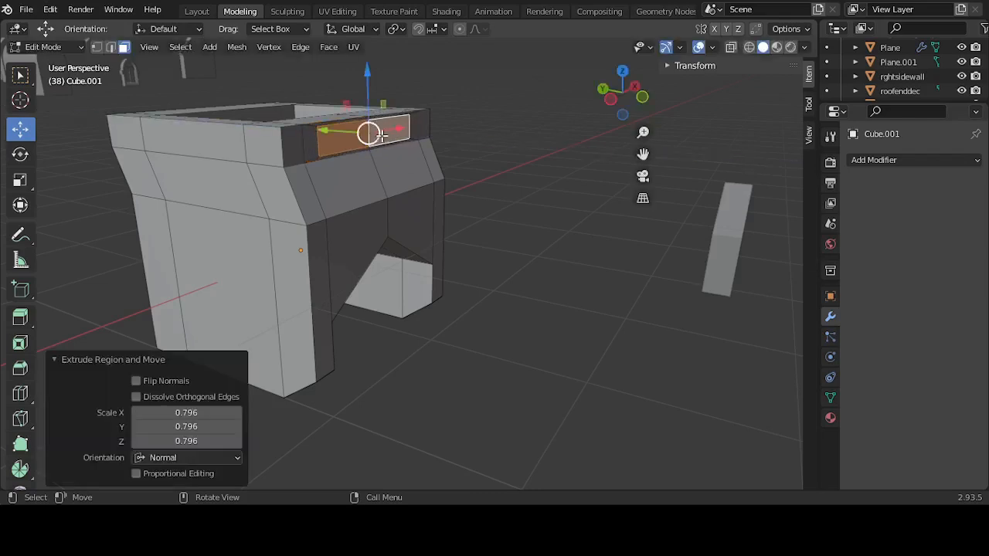
# Step: Scale the inset faces of the upper tier to 0.886 along Z and view the block from the front
pyautogui.click(25, 186)
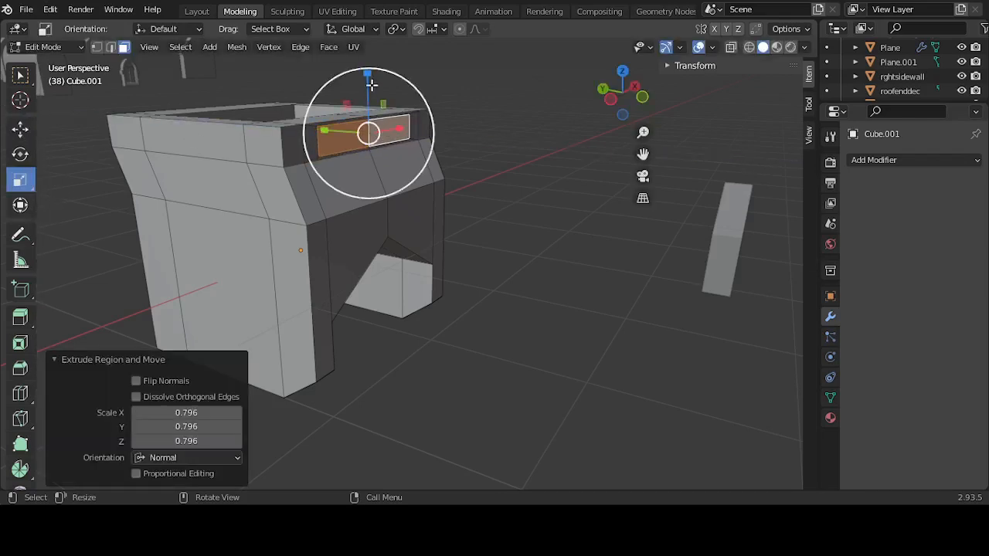
pyautogui.moveTo(370, 76); pyautogui.dragTo(371, 83)
pyautogui.scroll(-10, 442, 147)
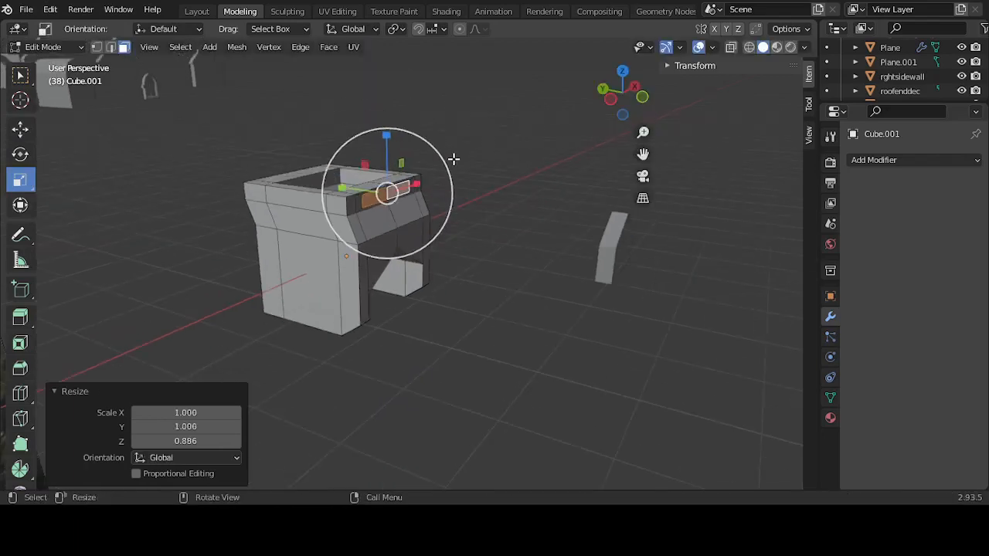
pyautogui.scroll(10, 448, 162)
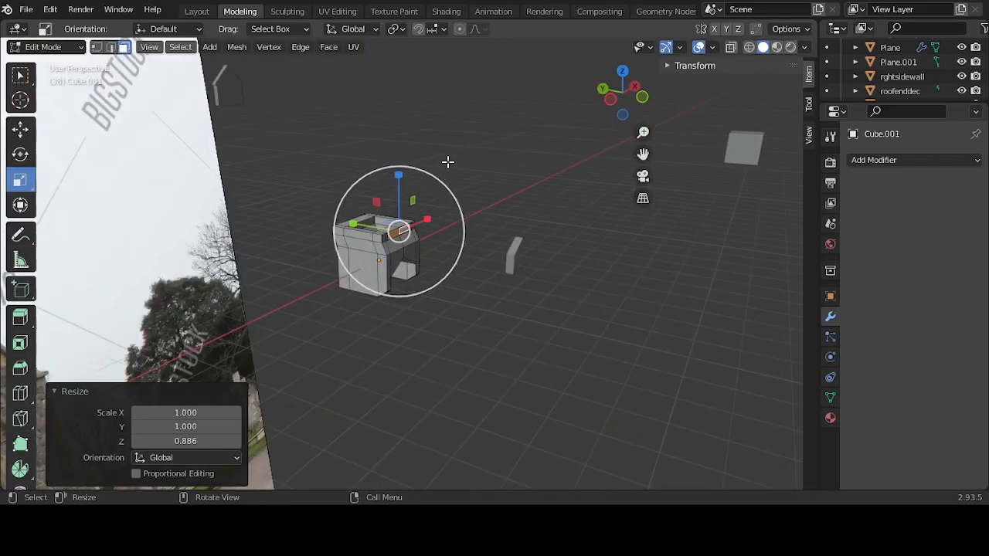
pyautogui.press('KP_1')
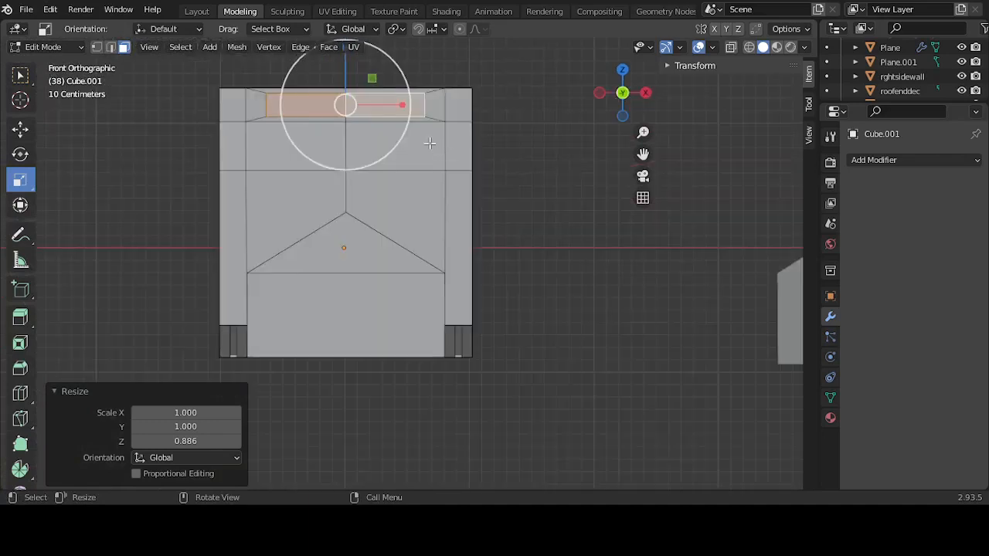
# Step: Scale the inset faces on the upper tier's -Y side to 1.253 along X
pyautogui.press('s')
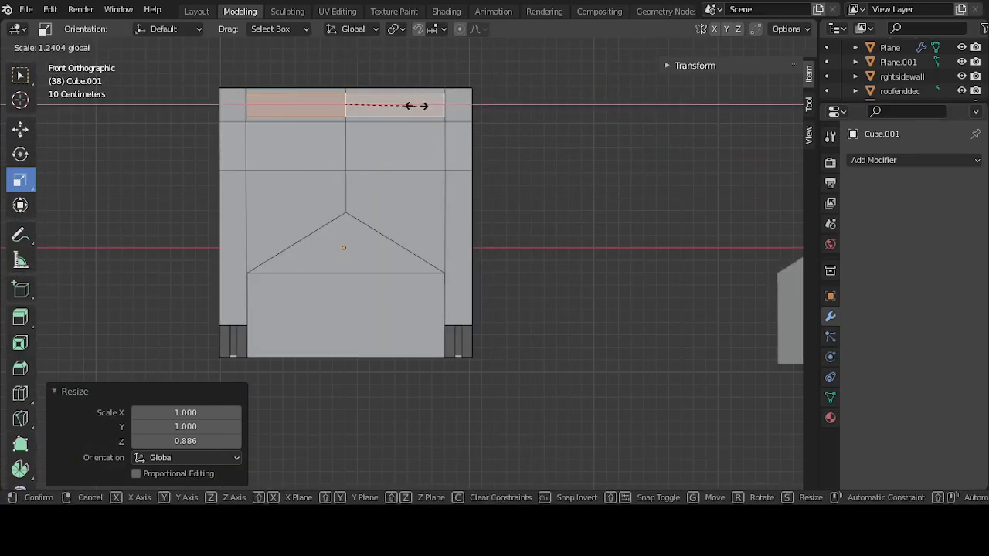
pyautogui.click(418, 106)
pyautogui.moveTo(417, 106); pyautogui.dragTo(508, 245, button='middle')
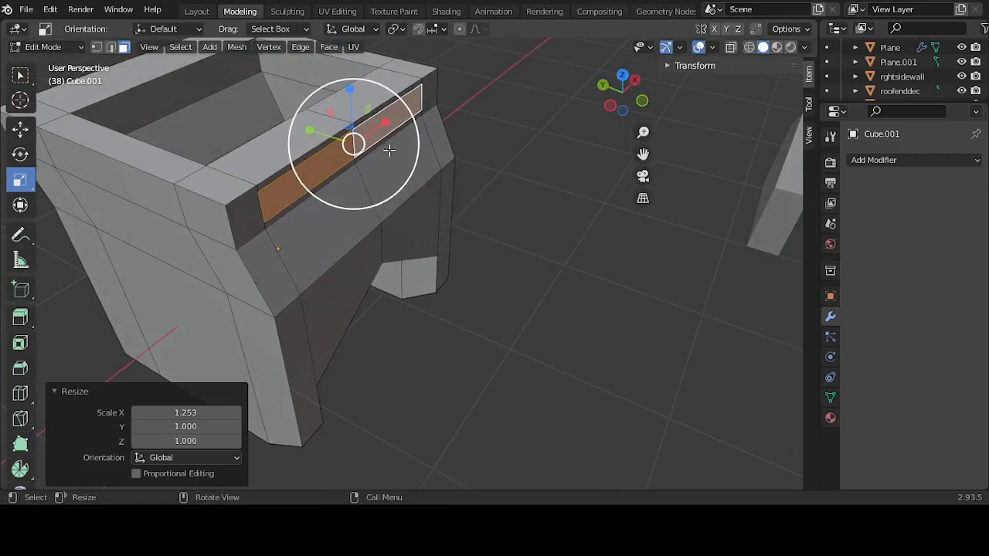
# Step: Extrude the -Y side's inset faces outward about 0.14 m into a ledge and adjust their height slightly along Z
pyautogui.hotkey('shift', 'space')
pyautogui.press('g')
pyautogui.press('e')
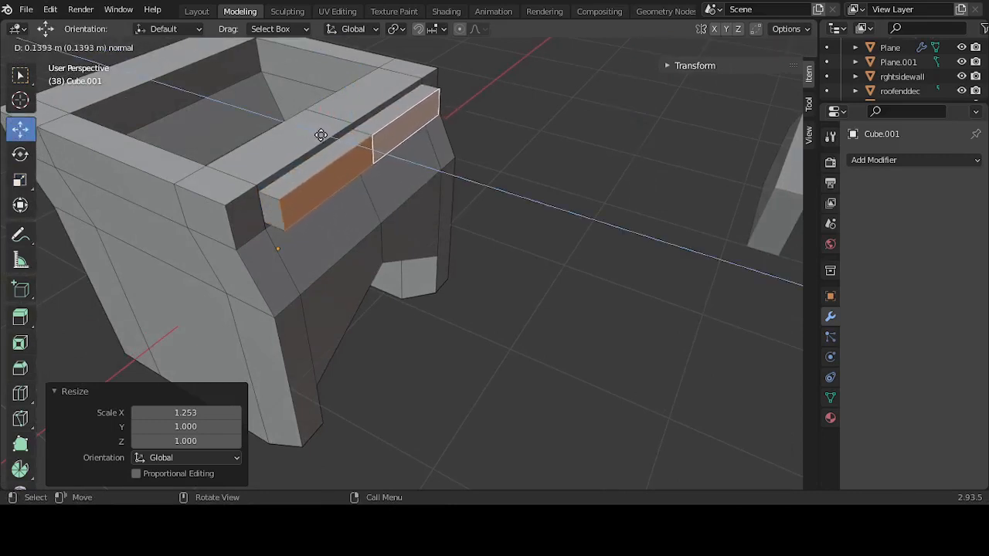
pyautogui.click(325, 143)
pyautogui.moveTo(372, 114); pyautogui.dragTo(375, 108)
pyautogui.scroll(-5, 514, 162)
# Step: Select the middle face of the upper tier's +X side and extrude it outward by 0.27921 m
pyautogui.moveTo(514, 163); pyautogui.dragTo(563, 192, button='middle')
pyautogui.click(463, 196)
pyautogui.scroll(2, 535, 212)
pyautogui.scroll(-1, 505, 207)
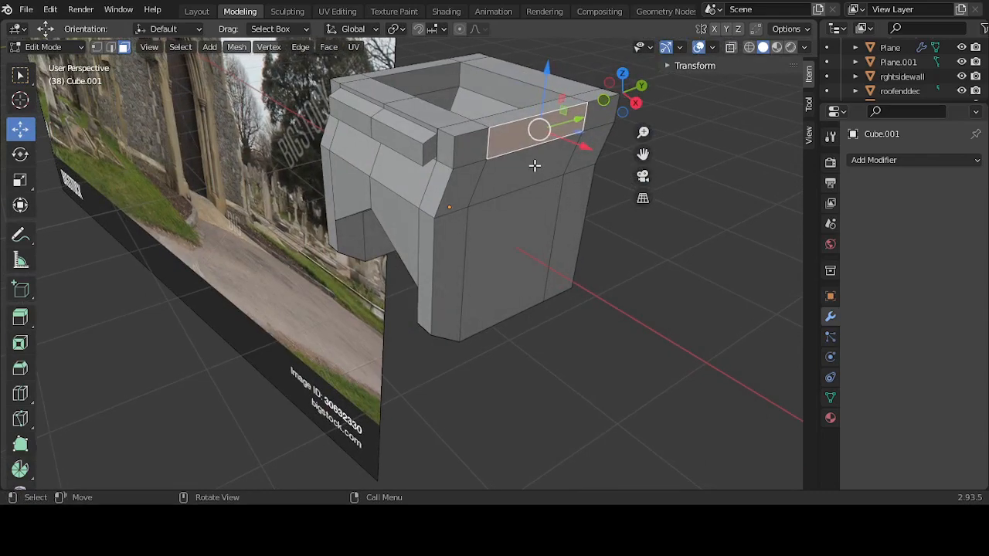
pyautogui.press('KP_1')
pyautogui.press('e')
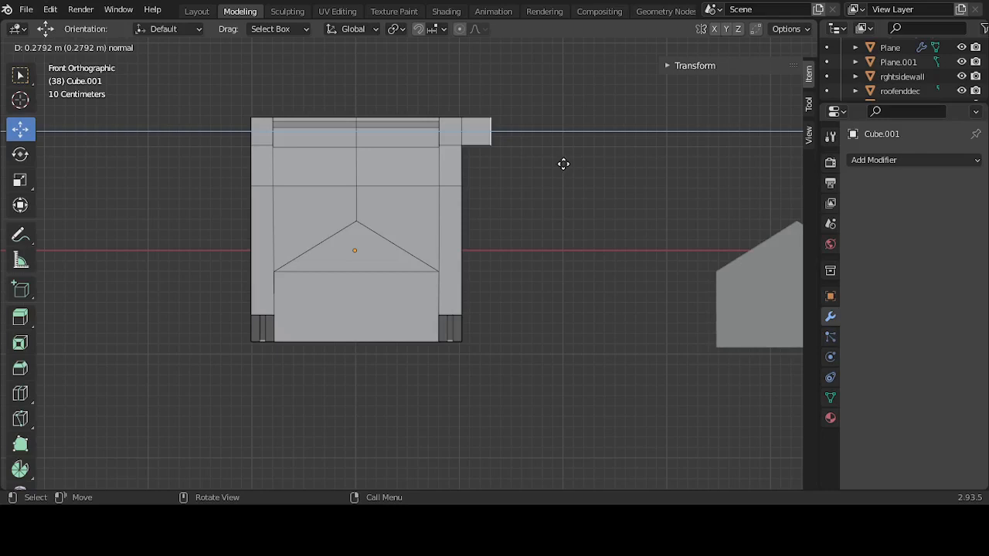
pyautogui.click(564, 164)
# Step: Scale the +X ledge's outer face down along Z so the ledge tapers outward
pyautogui.moveTo(563, 163); pyautogui.dragTo(642, 183, button='middle')
pyautogui.scroll(-2, 567, 176)
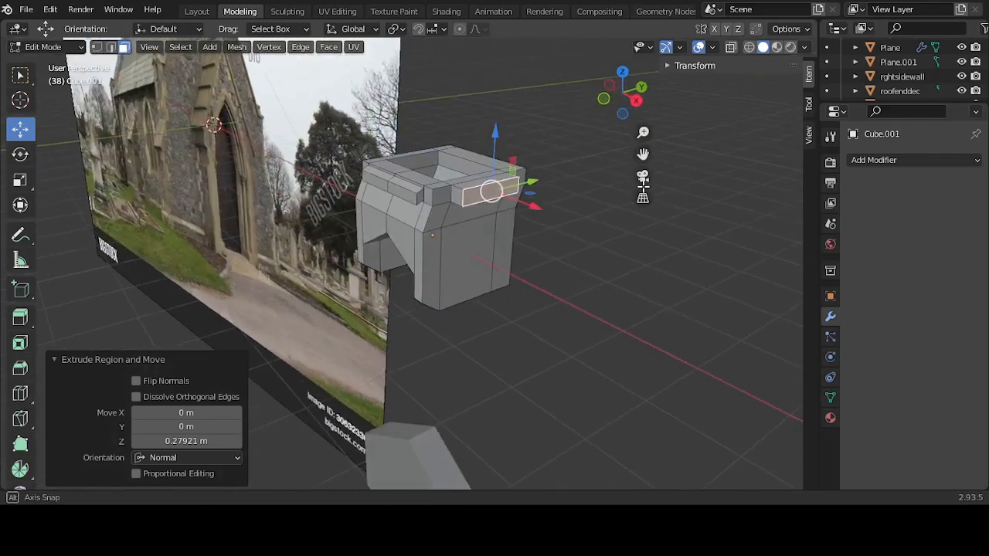
pyautogui.scroll(-6, 554, 197)
pyautogui.scroll(8, 554, 197)
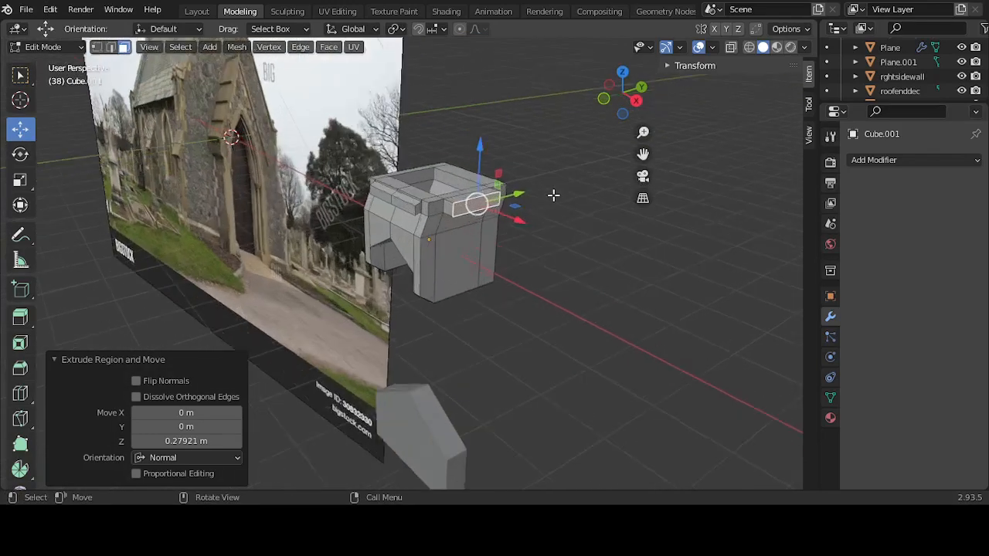
pyautogui.scroll(-3, 615, 183)
pyautogui.click(20, 180)
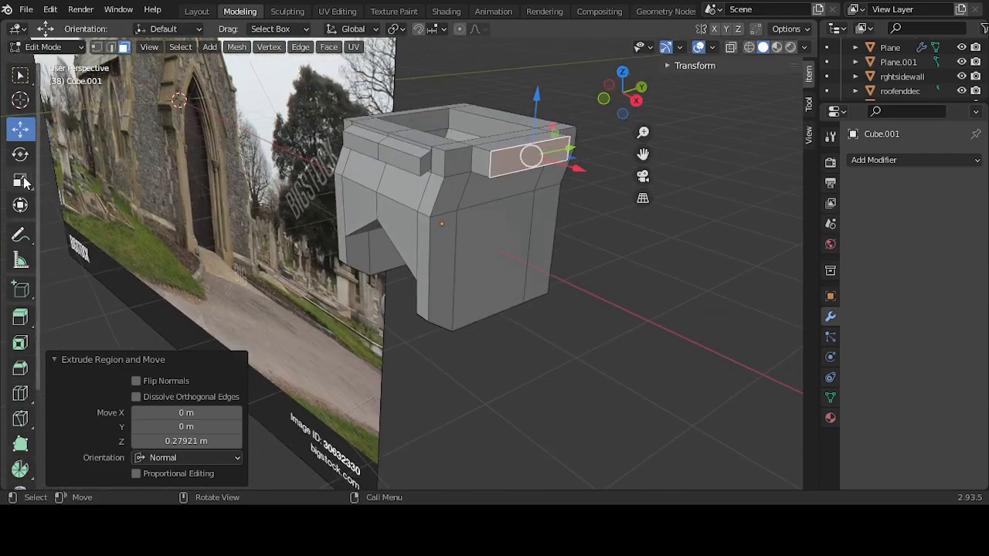
pyautogui.moveTo(536, 98); pyautogui.dragTo(540, 136)
# Step: Select both outer faces of the -Y ledge, scale them to 0.671 along Z, and deselect everything
pyautogui.click(392, 154)
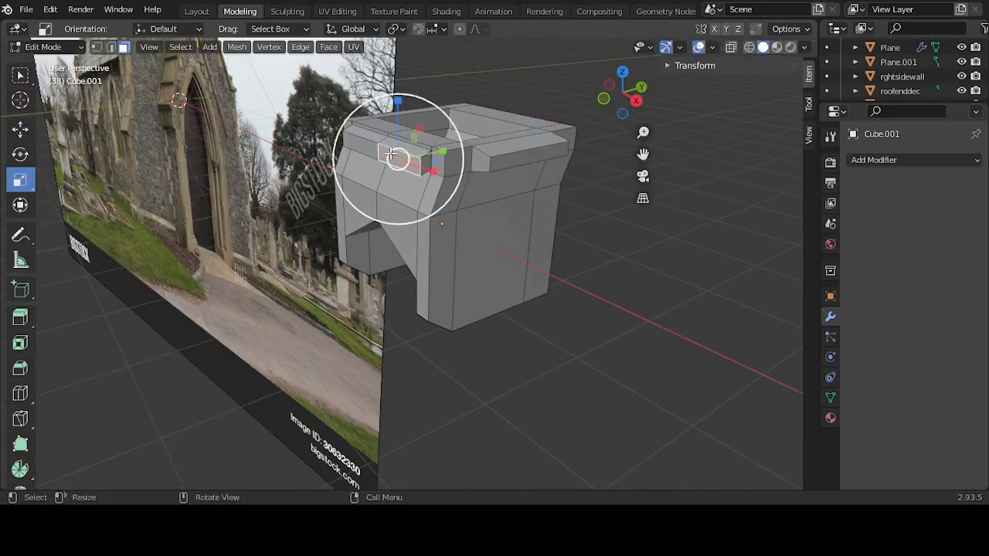
pyautogui.keyDown('shift'); pyautogui.click(373, 146); pyautogui.keyUp('shift')
pyautogui.moveTo(379, 97); pyautogui.dragTo(379, 127)
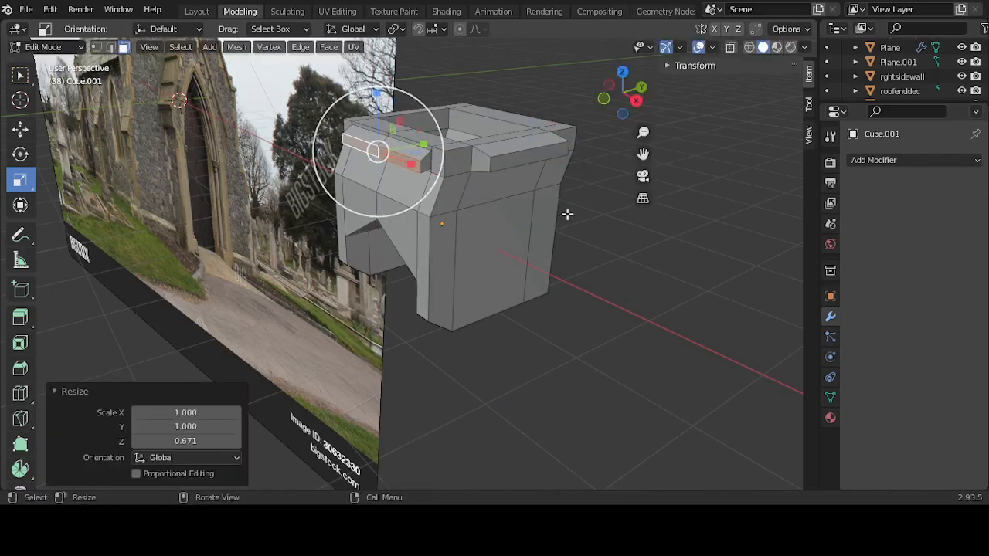
pyautogui.click(603, 255)
# Step: Move the +X ledge's outer face 0.1759 m down, inward along X, and 0.058634 m back up in front view
pyautogui.click(521, 169)
pyautogui.press('KP_1')
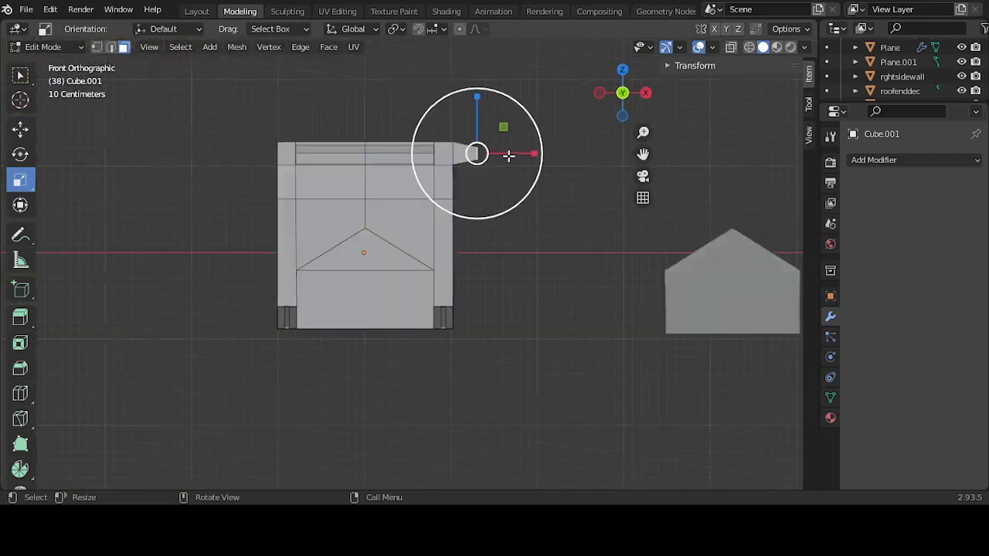
pyautogui.click(20, 128)
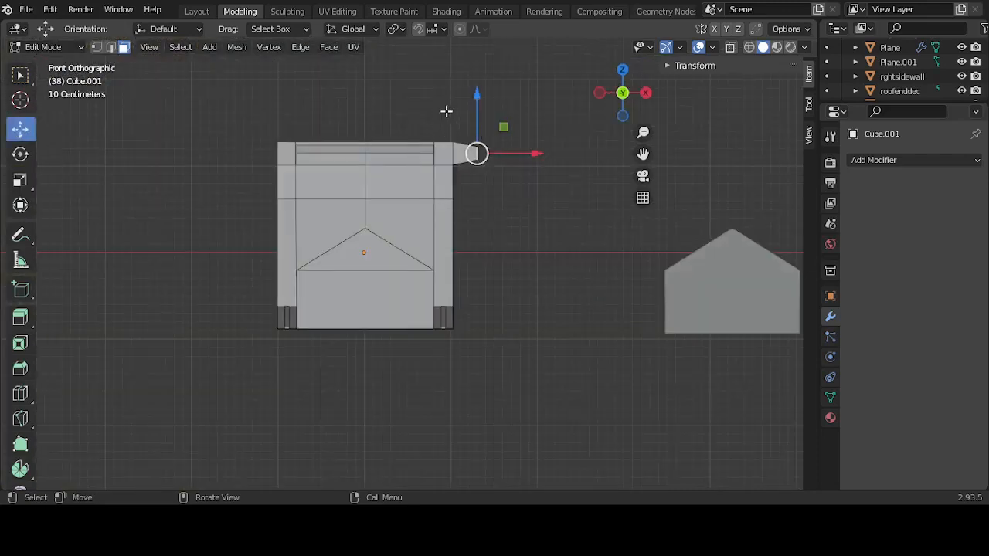
pyautogui.moveTo(476, 114); pyautogui.dragTo(478, 129)
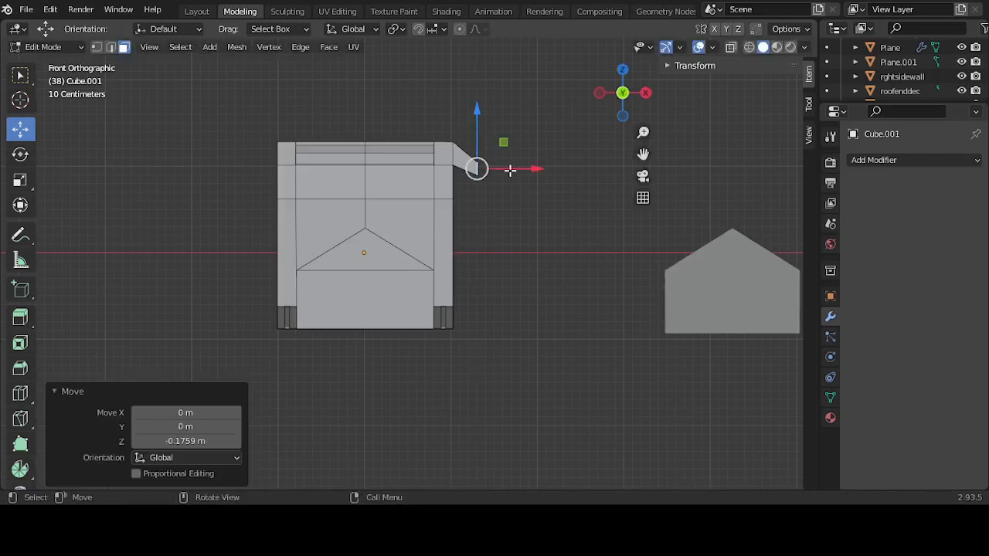
pyautogui.moveTo(509, 168); pyautogui.dragTo(469, 137)
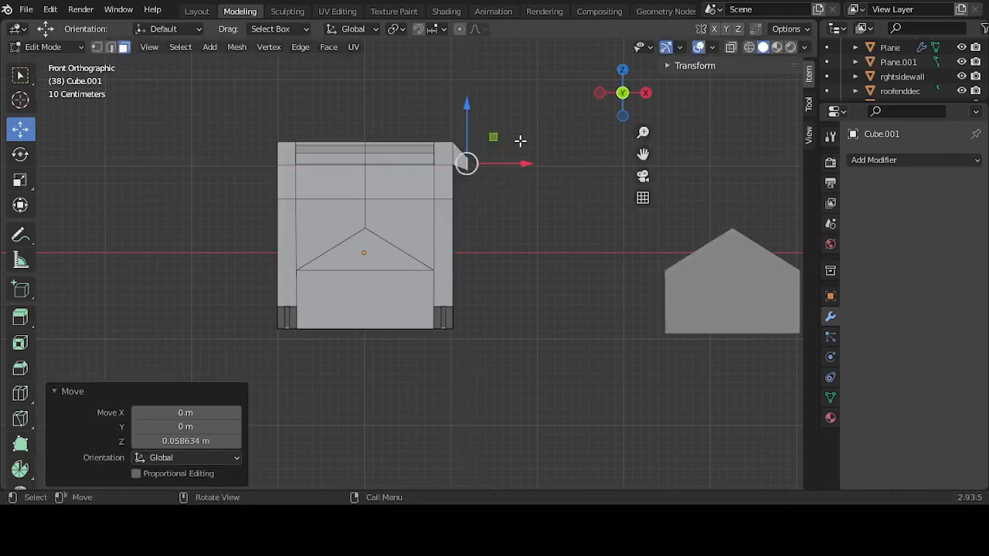
pyautogui.click(521, 142)
# Step: Select the middle face of the upper tier's -X side and extrude it outward by 0.41639 m
pyautogui.moveTo(374, 178); pyautogui.dragTo(269, 177, button='middle')
pyautogui.click(239, 159)
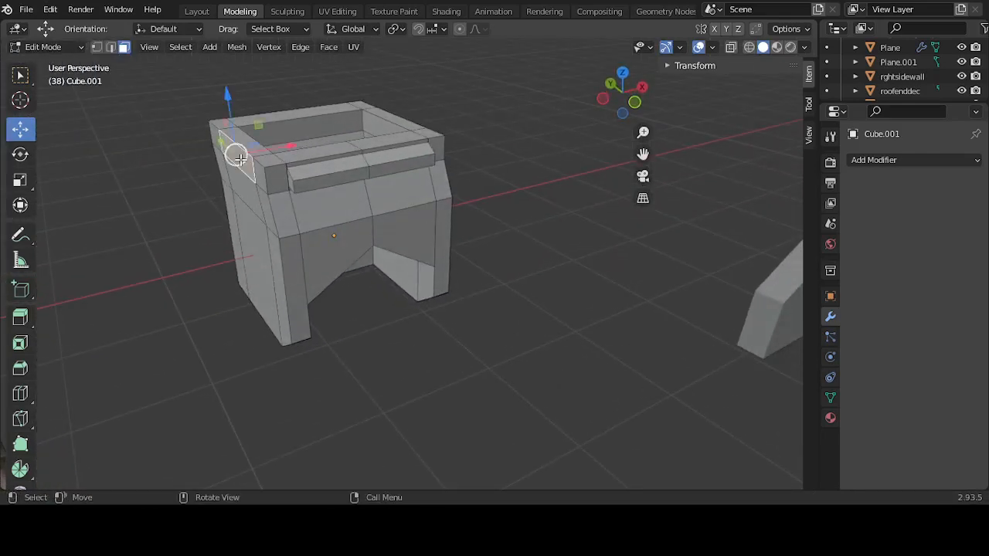
pyautogui.press('e')
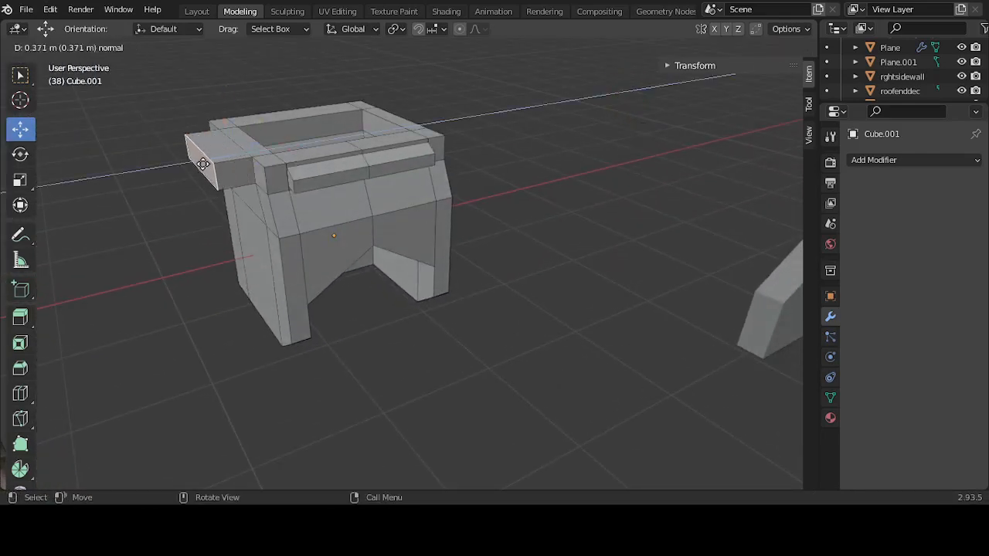
pyautogui.click(195, 161)
pyautogui.press('KP_1')
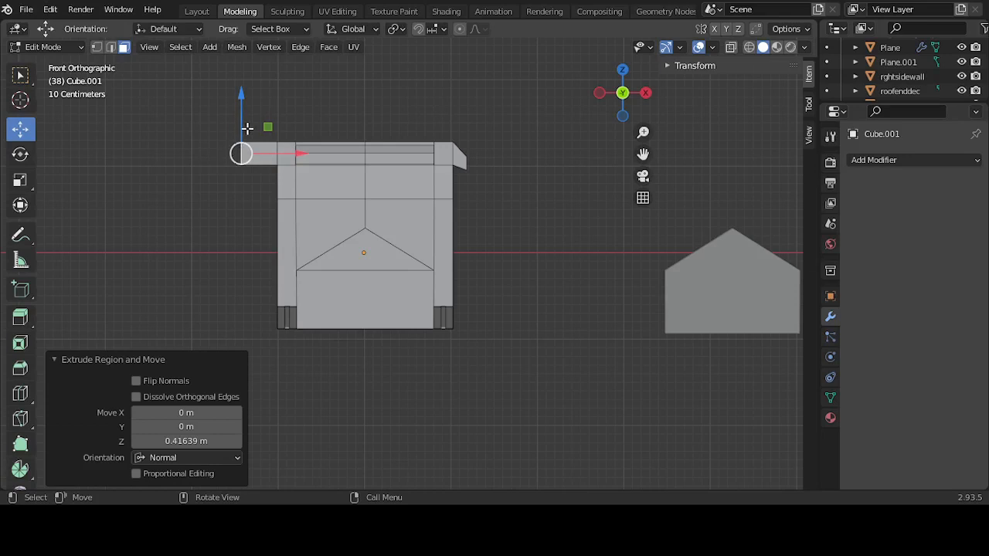
# Step: Scale the -X ledge's outer face to 0.606 along Z
pyautogui.moveTo(215, 152); pyautogui.dragTo(338, 180, button='middle')
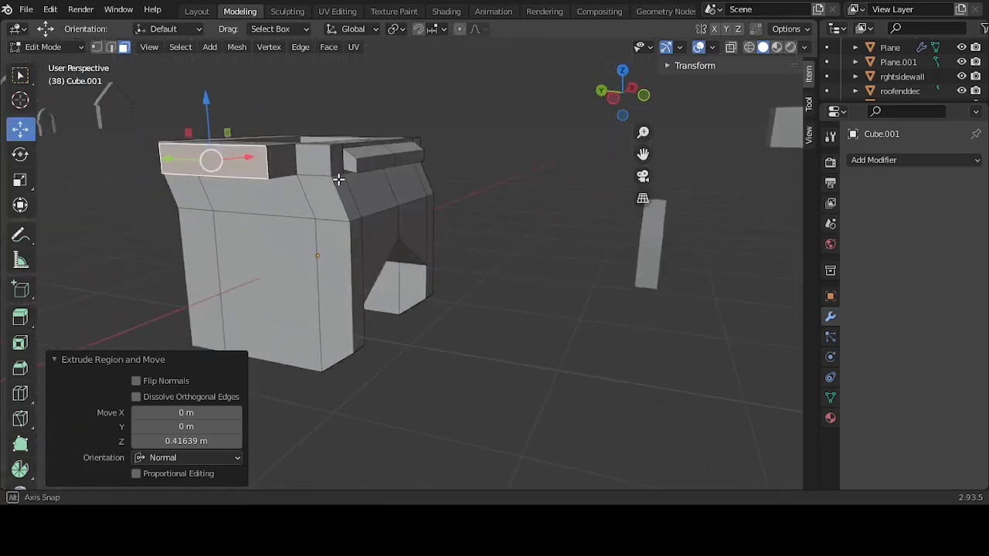
pyautogui.click(21, 179)
pyautogui.moveTo(206, 109); pyautogui.dragTo(206, 130)
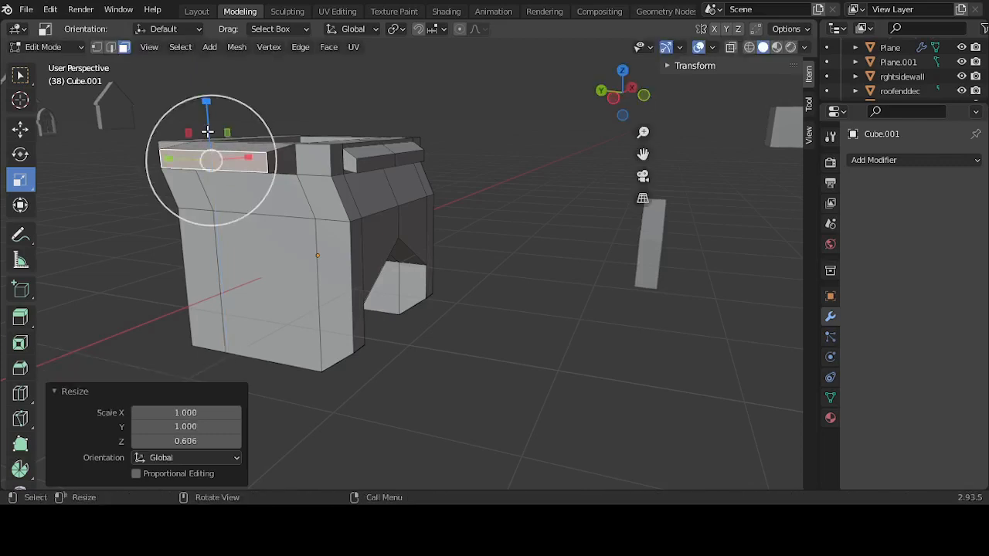
# Step: Move the -X ledge's outer face 0.12565 m down and inward along X to match the opposite ledge in front view
pyautogui.press('KP_1')
pyautogui.click(28, 132)
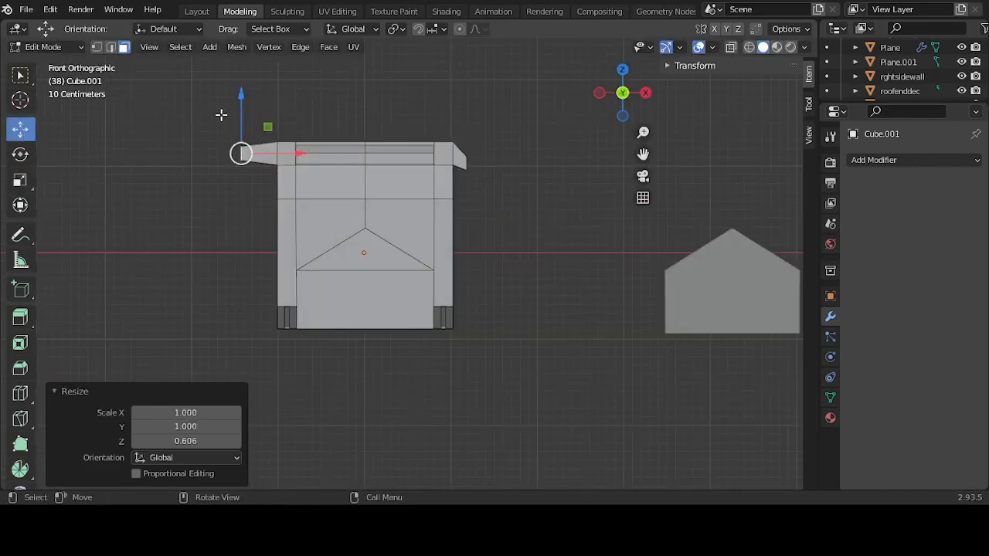
pyautogui.moveTo(245, 112); pyautogui.dragTo(245, 126)
pyautogui.scroll(1, 245, 126)
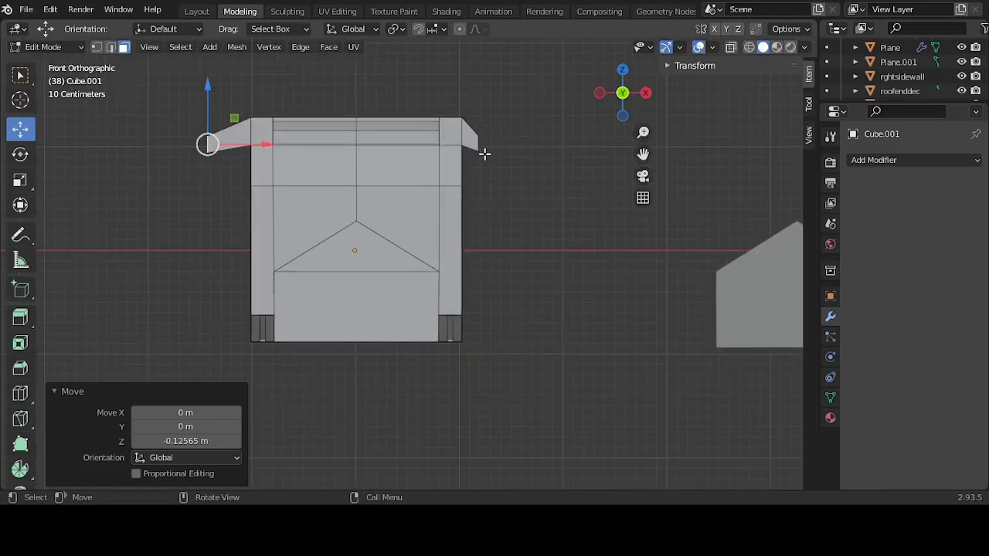
pyautogui.moveTo(249, 145); pyautogui.dragTo(280, 141)
# Step: Select the middle face of the upper tier's +Y side and extrude it scaled inward to 0.928
pyautogui.moveTo(490, 215); pyautogui.dragTo(397, 205, button='middle')
pyautogui.click(395, 206)
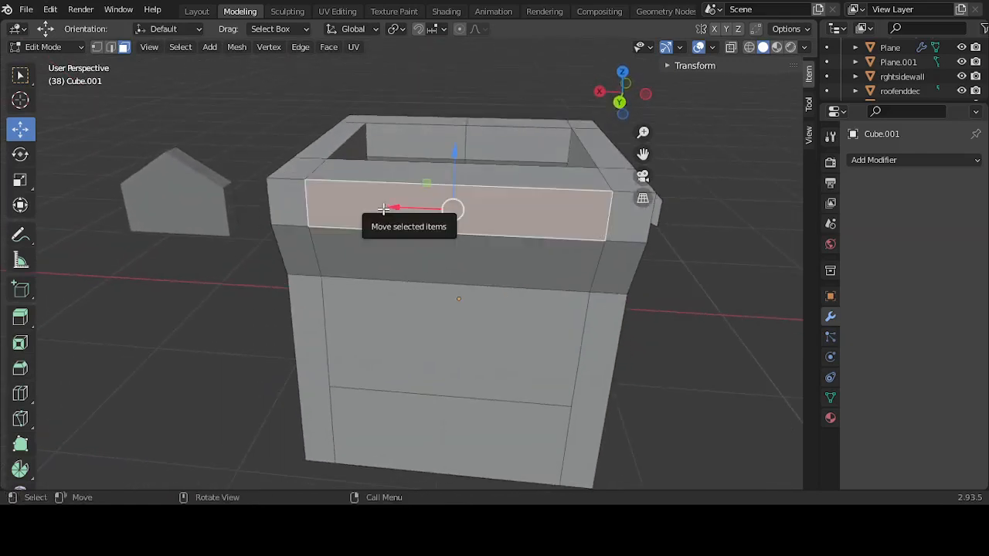
pyautogui.press('s')
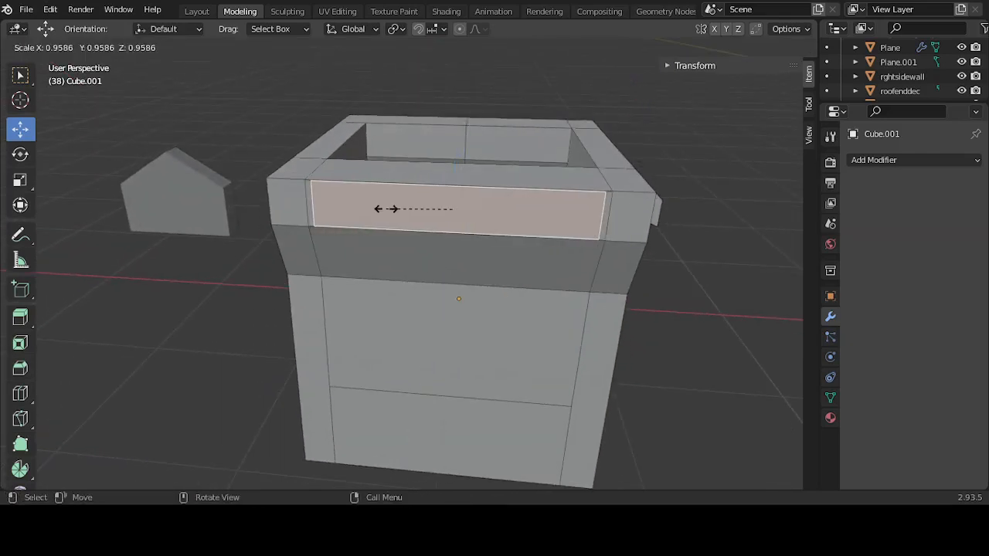
pyautogui.click(389, 209)
pyautogui.moveTo(534, 207); pyautogui.dragTo(485, 206, button='middle')
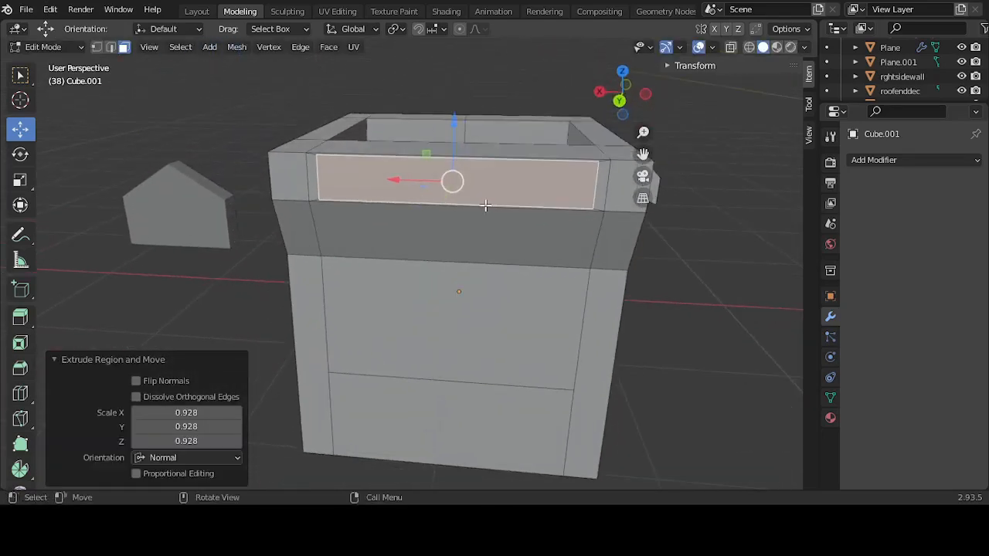
# Step: From the back view, scale the +Y side's inset face down along Z and to 1.063 along X
pyautogui.press('KP_1')
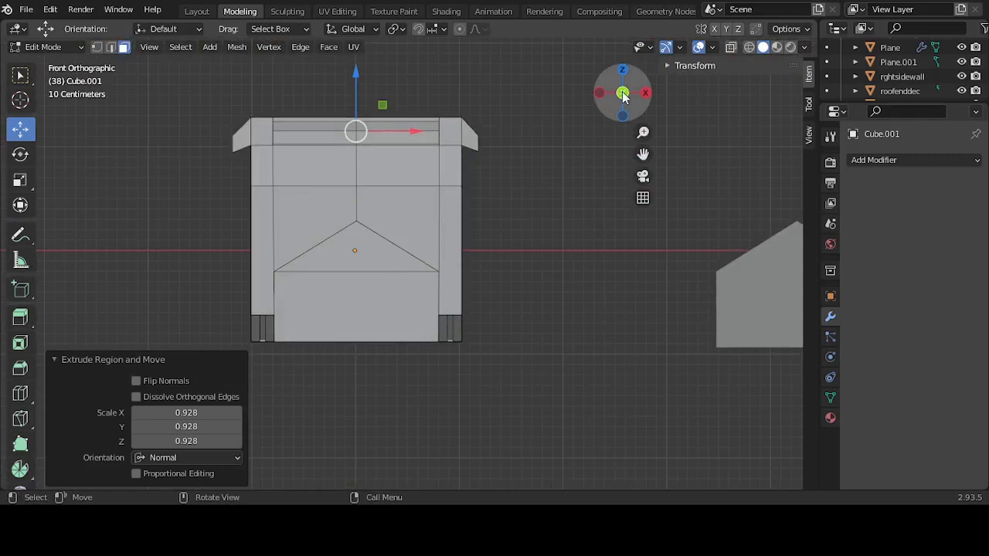
pyautogui.click(623, 94)
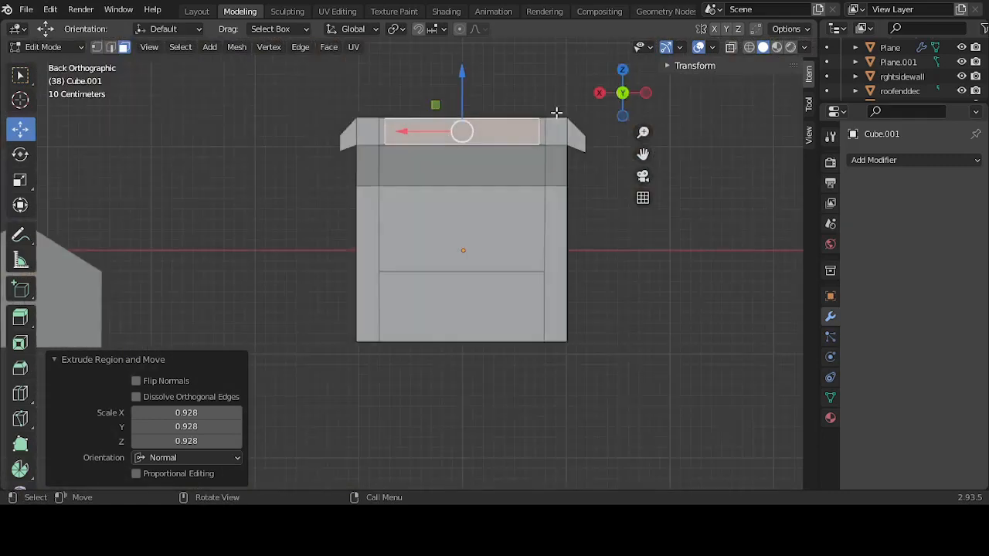
pyautogui.click(21, 181)
pyautogui.moveTo(470, 59); pyautogui.dragTo(471, 67)
pyautogui.moveTo(415, 108); pyautogui.dragTo(411, 108)
pyautogui.moveTo(379, 150); pyautogui.dragTo(431, 206, button='middle')
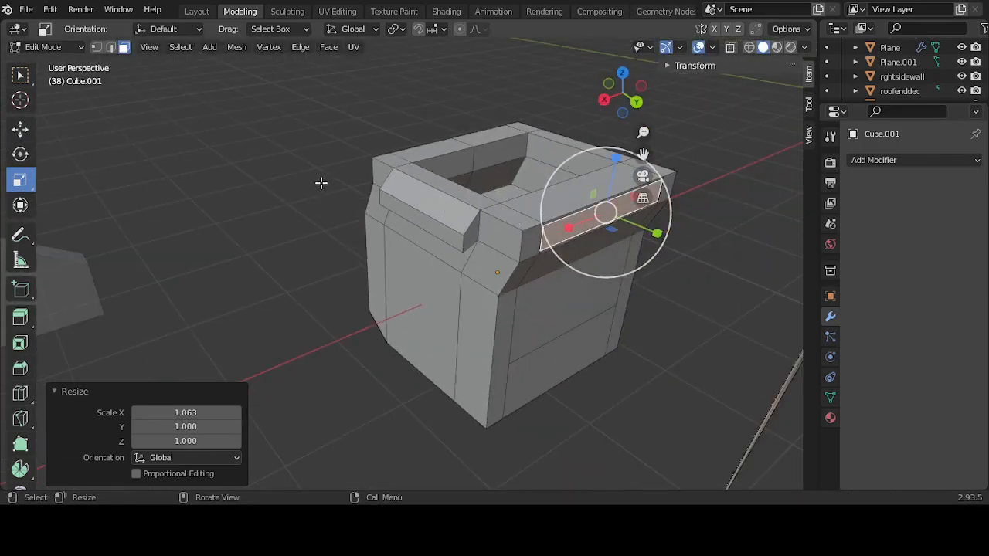
# Step: Extrude the +Y side's inset face outward by 0.23015 m to form the fourth ledge
pyautogui.click(23, 128)
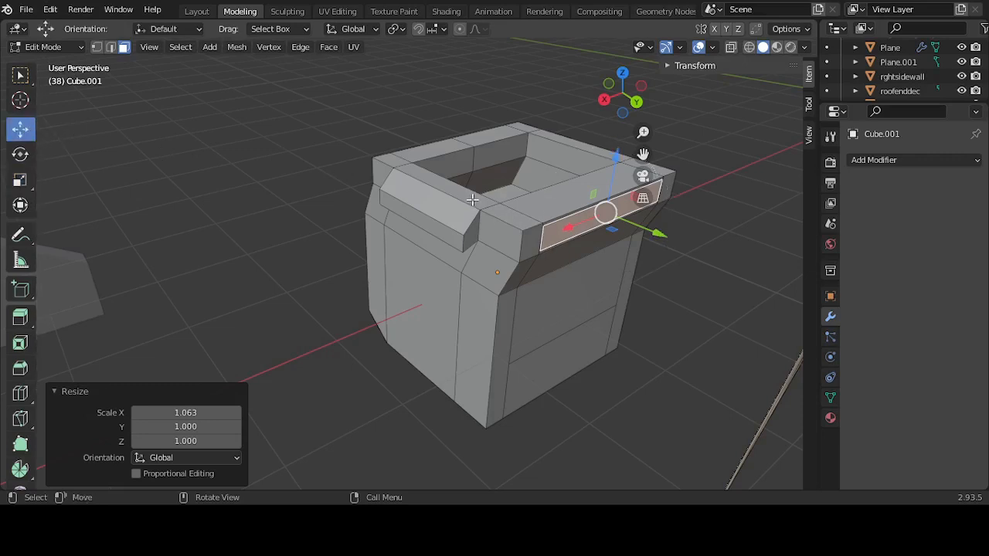
pyautogui.press('e')
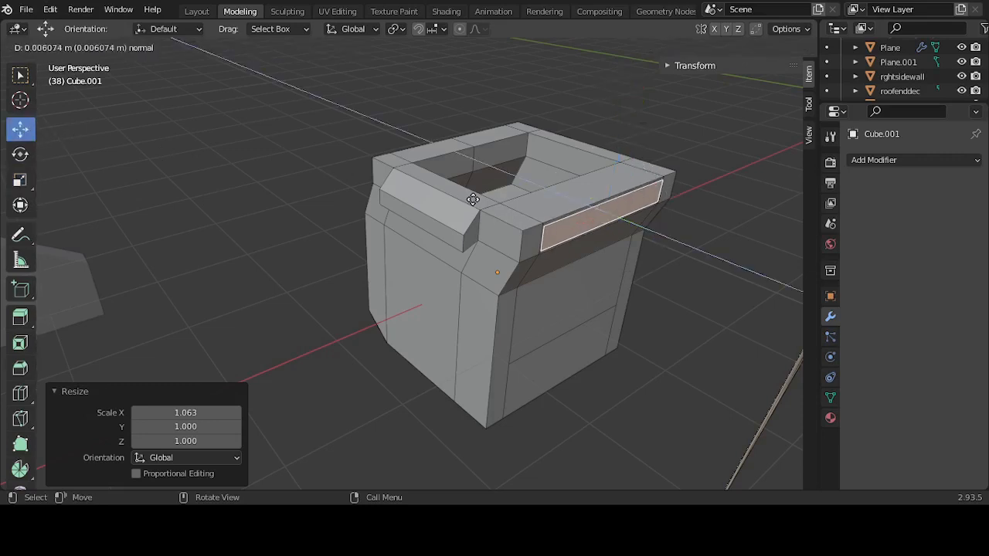
pyautogui.click(496, 207)
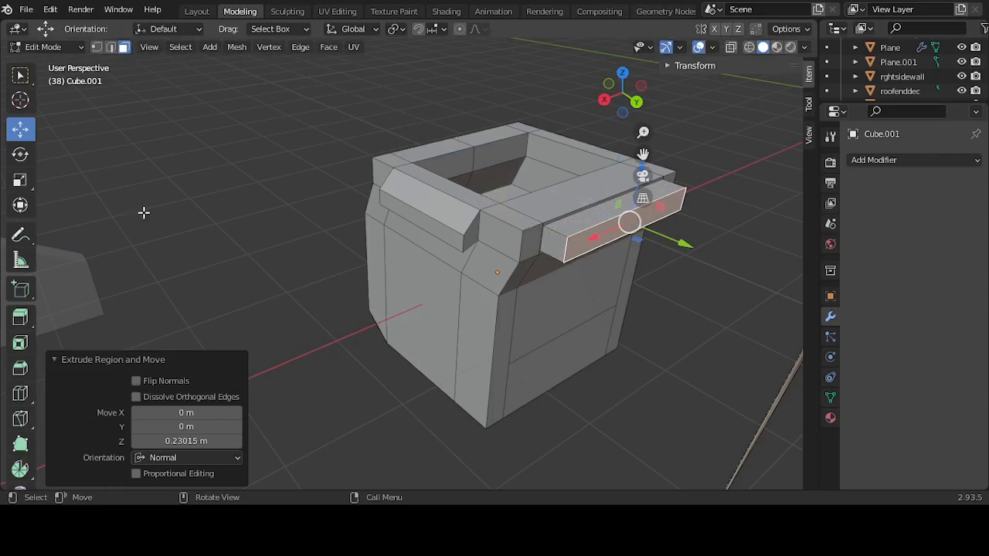
# Step: Scale the +Y ledge's outer face to 0.763 along Z
pyautogui.click(20, 179)
pyautogui.scroll(-2, 591, 178)
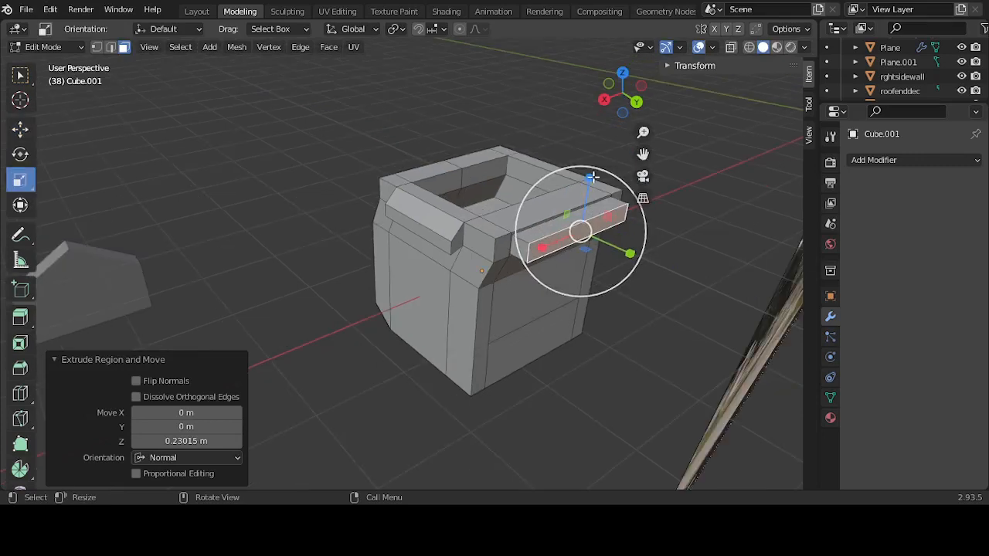
pyautogui.moveTo(591, 178); pyautogui.dragTo(591, 196)
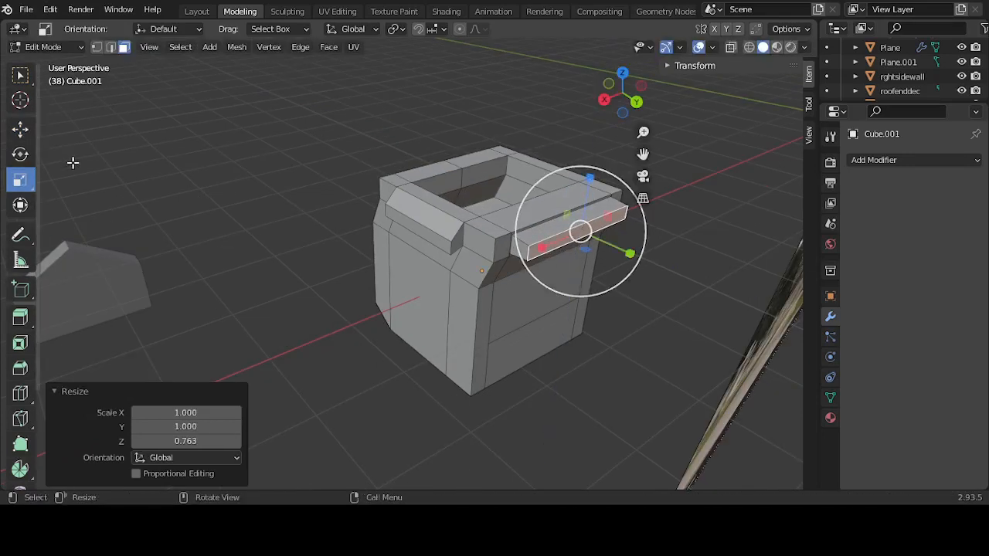
# Step: In right view, lower the +Y ledge's outer face, move it -0.090465 m along Y, and fine-tune its height
pyautogui.click(20, 128)
pyautogui.press('KP_3')
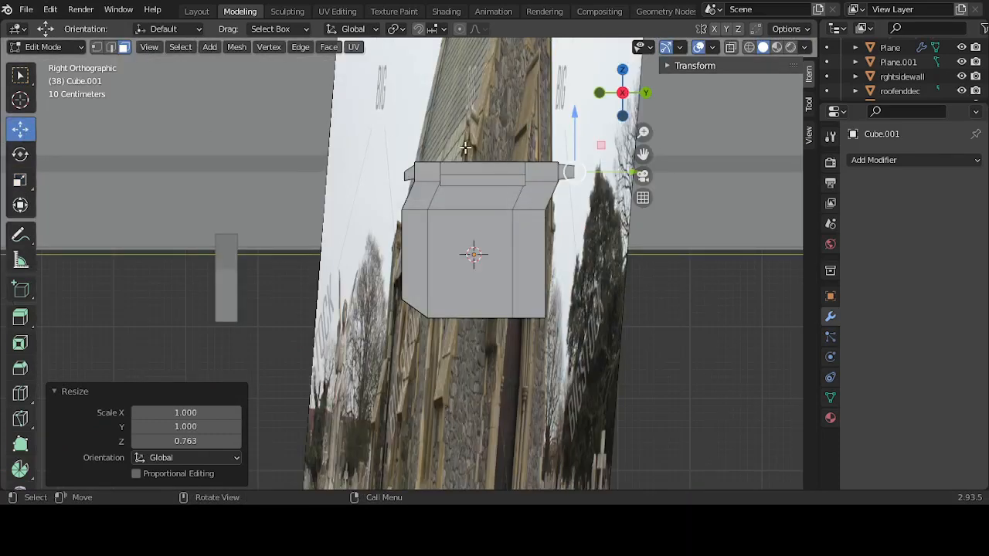
pyautogui.moveTo(576, 130); pyautogui.dragTo(577, 142)
pyautogui.moveTo(607, 177); pyautogui.dragTo(600, 175)
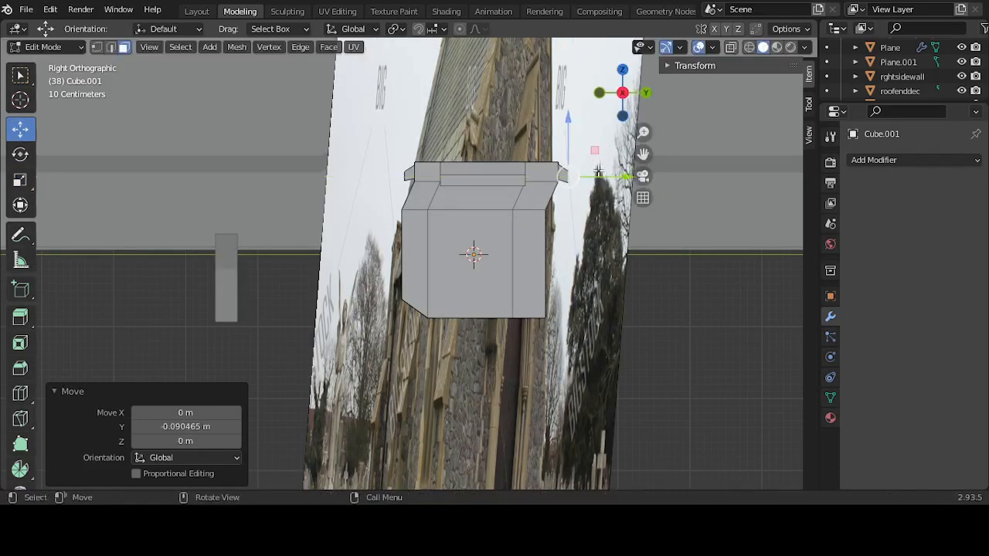
pyautogui.moveTo(568, 142); pyautogui.dragTo(567, 139)
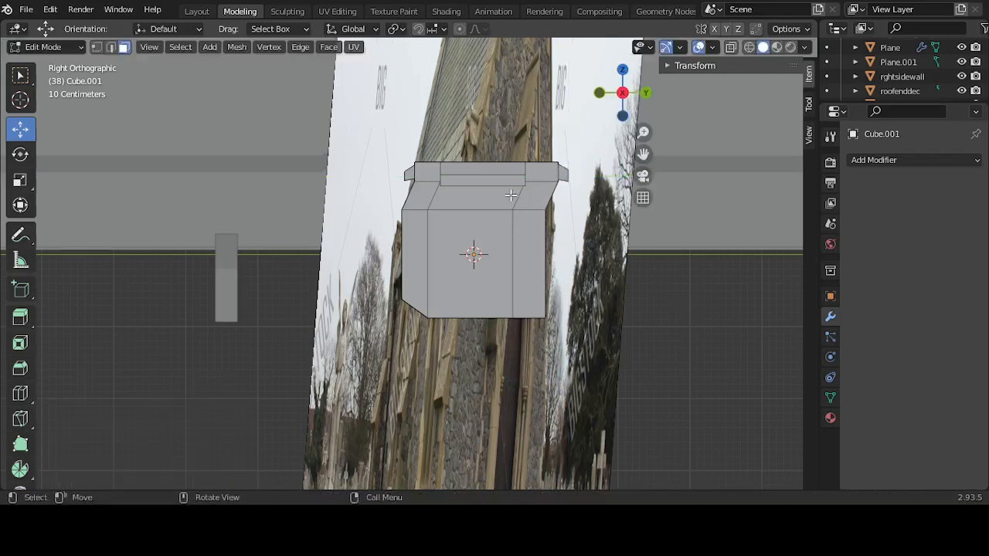
# Step: Select all the faces of the block's top rim and extrude them upward by 0.47483 m
pyautogui.moveTo(512, 194); pyautogui.dragTo(501, 211, button='middle')
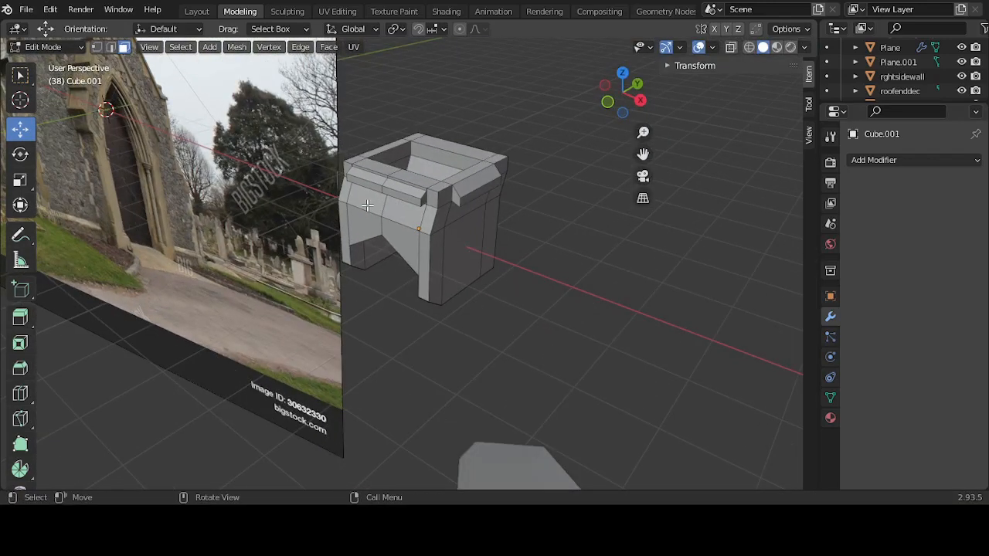
pyautogui.scroll(-5, 367, 205)
pyautogui.moveTo(310, 197); pyautogui.dragTo(242, 131, button='middle')
pyautogui.scroll(5, 448, 222)
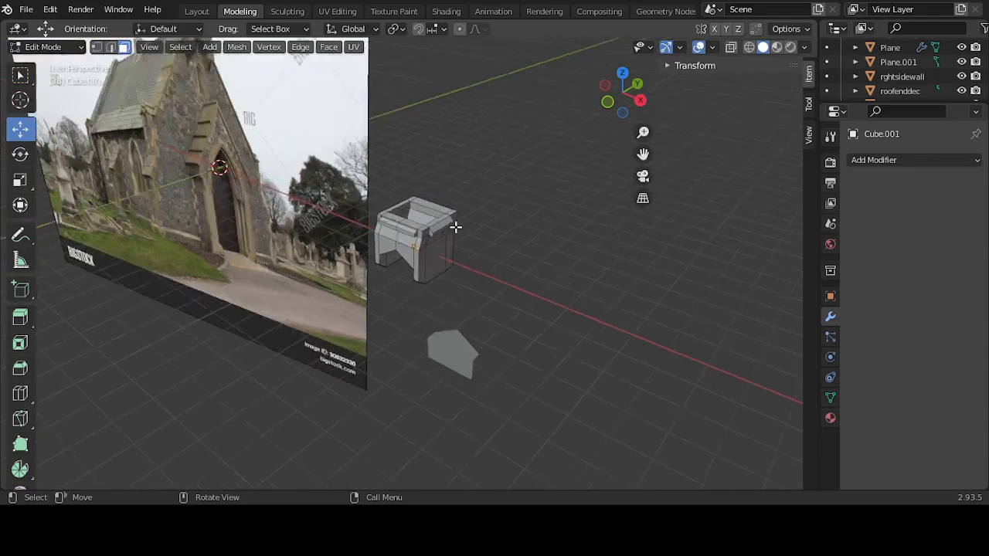
pyautogui.moveTo(498, 193); pyautogui.dragTo(447, 217, button='middle')
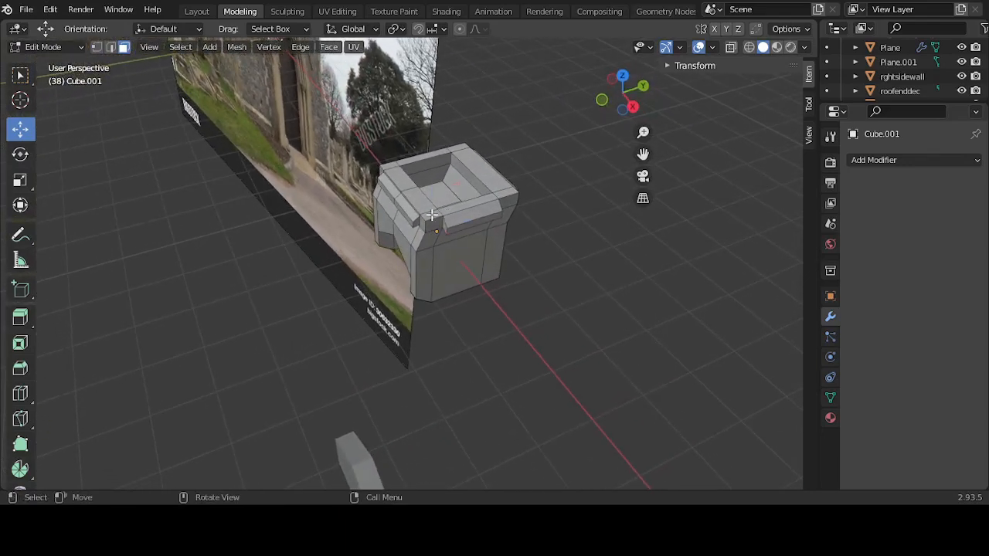
pyautogui.click(430, 215)
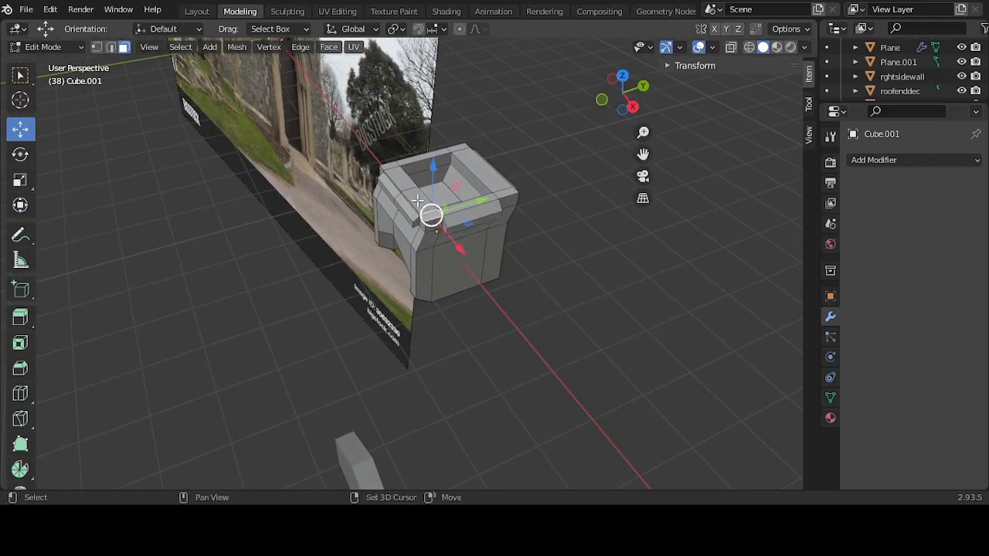
pyautogui.keyDown('shift'); pyautogui.click(417, 201); pyautogui.keyUp('shift')
pyautogui.keyDown('shift'); pyautogui.click(404, 182); pyautogui.keyUp('shift')
pyautogui.keyDown('shift'); pyautogui.click(392, 164); pyautogui.keyUp('shift')
pyautogui.keyDown('shift'); pyautogui.click(424, 158); pyautogui.keyUp('shift')
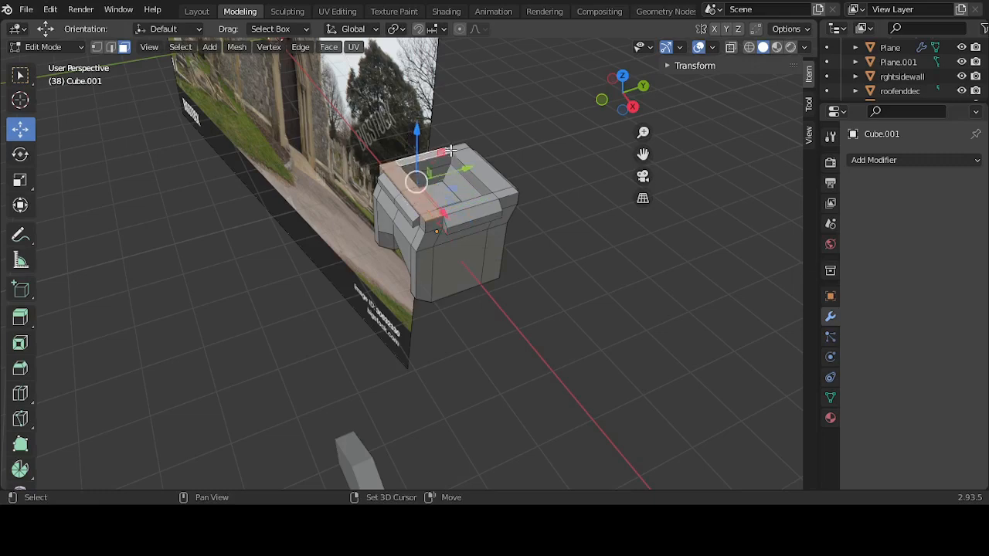
pyautogui.keyDown('shift'); pyautogui.click(458, 156); pyautogui.keyUp('shift')
pyautogui.keyDown('shift'); pyautogui.click(491, 168); pyautogui.keyUp('shift')
pyautogui.keyDown('shift'); pyautogui.click(506, 187); pyautogui.keyUp('shift')
pyautogui.keyDown('shift'); pyautogui.click(464, 205); pyautogui.keyUp('shift')
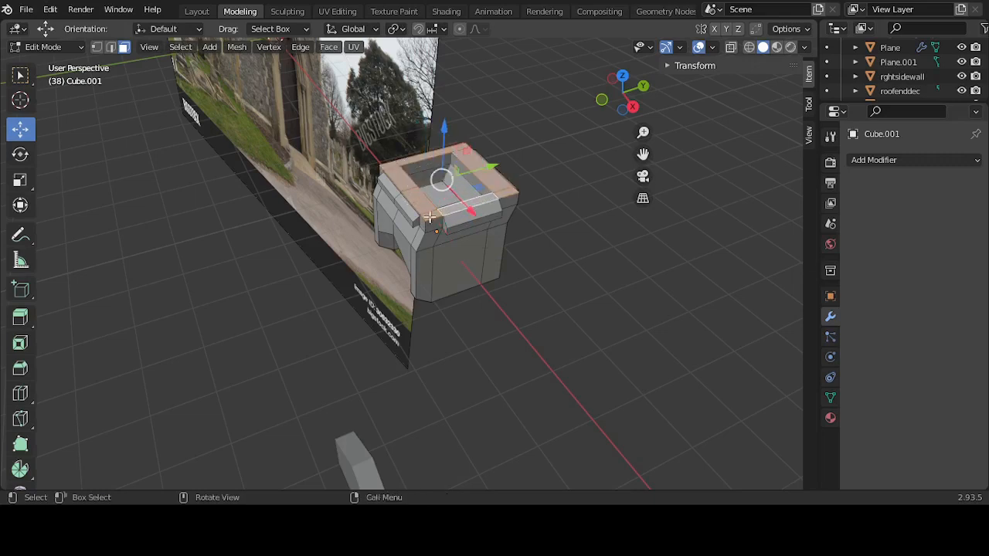
pyautogui.press('e')
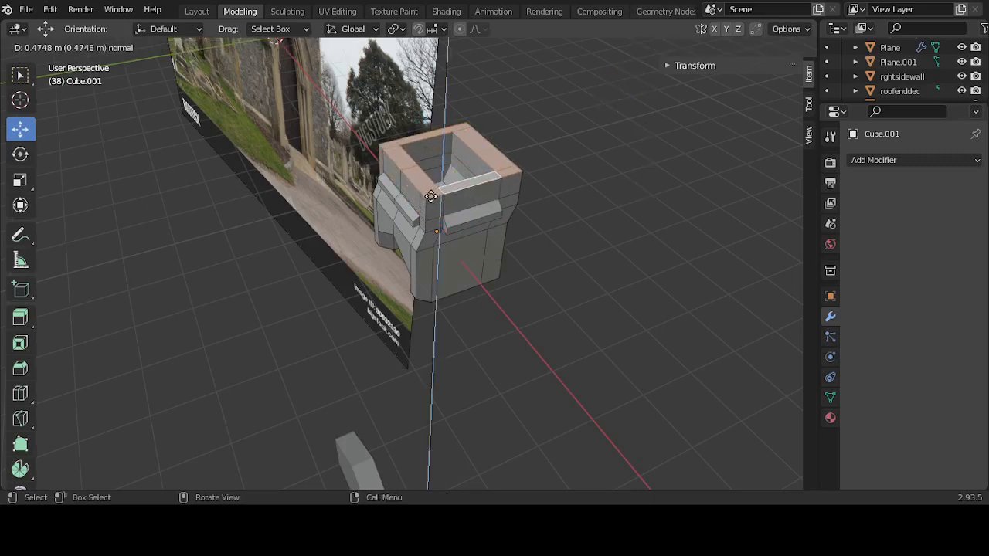
pyautogui.click(433, 198)
# Step: In front view, move the extruded top rim -0.24606 m along Z, using the reference photo to judge the tier's height
pyautogui.press('KP_1')
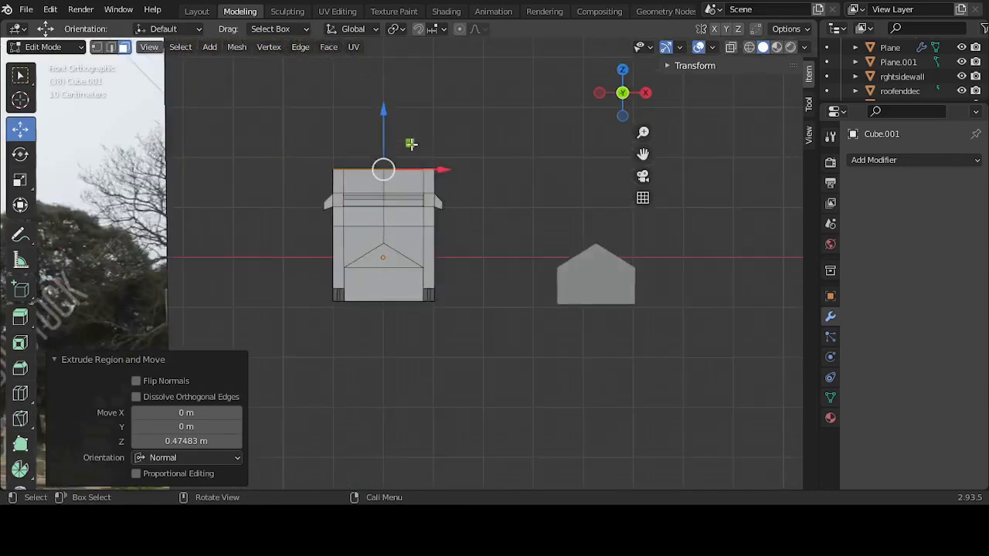
pyautogui.moveTo(389, 135); pyautogui.dragTo(393, 150)
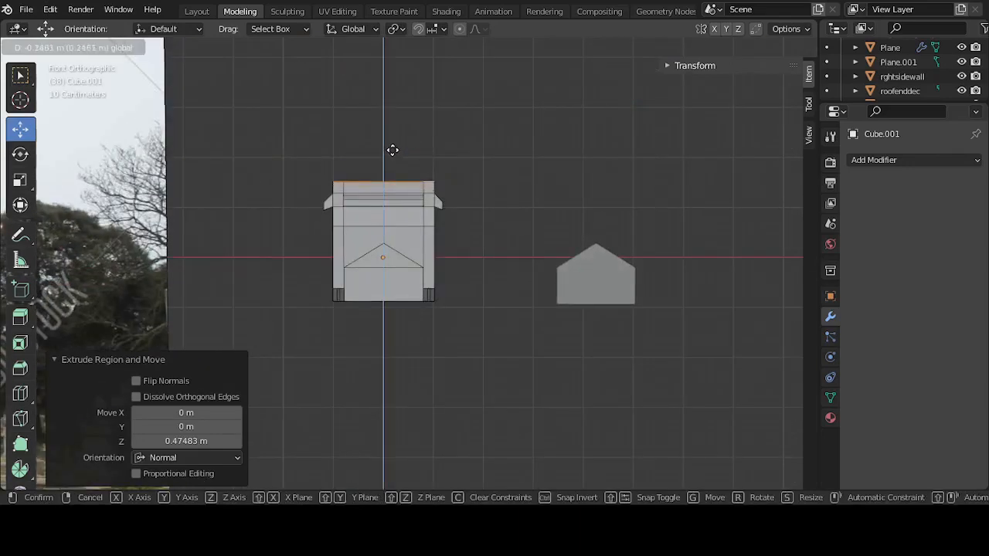
pyautogui.click(393, 150)
pyautogui.scroll(-6, 392, 150)
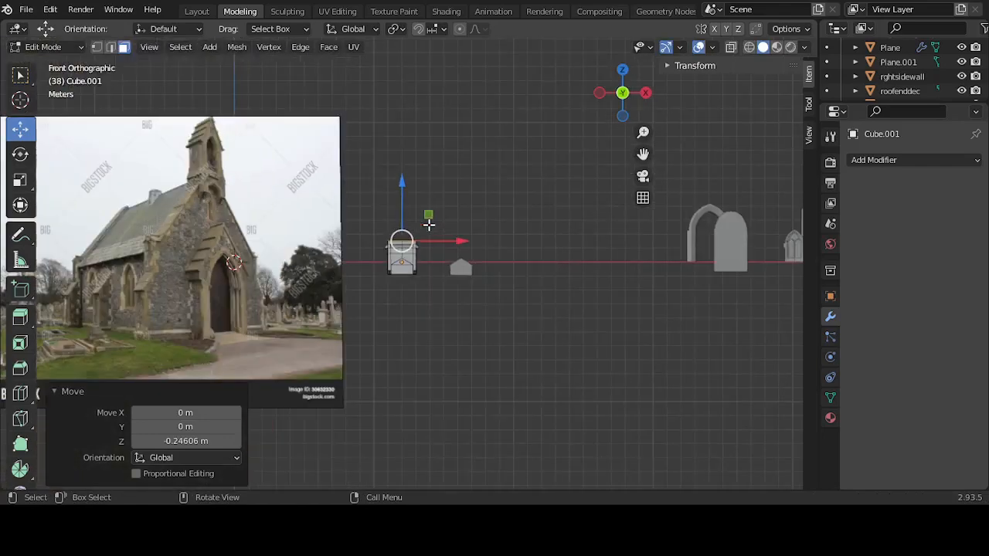
pyautogui.scroll(1, 430, 224)
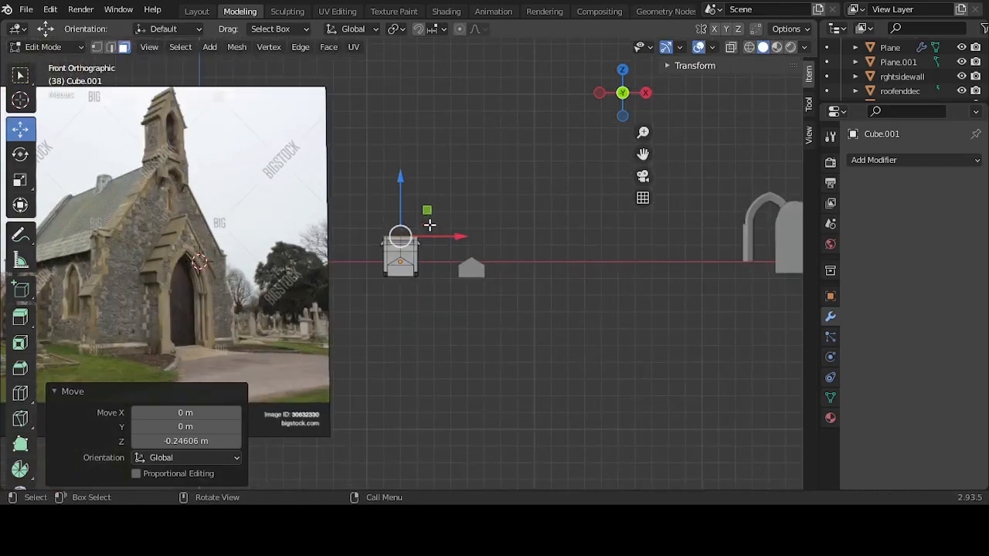
pyautogui.scroll(6, 429, 225)
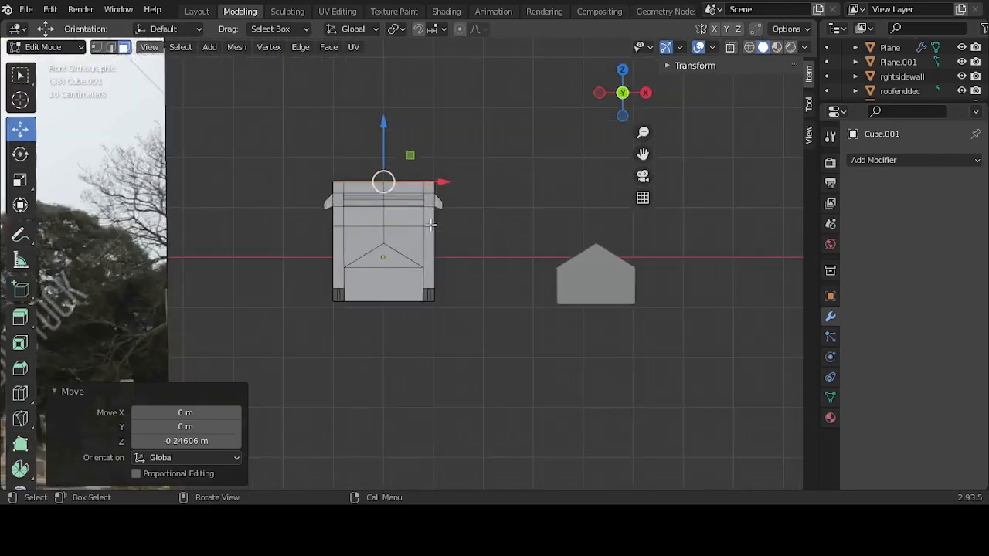
# Step: Extrude the new tier's middle face on the +X side outward by 0.087254 m
pyautogui.moveTo(492, 206); pyautogui.dragTo(448, 233, button='middle')
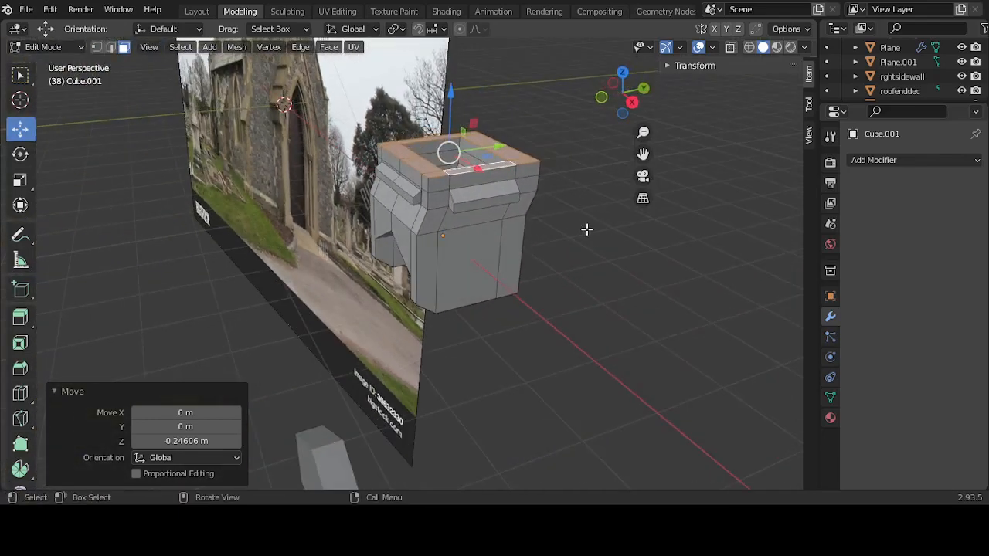
pyautogui.click(490, 189)
pyautogui.click(474, 176)
pyautogui.moveTo(485, 181); pyautogui.dragTo(544, 190, button='middle')
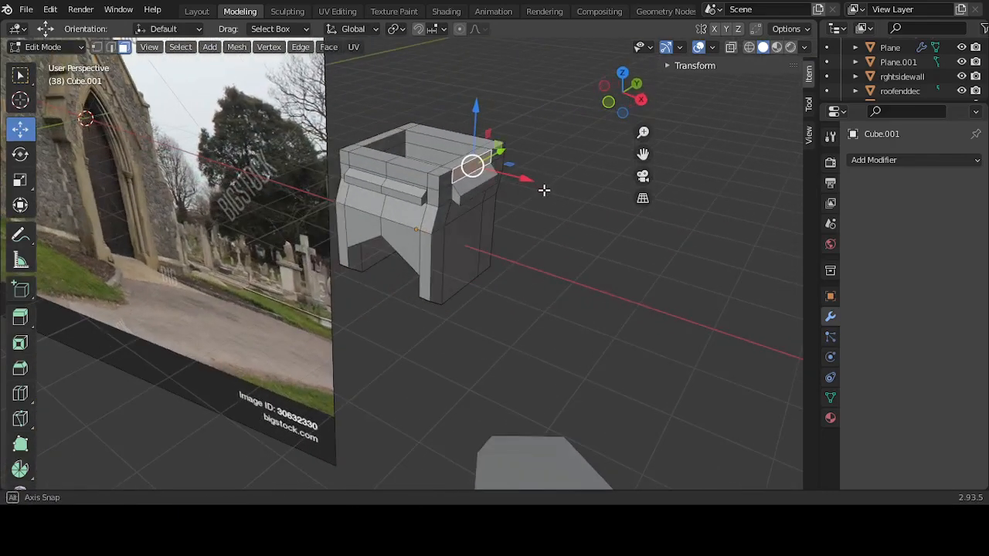
pyautogui.scroll(2, 467, 195)
pyautogui.moveTo(443, 201); pyautogui.dragTo(482, 214, button='middle')
pyautogui.scroll(2, 477, 214)
pyautogui.press('KP_1')
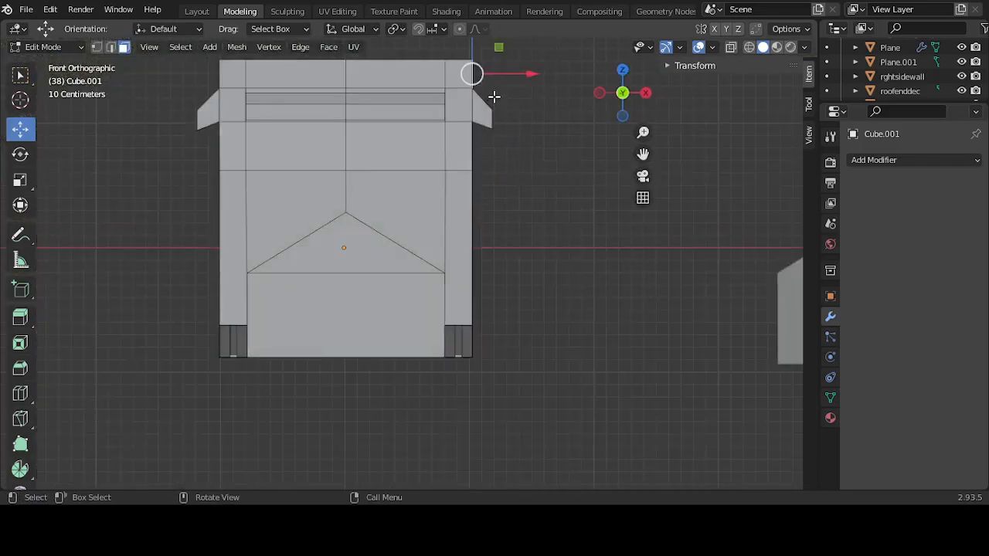
pyautogui.press('e')
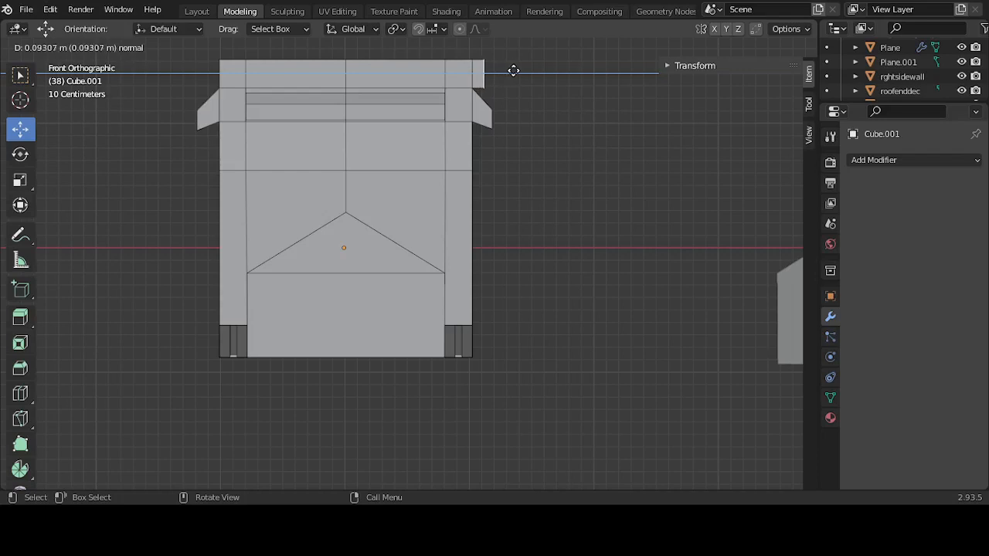
pyautogui.click(512, 70)
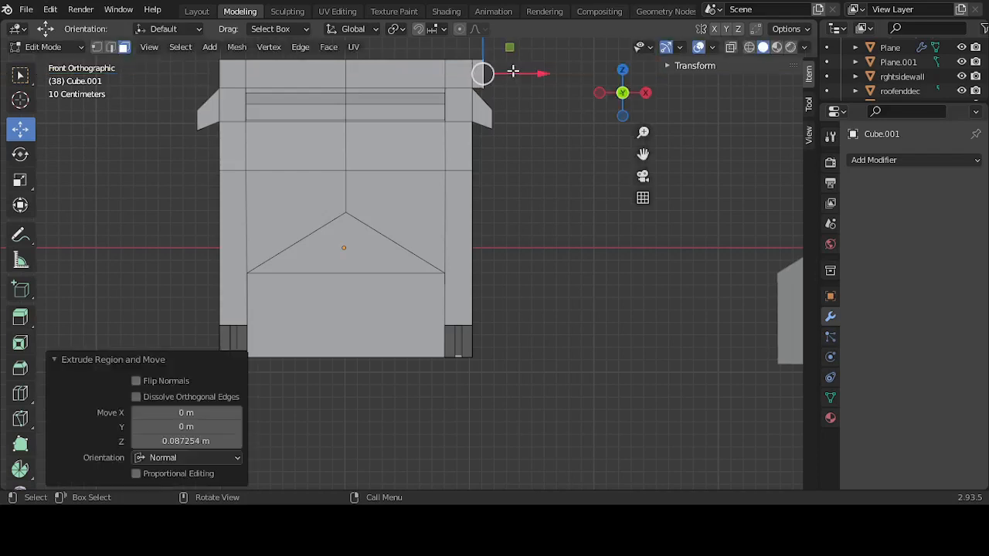
# Step: Move the +X upper ledge's outer face -0.098888 m along Z and scale it to 0.613 along Z
pyautogui.moveTo(482, 55); pyautogui.dragTo(481, 68)
pyautogui.moveTo(559, 112); pyautogui.dragTo(494, 166, button='middle')
pyautogui.click(21, 179)
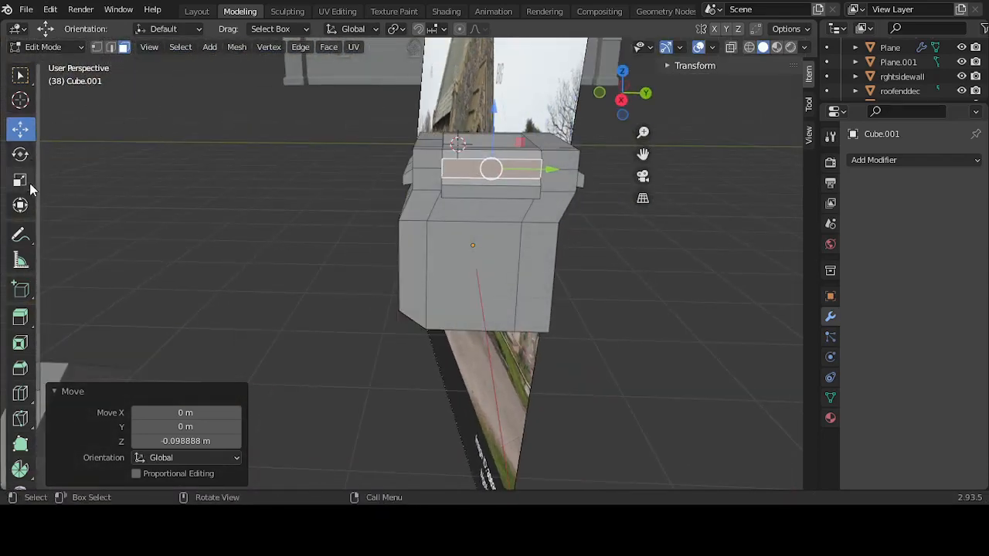
pyautogui.moveTo(493, 110); pyautogui.dragTo(499, 136)
pyautogui.moveTo(498, 137); pyautogui.dragTo(602, 173, button='middle')
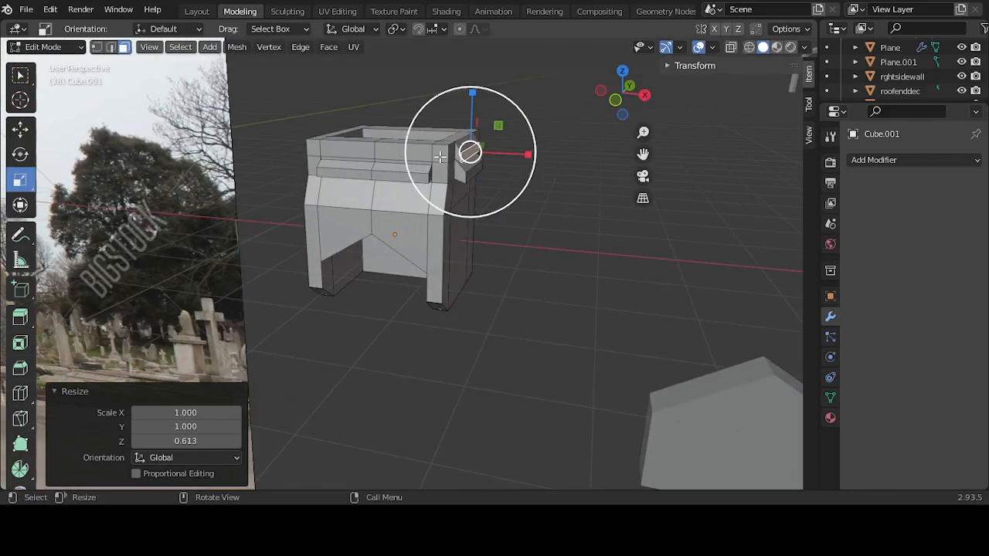
# Step: Lower the +X upper ledge's outer face slightly in front view, move it 0.024605 m along X, and fine-tune its height
pyautogui.press('KP_1')
pyautogui.scroll(3, 437, 156)
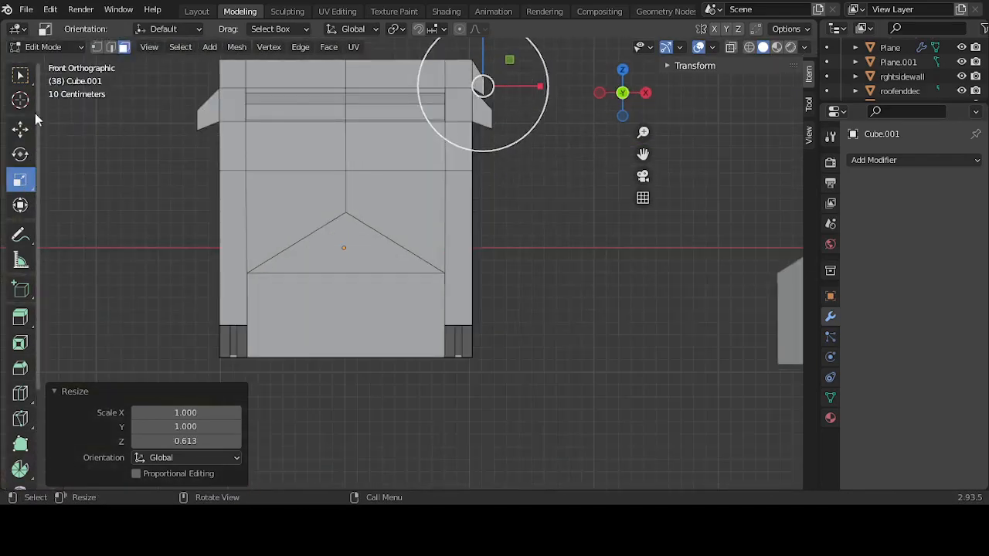
pyautogui.click(20, 128)
pyautogui.moveTo(484, 57); pyautogui.dragTo(484, 65)
pyautogui.moveTo(565, 143); pyautogui.dragTo(525, 177, button='middle')
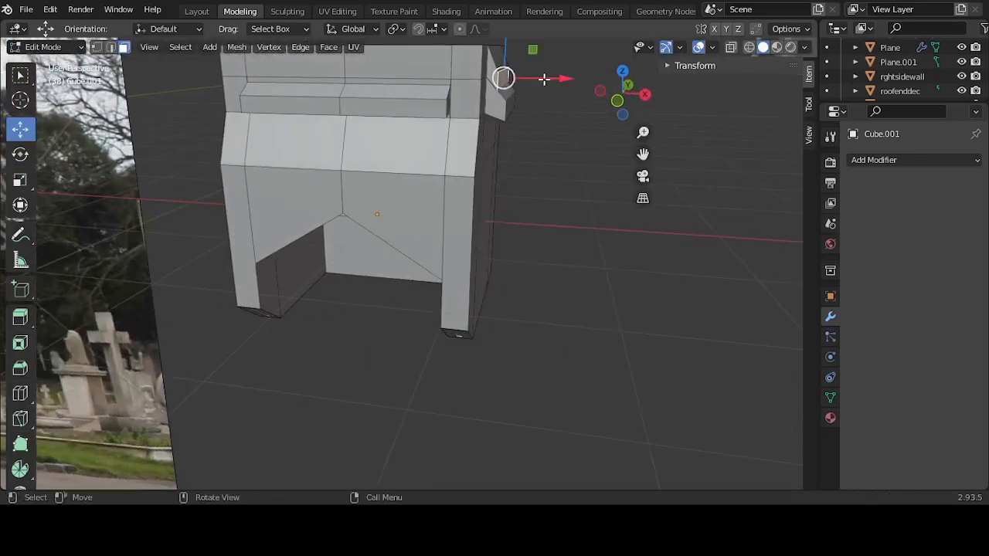
pyautogui.moveTo(544, 78); pyautogui.dragTo(549, 79)
pyautogui.press('KP_1')
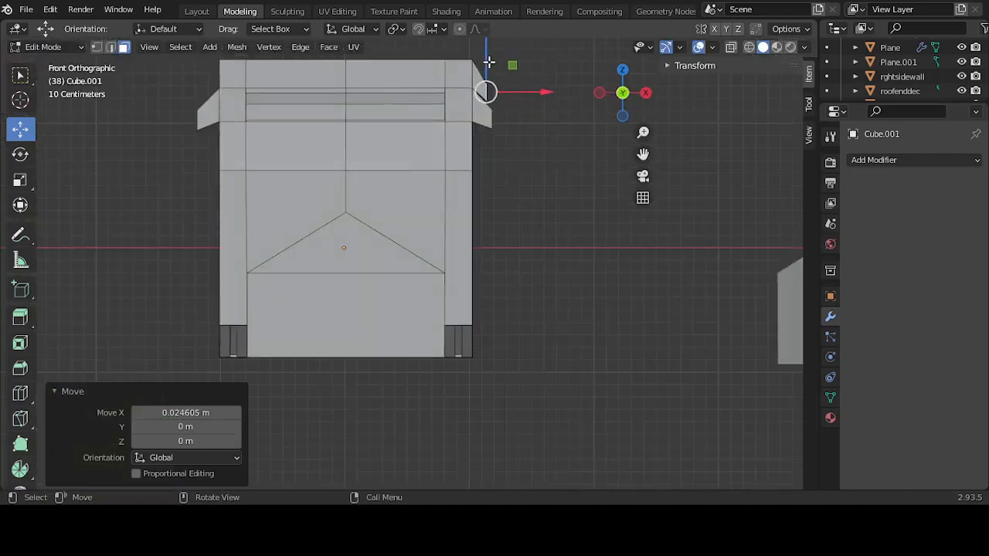
pyautogui.moveTo(488, 62); pyautogui.dragTo(489, 67)
pyautogui.click(517, 132)
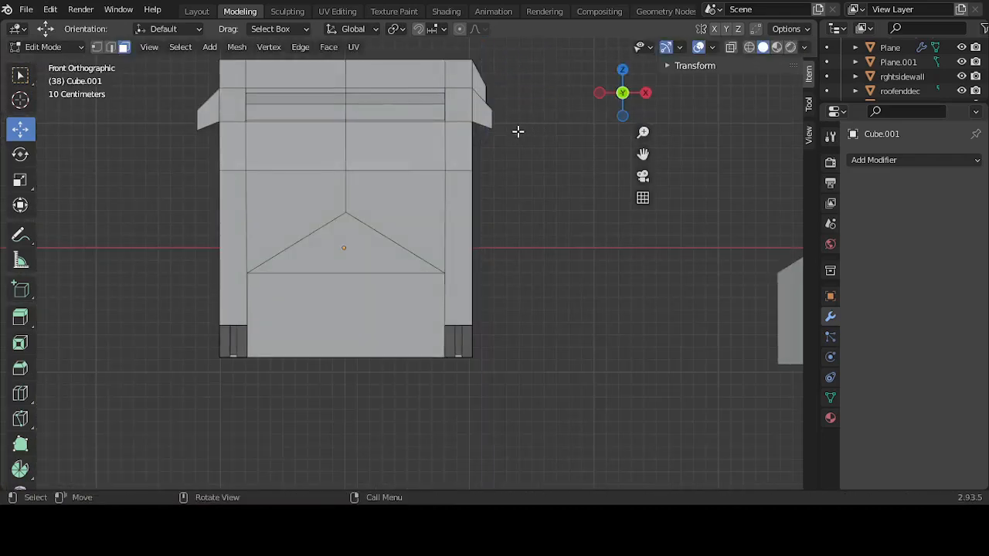
# Step: Select the new tier's middle face on the -X side, directly above the lower ledge
pyautogui.moveTo(339, 129); pyautogui.dragTo(439, 176, button='middle')
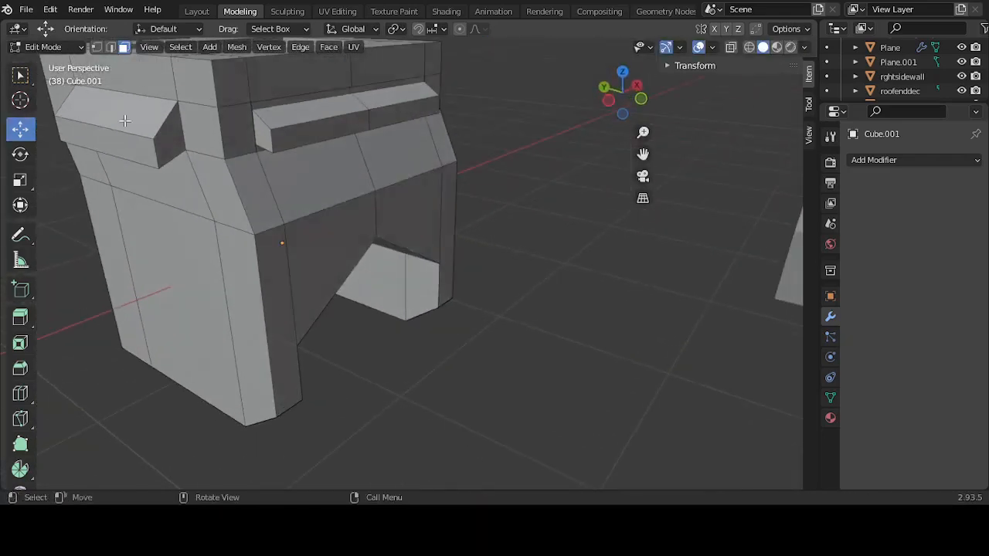
pyautogui.click(133, 85)
pyautogui.scroll(-3, 175, 116)
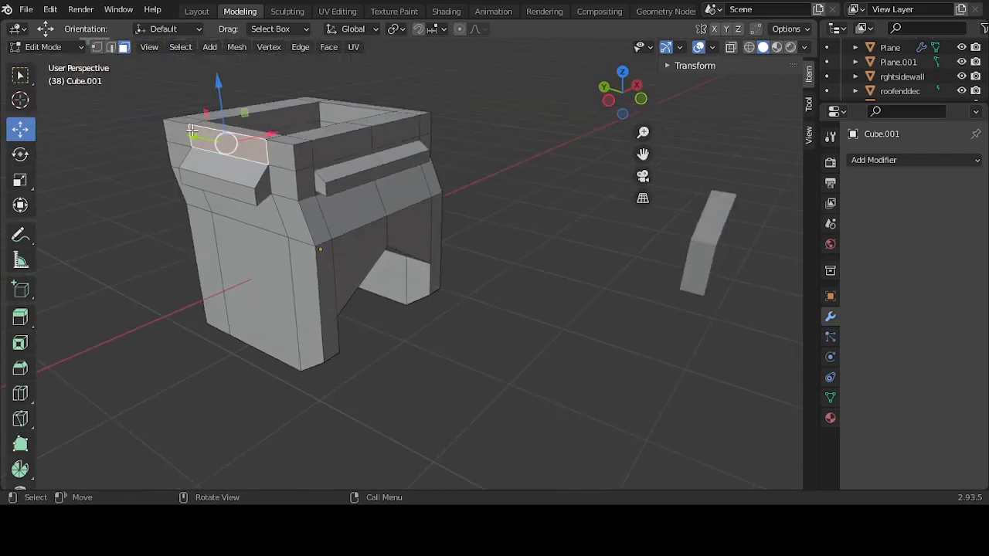
pyautogui.press('s')
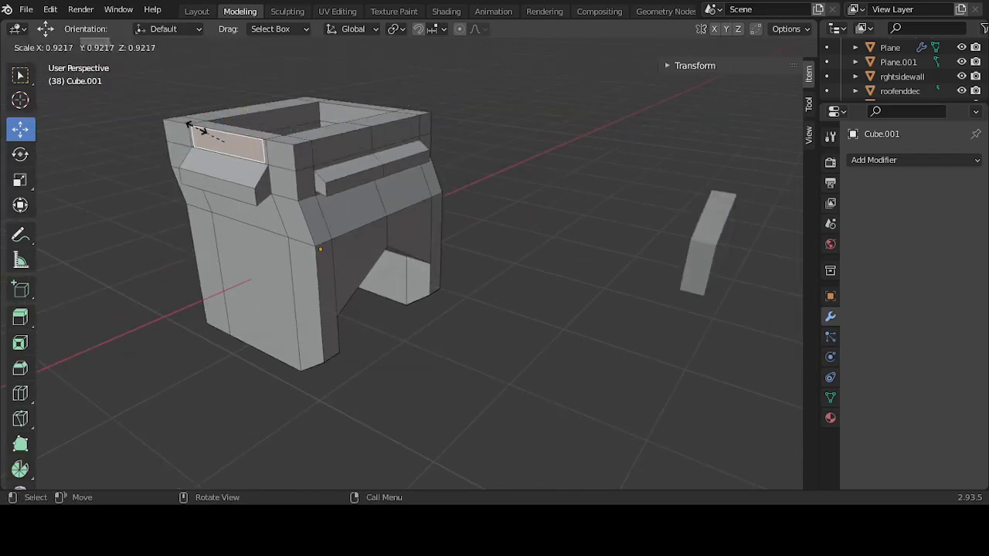
pyautogui.click(198, 129)
pyautogui.moveTo(333, 129); pyautogui.dragTo(353, 152, button='middle')
pyautogui.hotkey('ctrl', 'z')
# Step: Extrude the -X side's upper face outward by 0.13494 m and lower its outer face in front view to slope the ledge
pyautogui.press('e')
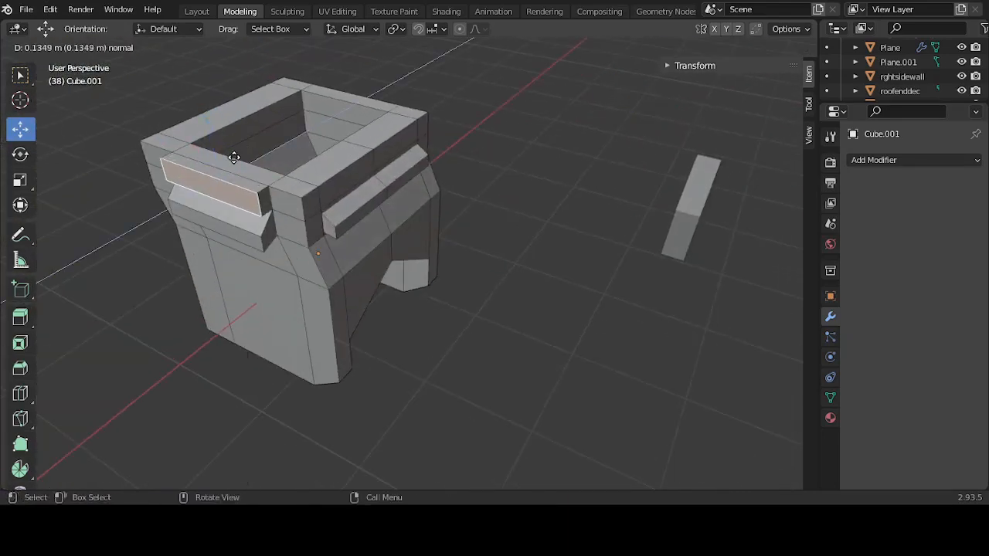
pyautogui.click(234, 158)
pyautogui.press('KP_1')
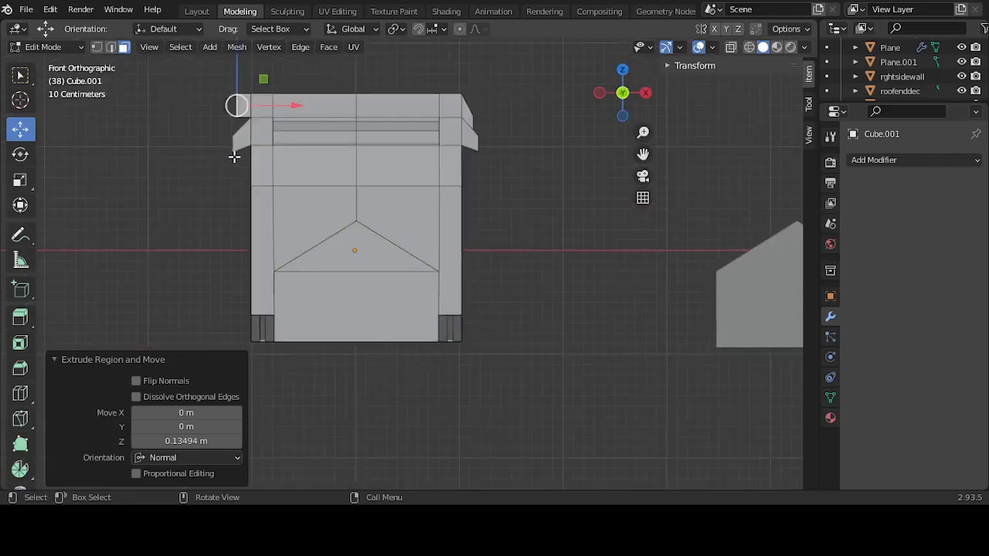
pyautogui.press('KP_Decimal')
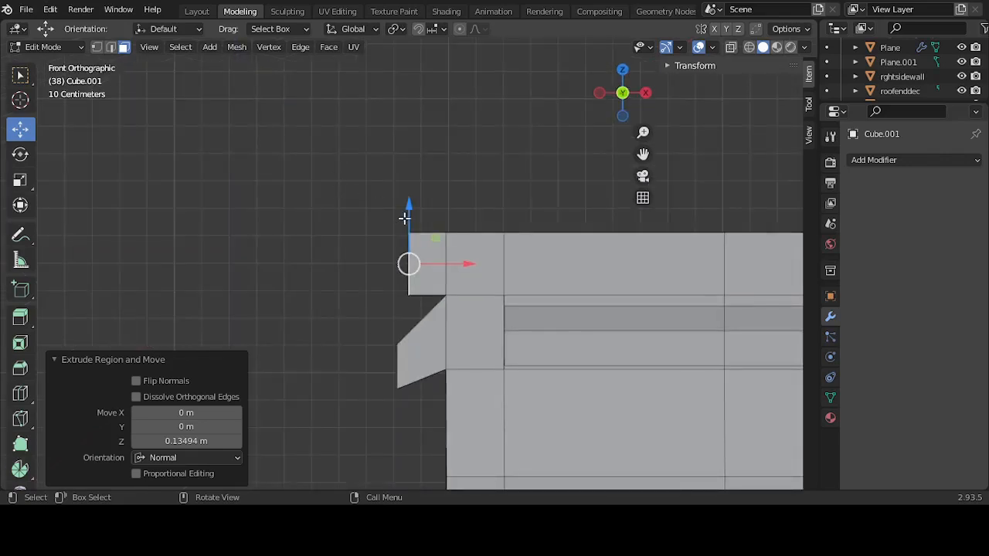
pyautogui.moveTo(404, 219); pyautogui.dragTo(412, 263)
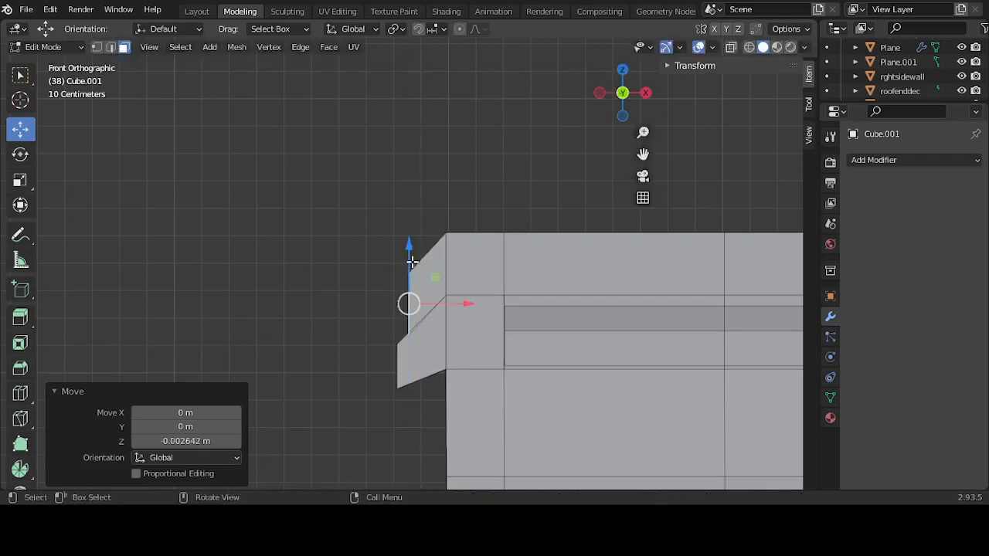
# Step: Scale the -X upper ledge's outer face to 0.637 along Z and lower it slightly in front view
pyautogui.moveTo(366, 245); pyautogui.dragTo(438, 266, button='middle')
pyautogui.click(21, 180)
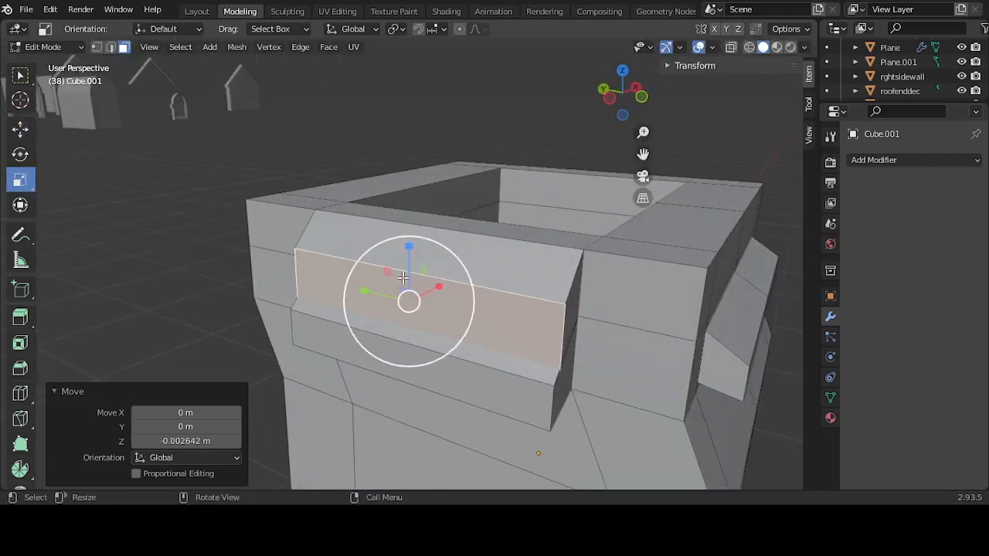
pyautogui.moveTo(408, 249); pyautogui.dragTo(405, 270)
pyautogui.moveTo(417, 274); pyautogui.dragTo(345, 260, button='middle')
pyautogui.press('KP_1')
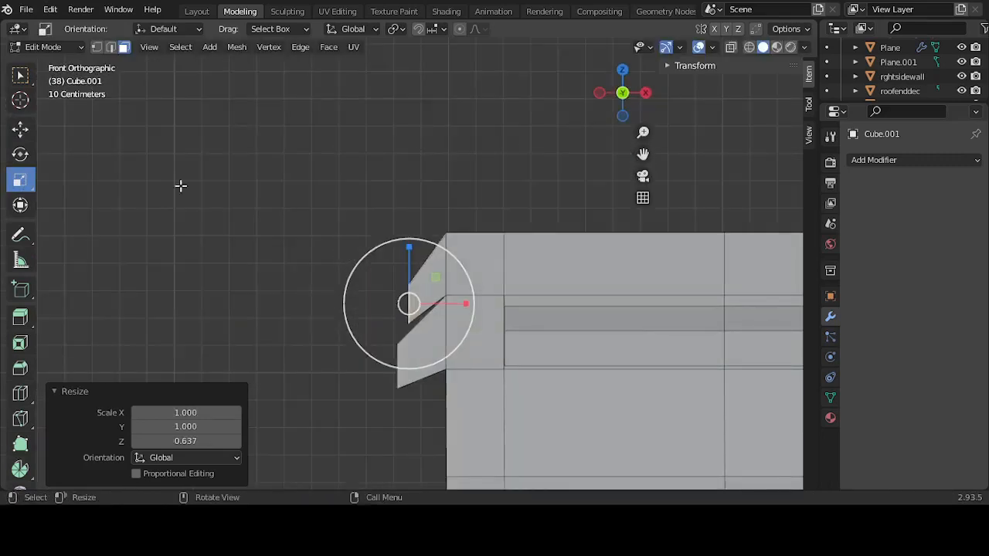
pyautogui.click(21, 128)
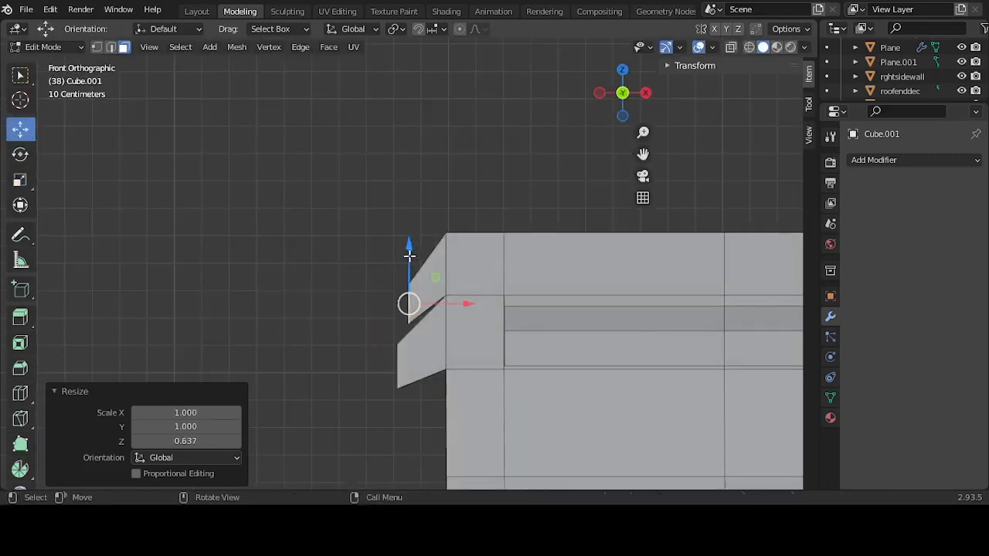
pyautogui.moveTo(409, 255); pyautogui.dragTo(409, 265)
pyautogui.click(323, 265)
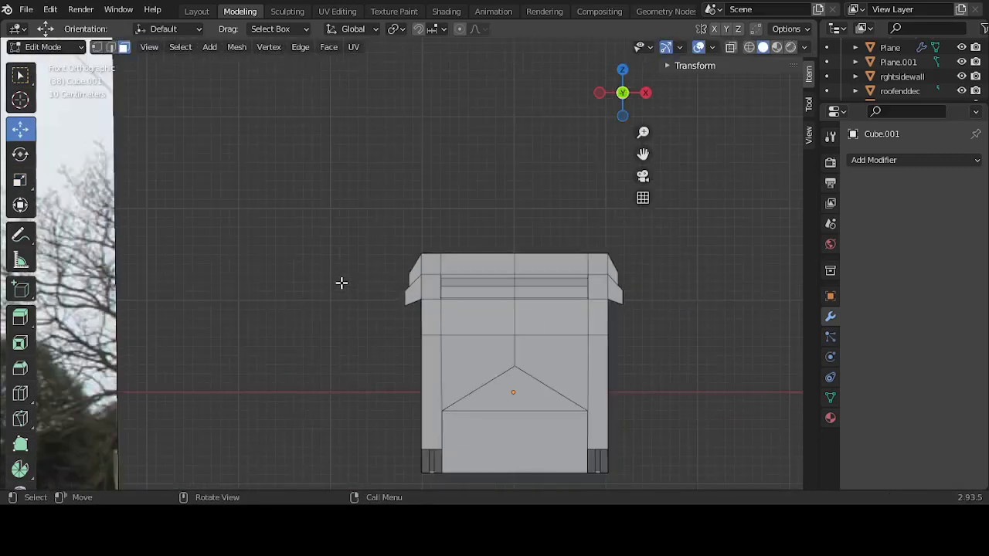
pyautogui.scroll(-9, 342, 283)
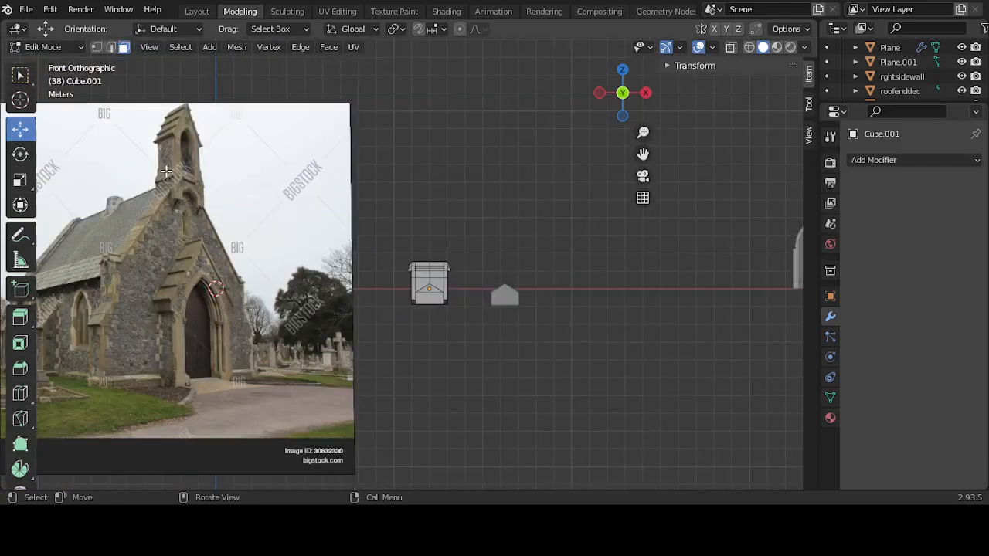
# Step: Select the two middle faces of the front side's upper tier and extrude them in place, scaled inward to 0.888
pyautogui.scroll(9, 460, 262)
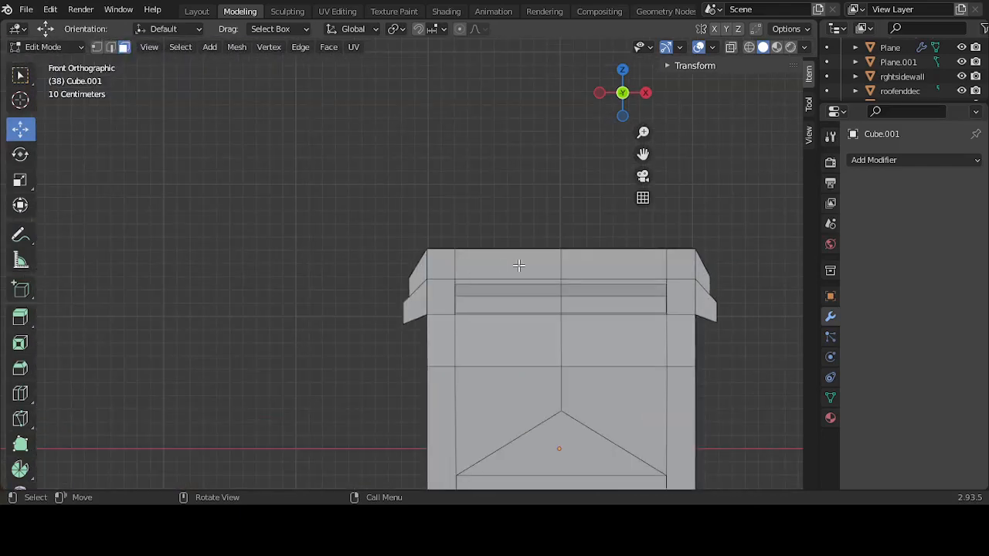
pyautogui.click(520, 265)
pyautogui.keyDown('shift'); pyautogui.click(598, 266); pyautogui.keyUp('shift')
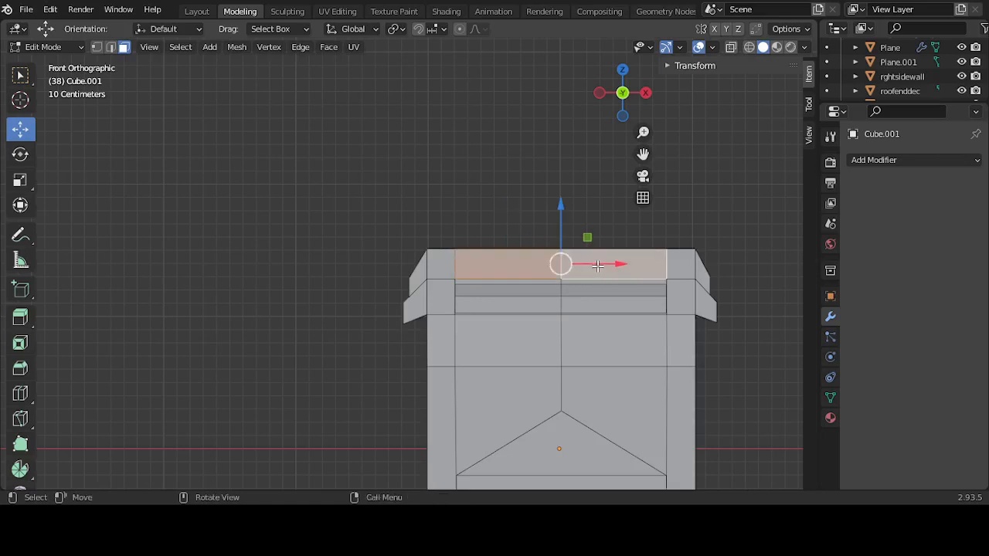
pyautogui.press('s')
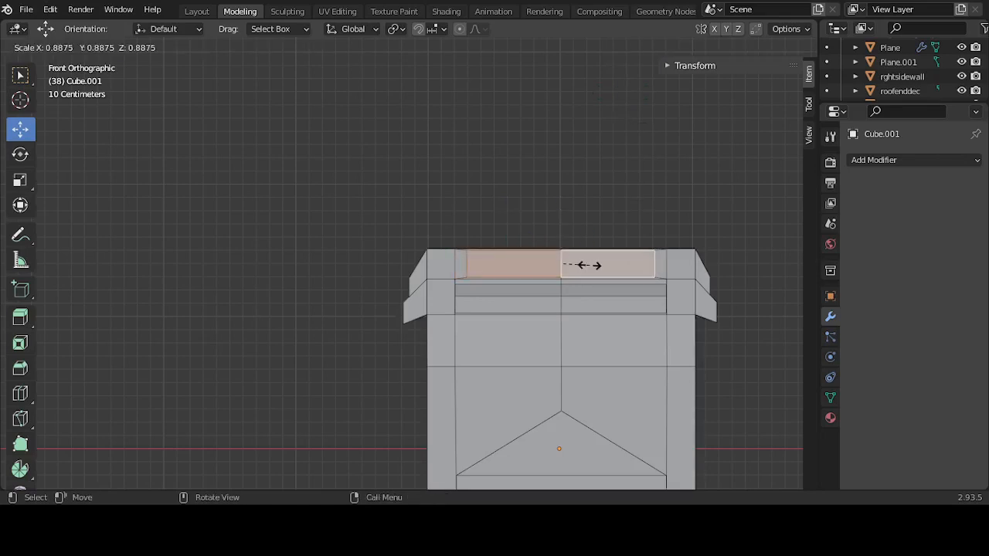
pyautogui.click(588, 265)
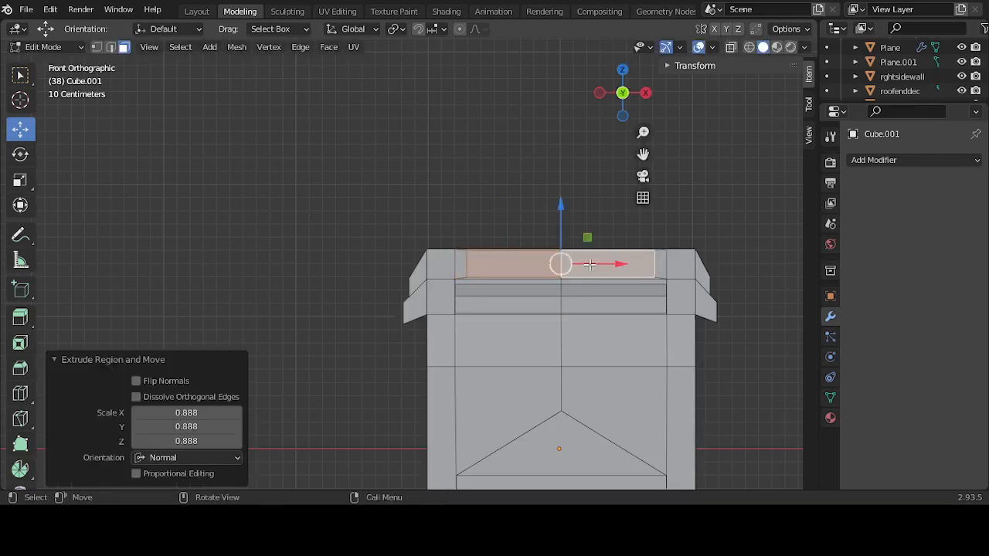
# Step: Scale the front inset faces to 0.878 along Z and widen them along X, with a final factor of 1.018
pyautogui.click(20, 180)
pyautogui.moveTo(572, 211); pyautogui.dragTo(563, 229)
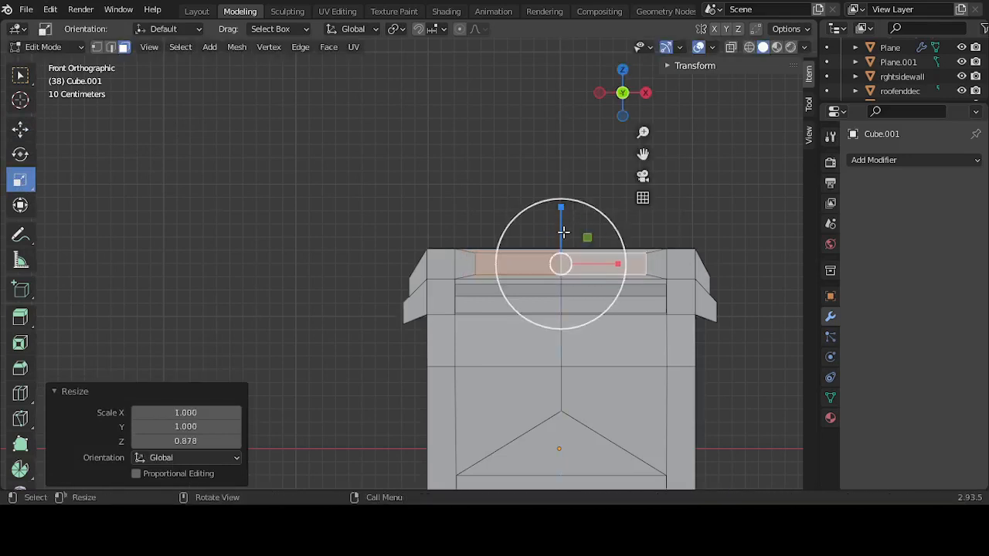
pyautogui.moveTo(619, 265); pyautogui.dragTo(617, 265)
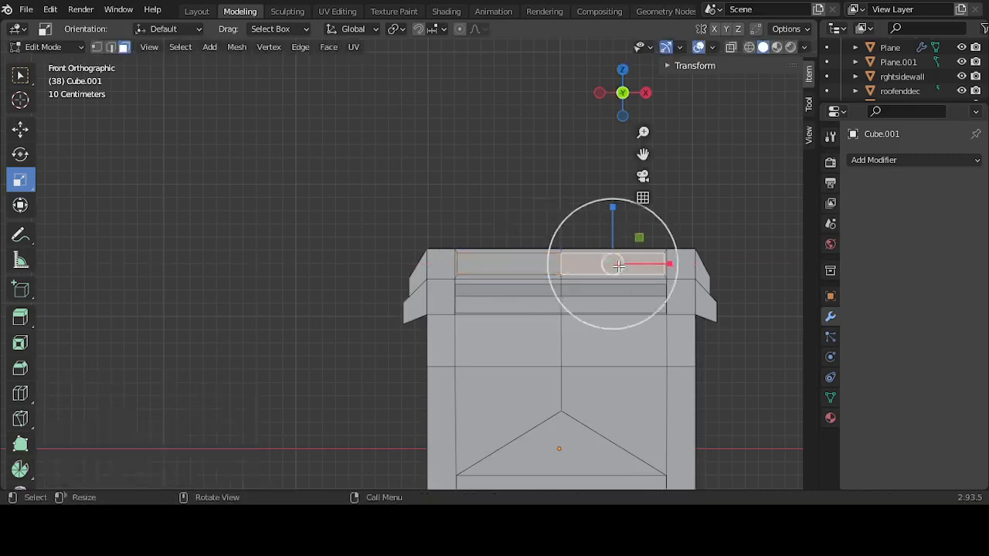
pyautogui.keyDown('shift'); pyautogui.click(513, 258); pyautogui.keyUp('shift')
pyautogui.moveTo(616, 265); pyautogui.dragTo(601, 262)
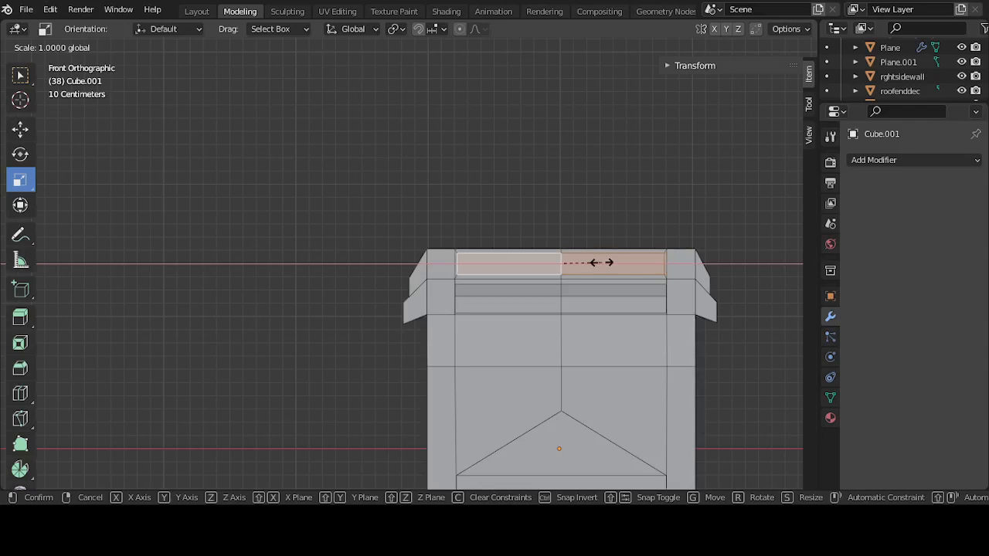
pyautogui.moveTo(601, 263); pyautogui.dragTo(602, 263)
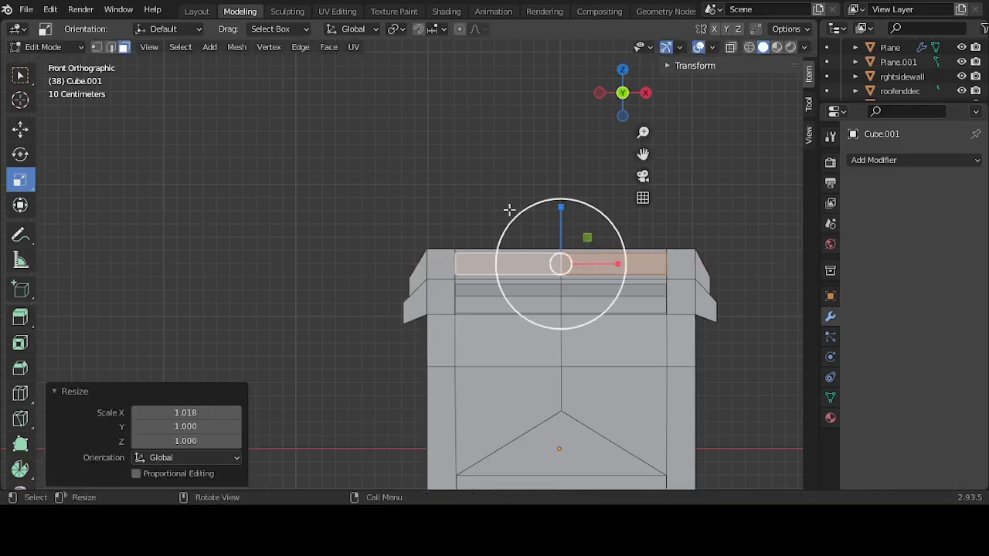
# Step: Extrude the two front inset faces outward by 0.093117 m to start the front upper ledge
pyautogui.moveTo(513, 211); pyautogui.dragTo(501, 216, button='middle')
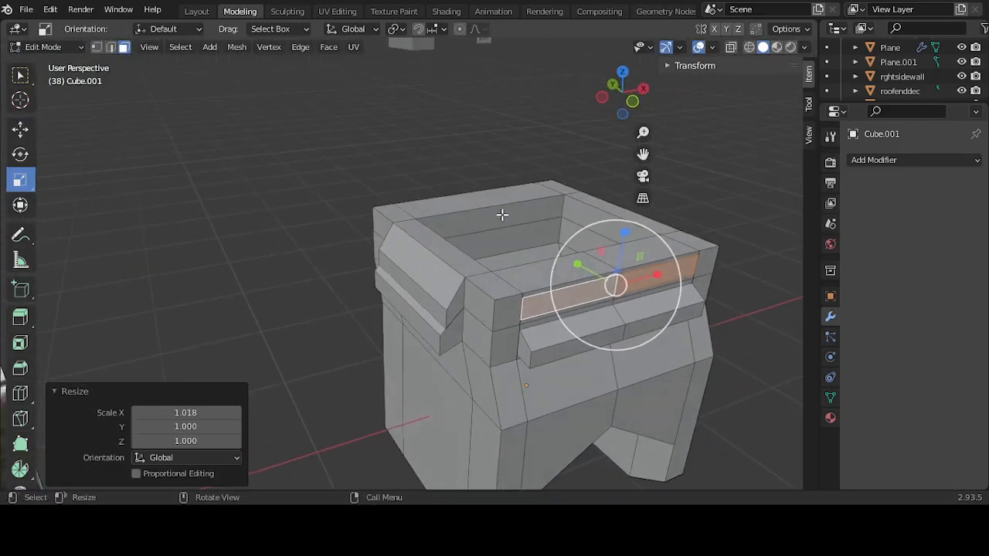
pyautogui.press('KP_7')
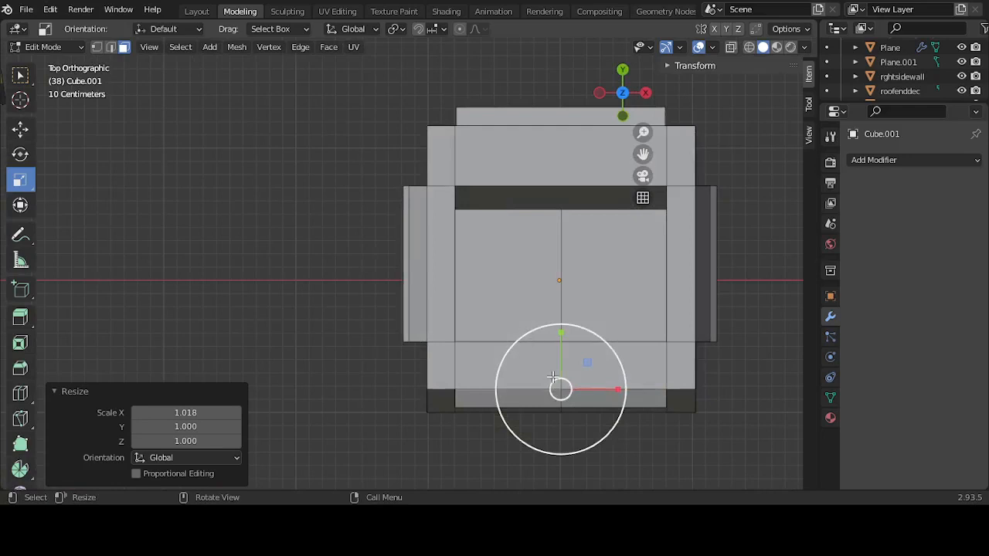
pyautogui.press('e')
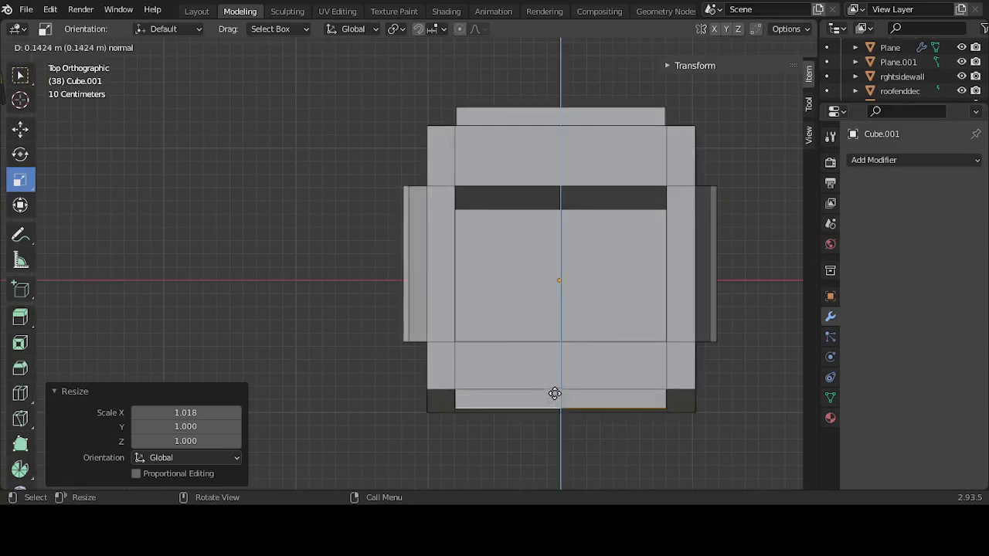
pyautogui.click(556, 396)
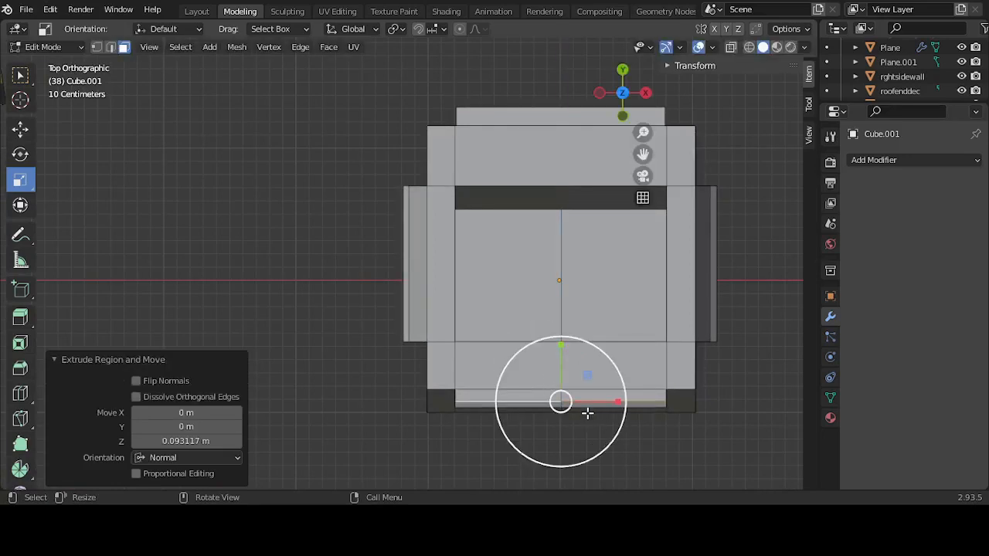
pyautogui.press('KP_3')
pyautogui.scroll(4, 420, 354)
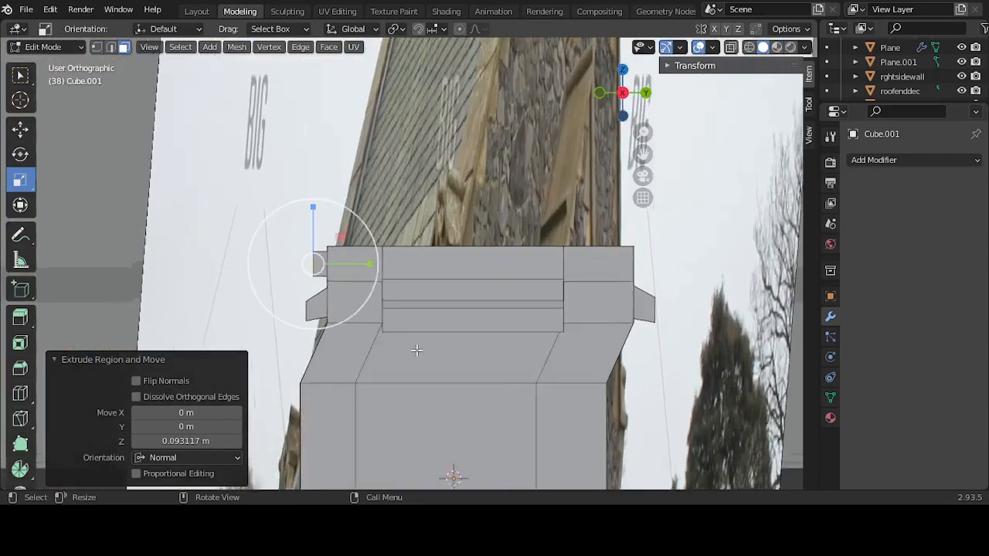
# Step: Lower the upper ledge's newly extruded outer face about 0.132 m and its inner bottom vertices about 0.033 m to meet the lower ledge
pyautogui.click(23, 134)
pyautogui.moveTo(407, 218); pyautogui.dragTo(407, 268)
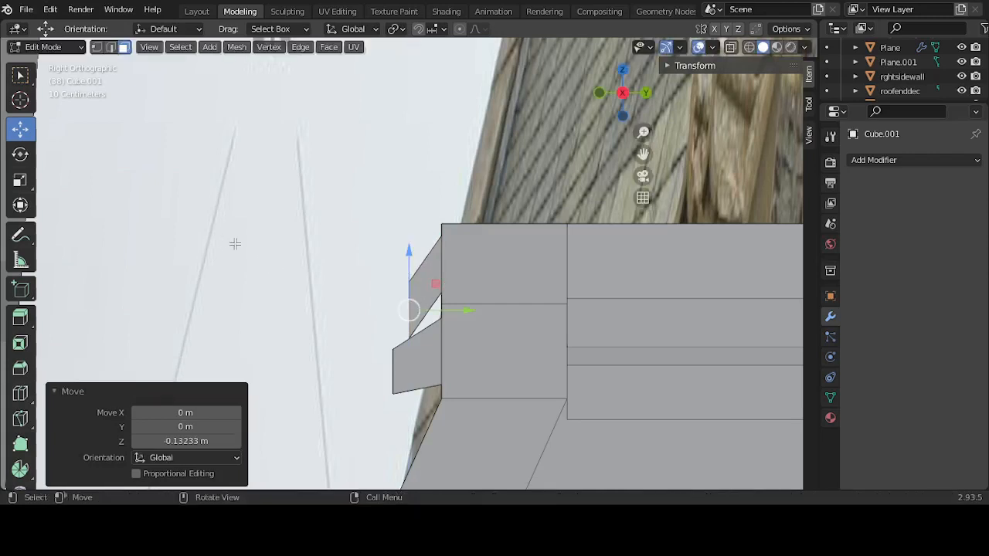
pyautogui.click(96, 47)
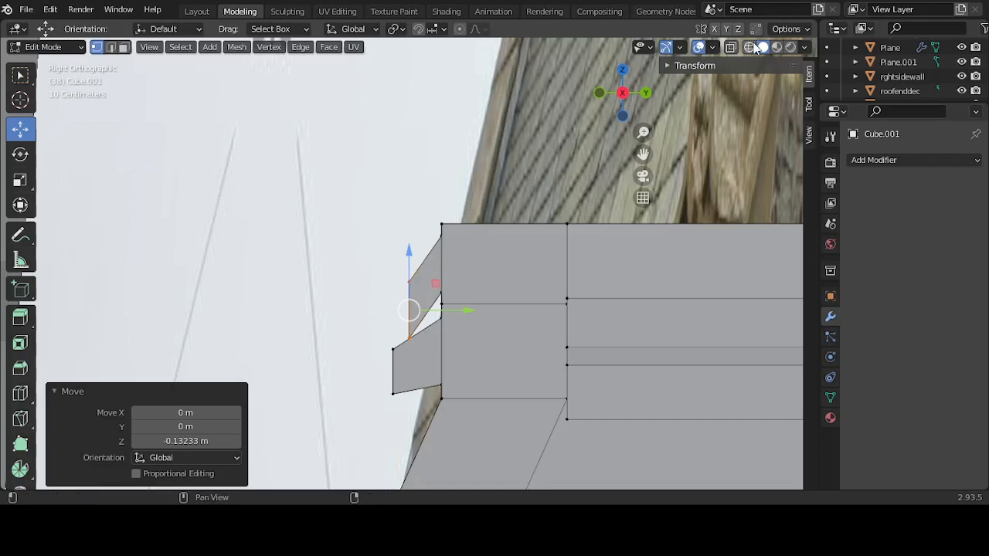
pyautogui.hotkey('alt', 'z')
pyautogui.moveTo(479, 271); pyautogui.dragTo(442, 301)
pyautogui.moveTo(442, 263); pyautogui.dragTo(431, 318)
pyautogui.moveTo(442, 280); pyautogui.dragTo(443, 293)
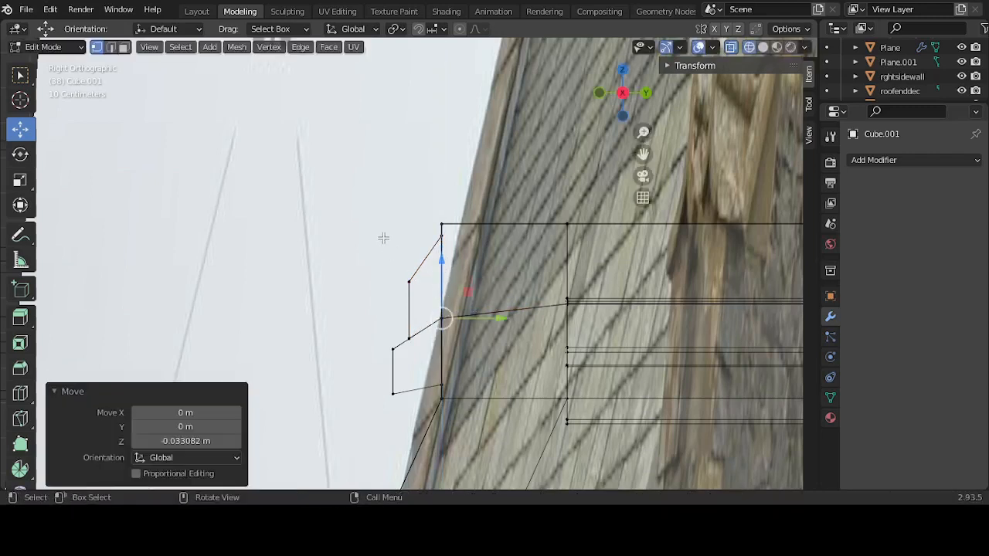
# Step: Lower the upper ledge's inner top vertices and the outer edges of both ledges on the same side to deepen their slopes
pyautogui.click(413, 257)
pyautogui.moveTo(415, 234); pyautogui.dragTo(458, 249)
pyautogui.moveTo(441, 217); pyautogui.dragTo(439, 237)
pyautogui.moveTo(398, 257)
pyautogui.mouseDown()
pyautogui.moveTo(421, 293)
pyautogui.moveTo(409, 262)
pyautogui.mouseUp()
pyautogui.moveTo(368, 312); pyautogui.dragTo(397, 405)
pyautogui.moveTo(389, 334); pyautogui.dragTo(393, 345)
pyautogui.moveTo(384, 280); pyautogui.dragTo(415, 338)
pyautogui.moveTo(409, 290); pyautogui.dragTo(409, 300)
pyautogui.click(340, 282)
pyautogui.scroll(-4, 341, 286)
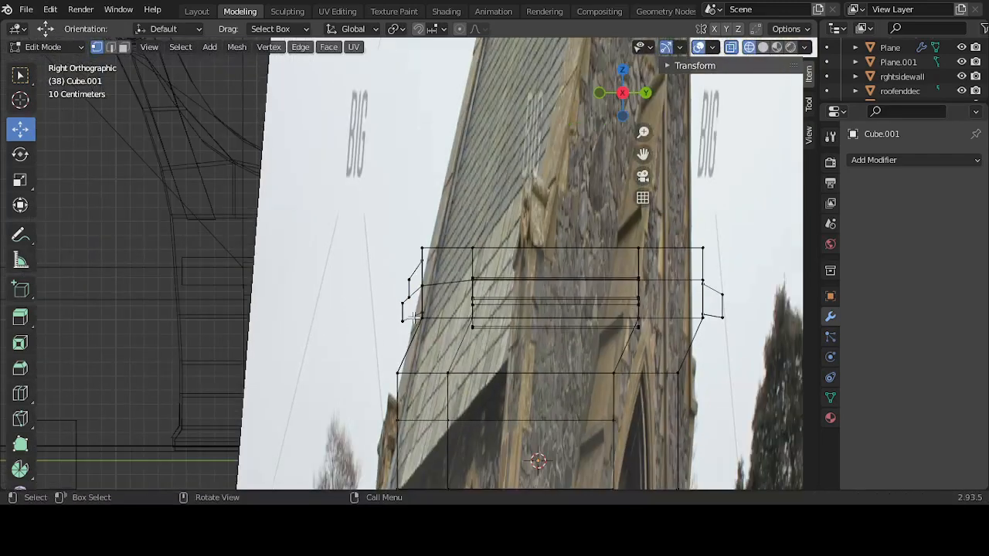
pyautogui.moveTo(748, 279); pyautogui.dragTo(724, 290)
pyautogui.click(360, 286)
# Step: Examine the stepped ledges around the block's top from several sides in solid shading
pyautogui.moveTo(357, 290); pyautogui.dragTo(491, 321, button='middle')
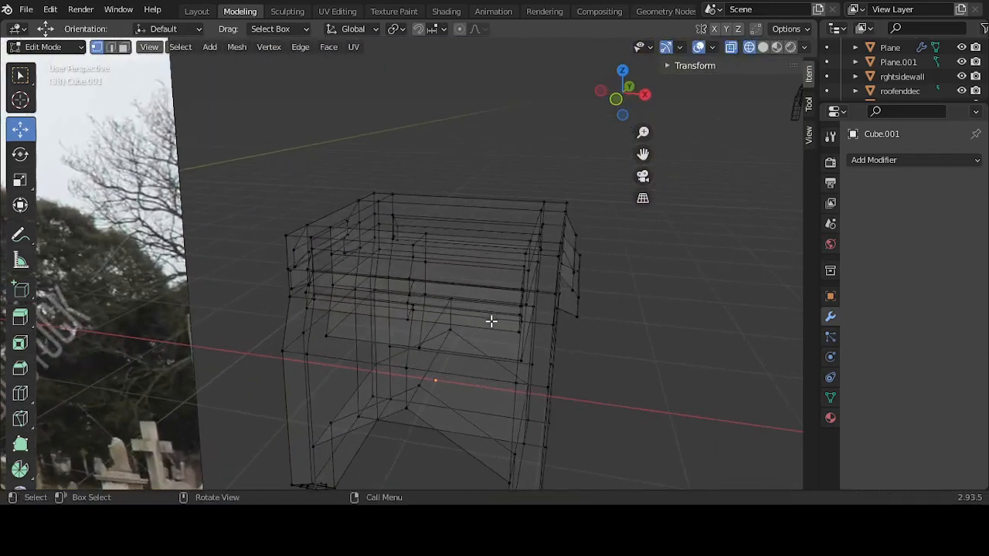
pyautogui.click(762, 47)
pyautogui.scroll(2, 385, 275)
pyautogui.scroll(1, 386, 274)
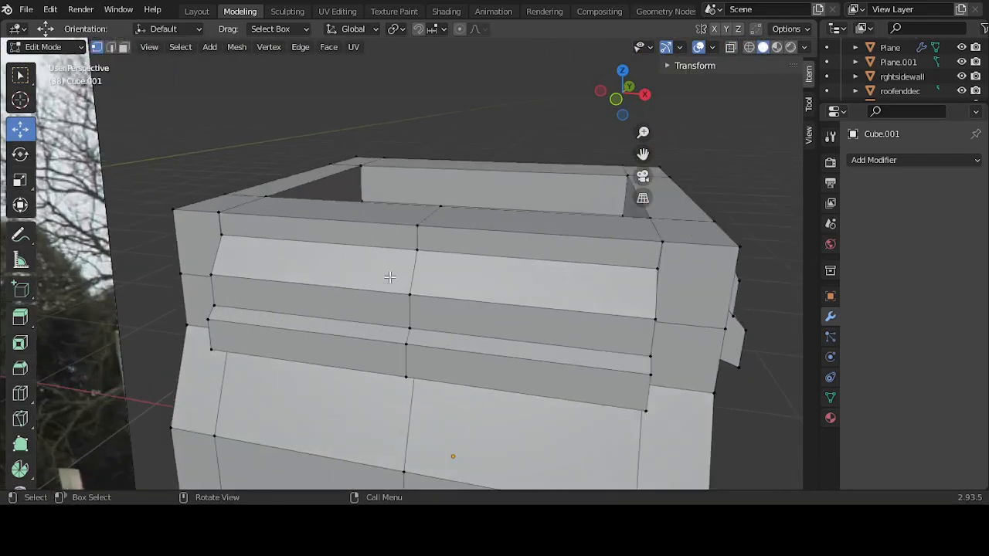
pyautogui.click(388, 302)
pyautogui.moveTo(388, 302); pyautogui.dragTo(587, 309, button='middle')
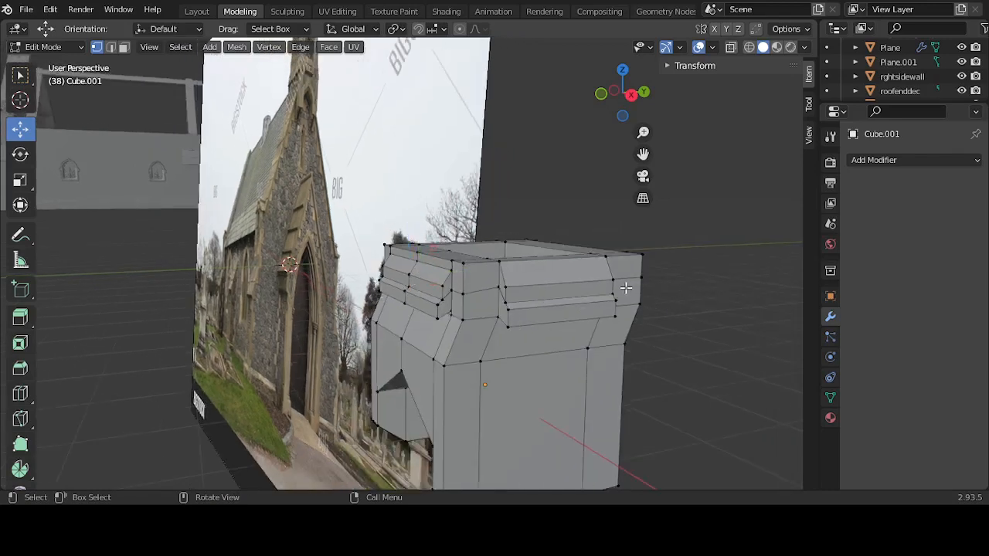
pyautogui.moveTo(626, 288); pyautogui.dragTo(503, 318, button='middle')
pyautogui.scroll(2, 479, 329)
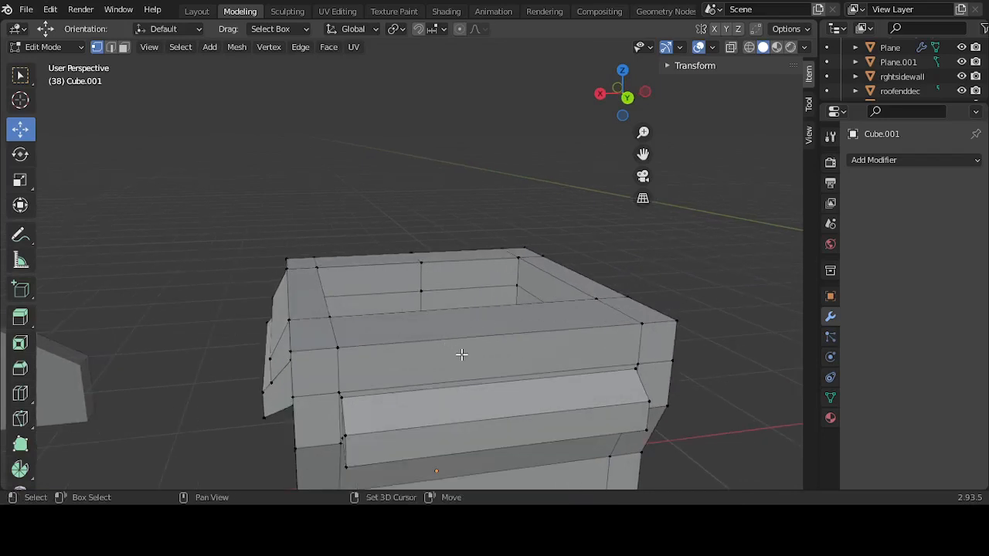
# Step: Extrude the upper wall face above the single lower ledge outward about 0.092 m
pyautogui.click(123, 47)
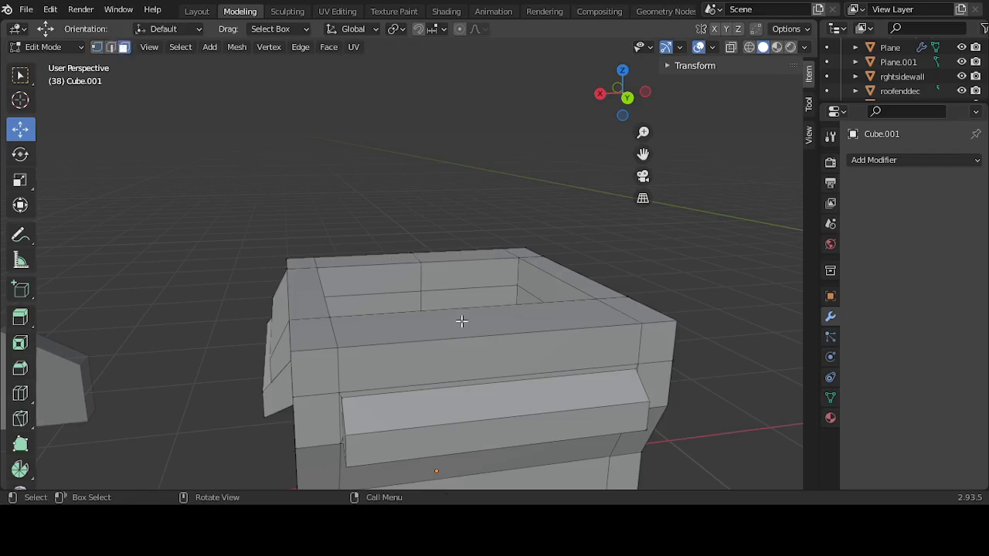
pyautogui.click(497, 356)
pyautogui.moveTo(497, 355); pyautogui.dragTo(527, 352, button='middle')
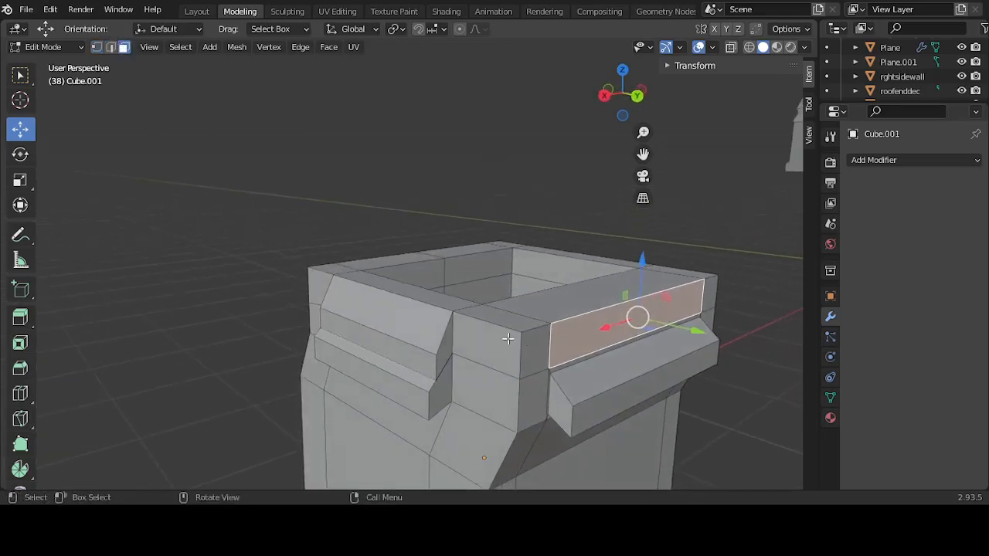
pyautogui.press('e')
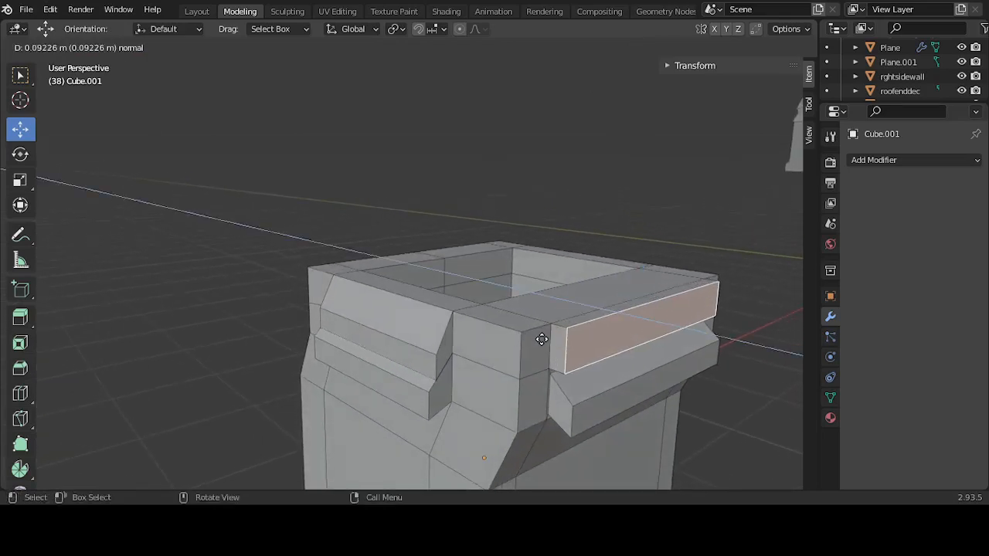
pyautogui.click(538, 338)
# Step: Lower the extruded outer face about 0.108 m along Z to slope the new upper ledge
pyautogui.press('KP_1')
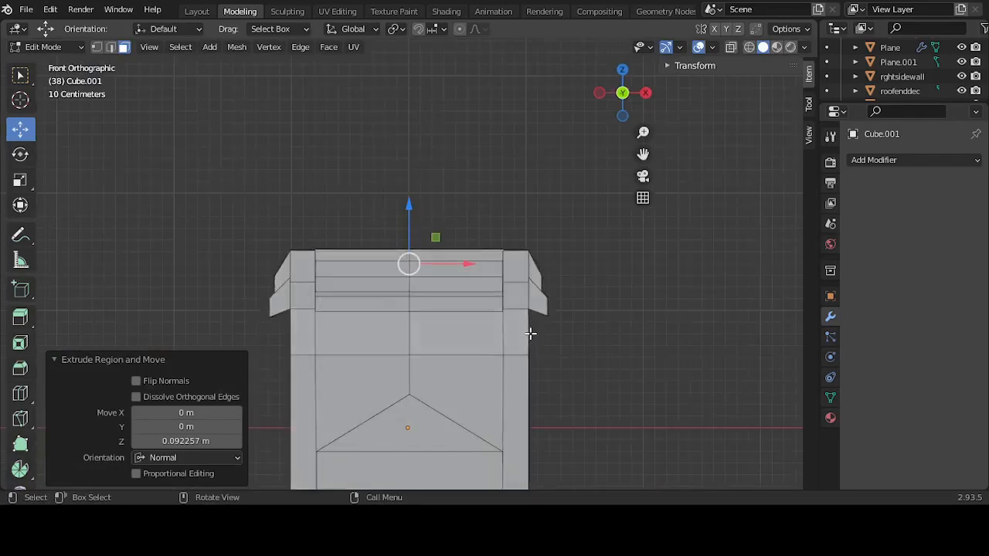
pyautogui.press('KP_3')
pyautogui.press('KP_Decimal')
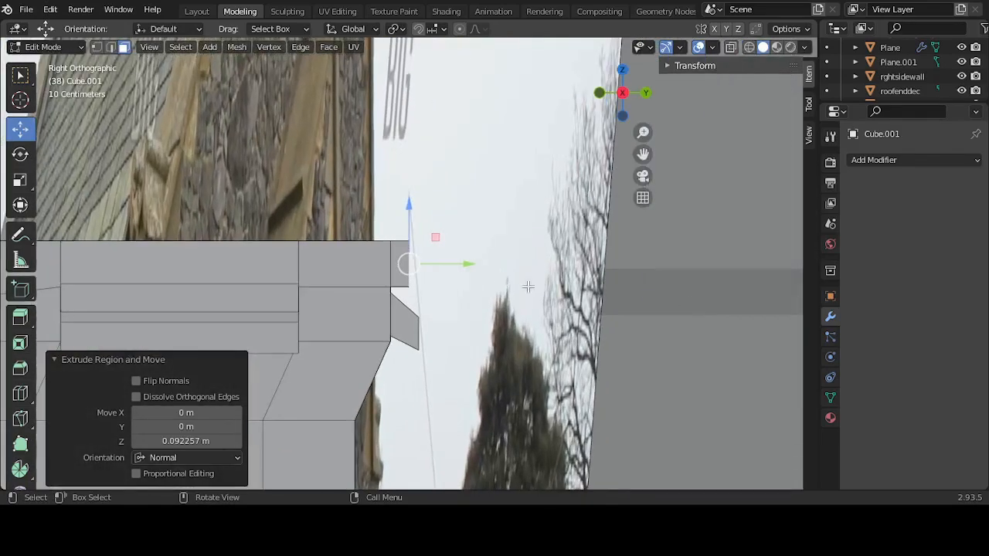
pyautogui.moveTo(410, 232); pyautogui.dragTo(414, 268)
# Step: Scale the new ledge's outer face to about 0.83 along Z and lower it about another 0.015 m
pyautogui.moveTo(496, 272); pyautogui.dragTo(433, 286, button='middle')
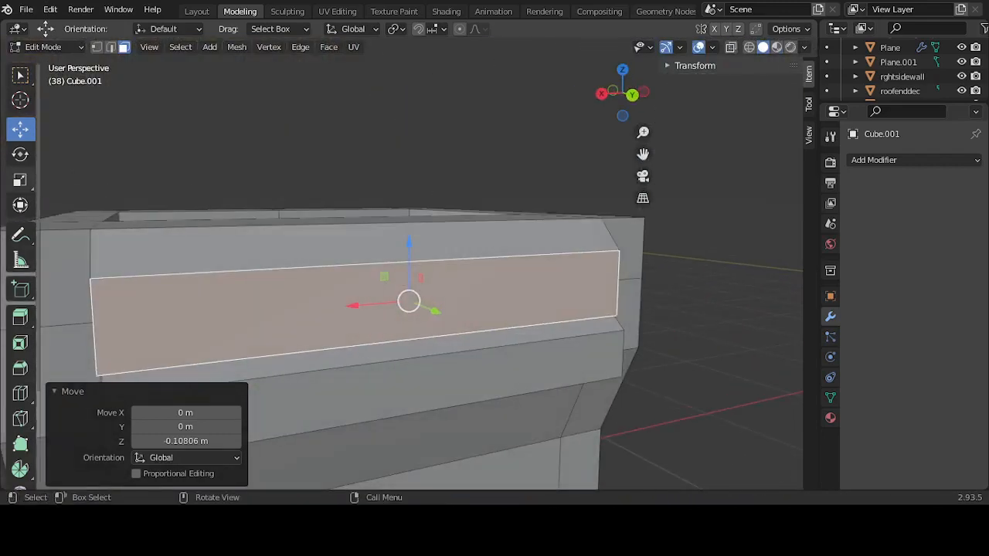
pyautogui.click(20, 179)
pyautogui.moveTo(418, 255); pyautogui.dragTo(413, 263)
pyautogui.click(20, 129)
pyautogui.press('KP_3')
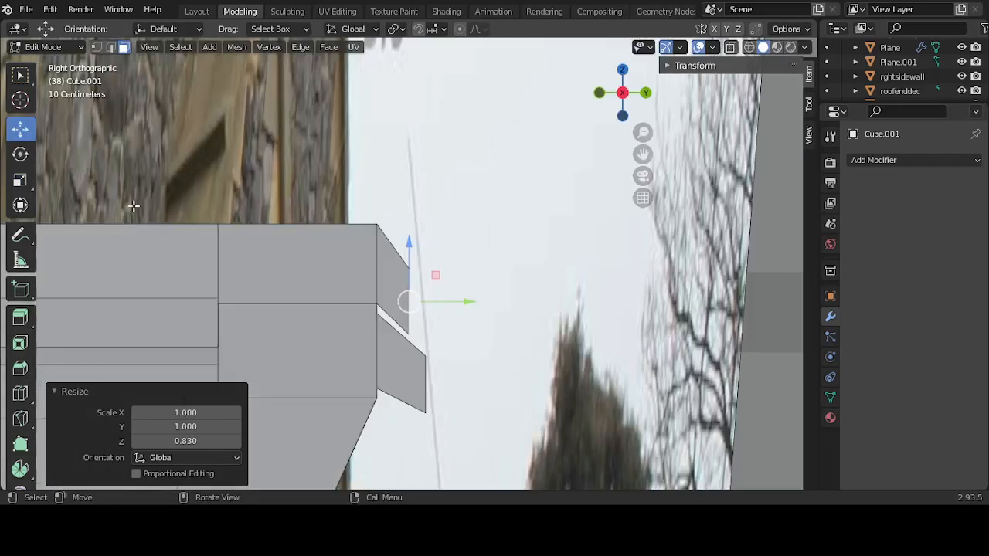
pyautogui.moveTo(409, 246); pyautogui.dragTo(407, 257)
# Step: Lower the new ledge's inner bottom vertices in X-ray to meet the lower ledge, and fine-tune the height of its outer bottom vertices
pyautogui.click(96, 47)
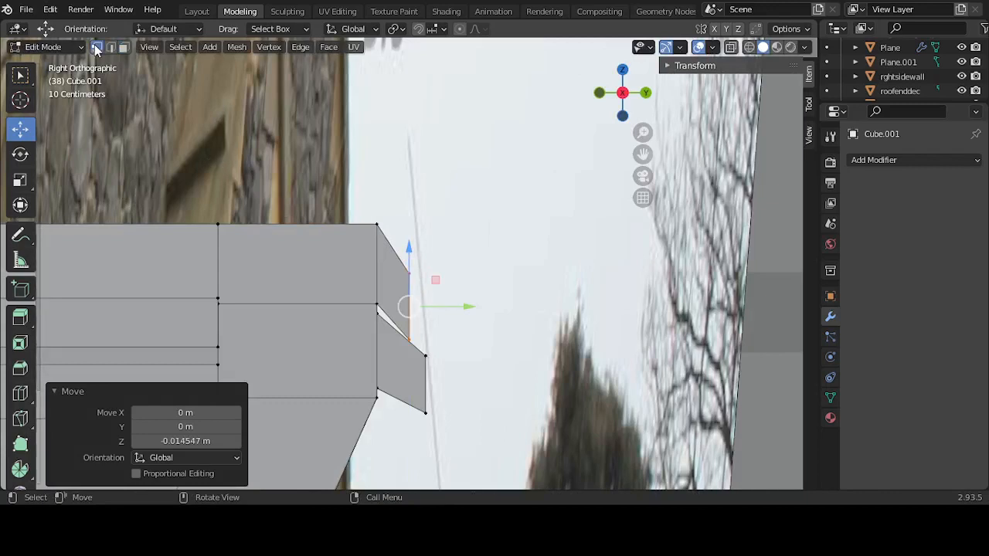
pyautogui.click(731, 47)
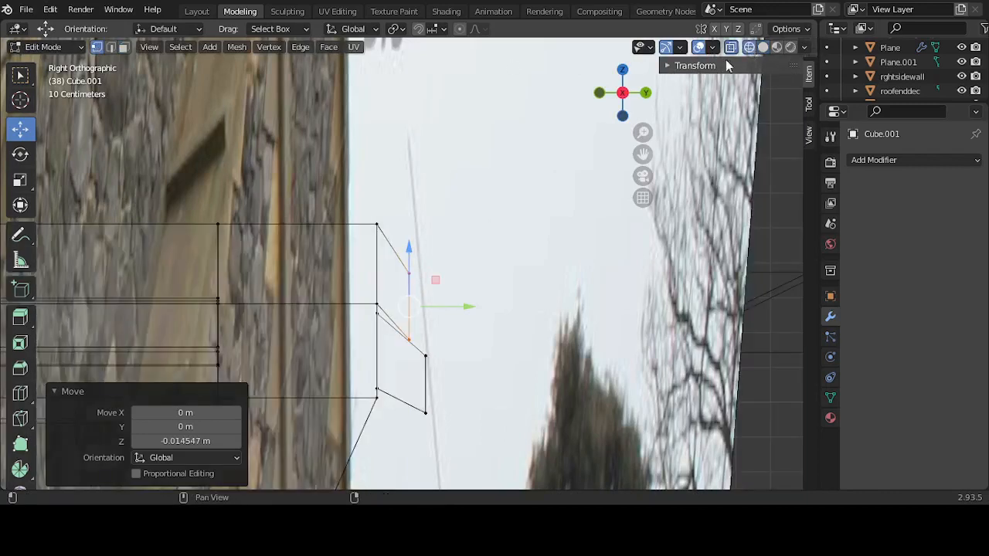
pyautogui.click(377, 307)
pyautogui.moveTo(375, 274); pyautogui.dragTo(374, 288)
pyautogui.click(407, 338)
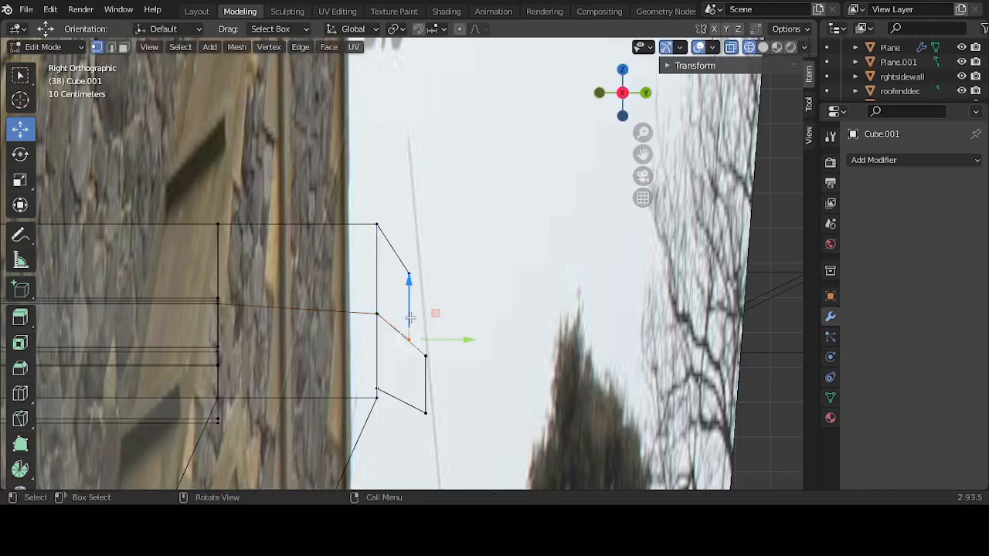
pyautogui.moveTo(411, 321); pyautogui.dragTo(410, 320)
pyautogui.click(459, 280)
pyautogui.scroll(-9, 433, 259)
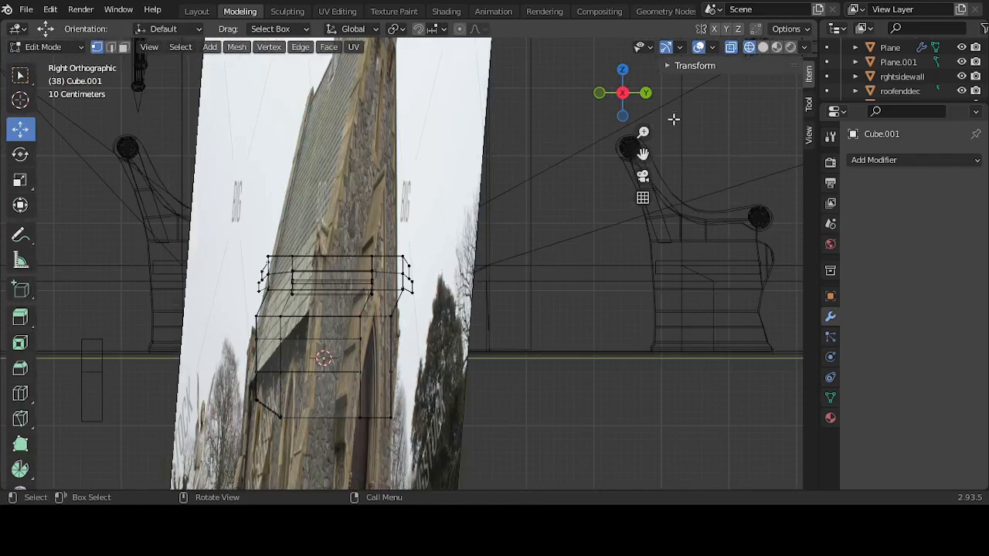
pyautogui.click(763, 48)
# Step: Compare the block and its finished ledges with the bell tower in the church reference photo
pyautogui.moveTo(442, 370)
pyautogui.mouseDown(button='middle')
pyautogui.moveTo(430, 370)
pyautogui.moveTo(531, 391)
pyautogui.mouseUp(button='middle')
pyautogui.scroll(-5, 464, 363)
pyautogui.moveTo(393, 345); pyautogui.dragTo(392, 340, button='middle')
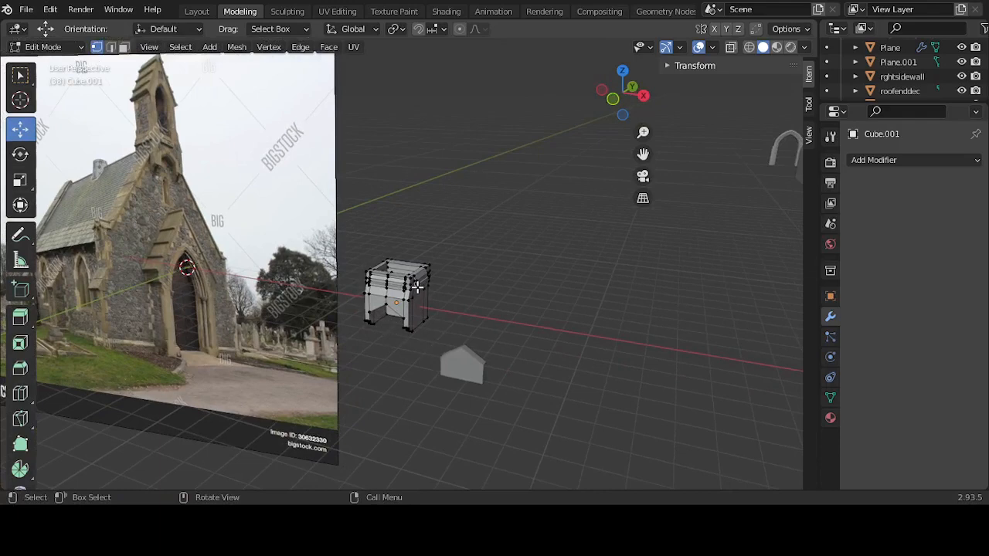
pyautogui.moveTo(441, 277); pyautogui.dragTo(471, 307, button='middle')
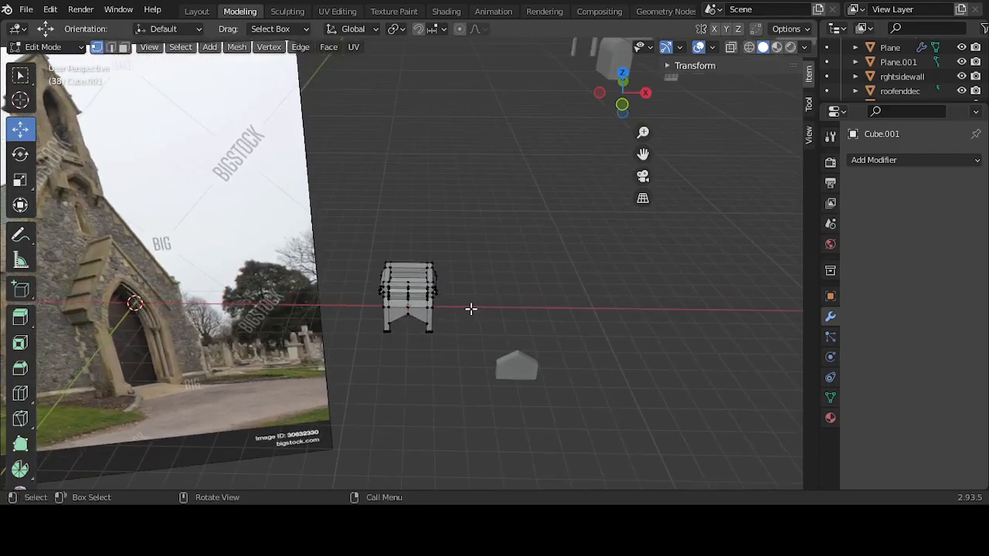
pyautogui.scroll(3, 387, 268)
pyautogui.scroll(-4, 387, 268)
pyautogui.scroll(6, 387, 268)
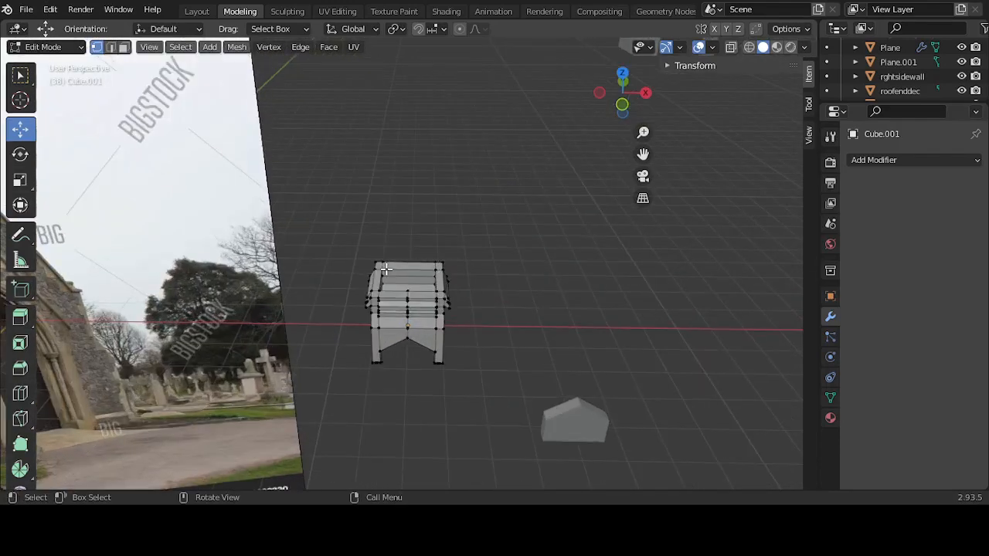
pyautogui.scroll(2, 361, 281)
# Step: Extrude the back and side faces of the block's top rim upward about 1.29 m and raise them about another 0.61 m
pyautogui.click(322, 343)
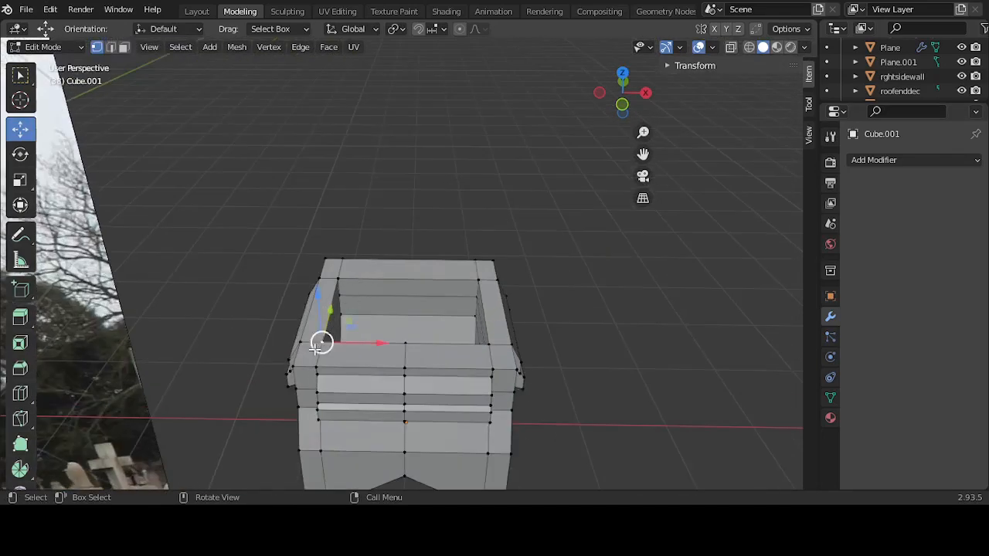
pyautogui.click(124, 47)
pyautogui.click(330, 266)
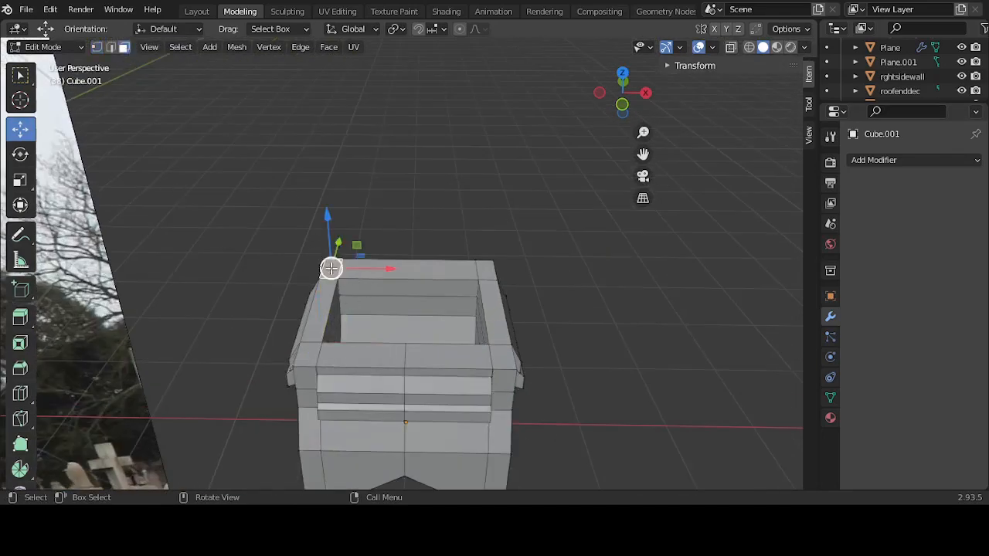
pyautogui.keyDown('shift'); pyautogui.click(415, 274); pyautogui.keyUp('shift')
pyautogui.keyDown('shift'); pyautogui.click(487, 274); pyautogui.keyUp('shift')
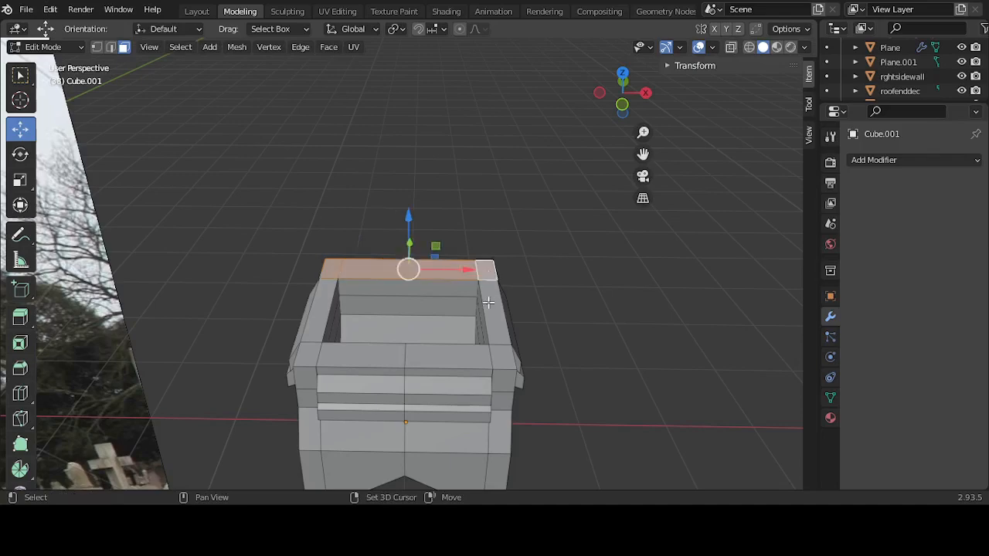
pyautogui.keyDown('shift'); pyautogui.click(487, 308); pyautogui.keyUp('shift')
pyautogui.keyDown('shift'); pyautogui.click(322, 309); pyautogui.keyUp('shift')
pyautogui.scroll(-8, 340, 307)
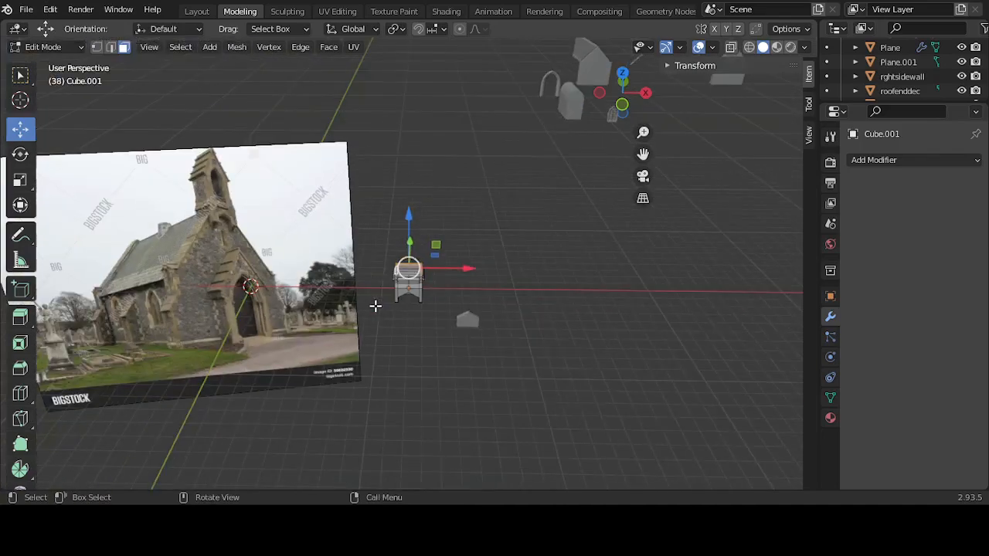
pyautogui.moveTo(277, 217); pyautogui.dragTo(193, 186, button='middle')
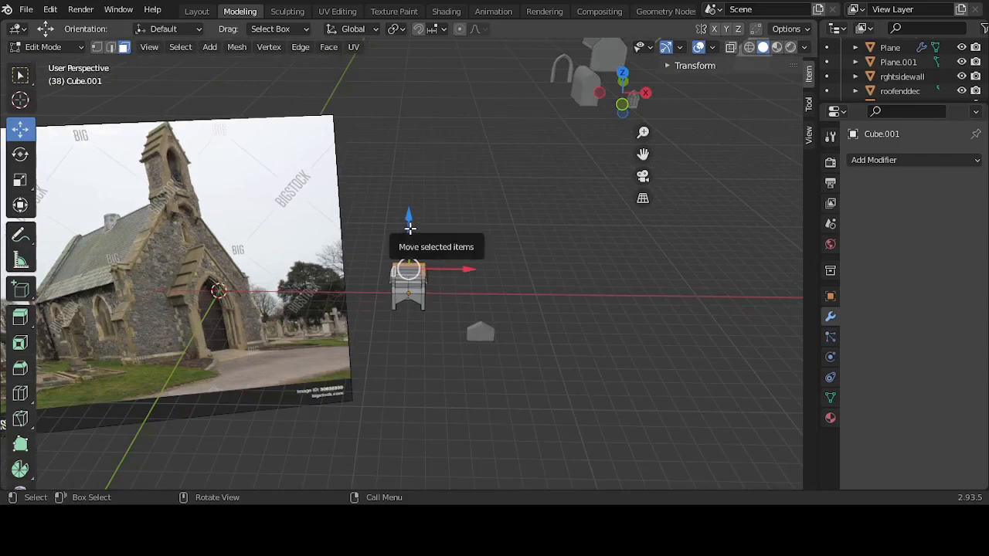
pyautogui.press('KP_1')
pyautogui.press('KP_Decimal')
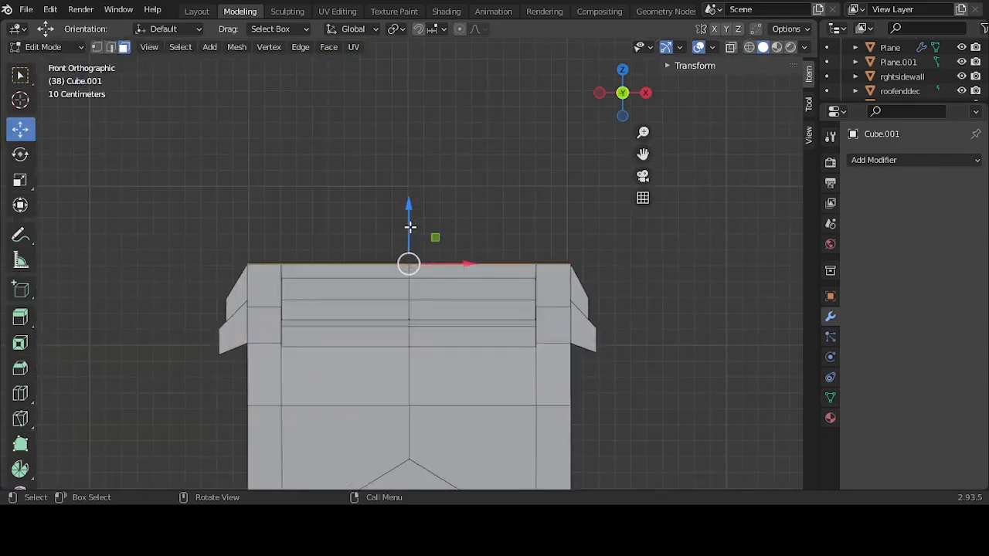
pyautogui.moveTo(407, 214); pyautogui.dragTo(423, 475)
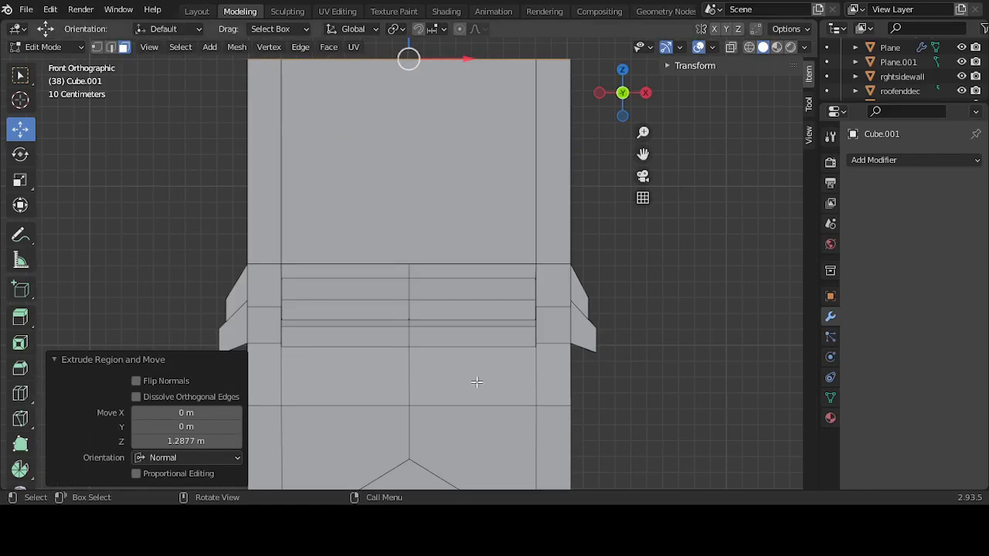
pyautogui.scroll(-10, 456, 390)
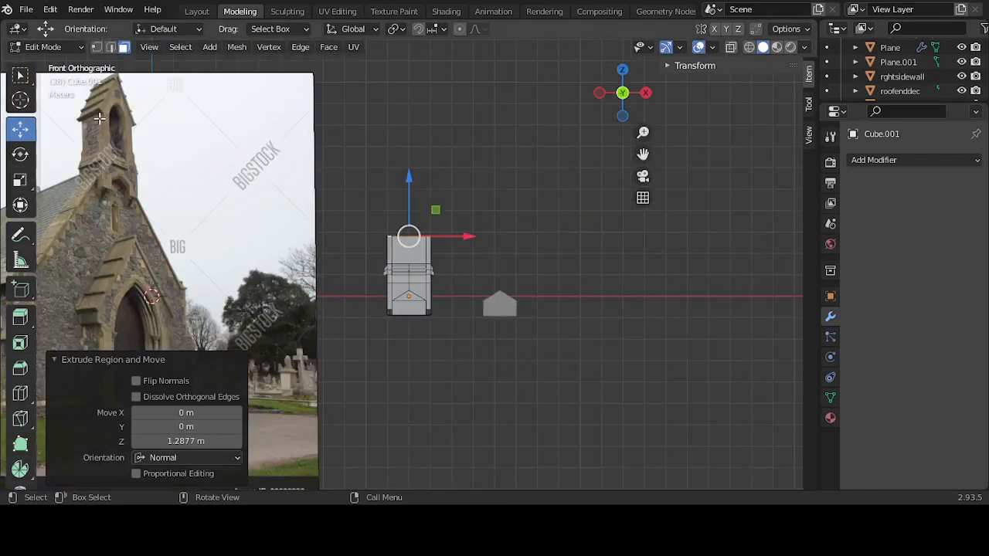
pyautogui.moveTo(409, 177); pyautogui.dragTo(408, 169)
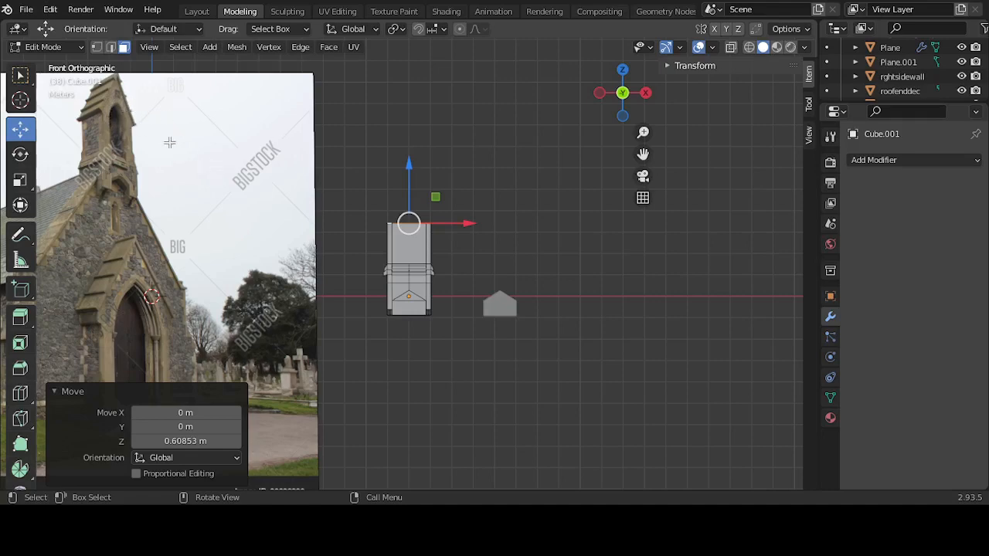
# Step: Leave mesh editing and move the separate arch object about -21.94 m along X onto the block
pyautogui.scroll(-4, 460, 203)
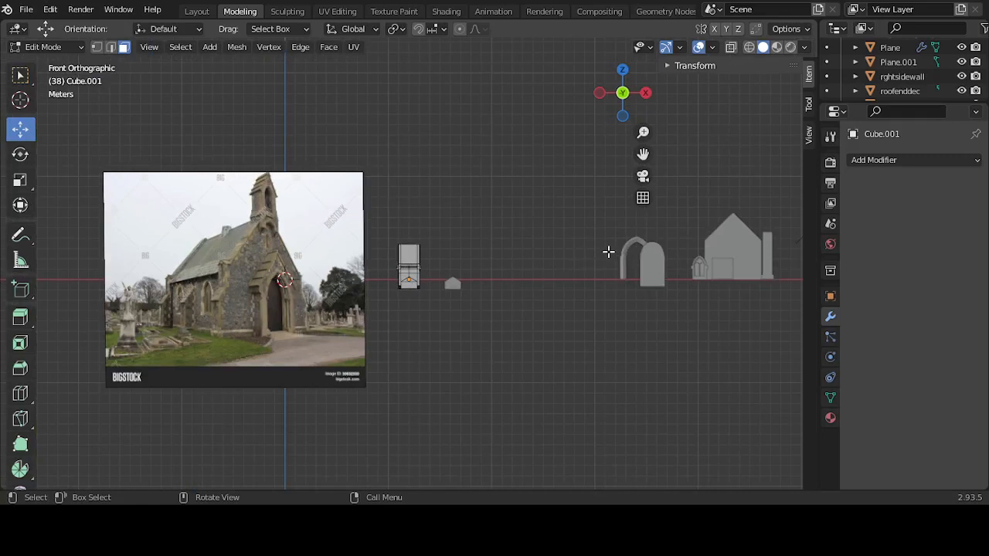
pyautogui.press('Tab')
pyautogui.click(625, 268)
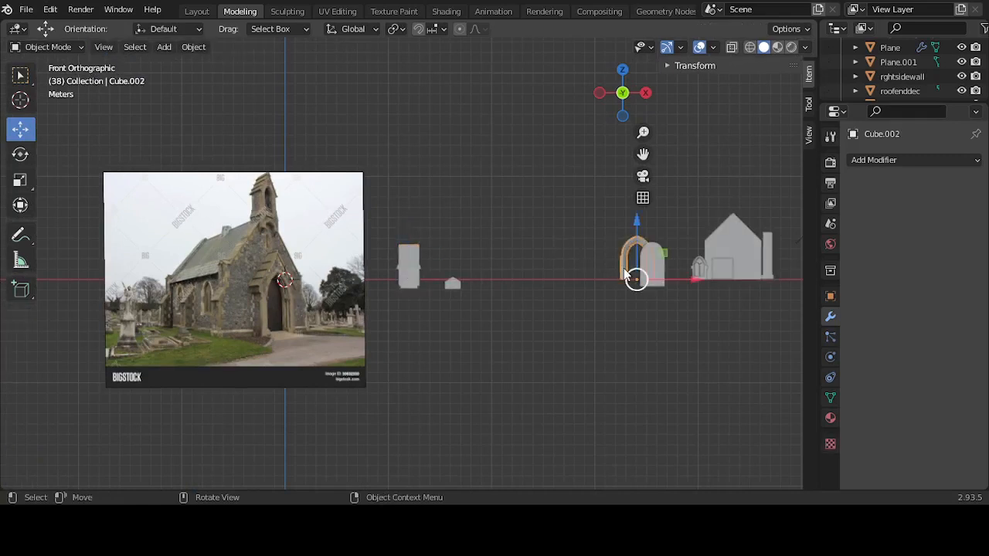
pyautogui.moveTo(677, 284); pyautogui.dragTo(445, 274)
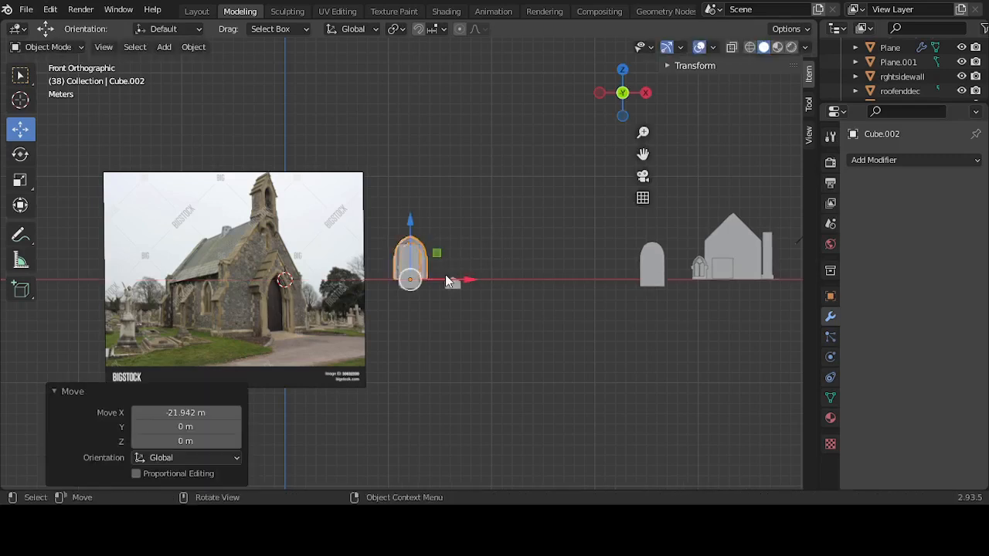
pyautogui.press('KP_Decimal')
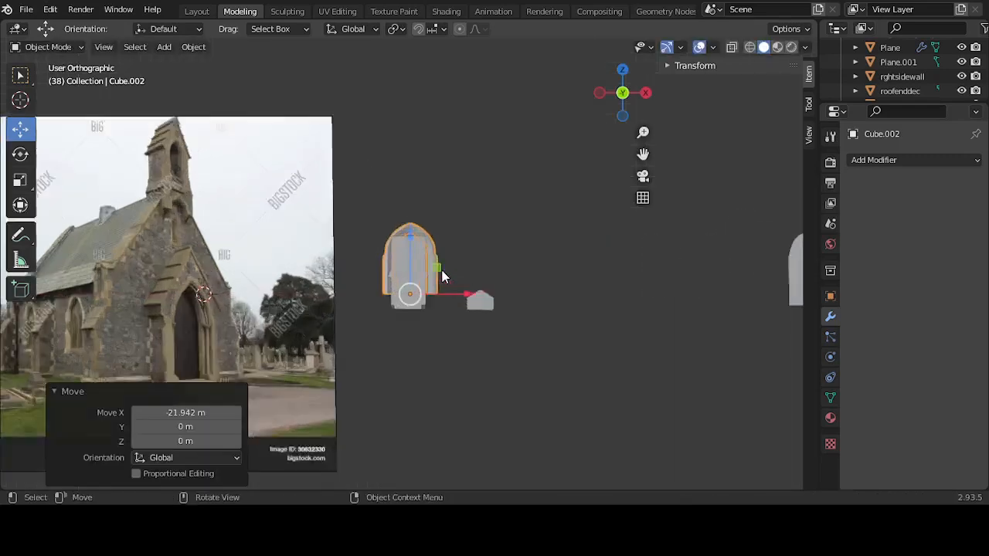
# Step: Raise the arch about 3.38 m along Z so its base sits at the top of the block
pyautogui.moveTo(445, 428); pyautogui.dragTo(435, 421)
pyautogui.moveTo(400, 365); pyautogui.dragTo(403, 99)
pyautogui.scroll(-4, 437, 206)
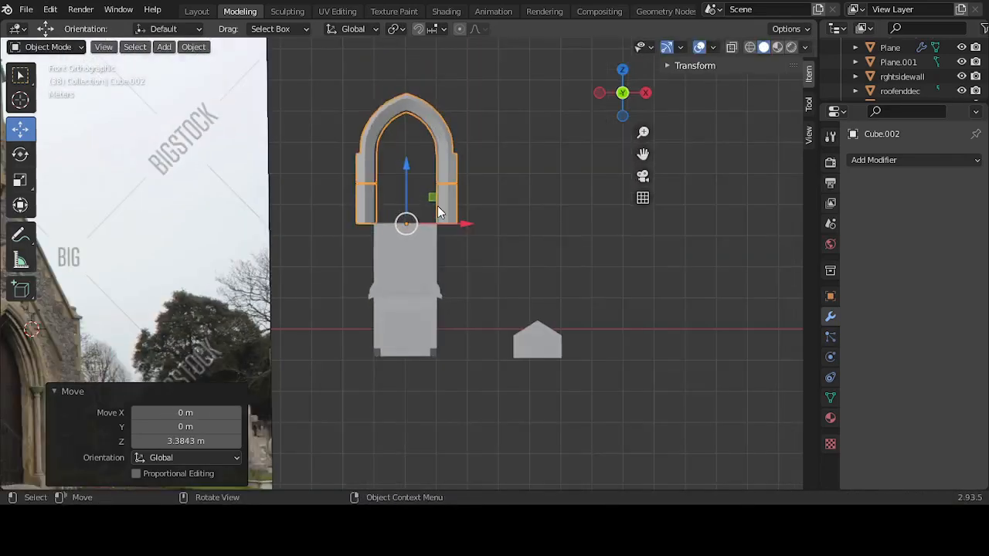
pyautogui.press('KP_Decimal')
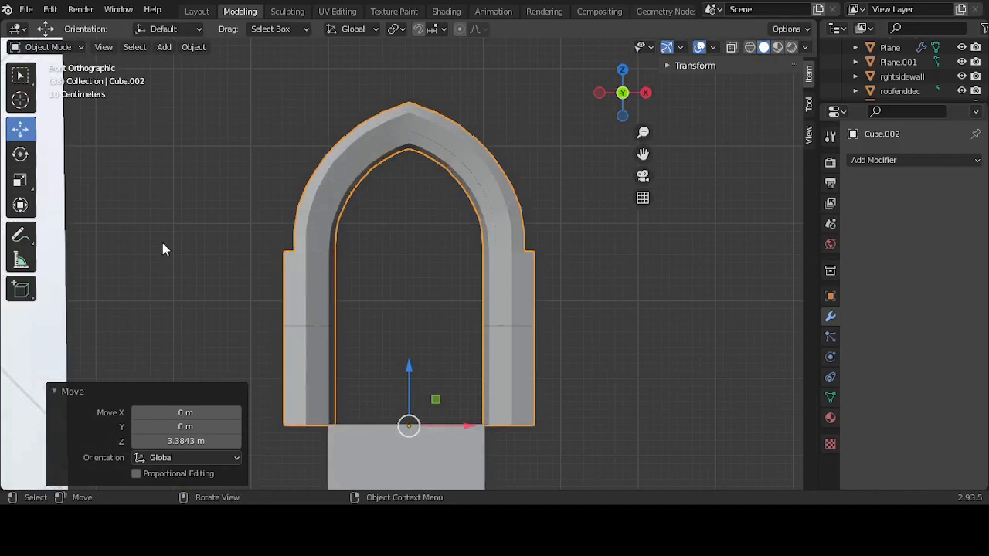
# Step: Scale the arch uniformly by about 0.611 to the block's width and shift it about -0.037 m along X
pyautogui.click(20, 180)
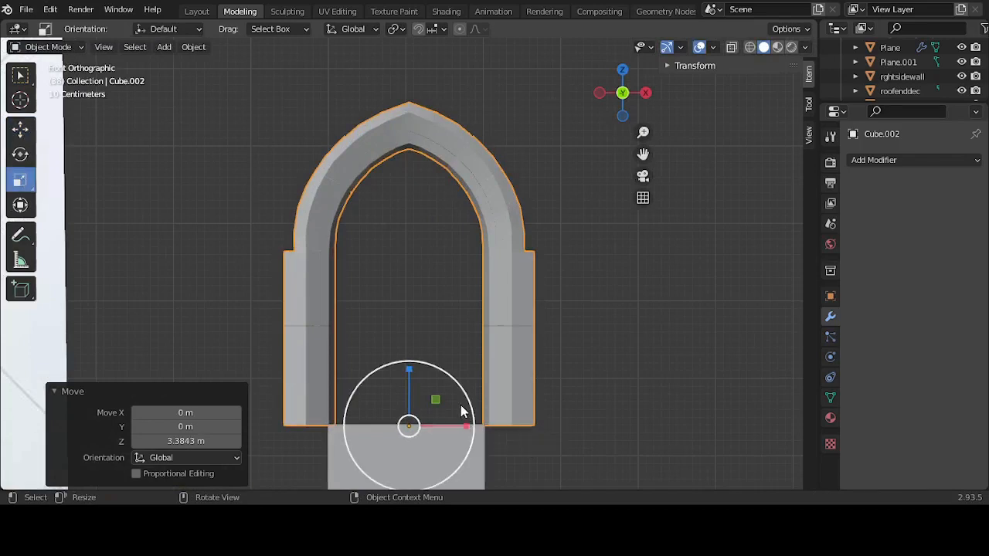
pyautogui.press('s')
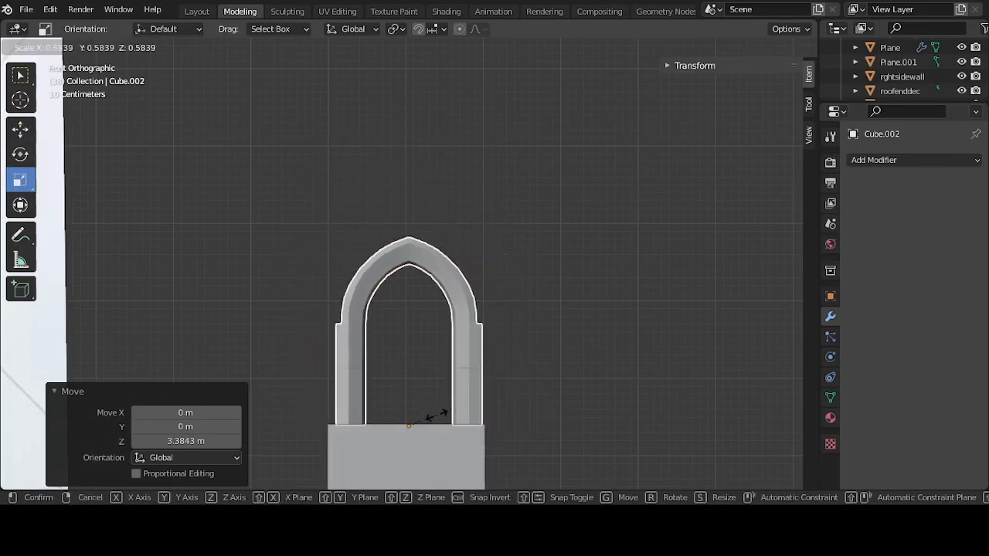
pyautogui.click(435, 411)
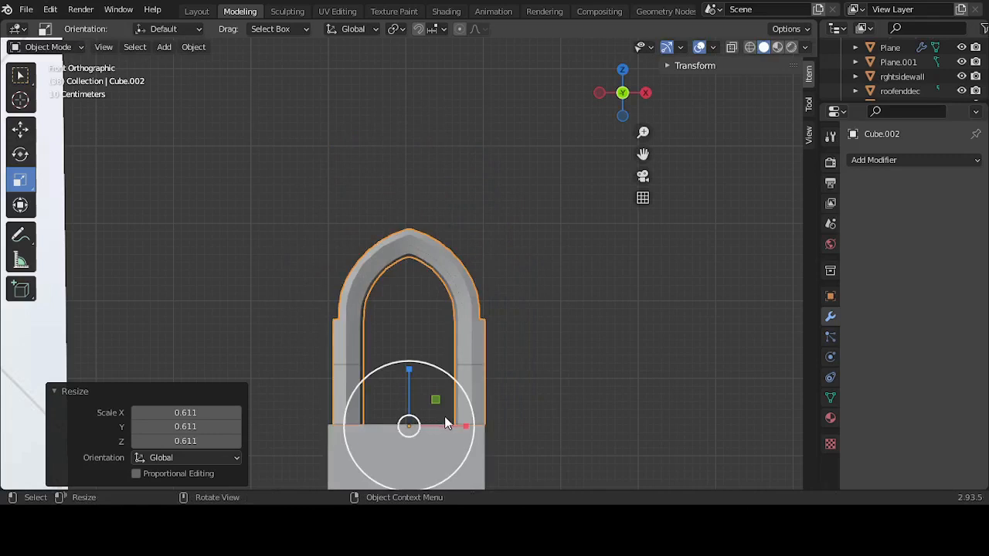
pyautogui.click(22, 129)
pyautogui.moveTo(460, 428); pyautogui.dragTo(453, 426)
# Step: Move the arch about -63.02 m along Y in top view to bring it near the block
pyautogui.press('KP_7')
pyautogui.scroll(-8, 424, 284)
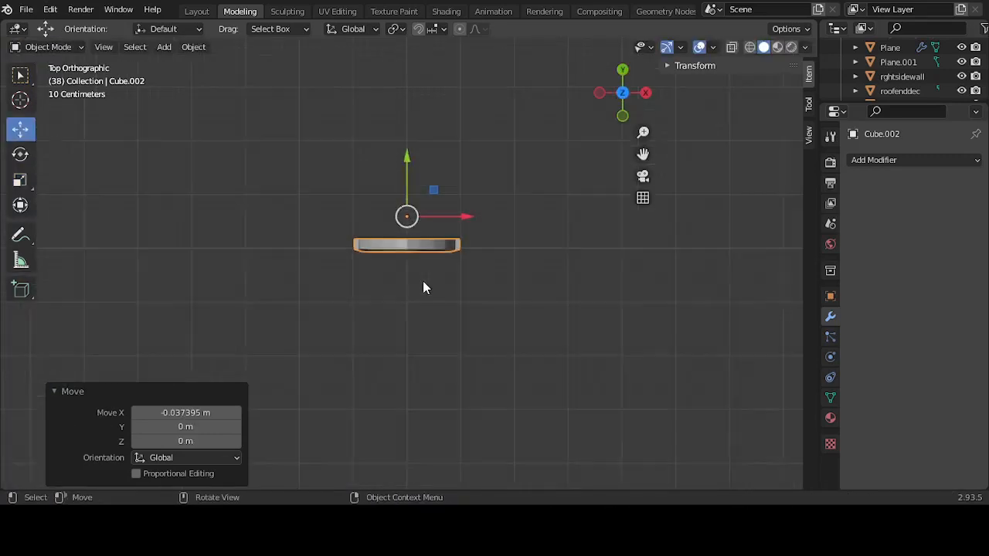
pyautogui.scroll(-4, 425, 292)
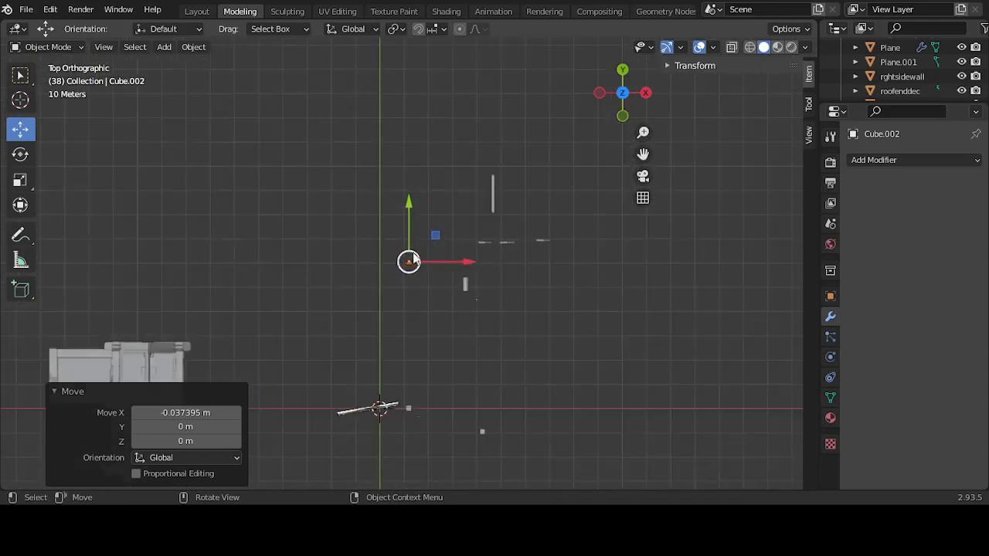
pyautogui.moveTo(409, 220); pyautogui.dragTo(408, 374)
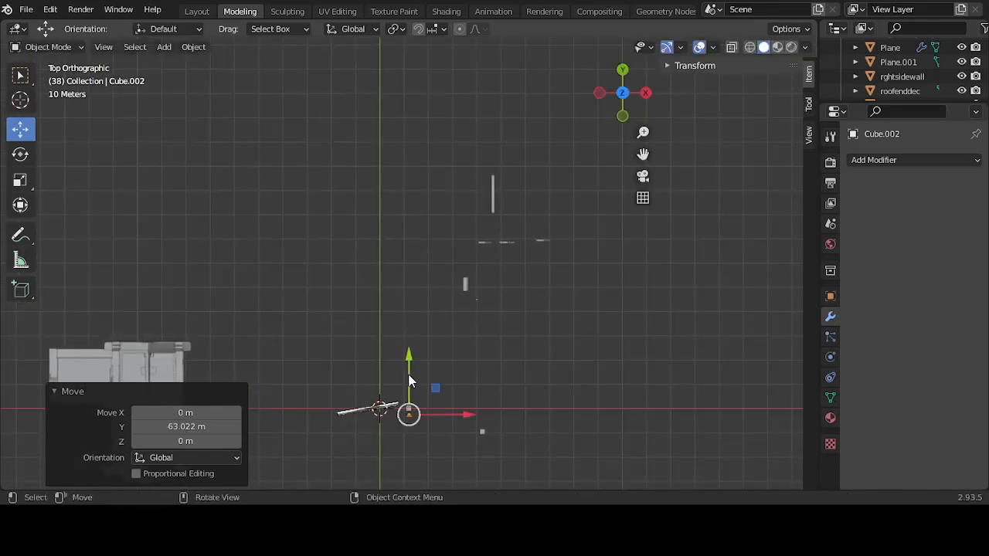
# Step: Move the arch about 2.36 m along Y over the block's front, and nudge it another 0.019 m in wireframe
pyautogui.press('KP_Decimal')
pyautogui.scroll(-4, 430, 301)
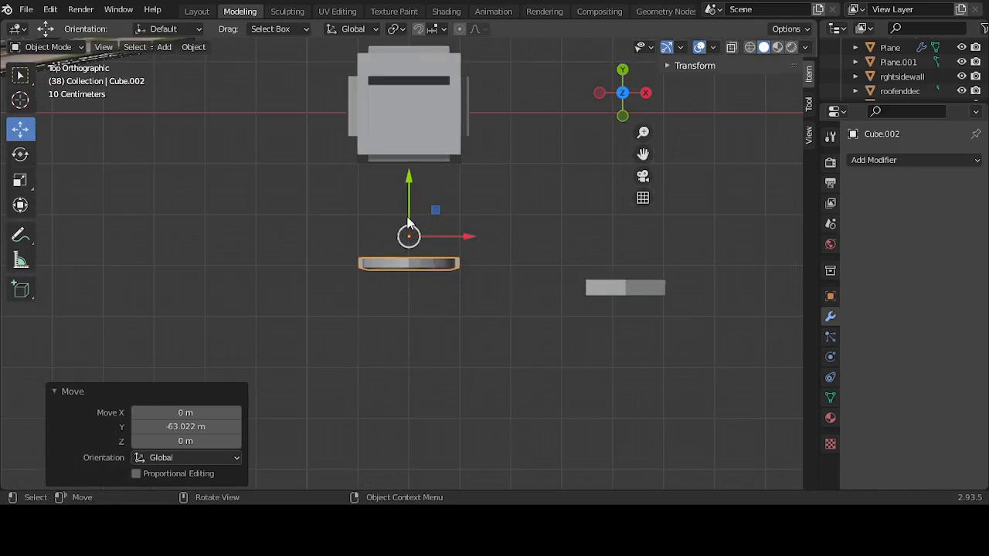
pyautogui.moveTo(409, 218); pyautogui.dragTo(413, 92)
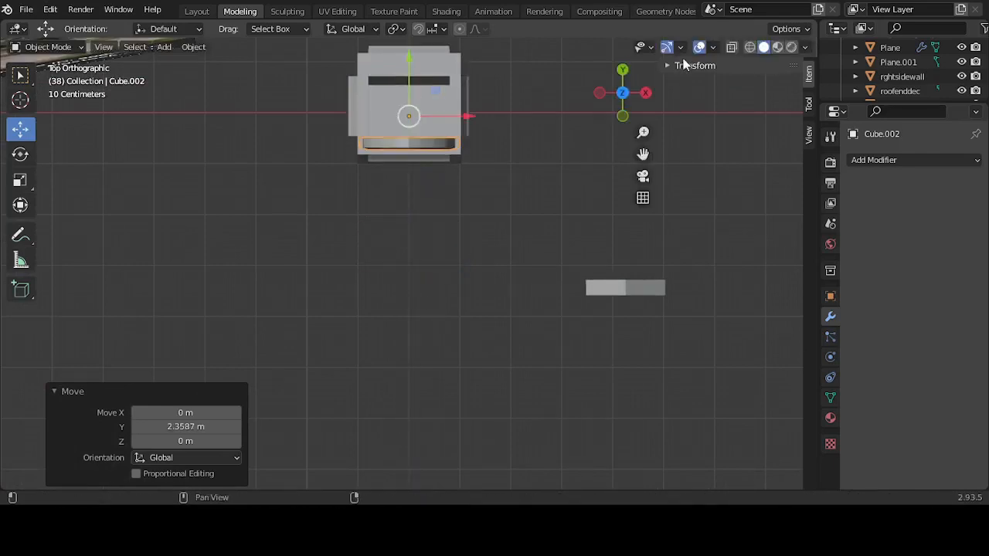
pyautogui.click(749, 47)
pyautogui.scroll(4, 426, 148)
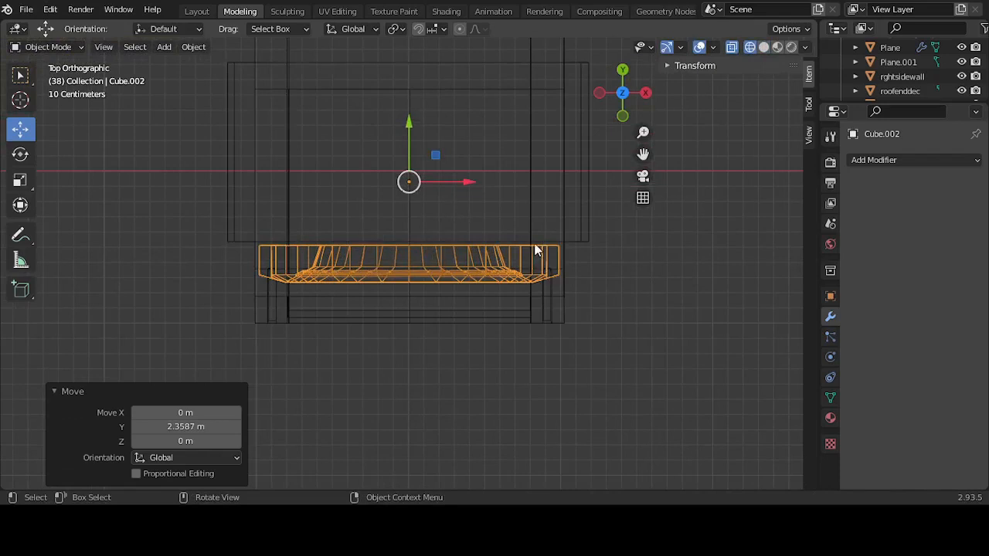
pyautogui.moveTo(408, 162); pyautogui.dragTo(410, 157)
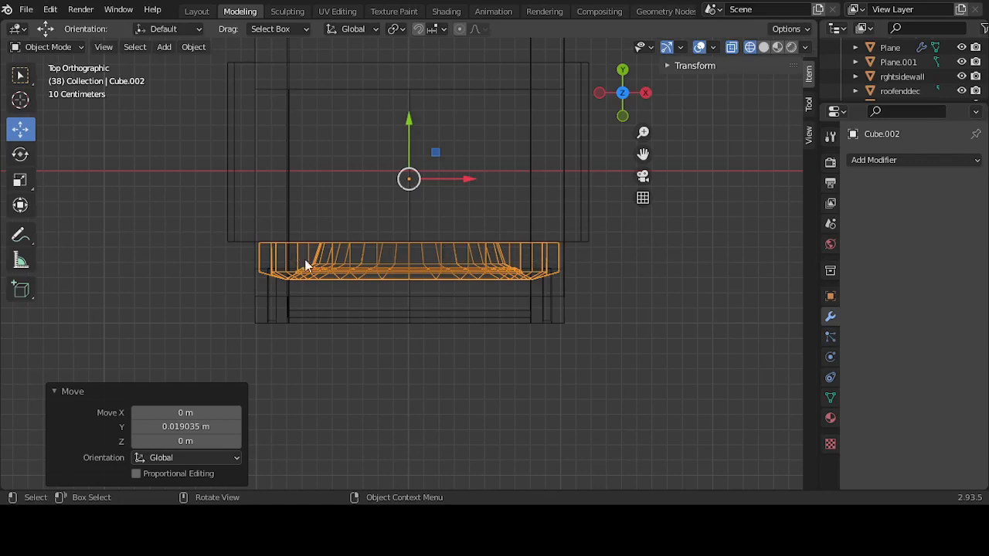
# Step: Scale the arch by about 0.803 along X and 0.775 along Y
pyautogui.click(20, 180)
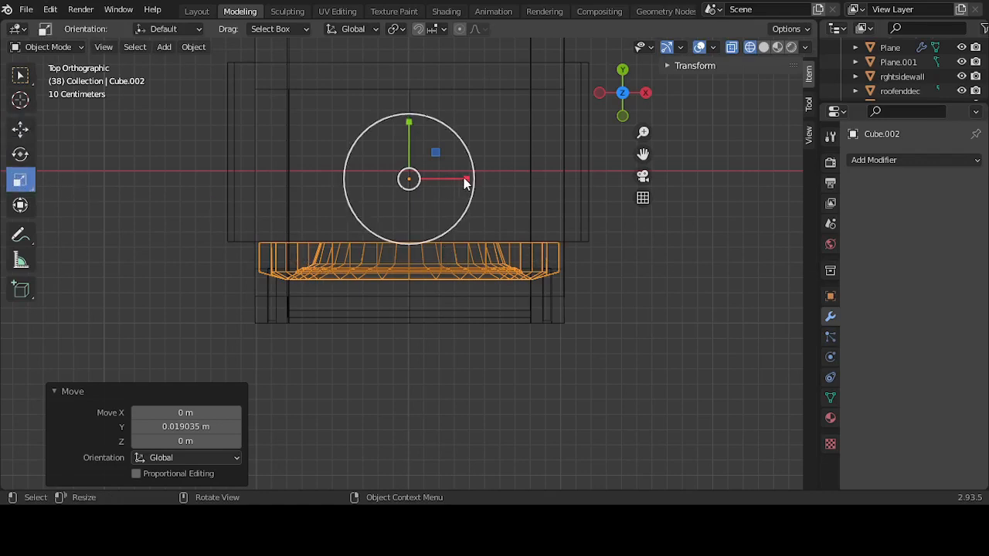
pyautogui.moveTo(465, 178); pyautogui.dragTo(450, 178)
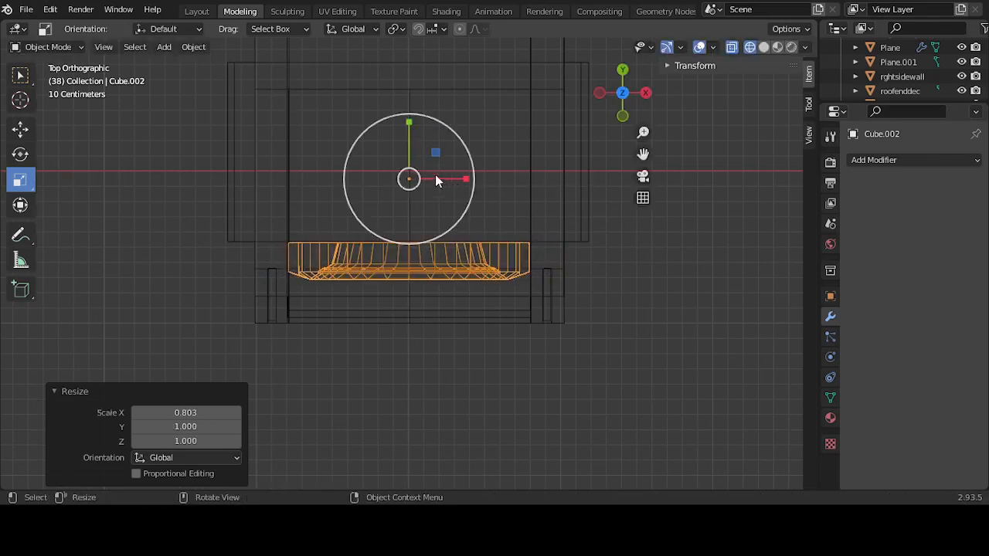
pyautogui.moveTo(410, 127); pyautogui.dragTo(408, 143)
pyautogui.click(20, 128)
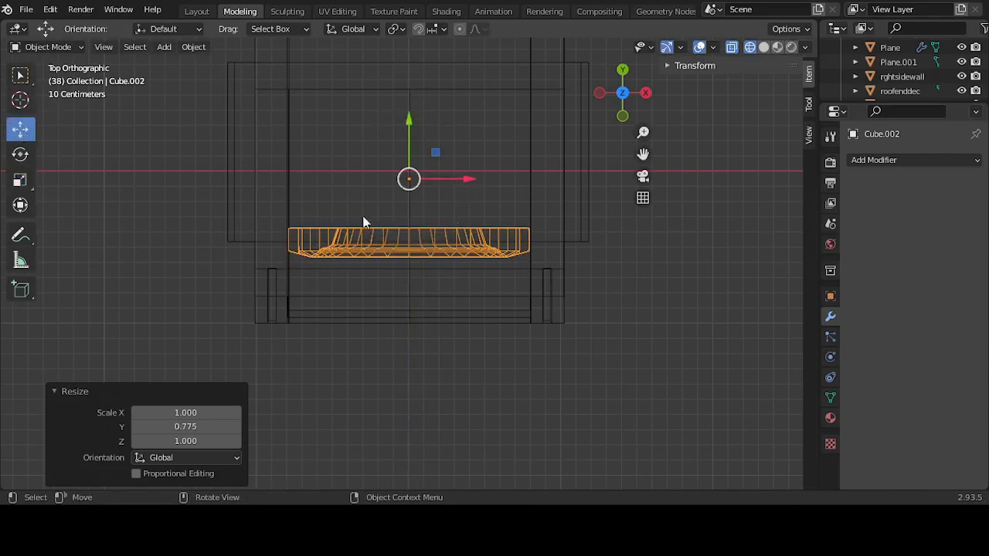
# Step: Examine how the narrowed arch lines up with the block's walls in solid shading from several angles
pyautogui.moveTo(364, 221); pyautogui.dragTo(412, 140, button='middle')
pyautogui.scroll(-3, 516, 225)
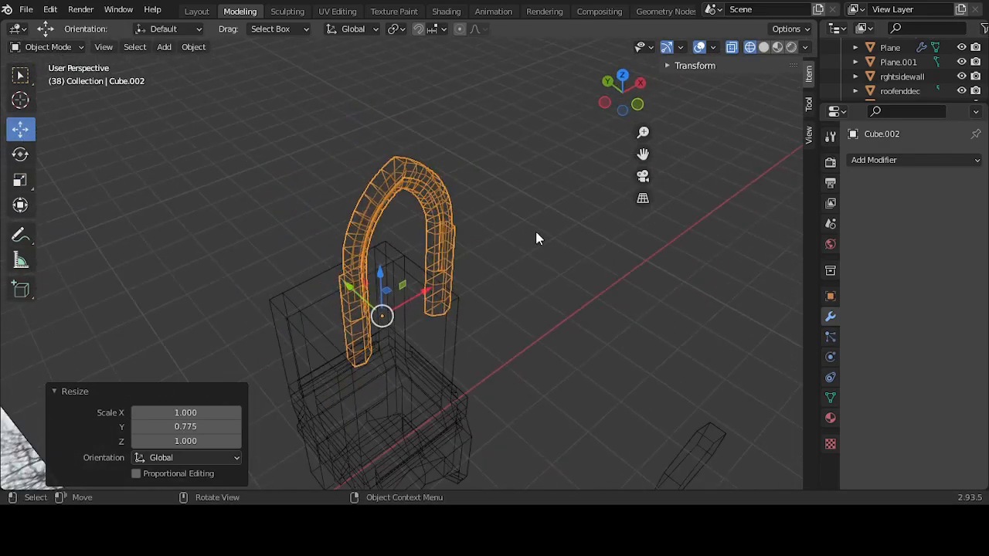
pyautogui.click(537, 234)
pyautogui.click(763, 47)
pyautogui.moveTo(528, 250); pyautogui.dragTo(510, 272, button='middle')
pyautogui.click(359, 426)
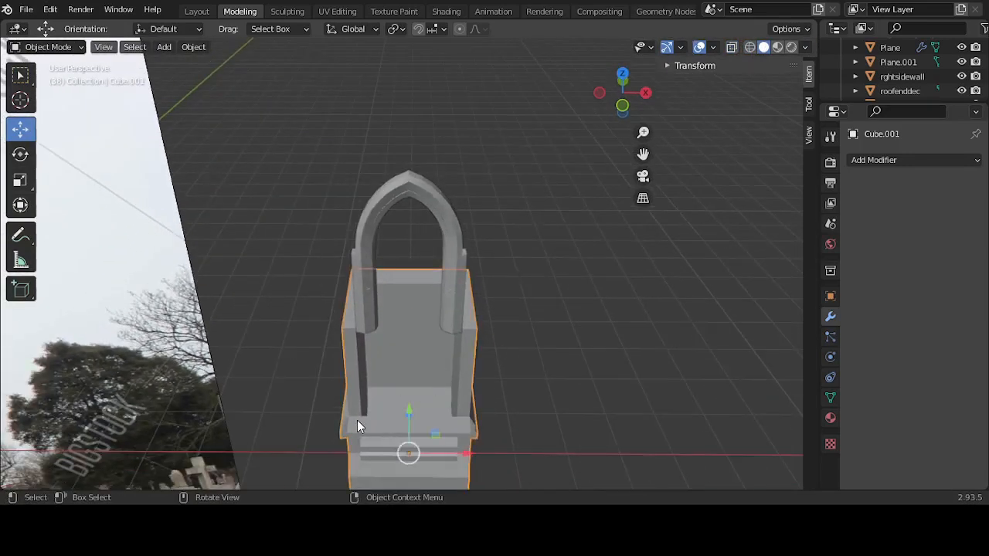
pyautogui.press('Tab')
pyautogui.click(354, 425)
pyautogui.moveTo(354, 425); pyautogui.dragTo(418, 339, button='middle')
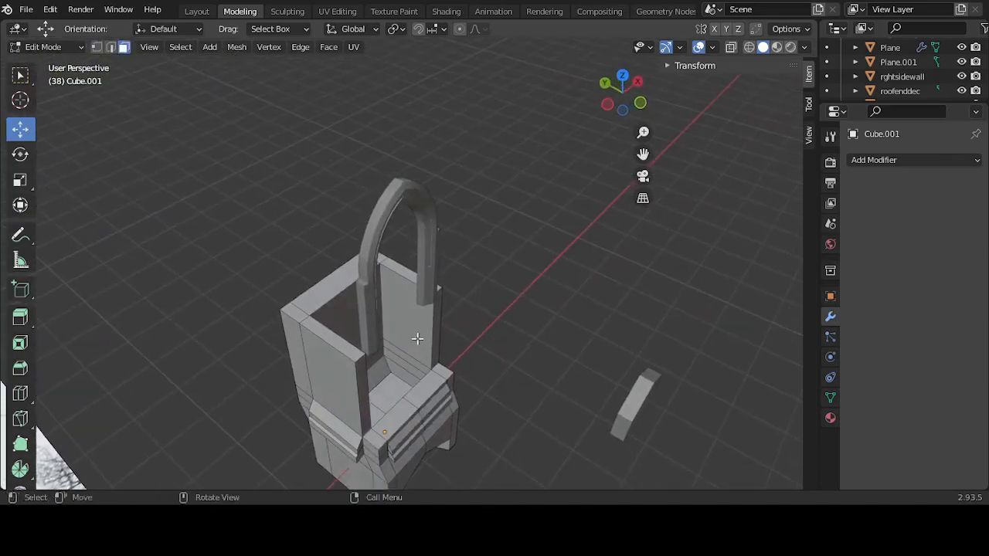
pyautogui.press('Tab')
pyautogui.click(373, 327)
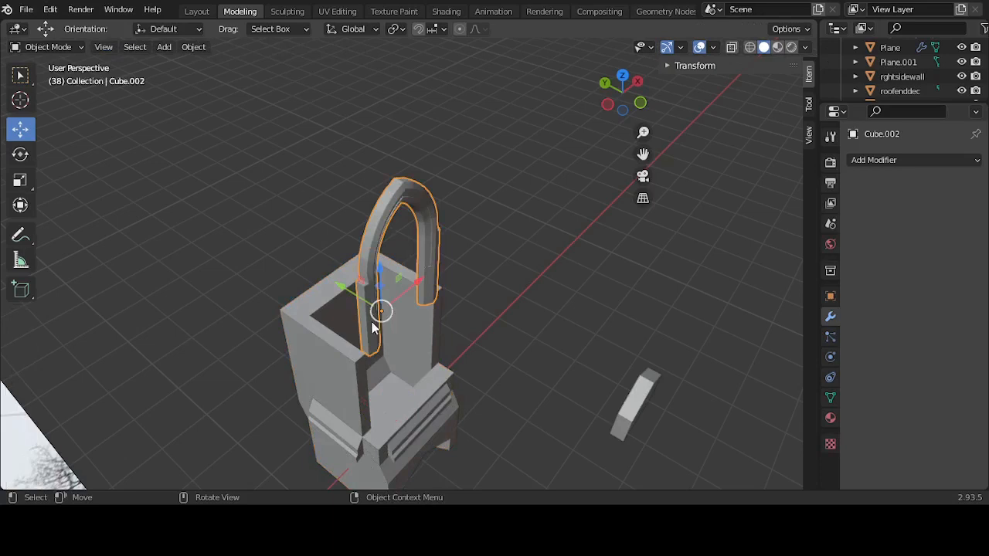
# Step: Scale the arch along X by about 1.27 in wireframe top view to match the block's full outer width
pyautogui.press('KP_7')
pyautogui.scroll(5, 364, 266)
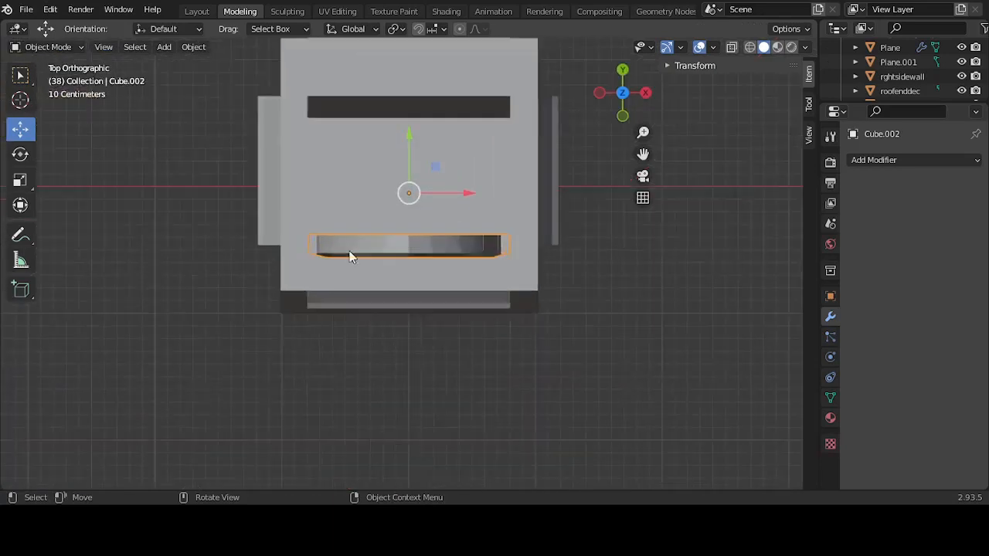
pyautogui.click(750, 47)
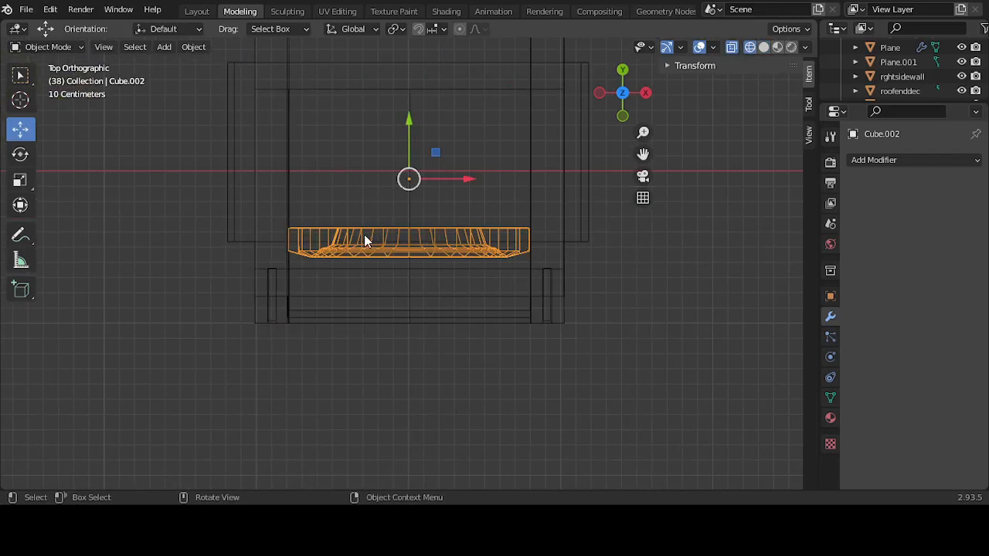
pyautogui.click(20, 180)
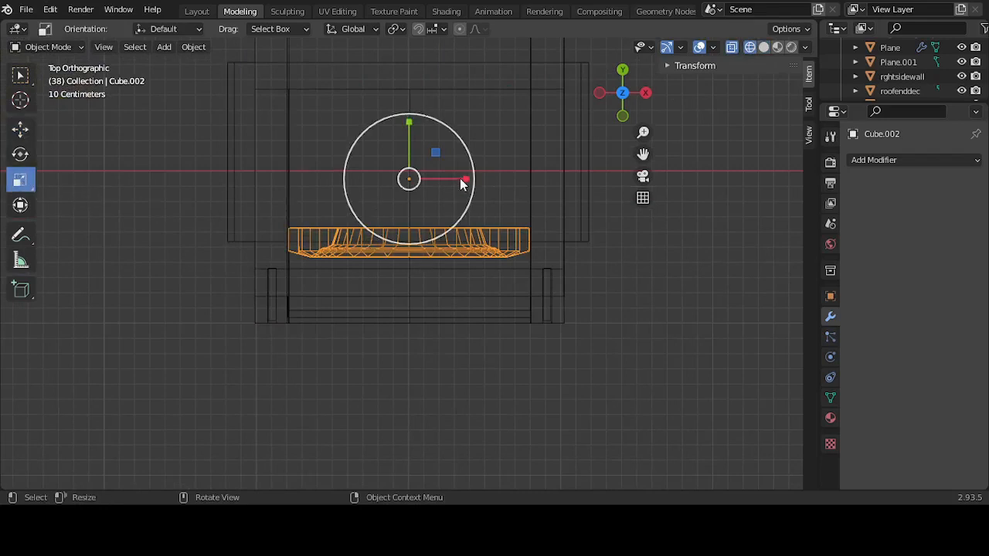
pyautogui.press('s')
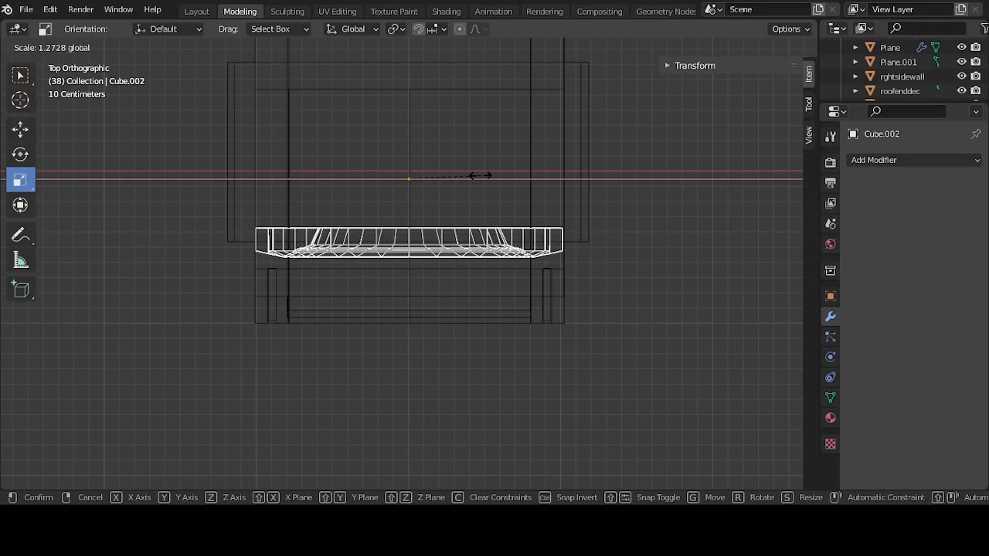
pyautogui.click(479, 175)
pyautogui.moveTo(589, 337); pyautogui.dragTo(481, 271, button='middle')
pyautogui.click(763, 47)
pyautogui.moveTo(699, 294)
pyautogui.mouseDown(button='middle')
pyautogui.moveTo(614, 296)
pyautogui.moveTo(718, 304)
pyautogui.moveTo(616, 304)
pyautogui.moveTo(687, 307)
pyautogui.moveTo(653, 319)
pyautogui.moveTo(654, 307)
pyautogui.moveTo(607, 305)
pyautogui.moveTo(552, 255)
pyautogui.moveTo(726, 289)
pyautogui.moveTo(568, 301)
pyautogui.mouseUp(button='middle')
pyautogui.click(611, 297)
# Step: Select the arch's whole left half in front wireframe view, narrow it along X, and move it about -0.199 m to the block's outer edge
pyautogui.click(467, 272)
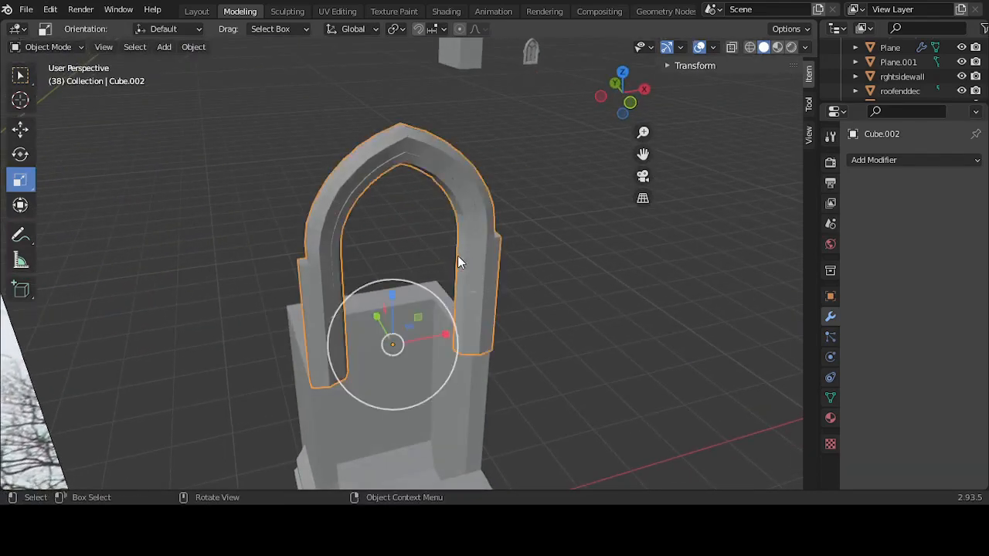
pyautogui.press('KP_1')
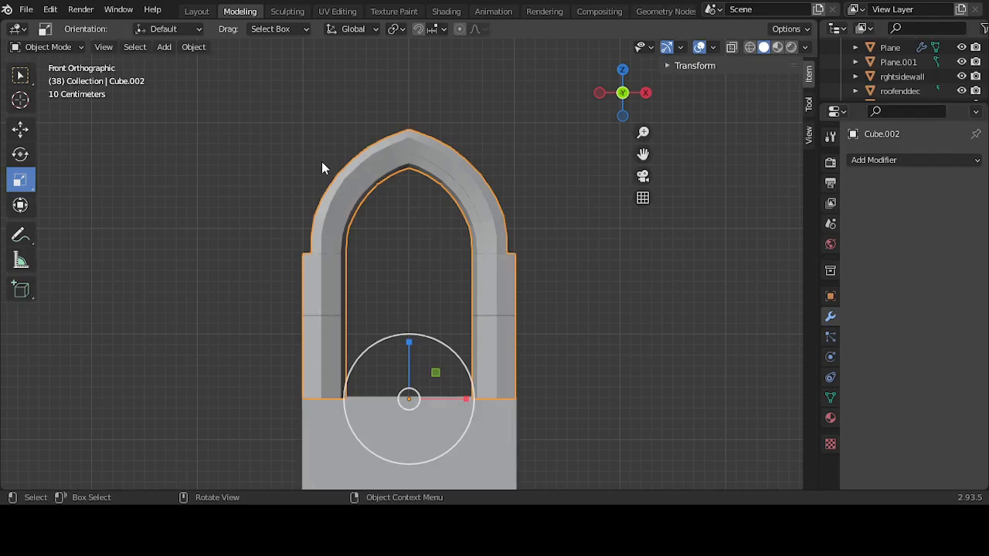
pyautogui.press('Tab')
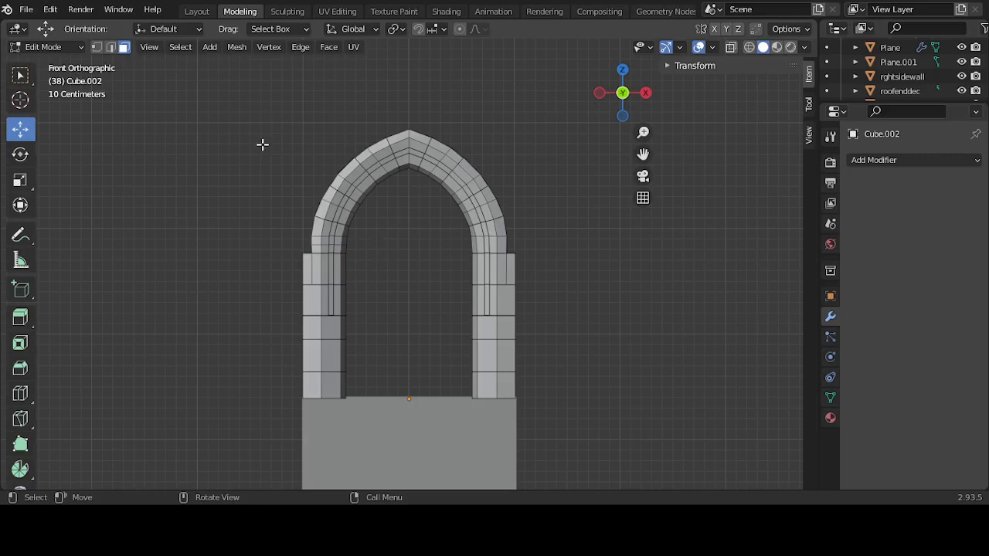
pyautogui.moveTo(238, 116); pyautogui.dragTo(408, 422)
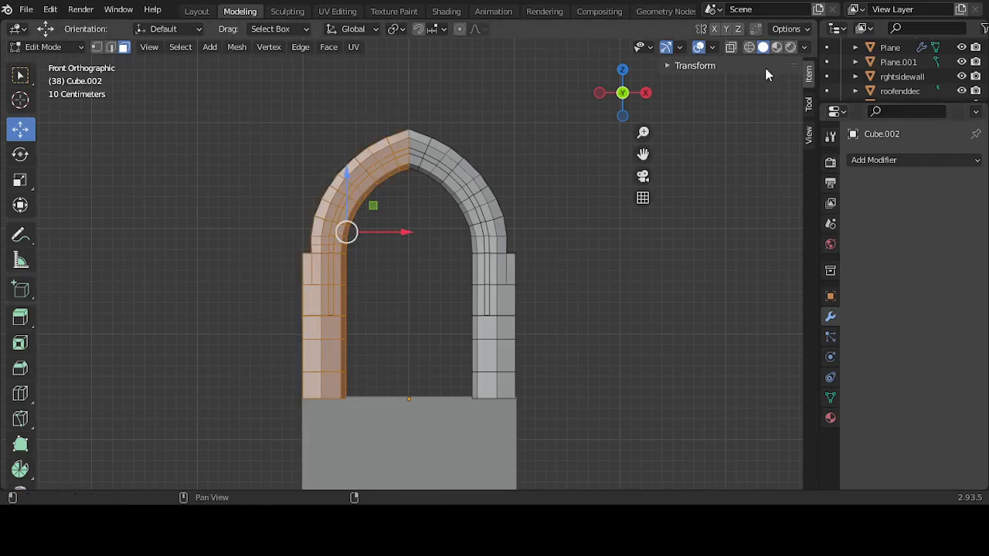
pyautogui.click(749, 47)
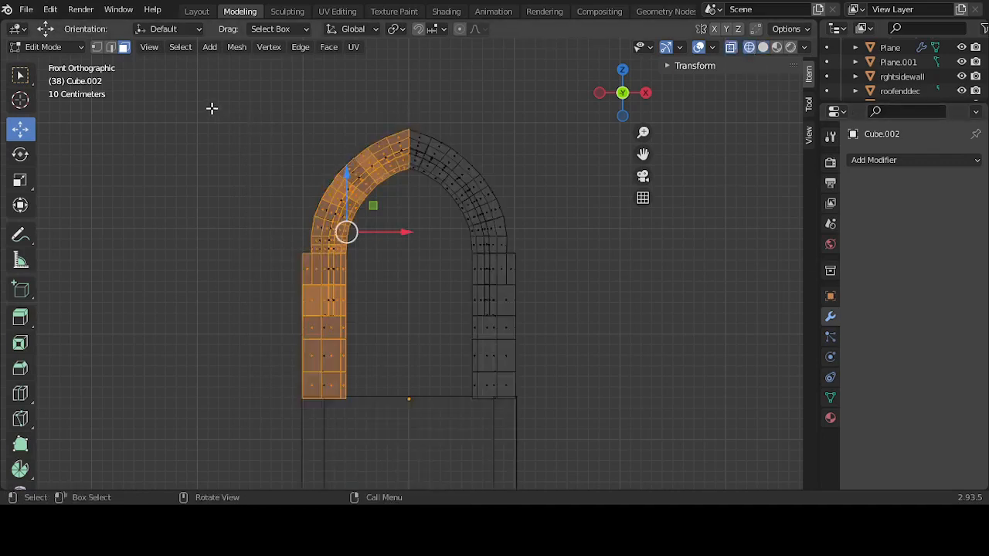
pyautogui.moveTo(211, 108); pyautogui.dragTo(403, 429)
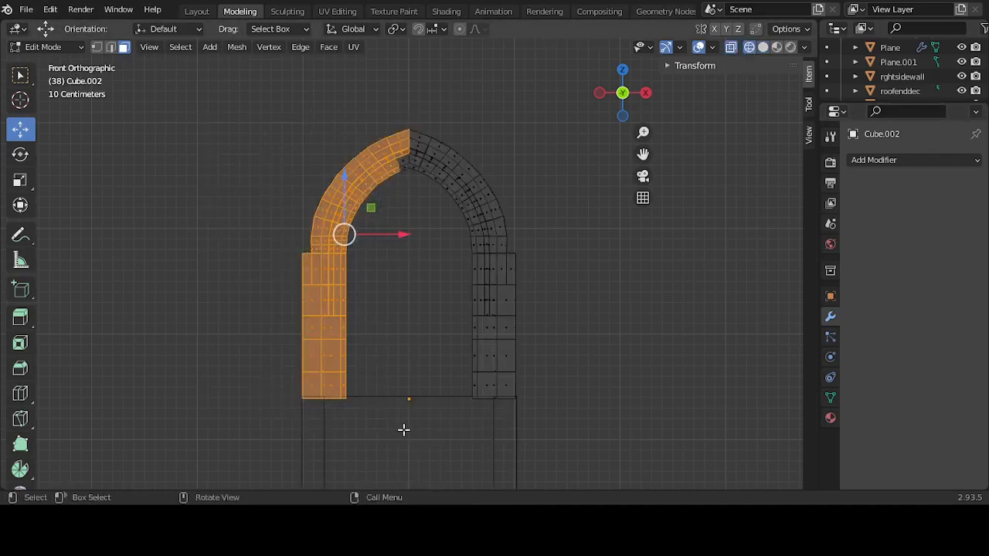
pyautogui.moveTo(199, 92); pyautogui.dragTo(405, 444)
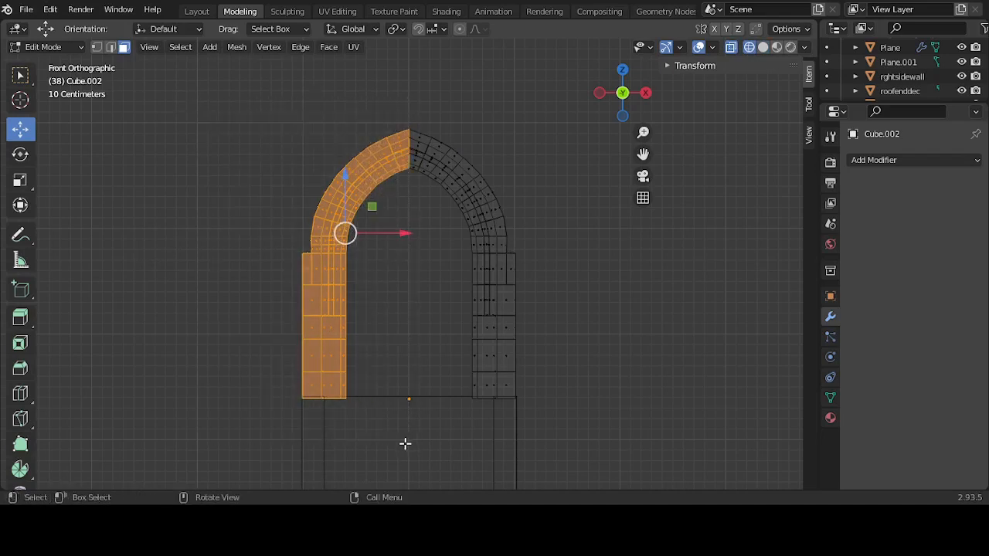
pyautogui.click(20, 179)
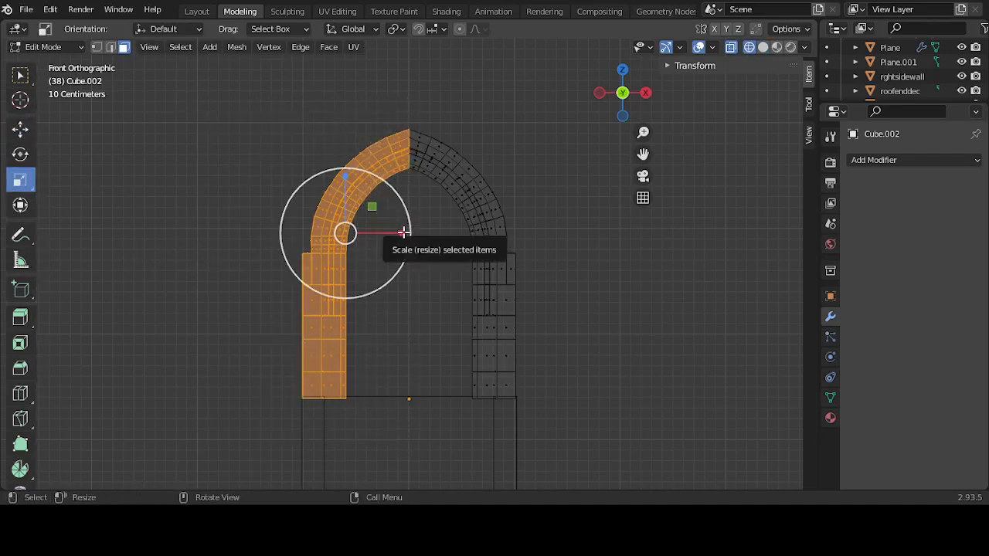
pyautogui.moveTo(403, 232); pyautogui.dragTo(373, 239)
pyautogui.click(20, 129)
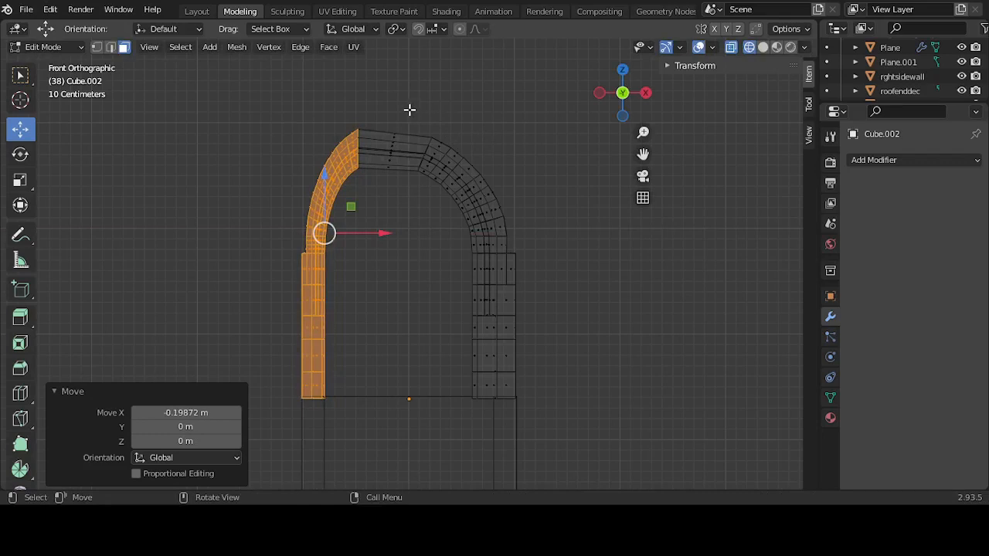
# Step: Box-select all the faces of the top segment between the arch's two halves in front wireframe view and delete them
pyautogui.press('b')
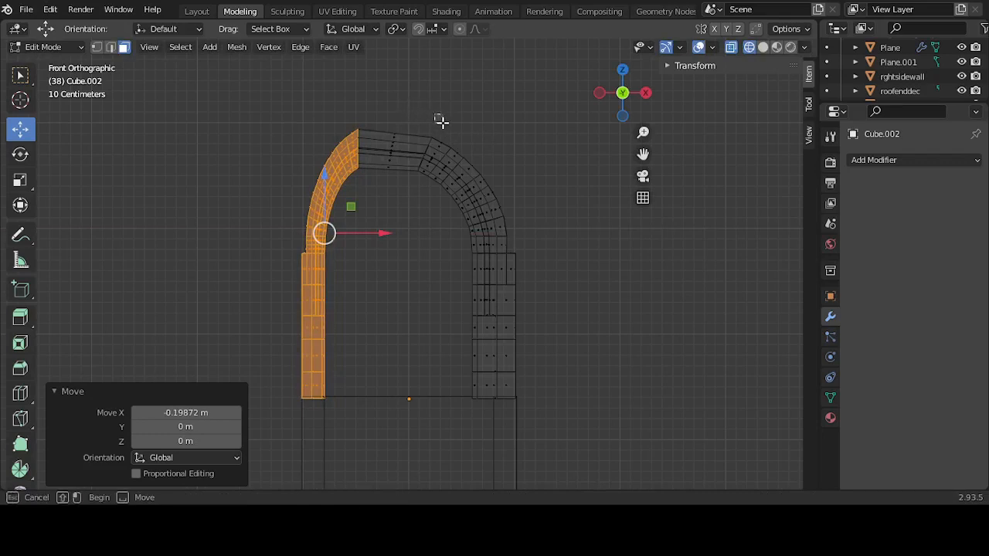
pyautogui.click(441, 122)
pyautogui.moveTo(385, 111); pyautogui.dragTo(391, 194)
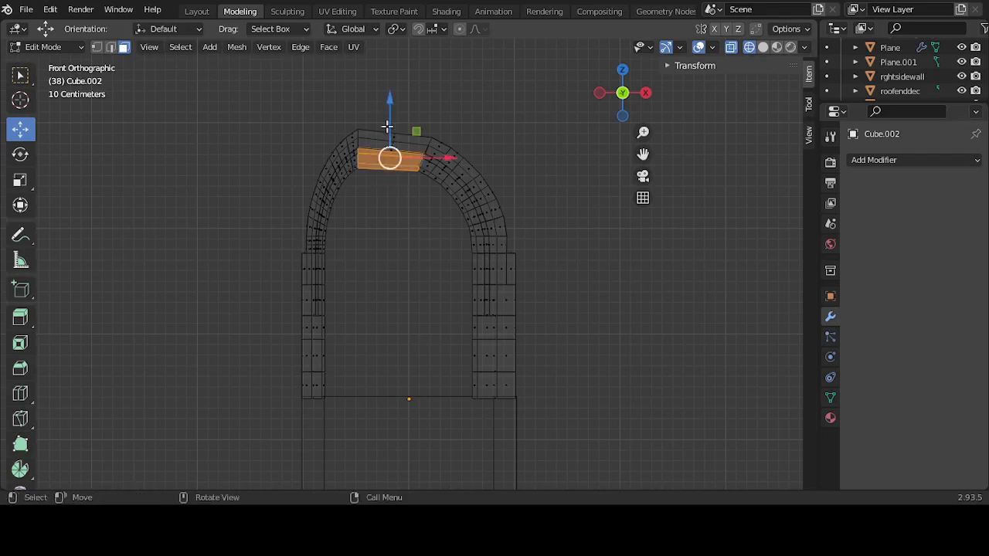
pyautogui.moveTo(388, 126); pyautogui.dragTo(402, 156)
pyautogui.hotkey('ctrl', 'z')
pyautogui.click(395, 247)
pyautogui.moveTo(377, 259); pyautogui.dragTo(410, 82)
pyautogui.press('x')
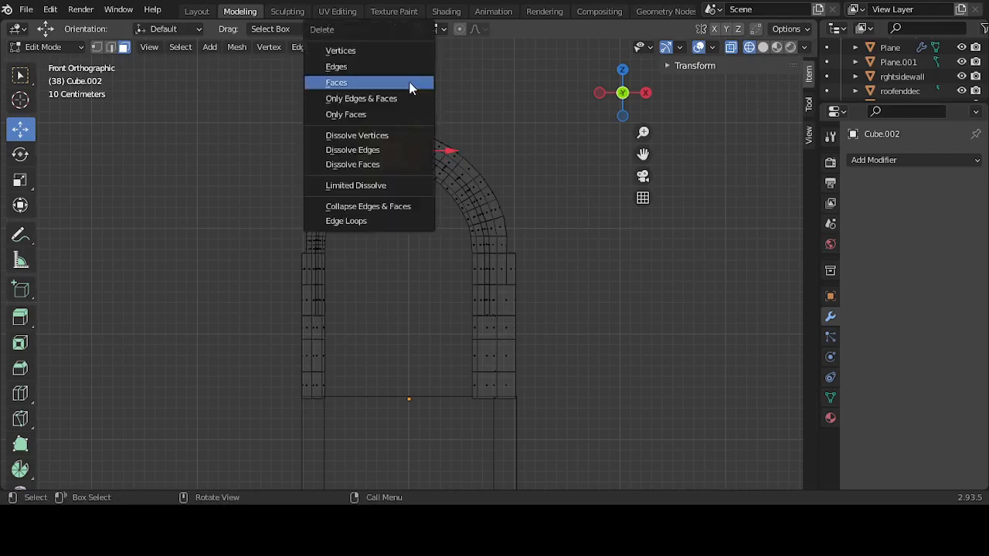
pyautogui.click(410, 83)
# Step: Select the arch's whole right half, narrow it along X to the wall thickness, and move it about 0.185 m to the block's outer edge
pyautogui.moveTo(391, 103); pyautogui.dragTo(557, 420)
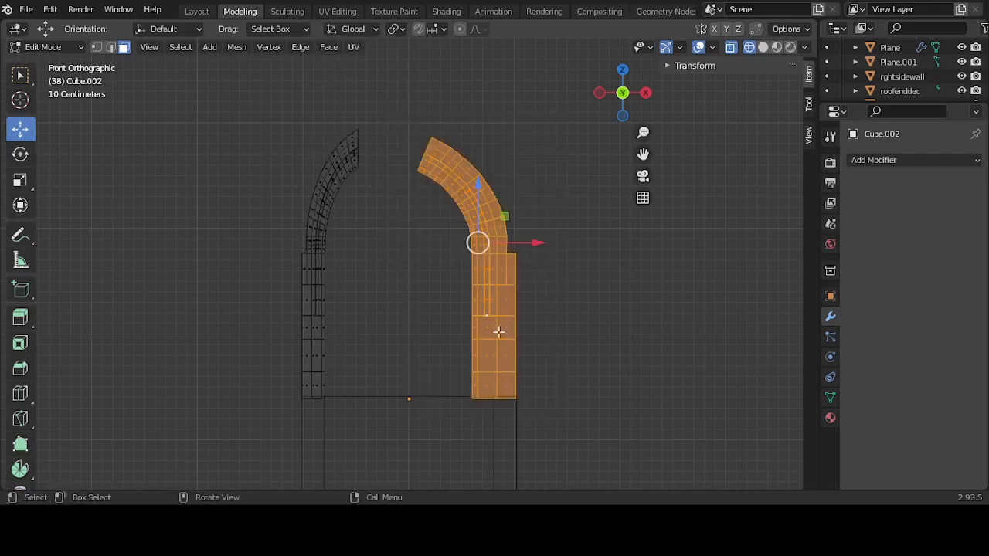
pyautogui.click(20, 179)
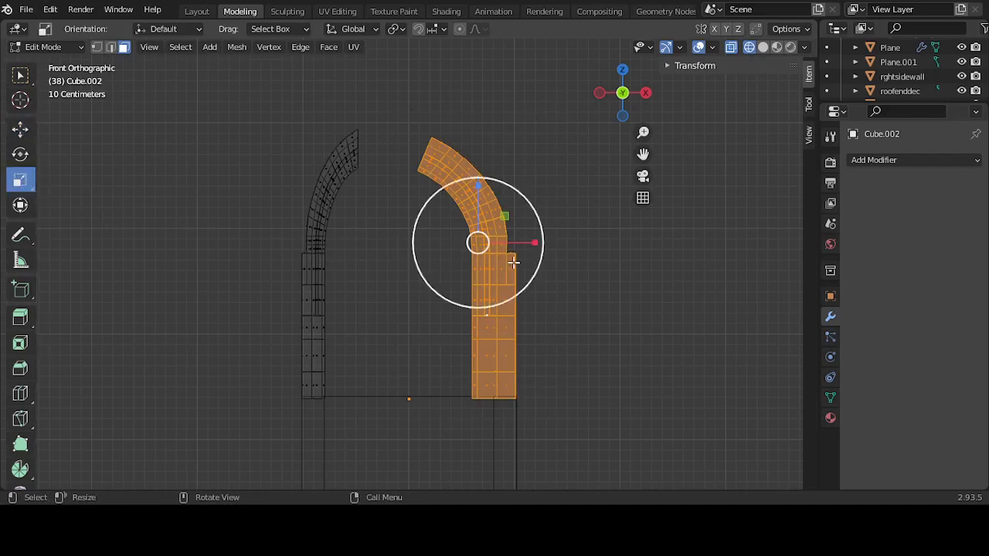
pyautogui.moveTo(530, 243)
pyautogui.mouseDown()
pyautogui.moveTo(506, 244)
pyautogui.moveTo(547, 243)
pyautogui.mouseUp()
pyautogui.click(20, 128)
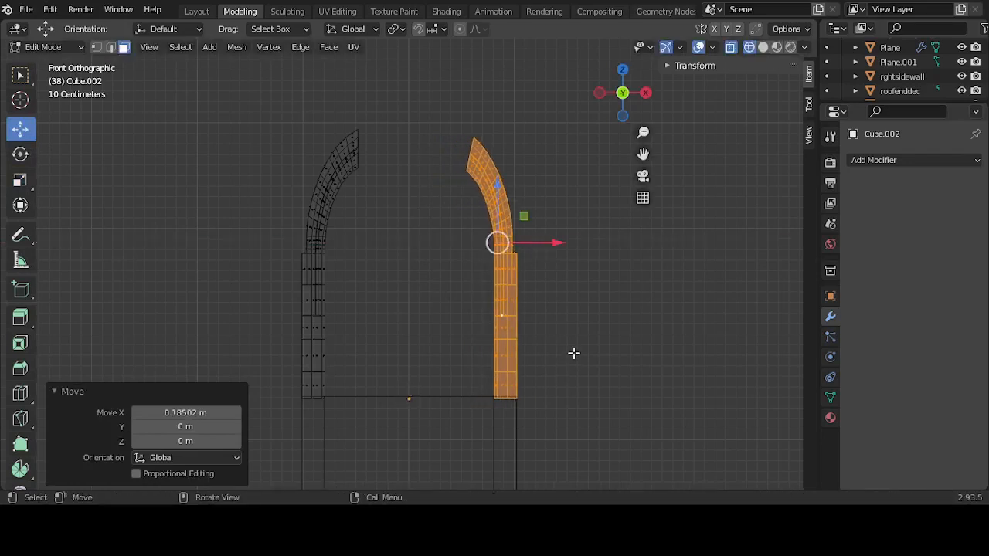
# Step: Switch to solid shading, shift the whole arch object slightly back along Y onto the block's walls, and return to Edit Mode
pyautogui.moveTo(573, 353)
pyautogui.mouseDown(button='middle')
pyautogui.moveTo(559, 307)
pyautogui.moveTo(512, 343)
pyautogui.mouseUp(button='middle')
pyautogui.click(763, 47)
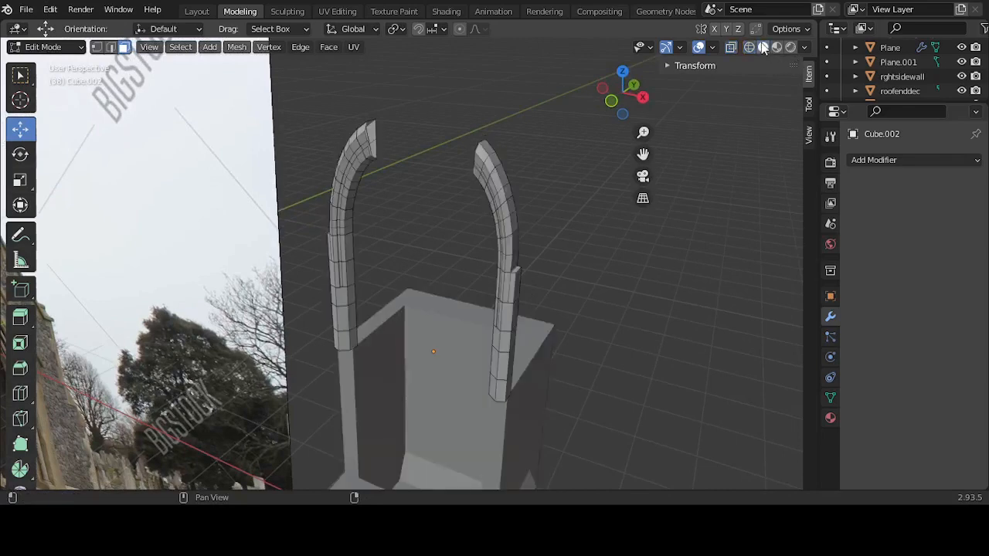
pyautogui.moveTo(718, 147); pyautogui.dragTo(596, 216, button='middle')
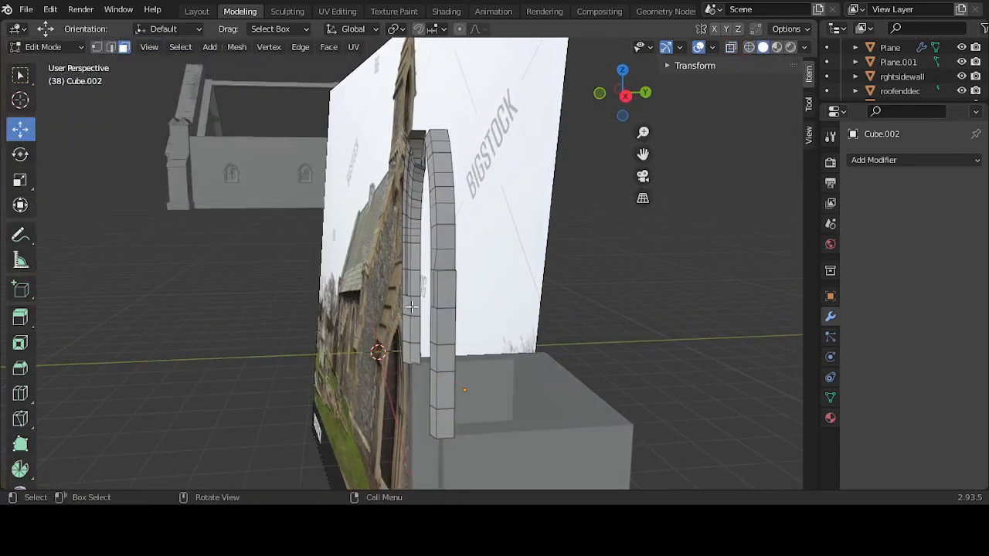
pyautogui.press('l')
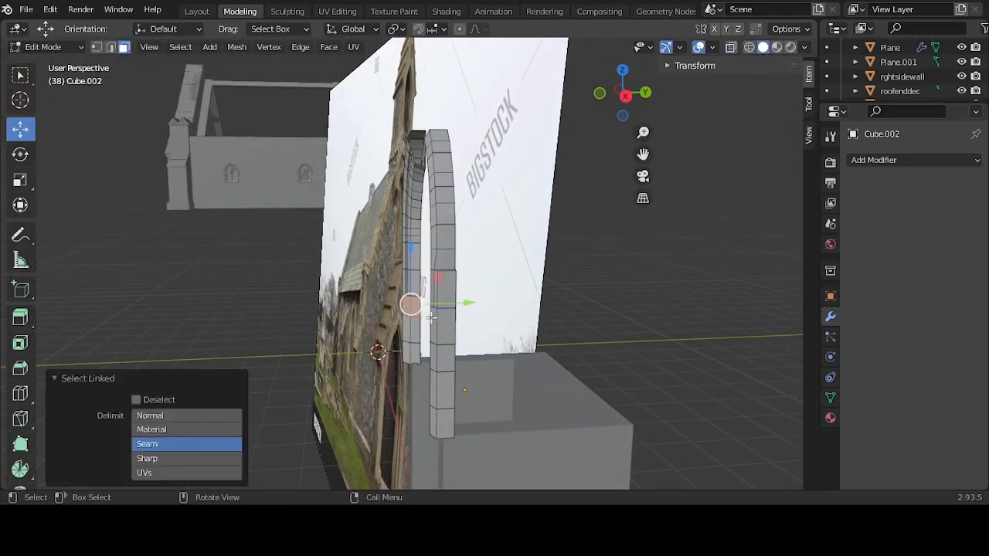
pyautogui.click(636, 306)
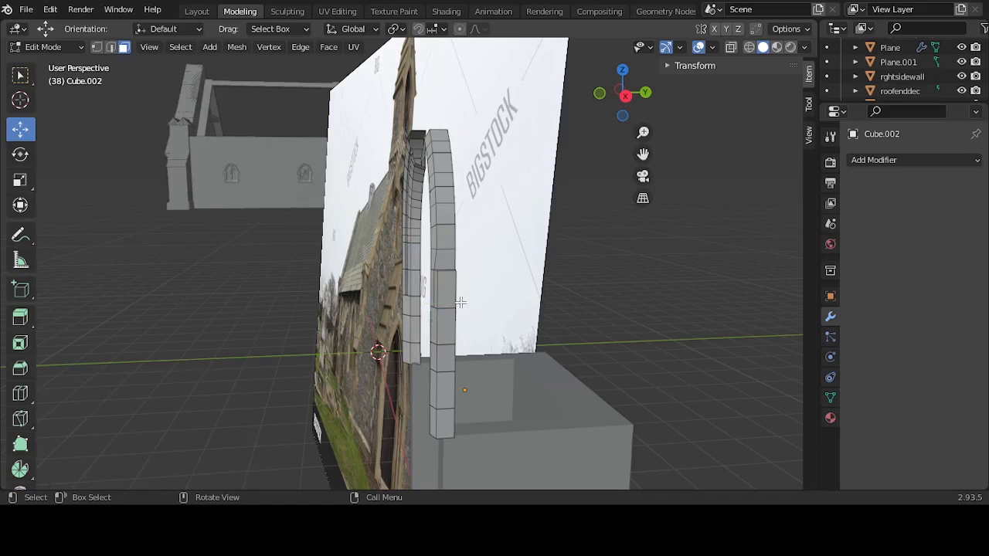
pyautogui.press('Tab')
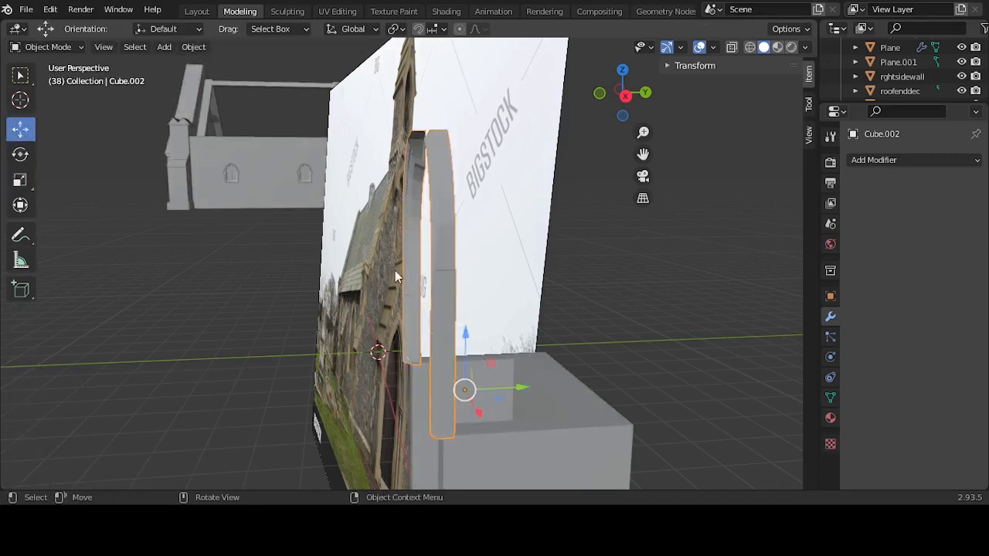
pyautogui.moveTo(513, 379); pyautogui.dragTo(528, 380)
pyautogui.moveTo(634, 330); pyautogui.dragTo(415, 125, button='middle')
pyautogui.scroll(1, 413, 127)
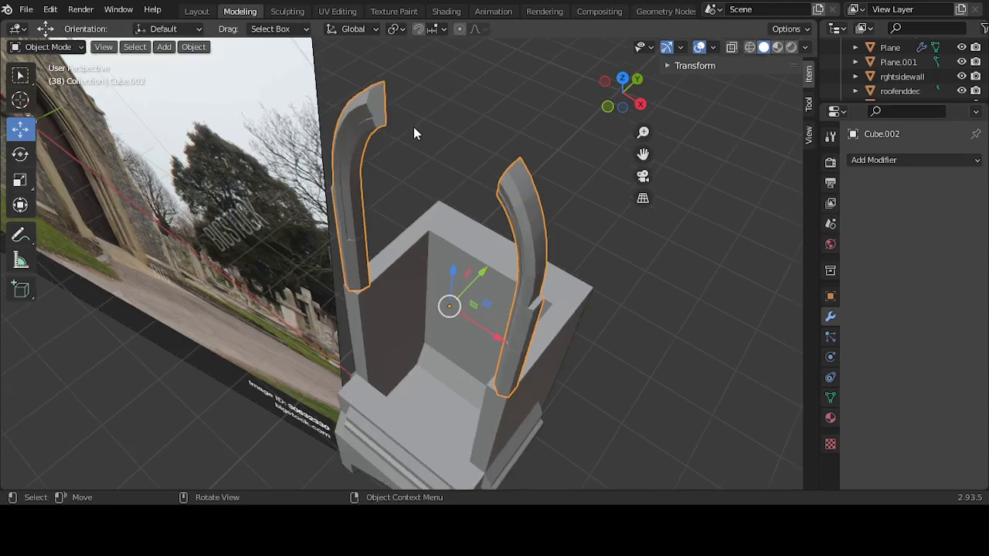
pyautogui.press('Tab')
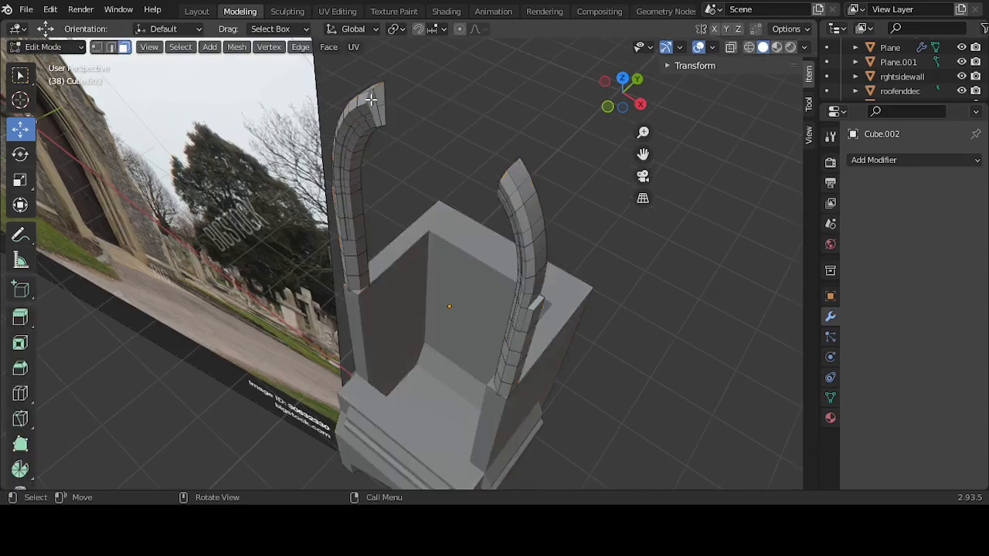
# Step: Select the open end edge loops of both arch halves, try to bevel them, and undo the attempt
pyautogui.click(371, 99)
pyautogui.press('KP_1')
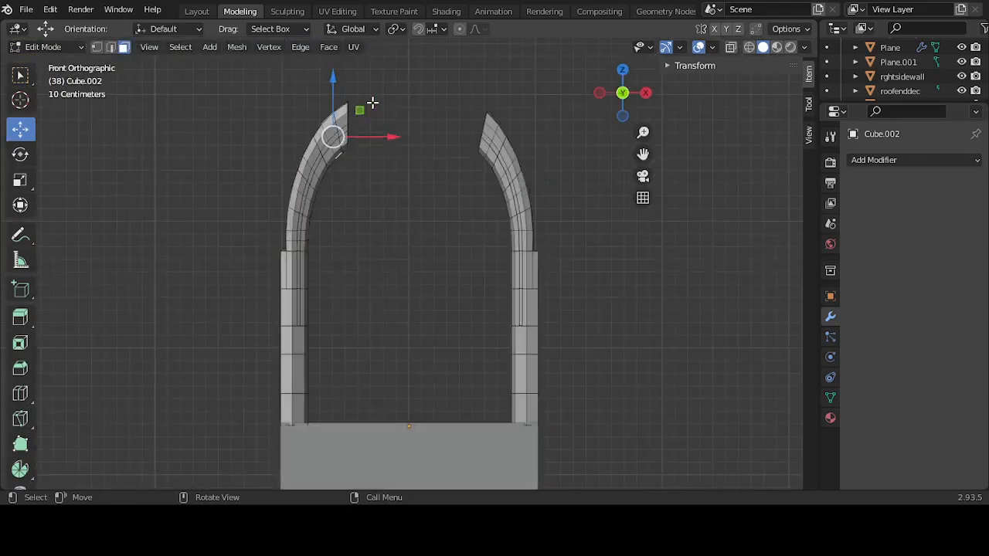
pyautogui.moveTo(394, 113); pyautogui.dragTo(312, 155, button='middle')
pyautogui.moveTo(439, 110); pyautogui.dragTo(404, 123, button='middle')
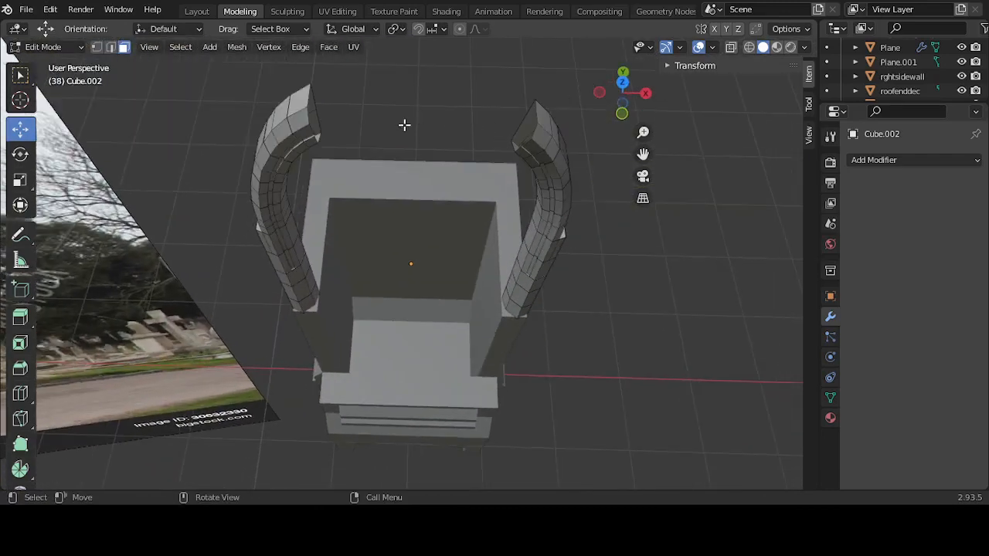
pyautogui.keyDown('alt'); pyautogui.click(316, 97); pyautogui.keyUp('alt')
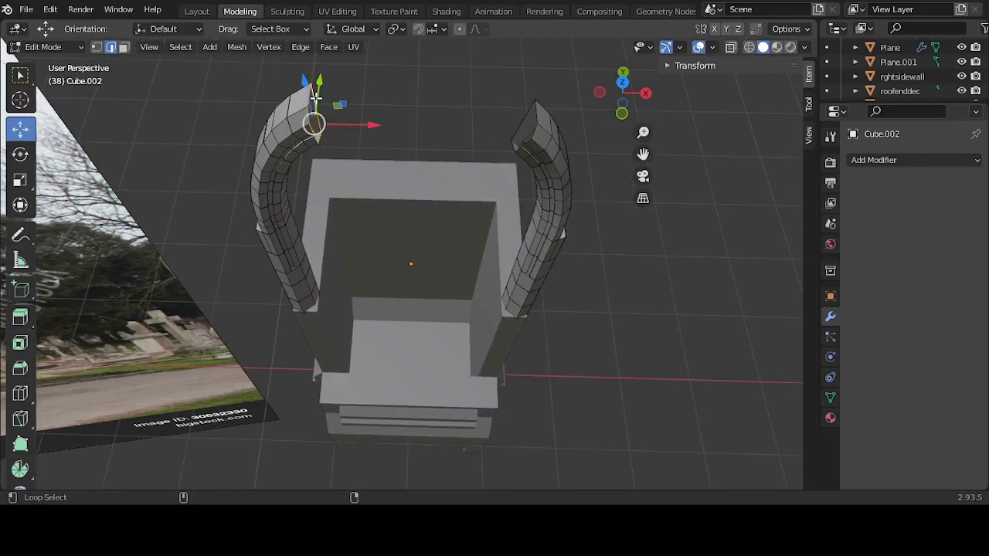
pyautogui.keyDown('alt'); pyautogui.keyDown('shift'); pyautogui.click(524, 115); pyautogui.keyUp('shift'); pyautogui.keyUp('alt')
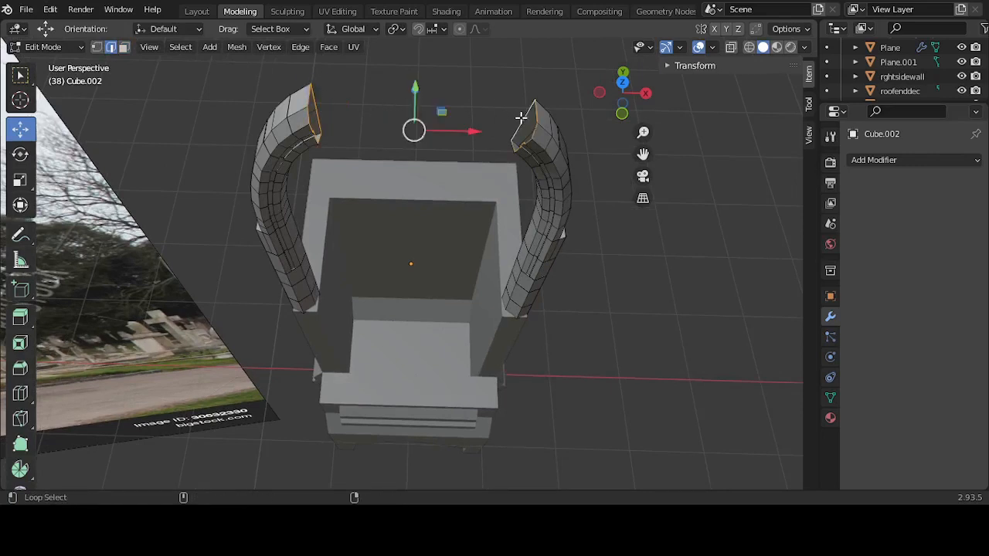
pyautogui.rightClick(398, 106)
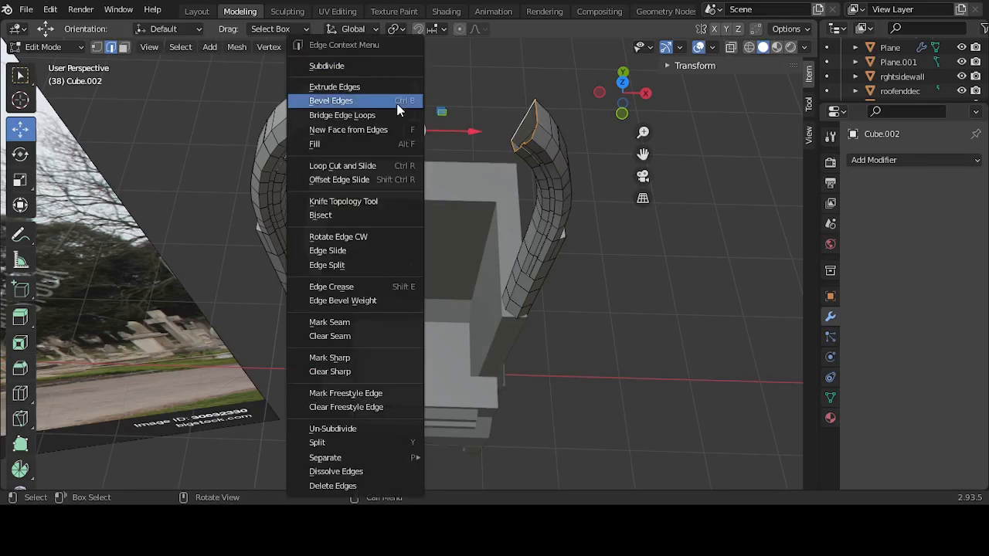
pyautogui.click(398, 108)
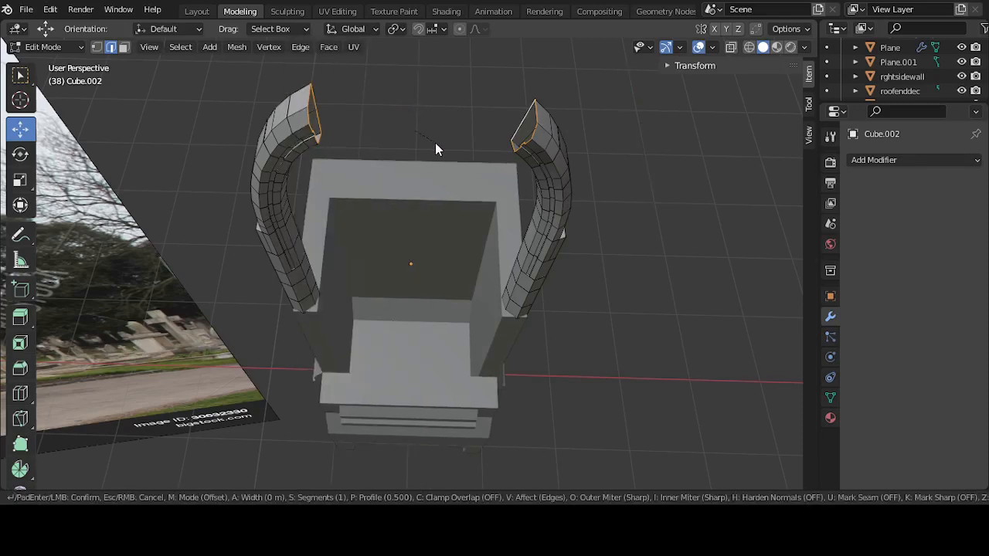
pyautogui.click(398, 141)
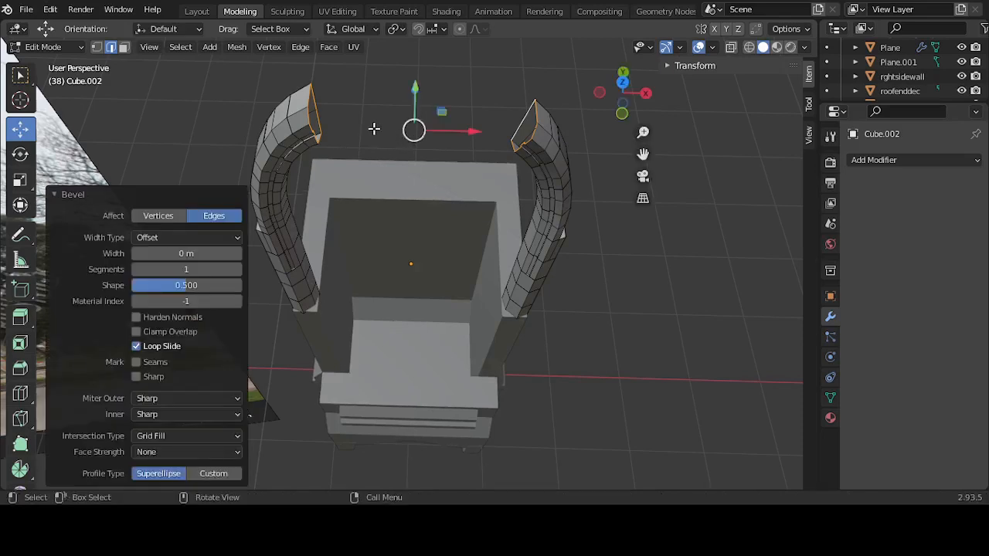
pyautogui.hotkey('ctrl', 'z')
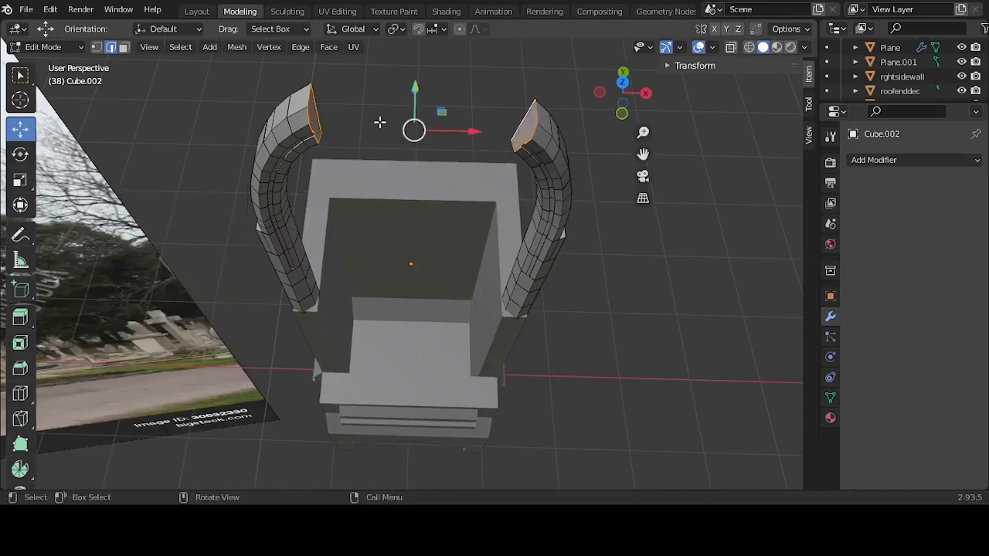
pyautogui.hotkey('ctrl', 'z')
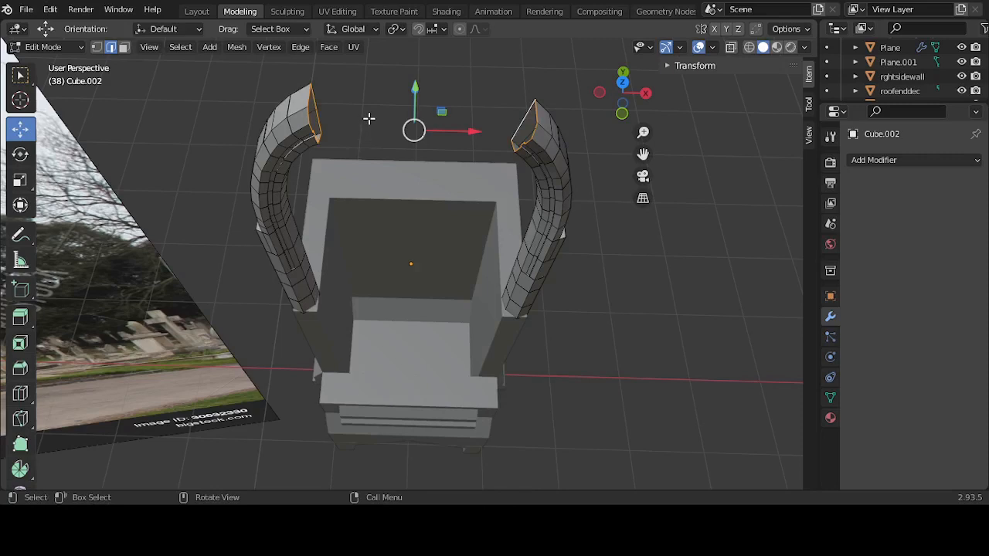
# Step: Select only the left half's open end loop and extrude it about 0.183 m along X and 0.011 m along Z in front view
pyautogui.press('KP_1')
pyautogui.scroll(-2, 401, 178)
pyautogui.scroll(1, 402, 177)
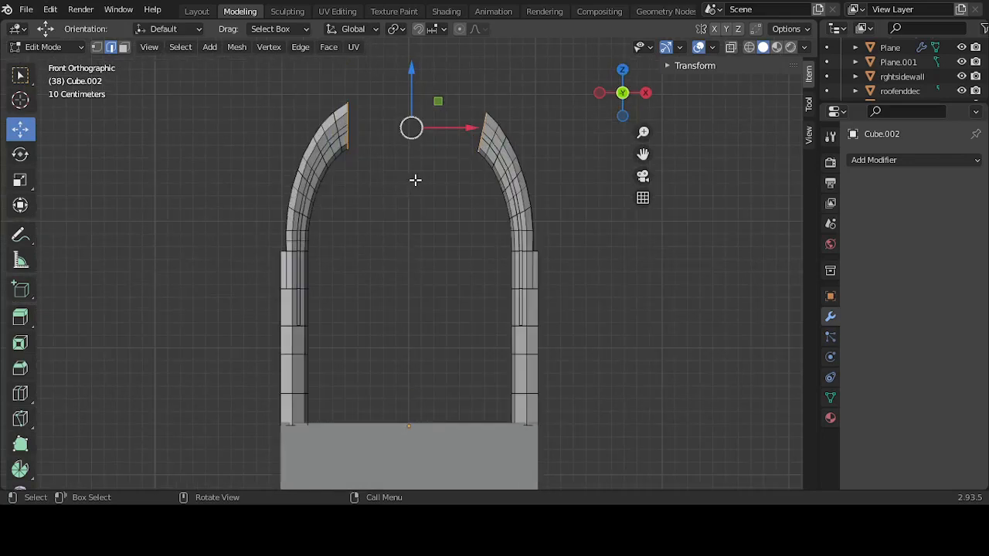
pyautogui.click(586, 208)
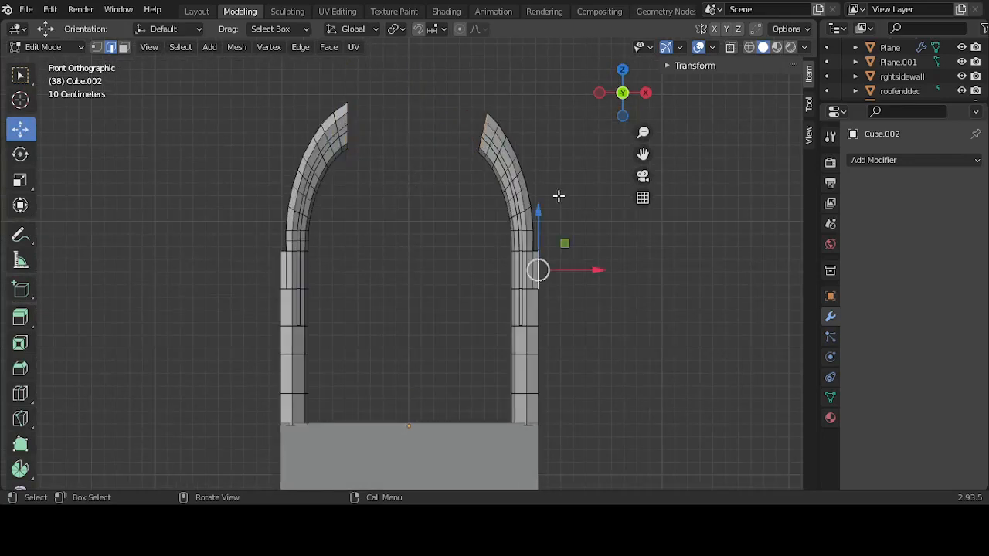
pyautogui.moveTo(453, 91); pyautogui.dragTo(376, 112, button='middle')
pyautogui.click(388, 106)
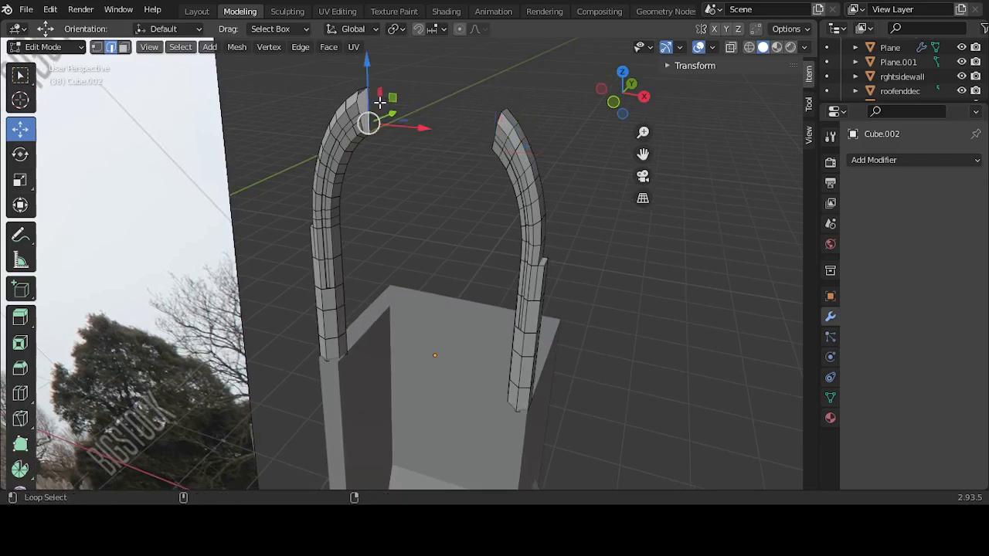
pyautogui.keyDown('alt'); pyautogui.click(370, 101); pyautogui.keyUp('alt')
pyautogui.press('KP_1')
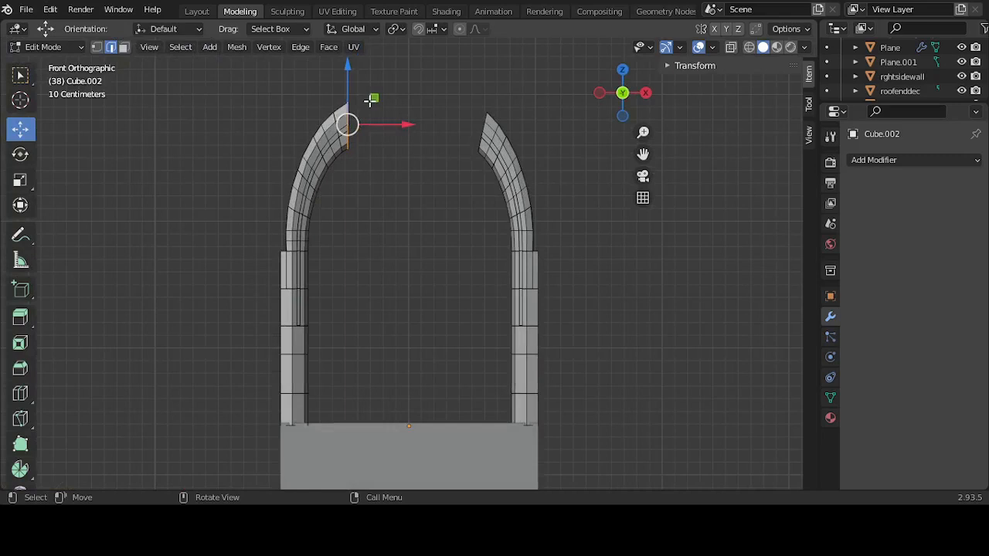
pyautogui.press('e')
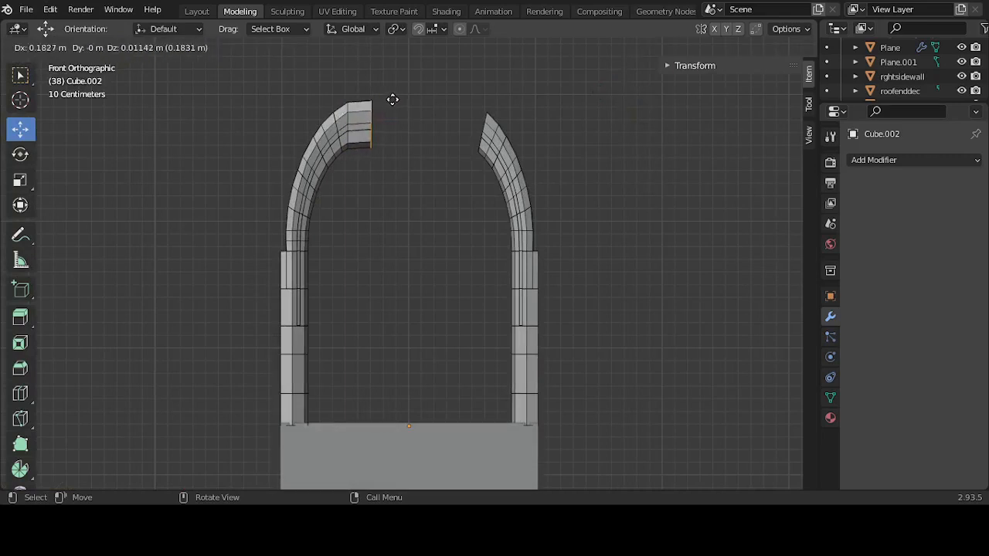
pyautogui.click(392, 99)
# Step: Raise the extruded left end about 0.051 m, move it about 0.29 m along X to the arch's centre, and nudge it slightly higher
pyautogui.press('g')
pyautogui.press('z')
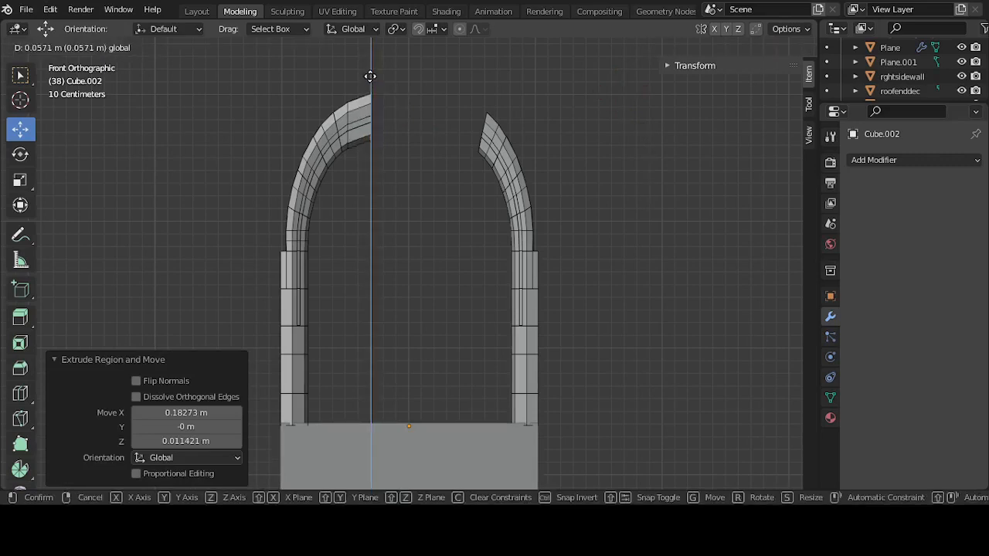
pyautogui.click(371, 78)
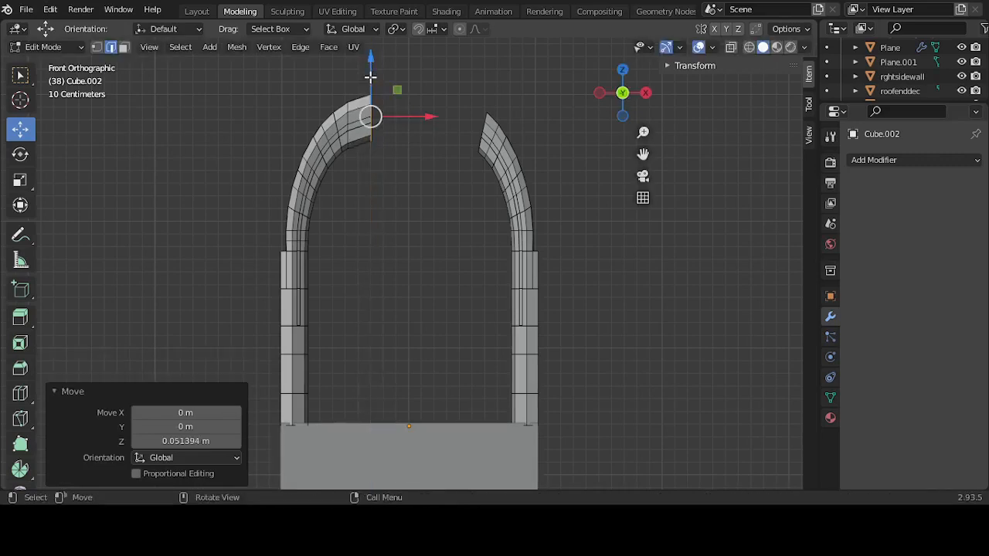
pyautogui.press('g')
pyautogui.press('x')
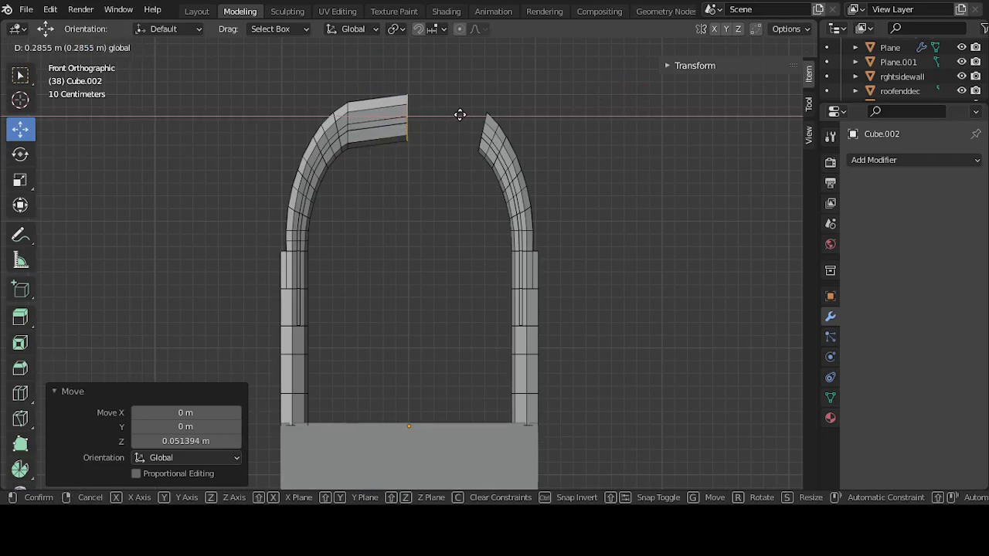
pyautogui.click(460, 114)
pyautogui.moveTo(408, 87); pyautogui.dragTo(408, 83)
# Step: Select the right half's open end loop and extrude it about -0.457 m along X and 0.103 m along Z towards the centre
pyautogui.moveTo(468, 115); pyautogui.dragTo(465, 173, button='middle')
pyautogui.click(558, 116)
pyautogui.moveTo(503, 115); pyautogui.dragTo(533, 135, button='middle')
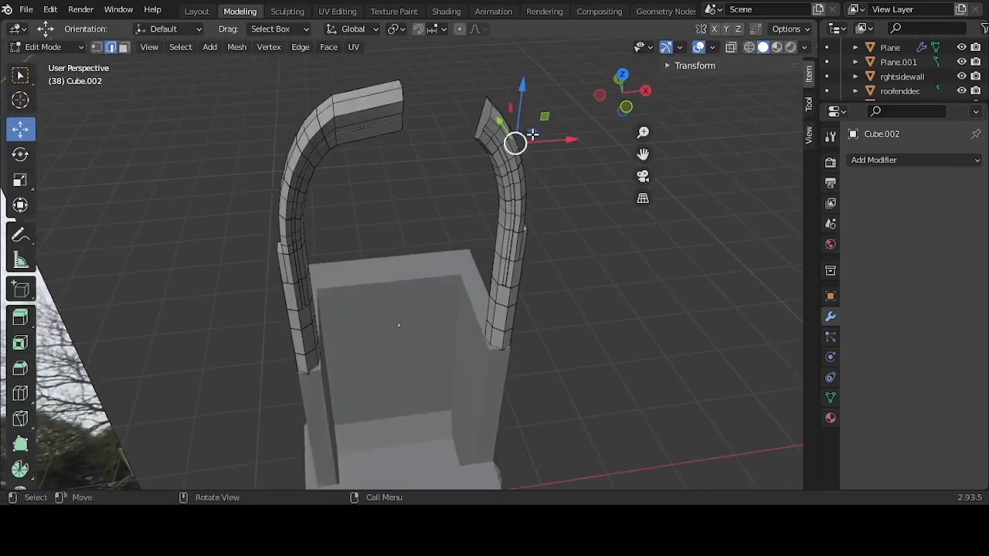
pyautogui.keyDown('alt'); pyautogui.click(489, 110); pyautogui.keyUp('alt')
pyautogui.press('KP_1')
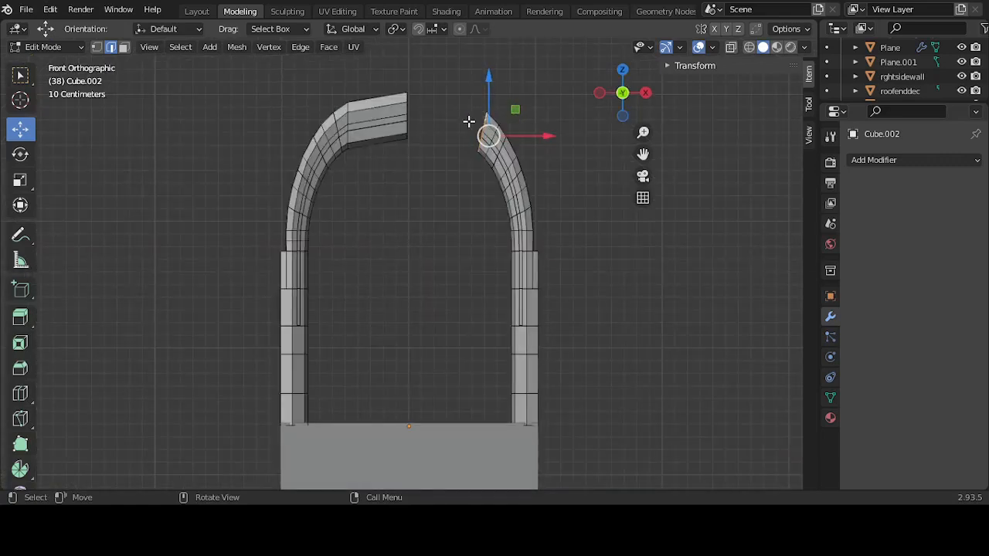
pyautogui.press('g')
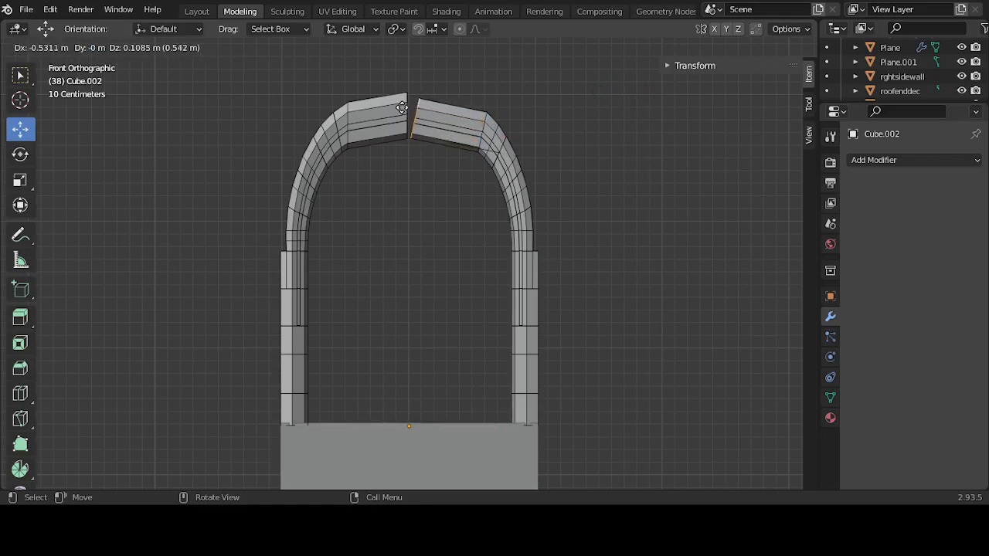
pyautogui.click(407, 104)
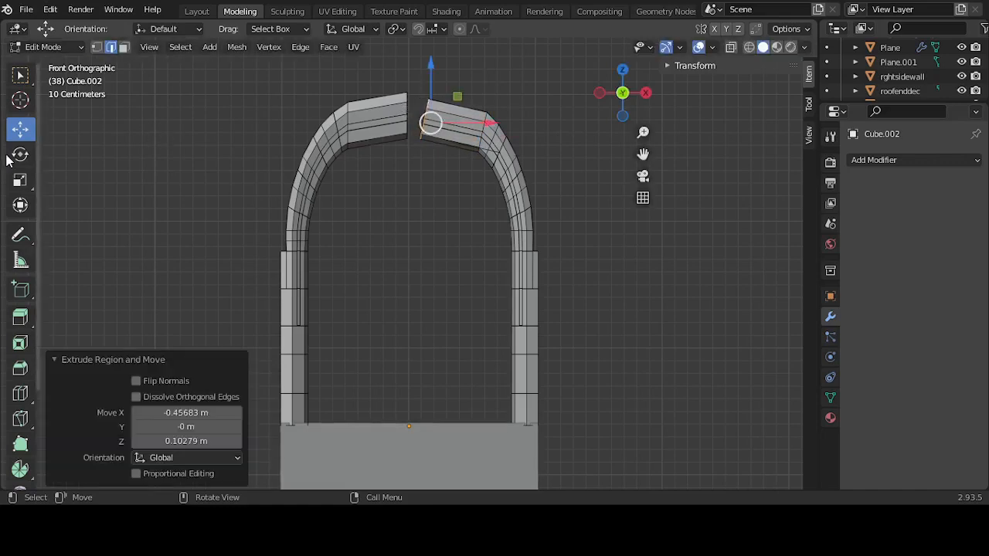
# Step: Scale the right half's extruded end loop along X until it is flat and vertical
pyautogui.click(20, 179)
pyautogui.moveTo(489, 122); pyautogui.dragTo(428, 119)
pyautogui.click(427, 172)
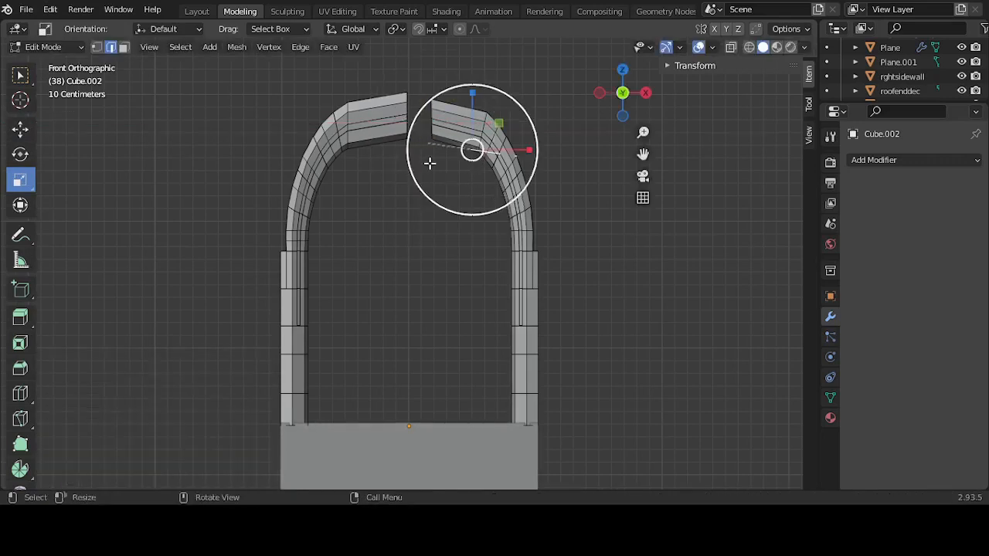
# Step: Undo the flattening and the extrusion of the arch's right half end loop
pyautogui.click(365, 196)
pyautogui.moveTo(448, 192); pyautogui.dragTo(432, 223, button='middle')
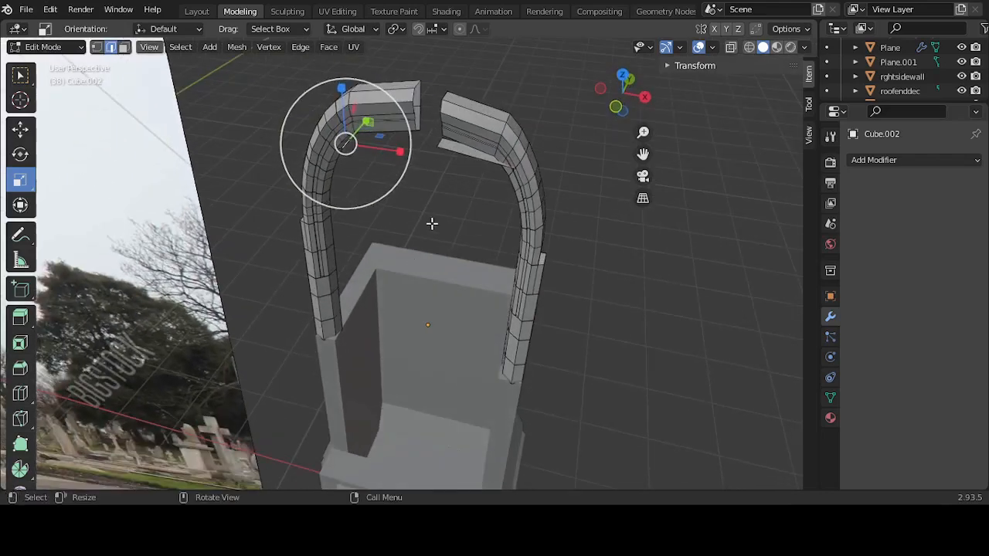
pyautogui.hotkey('ctrl', 'z')
pyautogui.hotkey('ctrl', 'z')
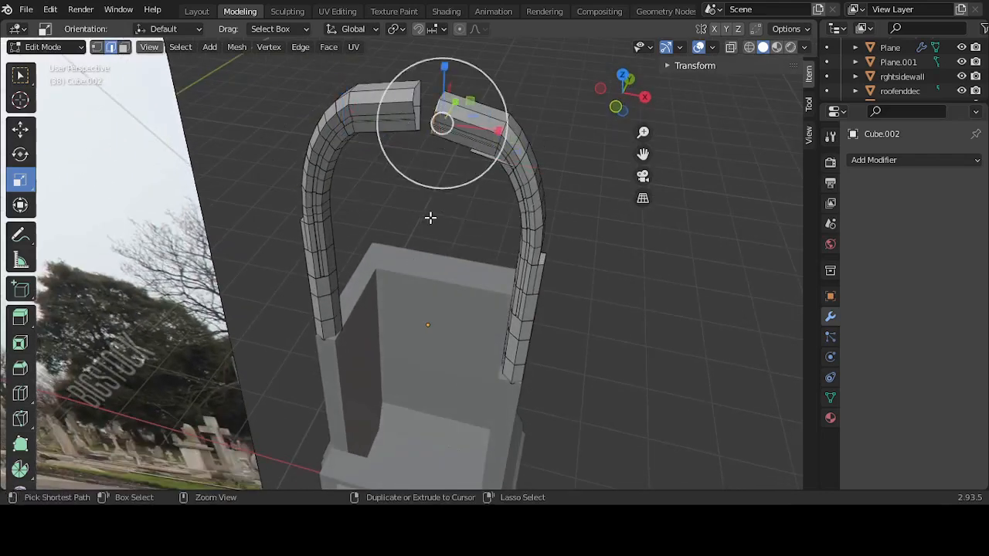
pyautogui.hotkey('ctrl', 'z')
pyautogui.moveTo(539, 97); pyautogui.dragTo(438, 85, button='middle')
pyautogui.click(401, 74)
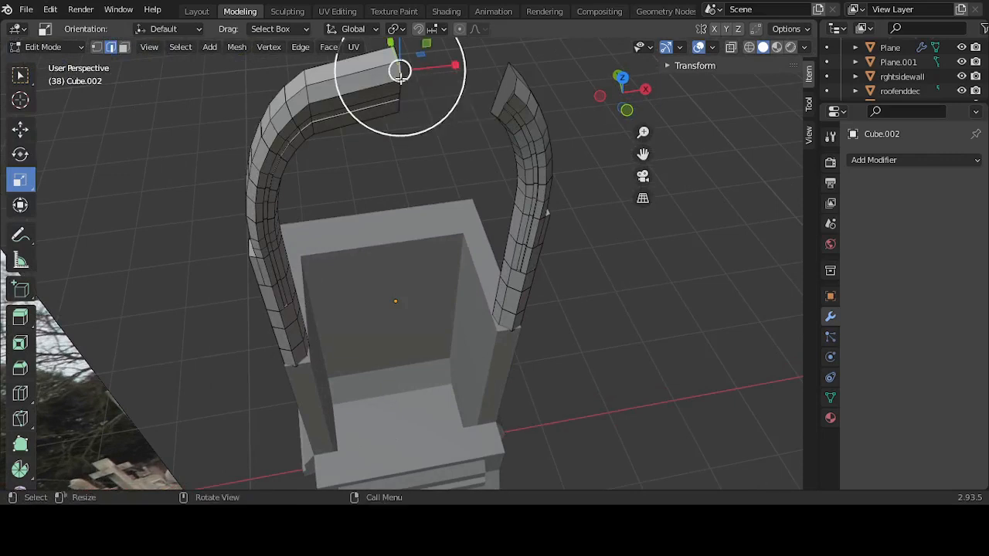
pyautogui.click(503, 122)
pyautogui.moveTo(503, 122); pyautogui.dragTo(456, 115, button='middle')
pyautogui.scroll(1, 456, 116)
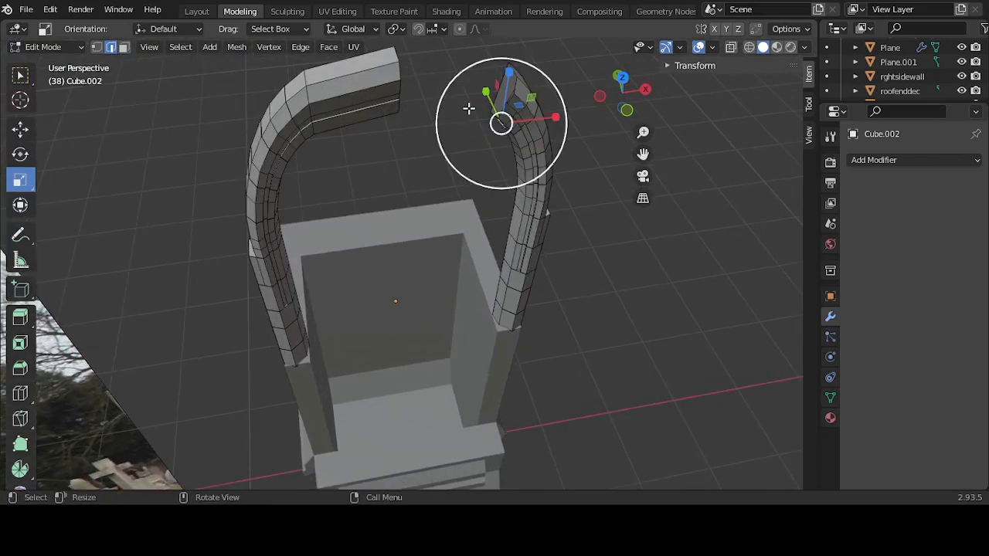
pyautogui.click(392, 180)
# Step: Try to delete the faces of the arch's left half by box-selecting it in solid shading
pyautogui.scroll(-4, 383, 192)
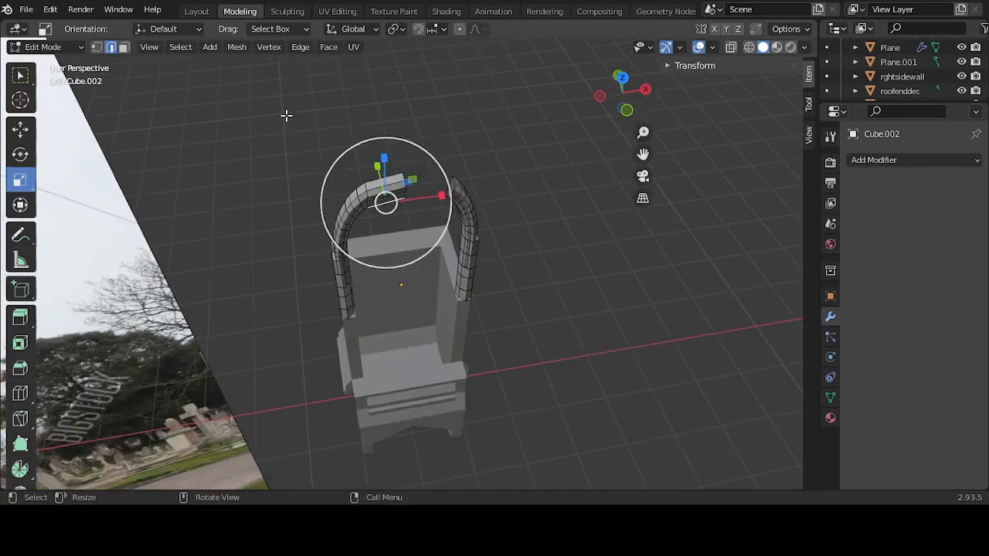
pyautogui.moveTo(254, 110); pyautogui.dragTo(420, 353)
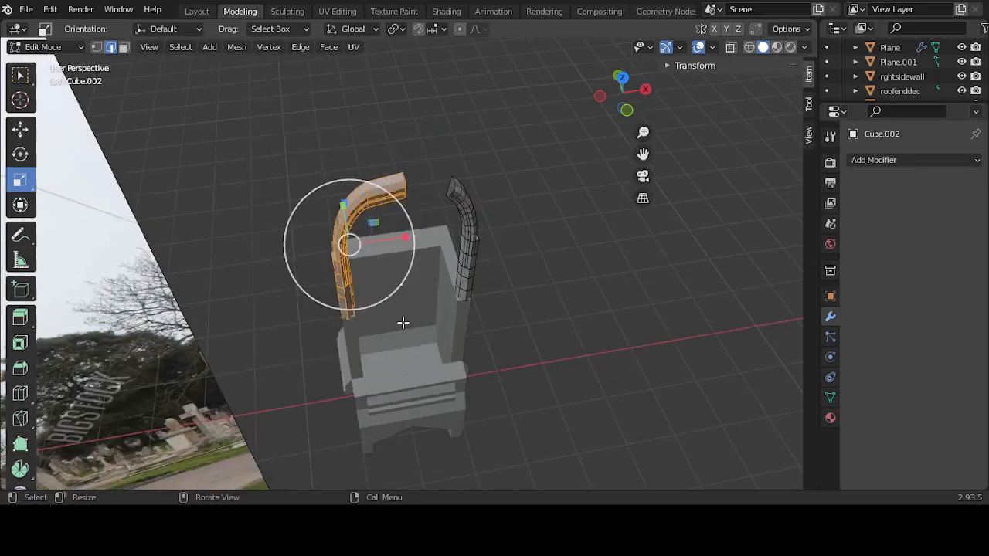
pyautogui.press('x')
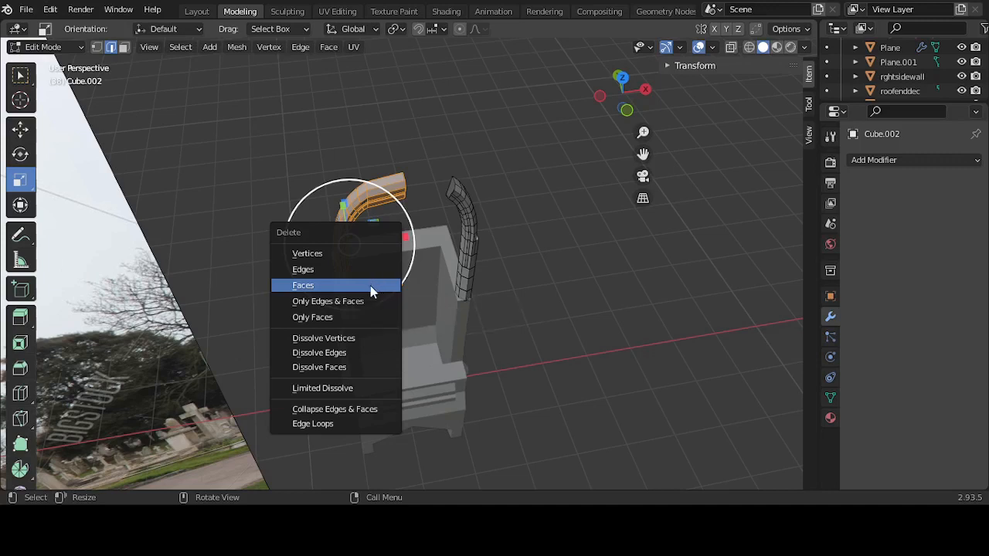
pyautogui.click(373, 284)
# Step: Select the whole left half of the arch in wireframe front view and delete its faces
pyautogui.click(749, 47)
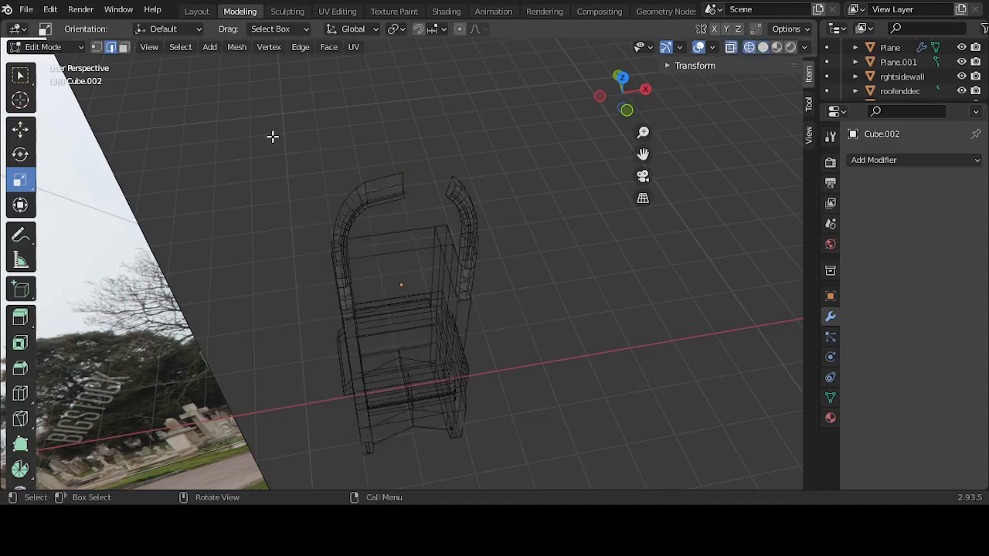
pyautogui.press('x')
pyautogui.press('Tab')
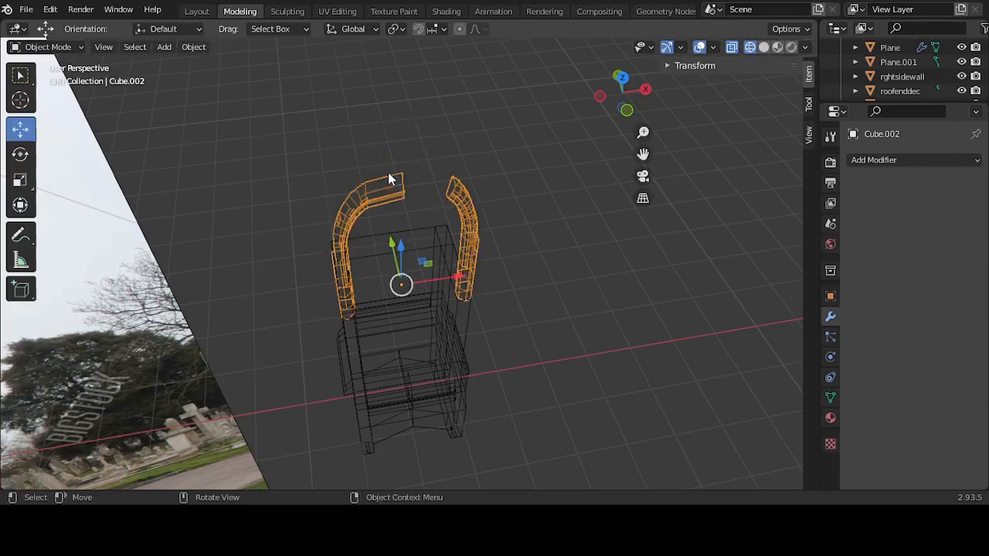
pyautogui.press('KP_1')
pyautogui.moveTo(258, 98); pyautogui.dragTo(415, 387)
pyautogui.click(375, 158)
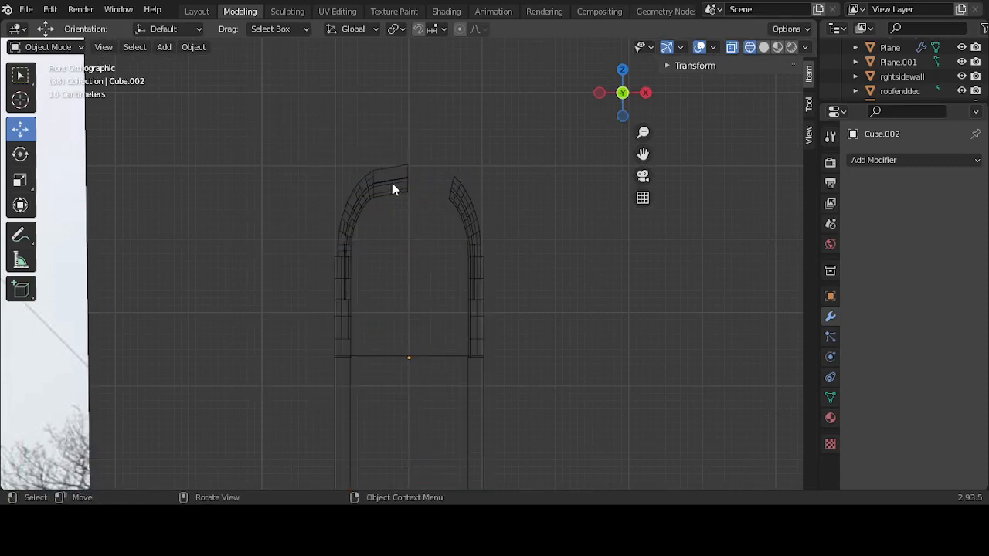
pyautogui.click(396, 186)
pyautogui.press('Tab')
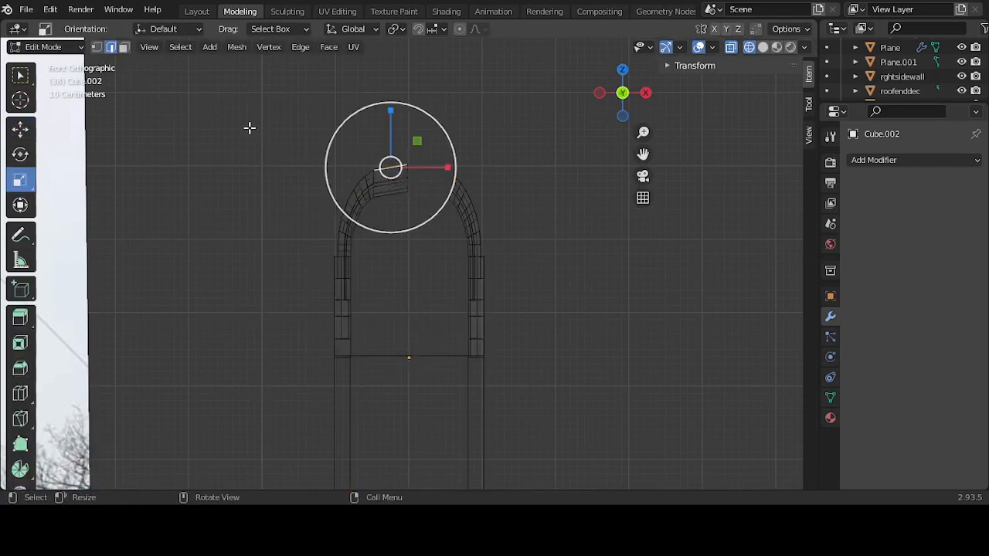
pyautogui.moveTo(249, 128); pyautogui.dragTo(429, 358)
pyautogui.press('x')
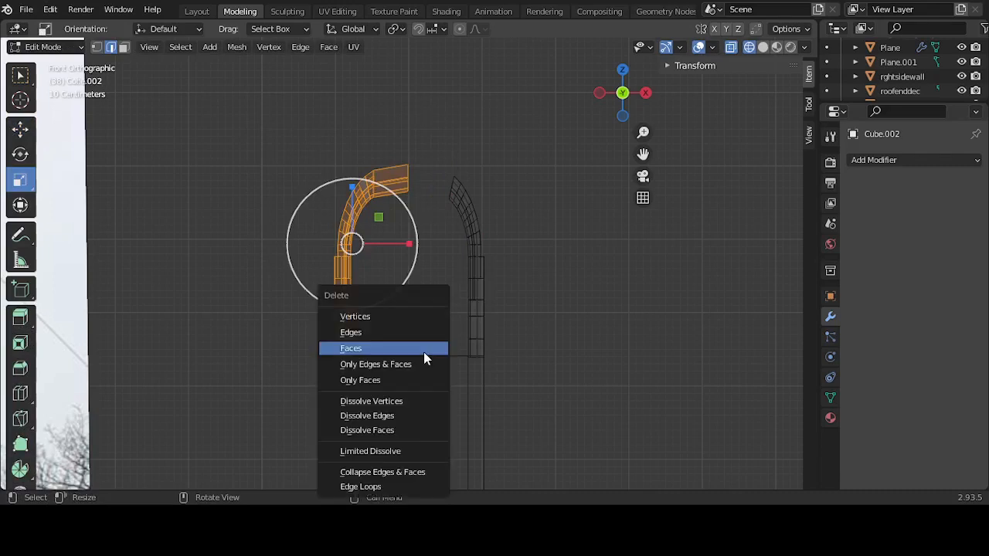
pyautogui.click(424, 352)
# Step: Select the right half's open end loop and extrude it about -0.534 m along X and 0.075 m along Z in front view
pyautogui.moveTo(524, 221); pyautogui.dragTo(441, 178, button='middle')
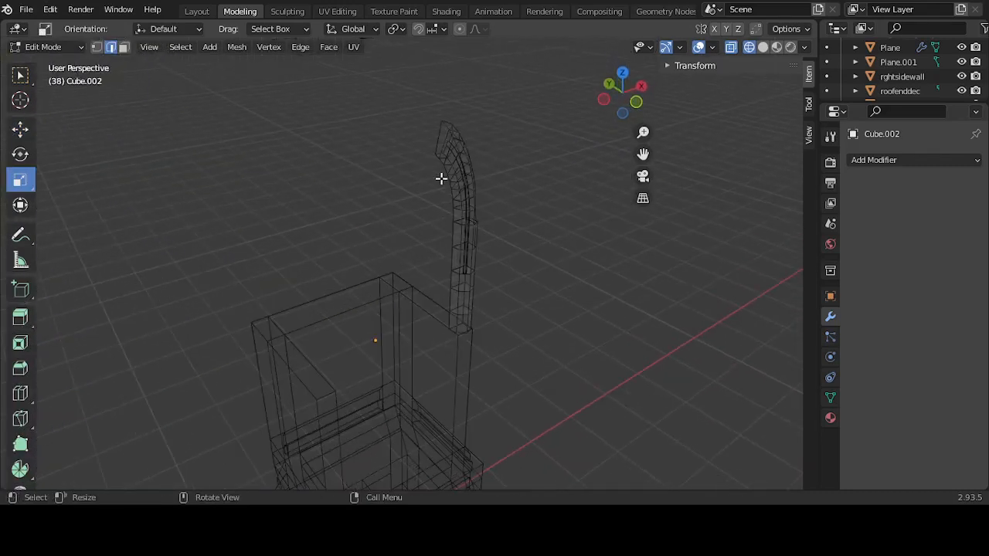
pyautogui.click(763, 47)
pyautogui.moveTo(510, 116); pyautogui.dragTo(454, 133, button='middle')
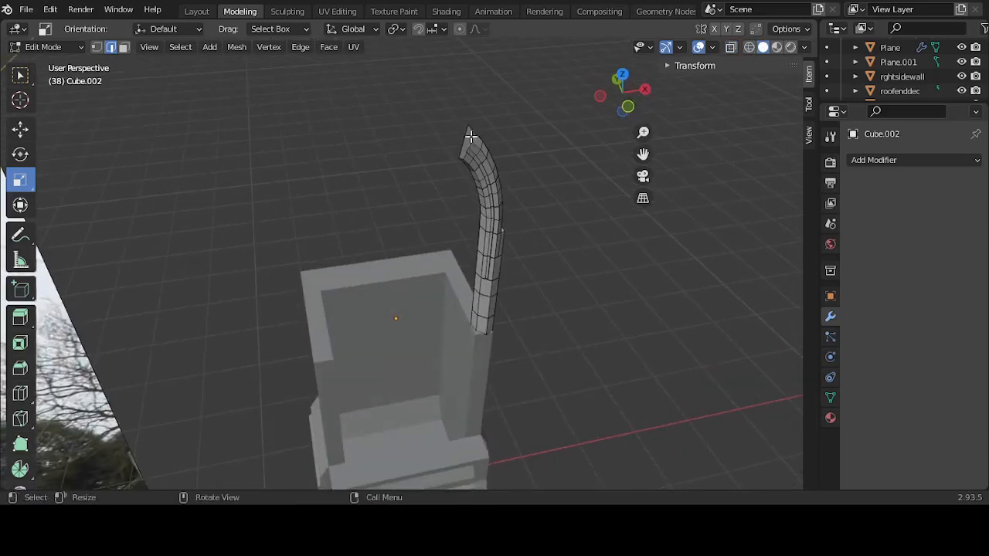
pyautogui.keyDown('alt'); pyautogui.click(472, 145); pyautogui.keyUp('alt')
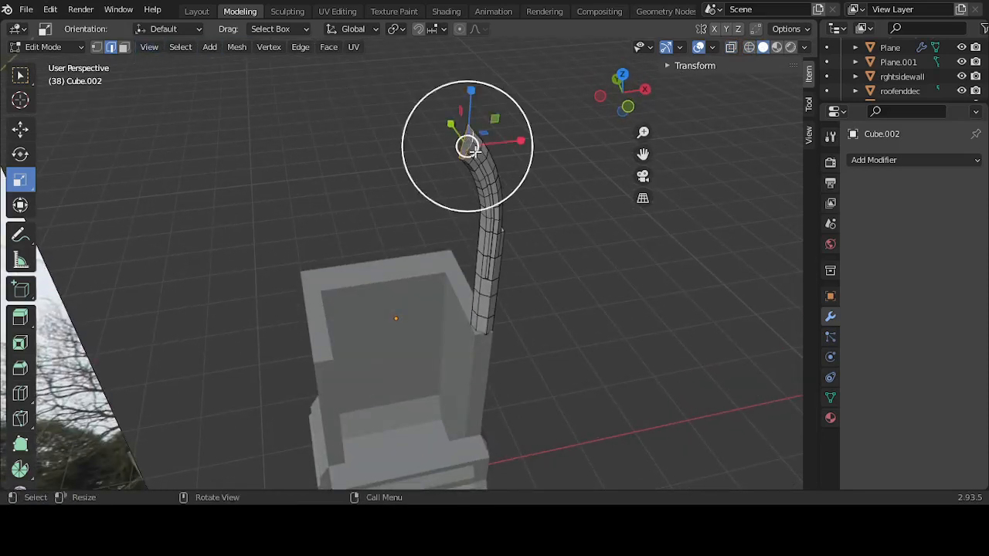
pyautogui.press('KP_1')
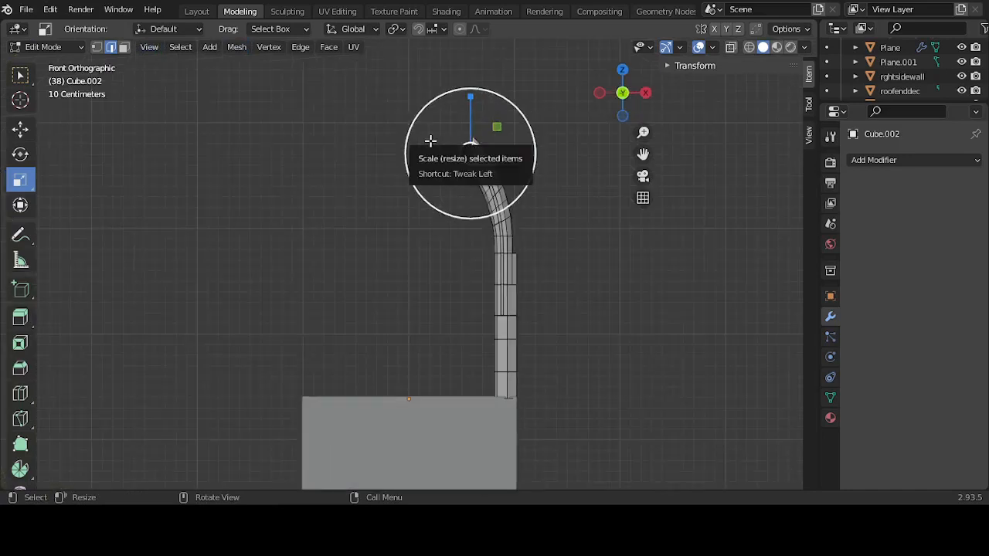
pyautogui.press('g')
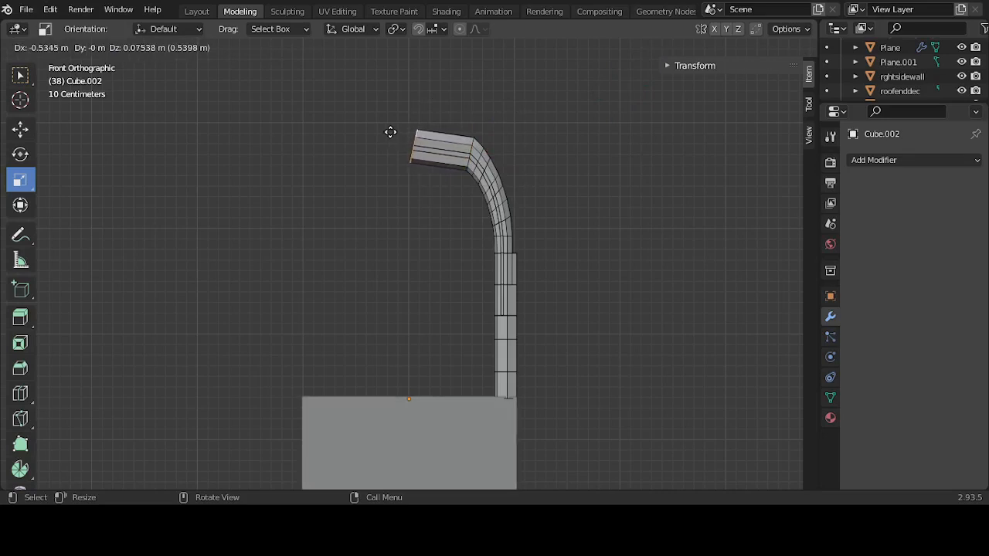
pyautogui.click(390, 132)
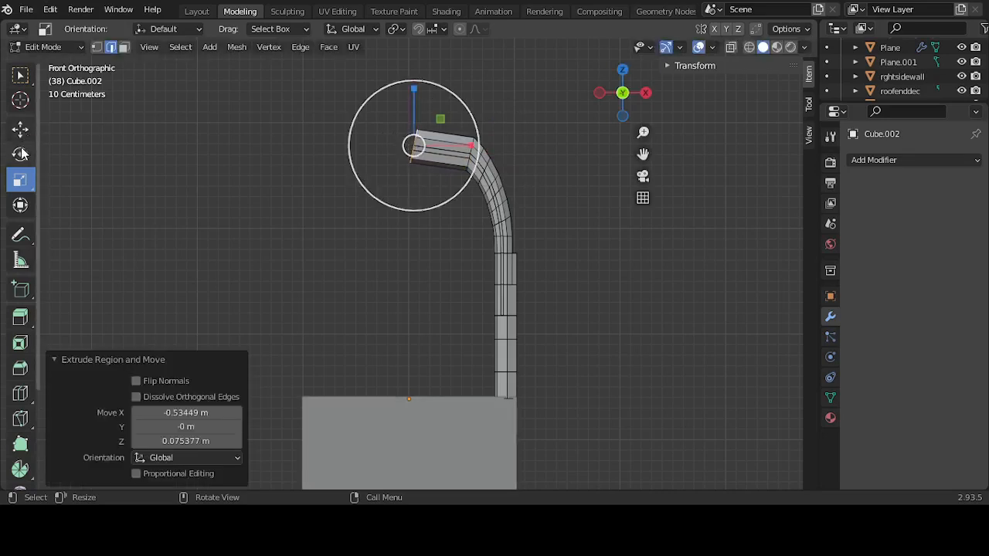
# Step: Scale the extruded end loop by about -0.952 along X and raise it about 0.151 m
pyautogui.moveTo(473, 146); pyautogui.dragTo(364, 146)
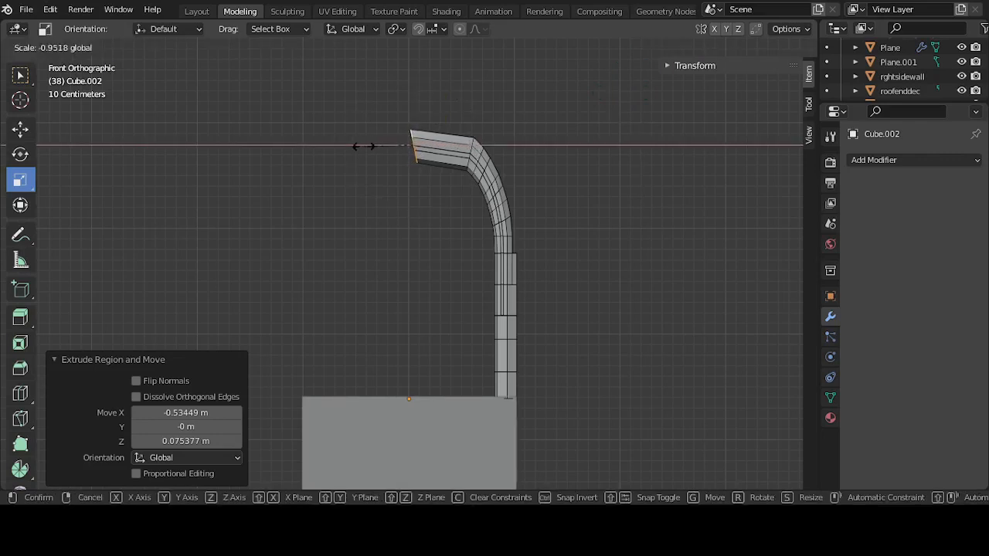
pyautogui.click(363, 146)
pyautogui.hotkey('shift', 'space')
pyautogui.press('g')
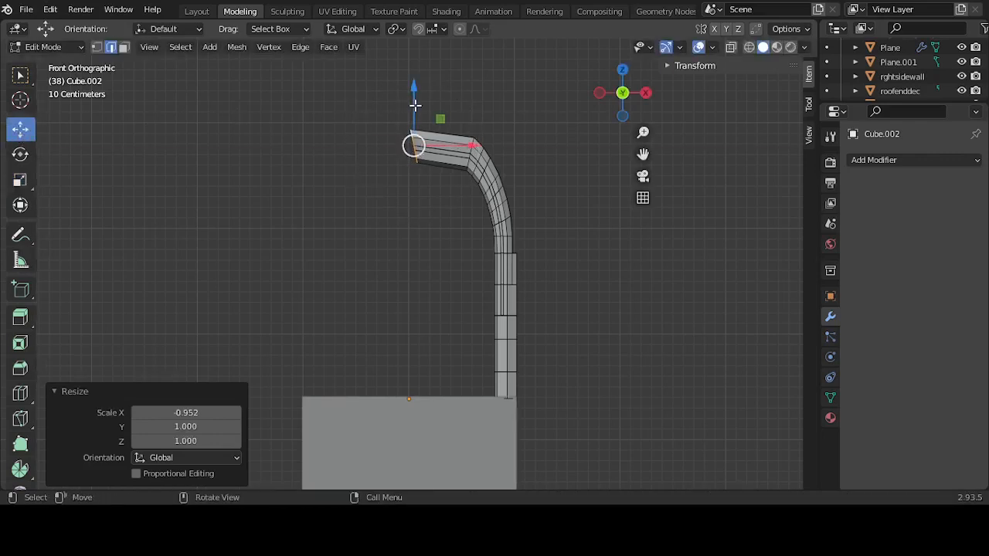
pyautogui.moveTo(415, 104); pyautogui.dragTo(418, 89)
# Step: Scale the end loop to about 0.231 along X and shift it about 0.041 m up and -0.041 m along X to the arch's centre
pyautogui.hotkey('shift', 'space')
pyautogui.press('s')
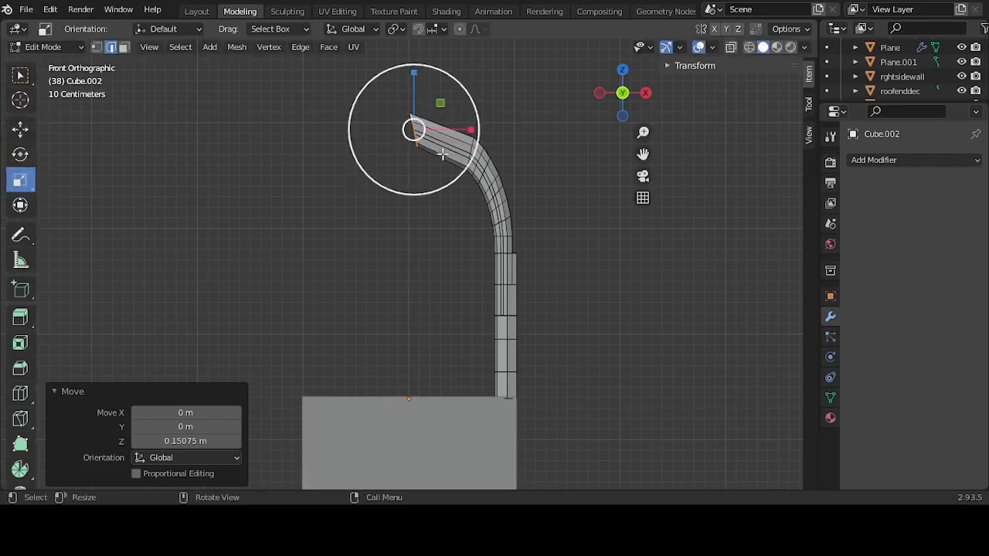
pyautogui.moveTo(473, 127); pyautogui.dragTo(422, 141)
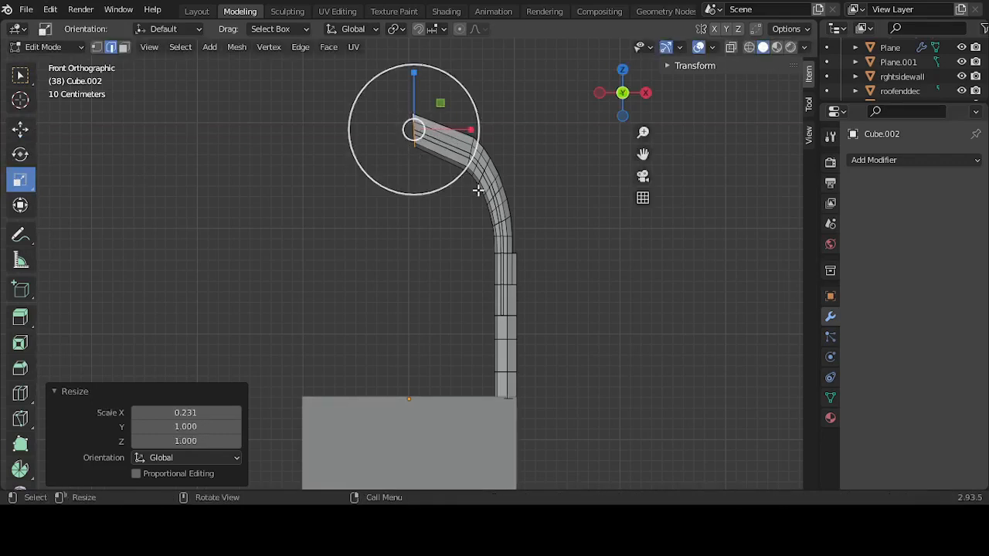
pyautogui.click(21, 129)
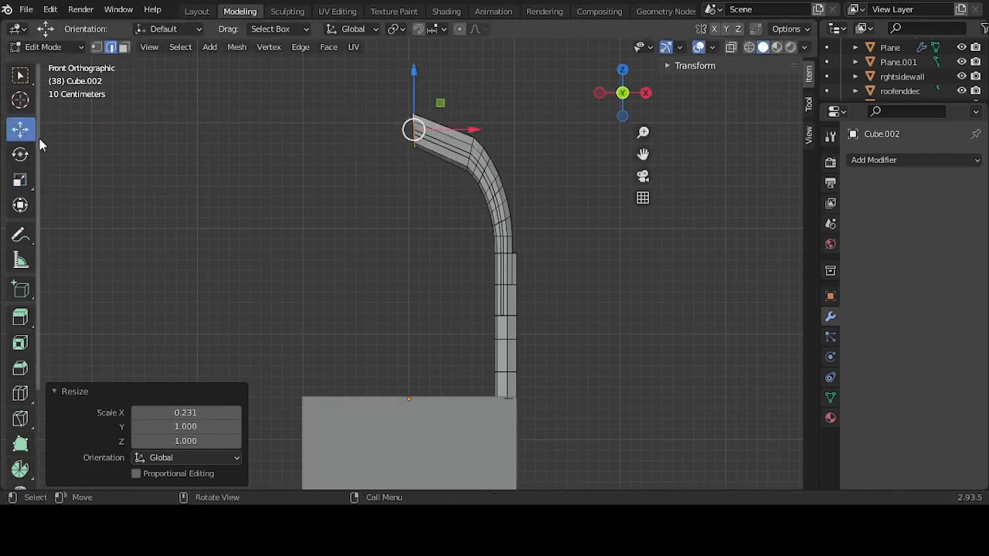
pyautogui.moveTo(423, 105); pyautogui.dragTo(417, 95)
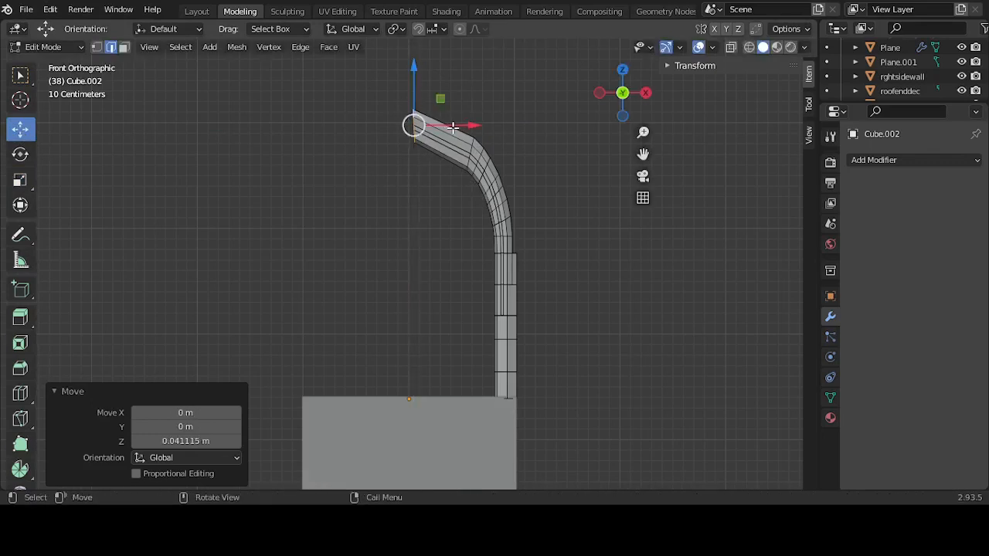
pyautogui.moveTo(454, 126); pyautogui.dragTo(445, 129)
pyautogui.click(21, 154)
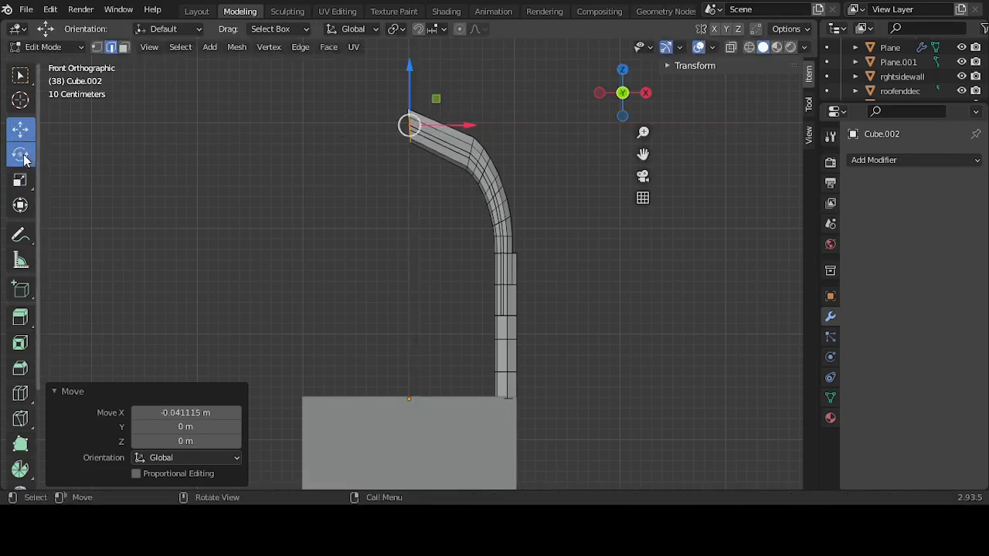
pyautogui.moveTo(454, 90); pyautogui.dragTo(456, 95)
pyautogui.click(292, 201)
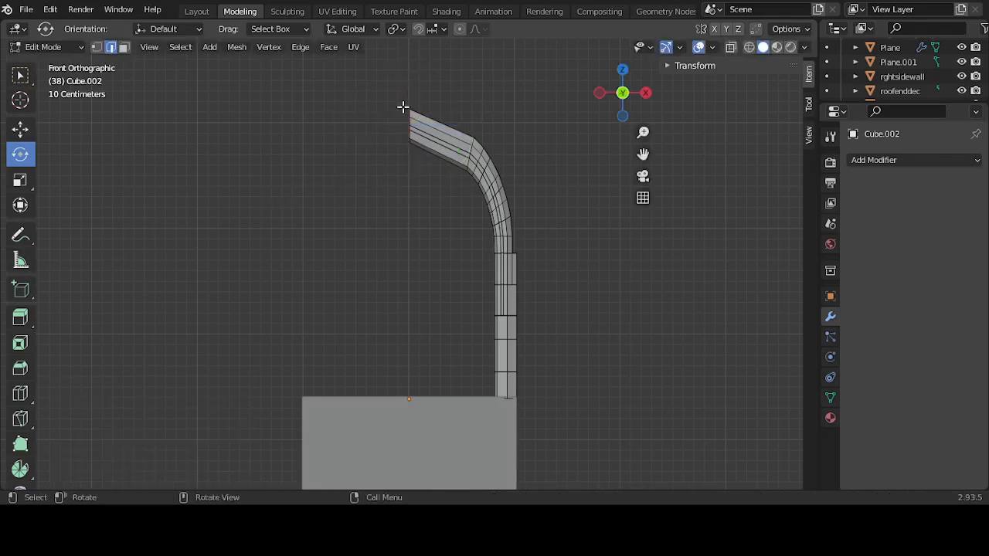
# Step: Select all vertices of the crown's end in wireframe and scale them by about -1.115 along X, then deselect in solid shading
pyautogui.click(97, 47)
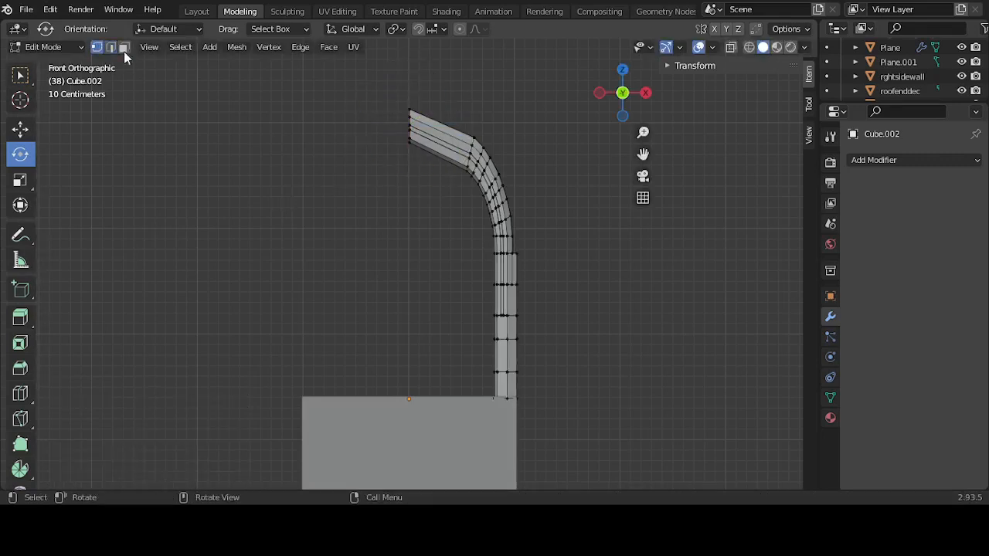
pyautogui.moveTo(363, 91); pyautogui.dragTo(405, 142)
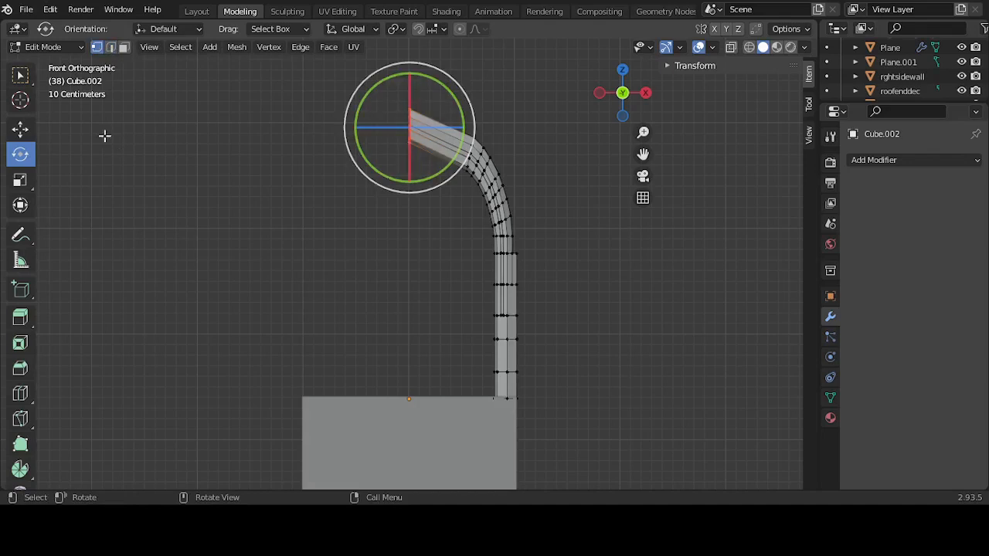
pyautogui.click(20, 181)
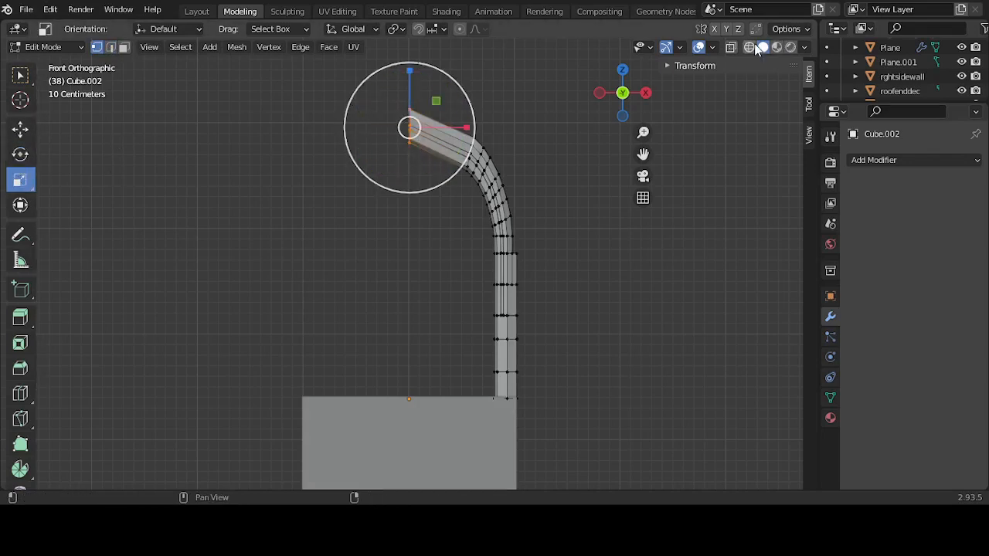
pyautogui.click(749, 47)
pyautogui.moveTo(300, 85); pyautogui.dragTo(424, 157)
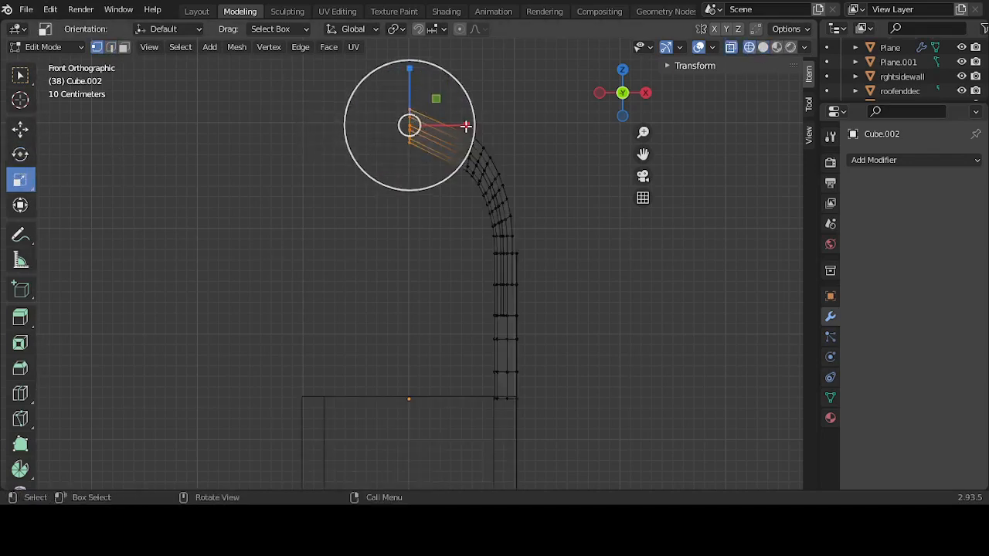
pyautogui.moveTo(466, 127); pyautogui.dragTo(429, 124)
pyautogui.moveTo(361, 124); pyautogui.dragTo(348, 123)
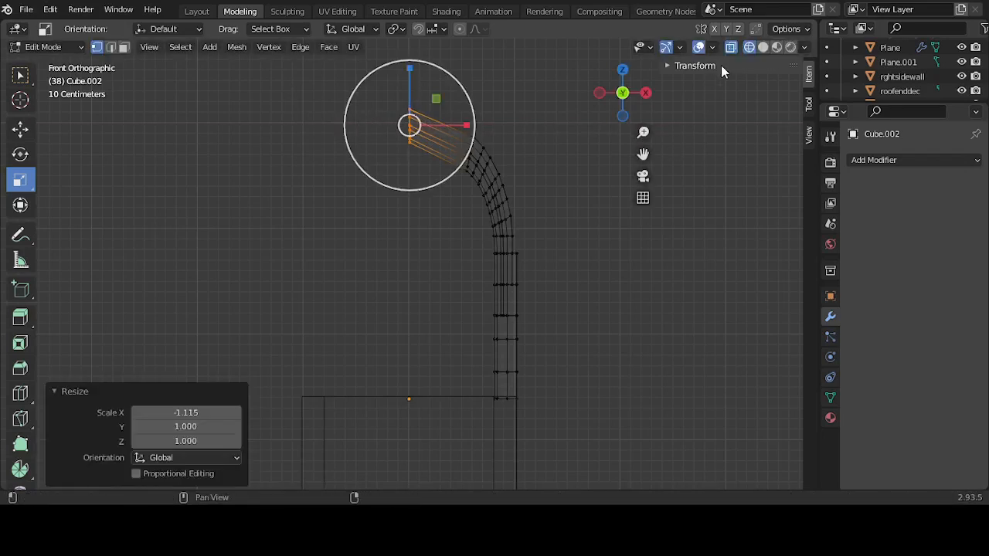
pyautogui.click(762, 47)
pyautogui.click(358, 231)
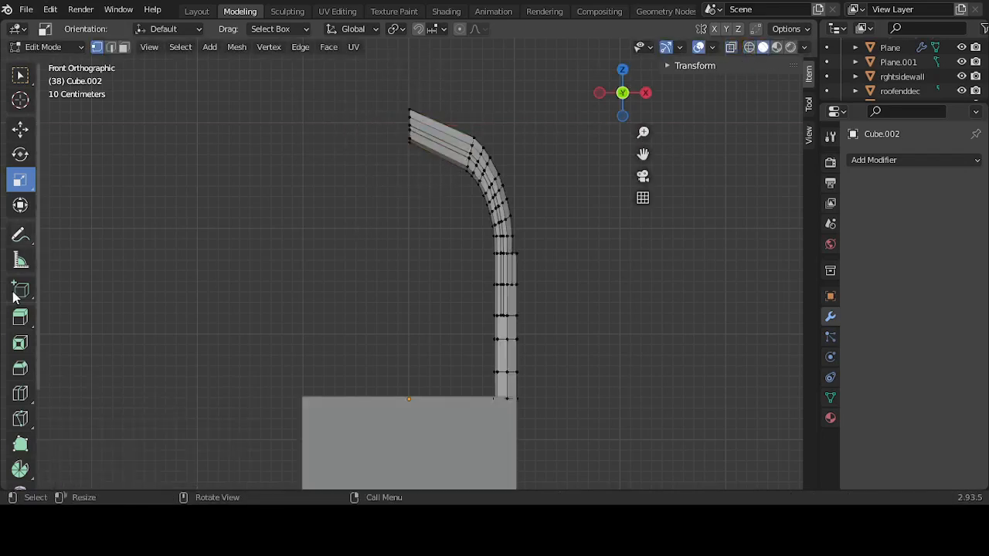
# Step: Add one loop cut midway along the extruded crown segment and ready the new loop for scaling
pyautogui.click(17, 393)
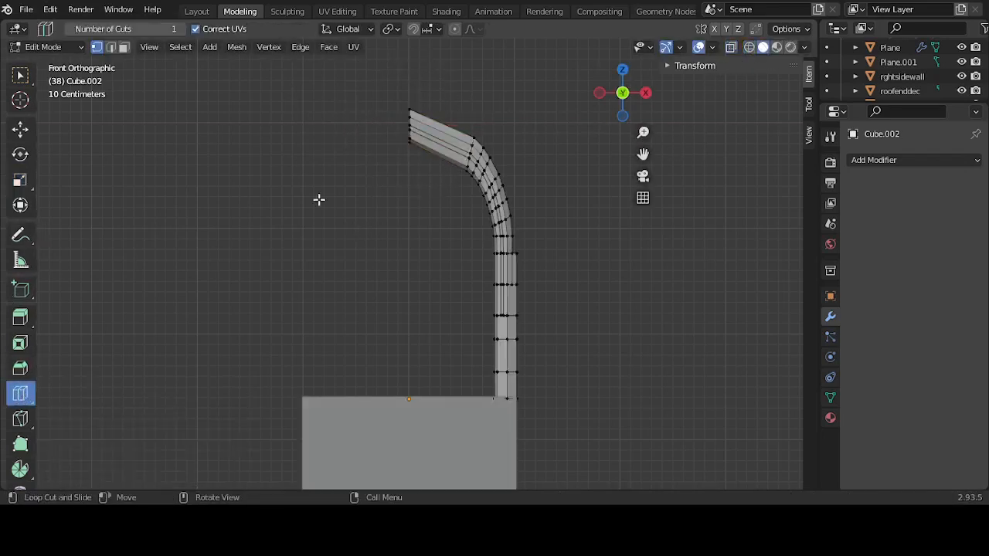
pyautogui.click(442, 139)
pyautogui.click(20, 128)
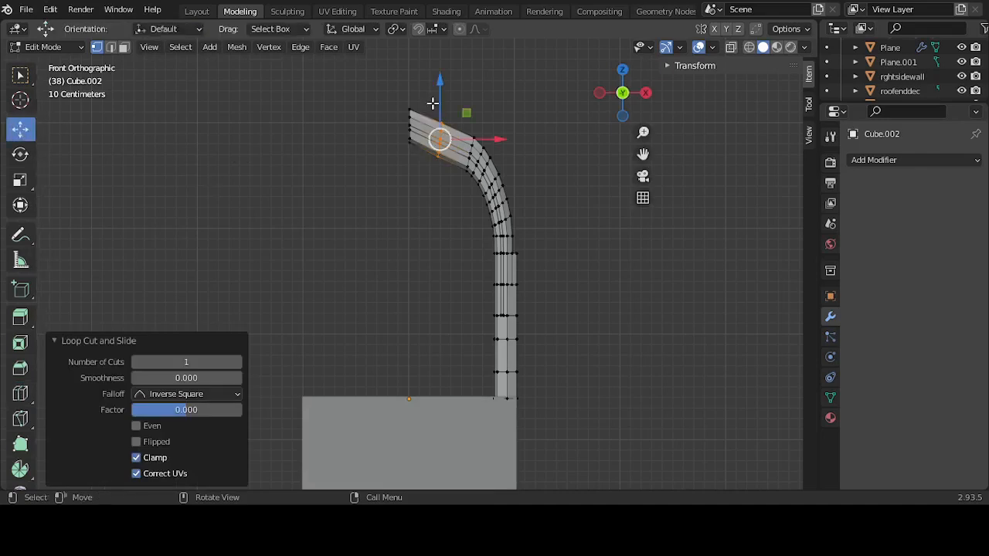
pyautogui.click(21, 179)
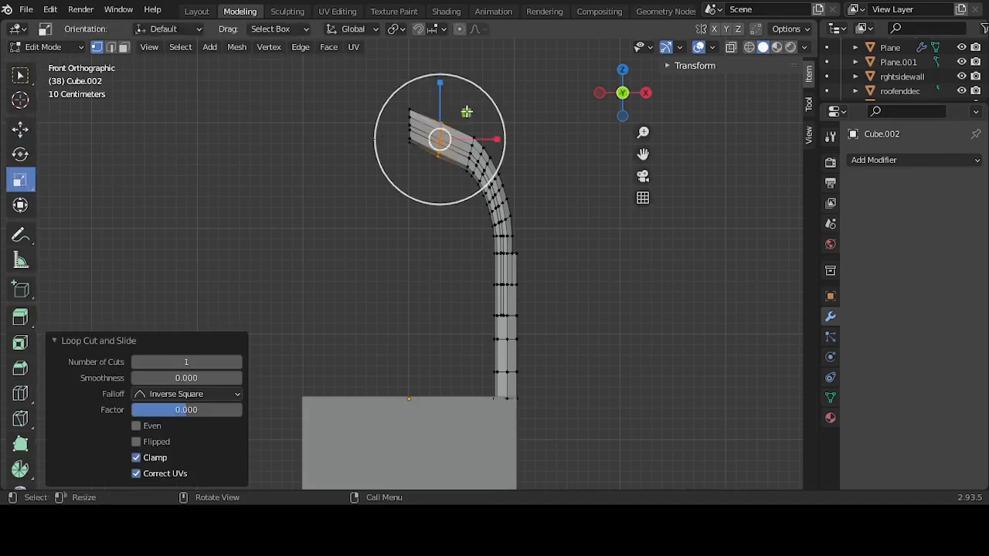
# Step: Scale the new crown loop to about 0.908 along X and Z and raise it about 0.034 m, then deselect it
pyautogui.moveTo(467, 110); pyautogui.dragTo(443, 95)
pyautogui.click(20, 128)
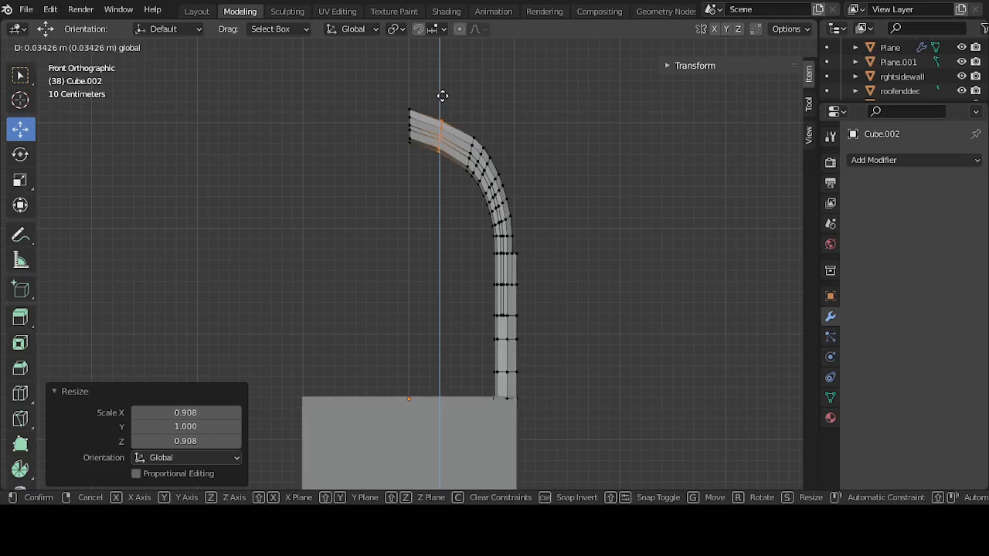
pyautogui.moveTo(443, 96); pyautogui.dragTo(443, 96)
pyautogui.click(424, 194)
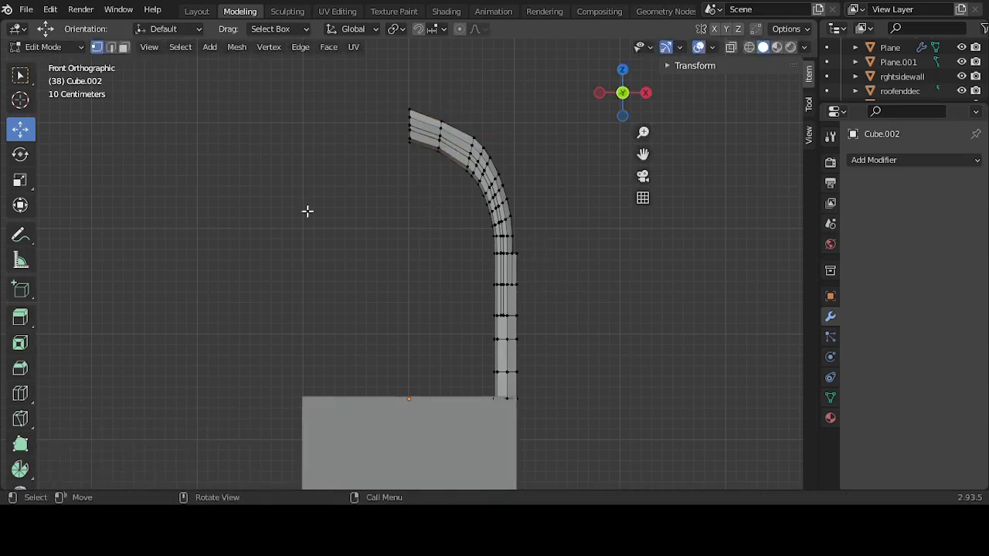
pyautogui.moveTo(331, 204); pyautogui.dragTo(255, 264, button='middle')
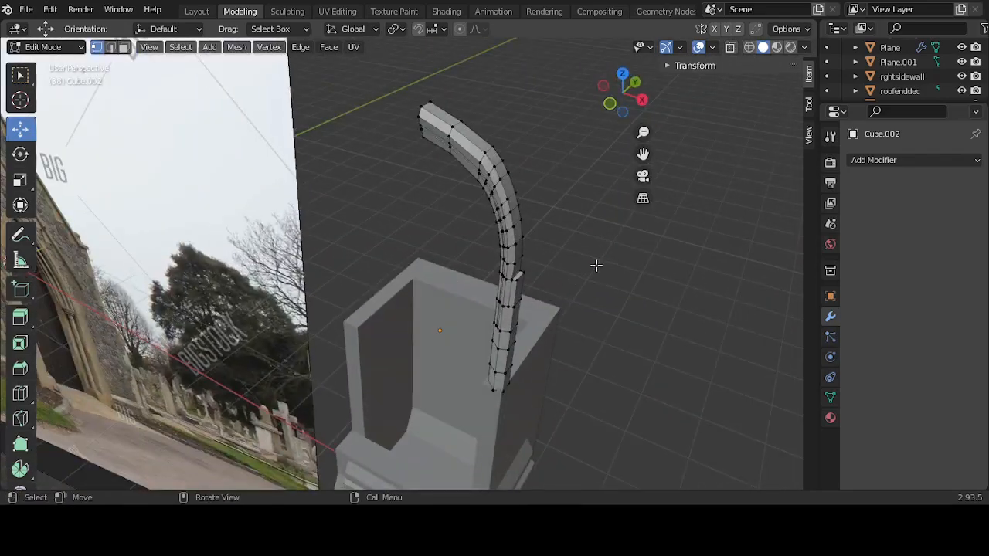
pyautogui.moveTo(566, 289); pyautogui.dragTo(608, 287, button='middle')
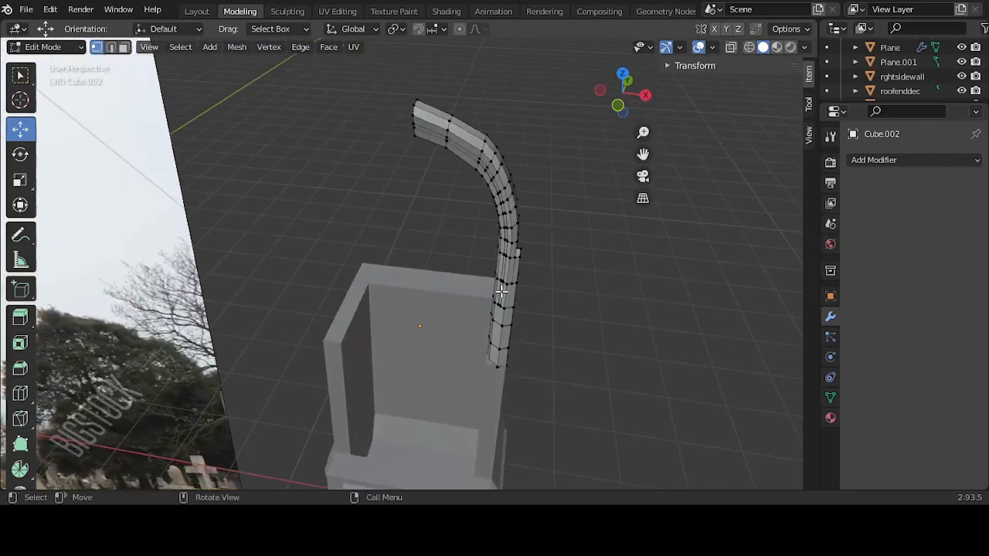
# Step: Add a Mirror modifier to the arch half in object mode, with only the Y axis enabled instead of X
pyautogui.press('Tab')
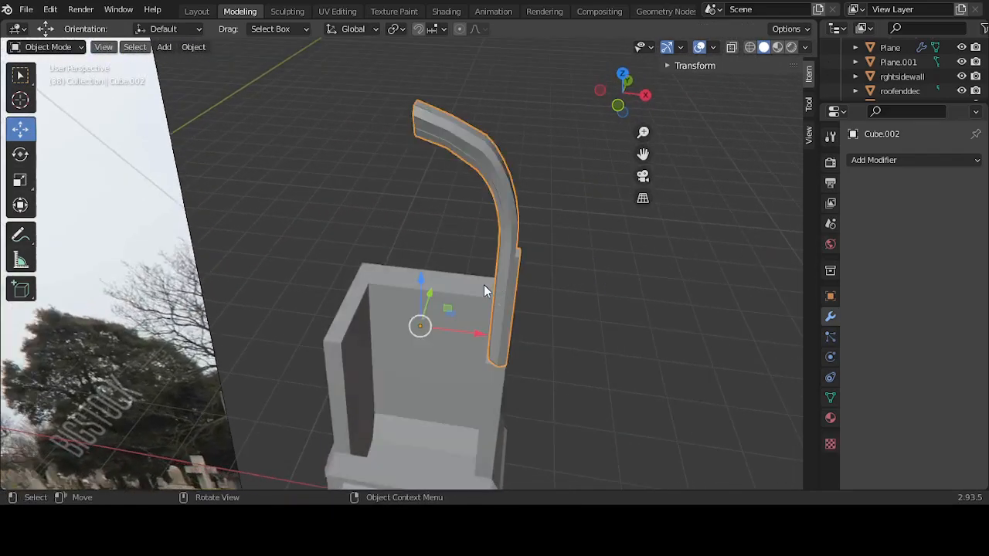
pyautogui.click(926, 161)
pyautogui.click(689, 327)
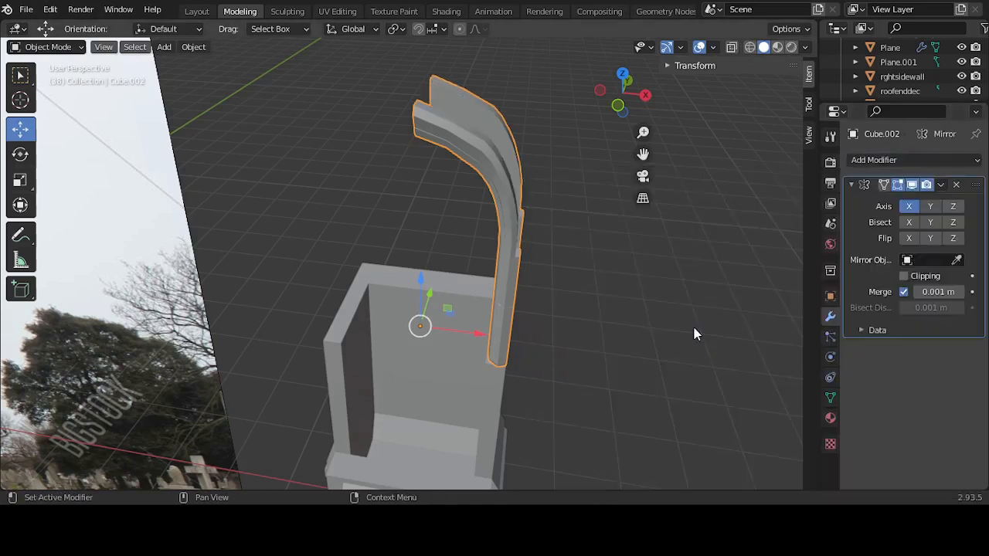
pyautogui.click(913, 206)
pyautogui.click(931, 206)
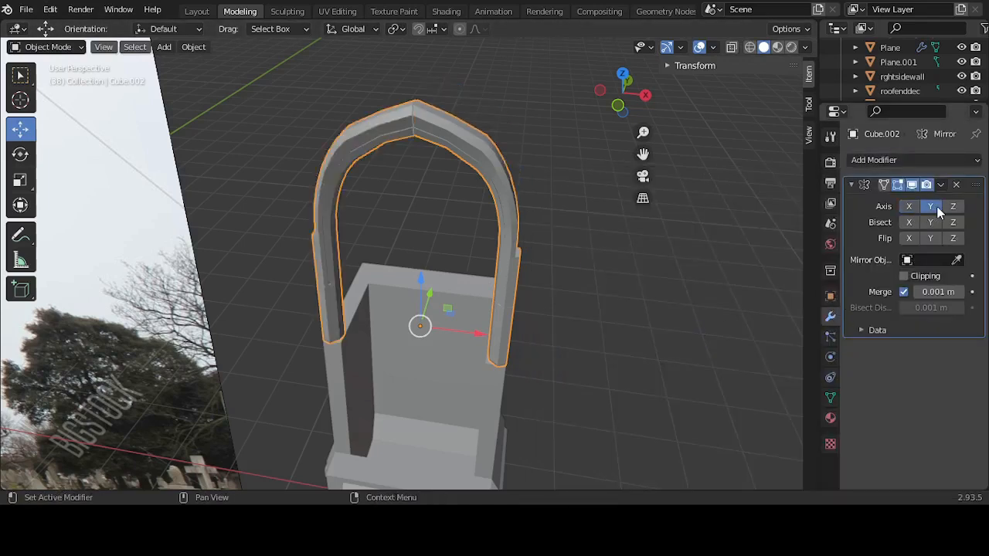
# Step: Check the mirrored arch from the front and at an angle, and apply its Mirror modifier
pyautogui.press('KP_1')
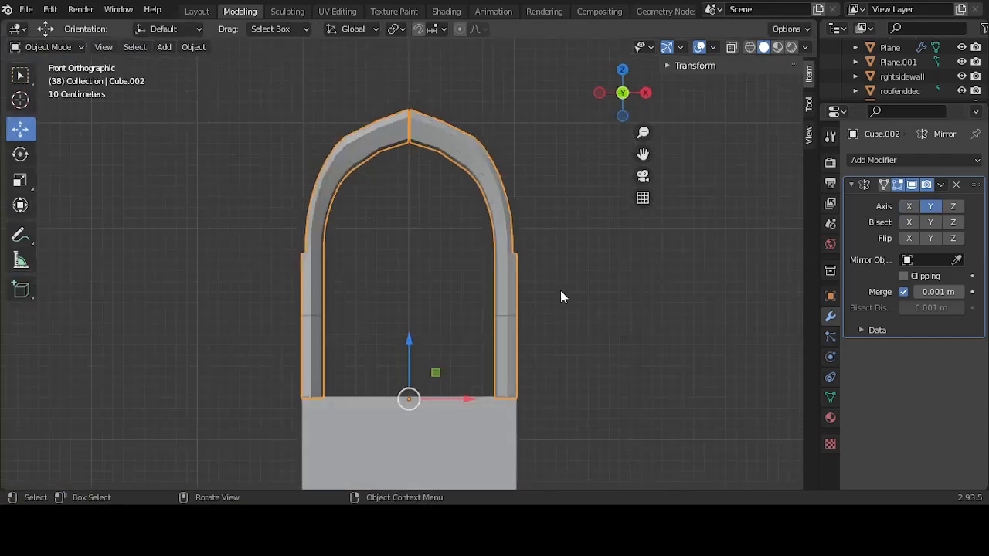
pyautogui.moveTo(592, 273); pyautogui.dragTo(521, 311, button='middle')
pyautogui.scroll(3, 460, 175)
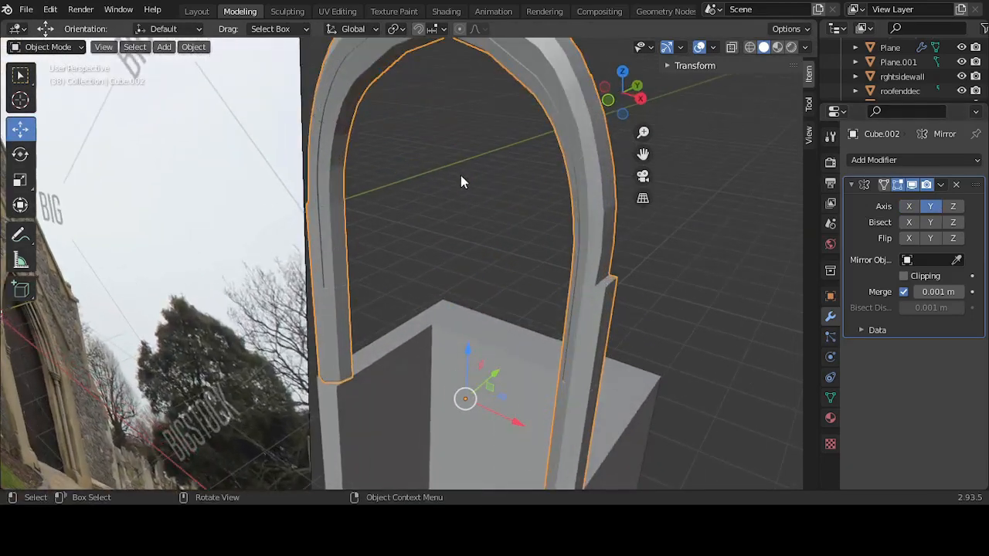
pyautogui.scroll(-2, 460, 176)
pyautogui.click(940, 185)
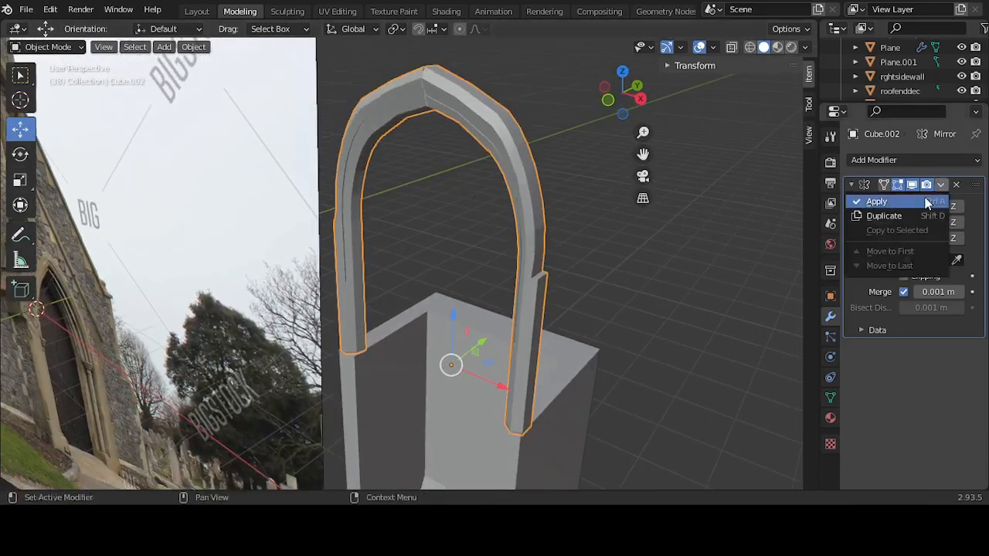
pyautogui.click(878, 201)
pyautogui.scroll(-2, 416, 122)
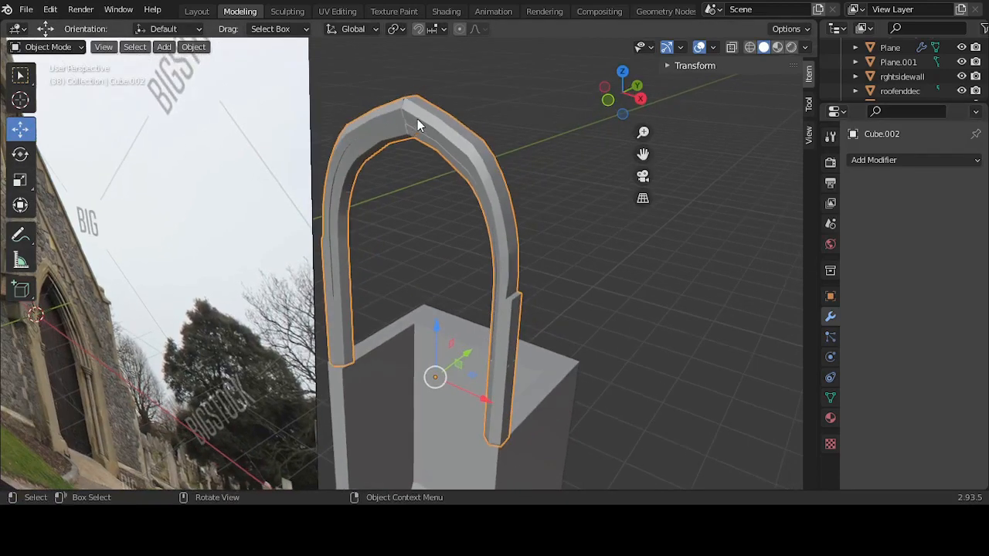
# Step: Enter edit mode on the full arch and merge one pair of seam vertices in the crown's front moulding at their centre
pyautogui.press('Tab')
pyautogui.click(404, 120)
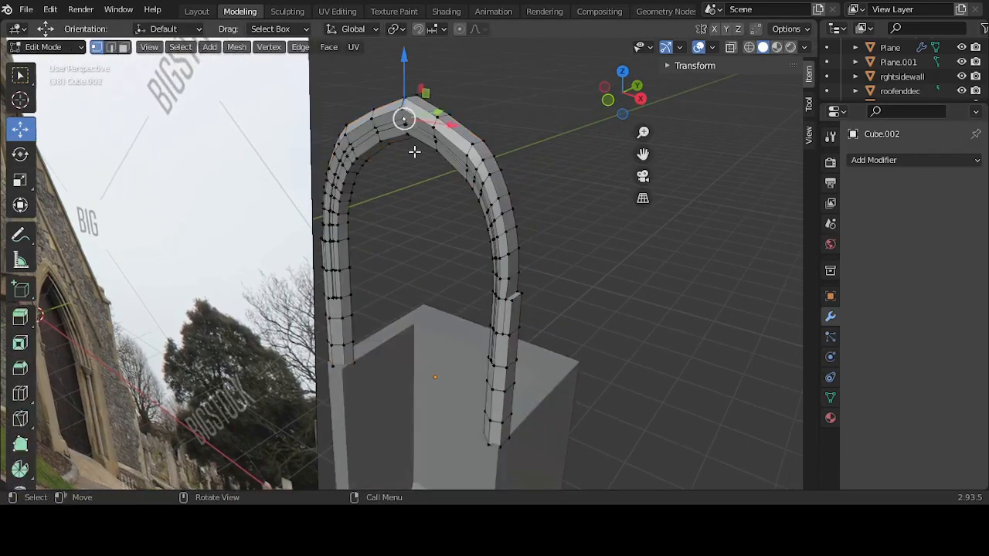
pyautogui.press('KP_Decimal')
pyautogui.scroll(-12, 420, 159)
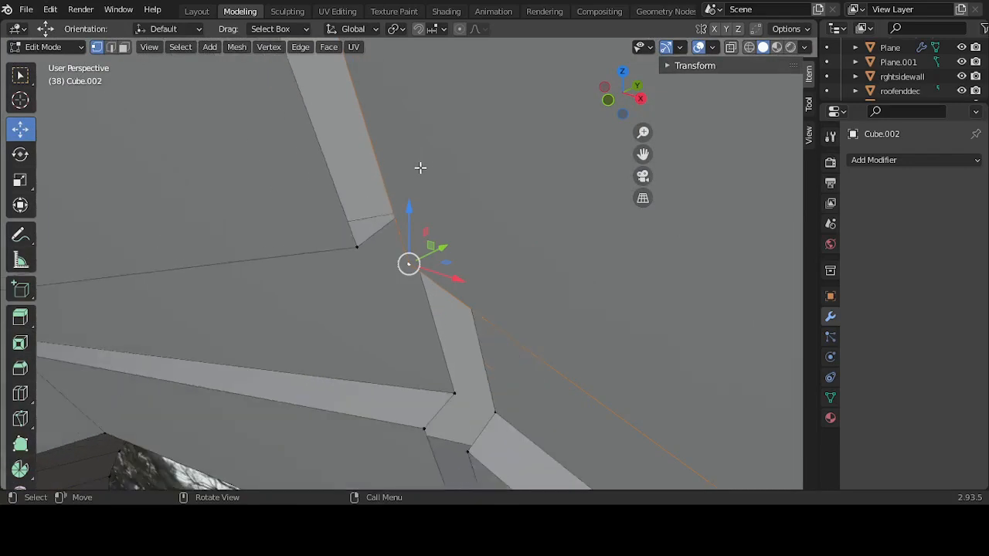
pyautogui.moveTo(453, 187); pyautogui.dragTo(505, 213, button='middle')
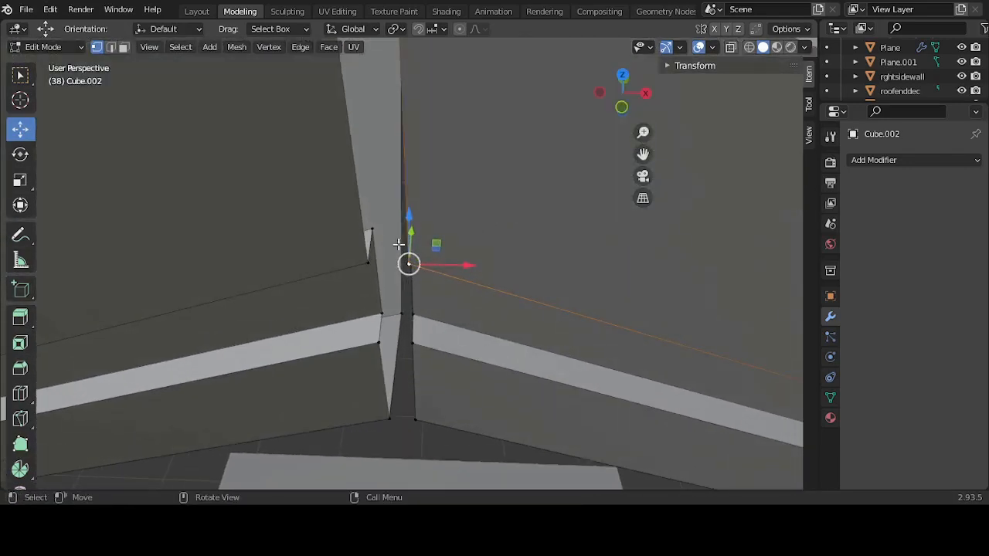
pyautogui.keyDown('shift'); pyautogui.click(369, 260); pyautogui.keyUp('shift')
pyautogui.press('m')
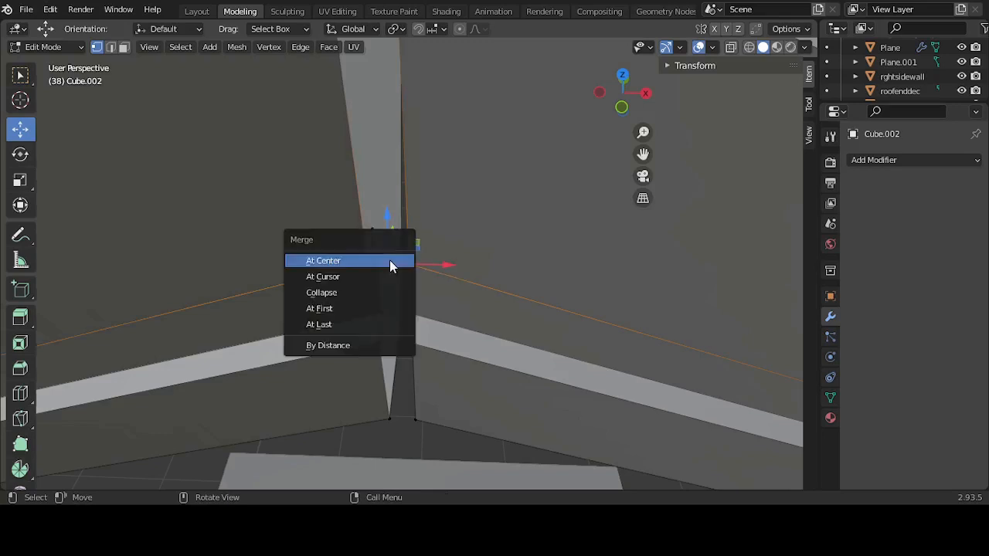
pyautogui.click(389, 259)
# Step: Show the arch in wireframe and merge two more neighbouring pairs of moulding seam vertices, each pair at its centre
pyautogui.hotkey('alt', 'z')
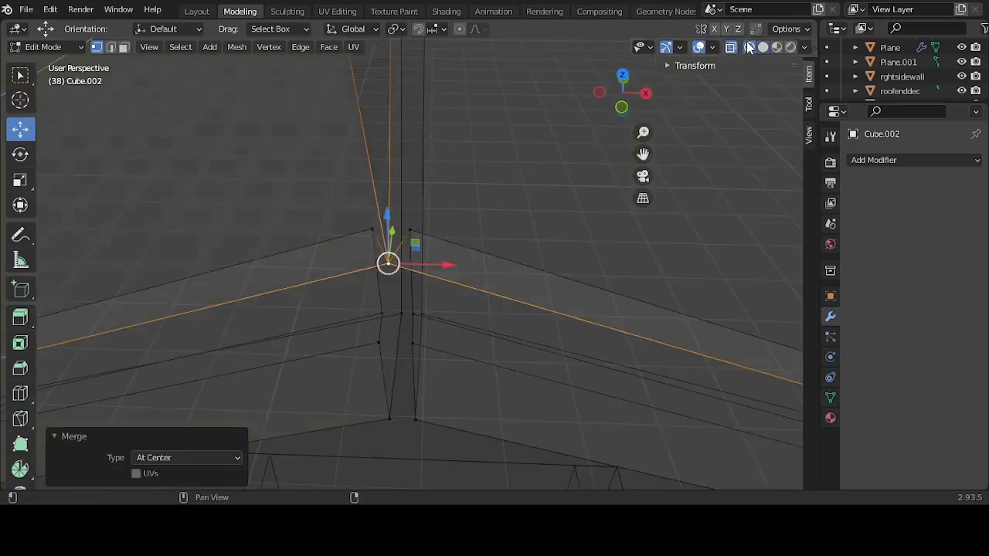
pyautogui.moveTo(448, 205); pyautogui.dragTo(362, 236)
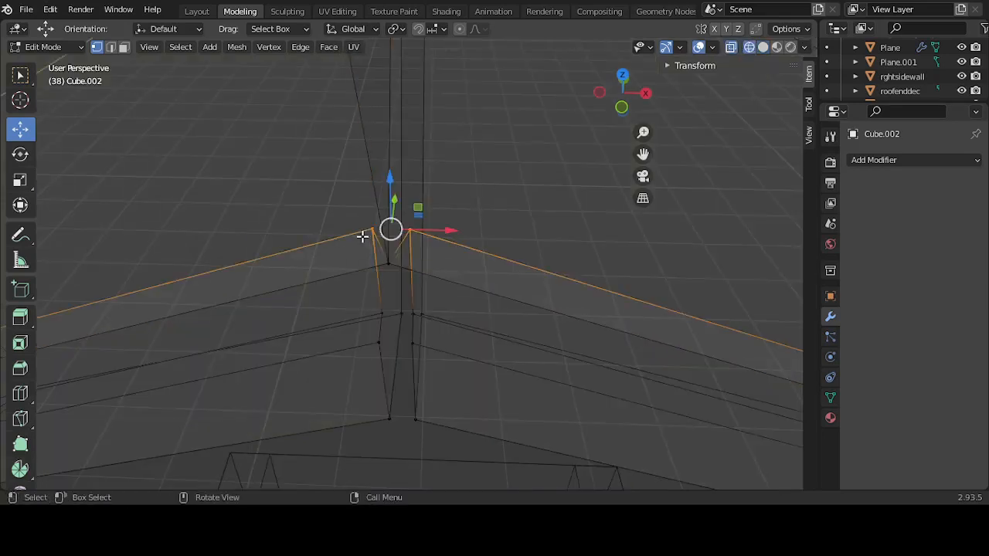
pyautogui.press('m')
pyautogui.click(359, 236)
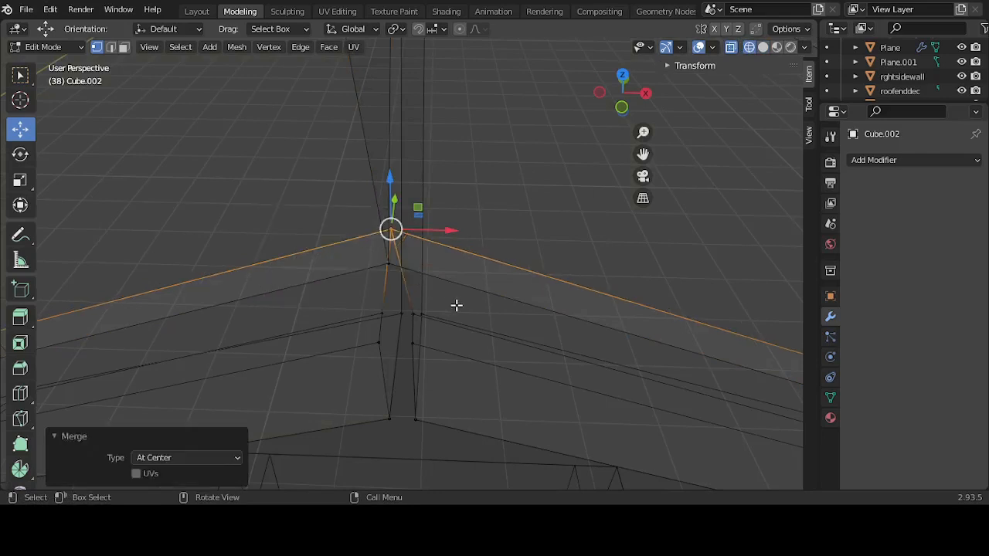
pyautogui.click(380, 312)
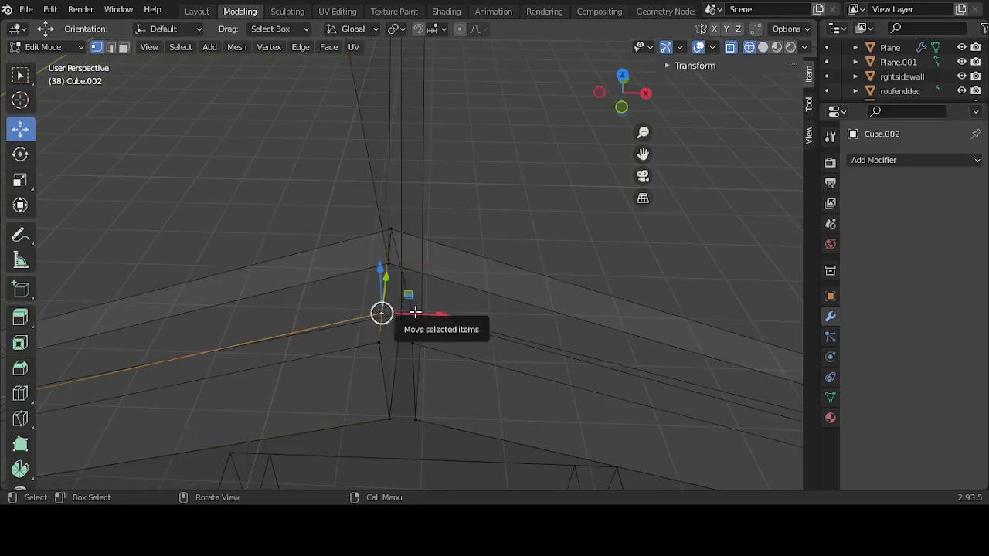
pyautogui.moveTo(415, 311); pyautogui.dragTo(444, 311)
pyautogui.press('m')
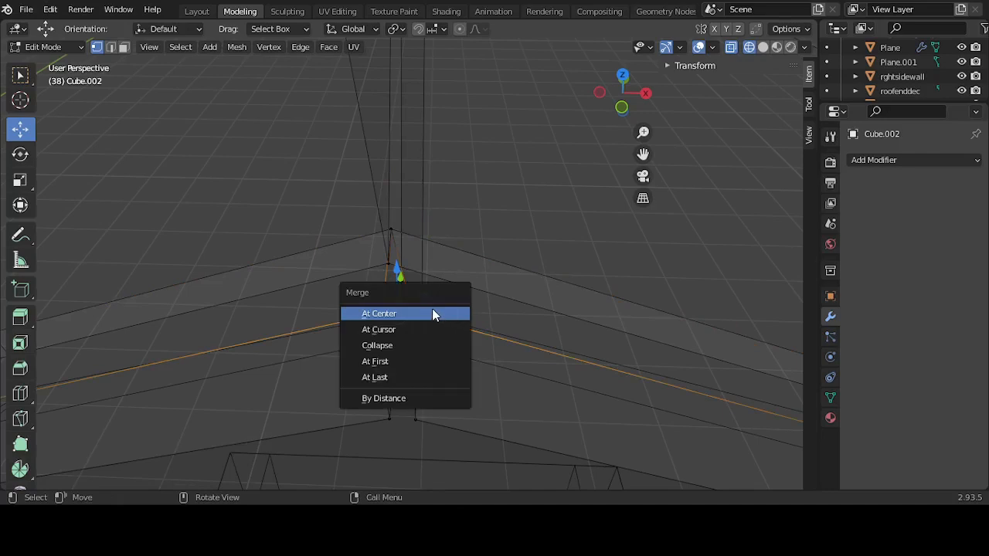
pyautogui.click(433, 314)
# Step: Merge the two lowest front pairs of crown seam vertices, down to the arch's underside, each at its centre
pyautogui.moveTo(364, 338); pyautogui.dragTo(422, 350)
pyautogui.press('m')
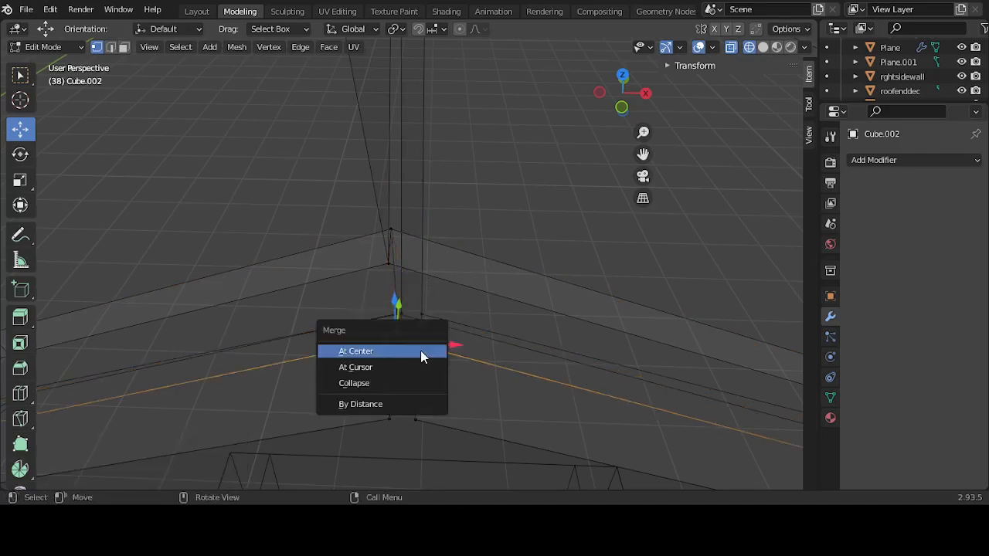
pyautogui.click(421, 350)
pyautogui.moveTo(430, 391); pyautogui.dragTo(363, 439)
pyautogui.press('m')
pyautogui.click(367, 435)
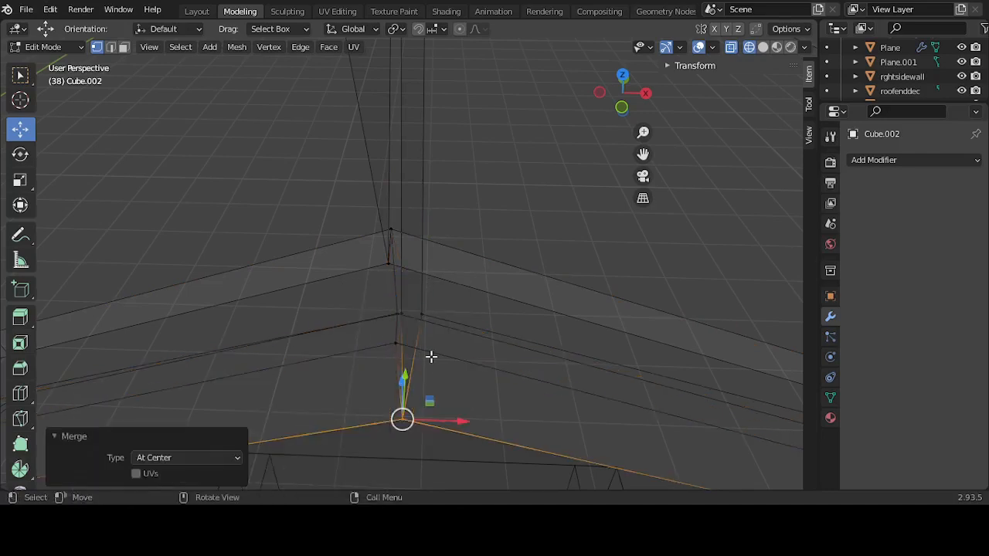
# Step: Try to merge the lower rear seam vertices and the pair at the front face's lower edge at their centres
pyautogui.moveTo(439, 316); pyautogui.dragTo(396, 325)
pyautogui.press('m')
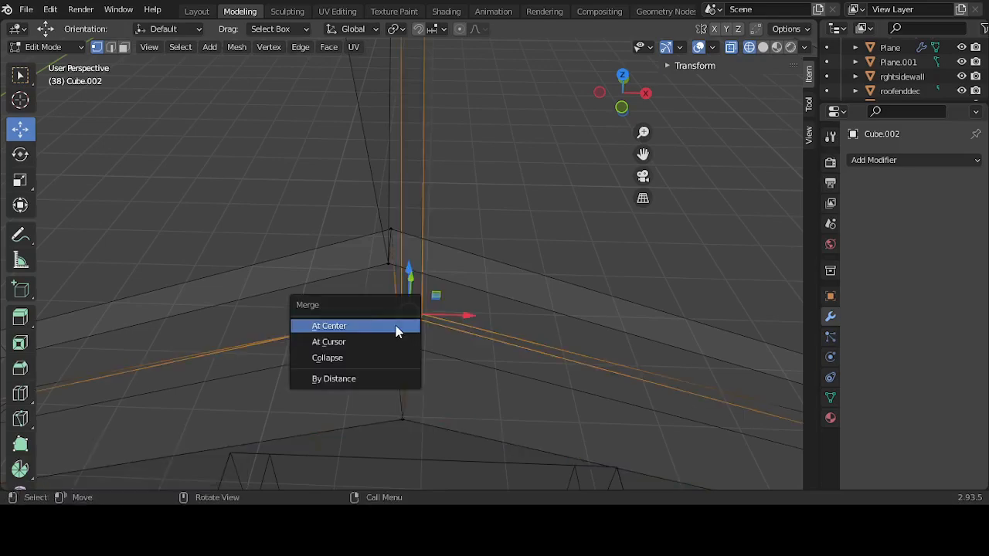
pyautogui.click(396, 325)
pyautogui.moveTo(492, 225); pyautogui.dragTo(423, 200, button='middle')
pyautogui.moveTo(424, 200); pyautogui.dragTo(357, 213)
pyautogui.press('m')
pyautogui.click(357, 213)
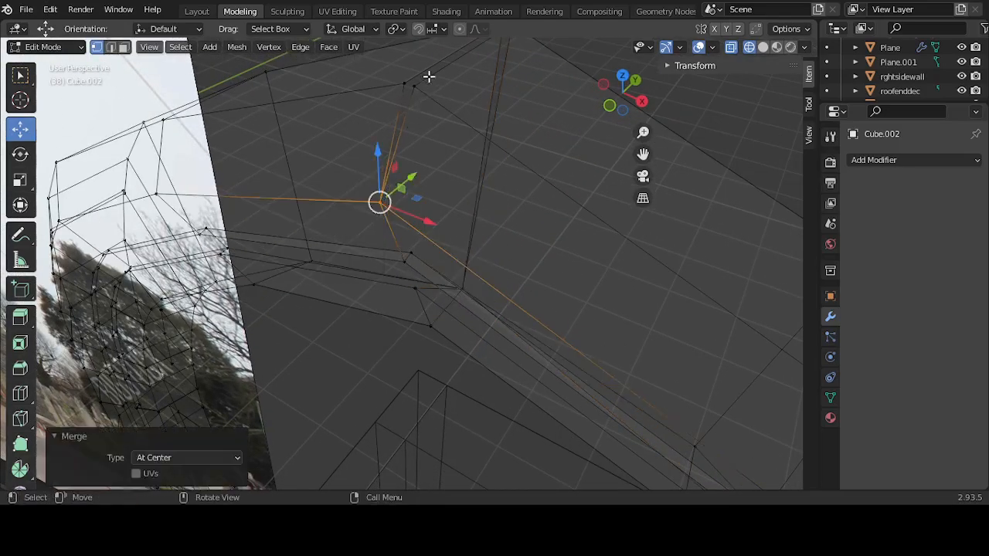
# Step: Try to merge the front and rear pairs of seam vertices along the crown's top at their centres
pyautogui.moveTo(431, 77); pyautogui.dragTo(391, 95)
pyautogui.press('m')
pyautogui.click(391, 95)
pyautogui.moveTo(398, 88); pyautogui.dragTo(486, 129, button='middle')
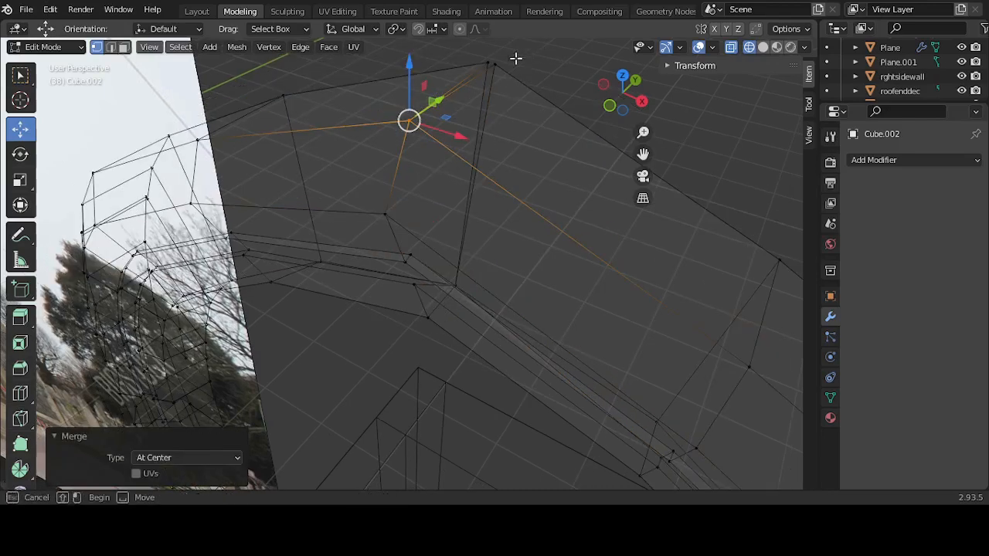
pyautogui.moveTo(514, 60); pyautogui.dragTo(461, 70)
pyautogui.press('m')
pyautogui.click(461, 70)
pyautogui.moveTo(591, 106); pyautogui.dragTo(567, 245, button='middle')
# Step: Undo the recent seam merges back to the merge of the front pair on the arch's underside
pyautogui.hotkey('ctrl', 'z')
pyautogui.hotkey('ctrl', 'z')
pyautogui.hotkey('ctrl', 'z')
pyautogui.hotkey('ctrl', 'z')
pyautogui.hotkey('ctrl', 'z')
pyautogui.hotkey('ctrl', 'z')
pyautogui.hotkey('ctrl', 'z')
pyautogui.hotkey('ctrl', 'z')
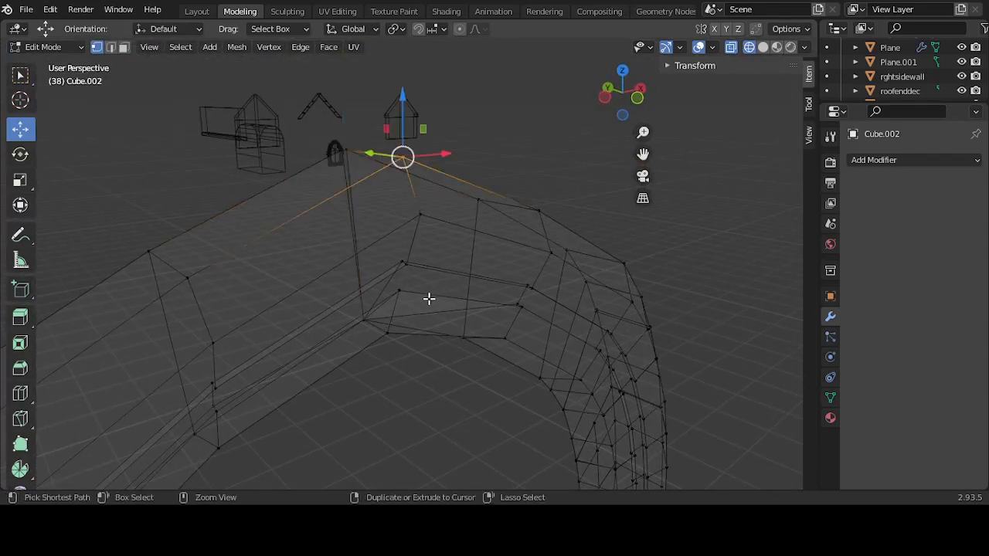
pyautogui.hotkey('ctrl', 'z')
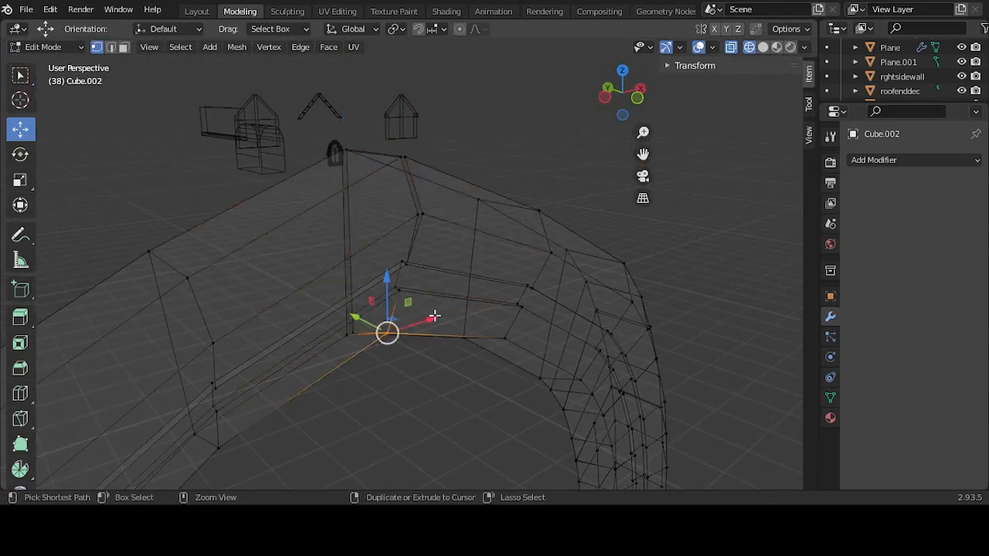
# Step: Merge the pair of seam vertices at the lower edge of the crown's front face at their centre
pyautogui.click(438, 375)
pyautogui.moveTo(437, 375); pyautogui.dragTo(464, 278, button='middle')
pyautogui.scroll(3, 411, 376)
pyautogui.scroll(2, 410, 375)
pyautogui.press('b')
pyautogui.moveTo(459, 79); pyautogui.dragTo(420, 93)
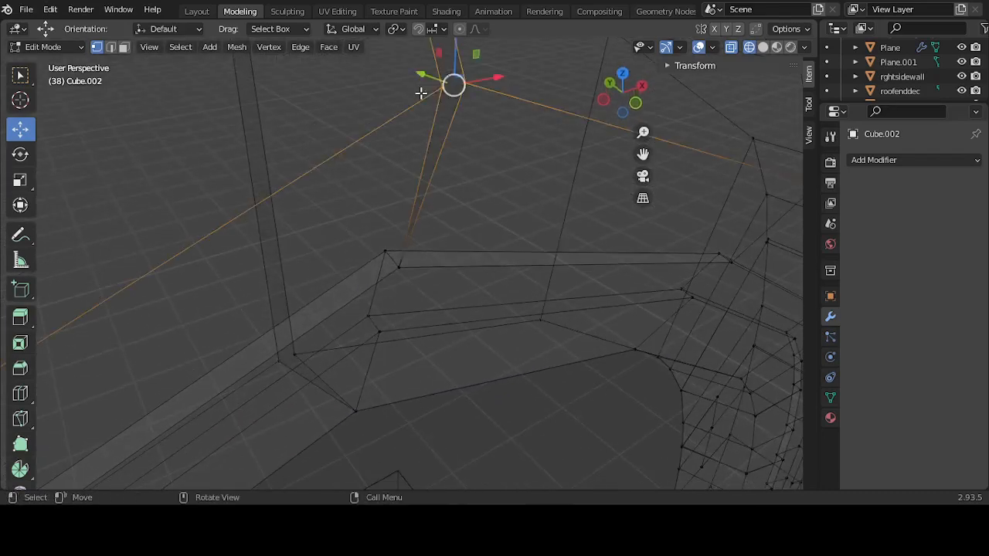
pyautogui.hotkey('alt', 'm')
pyautogui.click(422, 94)
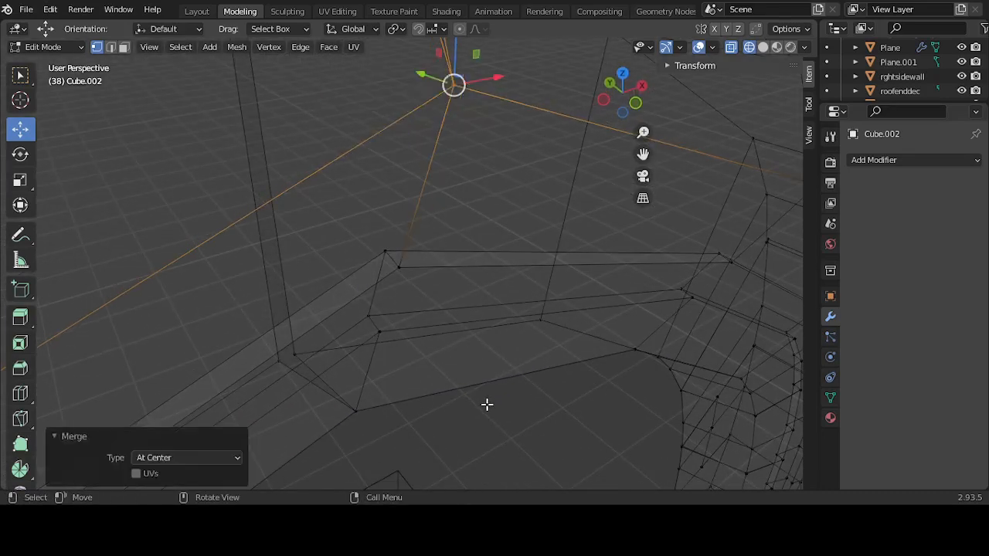
# Step: Merge the lower rear pair of crown seam vertices at their centre and run the same merge at the lowest front seam point
pyautogui.click(360, 380)
pyautogui.moveTo(330, 364); pyautogui.dragTo(348, 382, button='middle')
pyautogui.press('b')
pyautogui.moveTo(294, 291); pyautogui.dragTo(238, 348)
pyautogui.hotkey('alt', 'm')
pyautogui.click(250, 340)
pyautogui.moveTo(435, 376); pyautogui.dragTo(409, 372, button='middle')
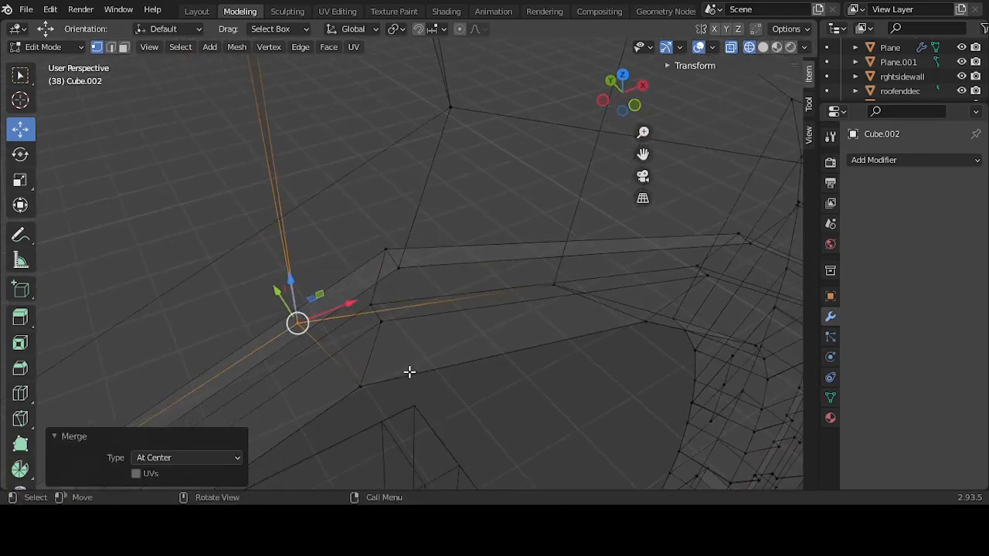
pyautogui.press('b')
pyautogui.moveTo(410, 372); pyautogui.dragTo(332, 404)
pyautogui.press('m')
pyautogui.click(333, 404)
pyautogui.click(458, 414)
# Step: Merge the front and rear pairs of seam vertices along the crown's top edge, each pair at its own centre
pyautogui.scroll(-3, 347, 360)
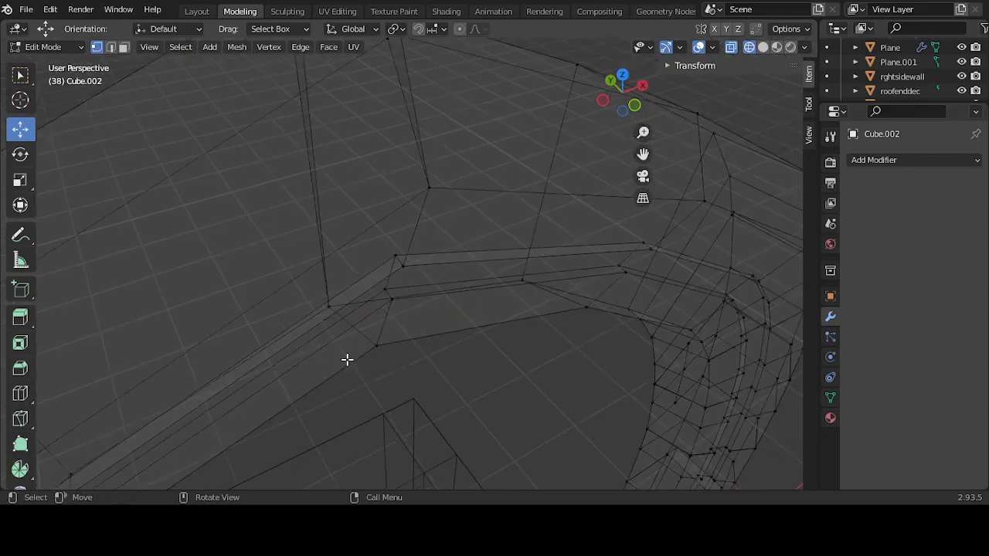
pyautogui.scroll(1, 336, 241)
pyautogui.scroll(-3, 336, 241)
pyautogui.press('b')
pyautogui.moveTo(422, 135); pyautogui.dragTo(388, 151)
pyautogui.press('m')
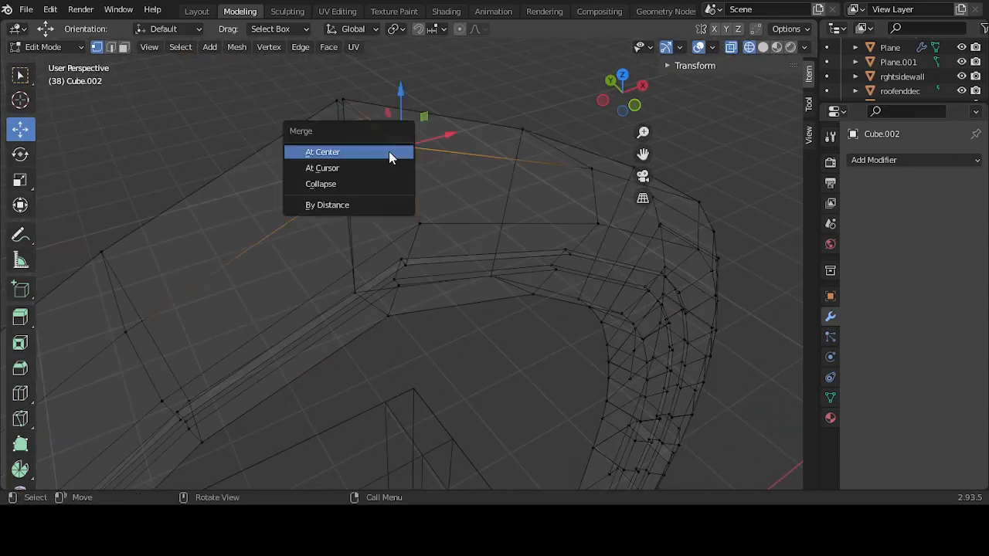
pyautogui.click(389, 152)
pyautogui.press('b')
pyautogui.moveTo(291, 141); pyautogui.dragTo(349, 90)
pyautogui.press('m')
pyautogui.click(349, 93)
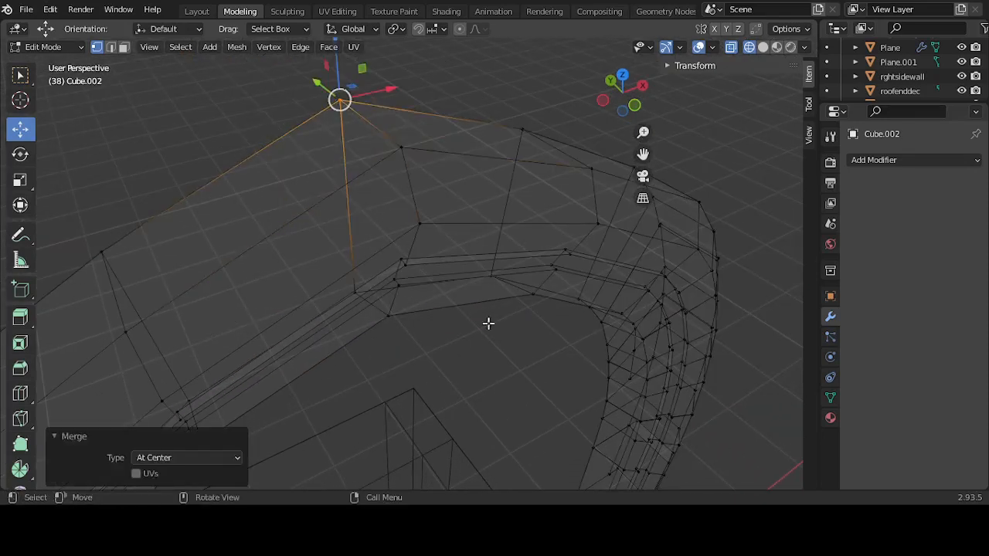
# Step: Deselect all vertices, return to solid shading and view the joined arch from the front
pyautogui.click(512, 352)
pyautogui.click(762, 47)
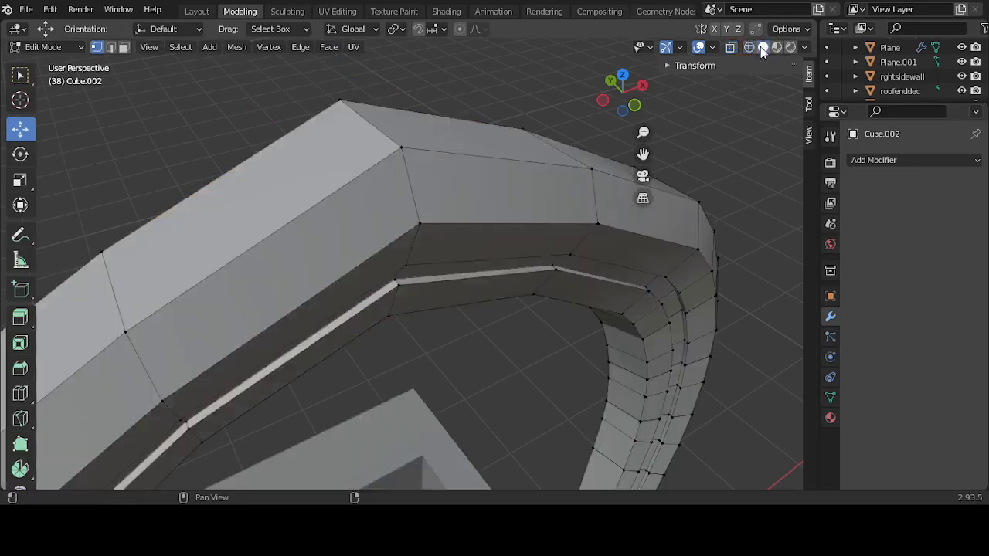
pyautogui.scroll(-3, 534, 223)
pyautogui.moveTo(605, 289)
pyautogui.mouseDown(button='middle')
pyautogui.moveTo(631, 309)
pyautogui.moveTo(512, 234)
pyautogui.moveTo(512, 244)
pyautogui.moveTo(494, 190)
pyautogui.moveTo(561, 247)
pyautogui.mouseUp(button='middle')
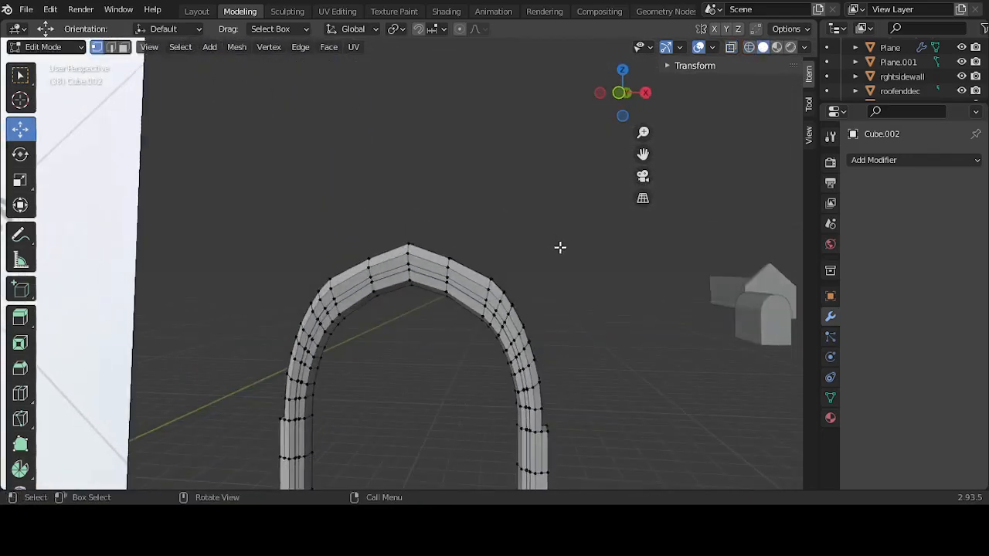
# Step: Finish editing the arch, select the tower body beneath it and open its mesh for editing
pyautogui.scroll(-9, 541, 264)
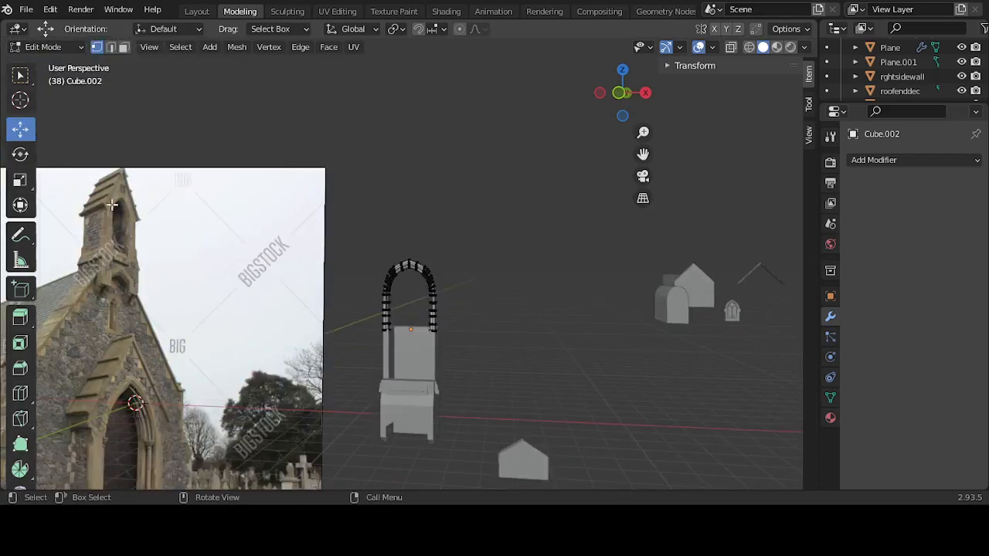
pyautogui.scroll(3, 510, 279)
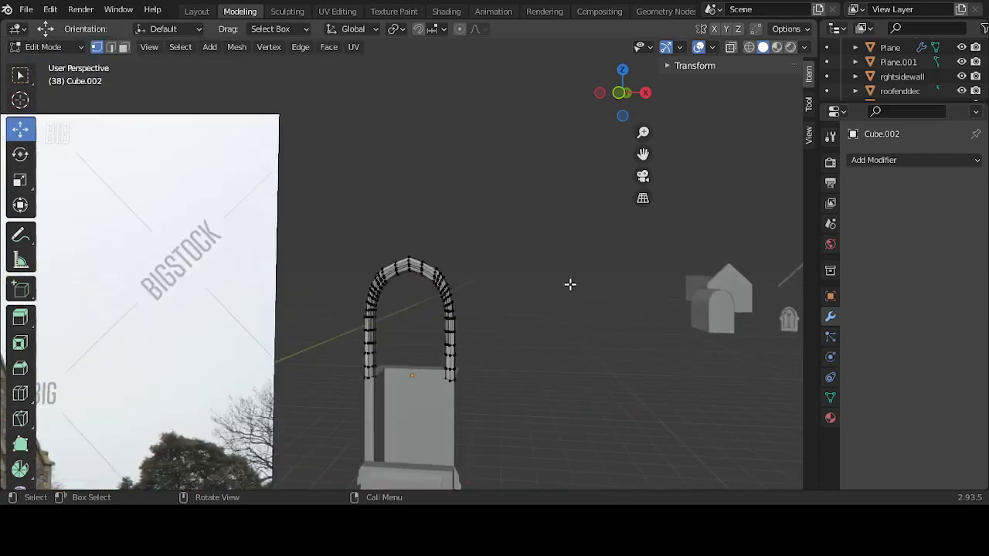
pyautogui.press('Tab')
pyautogui.click(529, 303)
pyautogui.scroll(-2, 529, 304)
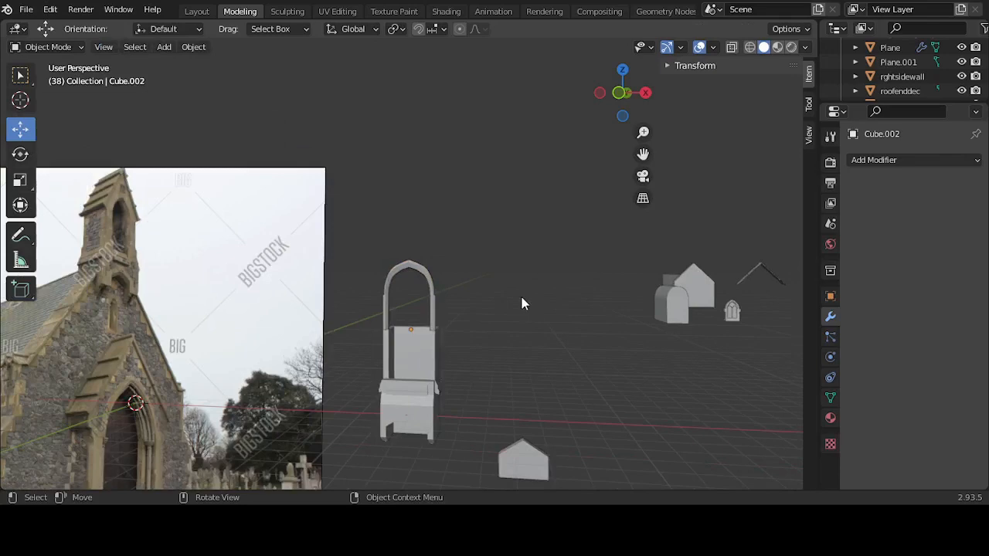
pyautogui.moveTo(526, 299); pyautogui.dragTo(412, 380, button='middle')
pyautogui.scroll(3, 456, 331)
pyautogui.click(500, 408)
pyautogui.press('Tab')
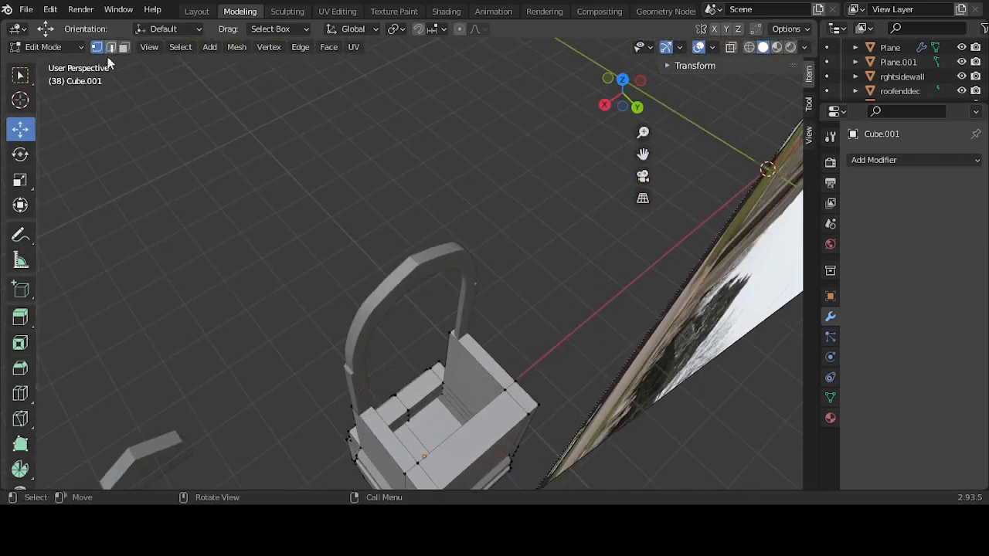
# Step: Try a loop cut across the tower body's side walls, shifted along the Y axis toward the arch
pyautogui.click(20, 393)
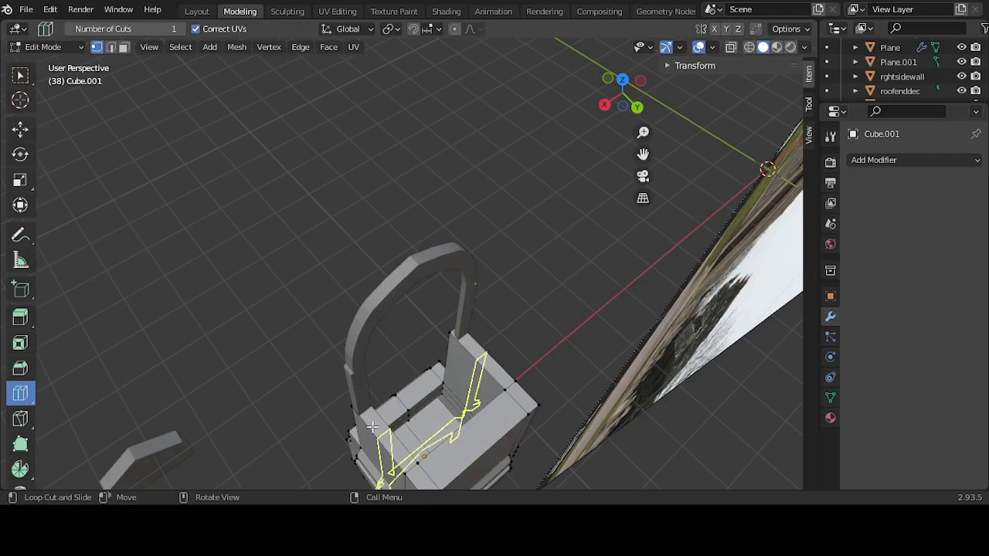
pyautogui.click(372, 426)
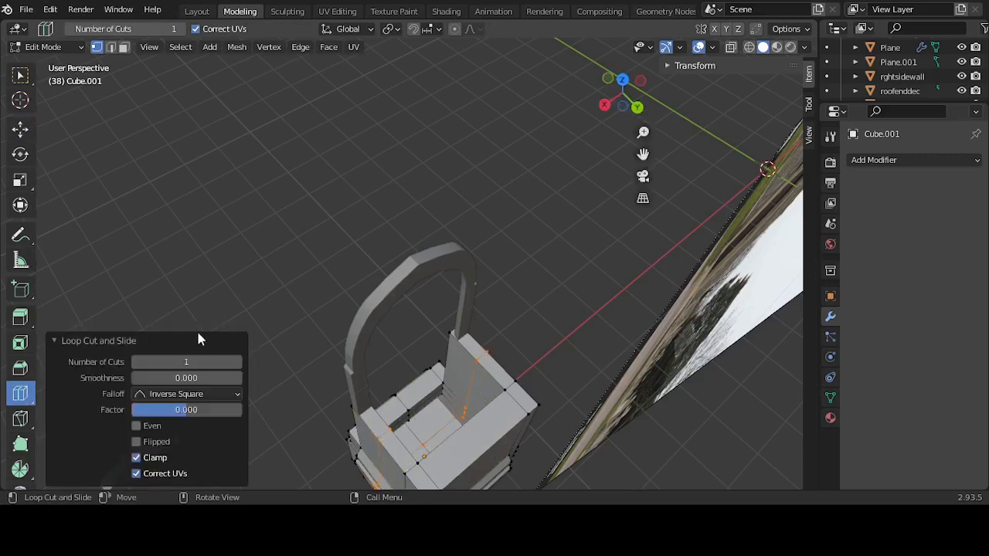
pyautogui.click(20, 129)
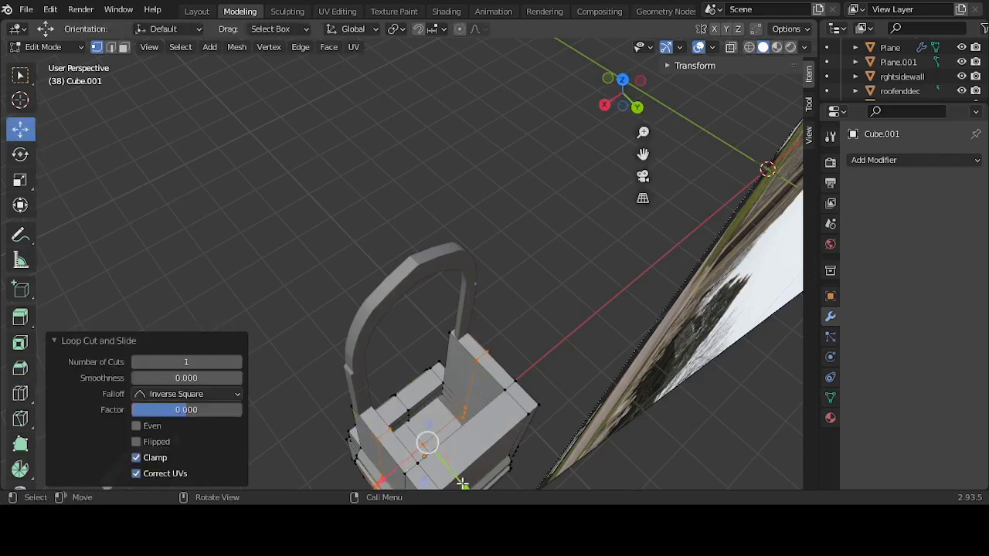
pyautogui.moveTo(462, 484); pyautogui.dragTo(438, 471)
pyautogui.moveTo(505, 369); pyautogui.dragTo(425, 402, button='middle')
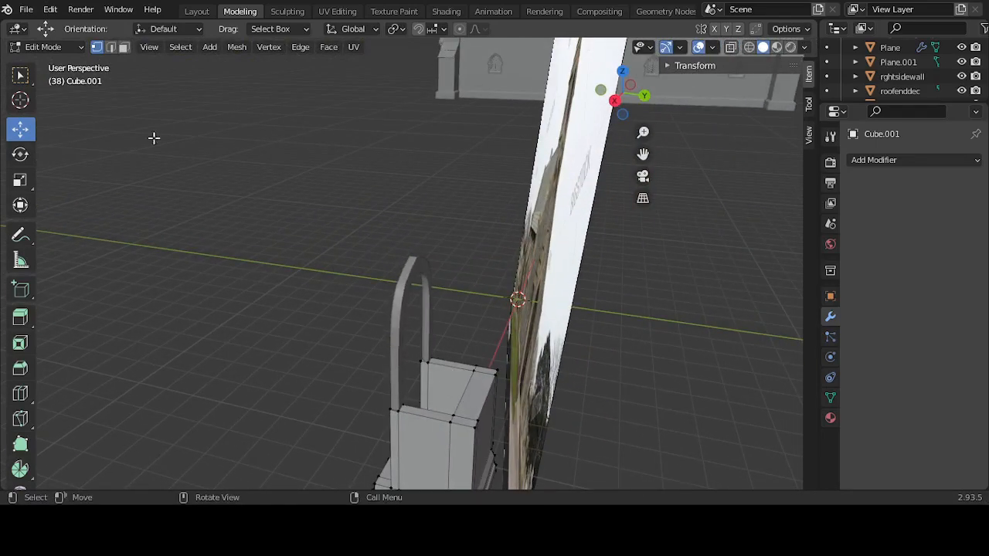
# Step: Select the top faces of the tower's side and back walls and extrude them up about 2.7 m to the arch's crown
pyautogui.click(447, 364)
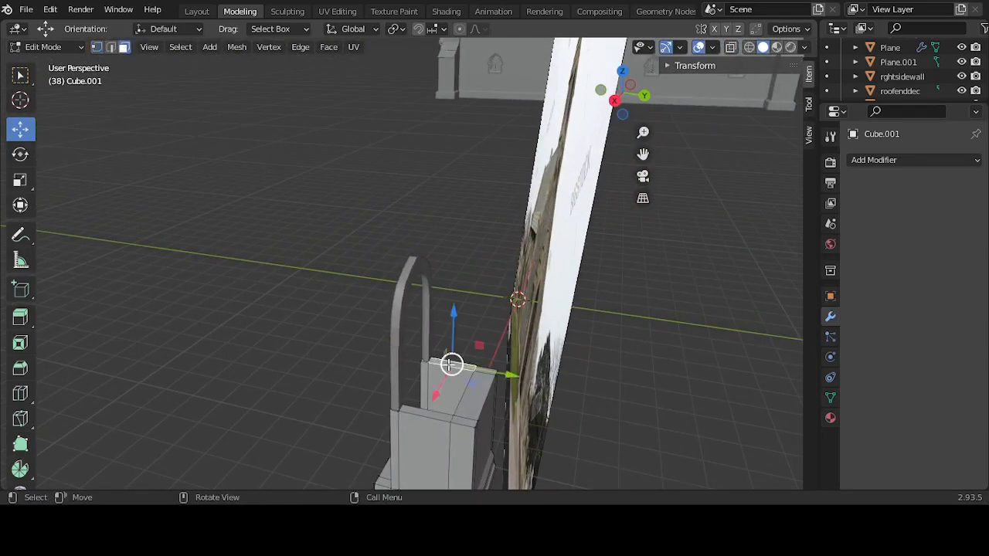
pyautogui.keyDown('shift'); pyautogui.click(470, 403); pyautogui.keyUp('shift')
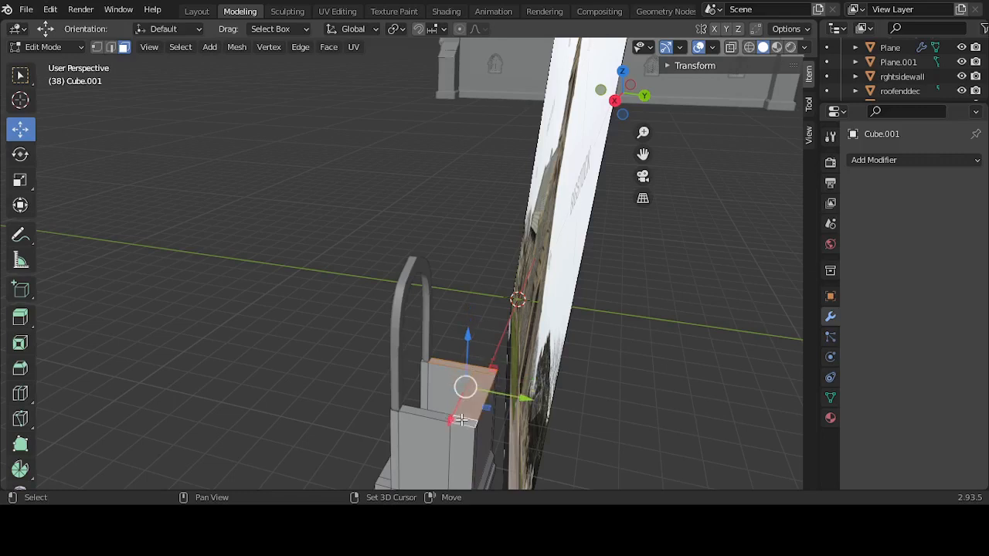
pyautogui.press('KP_1')
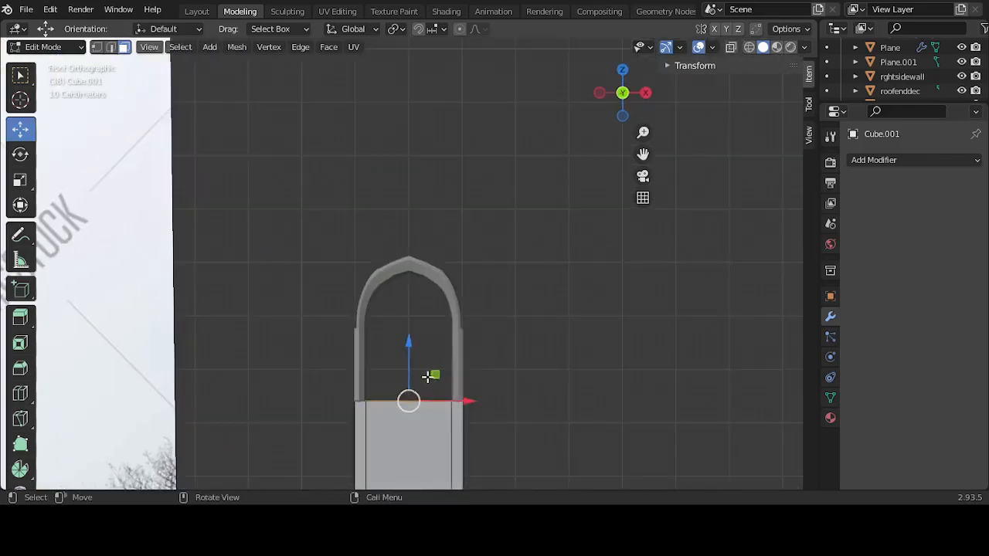
pyautogui.press('e')
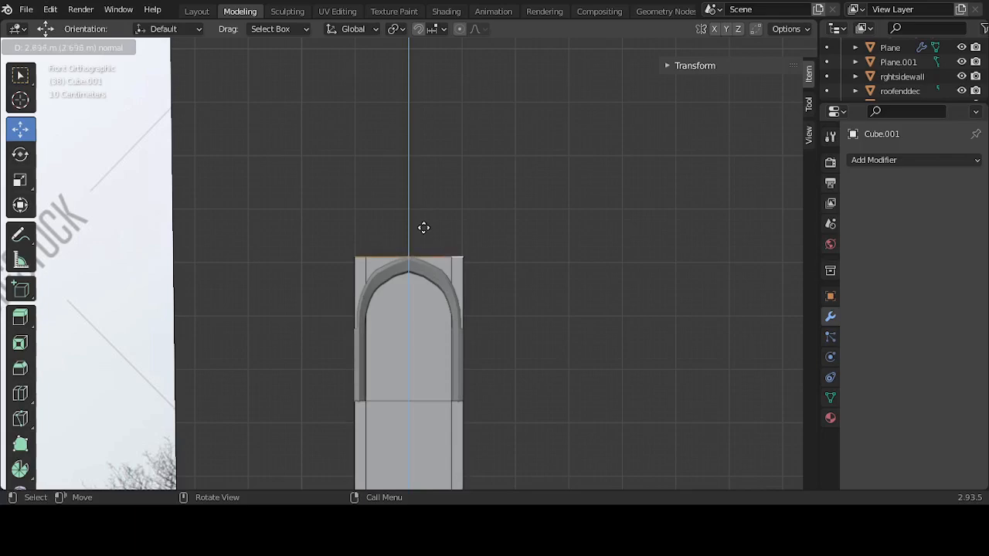
pyautogui.click(430, 227)
pyautogui.hotkey('ctrl', 'z')
# Step: Try a vertical loop cut in the two side walls, moved -0.37449 m along Y toward the arch
pyautogui.moveTo(537, 204); pyautogui.dragTo(434, 225, button='middle')
pyautogui.scroll(-4, 448, 228)
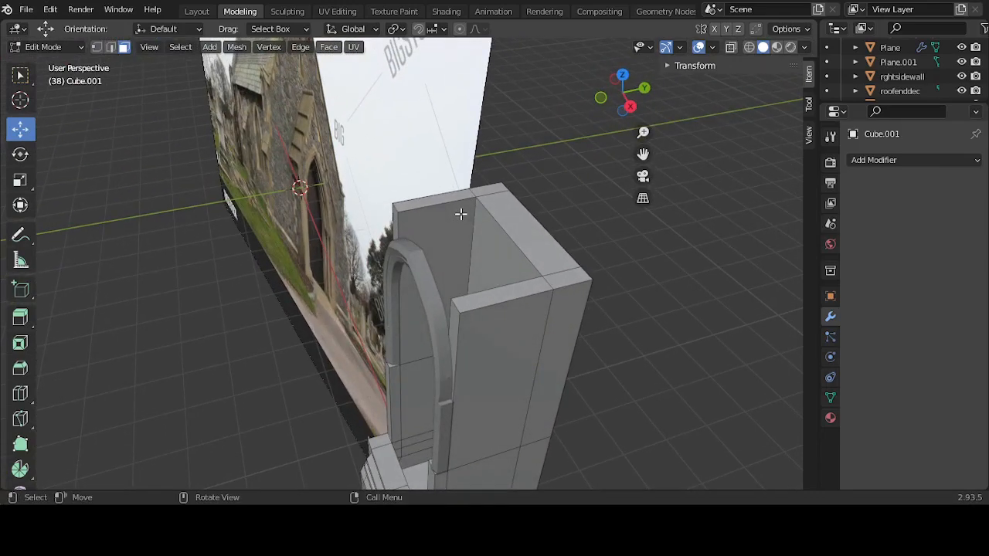
pyautogui.scroll(-2, 461, 217)
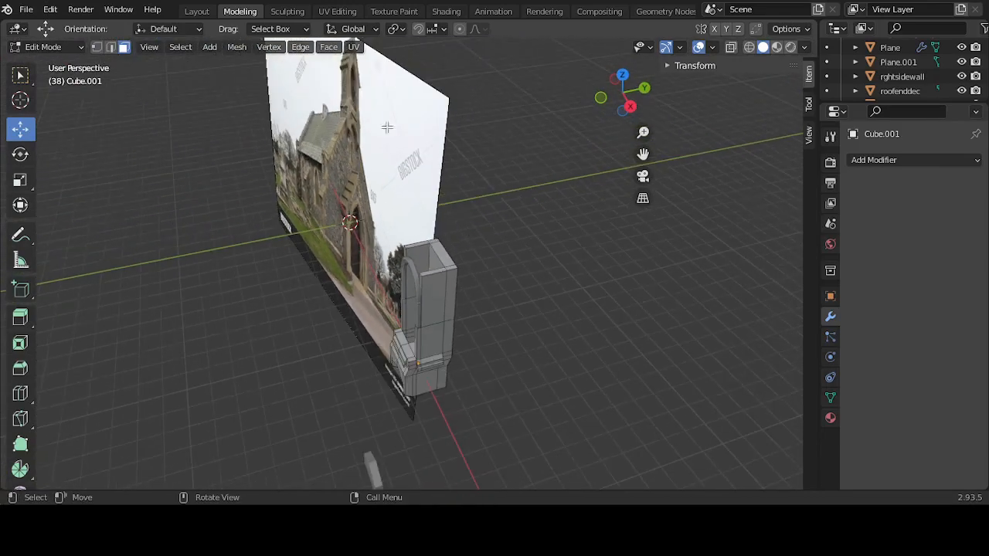
pyautogui.scroll(6, 481, 211)
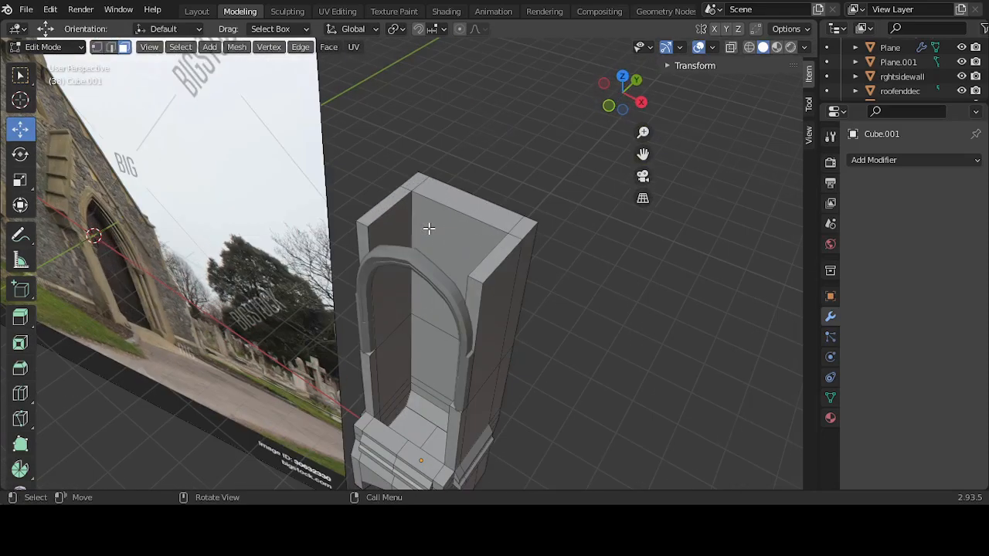
pyautogui.moveTo(429, 228); pyautogui.dragTo(353, 240, button='middle')
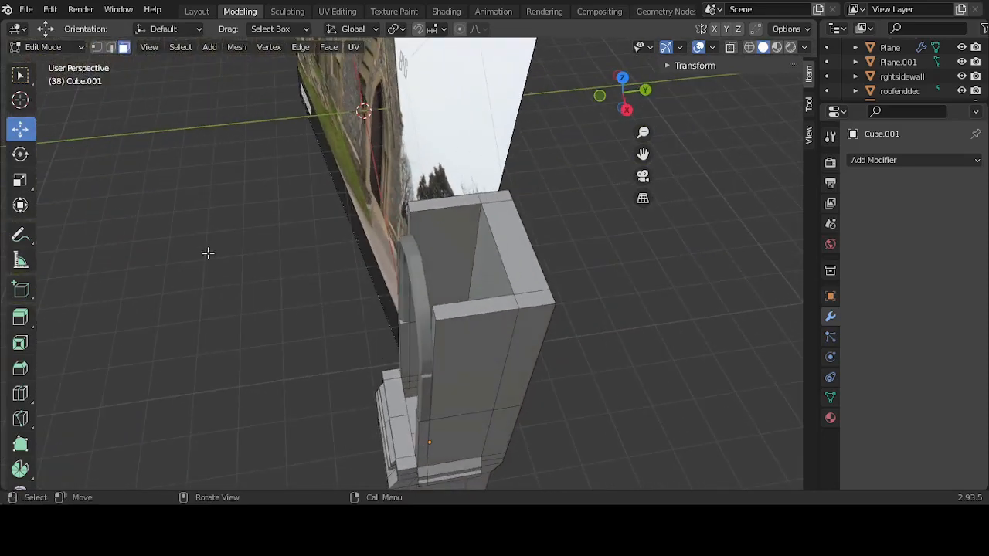
pyautogui.click(21, 393)
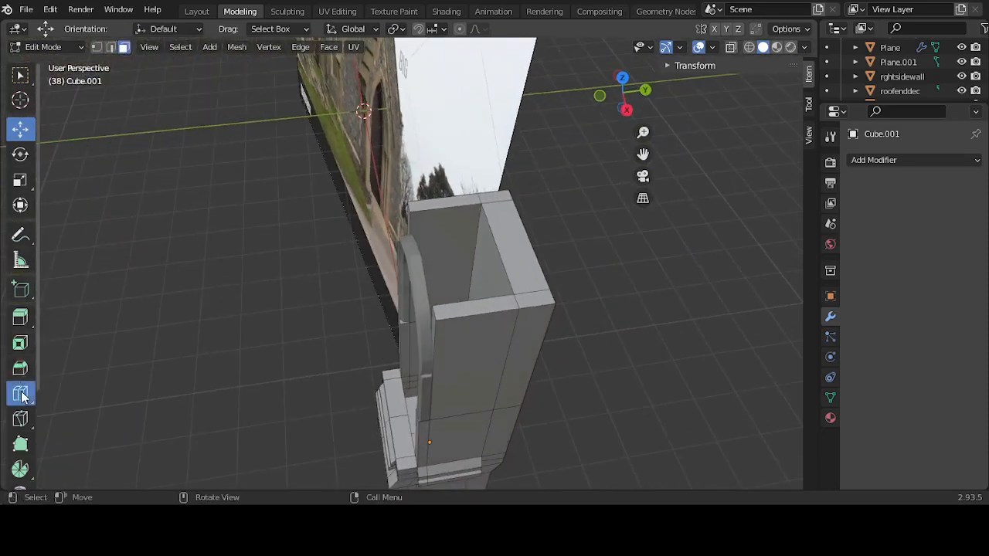
pyautogui.click(455, 317)
pyautogui.click(20, 127)
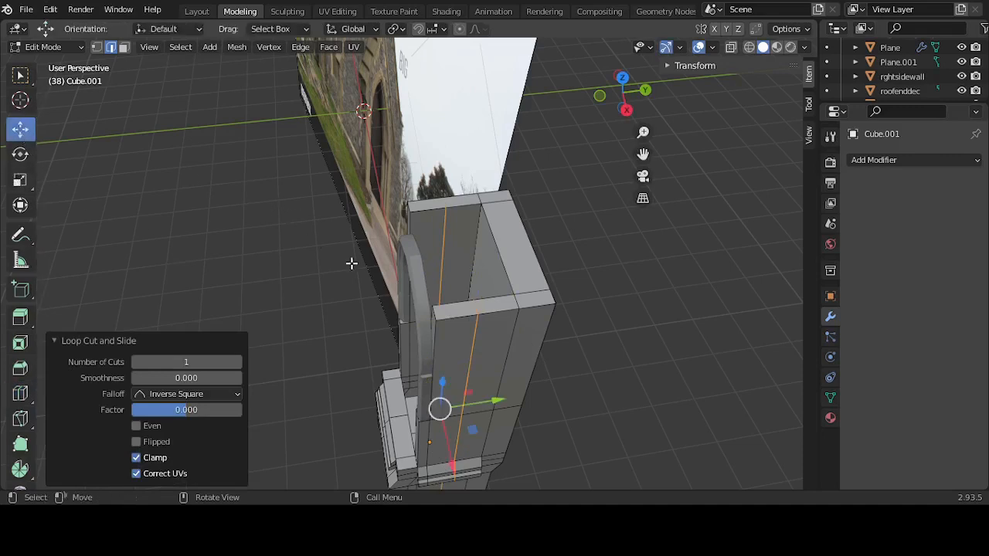
pyautogui.moveTo(484, 403); pyautogui.dragTo(462, 406)
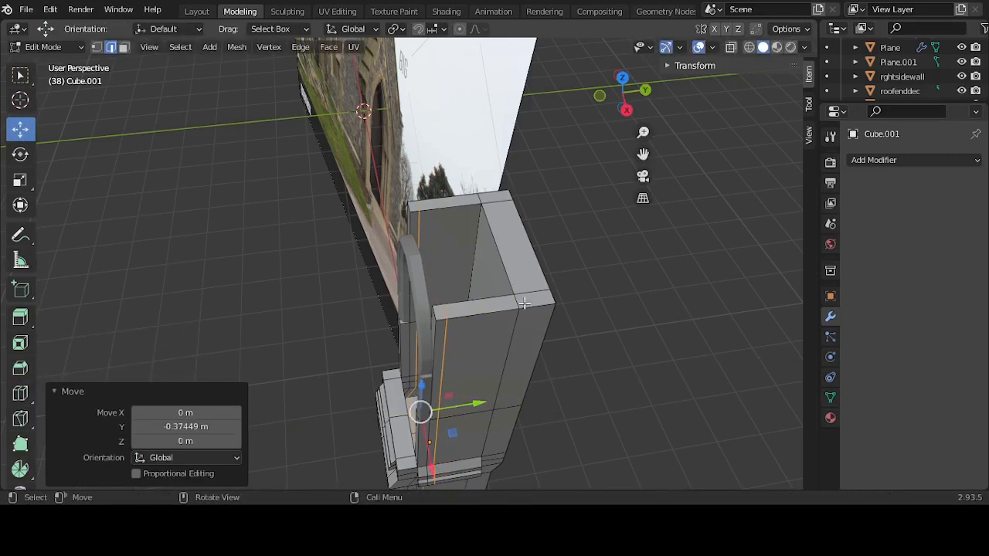
# Step: Compare the cut side walls with the arch in front wireframe view and undo the loop cut and its move
pyautogui.moveTo(502, 265); pyautogui.dragTo(417, 218, button='middle')
pyautogui.scroll(-2, 417, 218)
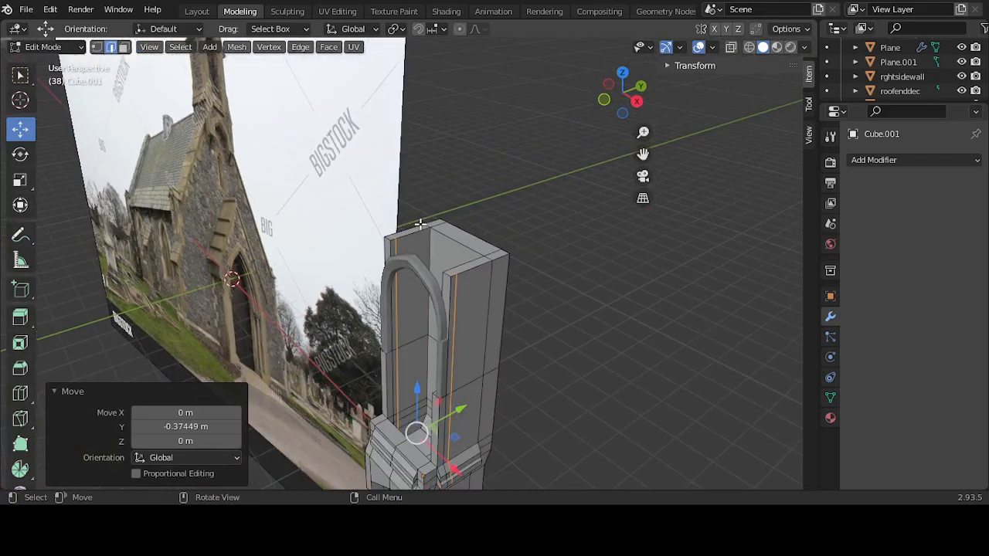
pyautogui.scroll(4, 425, 225)
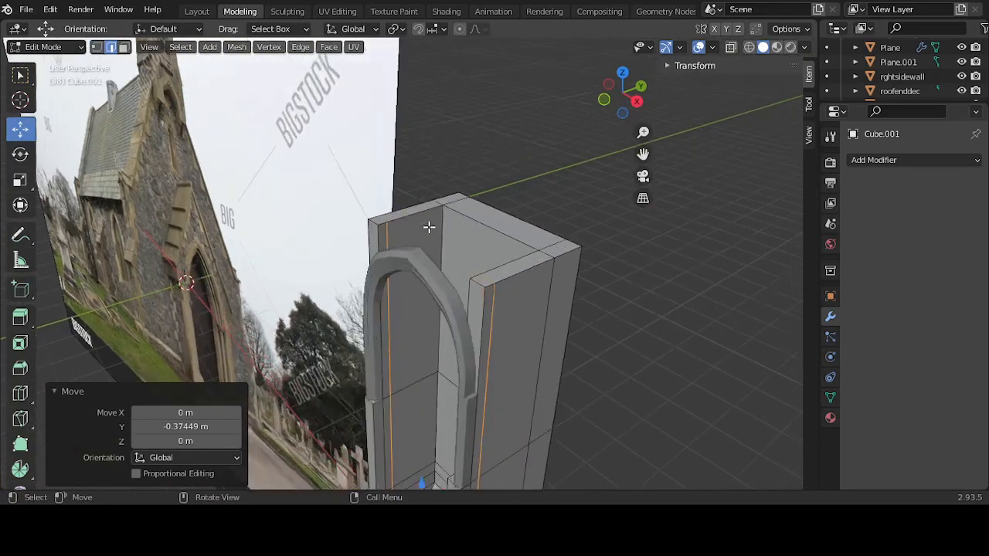
pyautogui.moveTo(438, 231); pyautogui.dragTo(571, 220, button='middle')
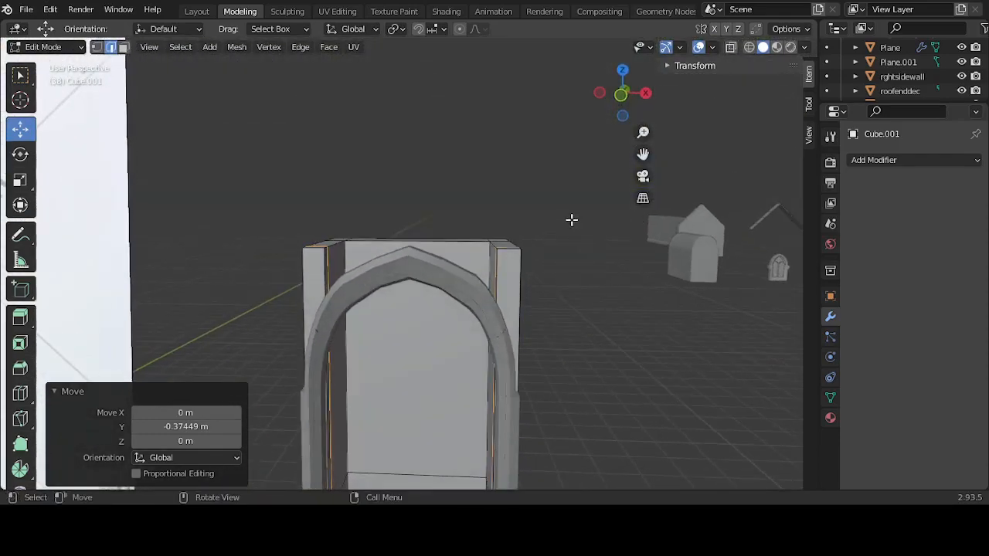
pyautogui.press('KP_1')
pyautogui.click(749, 47)
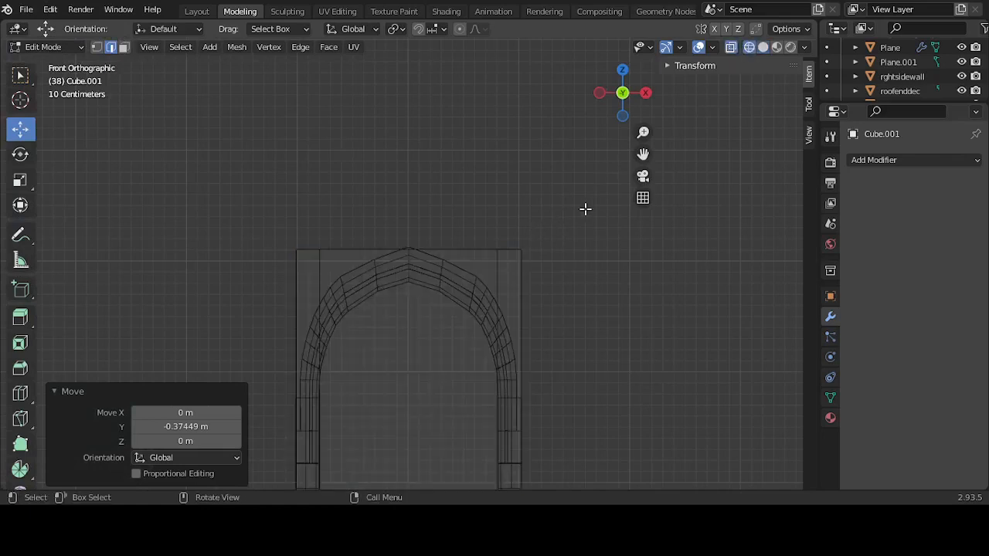
pyautogui.moveTo(495, 204); pyautogui.dragTo(516, 262, button='middle')
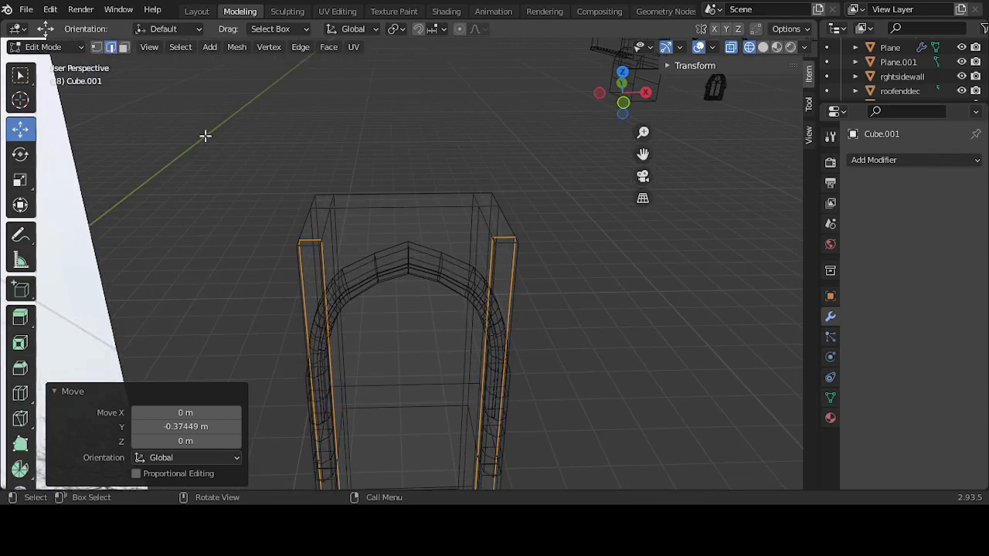
pyautogui.hotkey('ctrl', 'z')
pyautogui.hotkey('ctrl', 'z')
pyautogui.hotkey('ctrl', 'z')
pyautogui.click(574, 241)
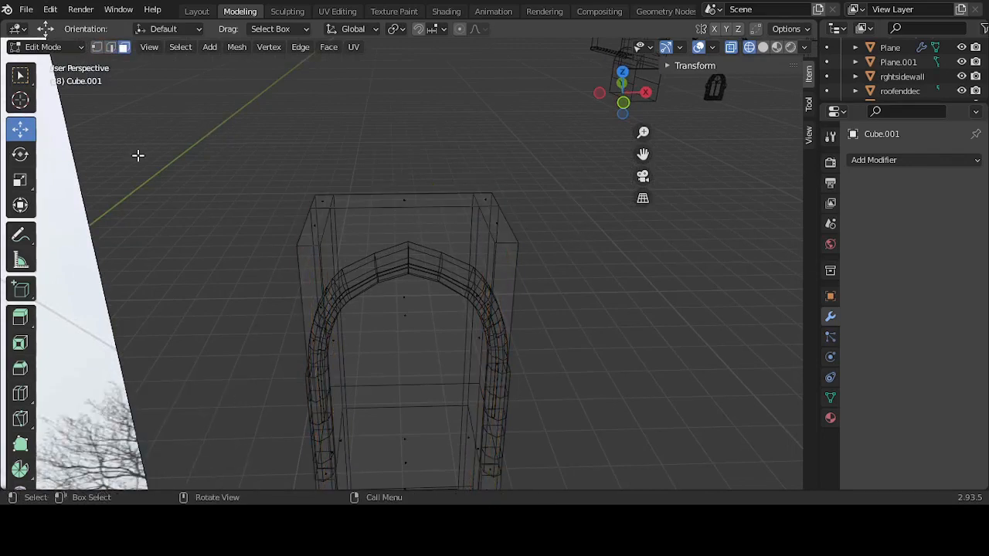
# Step: Try lowering the side walls' top front vertices by 1.1826 m, undo that move and clear the selection
pyautogui.click(96, 47)
pyautogui.moveTo(264, 244); pyautogui.dragTo(619, 248)
pyautogui.press('KP_1')
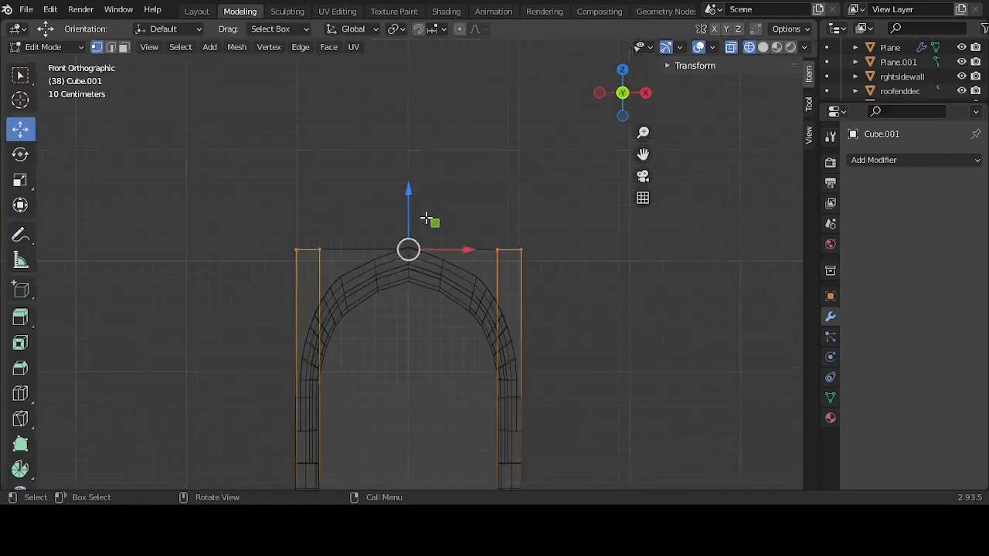
pyautogui.moveTo(411, 219); pyautogui.dragTo(411, 345)
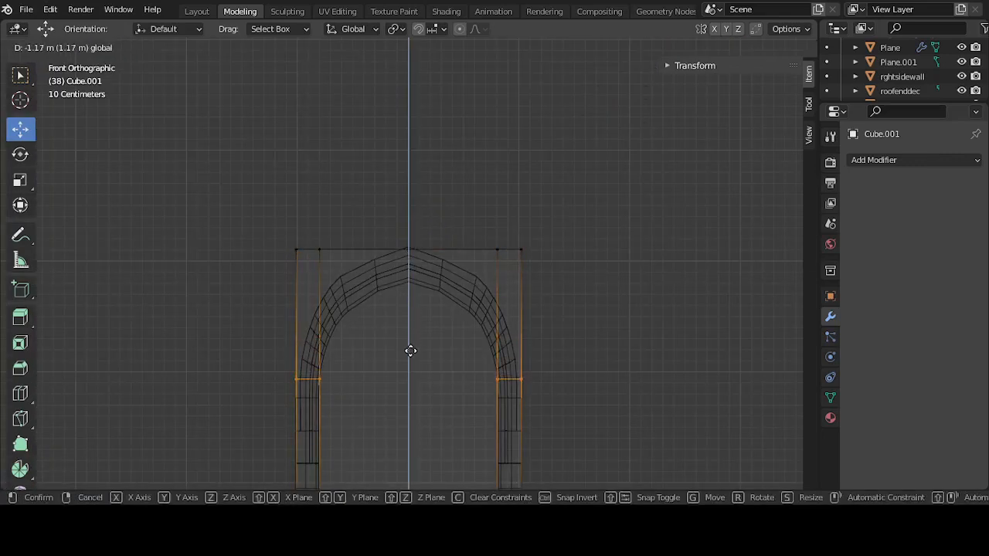
pyautogui.moveTo(410, 353); pyautogui.dragTo(410, 353)
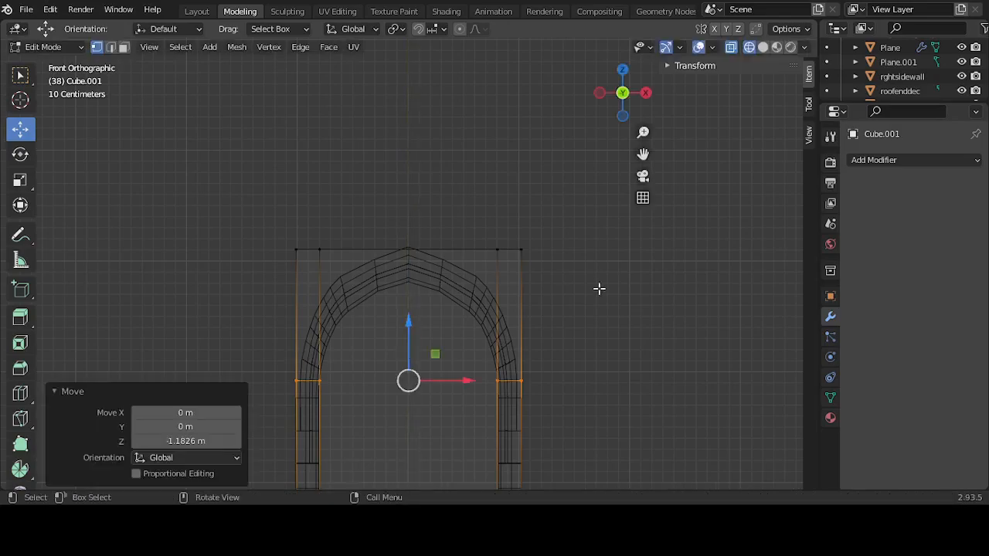
pyautogui.click(603, 288)
pyautogui.moveTo(608, 289); pyautogui.dragTo(573, 290, button='middle')
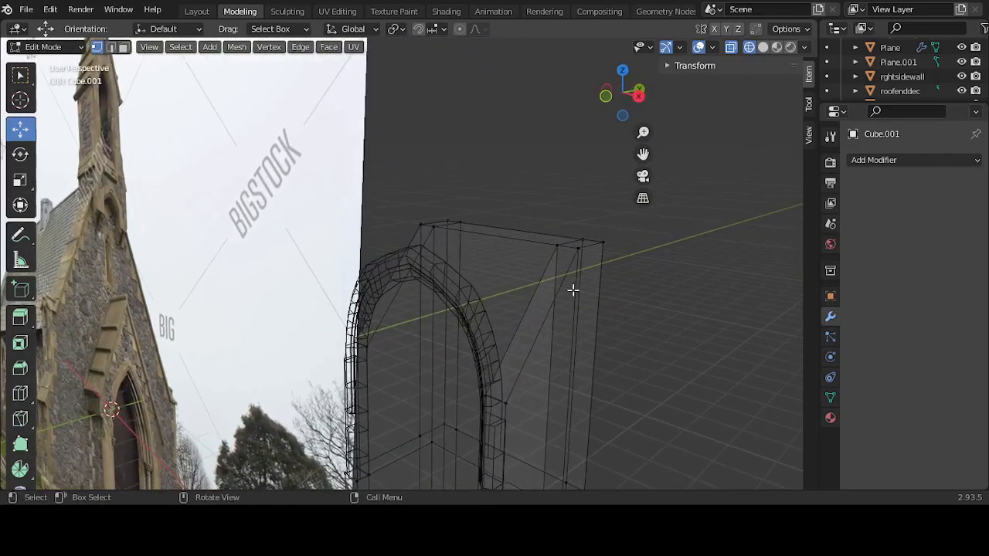
pyautogui.hotkey('ctrl', 'z')
pyautogui.hotkey('ctrl', 'z')
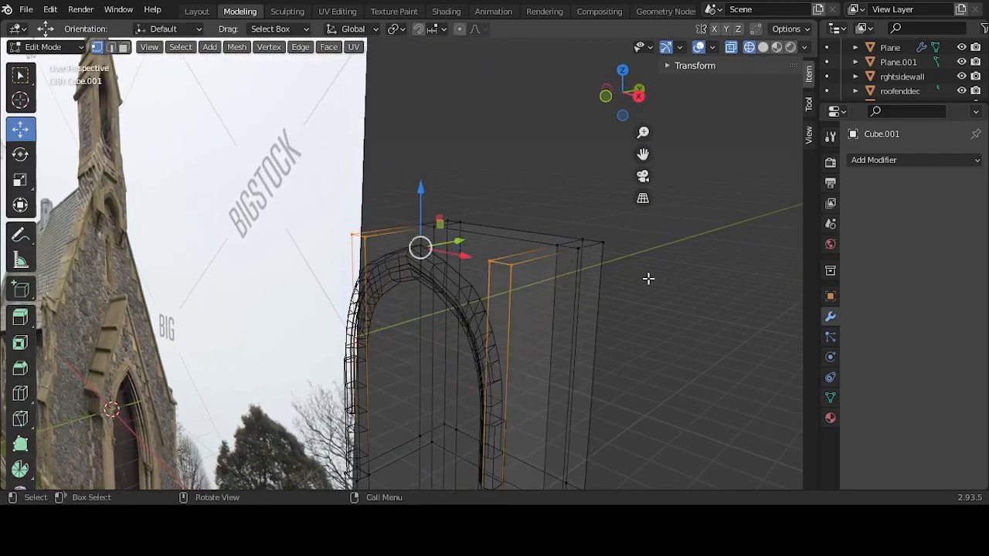
pyautogui.click(648, 279)
# Step: Switch from the tower body to editing the arch mesh, with solid shading and face selection
pyautogui.moveTo(584, 268); pyautogui.dragTo(557, 268, button='middle')
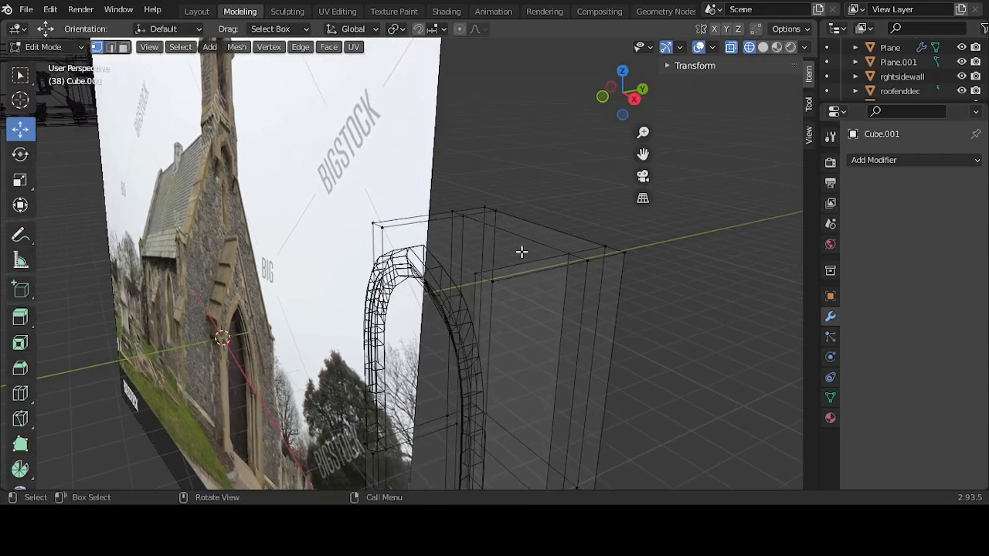
pyautogui.press('Tab')
pyautogui.click(454, 310)
pyautogui.press('Tab')
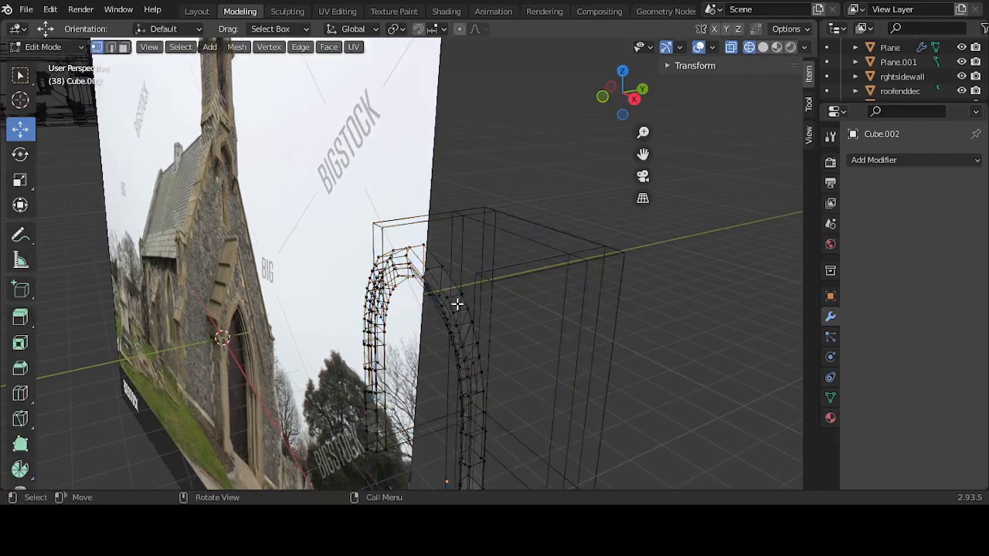
pyautogui.hotkey('shift', 'z')
pyautogui.moveTo(457, 302)
pyautogui.mouseDown(button='middle')
pyautogui.moveTo(676, 131)
pyautogui.moveTo(510, 268)
pyautogui.moveTo(556, 273)
pyautogui.moveTo(497, 324)
pyautogui.moveTo(533, 303)
pyautogui.mouseUp(button='middle')
pyautogui.click(124, 47)
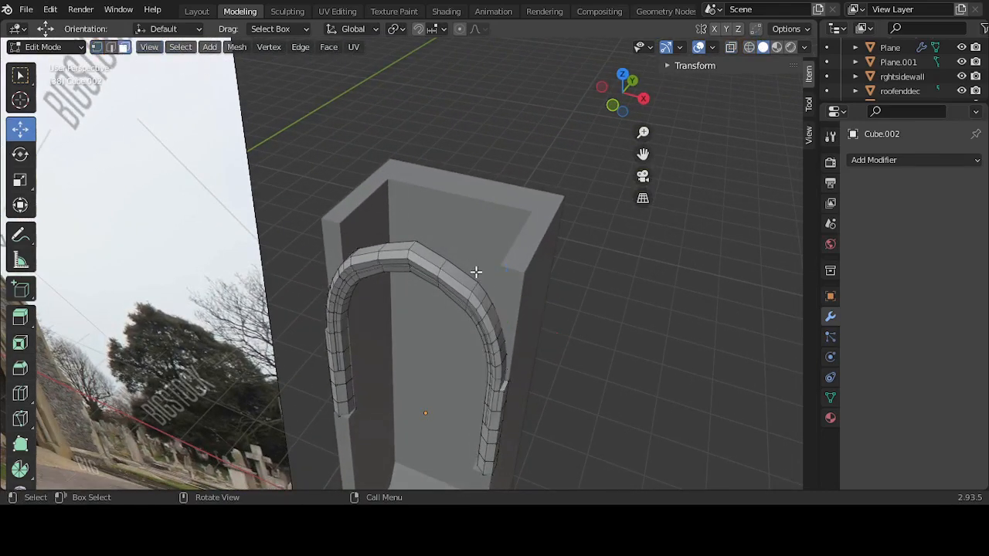
# Step: Extrude the outer top faces of the arch's curved crown 0.58806 m straight up in front view
pyautogui.moveTo(476, 272); pyautogui.dragTo(347, 338, button='middle')
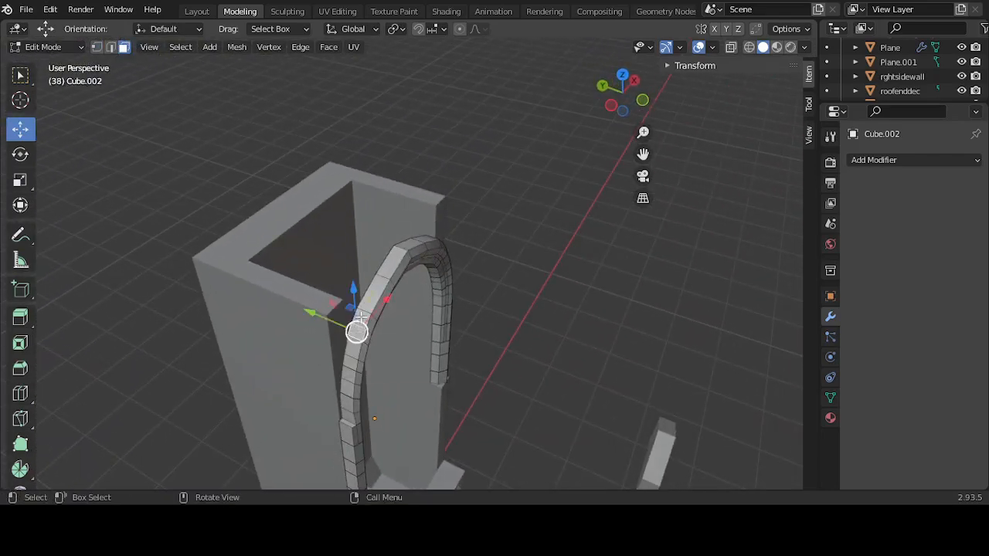
pyautogui.keyDown('shift'); pyautogui.click(382, 274); pyautogui.keyUp('shift')
pyautogui.moveTo(446, 258); pyautogui.dragTo(405, 263, button='middle')
pyautogui.keyDown('shift'); pyautogui.click(427, 257); pyautogui.keyUp('shift')
pyautogui.keyDown('shift'); pyautogui.click(456, 270); pyautogui.keyUp('shift')
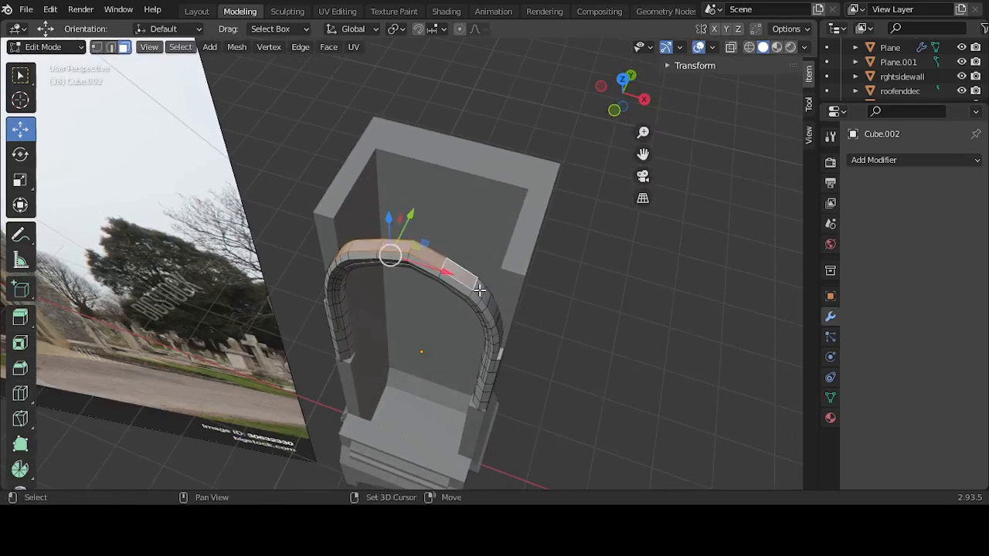
pyautogui.keyDown('shift'); pyautogui.click(480, 289); pyautogui.keyUp('shift')
pyautogui.keyDown('shift'); pyautogui.click(488, 299); pyautogui.keyUp('shift')
pyautogui.moveTo(488, 298); pyautogui.dragTo(350, 321, button='middle')
pyautogui.keyDown('shift'); pyautogui.click(466, 338); pyautogui.keyUp('shift')
pyautogui.keyDown('shift'); pyautogui.click(337, 329); pyautogui.keyUp('shift')
pyautogui.press('KP_1')
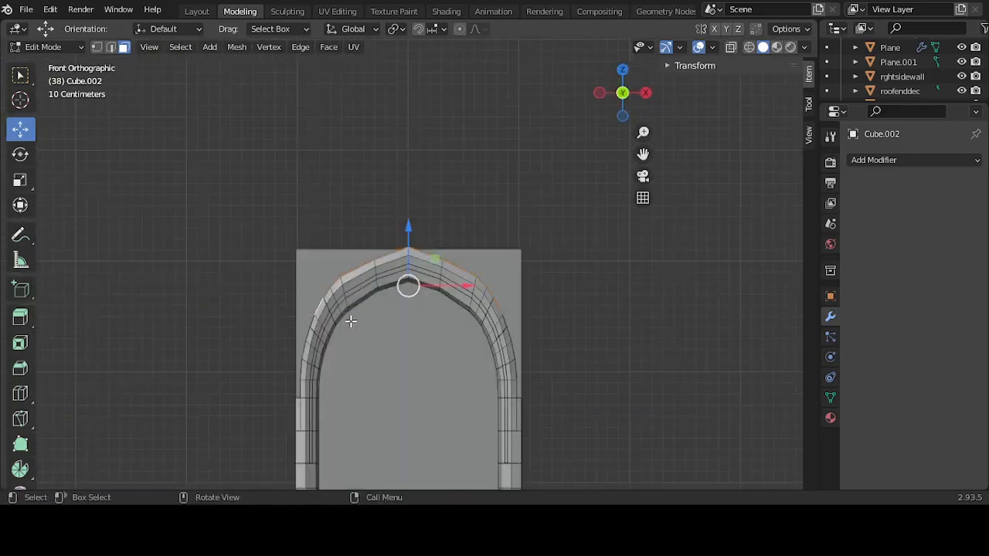
pyautogui.press('e')
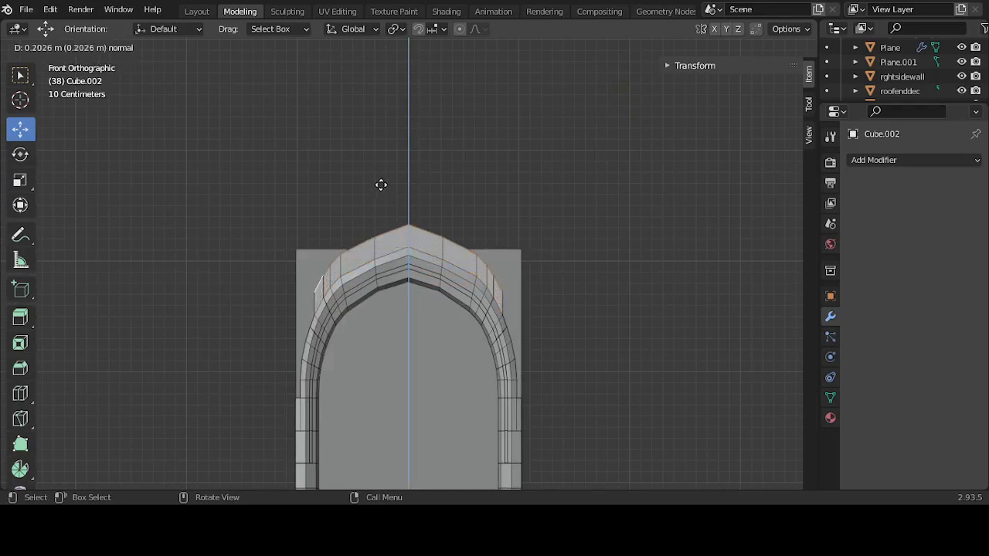
pyautogui.click(384, 143)
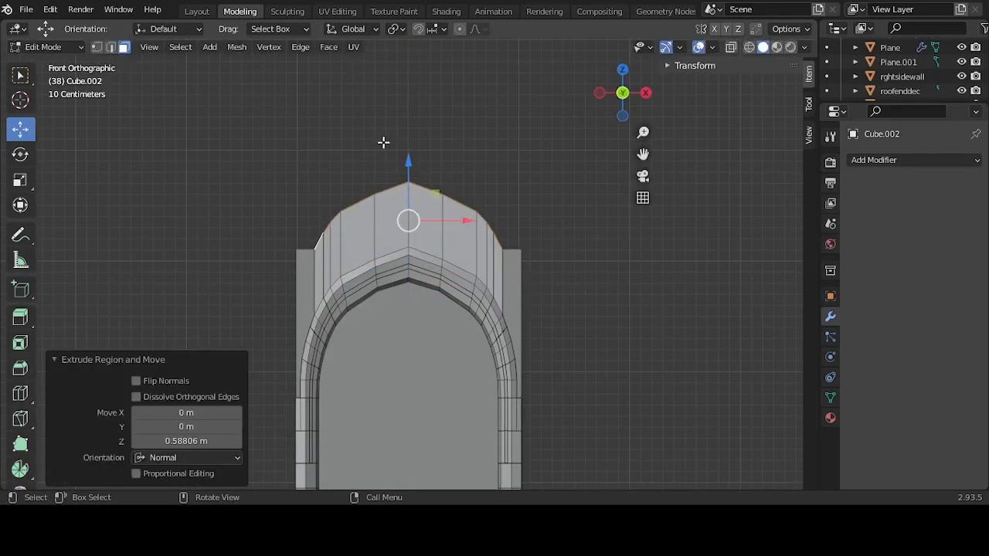
# Step: Flatten the extruded arch top by scaling it to 0.005 along Z, and lower it to just above the tower walls
pyautogui.click(20, 179)
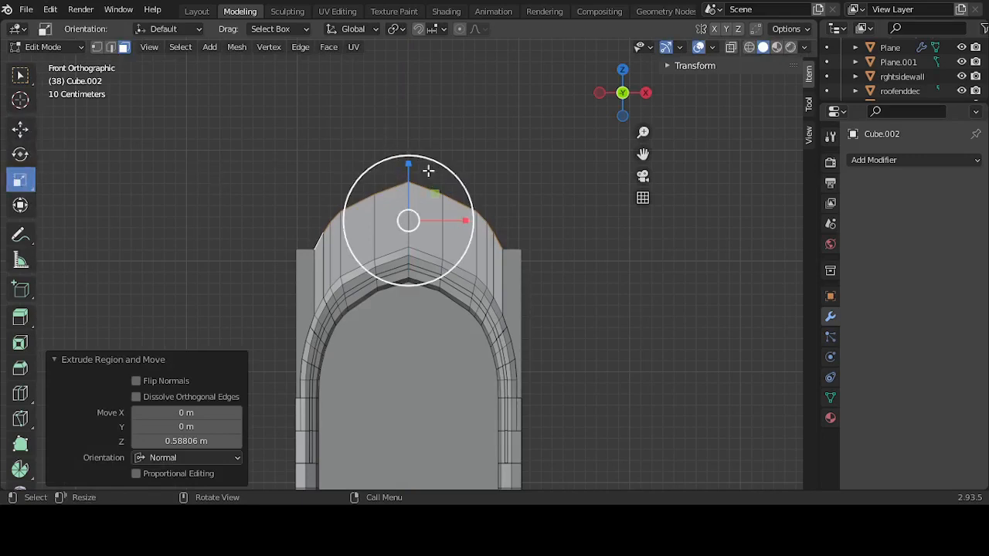
pyautogui.moveTo(409, 162); pyautogui.dragTo(405, 223)
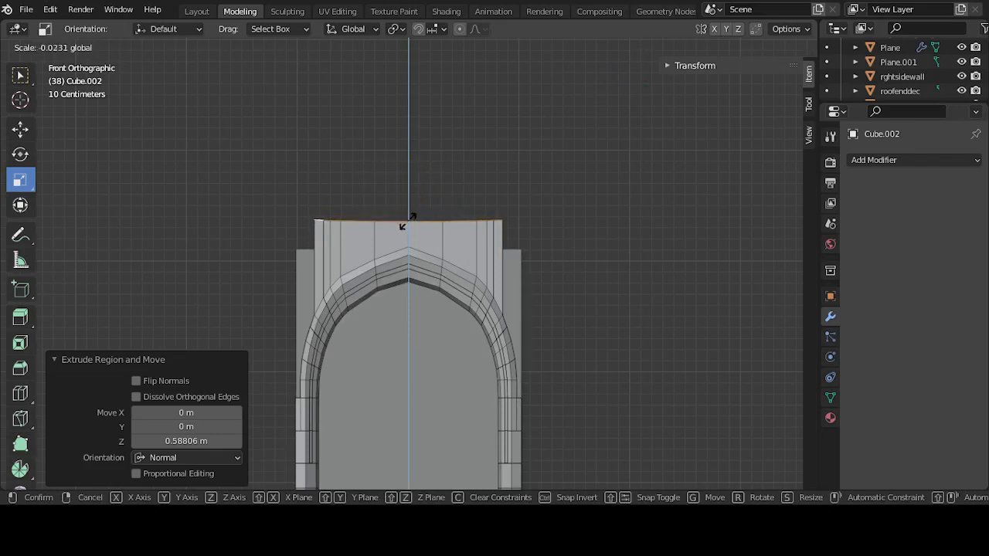
pyautogui.moveTo(407, 221); pyautogui.dragTo(408, 222)
pyautogui.click(20, 128)
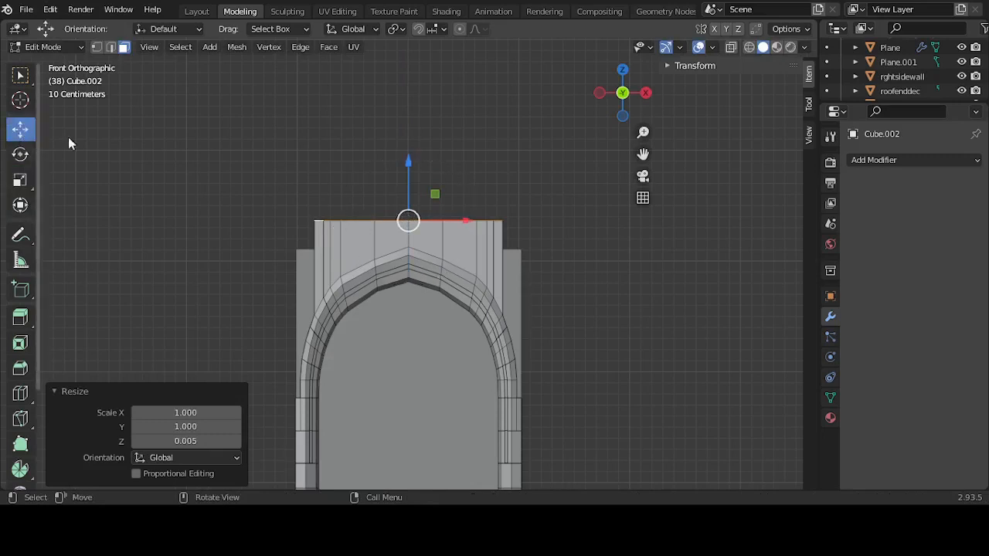
pyautogui.moveTo(405, 184); pyautogui.dragTo(409, 212)
pyautogui.moveTo(528, 167); pyautogui.dragTo(432, 278, button='middle')
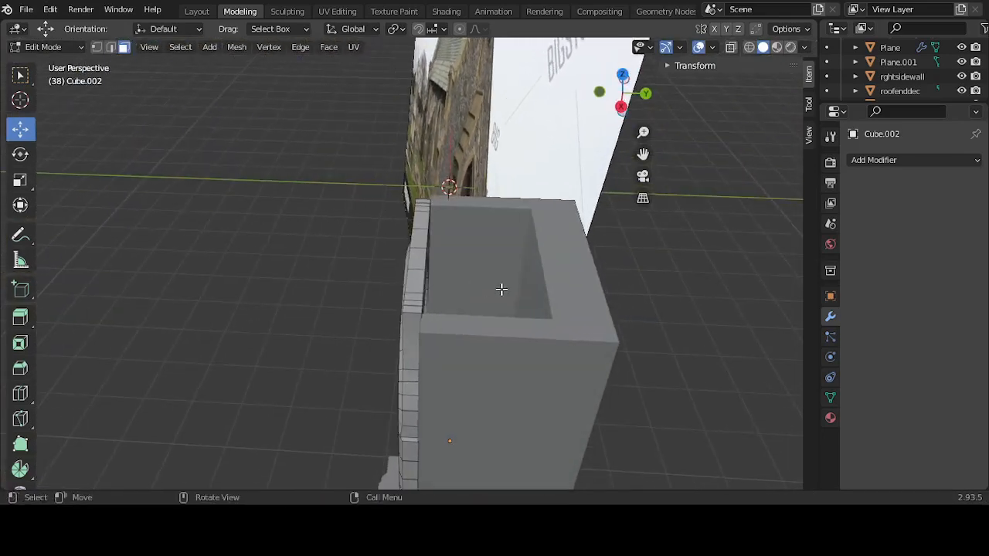
# Step: In the tower body mesh, raise the top faces of the side and back walls level with the arch block's flat top
pyautogui.press('Tab')
pyautogui.click(548, 212)
pyautogui.press('Tab')
pyautogui.click(489, 201)
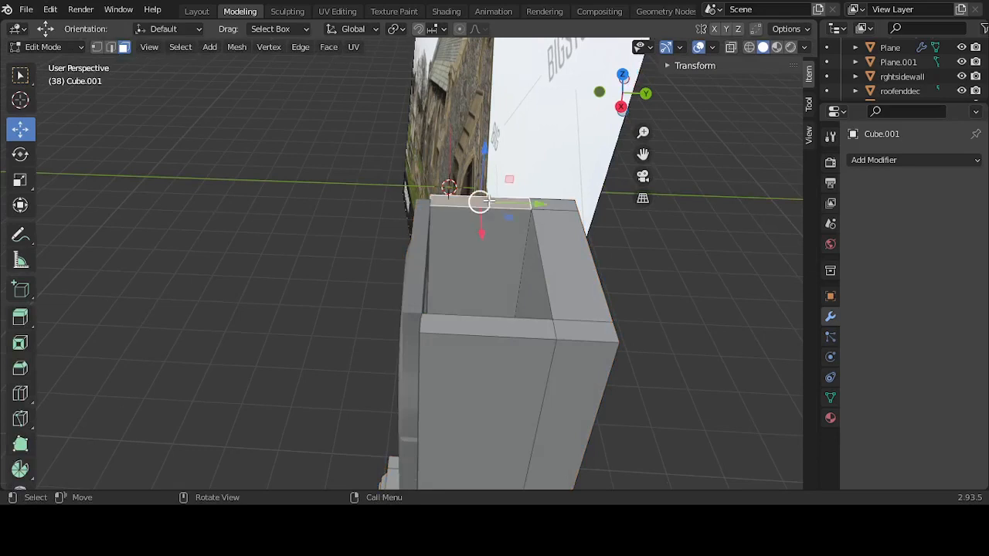
pyautogui.keyDown('shift'); pyautogui.click(574, 324); pyautogui.keyUp('shift')
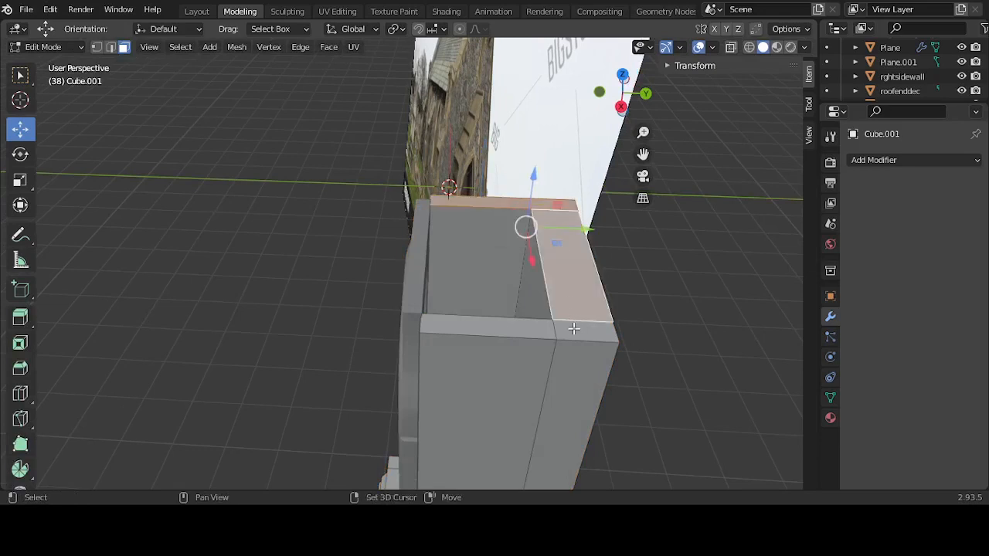
pyautogui.keyDown('shift'); pyautogui.click(474, 332); pyautogui.keyUp('shift')
pyautogui.moveTo(474, 338); pyautogui.dragTo(471, 308, button='middle')
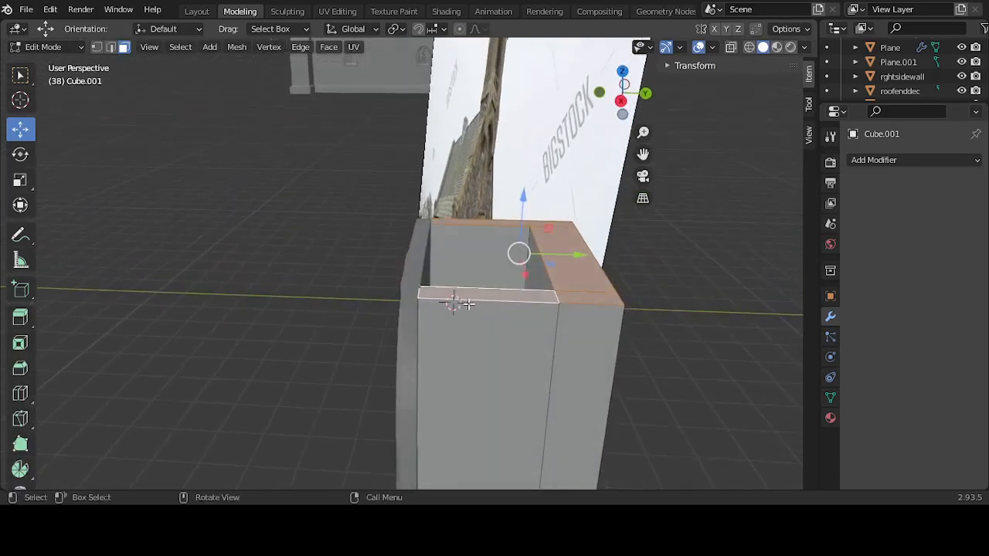
pyautogui.press('KP_3')
pyautogui.scroll(4, 523, 238)
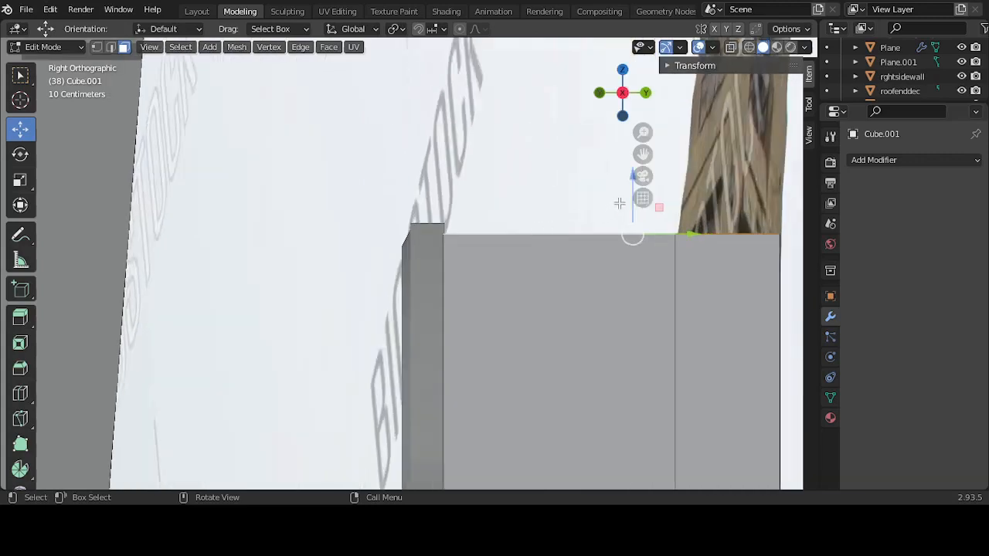
pyautogui.moveTo(632, 194); pyautogui.dragTo(630, 184)
pyautogui.scroll(-5, 534, 223)
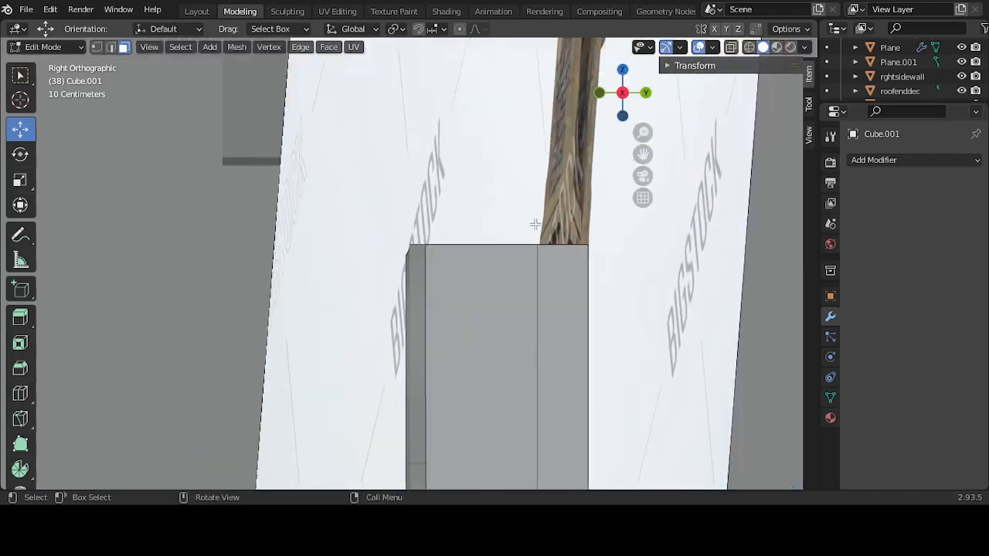
# Step: Extrude the middle top face of the tower's back wall 1.8535 m straight up in front view
pyautogui.moveTo(579, 254); pyautogui.dragTo(510, 259, button='middle')
pyautogui.scroll(2, 382, 252)
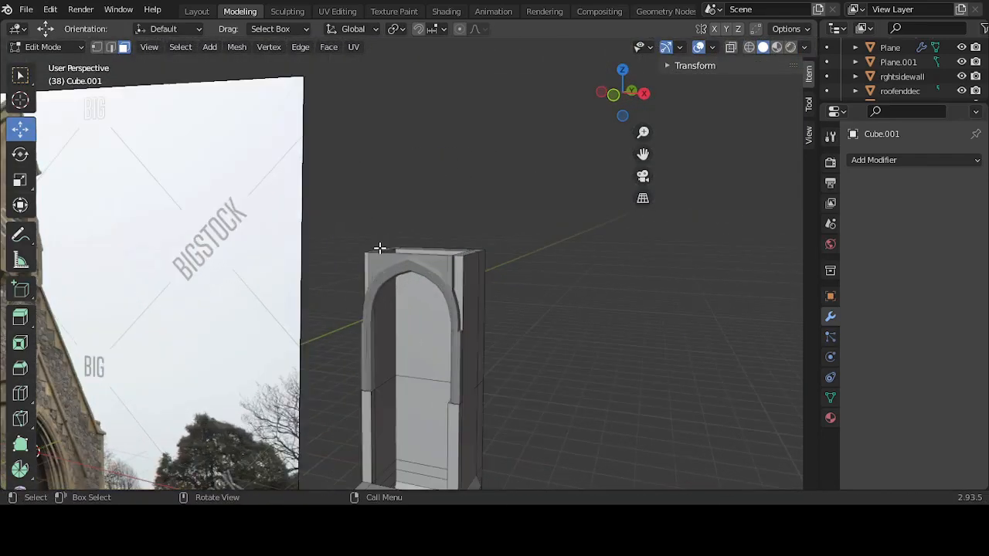
pyautogui.scroll(-1, 379, 248)
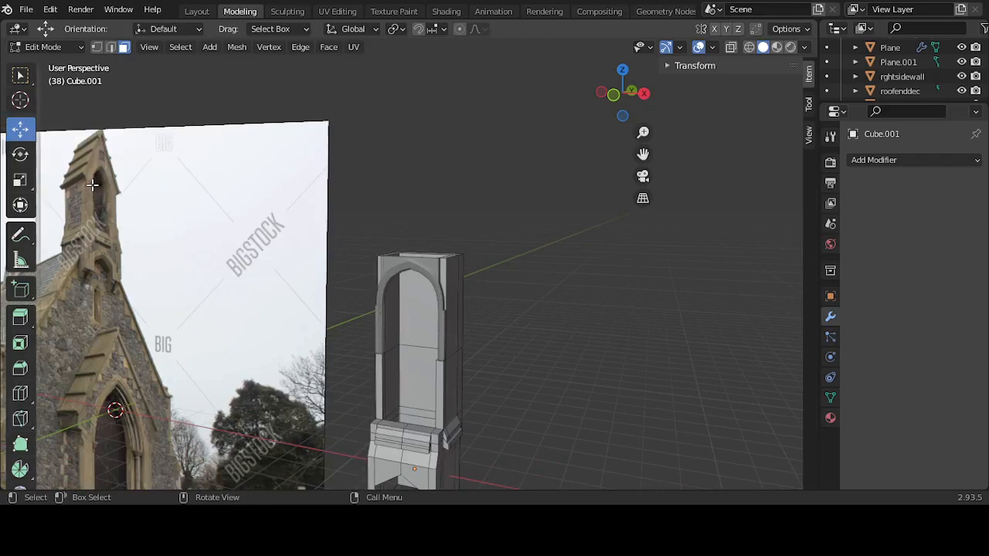
pyautogui.moveTo(436, 245)
pyautogui.mouseDown(button='middle')
pyautogui.moveTo(429, 235)
pyautogui.moveTo(424, 259)
pyautogui.mouseUp(button='middle')
pyautogui.click(428, 236)
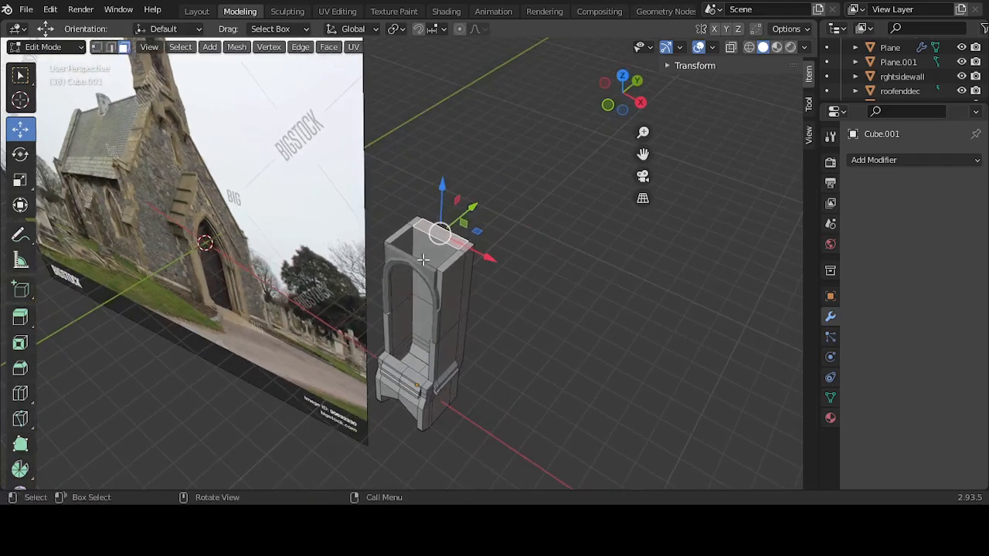
pyautogui.press('KP_1')
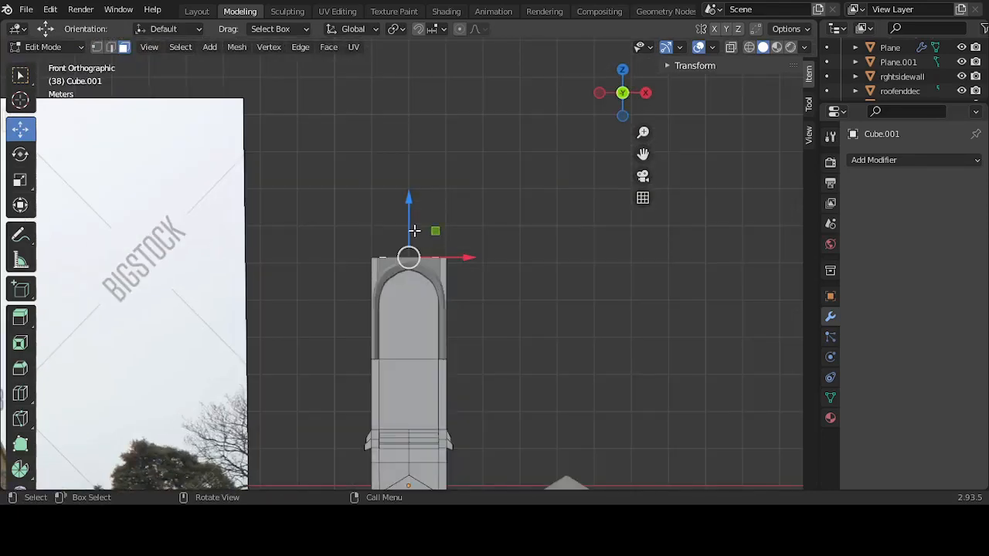
pyautogui.press('e')
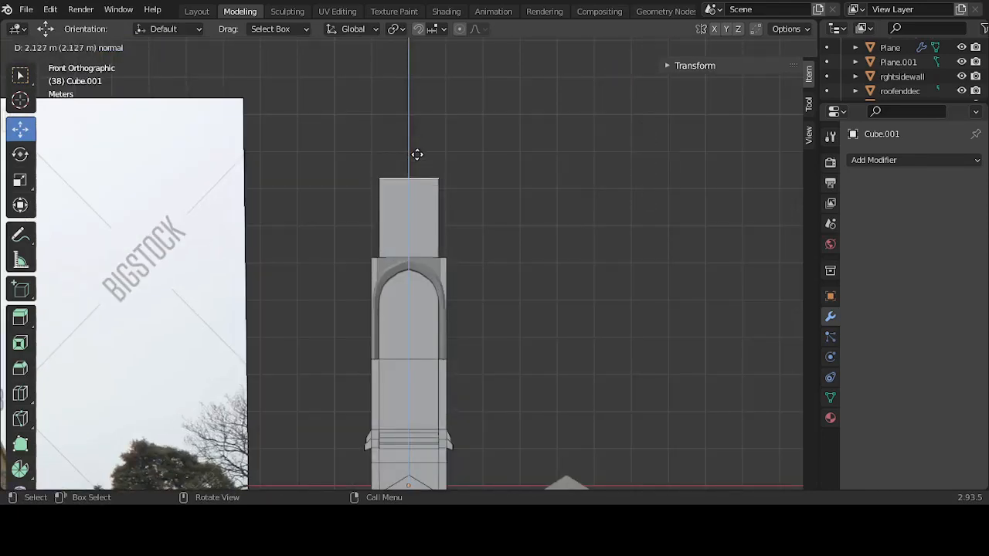
pyautogui.click(420, 164)
pyautogui.moveTo(430, 153); pyautogui.dragTo(378, 92, button='middle')
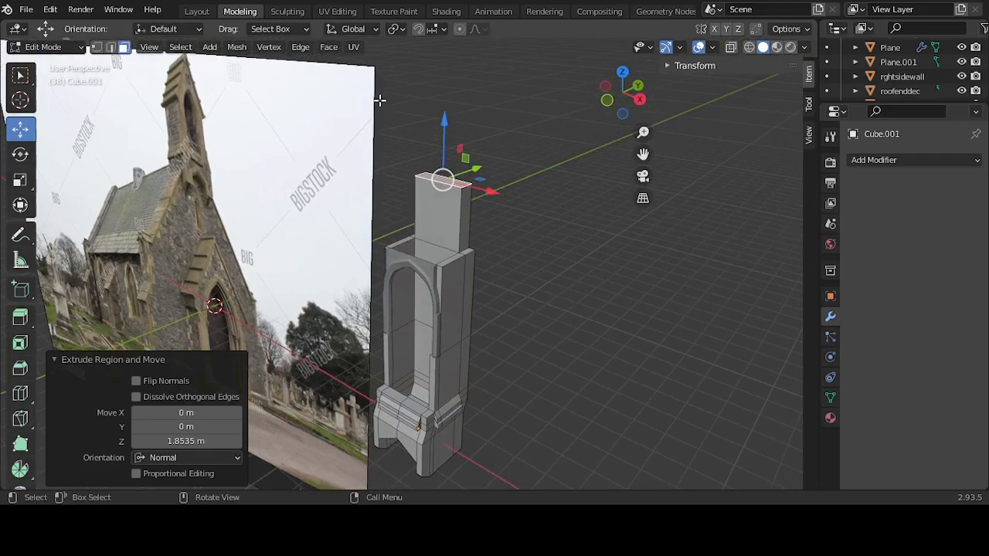
# Step: Try merging the extruded back wall's top face with Collapse
pyautogui.press('m')
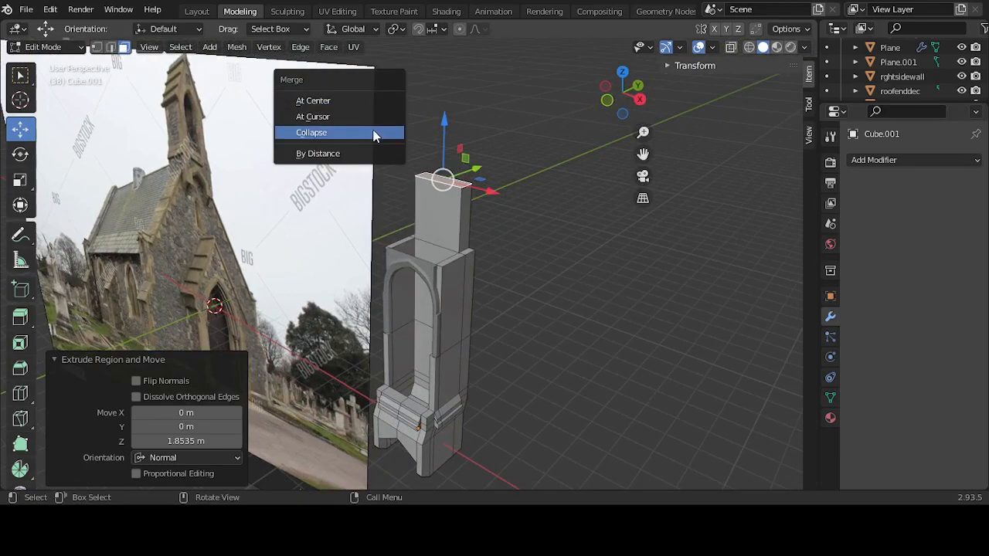
pyautogui.click(374, 132)
pyautogui.moveTo(514, 208); pyautogui.dragTo(459, 235, button='middle')
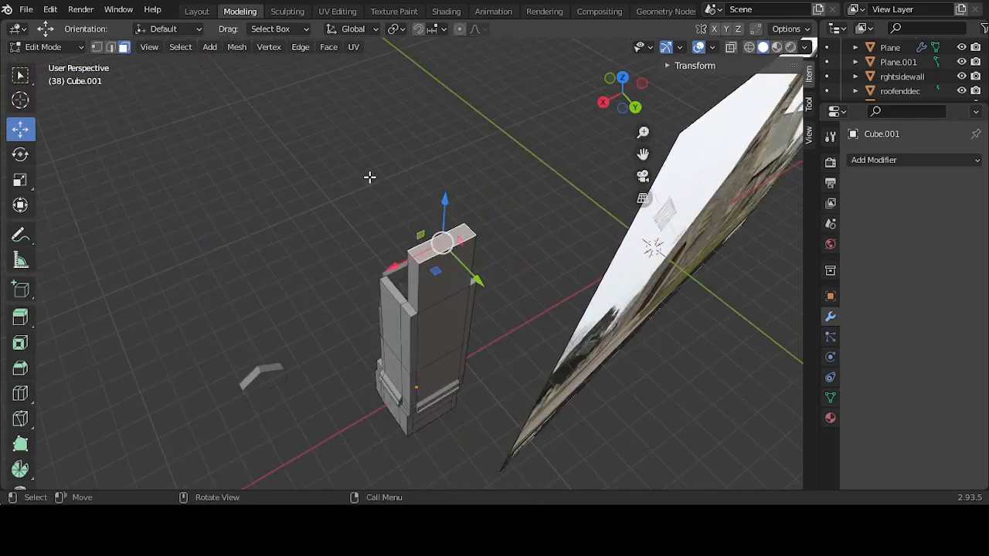
# Step: Merge the extruded back wall's two front top vertices at center and its two rear ones likewise, forming a pointed gable
pyautogui.click(97, 47)
pyautogui.click(471, 220)
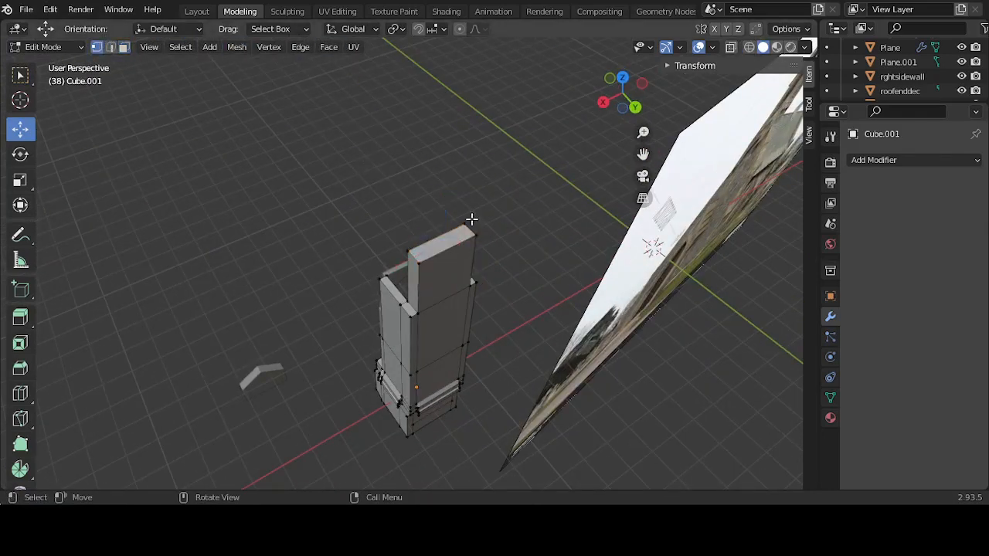
pyautogui.keyDown('shift'); pyautogui.click(412, 249); pyautogui.keyUp('shift')
pyautogui.press('m')
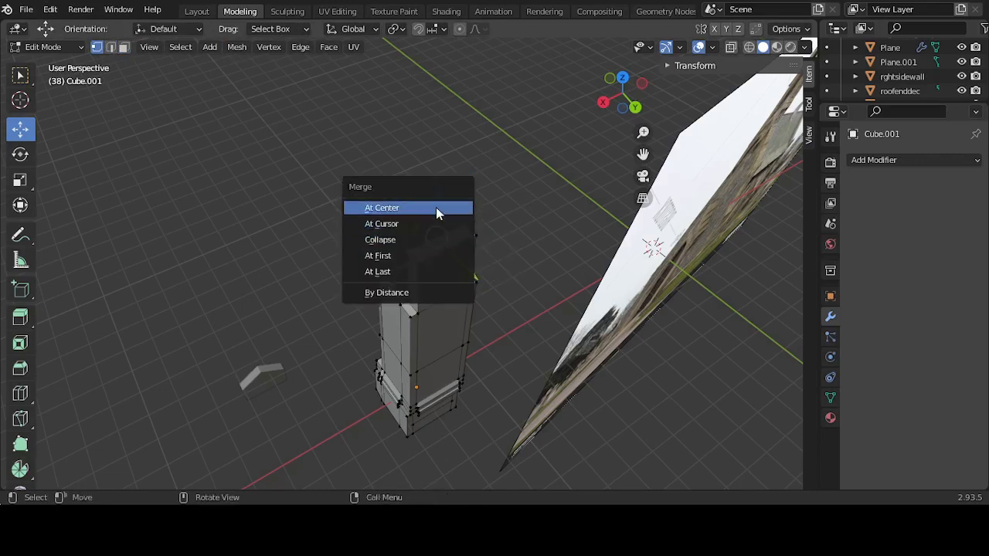
pyautogui.click(436, 207)
pyautogui.click(474, 236)
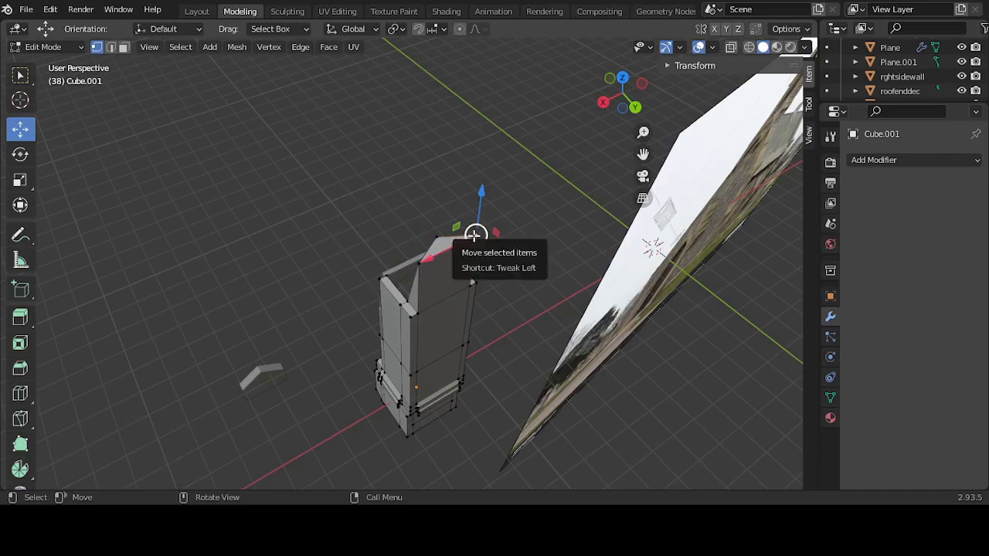
pyautogui.keyDown('shift'); pyautogui.click(426, 261); pyautogui.keyUp('shift')
pyautogui.press('m')
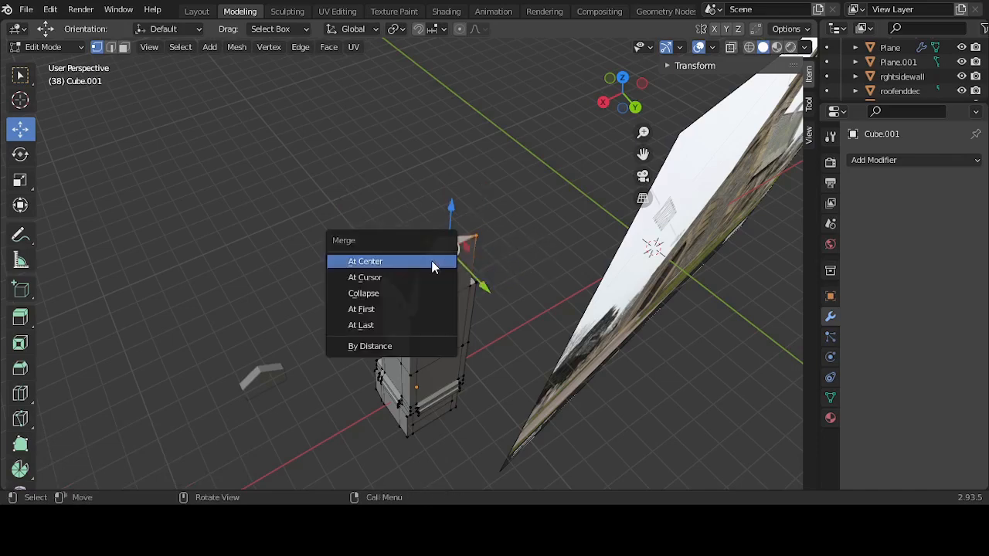
pyautogui.click(432, 267)
pyautogui.moveTo(515, 206); pyautogui.dragTo(469, 230, button='middle')
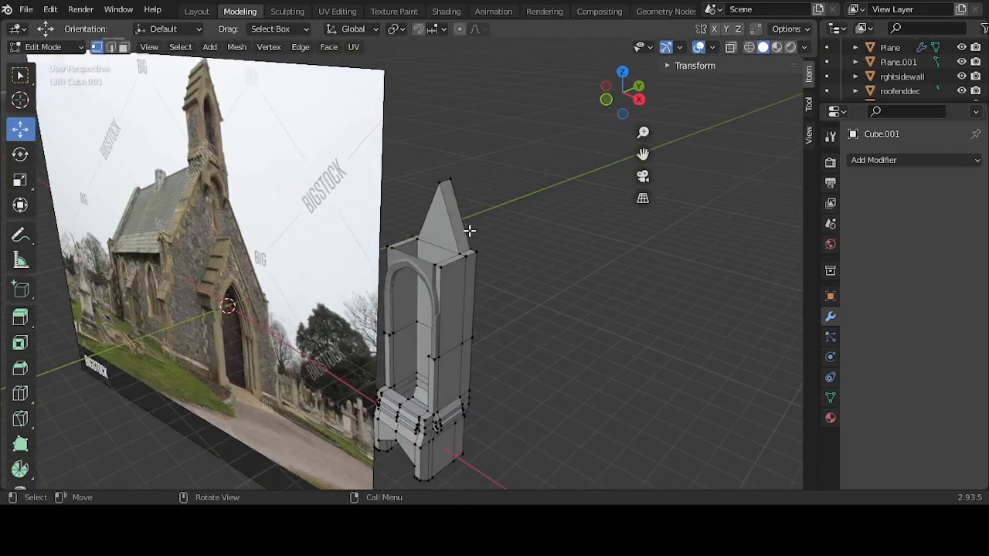
# Step: Leave the tower body and open the arch mesh for editing in face selection mode
pyautogui.scroll(4, 468, 230)
pyautogui.press('Tab')
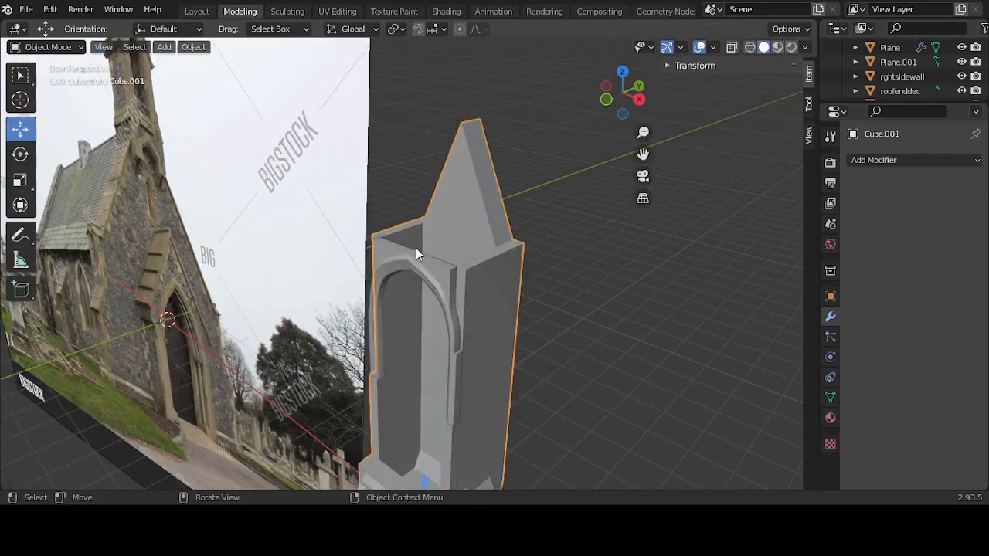
pyautogui.click(424, 255)
pyautogui.press('Tab')
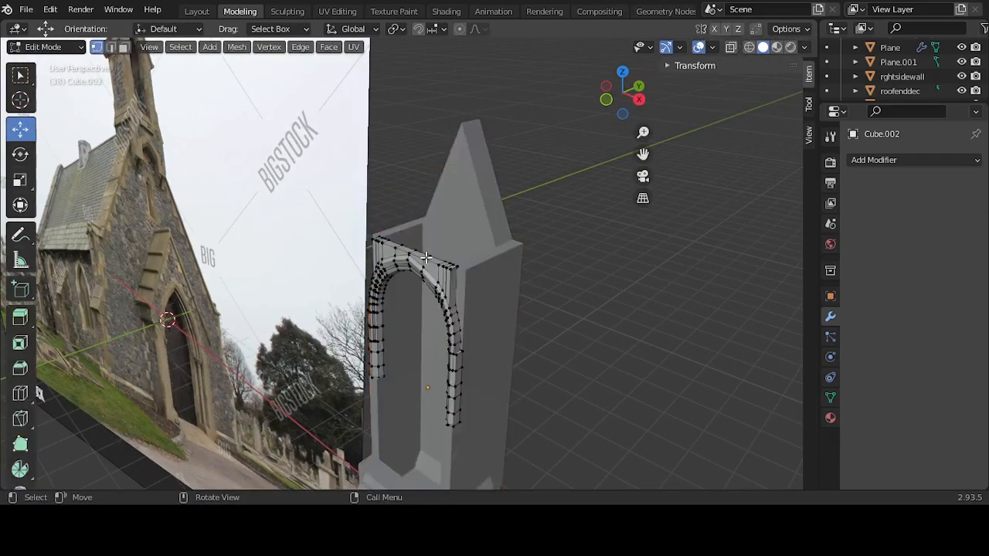
pyautogui.moveTo(426, 257); pyautogui.dragTo(411, 261, button='middle')
pyautogui.press('3')
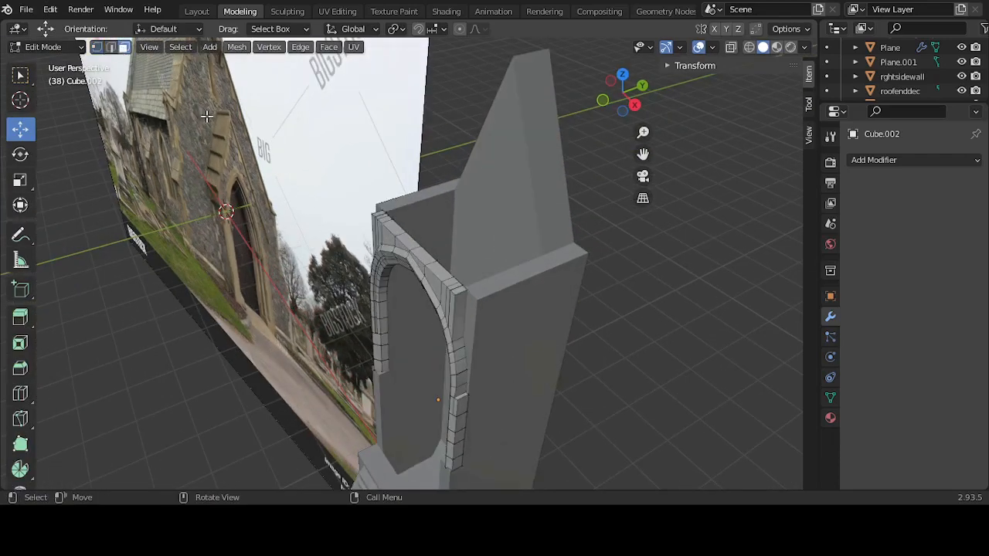
# Step: Extrude the arch mesh's entire row of top faces 1.8426 m straight up in front view
pyautogui.scroll(4, 438, 277)
pyautogui.moveTo(439, 275)
pyautogui.mouseDown(button='middle')
pyautogui.moveTo(426, 270)
pyautogui.moveTo(438, 271)
pyautogui.mouseUp(button='middle')
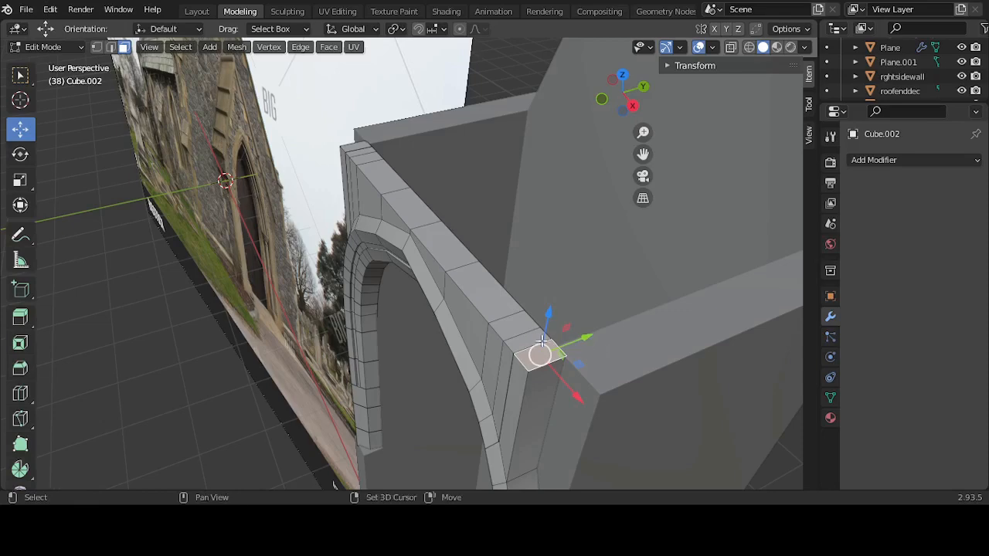
pyautogui.keyDown('shift'); pyautogui.click(516, 329); pyautogui.keyUp('shift')
pyautogui.keyDown('shift'); pyautogui.click(473, 288); pyautogui.keyUp('shift')
pyautogui.keyDown('shift'); pyautogui.click(462, 248); pyautogui.keyUp('shift')
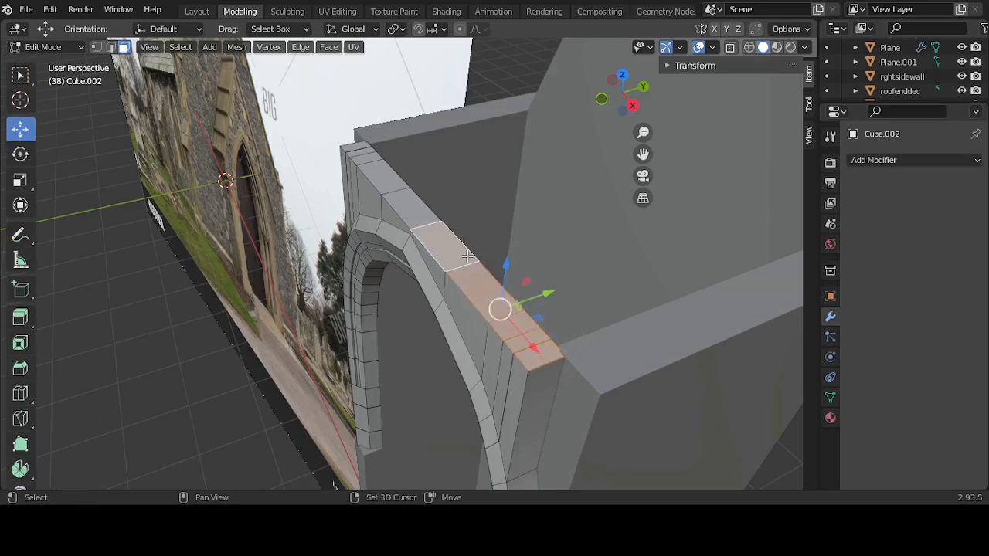
pyautogui.keyDown('shift'); pyautogui.click(405, 201); pyautogui.keyUp('shift')
pyautogui.keyDown('shift'); pyautogui.click(387, 173); pyautogui.keyUp('shift')
pyautogui.keyDown('shift'); pyautogui.click(368, 153); pyautogui.keyUp('shift')
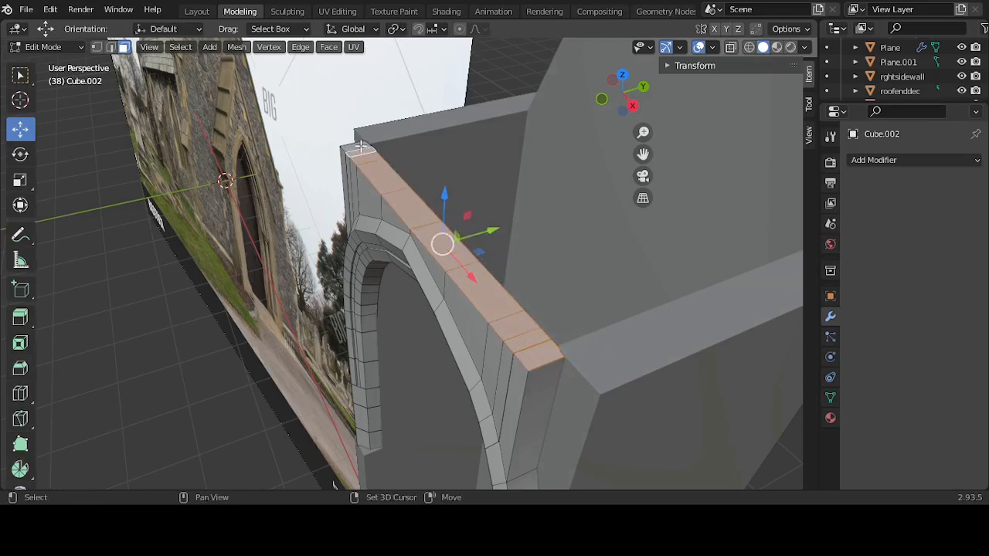
pyautogui.moveTo(464, 202); pyautogui.dragTo(560, 255, button='middle')
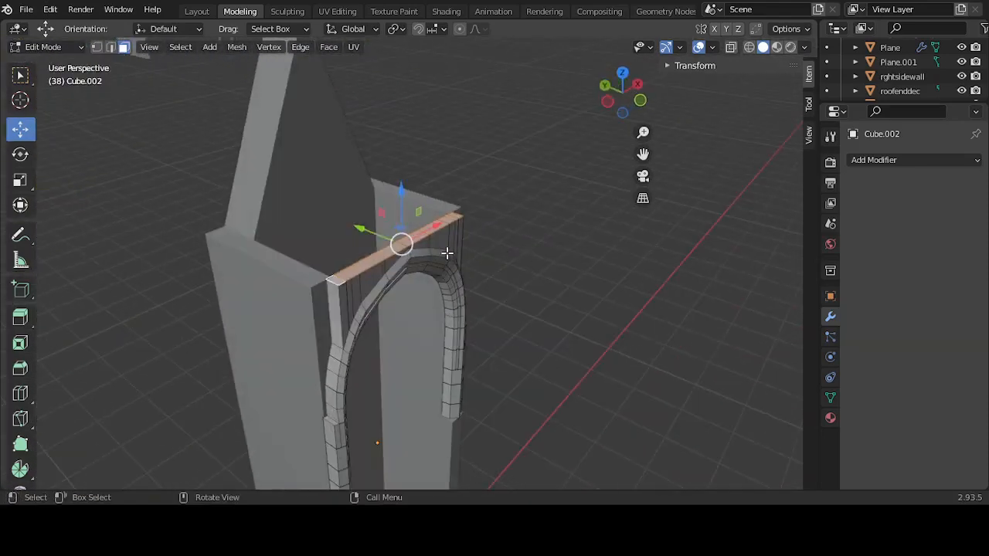
pyautogui.press('KP_1')
pyautogui.press('e')
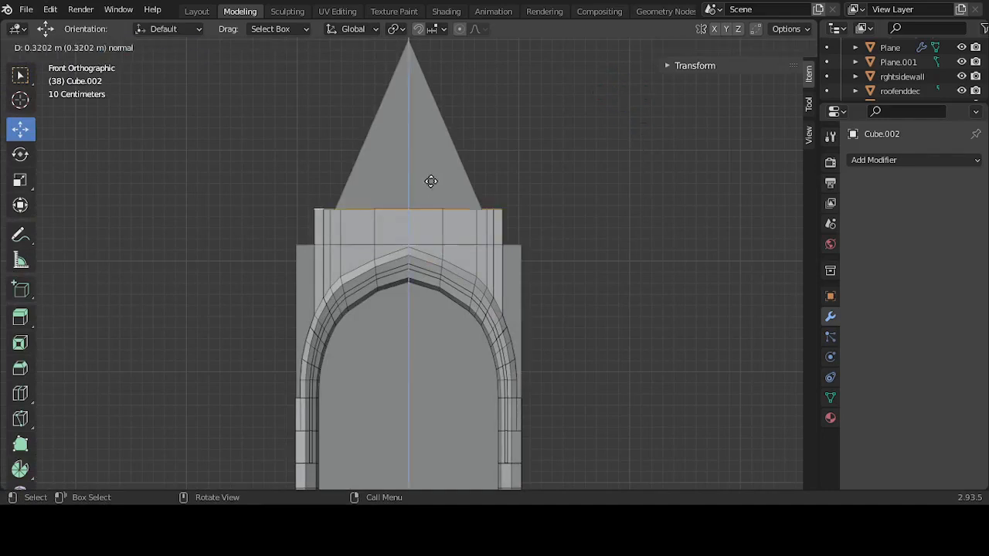
pyautogui.click(449, 479)
pyautogui.moveTo(521, 362); pyautogui.dragTo(437, 426, button='middle')
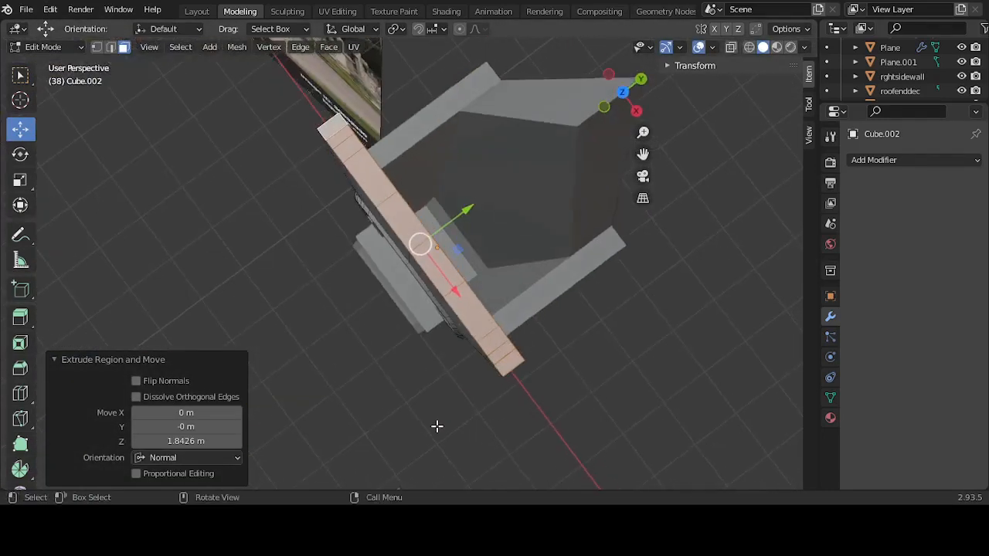
pyautogui.moveTo(475, 347); pyautogui.dragTo(469, 322, button='middle')
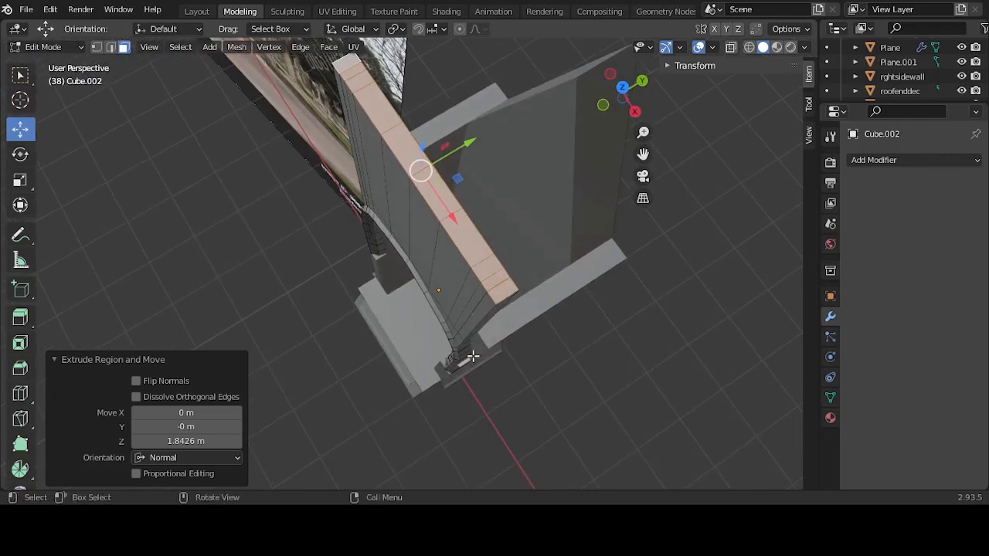
# Step: Merge the doubled vertices at center on the extrusion's front and rear top edges near its left end, using vertex selection
pyautogui.press('1')
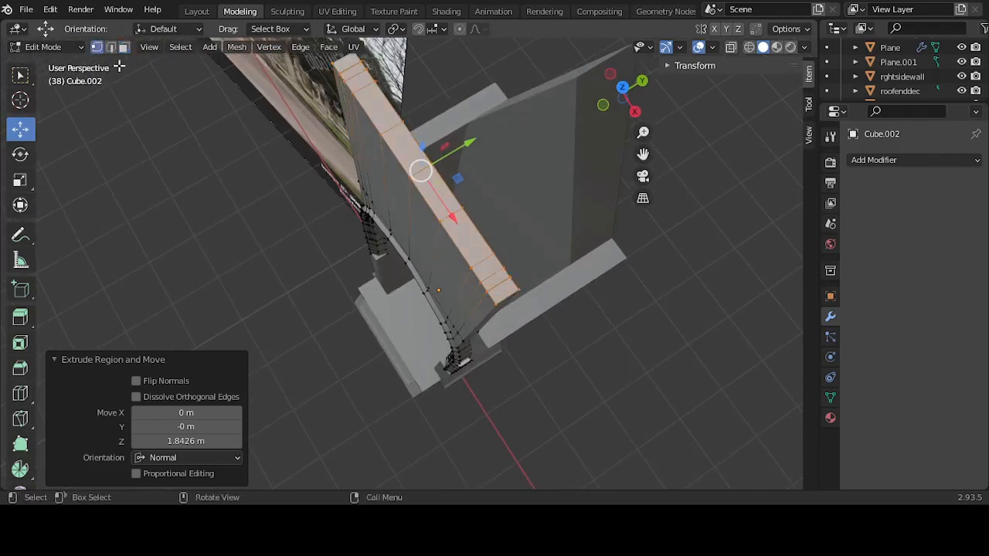
pyautogui.moveTo(267, 188); pyautogui.dragTo(399, 159, button='middle')
pyautogui.click(248, 203)
pyautogui.moveTo(266, 150); pyautogui.dragTo(280, 166, button='middle')
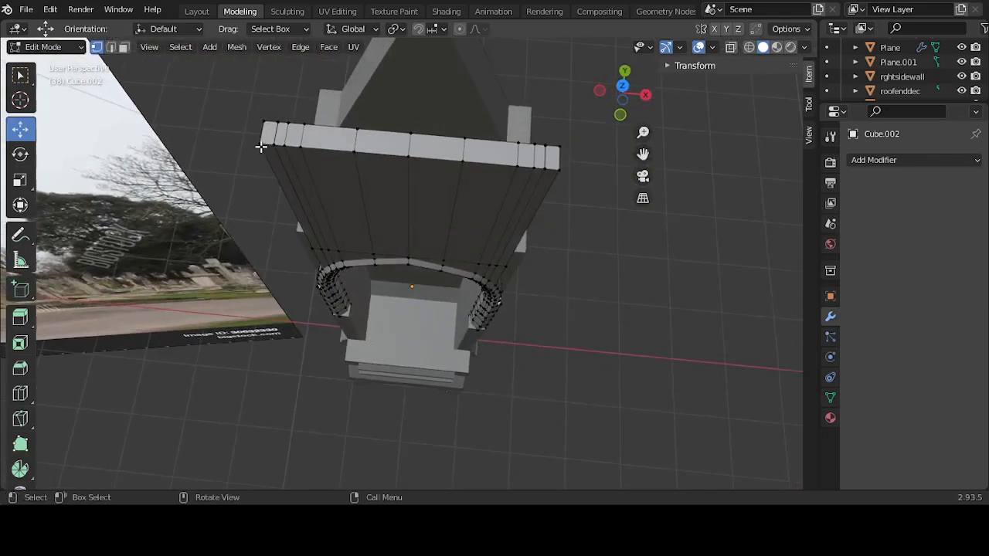
pyautogui.press('KP_Decimal')
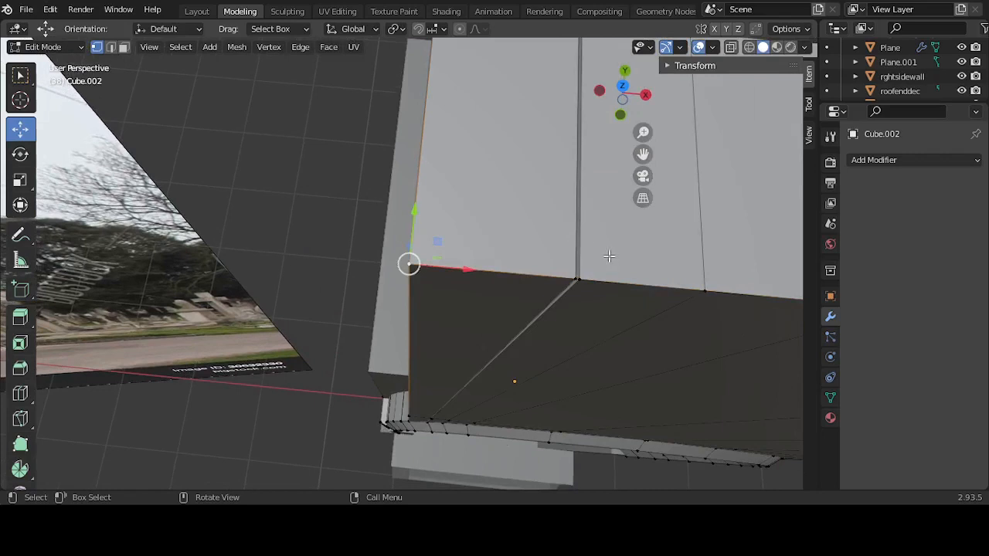
pyautogui.keyDown('shift'); pyautogui.moveTo(609, 256); pyautogui.dragTo(564, 292); pyautogui.keyUp('shift')
pyautogui.press('m')
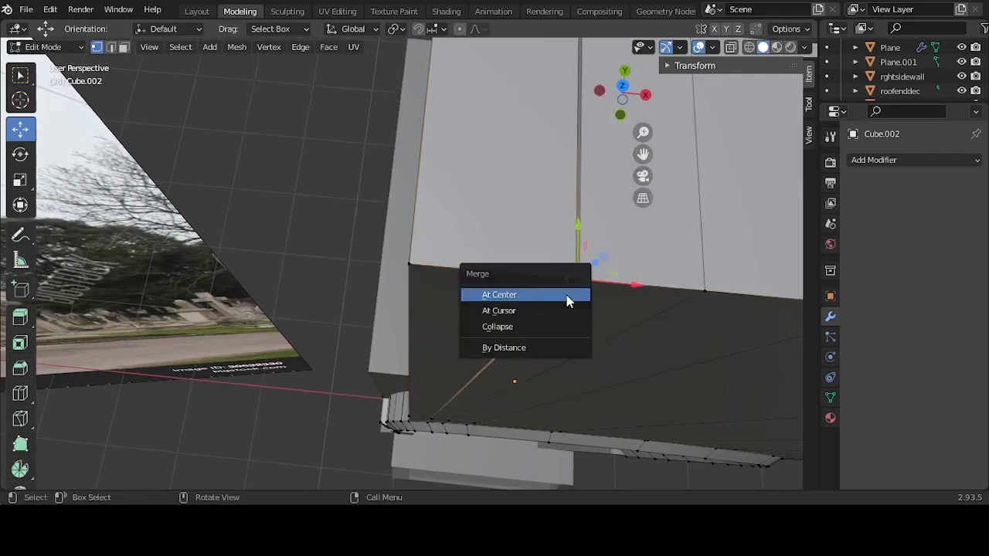
pyautogui.click(567, 299)
pyautogui.scroll(-5, 527, 279)
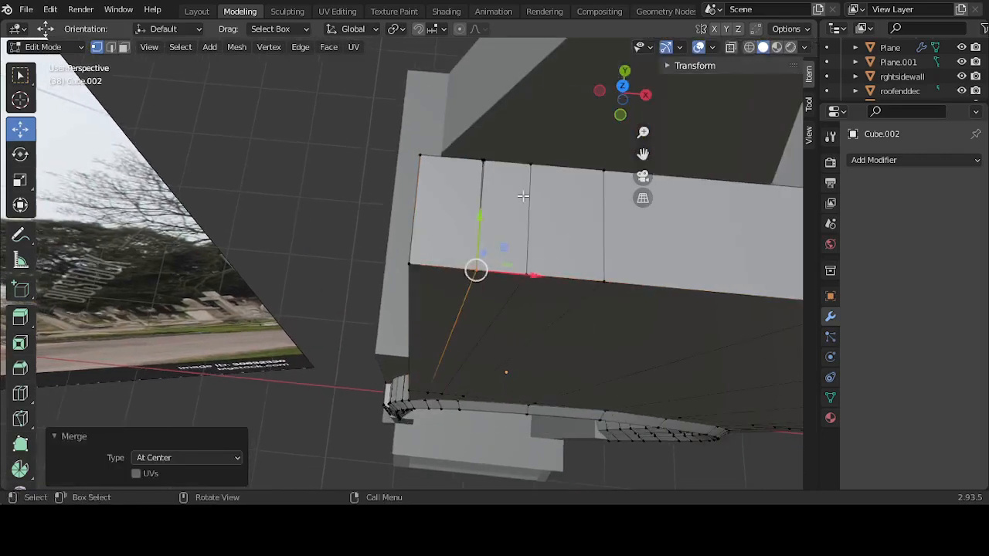
pyautogui.press('m')
pyautogui.click(477, 165)
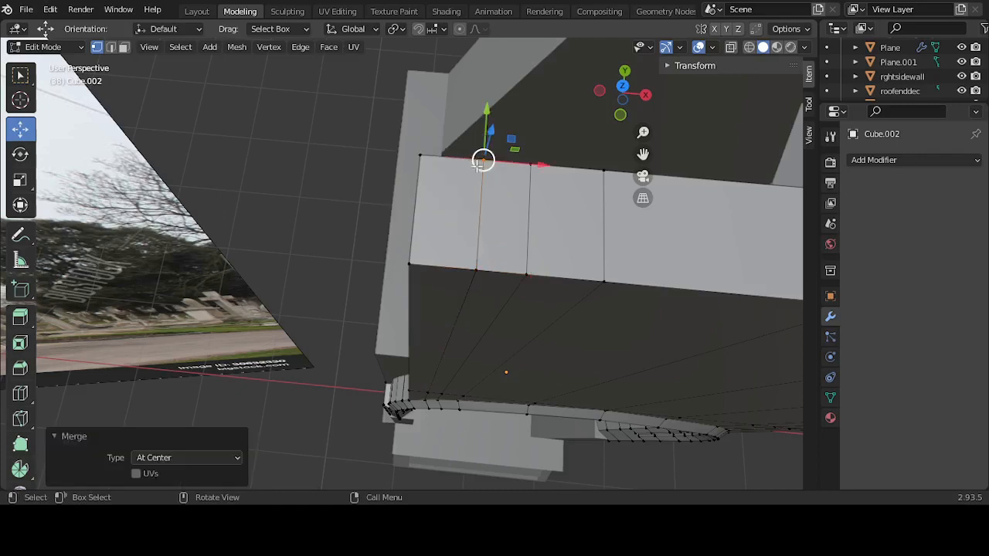
pyautogui.scroll(-3, 503, 340)
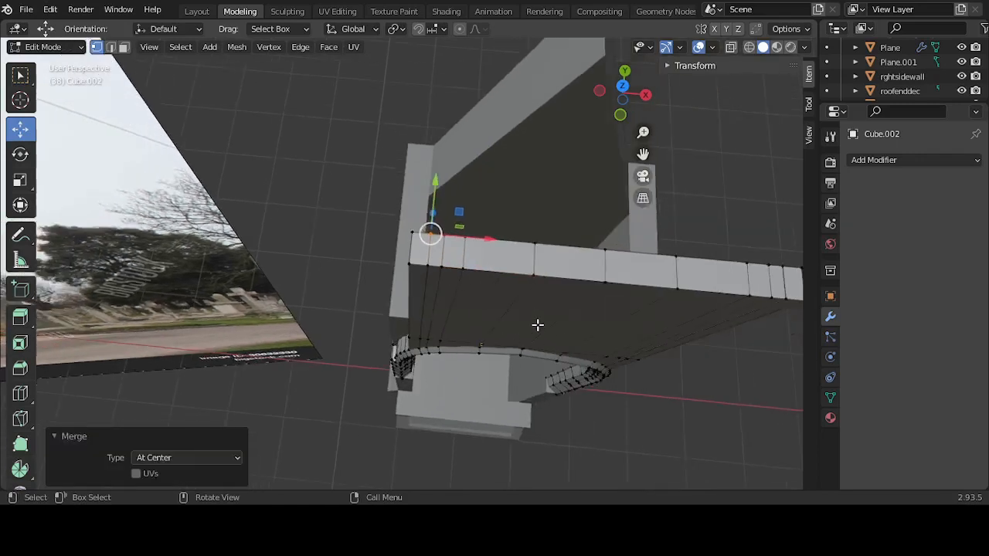
# Step: Merge the doubled vertices at center on the rear and front top edges near the extrusion's right end
pyautogui.click(705, 263)
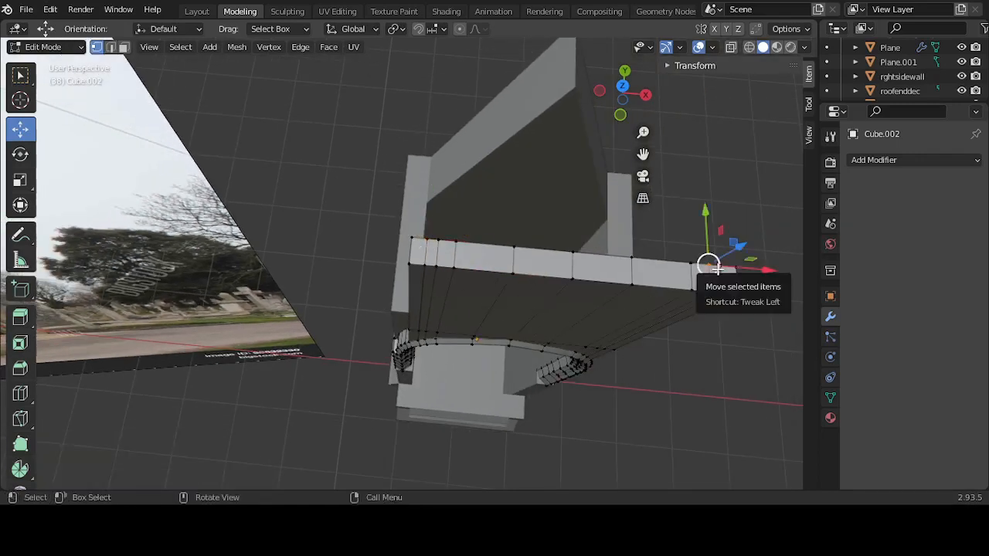
pyautogui.press('KP_Decimal')
pyautogui.scroll(-3, 541, 266)
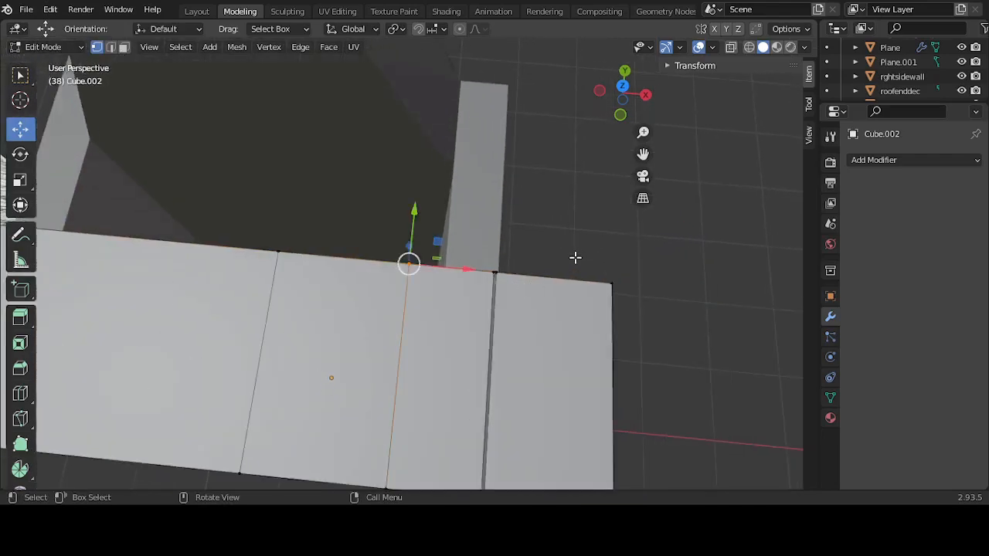
pyautogui.keyDown('shift'); pyautogui.click(495, 270); pyautogui.keyUp('shift')
pyautogui.press('m')
pyautogui.click(487, 288)
pyautogui.moveTo(488, 294); pyautogui.dragTo(457, 278, button='middle')
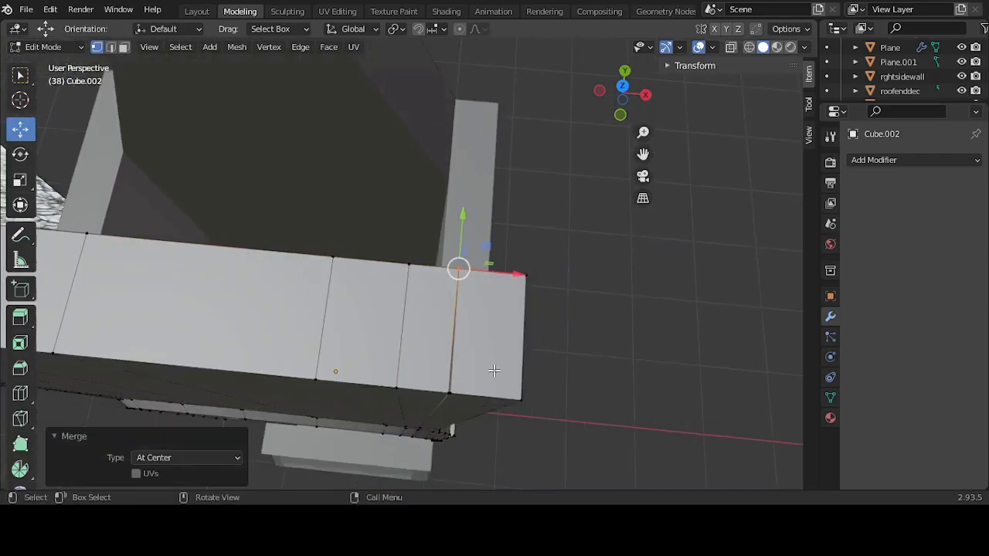
pyautogui.keyDown('shift'); pyautogui.click(452, 399); pyautogui.keyUp('shift')
pyautogui.press('m')
pyautogui.click(444, 405)
pyautogui.moveTo(452, 395); pyautogui.dragTo(466, 360, button='middle')
pyautogui.scroll(-2, 456, 374)
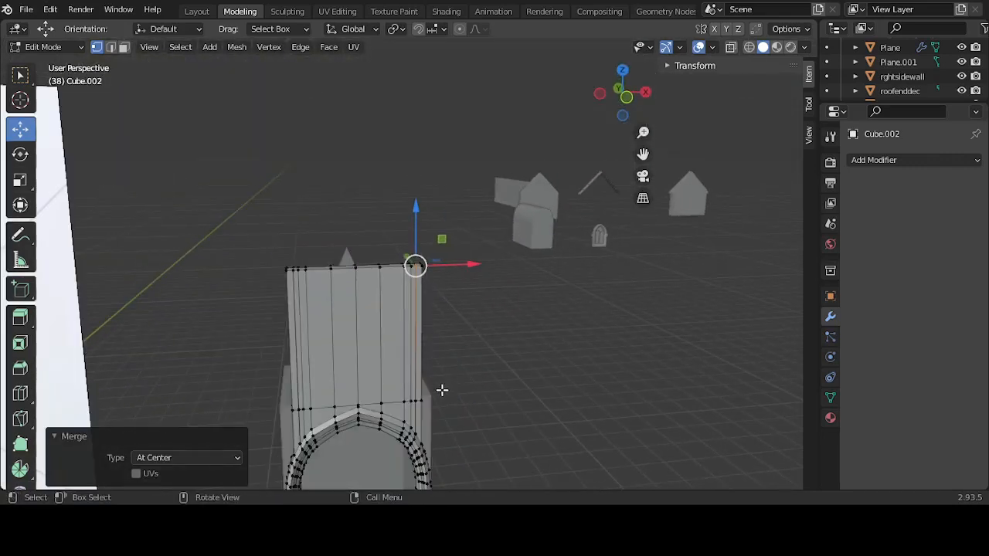
# Step: Merge the doubled front vertices at center where the extrusion's right side meets its base line above the arch
pyautogui.click(413, 401)
pyautogui.press('KP_Decimal')
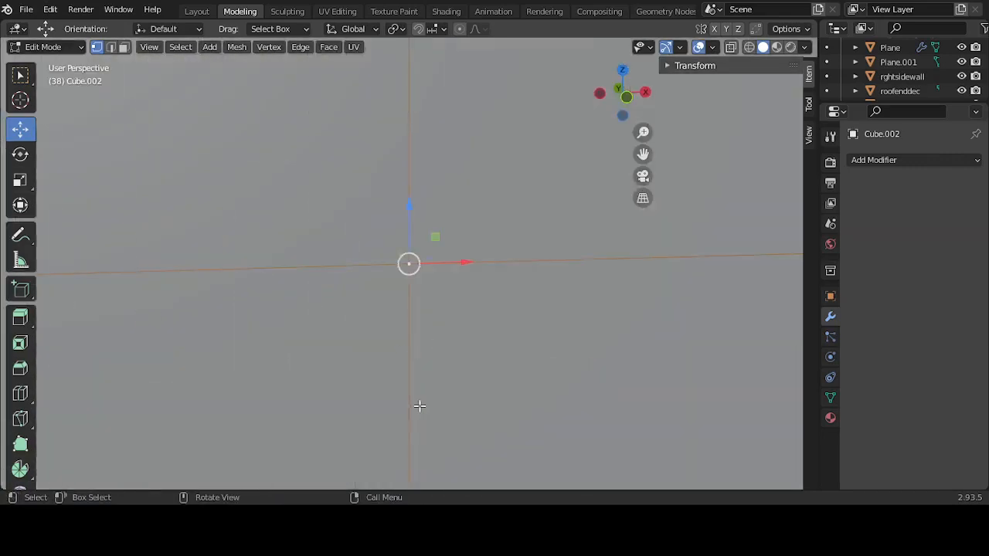
pyautogui.scroll(-4, 489, 355)
pyautogui.moveTo(543, 259); pyautogui.dragTo(515, 267)
pyautogui.press('m')
pyautogui.click(514, 267)
# Step: On the back of the arch mesh's right side, merge the doubled vertices at center on the base line and the arch outline below
pyautogui.moveTo(587, 246); pyautogui.dragTo(509, 326, button='middle')
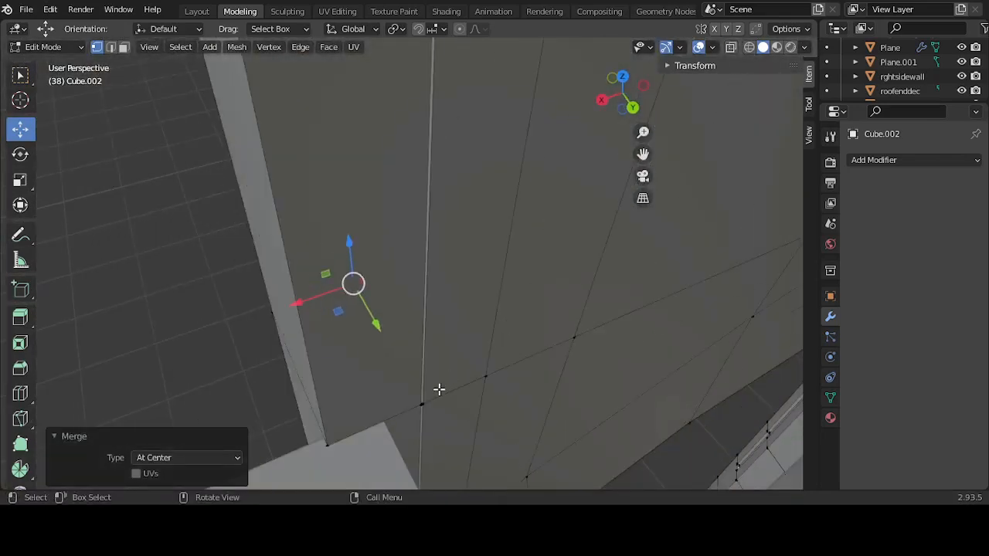
pyautogui.moveTo(439, 389); pyautogui.dragTo(415, 412)
pyautogui.press('m')
pyautogui.click(414, 411)
pyautogui.moveTo(497, 360); pyautogui.dragTo(481, 376, button='middle')
pyautogui.moveTo(624, 325); pyautogui.dragTo(405, 391, button='middle')
pyautogui.moveTo(394, 377); pyautogui.dragTo(381, 385)
pyautogui.press('m')
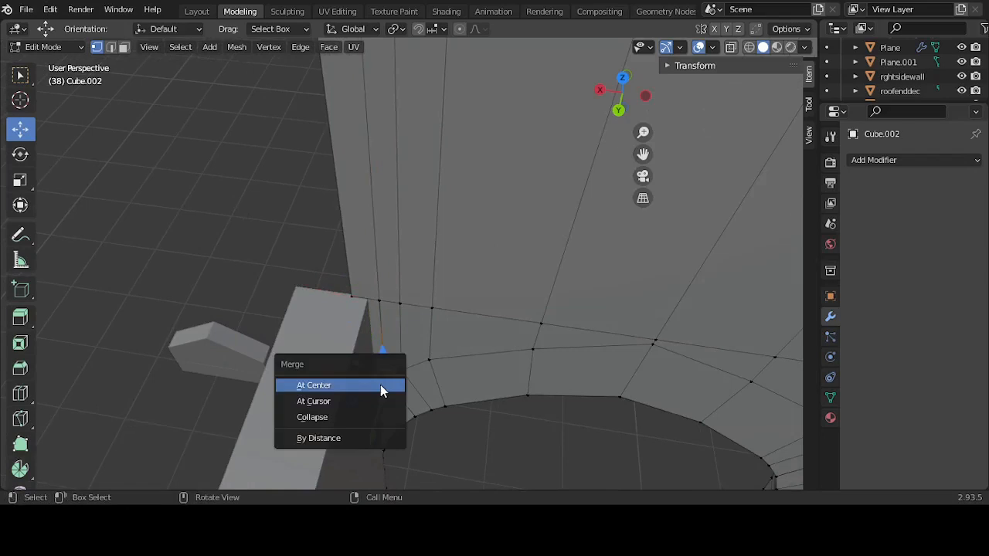
pyautogui.click(380, 385)
pyautogui.moveTo(459, 387); pyautogui.dragTo(651, 314, button='middle')
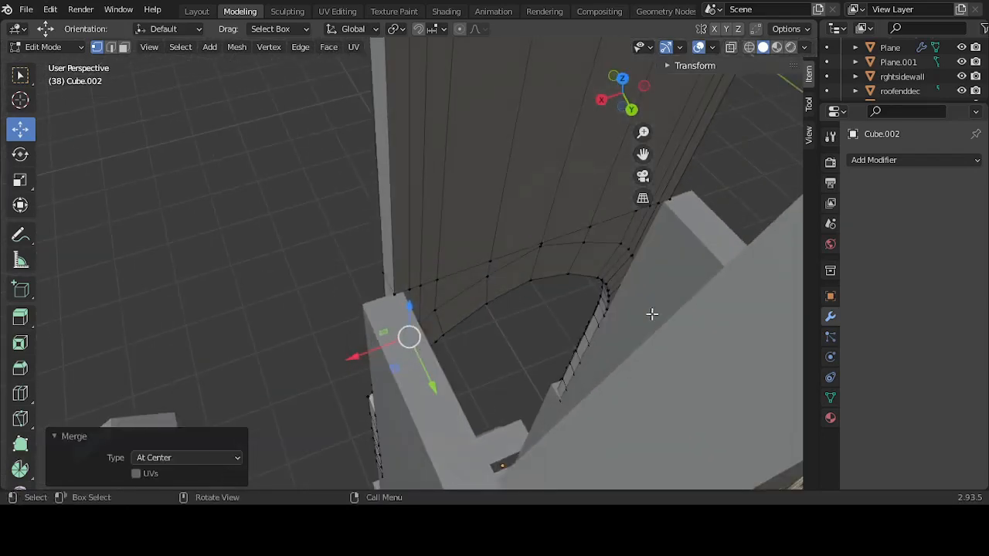
# Step: On the back of the arch mesh's left side, merge the doubled vertices at center on the arch outline and the base line above
pyautogui.click(632, 257)
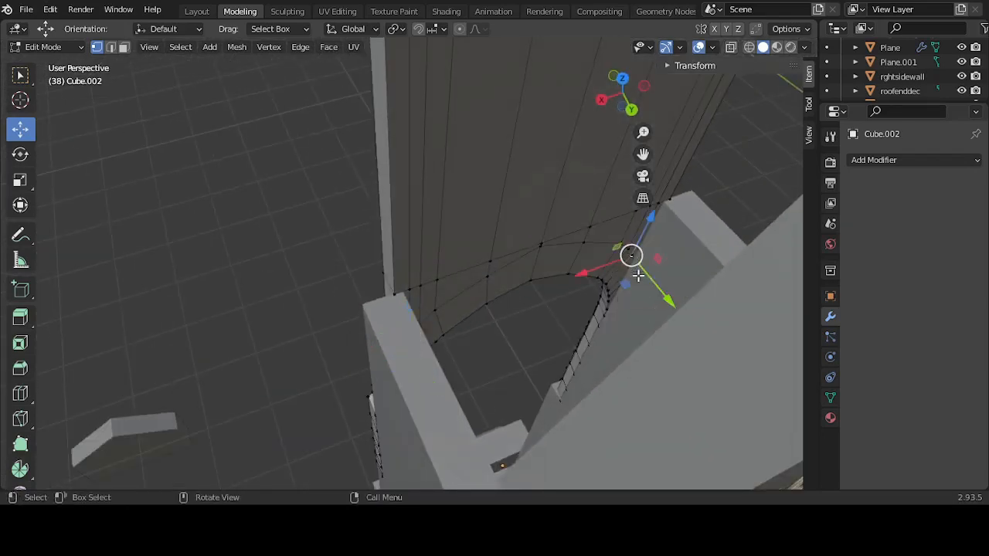
pyautogui.press('KP_Decimal')
pyautogui.scroll(-1, 610, 275)
pyautogui.scroll(-3, 609, 276)
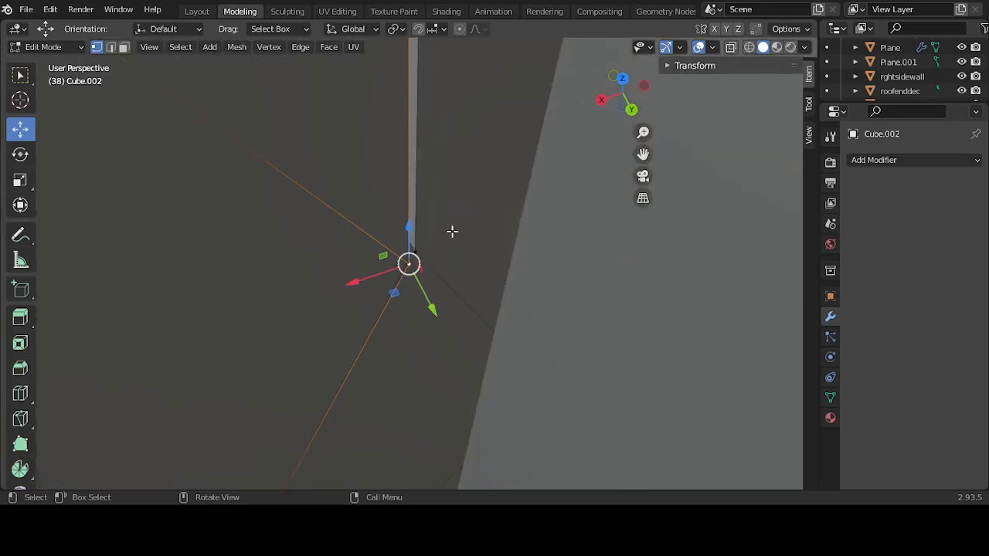
pyautogui.press('m')
pyautogui.click(393, 278)
pyautogui.scroll(3, 410, 300)
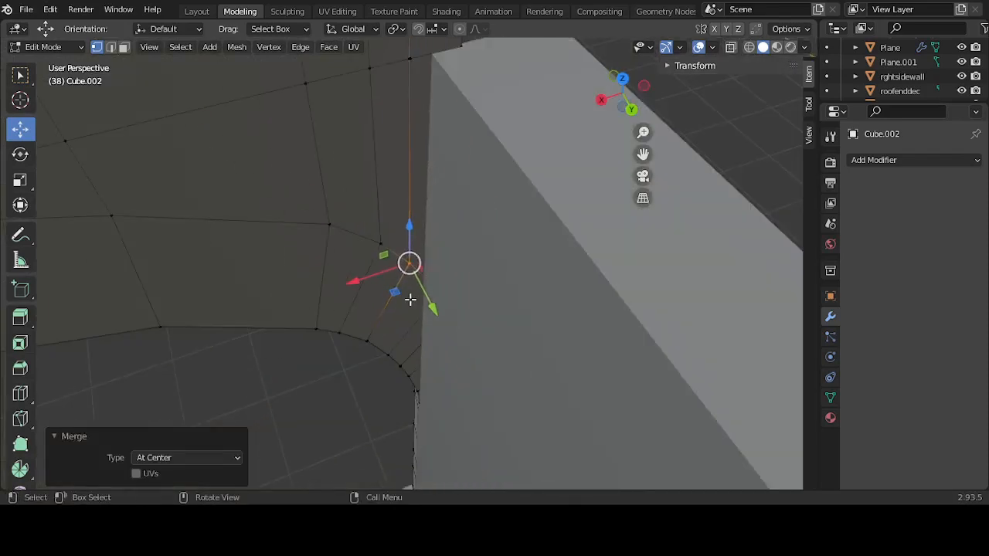
pyautogui.scroll(-1, 420, 264)
pyautogui.moveTo(421, 264); pyautogui.dragTo(417, 249, button='middle')
pyautogui.moveTo(418, 89); pyautogui.dragTo(406, 129)
pyautogui.press('m')
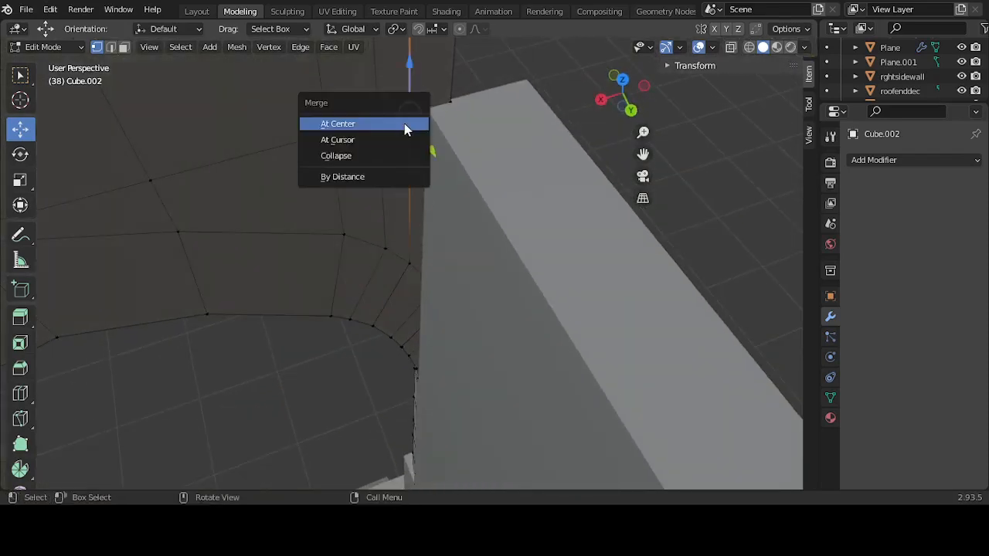
pyautogui.click(405, 128)
# Step: Recheck the extrusion's left end from the back and front, merging its selected doubled vertices at center
pyautogui.scroll(-10, 419, 208)
pyautogui.moveTo(425, 158); pyautogui.dragTo(412, 165, button='middle')
pyautogui.scroll(3, 409, 156)
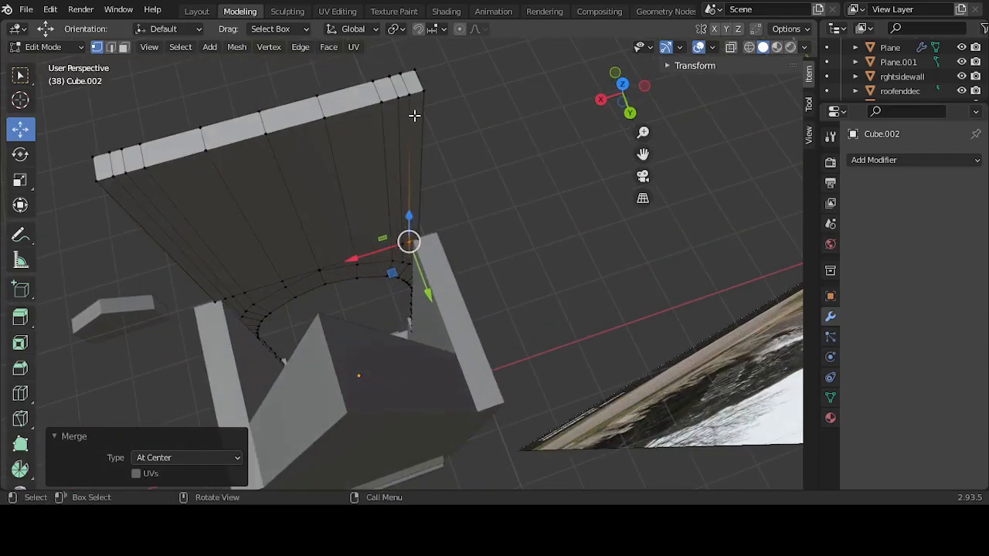
pyautogui.press('m')
pyautogui.click(409, 101)
pyautogui.moveTo(410, 93); pyautogui.dragTo(375, 236, button='middle')
pyautogui.press('m')
pyautogui.click(393, 181)
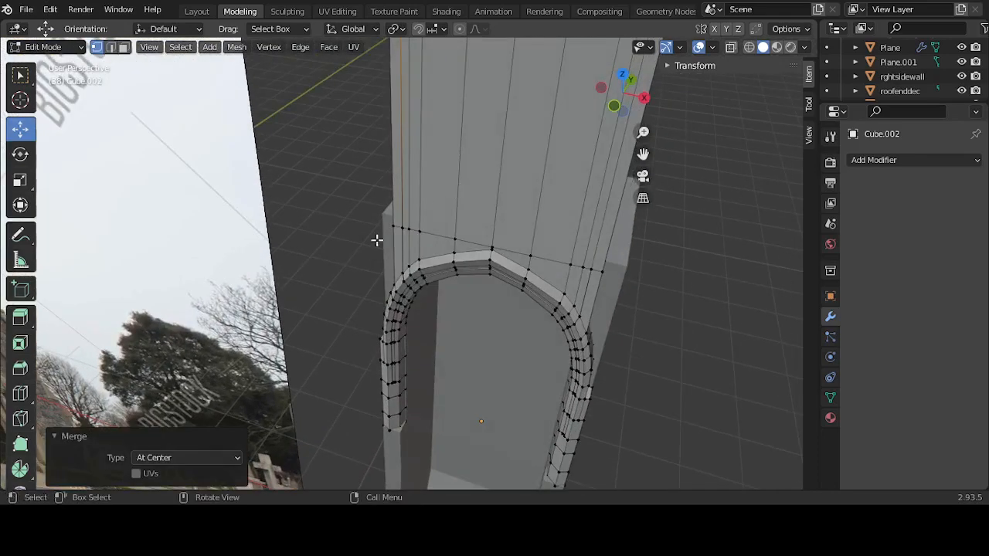
# Step: On the front left side, merge the doubled vertices at center on the base line, the arch's outer outline and its next inner edge
pyautogui.scroll(3, 397, 215)
pyautogui.press('m')
pyautogui.click(397, 172)
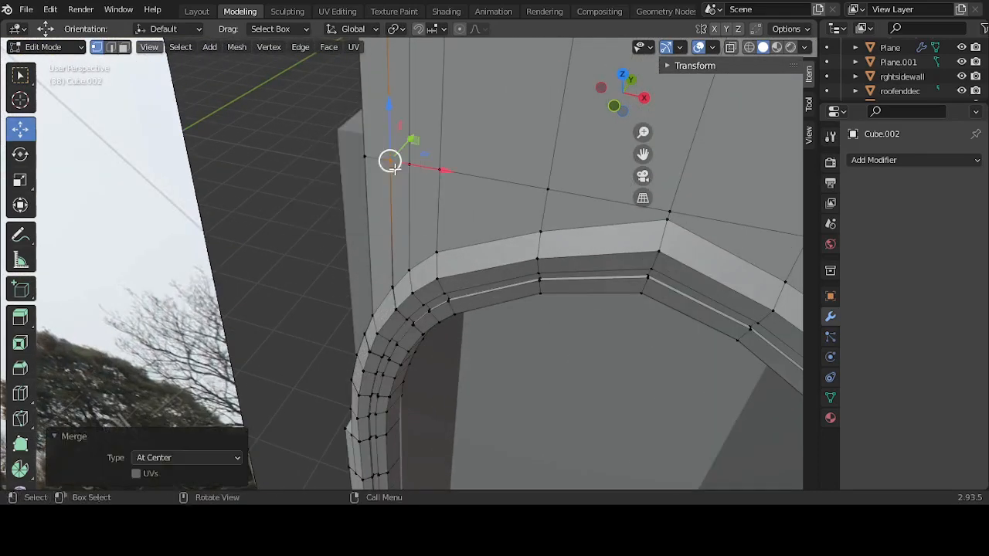
pyautogui.moveTo(390, 164); pyautogui.dragTo(383, 297, button='middle')
pyautogui.press('m')
pyautogui.click(369, 315)
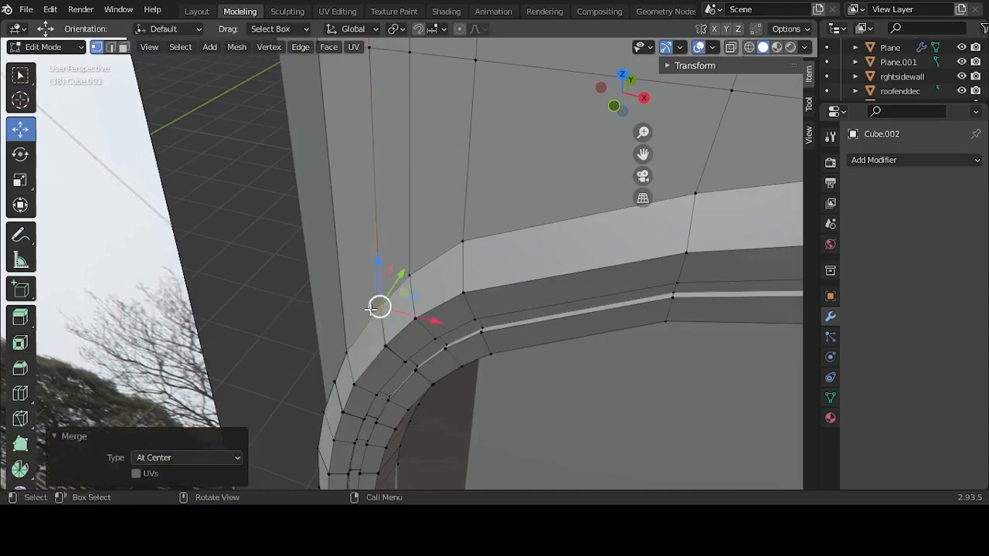
pyautogui.click(390, 349)
pyautogui.press('m')
pyautogui.click(391, 353)
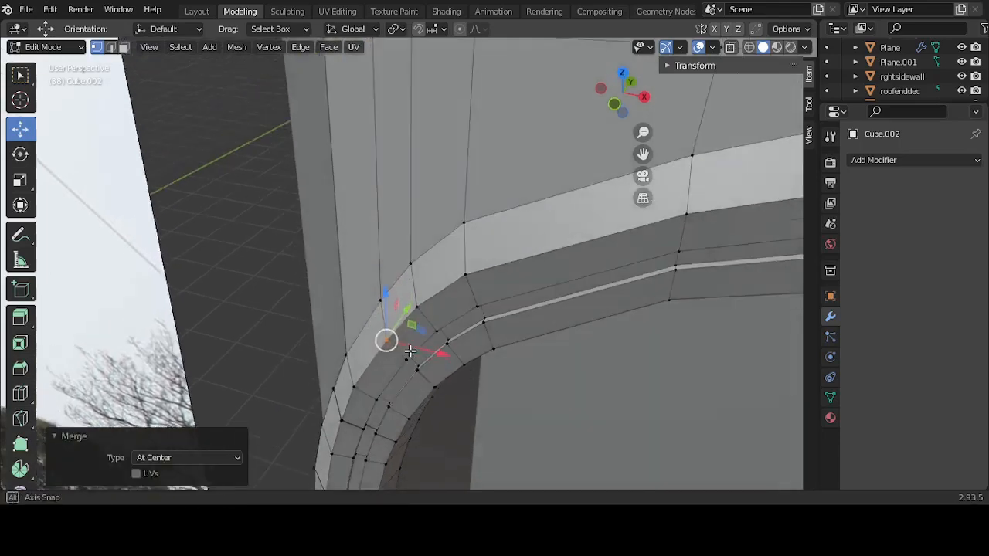
# Step: On the arch's front left side, merge the doubled vertices at center on both edges of the narrow gap between the arch bands
pyautogui.moveTo(391, 352)
pyautogui.mouseDown(button='middle')
pyautogui.moveTo(409, 357)
pyautogui.moveTo(397, 346)
pyautogui.mouseUp(button='middle')
pyautogui.scroll(2, 413, 359)
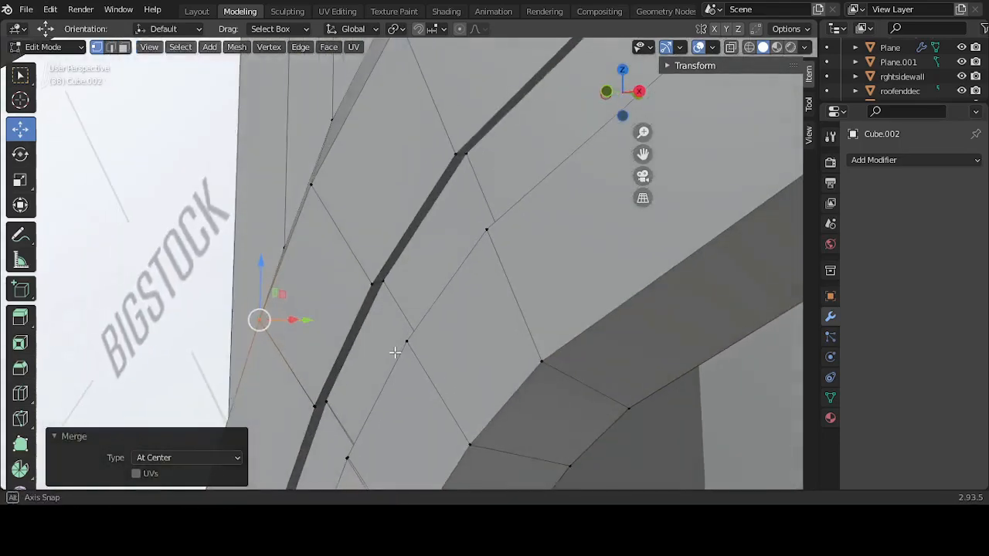
pyautogui.click(316, 405)
pyautogui.press('m')
pyautogui.click(317, 404)
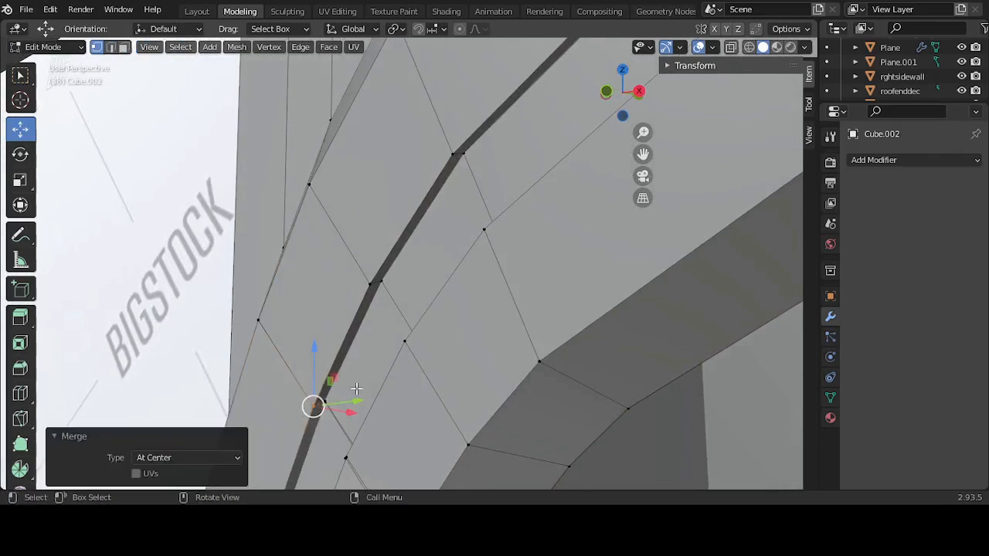
pyautogui.click(351, 388)
pyautogui.moveTo(366, 376); pyautogui.dragTo(321, 418)
pyautogui.press('m')
pyautogui.click(327, 419)
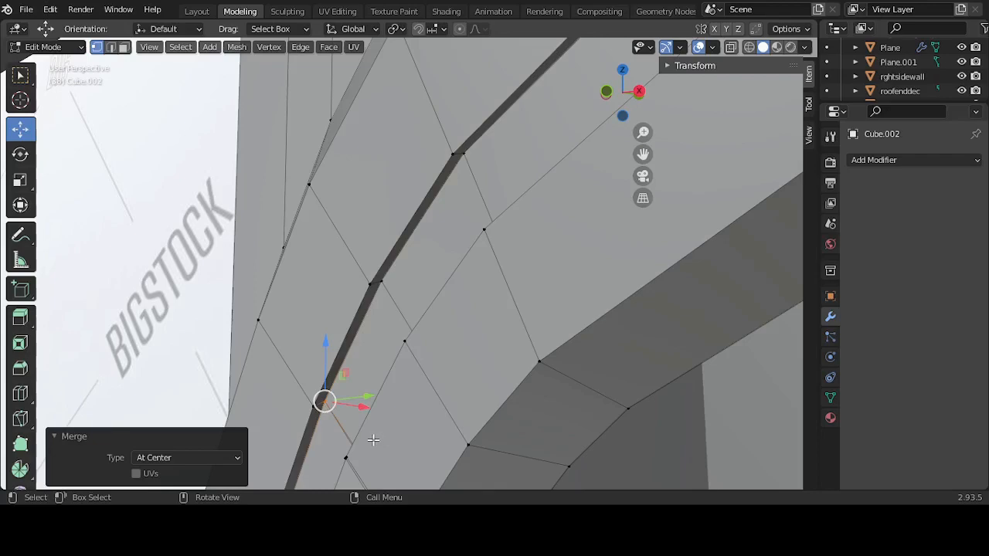
# Step: Merge the doubled vertices at center where the front left cross edge meets the thin inner groove of the arch
pyautogui.click(349, 454)
pyautogui.moveTo(349, 455); pyautogui.dragTo(483, 456, button='middle')
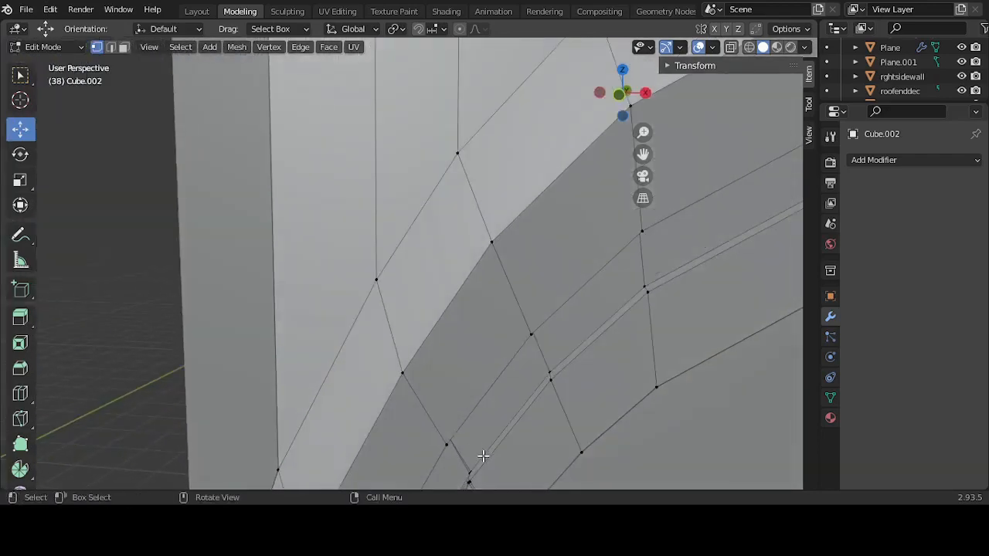
pyautogui.moveTo(483, 456); pyautogui.dragTo(458, 486)
pyautogui.press('m')
pyautogui.click(452, 436)
pyautogui.scroll(-1, 469, 403)
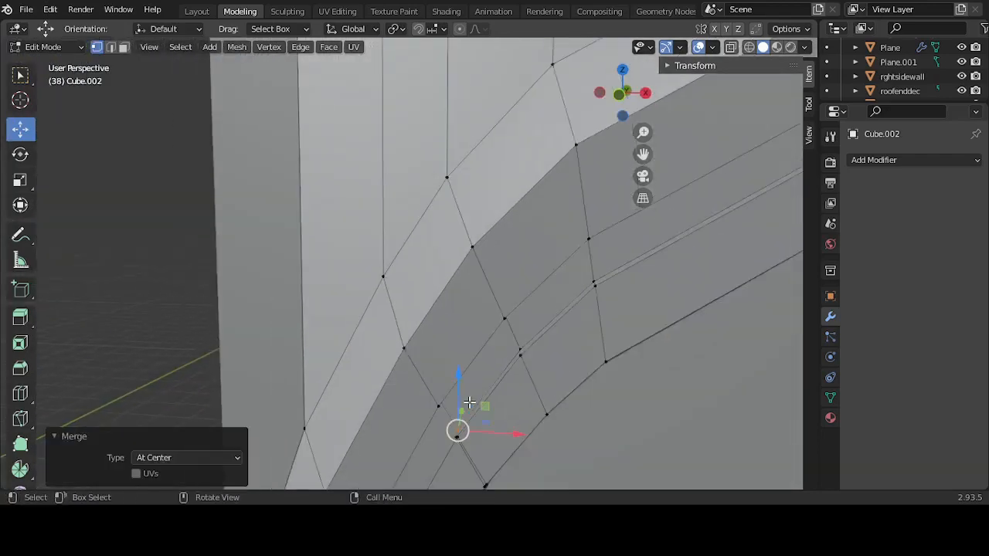
# Step: On the same left cross edge, merge the remaining doubled vertices at center on the inner band and the arch's opening edge
pyautogui.scroll(-1, 469, 403)
pyautogui.click(547, 452)
pyautogui.moveTo(434, 432); pyautogui.dragTo(458, 400)
pyautogui.press('m')
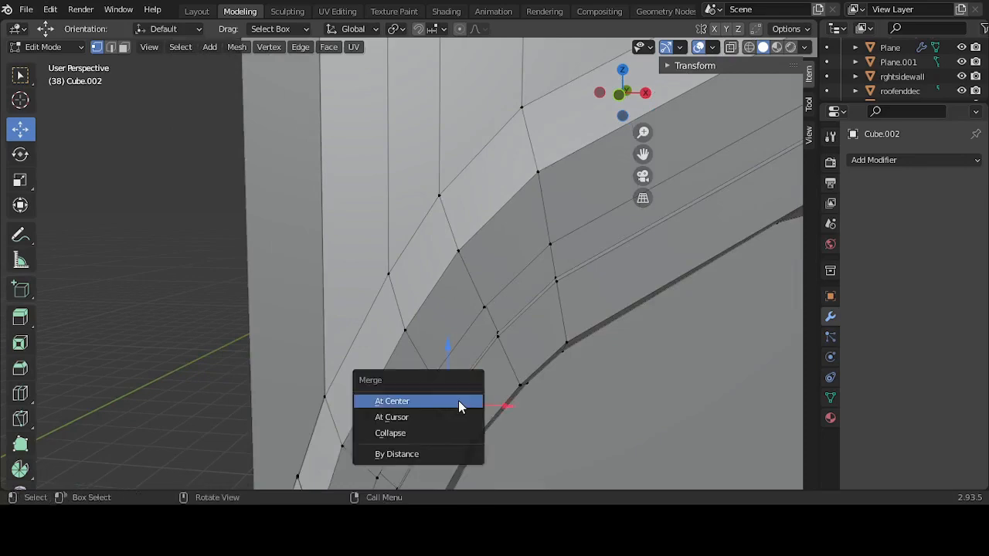
pyautogui.click(458, 401)
pyautogui.moveTo(466, 461); pyautogui.dragTo(474, 439)
pyautogui.press('m')
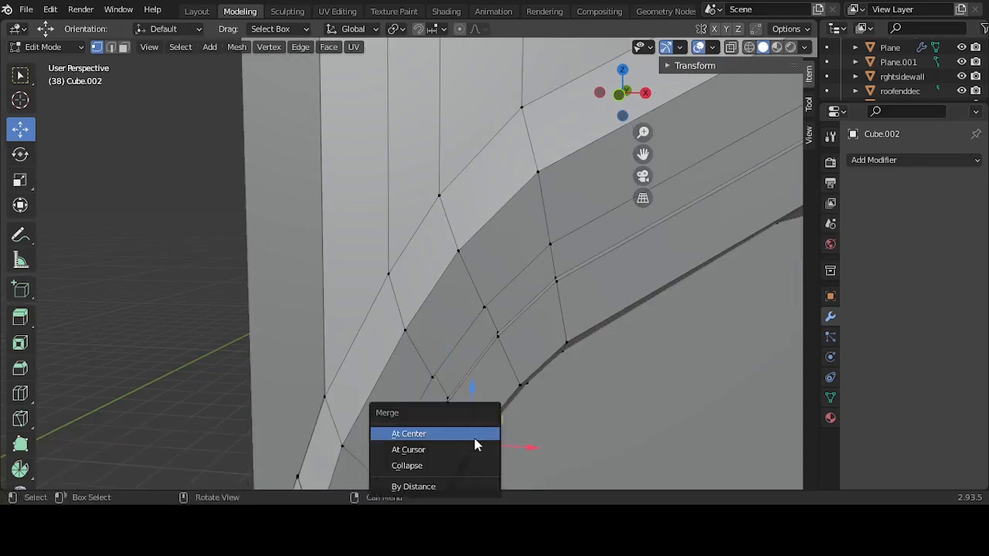
pyautogui.click(474, 440)
# Step: On the arch's front right side, merge the doubled vertices at center on the edge of the opening
pyautogui.moveTo(459, 446); pyautogui.dragTo(578, 434, button='middle')
pyautogui.scroll(-5, 493, 400)
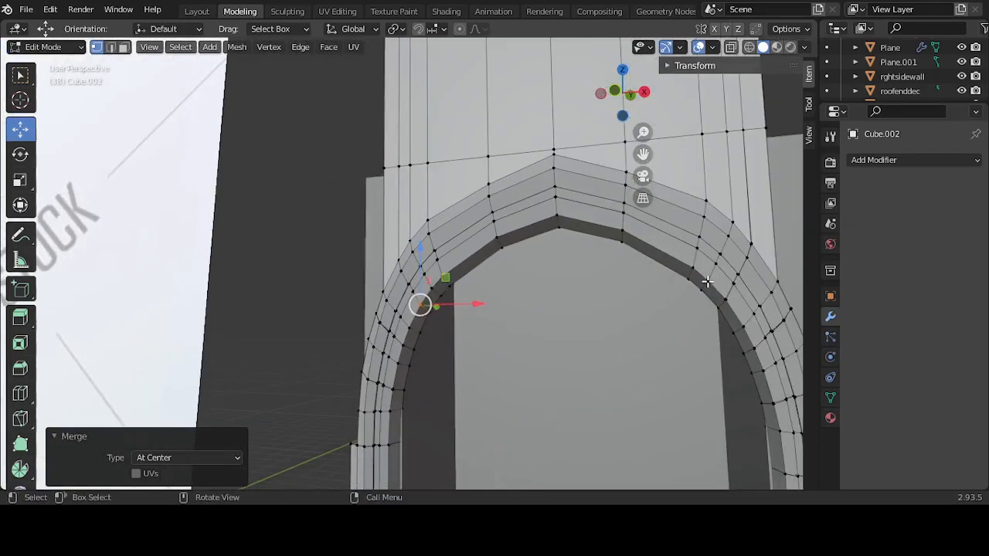
pyautogui.click(707, 282)
pyautogui.press('KP_Decimal')
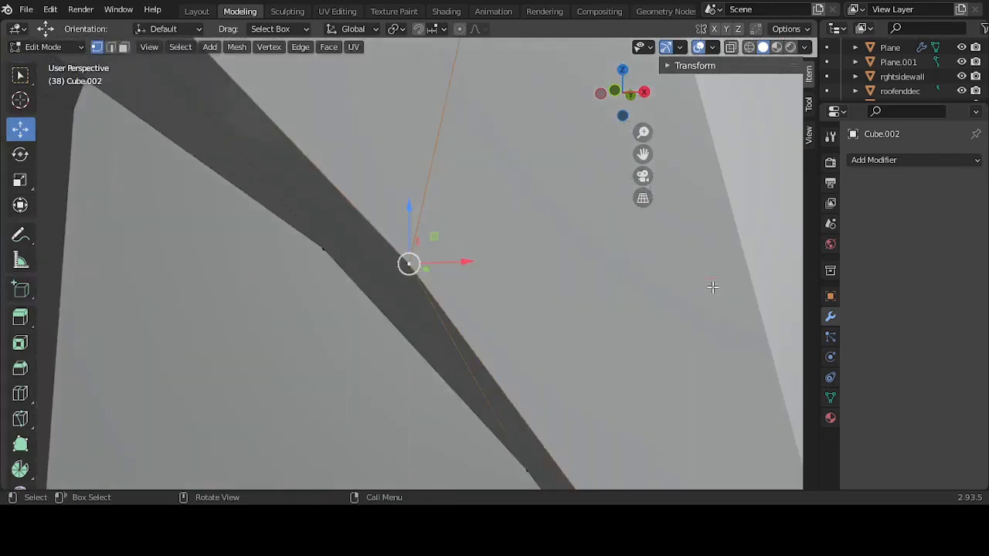
pyautogui.scroll(-5, 483, 306)
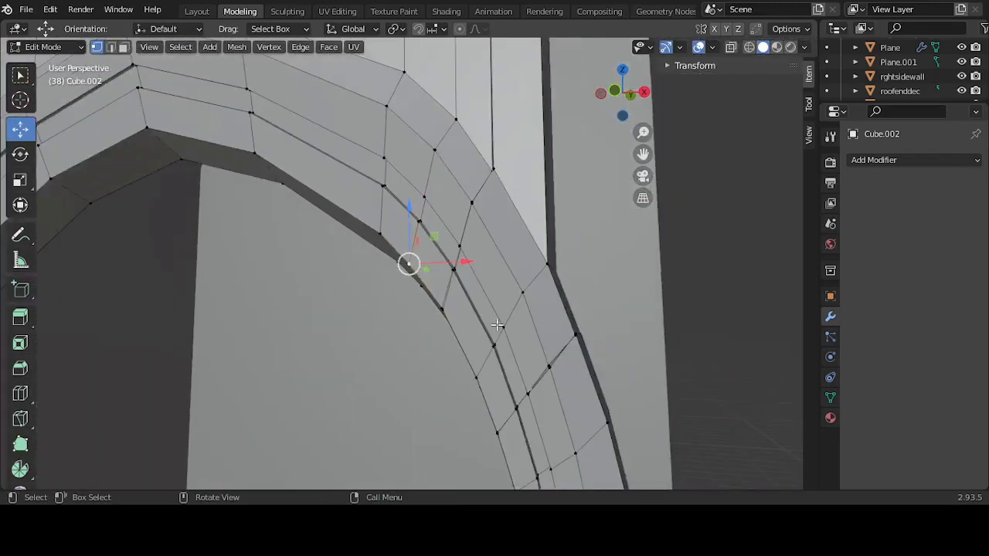
pyautogui.scroll(4, 496, 349)
pyautogui.moveTo(585, 403); pyautogui.dragTo(534, 456)
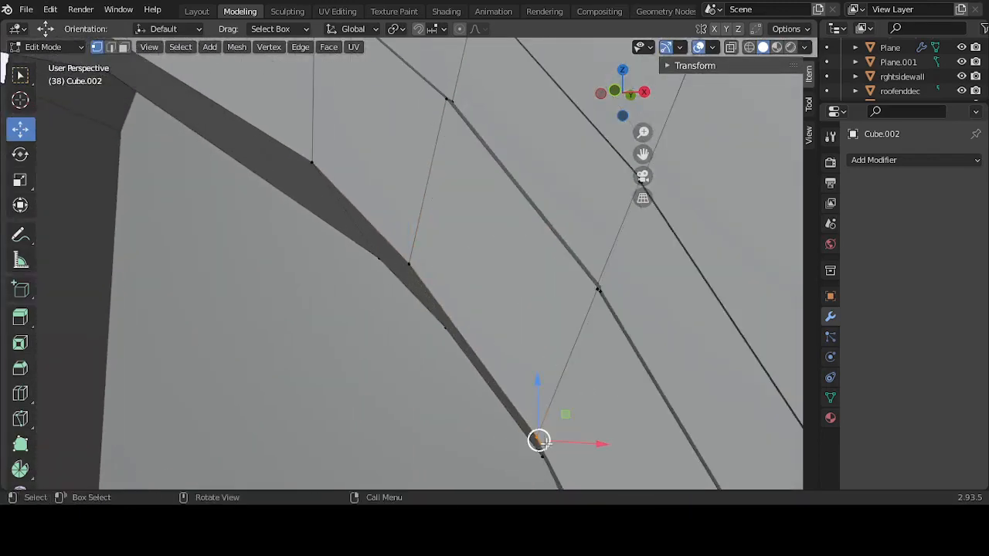
pyautogui.press('m')
pyautogui.click(581, 434)
# Step: Merge the doubled vertices at center on the next inner outline and the near edge of the adjoining gap, right side
pyautogui.moveTo(577, 422); pyautogui.dragTo(650, 418, button='middle')
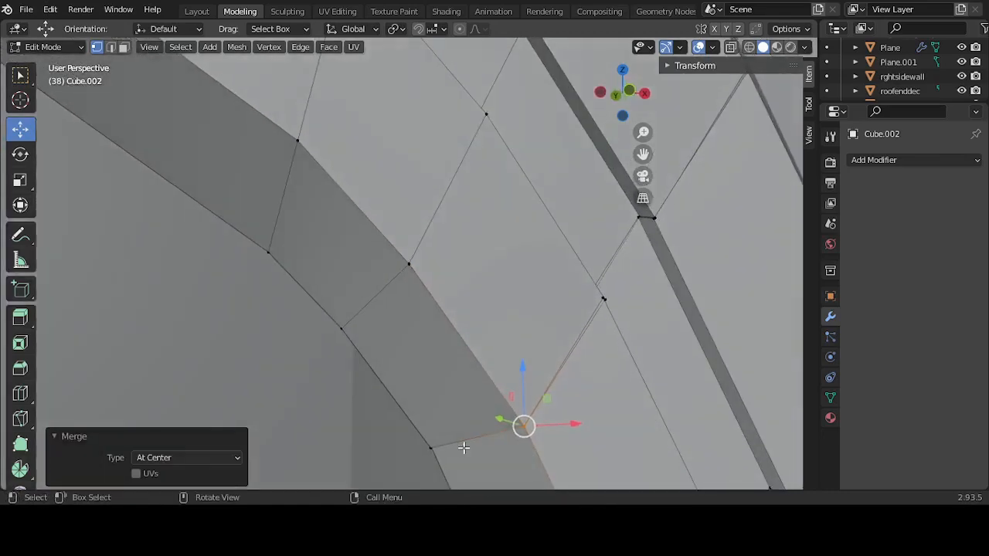
pyautogui.click(604, 299)
pyautogui.moveTo(604, 299); pyautogui.dragTo(558, 375, button='middle')
pyautogui.press('m')
pyautogui.click(558, 371)
pyautogui.moveTo(574, 362); pyautogui.dragTo(574, 353)
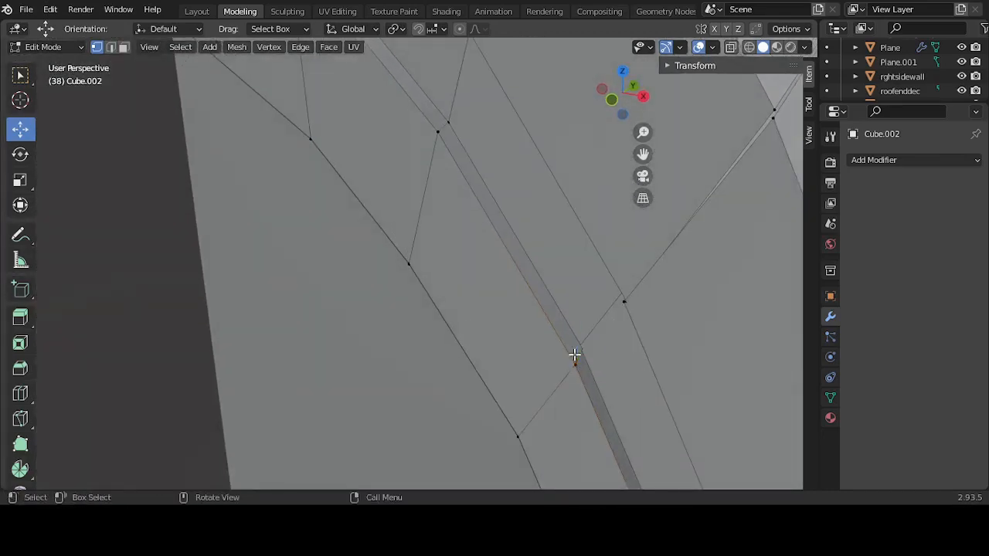
pyautogui.press('m')
pyautogui.click(583, 357)
# Step: Merge the doubled vertices at center on each edge of the gap between the right side's inner and outer bands
pyautogui.moveTo(577, 355); pyautogui.dragTo(690, 347, button='middle')
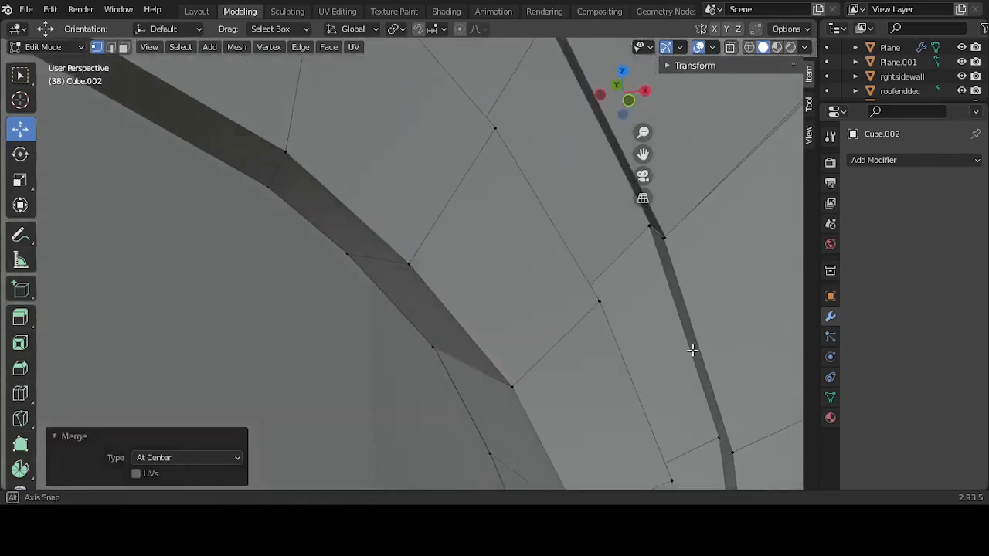
pyautogui.click(648, 233)
pyautogui.press('m')
pyautogui.click(655, 238)
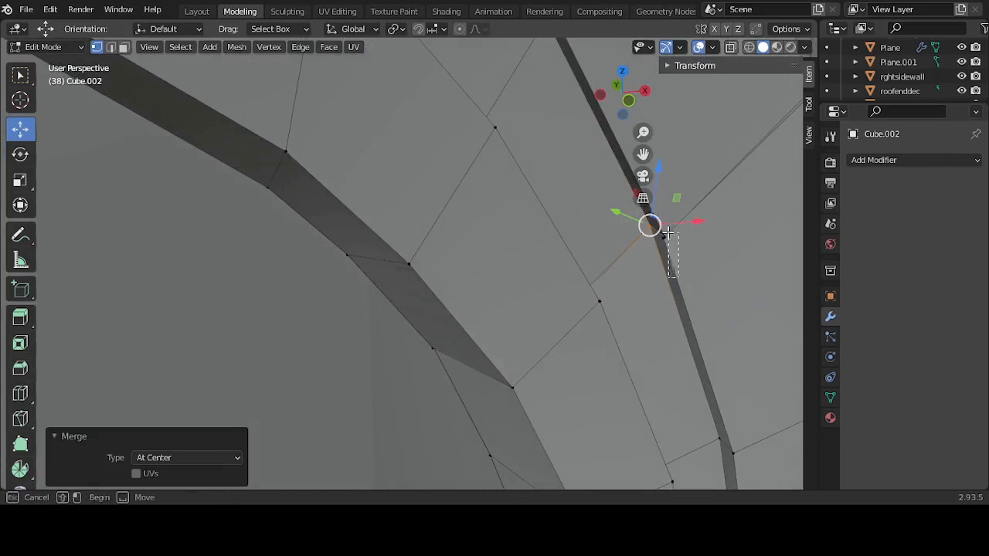
pyautogui.click(662, 236)
pyautogui.press('m')
pyautogui.click(662, 236)
# Step: On the right side, merge the doubled vertices at center on the arch's outer outline, the wall behind it and the base line
pyautogui.moveTo(662, 234); pyautogui.dragTo(656, 248, button='middle')
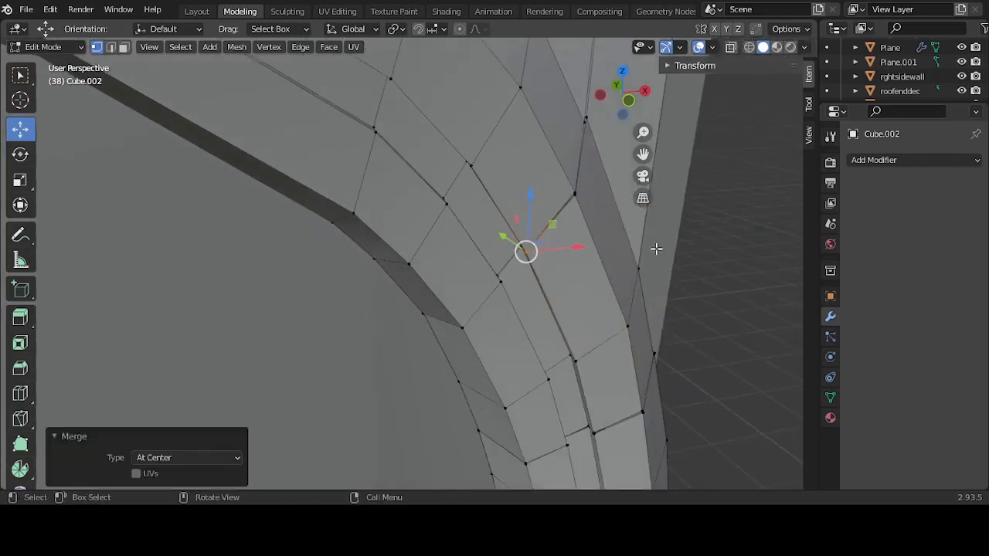
pyautogui.keyDown('shift'); pyautogui.click(575, 193); pyautogui.keyUp('shift')
pyautogui.press('m')
pyautogui.click(570, 204)
pyautogui.moveTo(570, 204); pyautogui.dragTo(523, 199, button='middle')
pyautogui.keyDown('shift'); pyautogui.click(607, 185); pyautogui.keyUp('shift')
pyautogui.press('m')
pyautogui.click(618, 195)
pyautogui.keyDown('shift'); pyautogui.click(479, 146); pyautogui.keyUp('shift')
pyautogui.press('m')
pyautogui.click(474, 154)
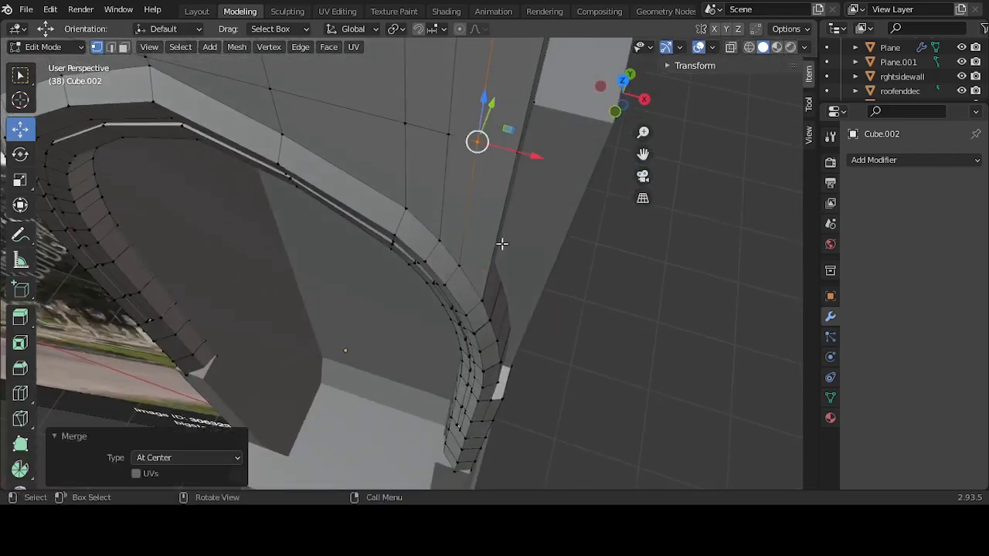
# Step: In wireframe shading, merge the doubled vertices at center on the right side's inner groove, and return to solid shading
pyautogui.scroll(4, 510, 253)
pyautogui.moveTo(575, 272); pyautogui.dragTo(468, 314, button='middle')
pyautogui.scroll(3, 530, 260)
pyautogui.scroll(4, 470, 314)
pyautogui.moveTo(601, 329); pyautogui.dragTo(633, 365)
pyautogui.click(749, 46)
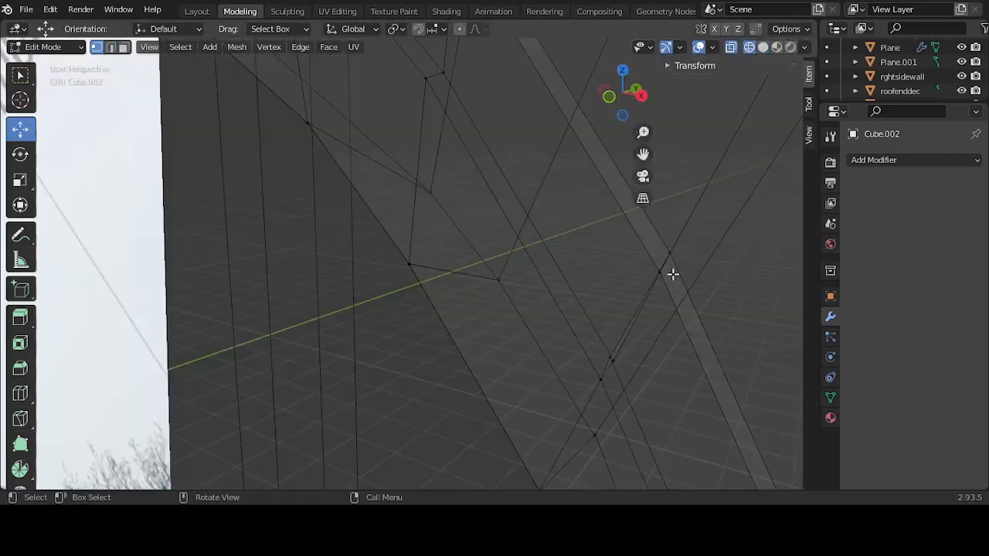
pyautogui.moveTo(613, 328); pyautogui.dragTo(623, 371)
pyautogui.press('m')
pyautogui.click(623, 371)
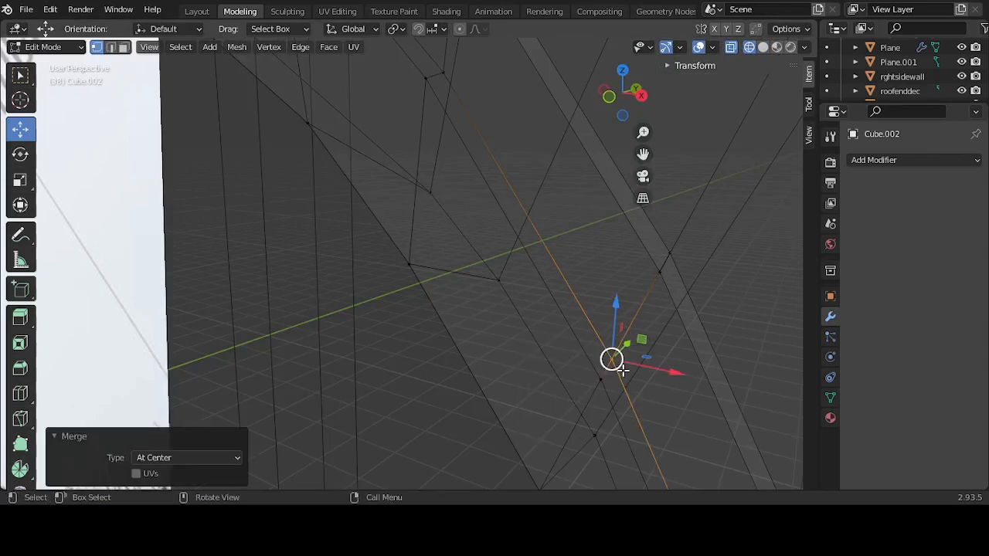
pyautogui.click(763, 48)
pyautogui.click(427, 348)
# Step: Merge the front row of vertices along the extruded wall's top edge at center into a single gable peak
pyautogui.scroll(-7, 429, 353)
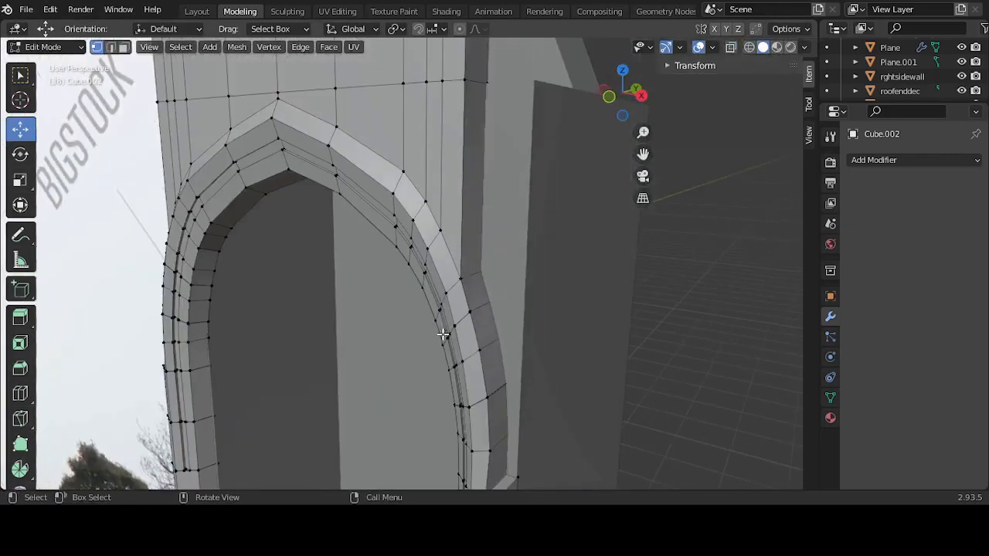
pyautogui.moveTo(443, 333); pyautogui.dragTo(439, 246, button='middle')
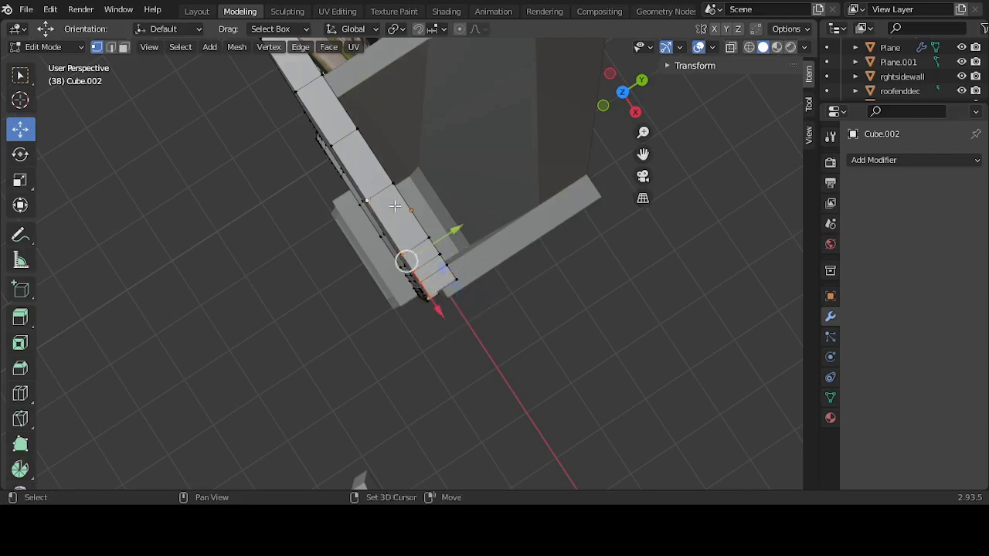
pyautogui.moveTo(333, 142); pyautogui.dragTo(345, 123, button='middle')
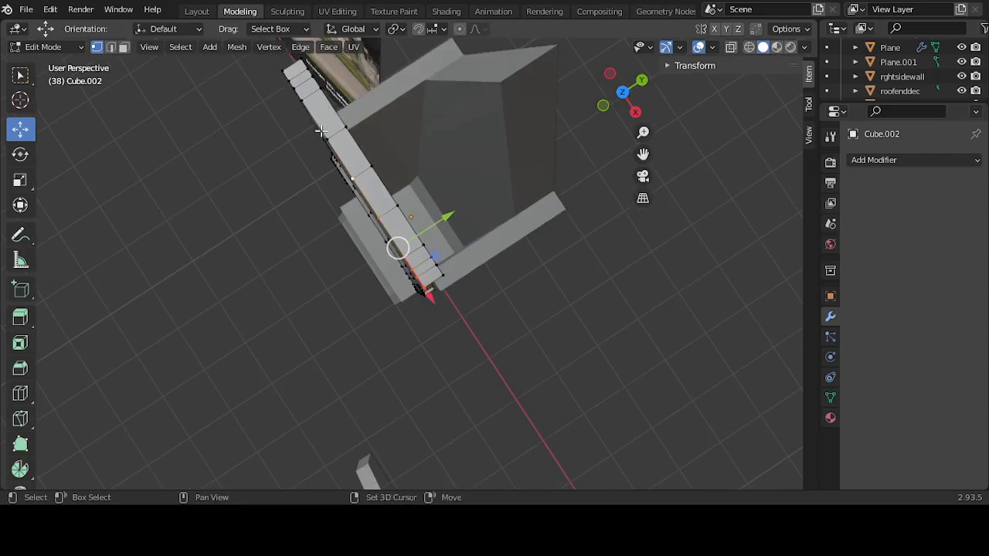
pyautogui.press('m')
pyautogui.click(286, 69)
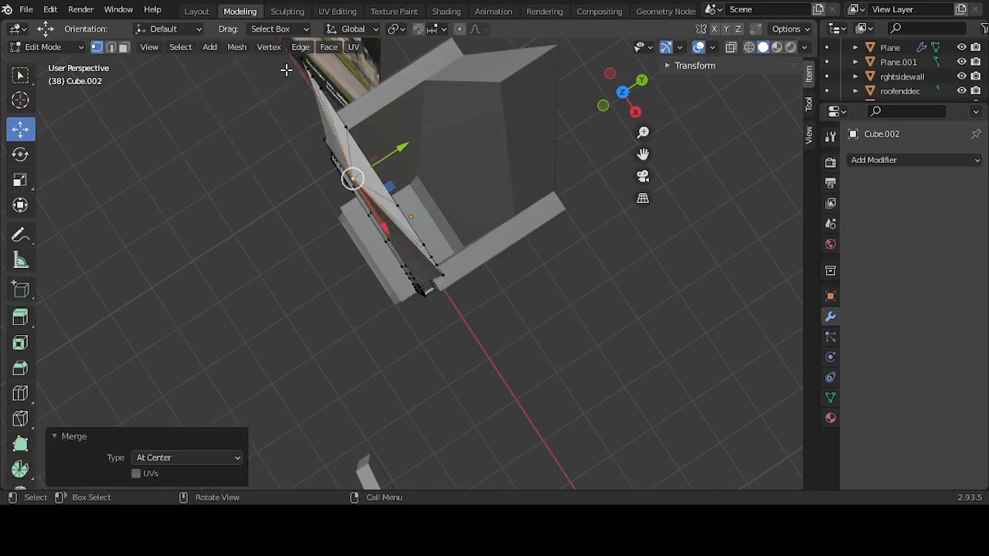
# Step: Select all the back-row vertices along the extruded wall's top edge and merge them at center to complete the pointed gable
pyautogui.moveTo(470, 177); pyautogui.dragTo(460, 207, button='middle')
pyautogui.scroll(3, 429, 224)
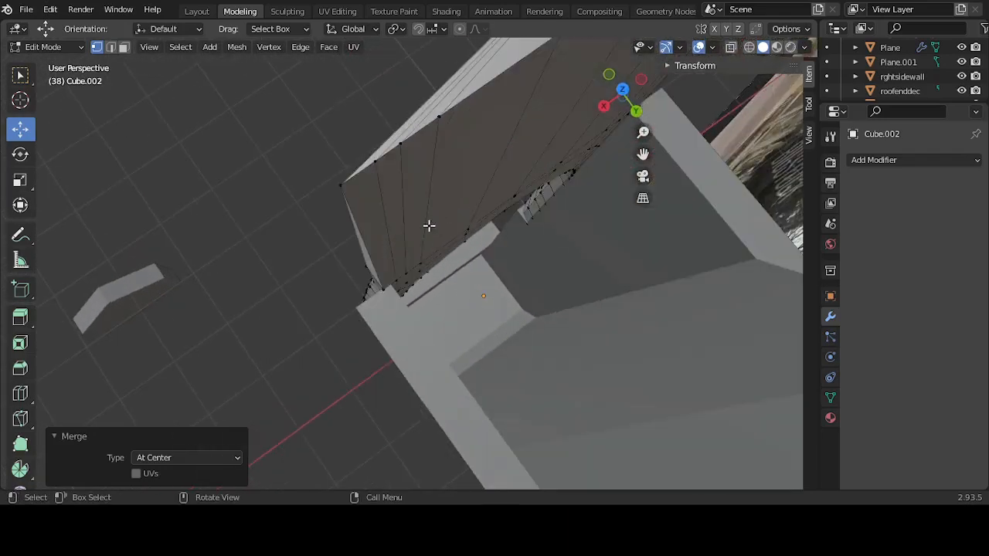
pyautogui.click(343, 189)
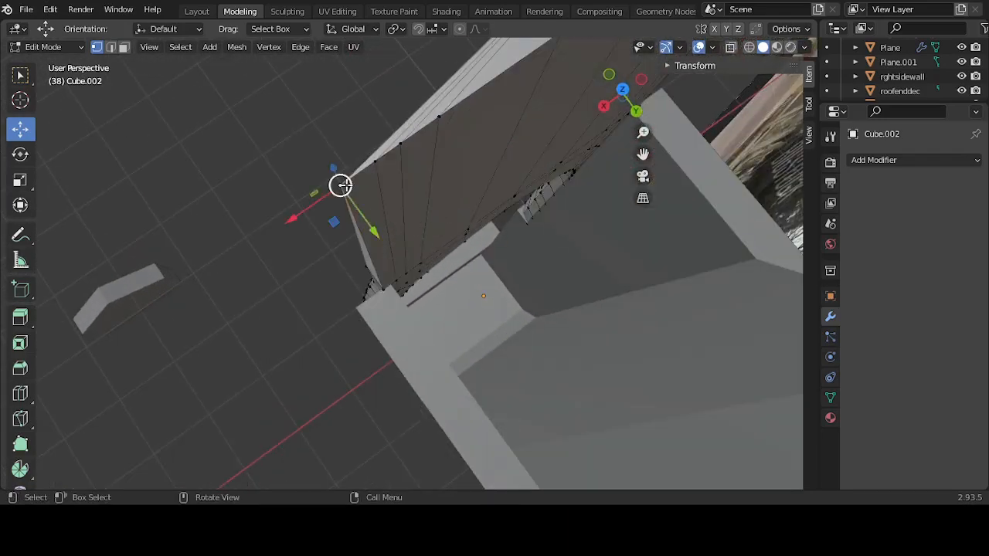
pyautogui.keyDown('shift'); pyautogui.click(384, 161); pyautogui.keyUp('shift')
pyautogui.keyDown('shift'); pyautogui.click(407, 143); pyautogui.keyUp('shift')
pyautogui.keyDown('shift'); pyautogui.click(445, 119); pyautogui.keyUp('shift')
pyautogui.scroll(-4, 447, 119)
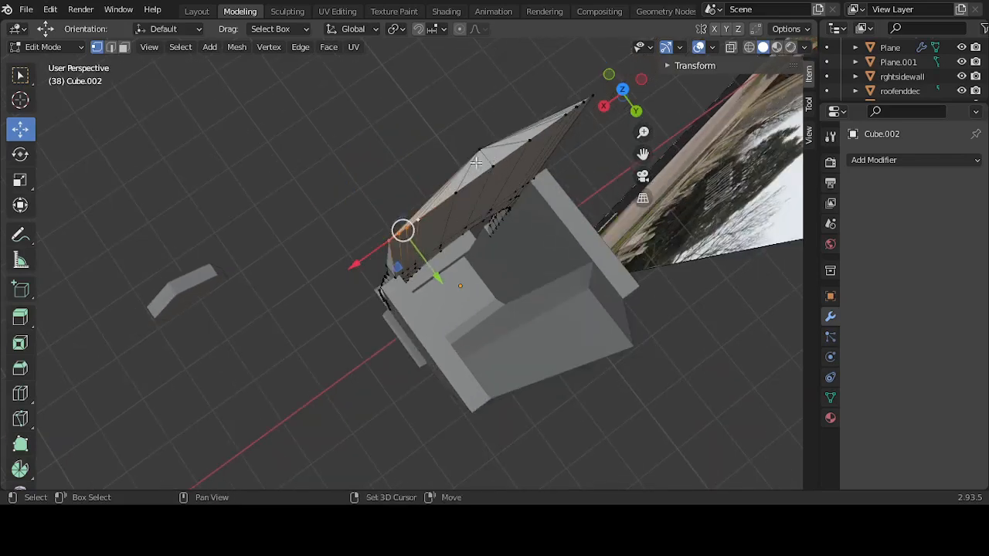
pyautogui.keyDown('shift'); pyautogui.click(493, 164); pyautogui.keyUp('shift')
pyautogui.keyDown('shift'); pyautogui.click(532, 136); pyautogui.keyUp('shift')
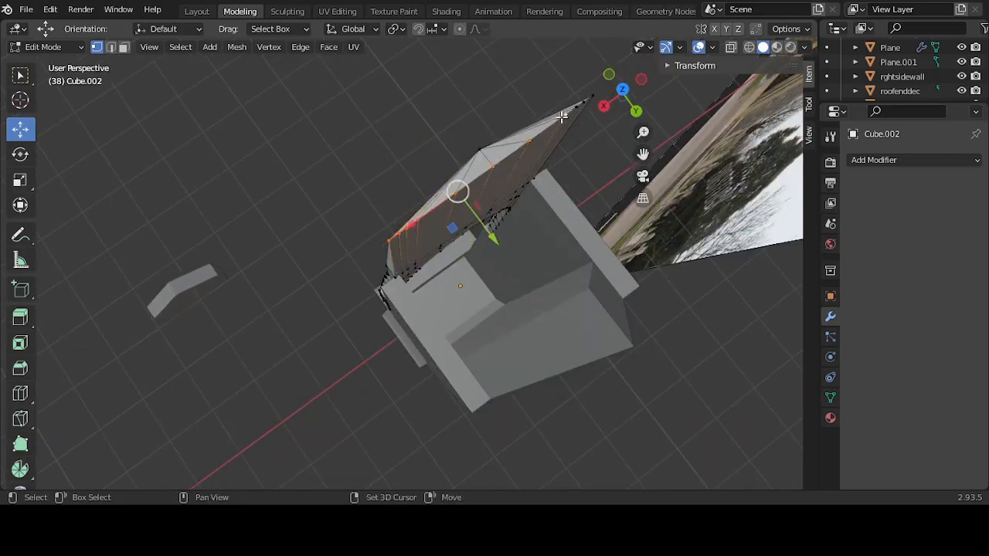
pyautogui.keyDown('shift'); pyautogui.click(568, 112); pyautogui.keyUp('shift')
pyautogui.keyDown('shift'); pyautogui.click(582, 104); pyautogui.keyUp('shift')
pyautogui.keyDown('shift'); pyautogui.click(592, 96); pyautogui.keyUp('shift')
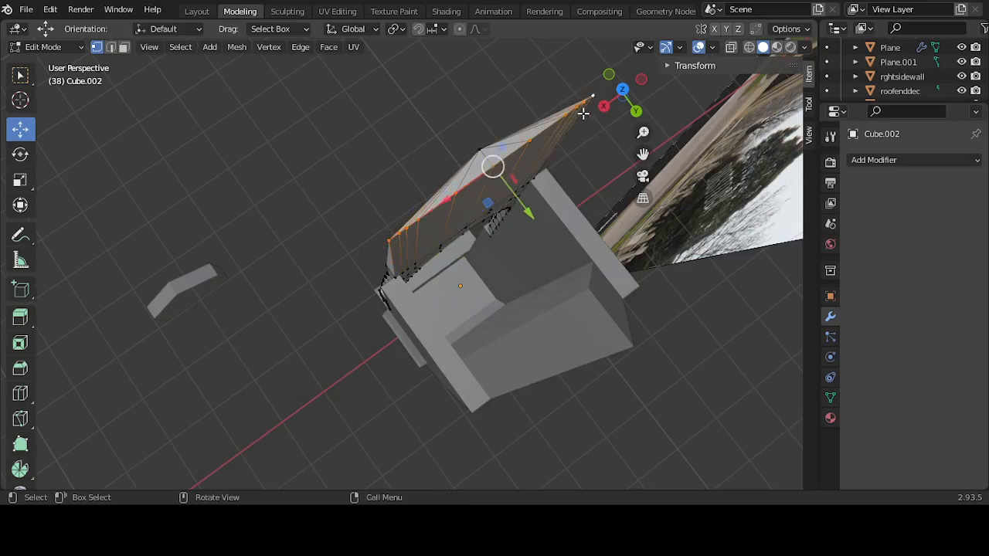
pyautogui.press('m')
pyautogui.click(583, 115)
pyautogui.click(391, 148)
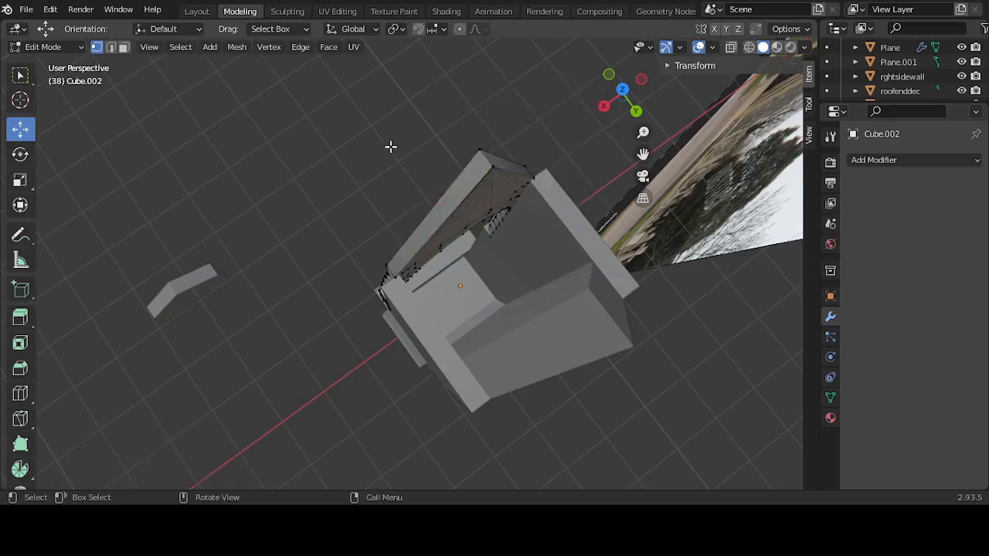
# Step: Leave Edit Mode and compare the tower's two pointed gables and open side with the bell tower in the reference photo
pyautogui.moveTo(368, 174); pyautogui.dragTo(502, 135, button='middle')
pyautogui.moveTo(433, 149); pyautogui.dragTo(402, 169, button='middle')
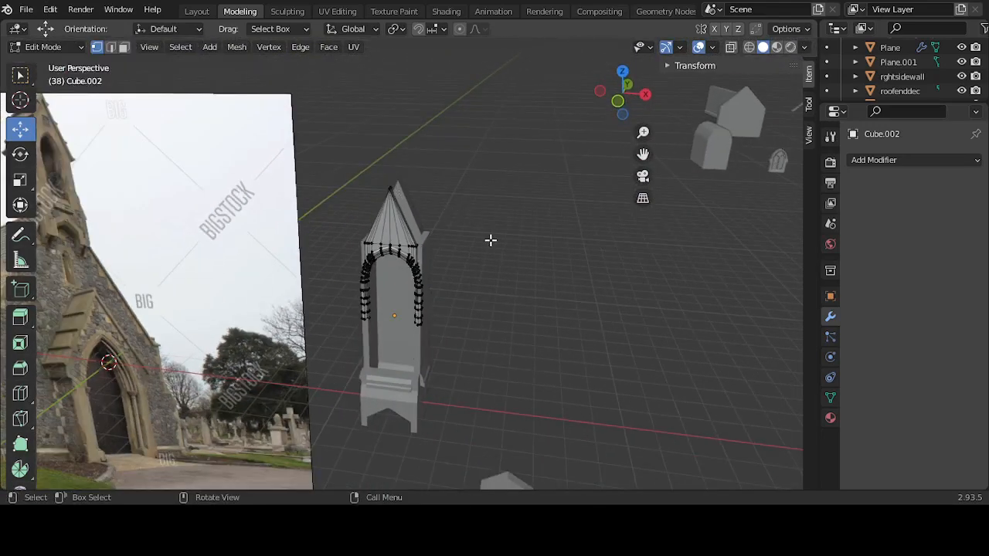
pyautogui.press('Tab')
pyautogui.moveTo(468, 299); pyautogui.dragTo(515, 297, button='middle')
pyautogui.click(432, 325)
pyautogui.moveTo(466, 197); pyautogui.dragTo(462, 198, button='middle')
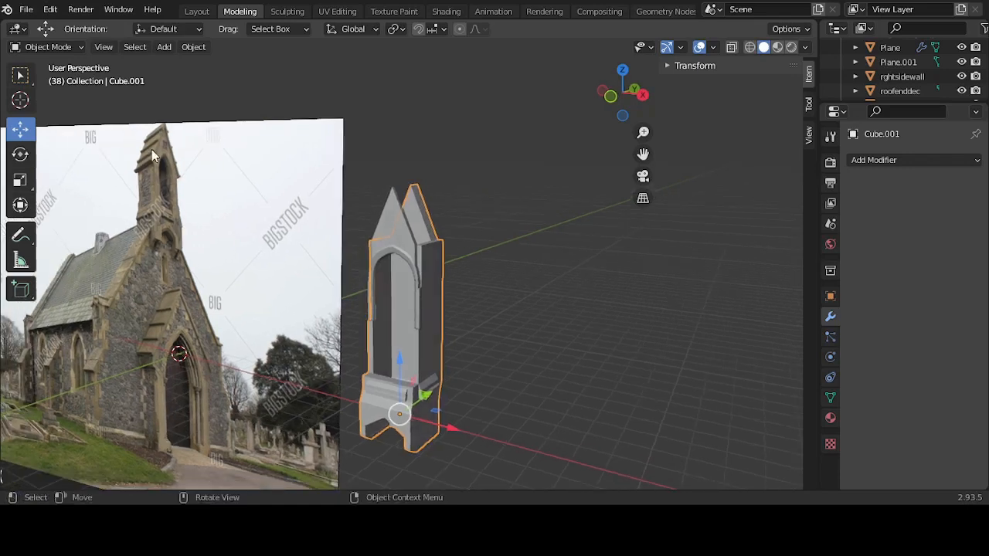
pyautogui.scroll(1, 493, 223)
pyautogui.click(502, 240)
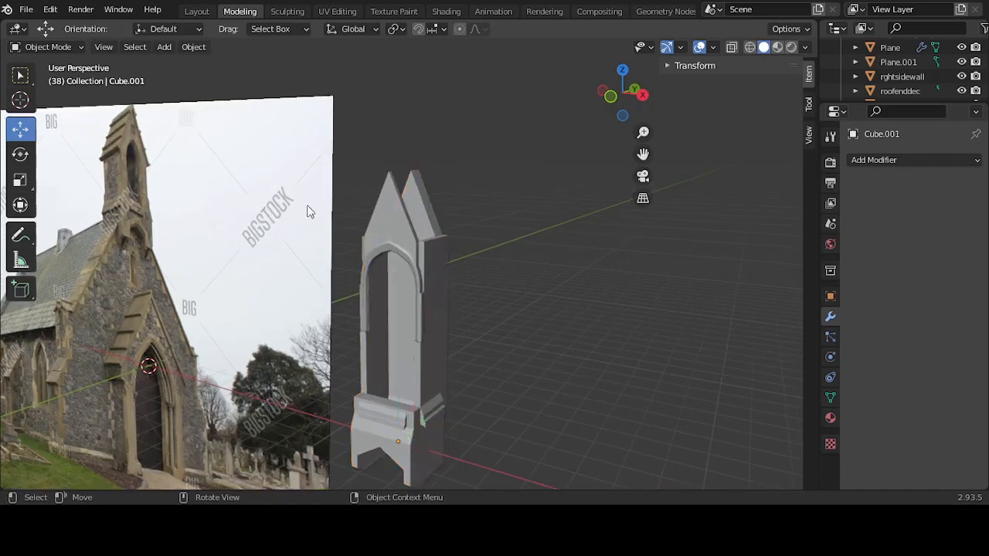
pyautogui.moveTo(436, 201); pyautogui.dragTo(592, 264, button='middle')
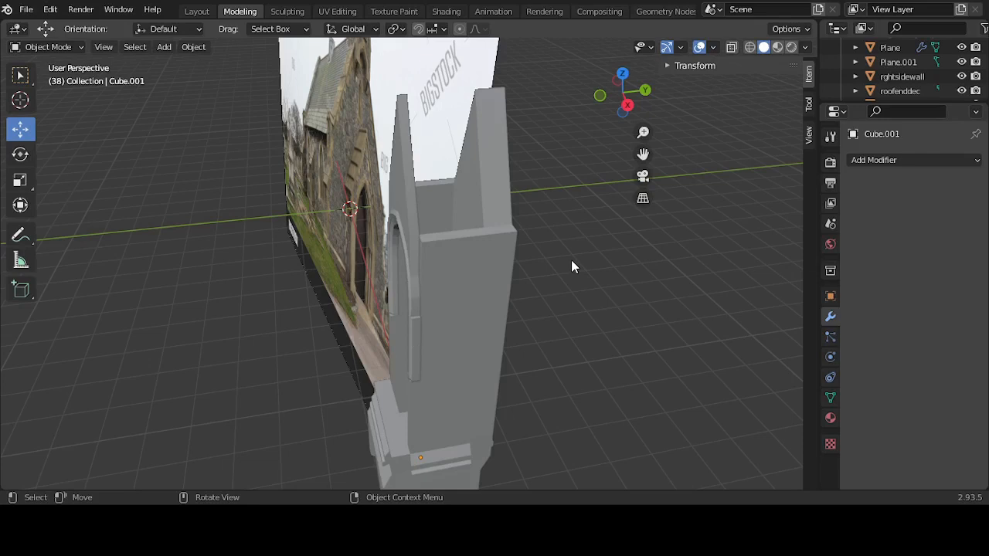
# Step: Add a cube and move it about 14 m along X so it stands beside the bell tower's base
pyautogui.hotkey('shift', 'a')
pyautogui.moveTo(544, 206)
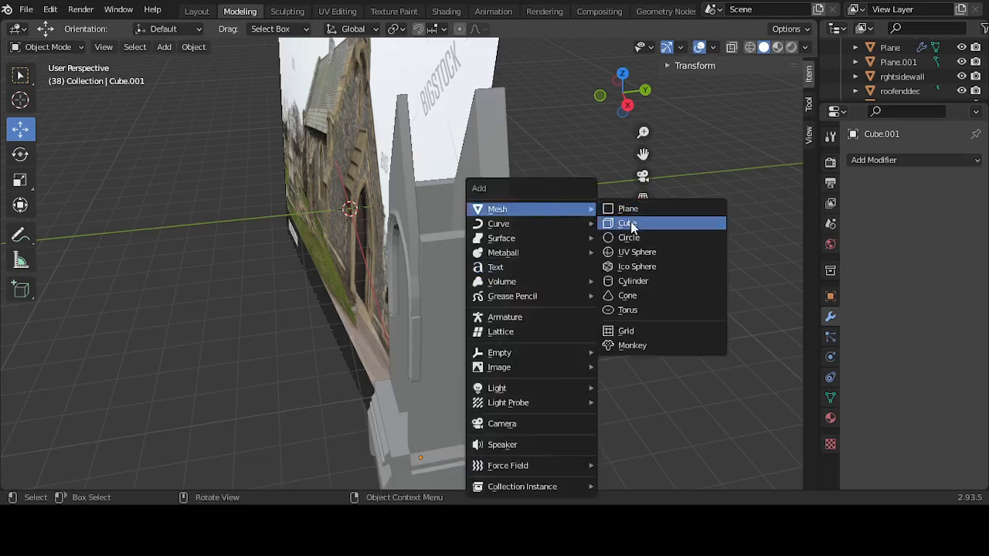
pyautogui.click(628, 224)
pyautogui.press('g')
pyautogui.press('x')
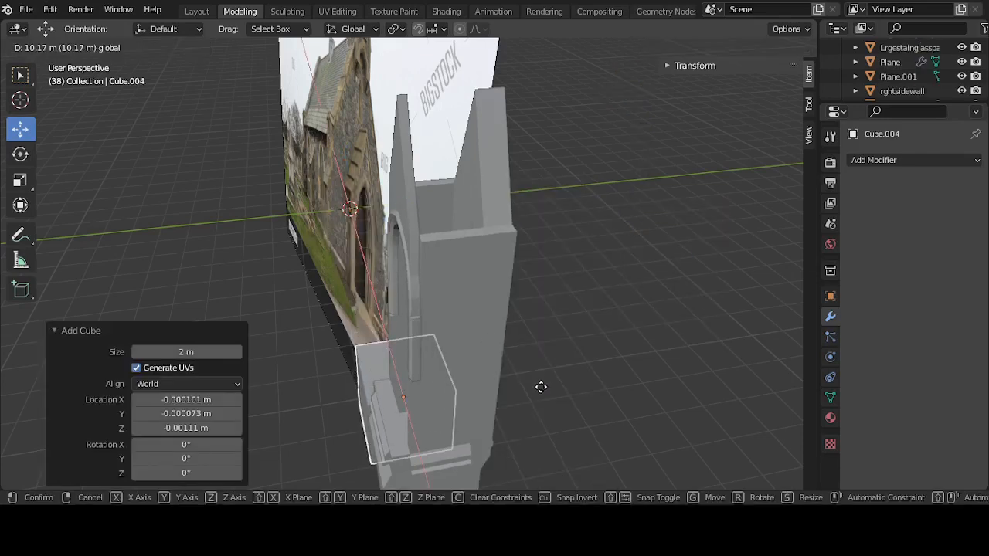
pyautogui.click(563, 65)
pyautogui.moveTo(563, 65); pyautogui.dragTo(593, 290, button='middle')
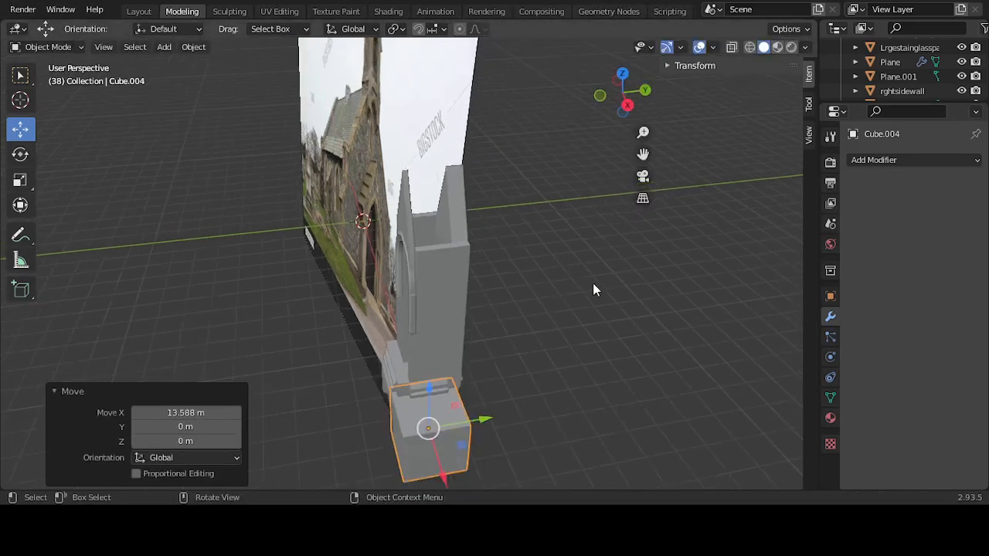
pyautogui.press('g')
pyautogui.press('x')
pyautogui.click(464, 472)
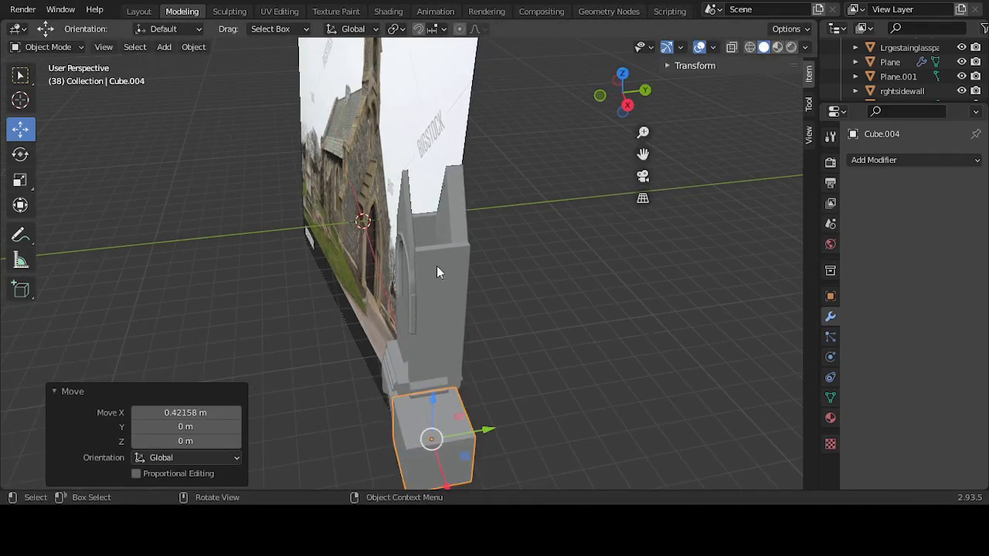
# Step: Raise the new cube about 7.57 m along Z to the height of the tower's gables and save the file
pyautogui.press('g')
pyautogui.press('z')
pyautogui.click(439, 179)
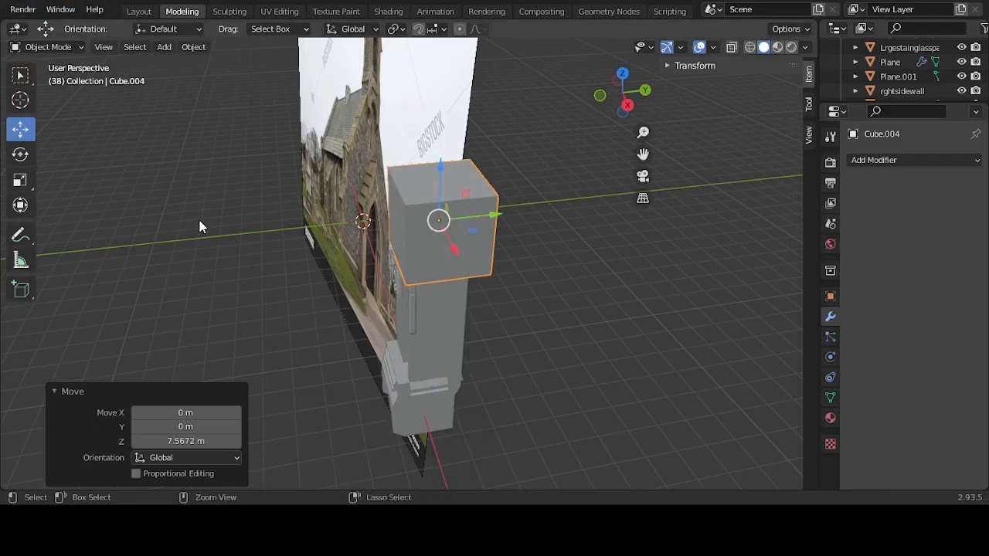
pyautogui.hotkey('ctrl', 's')
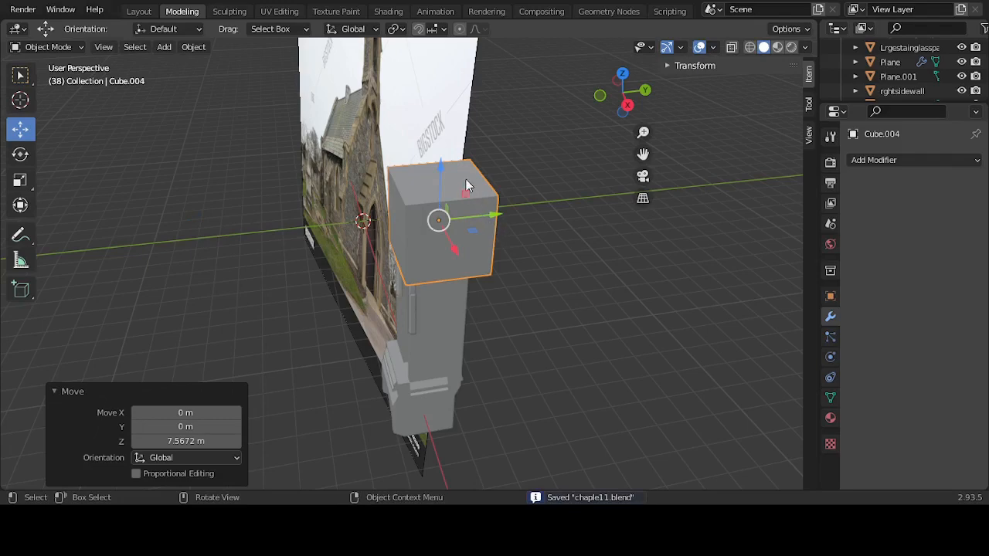
# Step: In front view, shift the cube about -0.4 m along X and lower it about 0.44 m to the gable's base level
pyautogui.scroll(3, 466, 185)
pyautogui.press('KP_1')
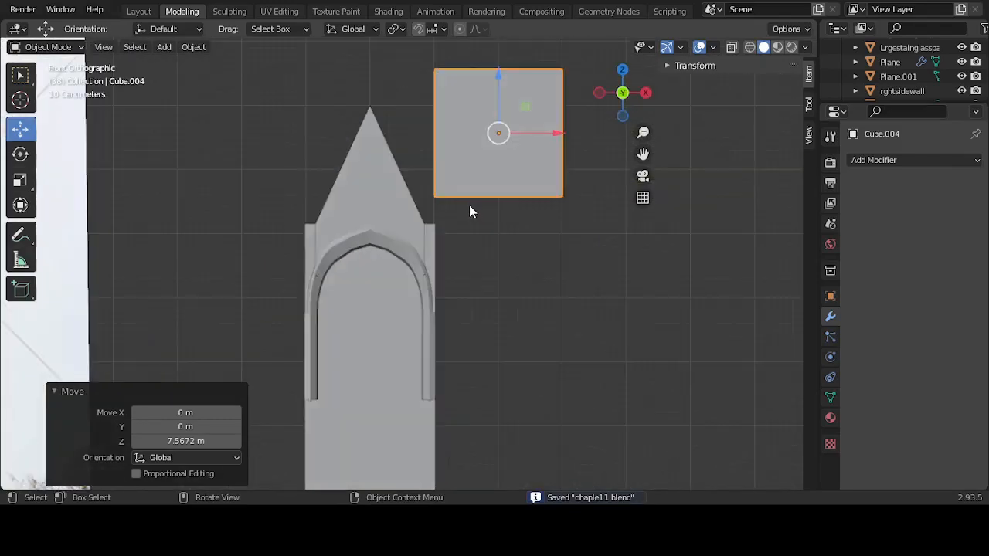
pyautogui.press('g')
pyautogui.press('x')
pyautogui.click(501, 131)
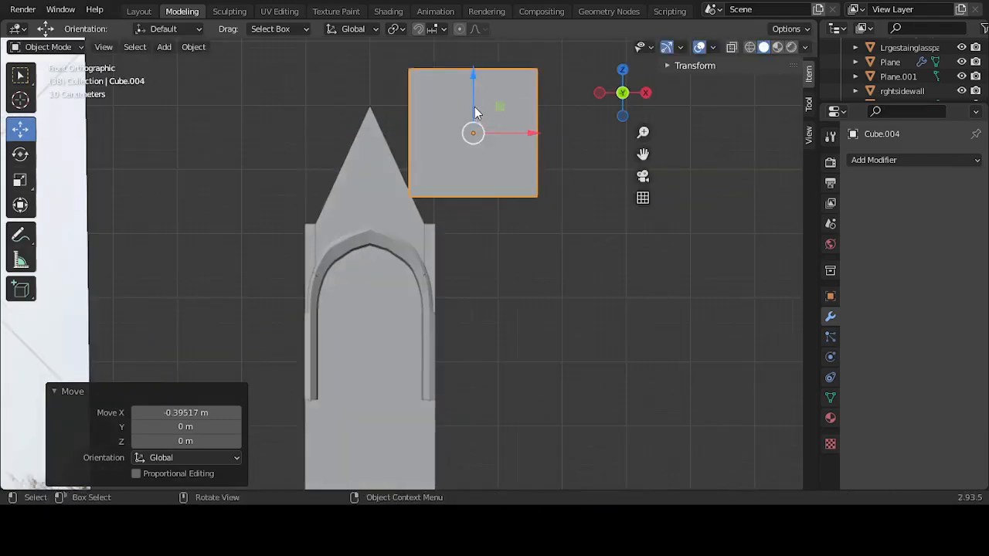
pyautogui.press('g')
pyautogui.press('z')
pyautogui.click(478, 137)
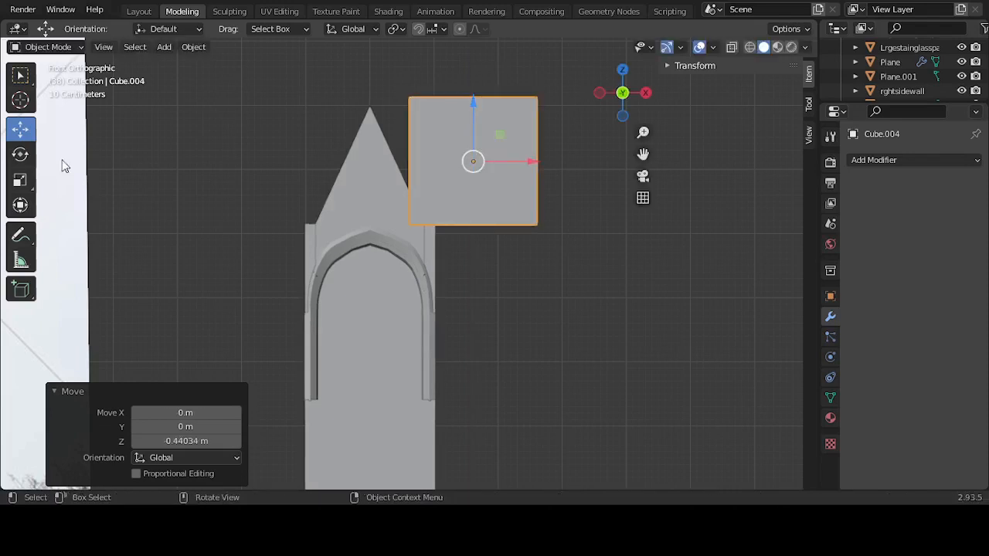
# Step: Scale the cube to about 0.029 along X to form a thin roof slab, and check it against the reference photo
pyautogui.click(23, 181)
pyautogui.moveTo(530, 163); pyautogui.dragTo(474, 162)
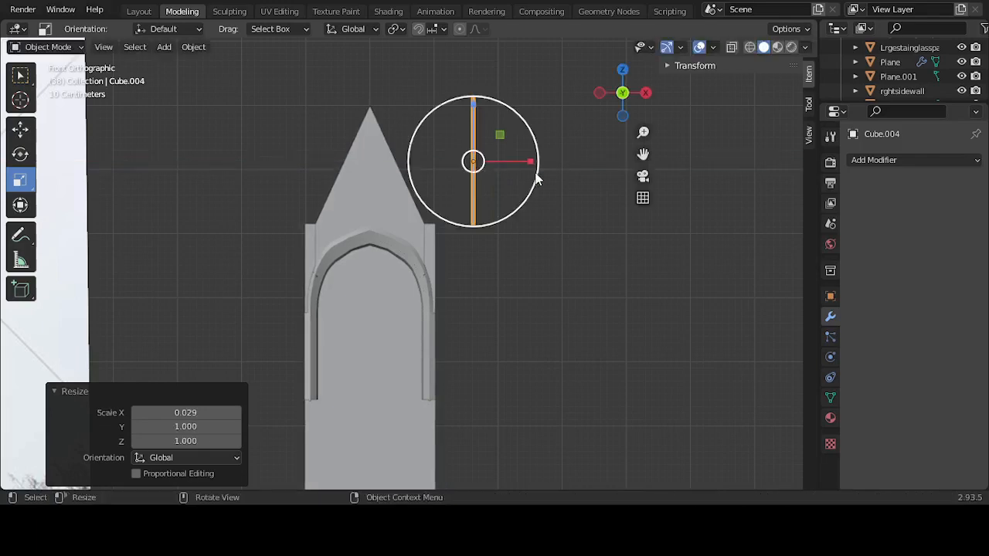
pyautogui.moveTo(534, 177); pyautogui.dragTo(432, 198, button='middle')
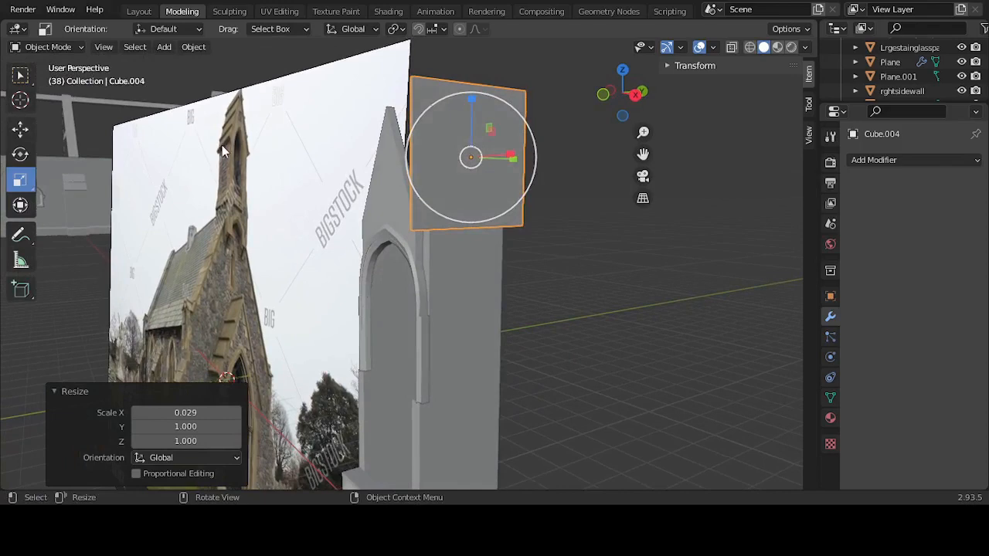
pyautogui.moveTo(416, 165); pyautogui.dragTo(349, 215, button='middle')
pyautogui.press('KP_1')
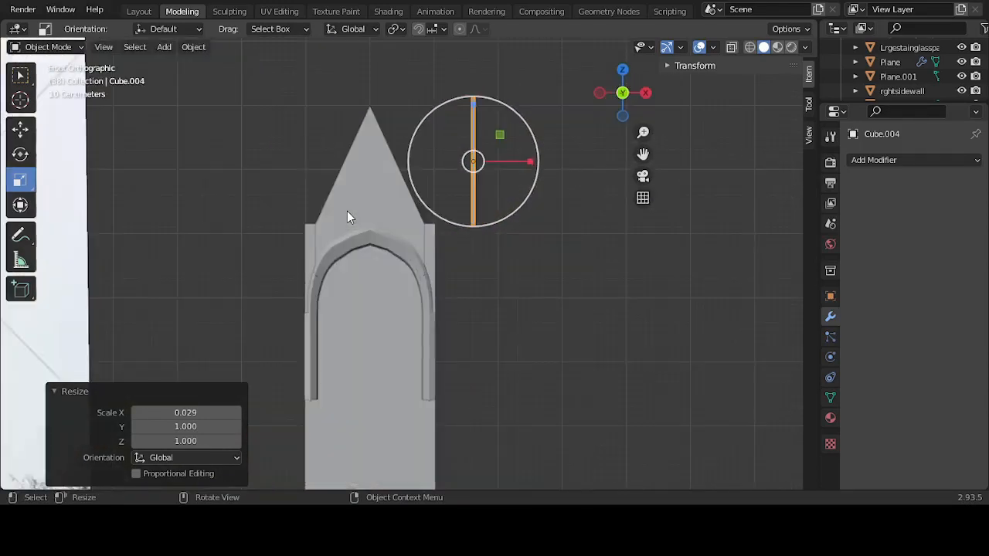
# Step: Move the slab about -0.75 m along X to the gable's right base corner and switch to wireframe shading
pyautogui.click(23, 130)
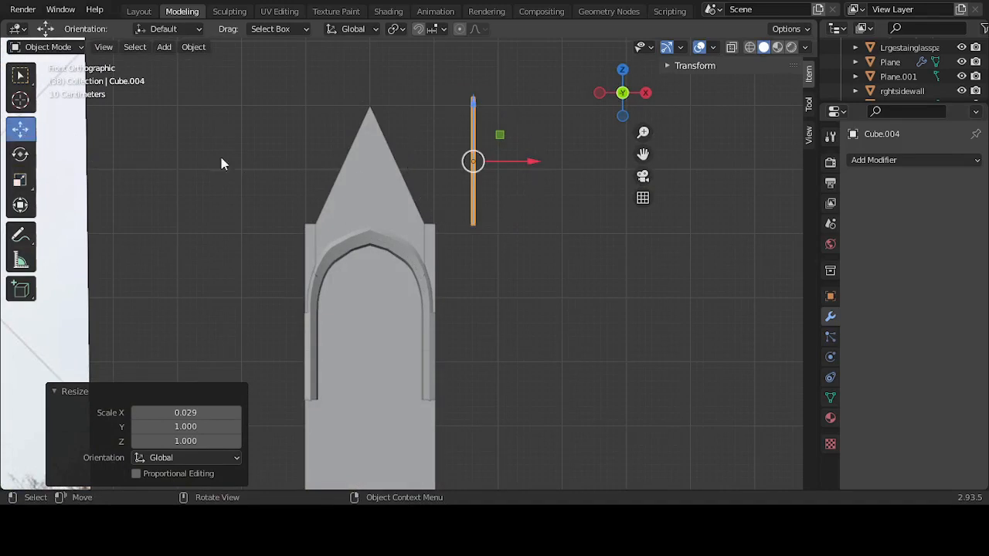
pyautogui.moveTo(517, 166); pyautogui.dragTo(464, 169)
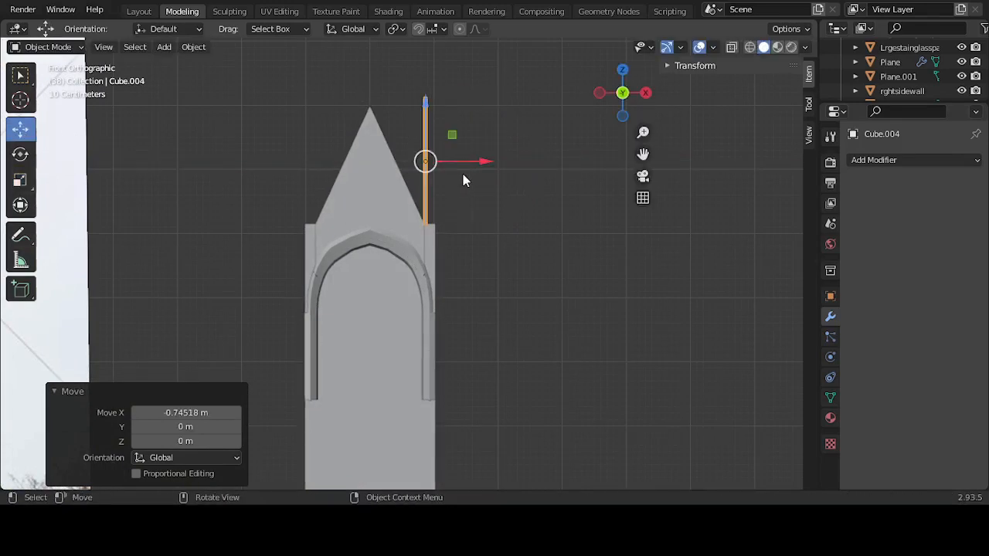
pyautogui.press('KP_Decimal')
pyautogui.click(749, 47)
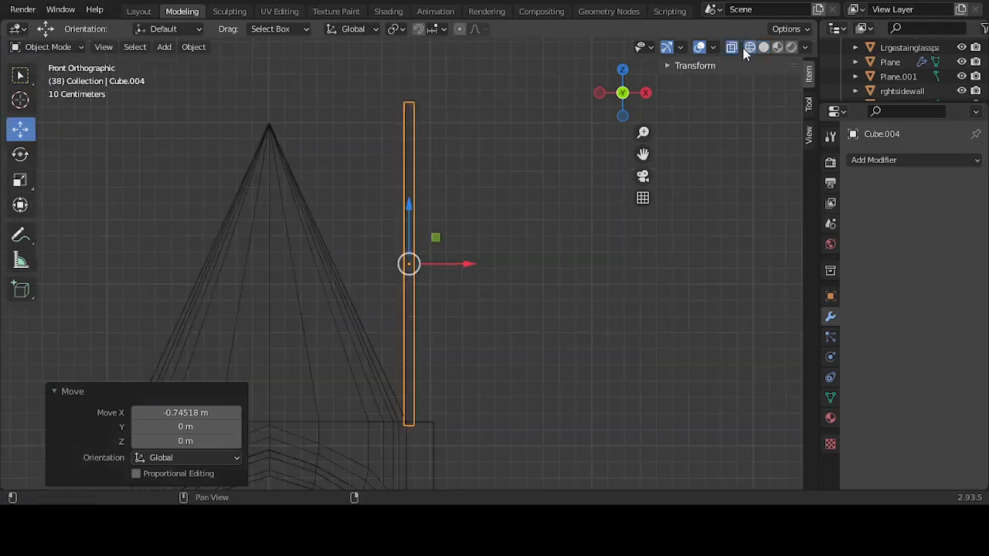
# Step: In Edit Mode, move the slab's top vertices about -0.89 m along X so it slopes up to the gable peak
pyautogui.press('Tab')
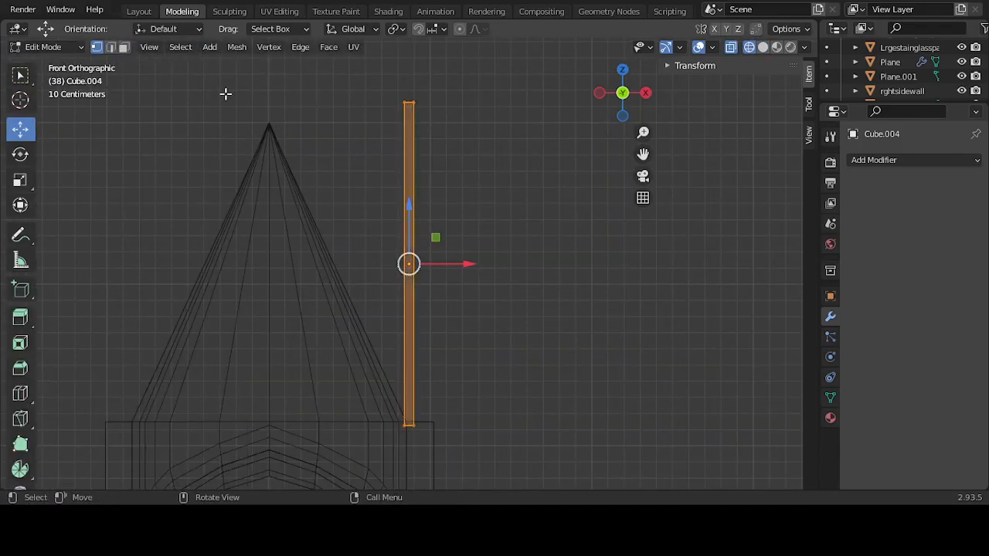
pyautogui.moveTo(360, 86); pyautogui.dragTo(476, 111)
pyautogui.press('g')
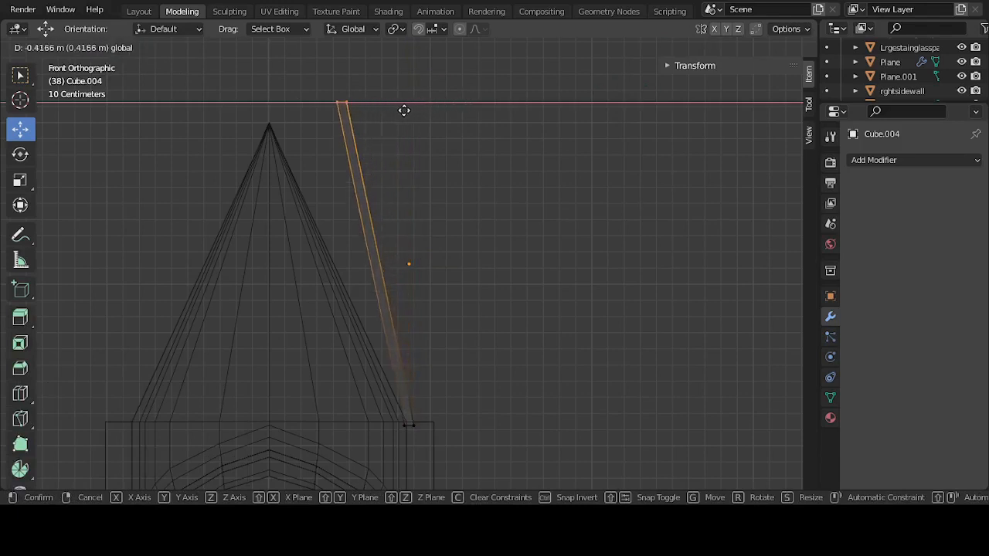
pyautogui.click(328, 120)
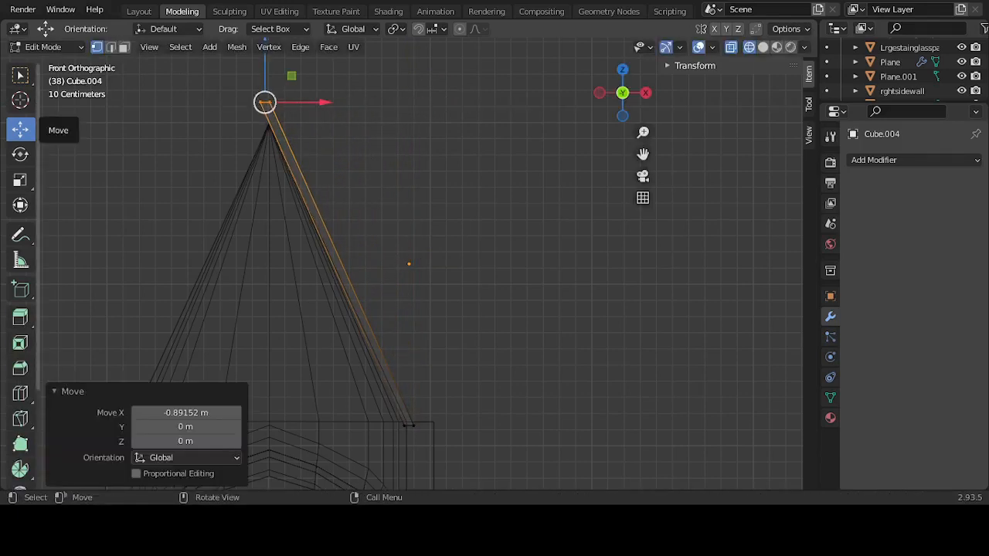
# Step: Rotate the slab's top vertices about the Y axis by about -80.8° and -14.4° to make its upper end vertical
pyautogui.click(20, 154)
pyautogui.moveTo(316, 142); pyautogui.dragTo(382, 48)
pyautogui.moveTo(423, 457); pyautogui.dragTo(423, 457)
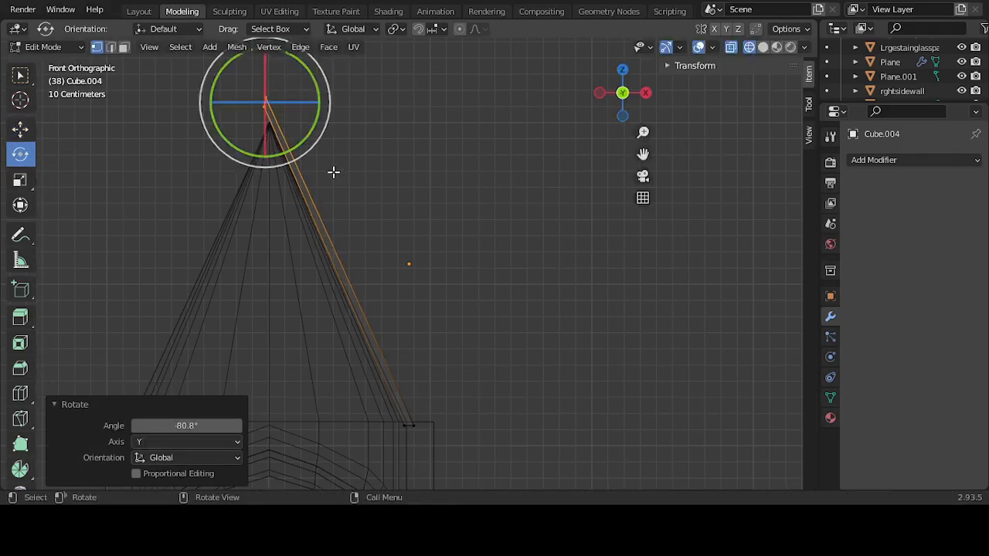
pyautogui.moveTo(309, 133)
pyautogui.mouseDown()
pyautogui.moveTo(317, 115)
pyautogui.moveTo(323, 121)
pyautogui.mouseUp()
pyautogui.press('KP_Decimal')
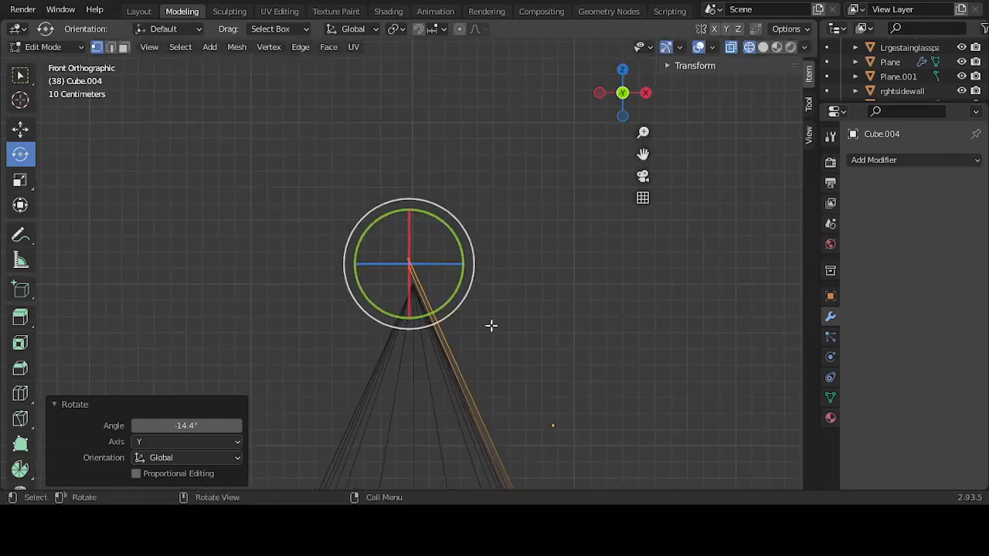
pyautogui.scroll(5, 484, 320)
pyautogui.press('r')
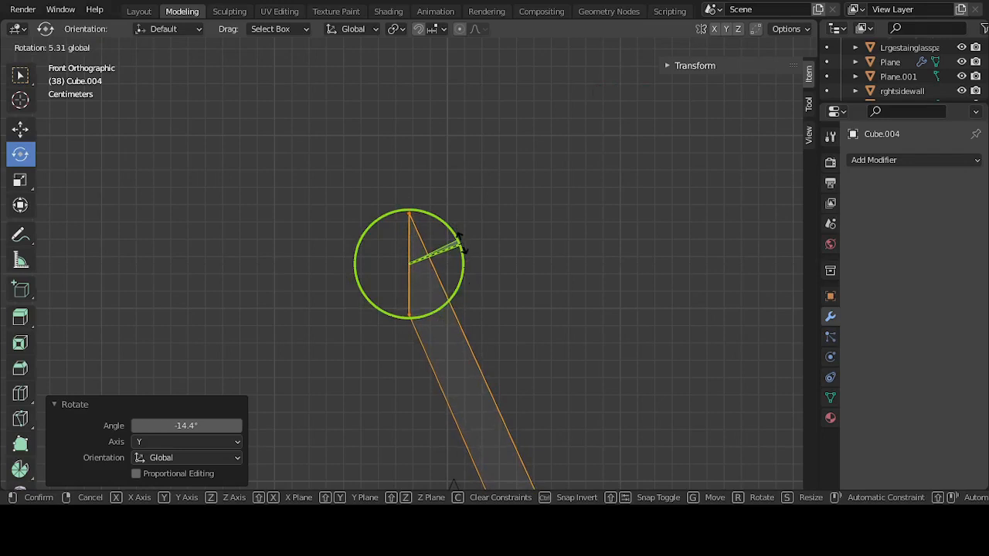
# Step: Rotate the roof panel's upper end 4.62° about Y and move it along X and Z onto the gable's apex
pyautogui.click(459, 242)
pyautogui.click(20, 128)
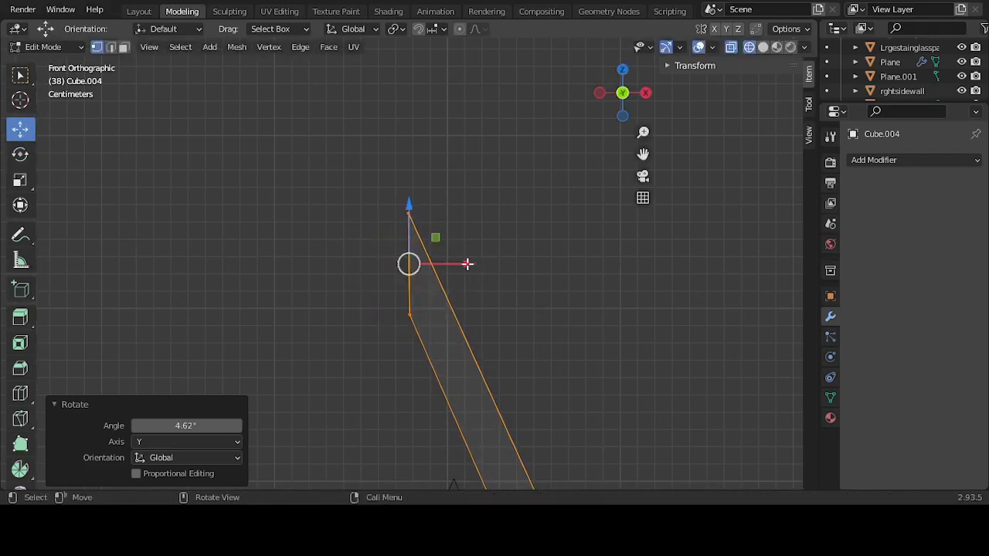
pyautogui.moveTo(467, 263); pyautogui.dragTo(509, 265)
pyautogui.scroll(-6, 508, 267)
pyautogui.moveTo(420, 225); pyautogui.dragTo(426, 264)
pyautogui.press('KP_Decimal')
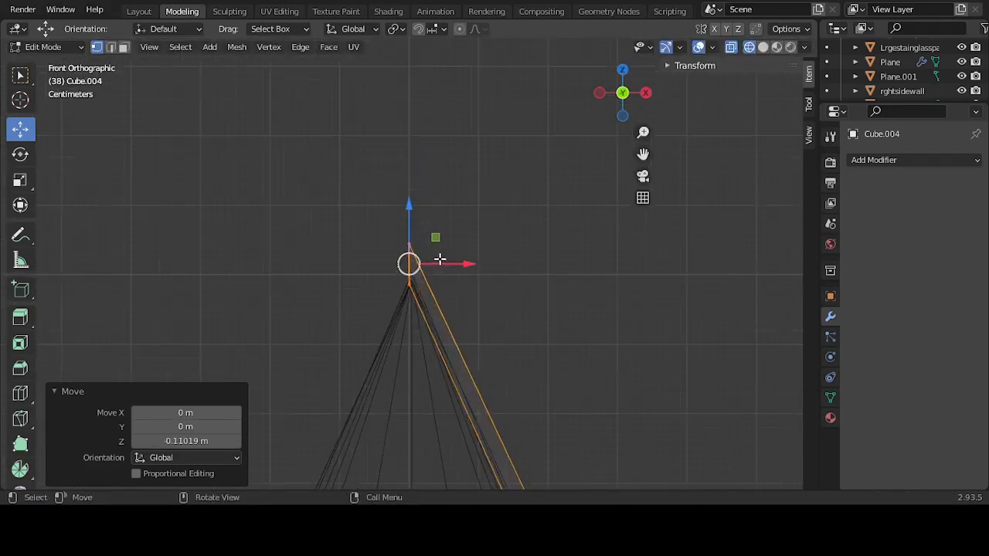
pyautogui.scroll(2, 439, 263)
pyautogui.moveTo(458, 266); pyautogui.dragTo(469, 265)
pyautogui.scroll(-3, 451, 272)
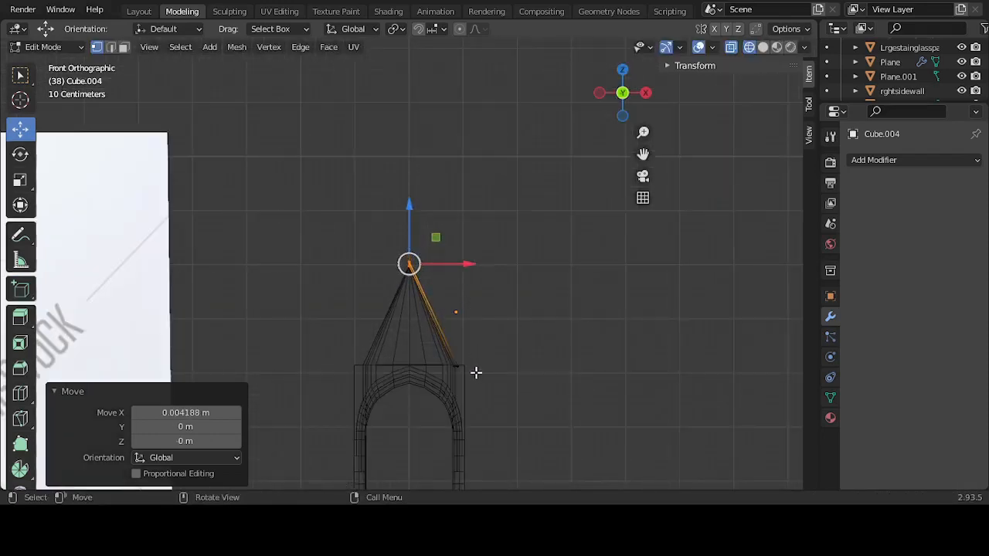
# Step: Move the roof panel's lower end outward along X by about 0.155 m so it overhangs the side wall
pyautogui.moveTo(494, 349); pyautogui.dragTo(423, 393)
pyautogui.press('KP_Decimal')
pyautogui.scroll(7, 422, 271)
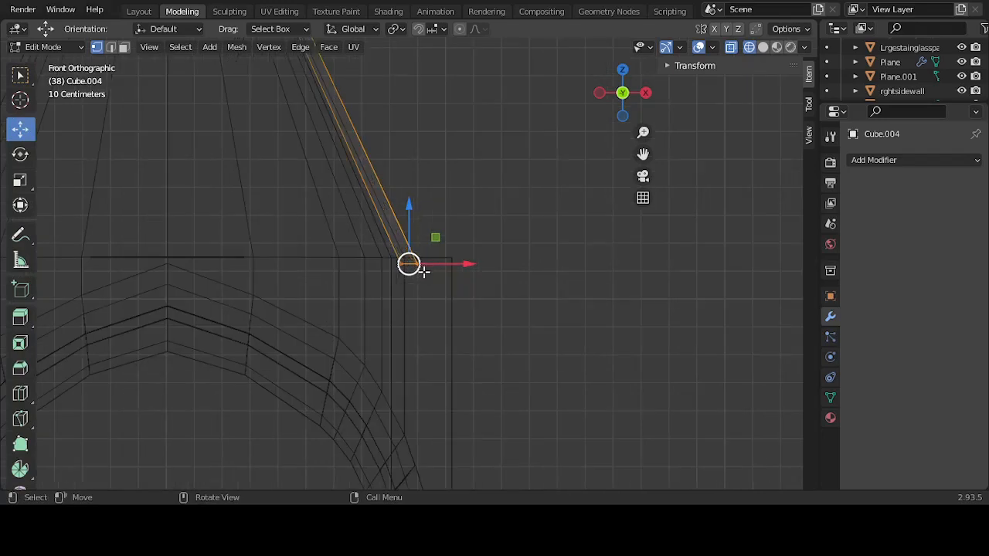
pyautogui.moveTo(436, 264); pyautogui.dragTo(456, 264)
pyautogui.moveTo(570, 250); pyautogui.dragTo(515, 297, button='middle')
pyautogui.scroll(-4, 515, 297)
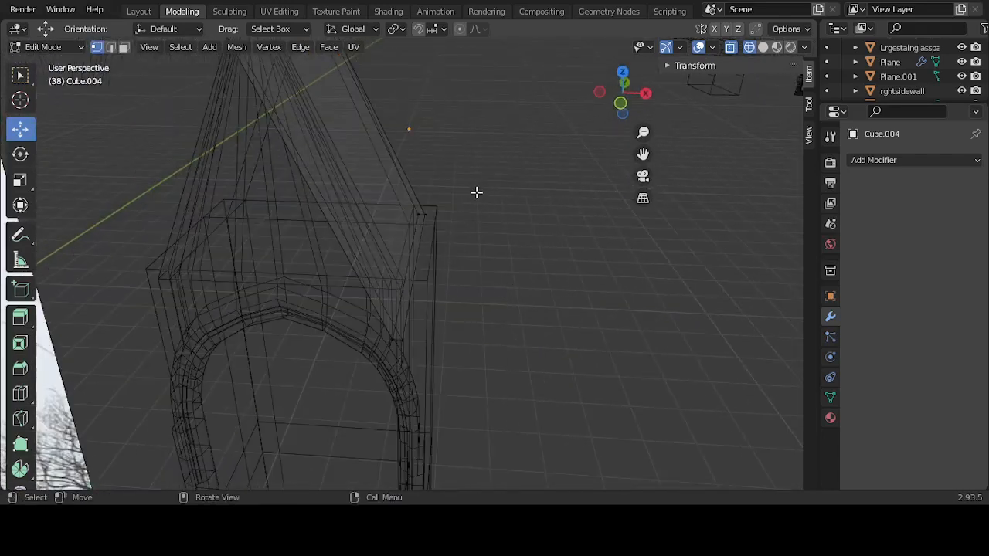
pyautogui.moveTo(477, 193); pyautogui.dragTo(374, 361)
pyautogui.moveTo(470, 268); pyautogui.dragTo(492, 267)
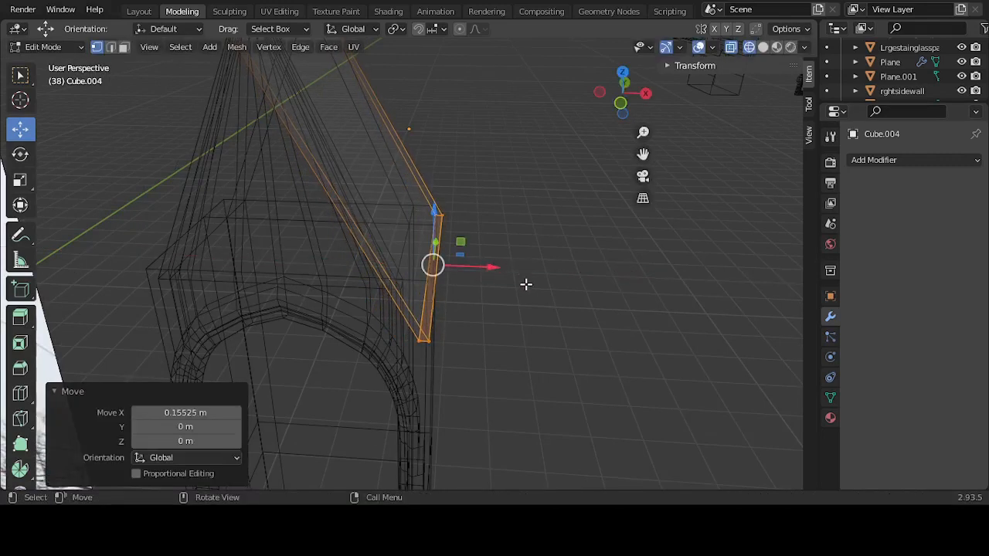
# Step: Examine in solid shading how the roof panel meets the gable and the arched front wall
pyautogui.click(763, 47)
pyautogui.moveTo(565, 236); pyautogui.dragTo(530, 243, button='middle')
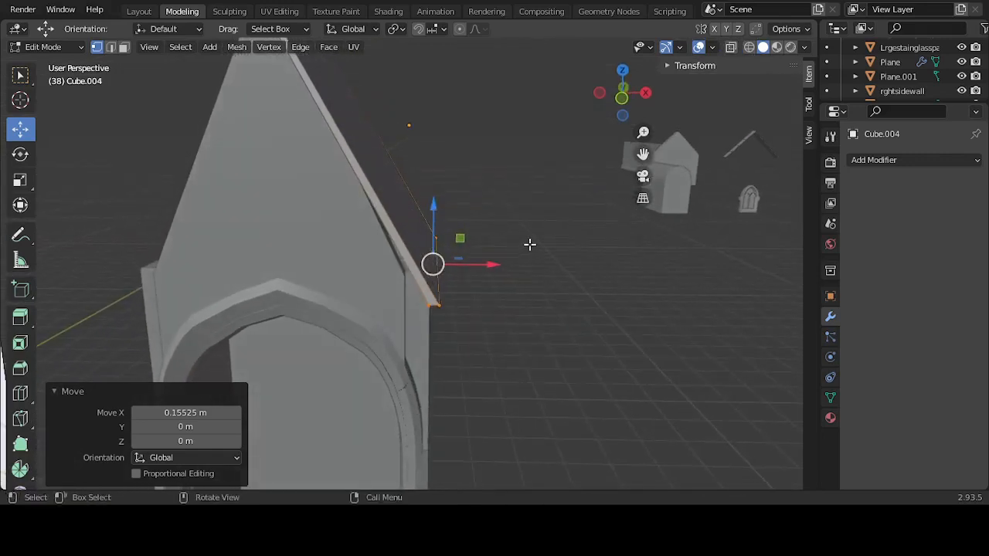
pyautogui.click(508, 181)
pyautogui.moveTo(507, 180); pyautogui.dragTo(486, 221, button='middle')
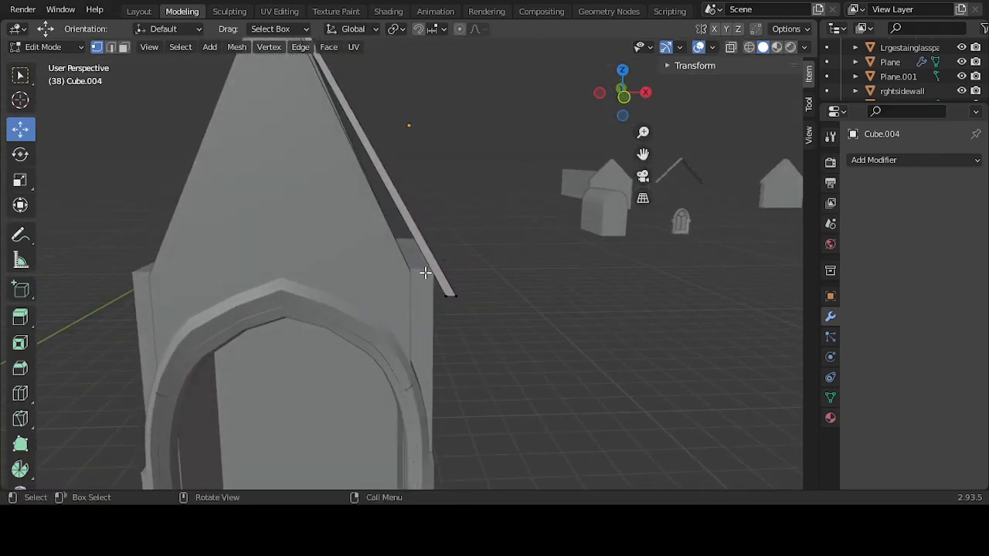
pyautogui.scroll(4, 425, 273)
pyautogui.moveTo(426, 271); pyautogui.dragTo(398, 436, button='middle')
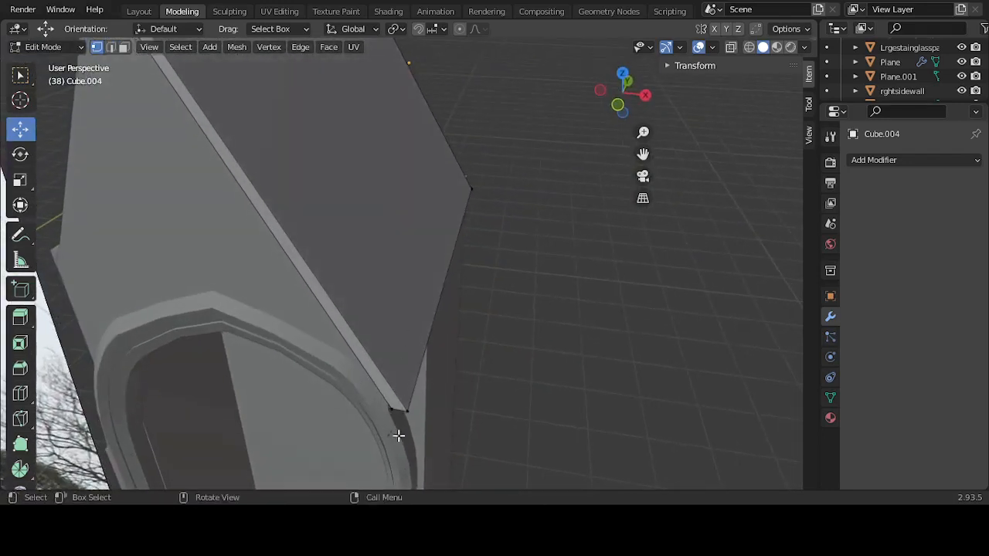
pyautogui.click(398, 438)
pyautogui.press('Tab')
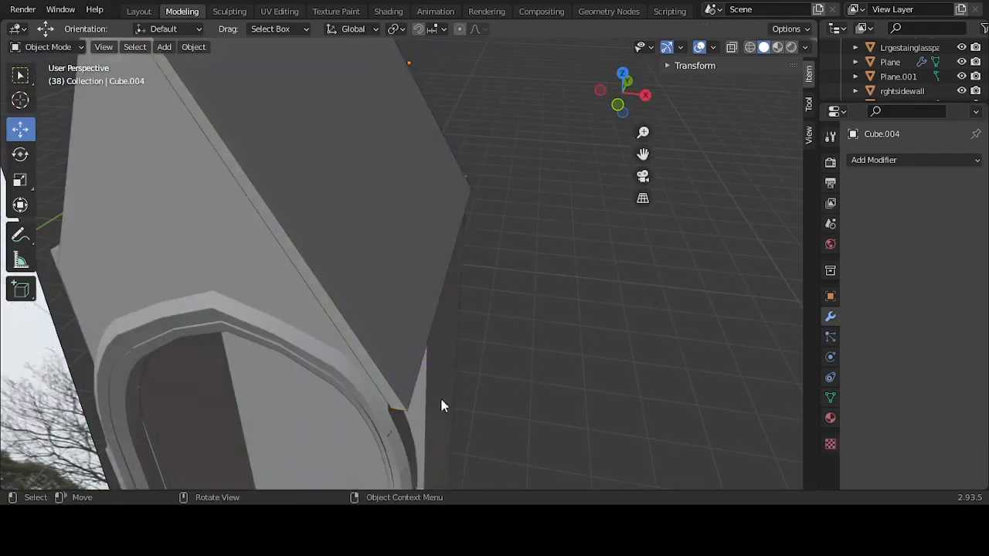
# Step: Move the arched front wall's upper right vertices outward along X to the roof panel's lower end
pyautogui.click(395, 428)
pyautogui.moveTo(412, 412); pyautogui.dragTo(408, 259, button='middle')
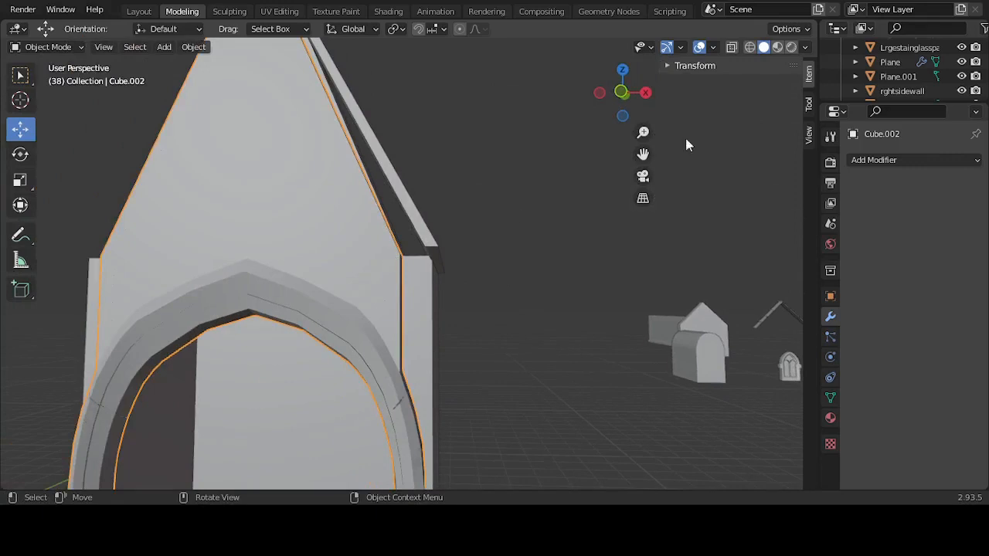
pyautogui.press('Tab')
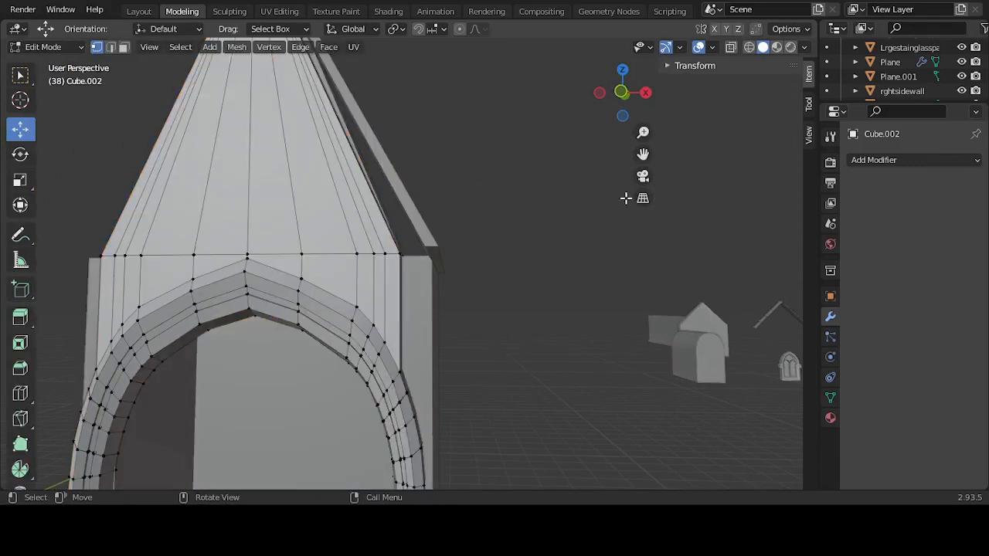
pyautogui.click(749, 47)
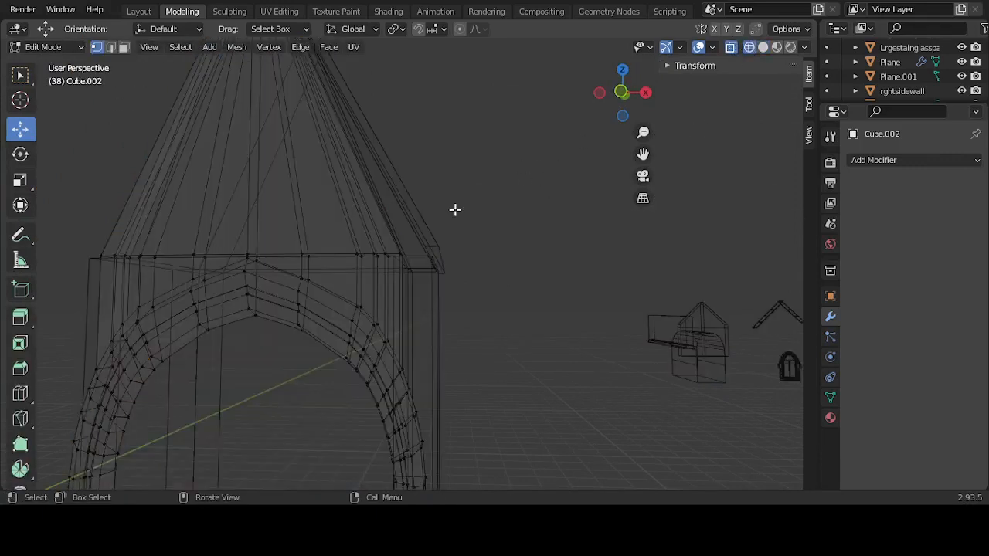
pyautogui.press('KP_1')
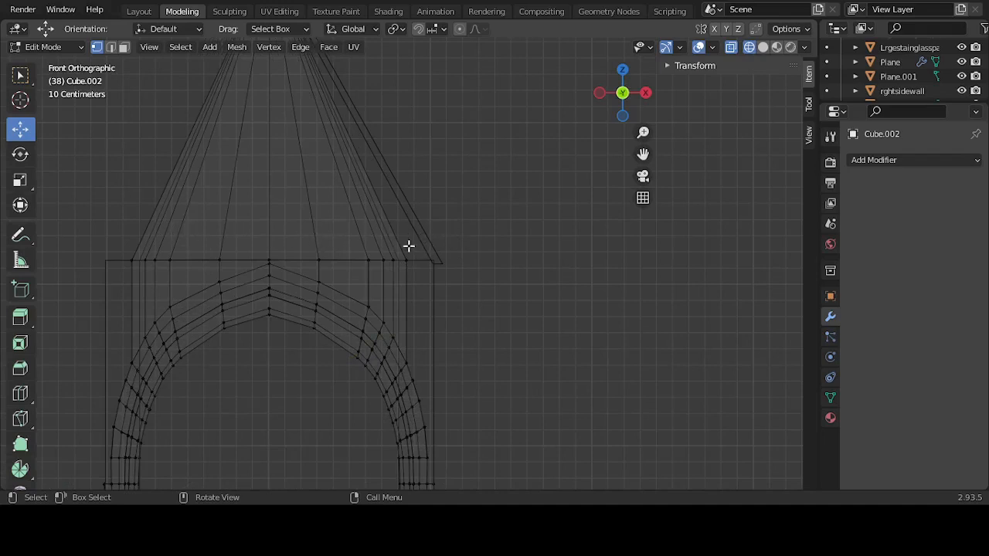
pyautogui.moveTo(302, 242); pyautogui.dragTo(441, 265)
pyautogui.click(466, 315)
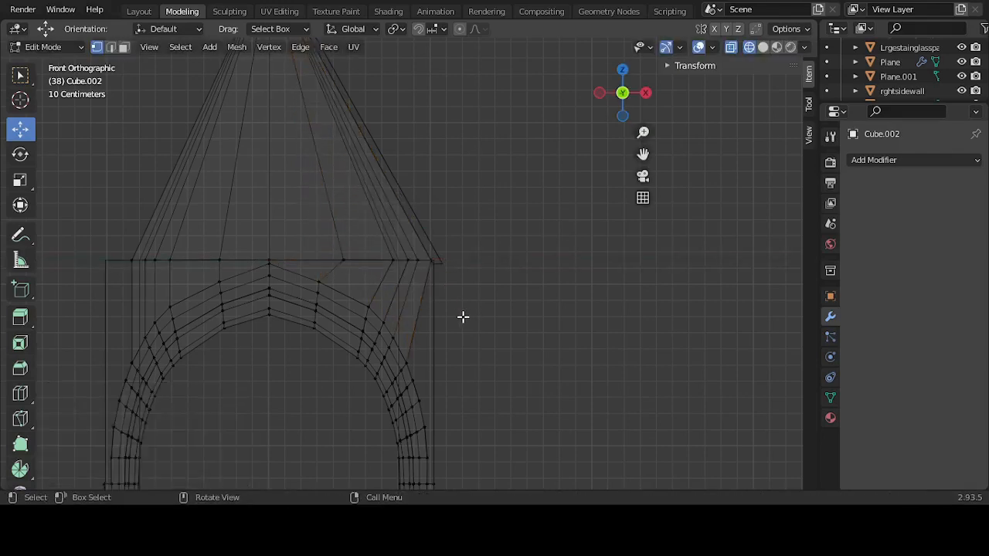
# Step: Move the inner vertices of the front wall's right upper edge back along X above the arch, keeping the corner at the roof edge
pyautogui.scroll(-3, 456, 309)
pyautogui.scroll(2, 456, 320)
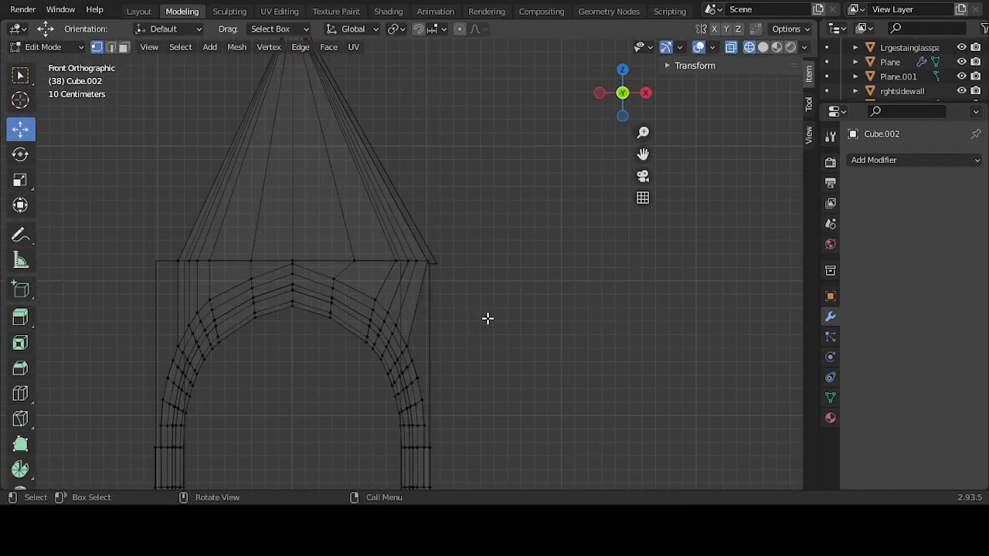
pyautogui.click(360, 260)
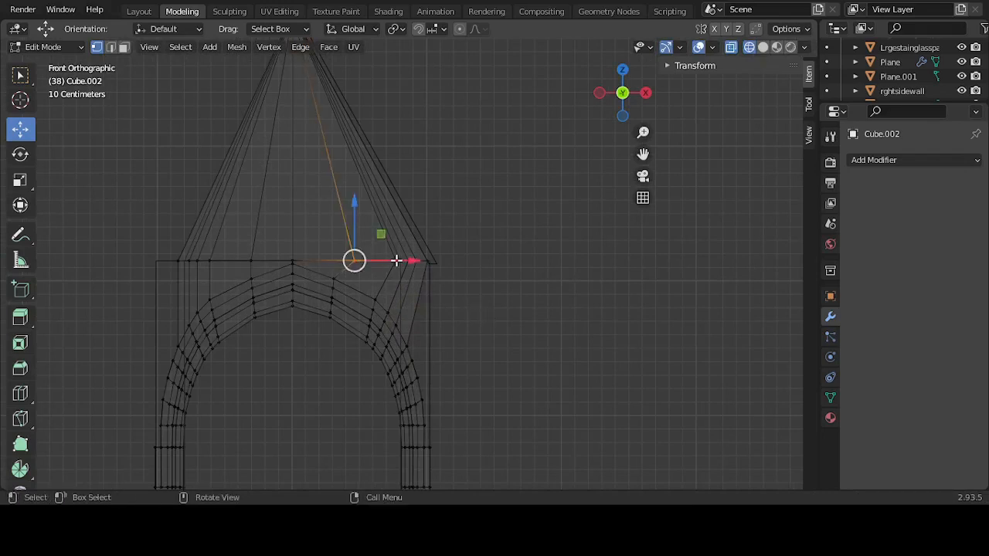
pyautogui.moveTo(398, 261)
pyautogui.mouseDown()
pyautogui.moveTo(371, 260)
pyautogui.moveTo(421, 262)
pyautogui.moveTo(400, 258)
pyautogui.moveTo(412, 267)
pyautogui.mouseUp()
pyautogui.click(397, 260)
pyautogui.moveTo(433, 263)
pyautogui.mouseDown()
pyautogui.moveTo(402, 264)
pyautogui.moveTo(436, 262)
pyautogui.moveTo(428, 262)
pyautogui.mouseUp()
pyautogui.click(487, 280)
pyautogui.click(501, 262)
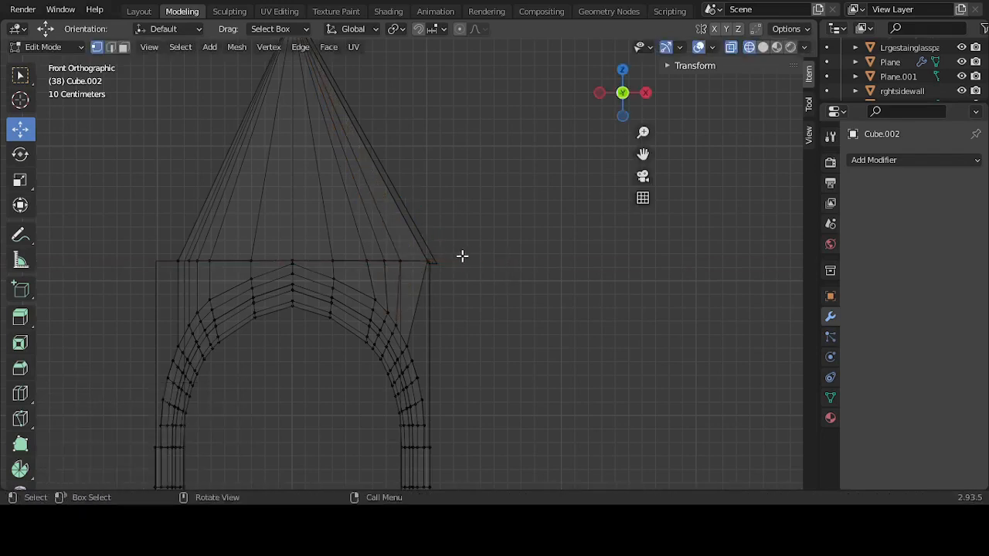
# Step: Set the sloped roof panel's origin to its center of mass (surface)
pyautogui.moveTo(521, 279)
pyautogui.mouseDown(button='middle')
pyautogui.moveTo(448, 301)
pyautogui.moveTo(515, 300)
pyautogui.moveTo(468, 292)
pyautogui.moveTo(526, 285)
pyautogui.mouseUp(button='middle')
pyautogui.press('Tab')
pyautogui.click(572, 290)
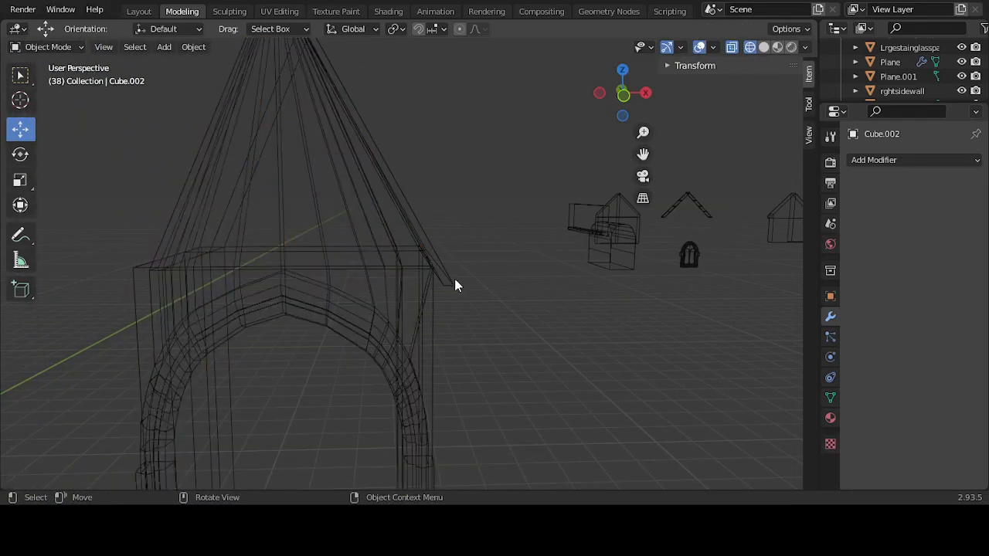
pyautogui.click(450, 281)
pyautogui.press('KP_1')
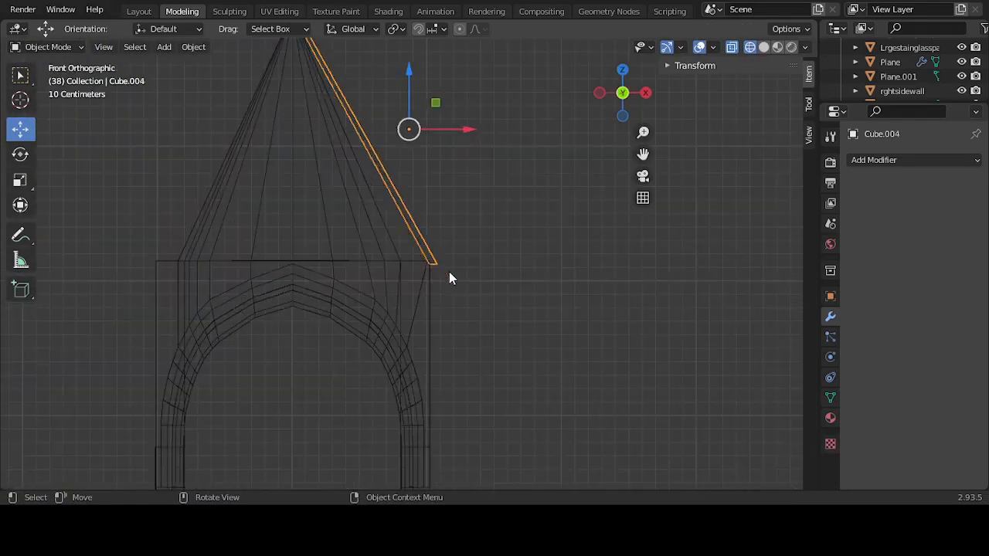
pyautogui.rightClick(424, 240)
pyautogui.moveTo(424, 285)
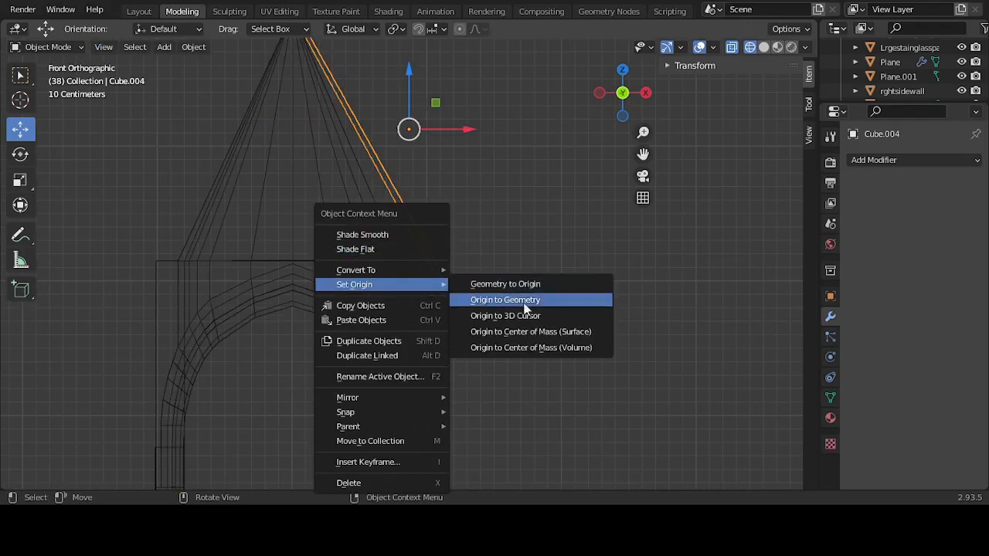
pyautogui.click(548, 336)
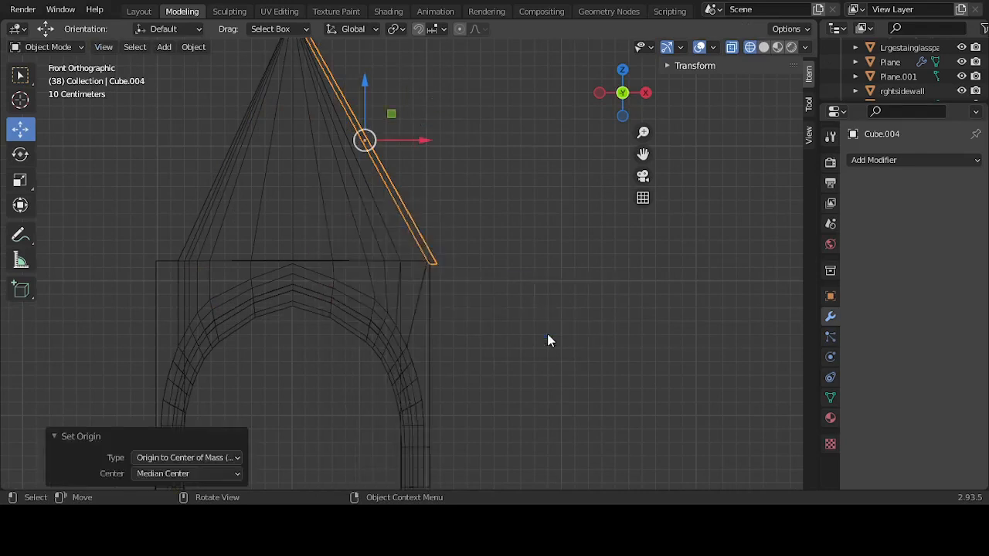
# Step: Duplicate the roof panel in place and rotate the copy 180° about the Z axis
pyautogui.hotkey('shift', 'd')
pyautogui.rightClick(419, 207)
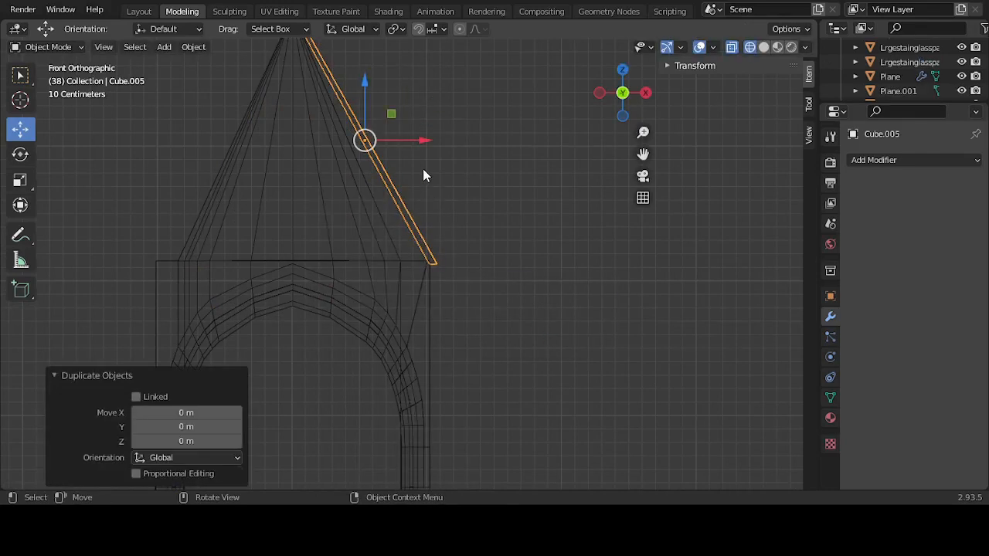
pyautogui.write('rz')
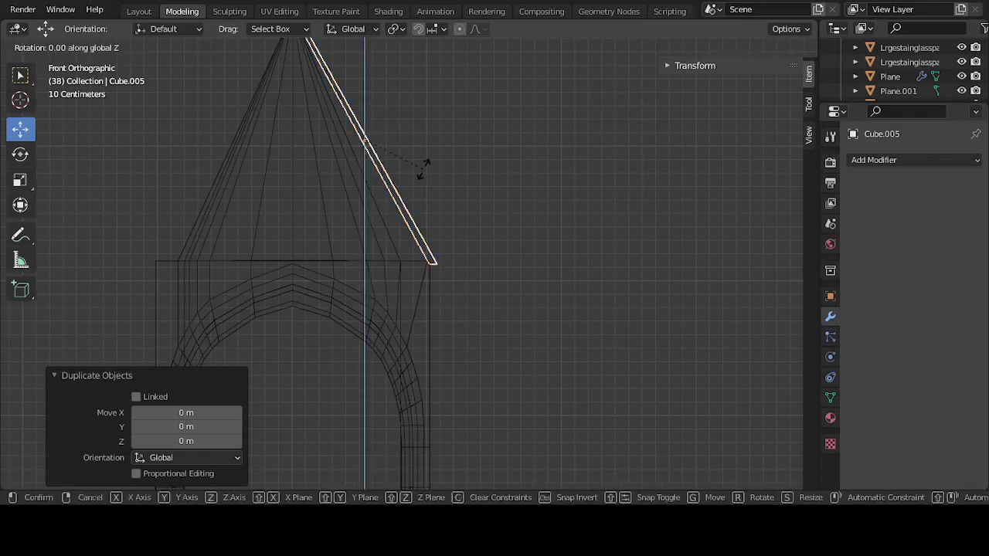
pyautogui.write('180')
pyautogui.press('Return')
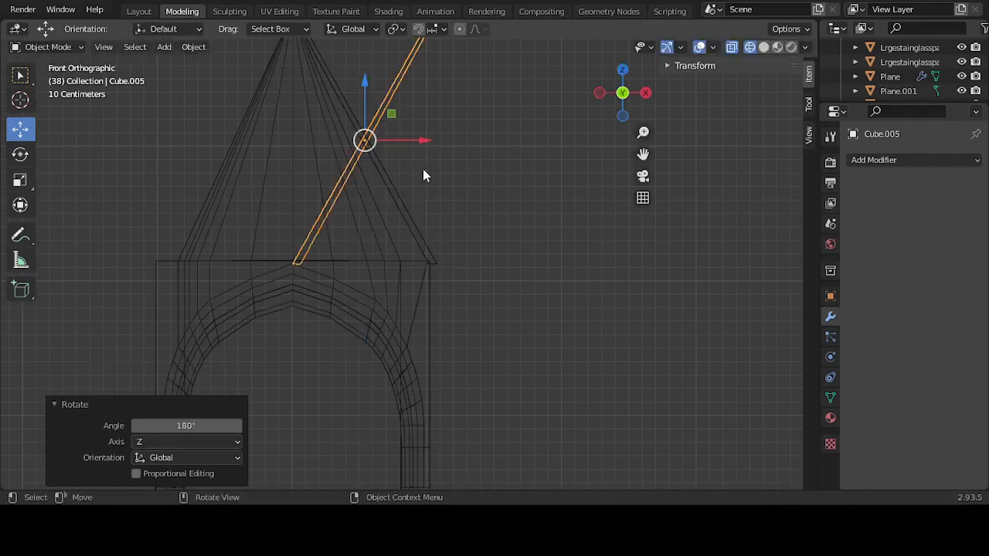
# Step: Move the duplicated roof panel about -1.075 m along X onto the gable's opposite slope
pyautogui.press('g')
pyautogui.press('x')
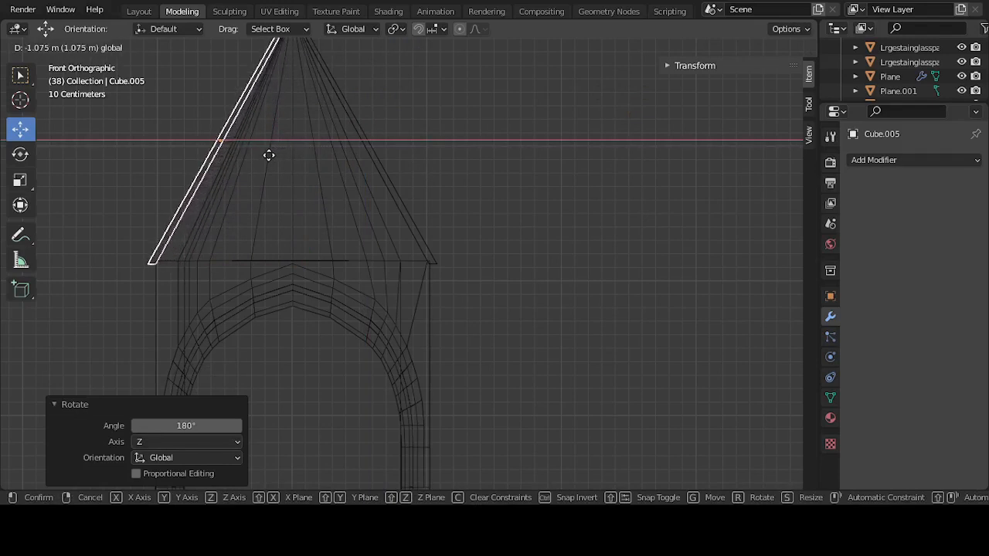
pyautogui.click(269, 155)
pyautogui.click(456, 144)
pyautogui.scroll(-1, 454, 144)
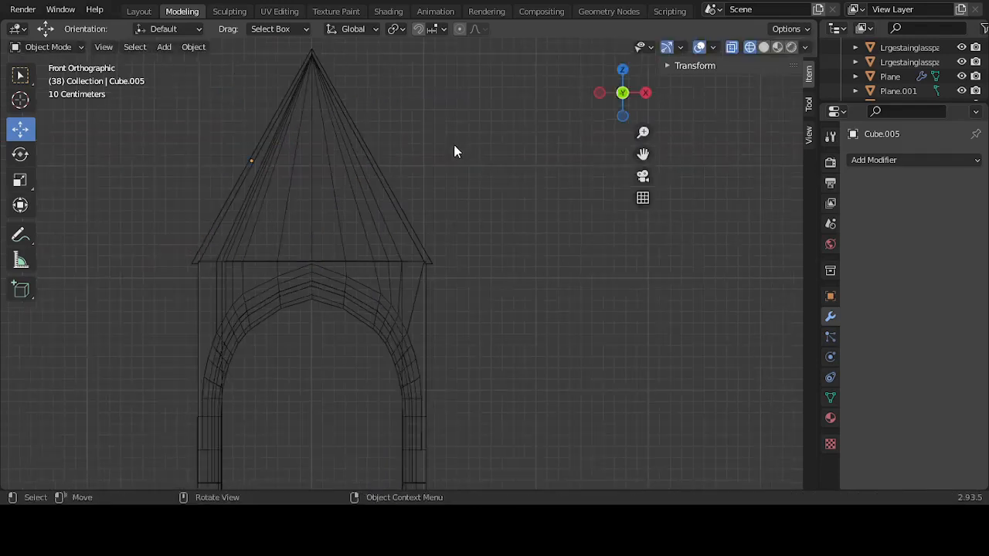
pyautogui.moveTo(454, 145); pyautogui.dragTo(453, 158, button='middle')
# Step: Move the arched front wall's upper left corner vertices outward along X to the left roof panel's lower end
pyautogui.click(325, 181)
pyautogui.moveTo(386, 181); pyautogui.dragTo(504, 205, button='middle')
pyautogui.hotkey('shift', 'z')
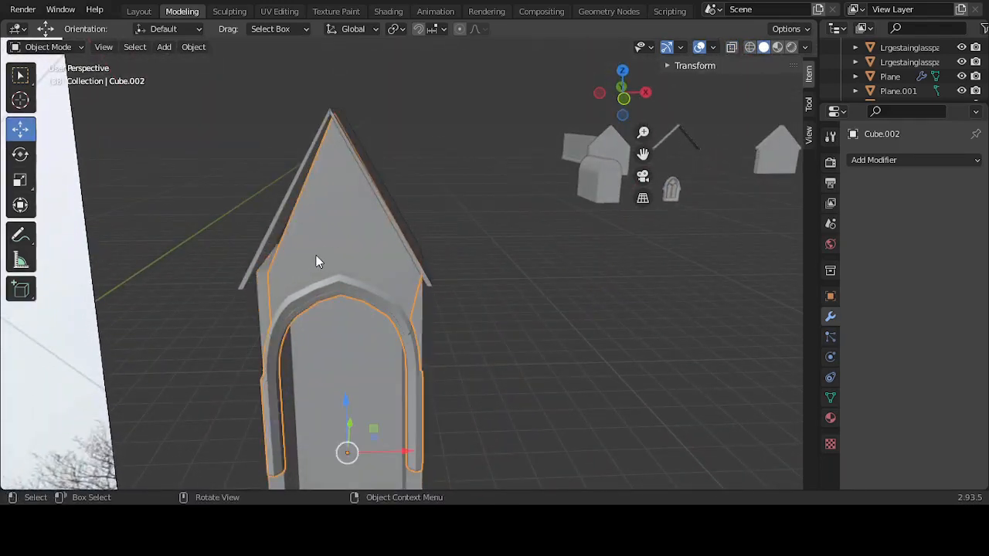
pyautogui.press('KP_1')
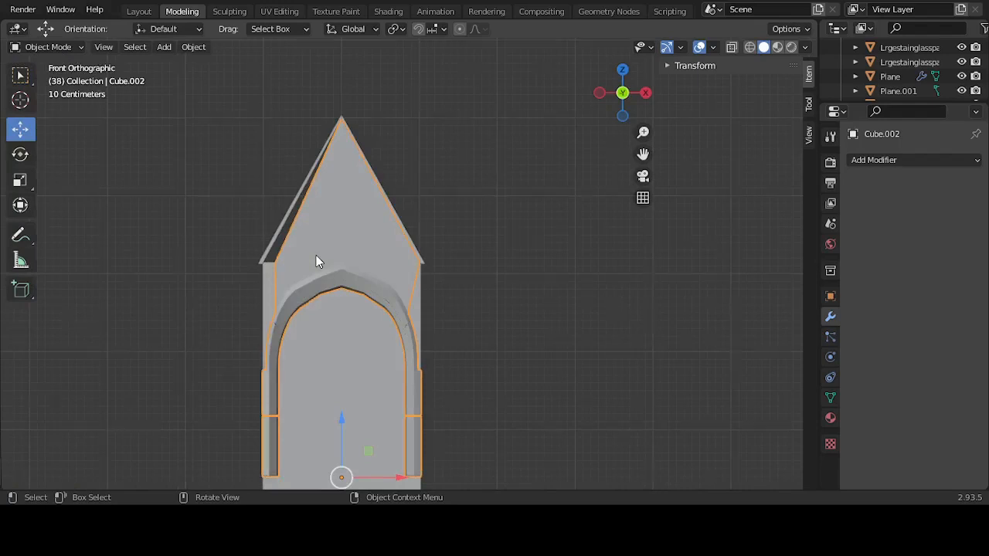
pyautogui.press('KP_Decimal')
pyautogui.scroll(4, 363, 247)
pyautogui.hotkey('shift', 'z')
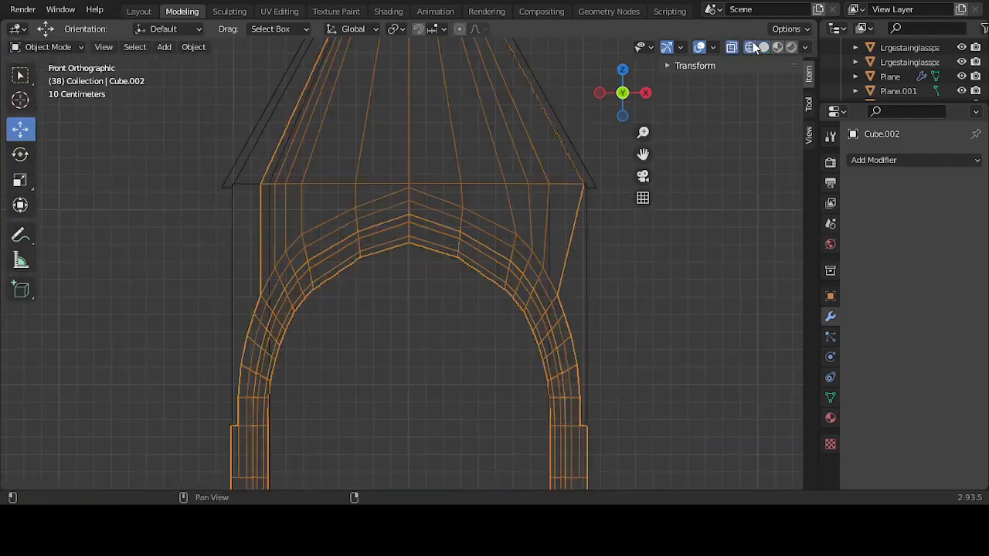
pyautogui.press('Tab')
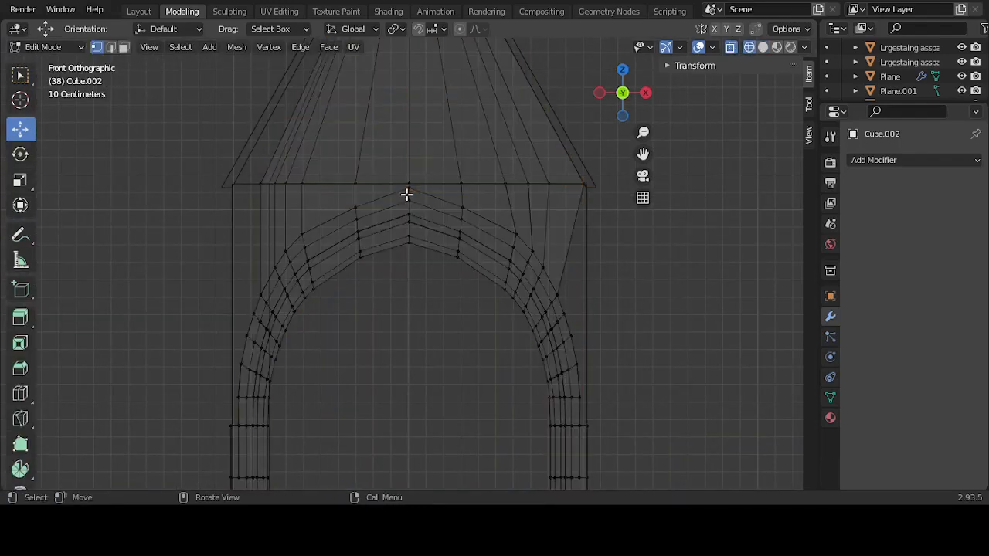
pyautogui.moveTo(215, 162); pyautogui.dragTo(267, 187)
# Step: Move the three upper outer vertices on the arch's left side outward along X to the side wall's edge
pyautogui.moveTo(207, 255); pyautogui.dragTo(263, 296)
pyautogui.click(209, 309)
pyautogui.moveTo(203, 312); pyautogui.dragTo(255, 336)
pyautogui.moveTo(191, 357); pyautogui.dragTo(260, 364)
pyautogui.scroll(3, 255, 371)
pyautogui.scroll(-3, 347, 356)
pyautogui.click(347, 356)
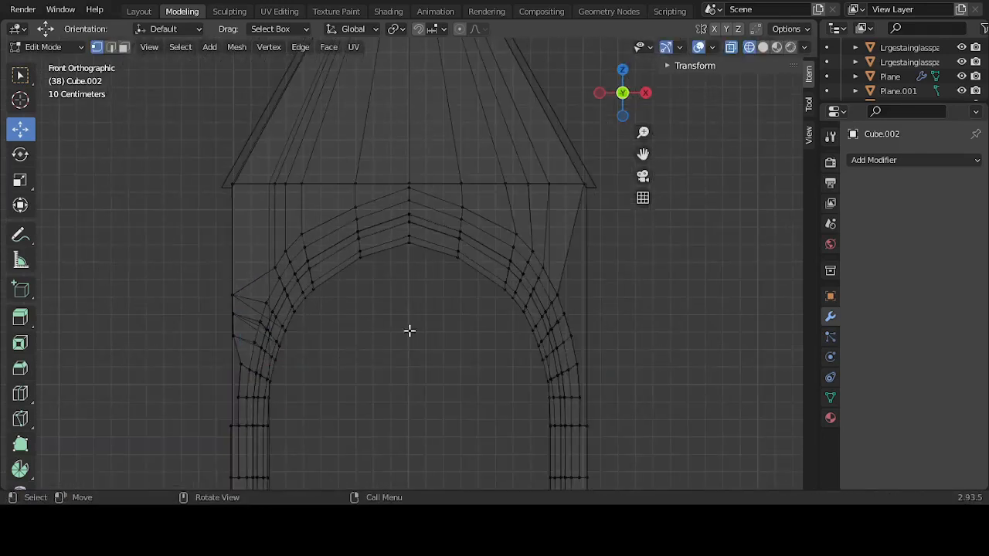
# Step: Move the four outer vertices on the arch's right side outward along X to the side wall's edge and finish mesh editing
pyautogui.moveTo(602, 282); pyautogui.dragTo(579, 322)
pyautogui.click(646, 312)
pyautogui.click(653, 304)
pyautogui.moveTo(611, 314); pyautogui.dragTo(616, 292)
pyautogui.moveTo(592, 154); pyautogui.dragTo(627, 179)
pyautogui.moveTo(602, 349); pyautogui.dragTo(620, 364)
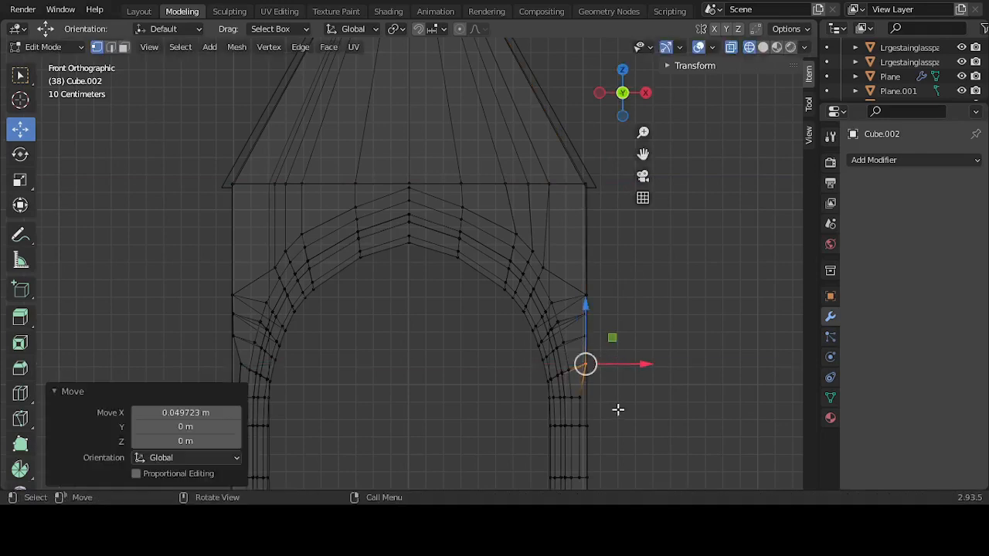
pyautogui.click(621, 410)
pyautogui.moveTo(653, 363); pyautogui.dragTo(571, 364, button='middle')
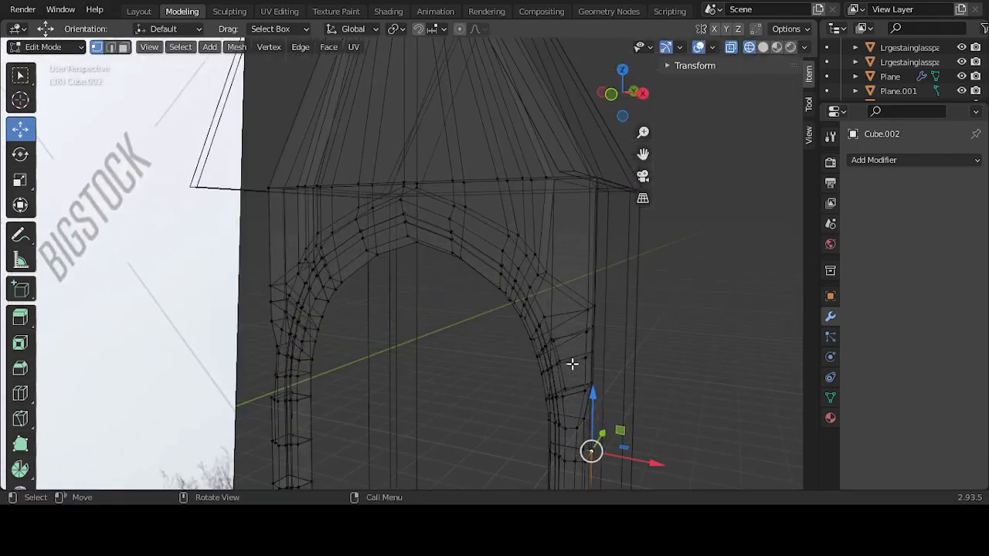
pyautogui.press('Tab')
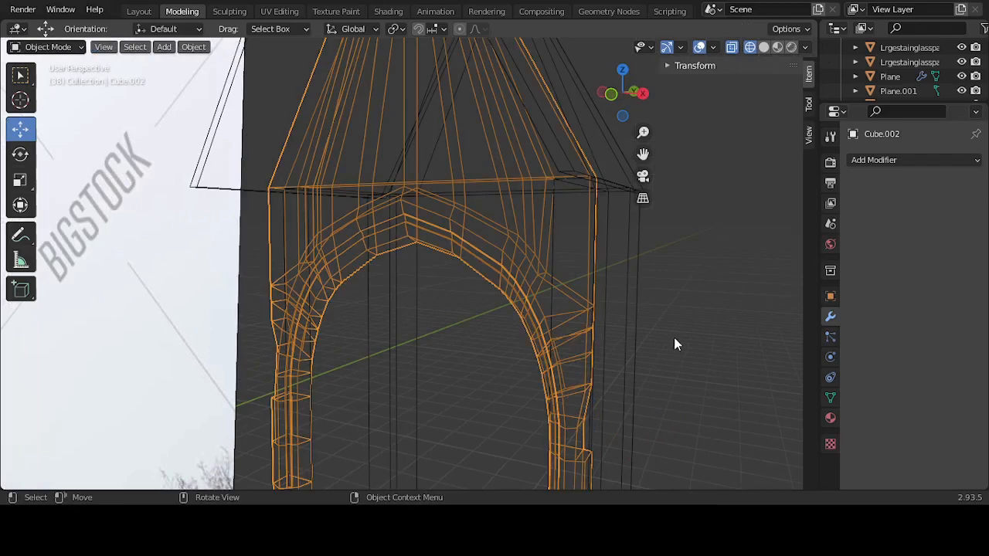
# Step: Edit the gabled walls' mesh and merge the stray vertex at the rear gable's -X foot into the inner corner vertex using At Last
pyautogui.click(764, 47)
pyautogui.moveTo(648, 246)
pyautogui.mouseDown(button='middle')
pyautogui.moveTo(688, 255)
pyautogui.moveTo(585, 267)
pyautogui.moveTo(669, 266)
pyautogui.moveTo(530, 283)
pyautogui.moveTo(356, 347)
pyautogui.mouseUp(button='middle')
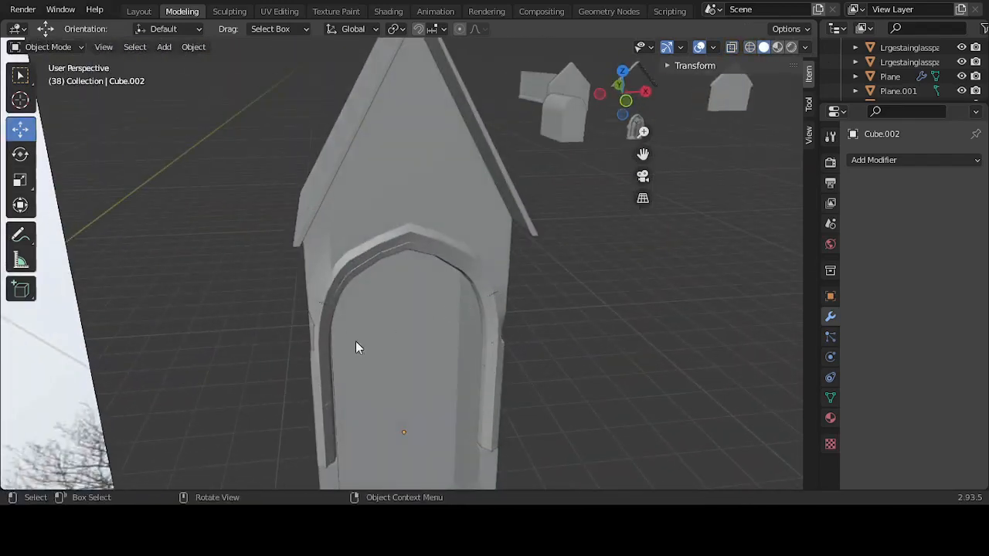
pyautogui.moveTo(500, 297); pyautogui.dragTo(597, 302, button='middle')
pyautogui.moveTo(574, 292); pyautogui.dragTo(497, 273, button='middle')
pyautogui.click(426, 256)
pyautogui.press('Tab')
pyautogui.scroll(-2, 352, 279)
pyautogui.scroll(3, 497, 273)
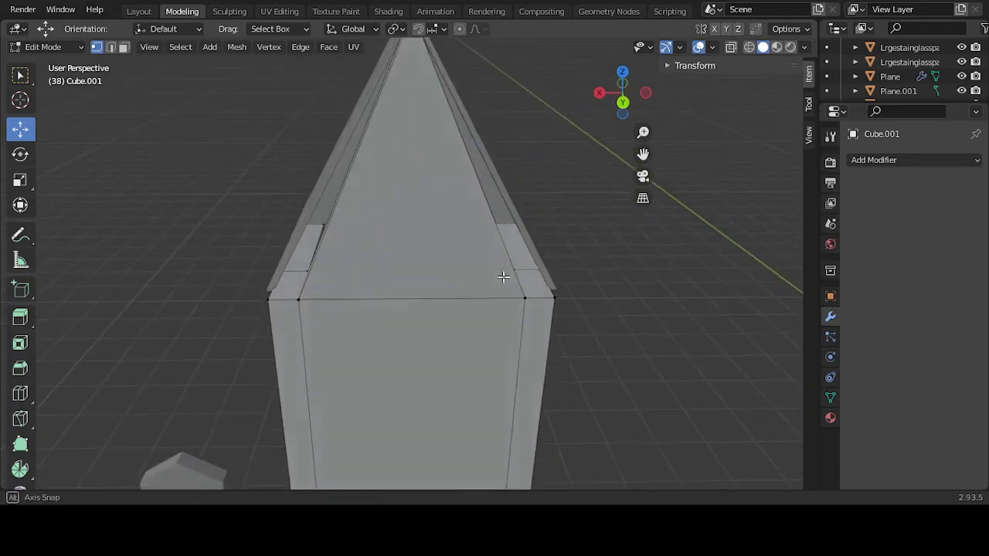
pyautogui.click(512, 269)
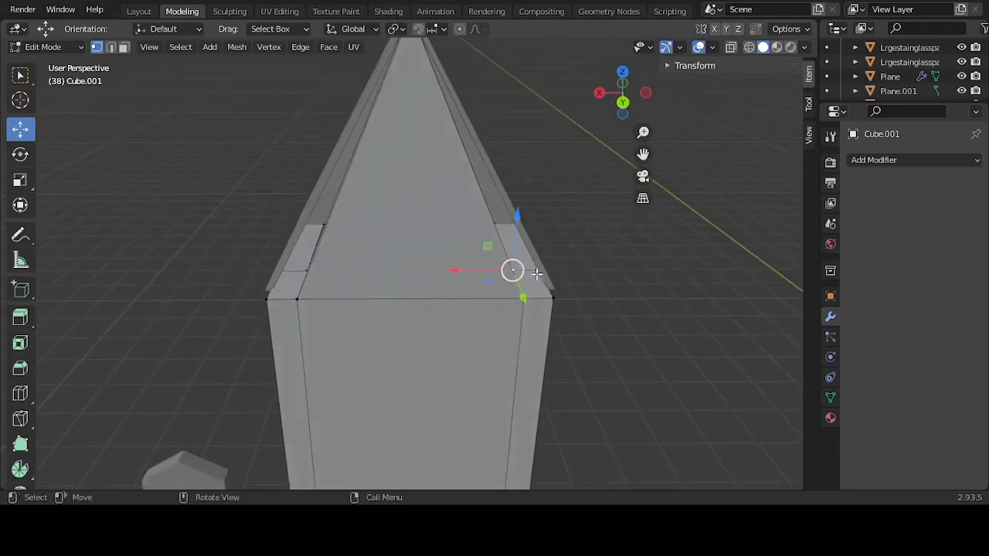
pyautogui.moveTo(537, 274); pyautogui.dragTo(546, 276, button='middle')
pyautogui.moveTo(547, 276); pyautogui.dragTo(560, 277)
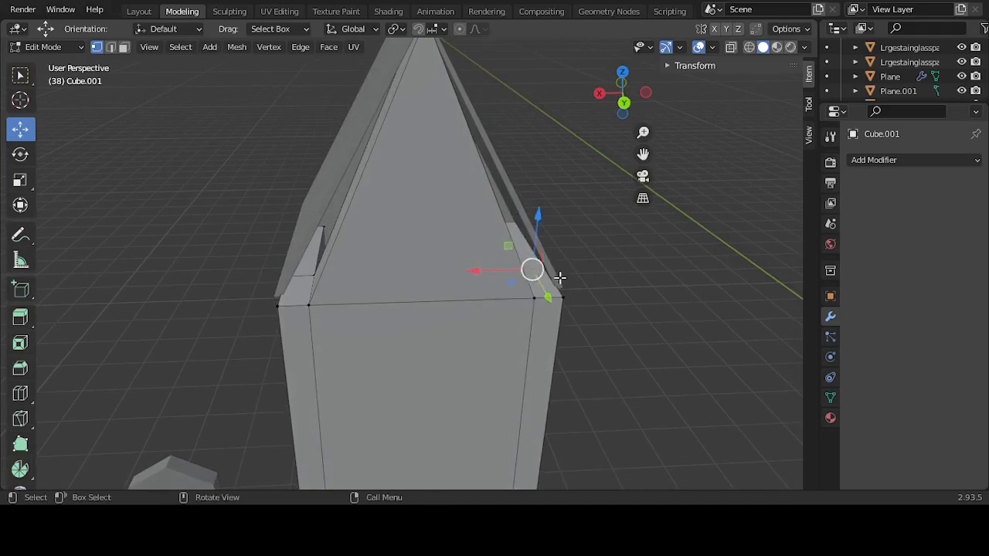
pyautogui.press('m')
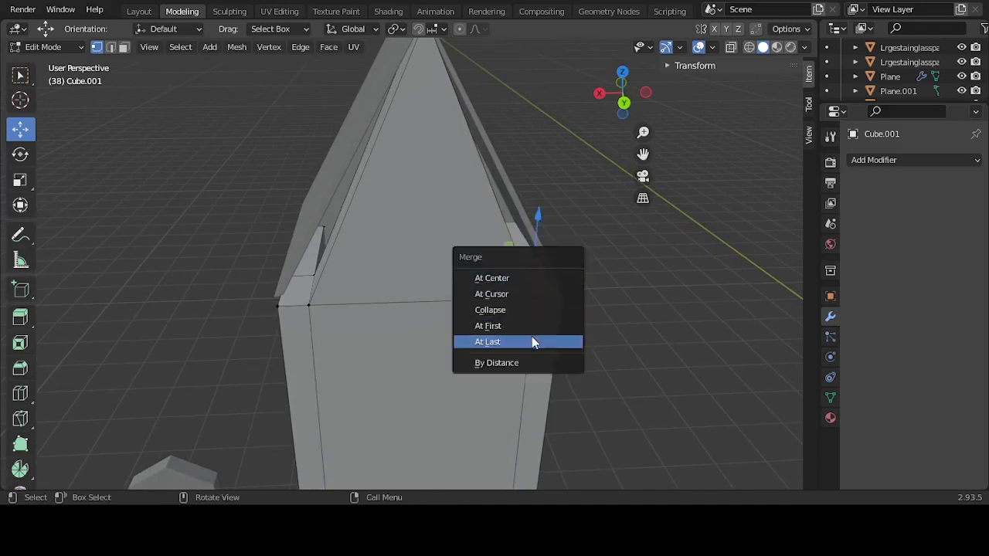
pyautogui.click(531, 341)
# Step: Merge the inner corner vertex on the rear wall's -X side into the outer corner vertex using At Last
pyautogui.click(532, 293)
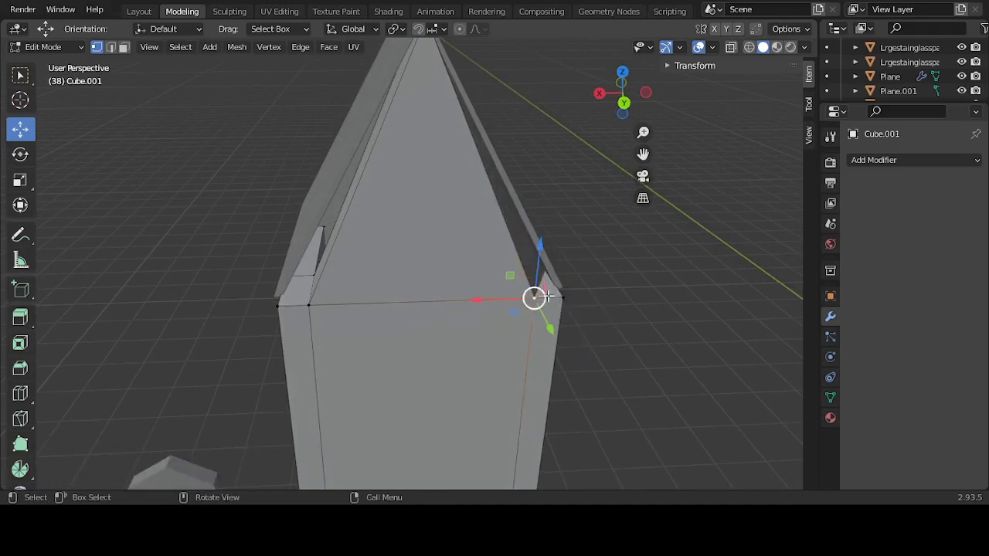
pyautogui.keyDown('shift'); pyautogui.click(559, 294); pyautogui.keyUp('shift')
pyautogui.press('m')
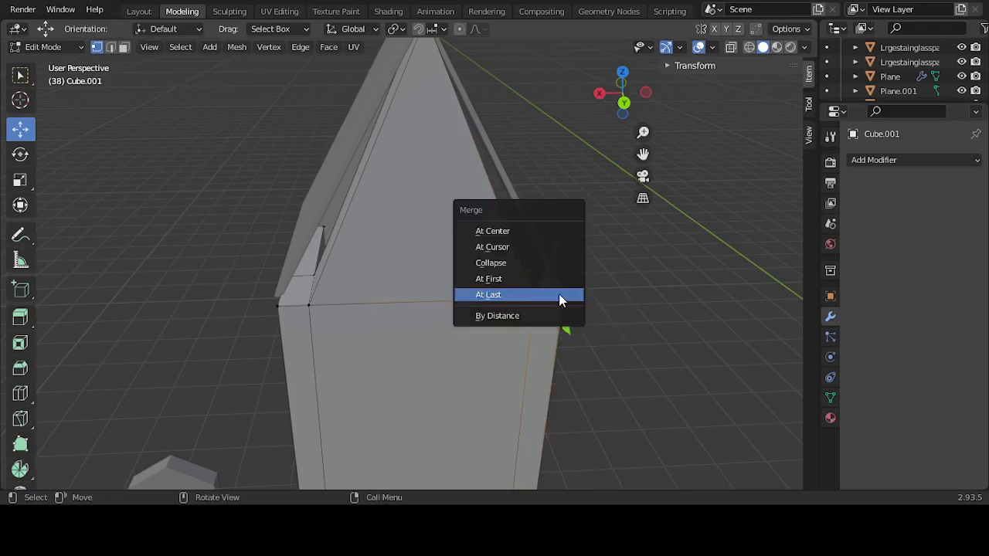
pyautogui.click(559, 293)
# Step: Merge the stray vertex at the rear gable's +X foot into the inner corner vertex using At Last
pyautogui.click(327, 284)
pyautogui.moveTo(328, 284); pyautogui.dragTo(303, 280, button='middle')
pyautogui.click(266, 276)
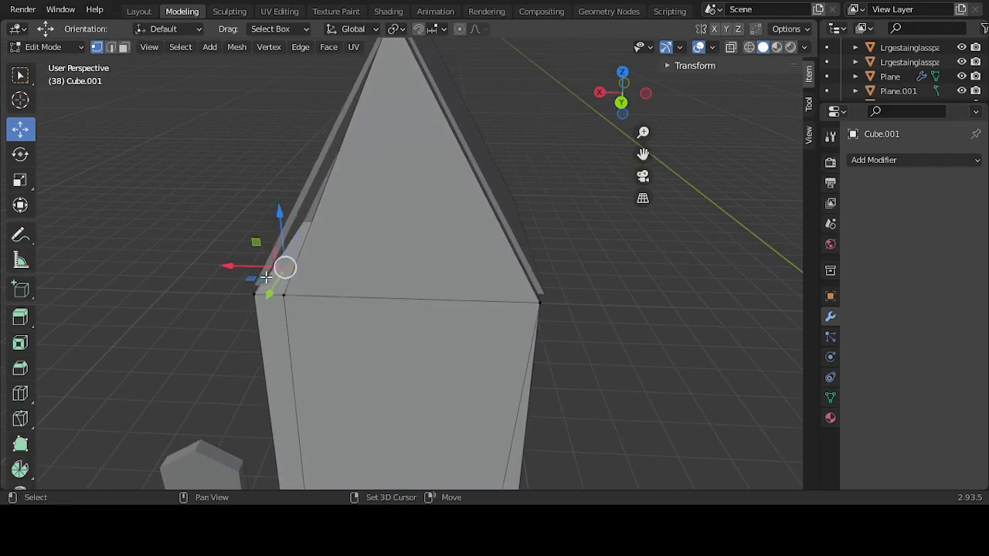
pyautogui.press('m')
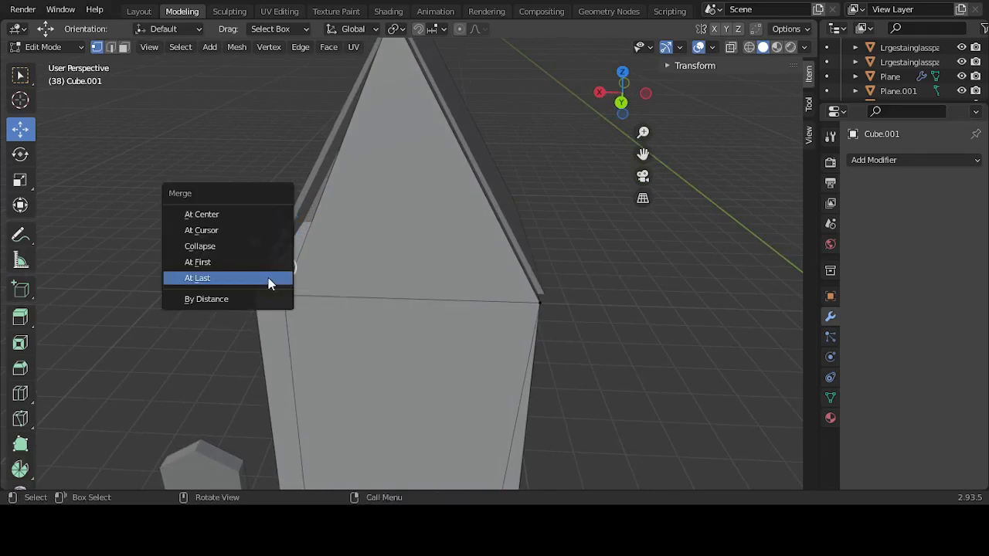
pyautogui.click(270, 279)
# Step: Merge the inner corner vertex on the rear wall's +X side into the outer corner vertex using At Last and finish mesh editing
pyautogui.click(282, 294)
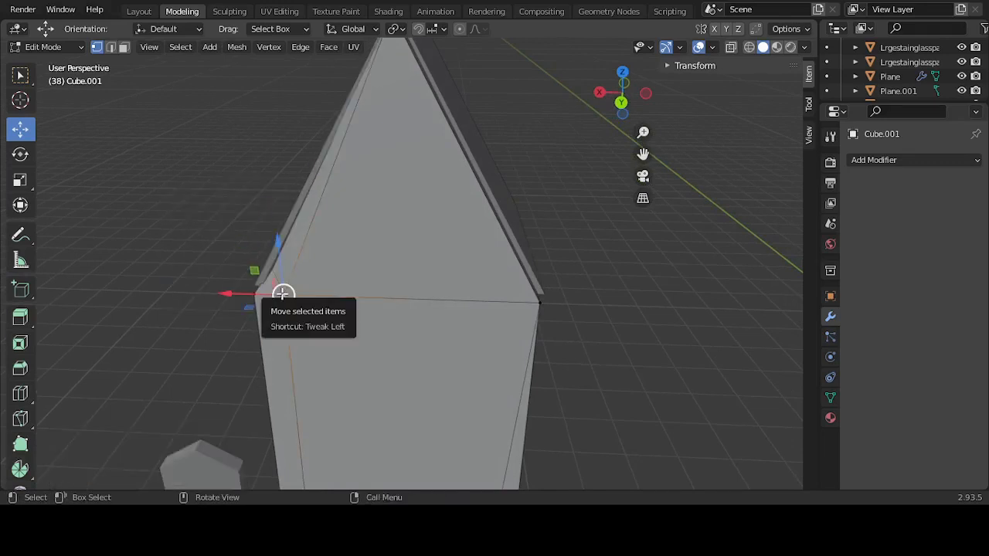
pyautogui.click(256, 291)
pyautogui.press('m')
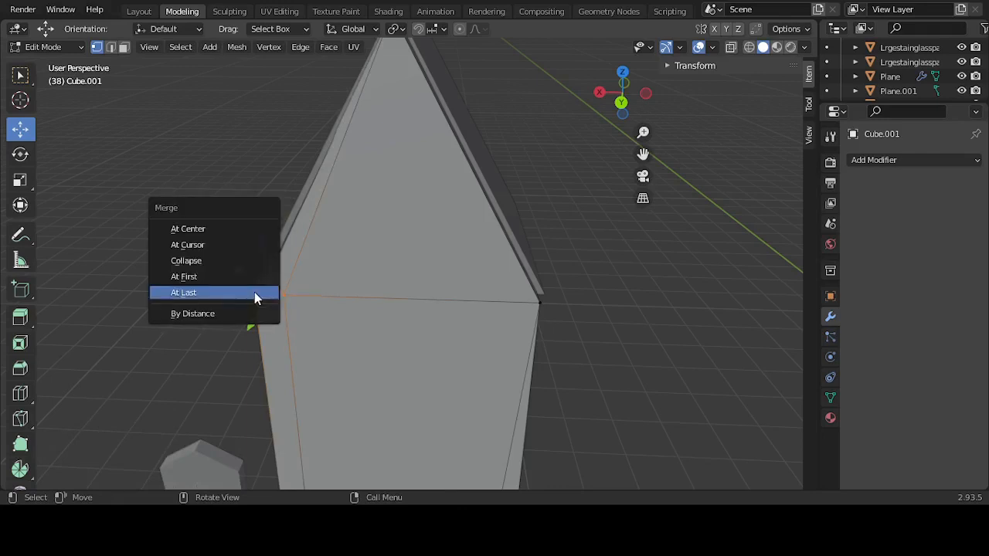
pyautogui.click(255, 294)
pyautogui.moveTo(592, 278); pyautogui.dragTo(483, 293, button='middle')
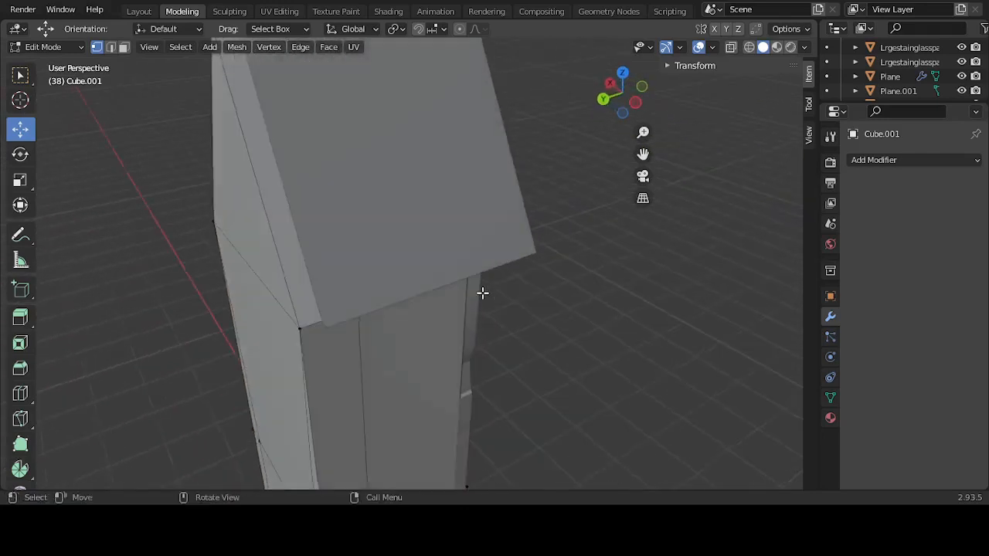
pyautogui.press('Tab')
# Step: Join the two sloped roof panels into a single object
pyautogui.click(487, 249)
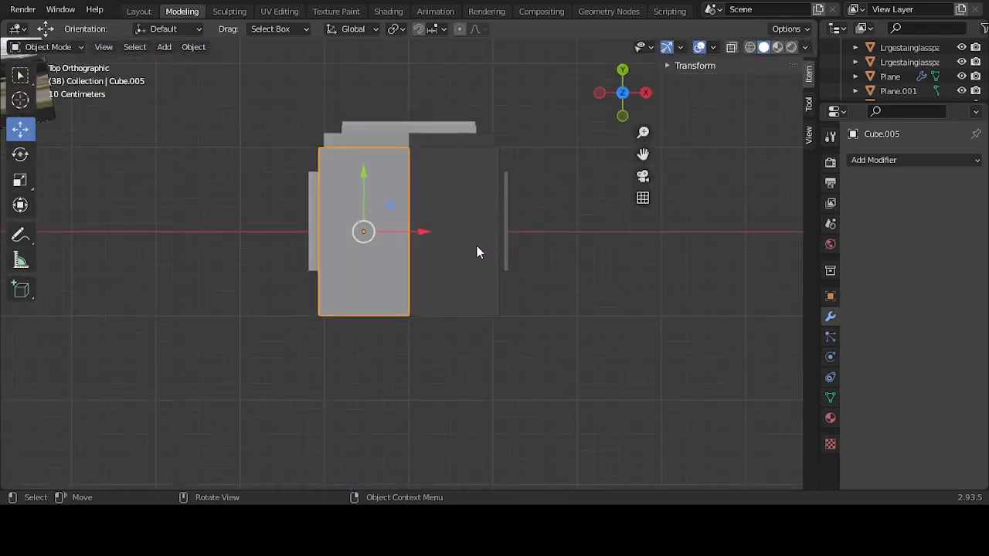
pyautogui.scroll(1, 418, 201)
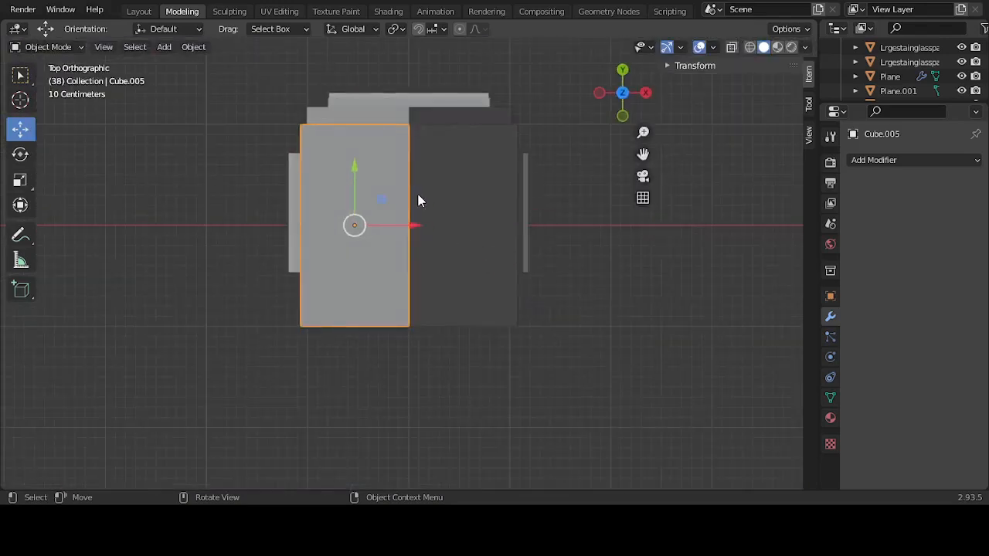
pyautogui.moveTo(360, 196); pyautogui.dragTo(353, 180)
pyautogui.hotkey('ctrl', 'z')
pyautogui.keyDown('shift'); pyautogui.click(467, 202); pyautogui.keyUp('shift')
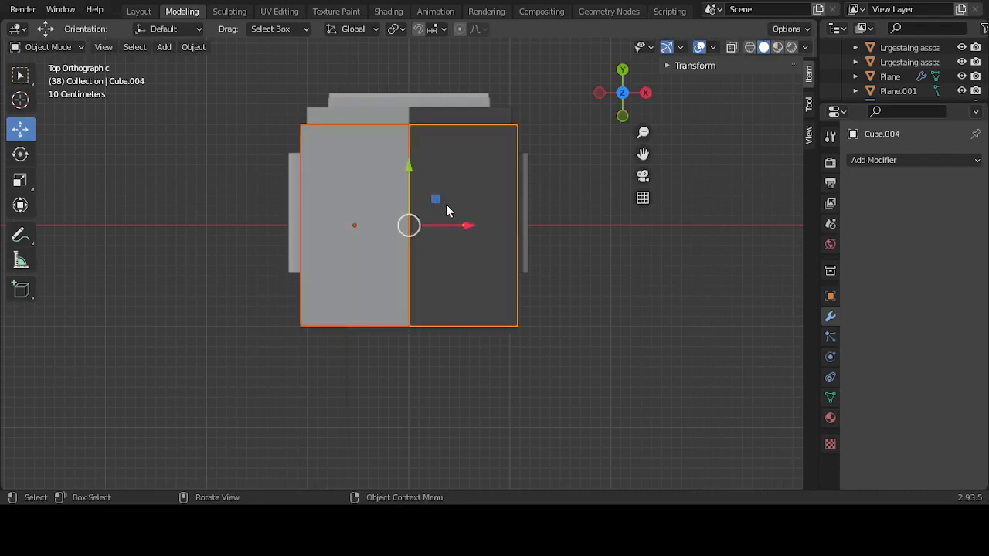
pyautogui.press('KP_Decimal')
pyautogui.hotkey('ctrl', 'j')
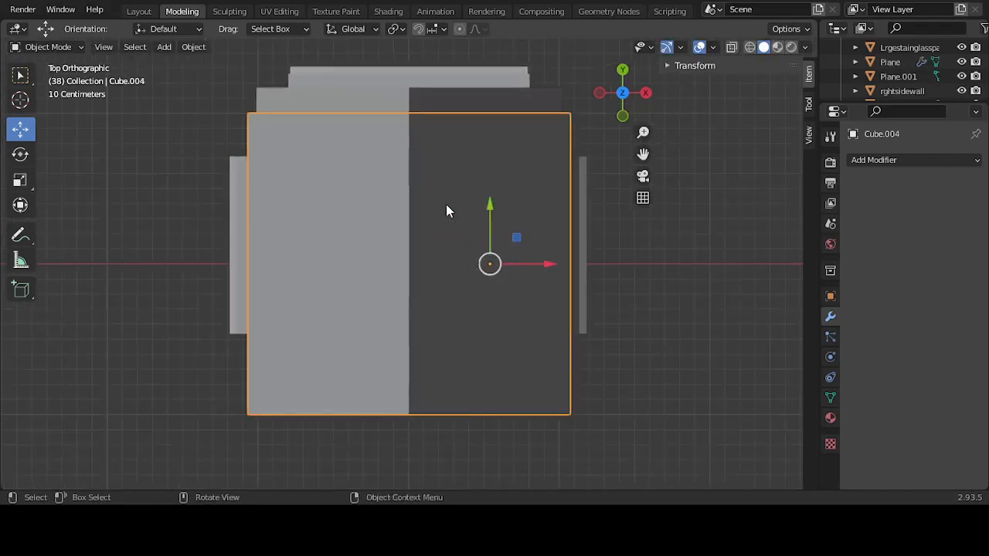
# Step: Edit the joined roof's mesh and merge the two lower vertices at the front end of the ridge at their center
pyautogui.press('KP_1')
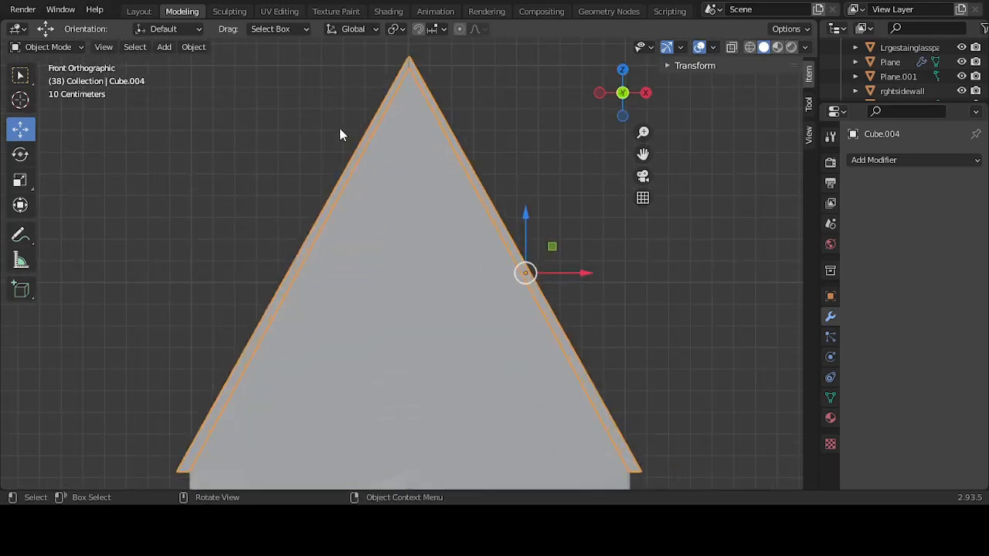
pyautogui.press('Tab')
pyautogui.click(410, 68)
pyautogui.press('KP_Decimal')
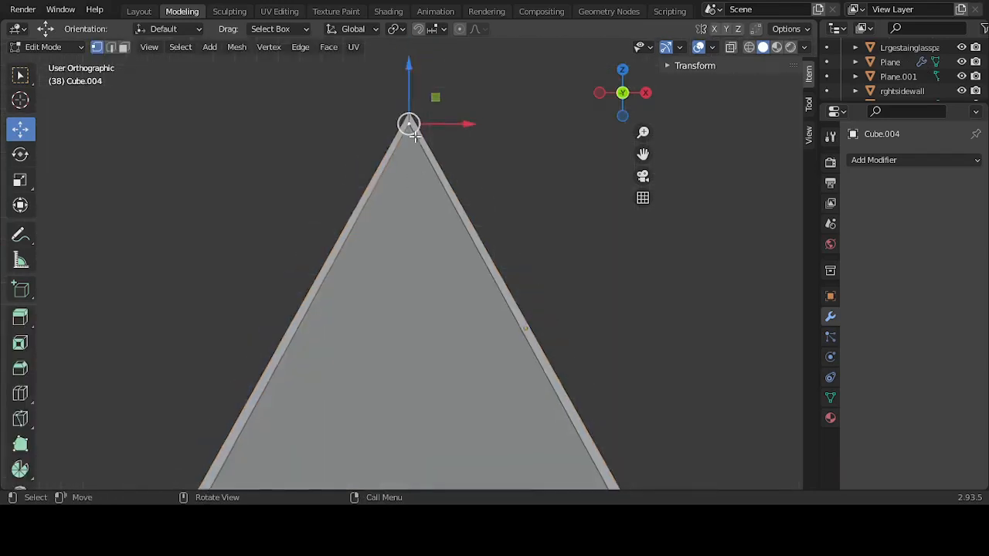
pyautogui.scroll(14, 433, 286)
pyautogui.click(409, 351)
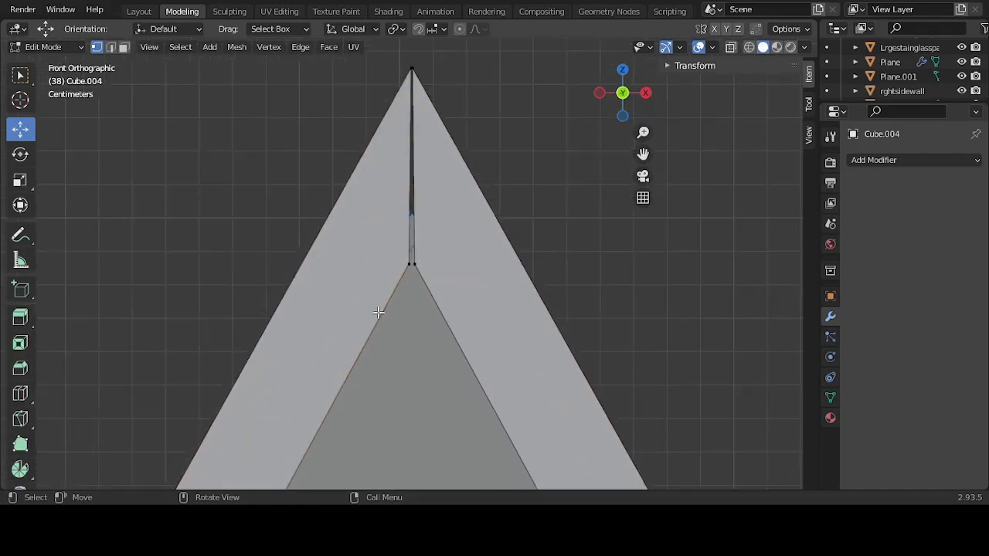
pyautogui.moveTo(374, 239); pyautogui.dragTo(438, 274)
pyautogui.press('m')
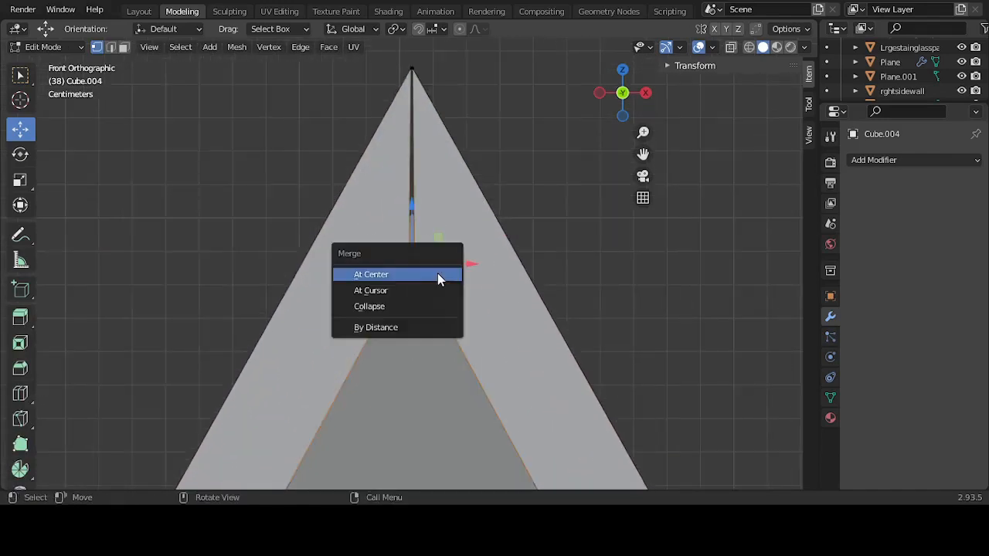
pyautogui.click(436, 274)
# Step: Merge the upper vertices at the front end of the roof ridge at their center
pyautogui.press('b')
pyautogui.moveTo(413, 68); pyautogui.dragTo(433, 73)
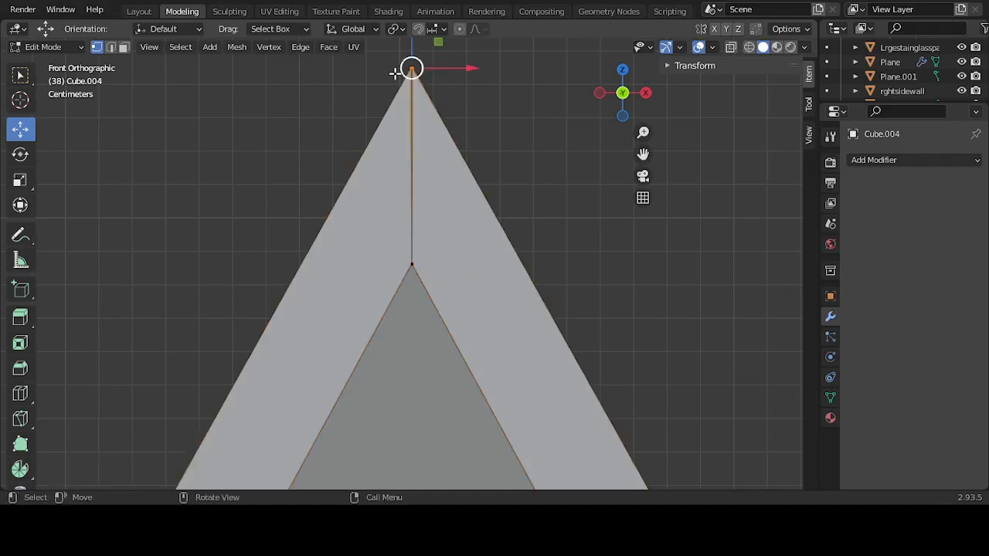
pyautogui.moveTo(432, 73); pyautogui.dragTo(452, 152, button='middle')
pyautogui.press('m')
pyautogui.click(453, 152)
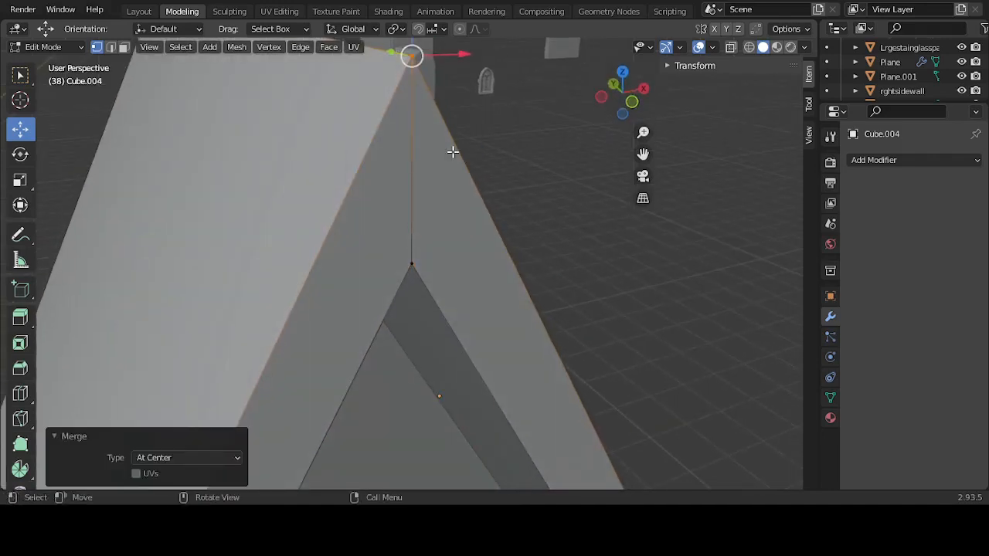
# Step: Merge the upper vertices at the rear end of the roof ridge at their center
pyautogui.scroll(-2, 448, 155)
pyautogui.moveTo(311, 157); pyautogui.dragTo(313, 319, button='middle')
pyautogui.moveTo(302, 320); pyautogui.dragTo(258, 350)
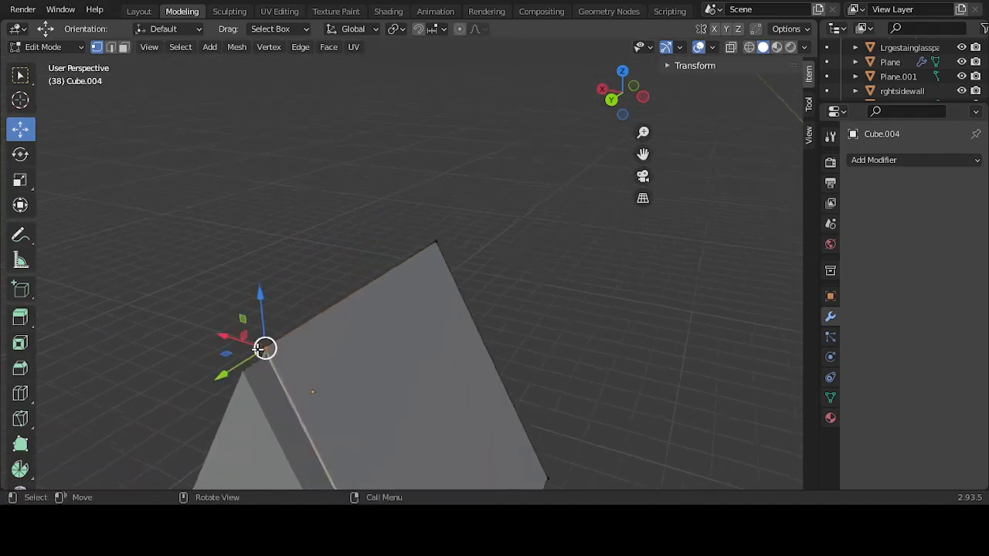
pyautogui.press('KP_Decimal')
pyautogui.press('m')
pyautogui.click(300, 328)
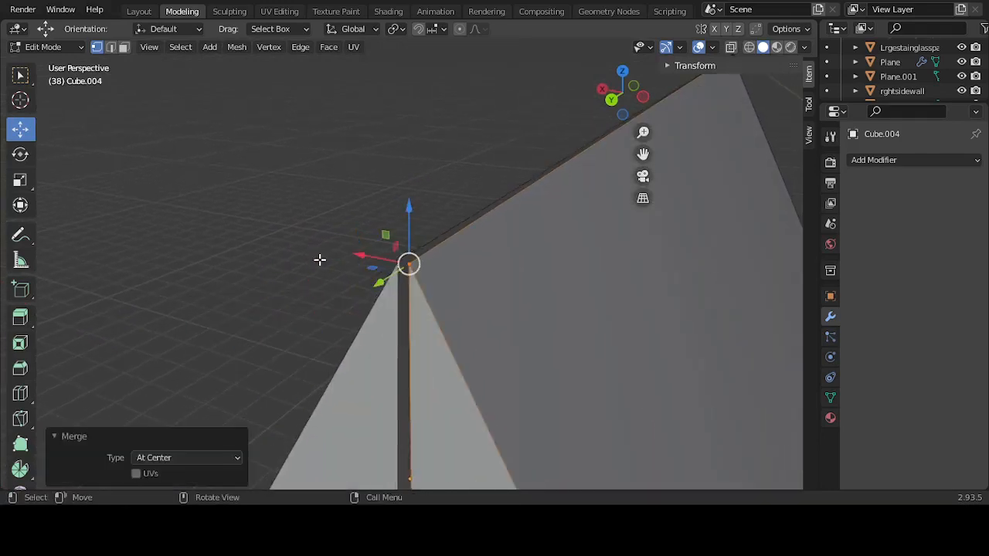
pyautogui.moveTo(487, 229); pyautogui.dragTo(368, 285)
pyautogui.press('m')
pyautogui.click(368, 285)
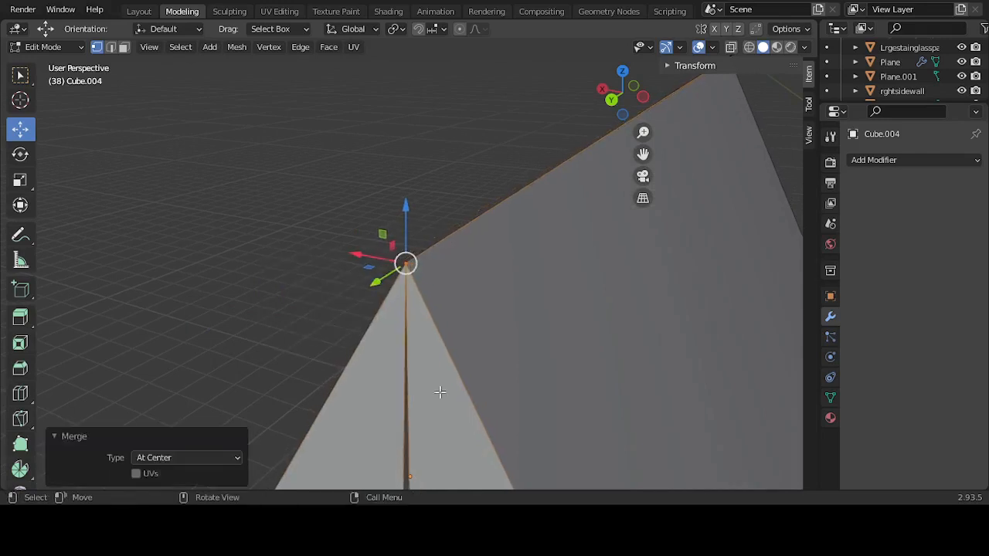
# Step: Merge the lower vertices at the rear end of the ridge at their center in wireframe, restore solid shading and finish mesh editing
pyautogui.moveTo(437, 367); pyautogui.dragTo(351, 408)
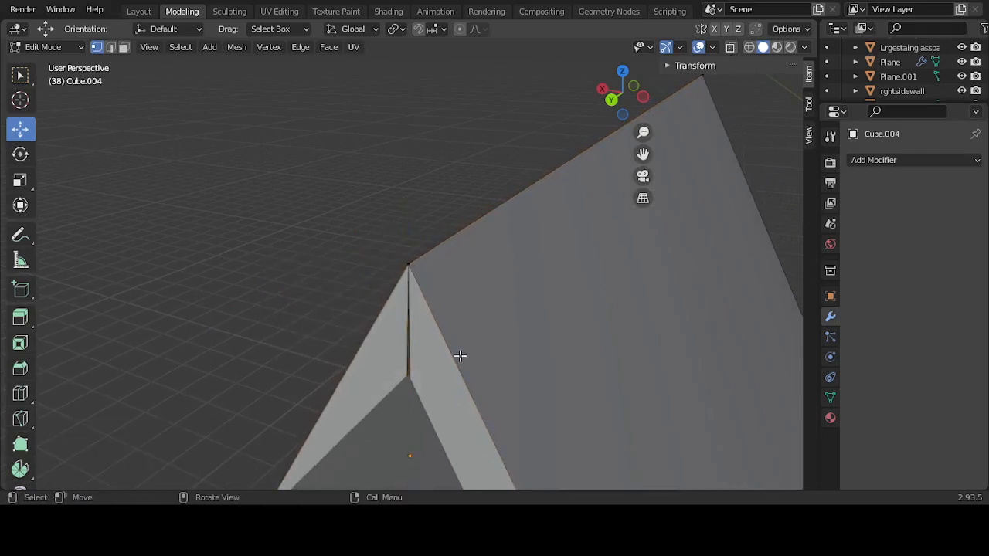
pyautogui.click(749, 47)
pyautogui.moveTo(430, 387); pyautogui.dragTo(401, 415)
pyautogui.press('m')
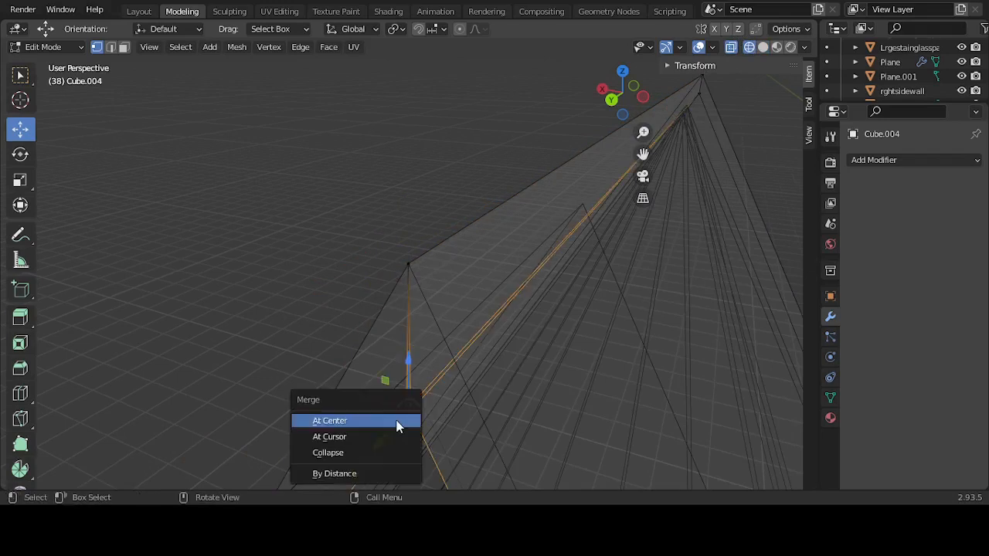
pyautogui.click(395, 422)
pyautogui.click(318, 261)
pyautogui.click(762, 47)
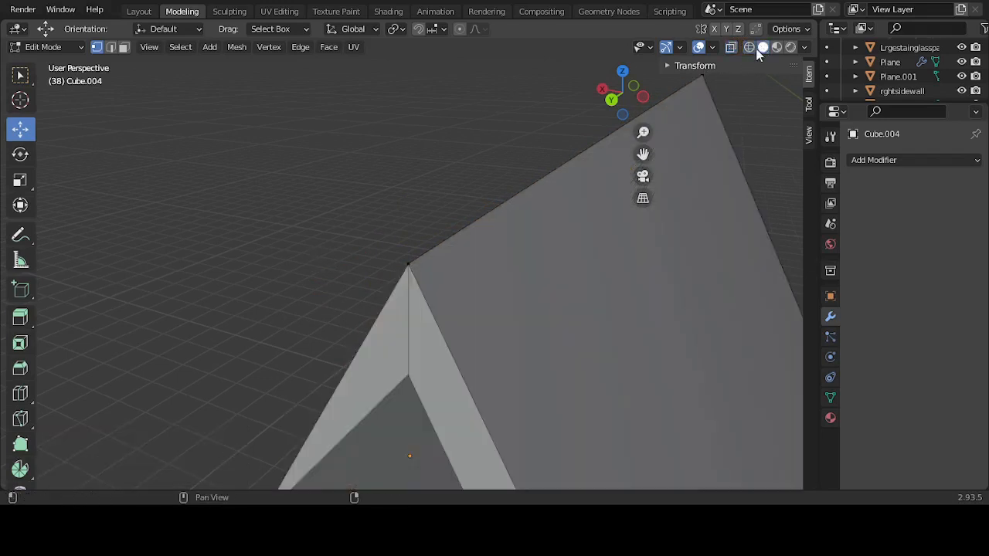
pyautogui.scroll(-5, 509, 171)
pyautogui.moveTo(600, 244); pyautogui.dragTo(532, 262, button='middle')
pyautogui.press('Tab')
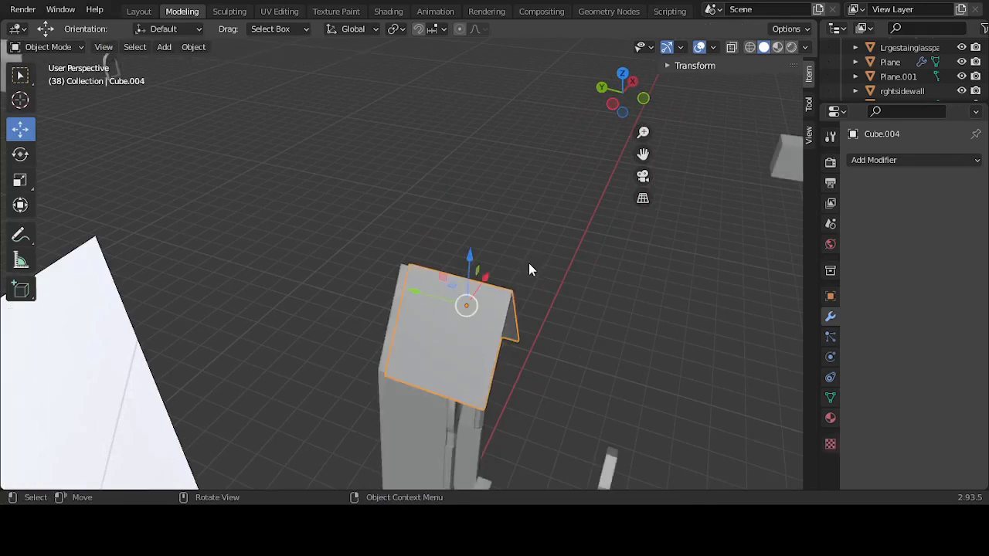
# Step: Move the joined roof about 0.44 m along Y so it covers the walls from front to back
pyautogui.scroll(1, 530, 292)
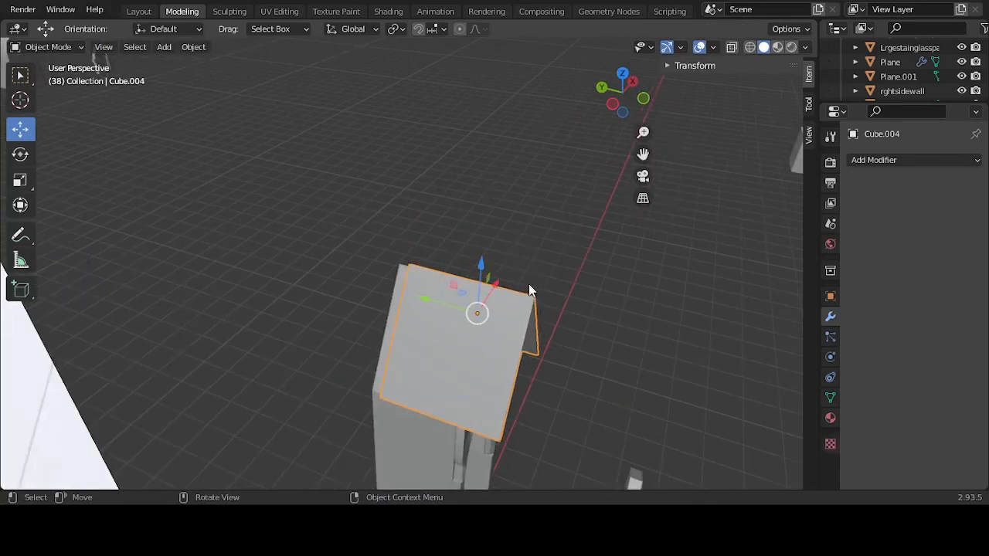
pyautogui.press('KP_3')
pyautogui.moveTo(400, 333); pyautogui.dragTo(431, 333)
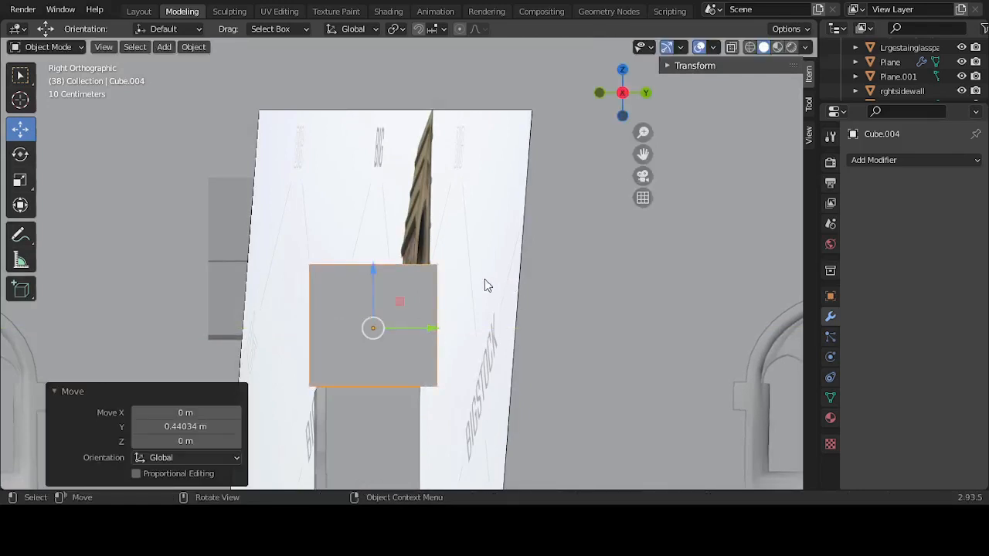
pyautogui.moveTo(484, 286); pyautogui.dragTo(419, 325, button='middle')
pyautogui.click(419, 325)
pyautogui.press('KP_1')
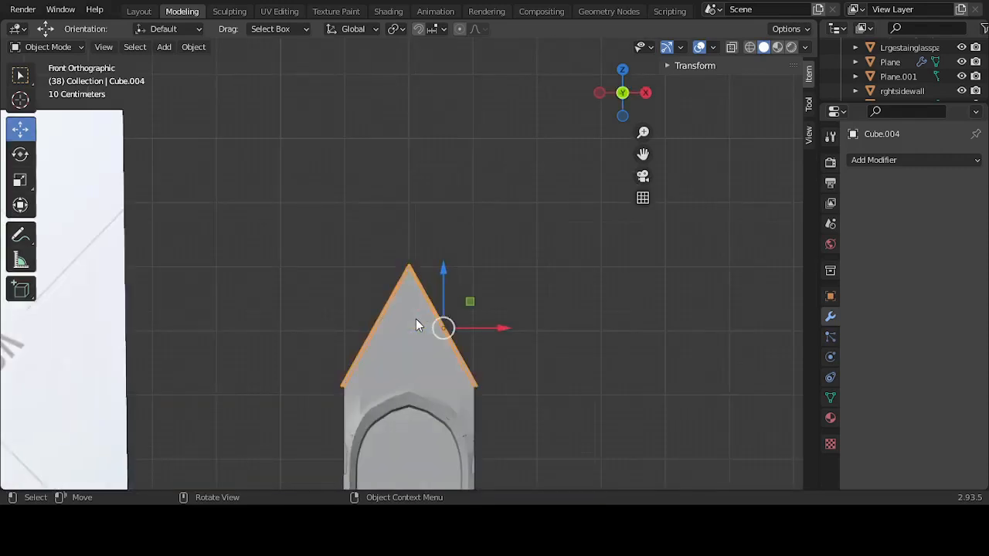
pyautogui.press('KP_3')
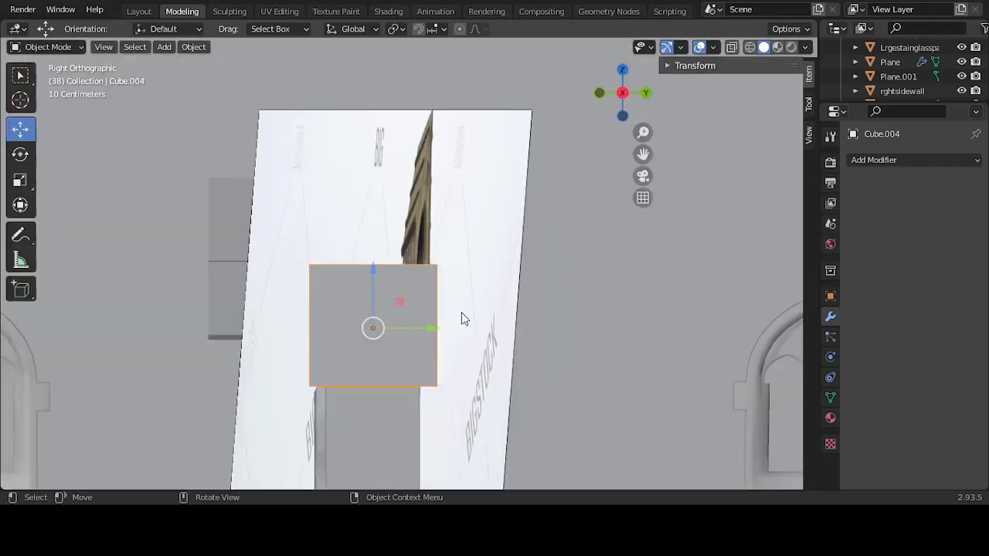
# Step: Shift and shorten the roof along Y in wireframe so it overhangs the front and rear walls only slightly
pyautogui.click(750, 47)
pyautogui.scroll(2, 421, 365)
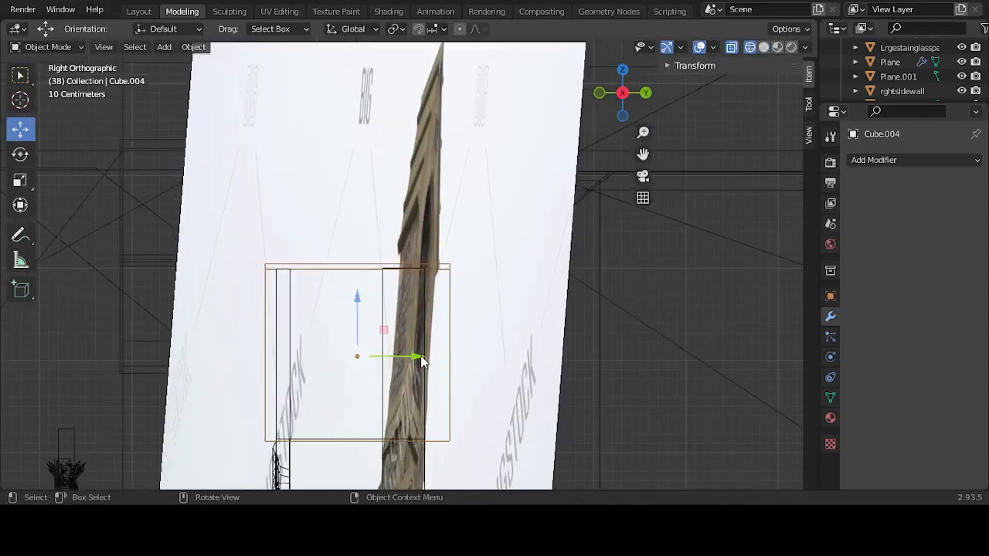
pyautogui.moveTo(422, 362); pyautogui.dragTo(401, 357)
pyautogui.hotkey('shift', 'space')
pyautogui.press('s')
pyautogui.hotkey('shift', 'space')
pyautogui.press('g')
pyautogui.click(578, 346)
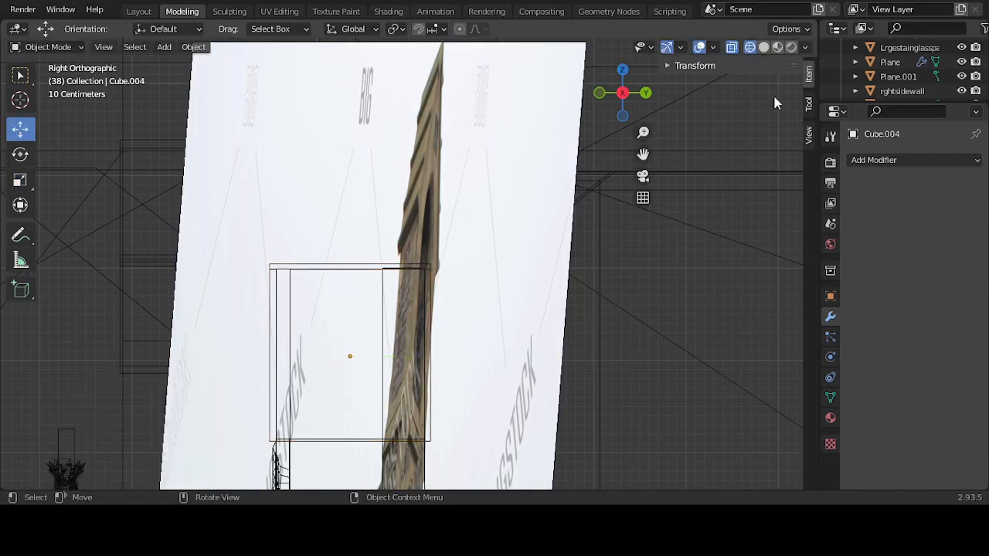
# Step: Restore solid shading and select the spare gabled roof piece that carries cross ribs on its slopes
pyautogui.click(764, 48)
pyautogui.moveTo(474, 249)
pyautogui.mouseDown(button='middle')
pyautogui.moveTo(596, 263)
pyautogui.moveTo(554, 267)
pyautogui.moveTo(538, 294)
pyautogui.moveTo(518, 302)
pyautogui.moveTo(489, 295)
pyautogui.moveTo(475, 325)
pyautogui.moveTo(551, 317)
pyautogui.moveTo(447, 315)
pyautogui.moveTo(504, 312)
pyautogui.mouseUp(button='middle')
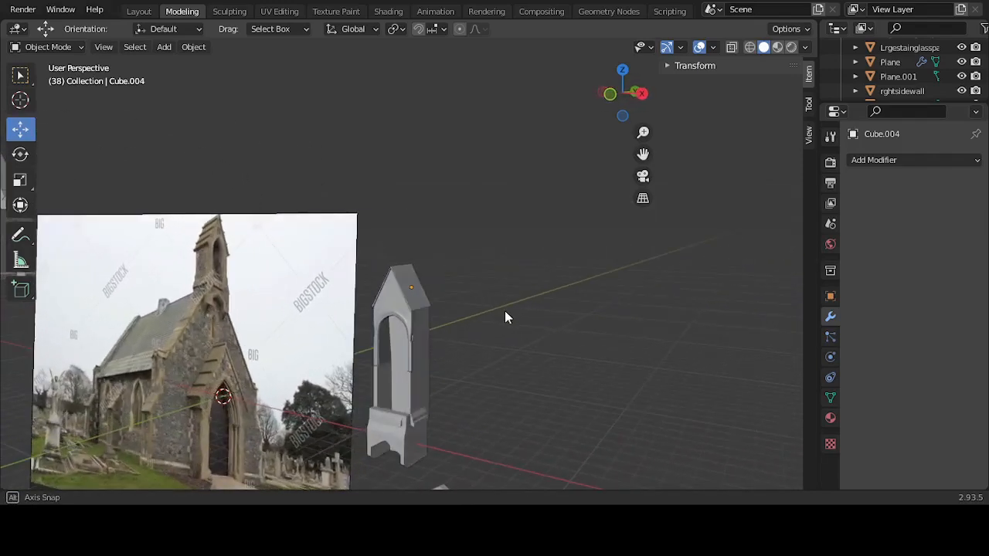
pyautogui.click(428, 439)
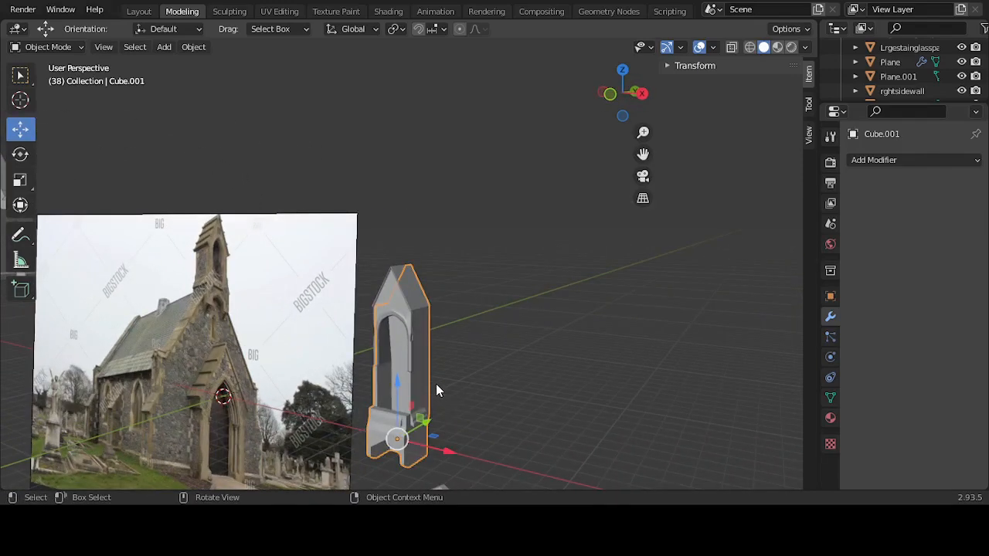
pyautogui.click(487, 327)
pyautogui.scroll(-5, 485, 333)
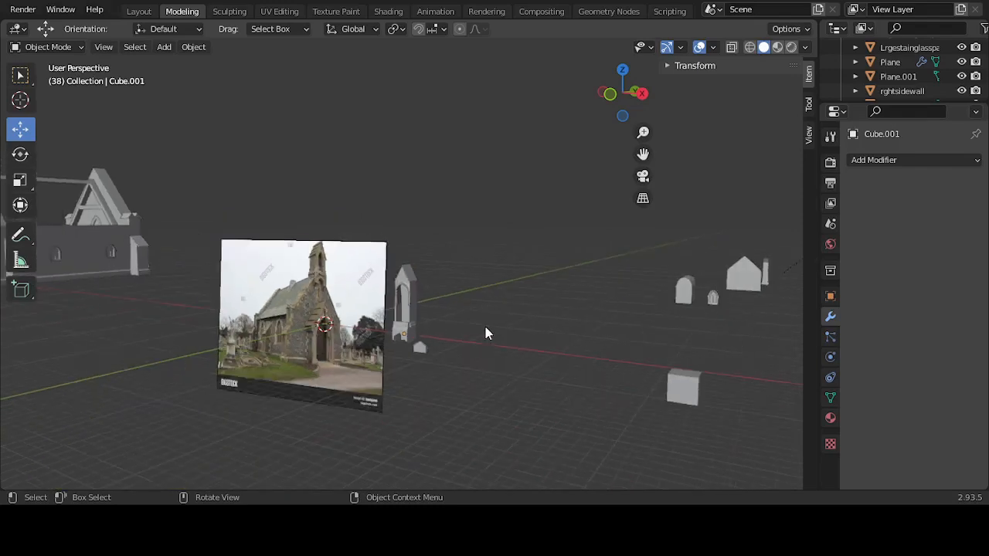
pyautogui.moveTo(552, 330); pyautogui.dragTo(574, 344, button='middle')
pyautogui.scroll(-4, 553, 340)
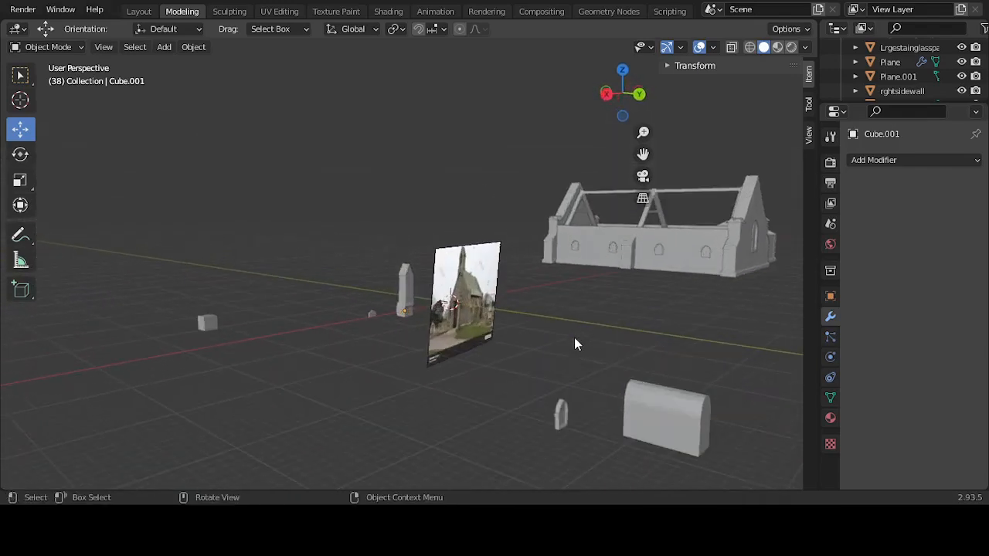
pyautogui.scroll(-2, 574, 344)
pyautogui.click(704, 419)
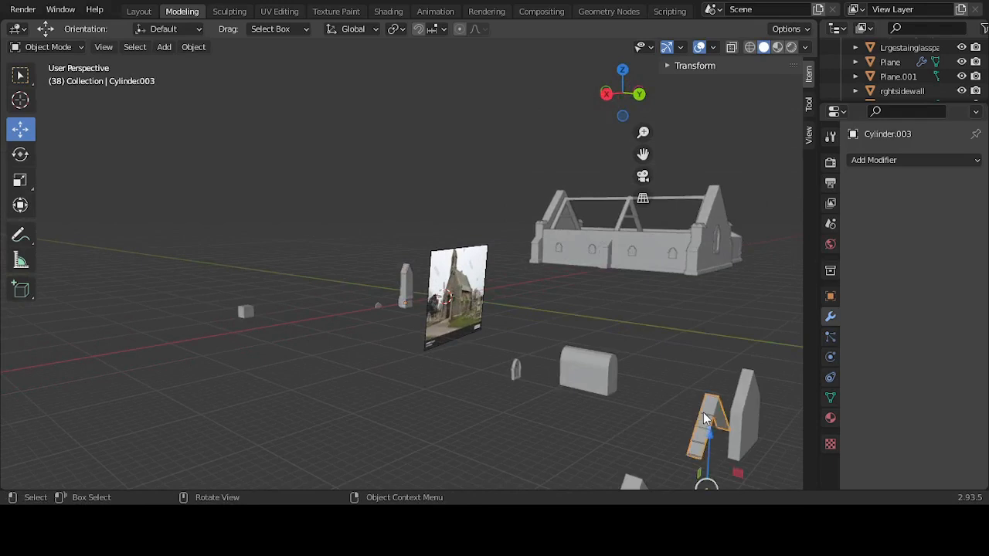
pyautogui.press('KP_Decimal')
pyautogui.moveTo(546, 365); pyautogui.dragTo(445, 358, button='middle')
pyautogui.scroll(2, 389, 369)
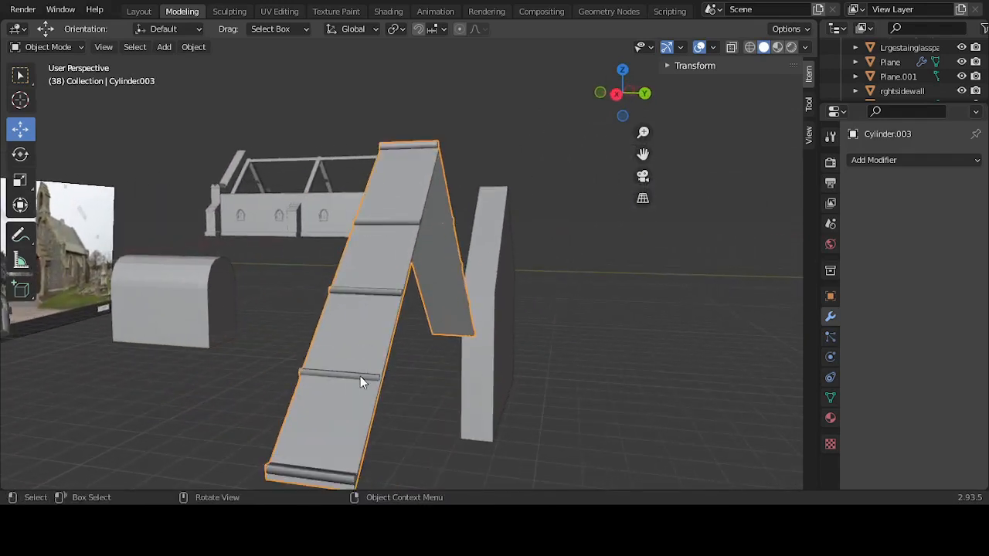
# Step: In mesh editing, duplicate the lower intermediate rib on the spare roof and move the copy about 1.88 m along negative Y
pyautogui.click(415, 387)
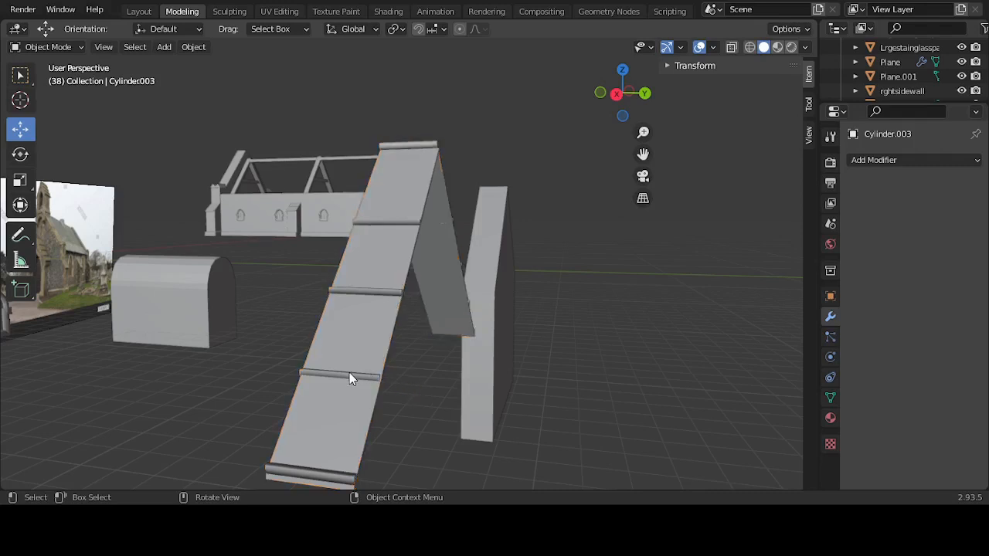
pyautogui.press('Tab')
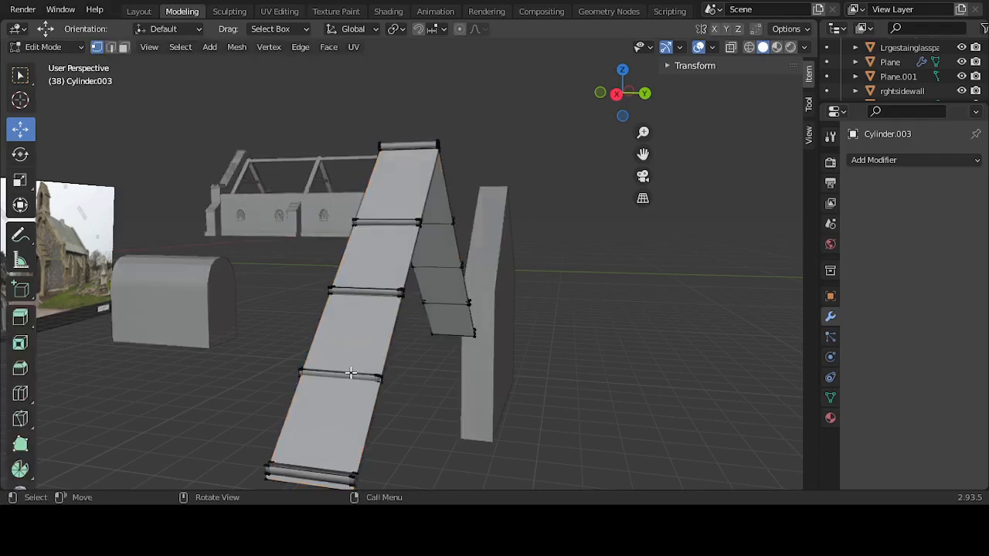
pyautogui.press('l')
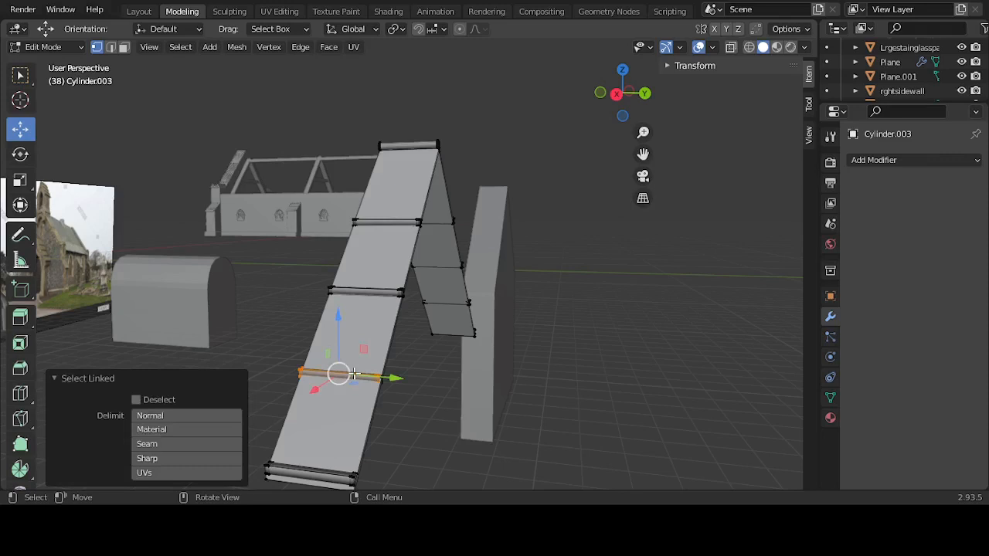
pyautogui.click(111, 47)
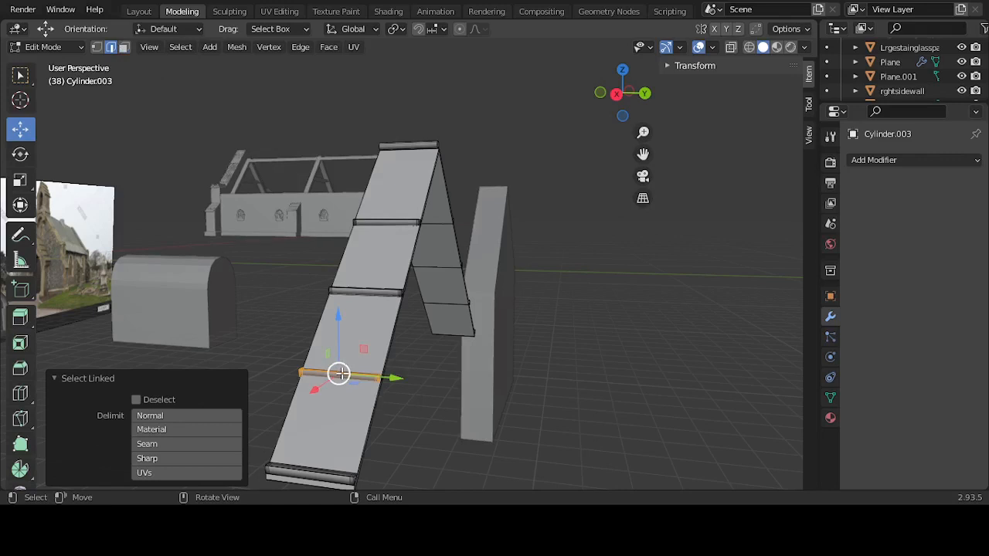
pyautogui.hotkey('shift', 'd')
pyautogui.click(381, 380)
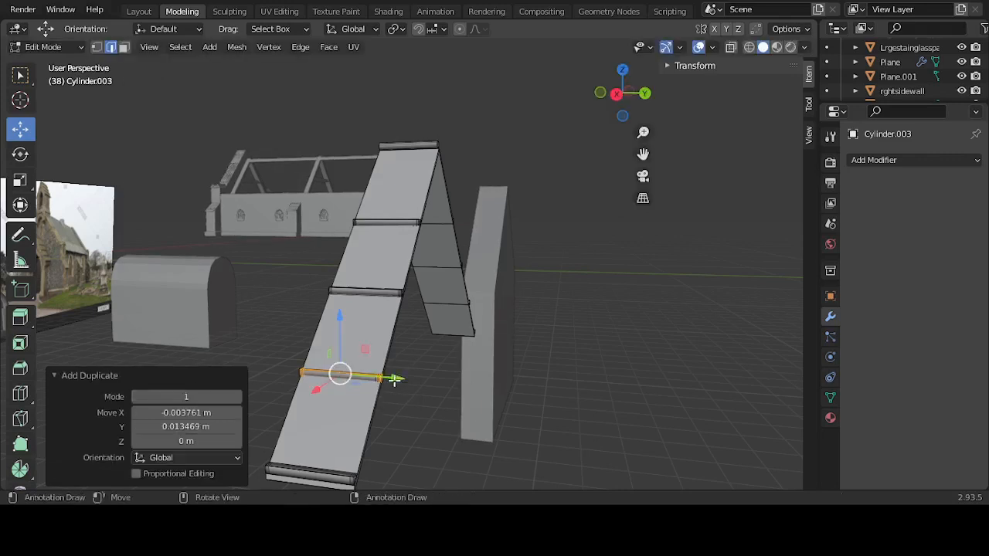
pyautogui.moveTo(394, 379); pyautogui.dragTo(233, 370)
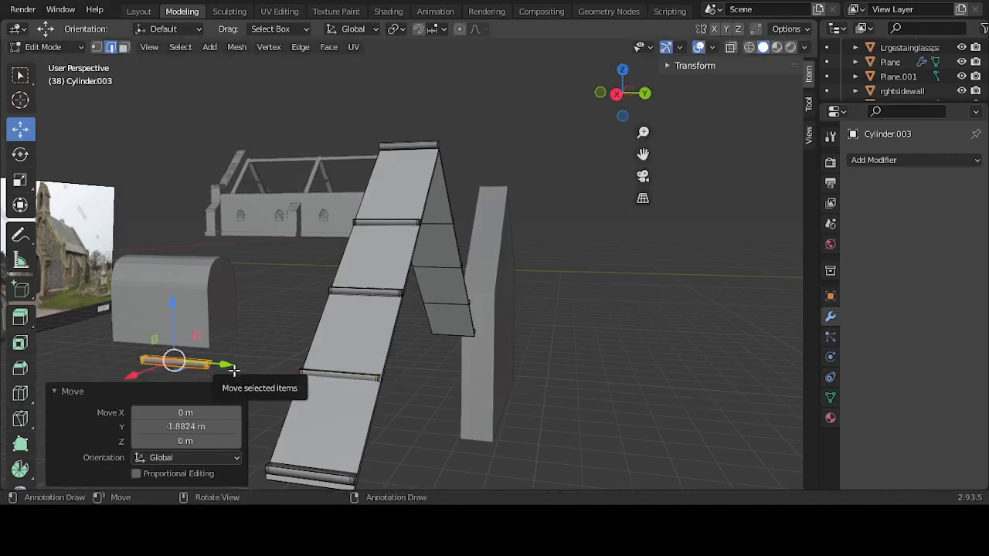
# Step: Separate the copied rib into its own object and set its origin to its surface center of mass
pyautogui.press('p')
pyautogui.click(246, 364)
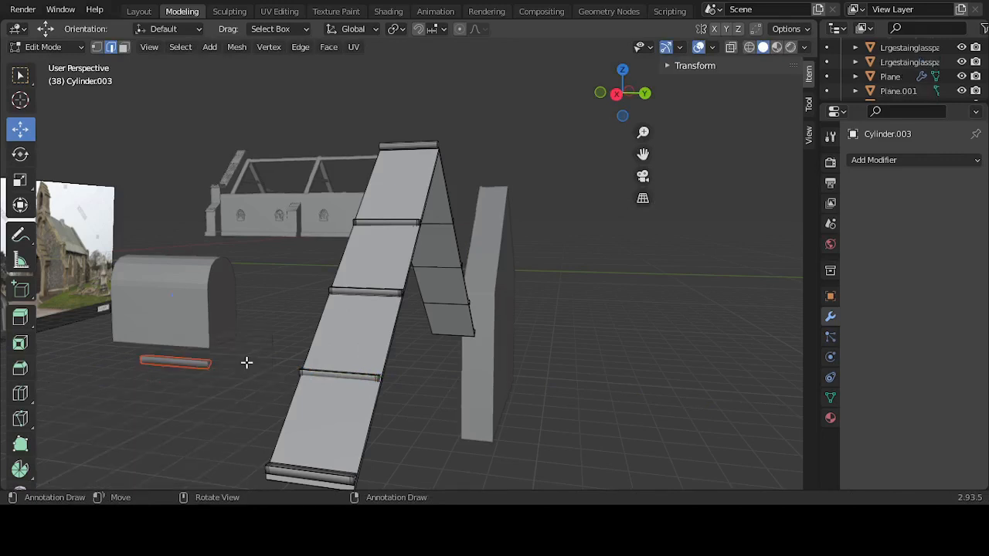
pyautogui.press('Tab')
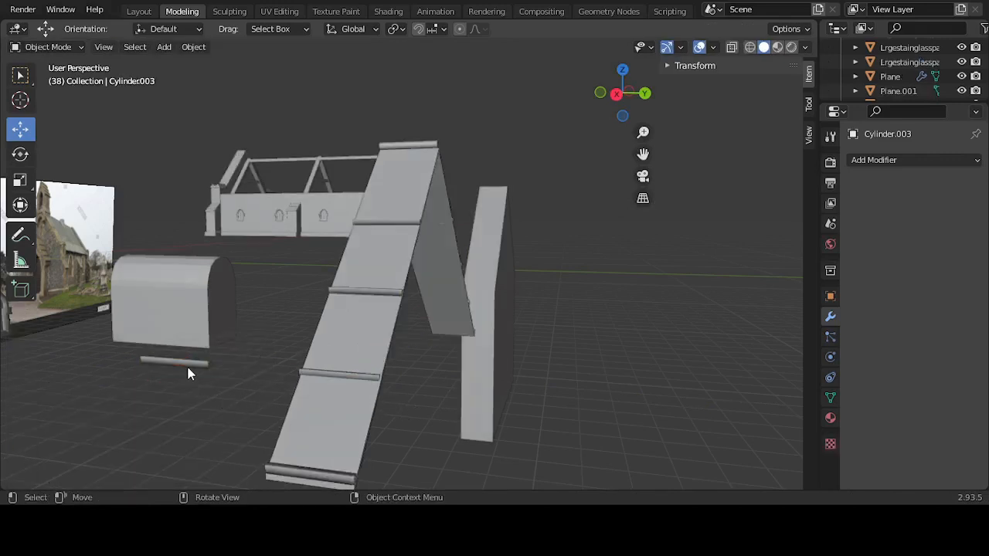
pyautogui.click(188, 362)
pyautogui.rightClick(188, 361)
pyautogui.moveTo(173, 288)
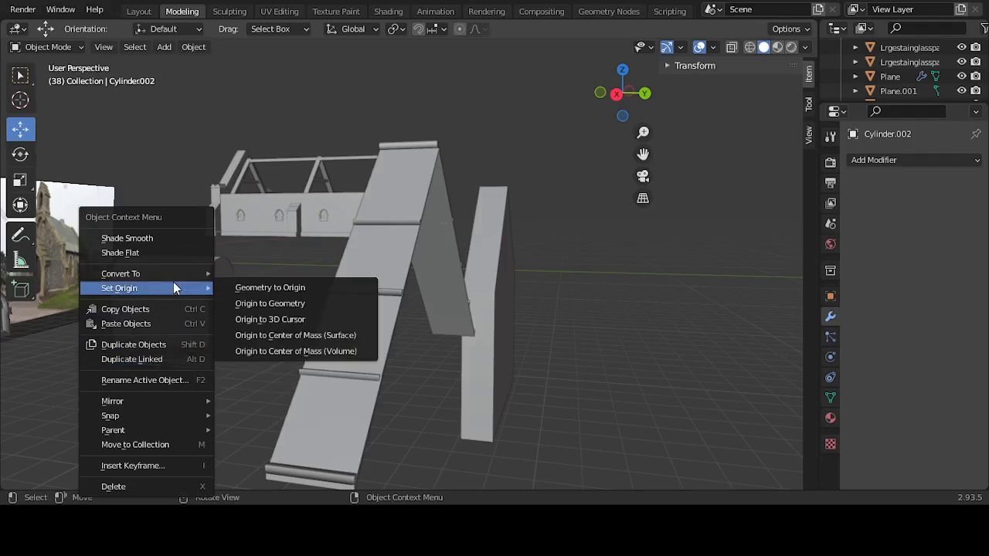
pyautogui.click(319, 336)
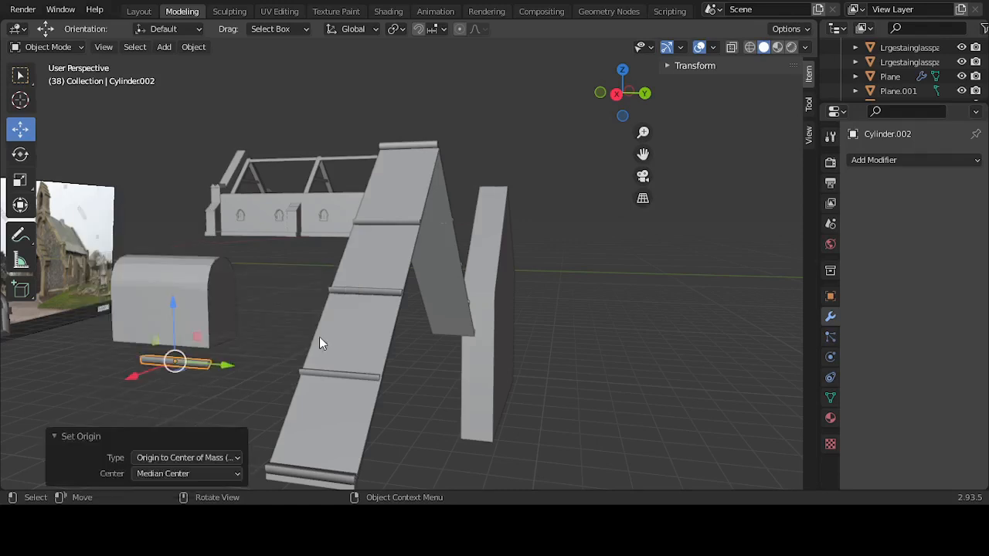
# Step: Move the separated rib along negative Y and about 41 m along negative X so it sits beside the narrow gabled entrance
pyautogui.moveTo(319, 337); pyautogui.dragTo(345, 339, button='middle')
pyautogui.moveTo(410, 286); pyautogui.dragTo(61, 266)
pyautogui.press('KP_7')
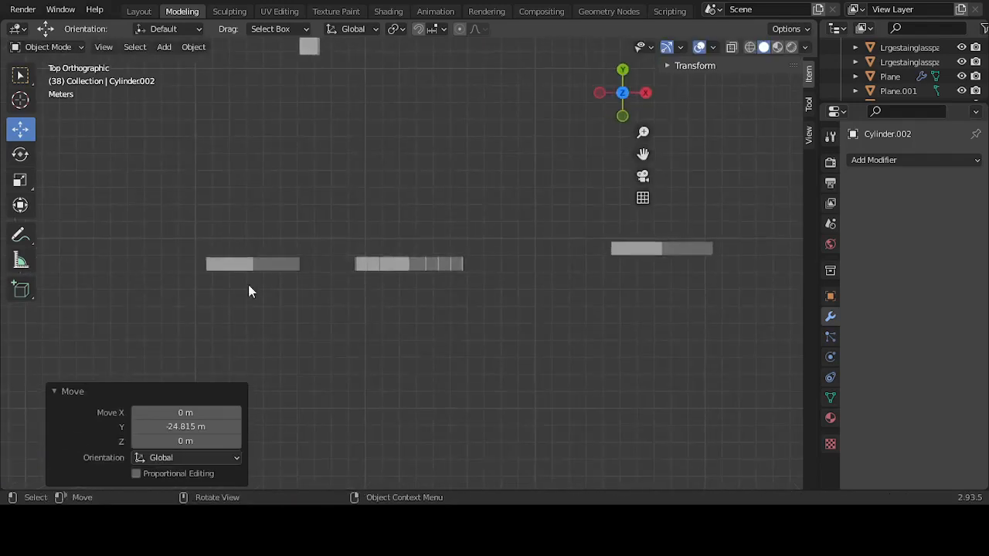
pyautogui.scroll(-6, 384, 325)
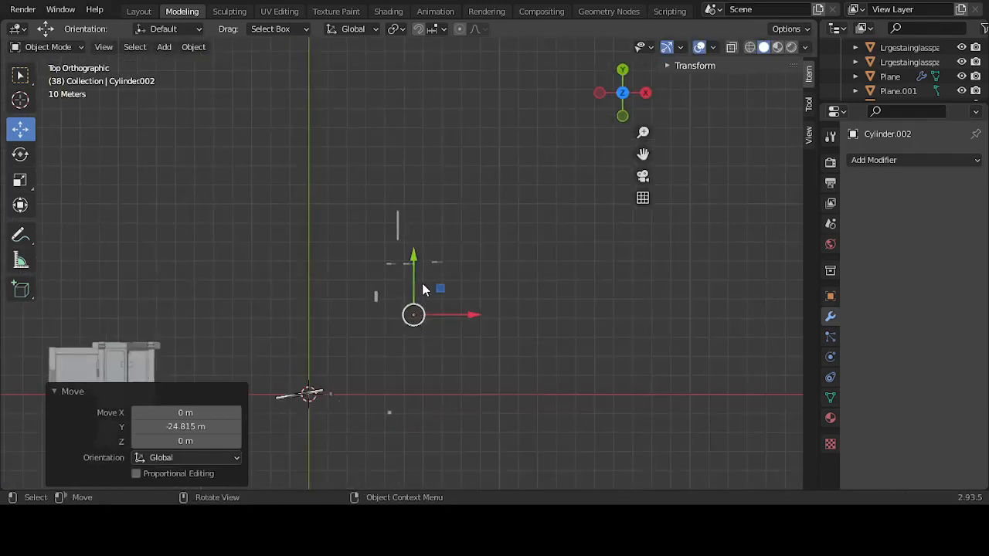
pyautogui.moveTo(423, 289); pyautogui.dragTo(374, 357)
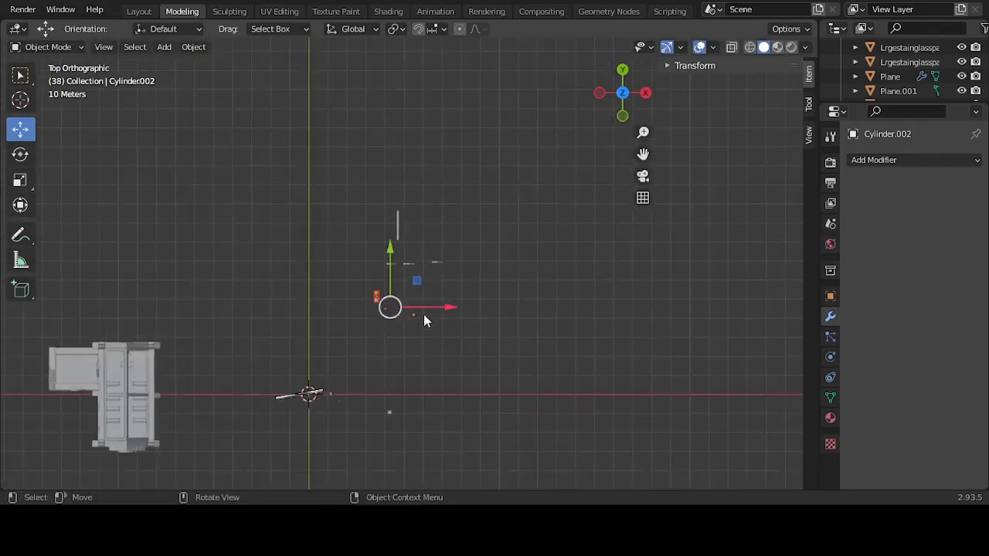
pyautogui.click(442, 348)
pyautogui.moveTo(435, 286); pyautogui.dragTo(391, 338)
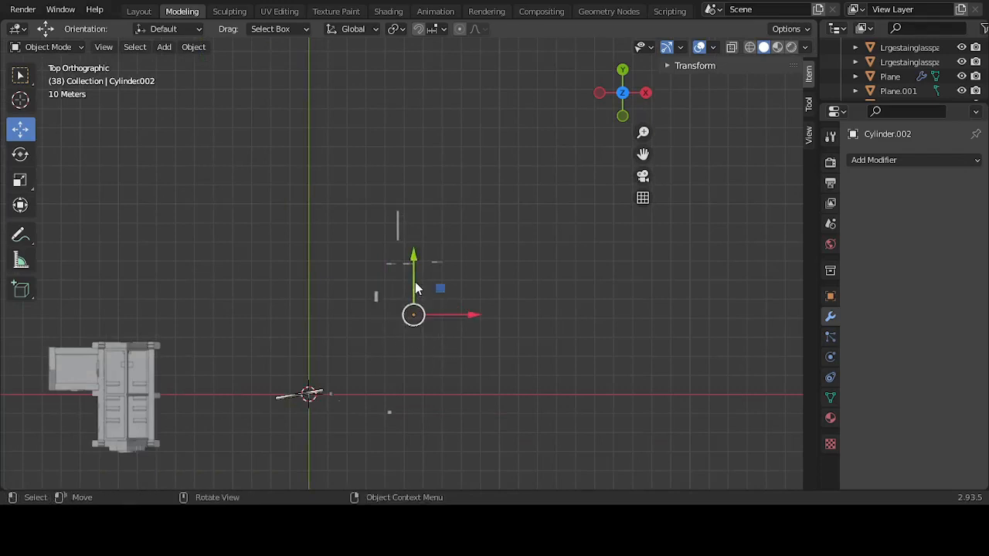
pyautogui.moveTo(414, 267); pyautogui.dragTo(365, 394)
pyautogui.press('KP_Decimal')
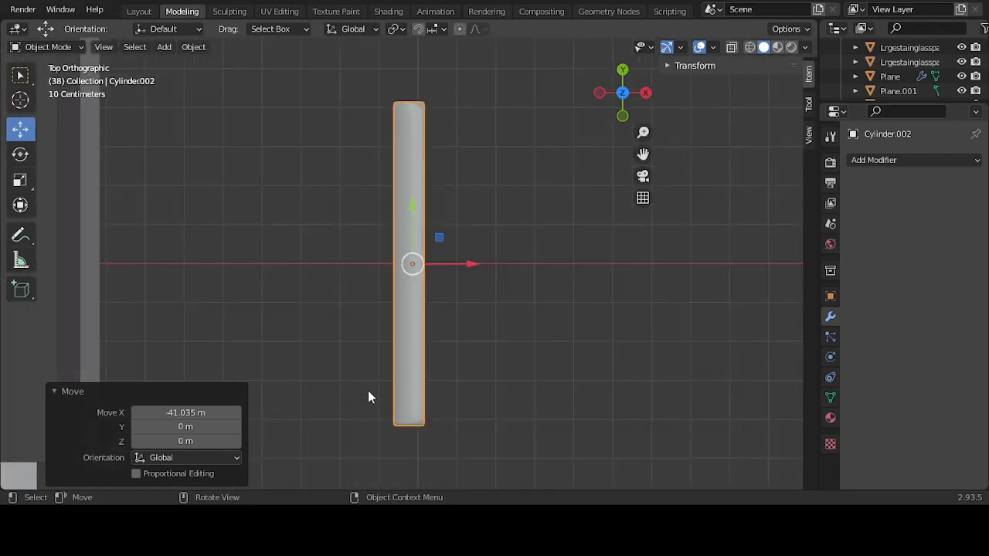
# Step: Shift the rib about 0.3 m along Y and raise it about 2.12 m to the entrance roof's lower edge
pyautogui.scroll(-2, 368, 390)
pyautogui.moveTo(451, 263); pyautogui.dragTo(287, 194)
pyautogui.press('KP_Decimal')
pyautogui.press('KP_1')
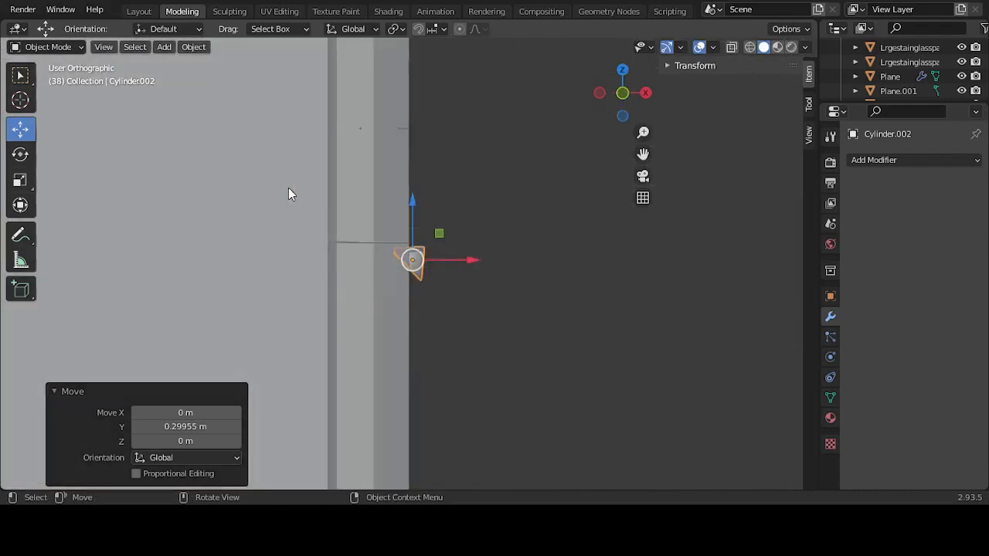
pyautogui.scroll(-4, 344, 265)
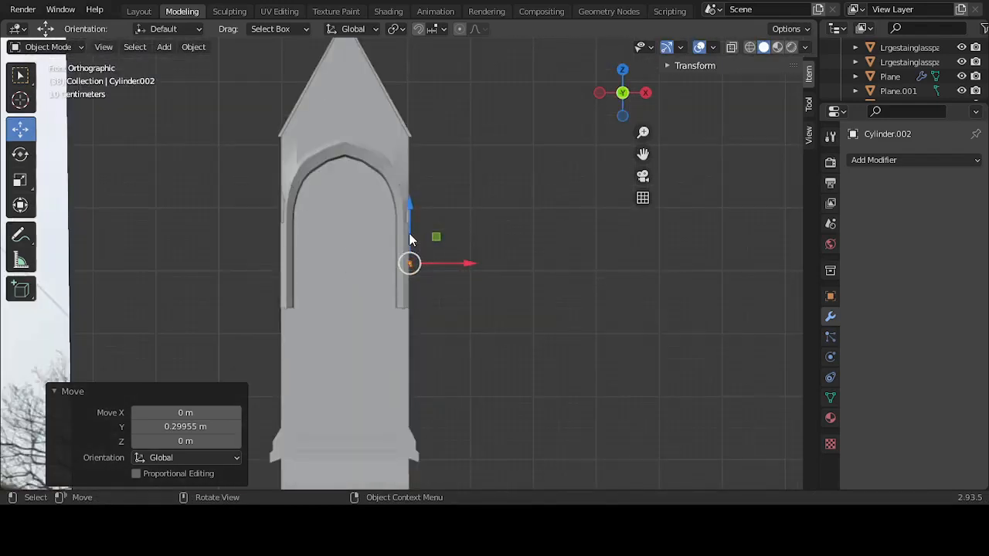
pyautogui.moveTo(410, 239); pyautogui.dragTo(409, 99)
pyautogui.scroll(2, 409, 100)
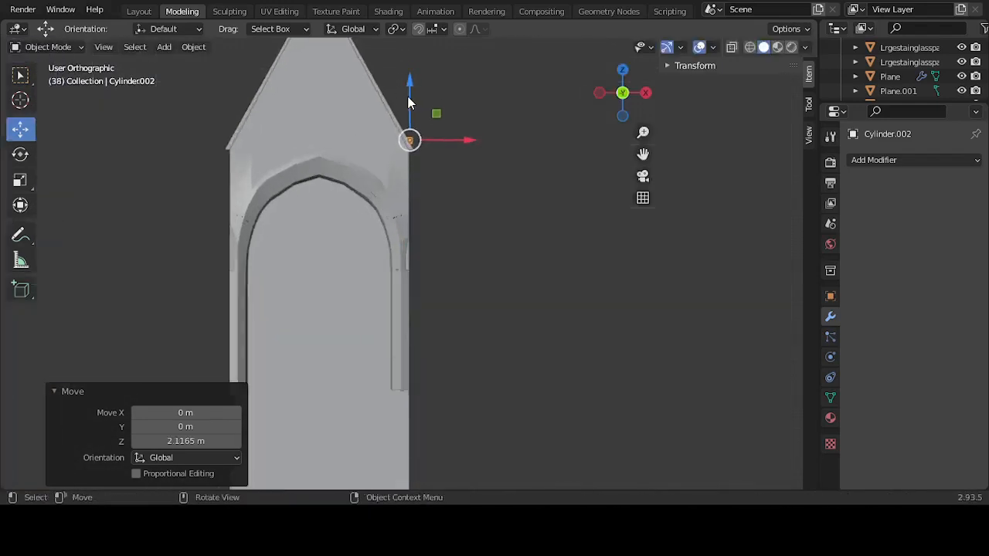
pyautogui.scroll(6, 481, 331)
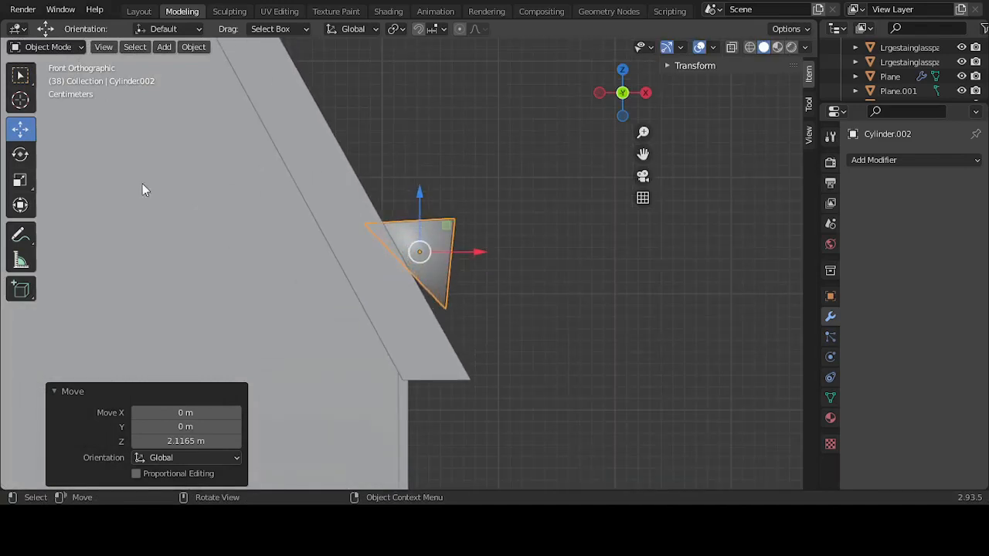
# Step: Rotate the rib to suit the roof slope in front view and seat it on the eave
pyautogui.click(20, 154)
pyautogui.moveTo(475, 246); pyautogui.dragTo(472, 313)
pyautogui.click(21, 129)
pyautogui.click(535, 223)
pyautogui.moveTo(535, 222); pyautogui.dragTo(410, 264, button='middle')
pyautogui.click(385, 282)
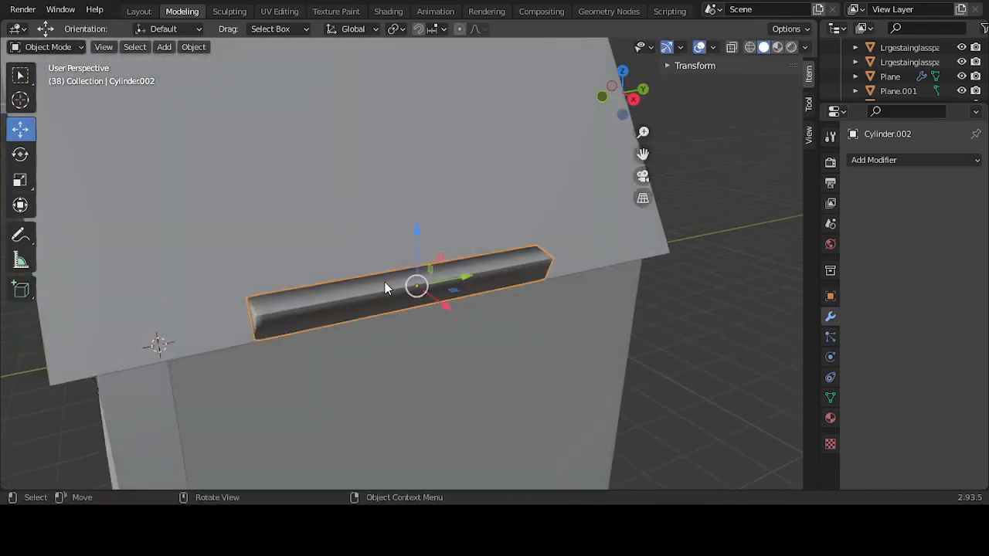
# Step: Move the rib about 0.116 m along Y and scale it by 1.958 along Y
pyautogui.press('KP_3')
pyautogui.scroll(-3, 414, 286)
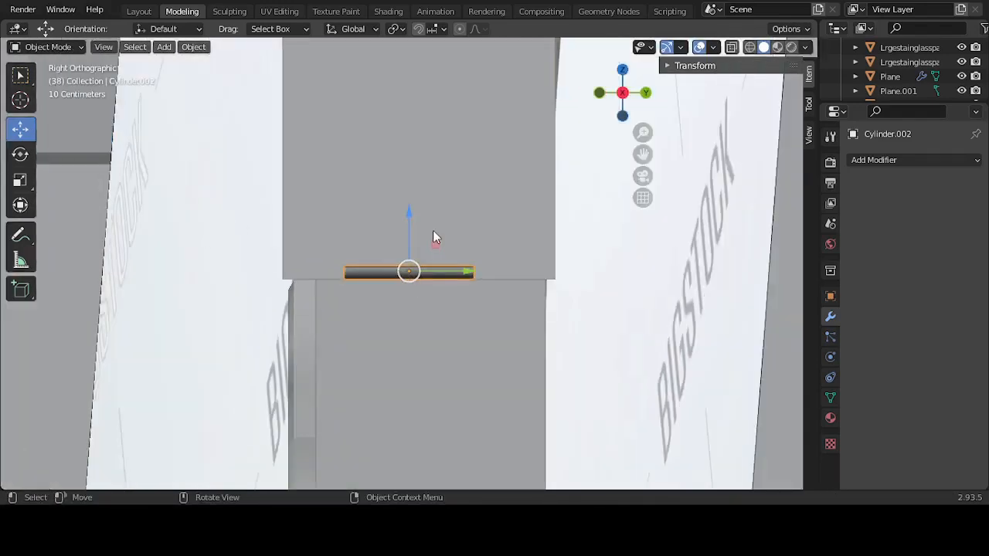
pyautogui.moveTo(448, 274); pyautogui.dragTo(506, 276)
pyautogui.click(21, 180)
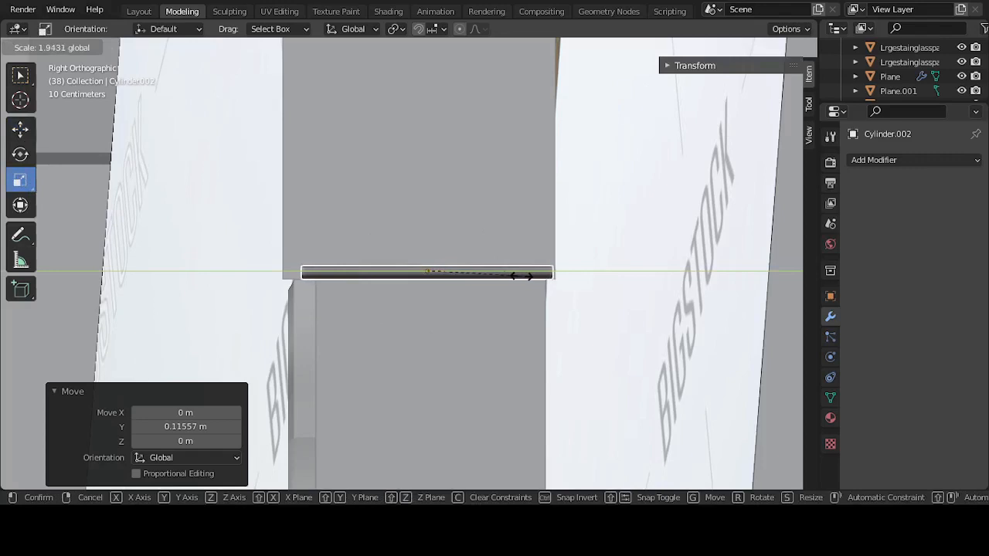
pyautogui.click(521, 276)
# Step: Nudge the rib toward the front along Y and scale it by 1.06 along Y to span the eave
pyautogui.click(21, 129)
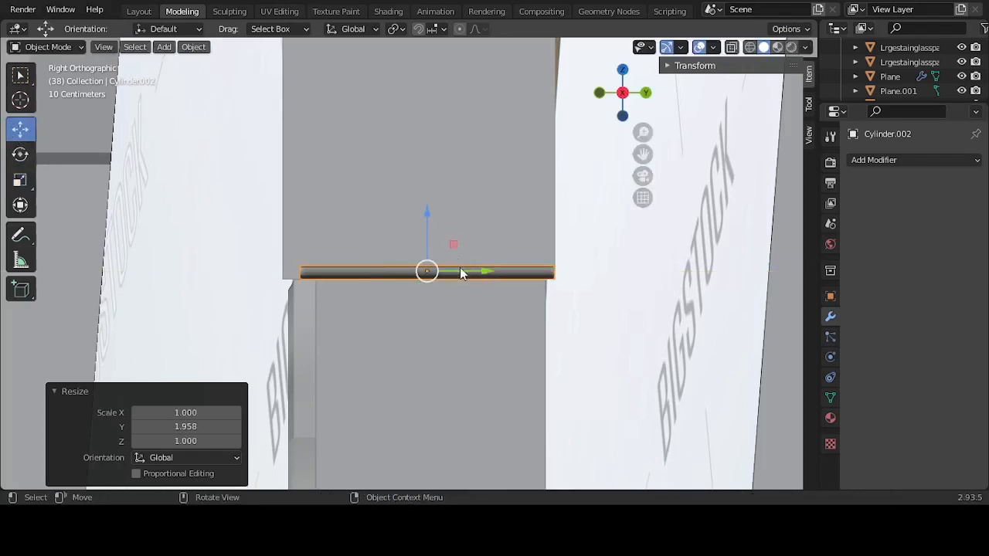
pyautogui.moveTo(461, 270)
pyautogui.mouseDown()
pyautogui.moveTo(451, 275)
pyautogui.moveTo(459, 271)
pyautogui.mouseUp()
pyautogui.click(20, 180)
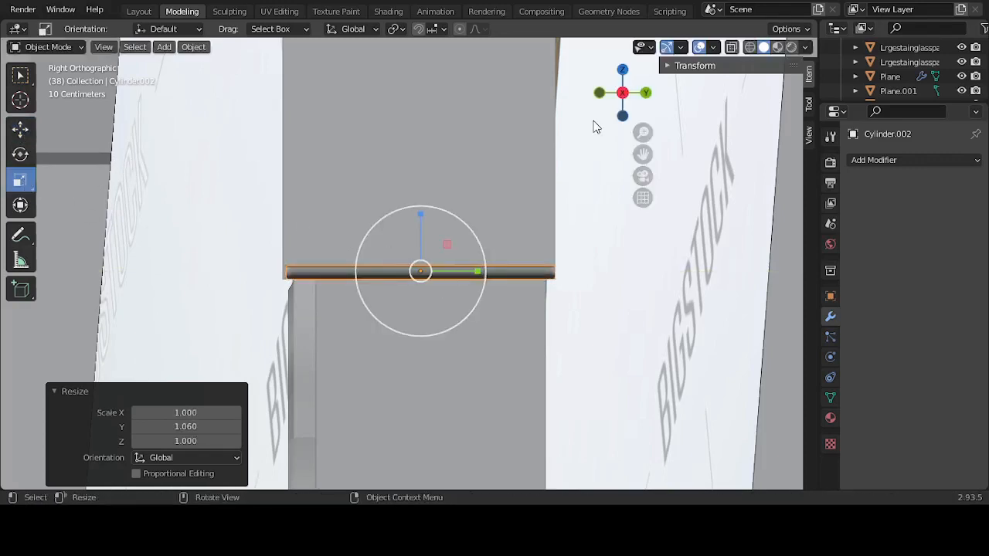
# Step: In wireframe, move the rib's front-end vertices about 0.018 m along negative Y to meet the roof edge, and finish mesh editing
pyautogui.hotkey('alt', 'z')
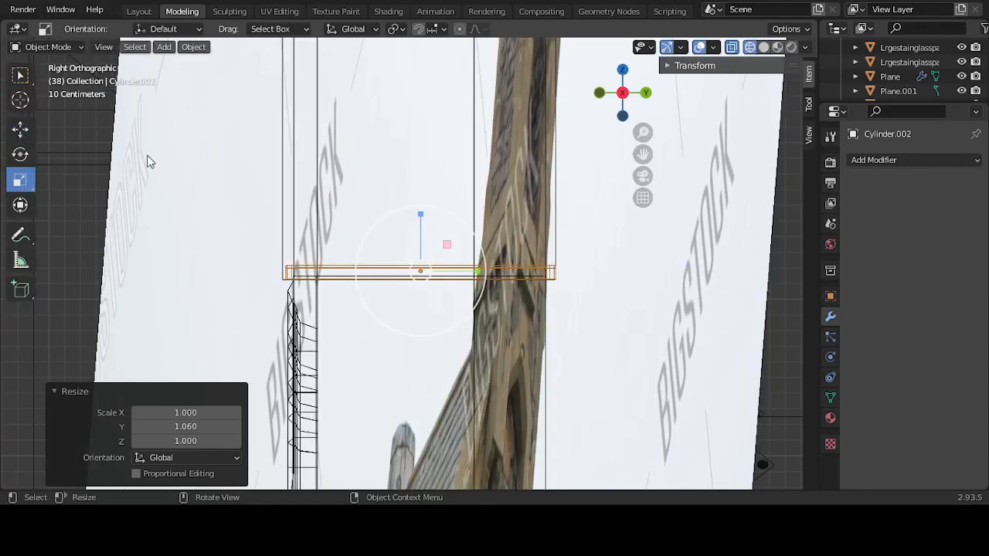
pyautogui.press('Tab')
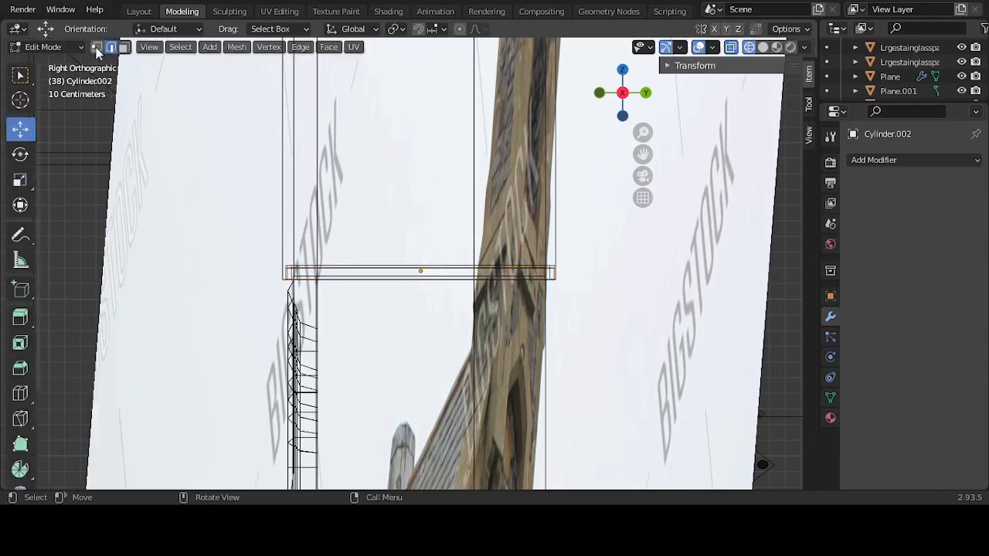
pyautogui.moveTo(199, 232); pyautogui.dragTo(324, 313)
pyautogui.moveTo(319, 269)
pyautogui.mouseDown()
pyautogui.moveTo(302, 270)
pyautogui.moveTo(317, 272)
pyautogui.mouseUp()
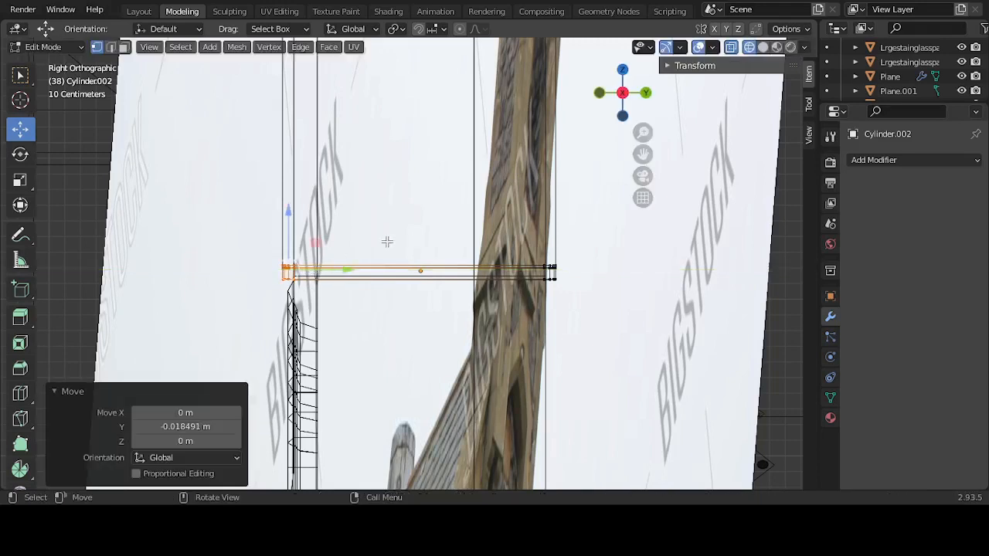
pyautogui.press('Tab')
# Step: Select the eave rib in front view and duplicate it in place
pyautogui.moveTo(340, 232); pyautogui.dragTo(474, 274, button='middle')
pyautogui.click(546, 270)
pyautogui.click(416, 287)
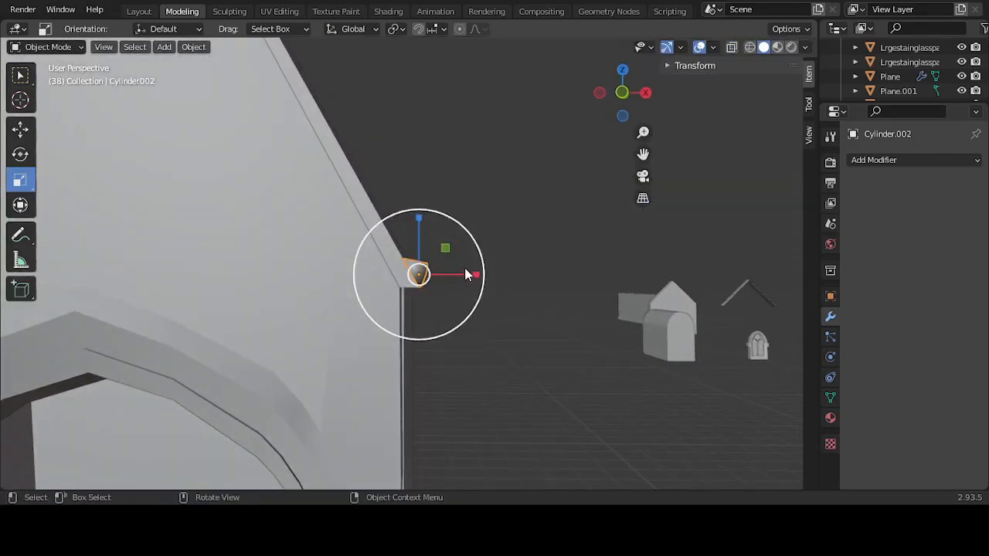
pyautogui.press('KP_1')
pyautogui.scroll(-7, 466, 269)
pyautogui.scroll(7, 522, 286)
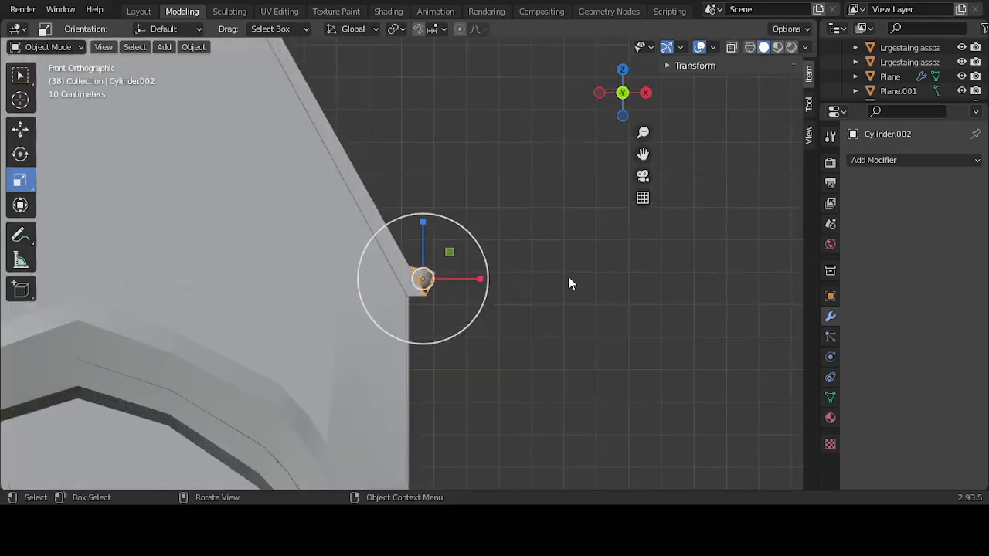
pyautogui.scroll(-4, 487, 272)
pyautogui.scroll(-4, 456, 283)
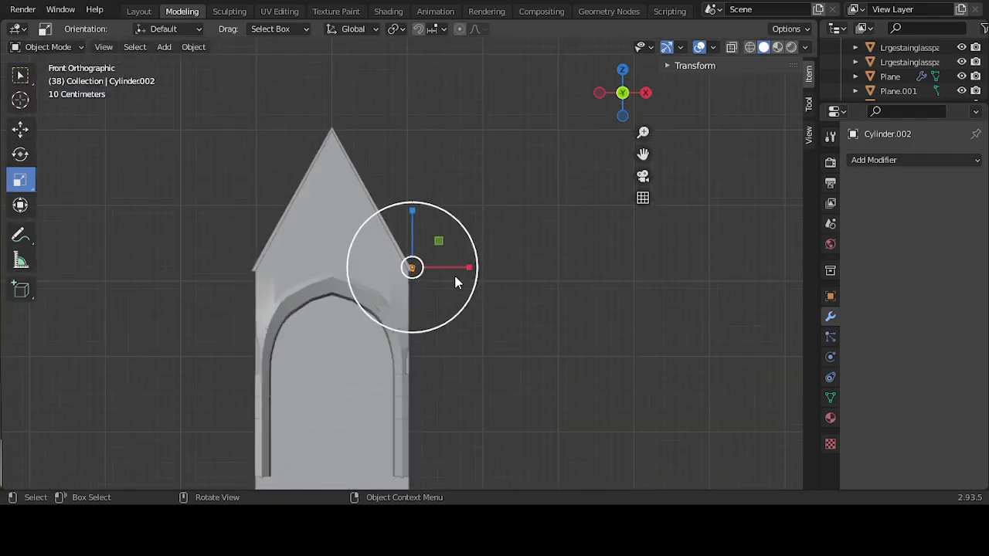
pyautogui.scroll(1, 456, 282)
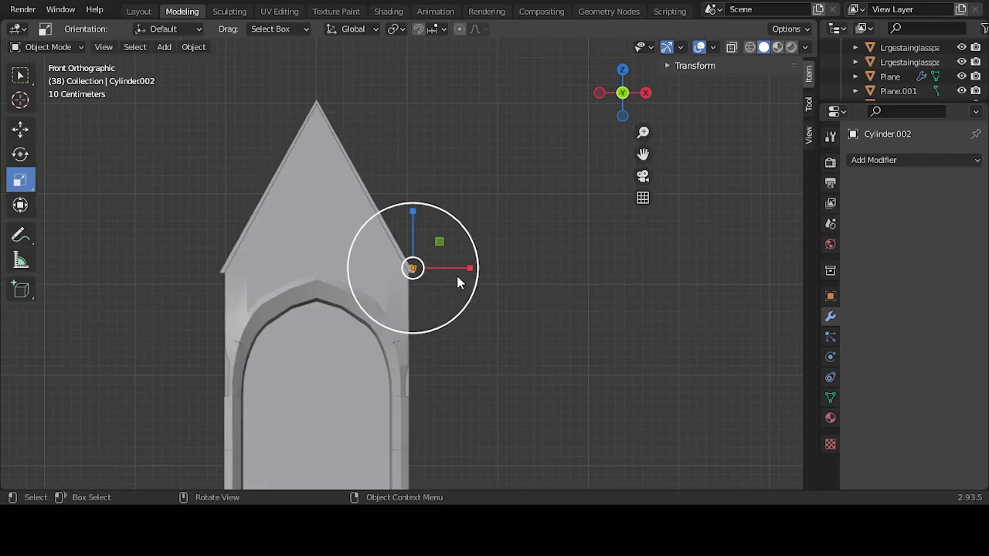
pyautogui.hotkey('shift', 'd')
pyautogui.rightClick(452, 277)
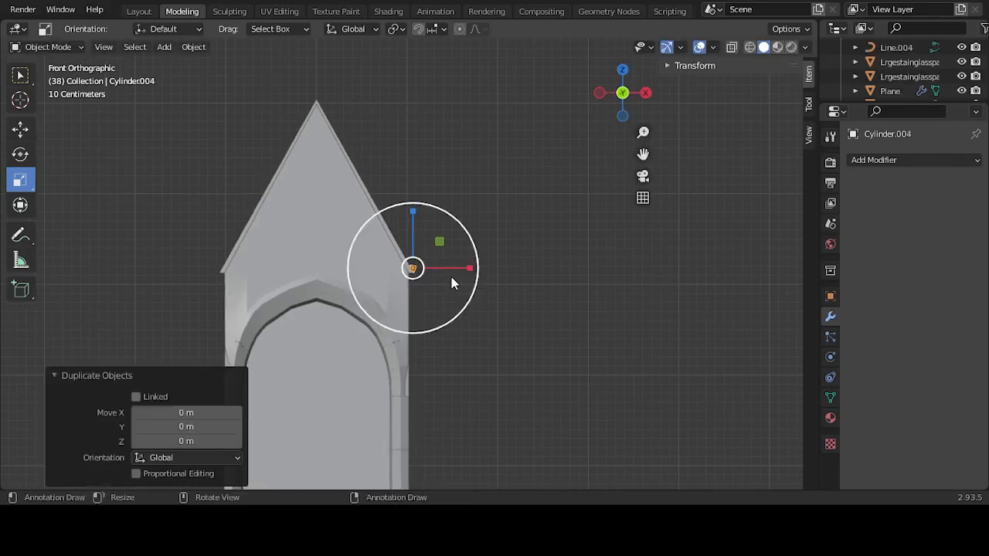
# Step: Move the duplicated rib up the roof slope, about -0.296 m along X and 0.527 m along Z
pyautogui.click(23, 132)
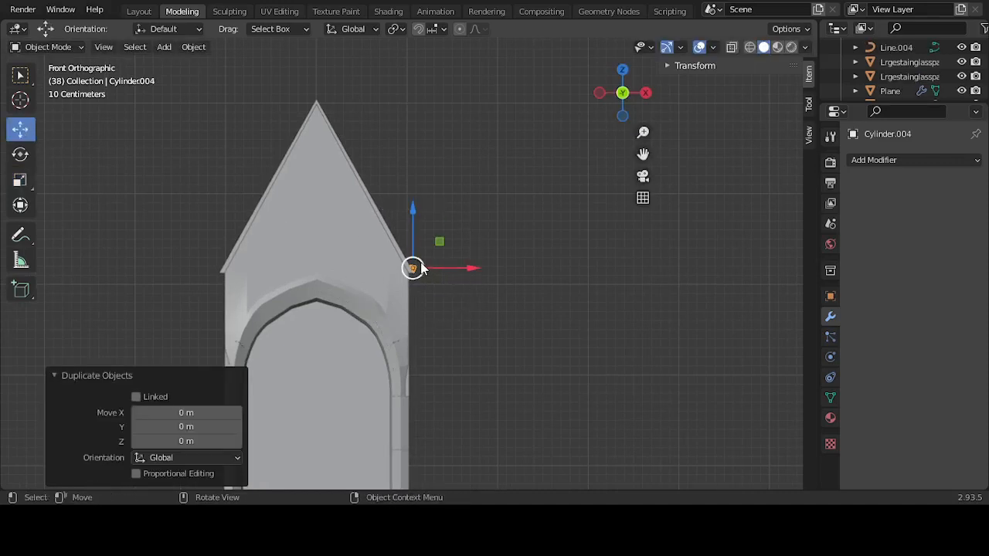
pyautogui.moveTo(415, 268); pyautogui.dragTo(386, 219)
pyautogui.moveTo(386, 218); pyautogui.dragTo(396, 220, button='middle')
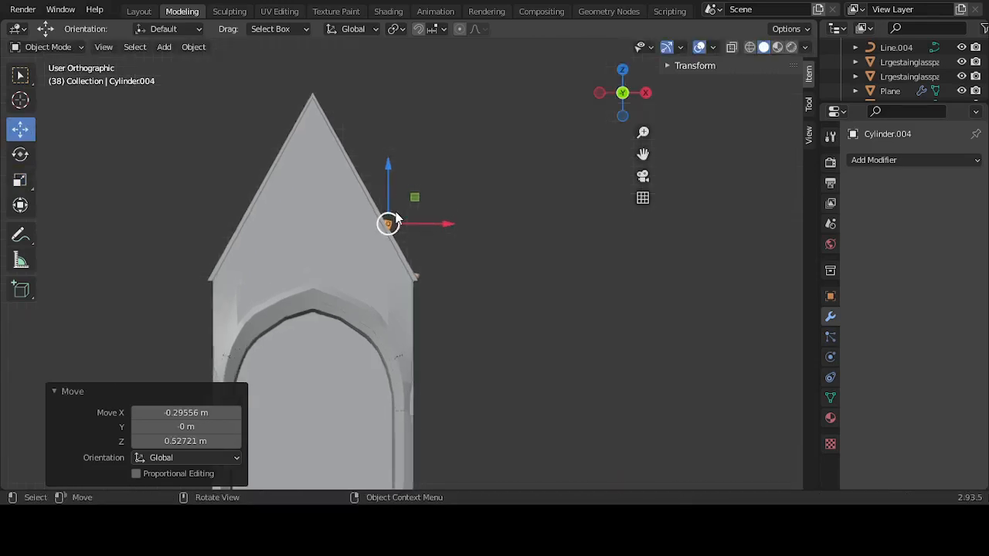
pyautogui.press('KP_1')
pyautogui.scroll(5, 459, 297)
pyautogui.scroll(-4, 503, 263)
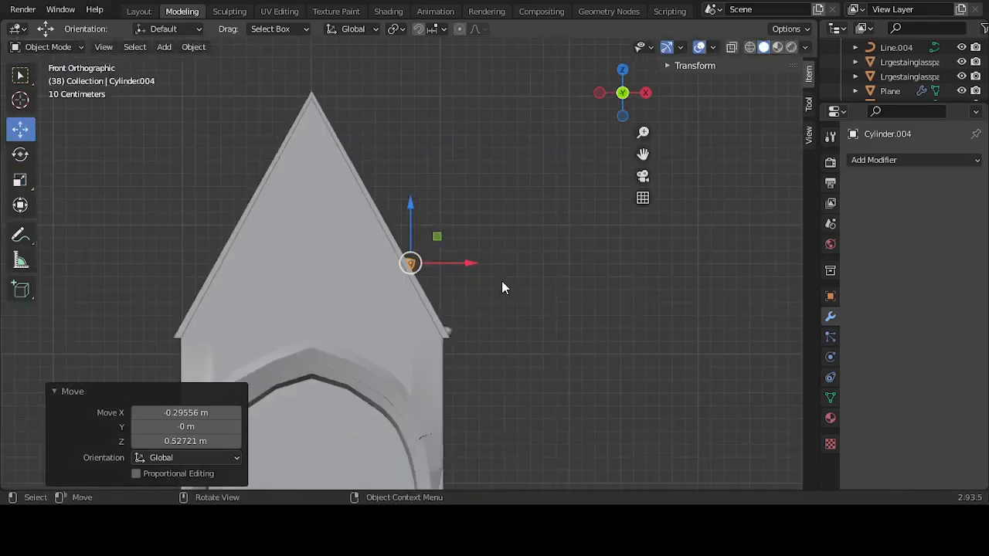
pyautogui.scroll(2, 502, 287)
# Step: Duplicate the second rib and move the copy further up the slope, about -0.261 m along X and 0.456 m along Z
pyautogui.click(430, 254)
pyautogui.click(414, 263)
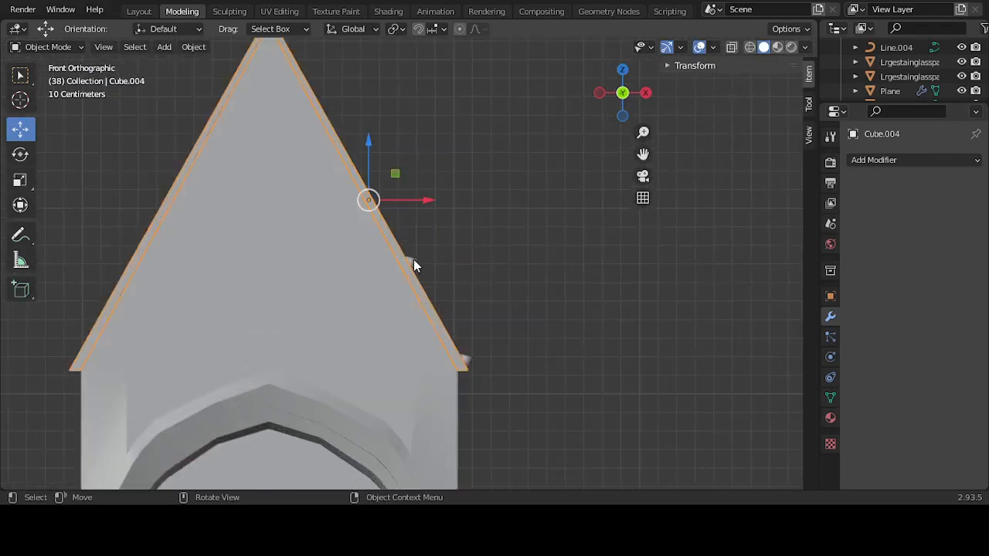
pyautogui.click(412, 262)
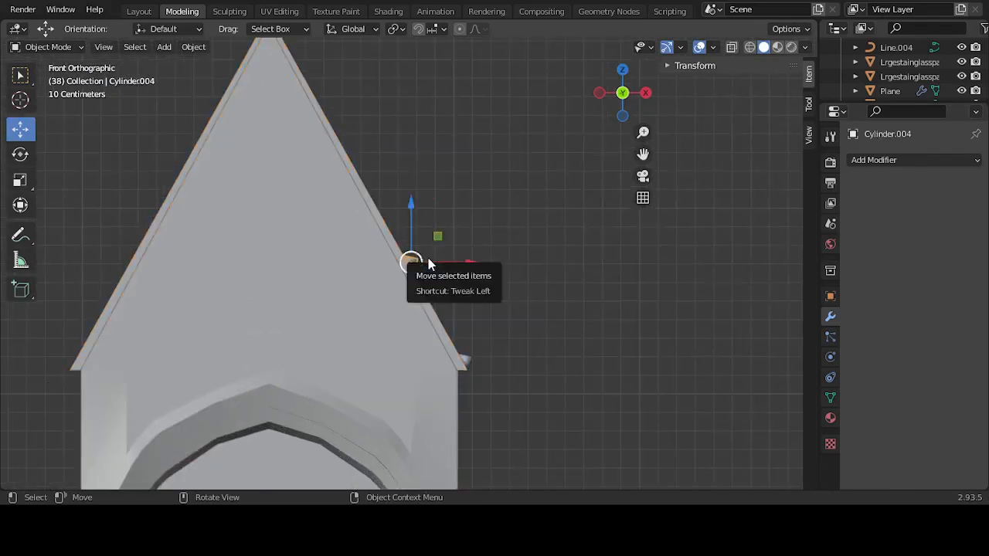
pyautogui.hotkey('shift', 'd')
pyautogui.rightClick(430, 270)
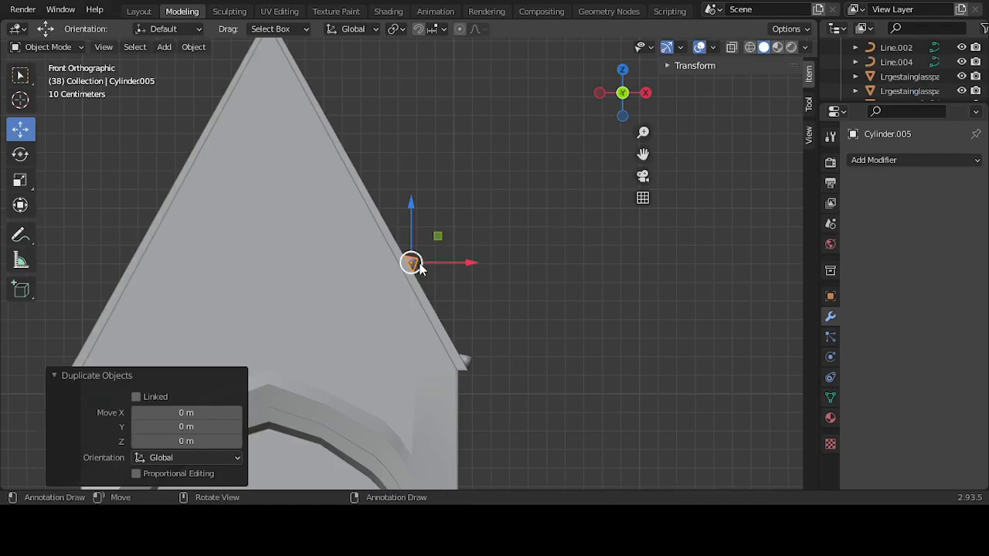
pyautogui.press('g')
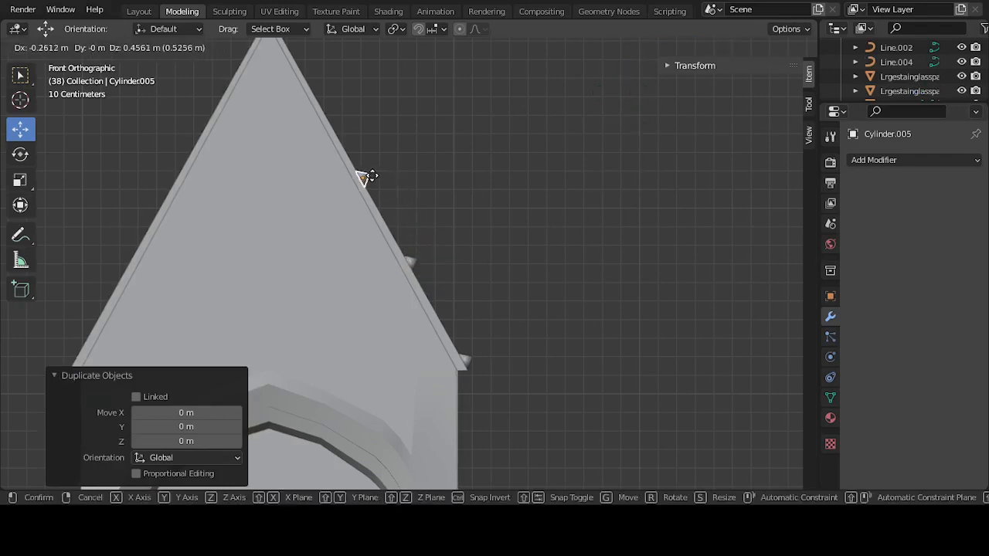
pyautogui.click(367, 176)
pyautogui.moveTo(476, 194); pyautogui.dragTo(474, 231, button='middle')
pyautogui.press('KP_1')
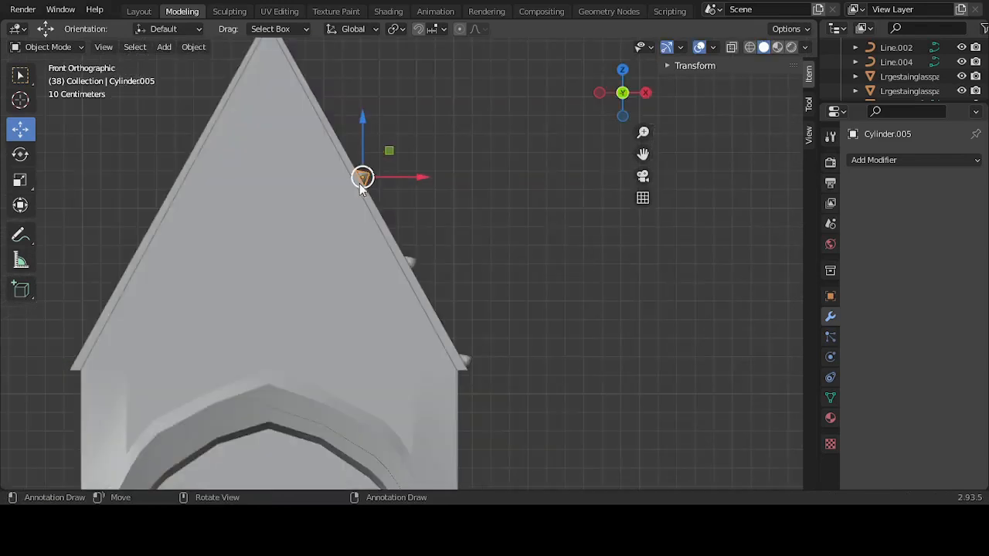
# Step: Duplicate the third rib and move the copy up the slope, about -0.262 m along X and 0.454 m along Z
pyautogui.scroll(-3, 371, 181)
pyautogui.scroll(2, 376, 170)
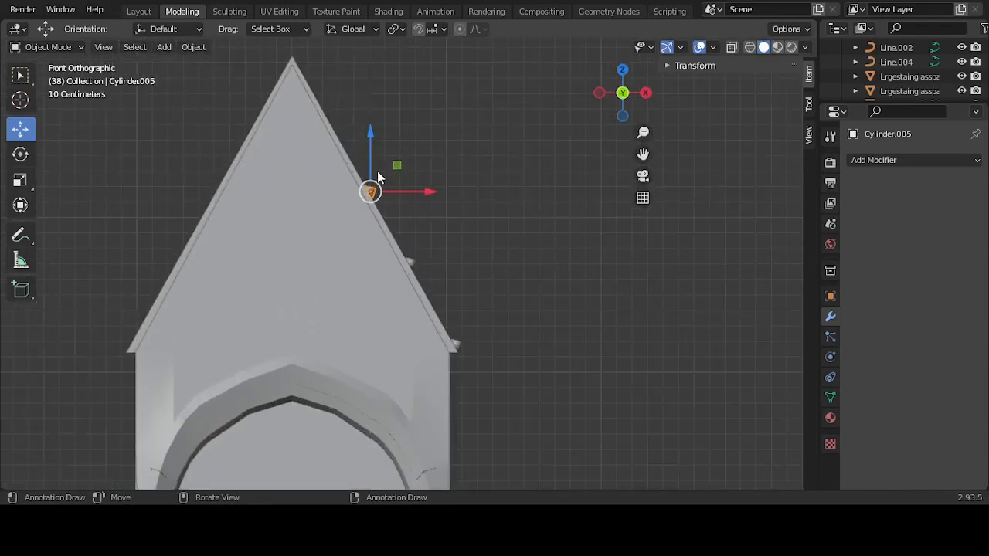
pyautogui.hotkey('shift', 'd')
pyautogui.click(383, 181)
pyautogui.press('g')
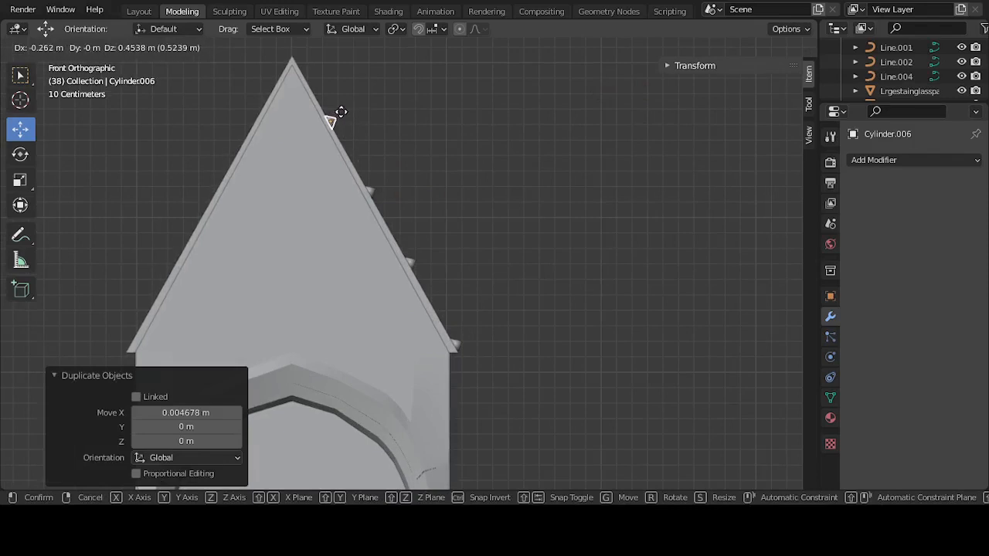
pyautogui.click(341, 112)
pyautogui.click(453, 131)
pyautogui.moveTo(453, 131); pyautogui.dragTo(449, 166, button='middle')
pyautogui.press('KP_1')
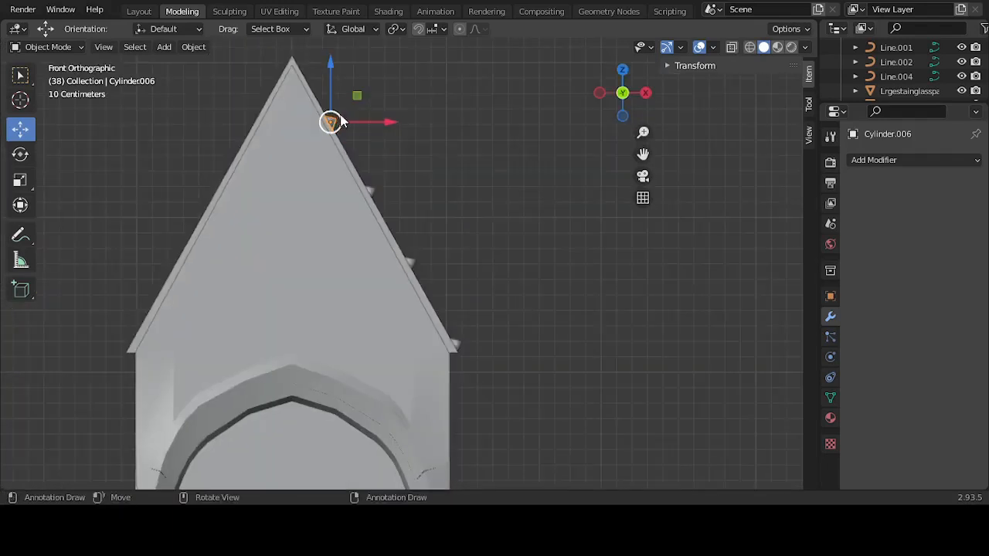
# Step: Duplicate the uppermost rib, move the copy about -0.182 m along X and 0.356 m along Z, and nudge it onto the roof peak
pyautogui.hotkey('shift', 'd')
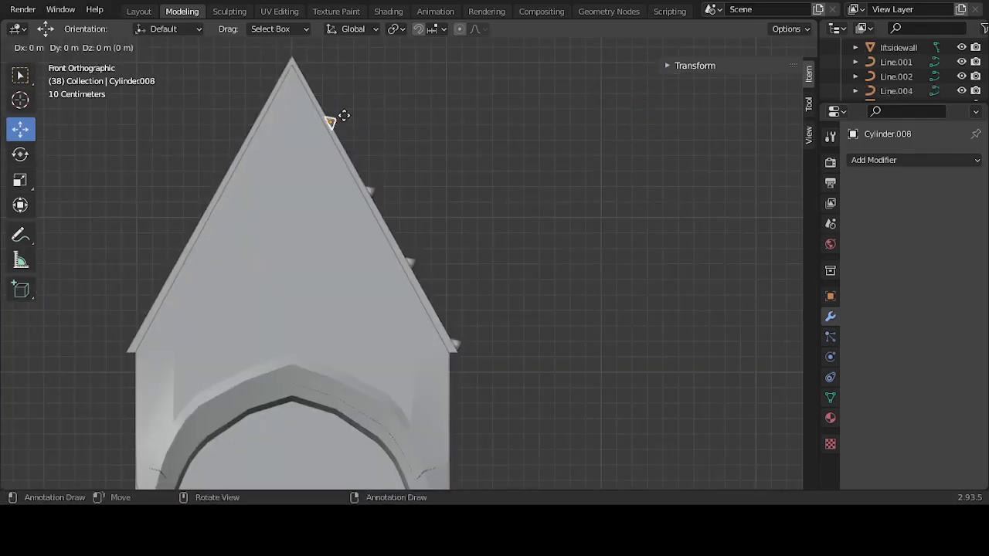
pyautogui.click(342, 116)
pyautogui.press('g')
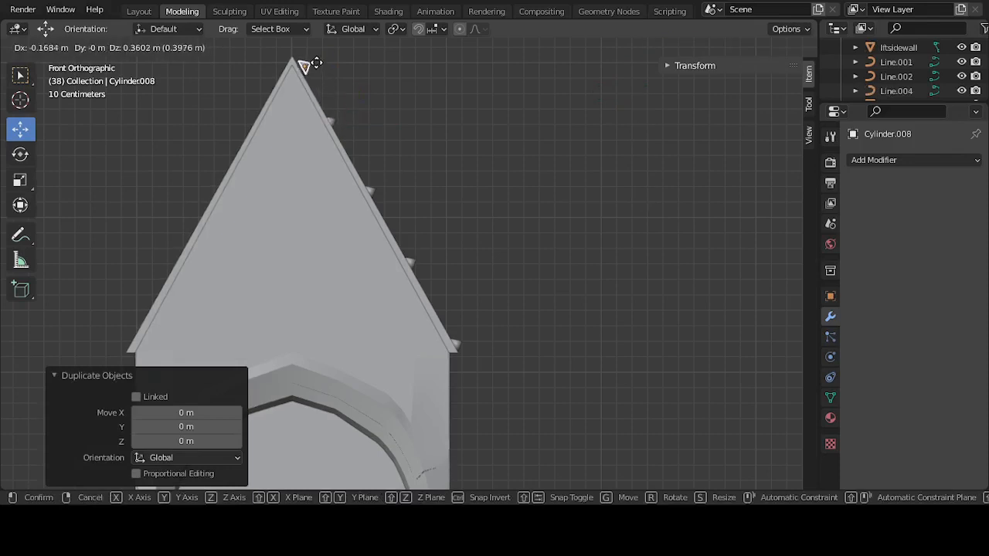
pyautogui.click(316, 70)
pyautogui.press('KP_Decimal')
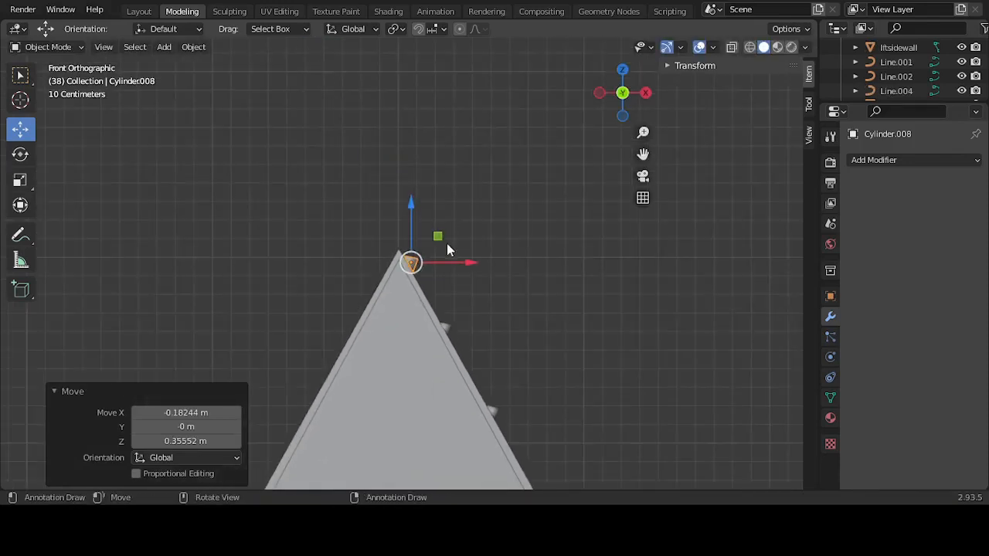
pyautogui.scroll(12, 447, 244)
pyautogui.press('g')
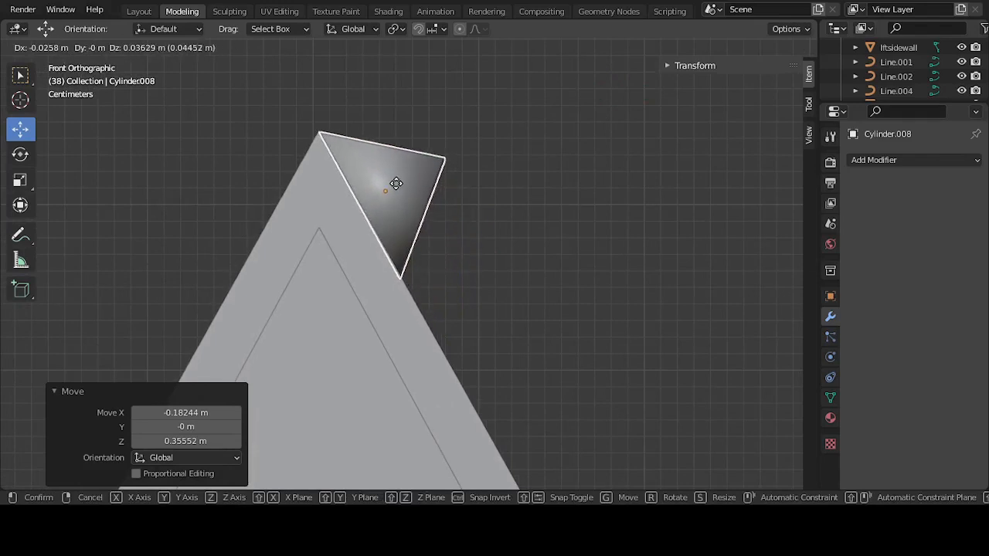
pyautogui.click(397, 190)
pyautogui.scroll(-6, 515, 267)
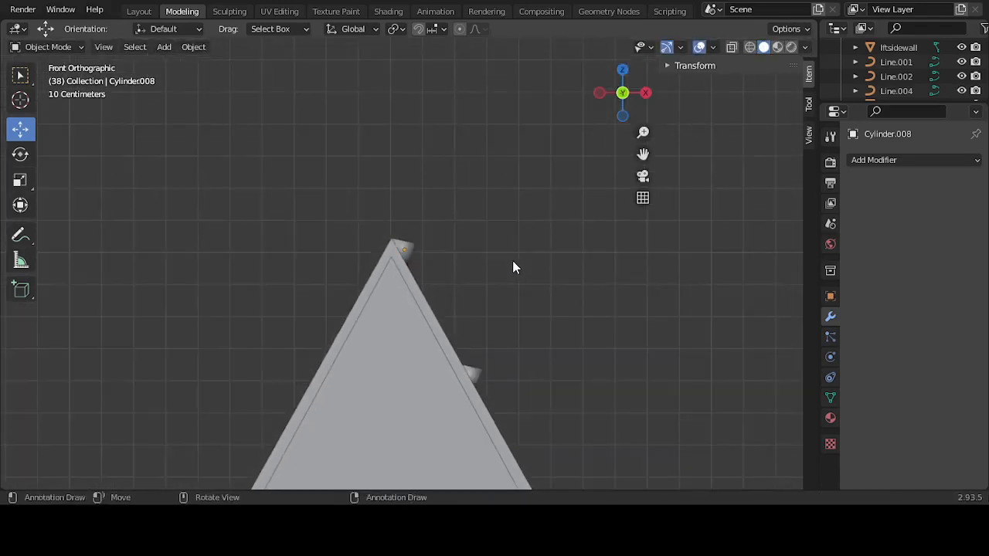
pyautogui.moveTo(510, 271); pyautogui.dragTo(442, 327, button='middle')
pyautogui.scroll(5, 442, 322)
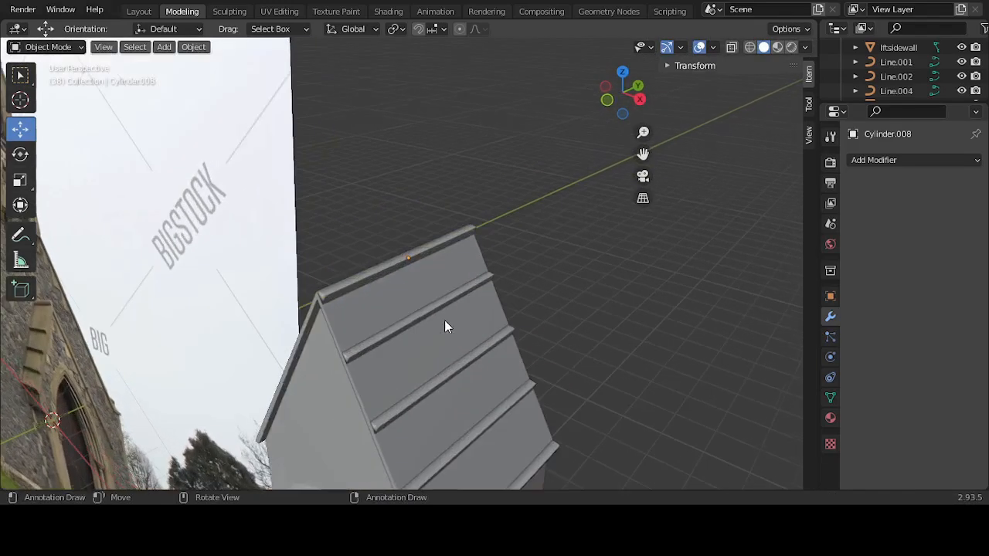
# Step: Delete the rib placed at the roof peak
pyautogui.click(368, 277)
pyautogui.scroll(-5, 391, 290)
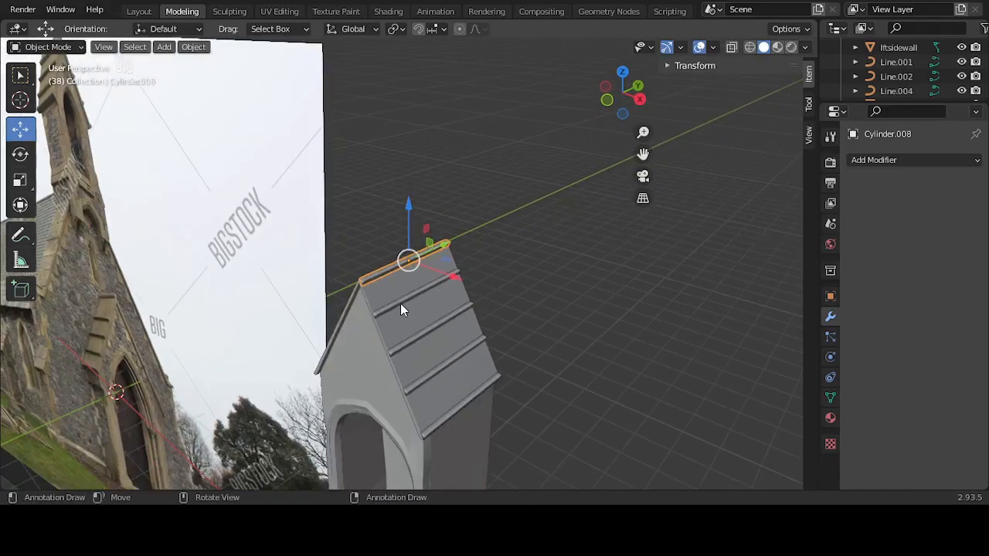
pyautogui.moveTo(402, 304); pyautogui.dragTo(449, 300, button='middle')
pyautogui.scroll(4, 448, 301)
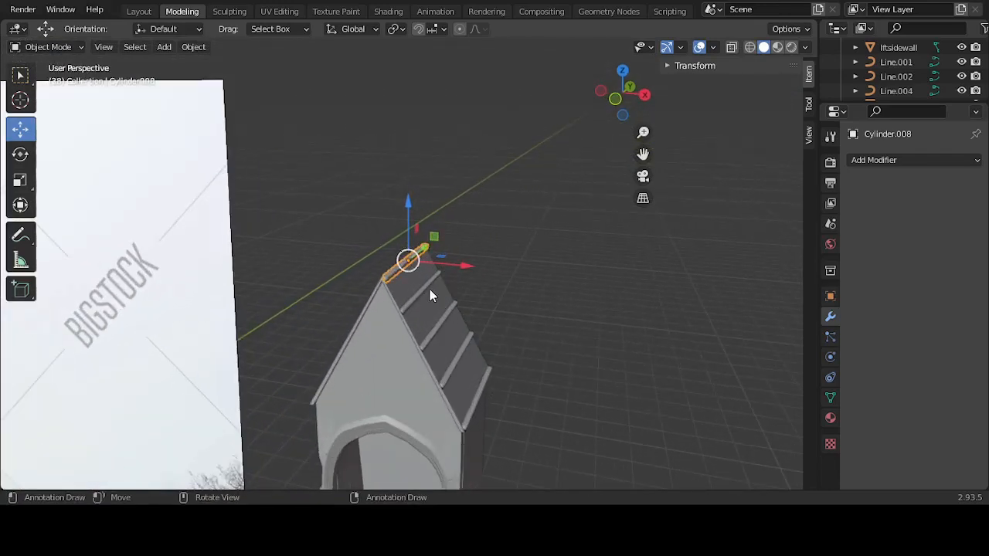
pyautogui.press('Delete')
# Step: In front view, move the uppermost remaining rib up the slope, closer to the peak
pyautogui.click(419, 292)
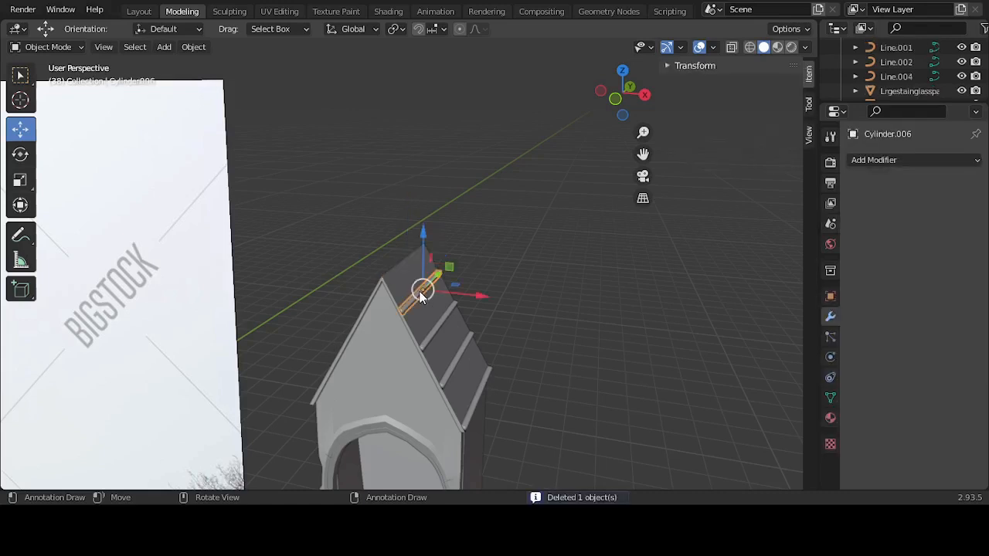
pyautogui.press('KP_1')
pyautogui.press('g')
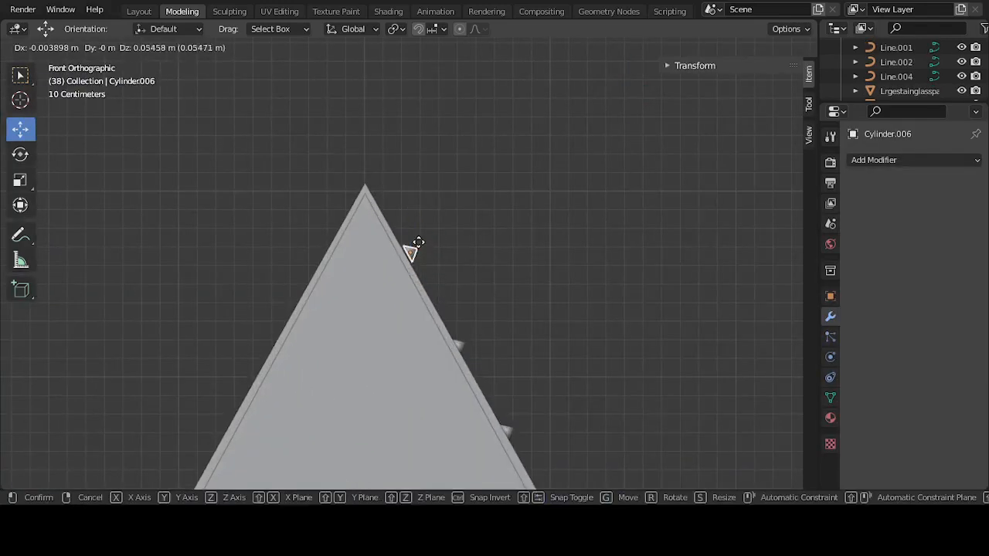
pyautogui.click(401, 231)
# Step: Move the second rib from the peak up the slope, about -0.062 m along X and 0.121 m along Z
pyautogui.click(463, 344)
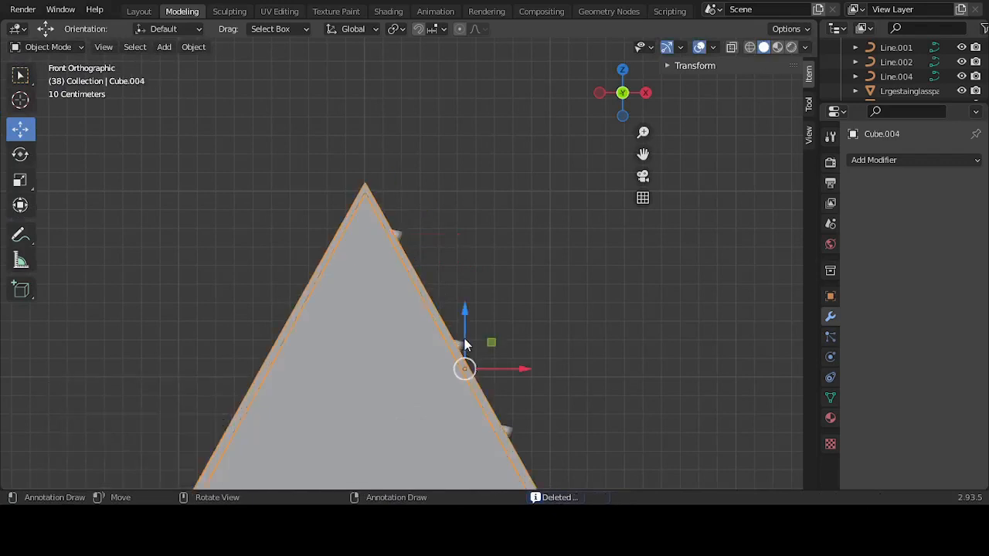
pyautogui.click(464, 344)
pyautogui.press('g')
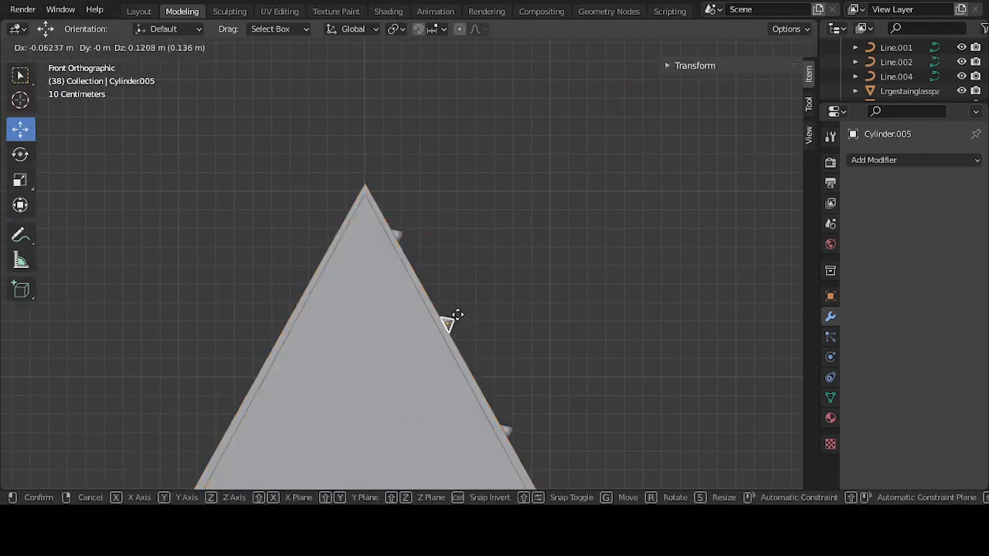
pyautogui.click(458, 315)
# Step: Move the rib just above the eave rib about -0.033 m along X and 0.061 m along Z
pyautogui.click(492, 400)
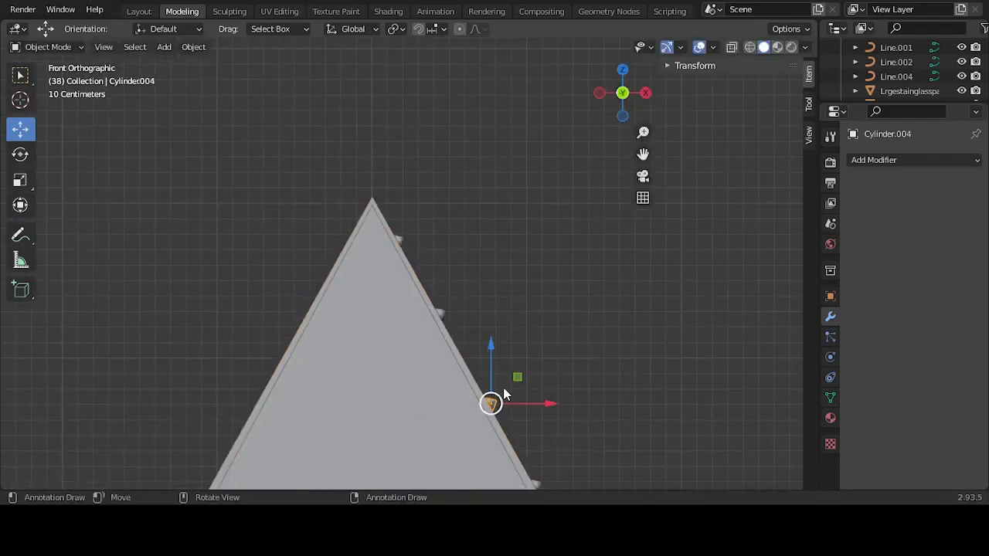
pyautogui.press('g')
pyautogui.click(494, 378)
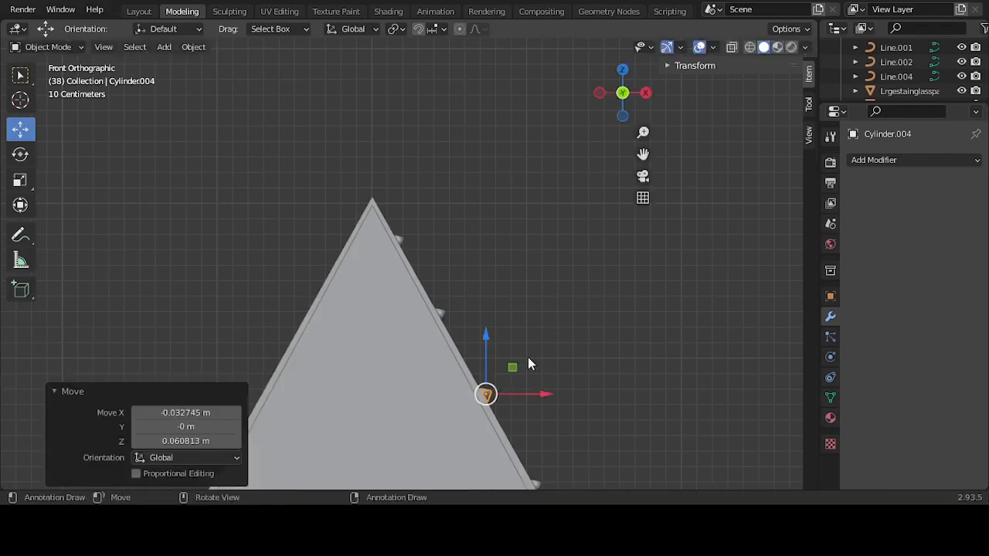
# Step: Shift the uppermost rib about -0.033 m along X and 0.08 m along Z toward the peak
pyautogui.scroll(-2, 533, 360)
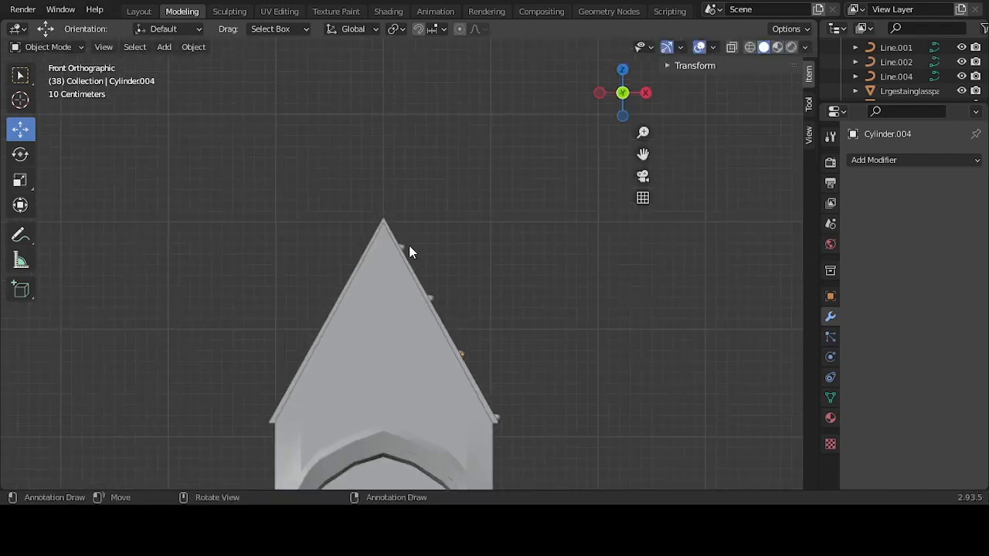
pyautogui.scroll(2, 409, 247)
pyautogui.press('g')
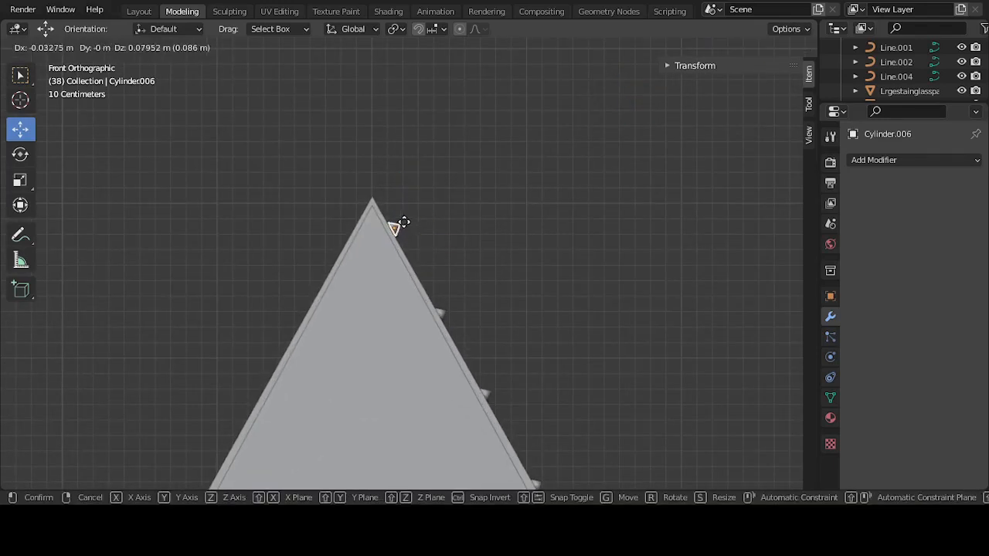
pyautogui.click(403, 223)
# Step: Shift the second rib from the peak about -0.047 m along X and 0.098 m along Z to even out the spacing
pyautogui.click(450, 313)
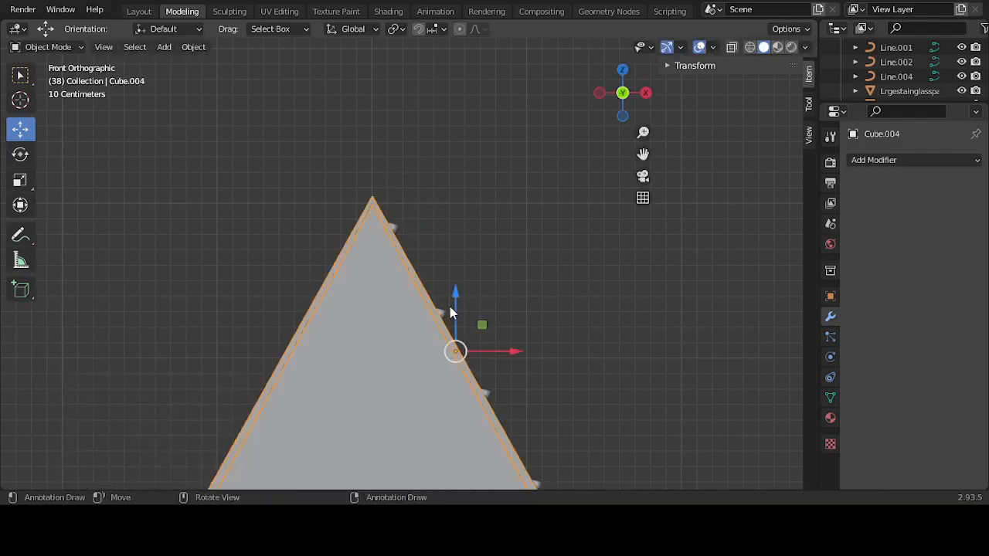
pyautogui.click(441, 315)
pyautogui.press('g')
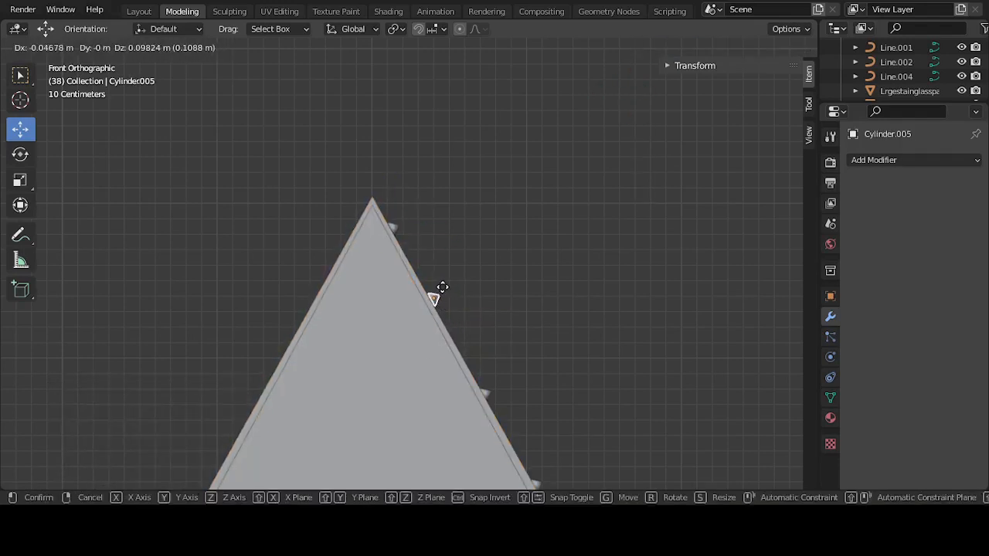
pyautogui.click(441, 287)
pyautogui.scroll(-5, 534, 333)
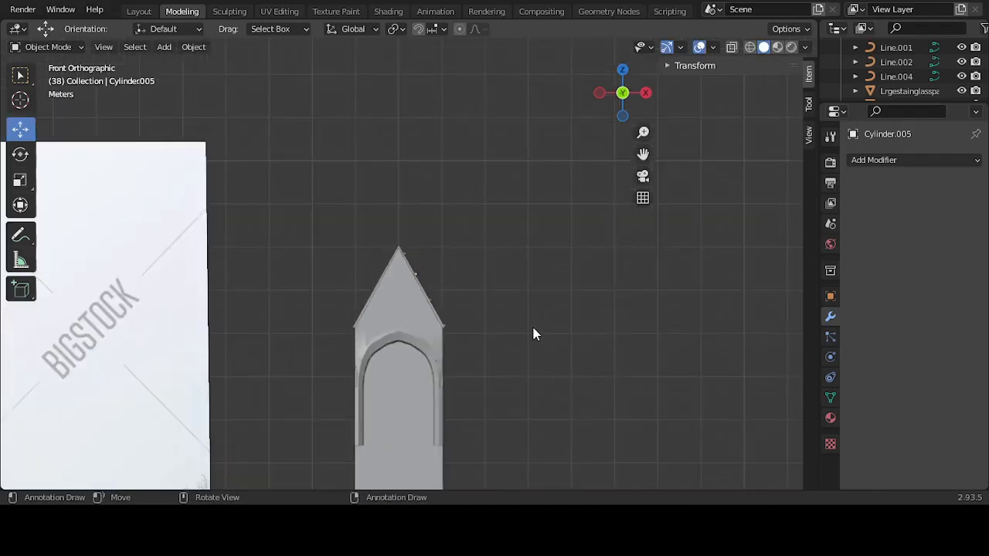
# Step: Duplicate the four cross ribs on the roof slope in place
pyautogui.scroll(-4, 534, 336)
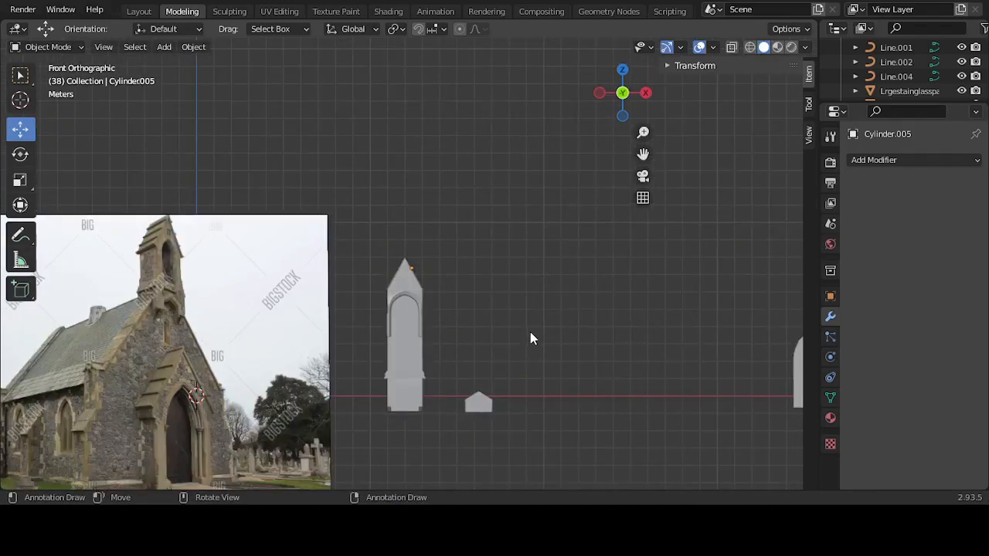
pyautogui.scroll(8, 532, 335)
pyautogui.moveTo(534, 334); pyautogui.dragTo(492, 354, button='middle')
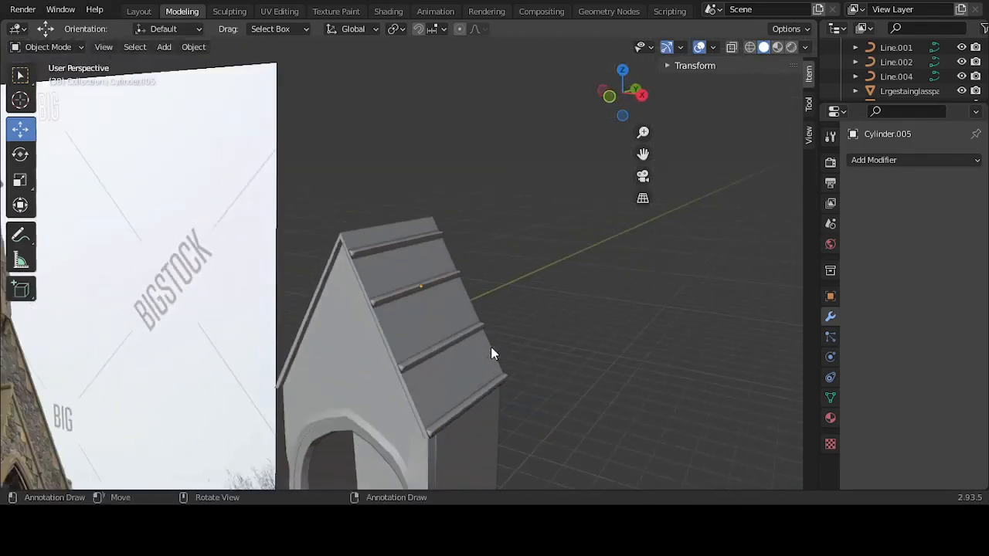
pyautogui.click(483, 391)
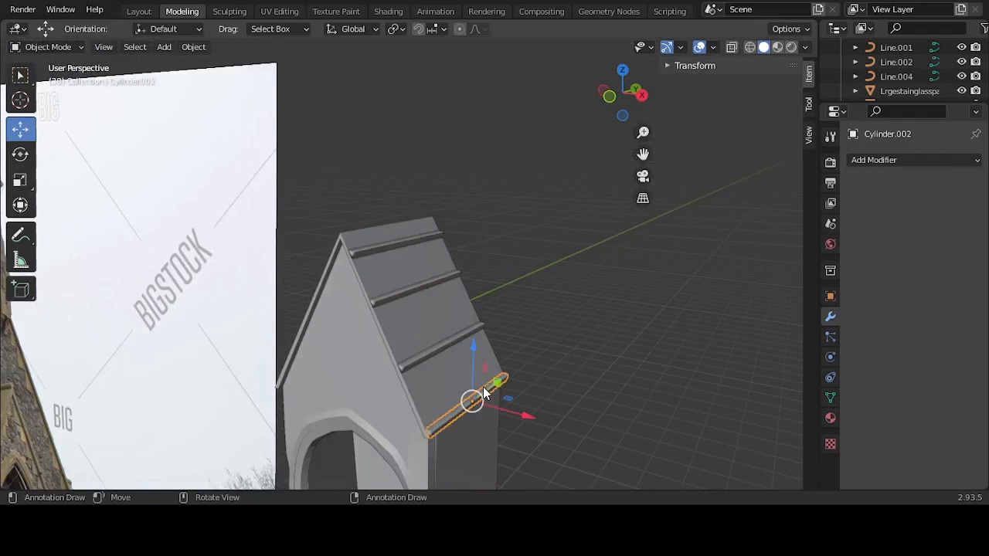
pyautogui.keyDown('shift'); pyautogui.click(436, 353); pyautogui.keyUp('shift')
pyautogui.keyDown('shift'); pyautogui.click(406, 294); pyautogui.keyUp('shift')
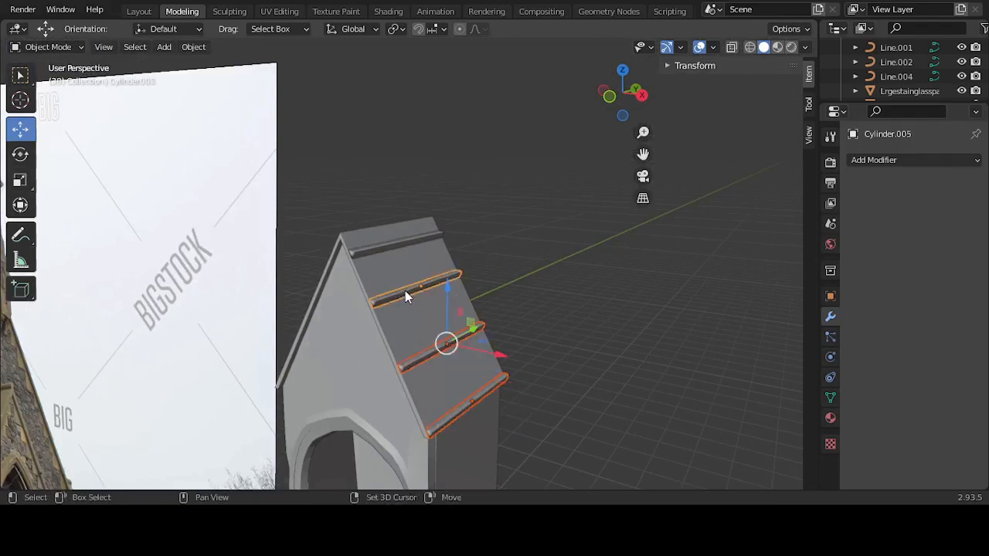
pyautogui.keyDown('shift'); pyautogui.click(385, 247); pyautogui.keyUp('shift')
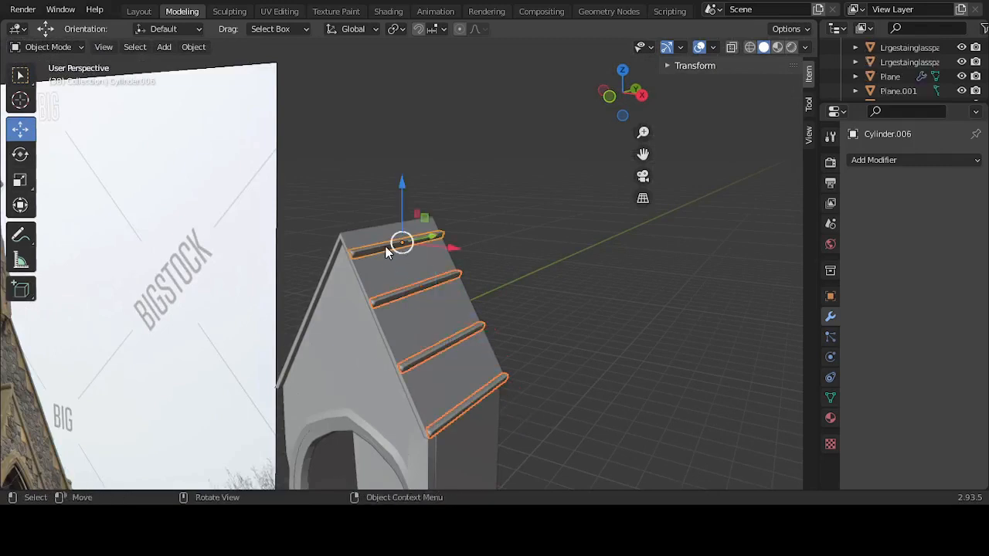
pyautogui.moveTo(422, 306); pyautogui.dragTo(489, 315, button='middle')
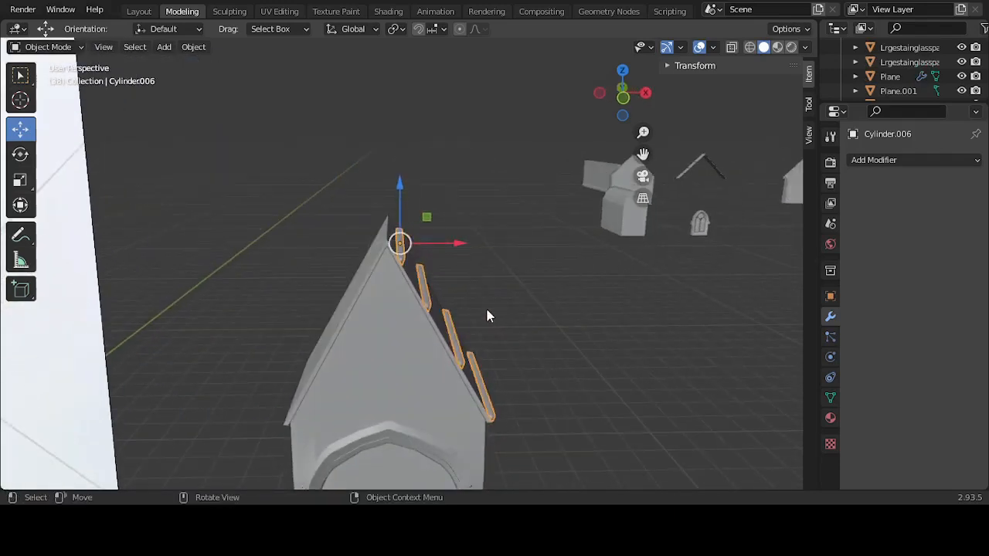
pyautogui.hotkey('shift', 'd')
pyautogui.rightClick(487, 316)
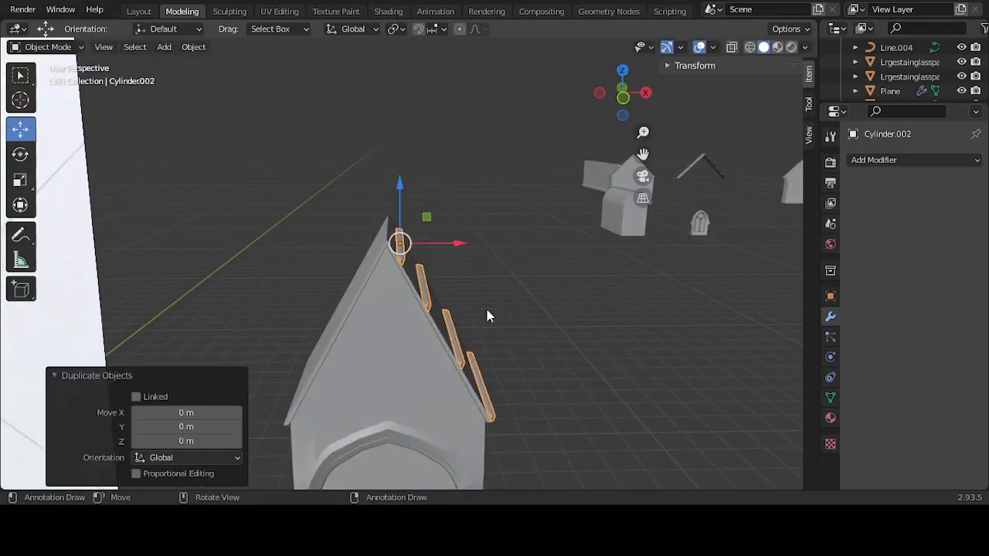
# Step: Rotate the copied ribs 180° about the global Z axis and move them about -0.248 m along X to the opposite roof slope
pyautogui.write('rz180')
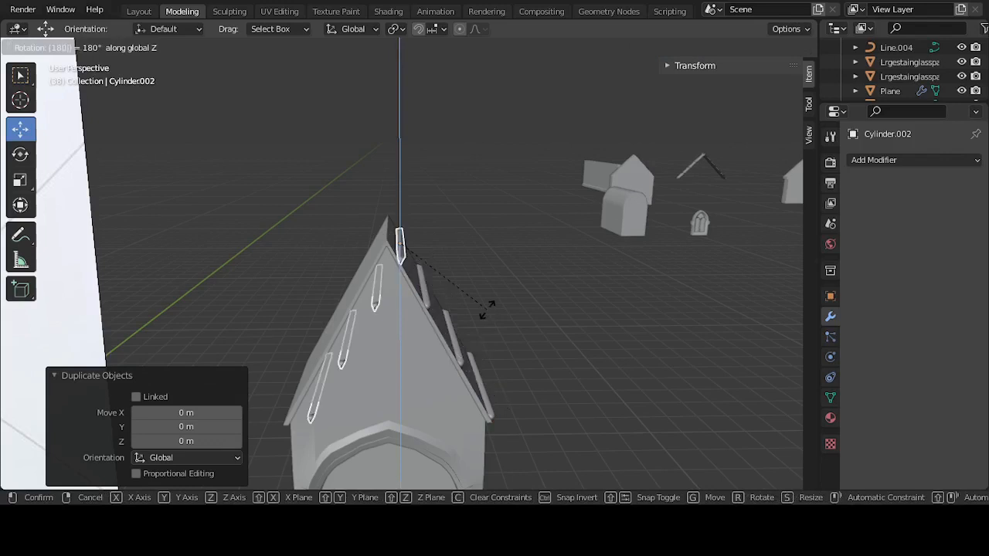
pyautogui.press('Return')
pyautogui.press('g')
pyautogui.press('x')
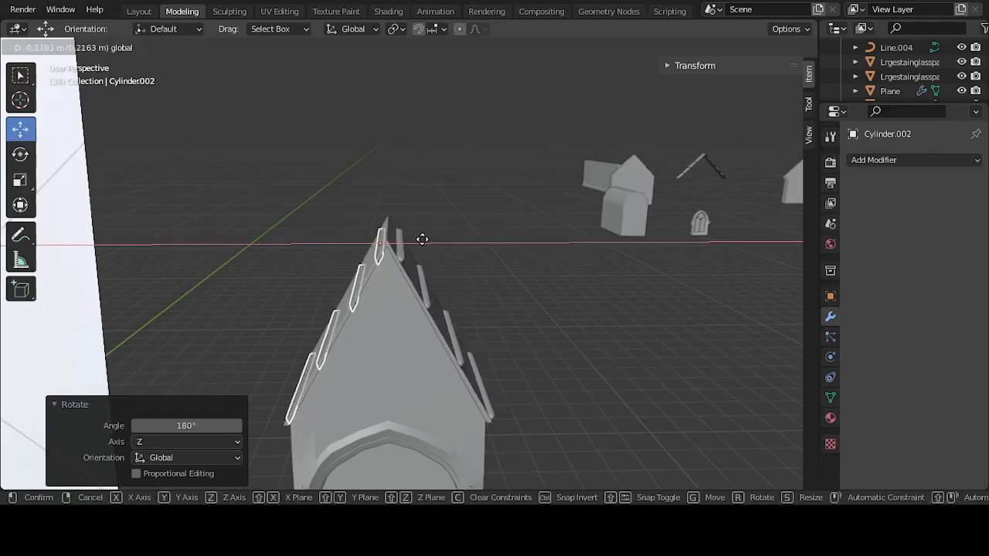
pyautogui.click(419, 241)
pyautogui.press('KP_1')
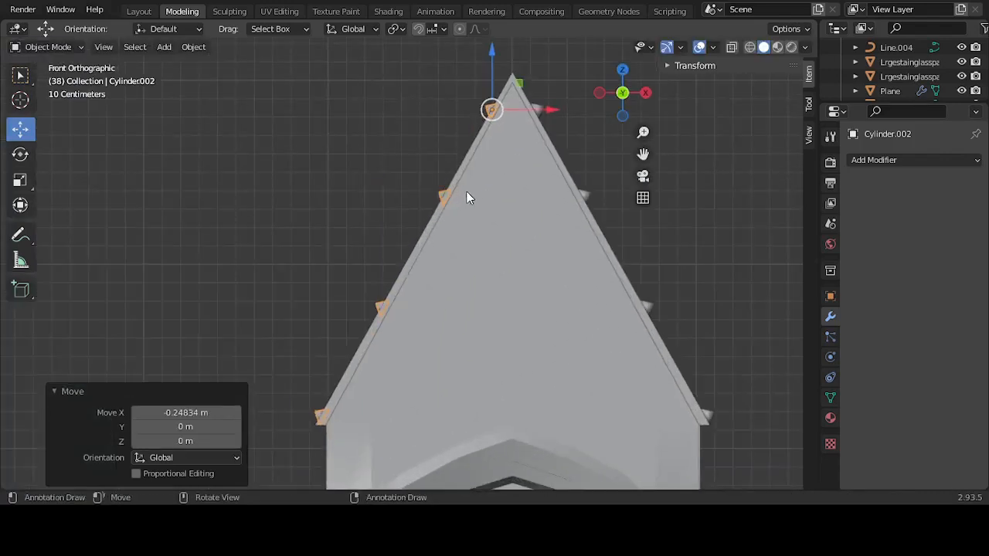
# Step: Nudge the copied ribs about -0.02 m along X to seat them on the roof slope like the originals
pyautogui.press('g')
pyautogui.press('x')
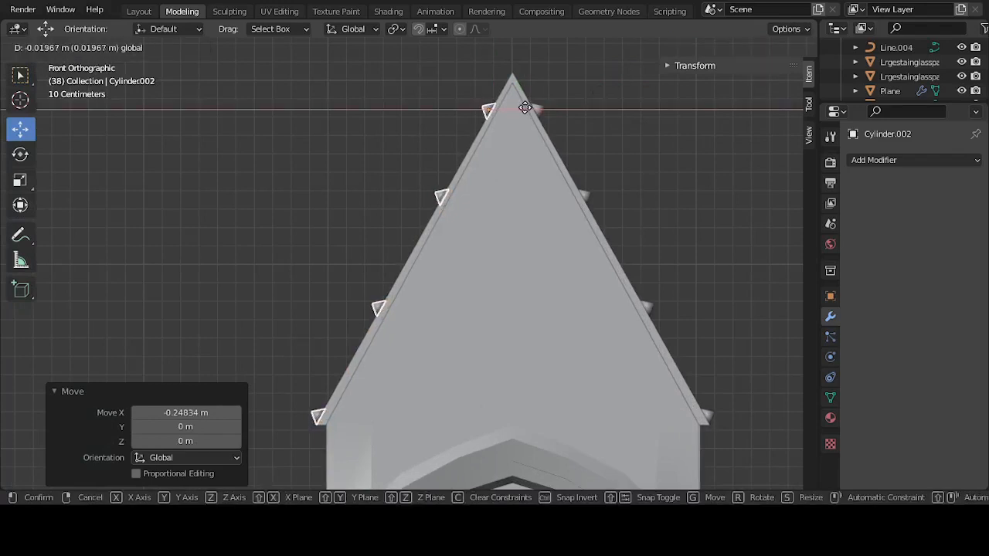
pyautogui.click(524, 107)
pyautogui.click(664, 247)
pyautogui.moveTo(666, 256); pyautogui.dragTo(449, 223, button='middle')
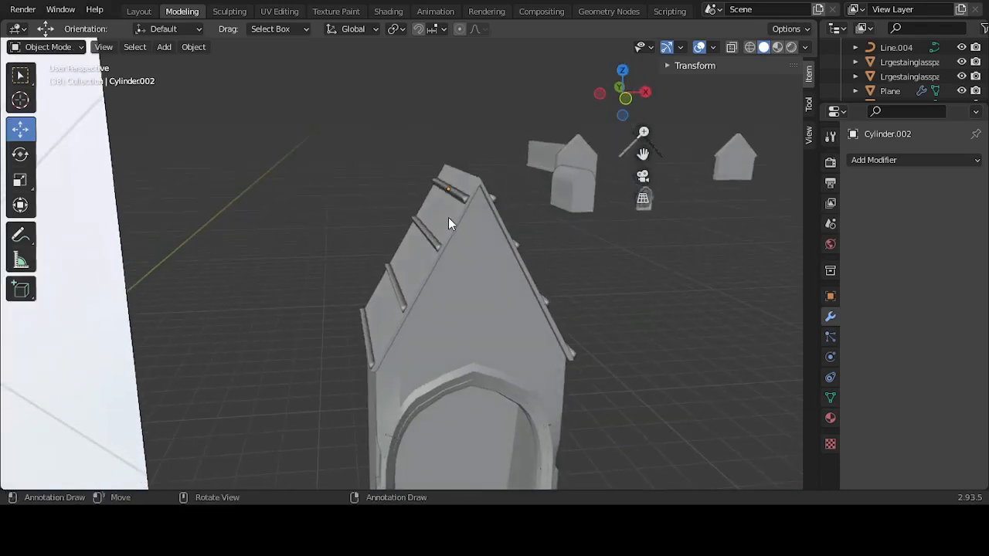
# Step: Join the walls, arch, roof, base and all roof ribs of the gabled structure into one object
pyautogui.click(435, 245)
pyautogui.click(464, 252)
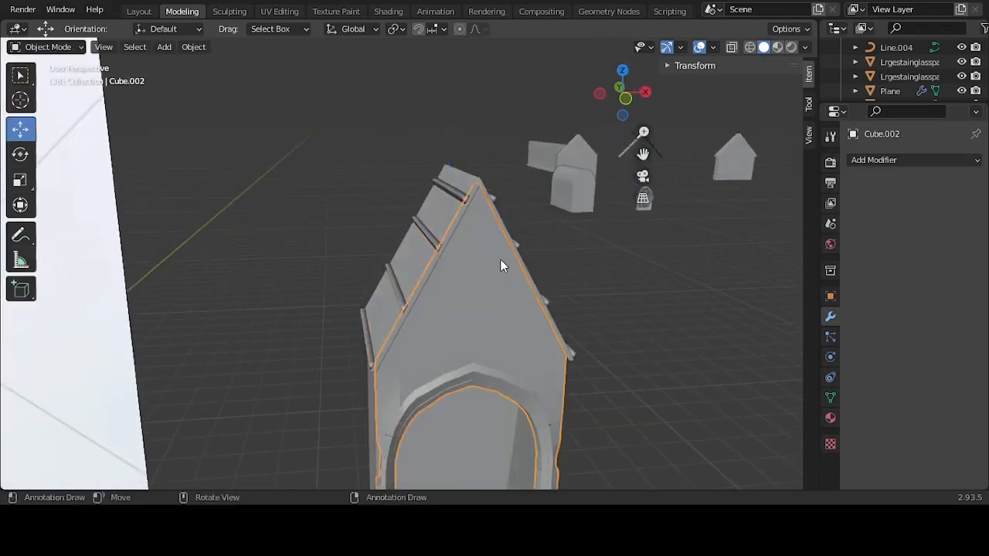
pyautogui.moveTo(501, 260); pyautogui.dragTo(447, 269, button='middle')
pyautogui.scroll(-5, 447, 269)
pyautogui.moveTo(513, 182)
pyautogui.mouseDown(button='middle')
pyautogui.moveTo(534, 266)
pyautogui.moveTo(526, 192)
pyautogui.mouseUp(button='middle')
pyautogui.moveTo(526, 172); pyautogui.dragTo(382, 364)
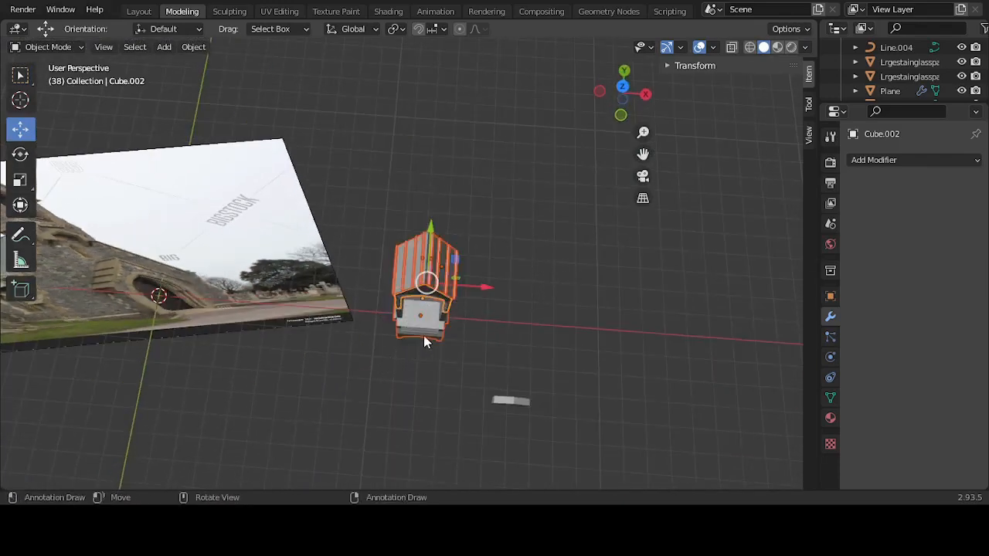
pyautogui.press('KP_1')
pyautogui.moveTo(485, 331); pyautogui.dragTo(448, 353, button='middle')
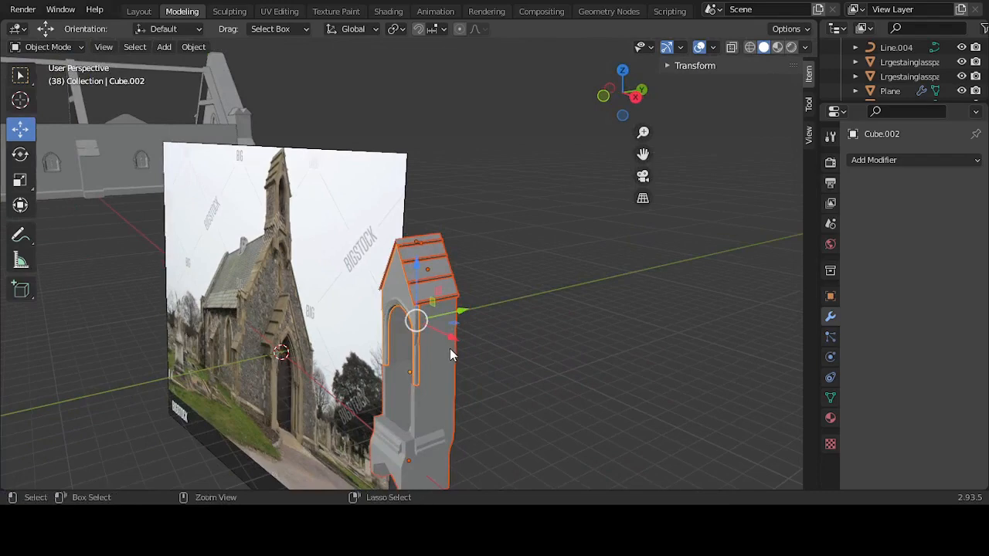
pyautogui.hotkey('ctrl', 'j')
pyautogui.click(548, 319)
# Step: Delete the small leftover cylinder object standing in front of the gabled structure
pyautogui.scroll(-4, 504, 320)
pyautogui.scroll(-2, 495, 328)
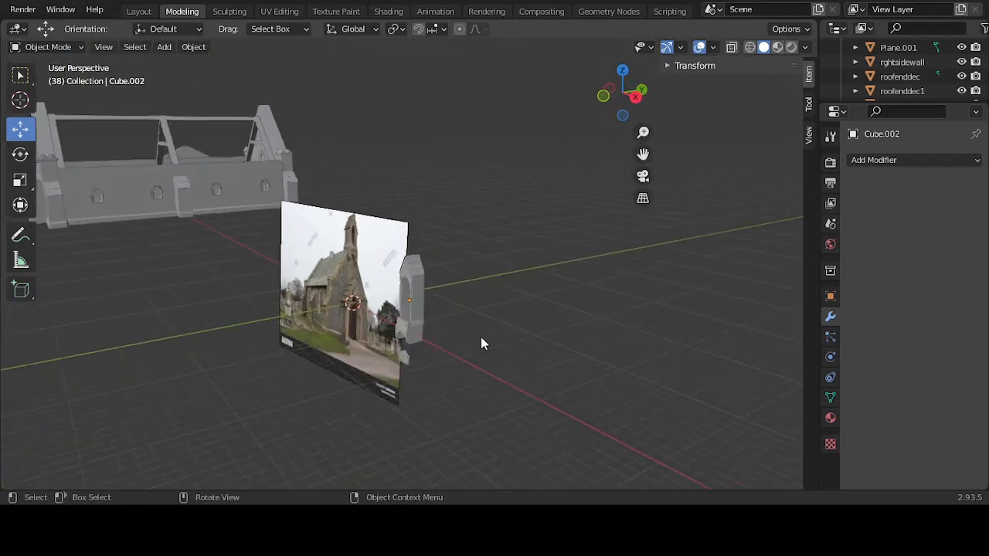
pyautogui.scroll(2, 480, 340)
pyautogui.click(408, 404)
pyautogui.click(410, 403)
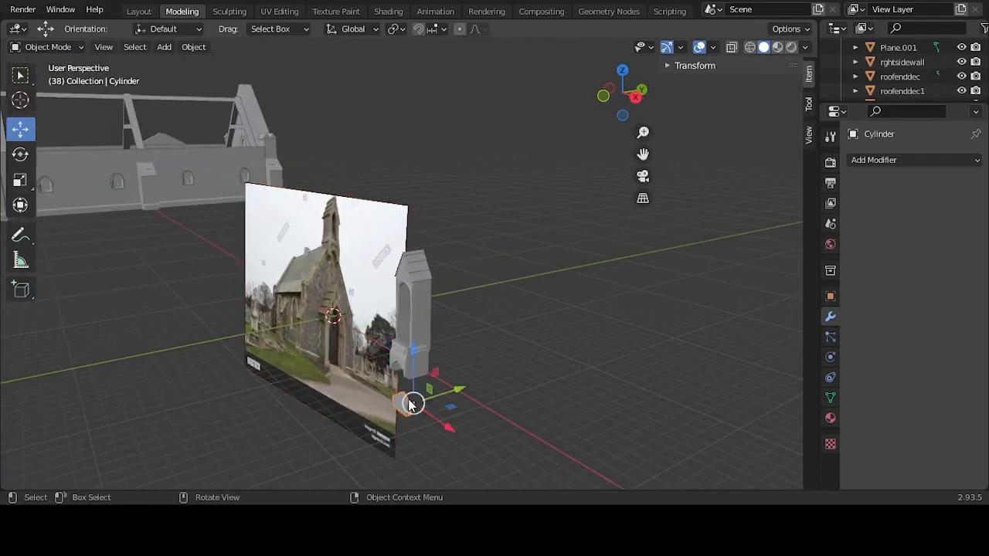
pyautogui.press('Delete')
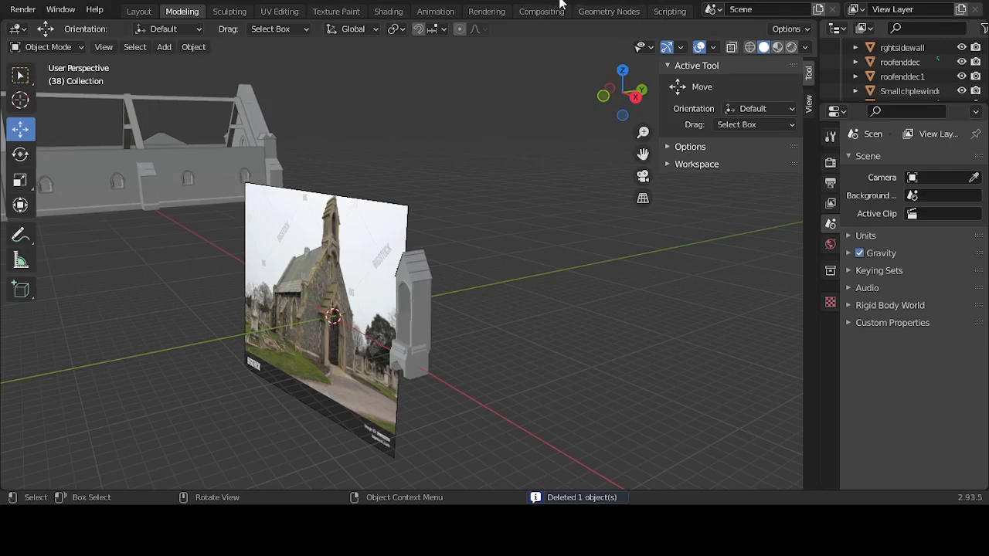
# Step: Bring the whole program window into view and save the scene file
pyautogui.moveTo(561, 0); pyautogui.dragTo(555, 0)
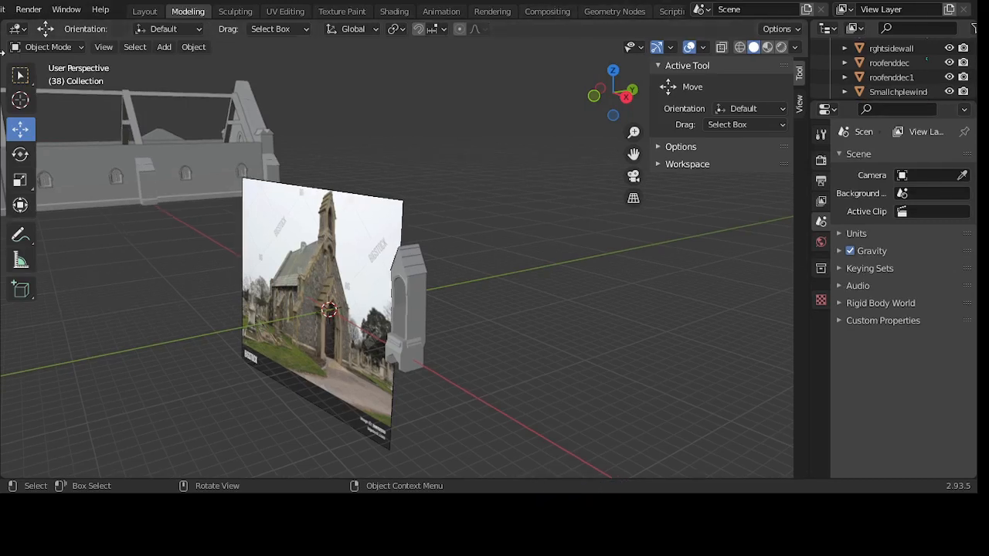
pyautogui.moveTo(1, 53); pyautogui.dragTo(1, 62)
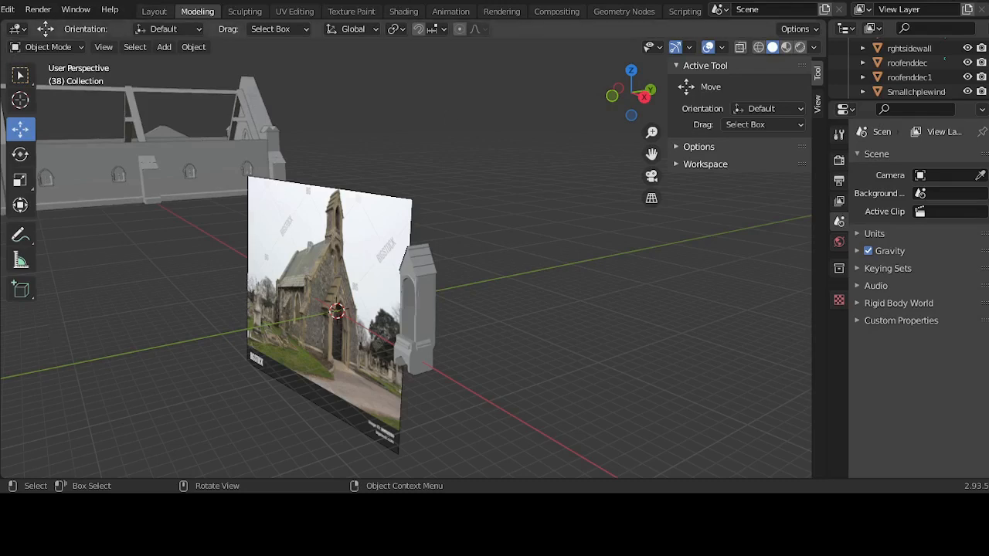
pyautogui.press('super+Up')
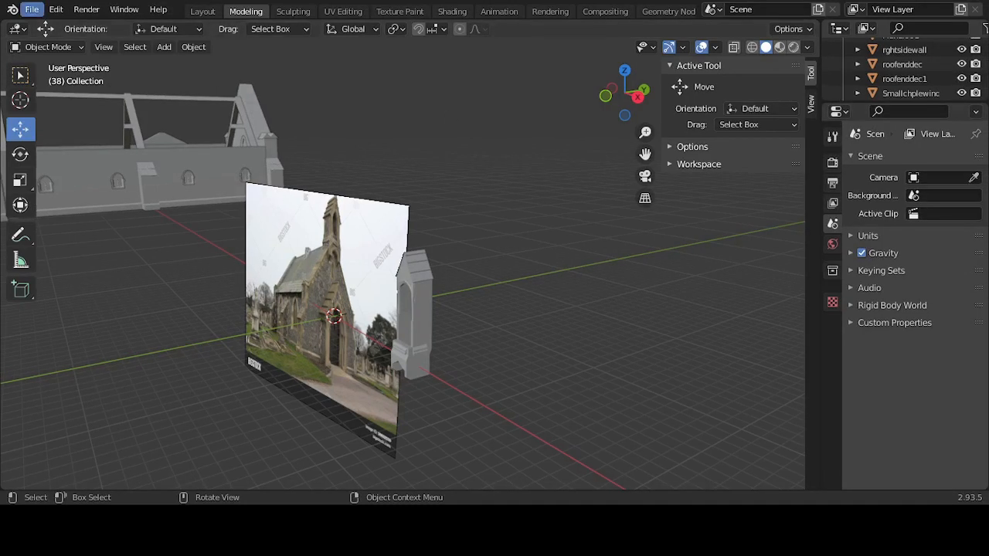
pyautogui.click(32, 9)
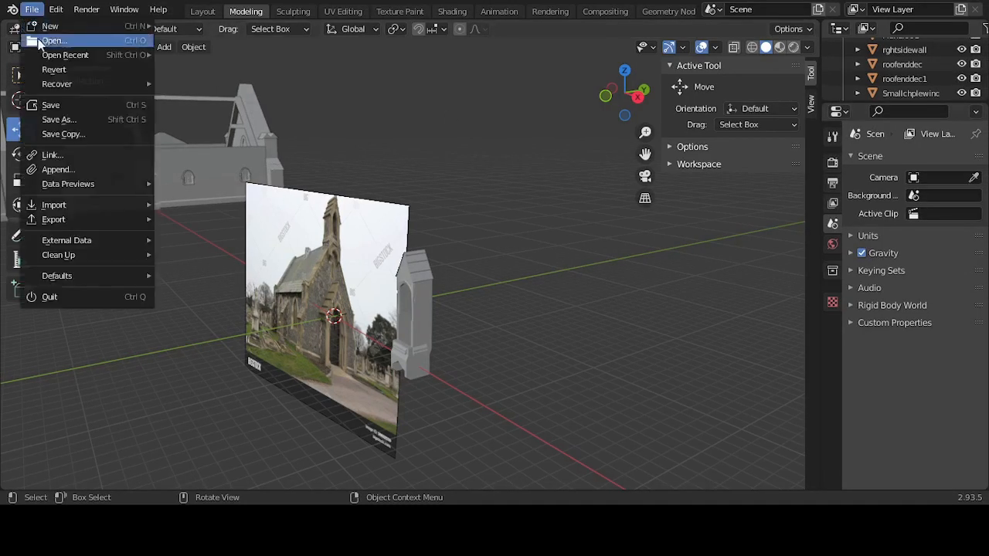
pyautogui.click(74, 105)
pyautogui.click(319, 250)
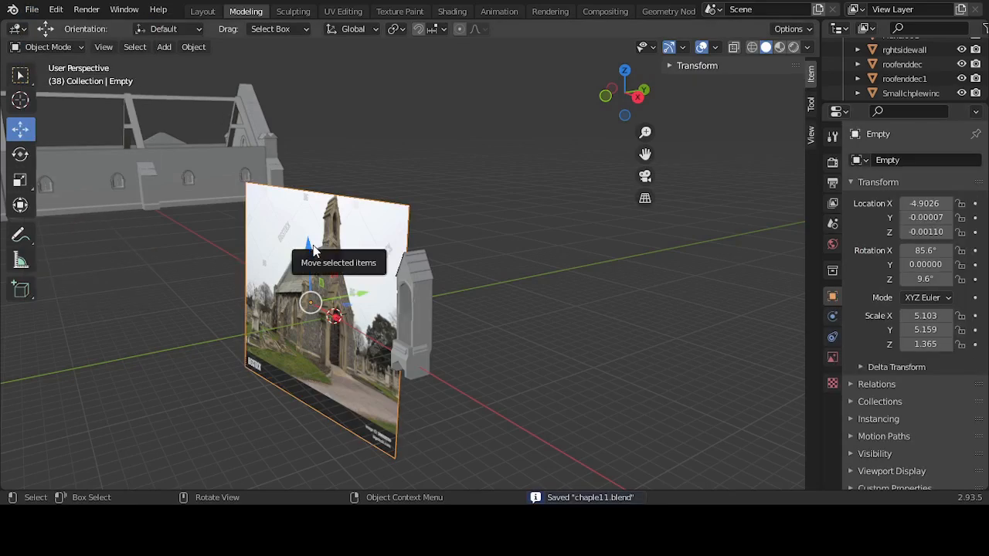
# Step: Add a 2 m cube and move it about 12.34 m along X to the gabled structure
pyautogui.moveTo(325, 255); pyautogui.dragTo(538, 365, button='middle')
pyautogui.scroll(4, 499, 307)
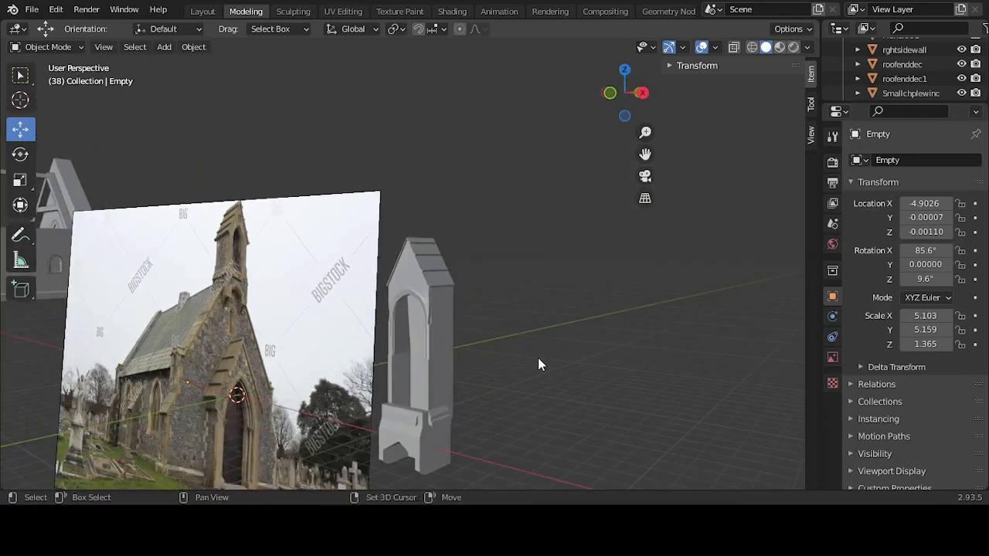
pyautogui.hotkey('shift', 'a')
pyautogui.moveTo(486, 209)
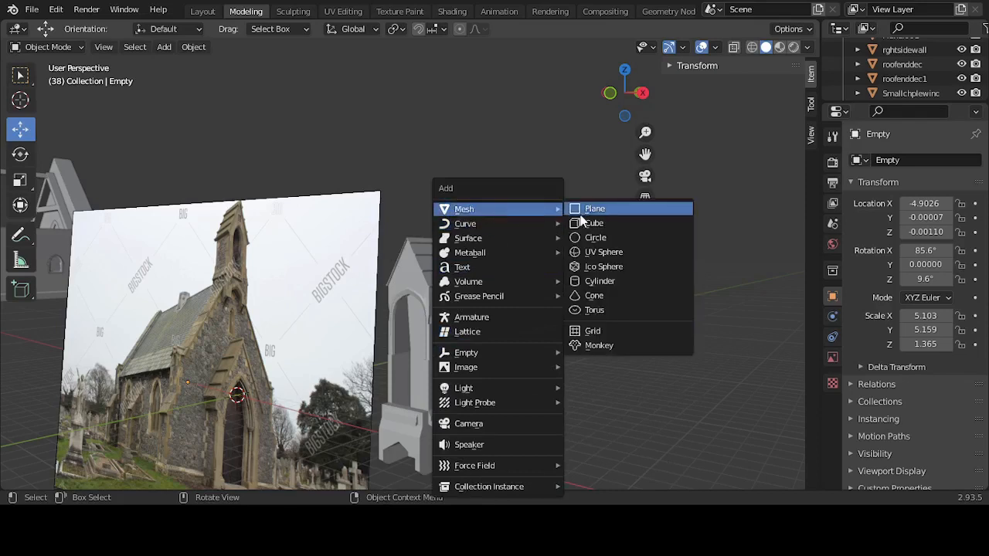
pyautogui.click(589, 220)
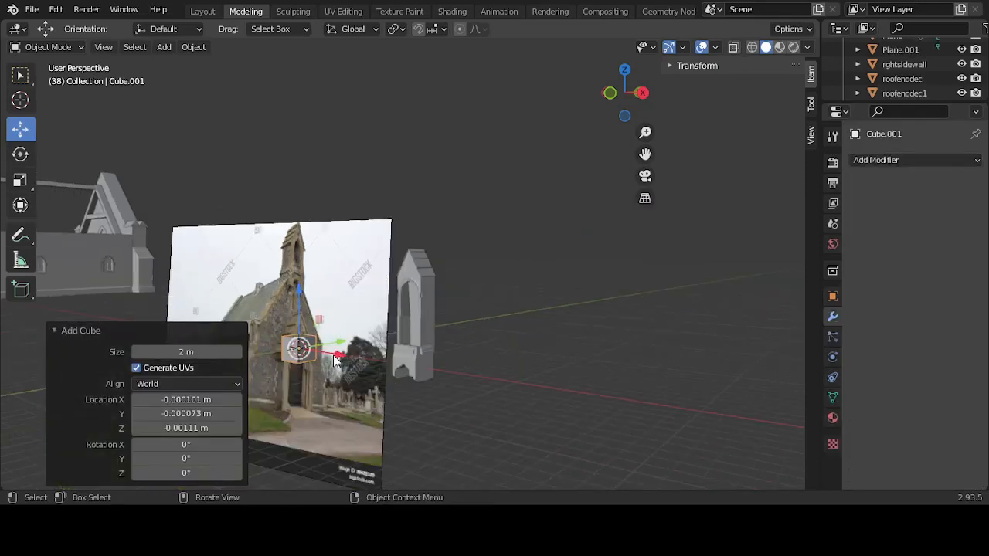
pyautogui.moveTo(324, 362); pyautogui.dragTo(454, 361)
pyautogui.press('KP_1')
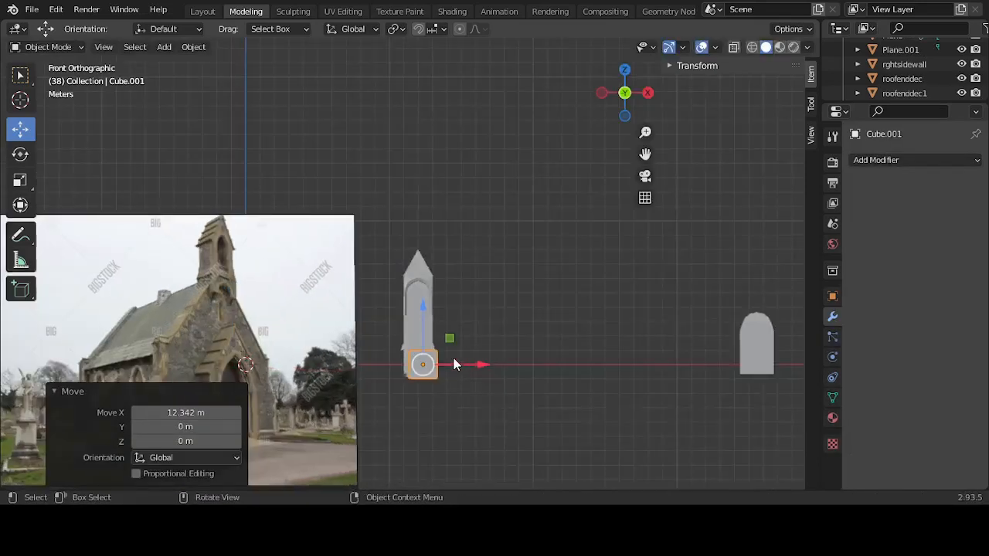
# Step: Raise the cube to the lower part of the arched opening and shift it about -0.345 m along X to centre it
pyautogui.moveTo(418, 332); pyautogui.dragTo(404, 267)
pyautogui.press('KP_Decimal')
pyautogui.scroll(-3, 404, 268)
pyautogui.scroll(-2, 405, 267)
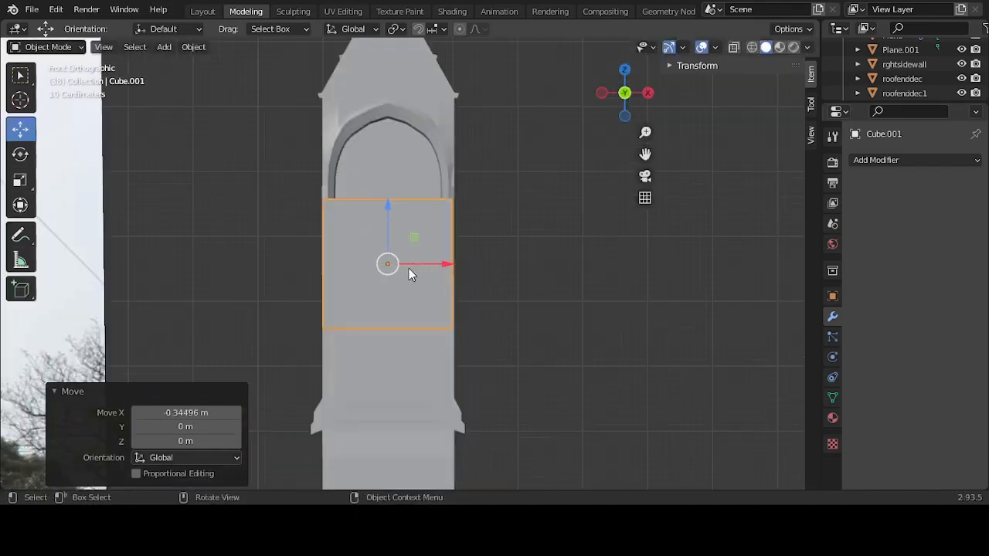
# Step: Flatten the cube into a crossbar by scaling it to about 0.101 along Z and 0.1 along Y
pyautogui.click(20, 180)
pyautogui.moveTo(386, 199); pyautogui.dragTo(386, 264)
pyautogui.moveTo(387, 263)
pyautogui.mouseDown(button='middle')
pyautogui.moveTo(419, 272)
pyautogui.moveTo(390, 270)
pyautogui.mouseUp(button='middle')
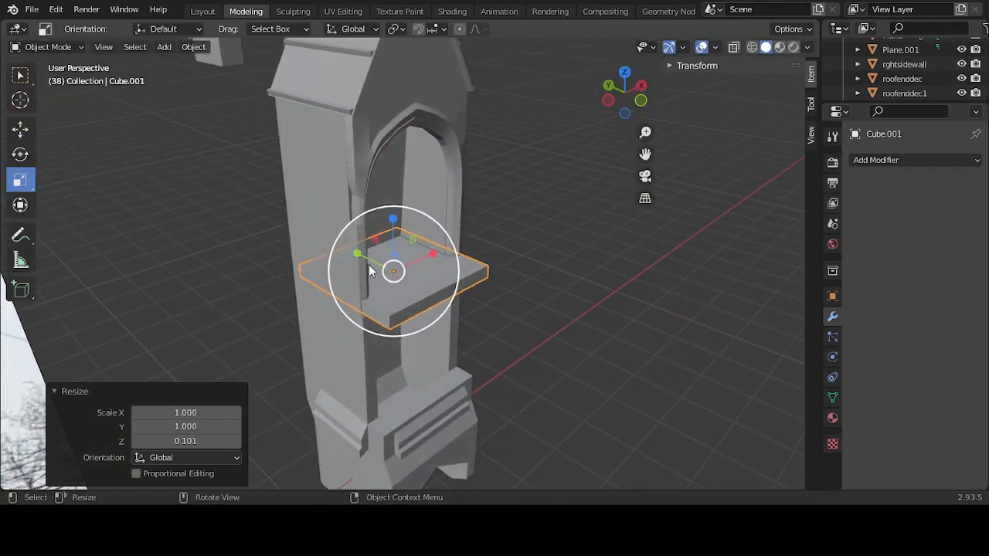
pyautogui.press('s')
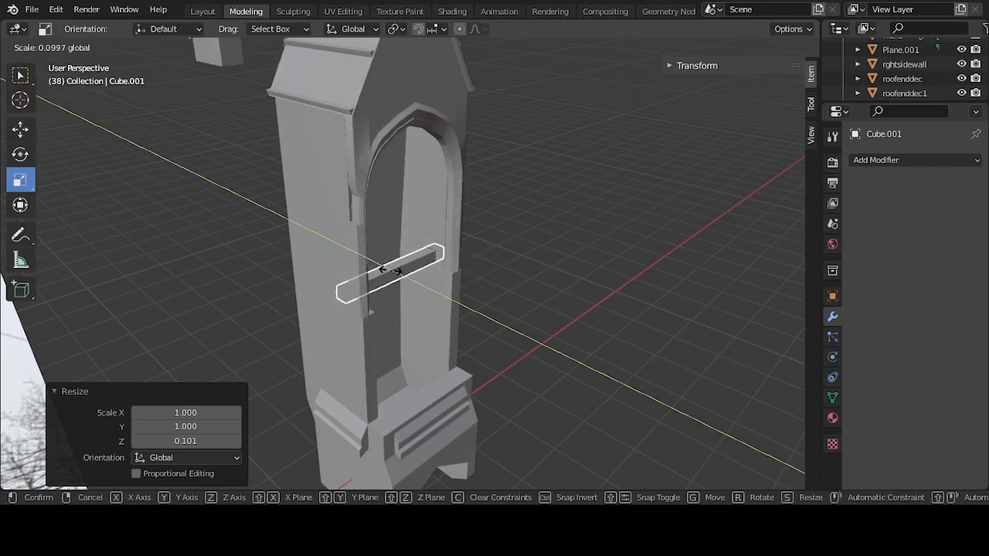
pyautogui.press('KP_1')
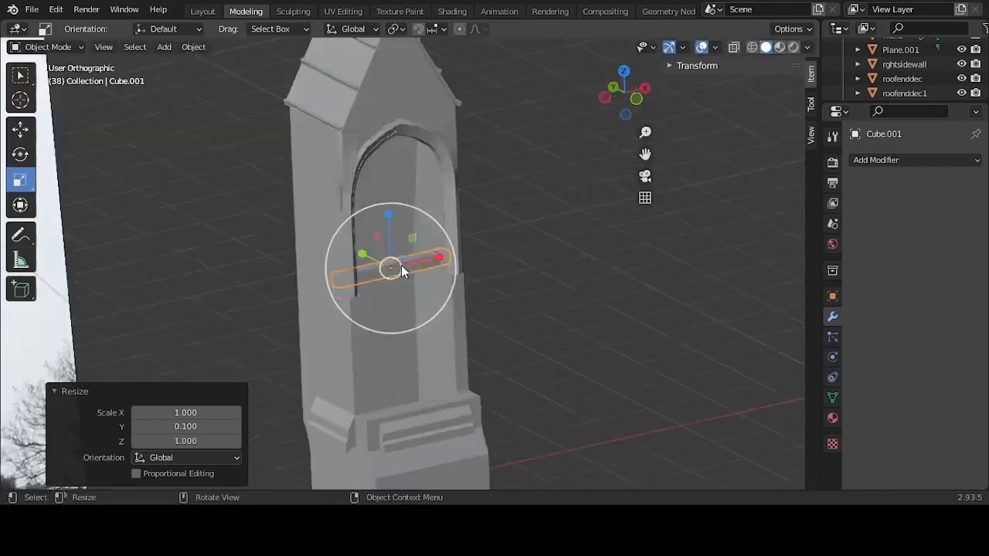
pyautogui.scroll(5, 377, 263)
pyautogui.moveTo(311, 248); pyautogui.dragTo(358, 310, button='middle')
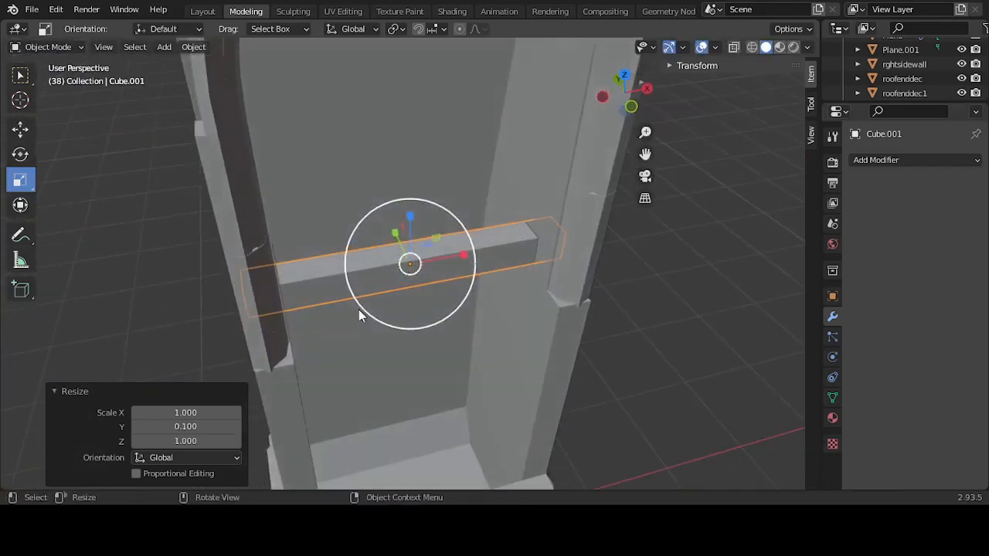
# Step: Shorten the crossbar to about 0.85 along X to fit between the side walls of the opening
pyautogui.press('s')
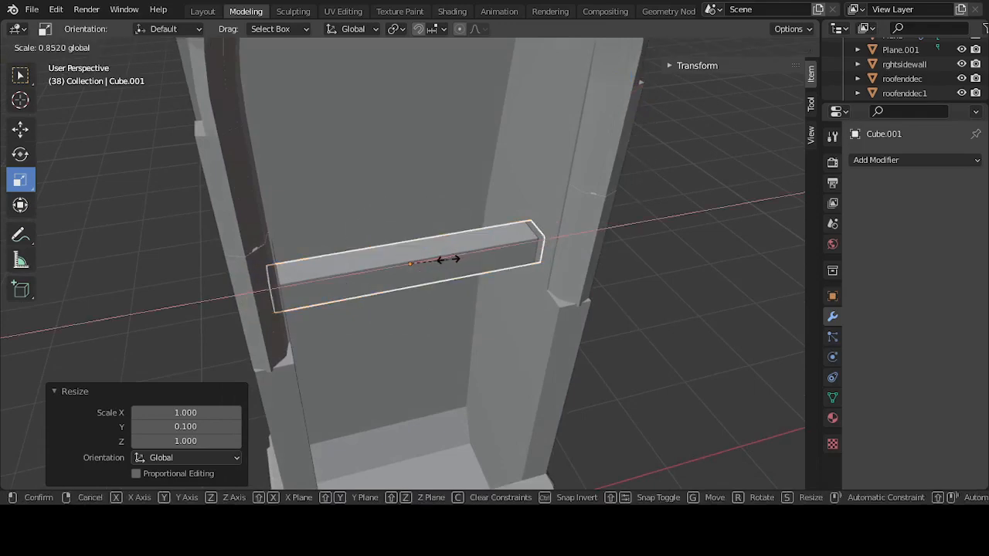
pyautogui.click(448, 258)
pyautogui.moveTo(448, 258); pyautogui.dragTo(411, 213, button='middle')
# Step: Thin the crossbar by scaling it to 0.595 along Y and 0.705 along Z
pyautogui.press('s')
pyautogui.press('y')
pyautogui.click(405, 242)
pyautogui.press('s')
pyautogui.press('z')
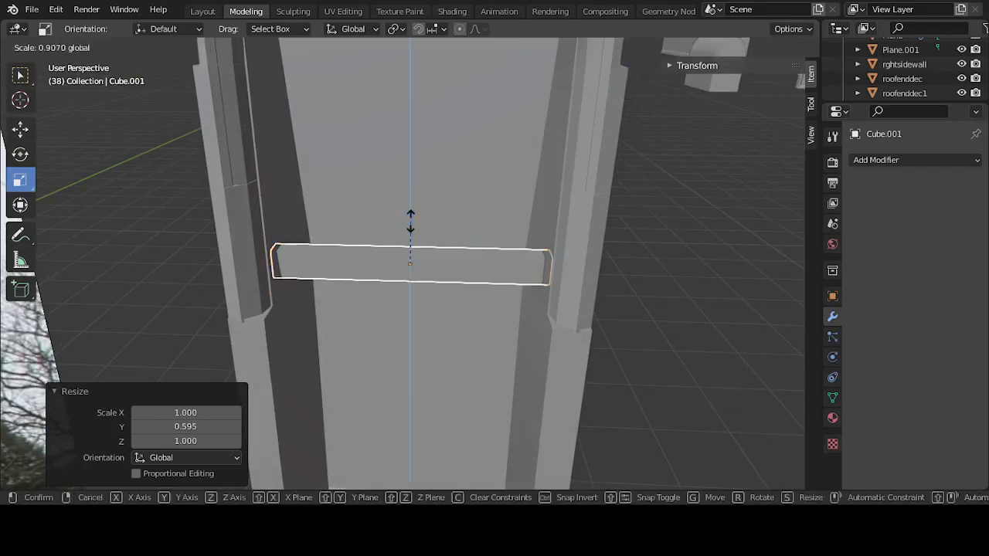
pyautogui.click(492, 231)
pyautogui.moveTo(491, 230); pyautogui.dragTo(421, 255, button='middle')
pyautogui.scroll(-8, 546, 210)
pyautogui.scroll(8, 431, 252)
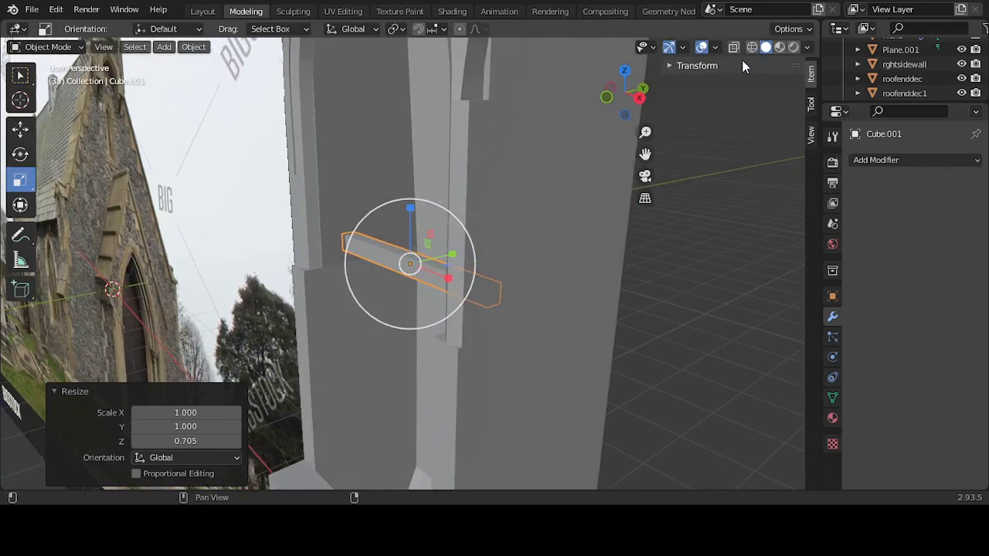
# Step: Move the crossbar about 0.317 m along Y and raise it about 1.833 m to the arch of the opening
pyautogui.press('KP_3')
pyautogui.click(779, 47)
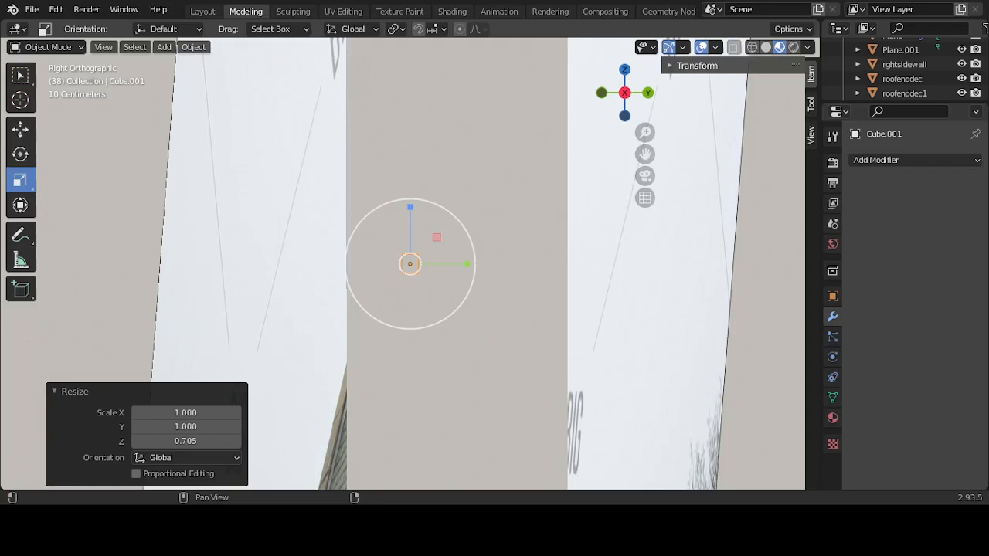
pyautogui.hotkey('shift', 'z')
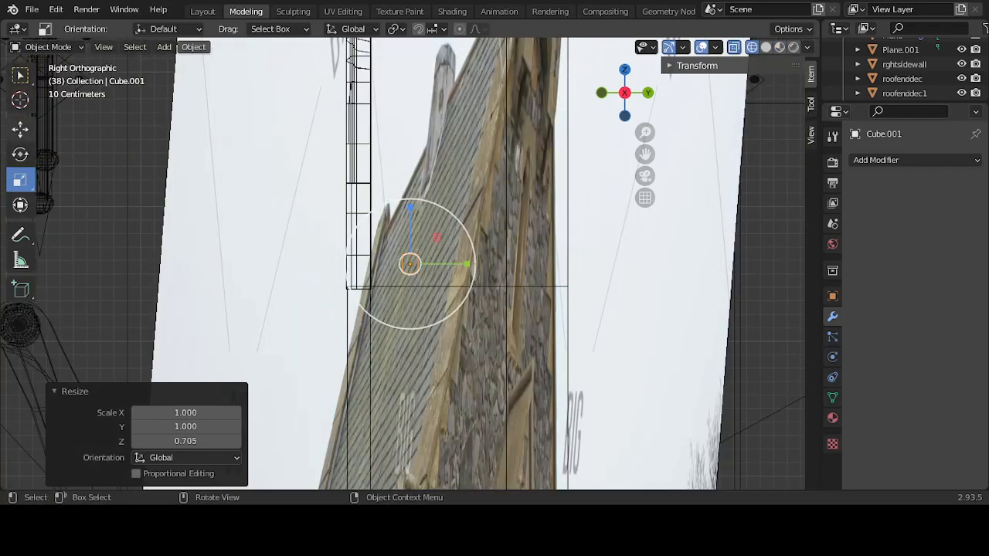
pyautogui.click(20, 129)
pyautogui.moveTo(463, 264); pyautogui.dragTo(508, 264)
pyautogui.scroll(-5, 508, 264)
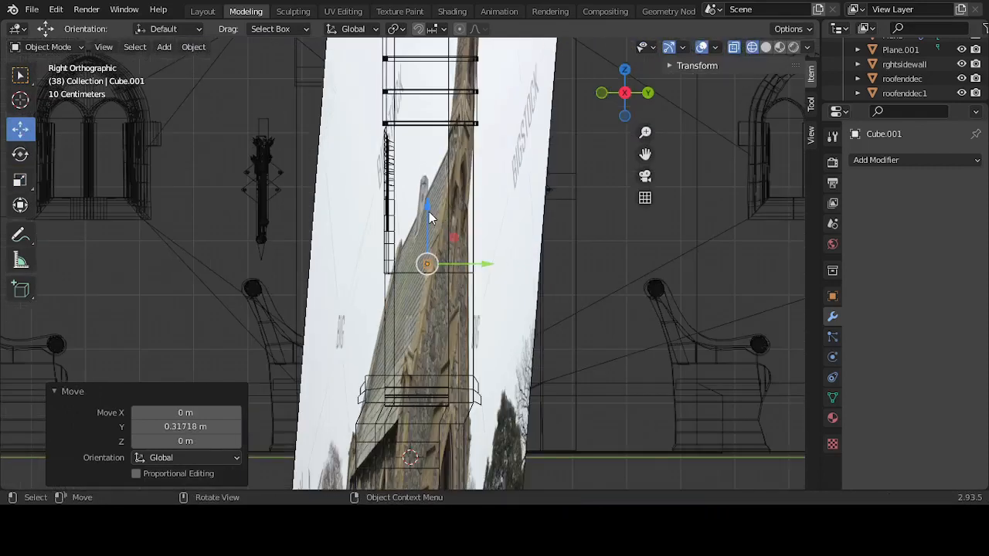
pyautogui.moveTo(430, 219); pyautogui.dragTo(418, 111)
pyautogui.scroll(3, 438, 154)
pyautogui.press('KP_Decimal')
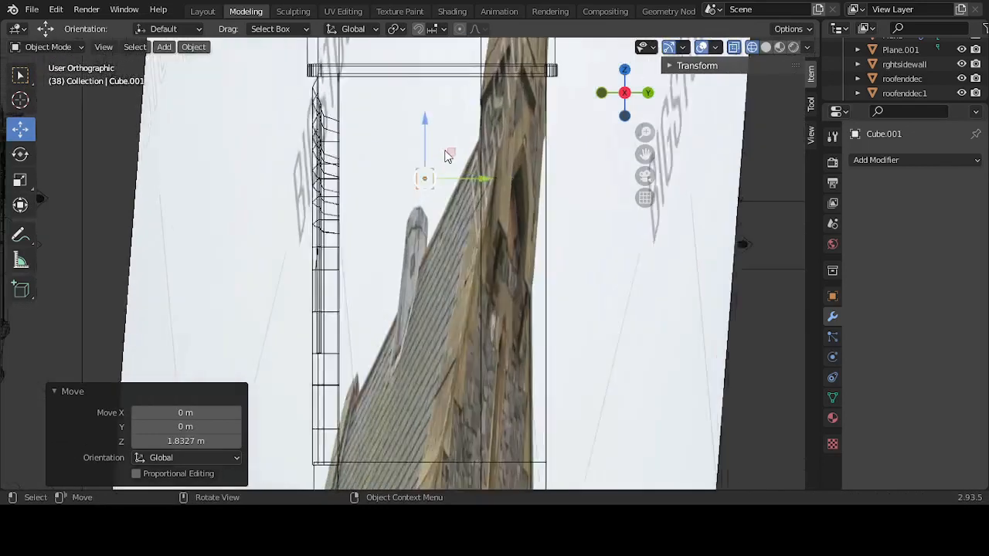
# Step: Thicken the crossbar by scaling its cross-section up in the YZ plane
pyautogui.click(17, 181)
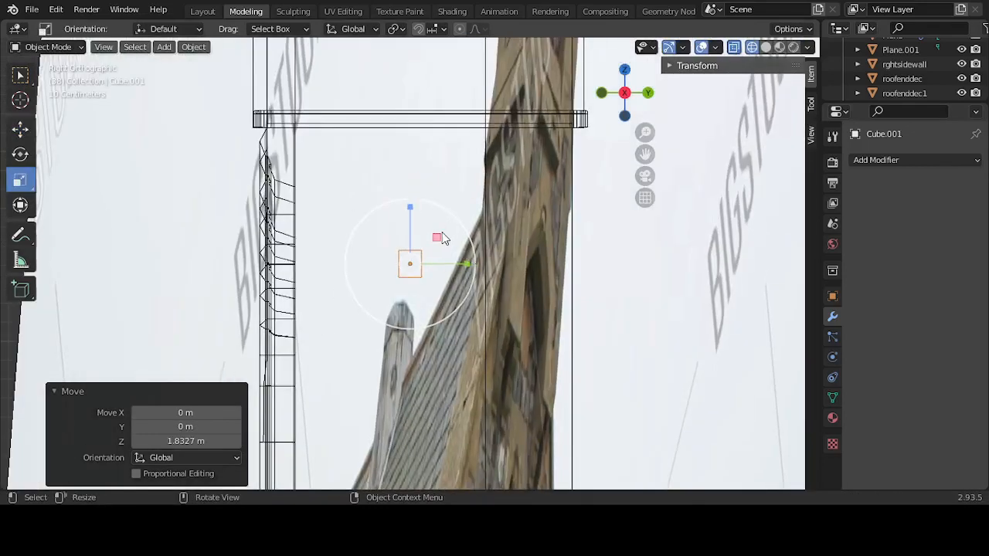
pyautogui.moveTo(438, 236); pyautogui.dragTo(487, 213)
pyautogui.click(462, 245)
pyautogui.moveTo(354, 238); pyautogui.dragTo(518, 247, button='middle')
pyautogui.moveTo(388, 233); pyautogui.dragTo(423, 249, button='middle')
pyautogui.click(390, 236)
# Step: Slim the crossbar by scaling it to about 0.687 along Y and 0.548 along Z
pyautogui.press('s')
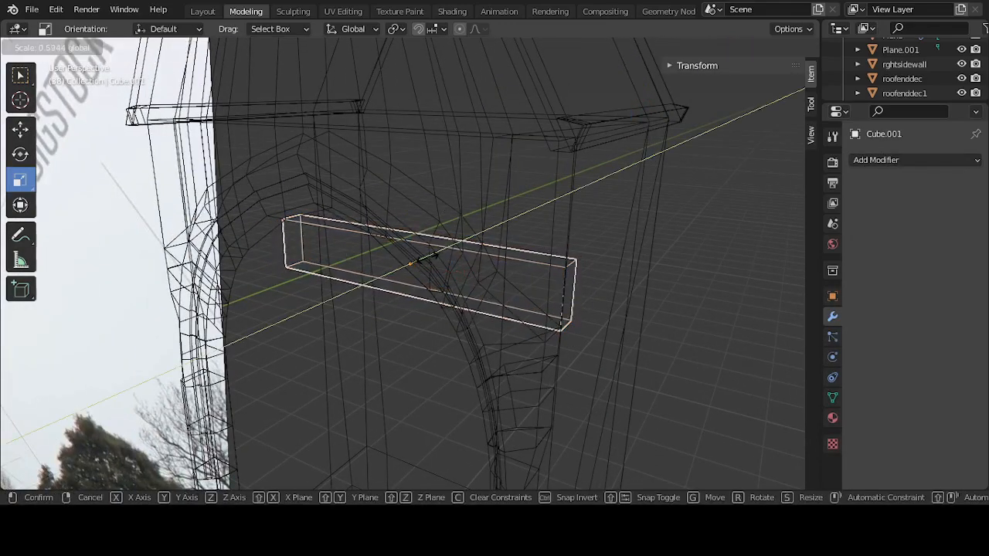
pyautogui.click(433, 257)
pyautogui.press('s')
pyautogui.press('z')
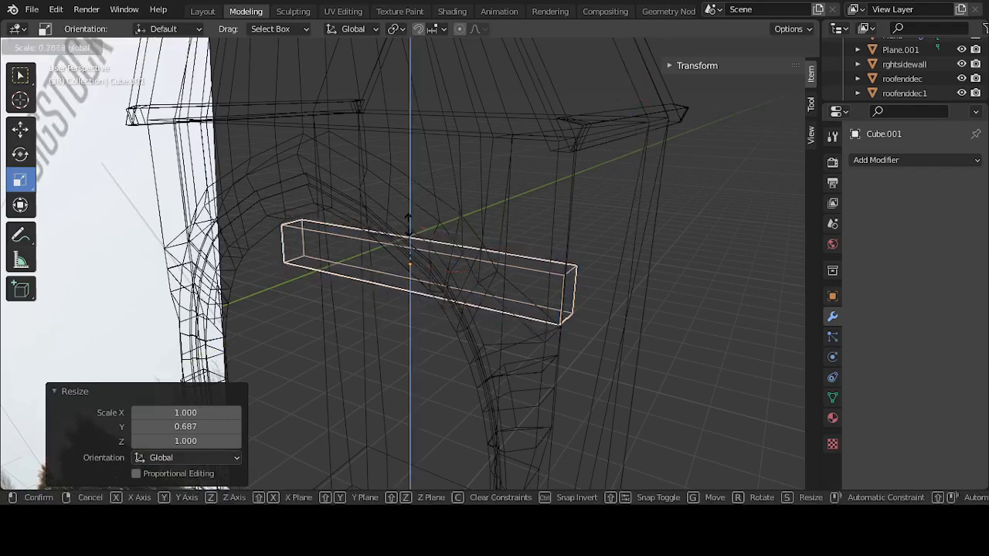
pyautogui.click(427, 304)
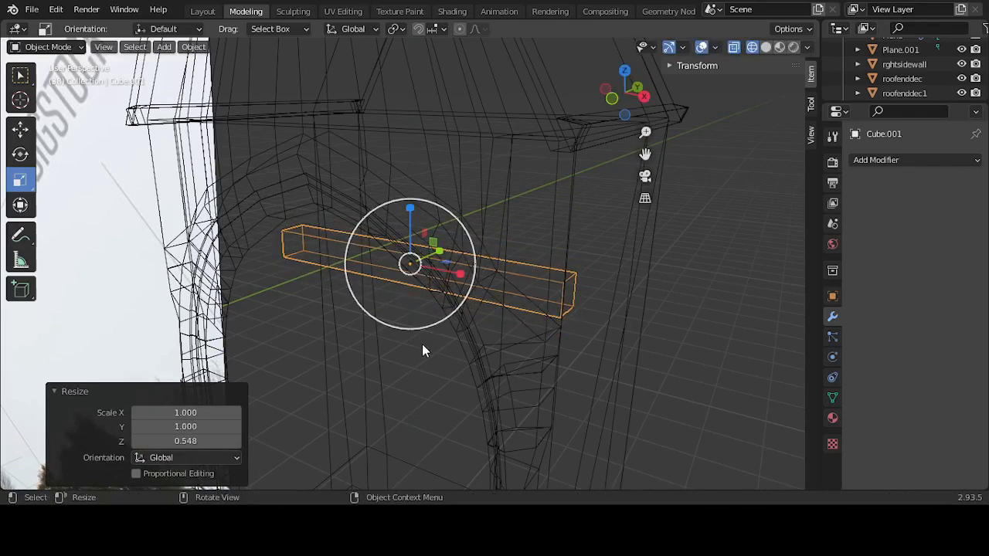
# Step: Save the chapel file with the finished crossbar
pyautogui.moveTo(422, 343); pyautogui.dragTo(463, 322, button='middle')
pyautogui.scroll(-6, 441, 294)
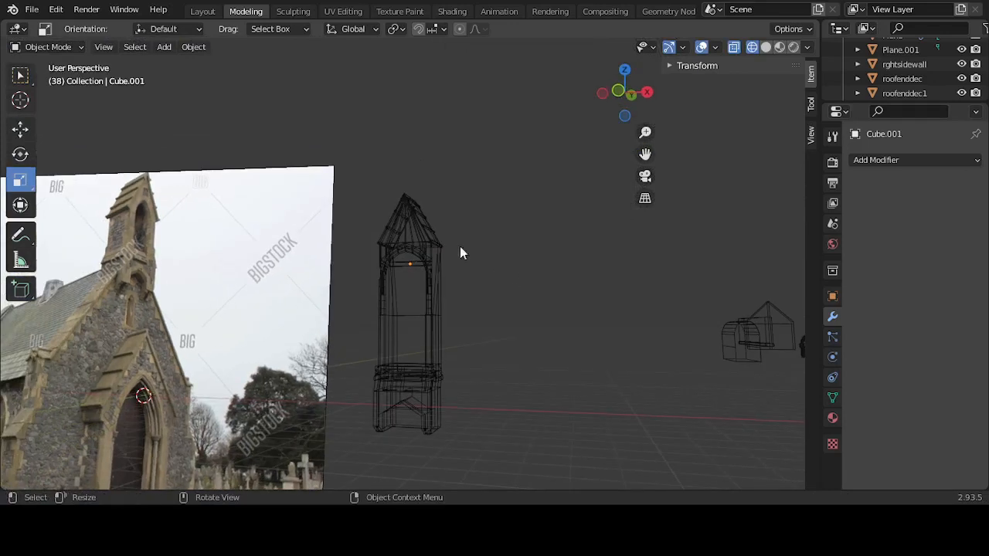
pyautogui.click(34, 9)
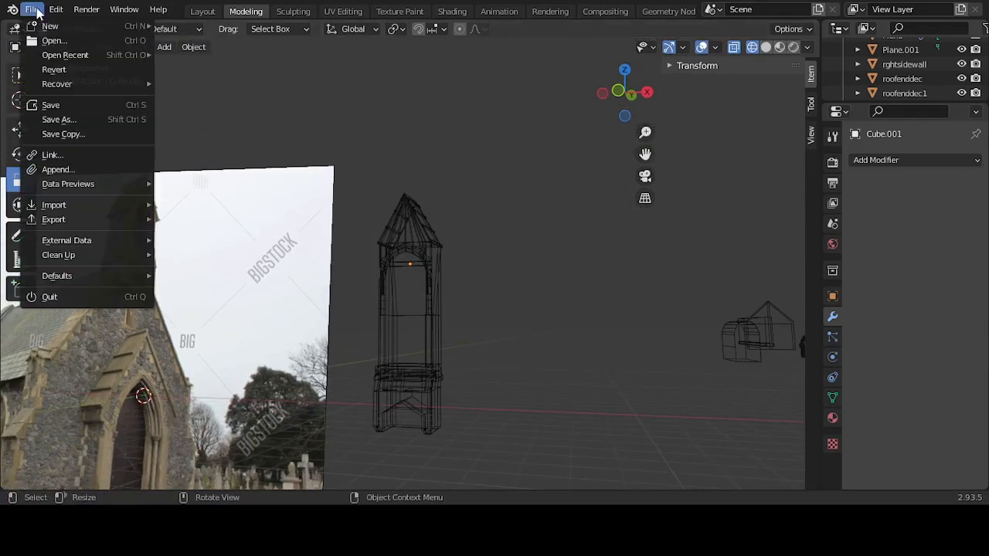
pyautogui.click(68, 106)
# Step: Delete the church reference image from the scene
pyautogui.press('KP_1')
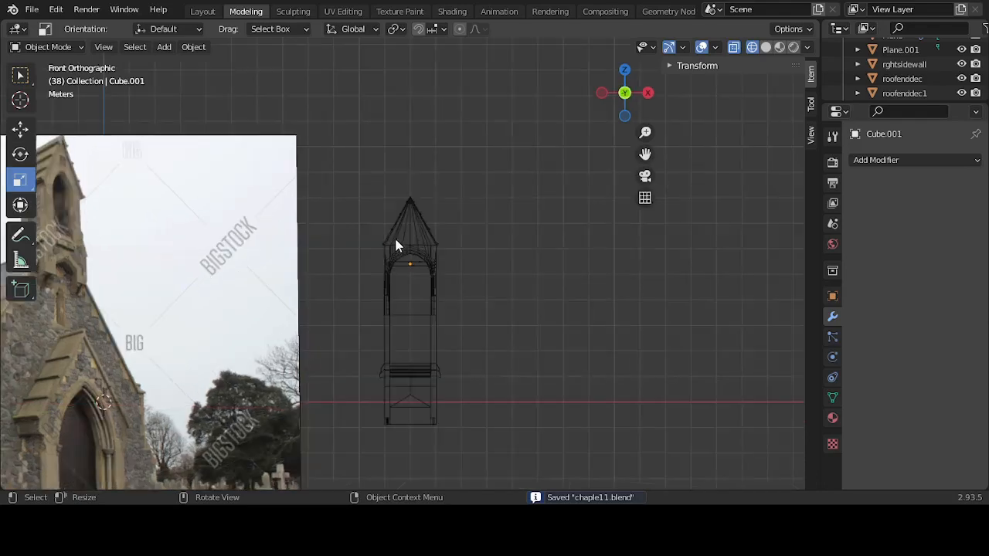
pyautogui.scroll(-4, 392, 238)
pyautogui.click(294, 256)
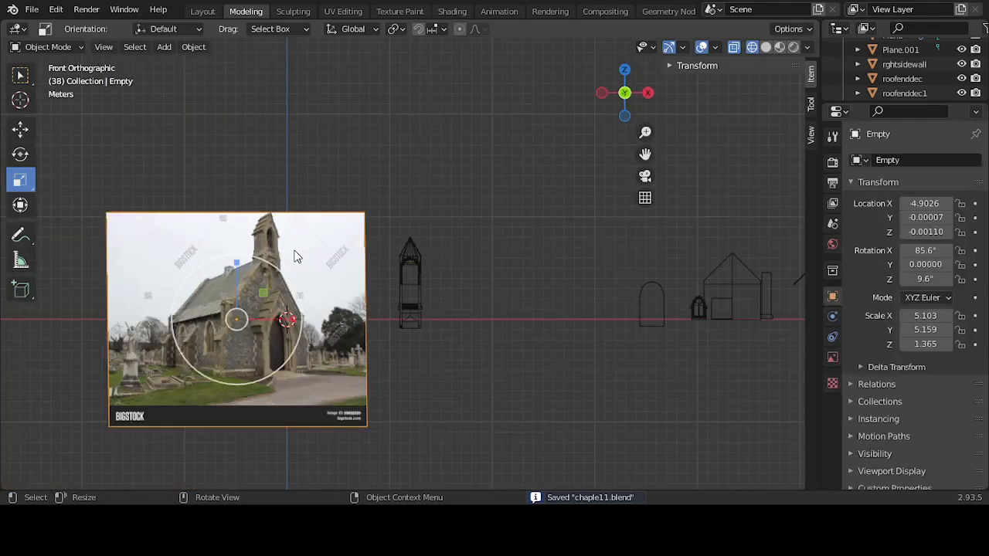
pyautogui.press('Delete')
pyautogui.scroll(4, 321, 280)
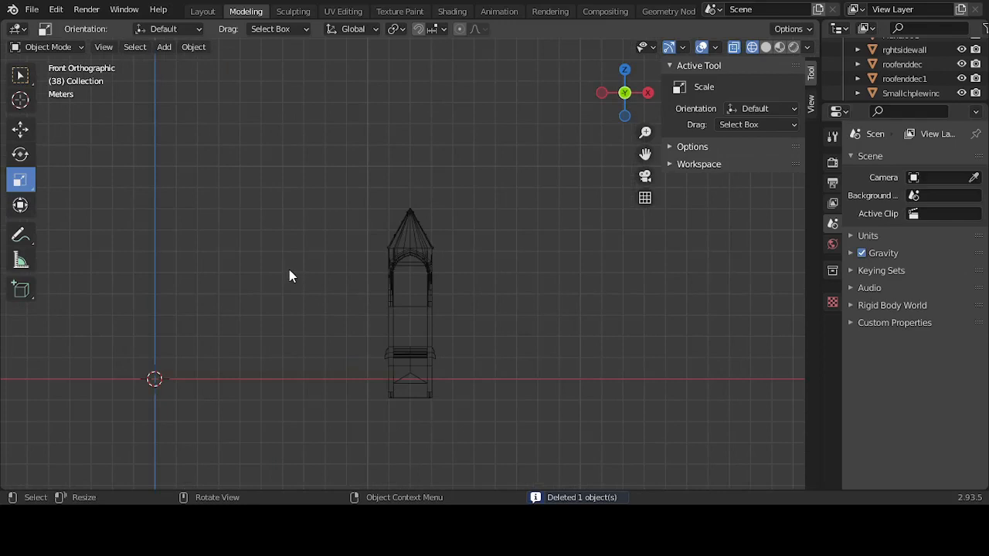
# Step: Add the bell cross-section drawing as a reference image in the front view
pyautogui.hotkey('shift', 'a')
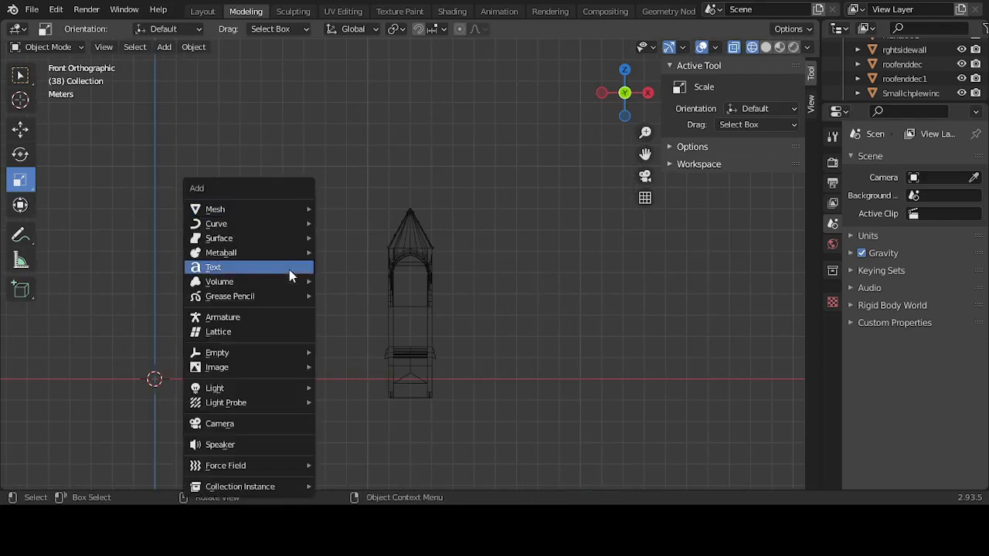
pyautogui.moveTo(282, 370)
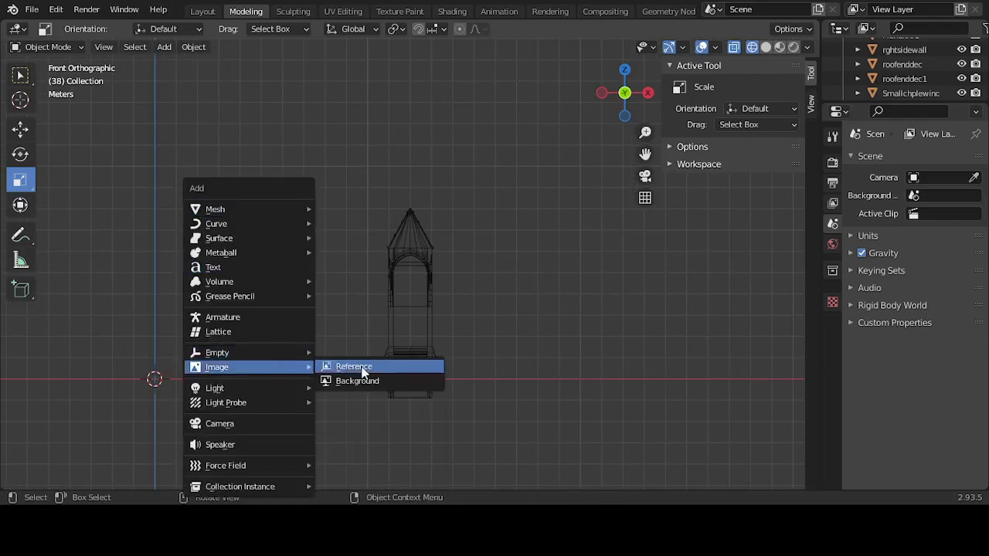
pyautogui.click(355, 368)
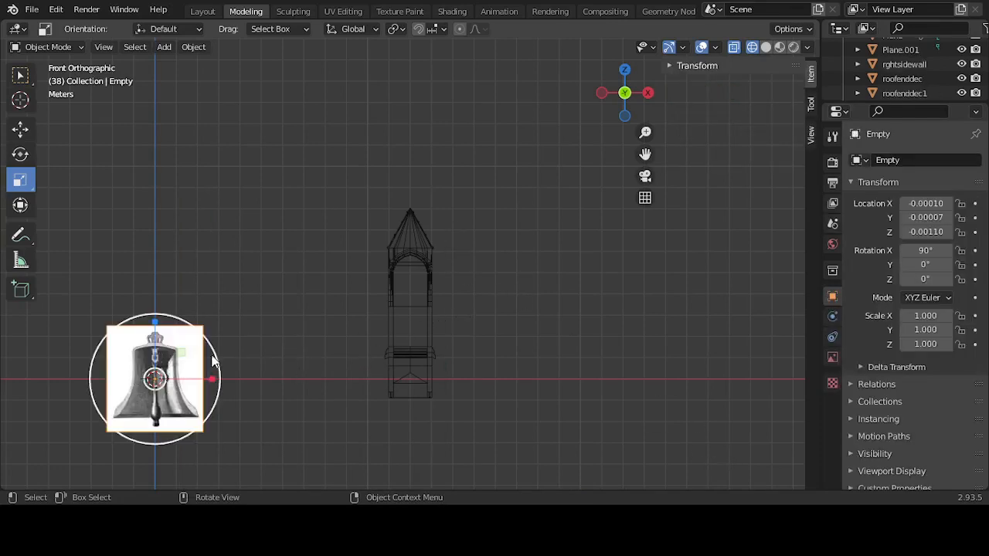
pyautogui.press('KP_Decimal')
pyautogui.scroll(3, 509, 310)
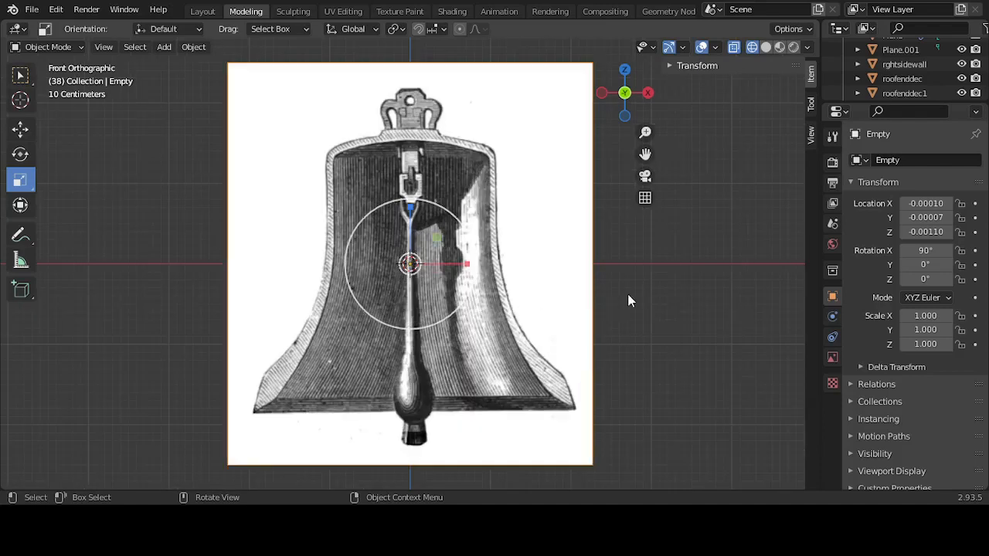
# Step: Add a mesh circle at the centre of the bell image and set it to 20 vertices
pyautogui.click(638, 294)
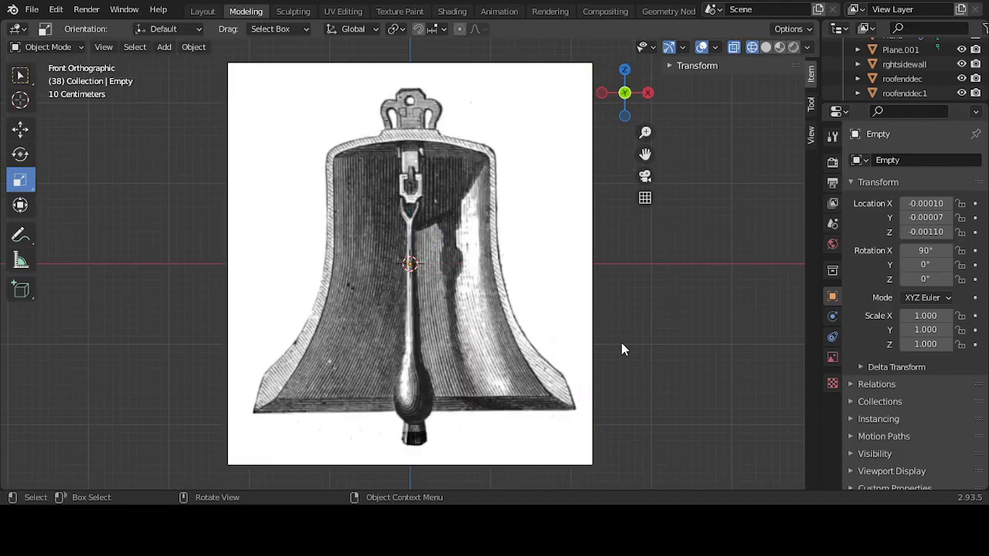
pyautogui.hotkey('shift', 'a')
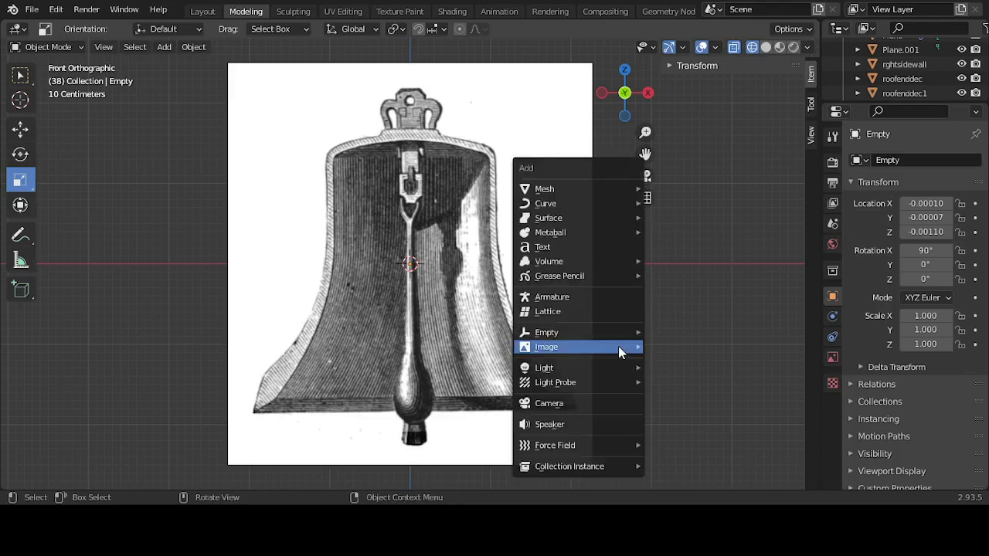
pyautogui.moveTo(581, 190)
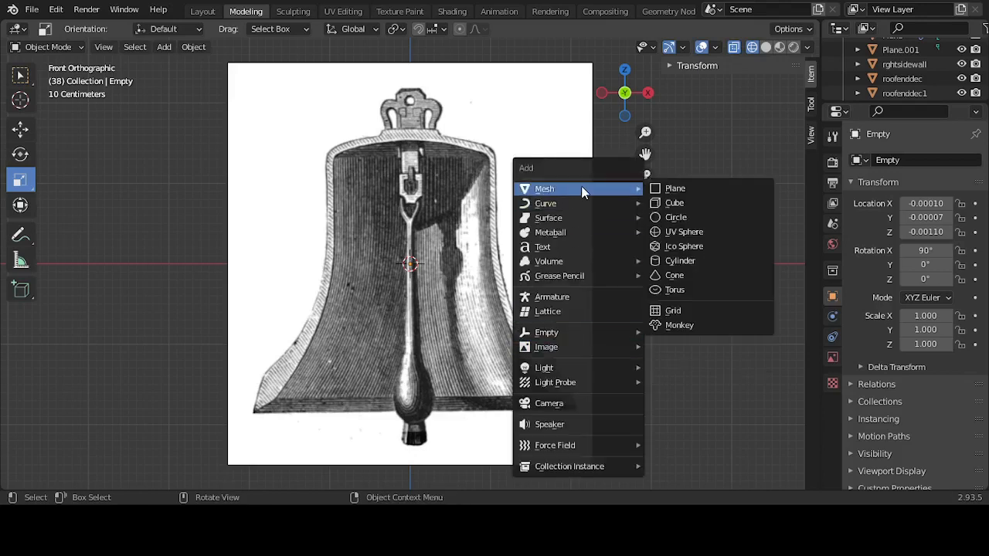
pyautogui.click(722, 220)
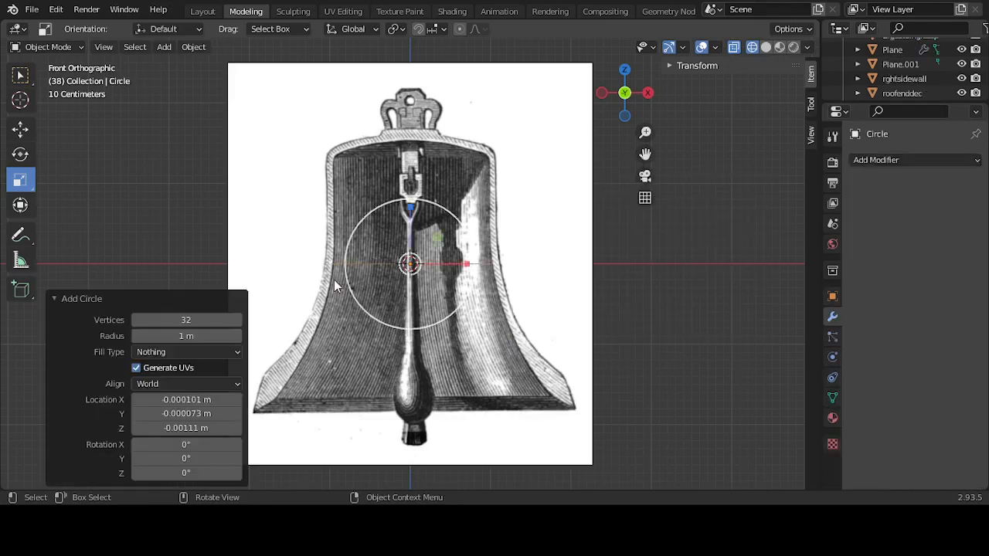
pyautogui.moveTo(282, 250); pyautogui.dragTo(303, 315, button='middle')
pyautogui.scroll(3, 303, 315)
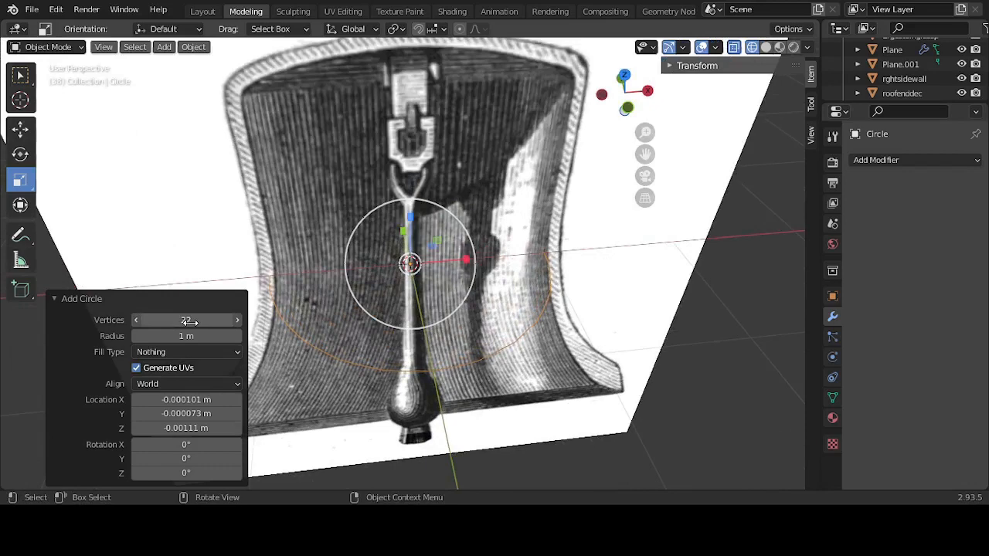
pyautogui.moveTo(190, 321); pyautogui.dragTo(189, 322)
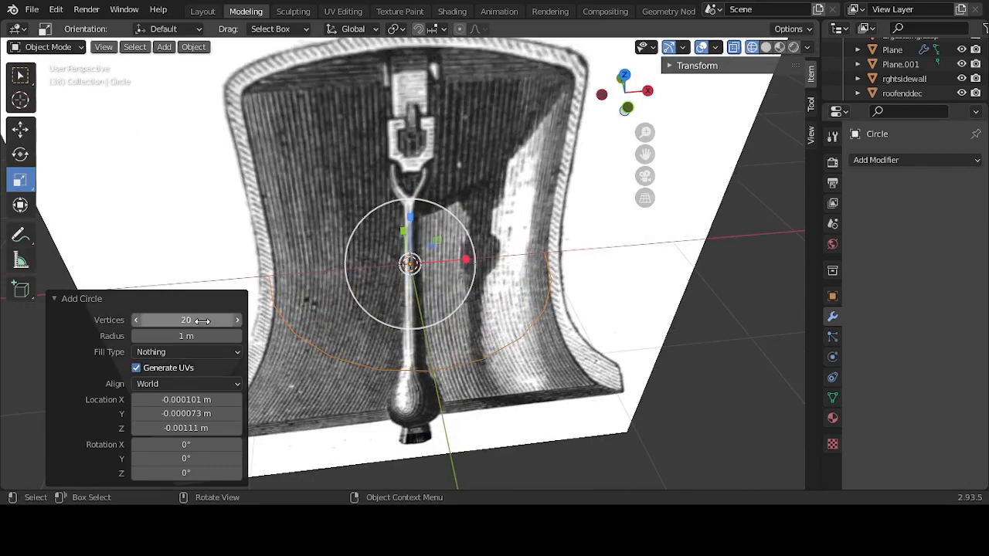
# Step: Lower the circle about 1.836 m along Z to the bell's bottom rim
pyautogui.click(21, 129)
pyautogui.press('KP_1')
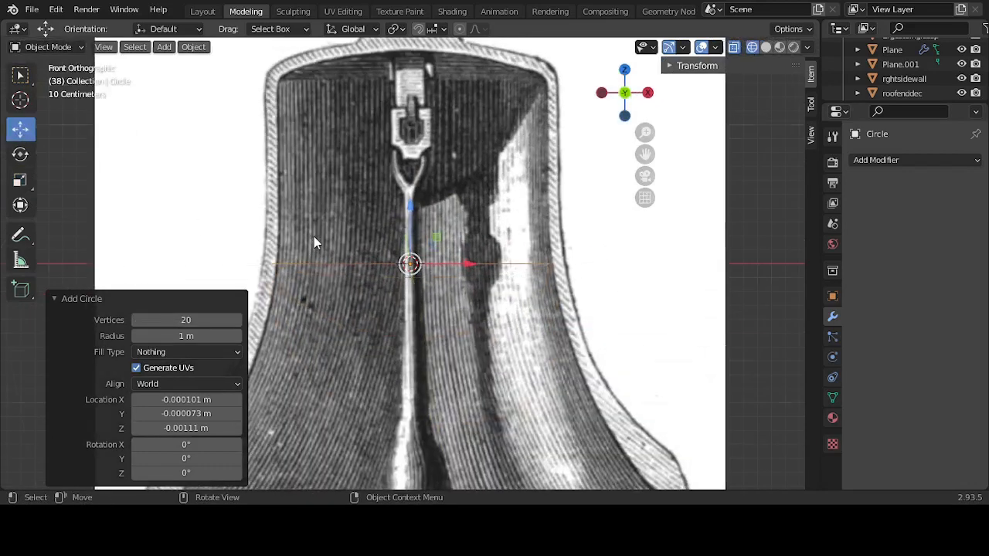
pyautogui.scroll(-5, 398, 251)
pyautogui.press('g')
pyautogui.press('z')
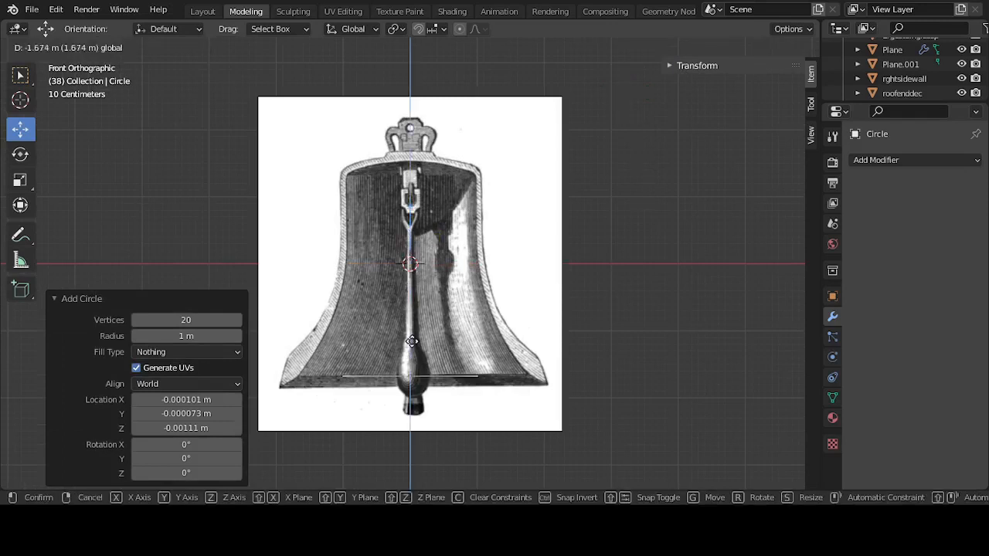
pyautogui.click(411, 354)
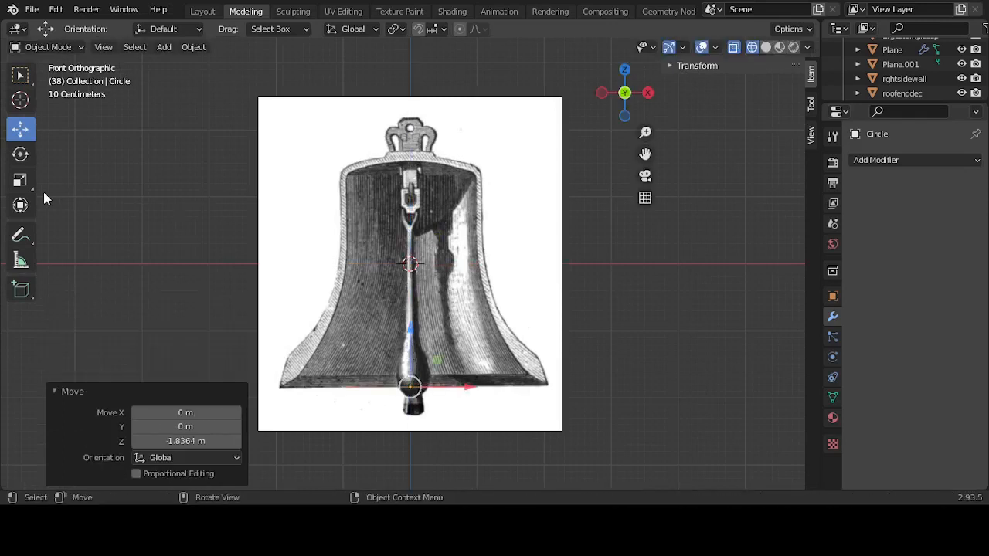
# Step: Scale the circle uniformly to about 1.949 so it matches the width of the bell's rim
pyautogui.click(20, 180)
pyautogui.moveTo(445, 358); pyautogui.dragTo(499, 358)
pyautogui.scroll(1, 412, 344)
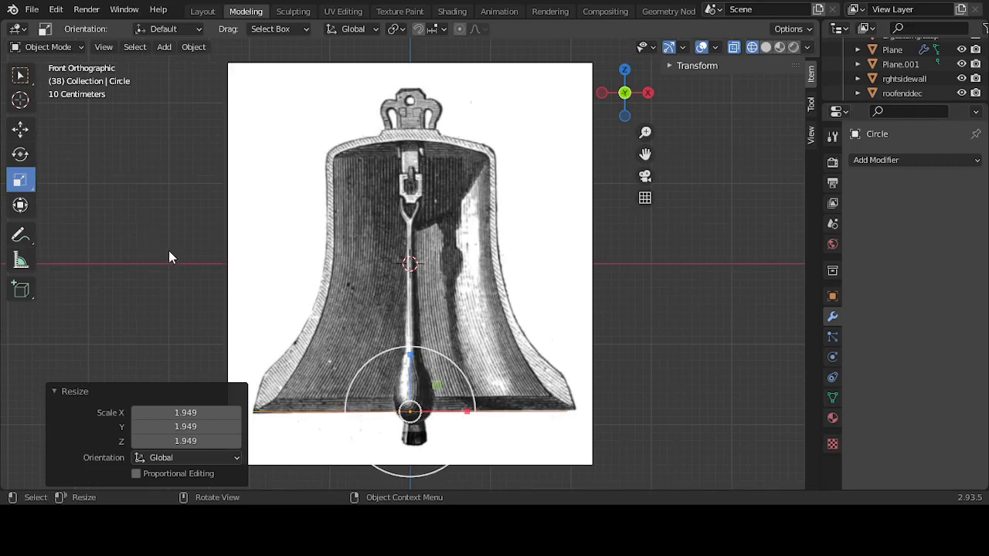
# Step: Open the circle's mesh for editing with edge selection active
pyautogui.press('Tab')
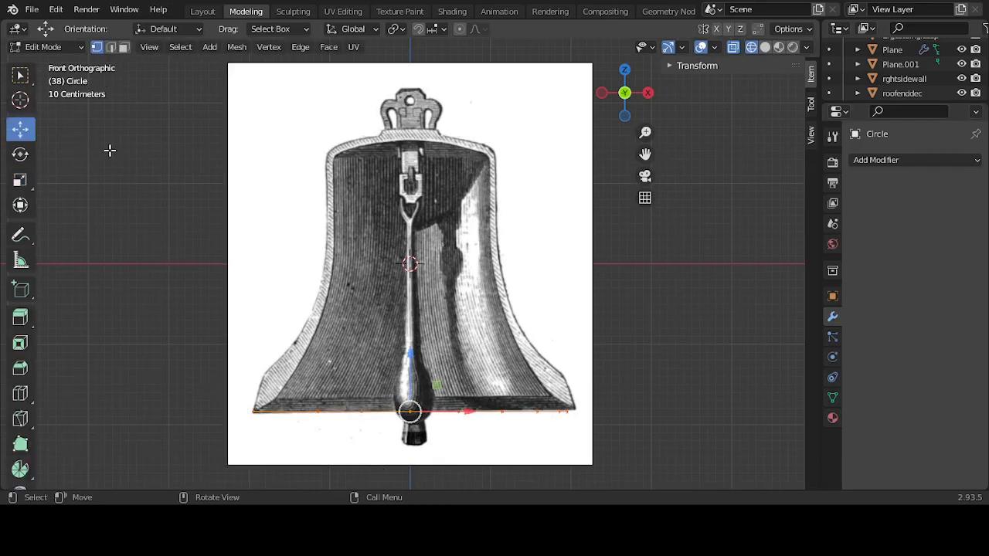
pyautogui.click(110, 47)
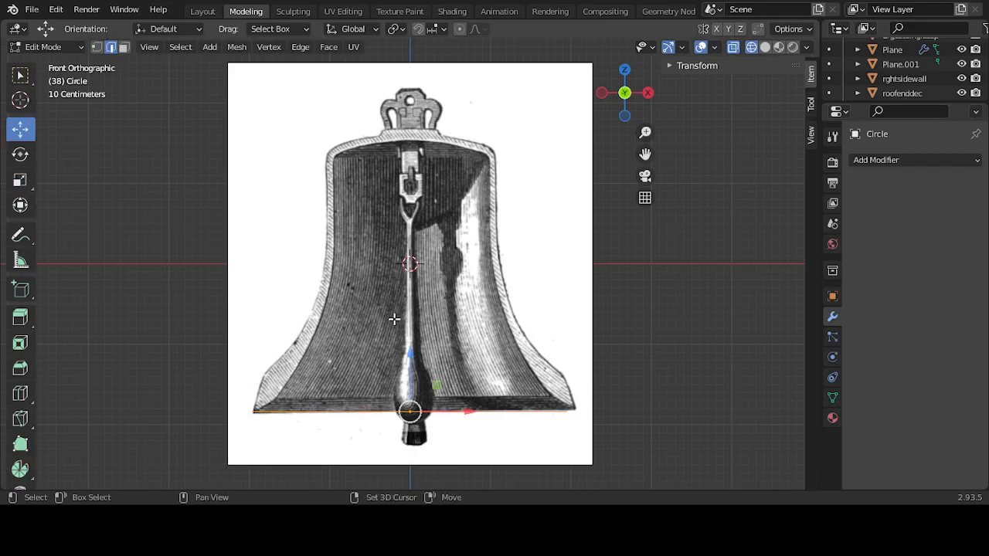
pyautogui.hotkey('shift', 'e')
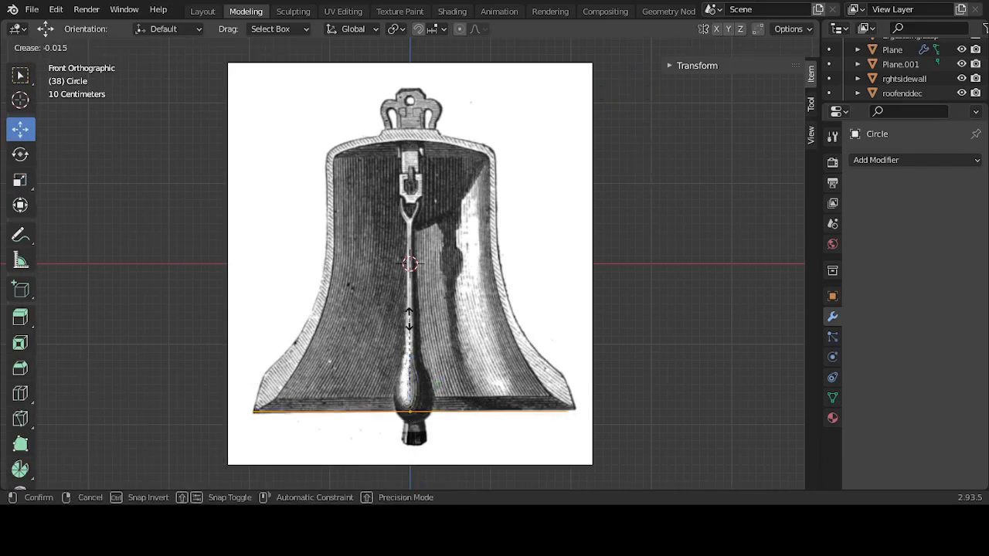
pyautogui.click(412, 299)
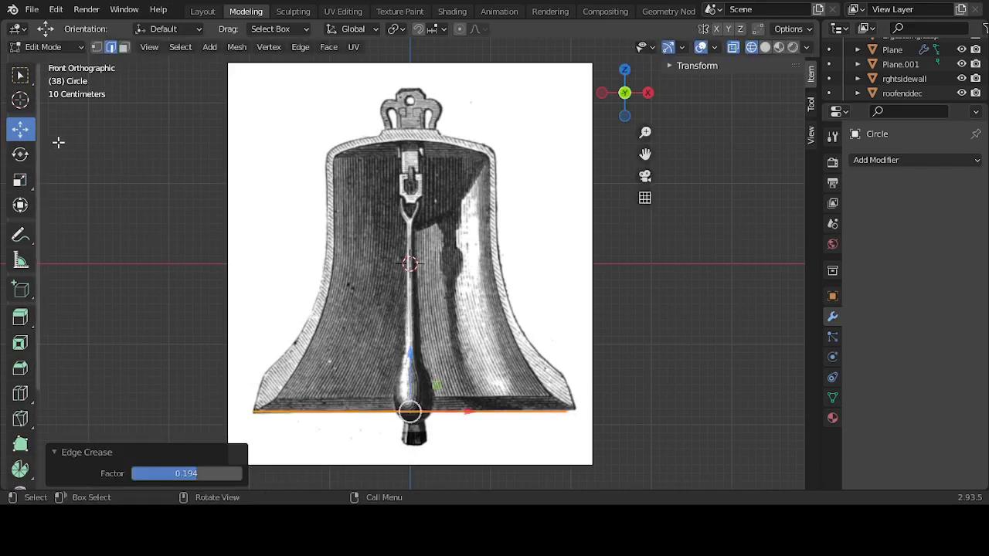
pyautogui.moveTo(479, 349); pyautogui.dragTo(431, 371, button='middle')
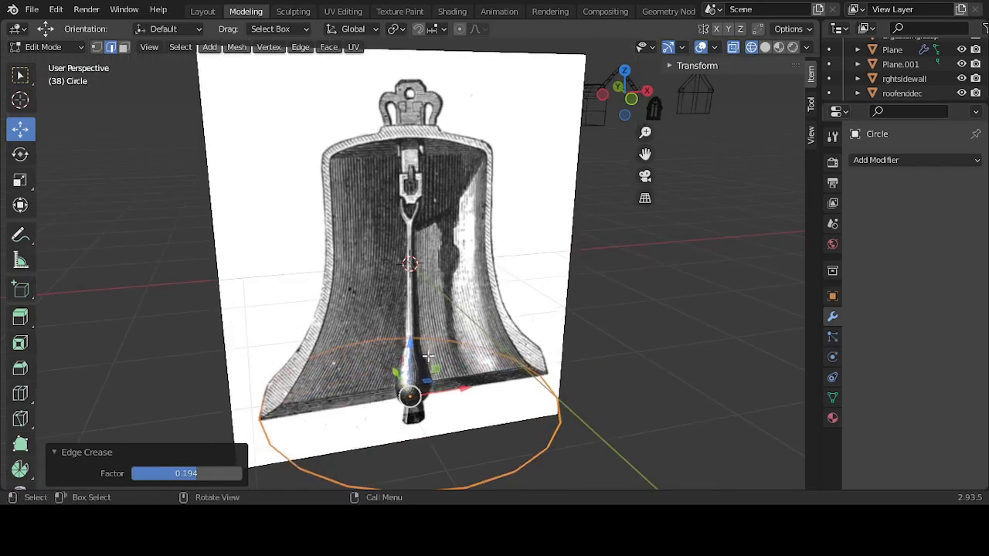
pyautogui.moveTo(410, 342); pyautogui.dragTo(415, 331)
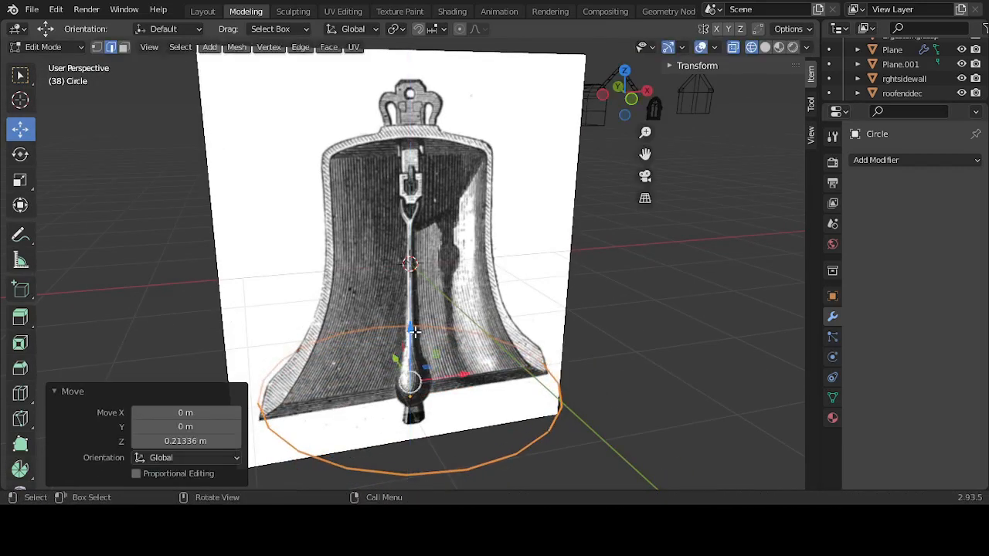
pyautogui.hotkey('ctrl', 'z')
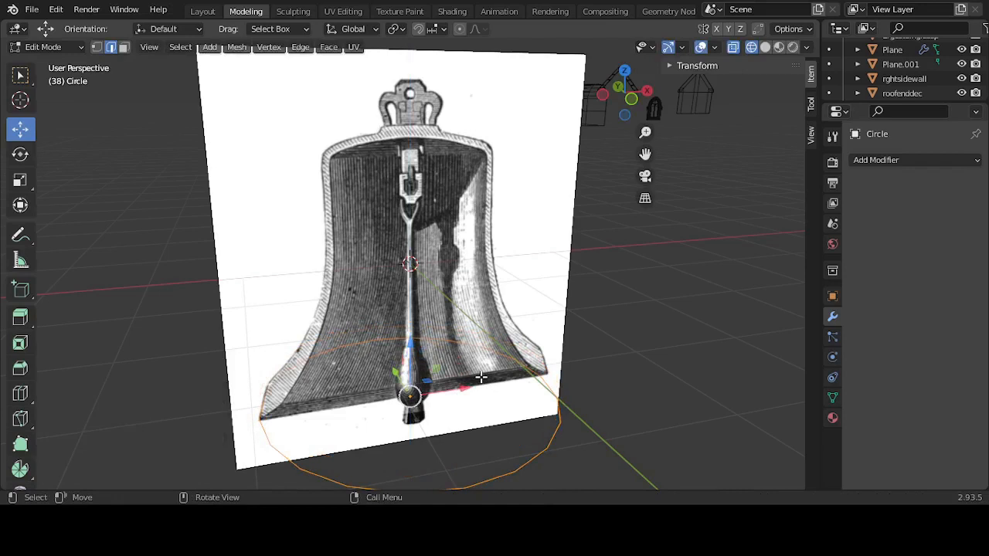
pyautogui.press('KP_1')
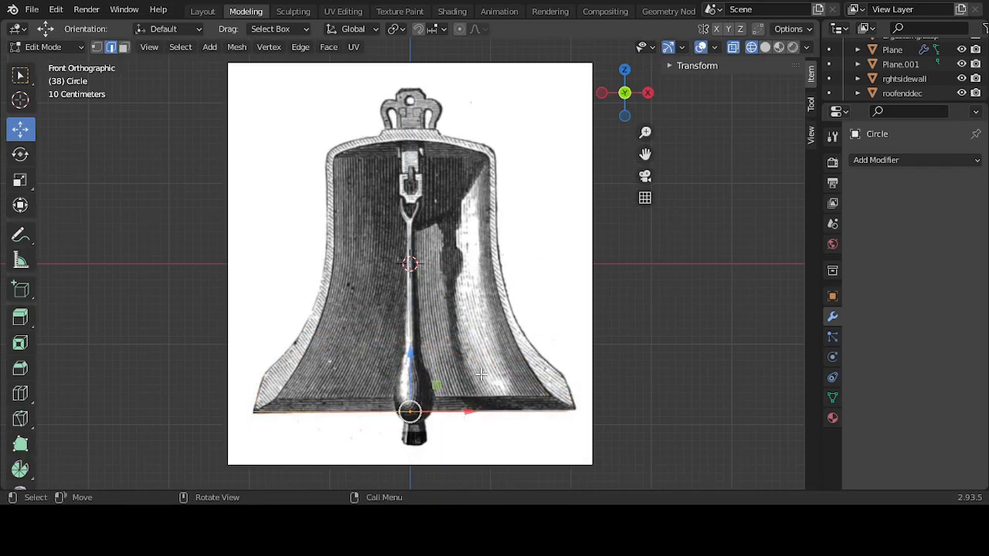
# Step: Extrude the rim edge loop with a uniform scale of about 0.968 and raise it about 0.522 m along Z
pyautogui.press('e')
pyautogui.press('s')
pyautogui.click(477, 375)
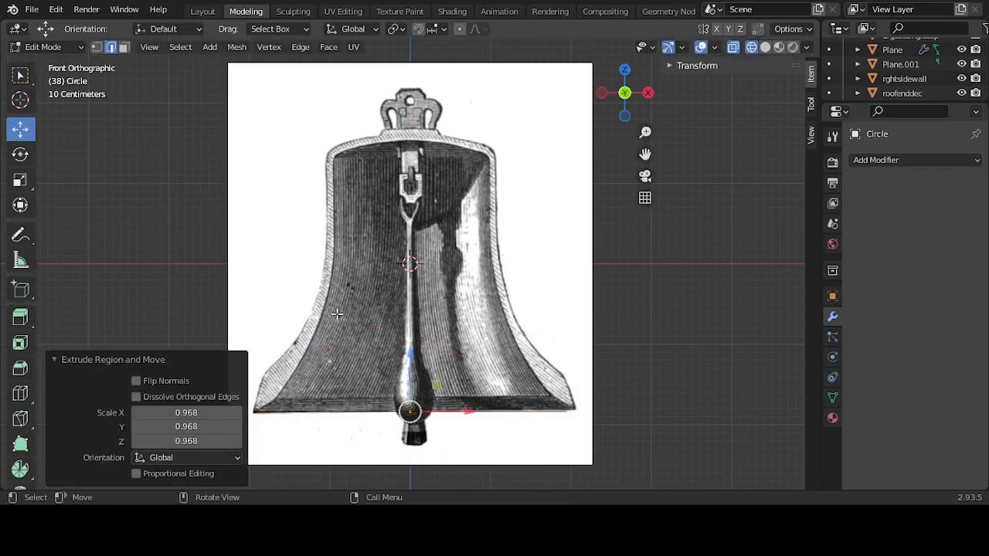
pyautogui.press('g')
pyautogui.press('z')
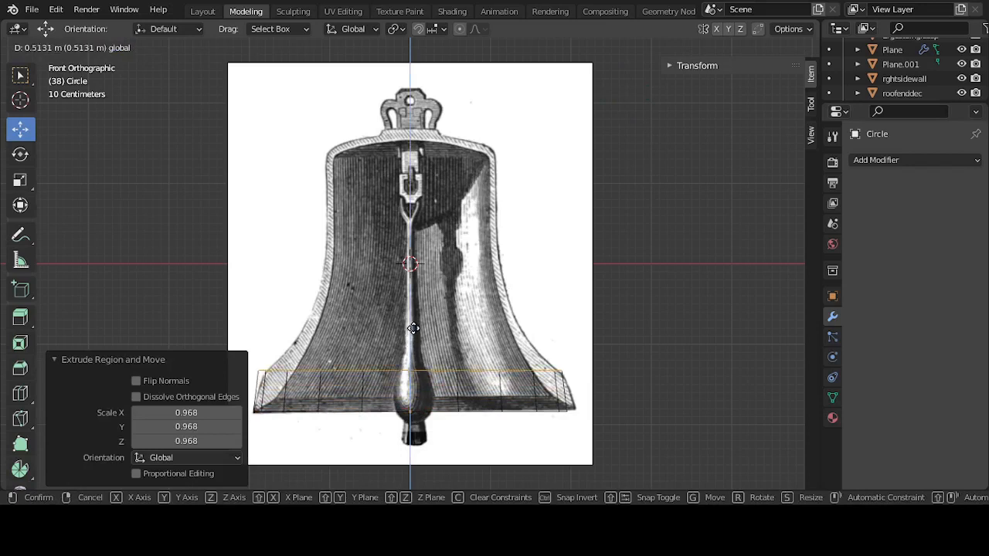
pyautogui.click(413, 327)
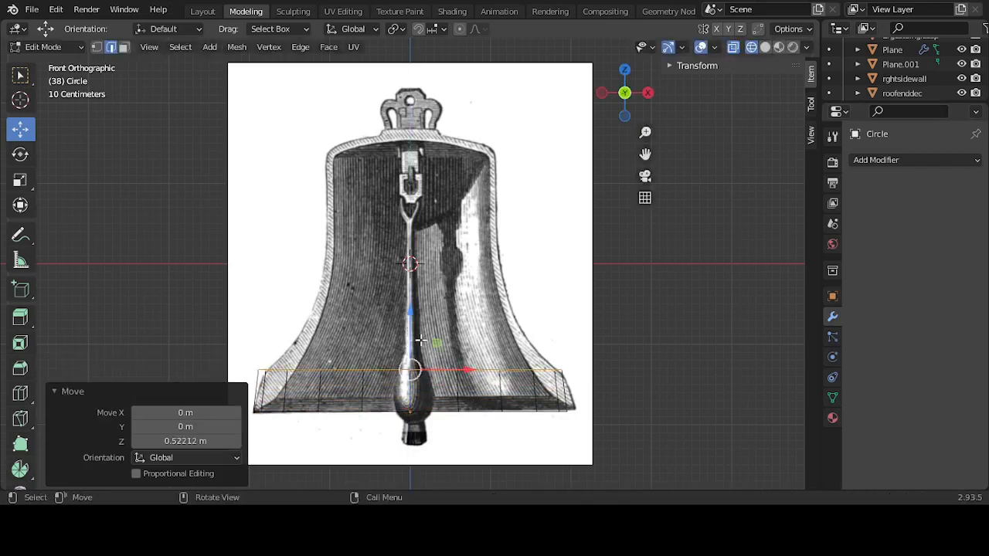
# Step: Scale the raised edge loop in to match the bell's outline and lower it about 0.049 m along Z
pyautogui.scroll(-1, 421, 340)
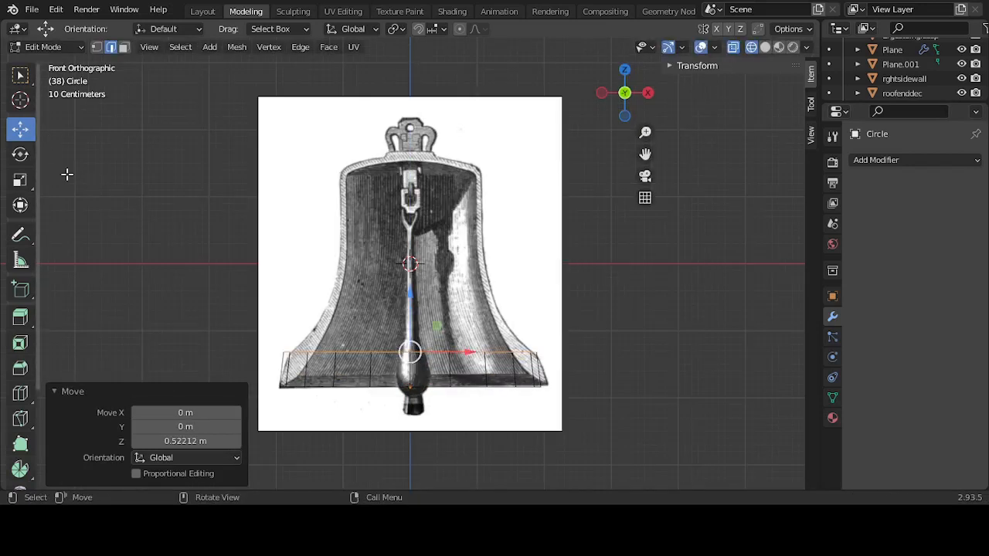
pyautogui.press('KP_Decimal')
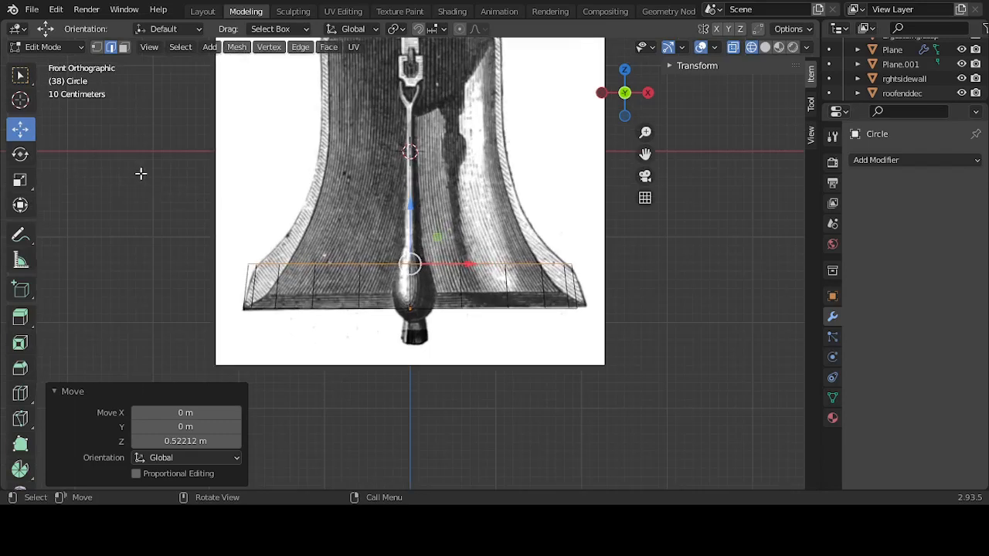
pyautogui.click(20, 179)
pyautogui.scroll(1, 462, 246)
pyautogui.moveTo(454, 240); pyautogui.dragTo(411, 227)
pyautogui.click(20, 129)
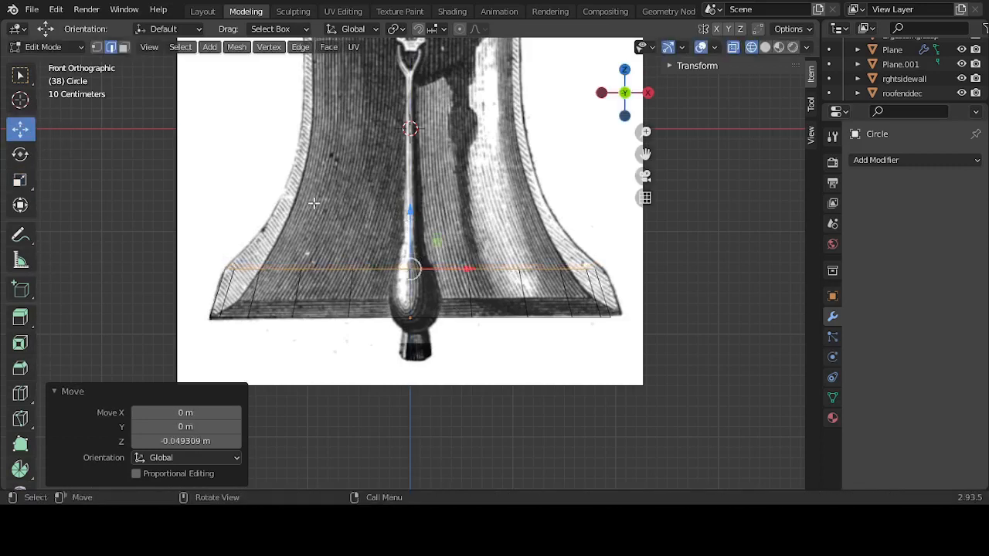
# Step: Extrude the loop up about 0.077 m and narrow it, continuing the lower flare to a loop scaled to about 0.830
pyautogui.press('g')
pyautogui.click(385, 216)
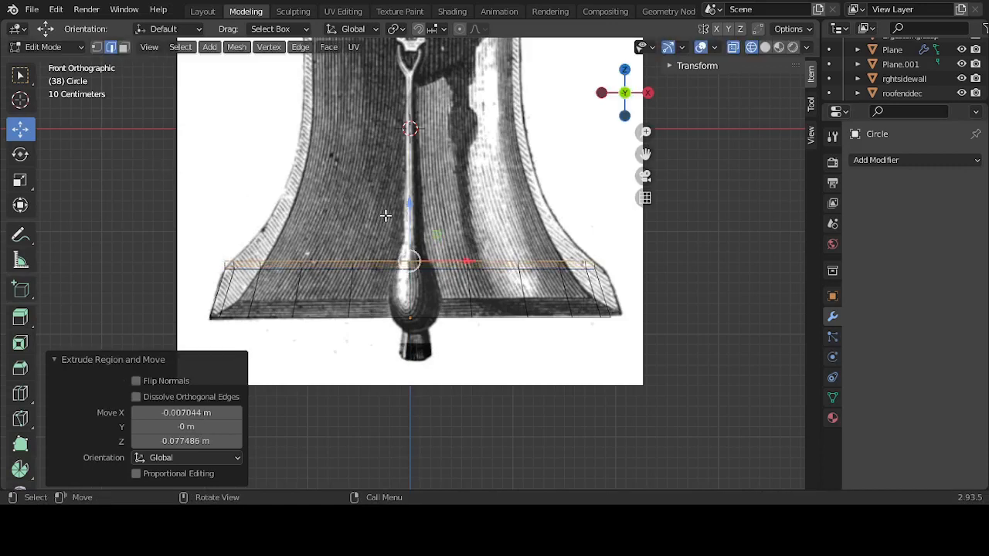
pyautogui.click(20, 179)
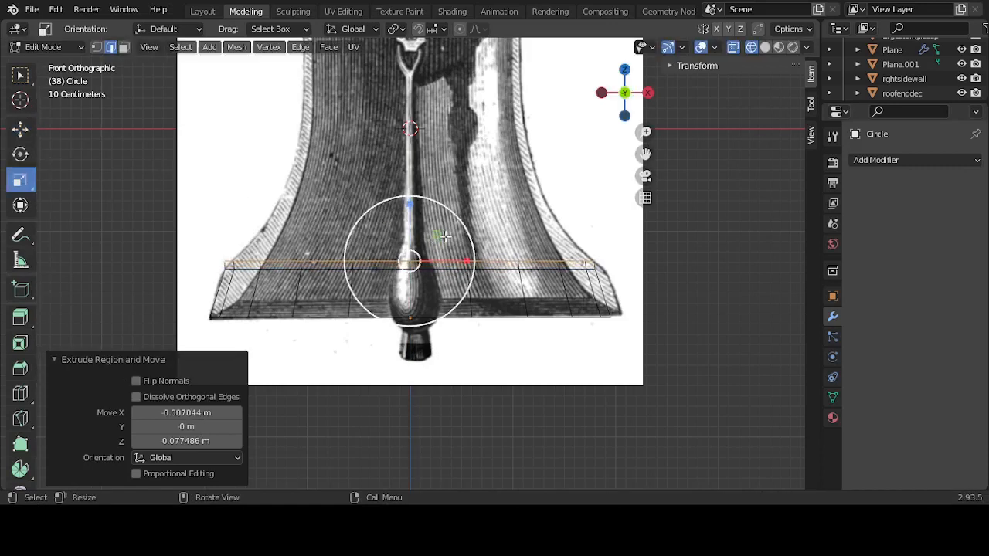
pyautogui.moveTo(444, 235); pyautogui.dragTo(437, 209)
pyautogui.click(20, 128)
pyautogui.click(20, 179)
pyautogui.scroll(-4, 410, 205)
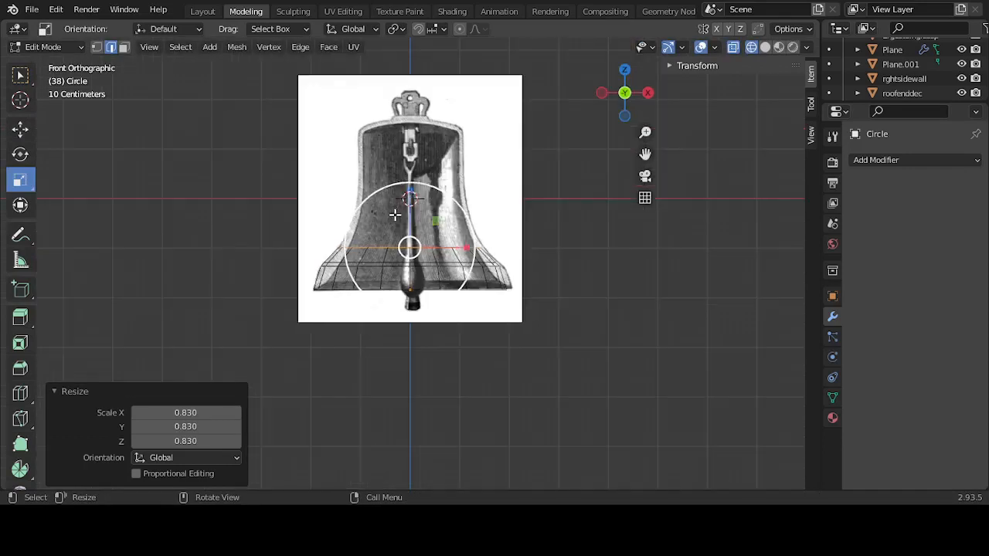
pyautogui.scroll(2, 414, 200)
pyautogui.scroll(1, 415, 200)
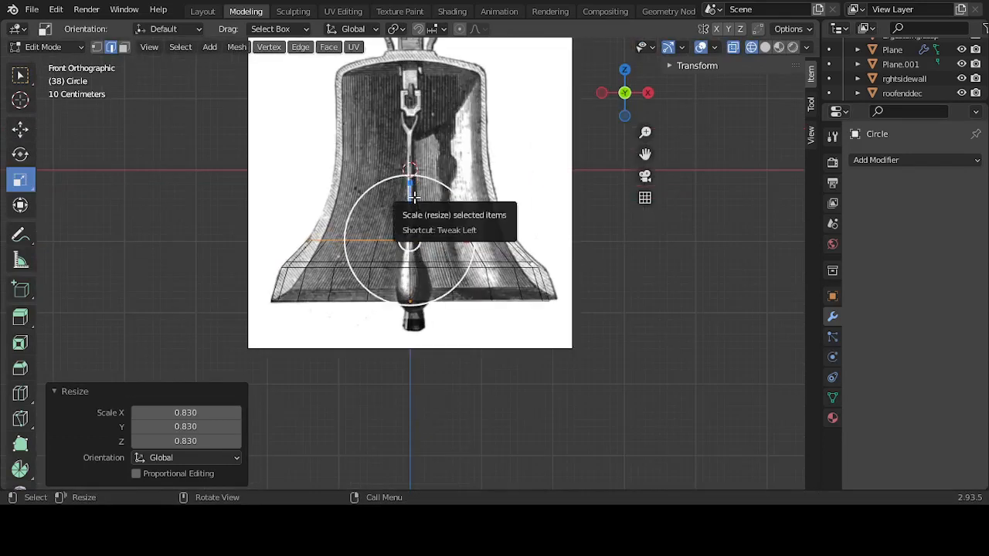
# Step: Extrude the top loop up about 0.558 m and scale it uniformly to about 0.812 to follow the bell's wall
pyautogui.press('g')
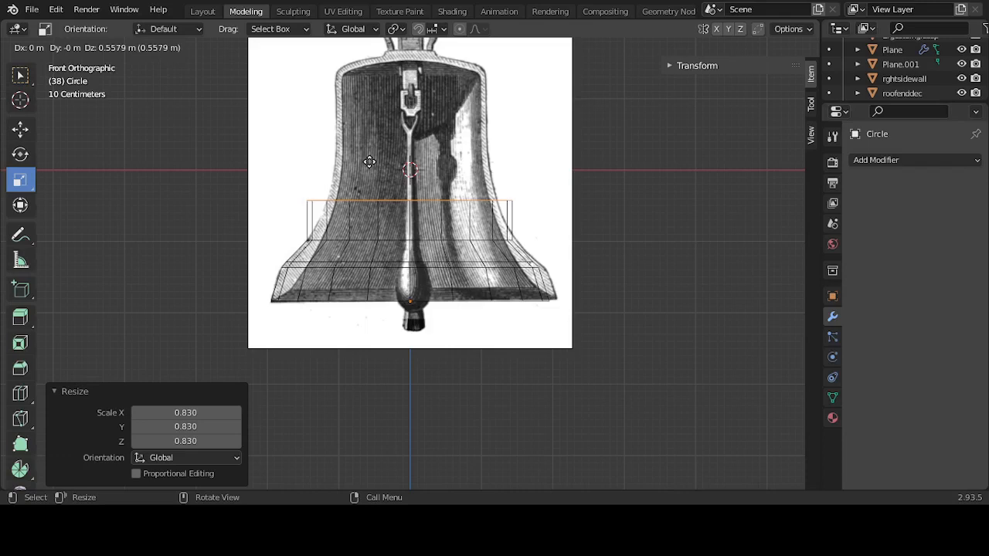
pyautogui.click(369, 161)
pyautogui.scroll(3, 371, 164)
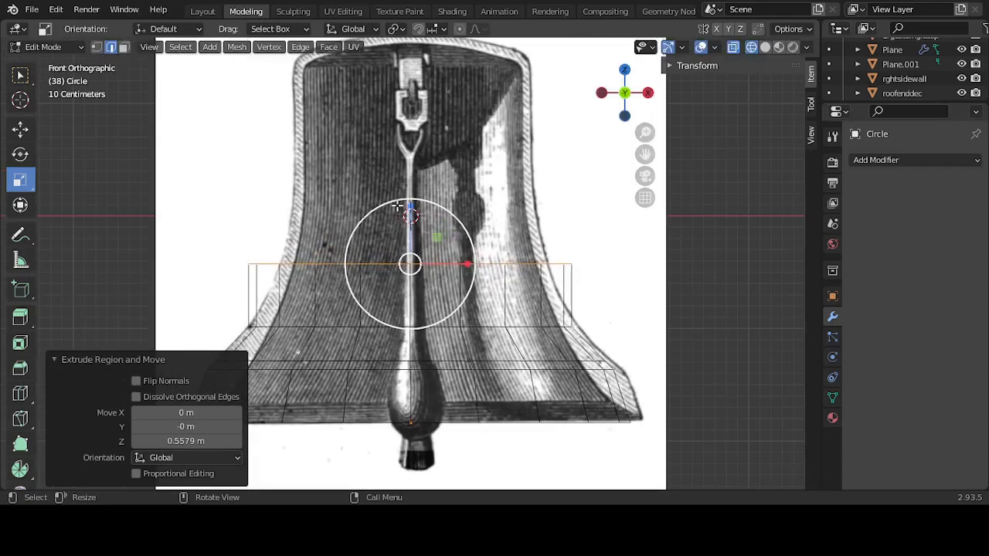
pyautogui.moveTo(439, 247); pyautogui.dragTo(436, 248)
# Step: Extrude the loop up about 0.862 m, scale it to about 0.893, and lower it about 0.341 m to the wall's bend
pyautogui.press('e')
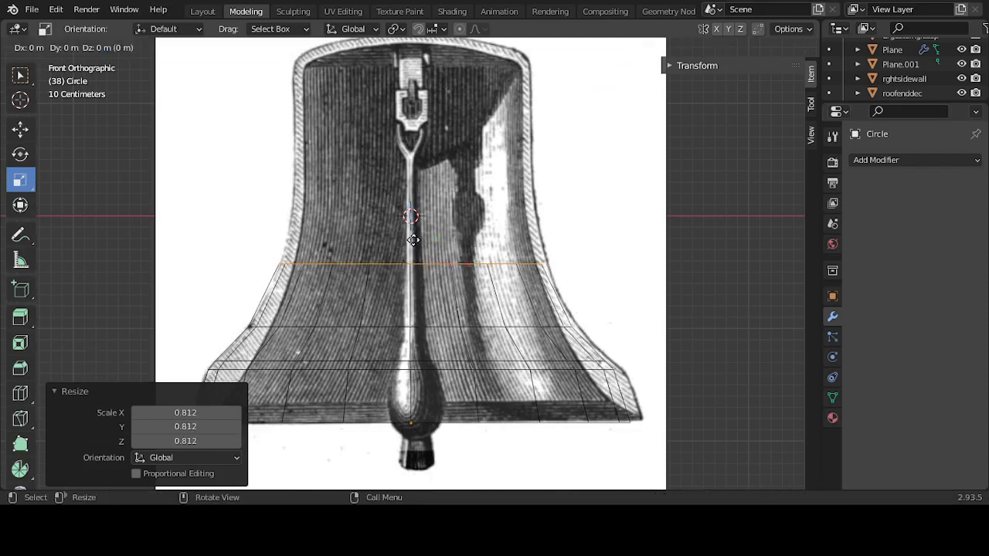
pyautogui.click(414, 143)
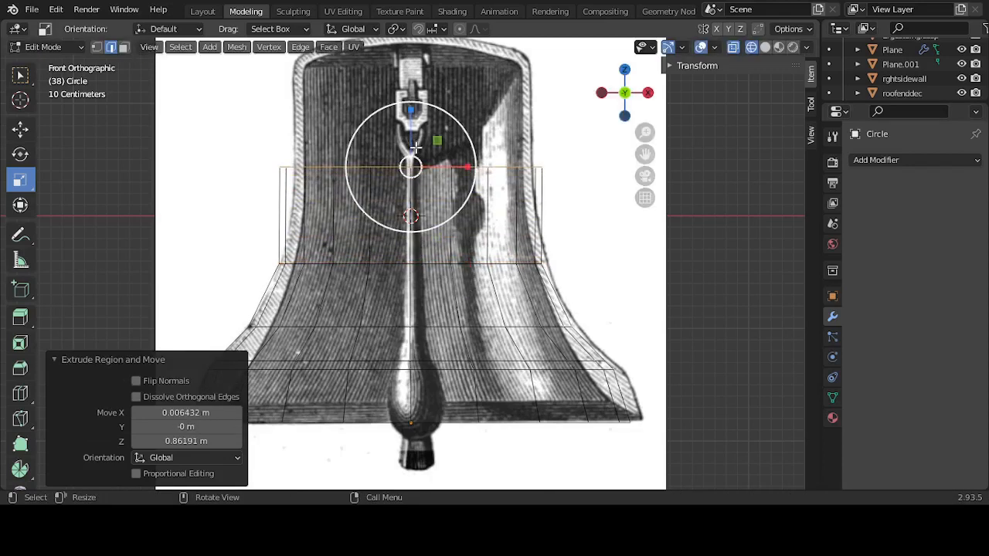
pyautogui.press('s')
pyautogui.click(436, 145)
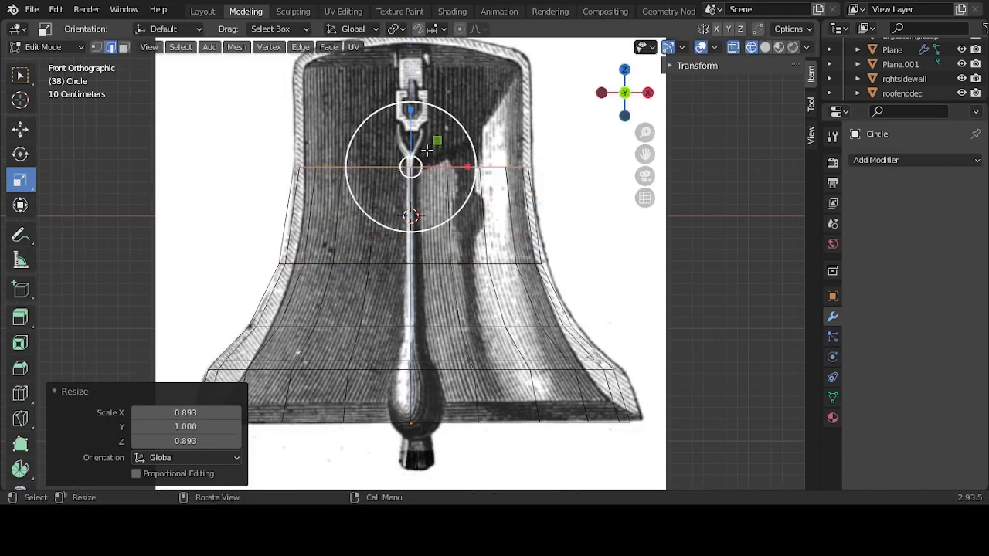
pyautogui.hotkey('shift', 'space')
pyautogui.press('g')
pyautogui.moveTo(407, 141); pyautogui.dragTo(417, 175)
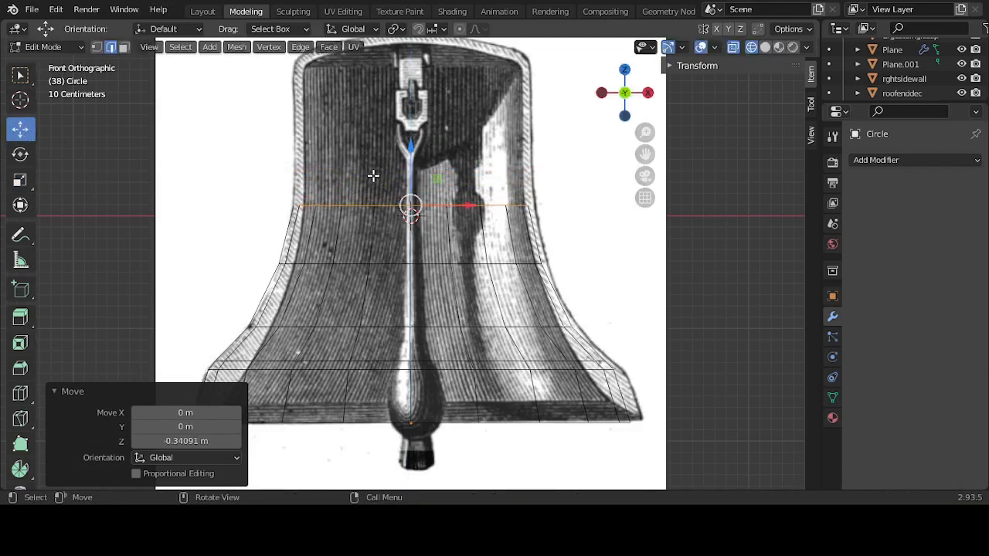
# Step: Extrude the loop up about 1.087 m along the bell's straight upper wall
pyautogui.press('e')
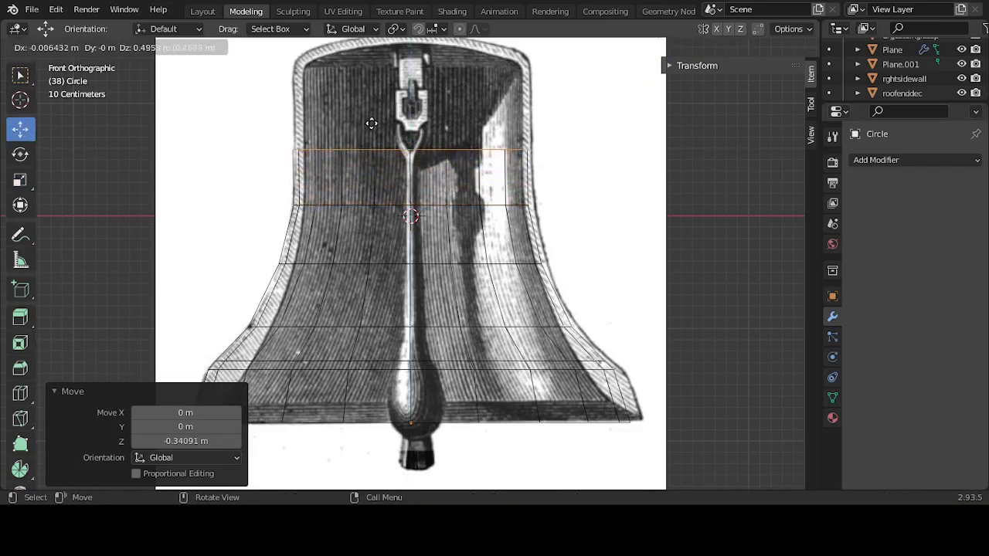
pyautogui.click(372, 57)
pyautogui.press('KP_Decimal')
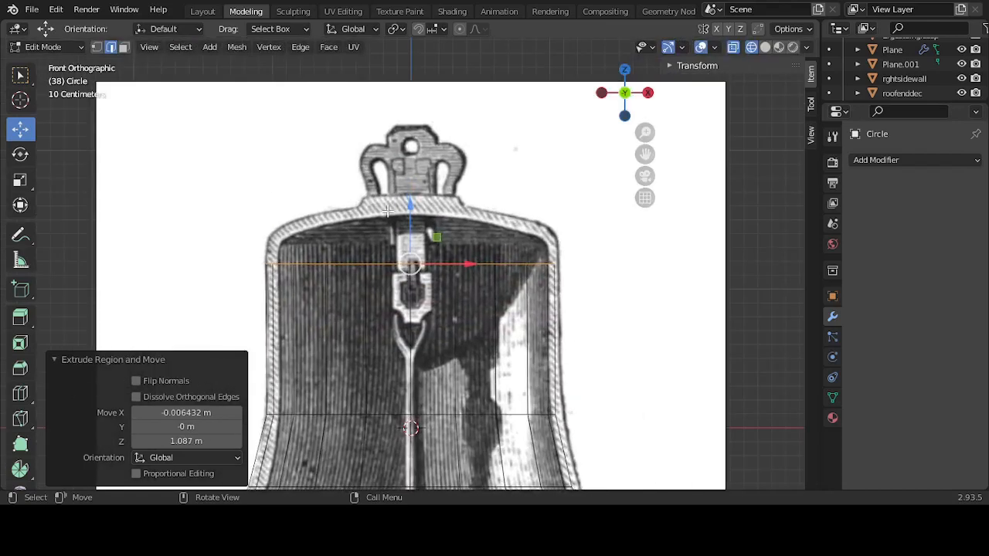
# Step: Extrude the loop up about 0.205 m to the bell's shoulder and scale it uniformly to about 0.970
pyautogui.scroll(3, 420, 252)
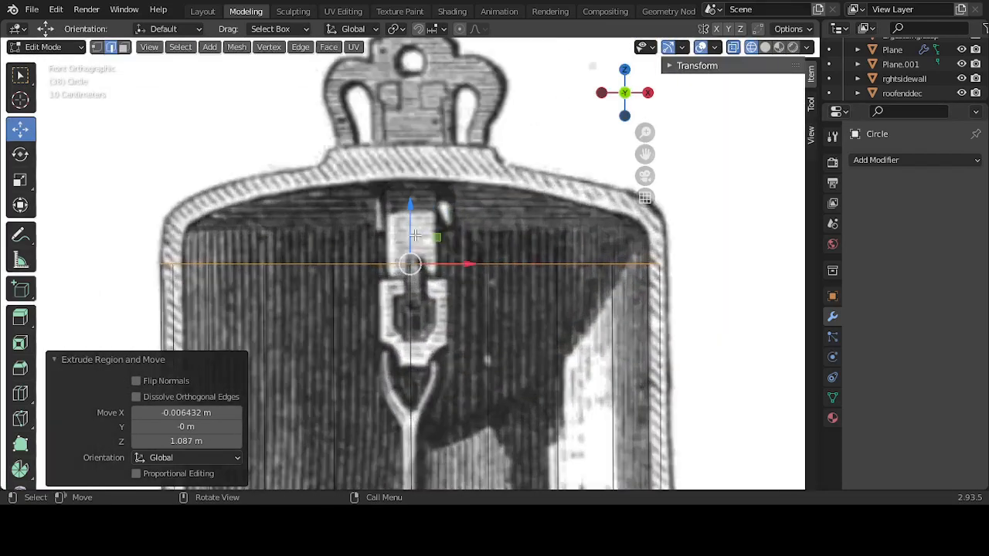
pyautogui.moveTo(415, 235); pyautogui.dragTo(416, 187)
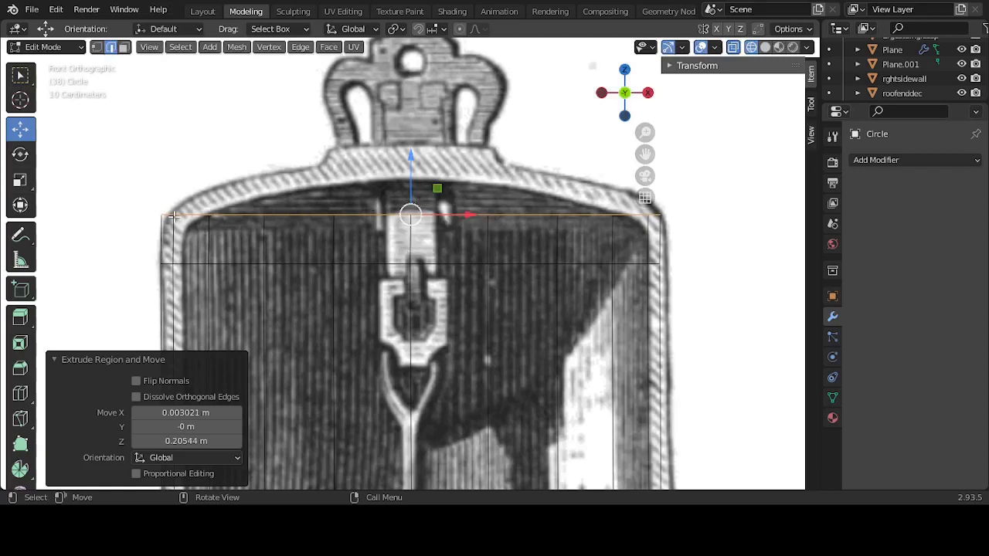
pyautogui.click(20, 180)
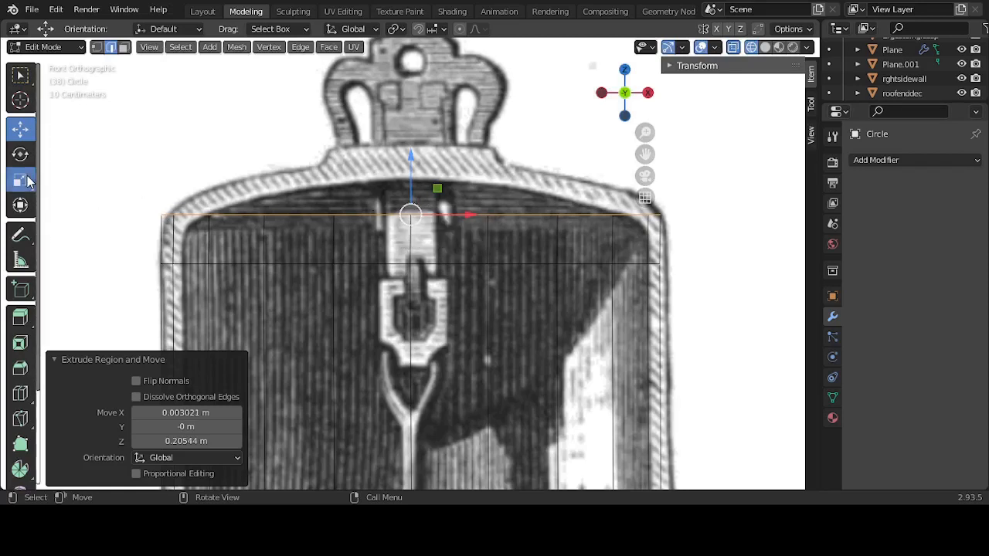
pyautogui.press('s')
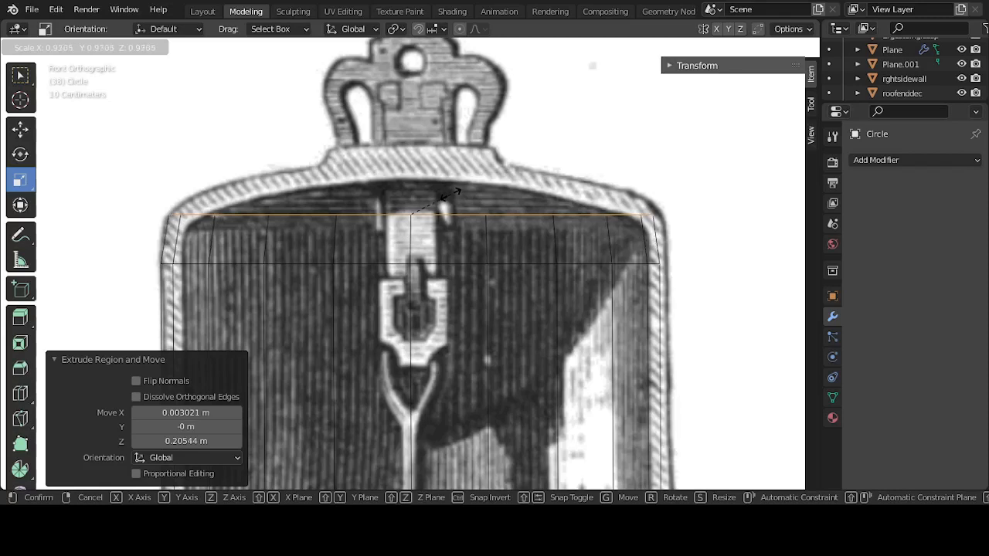
pyautogui.click(451, 195)
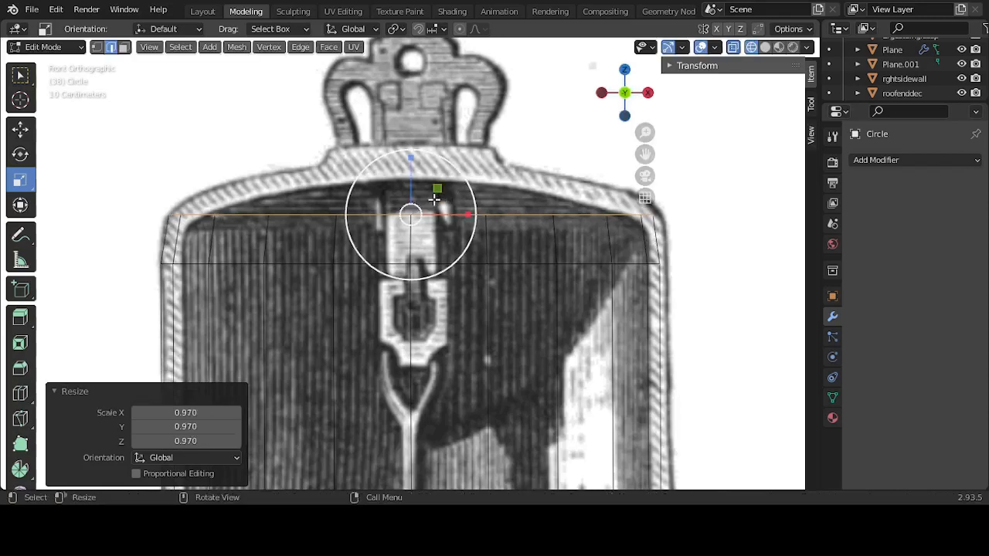
# Step: Extrude the shoulder loop inward at a scale of about 0.871 and raise it about 0.088 m along Z
pyautogui.press('e')
pyautogui.press('s')
pyautogui.click(100, 139)
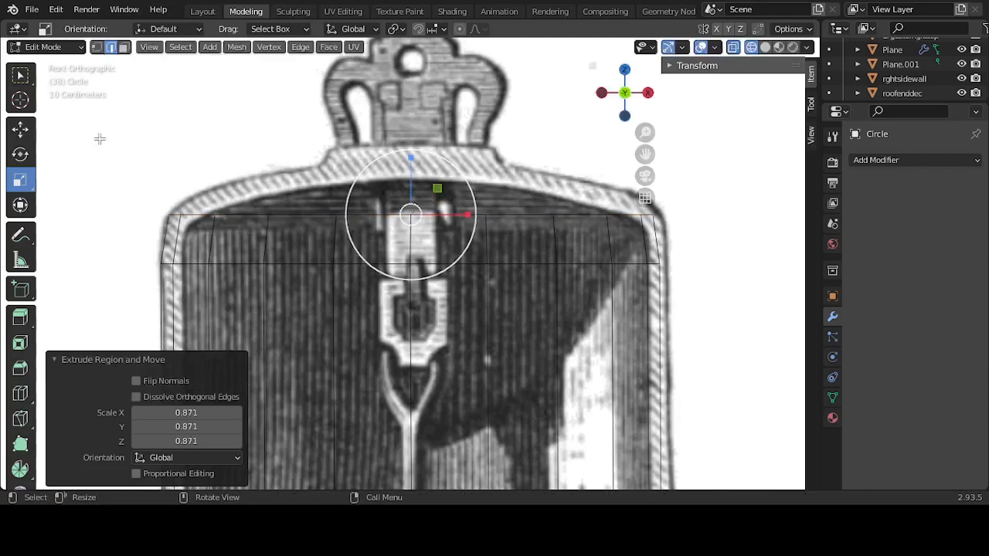
pyautogui.click(20, 129)
pyautogui.moveTo(407, 177); pyautogui.dragTo(413, 154)
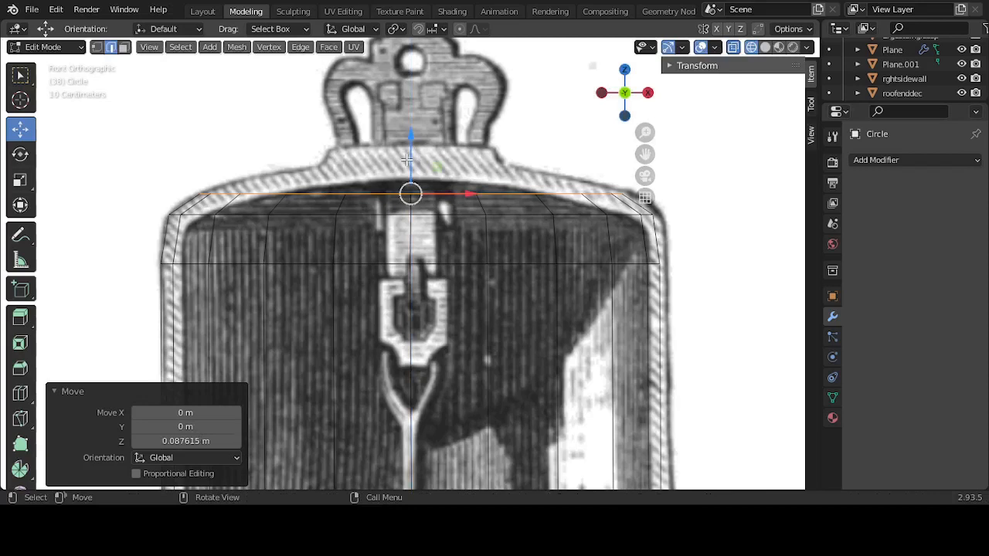
# Step: Extrude a smaller loop inward along the bell's dome and raise it about 0.051 m along Z
pyautogui.press('s')
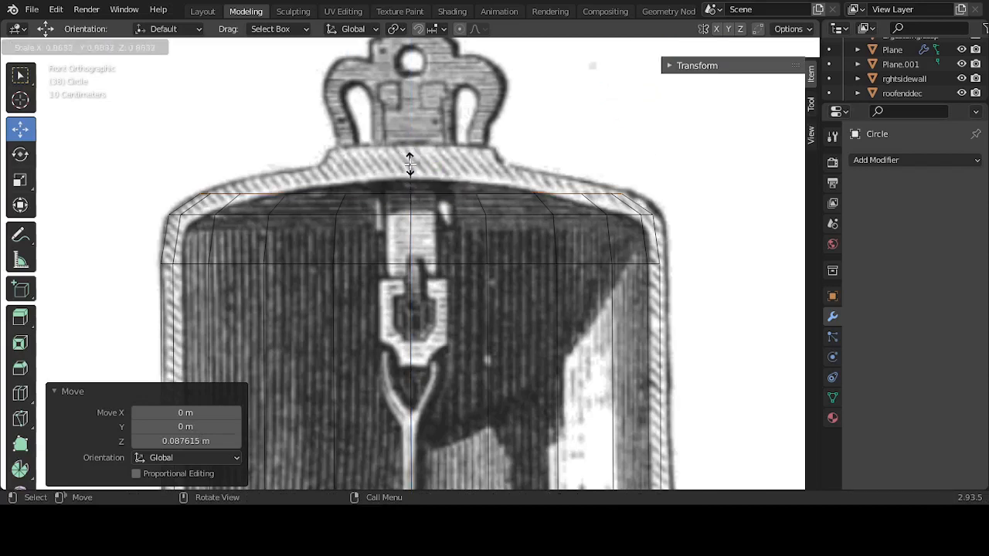
pyautogui.click(410, 163)
pyautogui.moveTo(413, 158); pyautogui.dragTo(416, 146)
# Step: Extrude the dome loop inward at a scale of about 0.792 and raise it about 0.036 m in front view
pyautogui.moveTo(416, 149); pyautogui.dragTo(364, 205, button='middle')
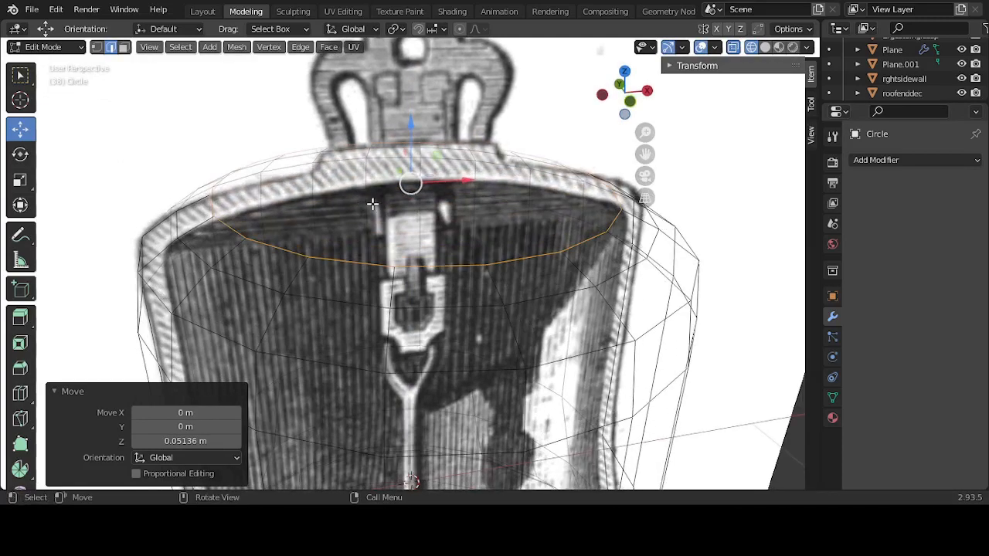
pyautogui.press('e')
pyautogui.press('s')
pyautogui.click(382, 204)
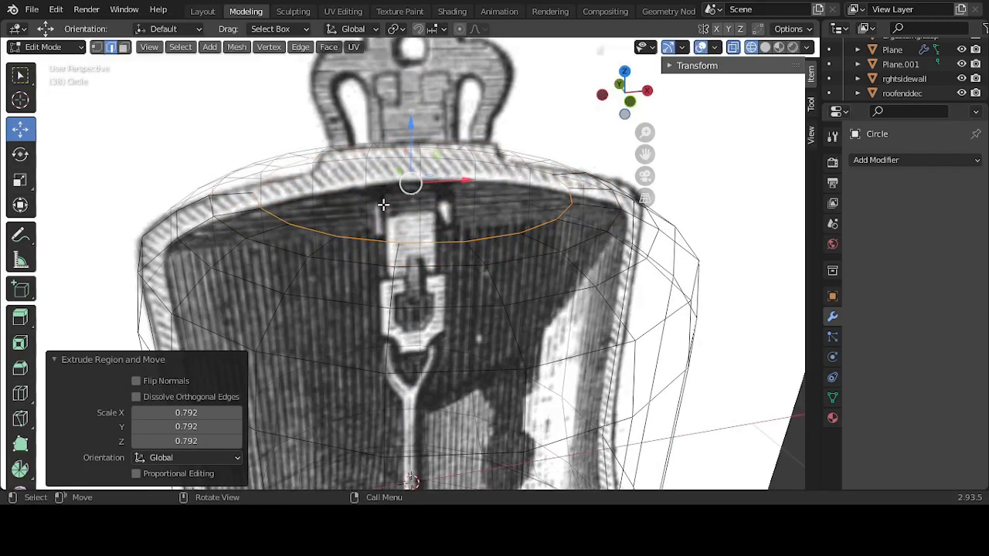
pyautogui.press('KP_1')
pyautogui.moveTo(418, 142); pyautogui.dragTo(415, 135)
# Step: Extrude the dome's top loop inward at a scale of 0.9 and raise it about 0.024 m
pyautogui.write('s')
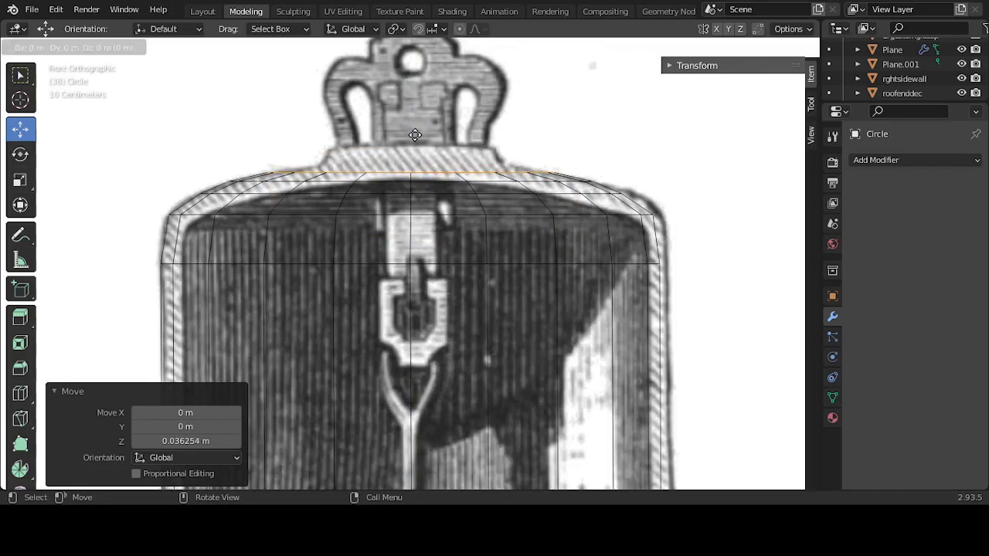
pyautogui.write('.9')
pyautogui.press('Return')
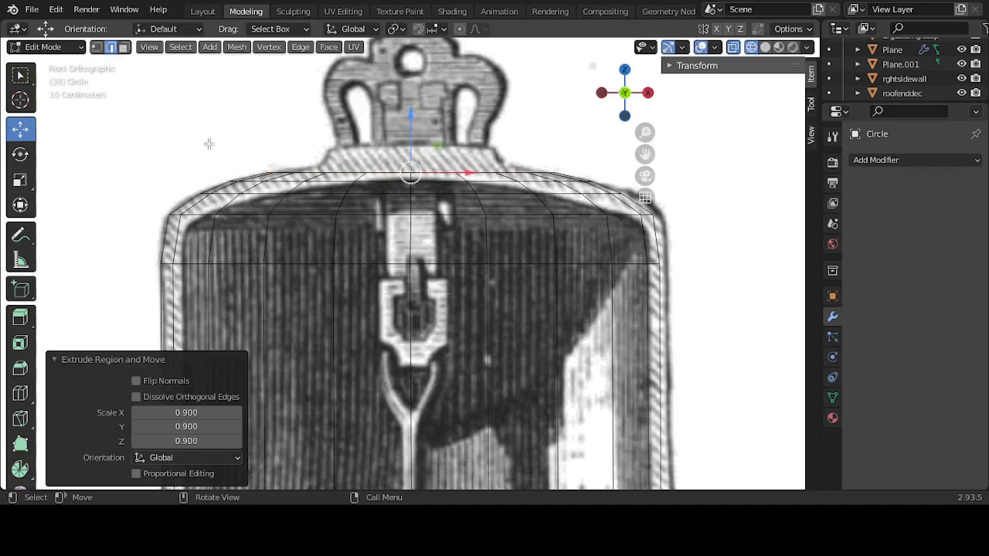
pyautogui.moveTo(412, 147); pyautogui.dragTo(412, 140)
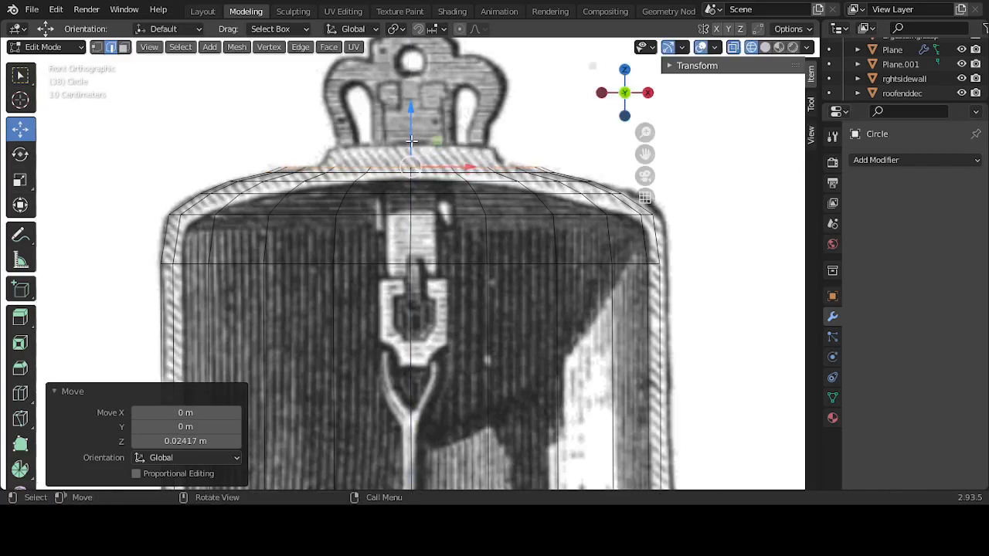
# Step: Scale the dome's top loop along X to about 0.810 to fit the reference outline
pyautogui.press('KP_Decimal')
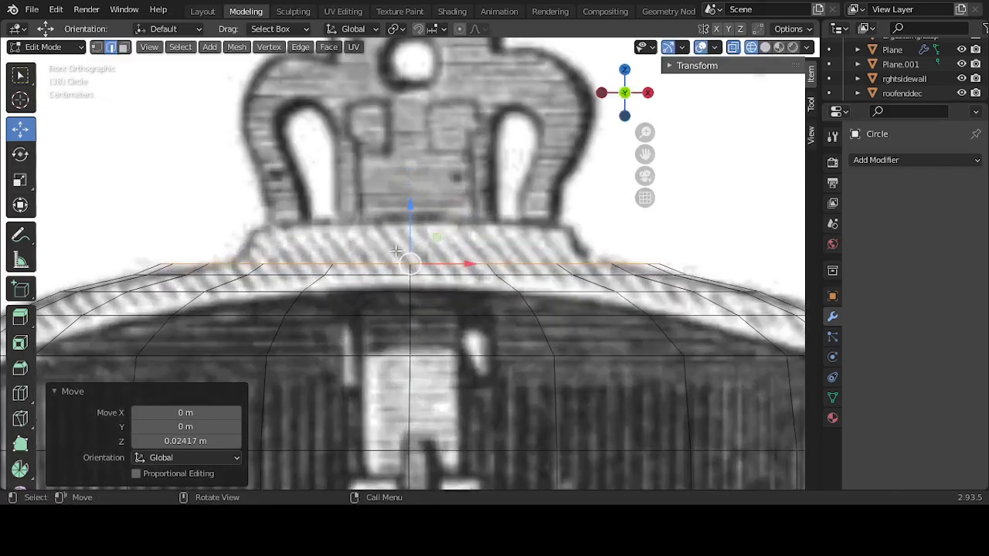
pyautogui.click(27, 180)
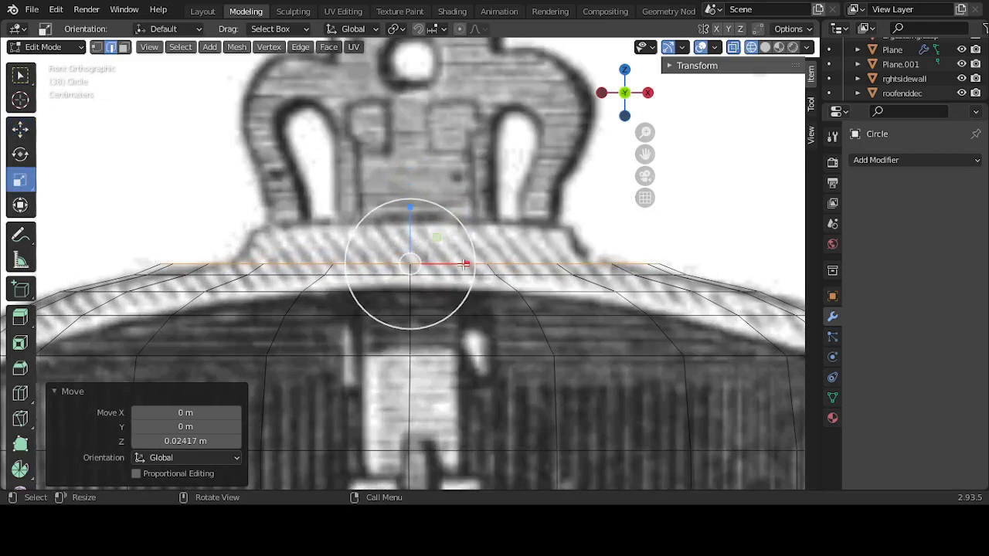
pyautogui.moveTo(454, 265); pyautogui.dragTo(446, 265)
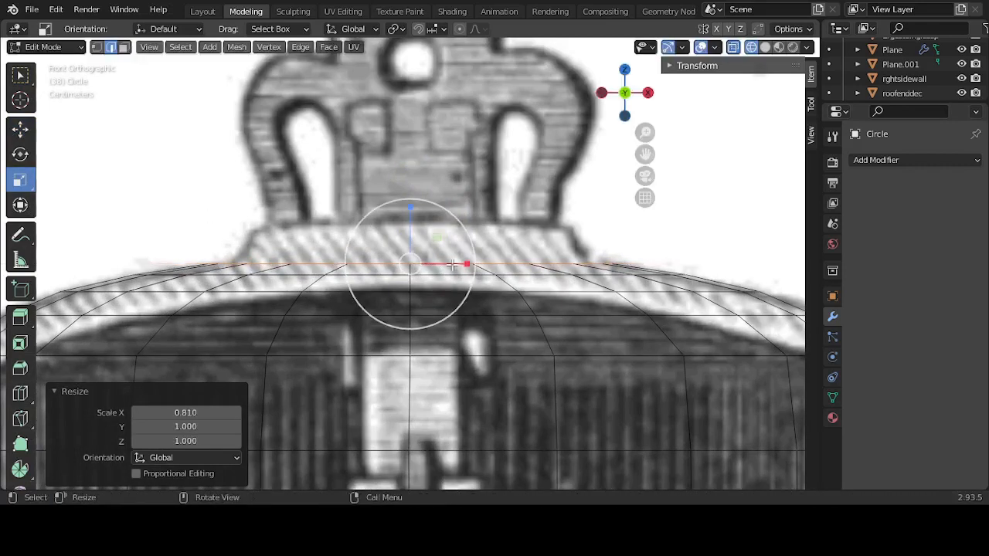
# Step: Extrude the top loop inward with a uniform scale of about 0.834 towards the crown's base
pyautogui.press('e')
pyautogui.press('s')
pyautogui.click(410, 256)
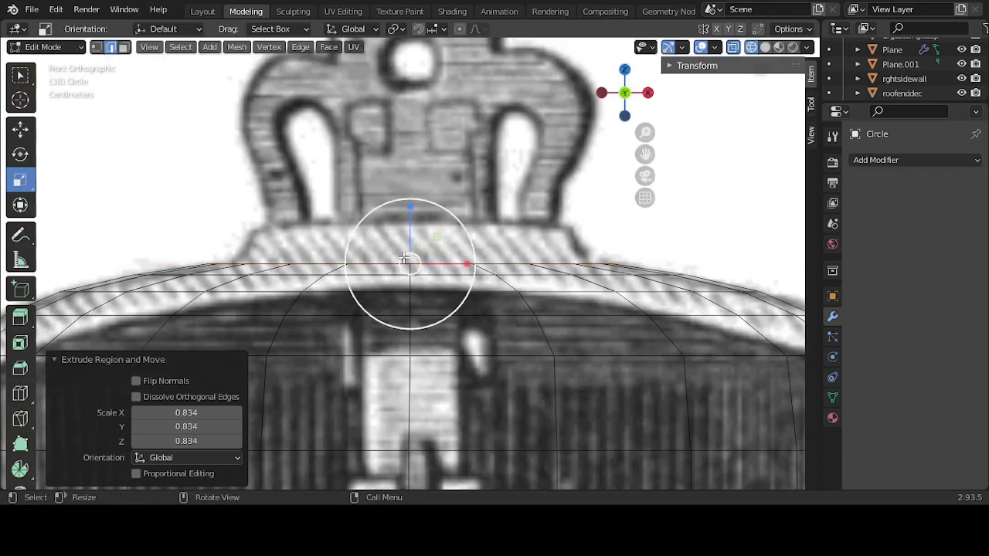
# Step: Raise the bell's top loop about 0.013 m and scale it along X to about 1.025
pyautogui.click(20, 129)
pyautogui.moveTo(410, 240); pyautogui.dragTo(412, 234)
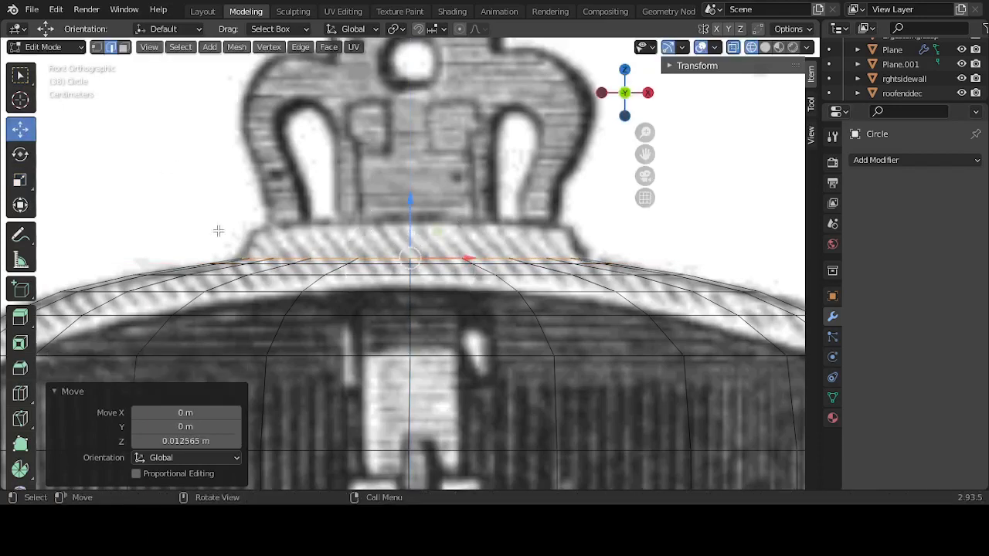
pyautogui.click(21, 179)
pyautogui.moveTo(467, 259); pyautogui.dragTo(470, 260)
# Step: Extrude the top loop up about 0.025 m and scale it uniformly to about 0.963 along the crown base outline
pyautogui.press('g')
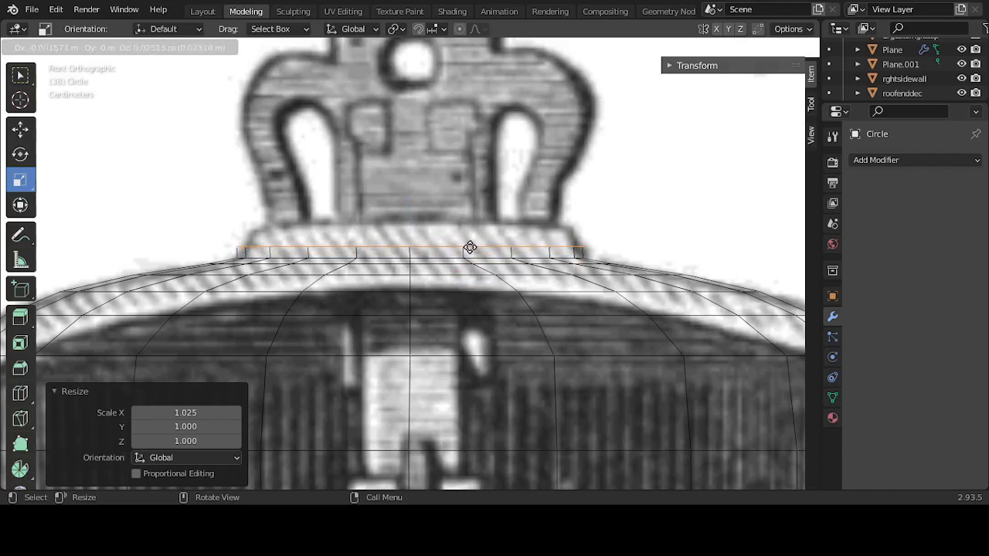
pyautogui.click(470, 247)
pyautogui.press('s')
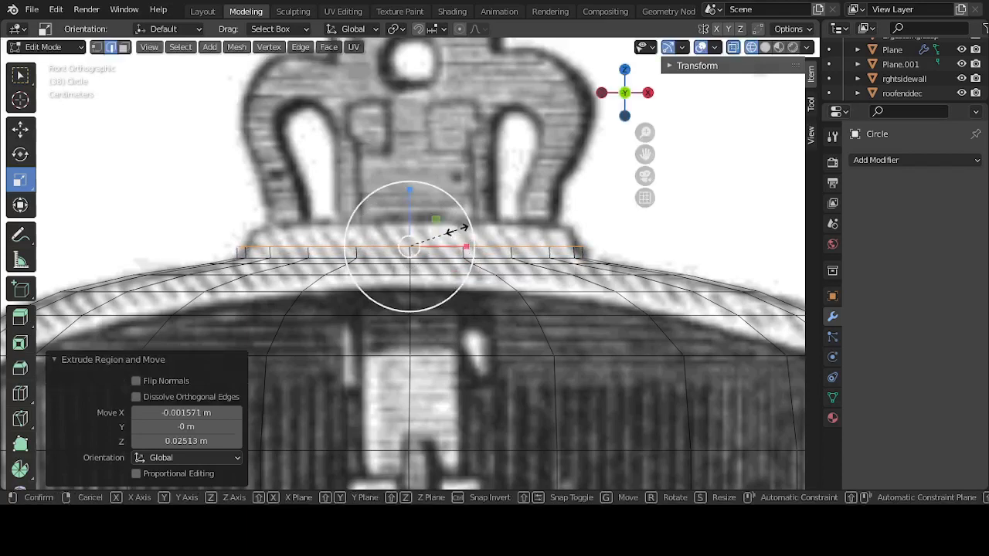
pyautogui.click(455, 231)
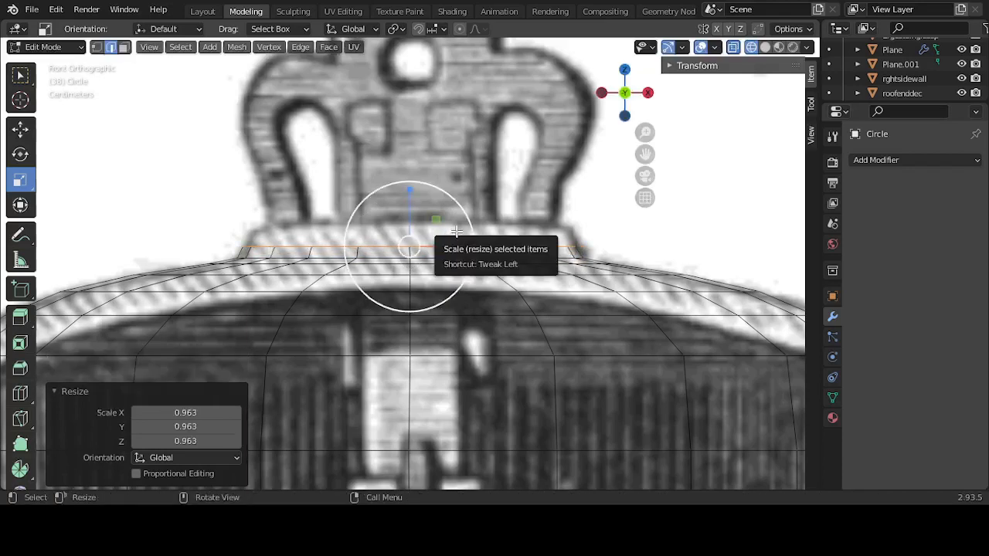
# Step: Extrude the top loop up about 0.041 m to the crown base's upper edge and scale it uniformly to about 0.931
pyautogui.press('g')
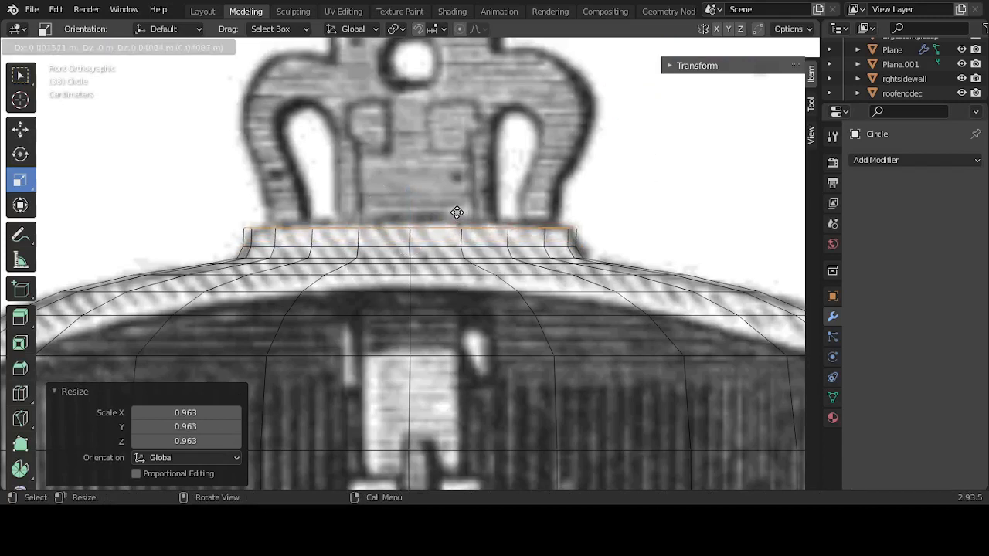
pyautogui.click(458, 214)
pyautogui.press('s')
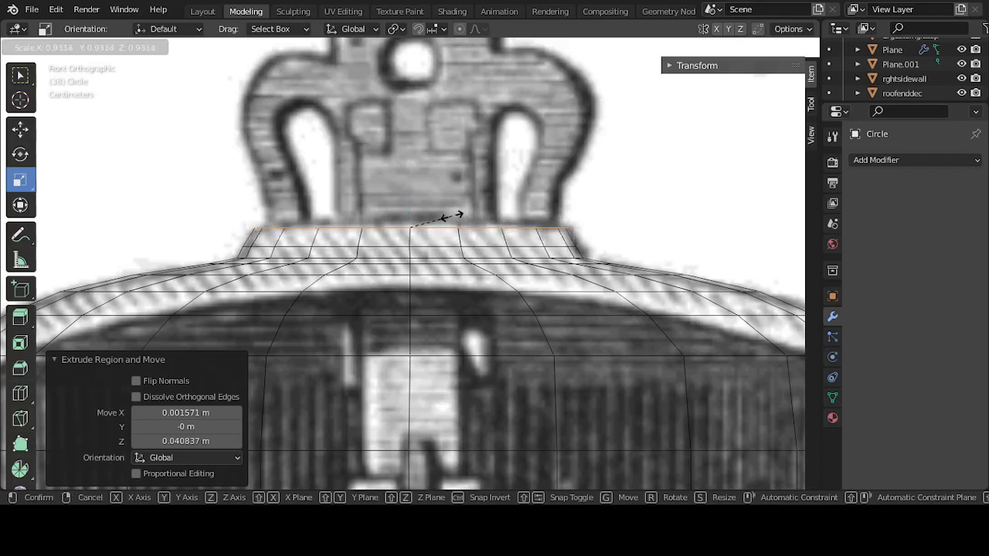
pyautogui.click(452, 217)
pyautogui.moveTo(490, 201); pyautogui.dragTo(477, 238, button='middle')
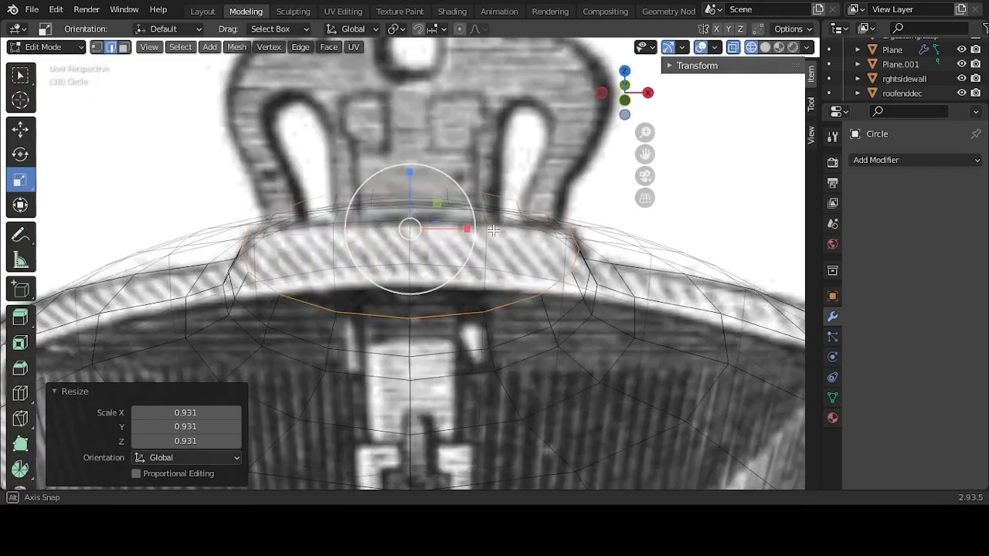
pyautogui.click(473, 238)
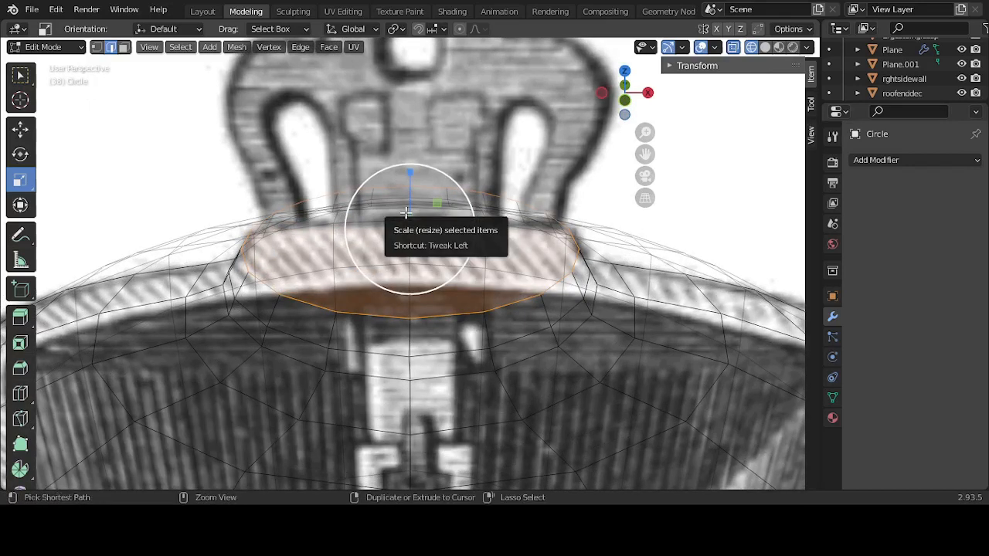
pyautogui.hotkey('ctrl', 'z')
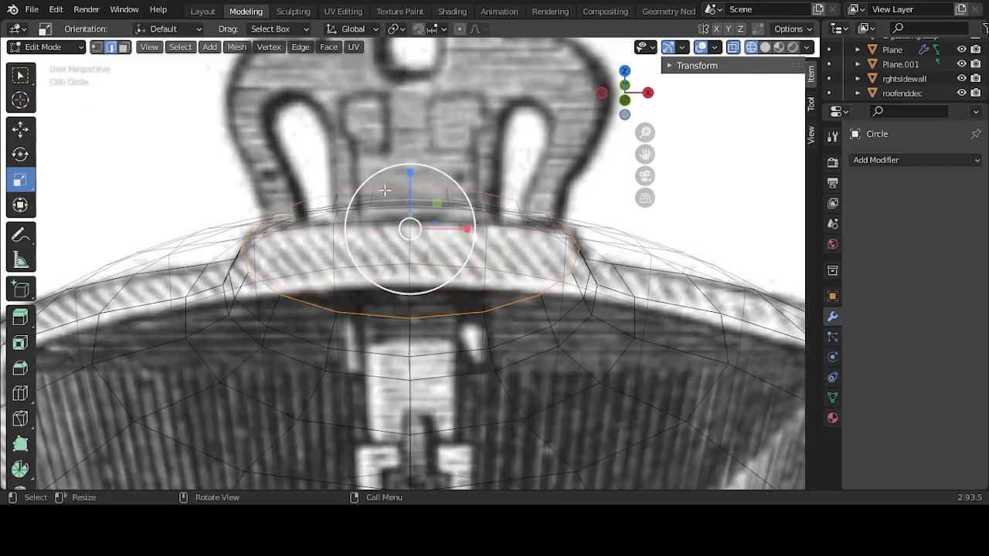
pyautogui.keyDown('alt'); pyautogui.click(388, 188); pyautogui.keyUp('alt')
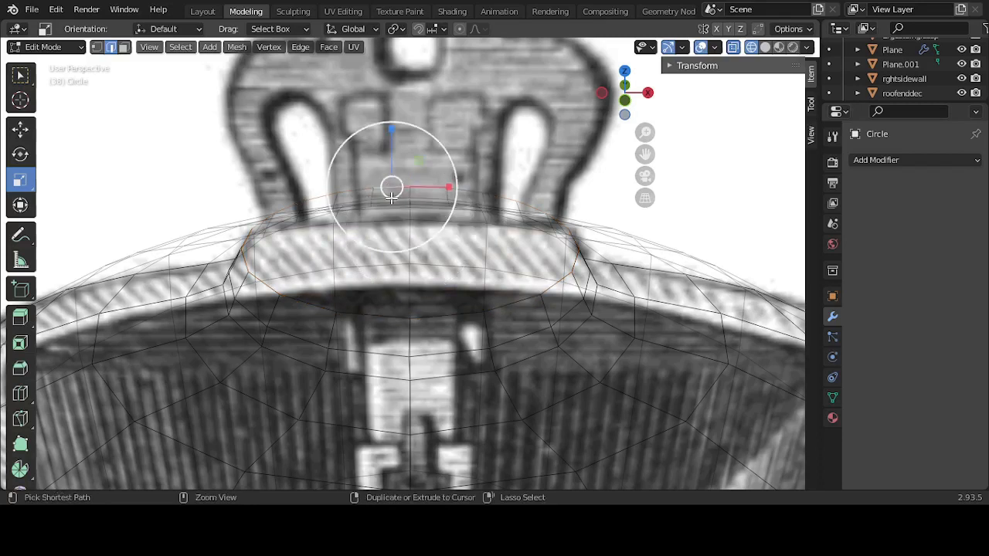
pyautogui.click(377, 316)
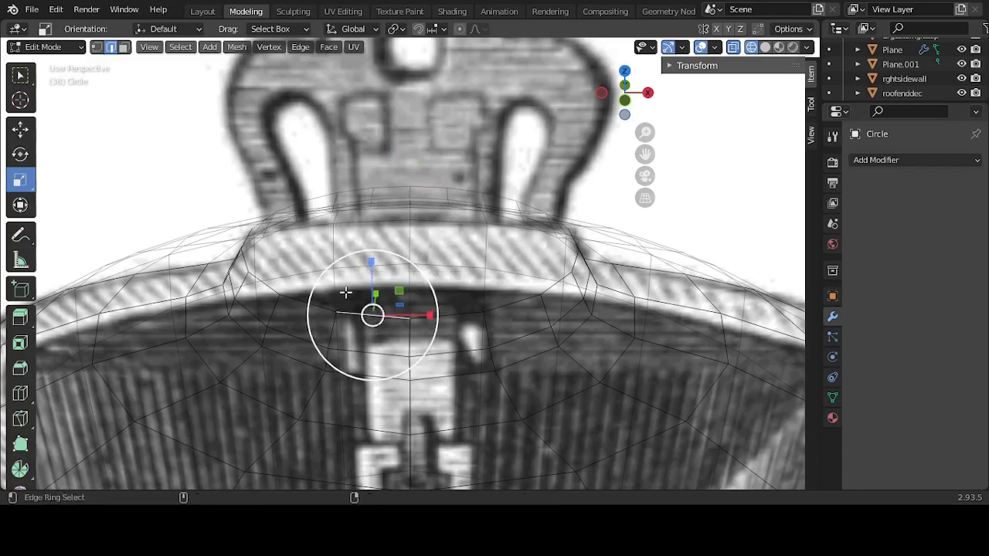
pyautogui.keyDown('ctrl'); pyautogui.keyDown('alt'); pyautogui.click(314, 304); pyautogui.keyUp('alt'); pyautogui.keyUp('ctrl')
pyautogui.hotkey('ctrl', 'z')
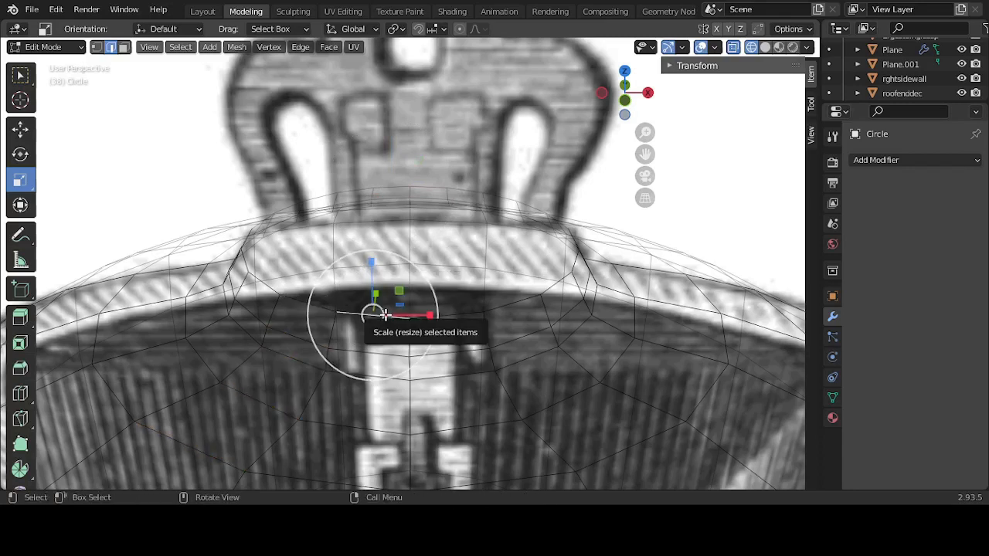
# Step: Fill the top loop with a cap face and connect its middle front and back vertices with an edge
pyautogui.keyDown('alt'); pyautogui.click(321, 304); pyautogui.keyUp('alt')
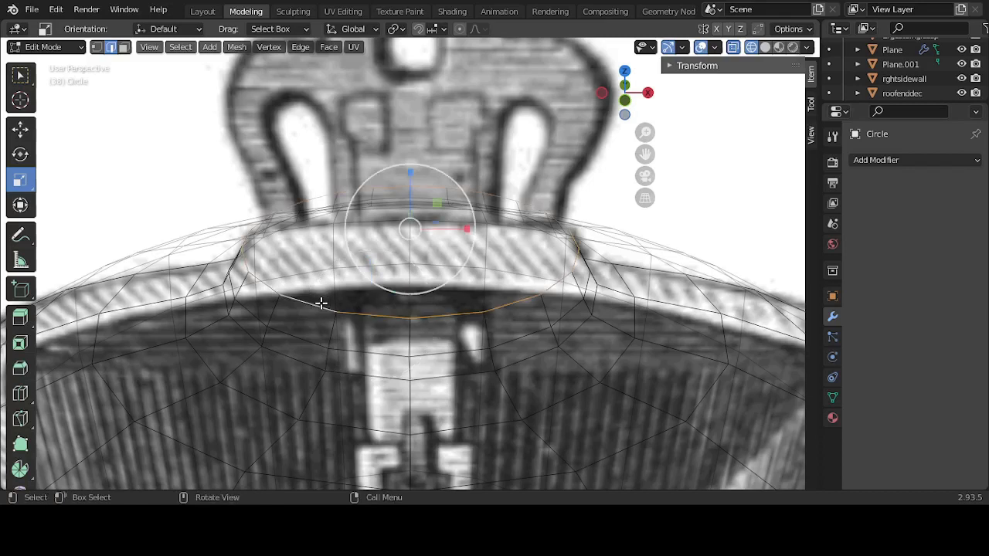
pyautogui.press('1')
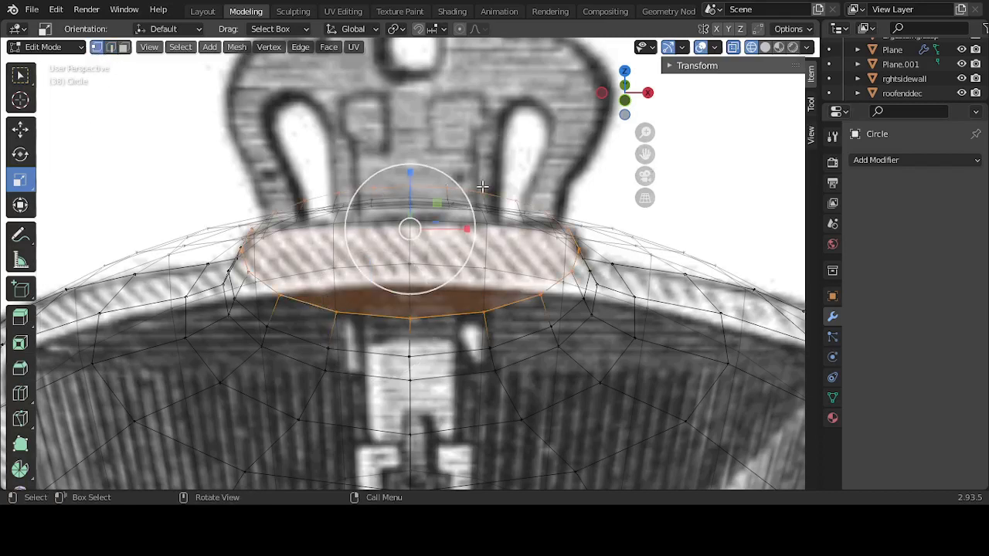
pyautogui.keyDown('alt'); pyautogui.click(400, 186); pyautogui.keyUp('alt')
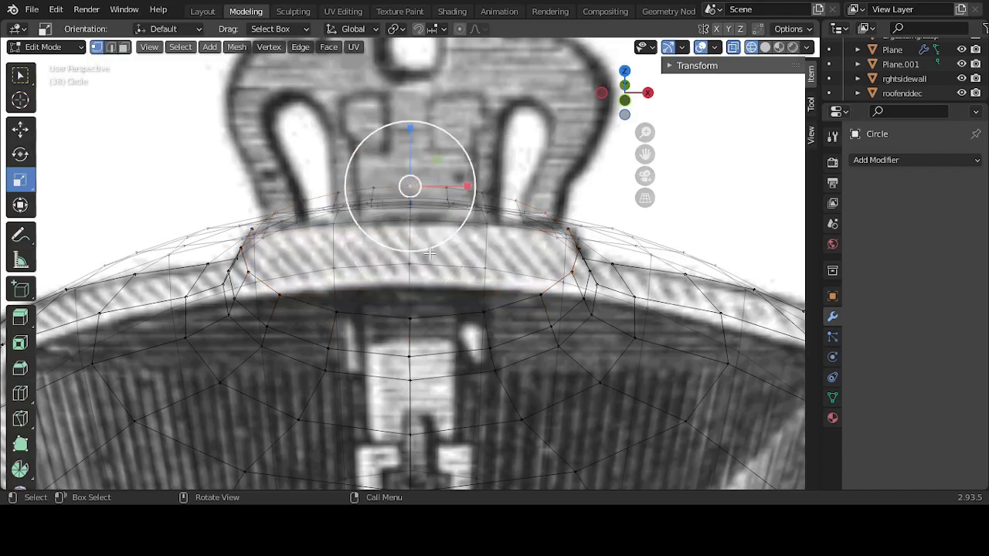
pyautogui.keyDown('alt'); pyautogui.keyDown('shift'); pyautogui.click(409, 317); pyautogui.keyUp('shift'); pyautogui.keyUp('alt')
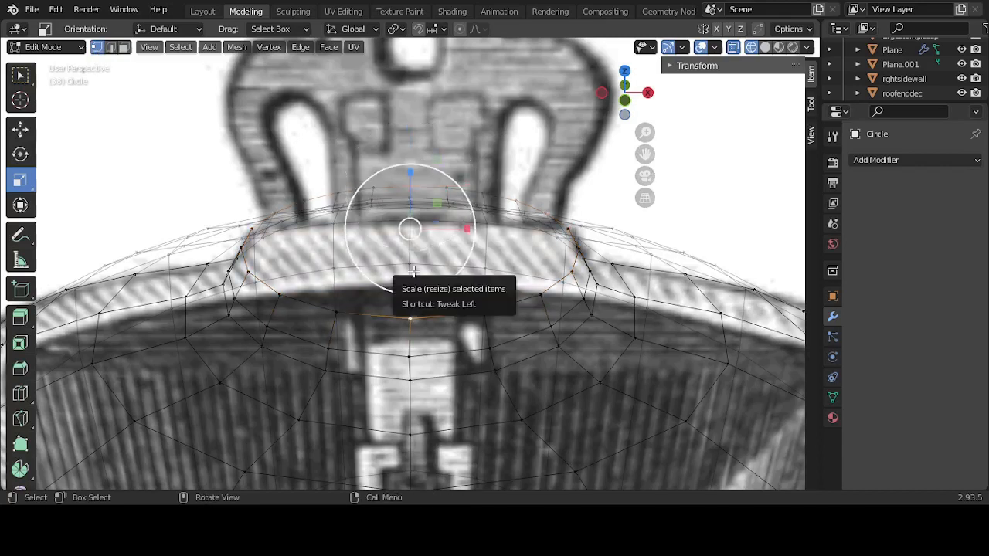
pyautogui.press('KP_1')
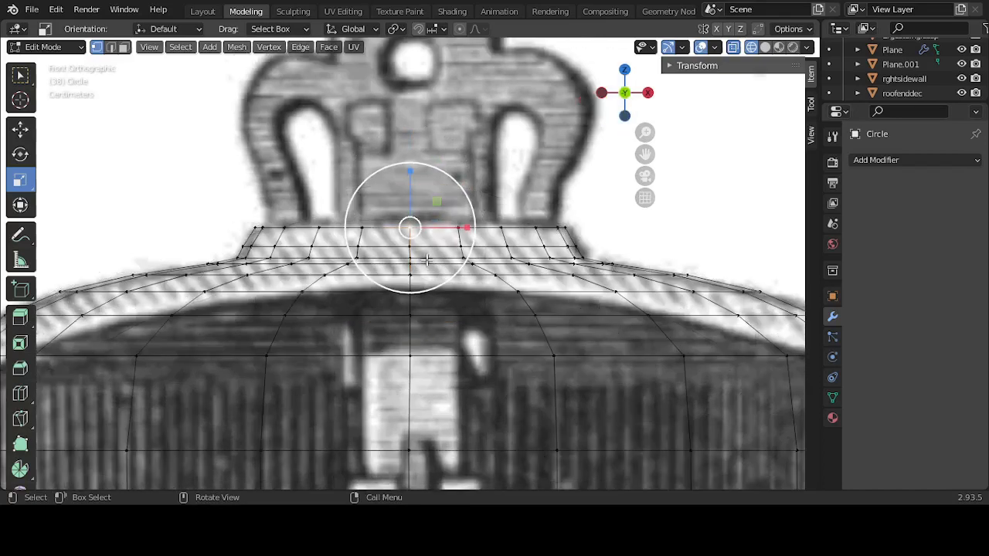
# Step: Raise the cap's central front-to-back edge about 0.025 m along Z
pyautogui.click(23, 130)
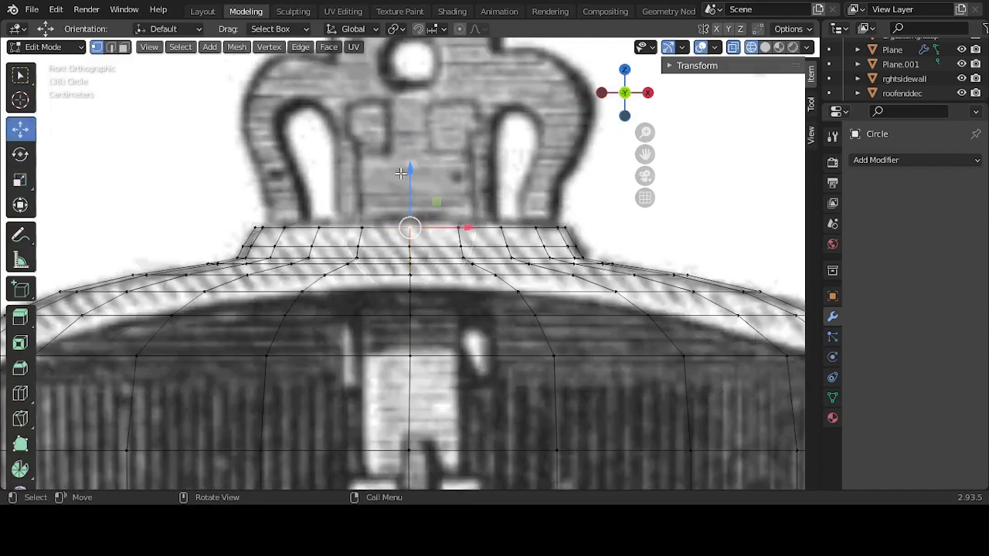
pyautogui.moveTo(407, 175); pyautogui.dragTo(405, 171)
pyautogui.moveTo(454, 167); pyautogui.dragTo(469, 200, button='middle')
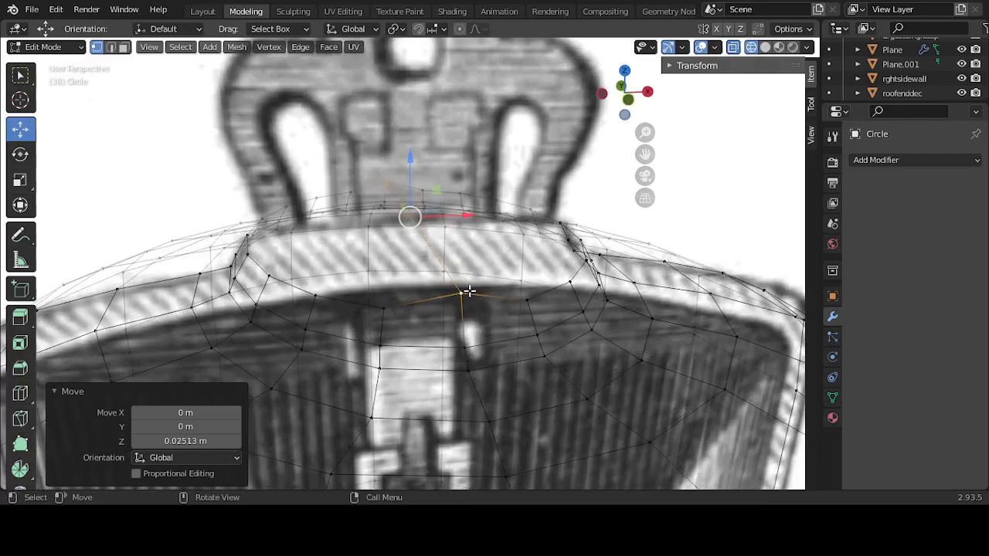
# Step: Connect the front and back vertices adjacent to the cap's central edge with a parallel edge on each side
pyautogui.moveTo(468, 293); pyautogui.dragTo(327, 231, button='middle')
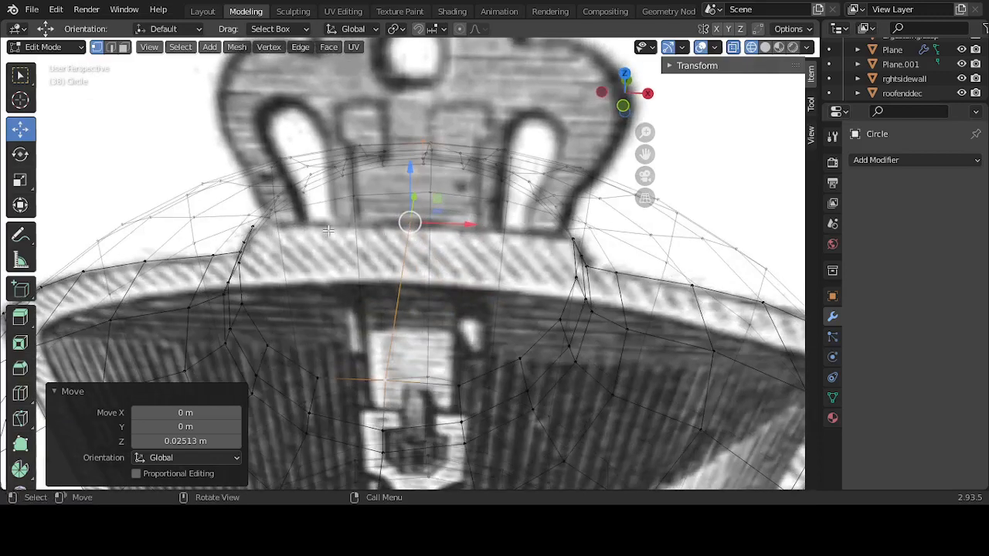
pyautogui.click(257, 224)
pyautogui.click(316, 376)
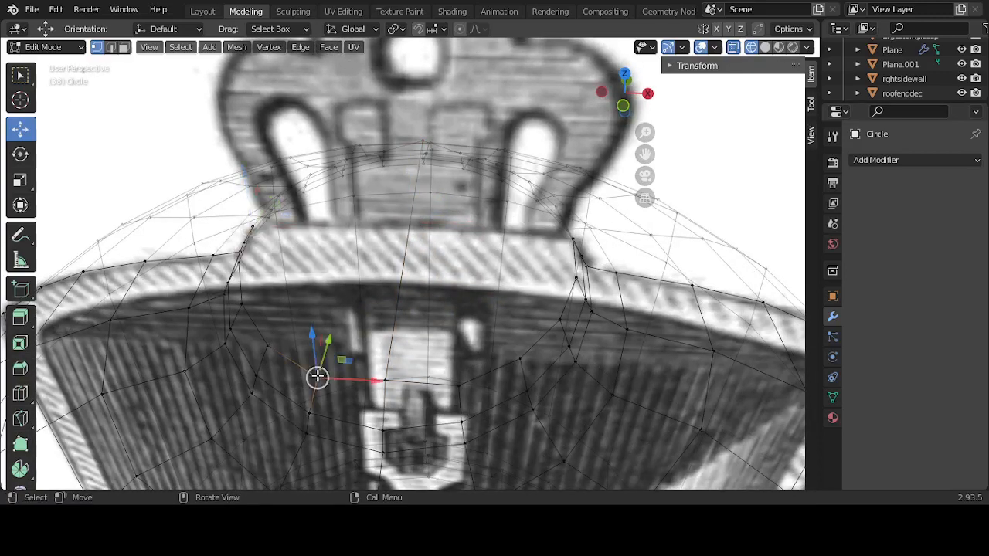
pyautogui.moveTo(397, 188); pyautogui.dragTo(364, 136, button='middle')
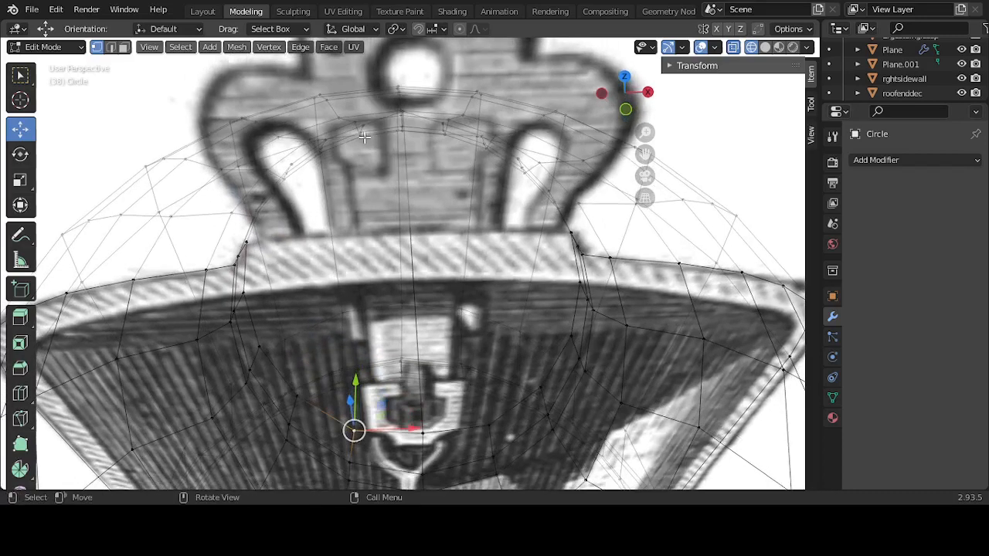
pyautogui.keyDown('shift'); pyautogui.click(361, 125); pyautogui.keyUp('shift')
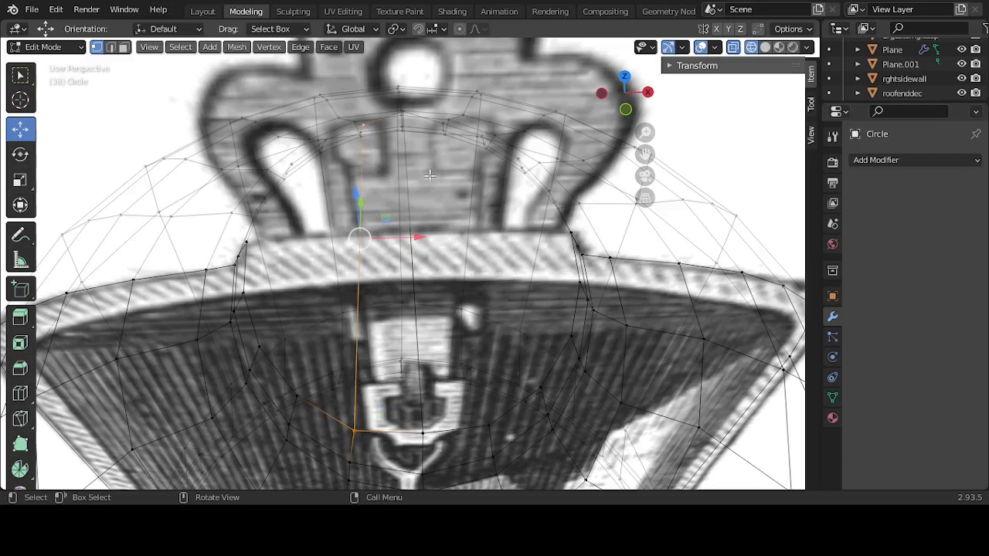
pyautogui.click(451, 119)
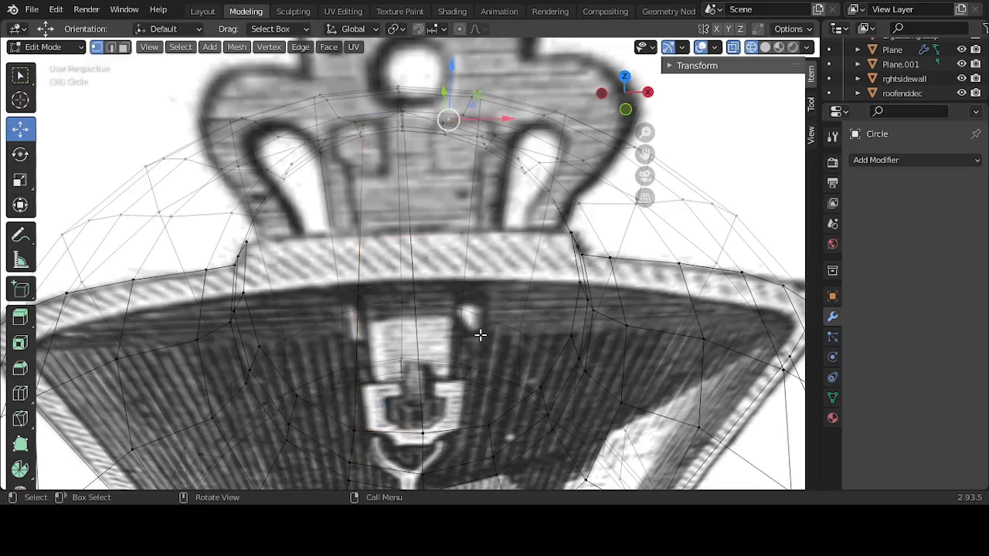
pyautogui.keyDown('shift'); pyautogui.click(488, 425); pyautogui.keyUp('shift')
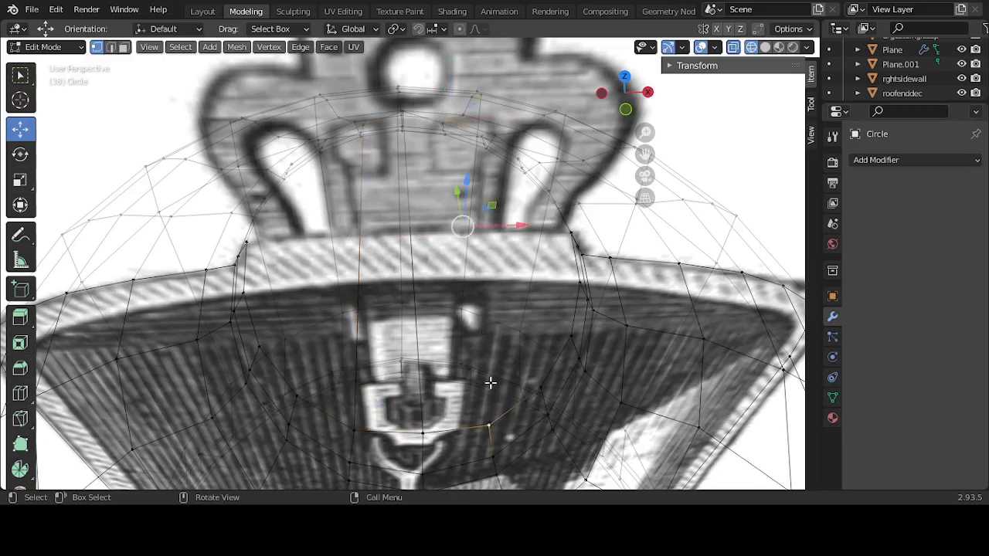
pyautogui.press('j')
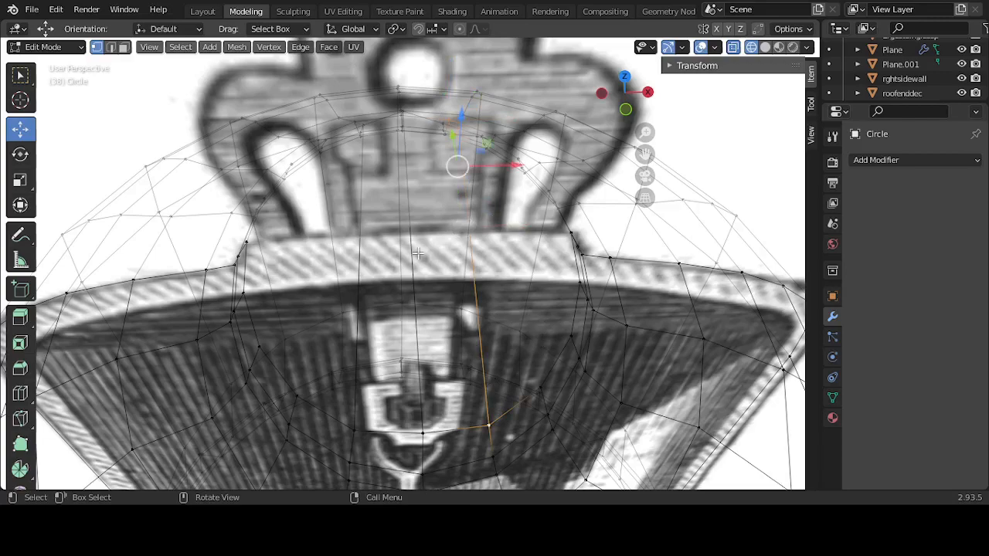
# Step: Connect the next outer pair of front and back cap vertices with an edge on each side
pyautogui.moveTo(417, 254)
pyautogui.mouseDown(button='middle')
pyautogui.moveTo(430, 257)
pyautogui.moveTo(426, 247)
pyautogui.mouseUp(button='middle')
pyautogui.moveTo(465, 276); pyautogui.dragTo(460, 329, button='middle')
pyautogui.click(438, 369)
pyautogui.moveTo(533, 223); pyautogui.dragTo(534, 254, button='middle')
pyautogui.keyDown('shift'); pyautogui.click(554, 160); pyautogui.keyUp('shift')
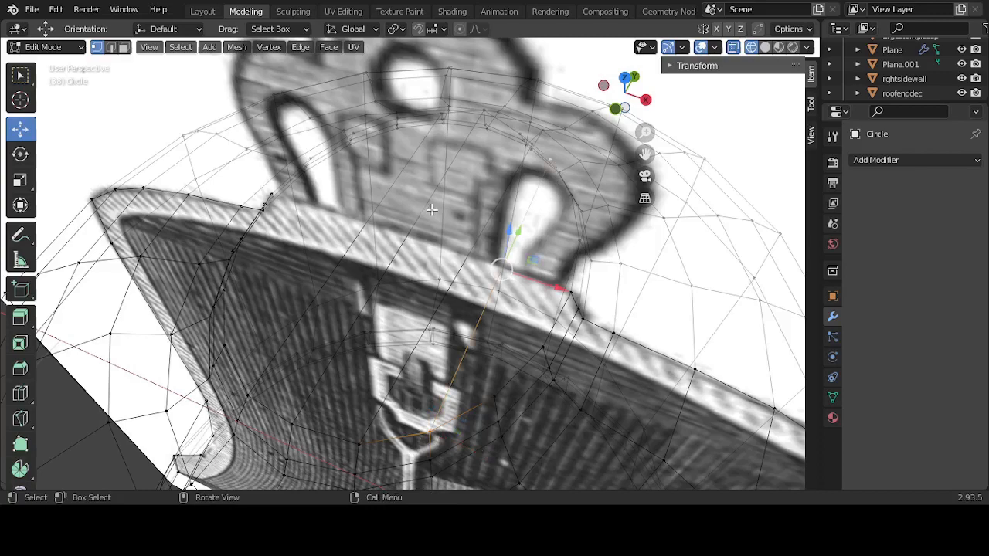
pyautogui.moveTo(473, 205); pyautogui.dragTo(313, 347, button='middle')
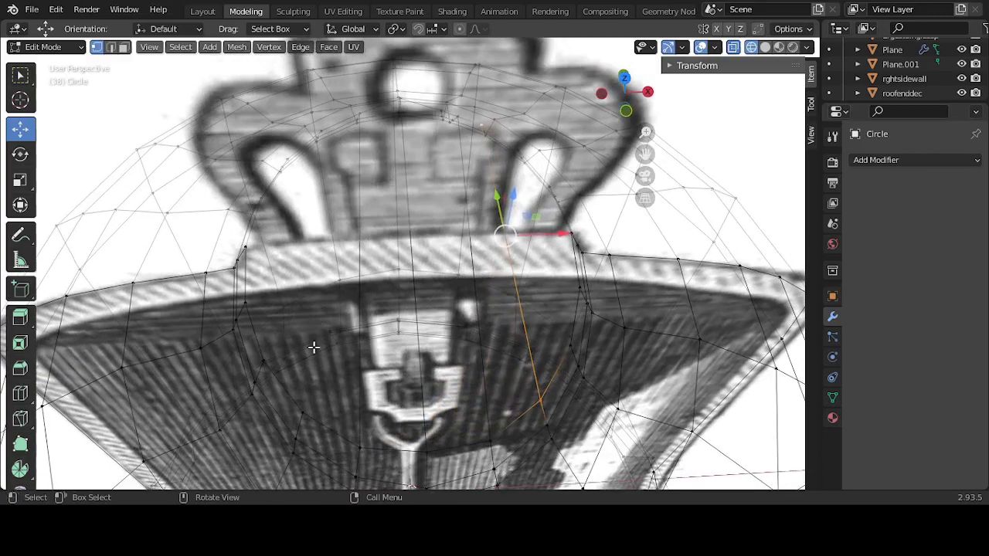
pyautogui.click(303, 408)
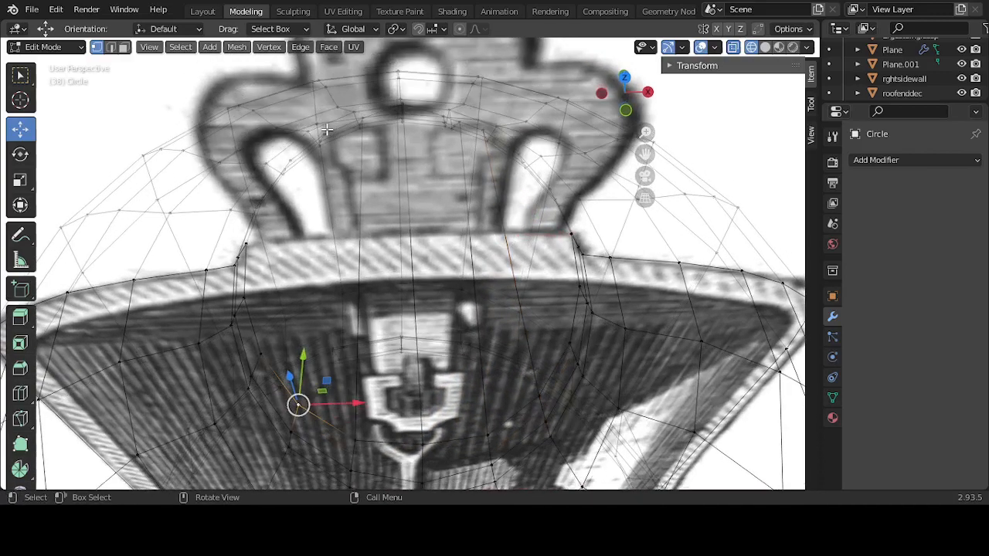
pyautogui.keyDown('shift'); pyautogui.click(326, 130); pyautogui.keyUp('shift')
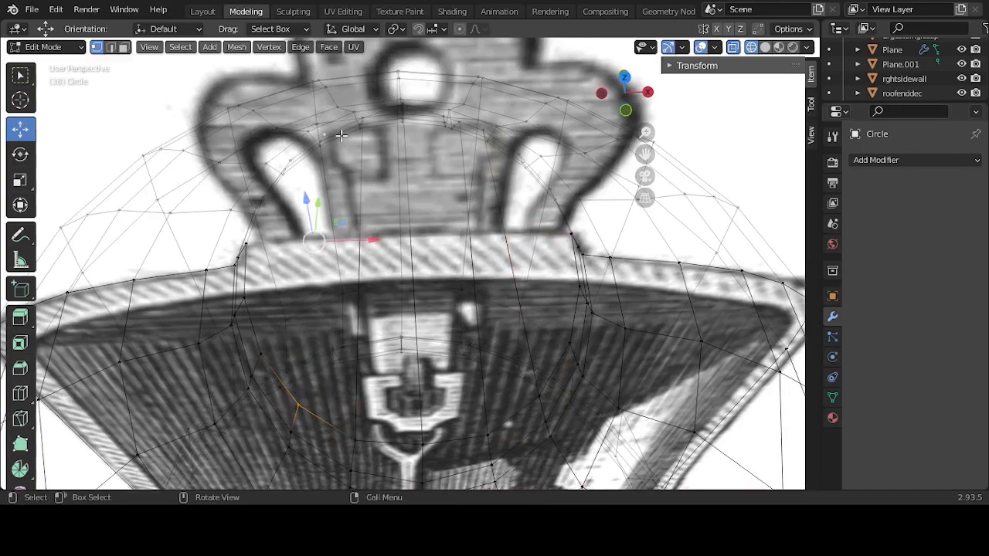
pyautogui.press('f')
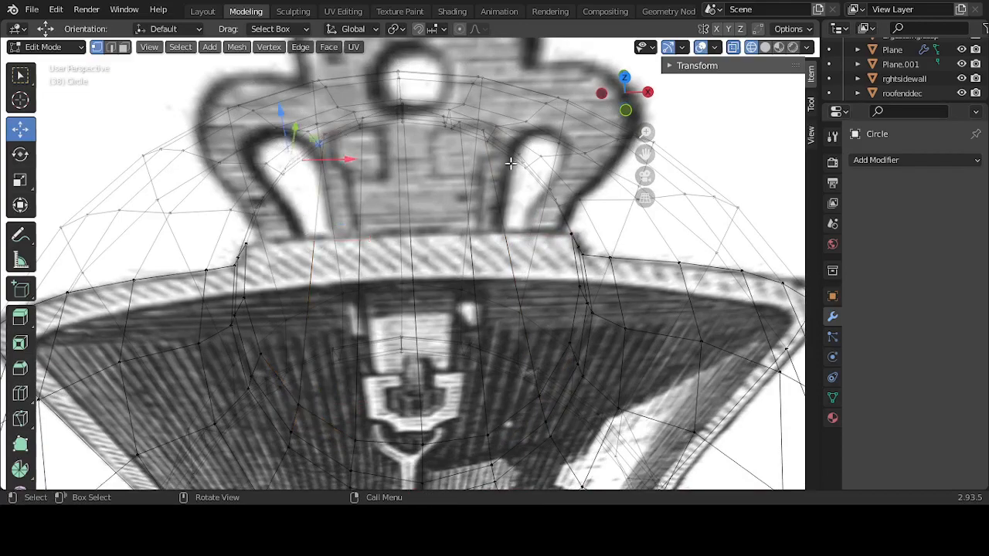
# Step: Connect two opposite pairs of side vertices in the rear half of the cap with crosswise edges
pyautogui.moveTo(291, 159); pyautogui.dragTo(454, 208, button='middle')
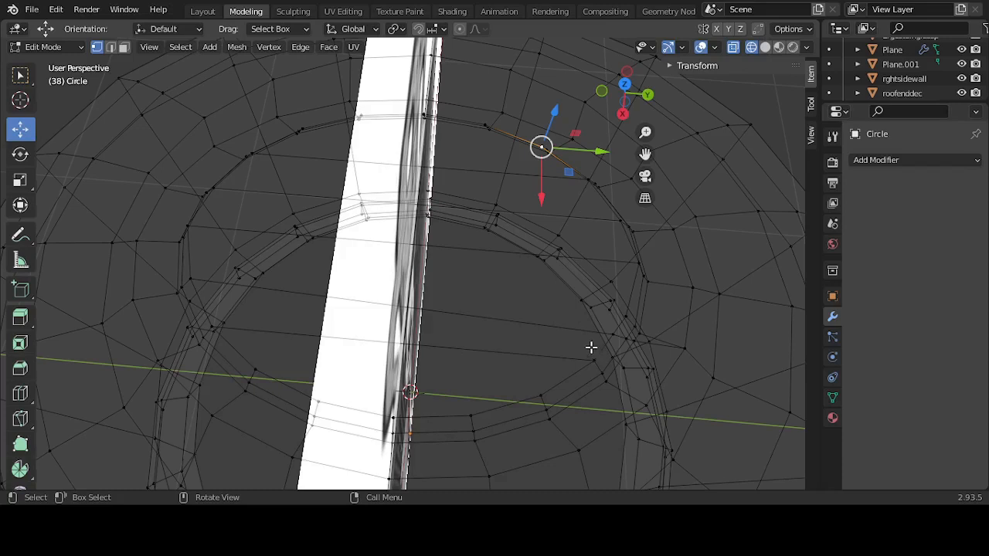
pyautogui.keyDown('shift'); pyautogui.click(541, 394); pyautogui.keyUp('shift')
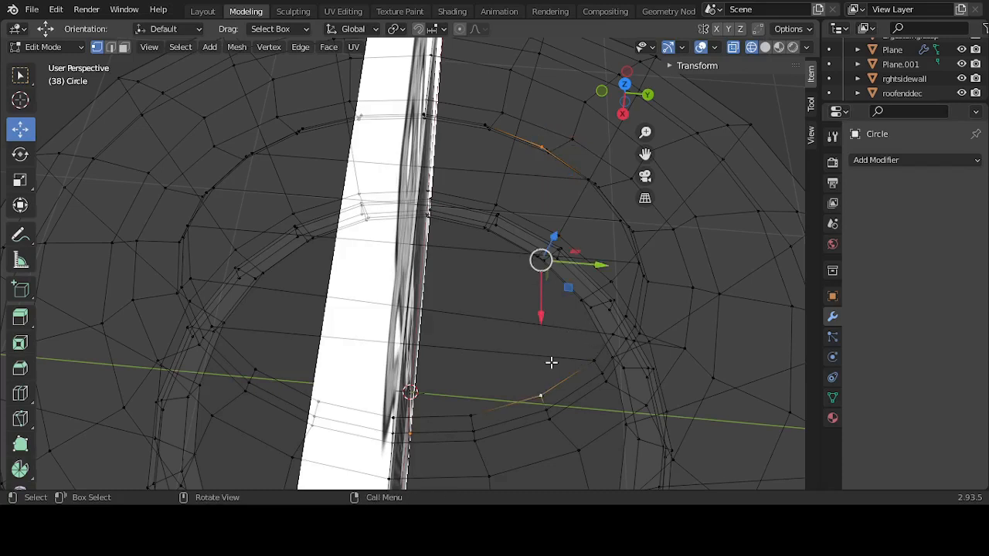
pyautogui.press('j')
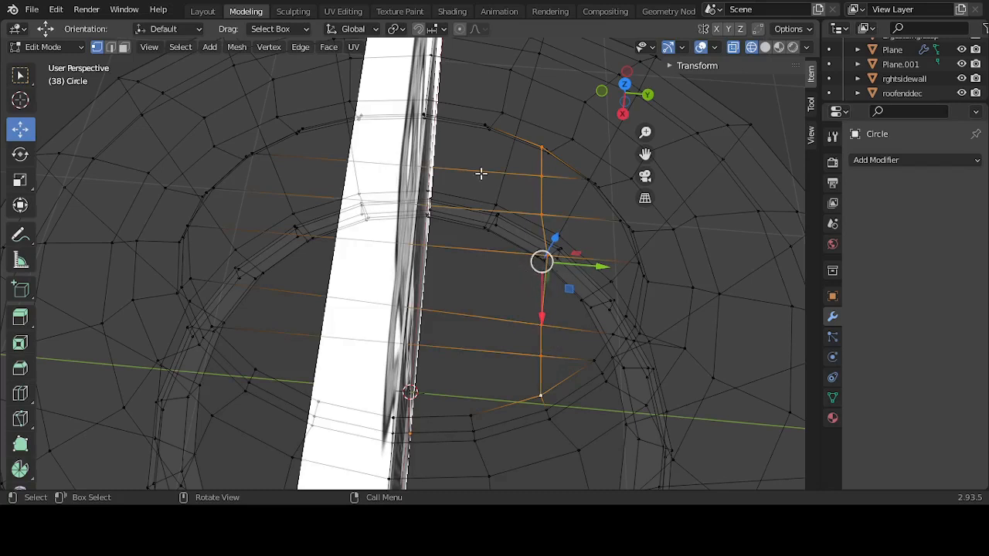
pyautogui.click(482, 124)
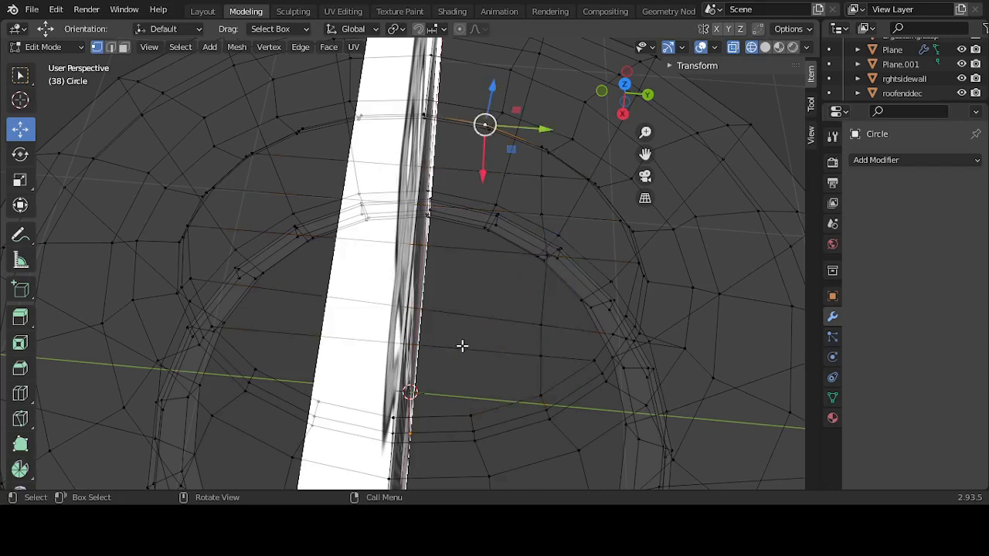
pyautogui.moveTo(462, 347); pyautogui.dragTo(458, 331, button='middle')
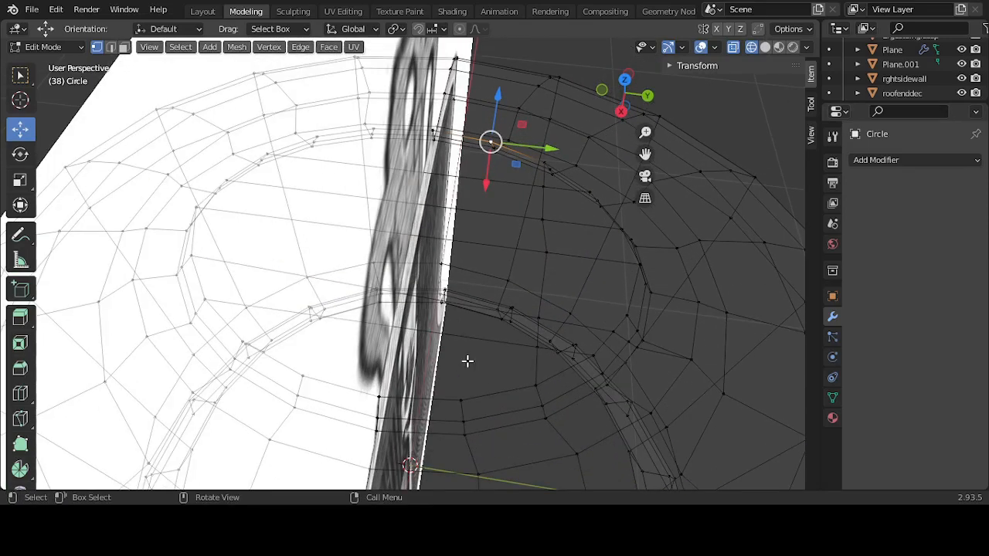
pyautogui.keyDown('shift'); pyautogui.click(461, 399); pyautogui.keyUp('shift')
pyautogui.keyDown('ctrl'); pyautogui.click(467, 396); pyautogui.keyUp('ctrl')
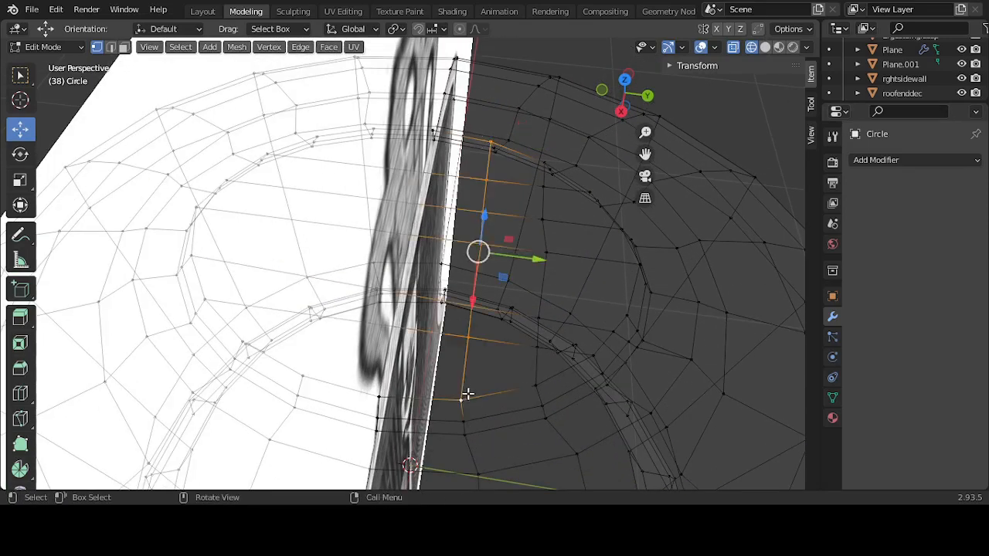
# Step: Connect the rearmost opposite pair of side vertices on the cap with a crosswise edge
pyautogui.moveTo(549, 314); pyautogui.dragTo(540, 318, button='middle')
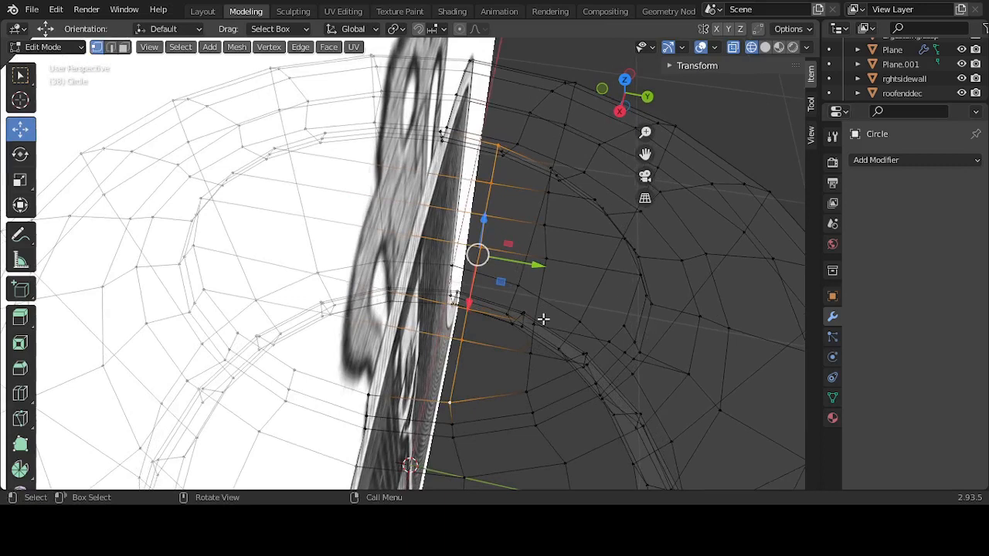
pyautogui.click(586, 362)
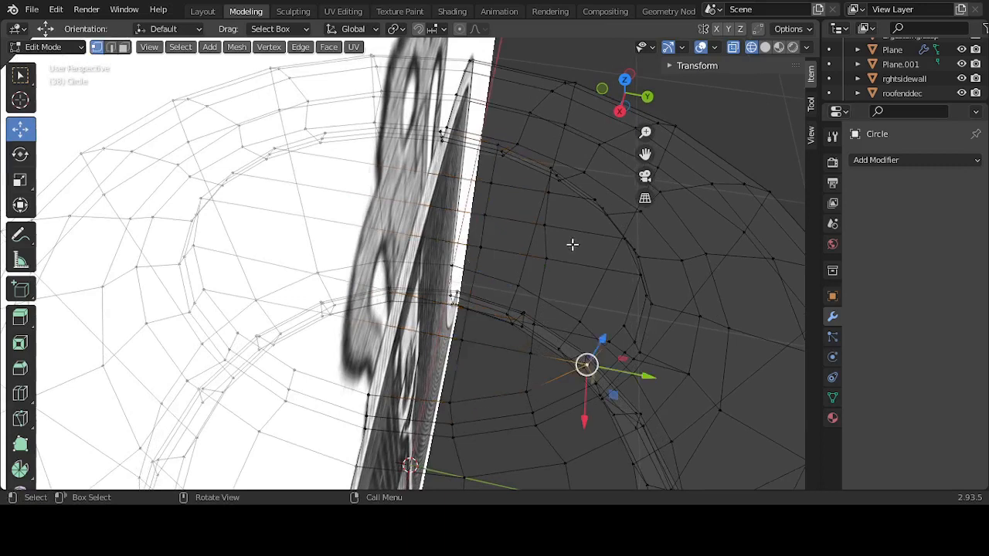
pyautogui.keyDown('shift'); pyautogui.click(592, 198); pyautogui.keyUp('shift')
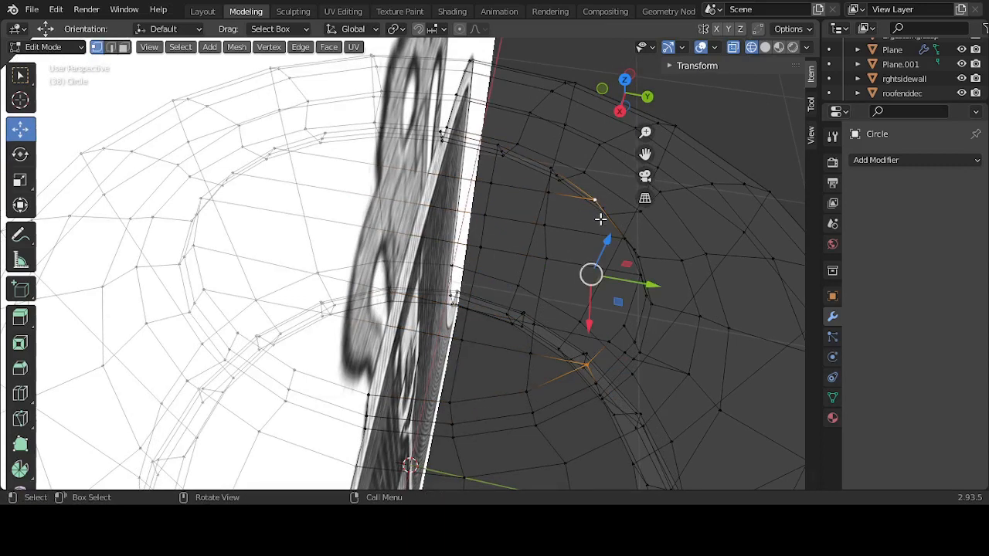
pyautogui.press('j')
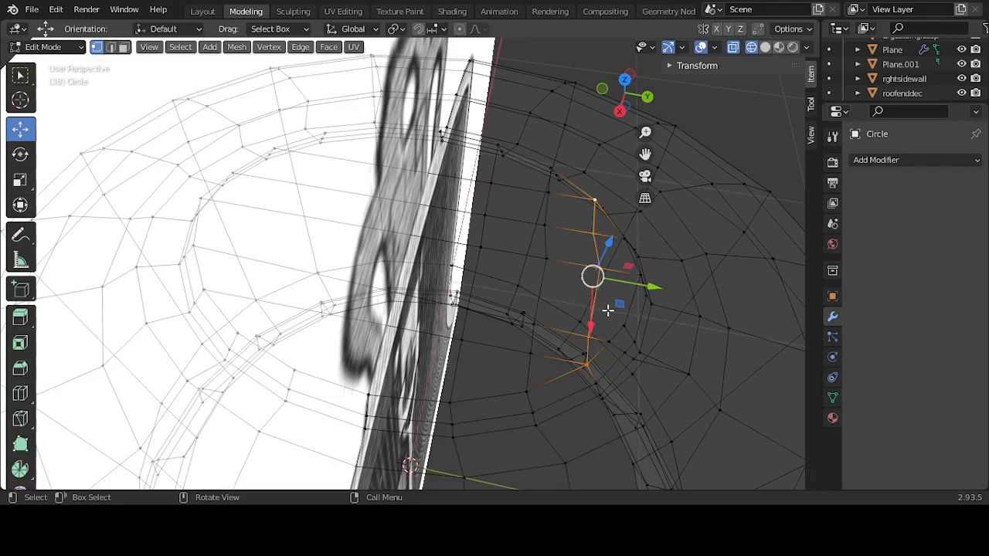
# Step: Connect the cap's middle vertices on both sides with a central crosswise edge
pyautogui.moveTo(497, 246); pyautogui.dragTo(531, 264, button='middle')
pyautogui.moveTo(384, 115); pyautogui.dragTo(602, 290, button='middle')
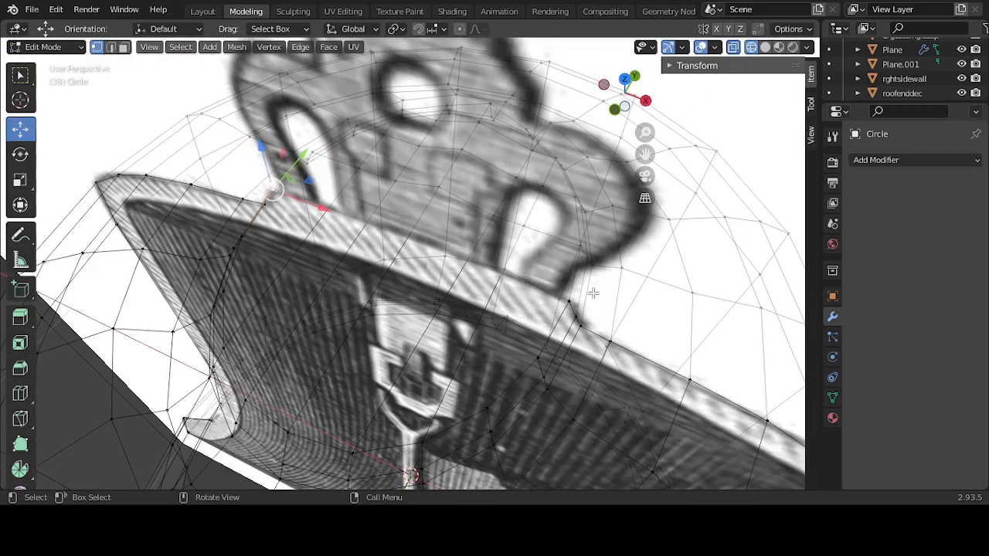
pyautogui.keyDown('shift'); pyautogui.click(566, 299); pyautogui.keyUp('shift')
pyautogui.press('j')
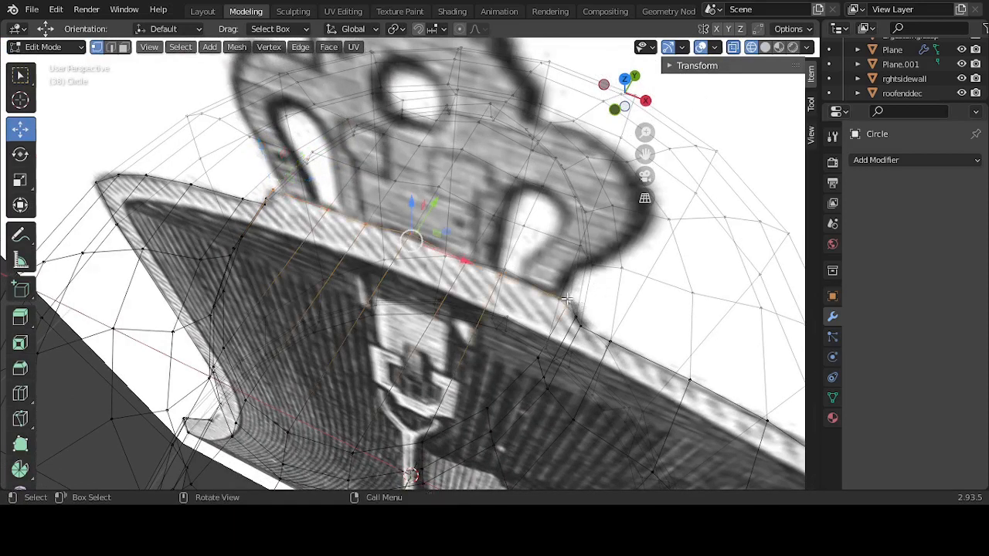
# Step: Connect two opposite pairs of side vertices in the front half of the cap with crosswise edges
pyautogui.click(536, 356)
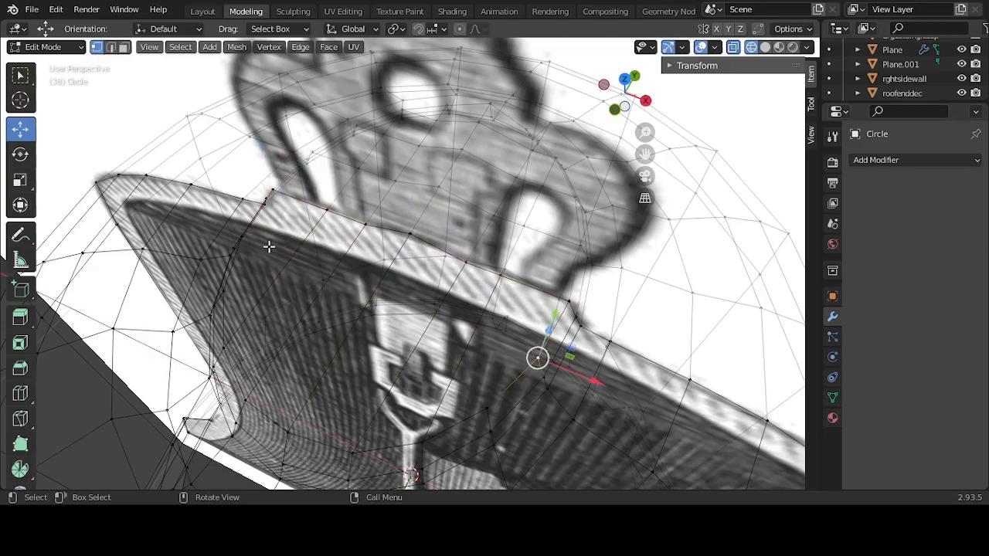
pyautogui.moveTo(271, 250); pyautogui.dragTo(289, 287, button='middle')
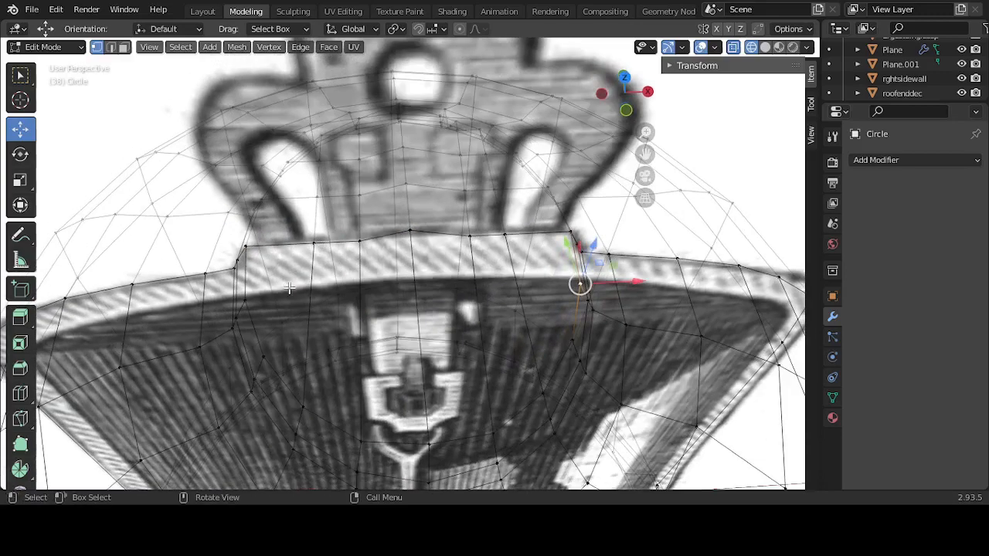
pyautogui.keyDown('shift'); pyautogui.click(247, 300); pyautogui.keyUp('shift')
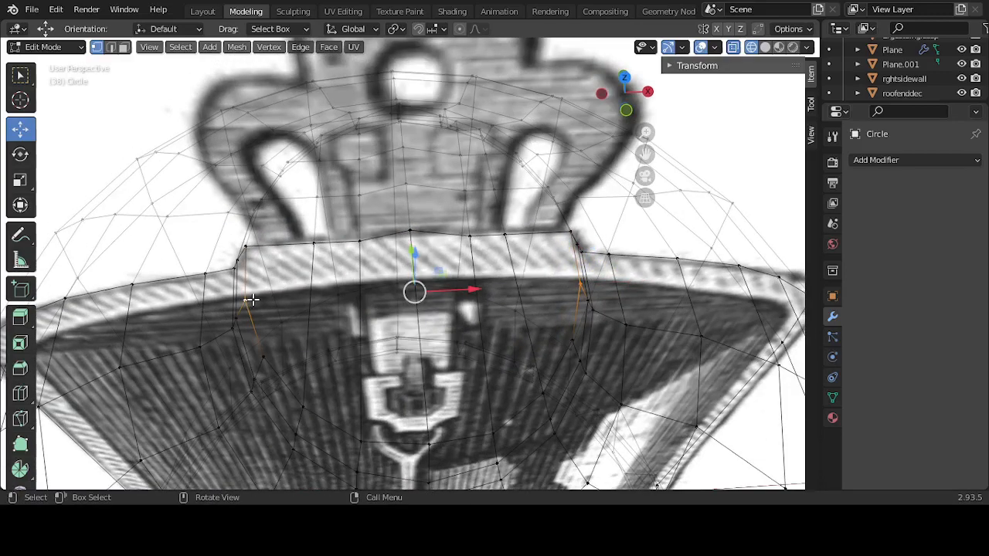
pyautogui.press('j')
pyautogui.click(267, 354)
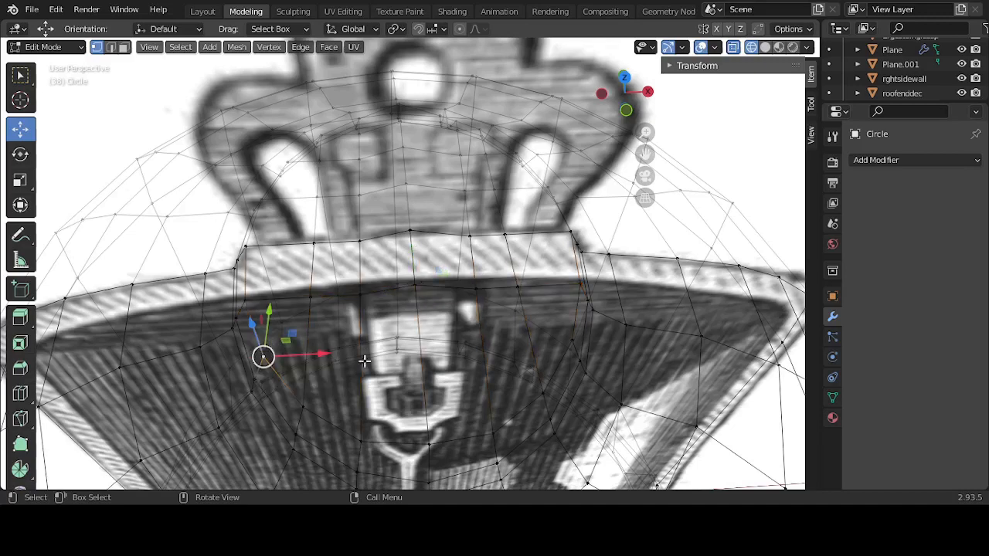
pyautogui.keyDown('shift'); pyautogui.click(570, 337); pyautogui.keyUp('shift')
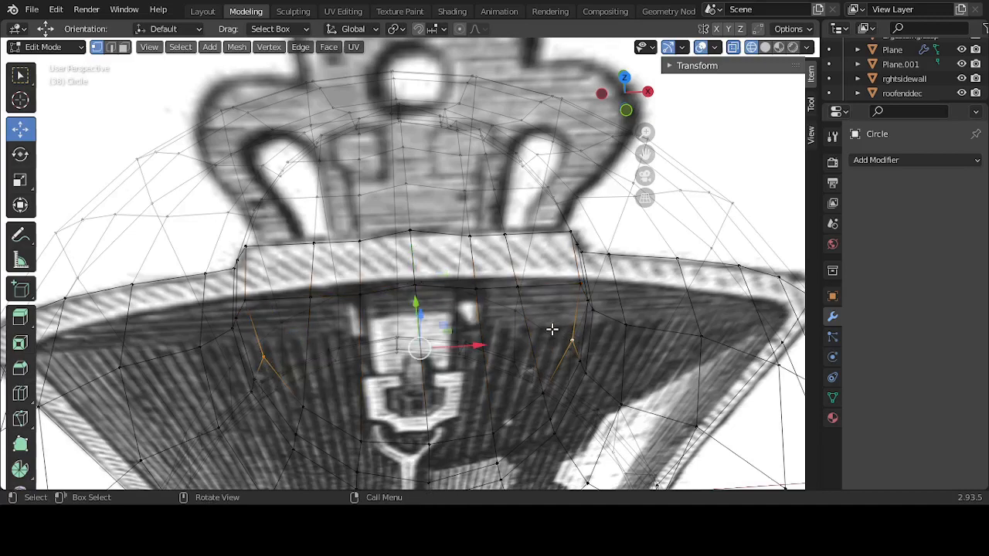
pyautogui.press('j')
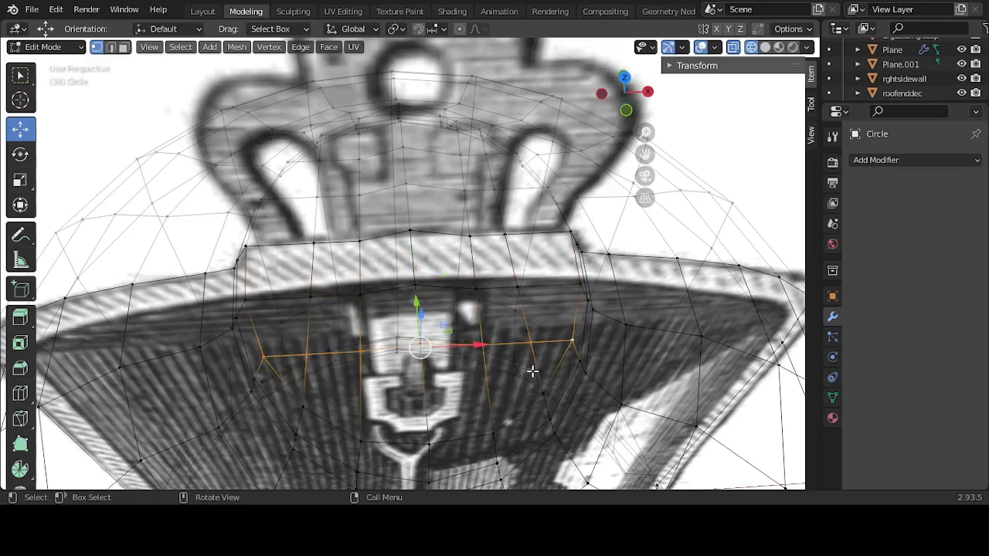
# Step: Connect the frontmost opposite pair of side vertices on the cap with a crosswise edge
pyautogui.moveTo(530, 371); pyautogui.dragTo(505, 364, button='middle')
pyautogui.click(491, 406)
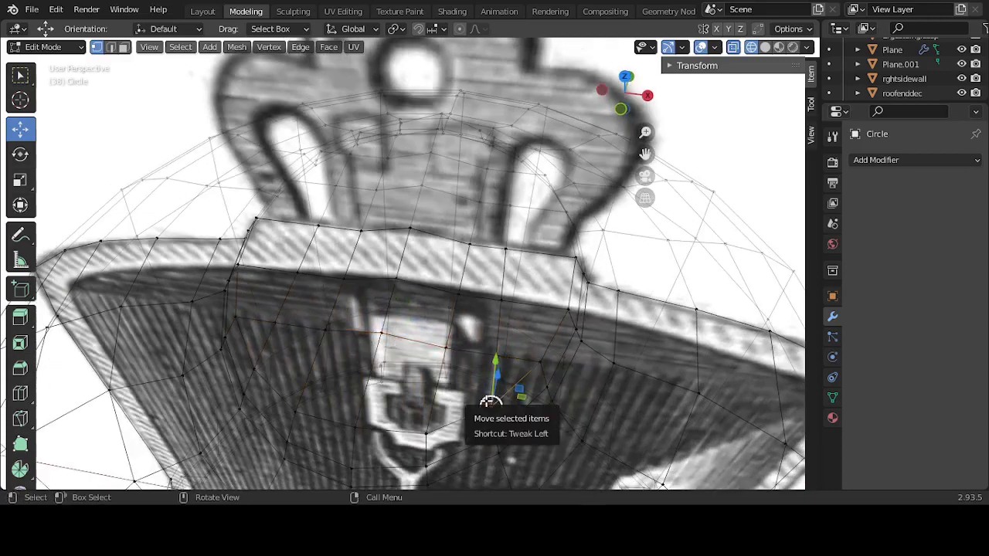
pyautogui.keyDown('shift'); pyautogui.click(226, 337); pyautogui.keyUp('shift')
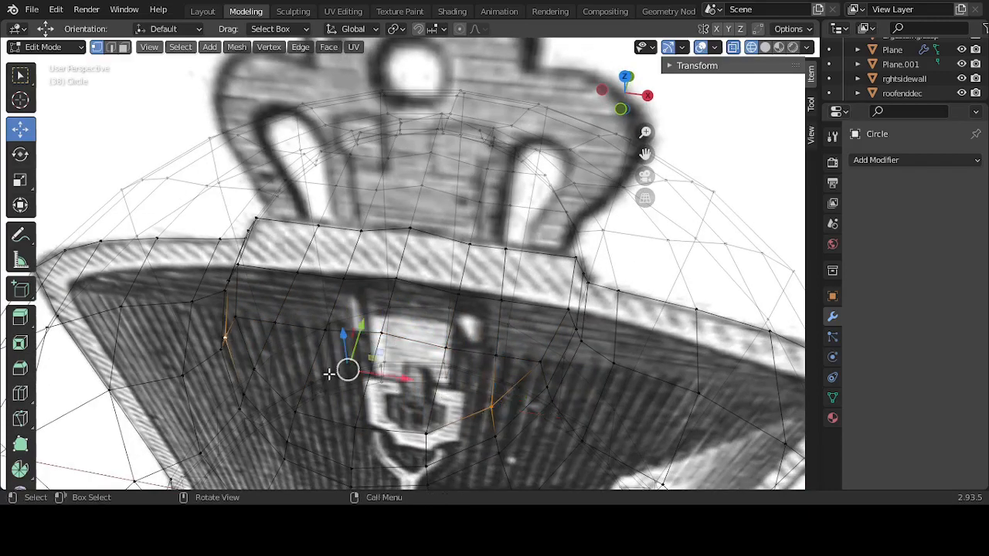
pyautogui.moveTo(332, 371); pyautogui.dragTo(289, 353, button='middle')
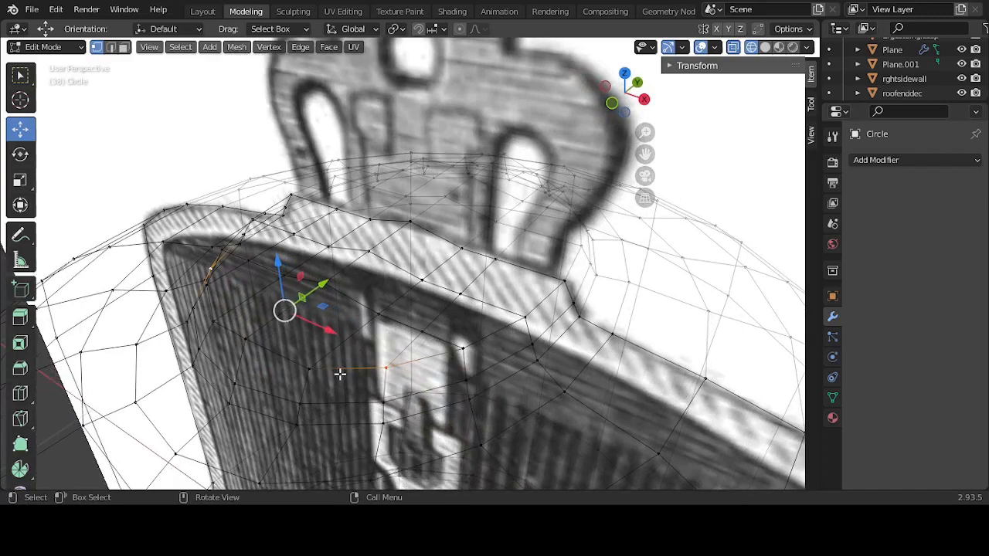
pyautogui.click(206, 282)
pyautogui.moveTo(343, 332); pyautogui.dragTo(265, 320, button='middle')
pyautogui.click(298, 399)
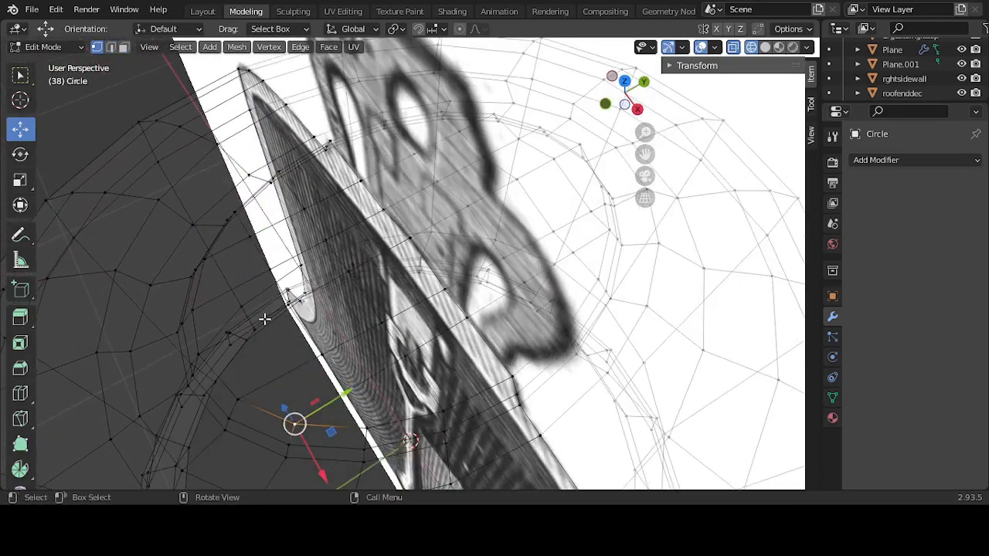
pyautogui.keyDown('shift'); pyautogui.click(205, 260); pyautogui.keyUp('shift')
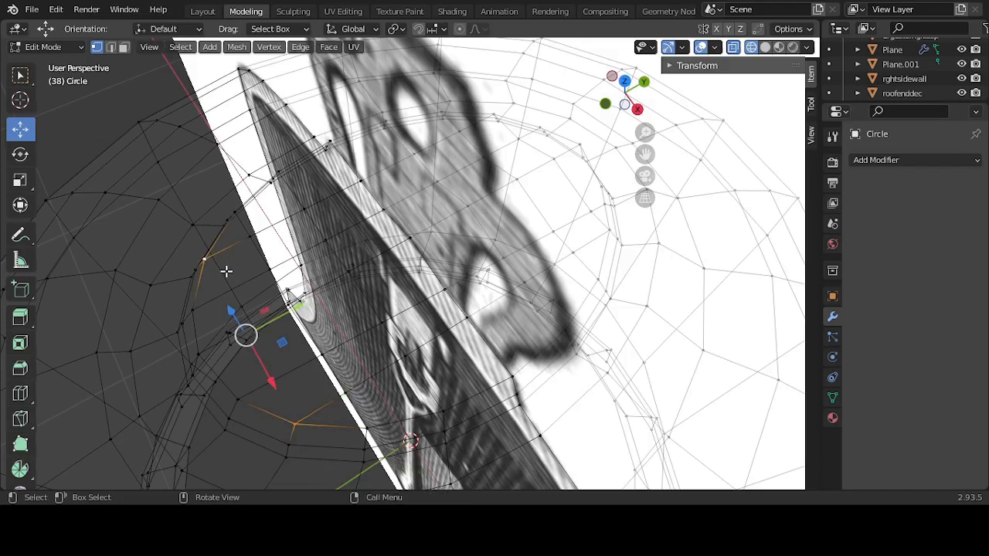
pyautogui.press('j')
# Step: Lower the front and back end vertices of the cap's central front-to-back edge about 0.020 m along Z
pyautogui.press('KP_1')
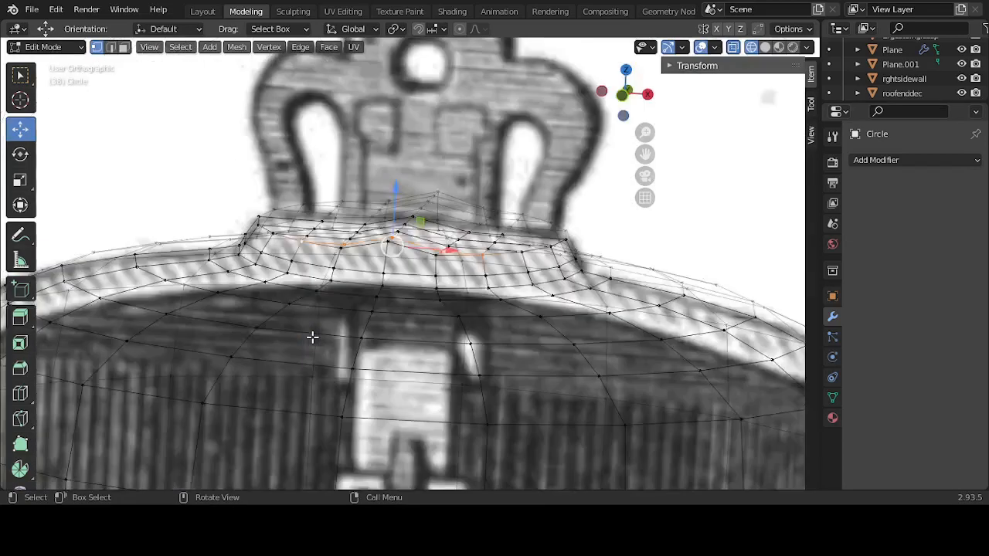
pyautogui.click(635, 220)
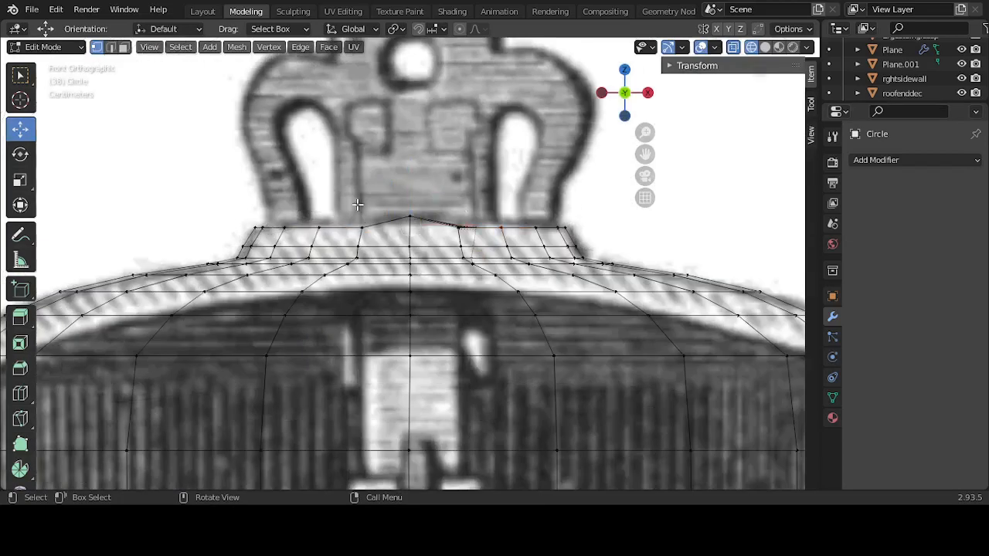
pyautogui.moveTo(407, 215); pyautogui.dragTo(353, 272, button='middle')
pyautogui.click(433, 301)
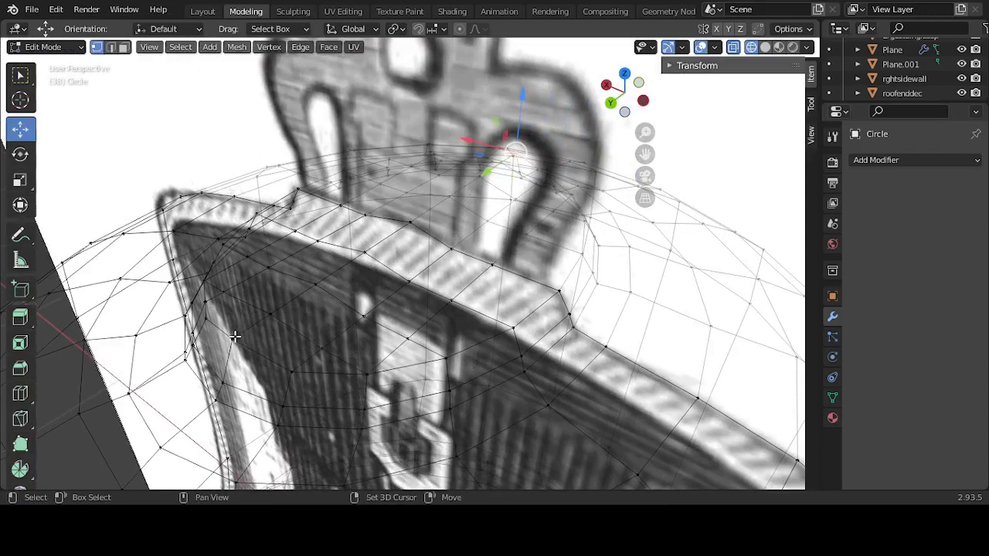
pyautogui.keyDown('shift'); pyautogui.click(240, 337); pyautogui.keyUp('shift')
pyautogui.press('KP_1')
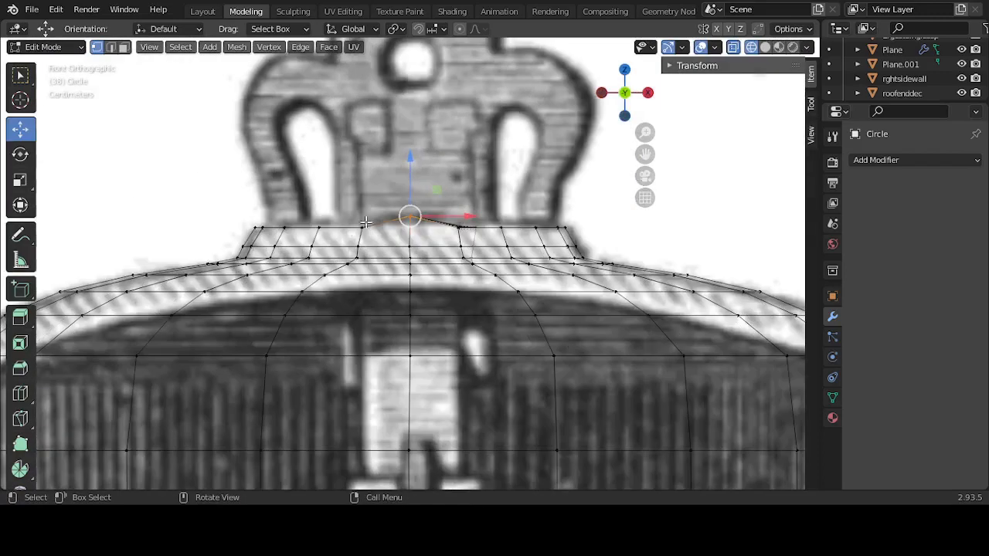
pyautogui.moveTo(413, 183); pyautogui.dragTo(418, 197)
# Step: Raise the front-to-back vertex rows on both sides of the cap's central row about 0.014 m along Z
pyautogui.moveTo(396, 174); pyautogui.dragTo(404, 220, button='middle')
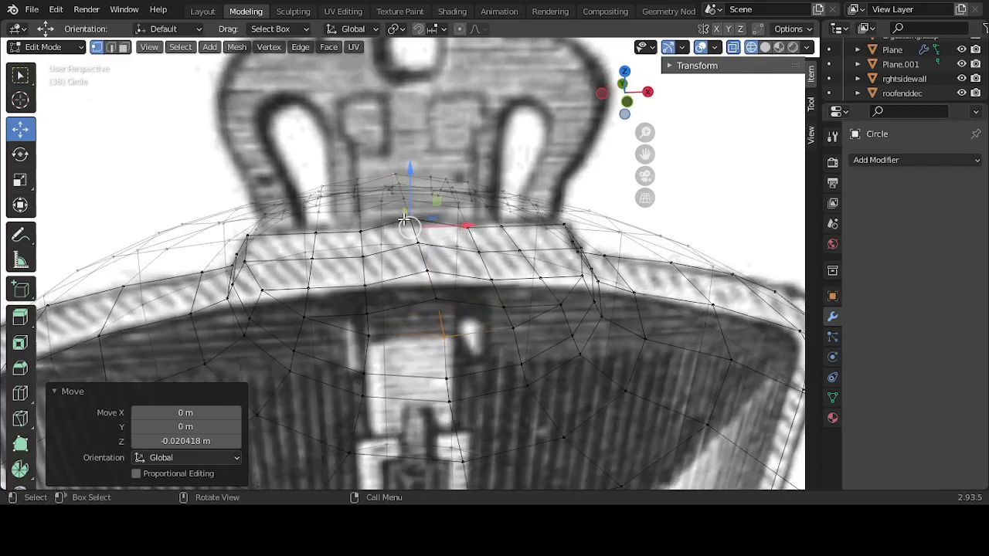
pyautogui.click(368, 309)
pyautogui.moveTo(366, 288)
pyautogui.mouseDown(button='middle')
pyautogui.moveTo(362, 329)
pyautogui.moveTo(378, 288)
pyautogui.mouseUp(button='middle')
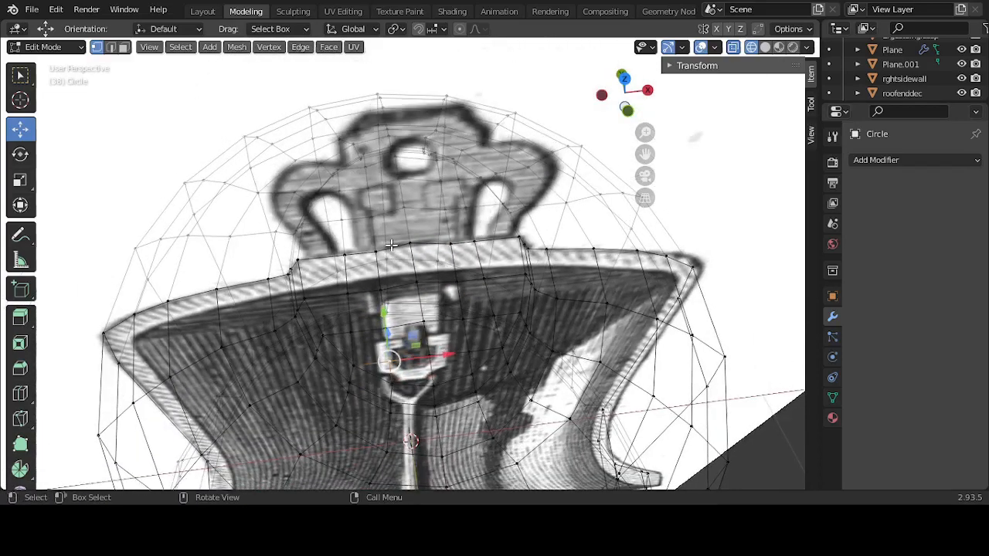
pyautogui.press('KP_7')
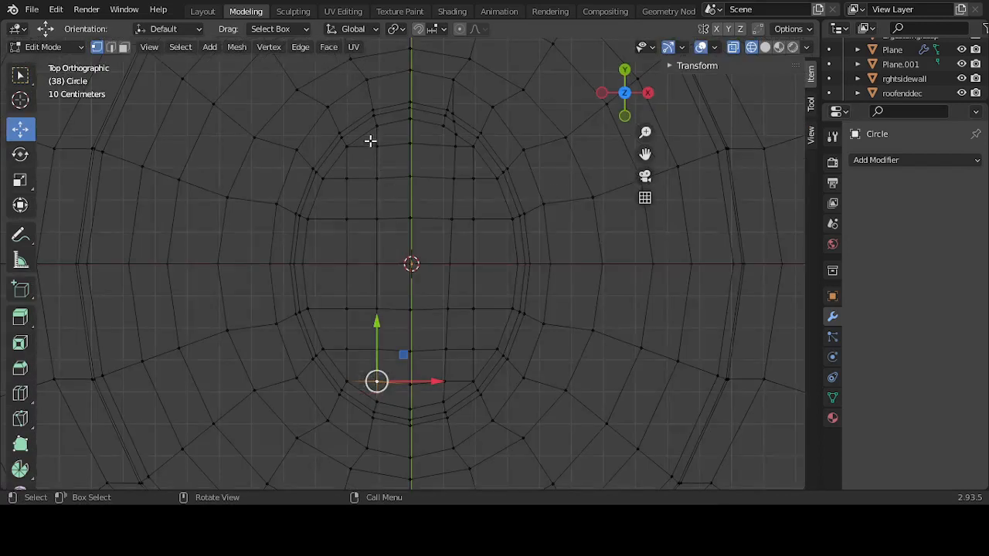
pyautogui.moveTo(370, 140); pyautogui.dragTo(391, 386)
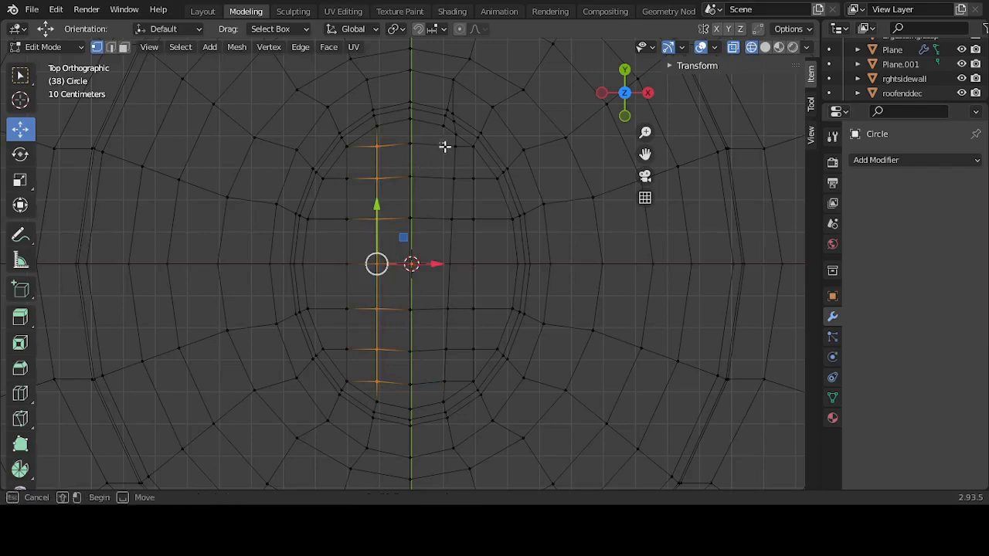
pyautogui.moveTo(441, 144); pyautogui.dragTo(458, 390)
pyautogui.press('KP_1')
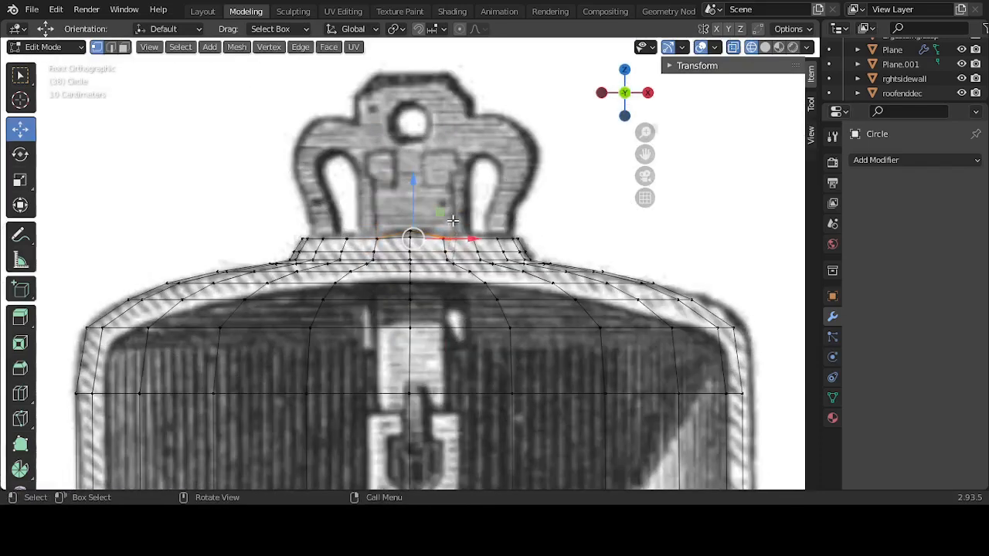
pyautogui.scroll(3, 453, 221)
pyautogui.press('g')
pyautogui.press('z')
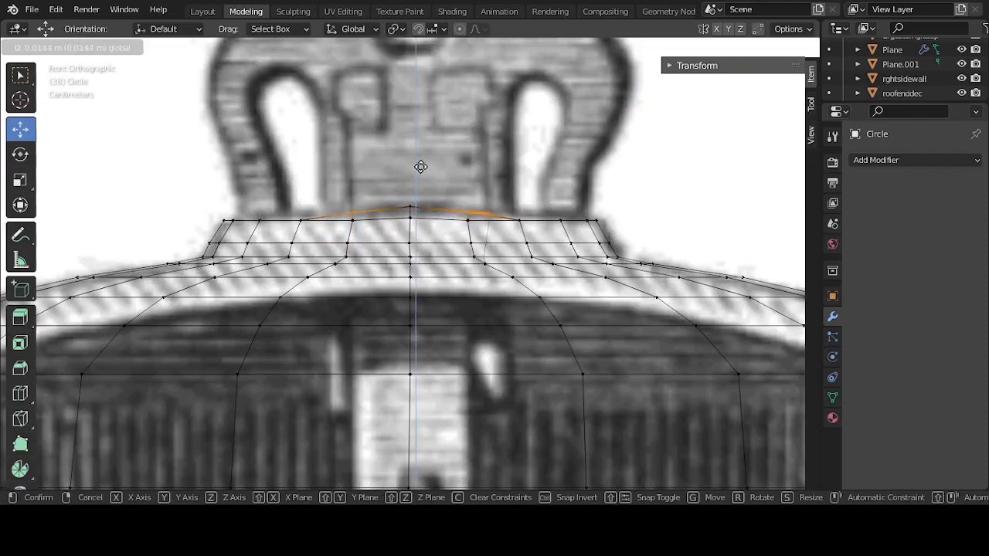
pyautogui.moveTo(420, 167); pyautogui.dragTo(421, 167)
# Step: Raise the outer front-to-back vertex rows on both sides of the cap about 0.009 m along Z in front view
pyautogui.moveTo(563, 179); pyautogui.dragTo(540, 275, button='middle')
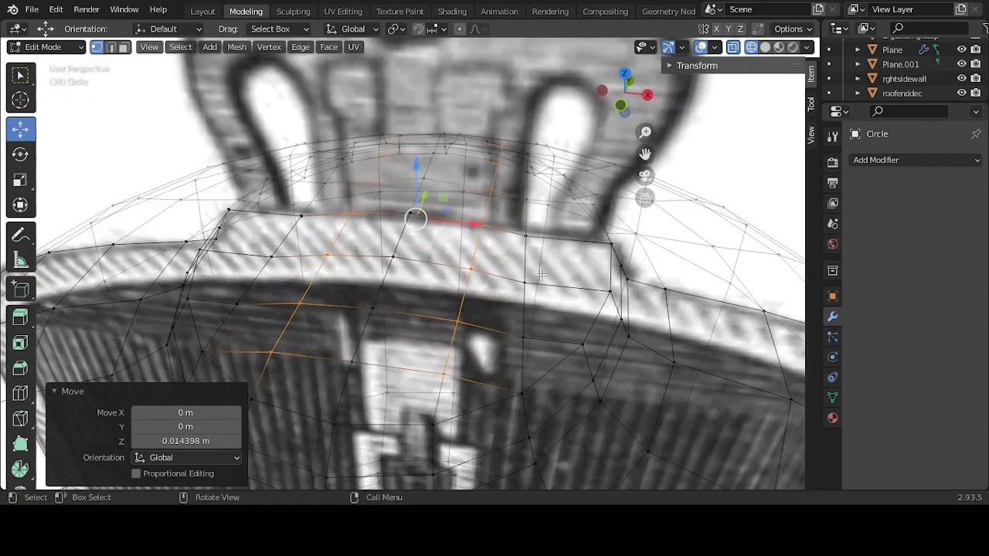
pyautogui.click(523, 337)
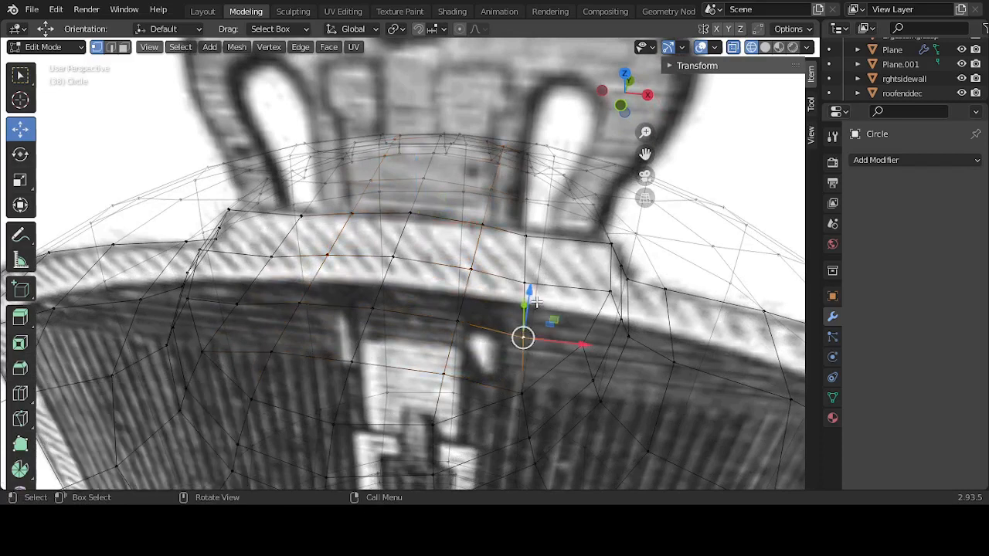
pyautogui.press('KP_7')
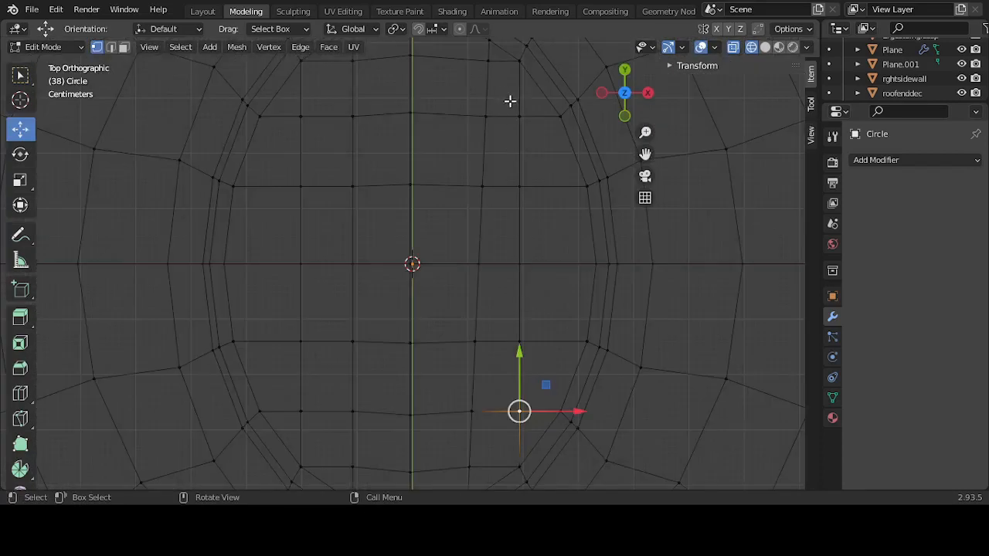
pyautogui.moveTo(510, 101); pyautogui.dragTo(534, 410)
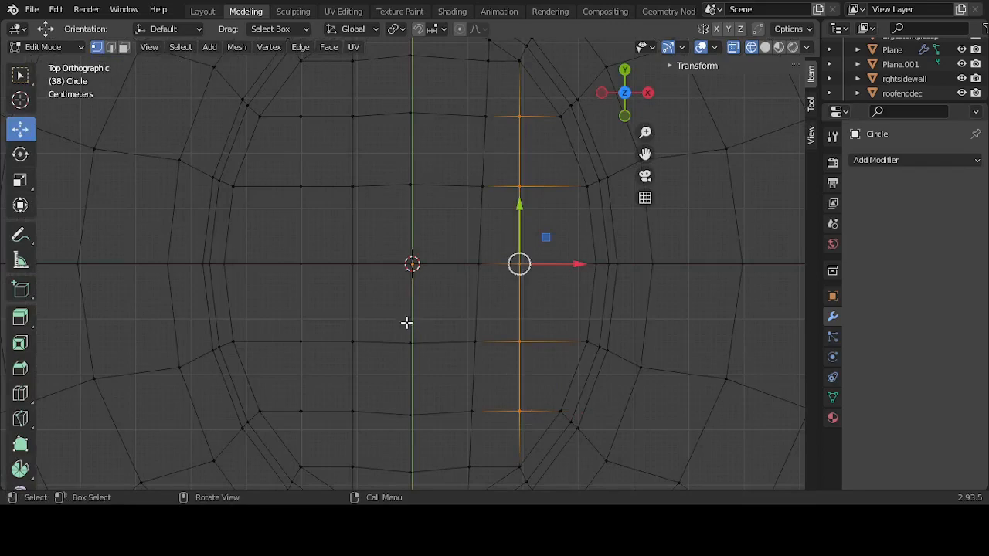
pyautogui.keyDown('shift'); pyautogui.moveTo(317, 106); pyautogui.dragTo(297, 415); pyautogui.keyUp('shift')
pyautogui.press('KP_1')
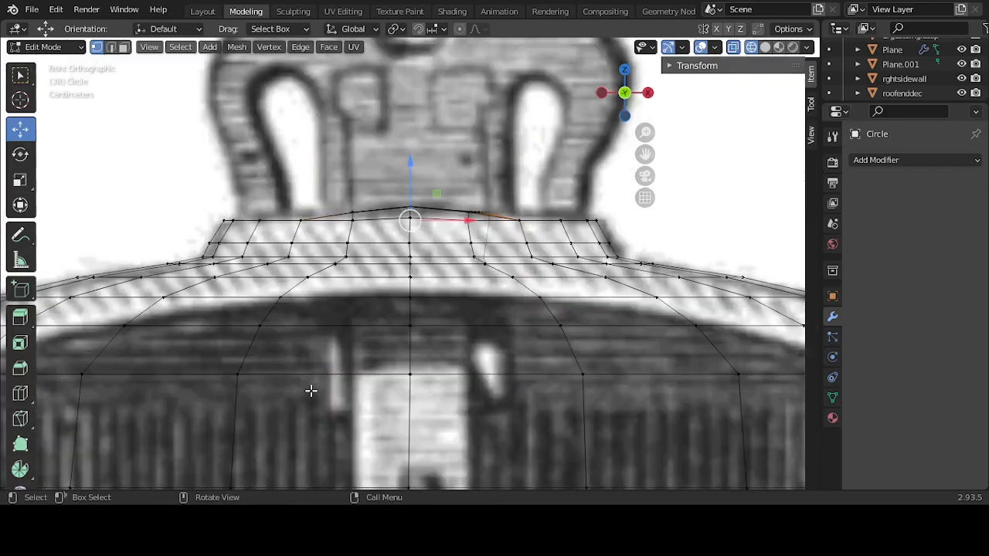
pyautogui.press('b')
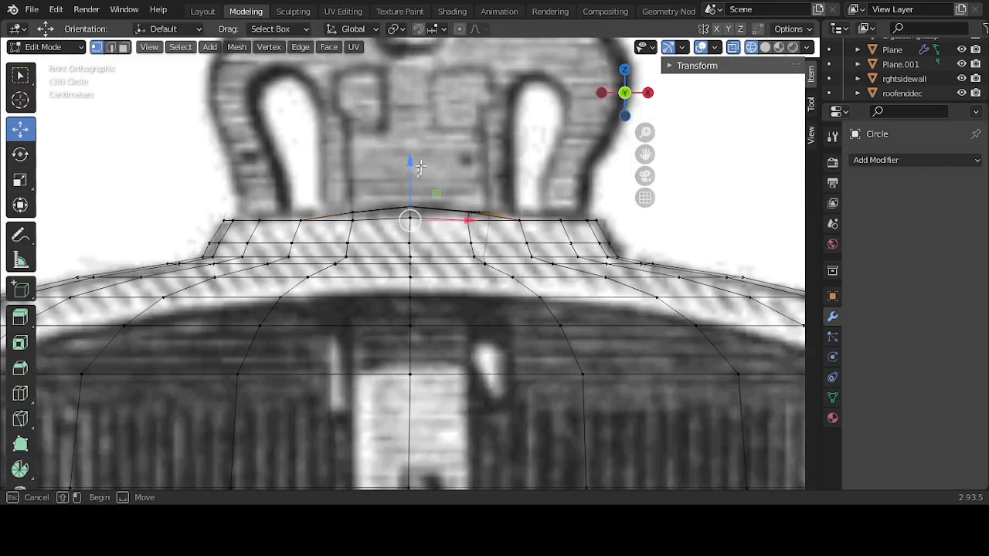
pyautogui.click(420, 165)
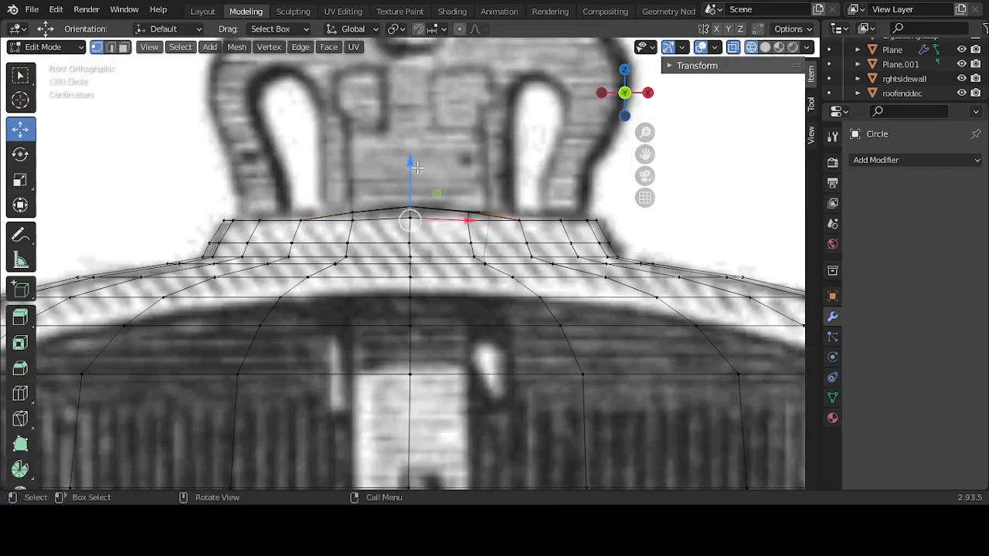
pyautogui.press('g')
pyautogui.press('z')
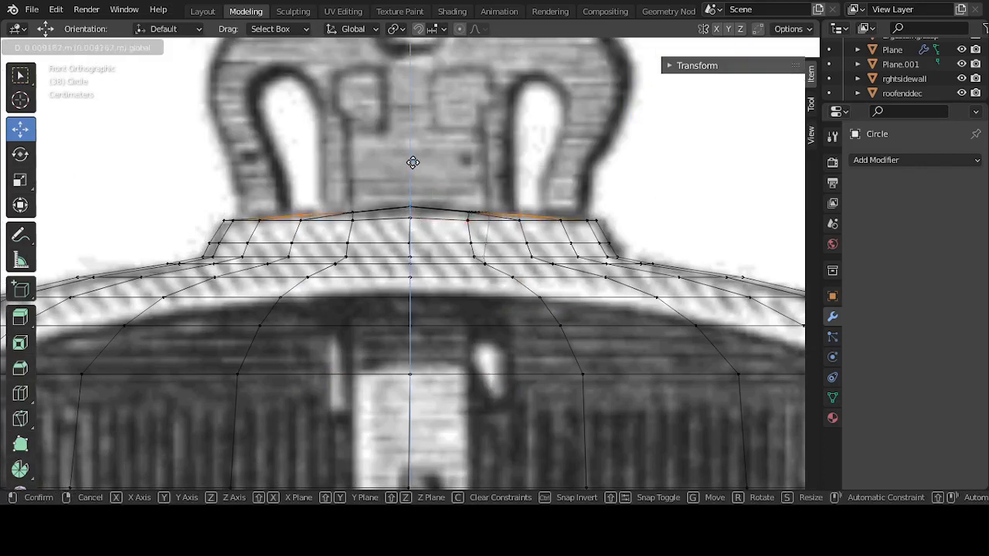
pyautogui.click(412, 162)
# Step: Lower a single vertex near the cap's front edge slightly along Z
pyautogui.moveTo(337, 228); pyautogui.dragTo(443, 261, button='middle')
pyautogui.click(495, 255)
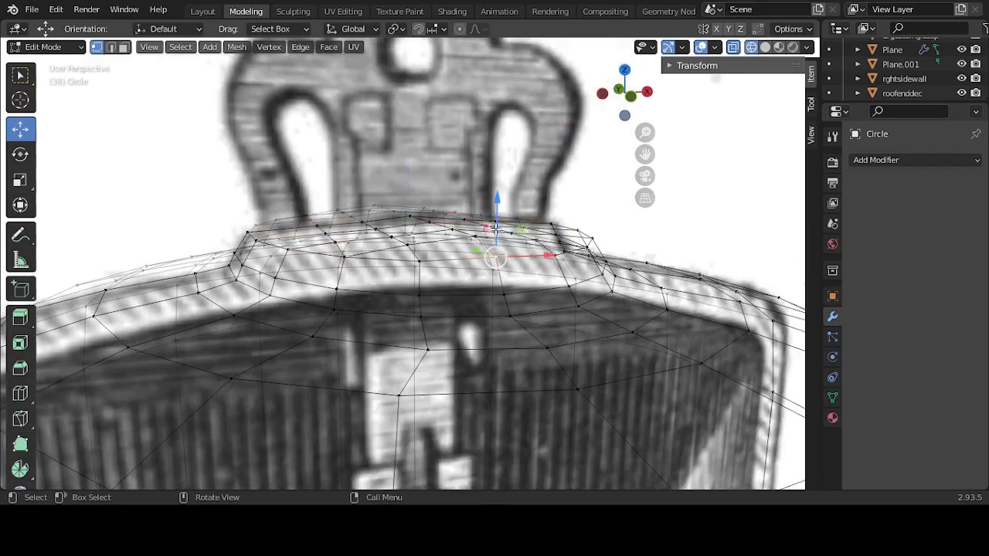
pyautogui.moveTo(496, 229); pyautogui.dragTo(499, 234)
pyautogui.click(594, 234)
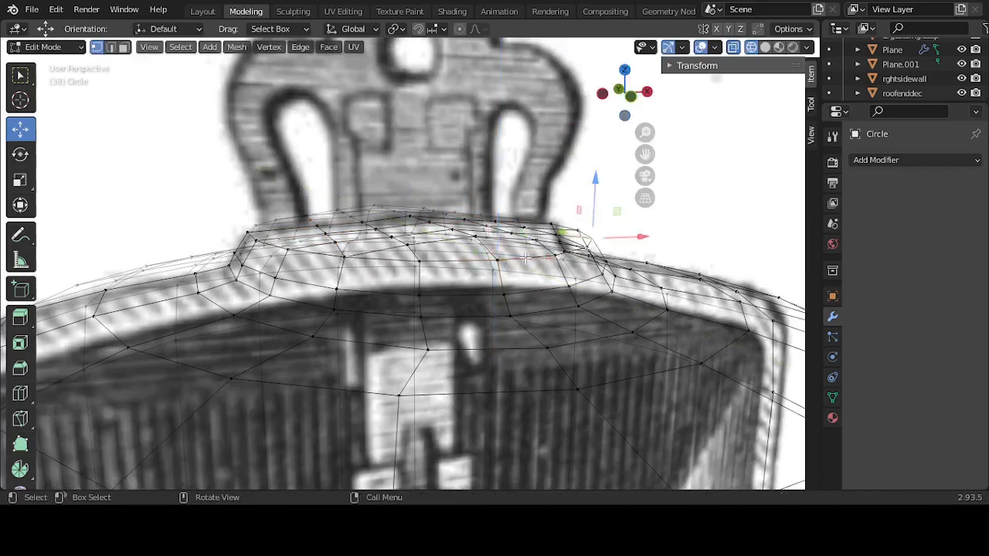
# Step: Return the bell to Object Mode, deselect it, and view its whole shape against the reference image
pyautogui.scroll(-10, 525, 257)
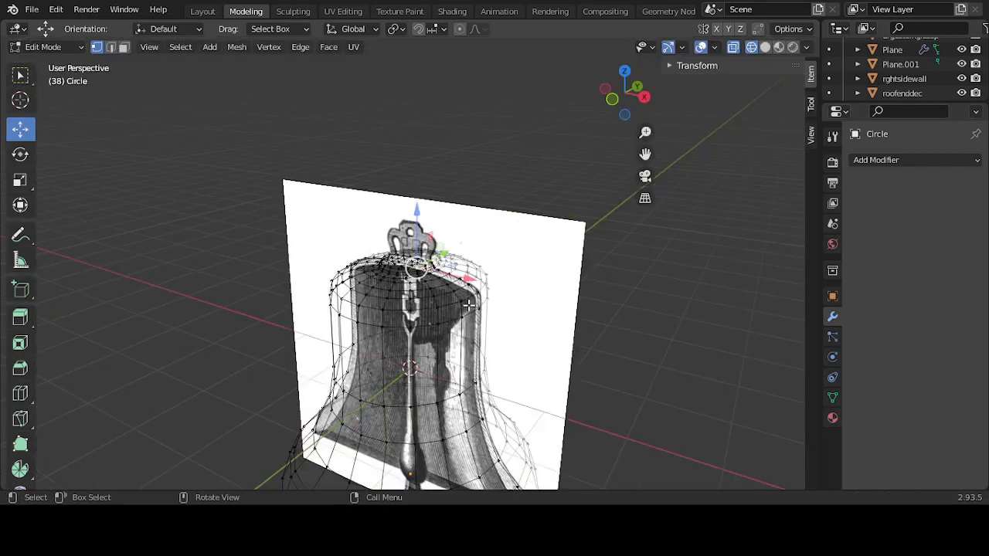
pyautogui.press('Tab')
pyautogui.click(627, 311)
pyautogui.moveTo(627, 312); pyautogui.dragTo(497, 278, button='middle')
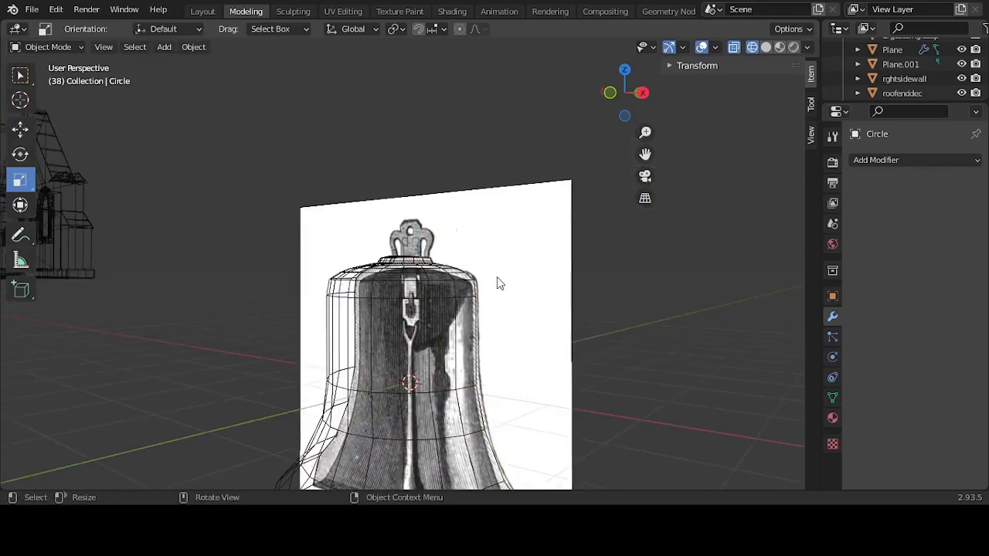
# Step: Switch the viewport from wireframe to solid shading and check the bell's open underside
pyautogui.scroll(-3, 498, 277)
pyautogui.click(765, 47)
pyautogui.moveTo(721, 135)
pyautogui.mouseDown(button='middle')
pyautogui.moveTo(626, 303)
pyautogui.moveTo(528, 323)
pyautogui.moveTo(617, 363)
pyautogui.moveTo(489, 353)
pyautogui.moveTo(596, 387)
pyautogui.moveTo(549, 404)
pyautogui.moveTo(569, 414)
pyautogui.moveTo(473, 364)
pyautogui.moveTo(525, 393)
pyautogui.mouseUp(button='middle')
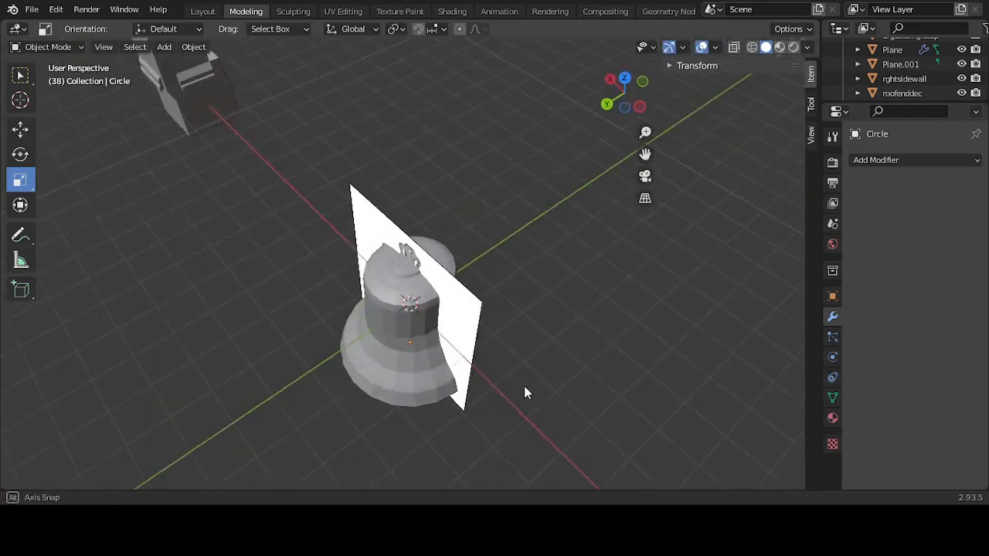
pyautogui.scroll(4, 457, 364)
pyautogui.moveTo(457, 364); pyautogui.dragTo(408, 300, button='middle')
pyautogui.scroll(-8, 449, 363)
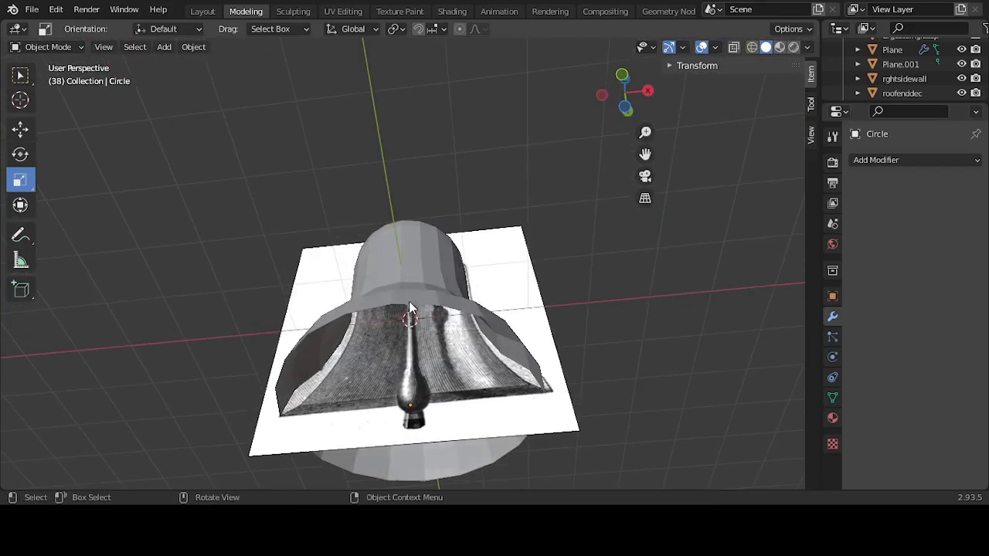
# Step: Add a Solidify modifier to the bell and set its offset to 0
pyautogui.click(409, 301)
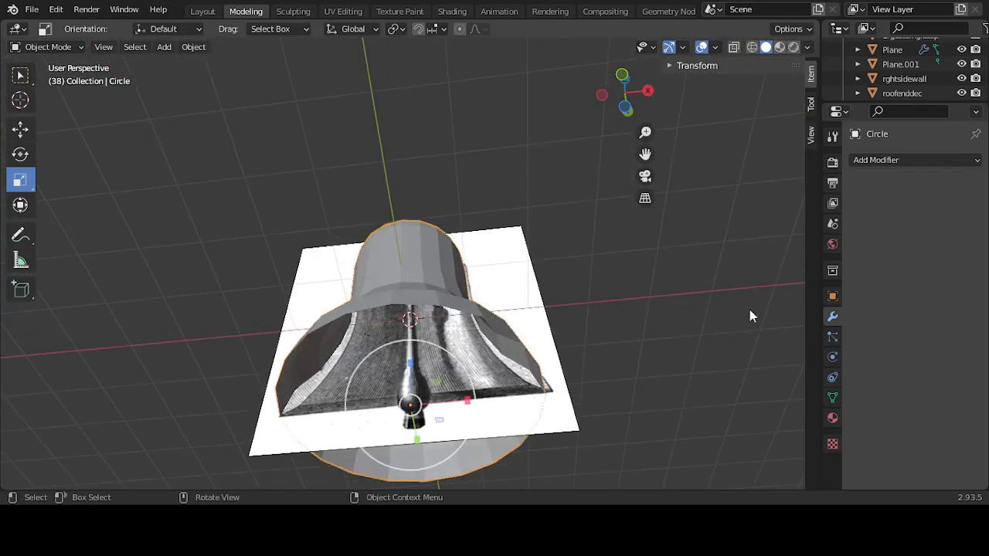
pyautogui.click(896, 159)
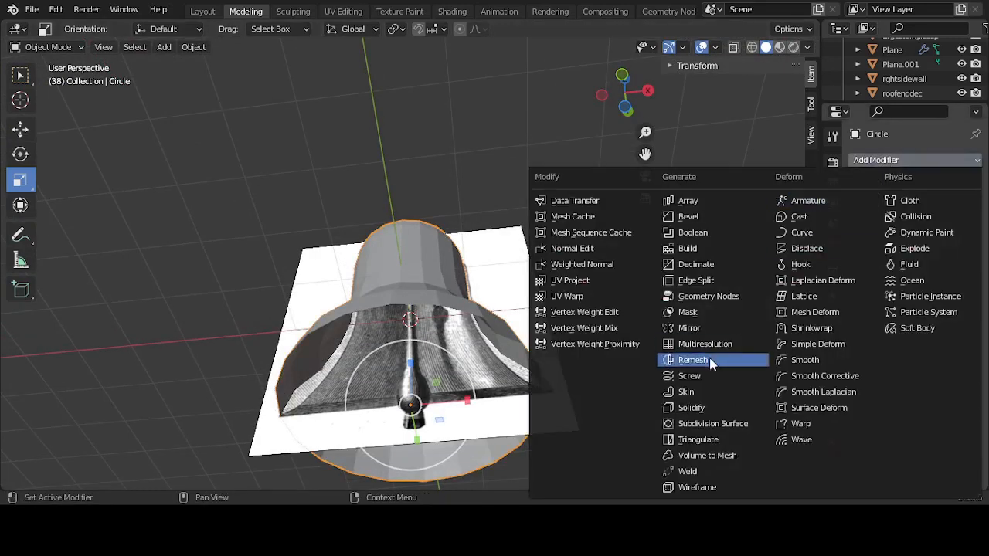
pyautogui.click(707, 408)
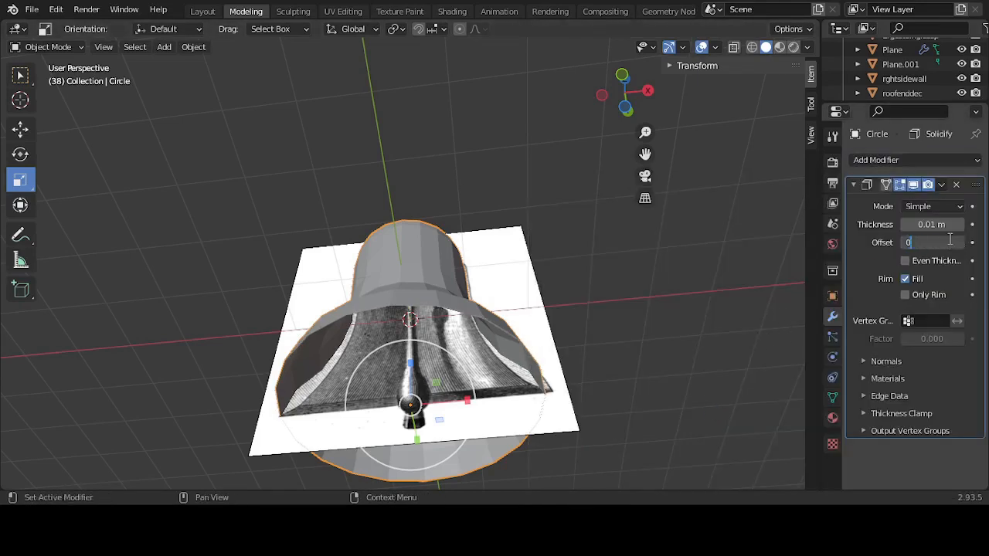
pyautogui.press('Return')
pyautogui.scroll(5, 538, 360)
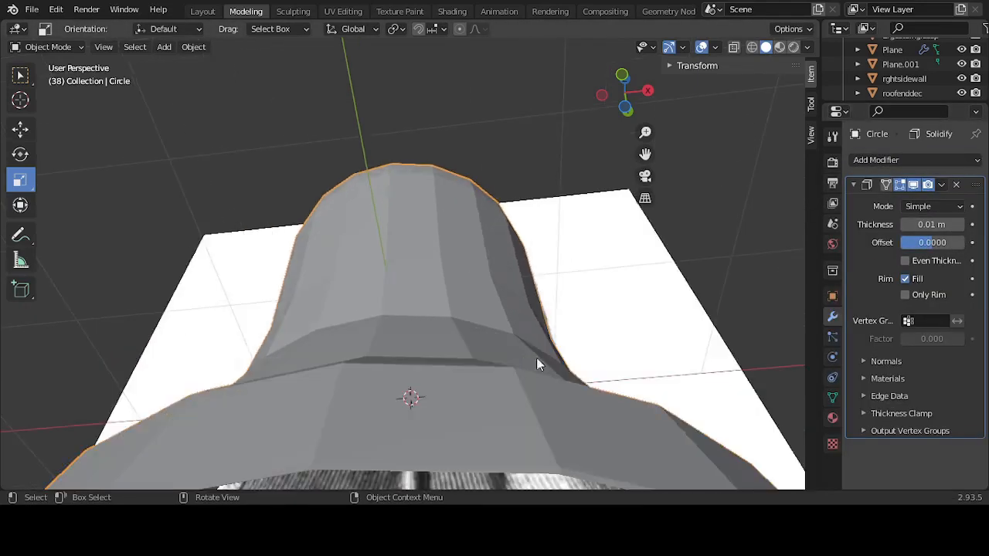
# Step: Set the bell's Solidify thickness to about 0.04 m, apply the modifier and save the file
pyautogui.moveTo(537, 361); pyautogui.dragTo(552, 347, button='middle')
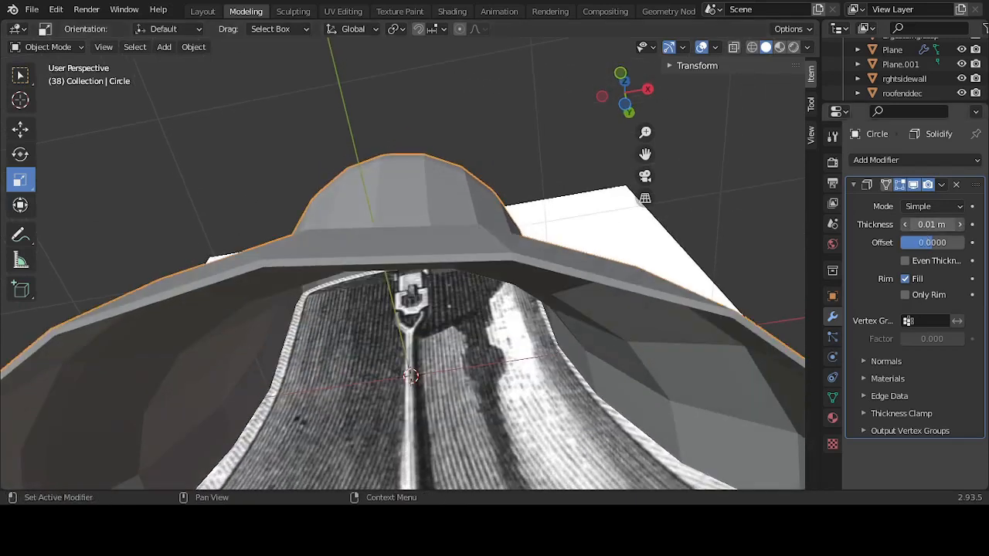
pyautogui.moveTo(931, 224); pyautogui.dragTo(947, 225)
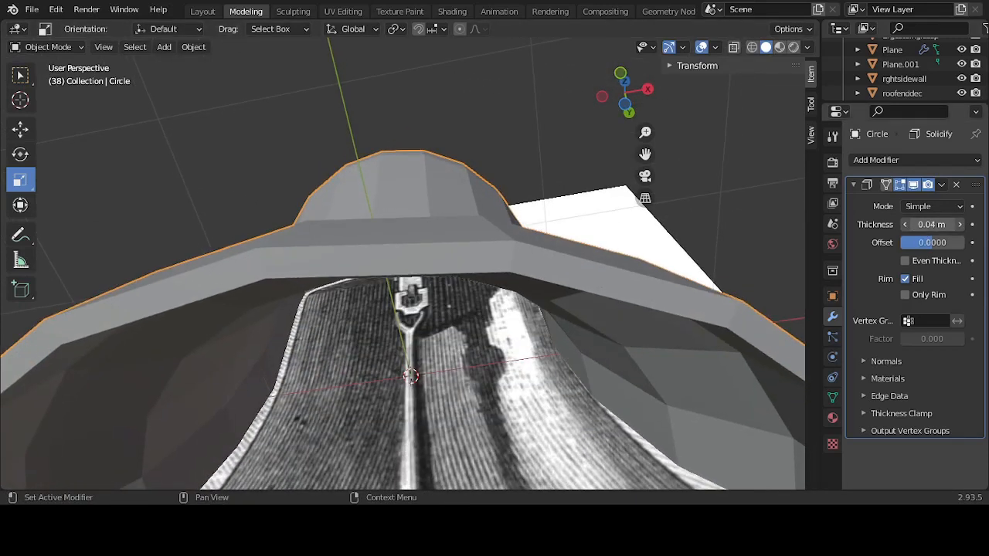
pyautogui.click(941, 185)
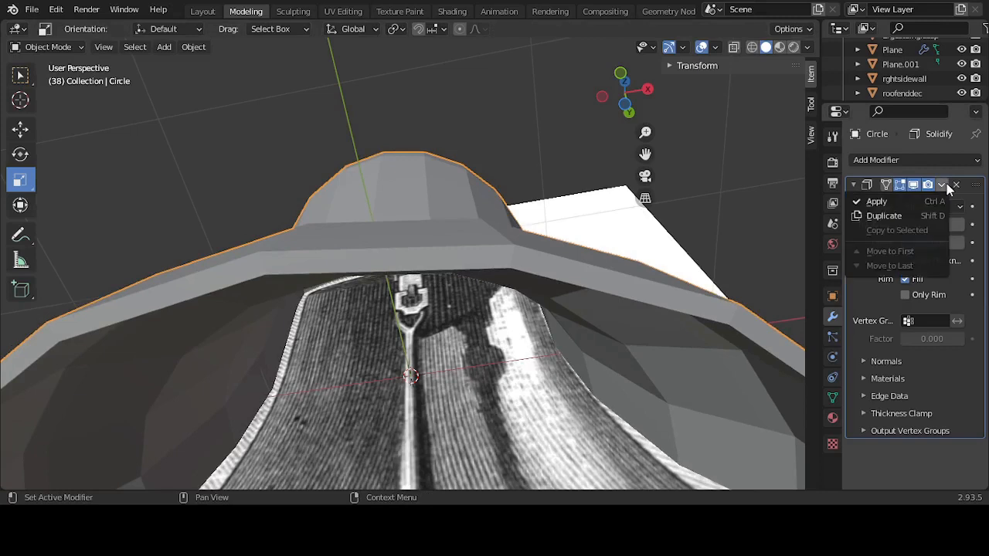
pyautogui.click(911, 198)
pyautogui.click(32, 10)
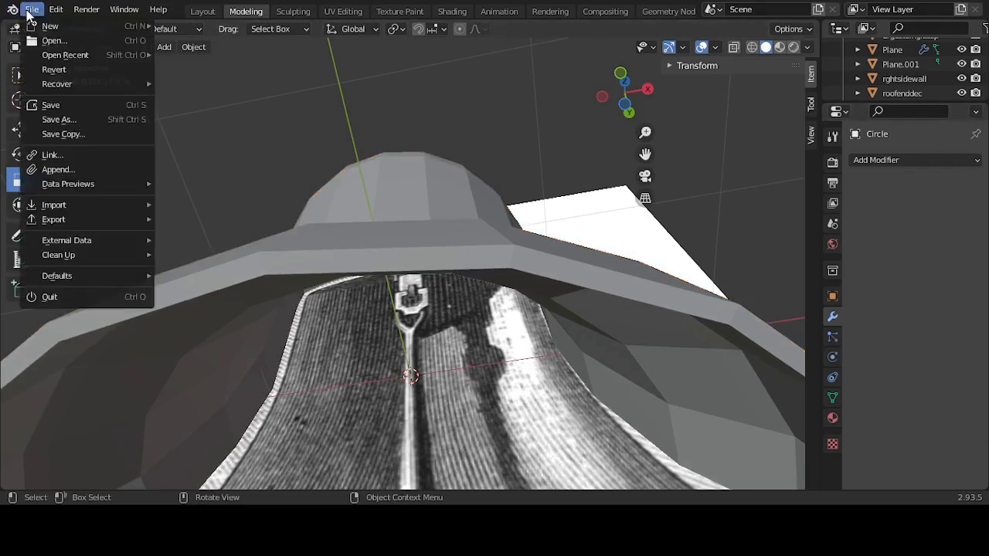
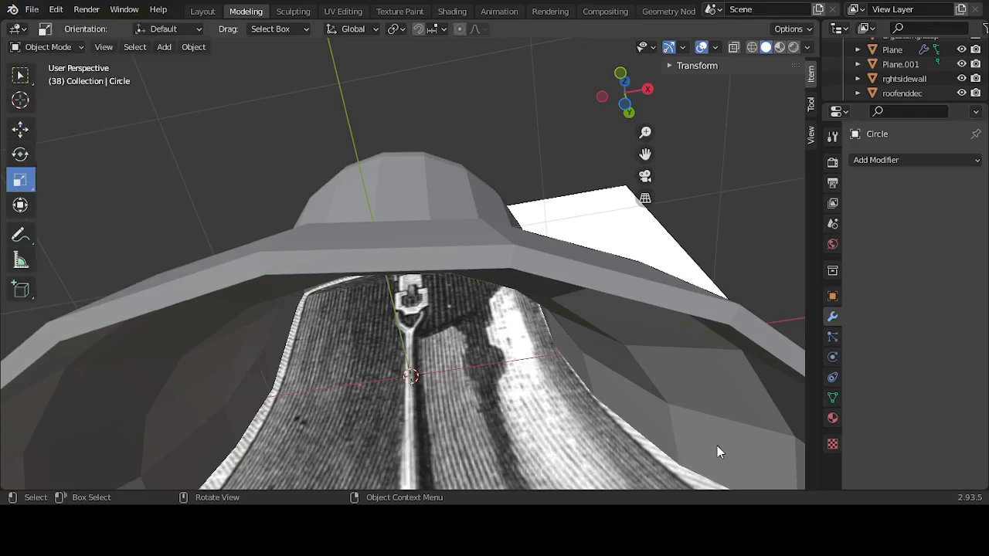
pyautogui.hotkey('ctrl', 's')
# Step: In front view, move the bell along the X axis until it is completely clear of the reference image
pyautogui.scroll(-8, 486, 135)
pyautogui.moveTo(493, 146); pyautogui.dragTo(510, 272, button='middle')
pyautogui.click(418, 327)
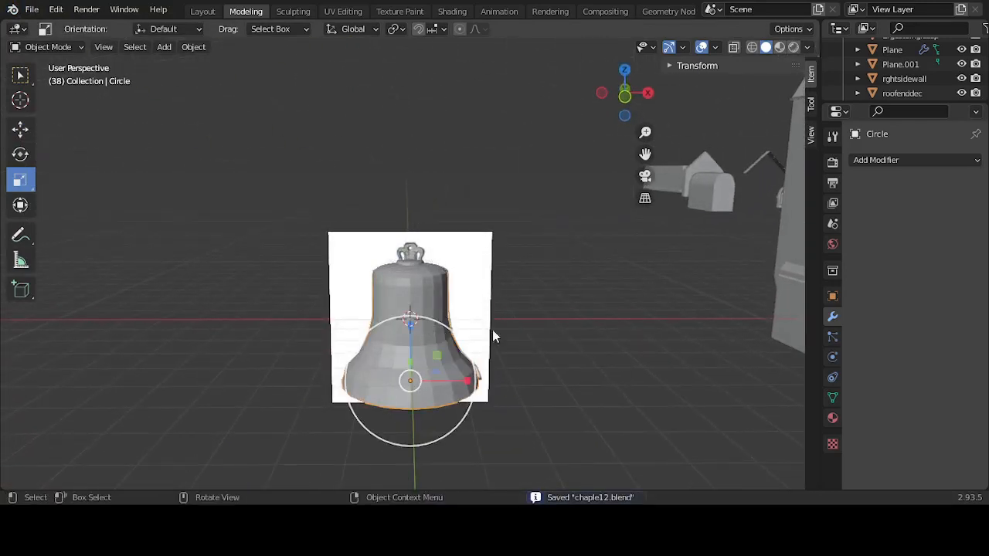
pyautogui.press('KP_1')
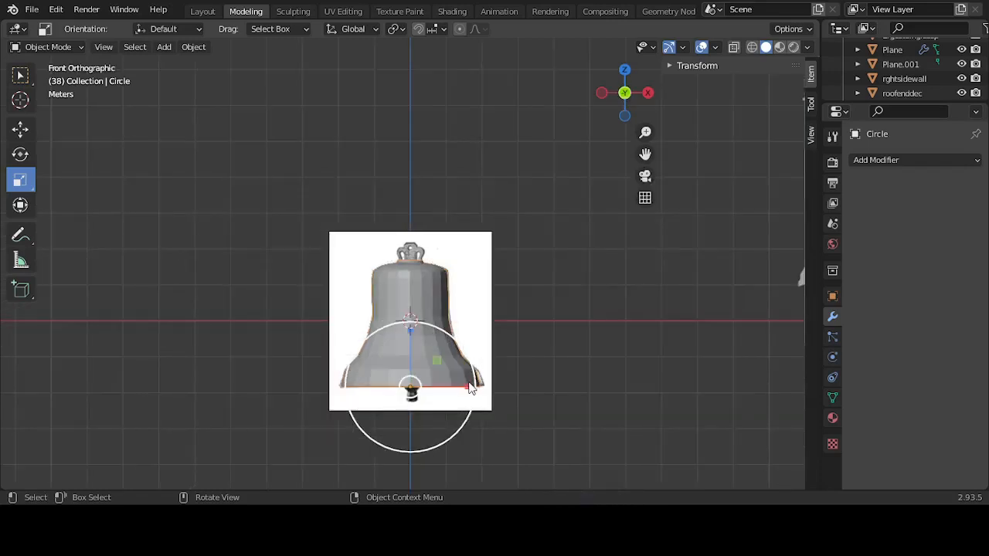
pyautogui.click(22, 130)
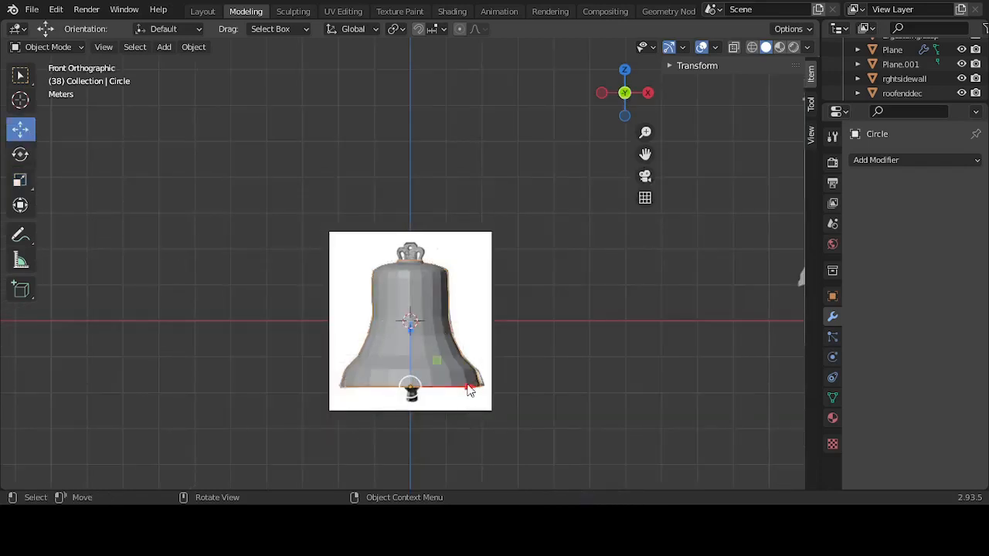
pyautogui.moveTo(470, 391); pyautogui.dragTo(234, 378)
pyautogui.click(651, 304)
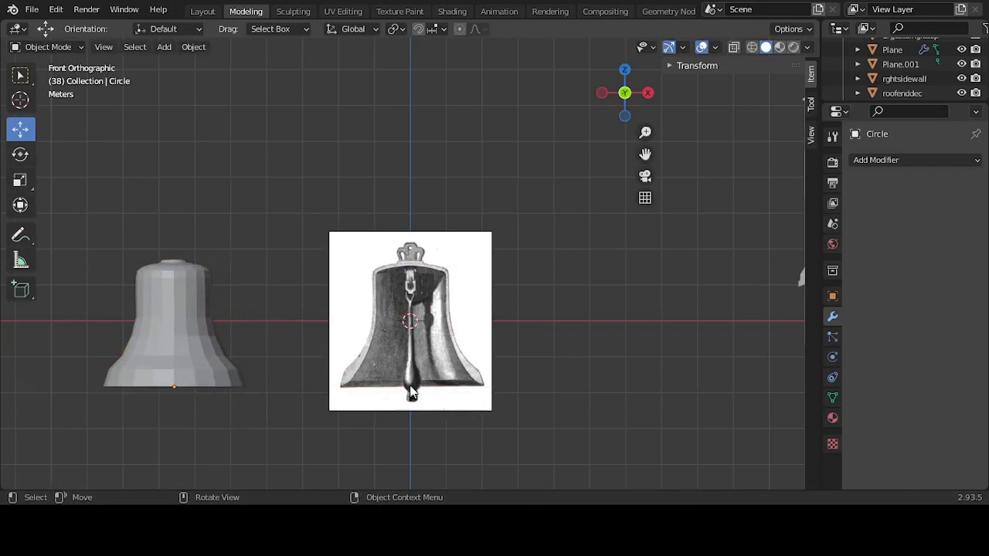
# Step: Add a mesh circle with 15 vertices at the centre of the reference image
pyautogui.click(419, 391)
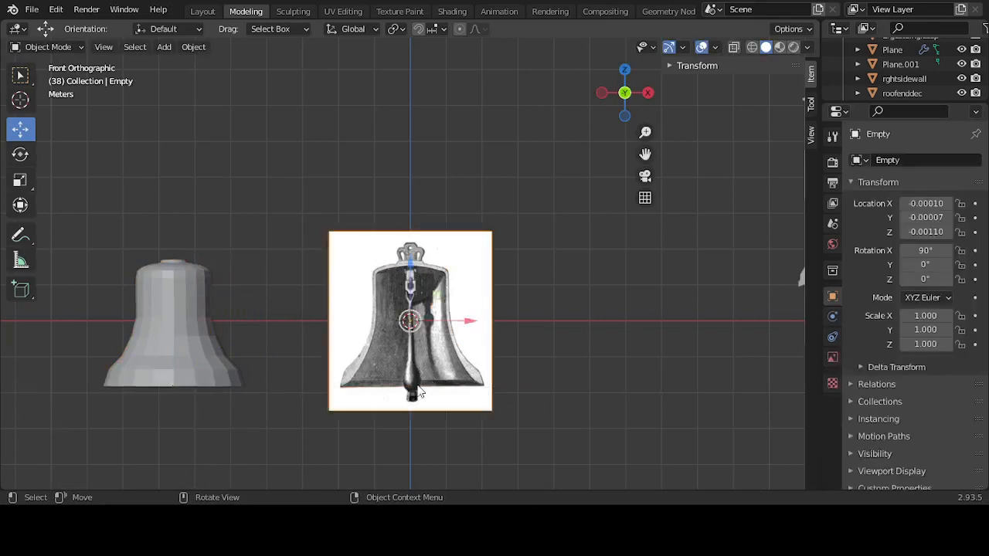
pyautogui.scroll(2, 424, 399)
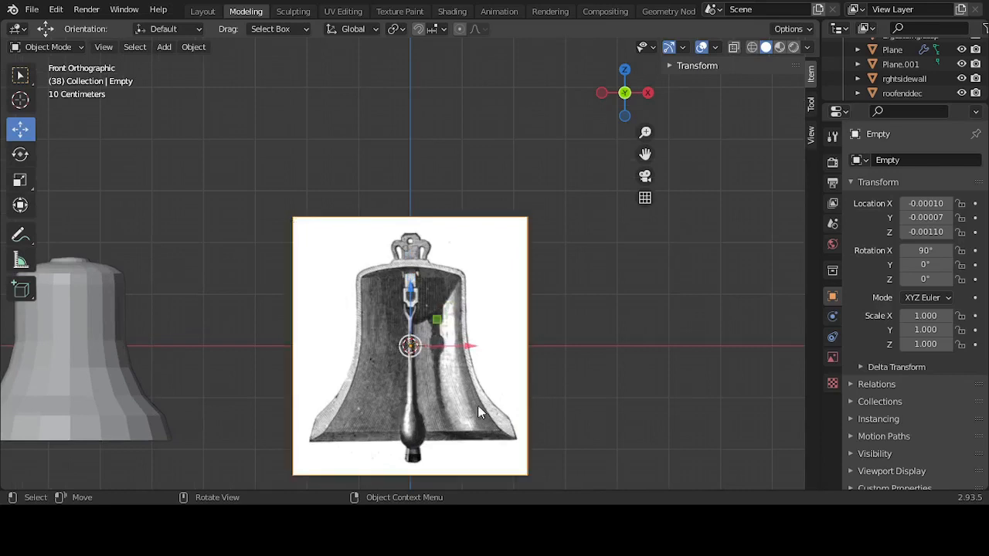
pyautogui.hotkey('shift', 'a')
pyautogui.moveTo(454, 213)
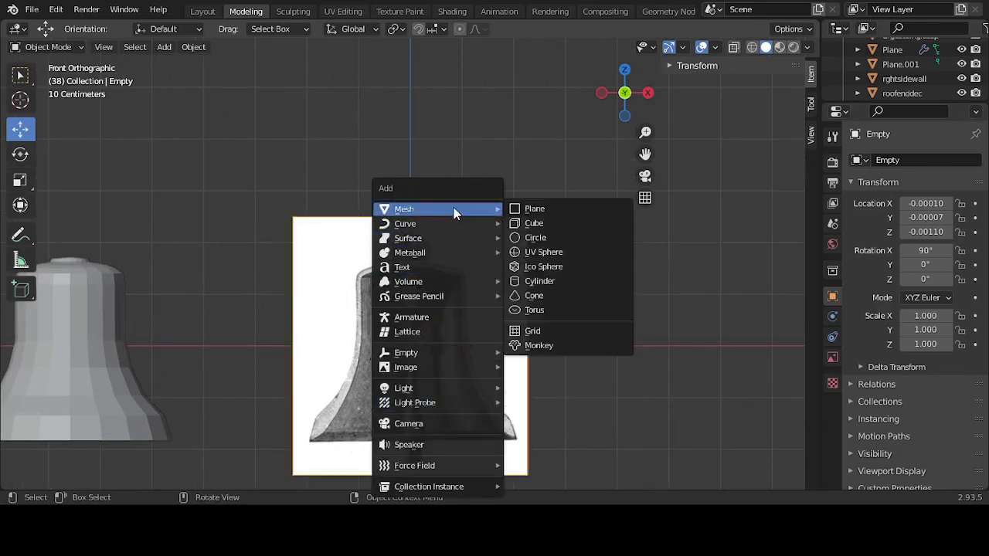
pyautogui.click(534, 238)
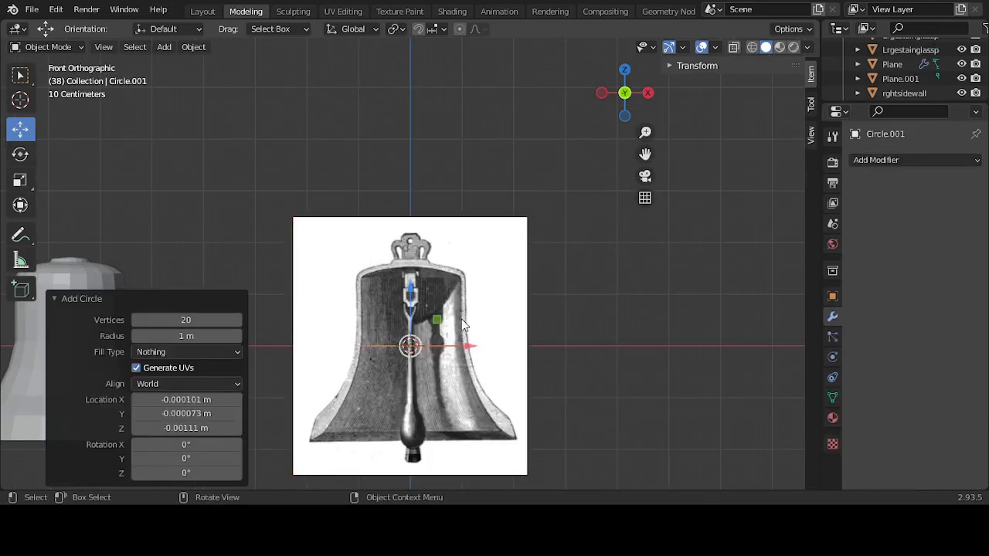
pyautogui.moveTo(314, 323); pyautogui.dragTo(355, 360, button='middle')
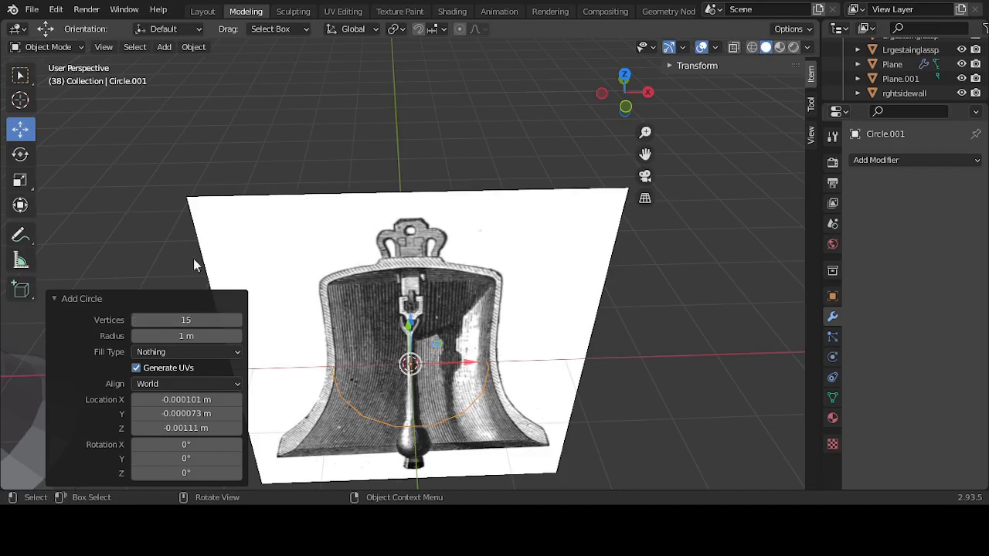
# Step: Lower the circle about 2.25 m along Z to the bottom end of the clapper in the reference image
pyautogui.press('KP_1')
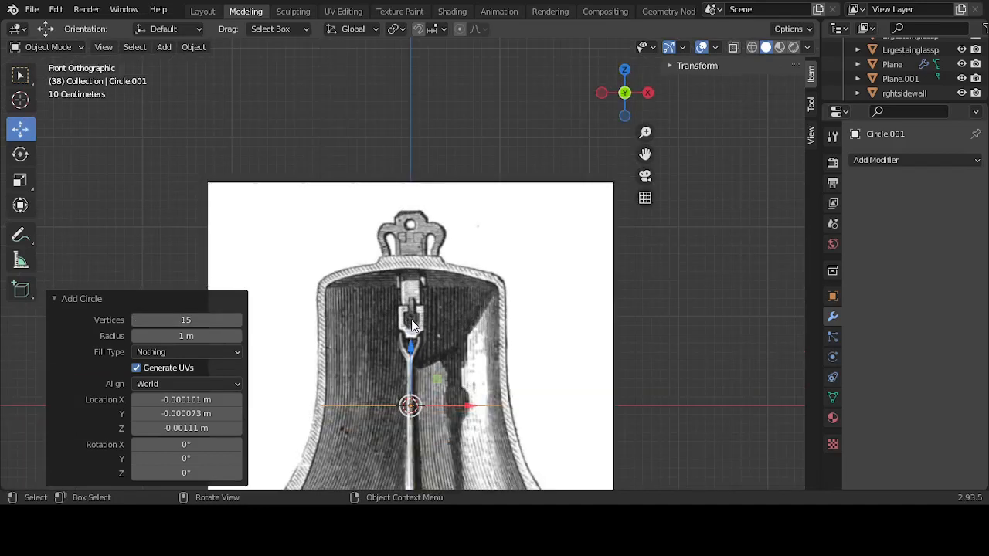
pyautogui.scroll(-3, 412, 319)
pyautogui.press('g')
pyautogui.press('z')
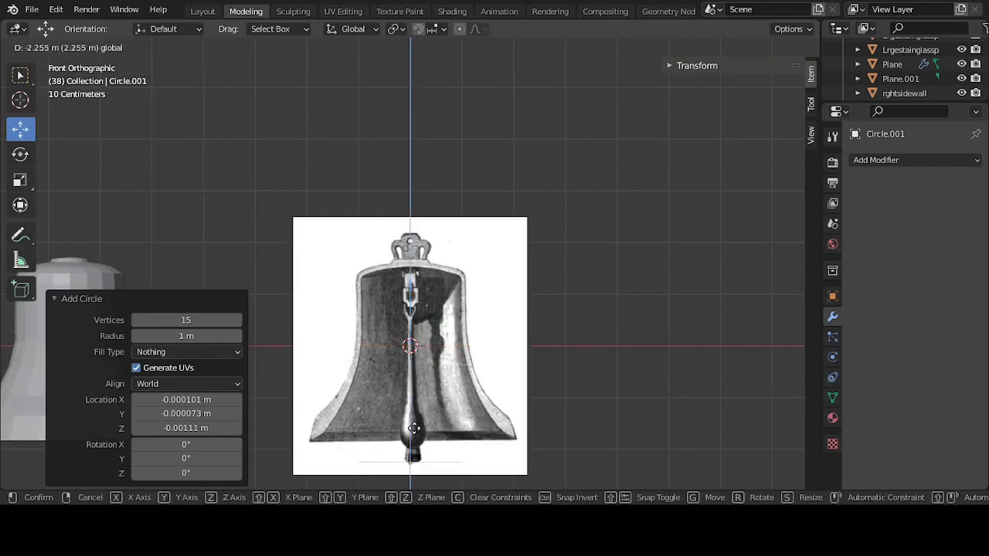
pyautogui.click(415, 430)
pyautogui.press('KP_Decimal')
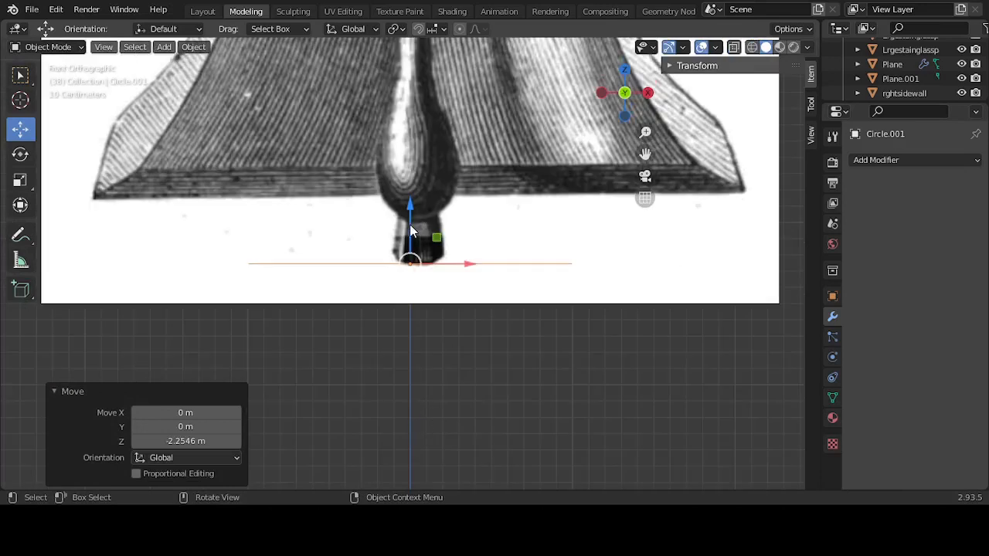
pyautogui.moveTo(409, 224); pyautogui.dragTo(448, 266)
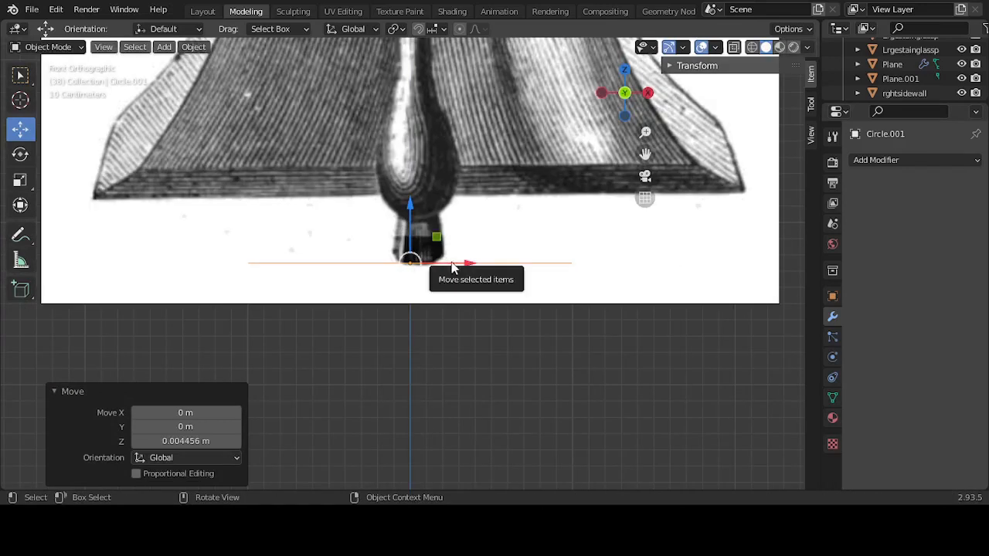
# Step: Scale the circle down to roughly the clapper tip's width and shift it about 0.059 m along X and up Z
pyautogui.click(20, 179)
pyautogui.moveTo(450, 236)
pyautogui.mouseDown()
pyautogui.moveTo(422, 254)
pyautogui.moveTo(438, 239)
pyautogui.mouseUp()
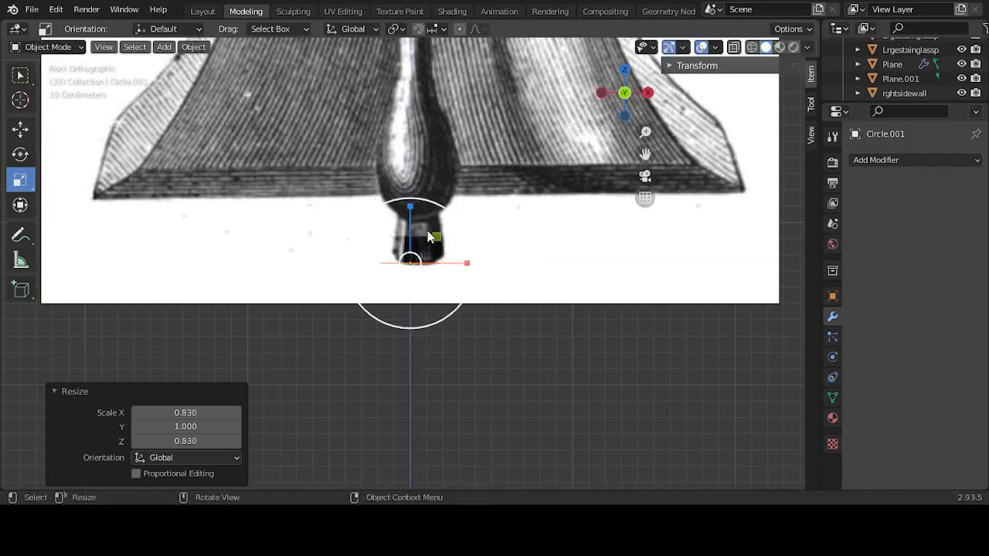
pyautogui.scroll(5, 433, 235)
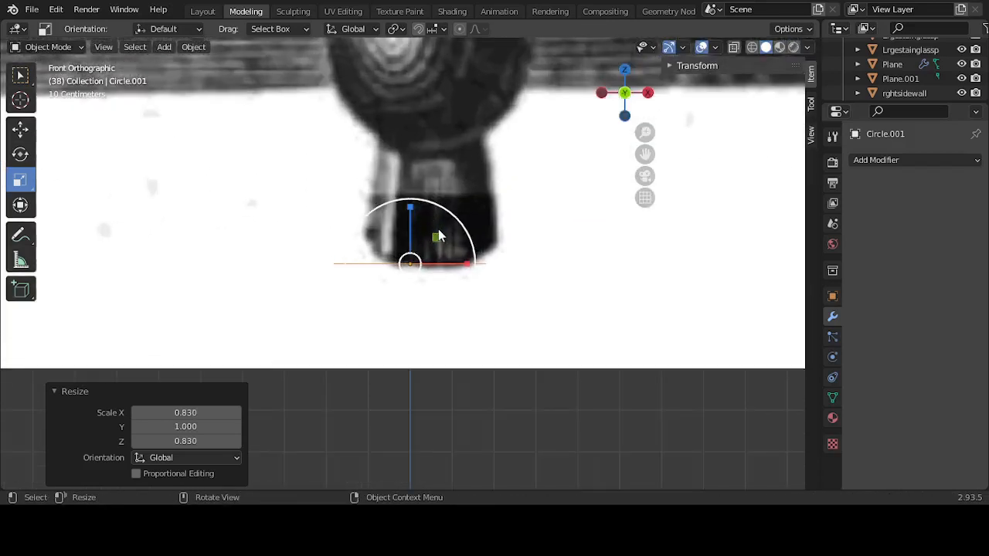
pyautogui.click(20, 129)
pyautogui.moveTo(467, 263); pyautogui.dragTo(486, 263)
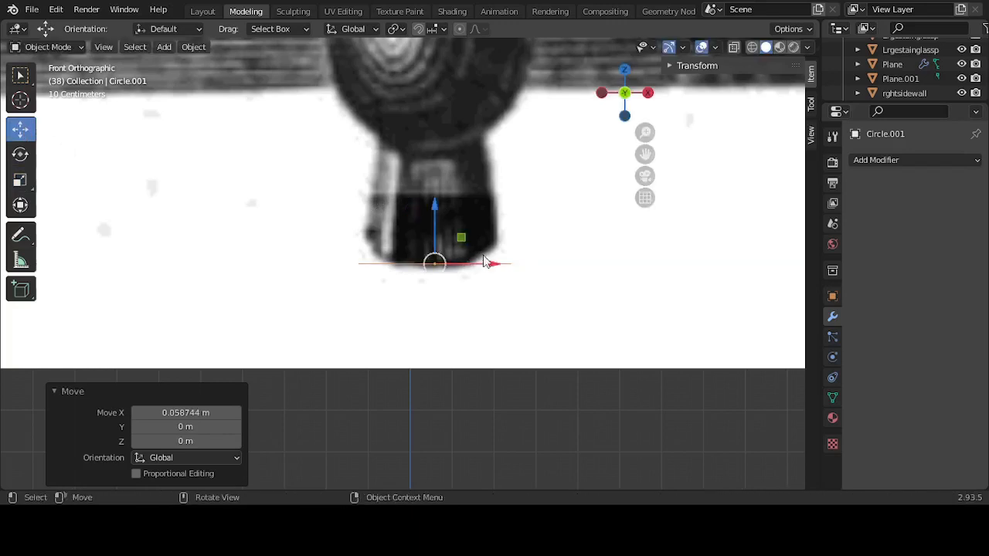
pyautogui.moveTo(436, 236); pyautogui.dragTo(435, 209)
pyautogui.scroll(-4, 433, 240)
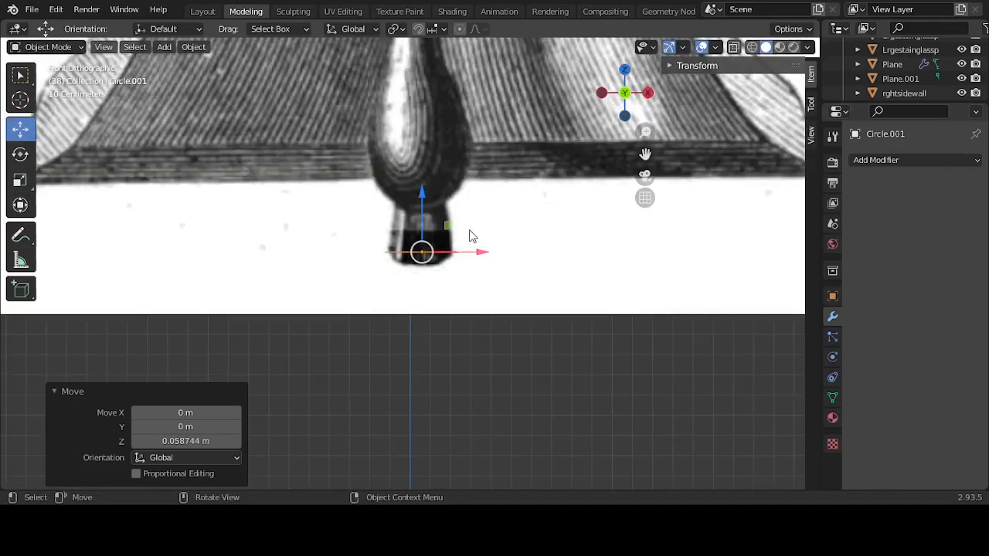
pyautogui.scroll(4, 473, 237)
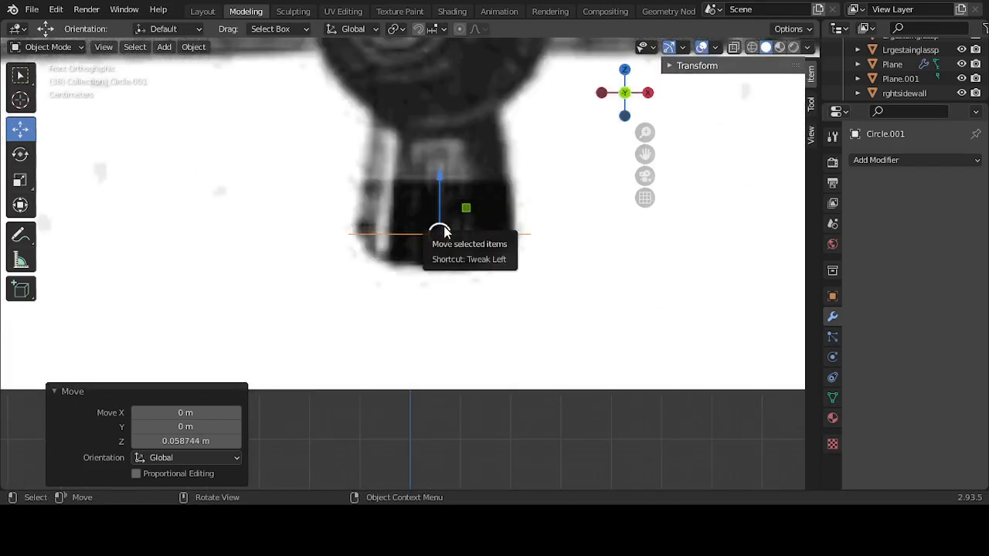
# Step: In edge select mode, extrude the circle into a narrower ring and raise it to form a tapered band on the clapper tip
pyautogui.press('Tab')
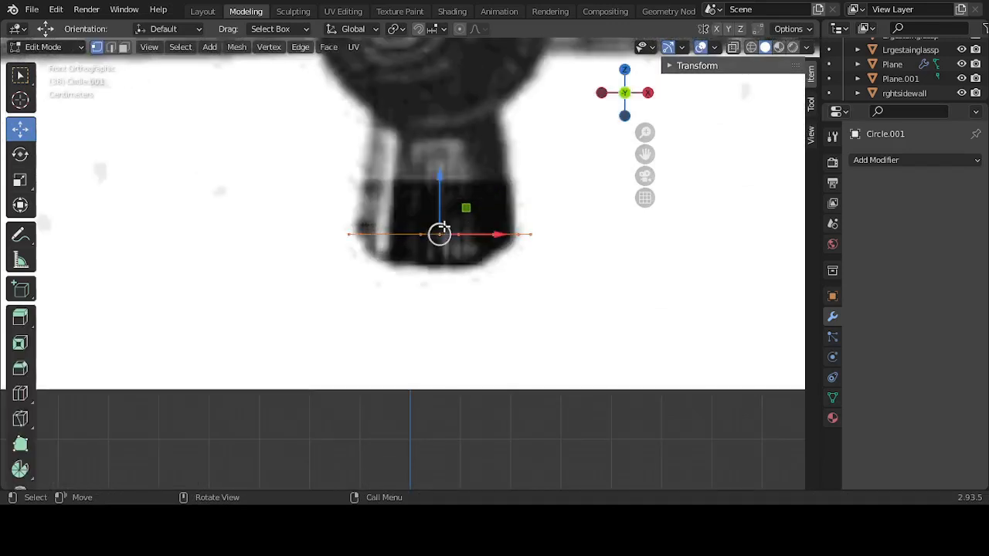
pyautogui.click(111, 48)
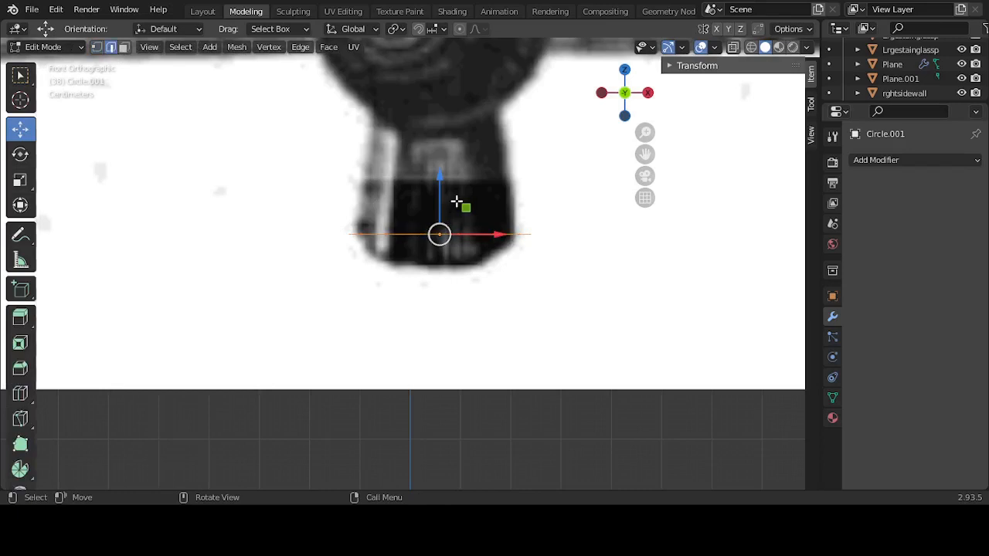
pyautogui.press('s')
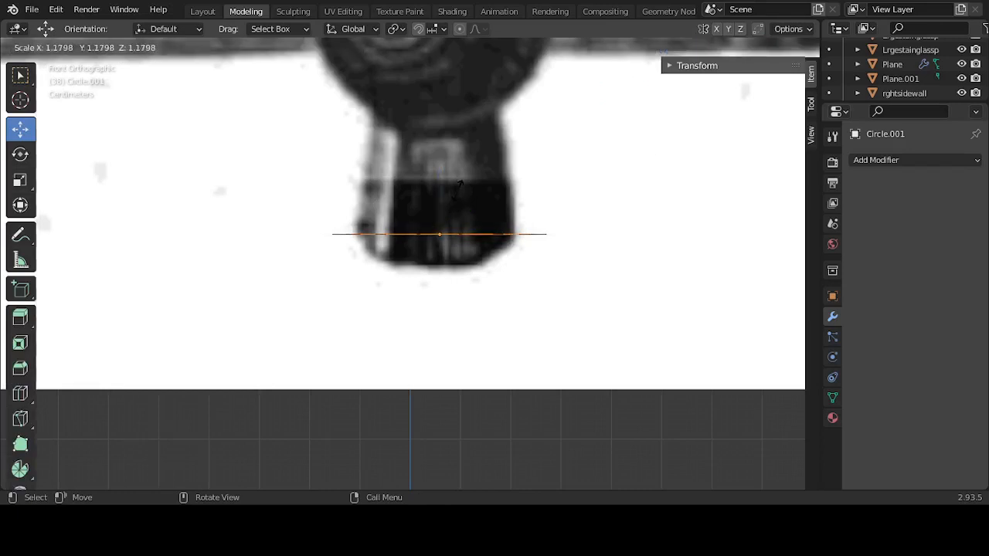
pyautogui.click(461, 211)
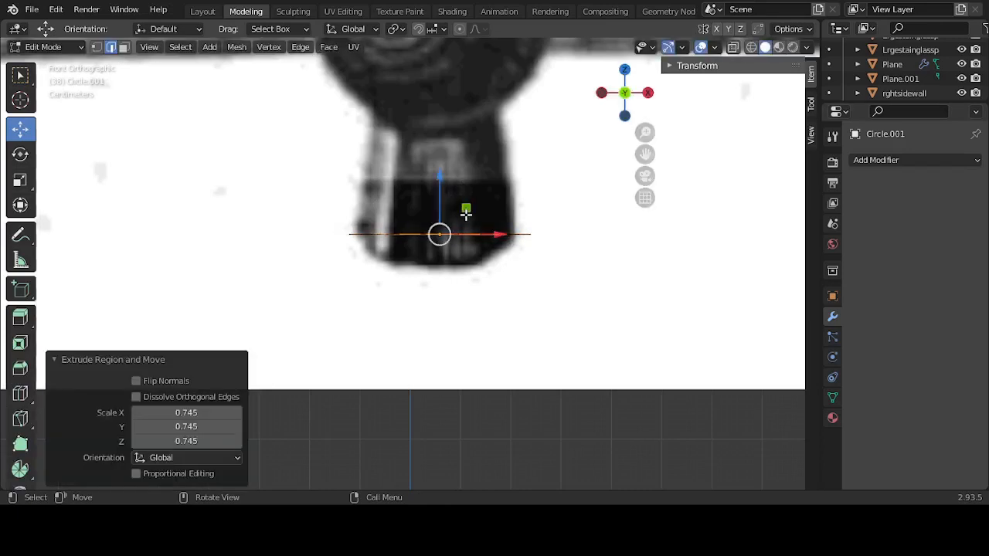
pyautogui.moveTo(443, 186); pyautogui.dragTo(471, 185)
# Step: Select the band's wide lower edge loop and extrude it inward at a scale of about 0.686
pyautogui.click(20, 180)
pyautogui.click(408, 231)
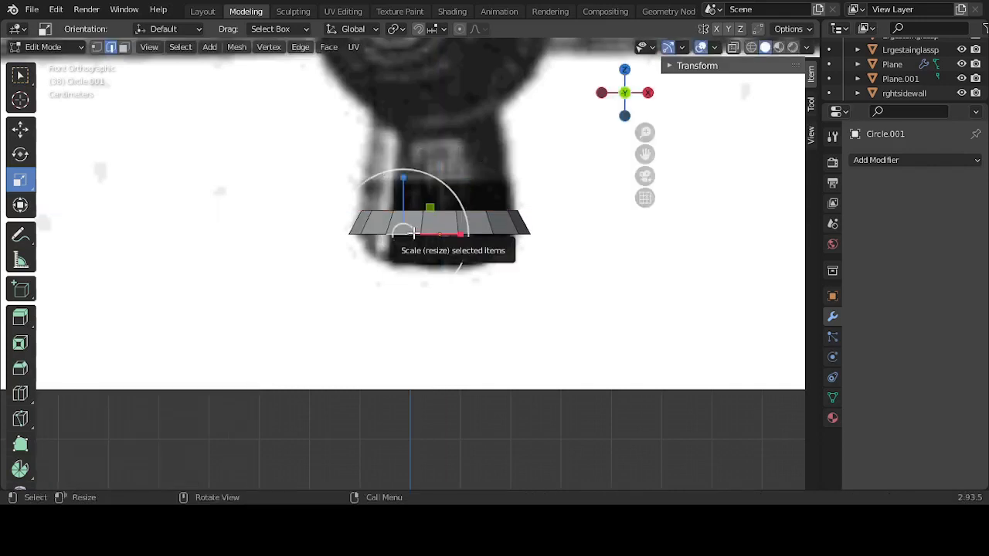
pyautogui.keyDown('alt'); pyautogui.click(452, 232); pyautogui.keyUp('alt')
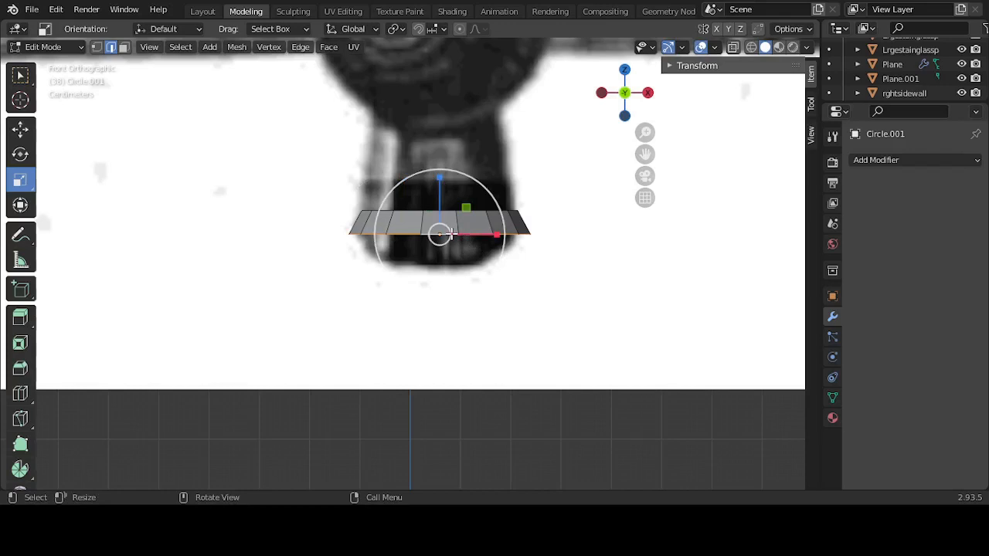
pyautogui.press('s')
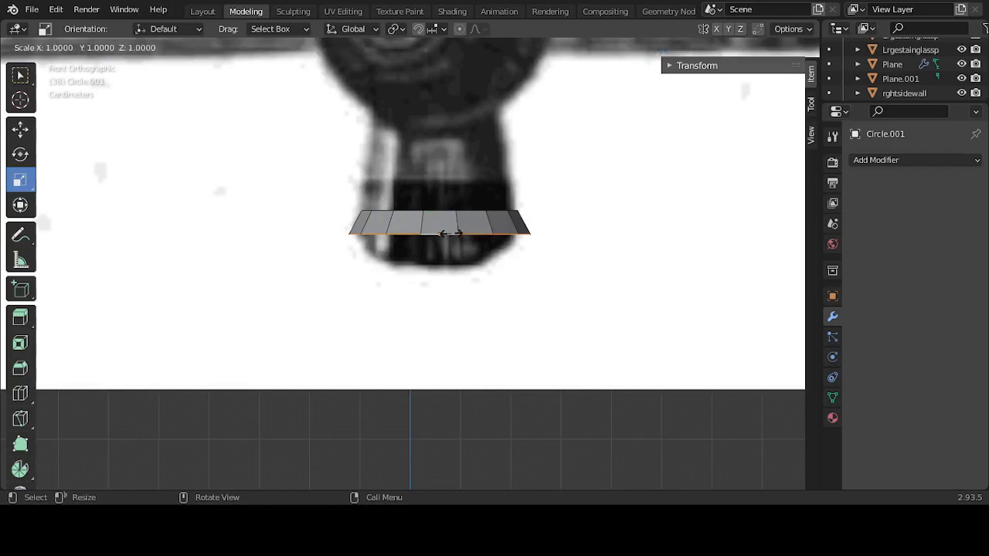
pyautogui.click(446, 233)
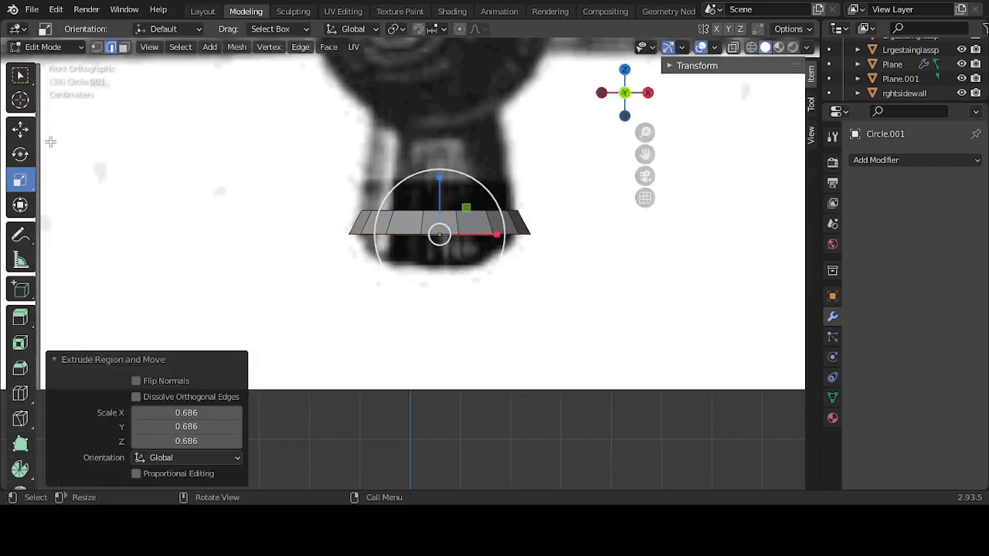
# Step: Lower the new inner ring about 0.02 m along Z and scale it up by about 1.189
pyautogui.click(20, 129)
pyautogui.moveTo(447, 206)
pyautogui.mouseDown()
pyautogui.moveTo(437, 220)
pyautogui.moveTo(438, 210)
pyautogui.mouseUp()
pyautogui.click(31, 182)
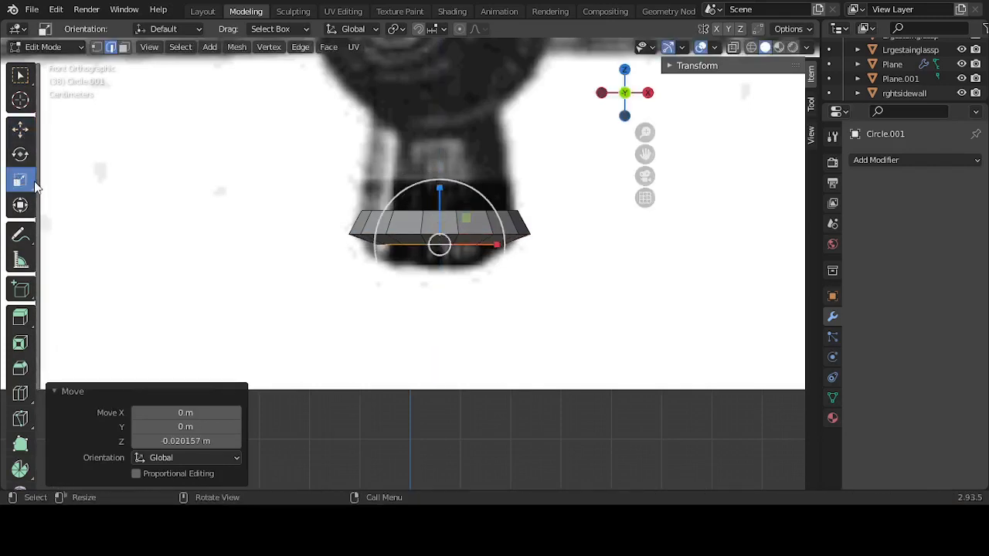
pyautogui.press('s')
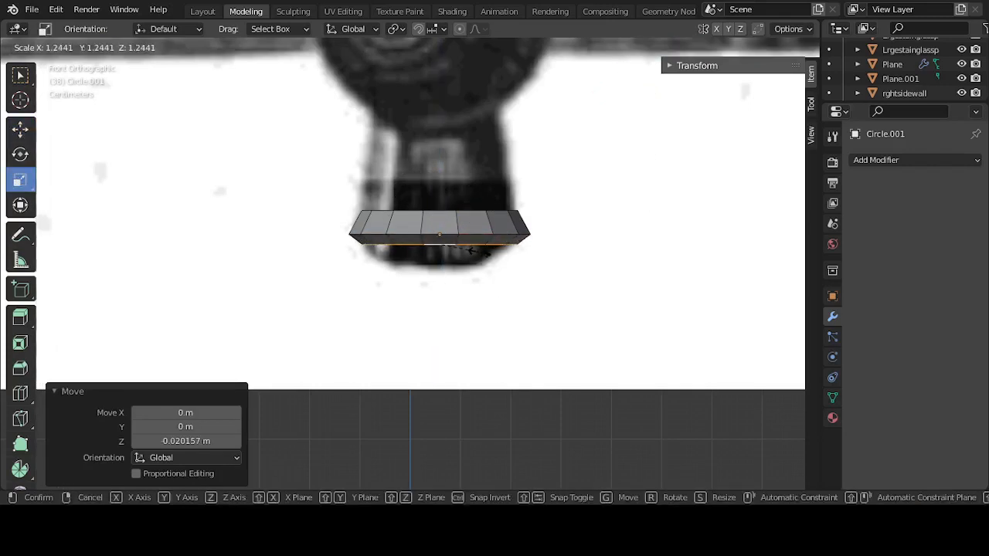
pyautogui.click(481, 254)
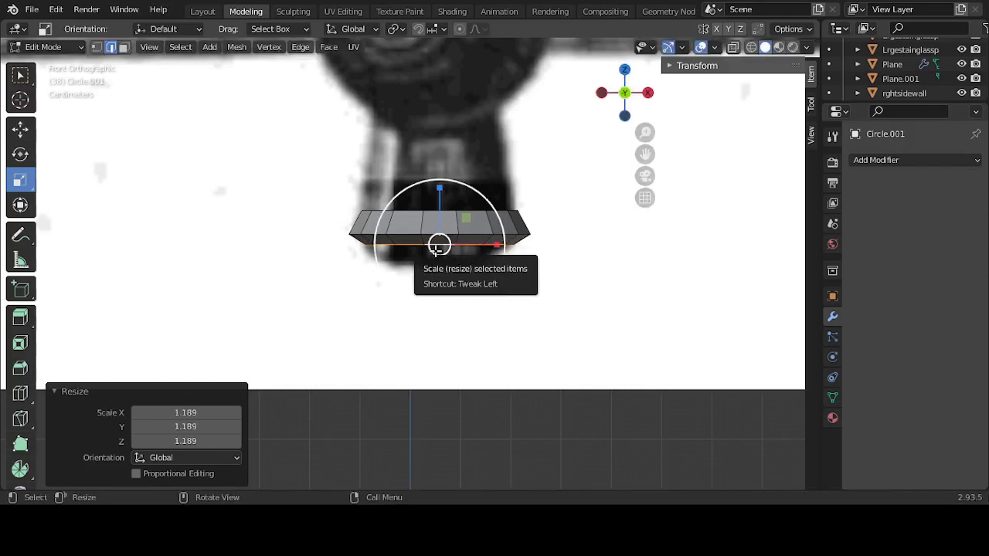
# Step: Extrude the lowest ring down about 0.04 m and scale it to about 0.56 to close in the tip's underside
pyautogui.click(23, 123)
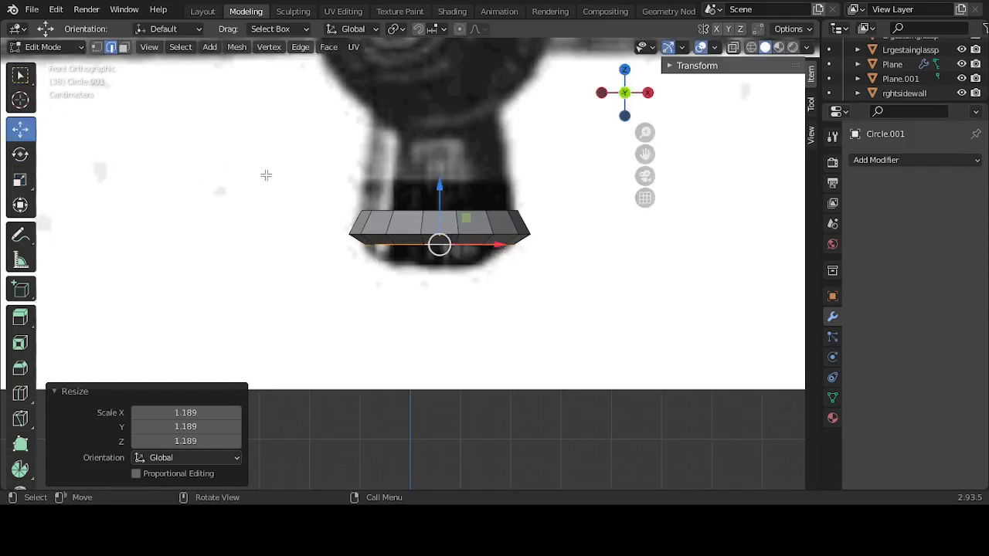
pyautogui.press('e')
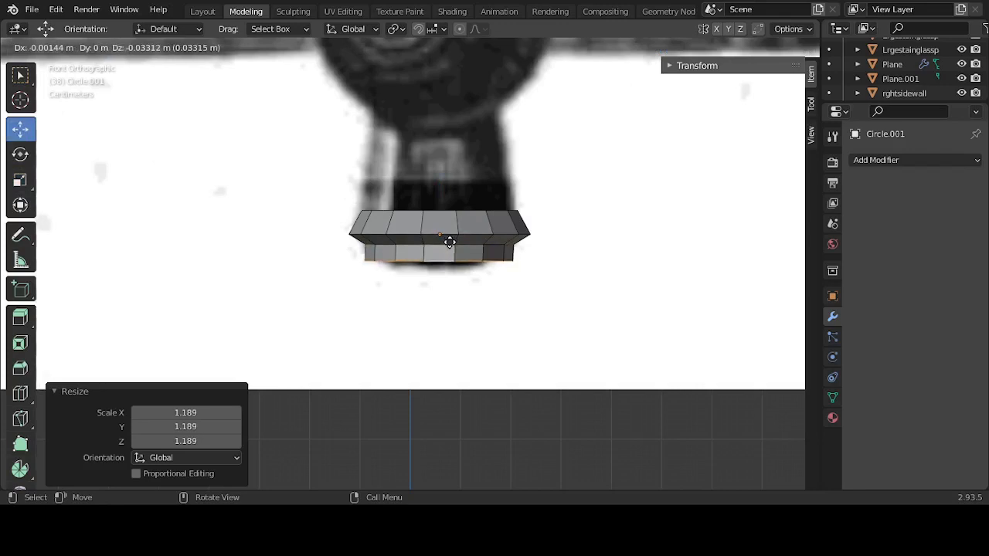
pyautogui.click(450, 246)
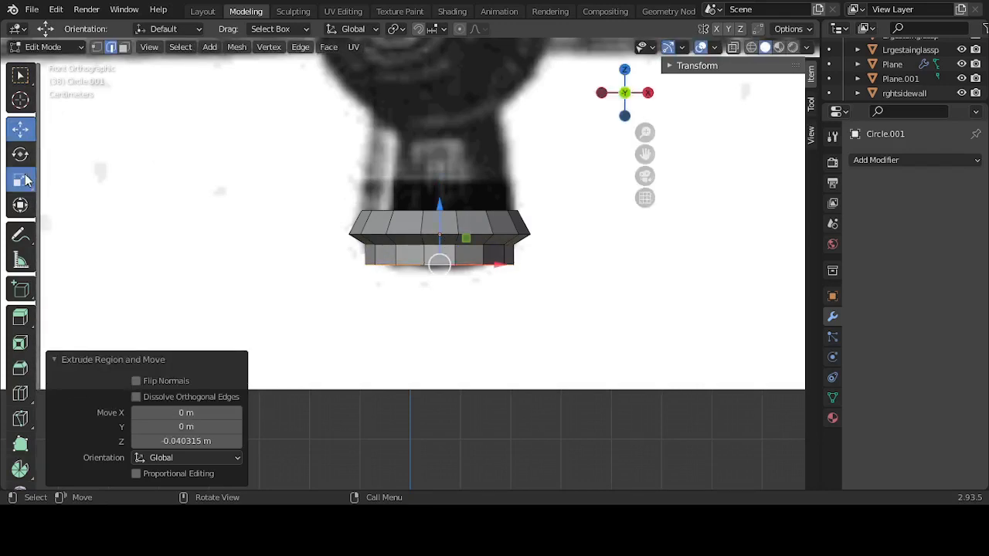
pyautogui.hotkey('shift', 'space')
pyautogui.press('s')
pyautogui.moveTo(482, 249); pyautogui.dragTo(459, 246)
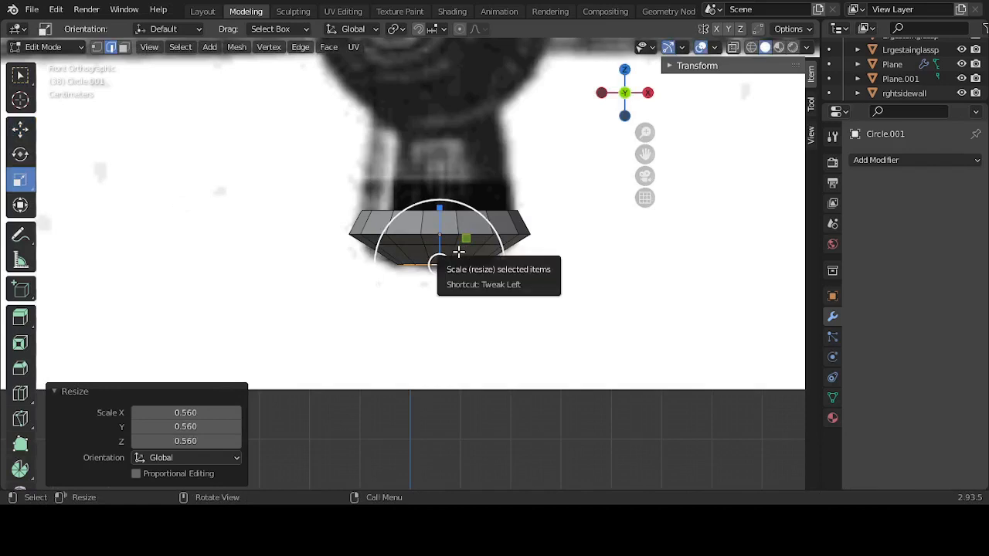
# Step: Select the whole linked clapper tip mesh and scale it to about 0.38 along Y to even out its depth
pyautogui.moveTo(461, 255); pyautogui.dragTo(503, 232, button='middle')
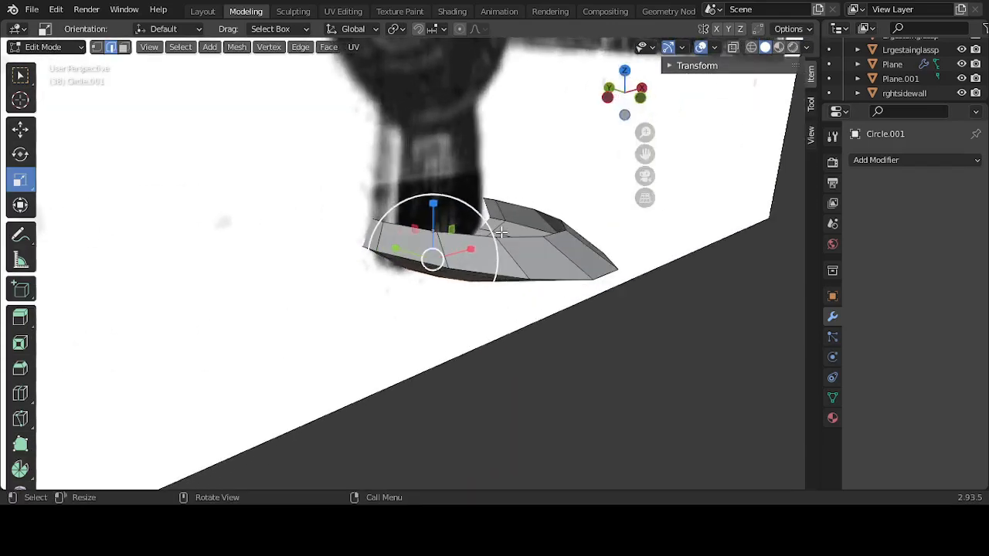
pyautogui.press('l')
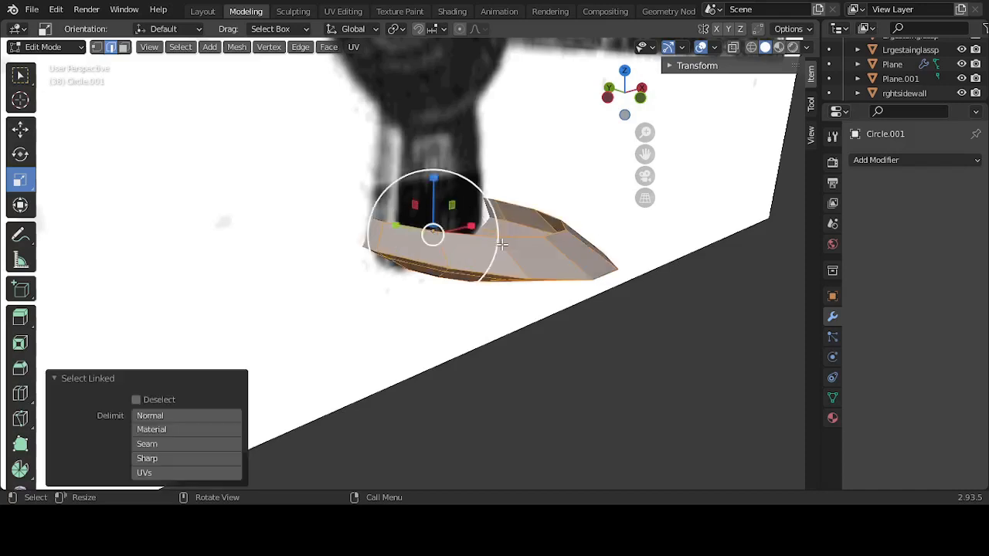
pyautogui.press('KP_3')
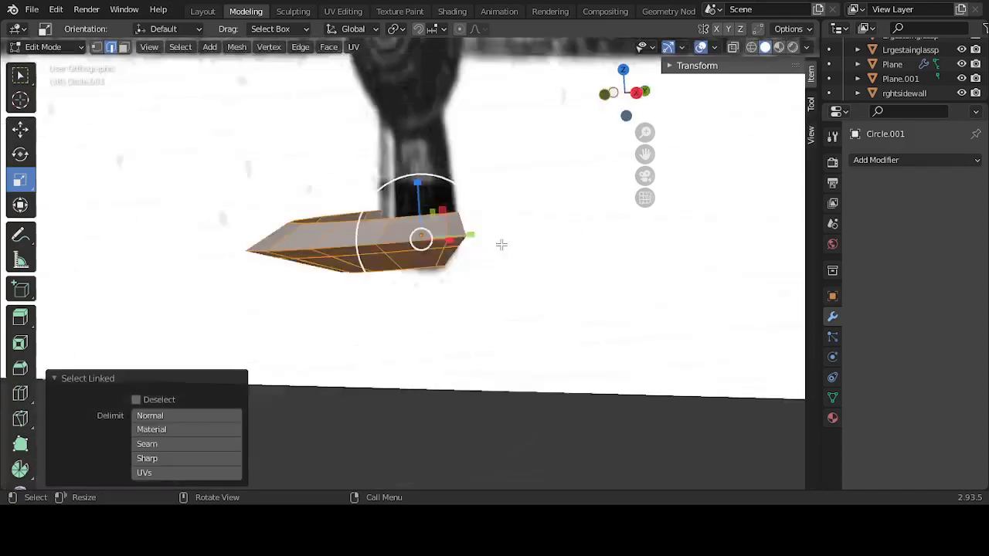
pyautogui.press('s')
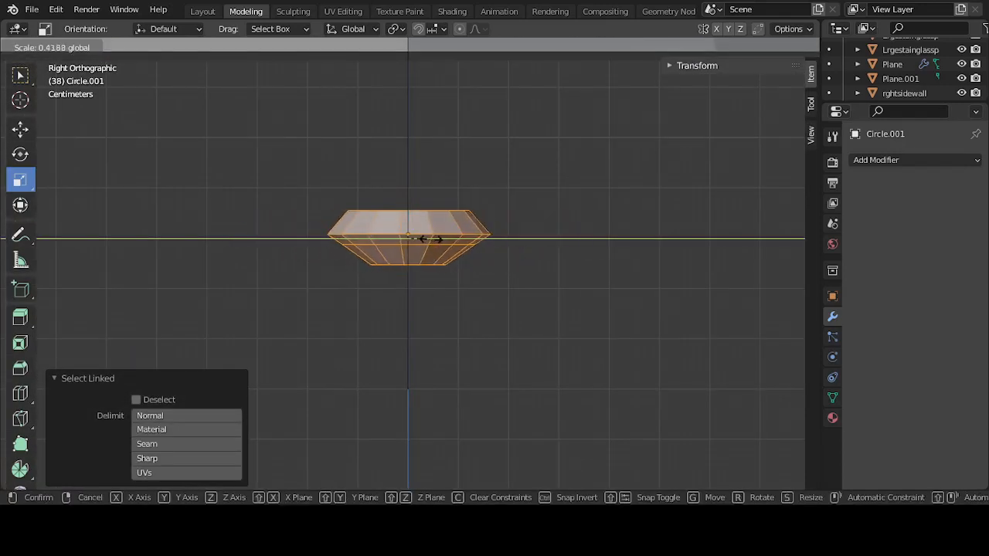
pyautogui.click(429, 240)
pyautogui.moveTo(499, 239); pyautogui.dragTo(658, 273, button='middle')
pyautogui.press('KP_1')
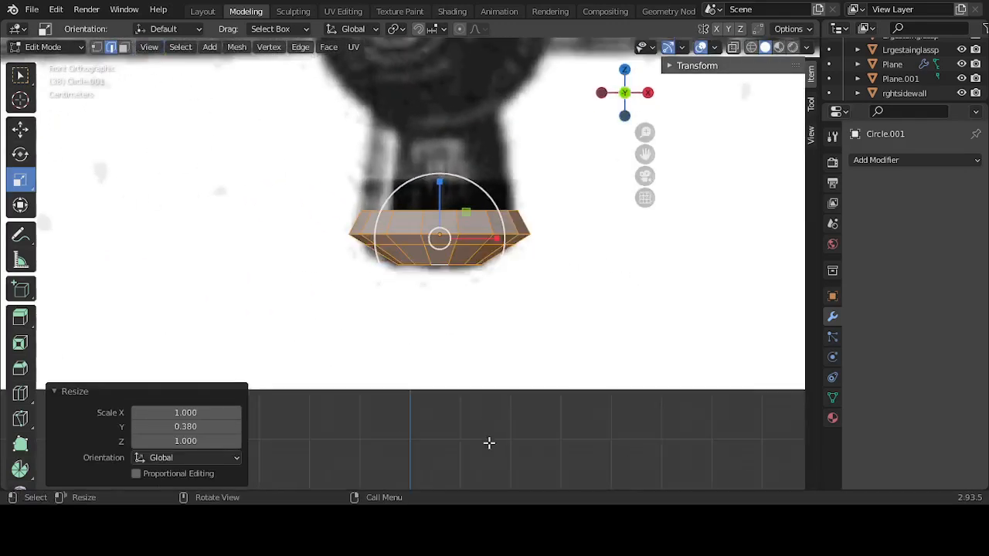
# Step: Extrude the tip's upper edge loop up about 0.107 m and scale it to about 0.868
pyautogui.hotkey('alt', 'a')
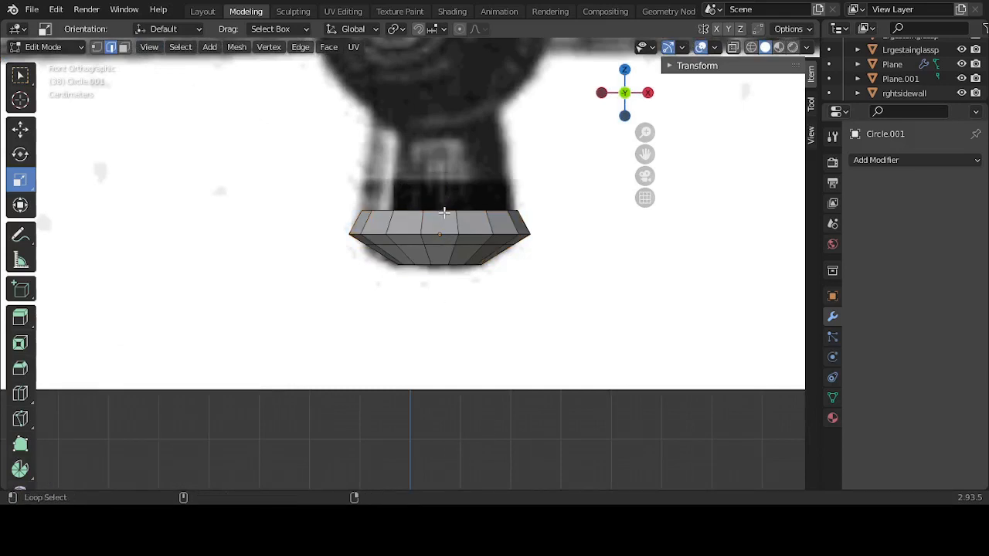
pyautogui.keyDown('alt'); pyautogui.click(441, 212); pyautogui.keyUp('alt')
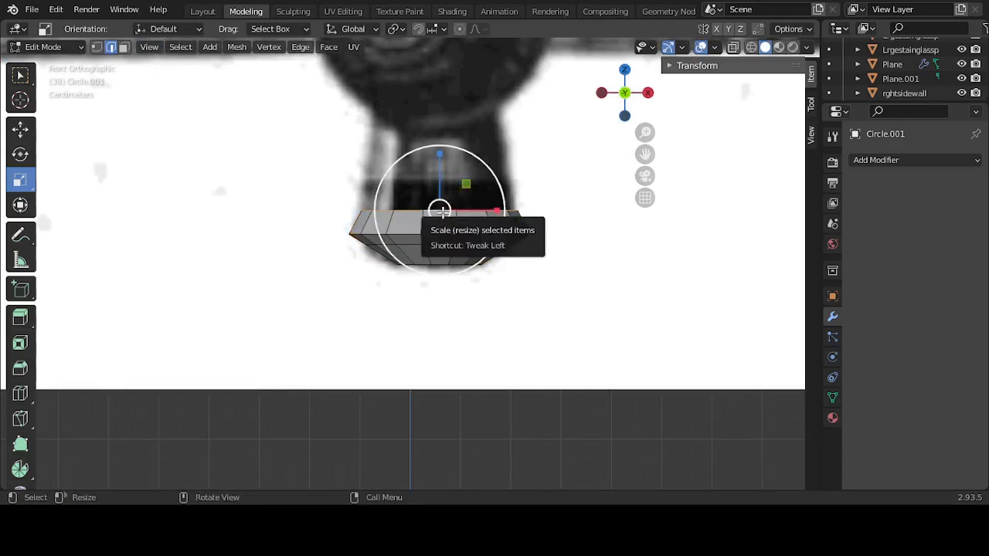
pyautogui.press('e')
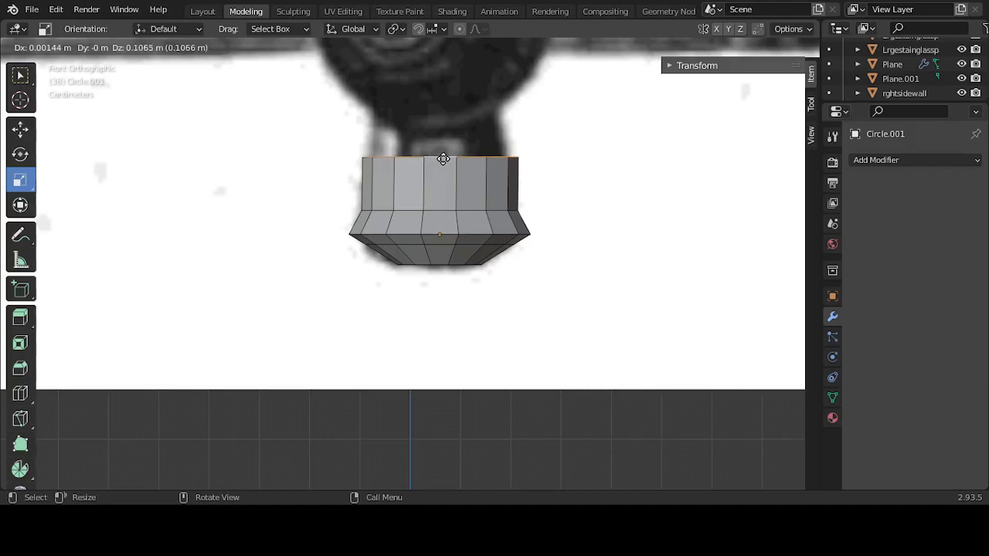
pyautogui.click(446, 157)
pyautogui.press('s')
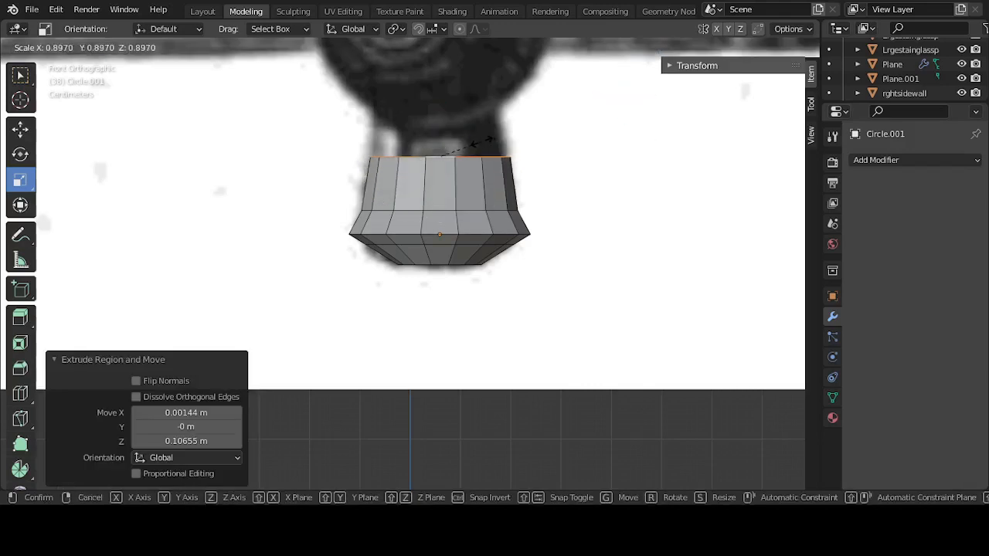
pyautogui.click(481, 144)
# Step: Extrude the top loop up about 0.098 m to the base of the clapper ball and scale it to about 0.782
pyautogui.press('e')
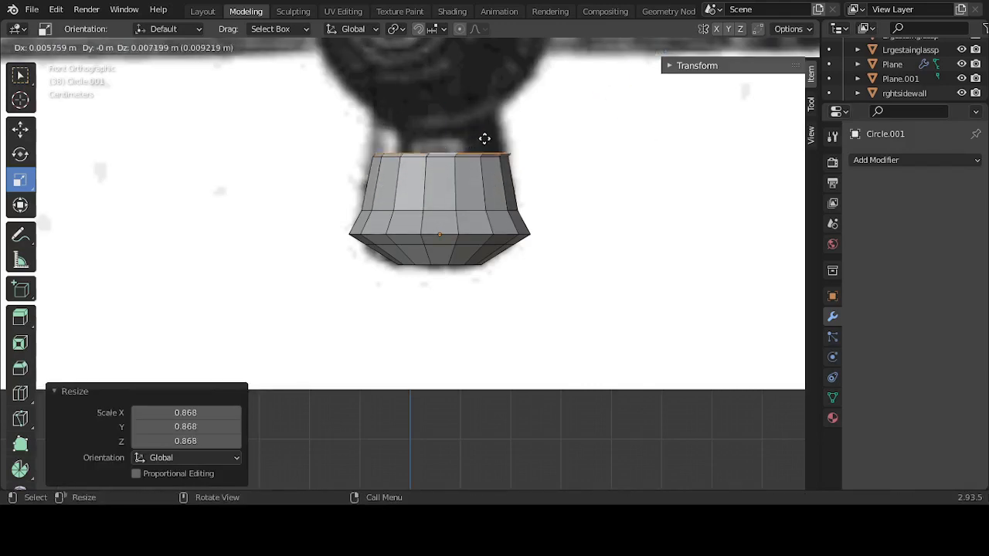
pyautogui.click(483, 96)
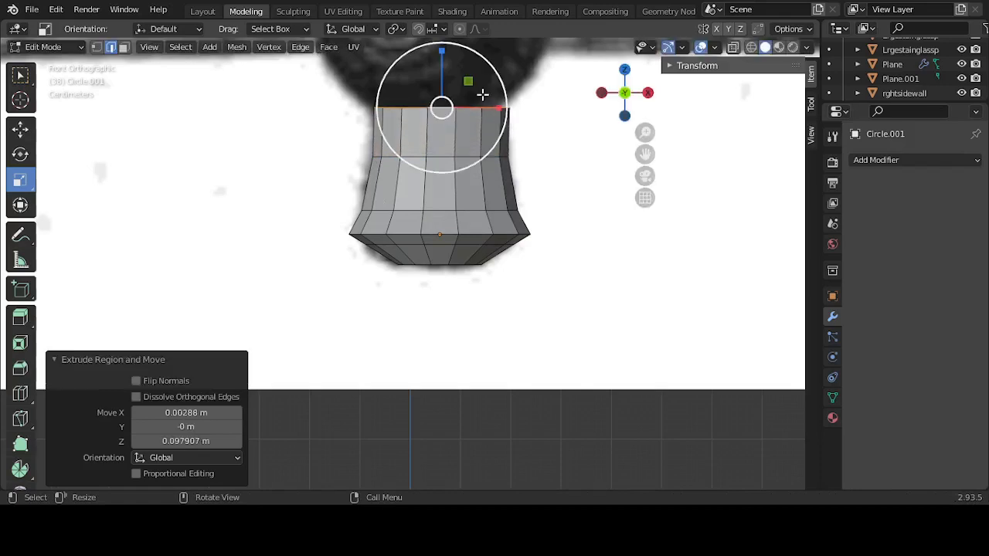
pyautogui.press('s')
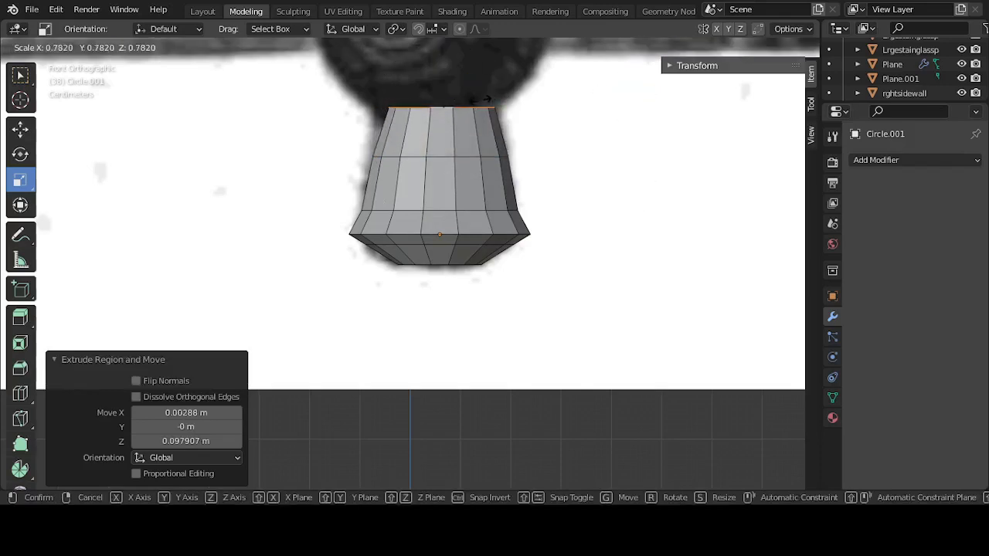
pyautogui.click(481, 100)
# Step: Extrude the neck's top loop outward at a scale of about 1.223, raise it slightly and scale it by about 1.027
pyautogui.scroll(-2, 472, 138)
pyautogui.press('e')
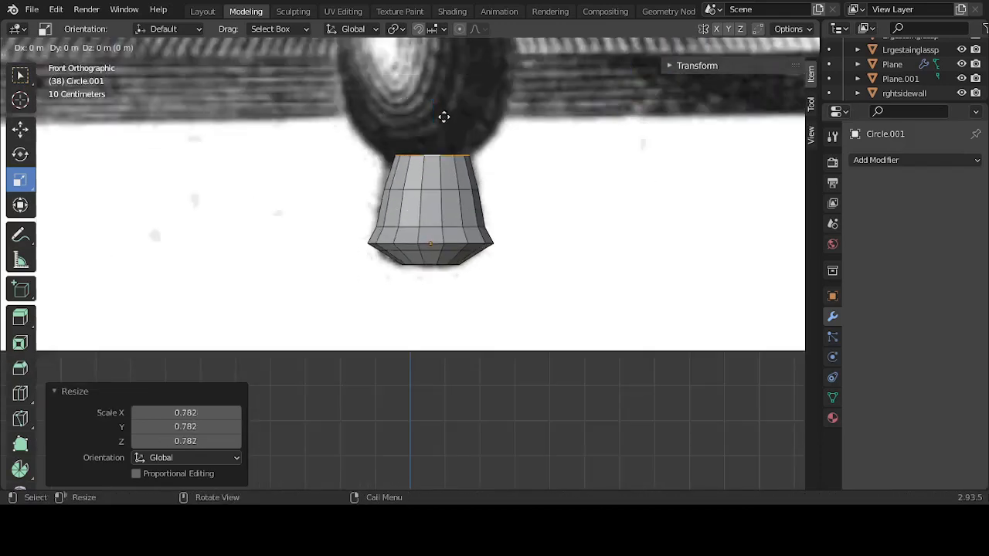
pyautogui.press('s')
pyautogui.click(449, 114)
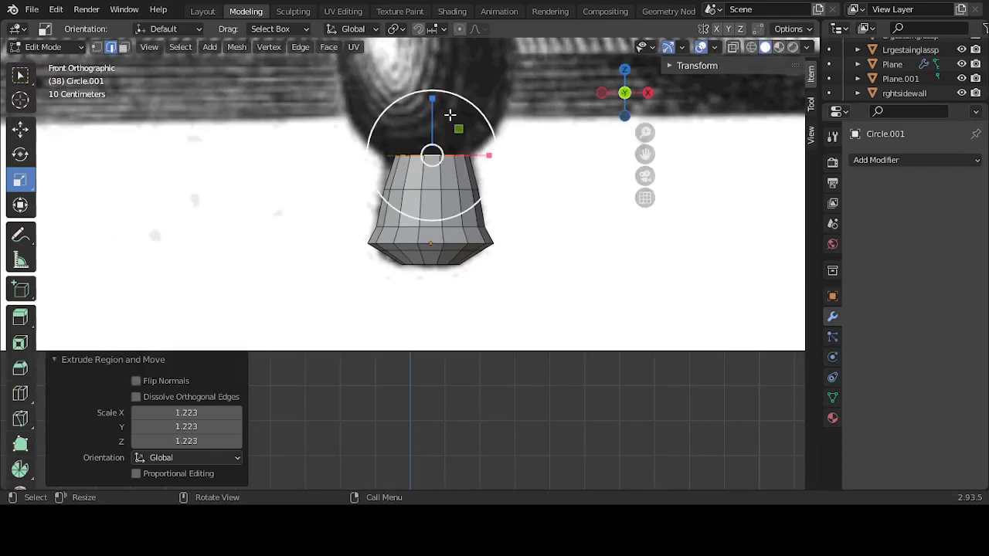
pyautogui.click(21, 130)
pyautogui.moveTo(432, 113); pyautogui.dragTo(475, 120)
pyautogui.click(21, 179)
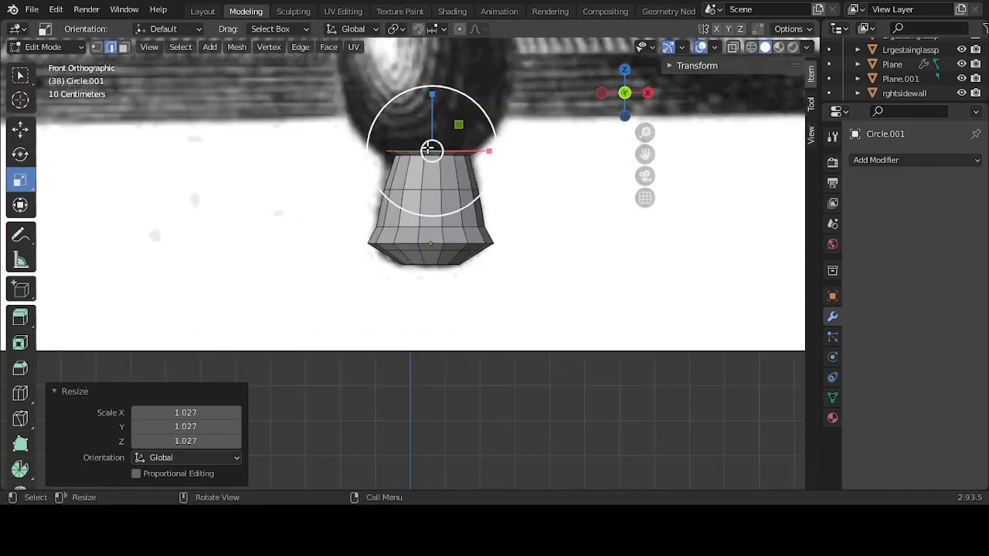
# Step: Extrude the flared loop up about 0.048 m and scale it by about 1.411 to follow the ball's underside
pyautogui.press('g')
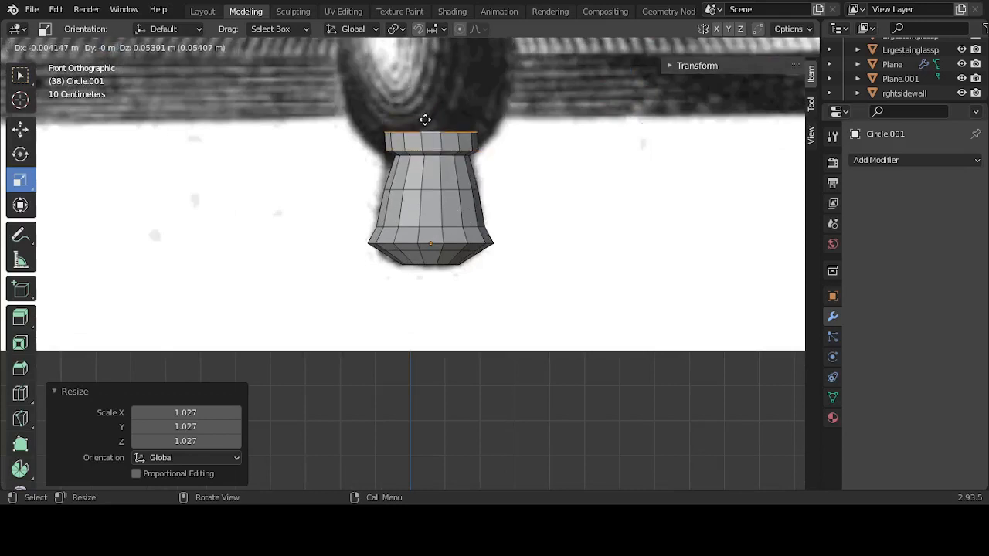
pyautogui.click(428, 121)
pyautogui.press('s')
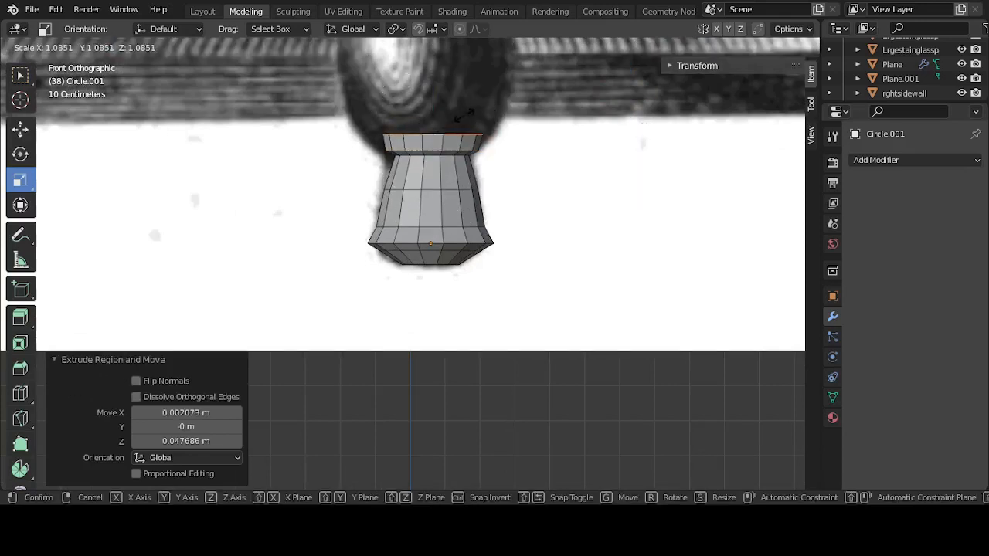
pyautogui.click(475, 113)
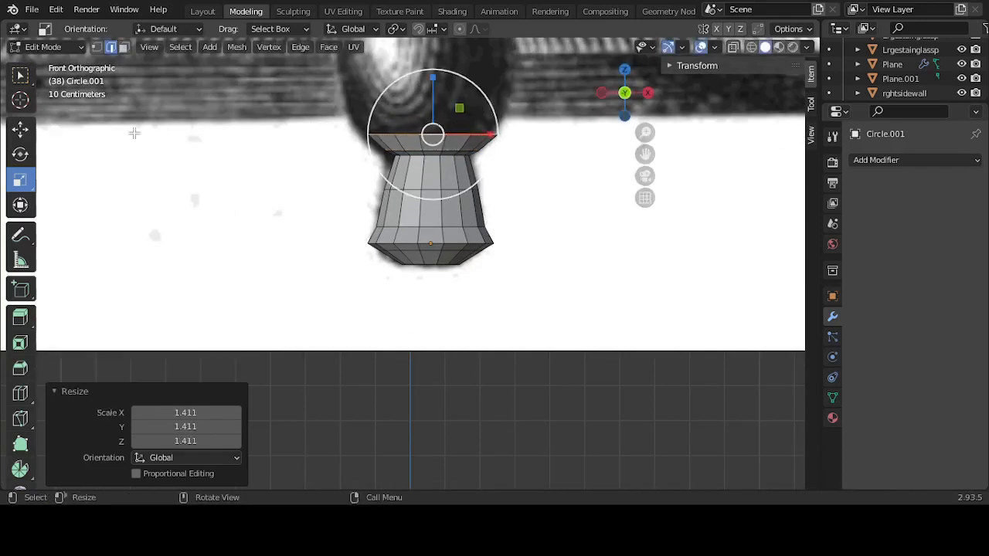
# Step: Extrude the top loop slightly upward and scale it by about 1.238 along X and Z to widen the ball
pyautogui.click(22, 132)
pyautogui.moveTo(435, 103)
pyautogui.mouseDown()
pyautogui.moveTo(435, 119)
pyautogui.moveTo(435, 103)
pyautogui.mouseUp()
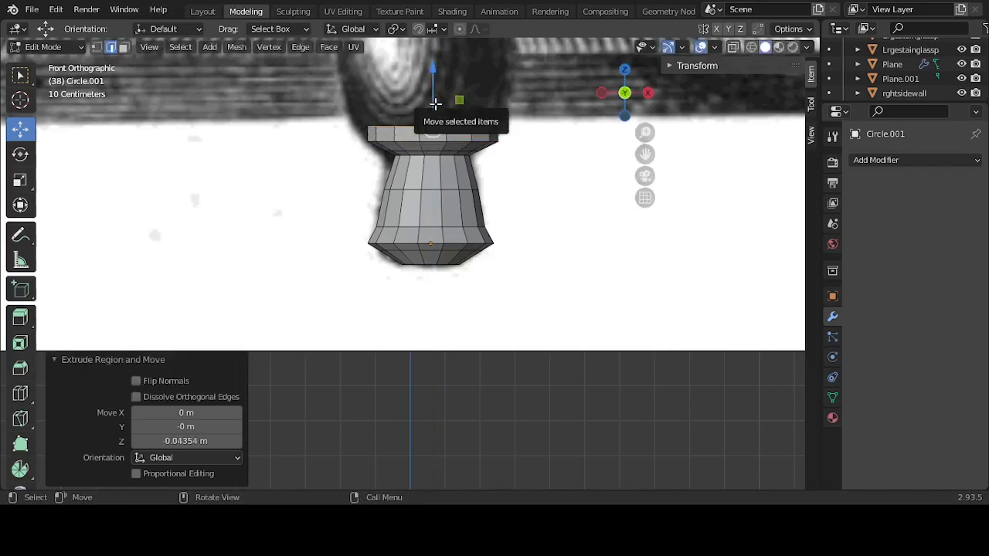
pyautogui.click(23, 180)
pyautogui.press('s')
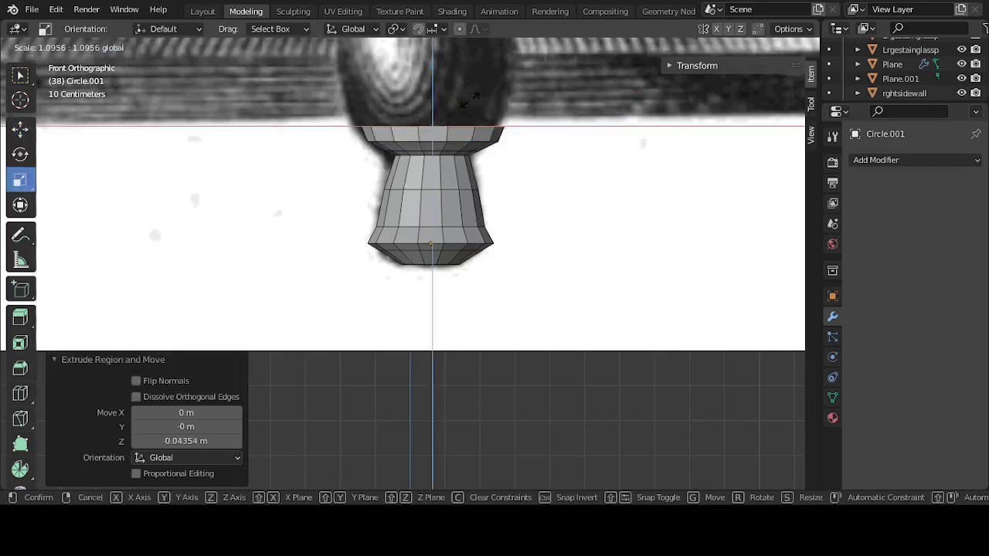
pyautogui.click(474, 101)
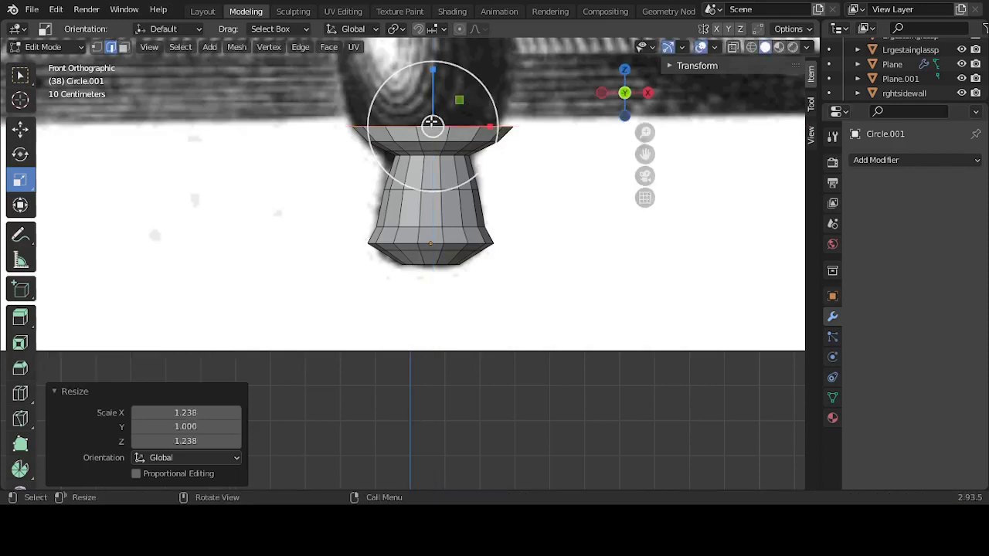
# Step: Extrude the ball's top loop up about 0.073 m and scale it by about 1.065 to match the reference outline
pyautogui.scroll(-4, 429, 127)
pyautogui.press('g')
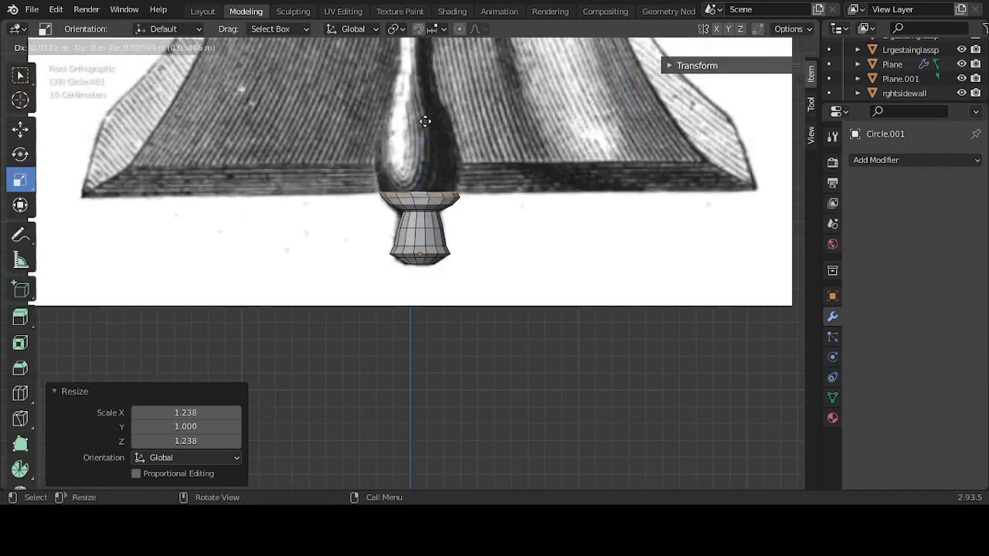
pyautogui.click(427, 116)
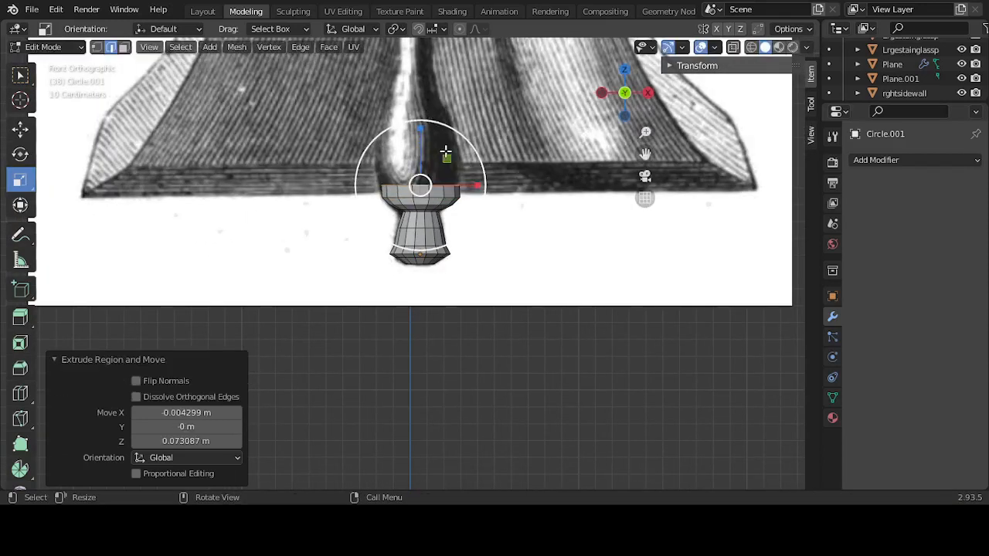
pyautogui.press('s')
pyautogui.click(451, 151)
# Step: Extrude the ball's top loop up about 0.086 m and scale it by about 1.063 along X and Z
pyautogui.press('g')
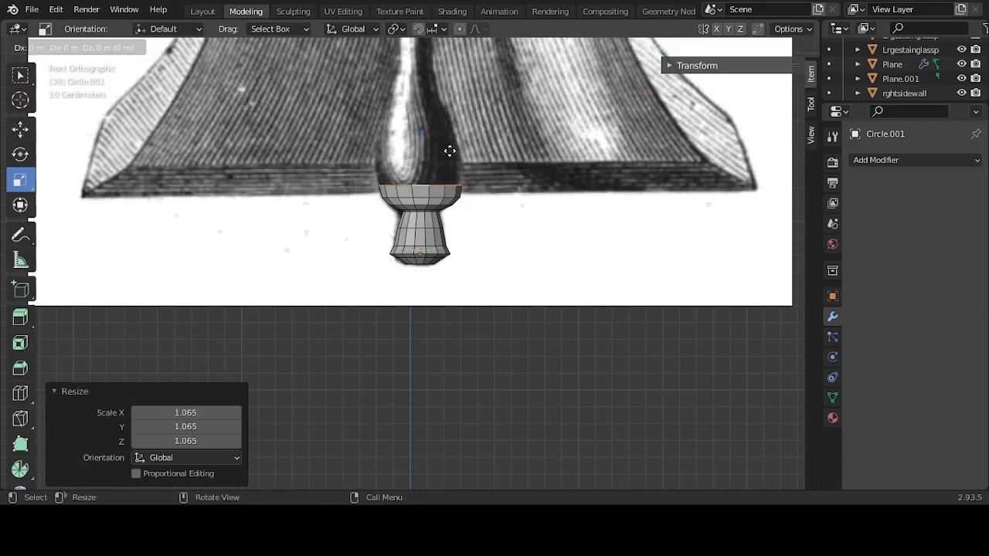
pyautogui.click(449, 136)
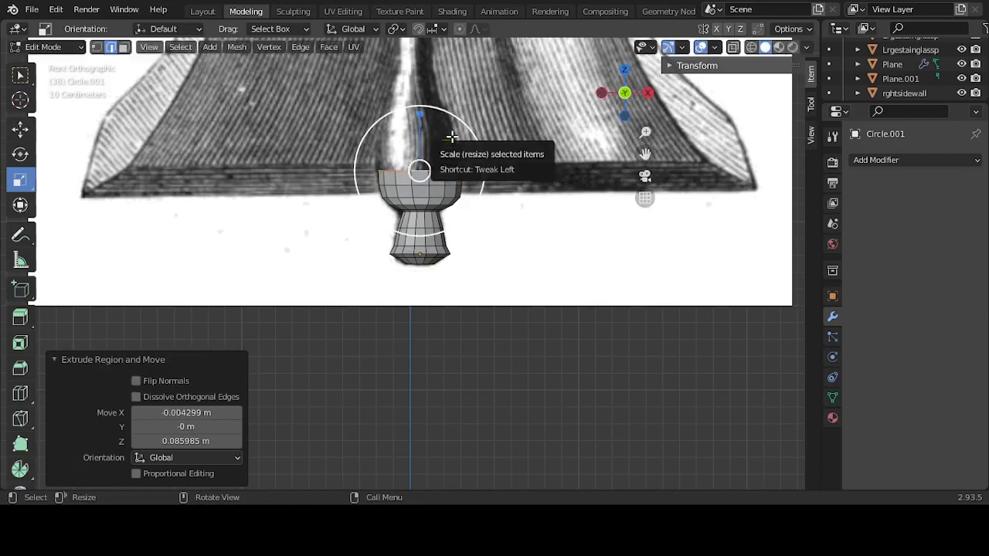
pyautogui.moveTo(448, 144); pyautogui.dragTo(455, 149)
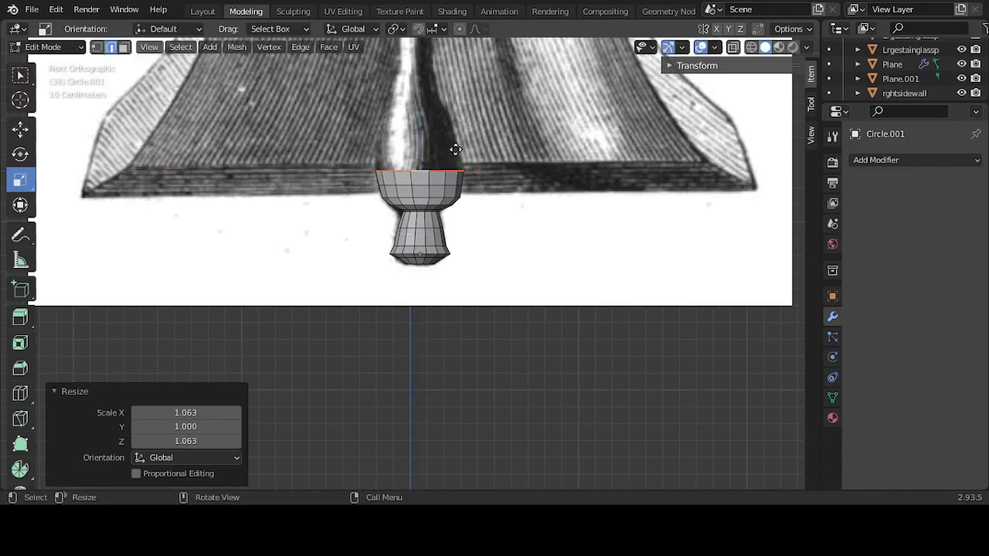
# Step: Extrude the ball's widest loop up about 0.112 m and scale it by about 0.965
pyautogui.press('e')
pyautogui.click(456, 131)
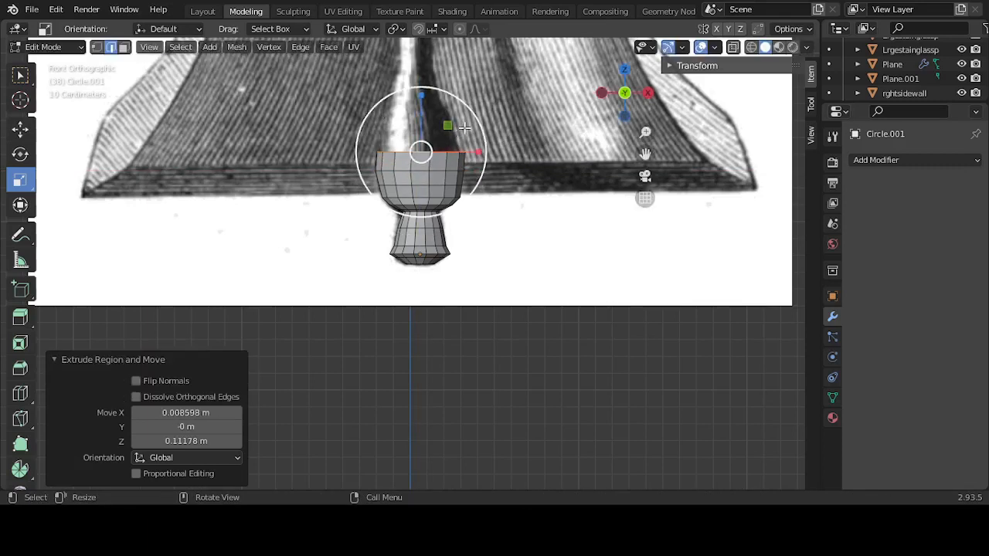
pyautogui.press('s')
pyautogui.click(463, 129)
# Step: Align the top loop along X, extrude it up about 0.099 m and narrow the ball's shoulder at a scale of about 0.865
pyautogui.click(21, 129)
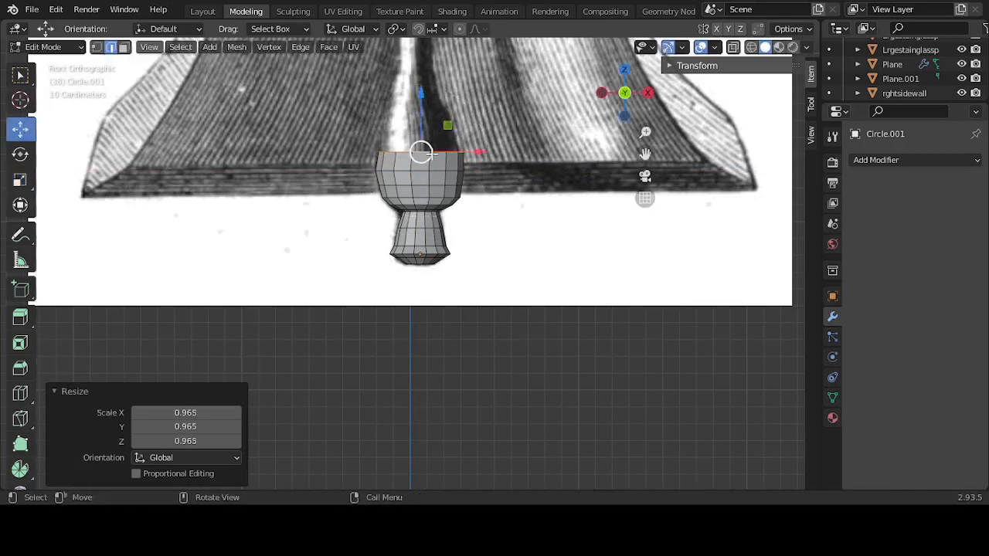
pyautogui.moveTo(473, 153); pyautogui.dragTo(425, 124)
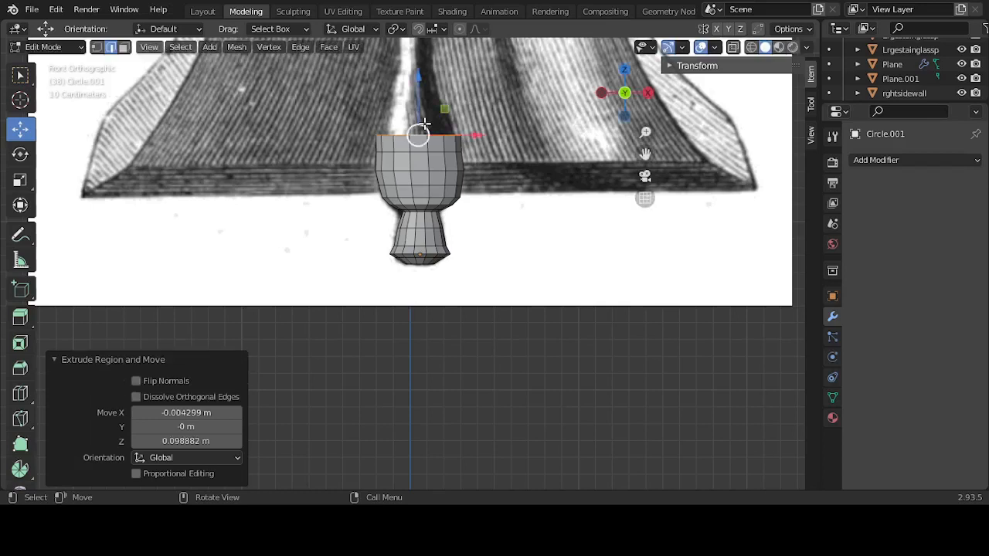
pyautogui.click(32, 180)
pyautogui.moveTo(458, 112); pyautogui.dragTo(441, 121)
# Step: Extrude the shoulder's top loop further upward and scale it inward to follow the tapering reference outline
pyautogui.press('g')
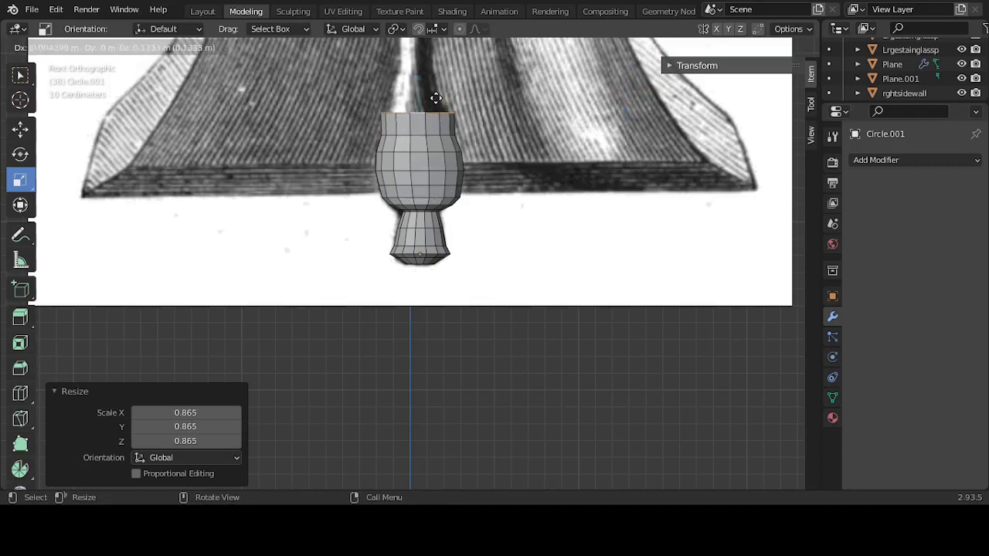
pyautogui.click(437, 101)
pyautogui.moveTo(459, 88)
pyautogui.mouseDown()
pyautogui.moveTo(420, 97)
pyautogui.moveTo(458, 100)
pyautogui.moveTo(460, 73)
pyautogui.mouseUp()
pyautogui.click(20, 128)
pyautogui.click(20, 179)
pyautogui.press('e')
pyautogui.click(458, 87)
pyautogui.click(456, 89)
# Step: Extrude the tapered loop up about 0.112 m and scale it by about 0.784 toward the clapper's rod
pyautogui.press('e')
pyautogui.click(458, 72)
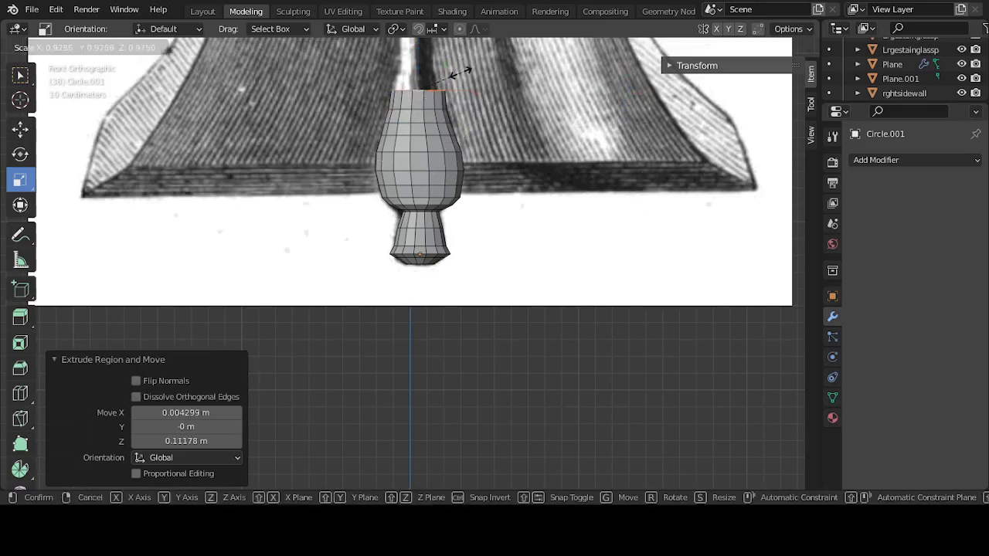
pyautogui.click(453, 77)
pyautogui.scroll(-3, 436, 135)
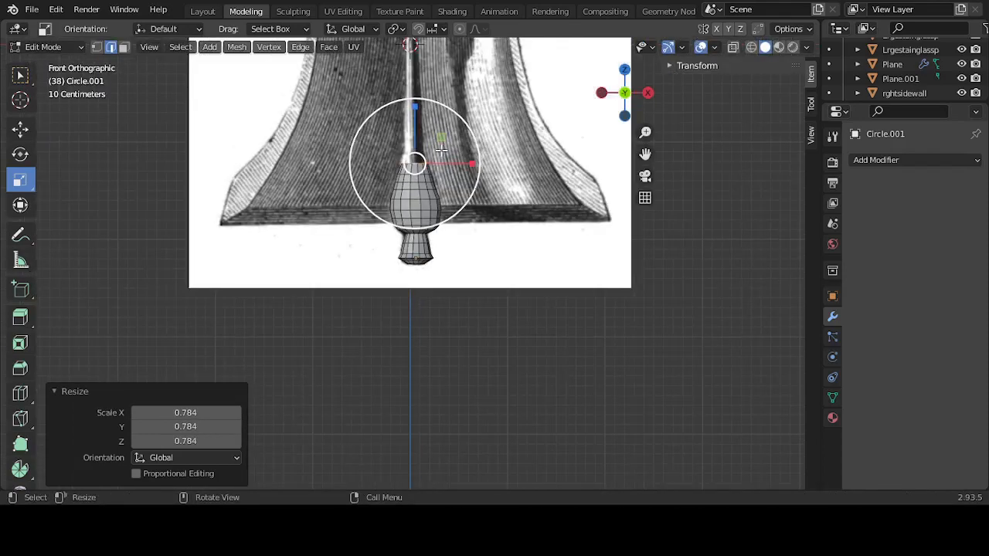
pyautogui.scroll(8, 441, 149)
pyautogui.scroll(-10, 440, 149)
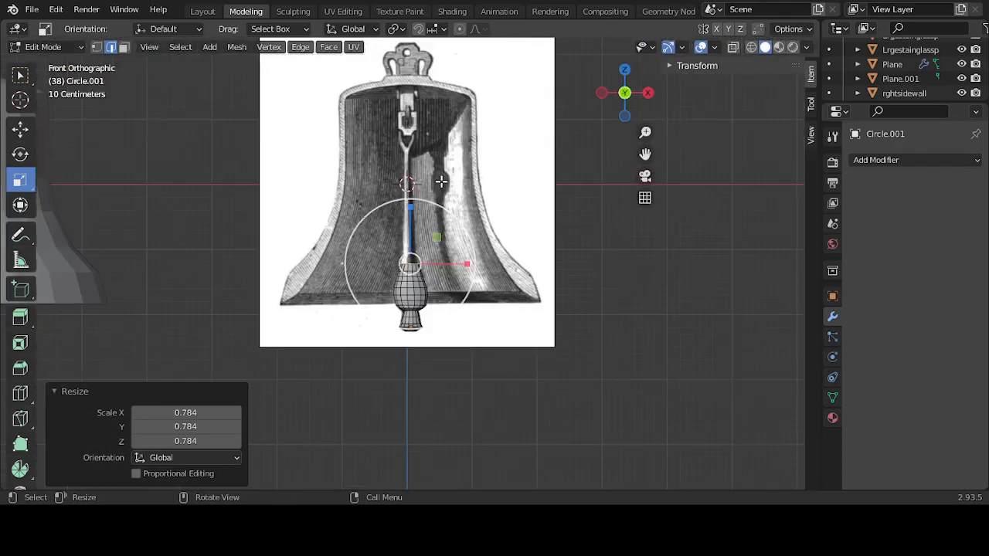
pyautogui.scroll(4, 441, 181)
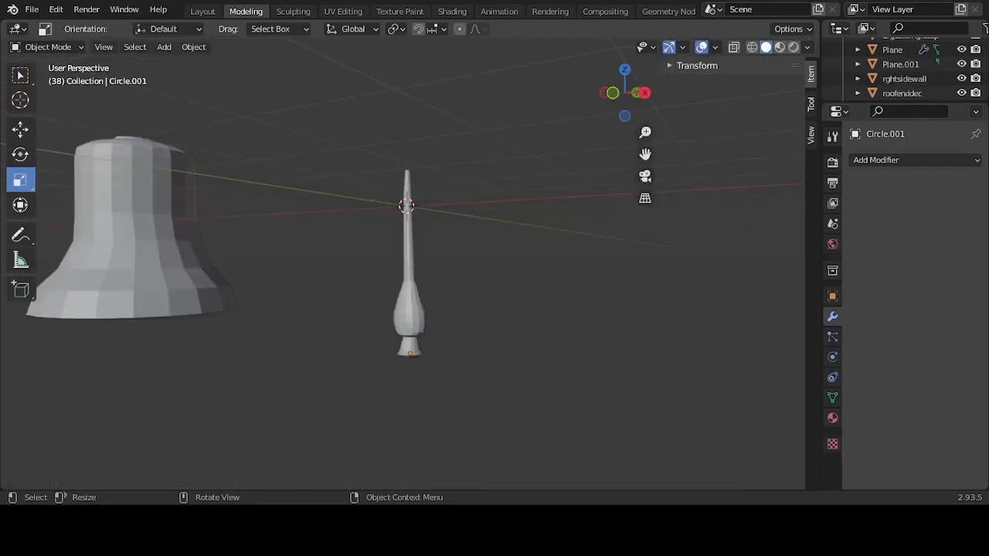
# Step: Move the finished clapper along X in front view until it sits centred inside the bell
pyautogui.click(407, 309)
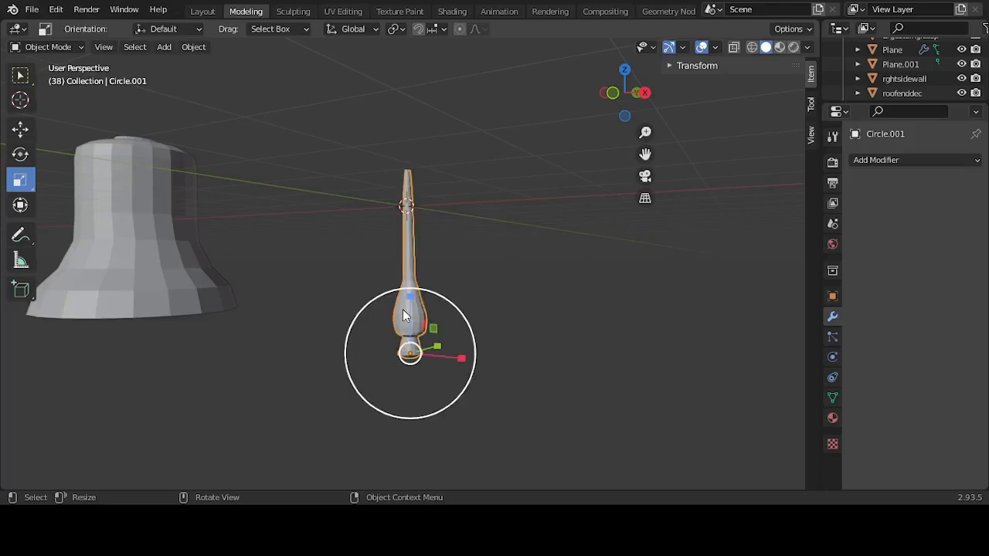
pyautogui.click(20, 130)
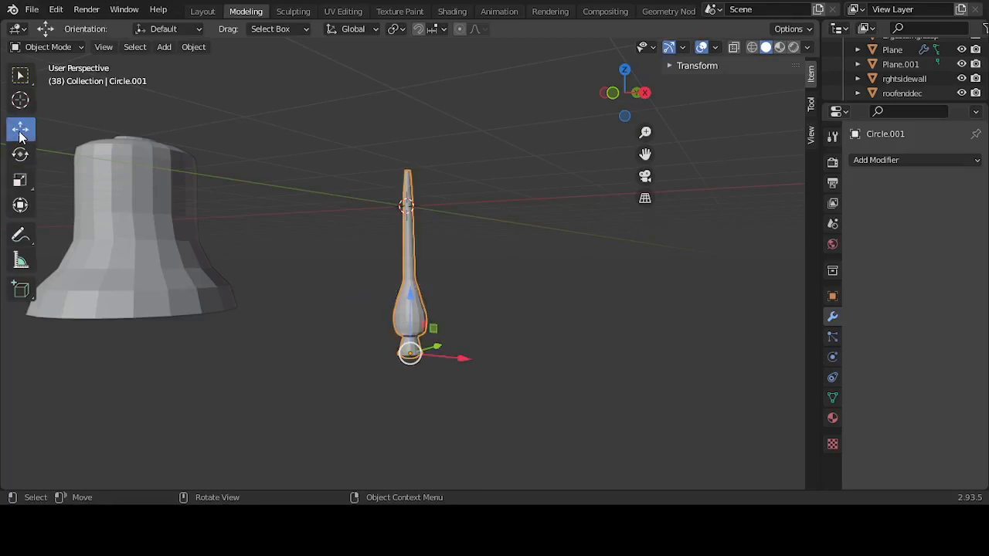
pyautogui.press('KP_1')
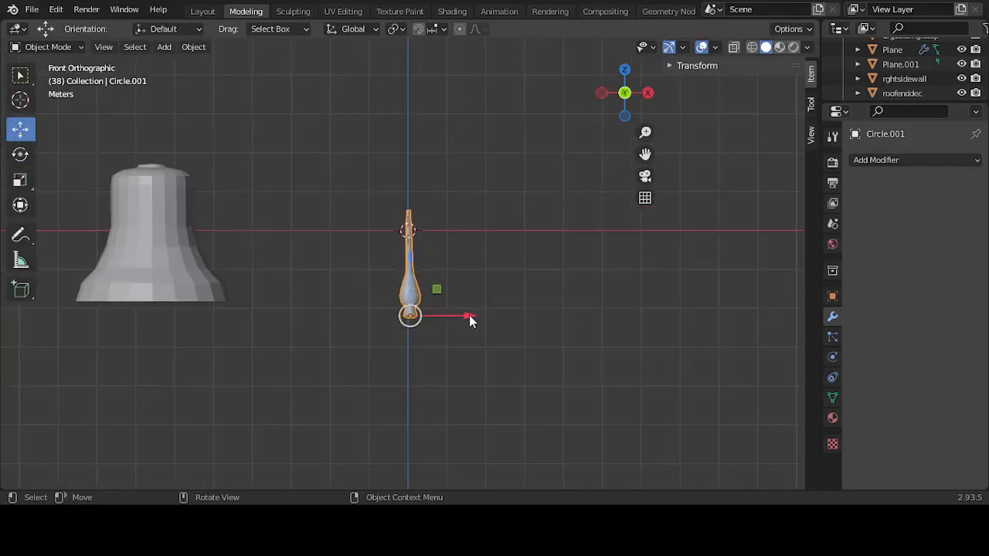
pyautogui.moveTo(470, 317); pyautogui.dragTo(209, 286)
# Step: Join the bell and the clapper into one object and clear the selection
pyautogui.click(204, 248)
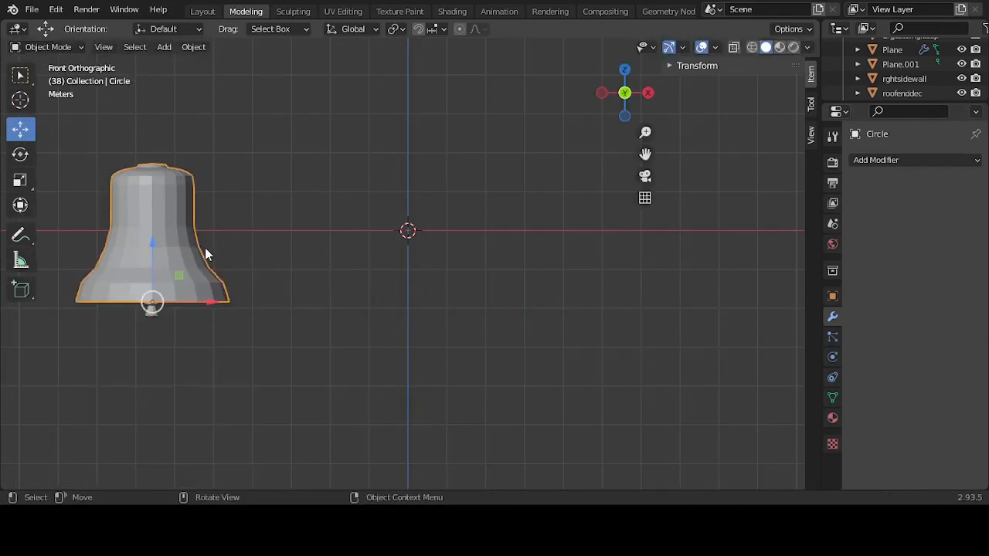
pyautogui.keyDown('shift'); pyautogui.click(150, 313); pyautogui.keyUp('shift')
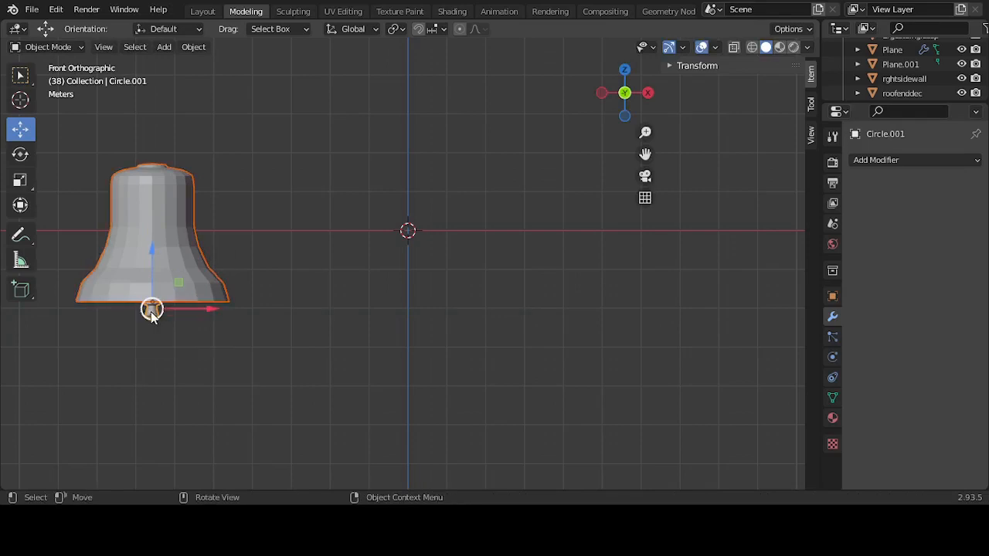
pyautogui.hotkey('ctrl', 'j')
pyautogui.click(263, 226)
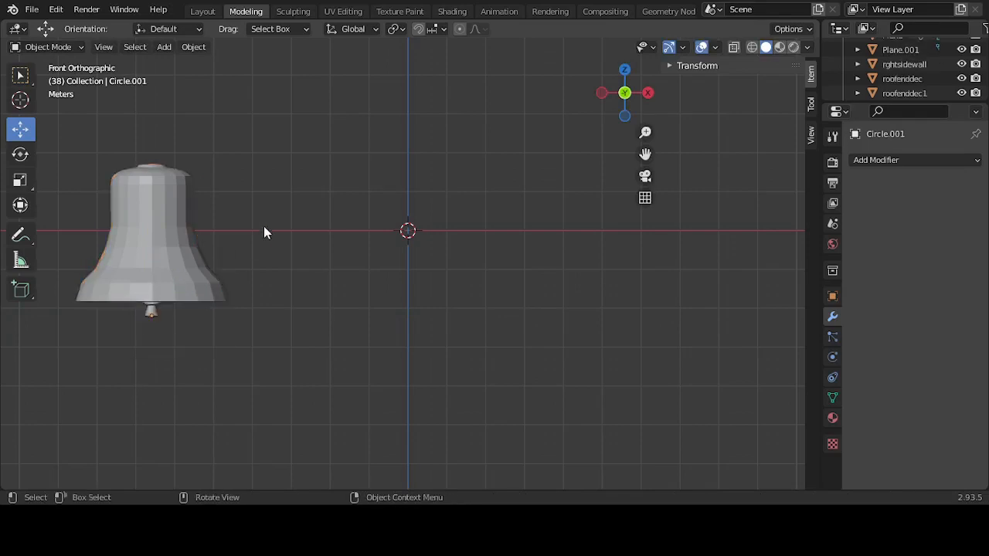
# Step: Apply smooth shading to the joined bell and clapper
pyautogui.click(192, 47)
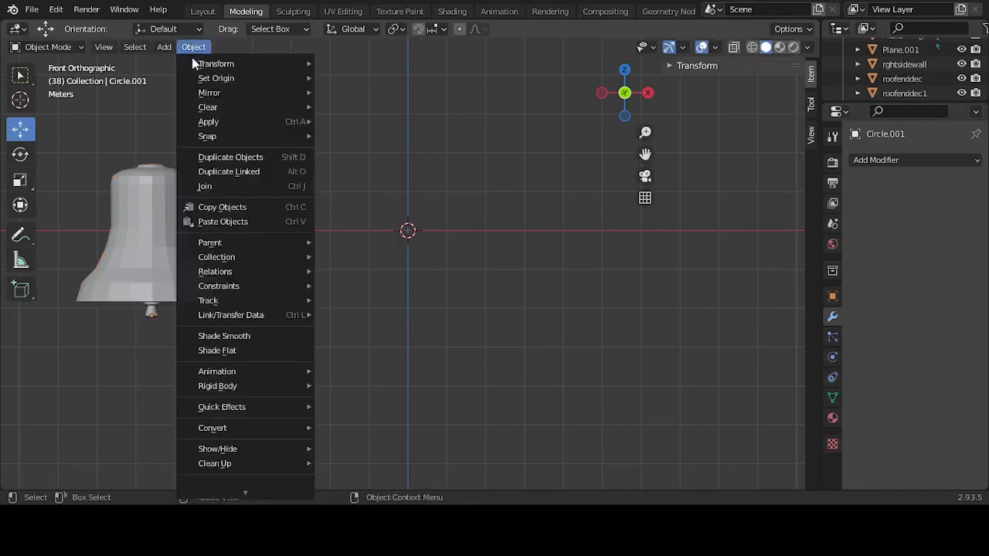
pyautogui.moveTo(249, 108)
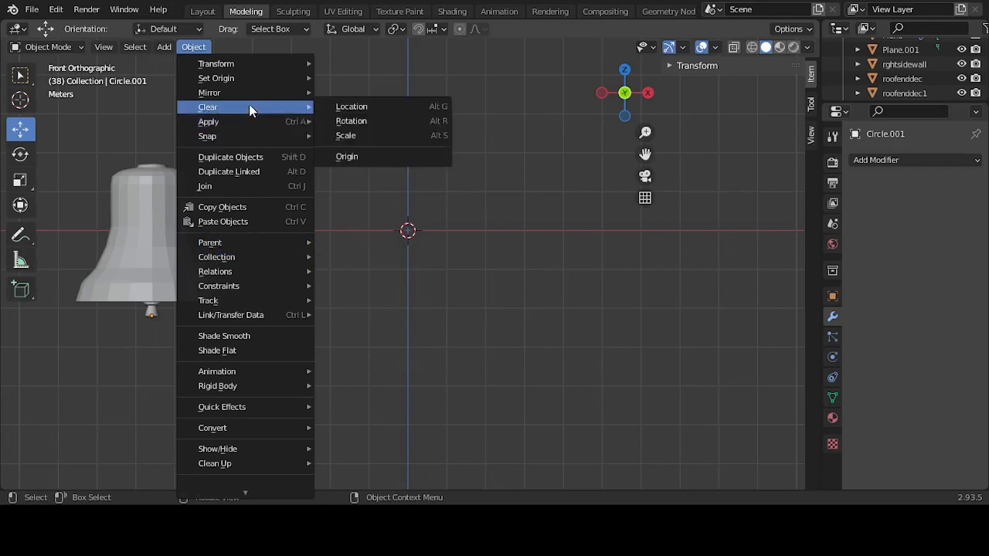
pyautogui.click(260, 337)
pyautogui.scroll(-2, 200, 268)
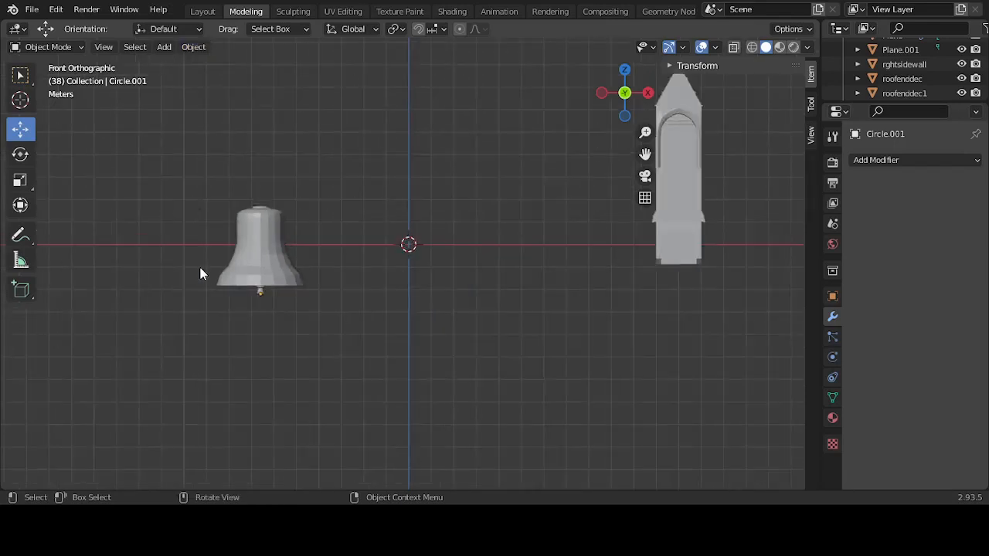
pyautogui.scroll(3, 200, 267)
pyautogui.click(160, 246)
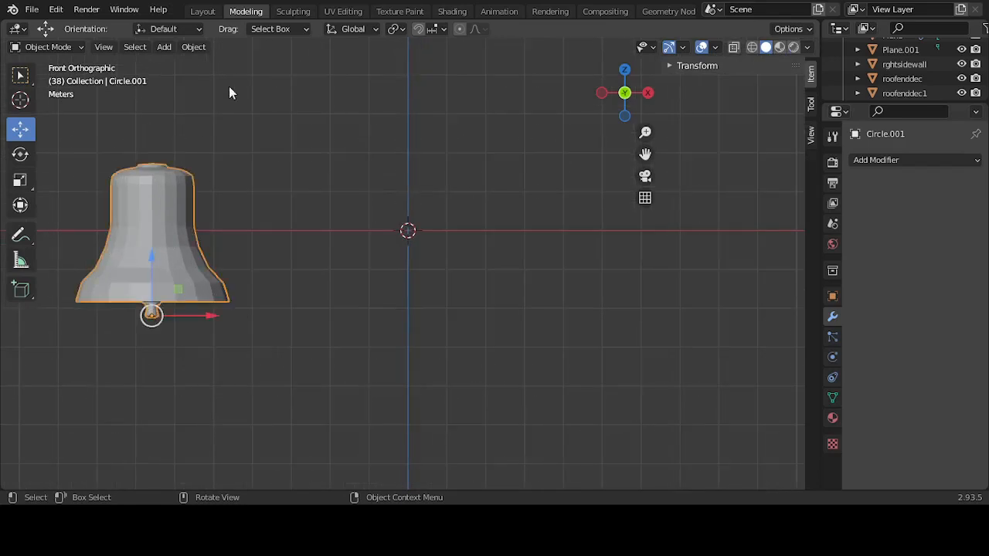
pyautogui.click(193, 47)
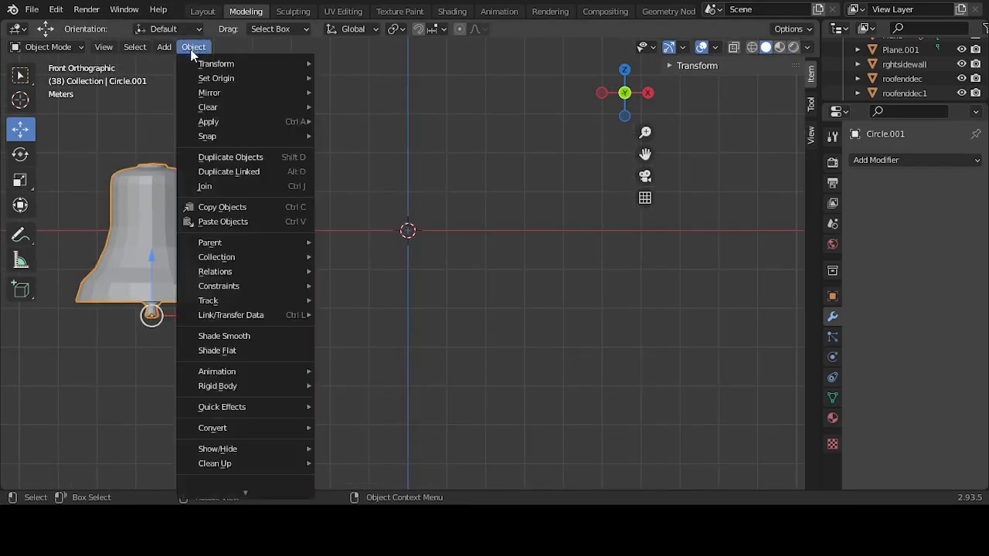
pyautogui.click(268, 338)
# Step: Examine the smooth-shaded bell and the clapper inside it from below and from several sides
pyautogui.moveTo(272, 332); pyautogui.dragTo(379, 342, button='middle')
pyautogui.scroll(2, 377, 342)
pyautogui.moveTo(304, 340); pyautogui.dragTo(324, 311, button='middle')
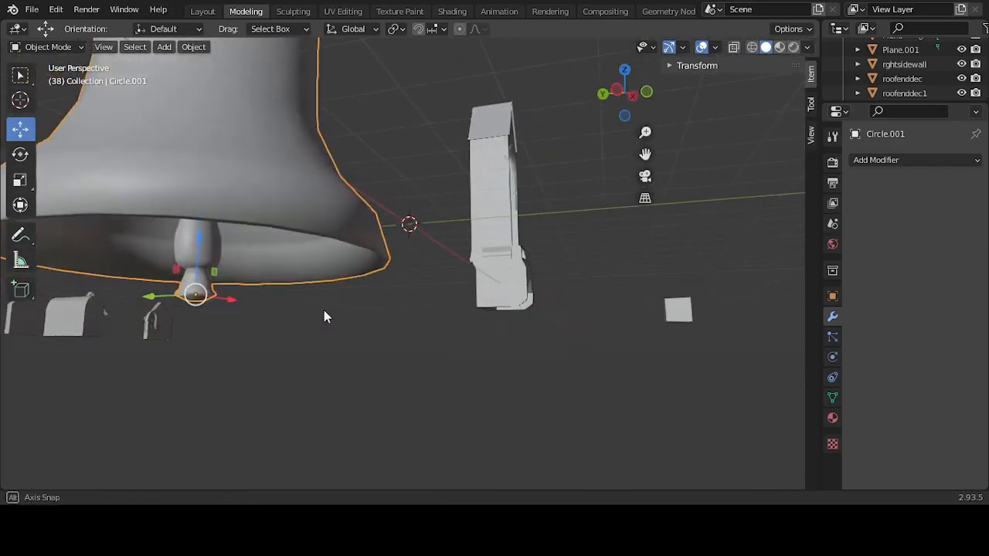
pyautogui.click(370, 357)
pyautogui.moveTo(370, 357); pyautogui.dragTo(317, 383, button='middle')
pyautogui.scroll(-3, 318, 258)
pyautogui.moveTo(400, 289); pyautogui.dragTo(320, 271, button='middle')
pyautogui.click(320, 271)
# Step: Select the bell tower, frame it in the view and show its material settings
pyautogui.click(603, 252)
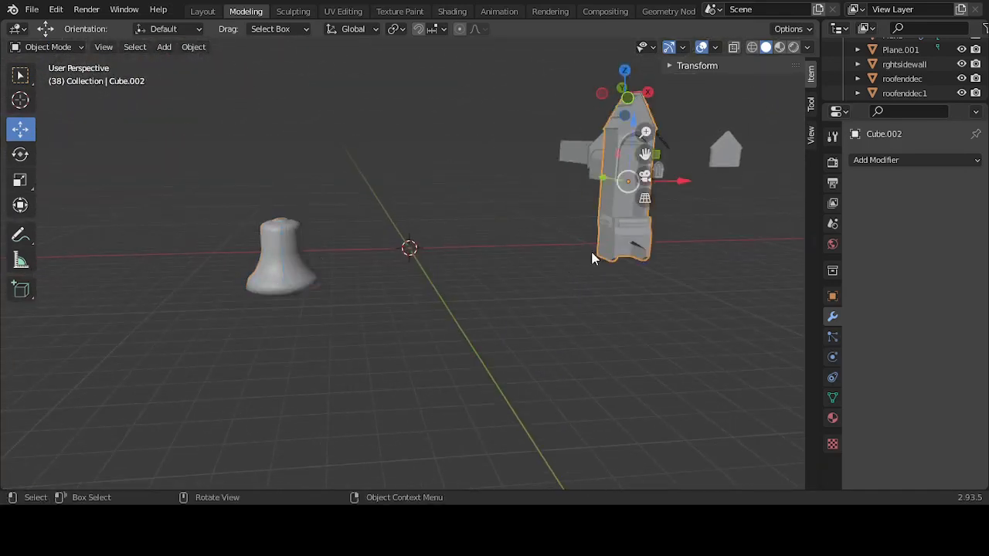
pyautogui.press('KP_Decimal')
pyautogui.moveTo(552, 318); pyautogui.dragTo(506, 294, button='middle')
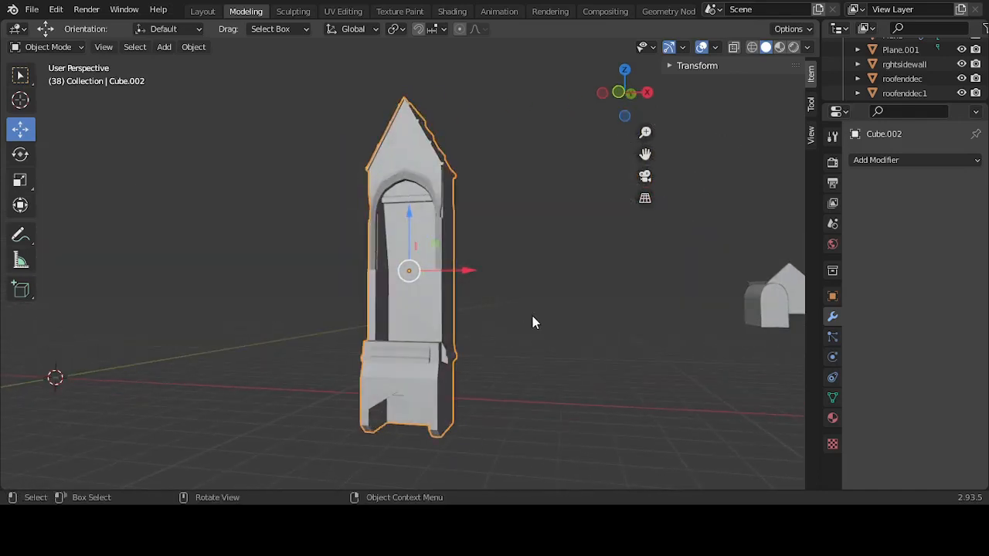
pyautogui.click(833, 417)
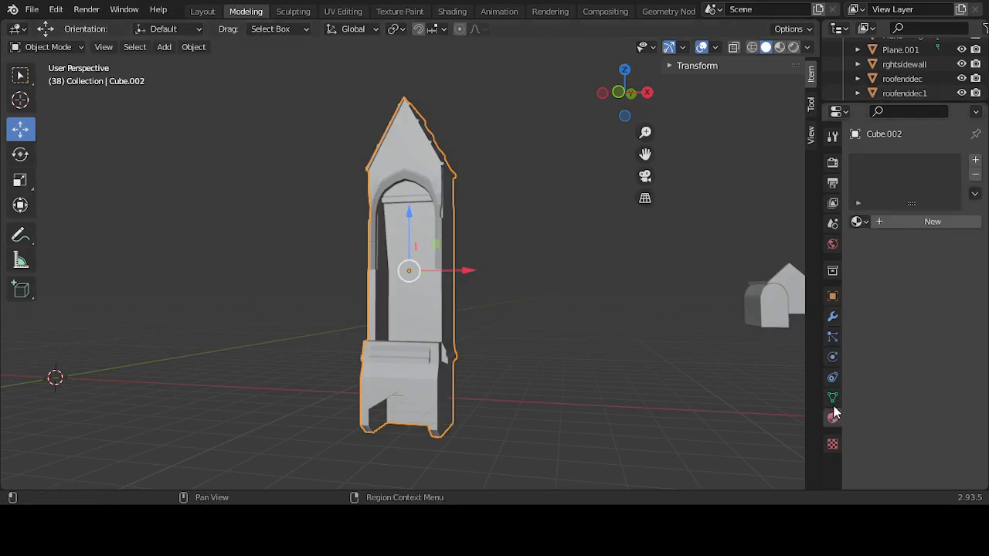
# Step: Try a new material named chplbelltowertxt on the bell tower and remove its material slot
pyautogui.click(910, 222)
pyautogui.doubleClick(901, 165)
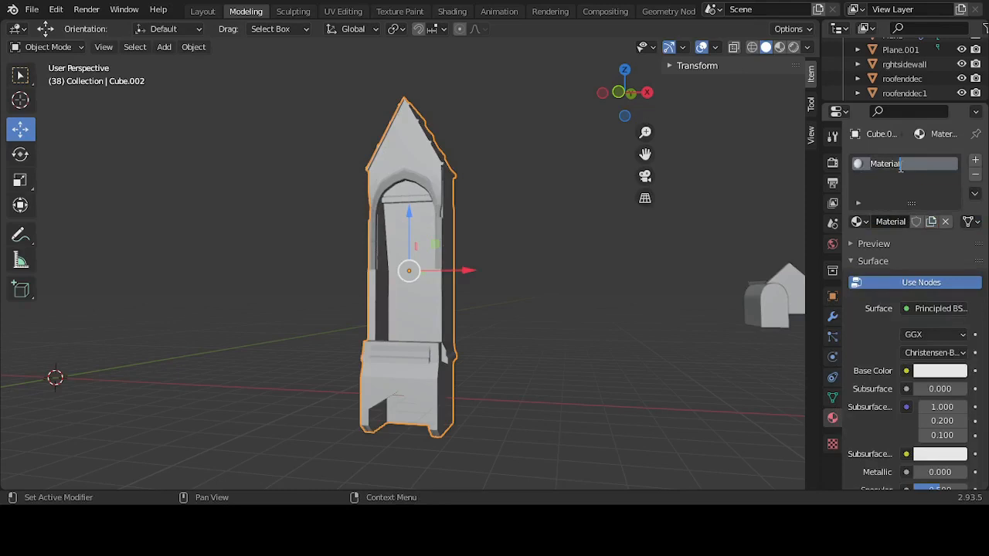
pyautogui.write('ch')
pyautogui.write('plbelltowertxt')
pyautogui.press('Return')
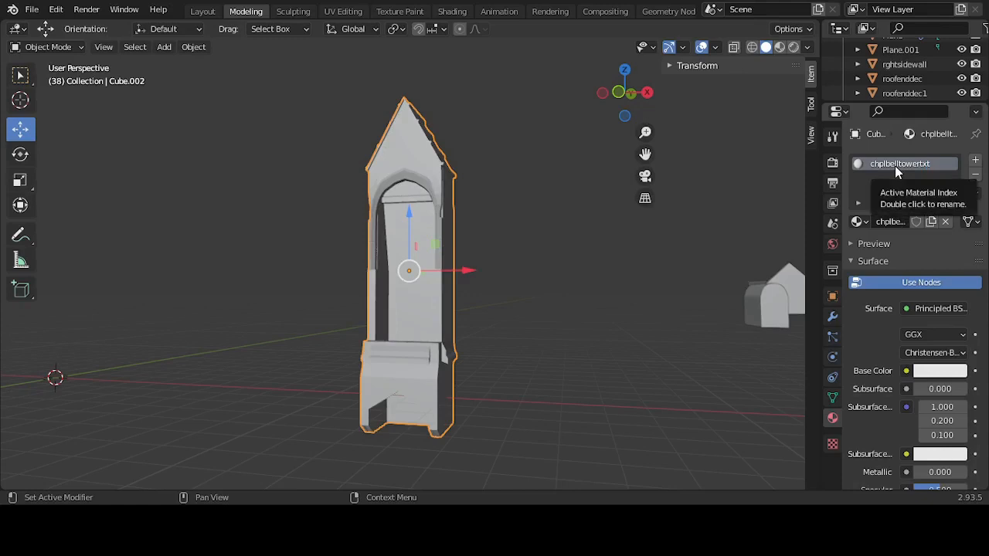
pyautogui.click(977, 177)
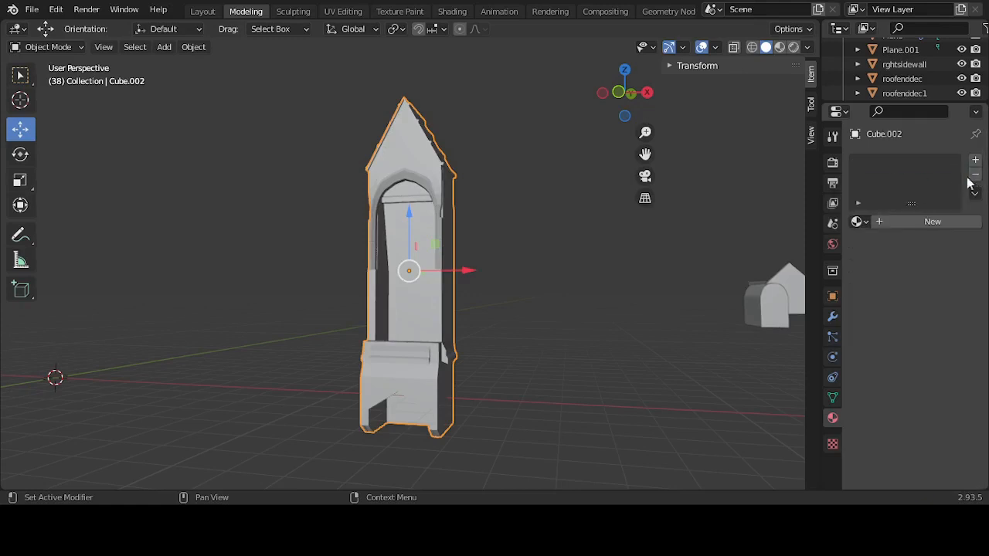
# Step: Assign the existing chplewalltxt material to the bell tower
pyautogui.click(857, 222)
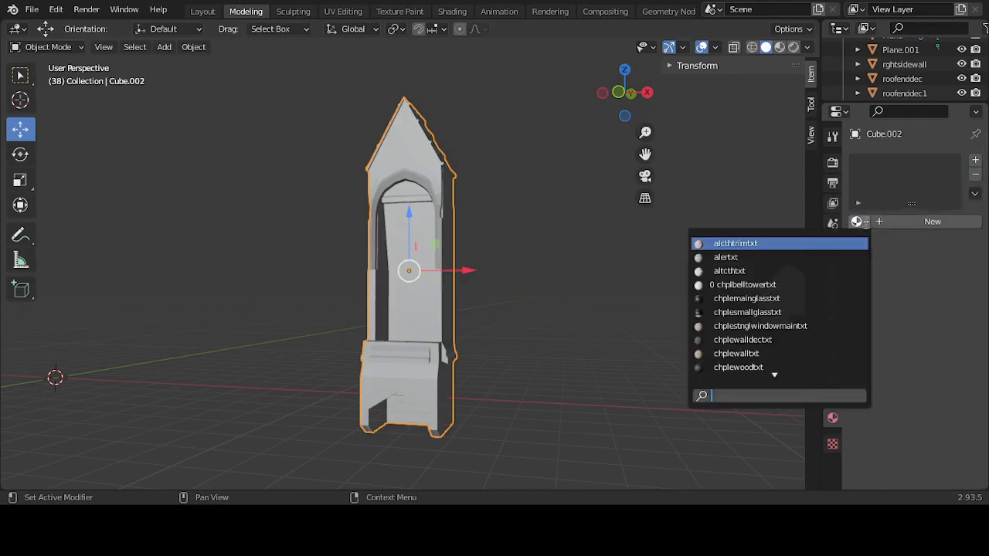
pyautogui.click(785, 352)
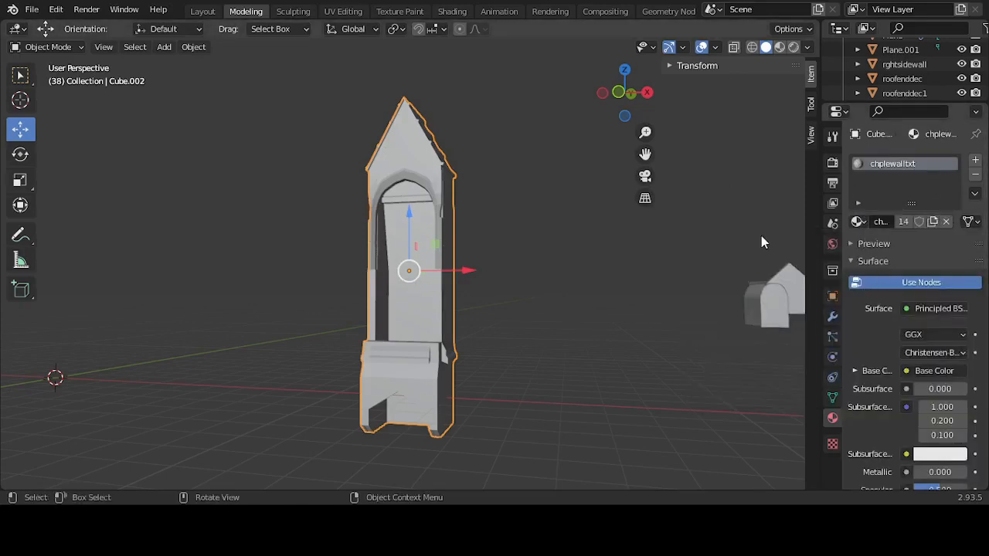
pyautogui.click(558, 268)
pyautogui.click(428, 281)
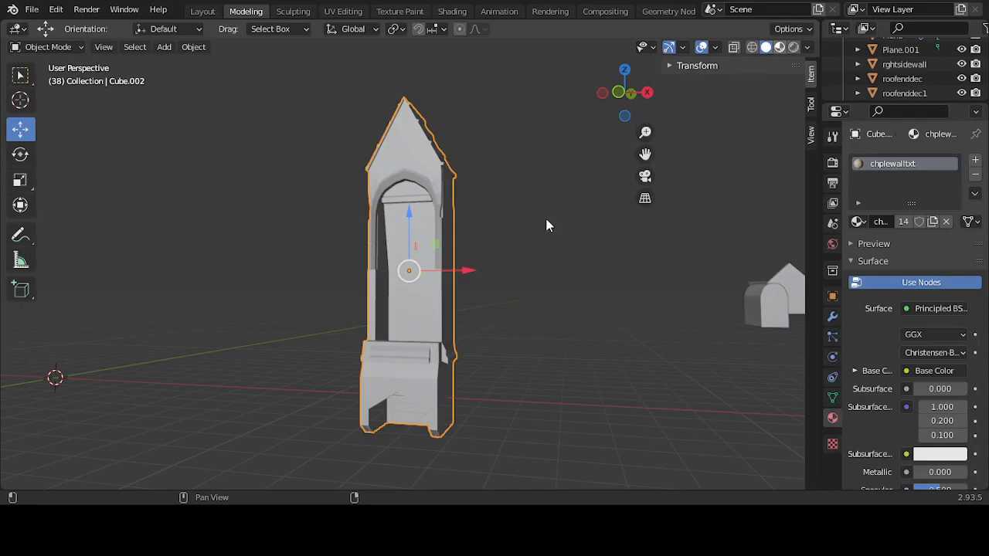
# Step: Examine the wall texture on the bell tower from several sides in Material Preview shading
pyautogui.moveTo(559, 234); pyautogui.dragTo(539, 245, button='middle')
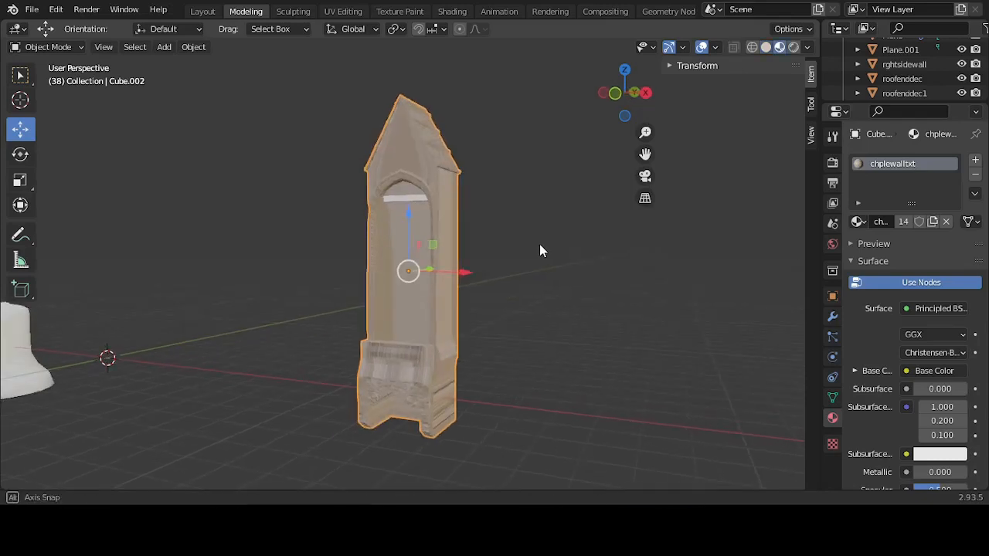
pyautogui.scroll(2, 448, 298)
pyautogui.scroll(-2, 462, 290)
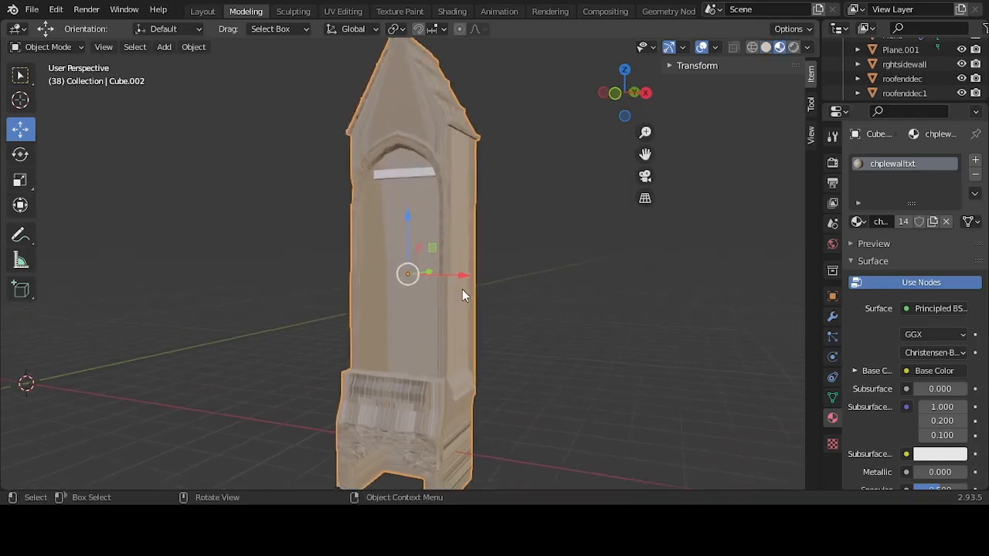
pyautogui.scroll(3, 461, 291)
pyautogui.moveTo(466, 292); pyautogui.dragTo(617, 282, button='middle')
pyautogui.scroll(-2, 616, 282)
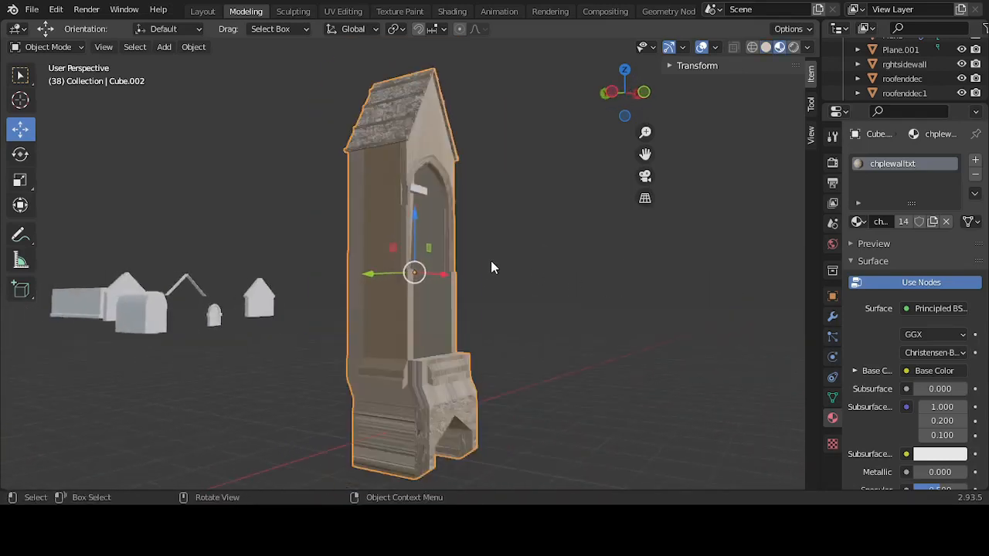
# Step: Switch to the UV Editing workspace and display the image Albedo_8K__uczfdddlw.jpg fitted in the UV editor
pyautogui.click(352, 12)
pyautogui.scroll(-5, 611, 218)
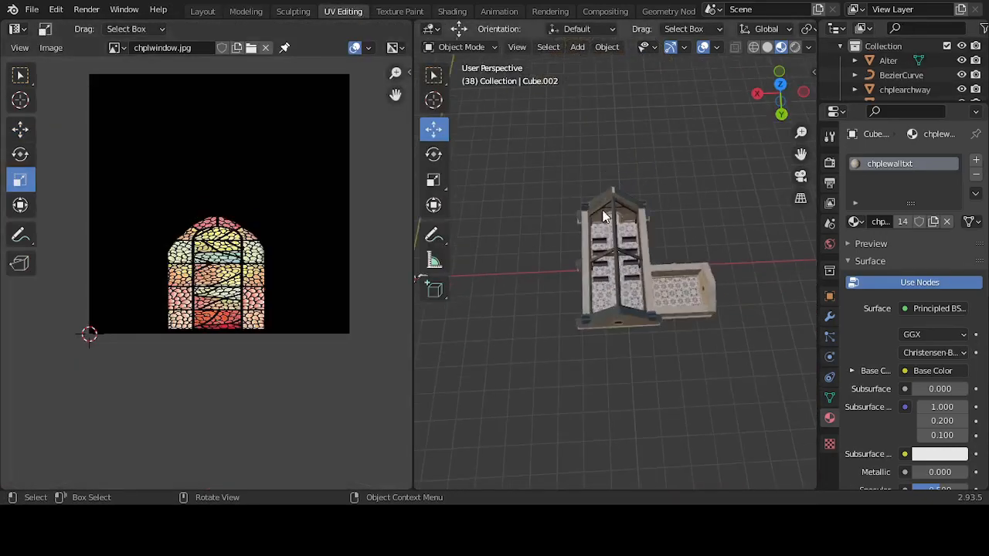
pyautogui.click(116, 48)
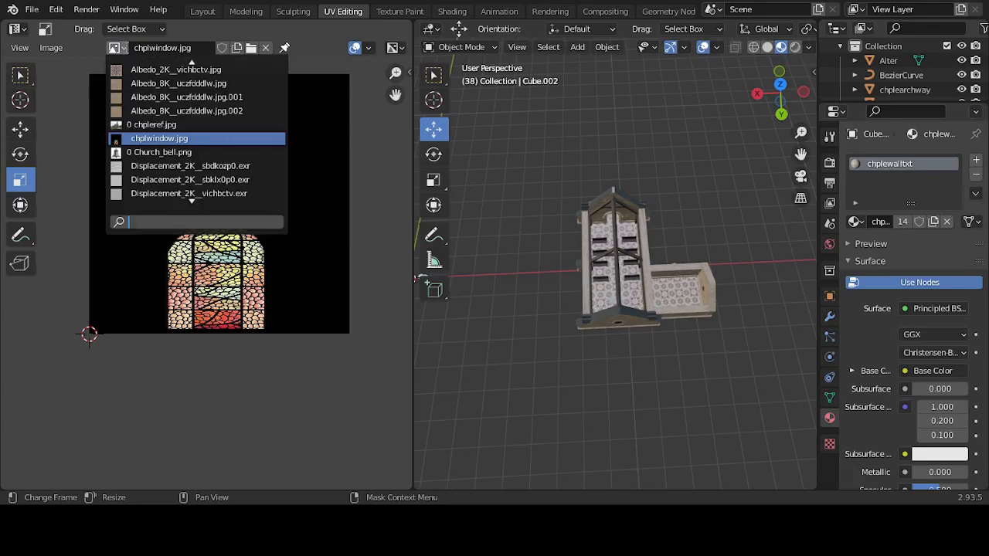
pyautogui.click(158, 85)
pyautogui.press('Home')
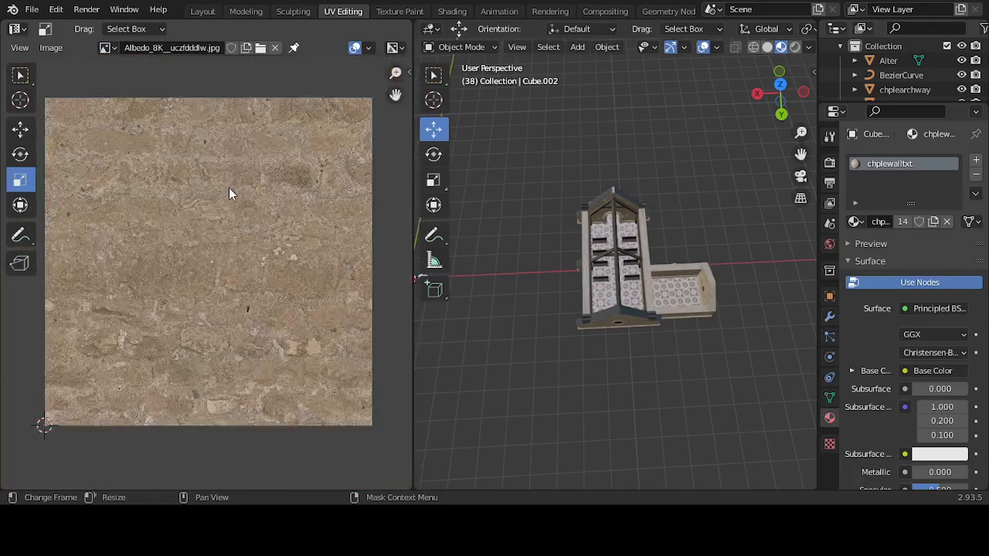
# Step: Frame the bell tower, enter Edit Mode on it and switch to face selection
pyautogui.scroll(-1, 229, 193)
pyautogui.scroll(1, 228, 187)
pyautogui.scroll(-3, 655, 240)
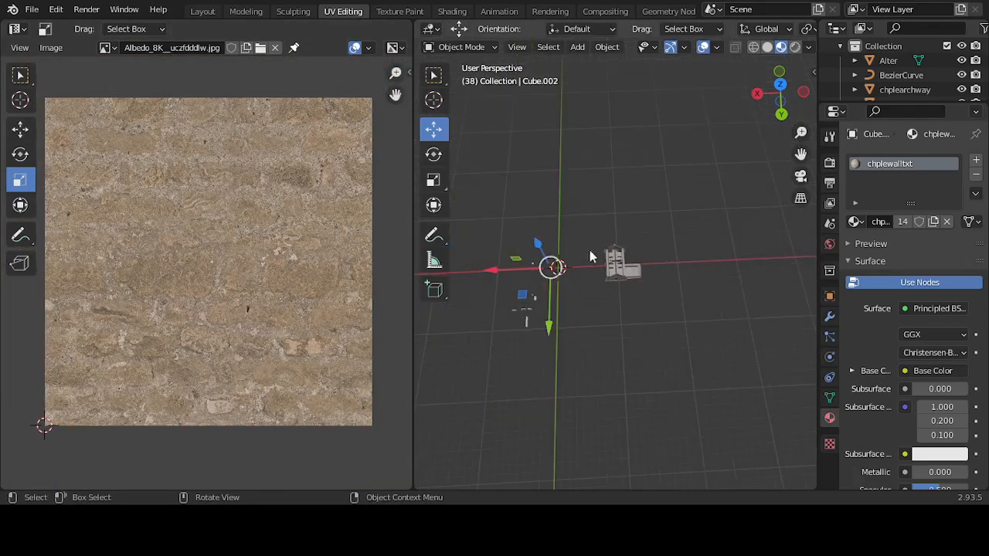
pyautogui.scroll(4, 549, 262)
pyautogui.press('KP_Decimal')
pyautogui.moveTo(648, 265); pyautogui.dragTo(678, 274, button='middle')
pyautogui.scroll(2, 677, 284)
pyautogui.scroll(-1, 677, 287)
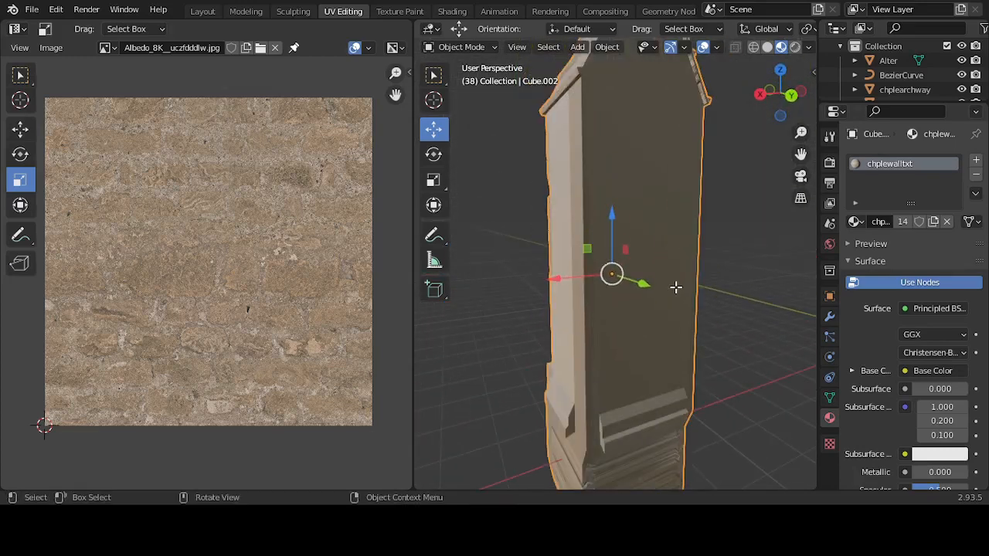
pyautogui.press('Tab')
pyautogui.scroll(-1, 639, 179)
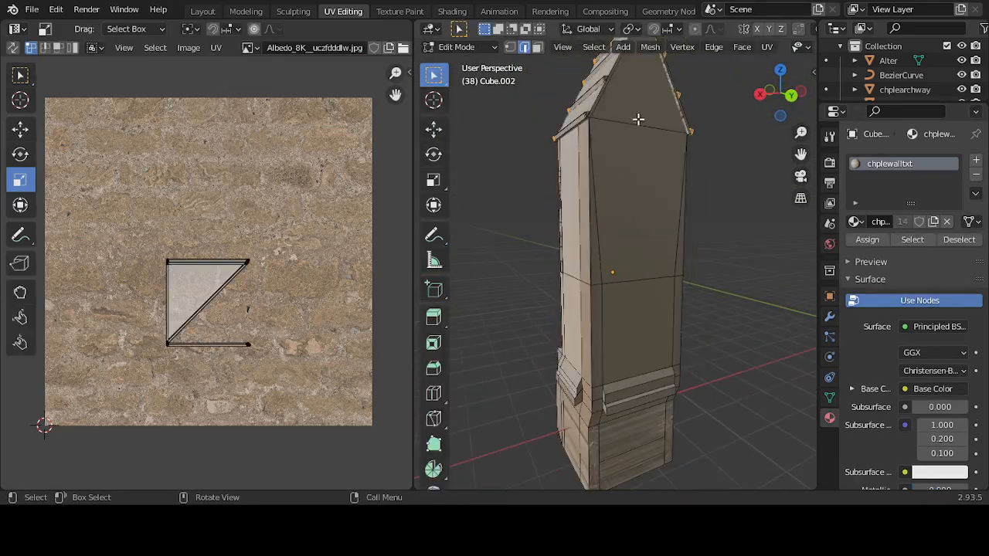
pyautogui.click(645, 86)
pyautogui.click(538, 47)
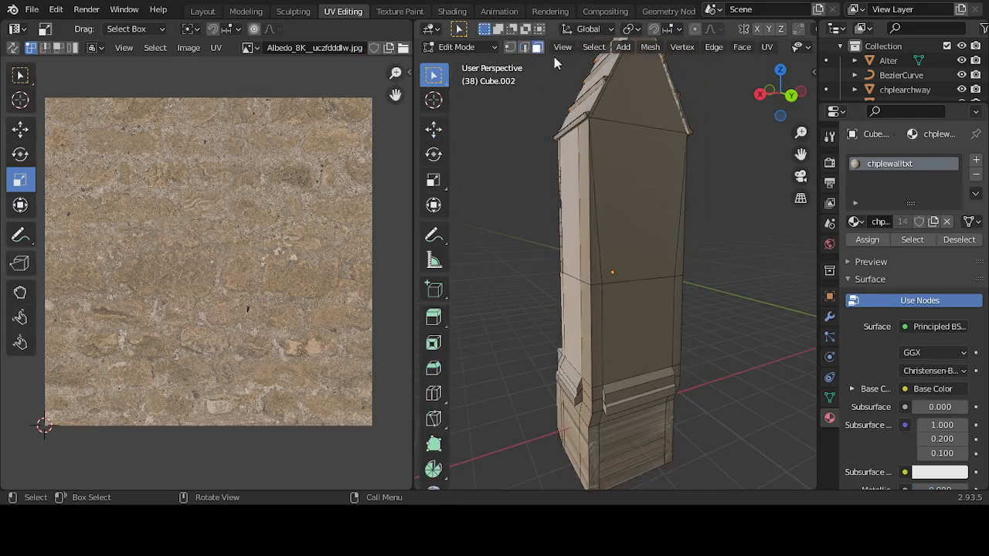
# Step: Select the gable, the main wall faces and their narrow edge strips on the tower's flat side opposite the arch
pyautogui.click(661, 109)
pyautogui.keyDown('shift'); pyautogui.click(651, 162); pyautogui.keyUp('shift')
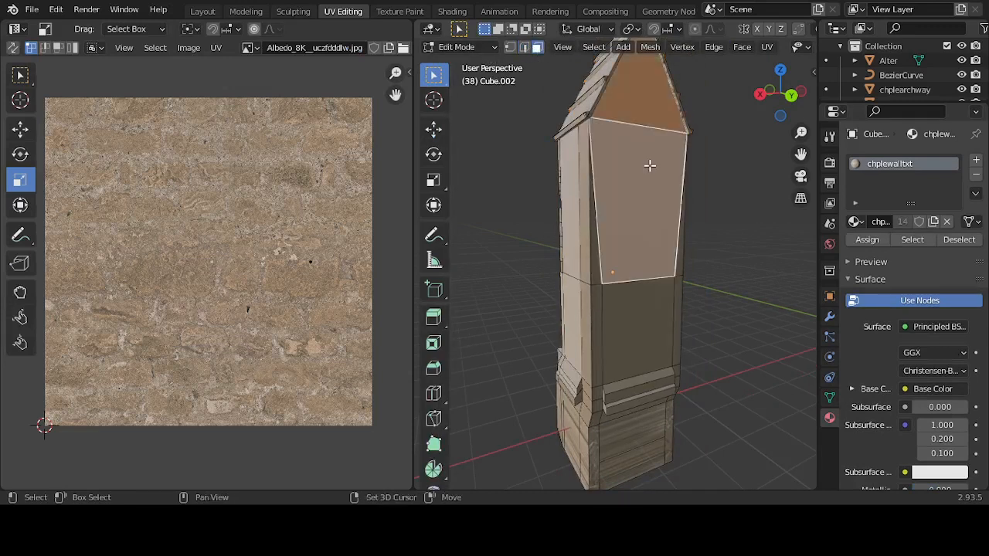
pyautogui.keyDown('shift'); pyautogui.click(649, 321); pyautogui.keyUp('shift')
pyautogui.keyDown('shift'); pyautogui.click(594, 265); pyautogui.keyUp('shift')
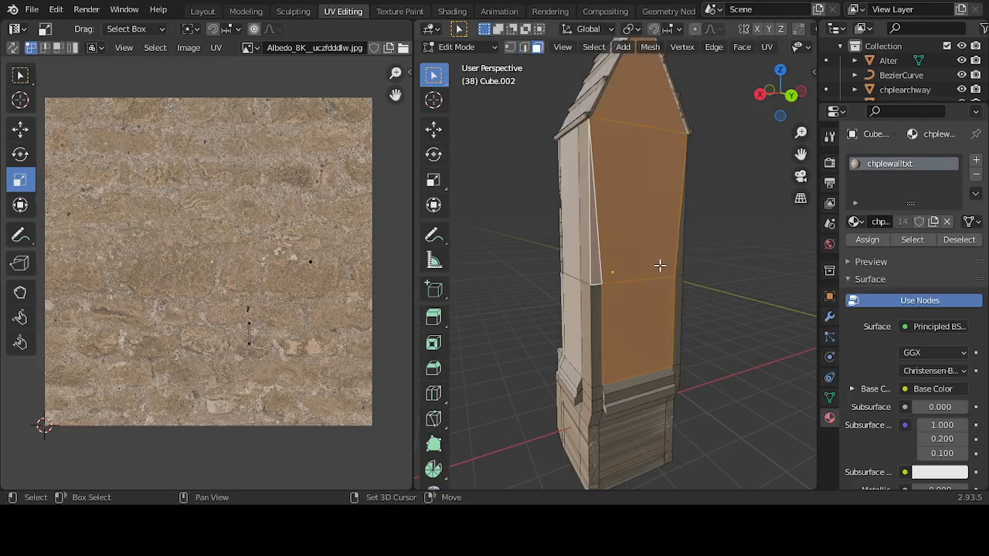
pyautogui.keyDown('shift'); pyautogui.click(680, 267); pyautogui.keyUp('shift')
pyautogui.keyDown('shift'); pyautogui.click(677, 290); pyautogui.keyUp('shift')
pyautogui.keyDown('shift'); pyautogui.click(595, 317); pyautogui.keyUp('shift')
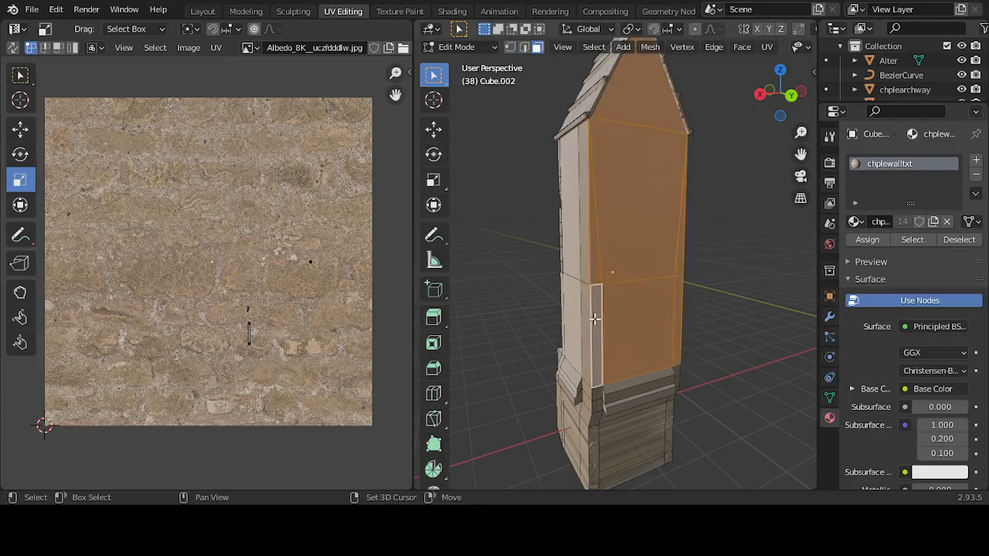
# Step: Add the faces of the projecting ledge and its surround below the flat wall to the selection
pyautogui.keyDown('shift'); pyautogui.click(597, 395); pyautogui.keyUp('shift')
pyautogui.keyDown('shift'); pyautogui.click(630, 382); pyautogui.keyUp('shift')
pyautogui.keyDown('shift'); pyautogui.click(674, 378); pyautogui.keyUp('shift')
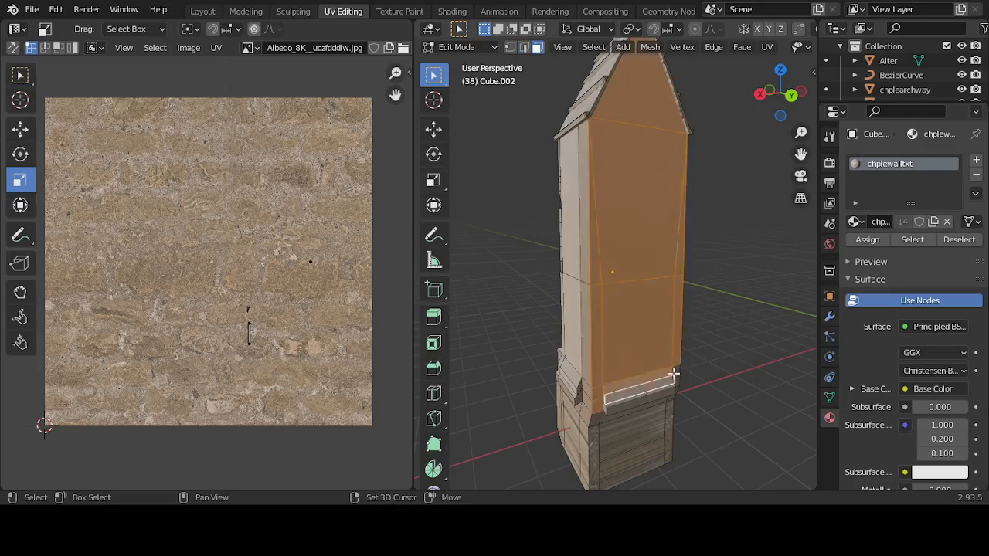
pyautogui.keyDown('shift'); pyautogui.click(677, 373); pyautogui.keyUp('shift')
pyautogui.keyDown('shift'); pyautogui.click(659, 393); pyautogui.keyUp('shift')
pyautogui.keyDown('shift'); pyautogui.click(659, 394); pyautogui.keyUp('shift')
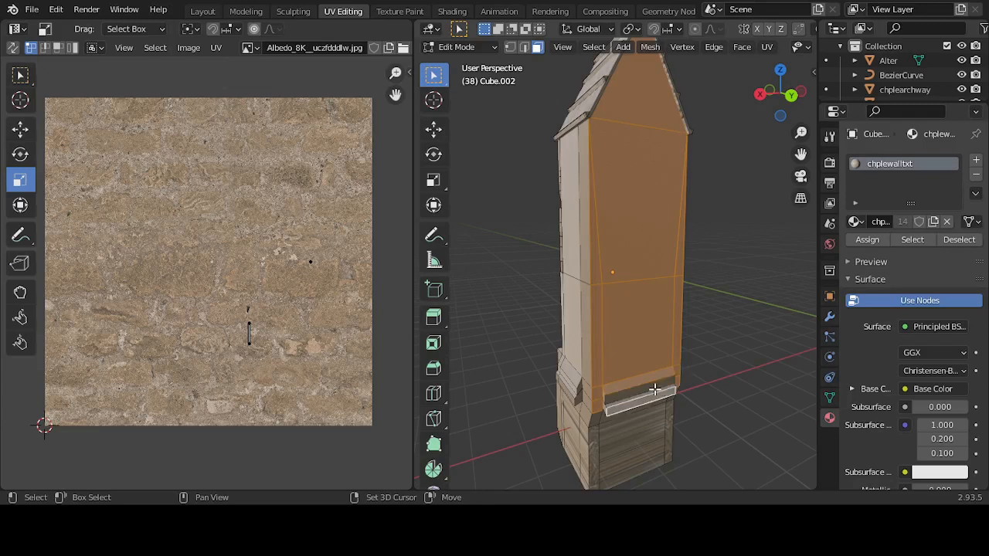
pyautogui.keyDown('shift'); pyautogui.click(654, 389); pyautogui.keyUp('shift')
pyautogui.keyDown('shift'); pyautogui.click(652, 394); pyautogui.keyUp('shift')
pyautogui.moveTo(688, 385); pyautogui.dragTo(660, 285, button='middle')
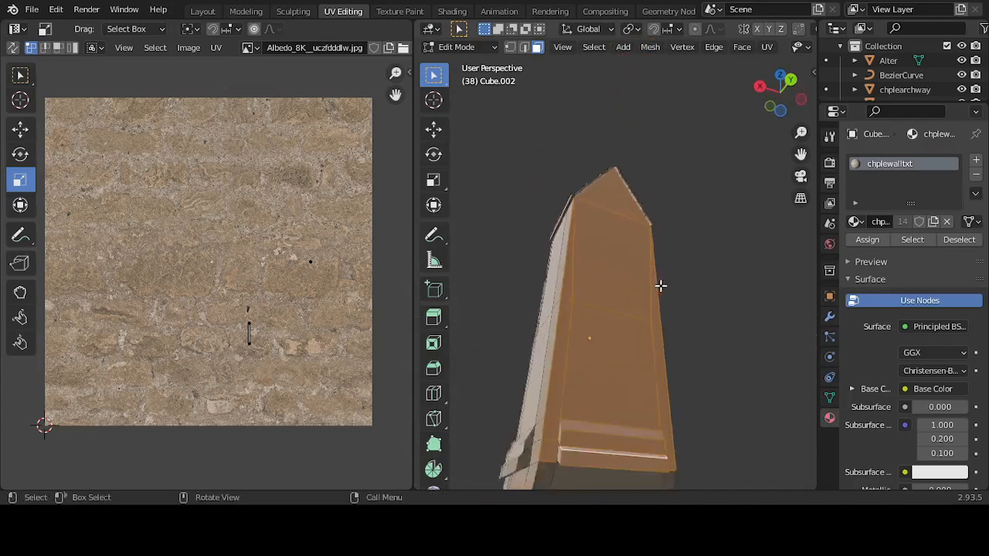
# Step: Add the base faces of the flat side, unwrap the whole selection with Unwrap, and clear the selection
pyautogui.scroll(-3, 601, 364)
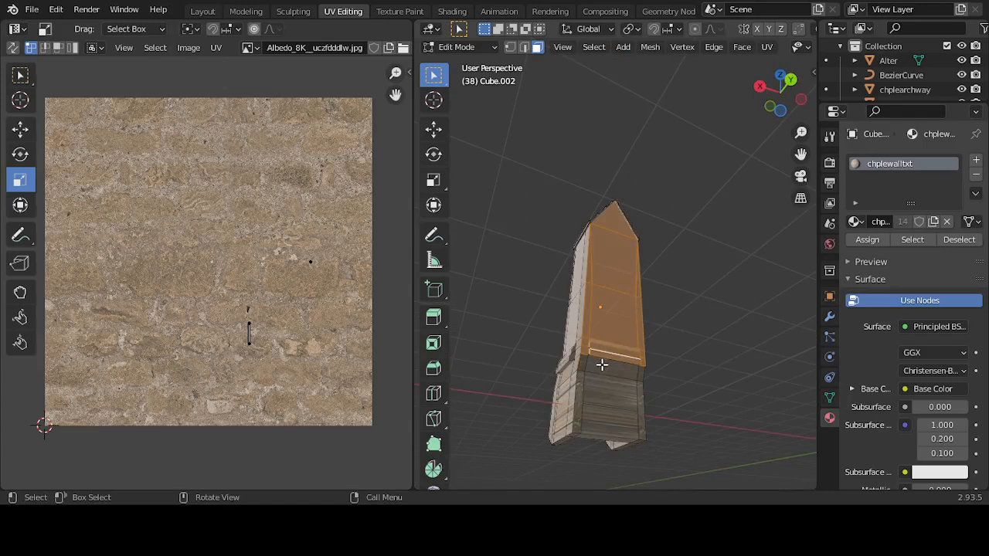
pyautogui.keyDown('shift'); pyautogui.click(641, 375); pyautogui.keyUp('shift')
pyautogui.keyDown('shift'); pyautogui.click(640, 391); pyautogui.keyUp('shift')
pyautogui.keyDown('shift'); pyautogui.click(630, 392); pyautogui.keyUp('shift')
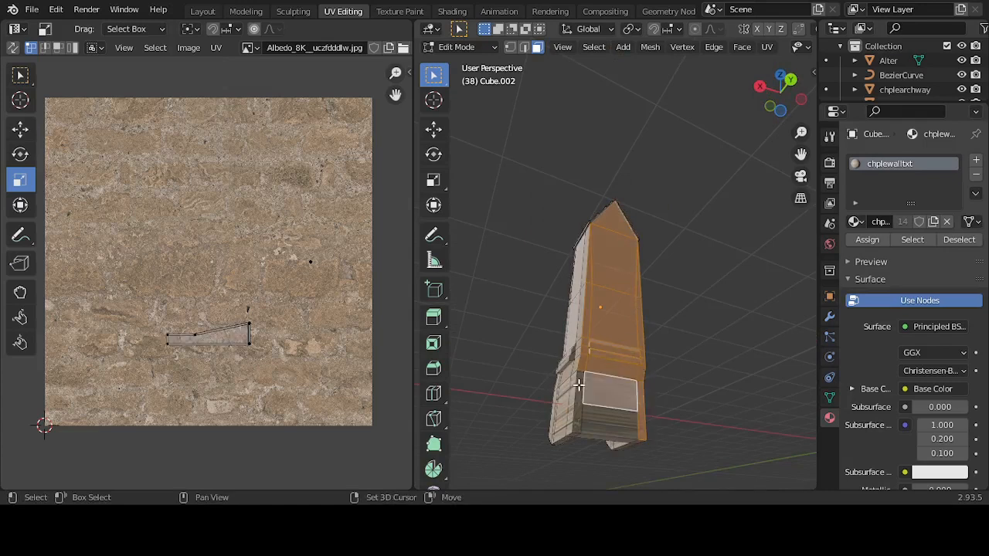
pyautogui.keyDown('shift'); pyautogui.click(578, 385); pyautogui.keyUp('shift')
pyautogui.keyDown('shift'); pyautogui.click(590, 414); pyautogui.keyUp('shift')
pyautogui.press('u')
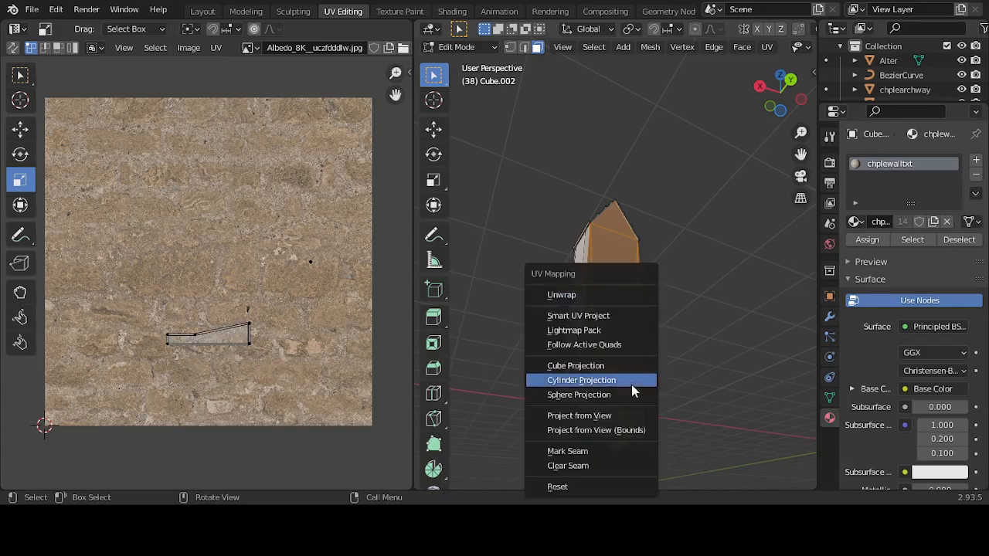
pyautogui.click(602, 296)
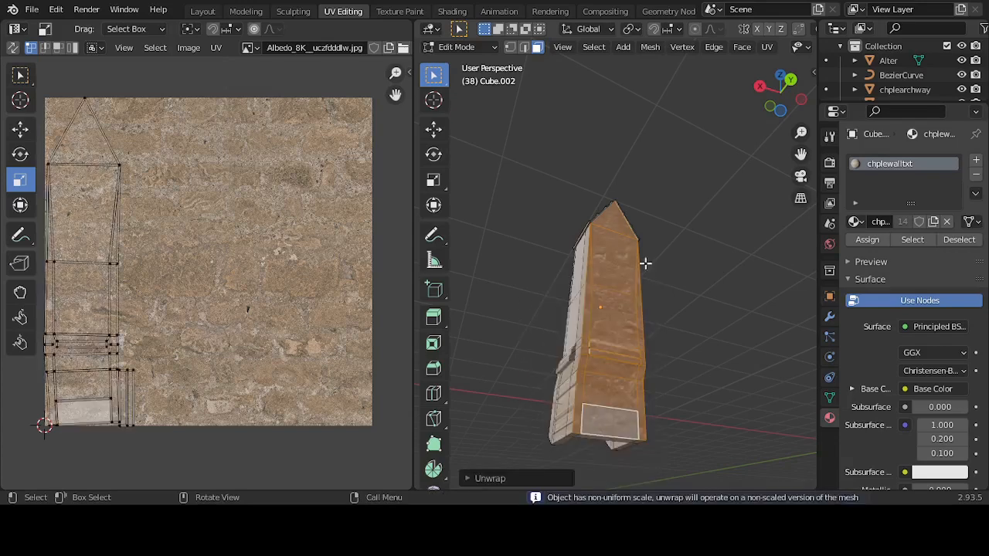
pyautogui.click(690, 337)
# Step: Select the base faces and the sloped faces above them on the tower's right side in right orthographic view
pyautogui.moveTo(616, 304); pyautogui.dragTo(574, 412, button='middle')
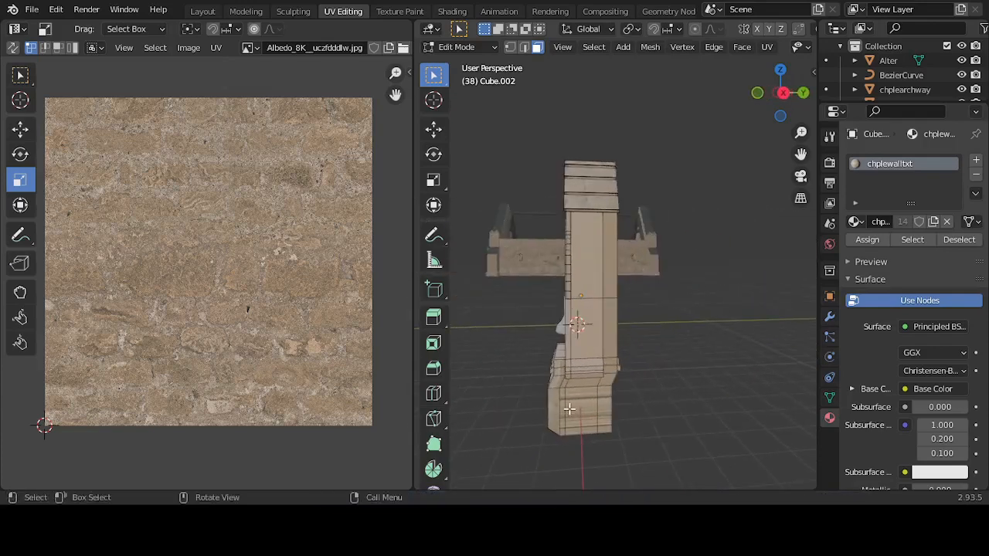
pyautogui.click(572, 431)
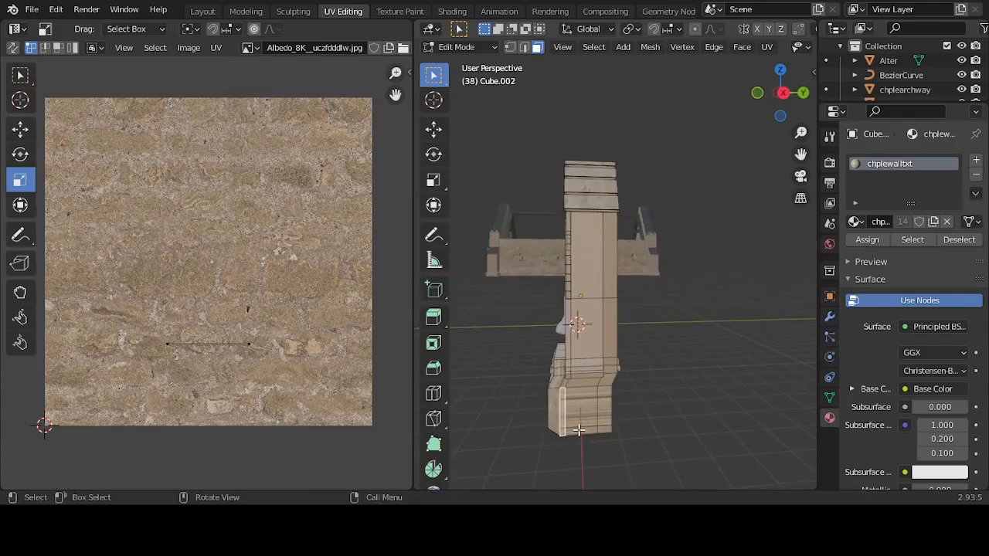
pyautogui.press('KP_3')
pyautogui.scroll(2, 590, 429)
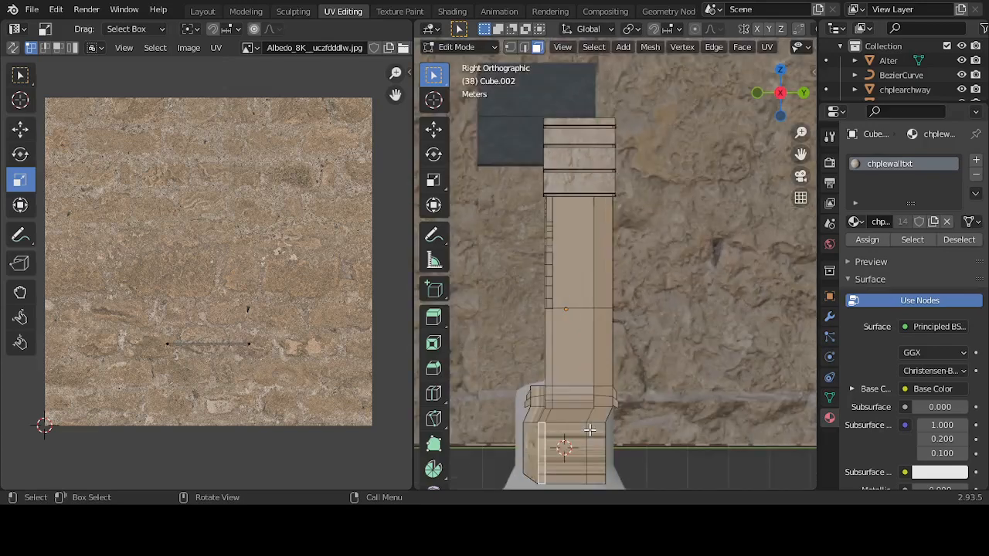
pyautogui.keyDown('shift'); pyautogui.click(570, 473); pyautogui.keyUp('shift')
pyautogui.keyDown('shift'); pyautogui.click(603, 470); pyautogui.keyUp('shift')
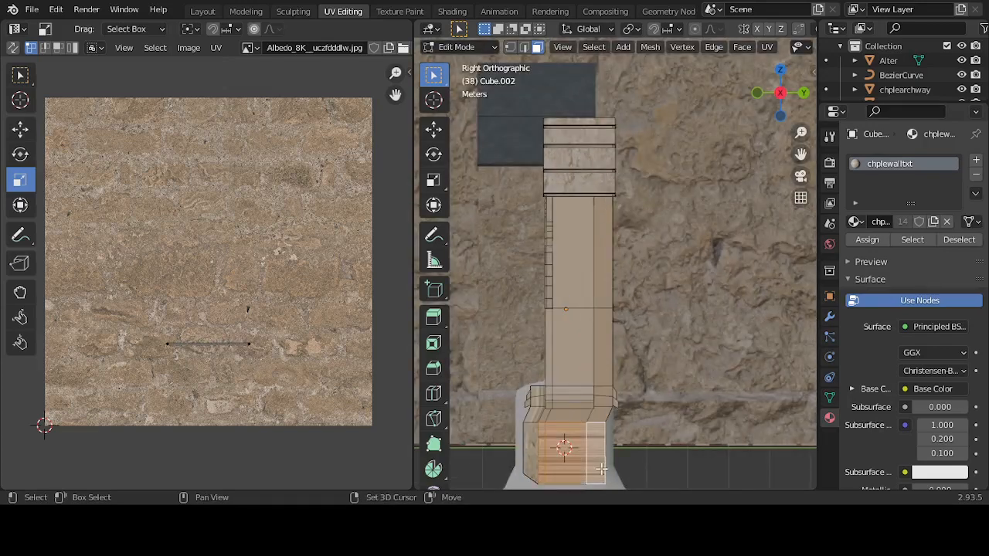
pyautogui.keyDown('shift'); pyautogui.click(604, 408); pyautogui.keyUp('shift')
pyautogui.keyDown('shift'); pyautogui.click(576, 417); pyautogui.keyUp('shift')
pyautogui.keyDown('shift'); pyautogui.click(547, 411); pyautogui.keyUp('shift')
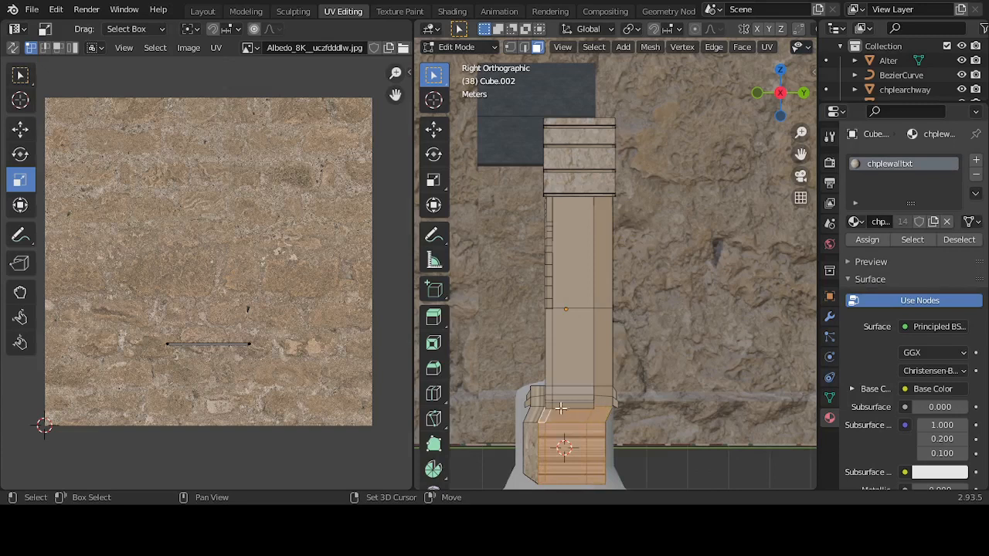
pyautogui.keyDown('shift'); pyautogui.click(557, 406); pyautogui.keyUp('shift')
pyautogui.keyDown('shift'); pyautogui.click(550, 402); pyautogui.keyUp('shift')
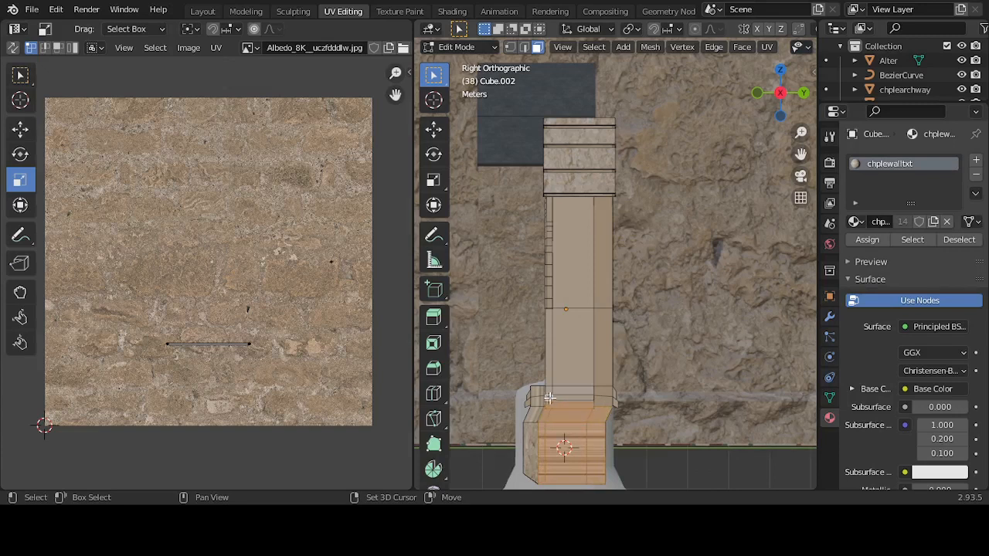
# Step: Add the lower shaft faces and the ledge end faces on the tower's right side to the selection
pyautogui.keyDown('shift'); pyautogui.click(549, 356); pyautogui.keyUp('shift')
pyautogui.keyDown('shift'); pyautogui.click(573, 357); pyautogui.keyUp('shift')
pyautogui.keyDown('shift'); pyautogui.click(607, 358); pyautogui.keyUp('shift')
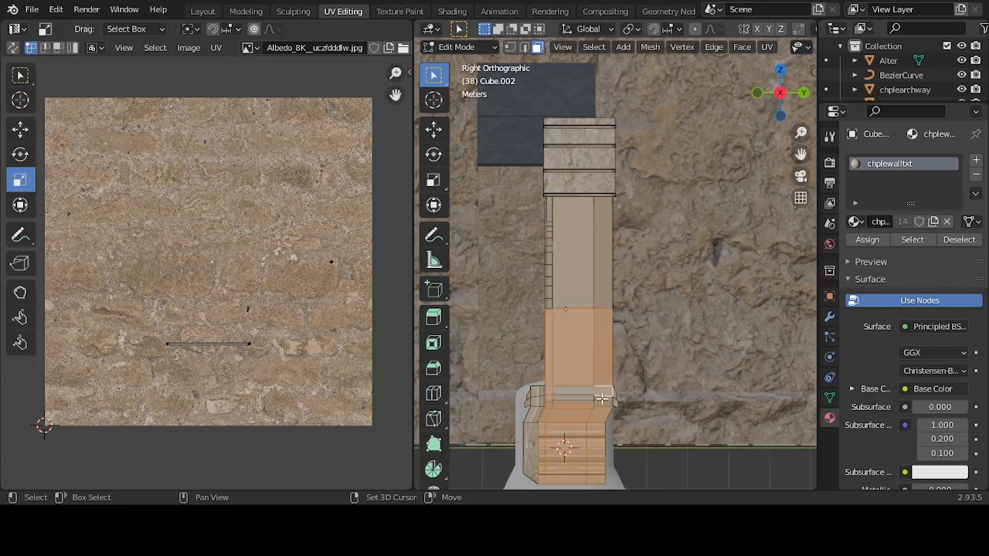
pyautogui.keyDown('shift'); pyautogui.click(609, 396); pyautogui.keyUp('shift')
pyautogui.keyDown('shift'); pyautogui.click(615, 404); pyautogui.keyUp('shift')
pyautogui.keyDown('shift'); pyautogui.click(537, 392); pyautogui.keyUp('shift')
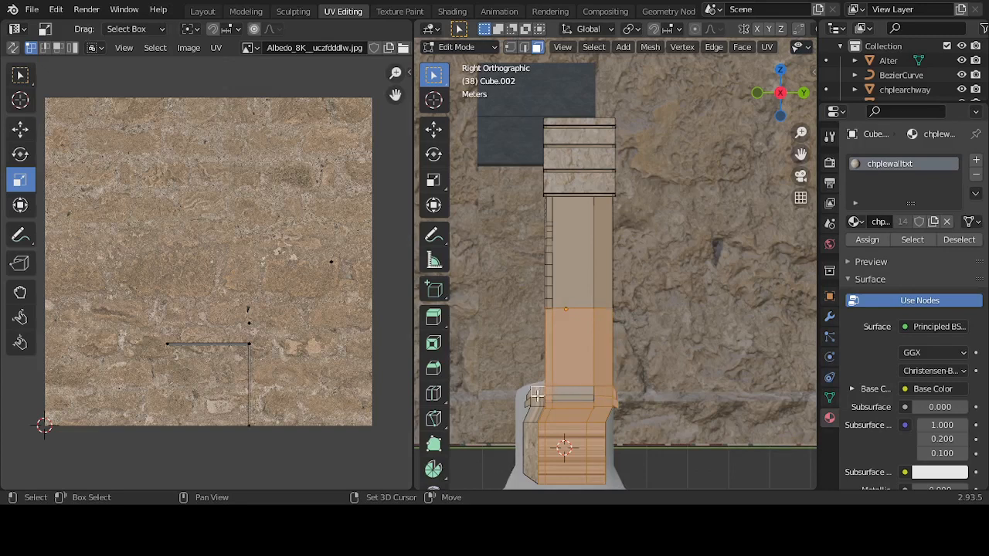
# Step: Add the side faces of the projecting front base and the remaining thin ledge faces to the selection
pyautogui.keyDown('shift'); pyautogui.click(538, 400); pyautogui.keyUp('shift')
pyautogui.keyDown('shift'); pyautogui.click(536, 414); pyautogui.keyUp('shift')
pyautogui.keyDown('shift'); pyautogui.click(531, 434); pyautogui.keyUp('shift')
pyautogui.keyDown('shift'); pyautogui.click(527, 402); pyautogui.keyUp('shift')
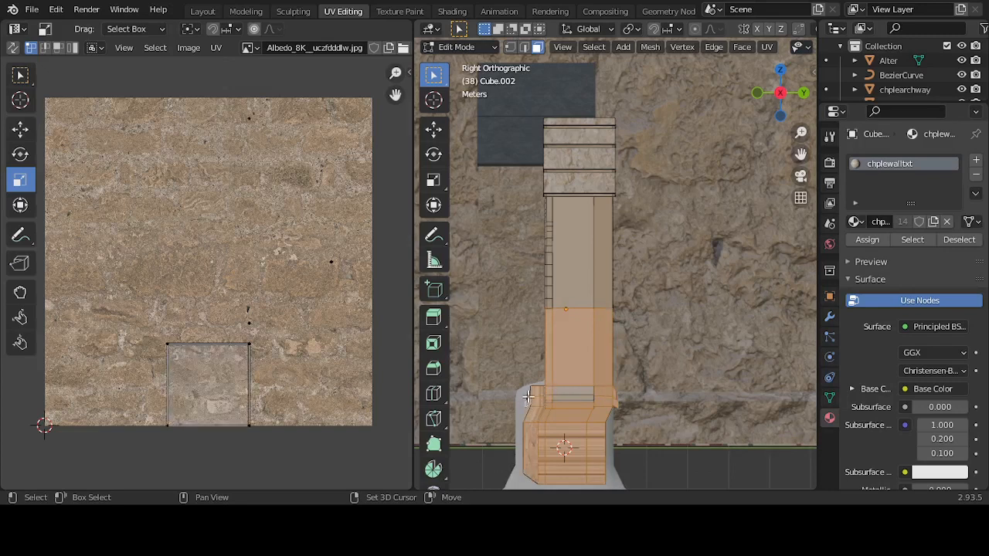
pyautogui.keyDown('shift'); pyautogui.click(529, 396); pyautogui.keyUp('shift')
pyautogui.keyDown('shift'); pyautogui.click(571, 395); pyautogui.keyUp('shift')
pyautogui.keyDown('shift'); pyautogui.click(571, 400); pyautogui.keyUp('shift')
pyautogui.keyDown('shift'); pyautogui.click(572, 401); pyautogui.keyUp('shift')
pyautogui.keyDown('shift'); pyautogui.click(545, 401); pyautogui.keyUp('shift')
# Step: Add the upper shaft faces and the column of small faces beside the arch to the right-side selection
pyautogui.keyDown('shift'); pyautogui.click(578, 292); pyautogui.keyUp('shift')
pyautogui.scroll(2, 598, 272)
pyautogui.keyDown('shift'); pyautogui.click(599, 272); pyautogui.keyUp('shift')
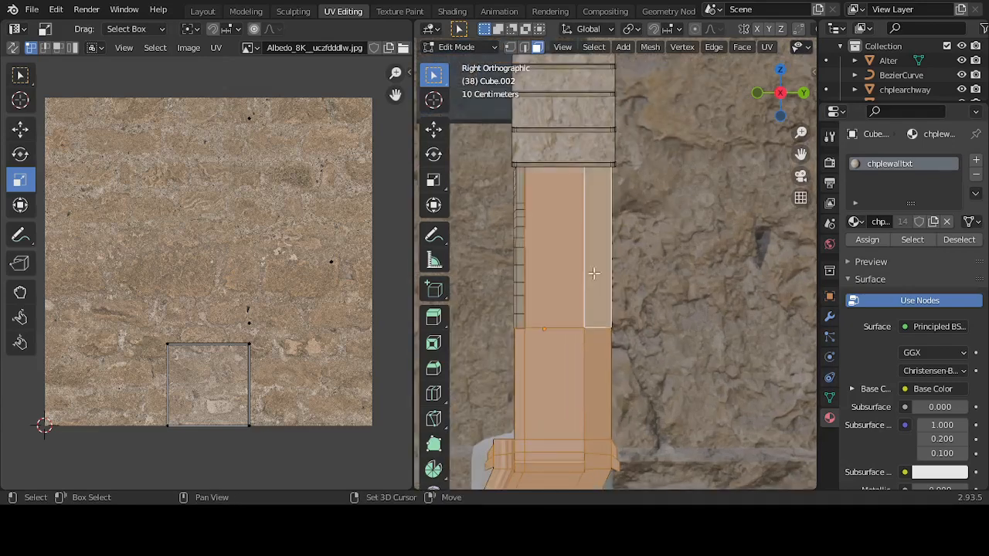
pyautogui.scroll(4, 529, 308)
pyautogui.scroll(-4, 528, 308)
pyautogui.keyDown('shift'); pyautogui.click(498, 328); pyautogui.keyUp('shift')
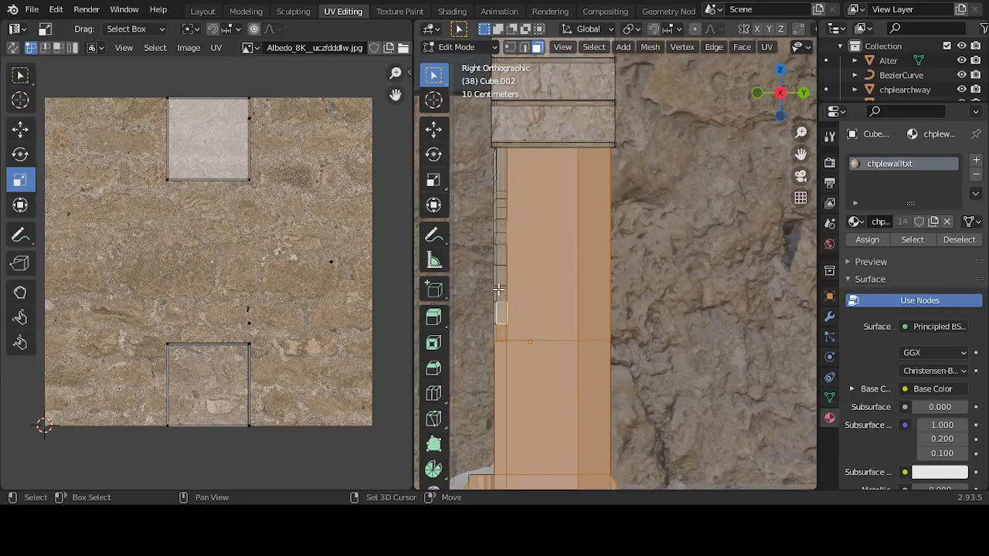
pyautogui.keyDown('shift'); pyautogui.click(503, 216); pyautogui.keyUp('shift')
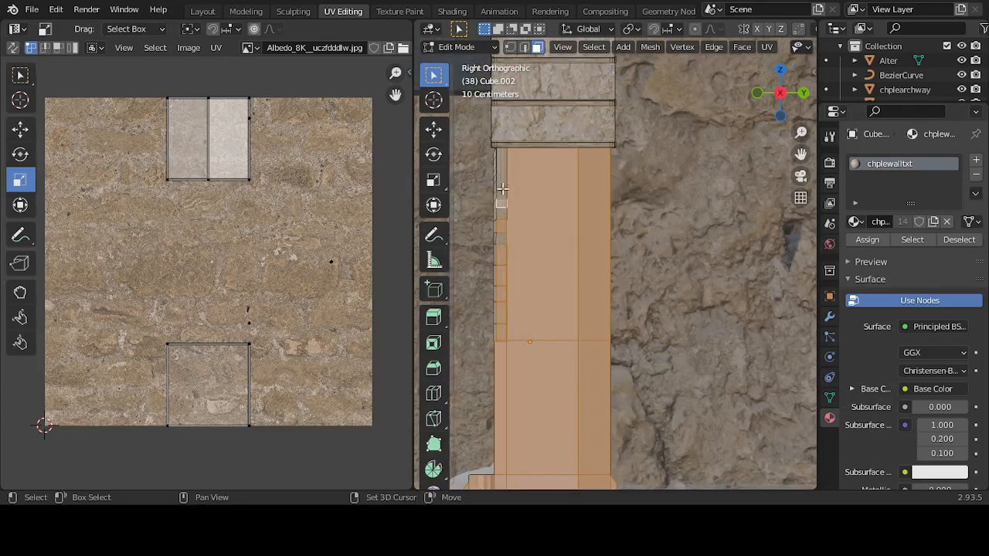
pyautogui.keyDown('shift'); pyautogui.click(503, 185); pyautogui.keyUp('shift')
pyautogui.keyDown('shift'); pyautogui.click(502, 213); pyautogui.keyUp('shift')
pyautogui.keyDown('shift'); pyautogui.click(502, 236); pyautogui.keyUp('shift')
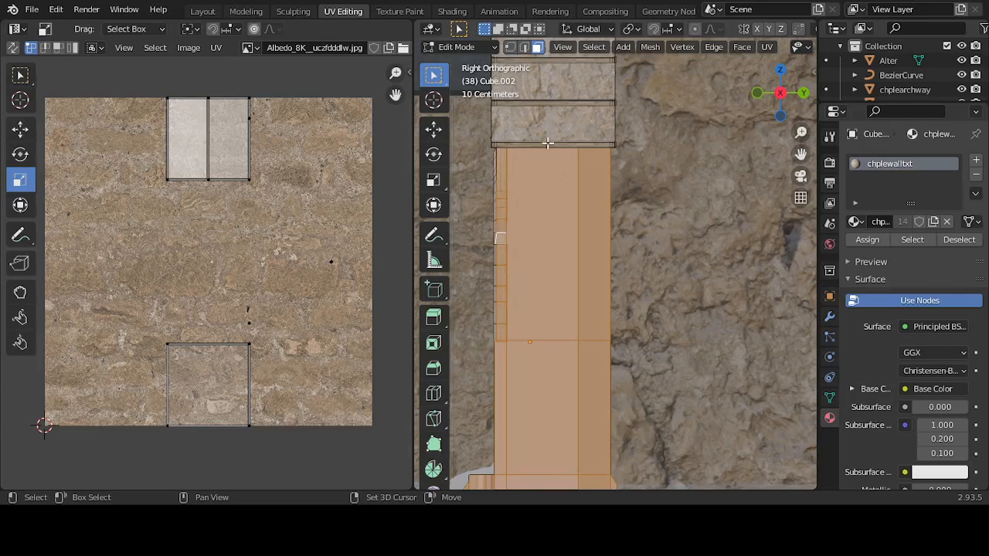
# Step: Add the roof panels and the thin step faces between them on the right side to the selection
pyautogui.keyDown('shift'); pyautogui.click(564, 122); pyautogui.keyUp('shift')
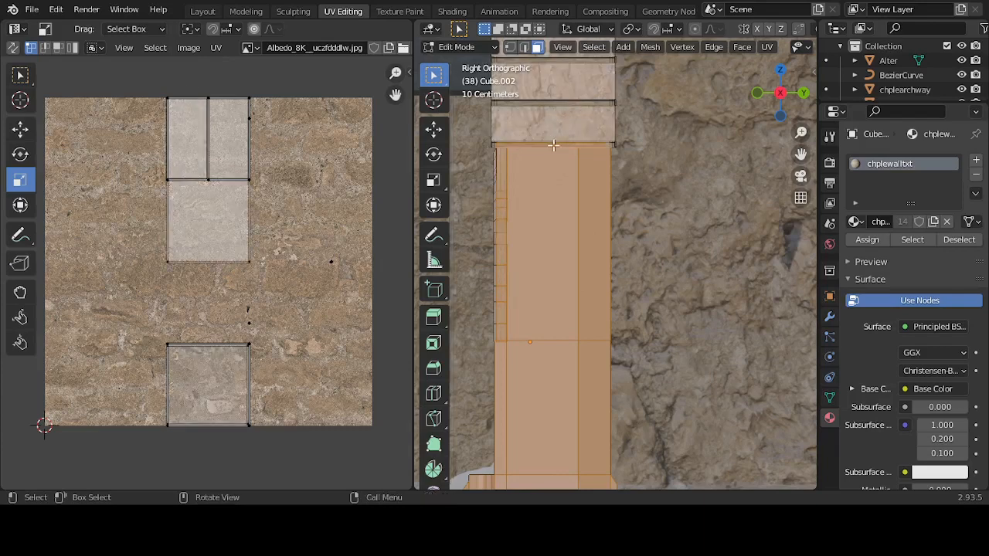
pyautogui.keyDown('shift'); pyautogui.click(552, 100); pyautogui.keyUp('shift')
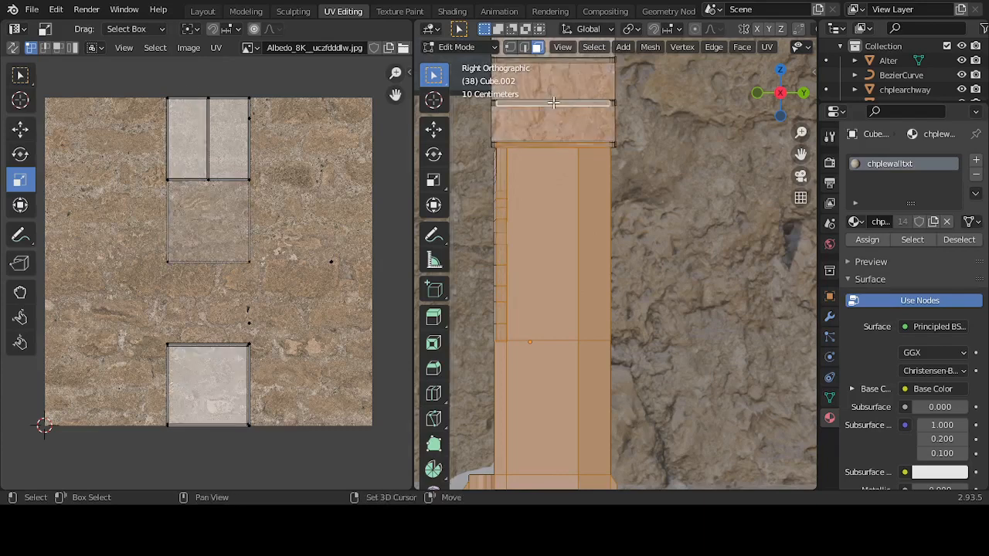
pyautogui.moveTo(578, 158); pyautogui.dragTo(558, 165, button='middle')
pyautogui.keyDown('shift'); pyautogui.click(555, 161); pyautogui.keyUp('shift')
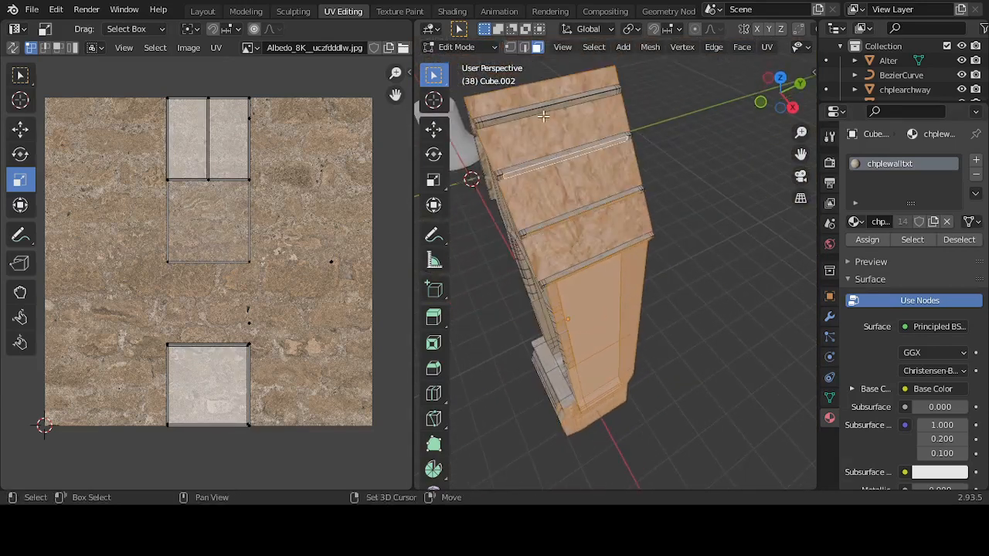
pyautogui.keyDown('shift'); pyautogui.click(538, 109); pyautogui.keyUp('shift')
# Step: Add the lower front-facing base panels on the tower's opposite side to the selection
pyautogui.moveTo(538, 109); pyautogui.dragTo(730, 216, button='middle')
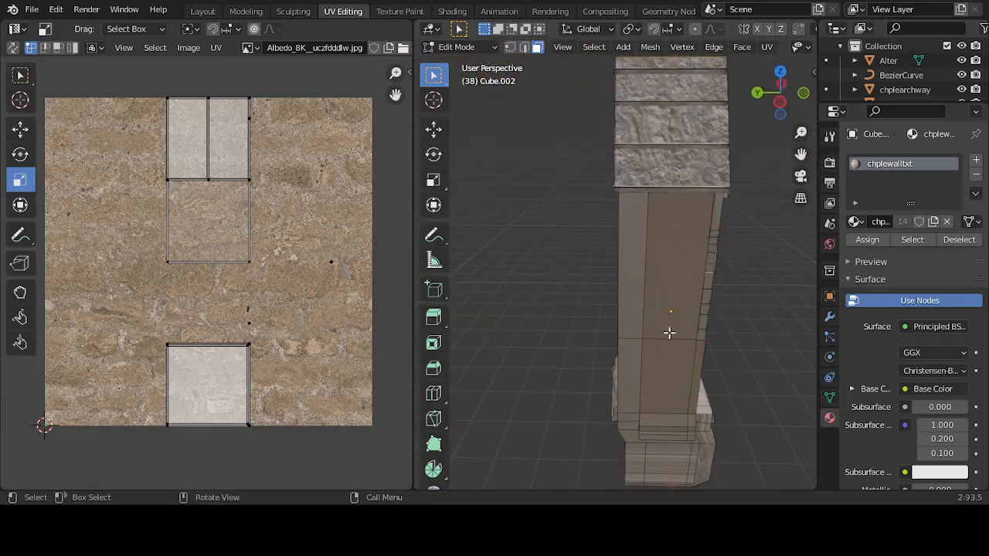
pyautogui.scroll(-2, 657, 390)
pyautogui.moveTo(655, 391); pyautogui.dragTo(669, 352, button='middle')
pyautogui.keyDown('shift'); pyautogui.click(642, 456); pyautogui.keyUp('shift')
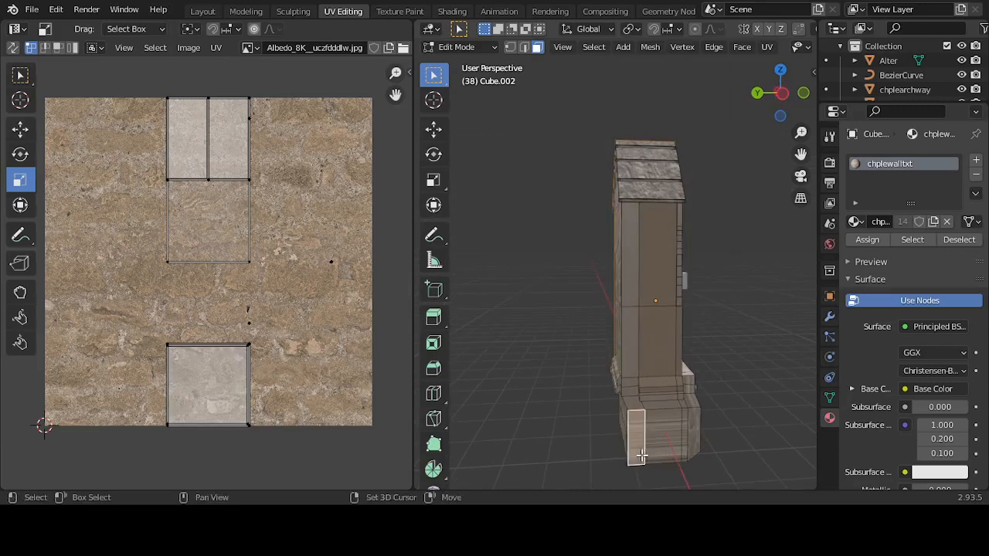
pyautogui.keyDown('shift'); pyautogui.click(657, 450); pyautogui.keyUp('shift')
pyautogui.keyDown('shift'); pyautogui.click(683, 421); pyautogui.keyUp('shift')
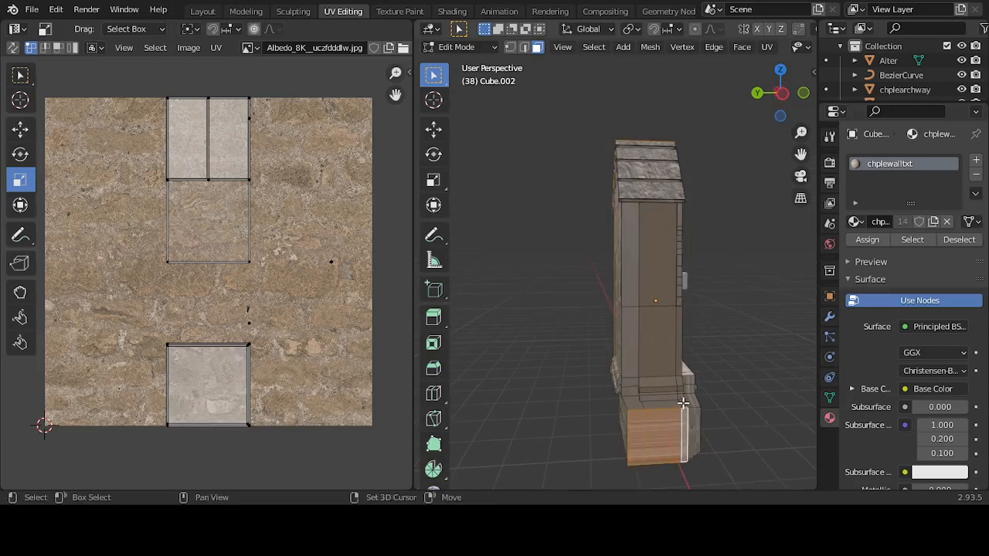
# Step: Add the sloped faces above the base and the thin faces at the foot of the shaft on this side to the selection
pyautogui.keyDown('shift'); pyautogui.click(683, 402); pyautogui.keyUp('shift')
pyautogui.keyDown('shift'); pyautogui.click(672, 403); pyautogui.keyUp('shift')
pyautogui.keyDown('shift'); pyautogui.click(676, 399); pyautogui.keyUp('shift')
pyautogui.keyDown('shift'); pyautogui.click(667, 397); pyautogui.keyUp('shift')
pyautogui.keyDown('shift'); pyautogui.click(633, 400); pyautogui.keyUp('shift')
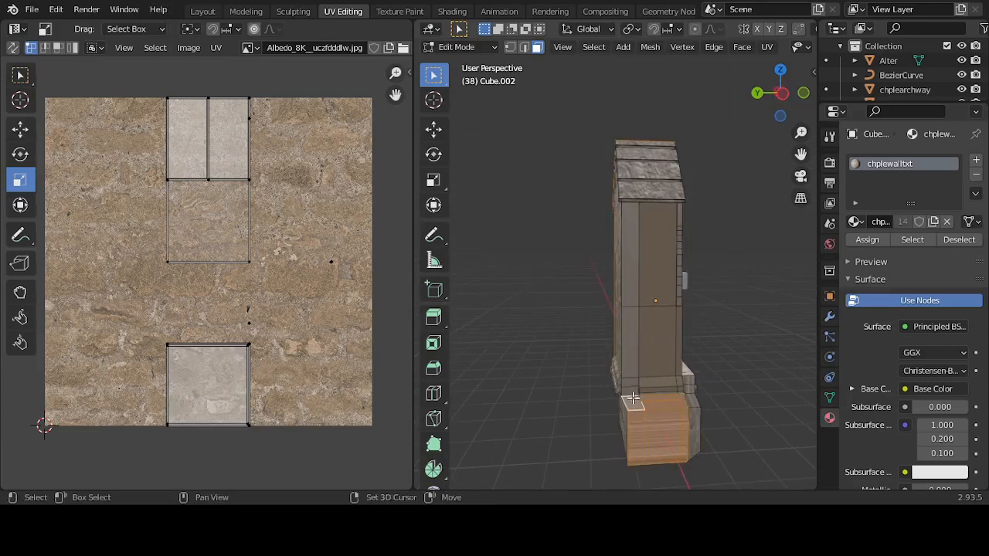
pyautogui.keyDown('shift'); pyautogui.click(635, 395); pyautogui.keyUp('shift')
pyautogui.keyDown('shift'); pyautogui.click(654, 392); pyautogui.keyUp('shift')
pyautogui.keyDown('shift'); pyautogui.click(679, 386); pyautogui.keyUp('shift')
pyautogui.keyDown('shift'); pyautogui.click(667, 387); pyautogui.keyUp('shift')
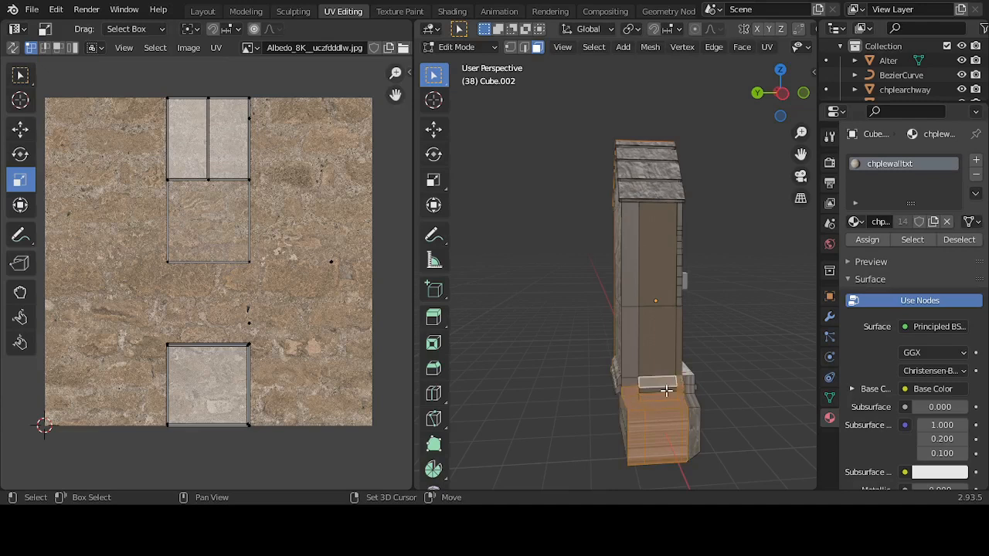
# Step: Add the lower and upper shaft faces on this side of the tower to the selection
pyautogui.keyDown('shift'); pyautogui.click(663, 359); pyautogui.keyUp('shift')
pyautogui.keyDown('shift'); pyautogui.click(678, 358); pyautogui.keyUp('shift')
pyautogui.keyDown('shift'); pyautogui.click(632, 357); pyautogui.keyUp('shift')
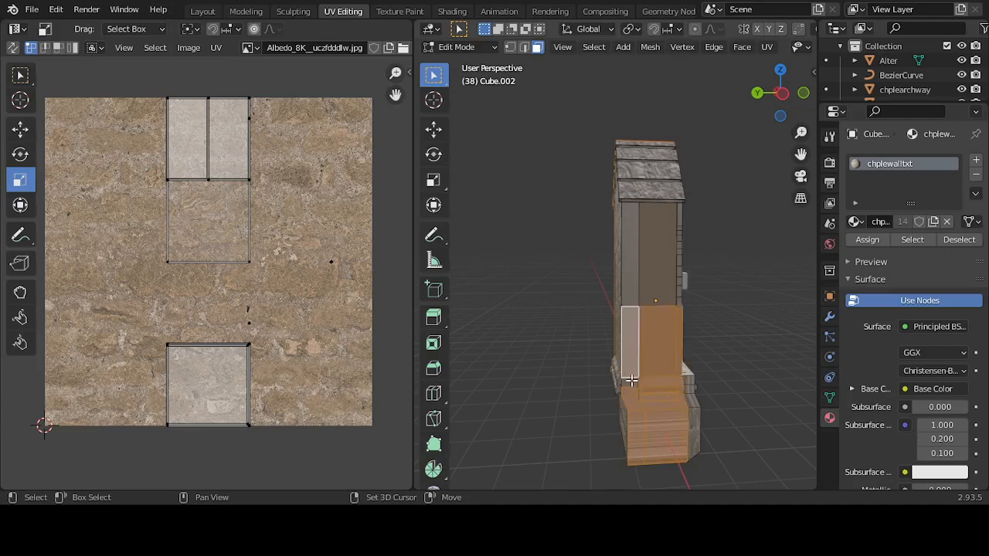
pyautogui.keyDown('shift'); pyautogui.click(630, 262); pyautogui.keyUp('shift')
pyautogui.keyDown('shift'); pyautogui.click(663, 259); pyautogui.keyUp('shift')
# Step: Add the narrow column of small faces beside the arch, from the eave down, to this side's selection
pyautogui.moveTo(688, 256); pyautogui.dragTo(632, 253, button='middle')
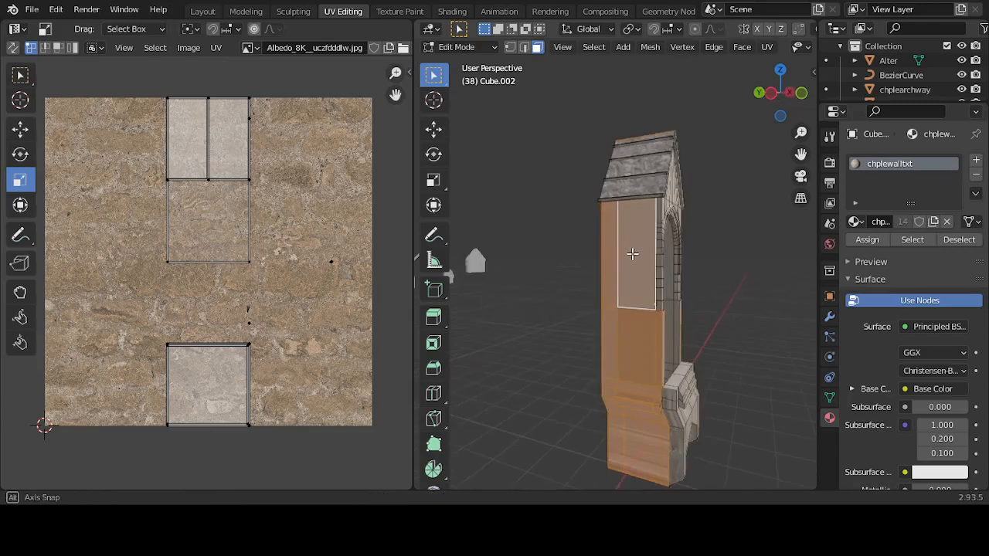
pyautogui.scroll(2, 635, 255)
pyautogui.keyDown('shift'); pyautogui.click(684, 182); pyautogui.keyUp('shift')
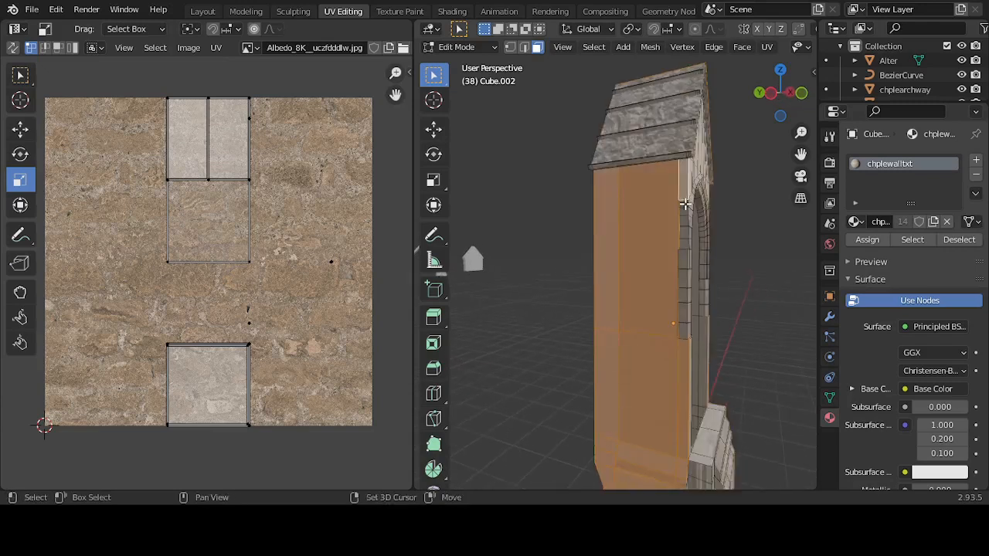
pyautogui.keyDown('shift'); pyautogui.click(685, 206); pyautogui.keyUp('shift')
pyautogui.keyDown('shift'); pyautogui.click(684, 216); pyautogui.keyUp('shift')
pyautogui.keyDown('shift'); pyautogui.click(684, 226); pyautogui.keyUp('shift')
pyautogui.keyDown('shift'); pyautogui.click(683, 235); pyautogui.keyUp('shift')
pyautogui.keyDown('shift'); pyautogui.click(684, 244); pyautogui.keyUp('shift')
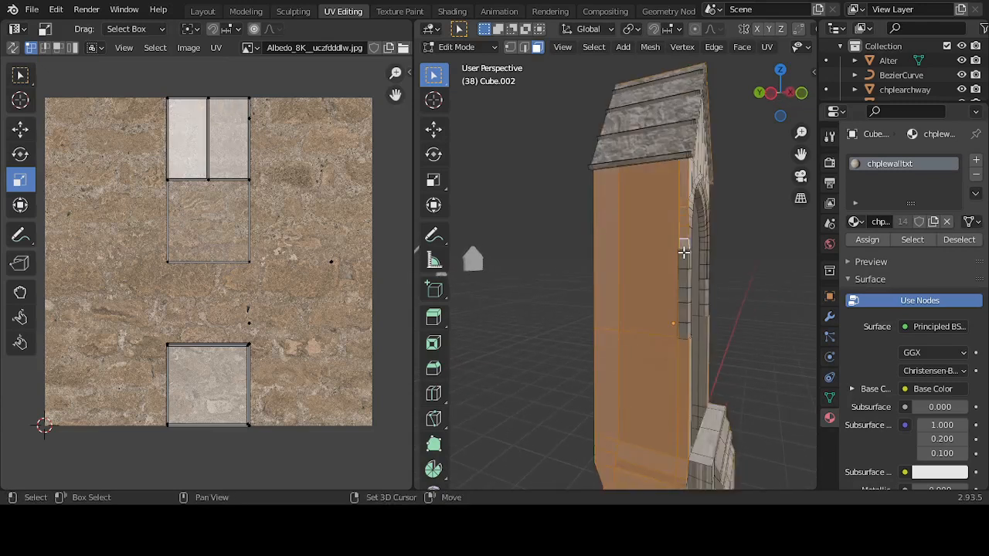
pyautogui.keyDown('shift'); pyautogui.click(684, 260); pyautogui.keyUp('shift')
pyautogui.keyDown('shift'); pyautogui.click(684, 281); pyautogui.keyUp('shift')
pyautogui.keyDown('shift'); pyautogui.click(684, 298); pyautogui.keyUp('shift')
pyautogui.keyDown('shift'); pyautogui.click(683, 315); pyautogui.keyUp('shift')
pyautogui.keyDown('shift'); pyautogui.click(683, 331); pyautogui.keyUp('shift')
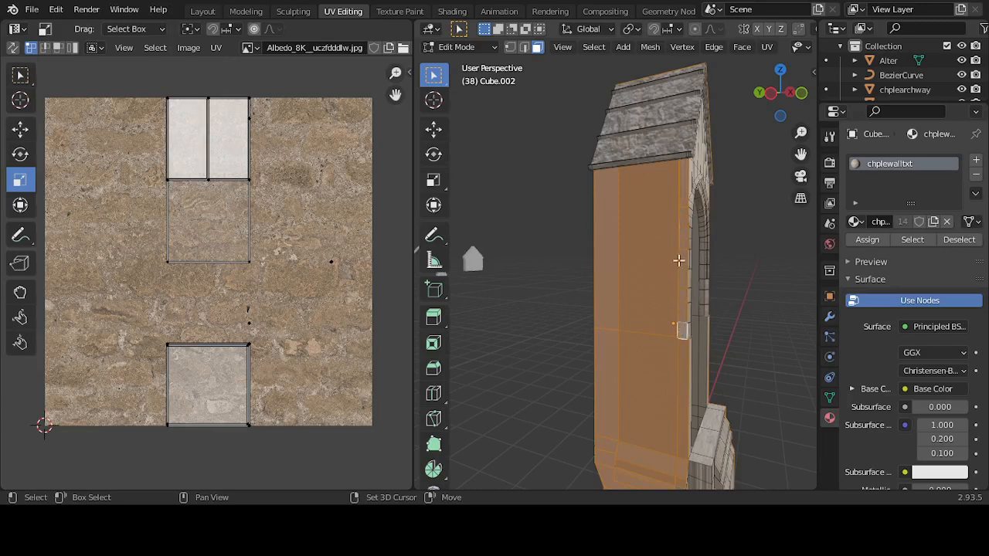
# Step: Add the eave's underside and the thin step faces between the roof panels on this side to the selection
pyautogui.keyDown('shift'); pyautogui.click(662, 160); pyautogui.keyUp('shift')
pyautogui.keyDown('shift'); pyautogui.click(673, 125); pyautogui.keyUp('shift')
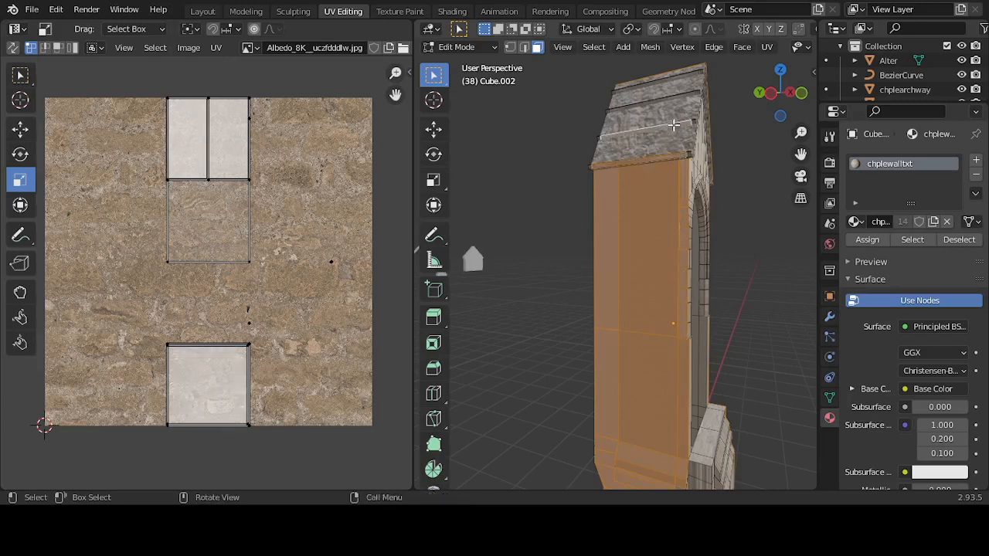
pyautogui.moveTo(674, 125); pyautogui.dragTo(677, 153, button='middle')
pyautogui.keyDown('shift'); pyautogui.click(674, 108); pyautogui.keyUp('shift')
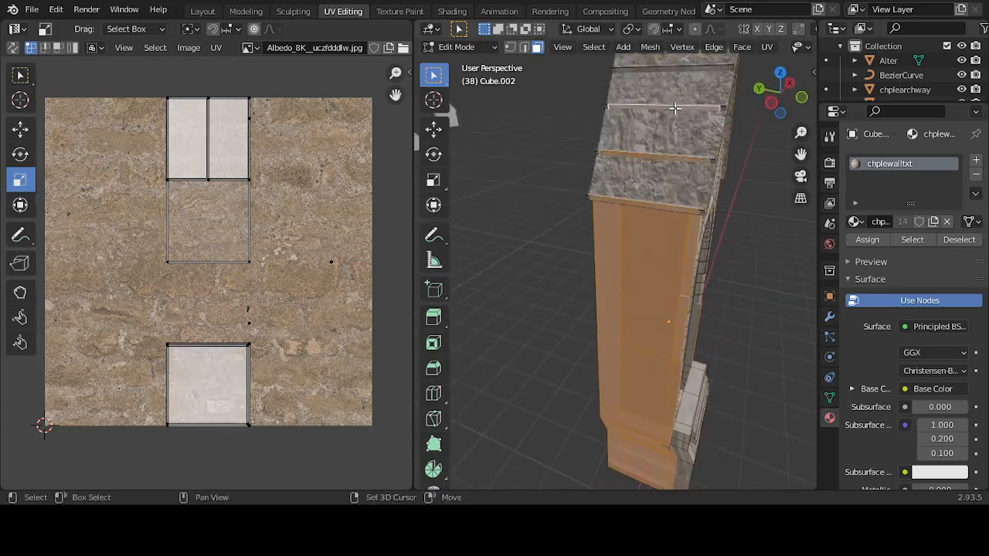
pyautogui.keyDown('shift'); pyautogui.click(689, 68); pyautogui.keyUp('shift')
# Step: Unwrap the selected faces of both tower sides onto the wall texture and clear the selection
pyautogui.moveTo(722, 154); pyautogui.dragTo(610, 182, button='middle')
pyautogui.press('u')
pyautogui.click(610, 182)
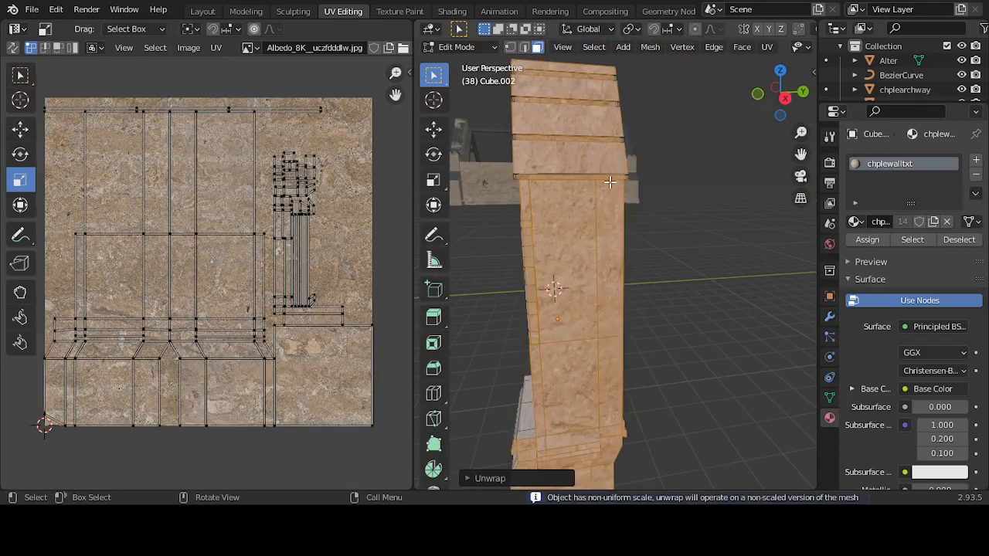
pyautogui.click(703, 277)
# Step: In front view, select the base panel right of the peaked opening and add the left leg's front and underside faces
pyautogui.moveTo(636, 238); pyautogui.dragTo(638, 276, button='middle')
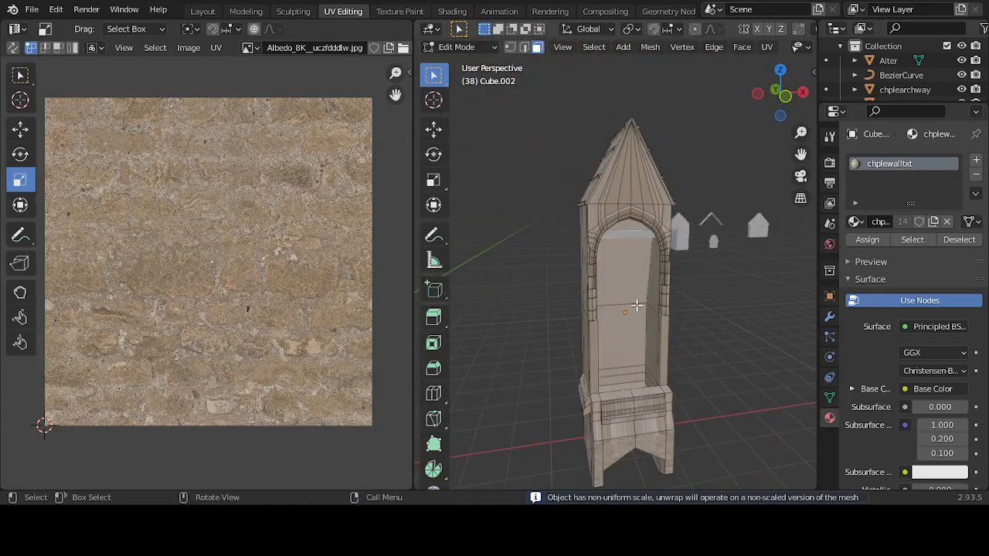
pyautogui.click(640, 437)
pyautogui.press('KP_Decimal')
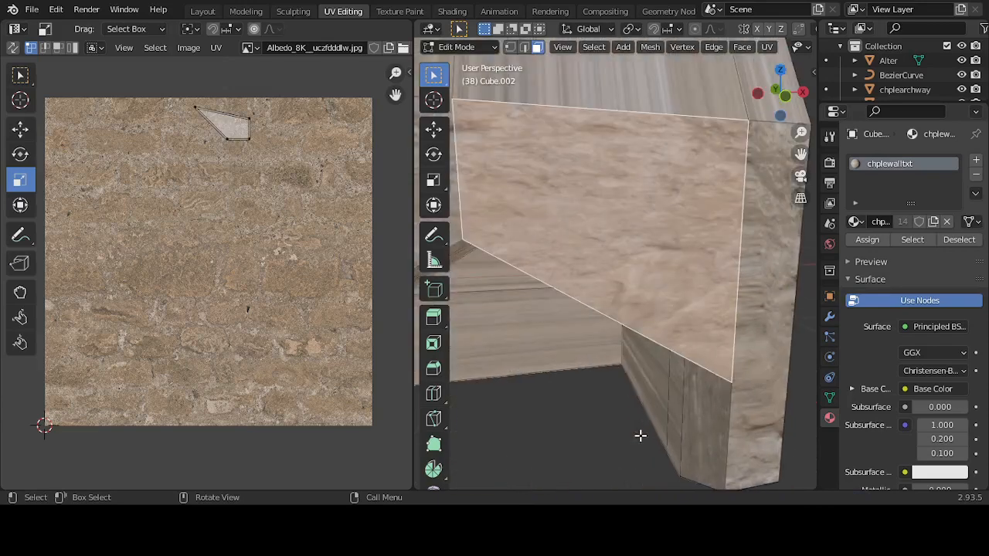
pyautogui.scroll(-6, 669, 403)
pyautogui.moveTo(651, 402); pyautogui.dragTo(584, 352, button='middle')
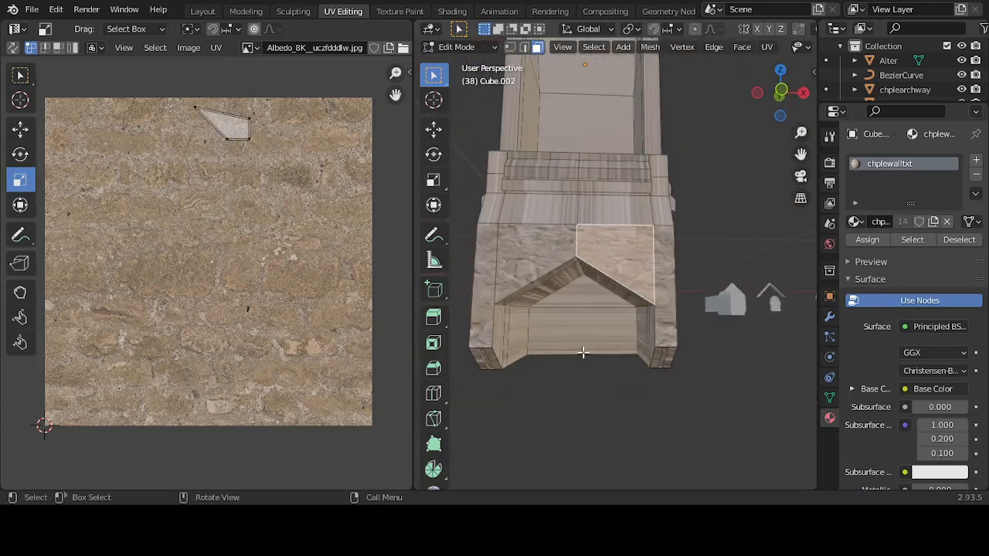
pyautogui.press('KP_1')
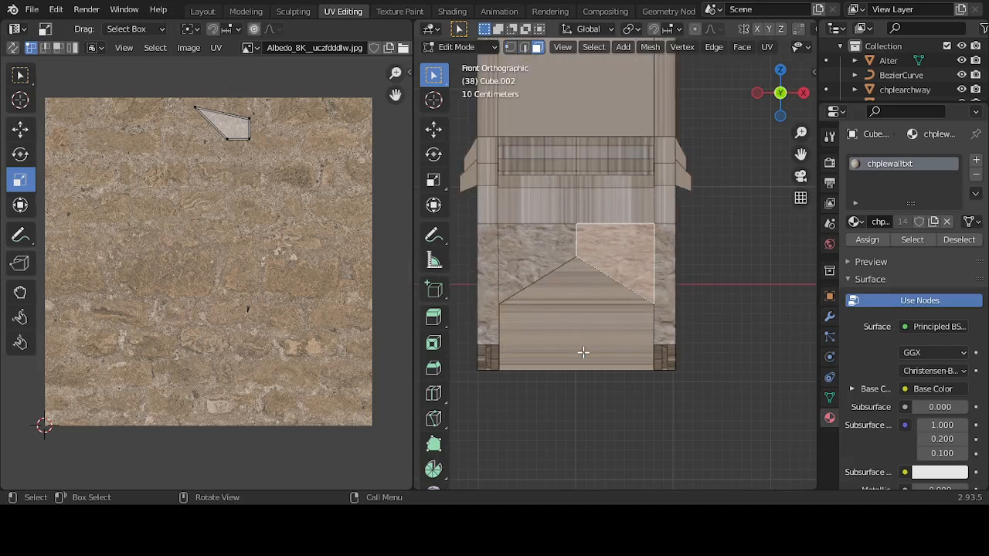
pyautogui.keyDown('shift'); pyautogui.click(482, 362); pyautogui.keyUp('shift')
pyautogui.keyDown('shift'); pyautogui.click(487, 361); pyautogui.keyUp('shift')
pyautogui.keyDown('shift'); pyautogui.click(495, 361); pyautogui.keyUp('shift')
pyautogui.keyDown('shift'); pyautogui.click(496, 329); pyautogui.keyUp('shift')
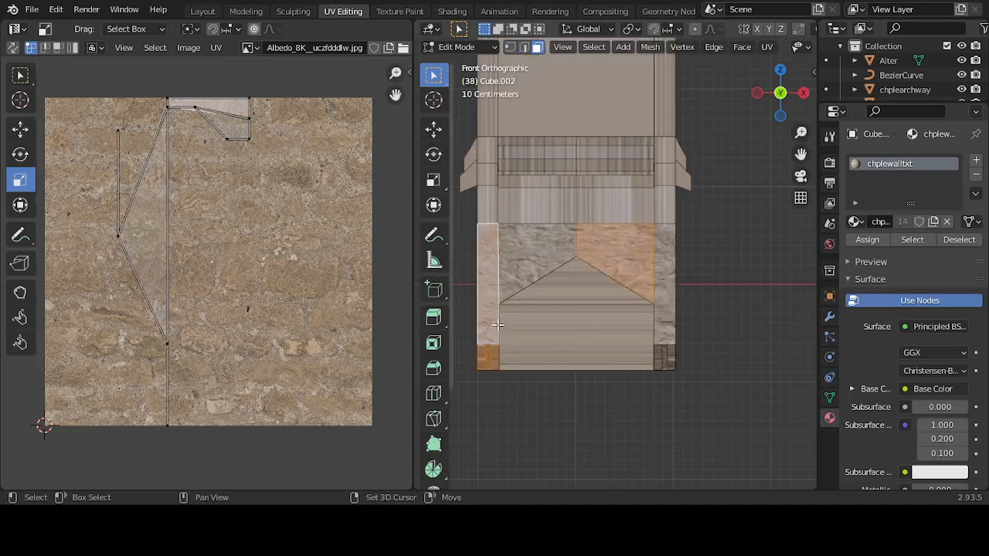
# Step: Add the base's left panel, the right leg's faces and the back faces seen through the peaked opening to the selection
pyautogui.keyDown('shift'); pyautogui.click(541, 268); pyautogui.keyUp('shift')
pyautogui.keyDown('shift'); pyautogui.click(666, 275); pyautogui.keyUp('shift')
pyautogui.keyDown('shift'); pyautogui.click(658, 358); pyautogui.keyUp('shift')
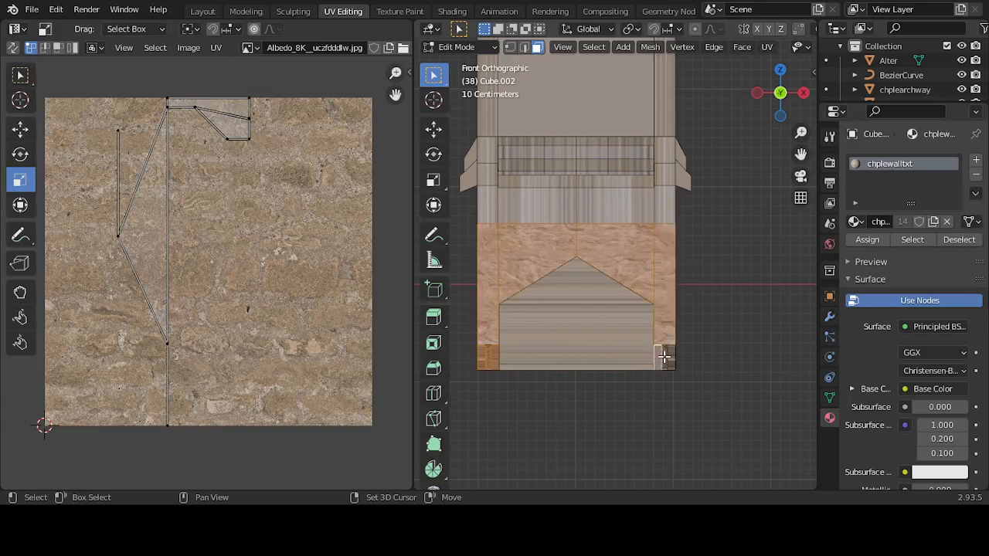
pyautogui.keyDown('shift'); pyautogui.click(666, 357); pyautogui.keyUp('shift')
pyautogui.keyDown('shift'); pyautogui.click(671, 355); pyautogui.keyUp('shift')
pyautogui.keyDown('shift'); pyautogui.click(622, 332); pyautogui.keyUp('shift')
pyautogui.keyDown('shift'); pyautogui.click(599, 286); pyautogui.keyUp('shift')
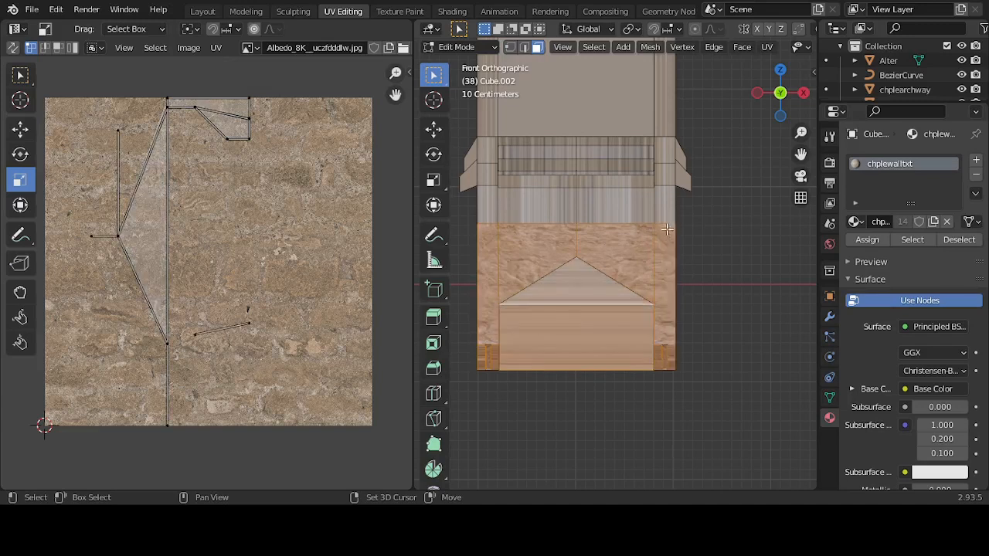
# Step: Add the sloped band above the base and the left corner block's faces to the front selection
pyautogui.keyDown('shift'); pyautogui.click(667, 214); pyautogui.keyUp('shift')
pyautogui.keyDown('shift'); pyautogui.click(629, 204); pyautogui.keyUp('shift')
pyautogui.keyDown('shift'); pyautogui.click(504, 201); pyautogui.keyUp('shift')
pyautogui.keyDown('shift'); pyautogui.click(493, 197); pyautogui.keyUp('shift')
pyautogui.keyDown('shift'); pyautogui.click(494, 170); pyautogui.keyUp('shift')
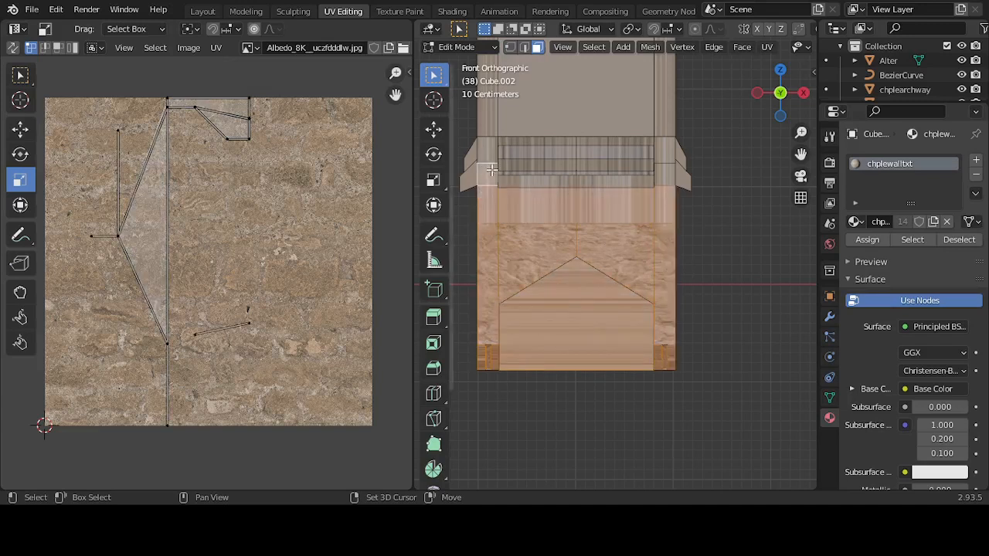
pyautogui.keyDown('shift'); pyautogui.click(494, 153); pyautogui.keyUp('shift')
# Step: Add the horizontal strips of the recessed panel between the two corner blocks to the front selection
pyautogui.keyDown('shift'); pyautogui.click(514, 144); pyautogui.keyUp('shift')
pyautogui.keyDown('shift'); pyautogui.click(515, 152); pyautogui.keyUp('shift')
pyautogui.keyDown('shift'); pyautogui.click(526, 167); pyautogui.keyUp('shift')
pyautogui.keyDown('shift'); pyautogui.click(533, 177); pyautogui.keyUp('shift')
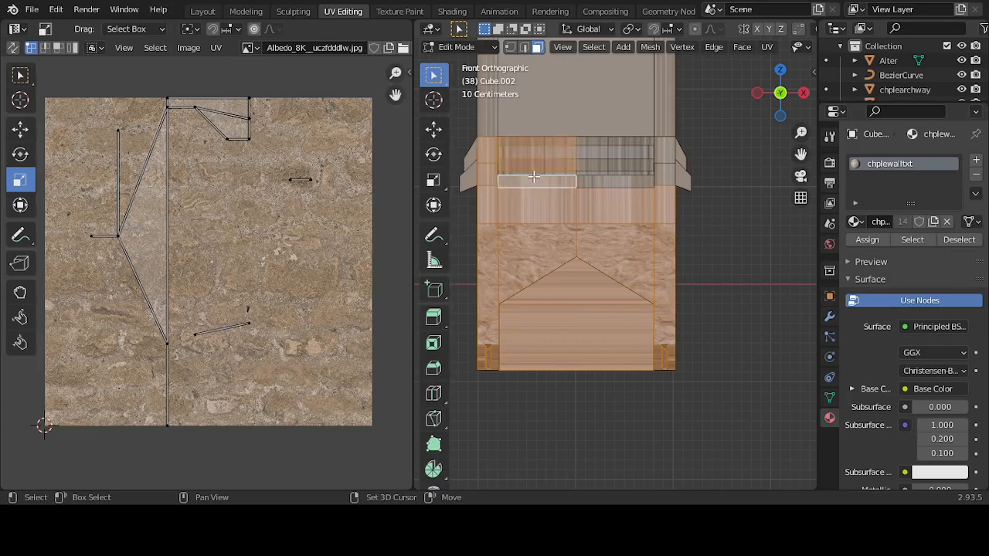
pyautogui.keyDown('shift'); pyautogui.click(605, 182); pyautogui.keyUp('shift')
pyautogui.keyDown('shift'); pyautogui.click(597, 172); pyautogui.keyUp('shift')
pyautogui.keyDown('shift'); pyautogui.click(570, 174); pyautogui.keyUp('shift')
pyautogui.keyDown('shift'); pyautogui.click(593, 167); pyautogui.keyUp('shift')
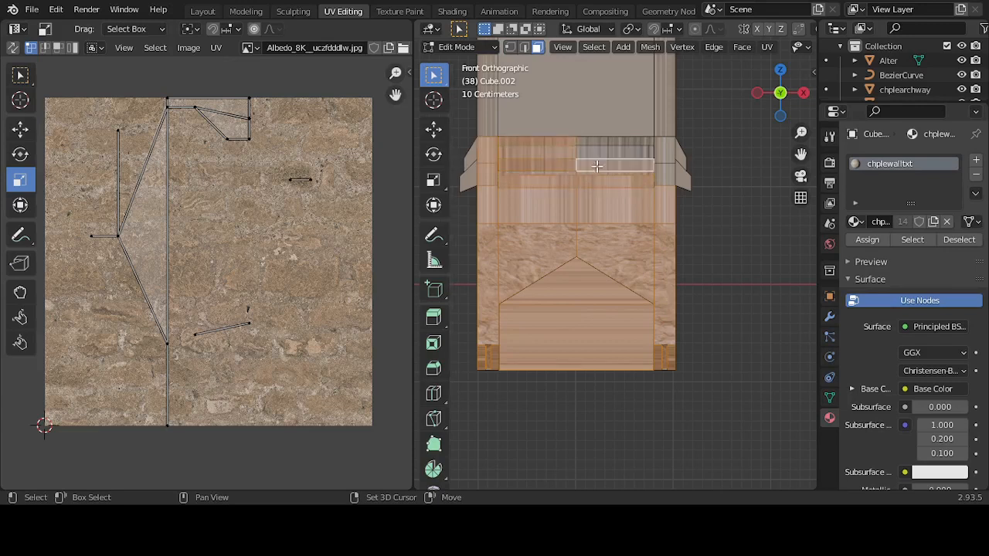
pyautogui.keyDown('shift'); pyautogui.click(603, 153); pyautogui.keyUp('shift')
pyautogui.keyDown('shift'); pyautogui.click(609, 142); pyautogui.keyUp('shift')
# Step: Add the right corner block's faces and the protruding right ledge ends to the front selection
pyautogui.keyDown('shift'); pyautogui.click(683, 169); pyautogui.keyUp('shift')
pyautogui.keyDown('shift'); pyautogui.click(667, 154); pyautogui.keyUp('shift')
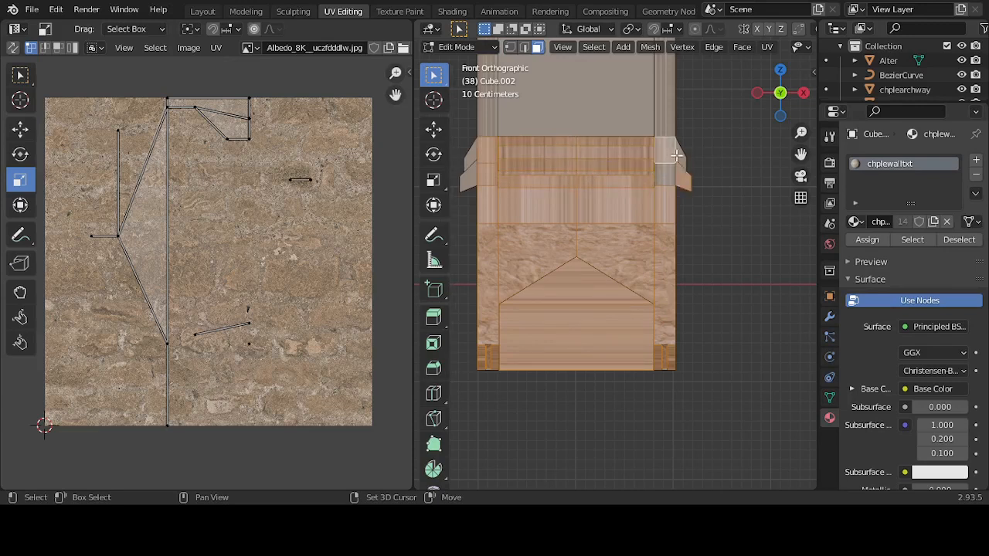
pyautogui.keyDown('shift'); pyautogui.click(677, 157); pyautogui.keyUp('shift')
pyautogui.keyDown('shift'); pyautogui.click(668, 172); pyautogui.keyUp('shift')
# Step: Add the lower post faces, the lower back panel and the protruding left ledge ends to the front selection
pyautogui.keyDown('shift'); pyautogui.click(665, 128); pyautogui.keyUp('shift')
pyautogui.keyDown('shift'); pyautogui.click(628, 124); pyautogui.keyUp('shift')
pyautogui.keyDown('shift'); pyautogui.click(487, 107); pyautogui.keyUp('shift')
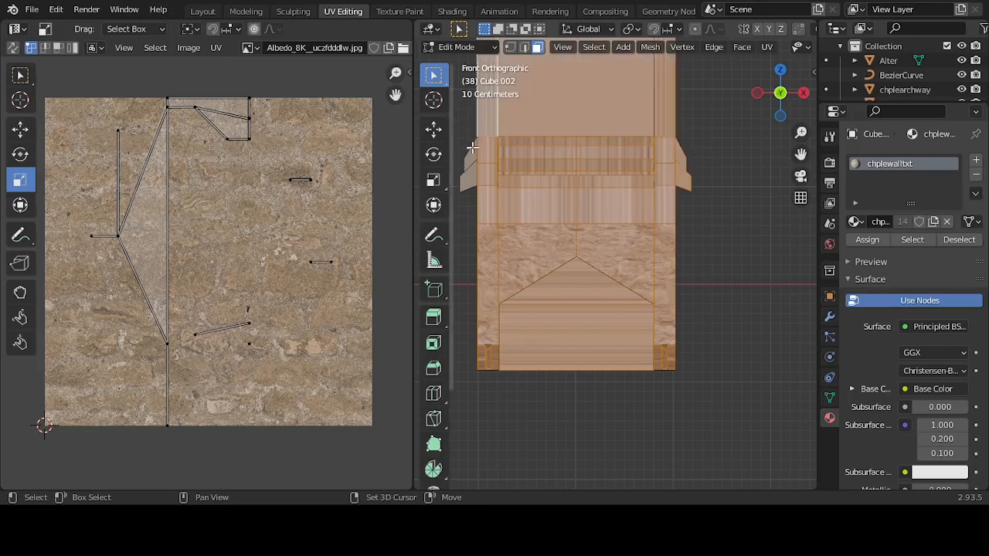
pyautogui.keyDown('shift'); pyautogui.click(472, 149); pyautogui.keyUp('shift')
pyautogui.keyDown('shift'); pyautogui.click(473, 175); pyautogui.keyUp('shift')
# Step: Add the first small faces above the left post's long lower faces to the front selection
pyautogui.scroll(-4, 528, 195)
pyautogui.moveTo(599, 173); pyautogui.dragTo(606, 205, button='middle')
pyautogui.scroll(3, 606, 205)
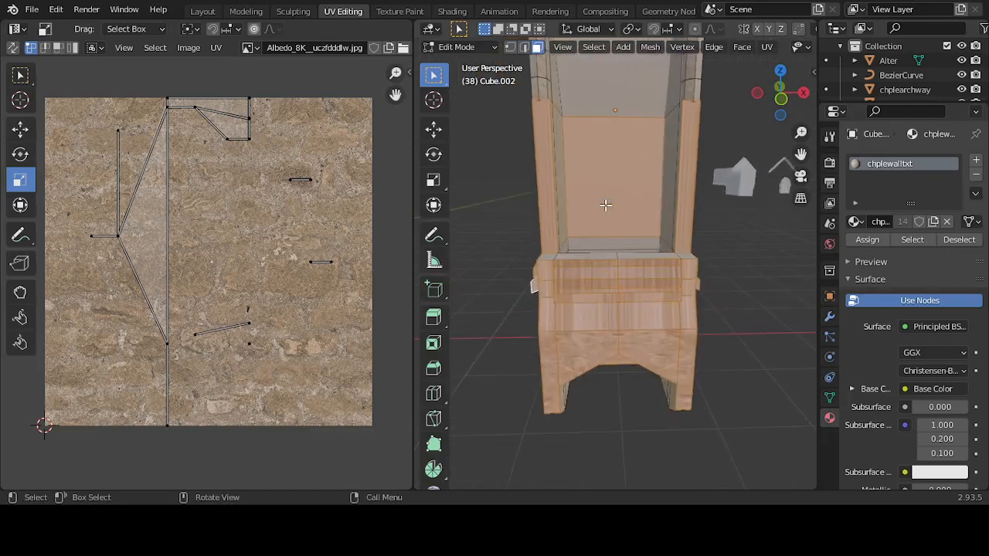
pyautogui.scroll(-3, 606, 185)
pyautogui.scroll(3, 581, 157)
pyautogui.keyDown('shift'); pyautogui.click(537, 87); pyautogui.keyUp('shift')
pyautogui.keyDown('shift'); pyautogui.click(542, 86); pyautogui.keyUp('shift')
pyautogui.keyDown('shift'); pyautogui.click(540, 72); pyautogui.keyUp('shift')
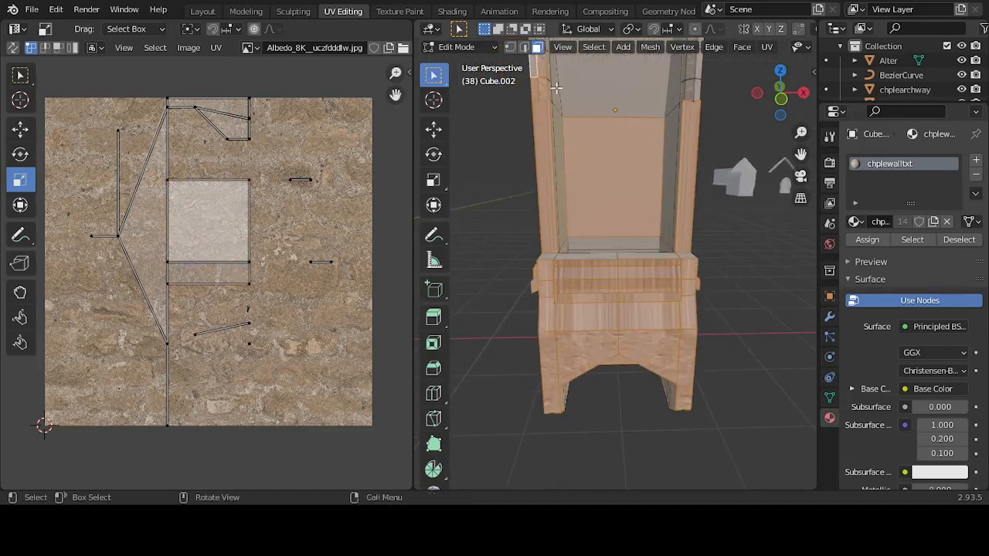
# Step: Add the stacked small faces up the right post beside the arch to the front selection
pyautogui.scroll(-1, 572, 130)
pyautogui.keyDown('shift'); pyautogui.click(678, 124); pyautogui.keyUp('shift')
pyautogui.keyDown('shift'); pyautogui.click(683, 122); pyautogui.keyUp('shift')
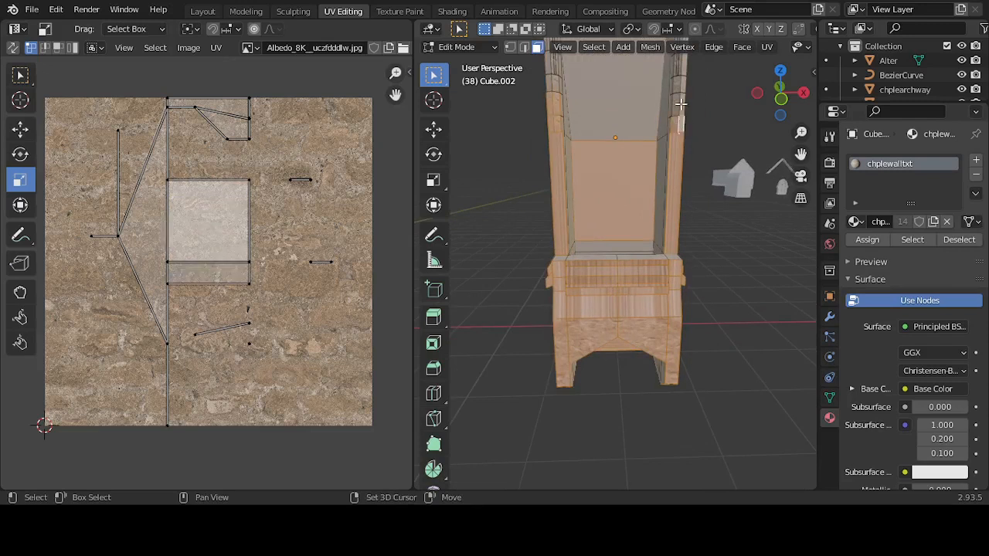
pyautogui.keyDown('shift'); pyautogui.click(683, 104); pyautogui.keyUp('shift')
pyautogui.keyDown('shift'); pyautogui.click(677, 104); pyautogui.keyUp('shift')
pyautogui.keyDown('shift'); pyautogui.click(678, 84); pyautogui.keyUp('shift')
pyautogui.keyDown('shift'); pyautogui.click(683, 82); pyautogui.keyUp('shift')
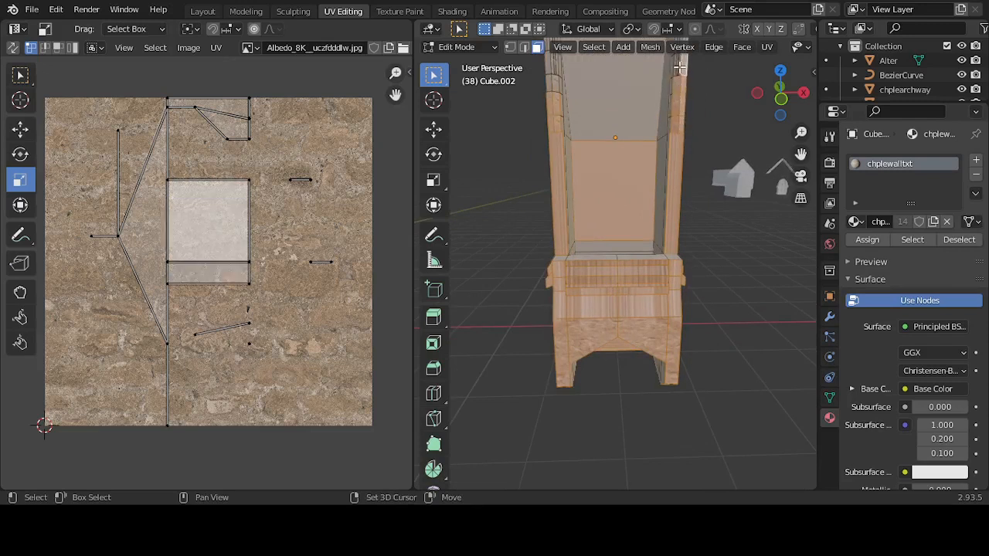
pyautogui.keyDown('shift'); pyautogui.click(681, 66); pyautogui.keyUp('shift')
pyautogui.keyDown('shift'); pyautogui.click(676, 68); pyautogui.keyUp('shift')
pyautogui.keyDown('shift'); pyautogui.click(674, 65); pyautogui.keyUp('shift')
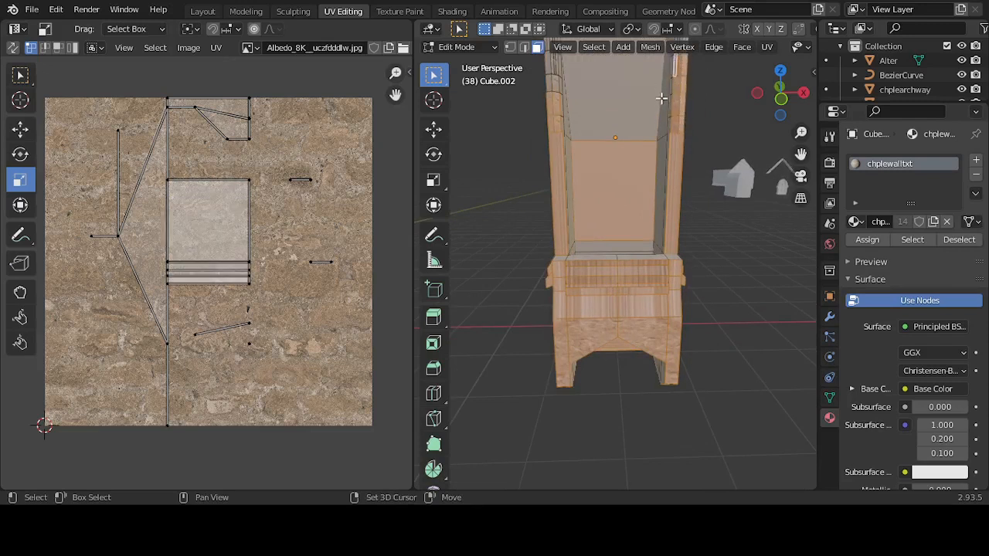
# Step: Add the next small faces higher up the left post to the front selection
pyautogui.keyDown('shift'); pyautogui.click(558, 83); pyautogui.keyUp('shift')
pyautogui.keyDown('shift'); pyautogui.click(550, 82); pyautogui.keyUp('shift')
pyautogui.keyDown('shift'); pyautogui.click(550, 67); pyautogui.keyUp('shift')
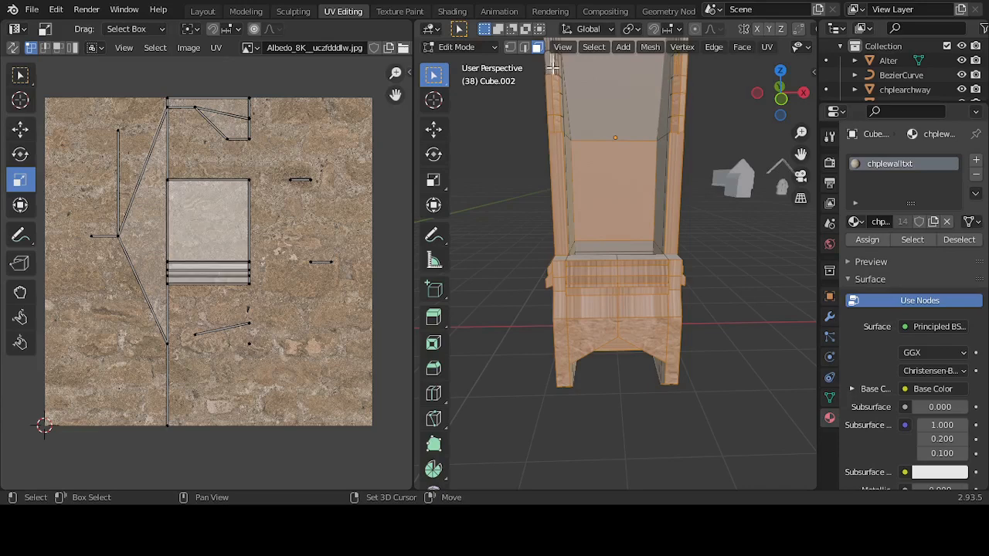
pyautogui.keyDown('shift'); pyautogui.click(556, 68); pyautogui.keyUp('shift')
# Step: Add the next rows of narrow faces along the left post's front and inner edge to the front selection
pyautogui.moveTo(557, 68); pyautogui.dragTo(556, 71, button='middle')
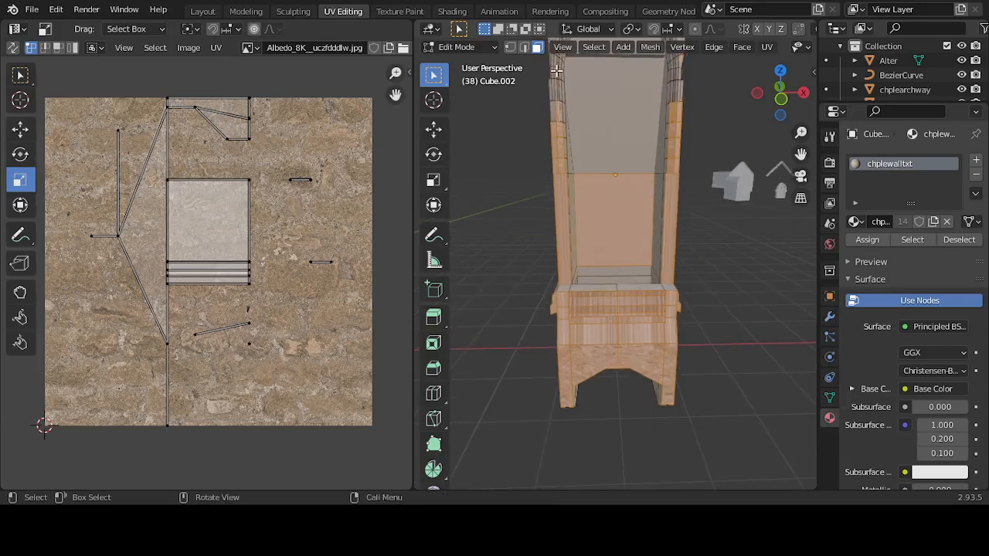
pyautogui.moveTo(612, 93); pyautogui.dragTo(541, 176, button='middle')
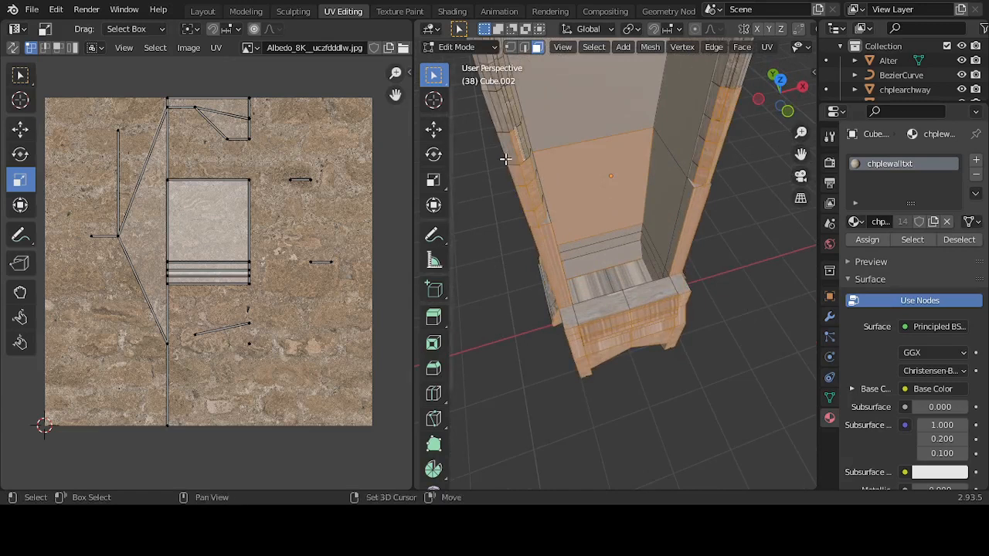
pyautogui.keyDown('shift'); pyautogui.click(524, 141); pyautogui.keyUp('shift')
pyautogui.keyDown('shift'); pyautogui.click(522, 139); pyautogui.keyUp('shift')
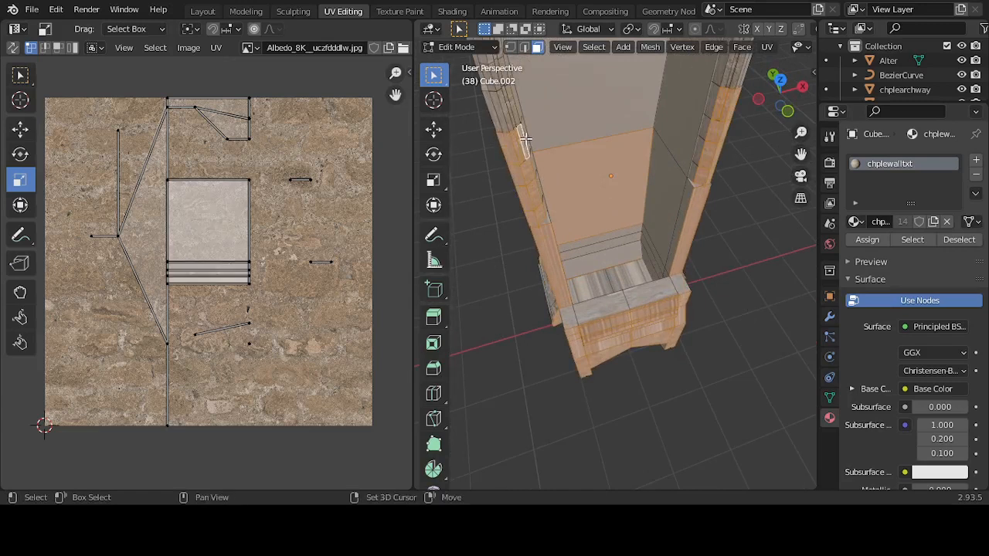
pyautogui.keyDown('shift'); pyautogui.click(494, 107); pyautogui.keyUp('shift')
pyautogui.keyDown('shift'); pyautogui.click(503, 104); pyautogui.keyUp('shift')
pyautogui.keyDown('shift'); pyautogui.click(508, 103); pyautogui.keyUp('shift')
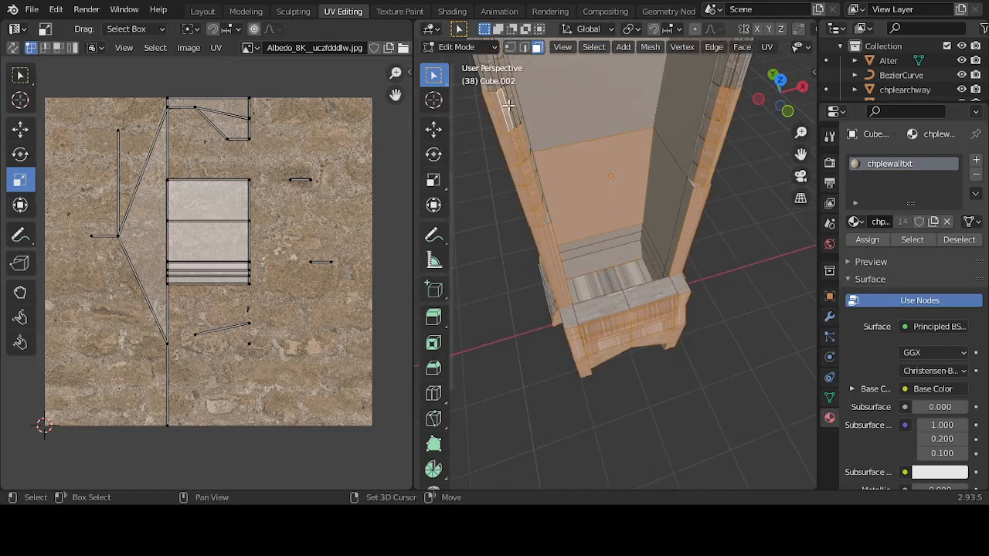
pyautogui.keyDown('shift'); pyautogui.click(512, 104); pyautogui.keyUp('shift')
pyautogui.keyDown('shift'); pyautogui.click(514, 104); pyautogui.keyUp('shift')
# Step: Add the row of left-post faces just below the start of the arch to the front selection
pyautogui.scroll(-1, 515, 106)
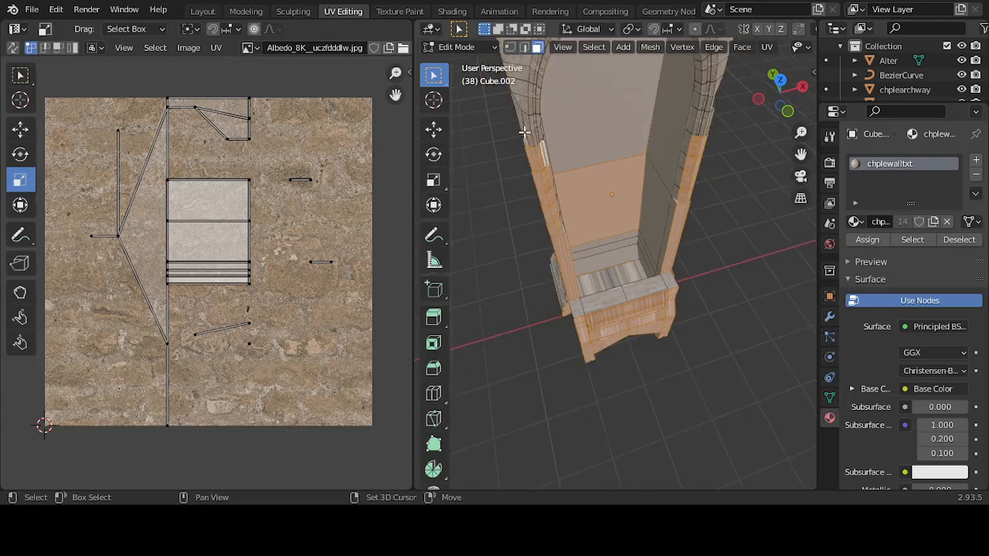
pyautogui.keyDown('shift'); pyautogui.click(530, 139); pyautogui.keyUp('shift')
pyautogui.keyDown('shift'); pyautogui.click(533, 137); pyautogui.keyUp('shift')
pyautogui.keyDown('shift'); pyautogui.click(536, 136); pyautogui.keyUp('shift')
pyautogui.moveTo(544, 133); pyautogui.dragTo(534, 105, button='middle')
pyautogui.keyDown('shift'); pyautogui.click(535, 103); pyautogui.keyUp('shift')
# Step: Add the right post's upper outer face and the first rows of small faces beside it to the front selection
pyautogui.moveTo(658, 136); pyautogui.dragTo(683, 136, button='middle')
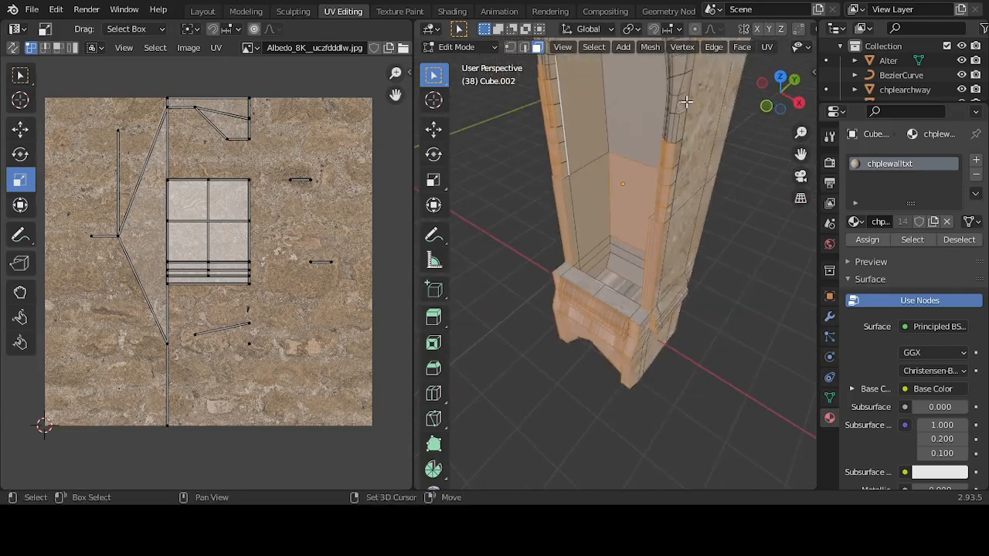
pyautogui.keyDown('shift'); pyautogui.click(686, 102); pyautogui.keyUp('shift')
pyautogui.keyDown('shift'); pyautogui.click(677, 121); pyautogui.keyUp('shift')
pyautogui.keyDown('shift'); pyautogui.click(672, 124); pyautogui.keyUp('shift')
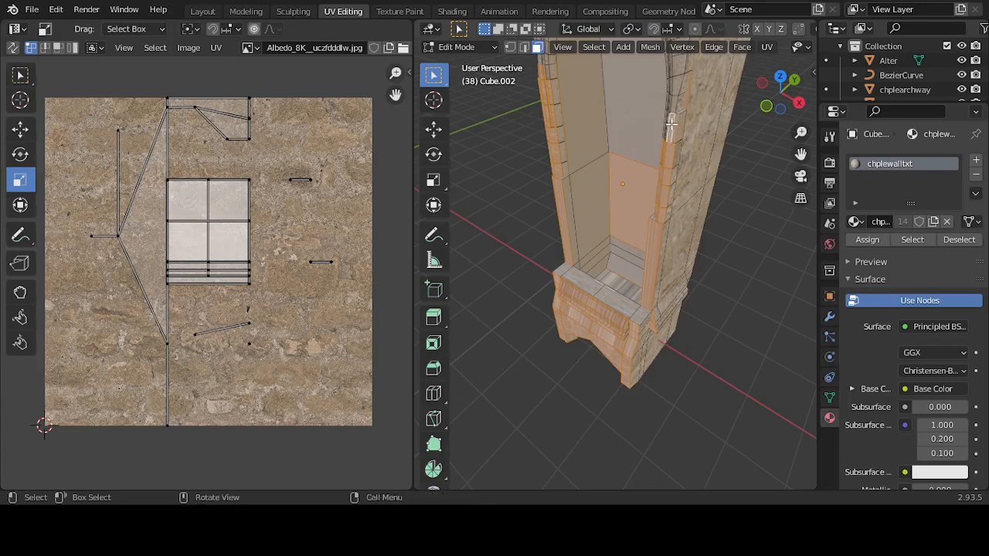
pyautogui.moveTo(672, 121); pyautogui.dragTo(718, 122, button='middle')
pyautogui.keyDown('shift'); pyautogui.click(684, 113); pyautogui.keyUp('shift')
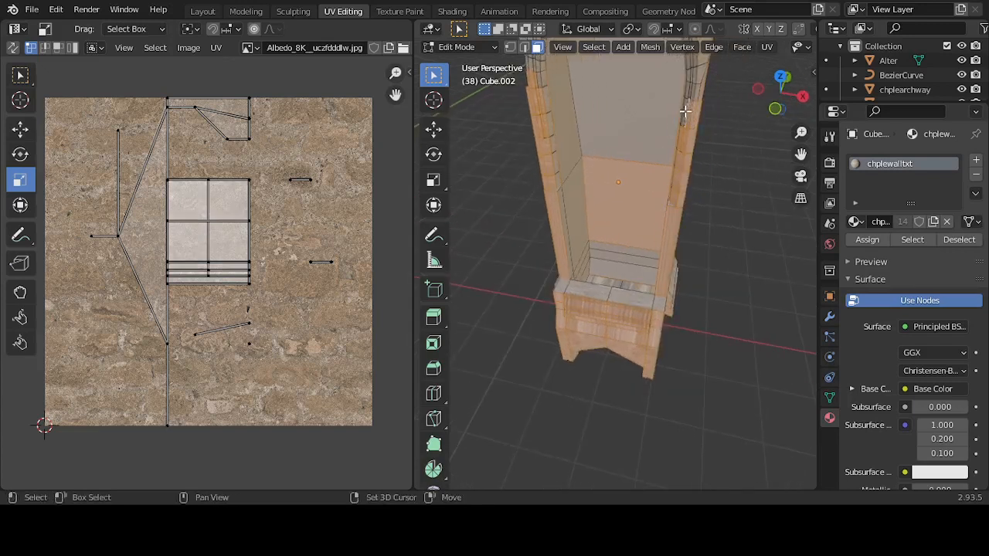
pyautogui.keyDown('shift'); pyautogui.click(685, 107); pyautogui.keyUp('shift')
pyautogui.keyDown('shift'); pyautogui.click(687, 97); pyautogui.keyUp('shift')
pyautogui.keyDown('shift'); pyautogui.click(692, 95); pyautogui.keyUp('shift')
pyautogui.keyDown('shift'); pyautogui.click(695, 93); pyautogui.keyUp('shift')
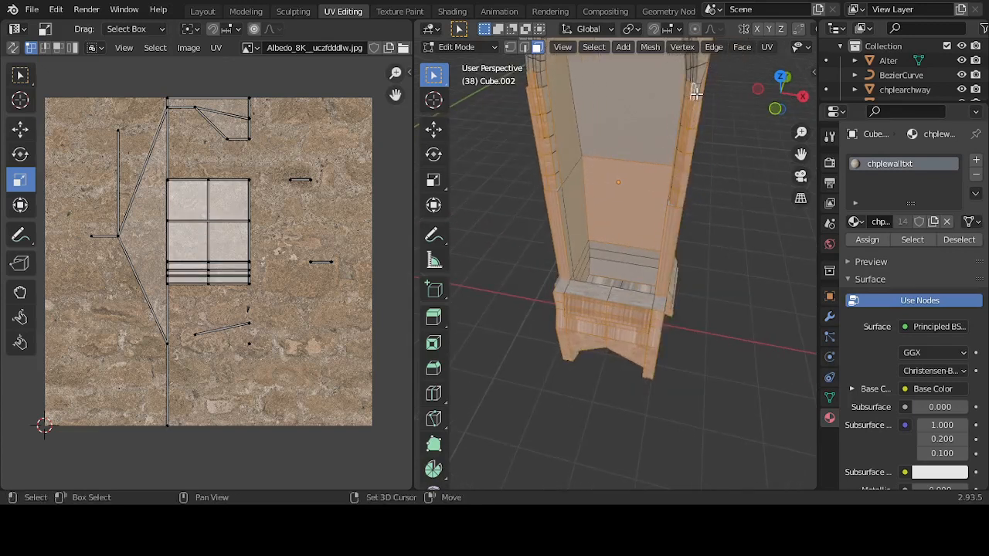
# Step: Add the next two rows of small faces up the right post to the front selection
pyautogui.keyDown('shift'); pyautogui.click(695, 92); pyautogui.keyUp('shift')
pyautogui.keyDown('shift'); pyautogui.click(698, 78); pyautogui.keyUp('shift')
pyautogui.keyDown('shift'); pyautogui.click(694, 77); pyautogui.keyUp('shift')
pyautogui.keyDown('shift'); pyautogui.click(690, 76); pyautogui.keyUp('shift')
pyautogui.keyDown('shift'); pyautogui.click(689, 75); pyautogui.keyUp('shift')
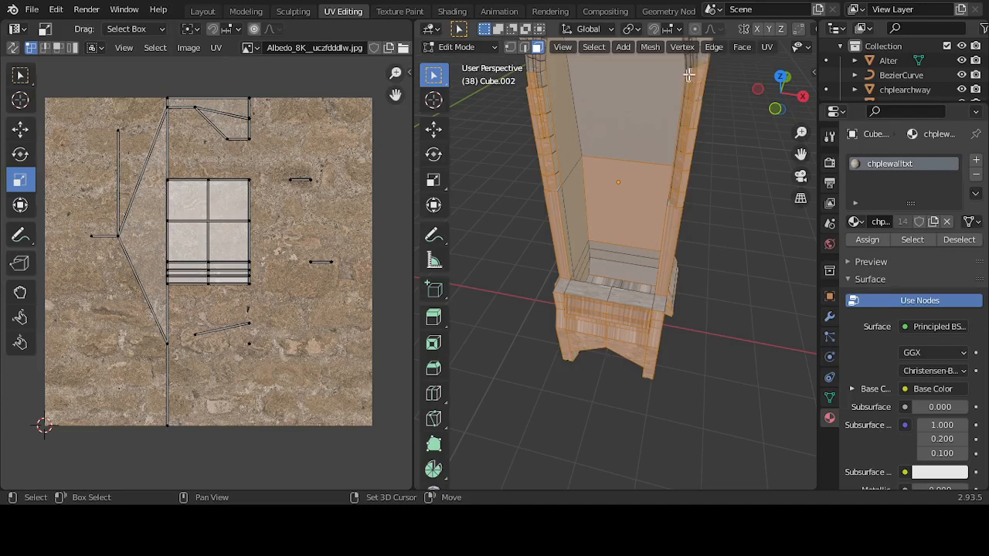
pyautogui.keyDown('shift'); pyautogui.click(689, 64); pyautogui.keyUp('shift')
pyautogui.keyDown('shift'); pyautogui.click(692, 62); pyautogui.keyUp('shift')
pyautogui.keyDown('shift'); pyautogui.click(693, 61); pyautogui.keyUp('shift')
# Step: Add the faces where the right post meets the arch to the front selection
pyautogui.scroll(-2, 693, 104)
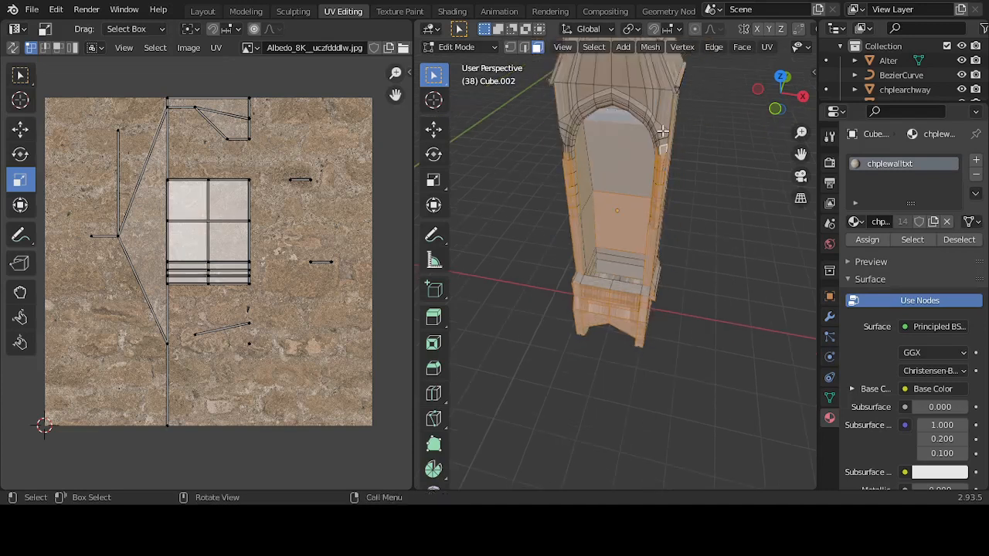
pyautogui.scroll(1, 662, 132)
pyautogui.keyDown('shift'); pyautogui.click(674, 115); pyautogui.keyUp('shift')
pyautogui.keyDown('shift'); pyautogui.click(670, 106); pyautogui.keyUp('shift')
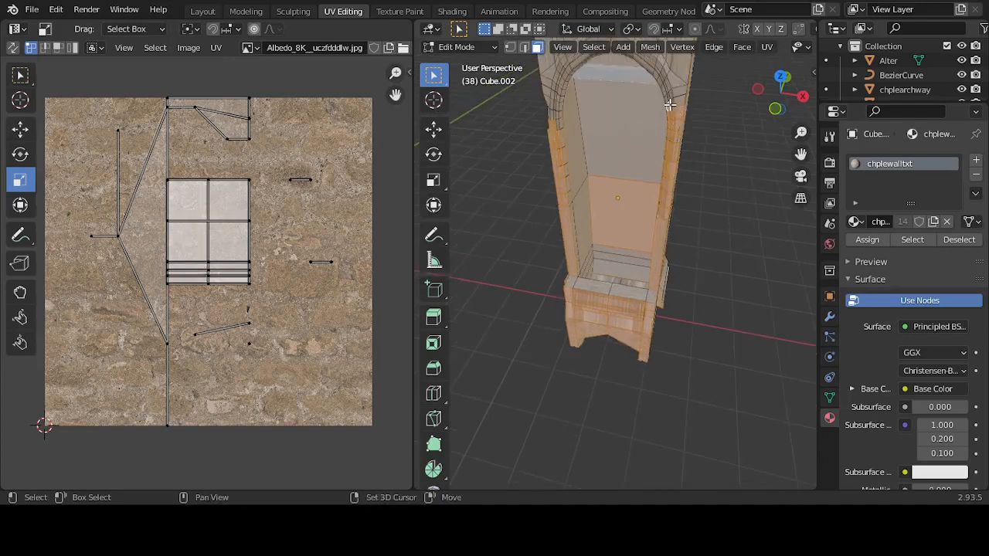
pyautogui.keyDown('shift'); pyautogui.click(672, 102); pyautogui.keyUp('shift')
pyautogui.keyDown('shift'); pyautogui.click(675, 102); pyautogui.keyUp('shift')
pyautogui.keyDown('shift'); pyautogui.click(679, 101); pyautogui.keyUp('shift')
pyautogui.keyDown('shift'); pyautogui.click(675, 98); pyautogui.keyUp('shift')
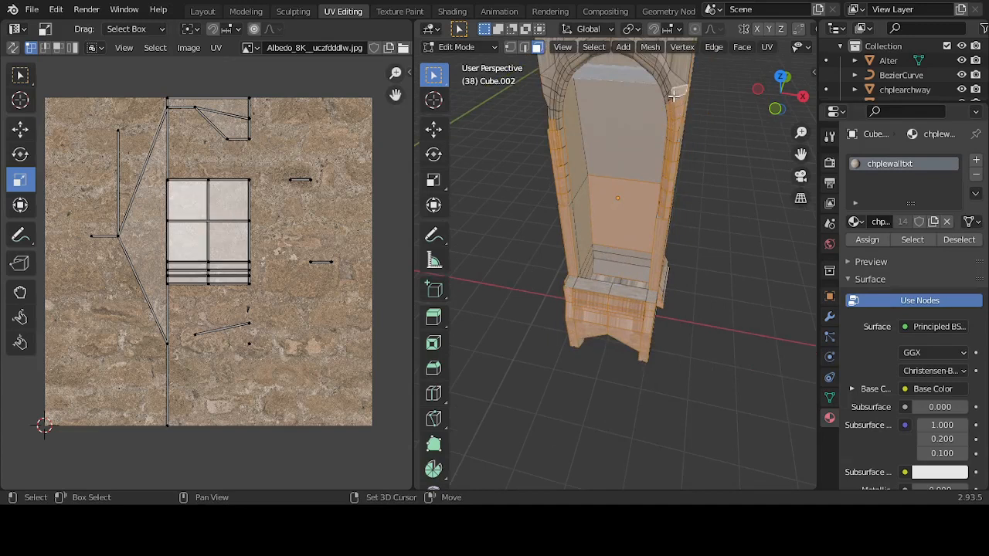
# Step: Add the band of small faces around the arch's right curve to the front selection
pyautogui.keyDown('shift'); pyautogui.click(672, 97); pyautogui.keyUp('shift')
pyautogui.keyDown('shift'); pyautogui.click(668, 98); pyautogui.keyUp('shift')
pyautogui.keyDown('shift'); pyautogui.click(667, 96); pyautogui.keyUp('shift')
pyautogui.keyDown('shift'); pyautogui.click(666, 92); pyautogui.keyUp('shift')
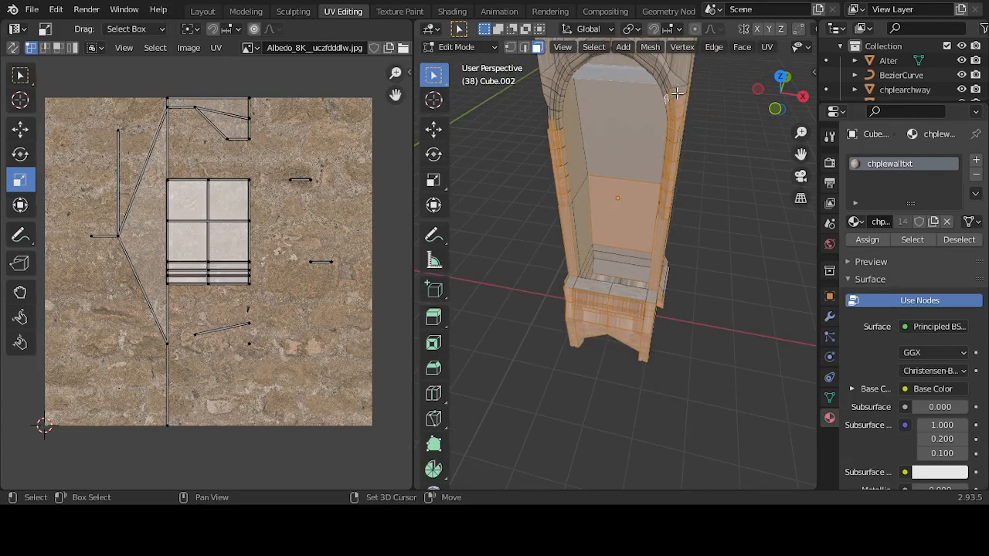
pyautogui.keyDown('shift'); pyautogui.click(671, 89); pyautogui.keyUp('shift')
pyautogui.keyDown('shift'); pyautogui.click(675, 82); pyautogui.keyUp('shift')
pyautogui.keyDown('shift'); pyautogui.click(666, 85); pyautogui.keyUp('shift')
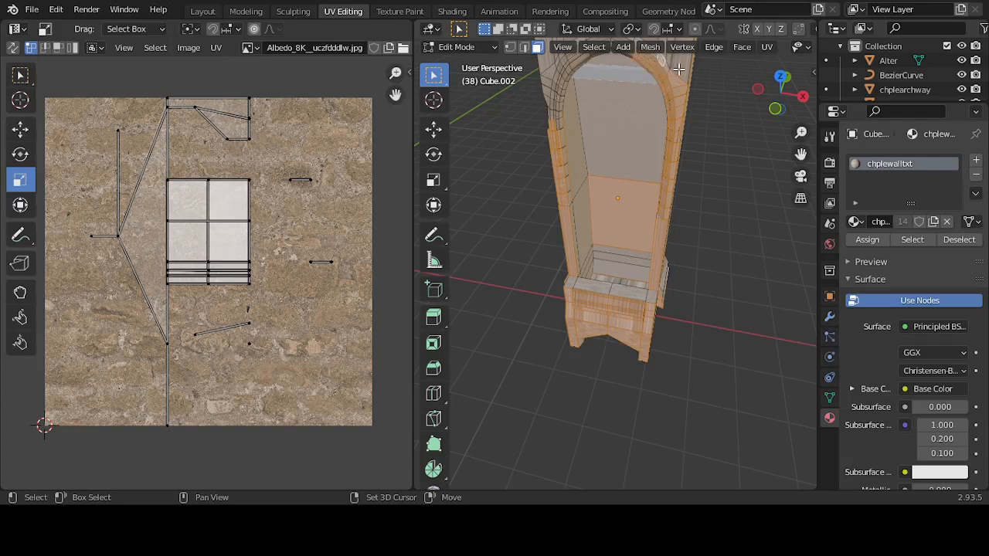
# Step: Add the gable faces and the faces over the arch's crown to the front selection
pyautogui.moveTo(662, 64); pyautogui.dragTo(648, 136, button='middle')
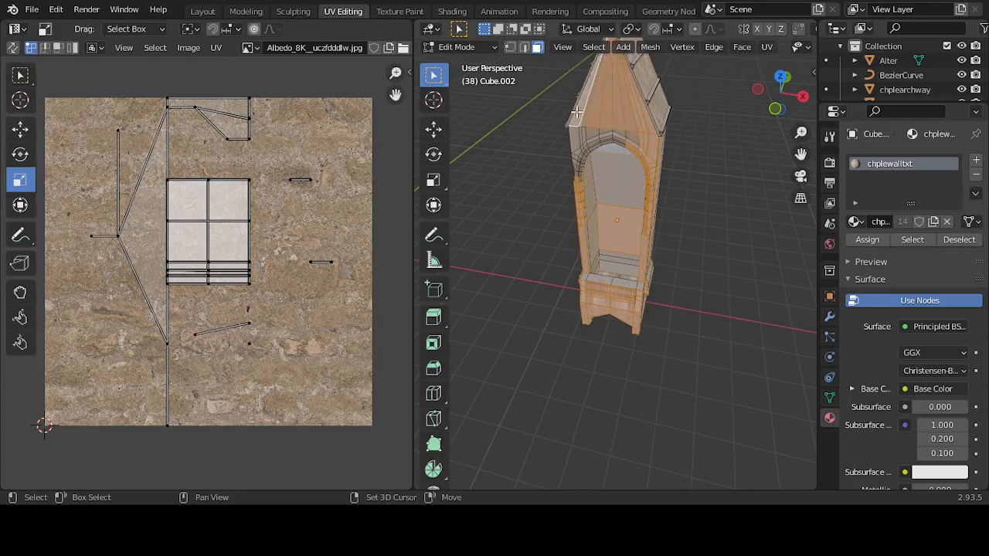
pyautogui.scroll(3, 583, 118)
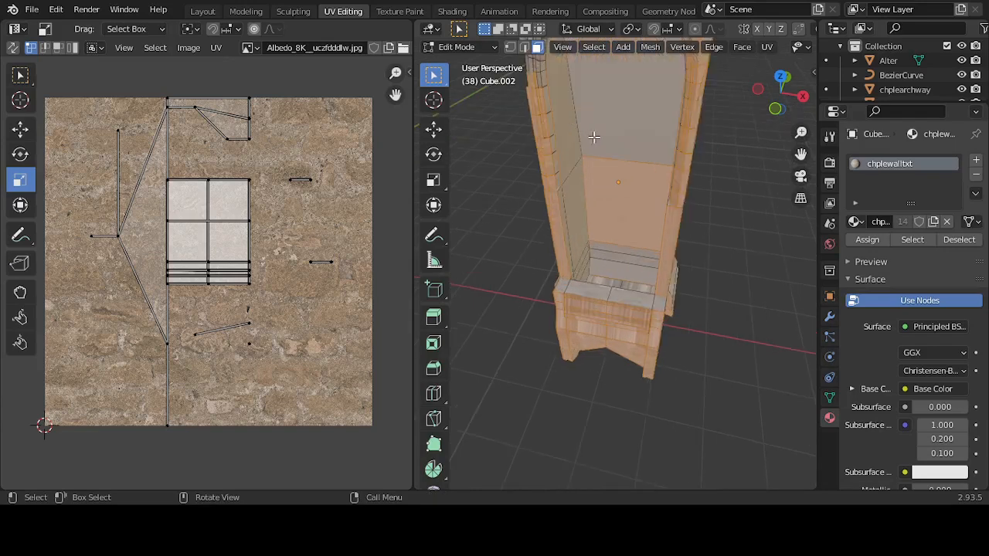
pyautogui.moveTo(583, 117); pyautogui.dragTo(590, 94, button='middle')
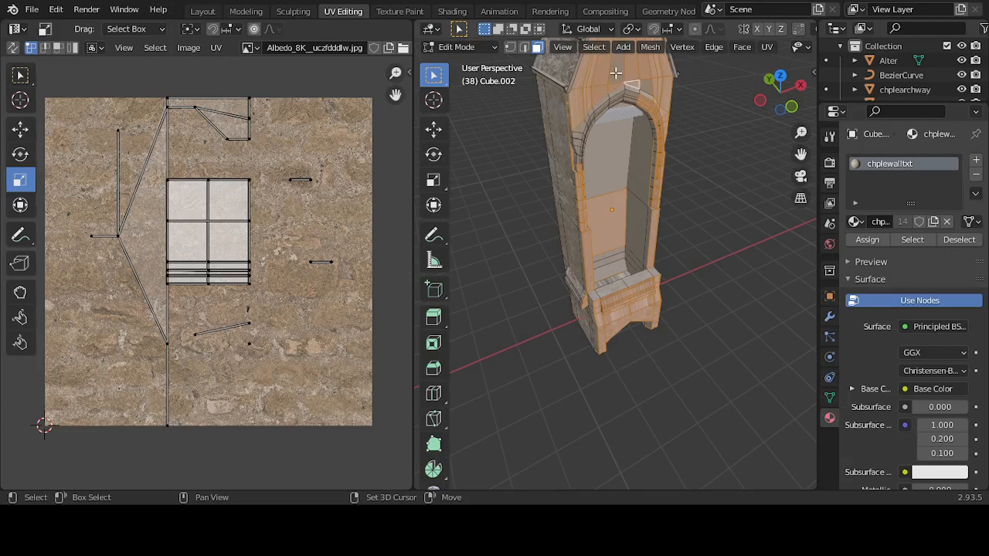
pyautogui.keyDown('shift'); pyautogui.click(616, 72); pyautogui.keyUp('shift')
pyautogui.keyDown('shift'); pyautogui.click(643, 88); pyautogui.keyUp('shift')
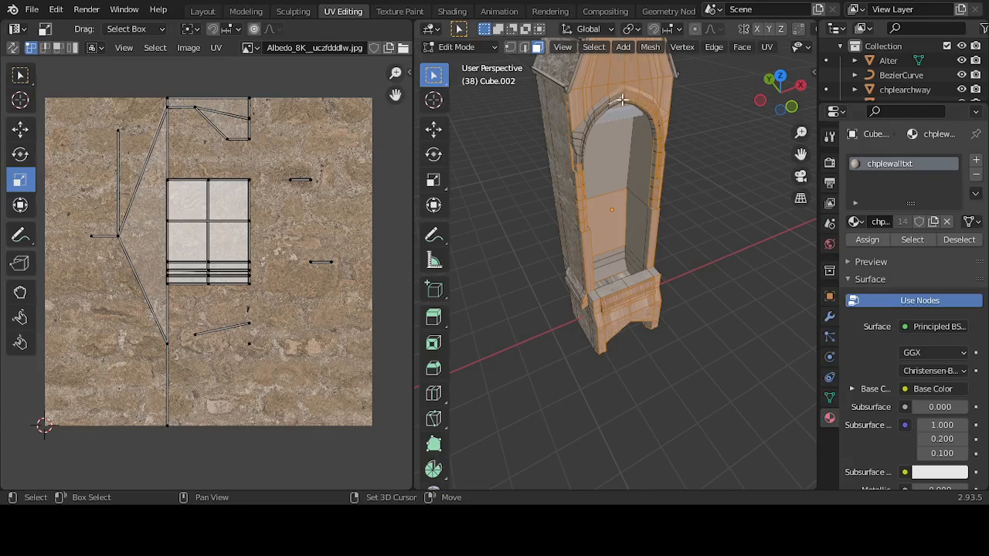
# Step: Add the small faces of the arch's upper left curve to the front selection
pyautogui.moveTo(603, 106); pyautogui.dragTo(548, 108, button='middle')
pyautogui.scroll(1, 576, 100)
pyautogui.scroll(-1, 578, 100)
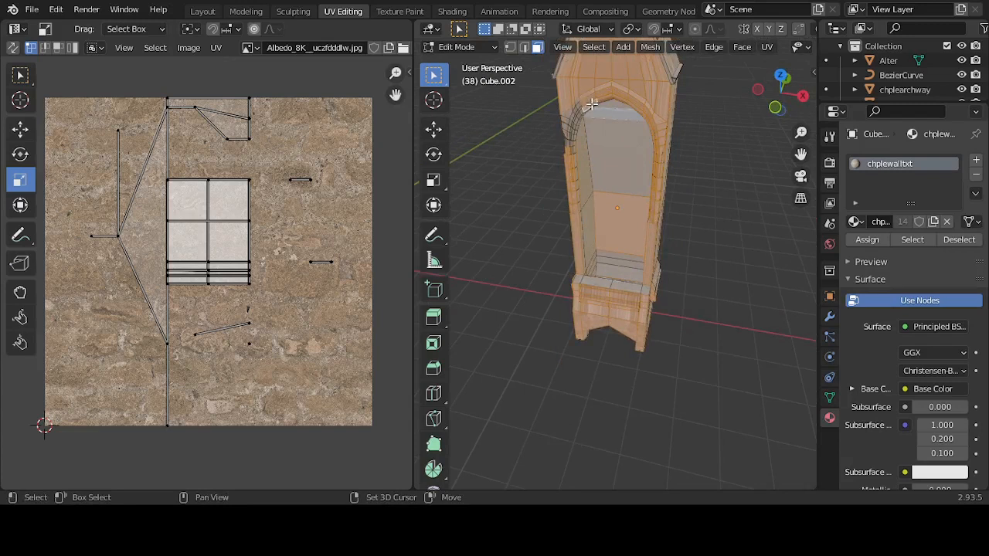
pyautogui.keyDown('shift'); pyautogui.click(585, 114); pyautogui.keyUp('shift')
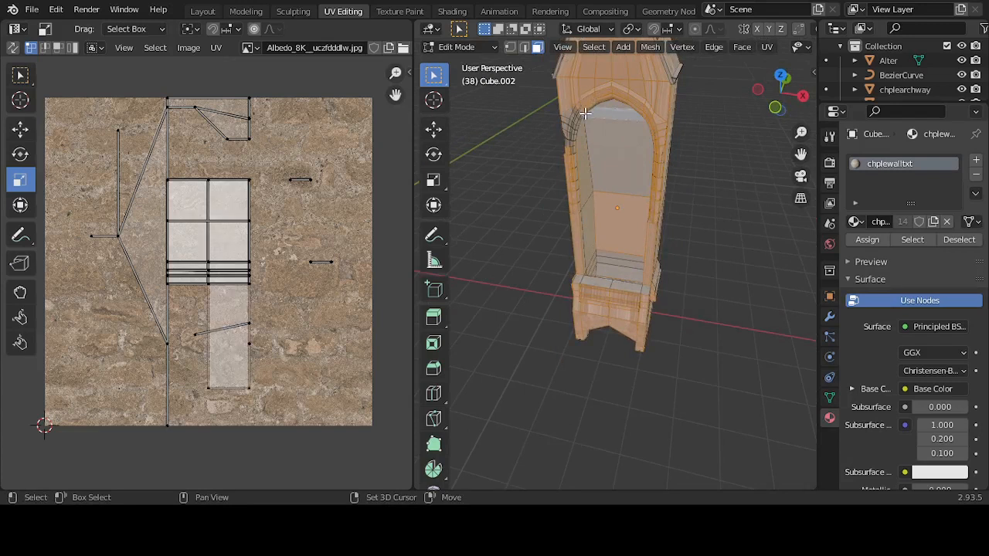
pyautogui.keyDown('shift'); pyautogui.click(577, 110); pyautogui.keyUp('shift')
pyautogui.keyDown('shift'); pyautogui.click(580, 110); pyautogui.keyUp('shift')
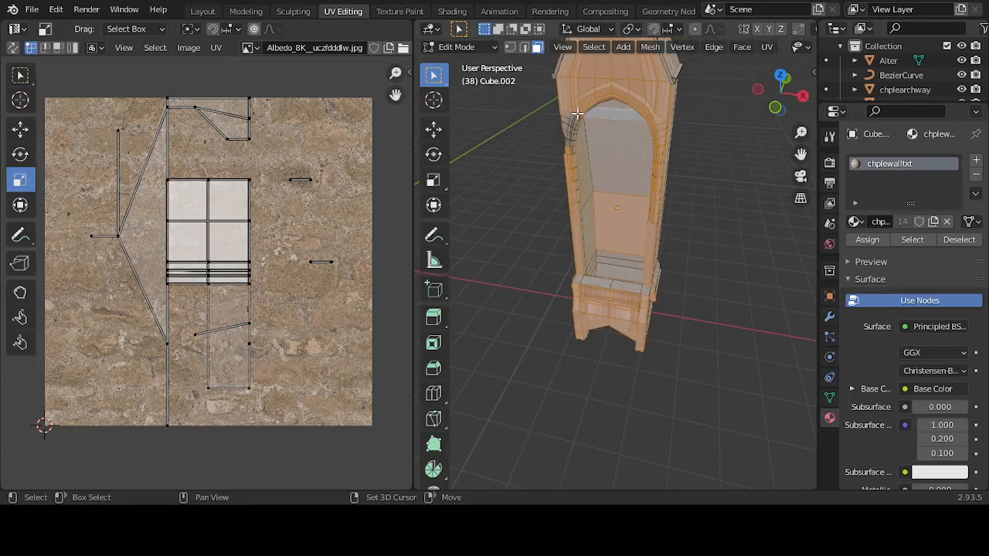
# Step: Add the outer faces beside the arch's left curve, down to the left post, to the front selection
pyautogui.moveTo(578, 113); pyautogui.dragTo(610, 117, button='middle')
pyautogui.scroll(2, 557, 102)
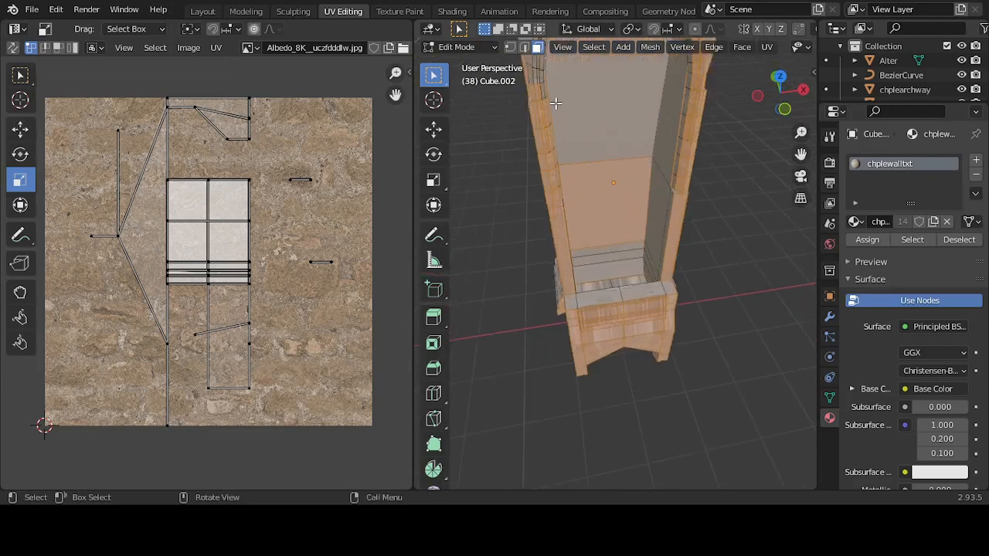
pyautogui.scroll(-1, 557, 103)
pyautogui.keyDown('shift'); pyautogui.click(555, 85); pyautogui.keyUp('shift')
pyautogui.keyDown('shift'); pyautogui.click(552, 96); pyautogui.keyUp('shift')
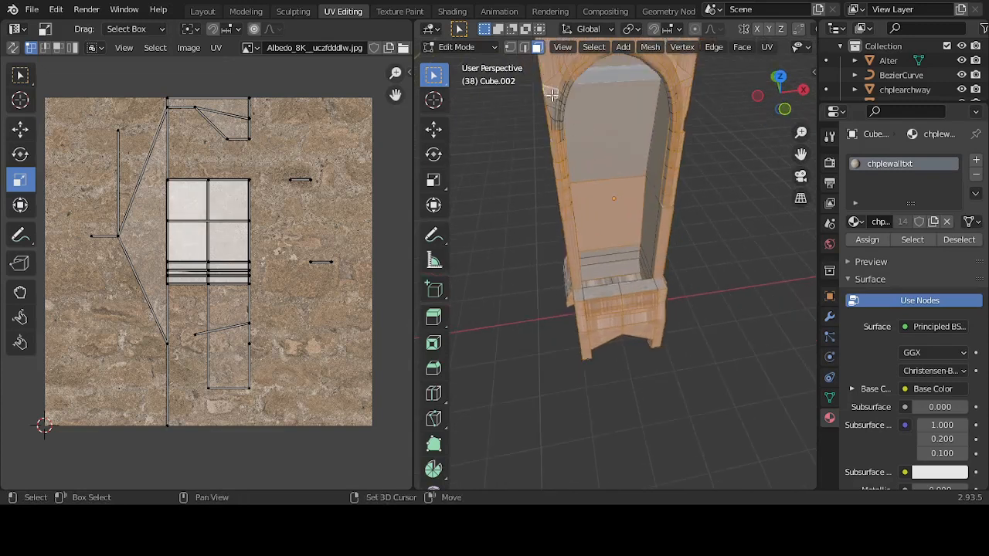
pyautogui.keyDown('shift'); pyautogui.click(551, 111); pyautogui.keyUp('shift')
pyautogui.keyDown('shift'); pyautogui.click(551, 117); pyautogui.keyUp('shift')
pyautogui.keyDown('shift'); pyautogui.click(556, 124); pyautogui.keyUp('shift')
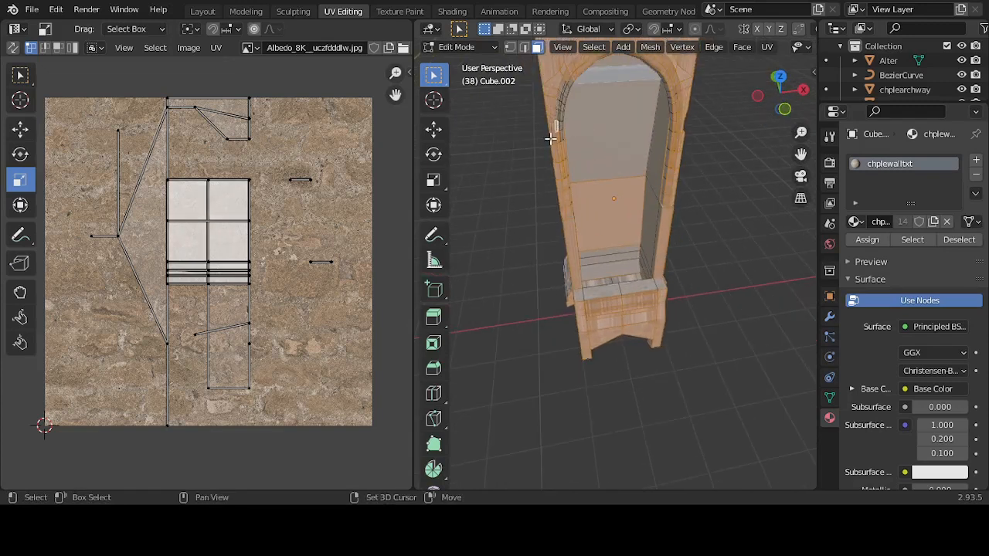
# Step: Add the narrow inner faces at the lower end of the arch's left curve to the front selection
pyautogui.keyDown('shift'); pyautogui.click(558, 139); pyautogui.keyUp('shift')
pyautogui.keyDown('shift'); pyautogui.click(562, 134); pyautogui.keyUp('shift')
pyautogui.keyDown('shift'); pyautogui.click(564, 133); pyautogui.keyUp('shift')
pyautogui.moveTo(568, 131); pyautogui.dragTo(555, 128, button='middle')
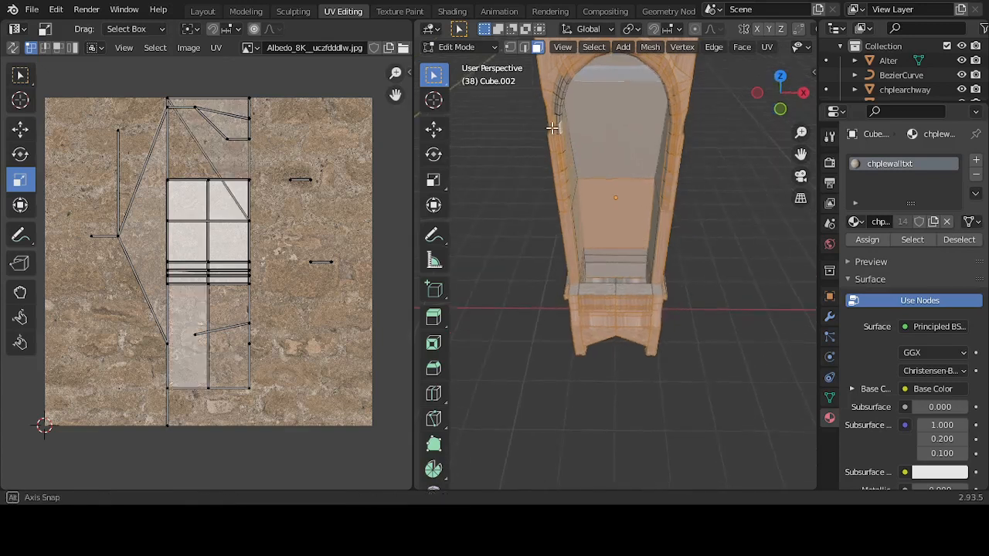
pyautogui.scroll(1, 553, 127)
pyautogui.keyDown('shift'); pyautogui.click(539, 80); pyautogui.keyUp('shift')
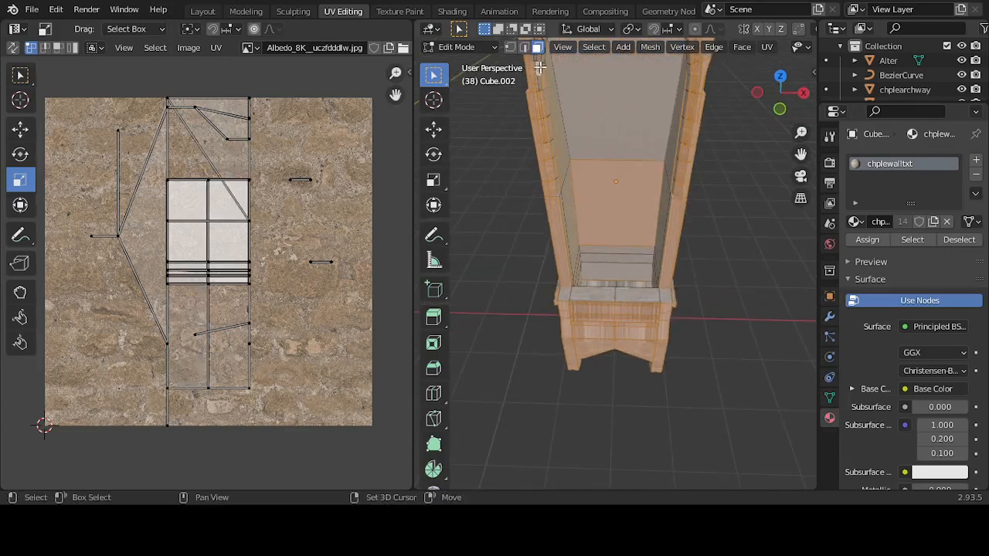
pyautogui.keyDown('shift'); pyautogui.click(538, 68); pyautogui.keyUp('shift')
pyautogui.keyDown('shift'); pyautogui.click(540, 80); pyautogui.keyUp('shift')
# Step: Add the remaining thin faces midway up the arch's left curve to the front selection
pyautogui.scroll(-1, 544, 86)
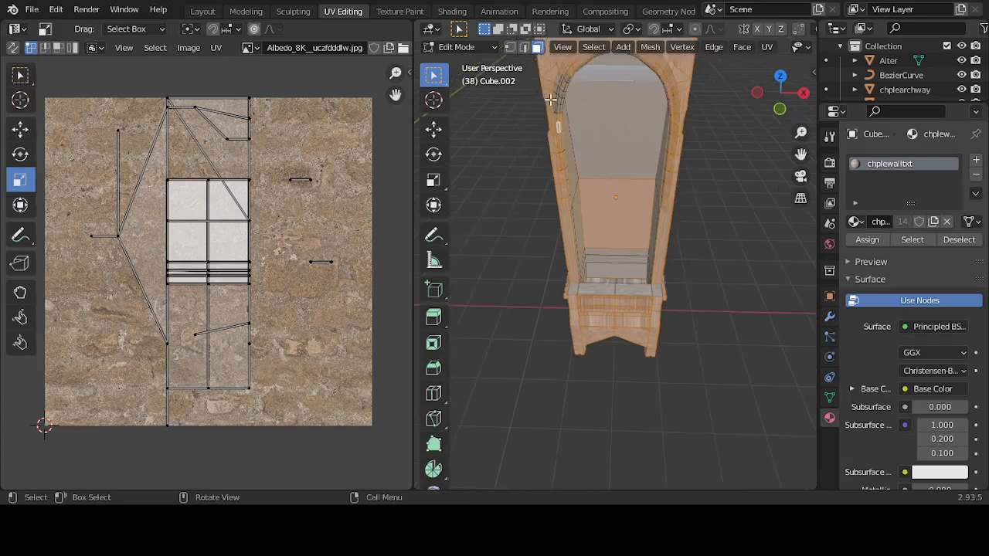
pyautogui.scroll(1, 555, 99)
pyautogui.scroll(-1, 544, 78)
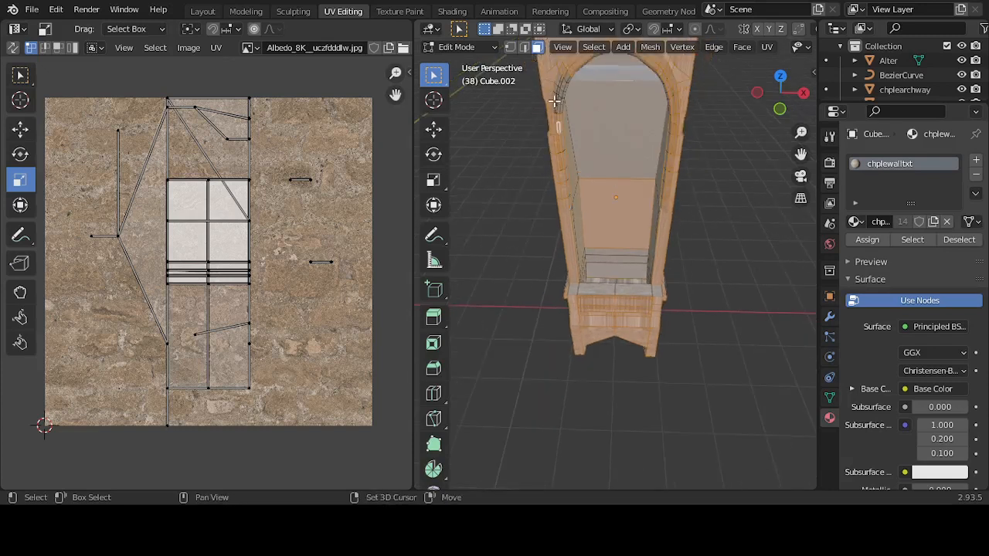
pyautogui.keyDown('shift'); pyautogui.click(561, 109); pyautogui.keyUp('shift')
pyautogui.keyDown('shift'); pyautogui.click(561, 102); pyautogui.keyUp('shift')
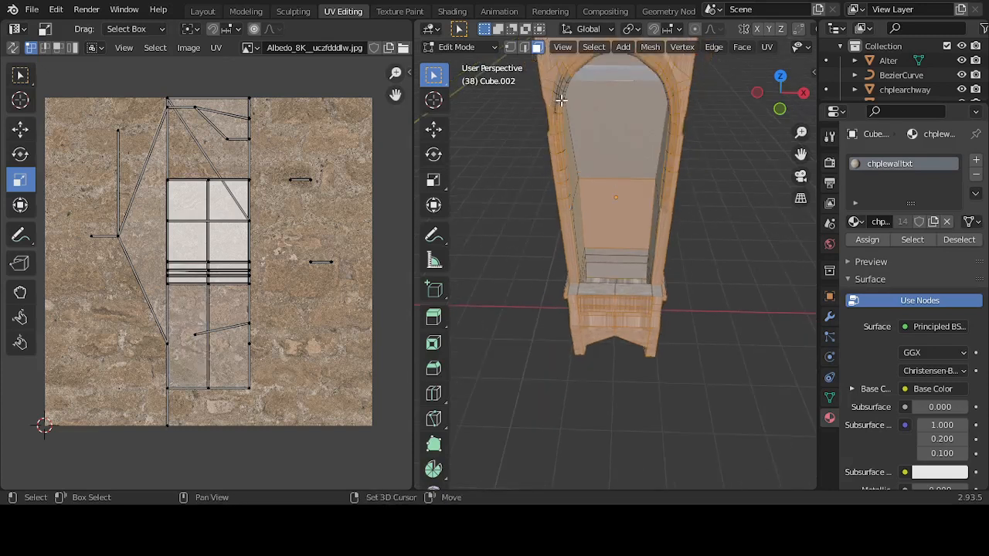
pyautogui.keyDown('shift'); pyautogui.click(560, 97); pyautogui.keyUp('shift')
pyautogui.keyDown('shift'); pyautogui.click(556, 97); pyautogui.keyUp('shift')
# Step: Add the missed small faces on the inside of the arch's left curve to the front selection
pyautogui.moveTo(672, 85); pyautogui.dragTo(572, 174, button='middle')
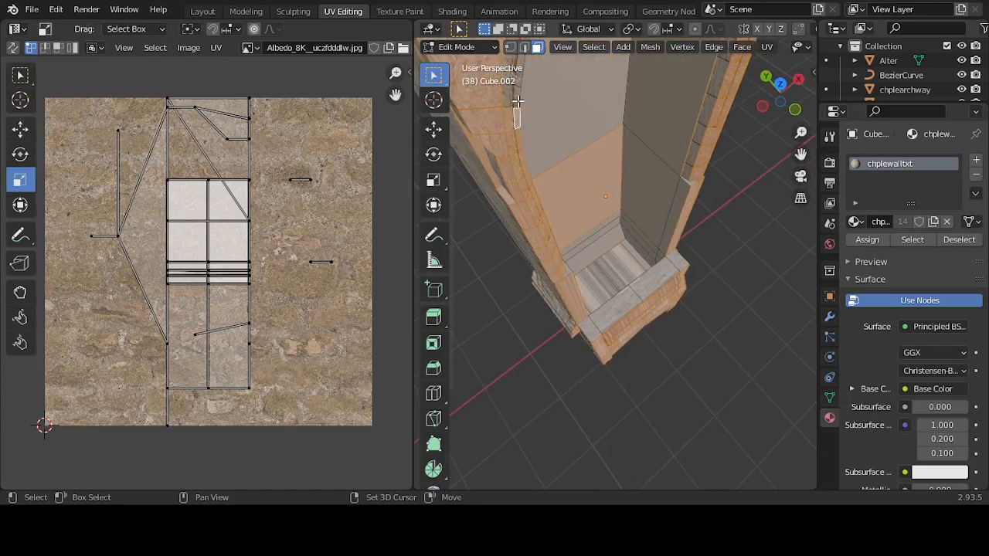
pyautogui.moveTo(512, 102); pyautogui.dragTo(513, 130, button='middle')
pyautogui.click(500, 209)
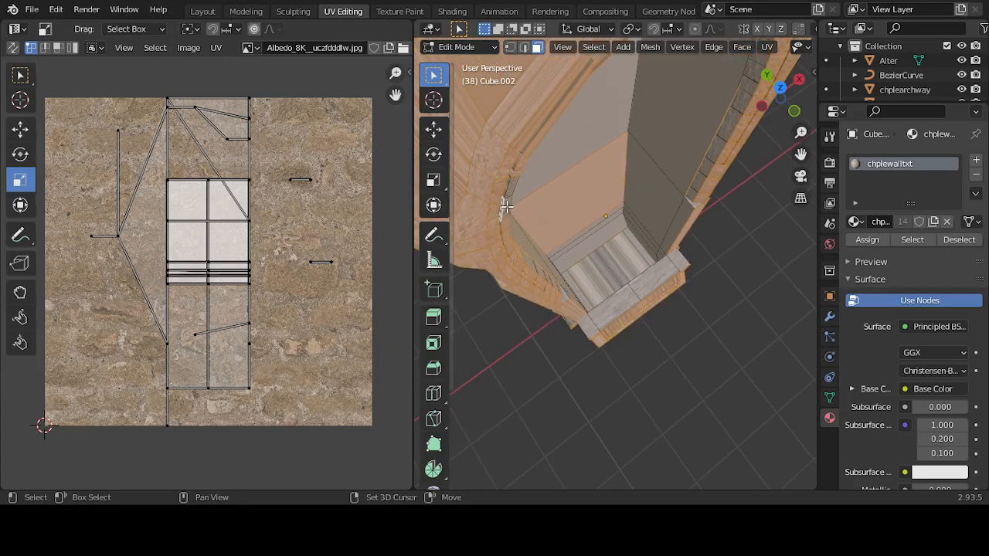
pyautogui.moveTo(506, 207); pyautogui.dragTo(493, 114, button='middle')
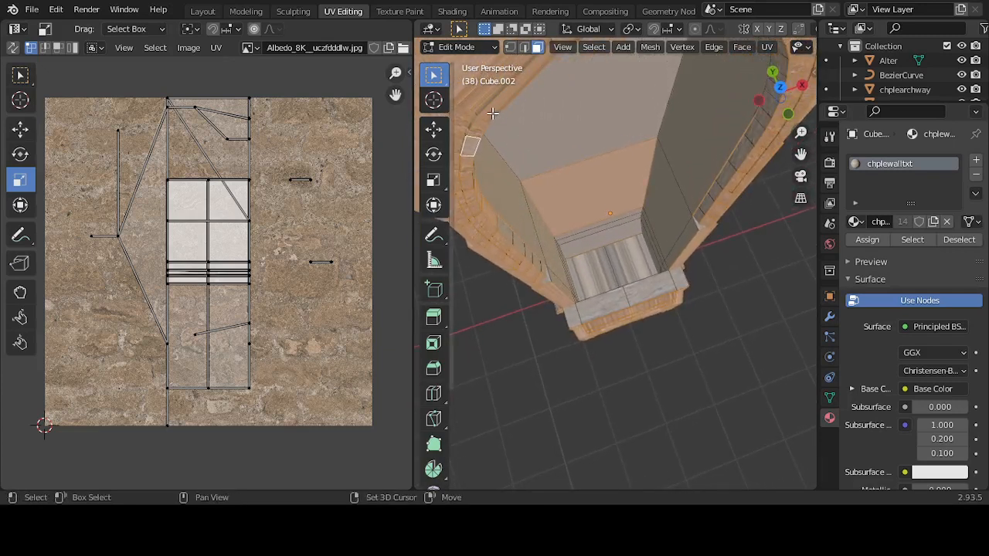
# Step: Add the upper back panel and the horizontal strips beneath the lower back panel to the front selection
pyautogui.moveTo(687, 162); pyautogui.dragTo(720, 152, button='middle')
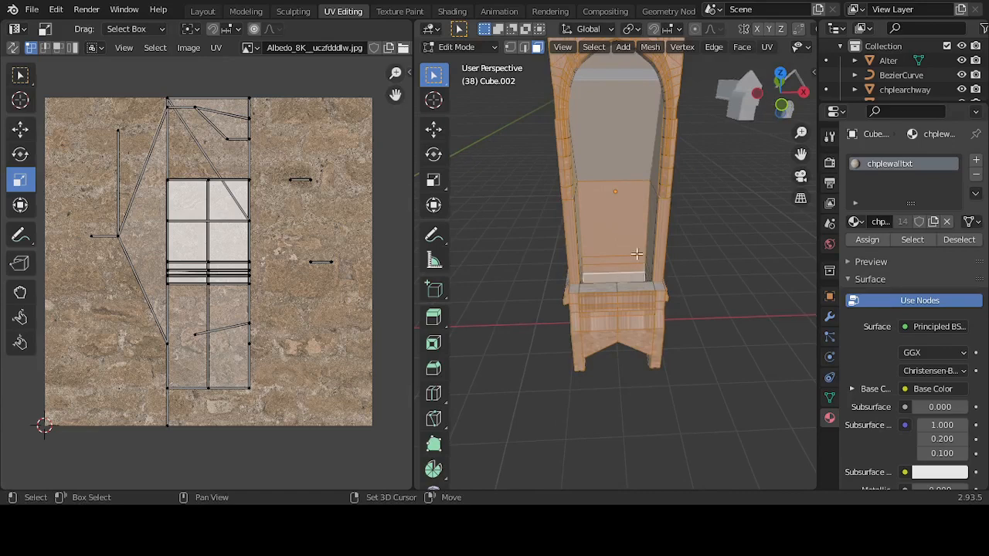
pyautogui.keyDown('shift'); pyautogui.click(647, 179); pyautogui.keyUp('shift')
pyautogui.moveTo(647, 178); pyautogui.dragTo(608, 261, button='middle')
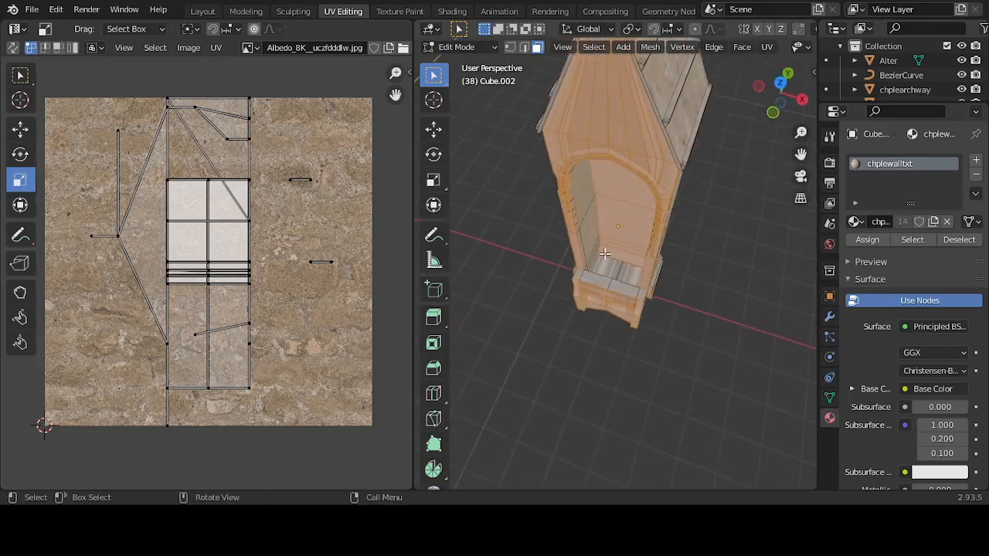
# Step: Unwrap the selected front faces of the bell tower and clear the selection
pyautogui.press('u')
pyautogui.click(608, 256)
pyautogui.click(678, 283)
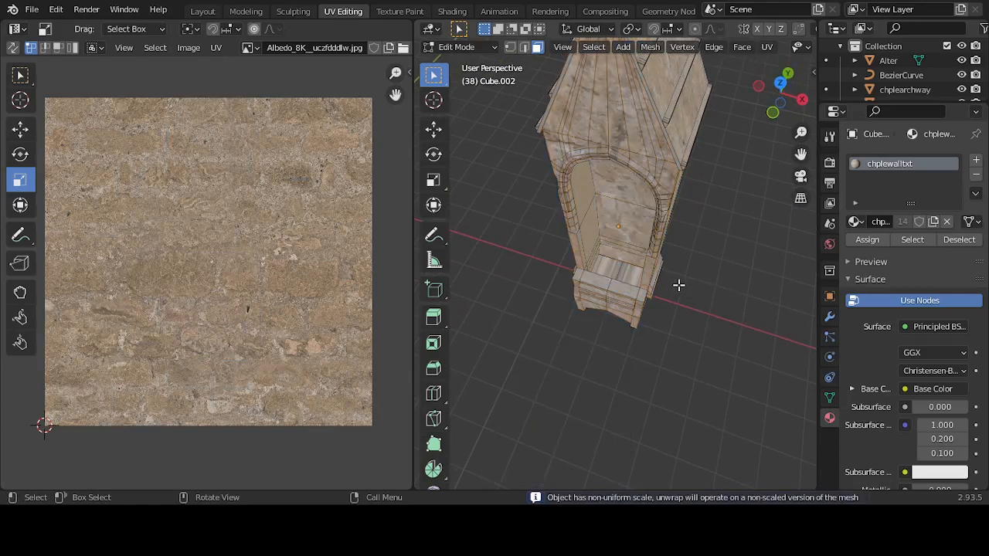
# Step: Unwrap the two floor faces inside the arched niche
pyautogui.moveTo(678, 283); pyautogui.dragTo(646, 311, button='middle')
pyautogui.scroll(4, 704, 247)
pyautogui.click(603, 291)
pyautogui.press('u')
pyautogui.click(636, 296)
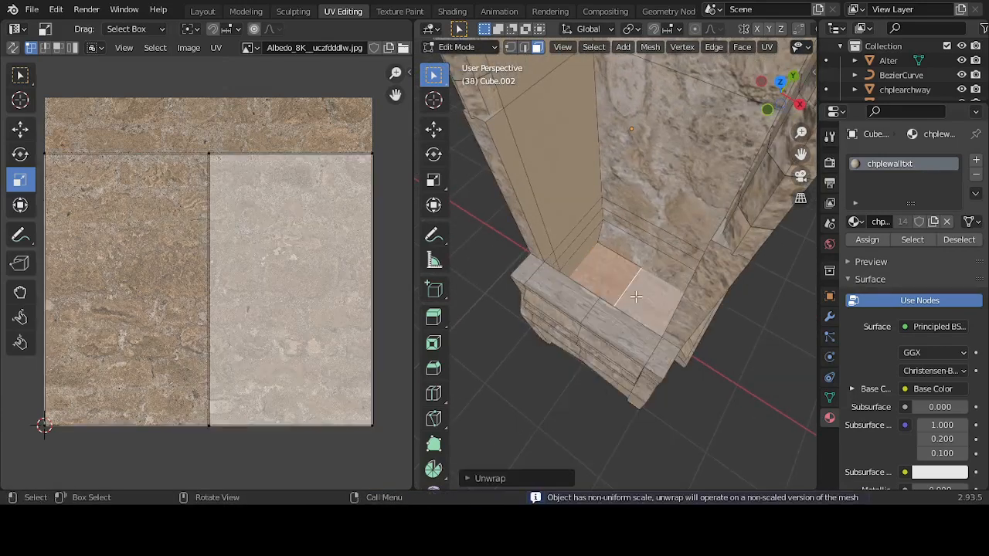
# Step: Select the niche's left inner wall, including the small strips at its lower end and the large panel above
pyautogui.click(570, 263)
pyautogui.moveTo(591, 261); pyautogui.dragTo(561, 252, button='middle')
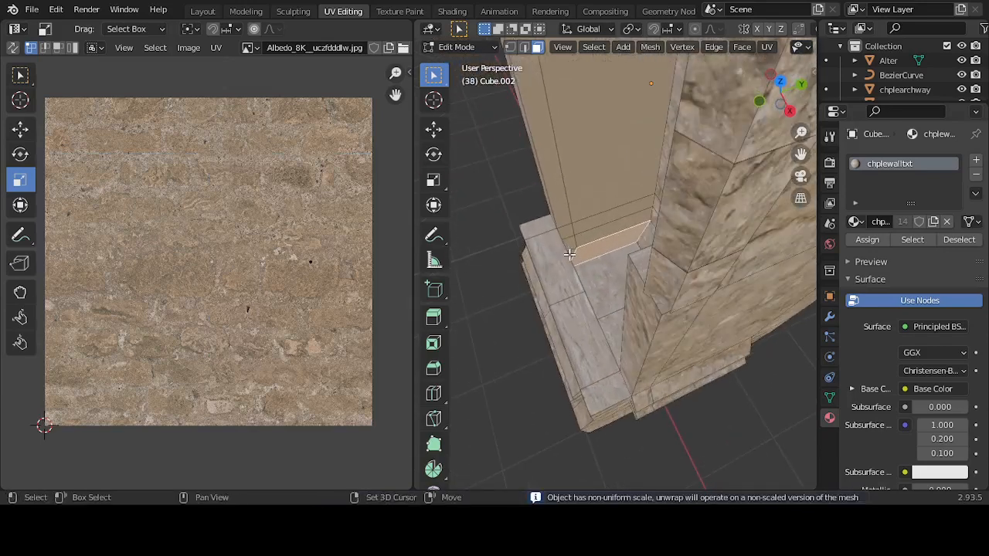
pyautogui.keyDown('shift'); pyautogui.click(570, 248); pyautogui.keyUp('shift')
pyautogui.keyDown('shift'); pyautogui.click(576, 241); pyautogui.keyUp('shift')
pyautogui.keyDown('shift'); pyautogui.click(576, 230); pyautogui.keyUp('shift')
pyautogui.keyDown('shift'); pyautogui.click(566, 230); pyautogui.keyUp('shift')
pyautogui.keyDown('shift'); pyautogui.click(585, 180); pyautogui.keyUp('shift')
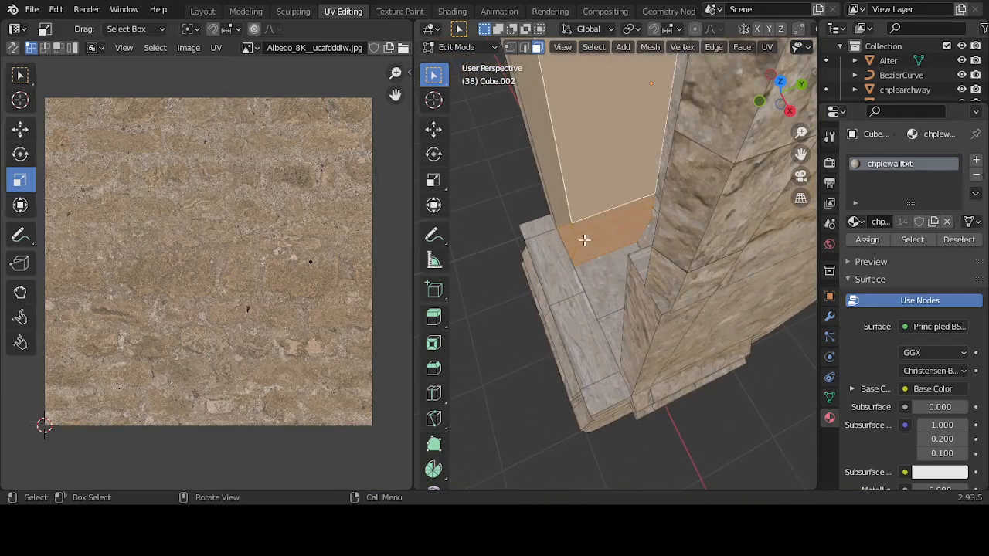
# Step: Add the niche's right inner wall to the selection, from the low strips and front edge faces to the upper panel
pyautogui.moveTo(585, 179); pyautogui.dragTo(766, 211, button='middle')
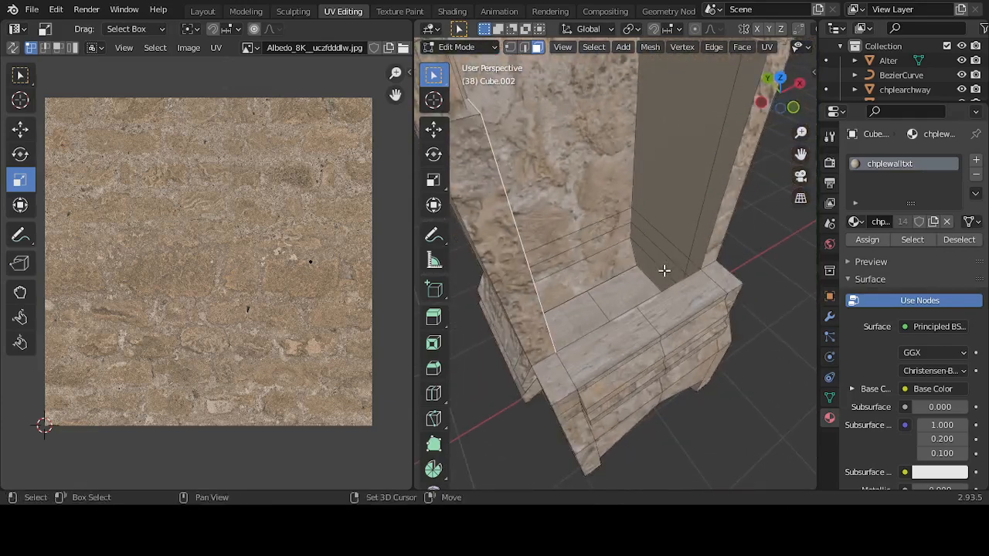
pyautogui.keyDown('shift'); pyautogui.click(663, 271); pyautogui.keyUp('shift')
pyautogui.keyDown('shift'); pyautogui.click(665, 264); pyautogui.keyUp('shift')
pyautogui.keyDown('shift'); pyautogui.click(673, 256); pyautogui.keyUp('shift')
pyautogui.keyDown('shift'); pyautogui.click(684, 267); pyautogui.keyUp('shift')
pyautogui.moveTo(682, 267); pyautogui.dragTo(687, 263, button='middle')
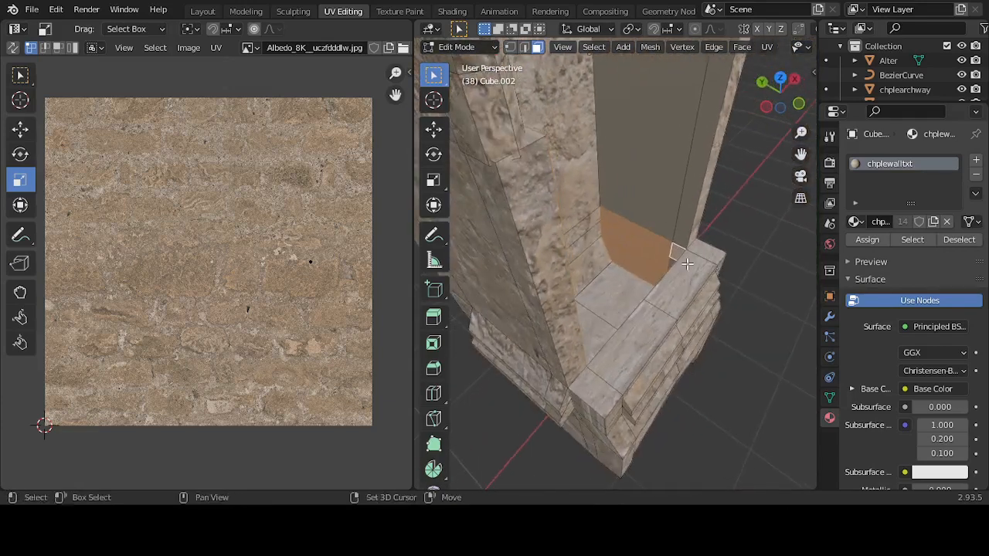
pyautogui.keyDown('shift'); pyautogui.click(687, 231); pyautogui.keyUp('shift')
pyautogui.keyDown('shift'); pyautogui.click(662, 203); pyautogui.keyUp('shift')
pyautogui.scroll(-4, 659, 247)
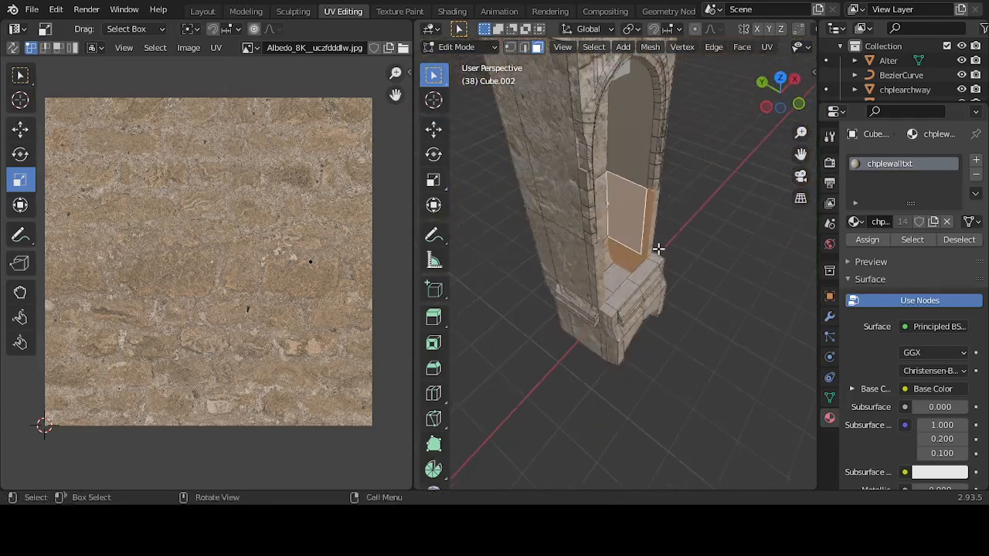
pyautogui.keyDown('shift'); pyautogui.click(632, 146); pyautogui.keyUp('shift')
# Step: Unwrap both selected inner walls of the niche and clear the selection
pyautogui.moveTo(694, 174); pyautogui.dragTo(564, 144, button='middle')
pyautogui.moveTo(645, 152); pyautogui.dragTo(682, 166, button='middle')
pyautogui.scroll(4, 594, 166)
pyautogui.scroll(-4, 592, 186)
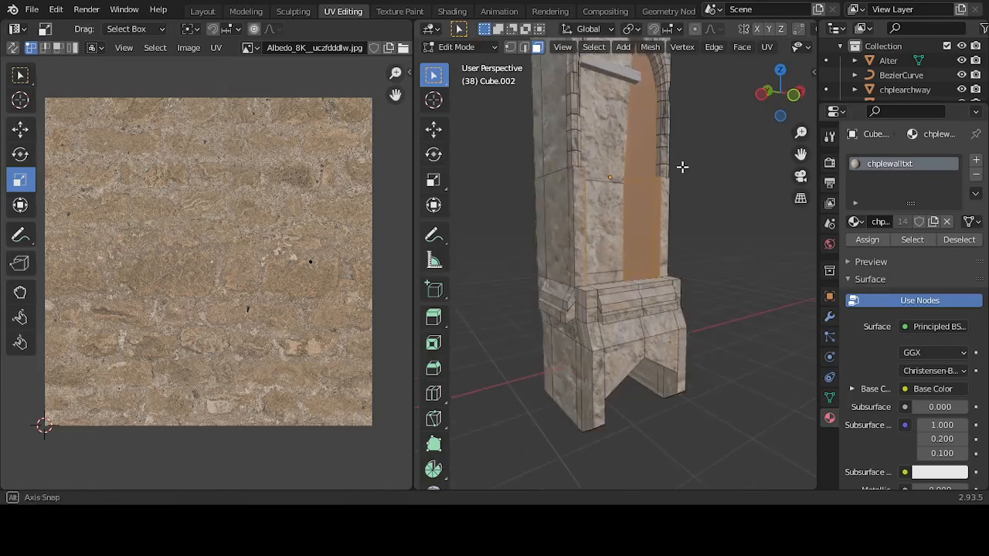
pyautogui.press('u')
pyautogui.click(637, 170)
pyautogui.click(742, 309)
# Step: Select the inner side faces on the left of the opening beneath the tower base
pyautogui.moveTo(722, 287); pyautogui.dragTo(692, 202, button='middle')
pyautogui.moveTo(653, 385); pyautogui.dragTo(579, 391, button='middle')
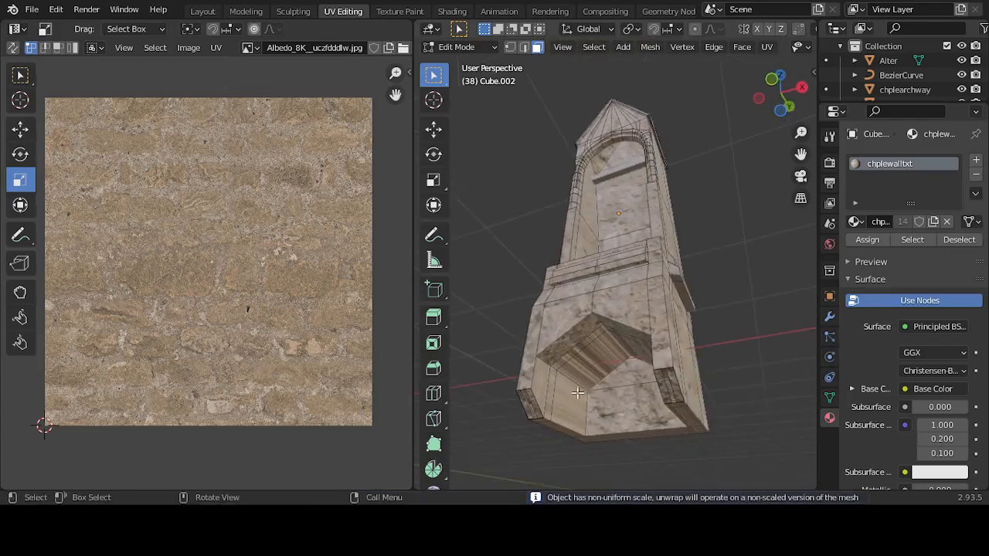
pyautogui.click(578, 394)
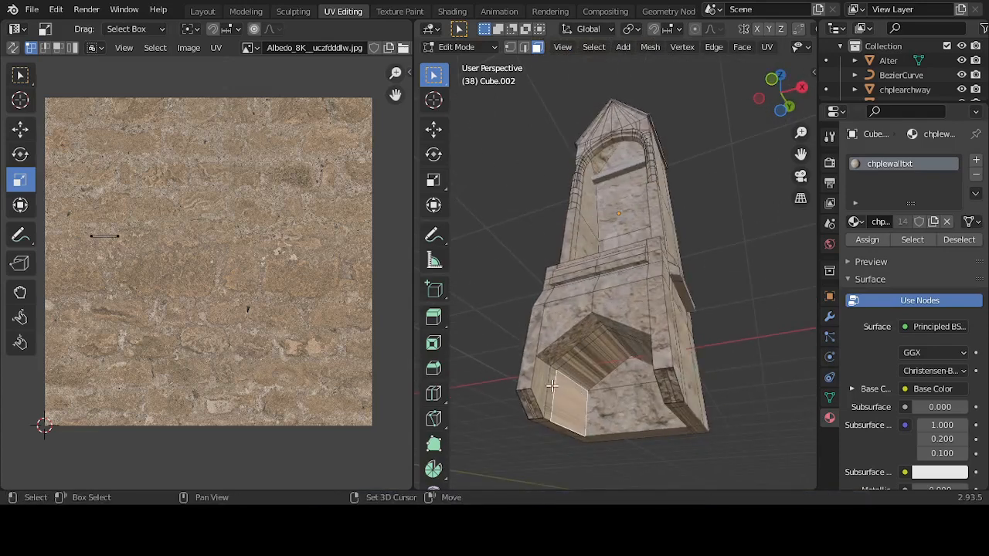
pyautogui.keyDown('shift'); pyautogui.click(551, 385); pyautogui.keyUp('shift')
pyautogui.keyDown('shift'); pyautogui.click(543, 380); pyautogui.keyUp('shift')
# Step: Add the opposite inner side faces of the base opening, unwrap both sides and clear the selection
pyautogui.moveTo(621, 399); pyautogui.dragTo(694, 410, button='middle')
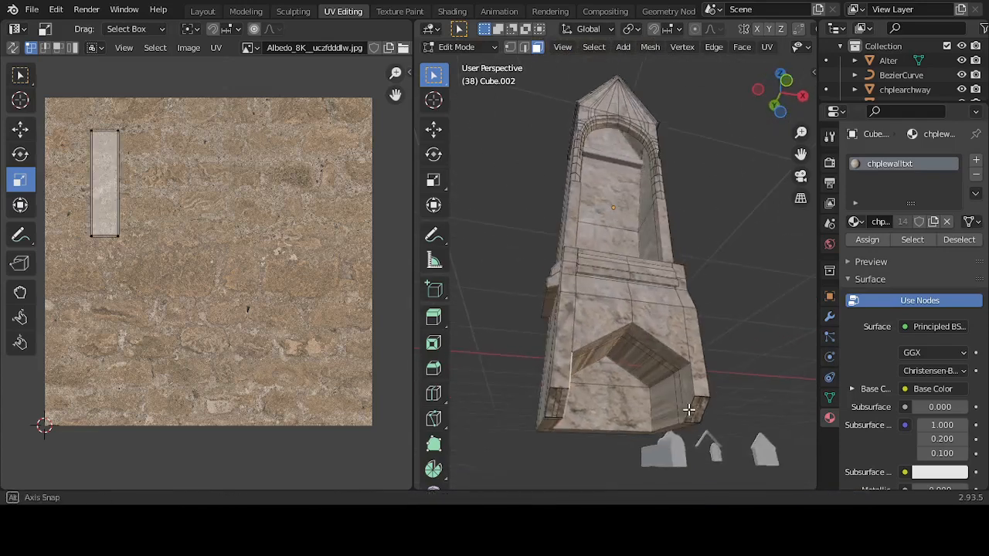
pyautogui.click(671, 410)
pyautogui.keyDown('shift'); pyautogui.click(681, 399); pyautogui.keyUp('shift')
pyautogui.keyDown('shift'); pyautogui.click(684, 394); pyautogui.keyUp('shift')
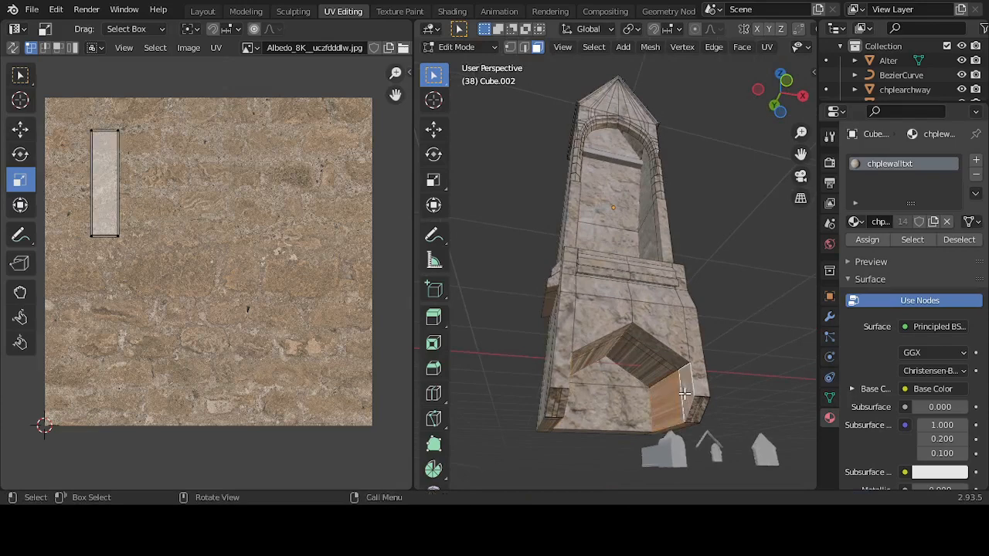
pyautogui.press('u')
pyautogui.click(651, 292)
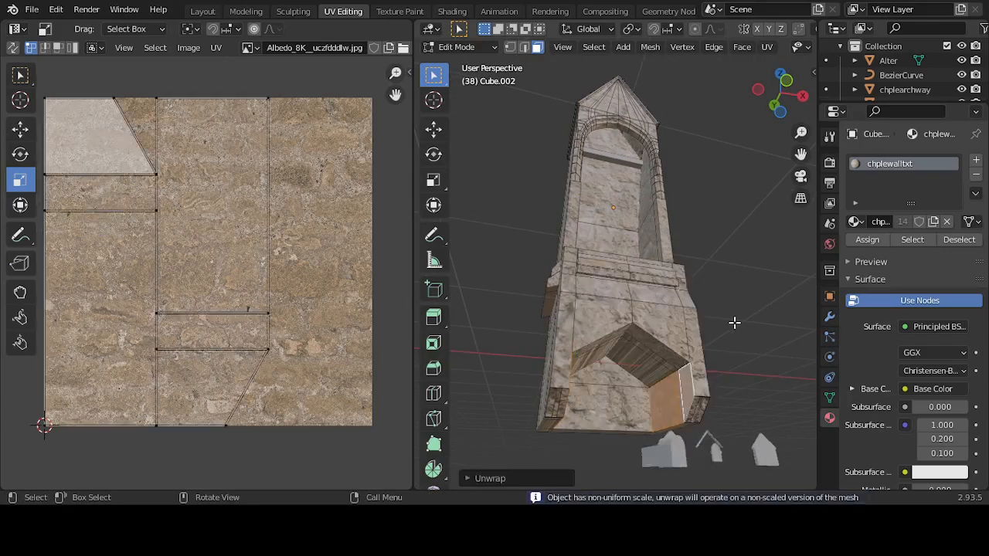
pyautogui.hotkey('alt', 'a')
# Step: Unwrap all faces on both slopes of the base opening's gabled ceiling and clear the selection
pyautogui.moveTo(734, 323); pyautogui.dragTo(674, 316, button='middle')
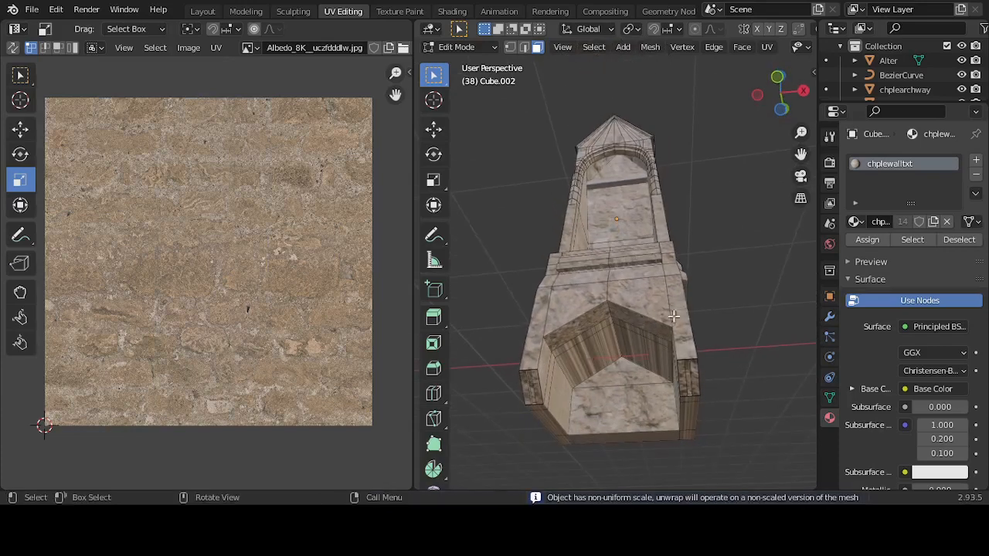
pyautogui.click(588, 357)
pyautogui.moveTo(592, 357); pyautogui.dragTo(592, 353, button='middle')
pyautogui.scroll(3, 600, 348)
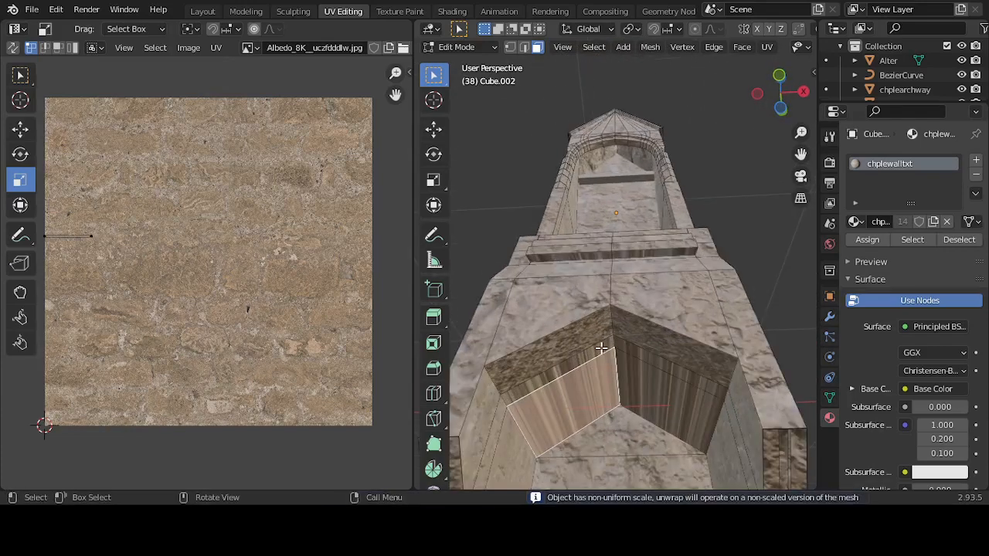
pyautogui.keyDown('shift'); pyautogui.click(586, 359); pyautogui.keyUp('shift')
pyautogui.keyDown('shift'); pyautogui.click(591, 337); pyautogui.keyUp('shift')
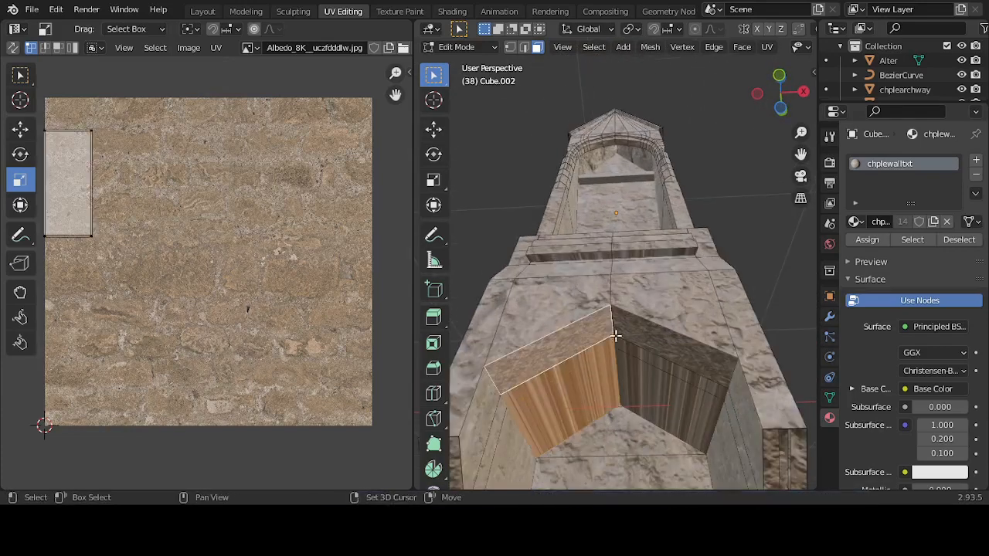
pyautogui.keyDown('shift'); pyautogui.click(632, 337); pyautogui.keyUp('shift')
pyautogui.keyDown('shift'); pyautogui.click(656, 364); pyautogui.keyUp('shift')
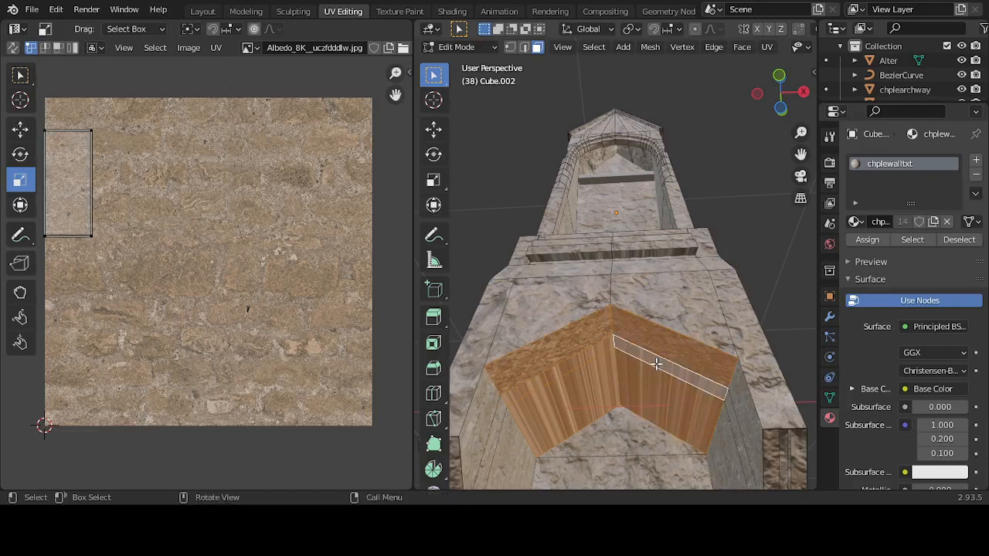
pyautogui.press('u')
pyautogui.click(618, 317)
pyautogui.scroll(-2, 662, 326)
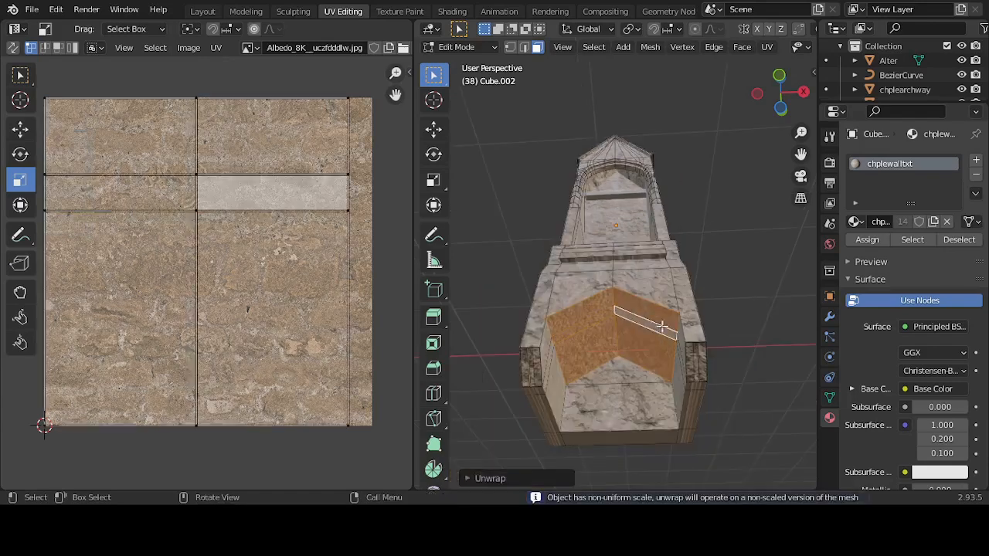
pyautogui.click(734, 333)
# Step: Unwrap the underside faces of the tower's two legs and back wall and clear the selection
pyautogui.click(698, 392)
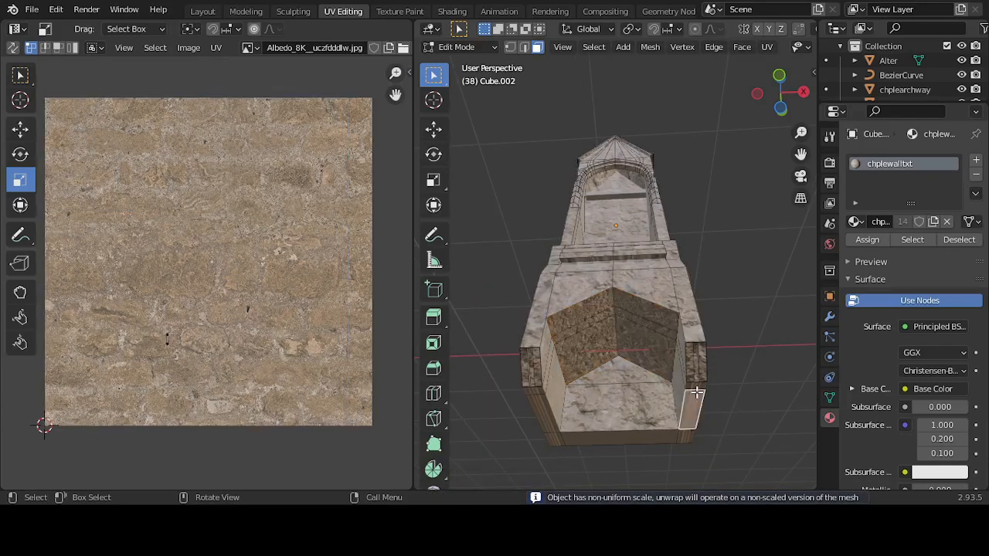
pyautogui.moveTo(698, 392); pyautogui.dragTo(553, 316, button='middle')
pyautogui.click(528, 265)
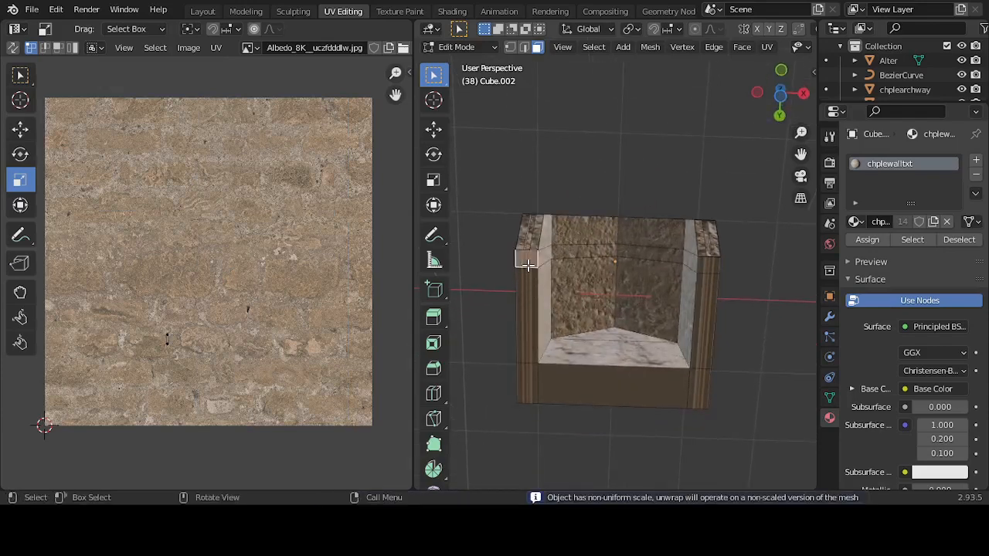
pyautogui.keyDown('shift'); pyautogui.click(528, 387); pyautogui.keyUp('shift')
pyautogui.keyDown('shift'); pyautogui.click(560, 391); pyautogui.keyUp('shift')
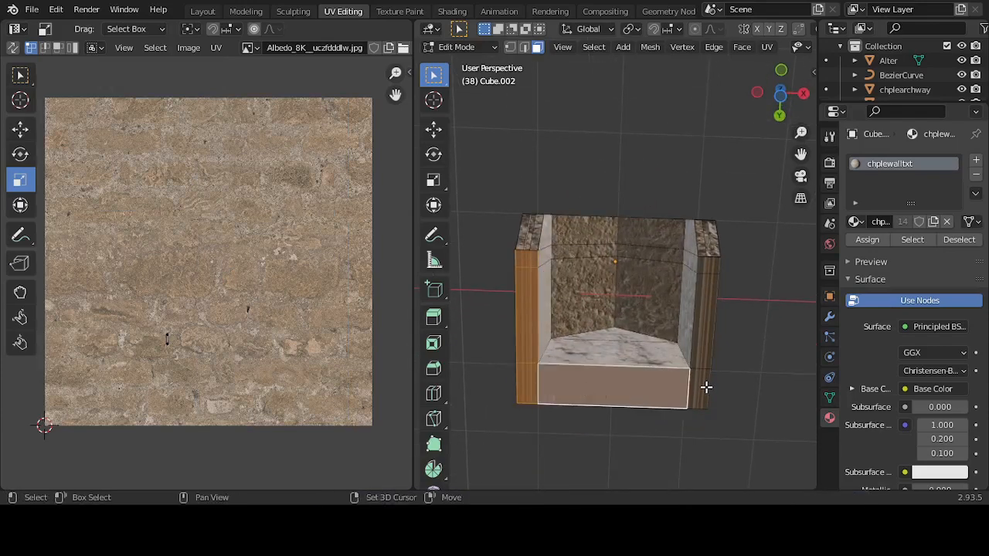
pyautogui.keyDown('shift'); pyautogui.click(707, 341); pyautogui.keyUp('shift')
pyautogui.keyDown('shift'); pyautogui.click(701, 393); pyautogui.keyUp('shift')
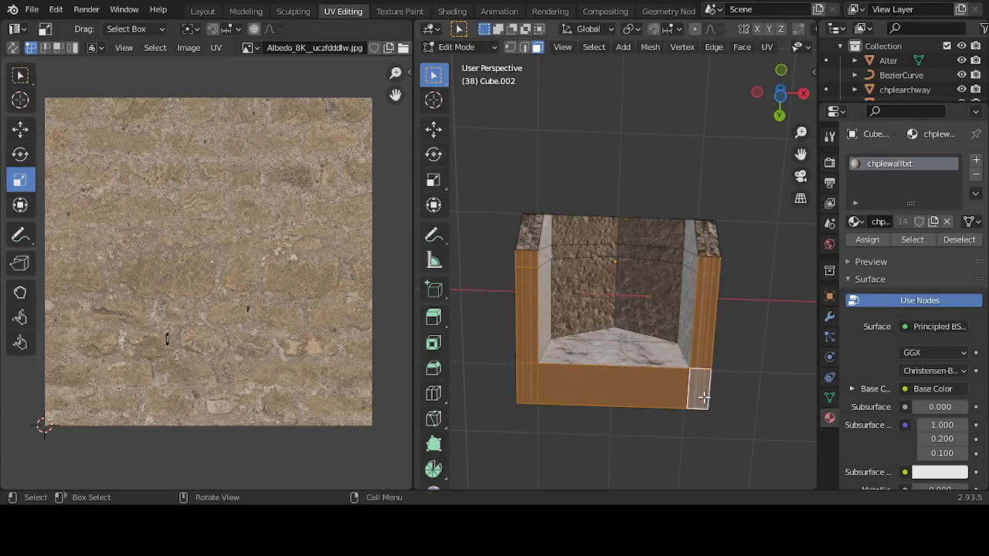
pyautogui.press('u')
pyautogui.click(662, 294)
pyautogui.hotkey('alt', 'a')
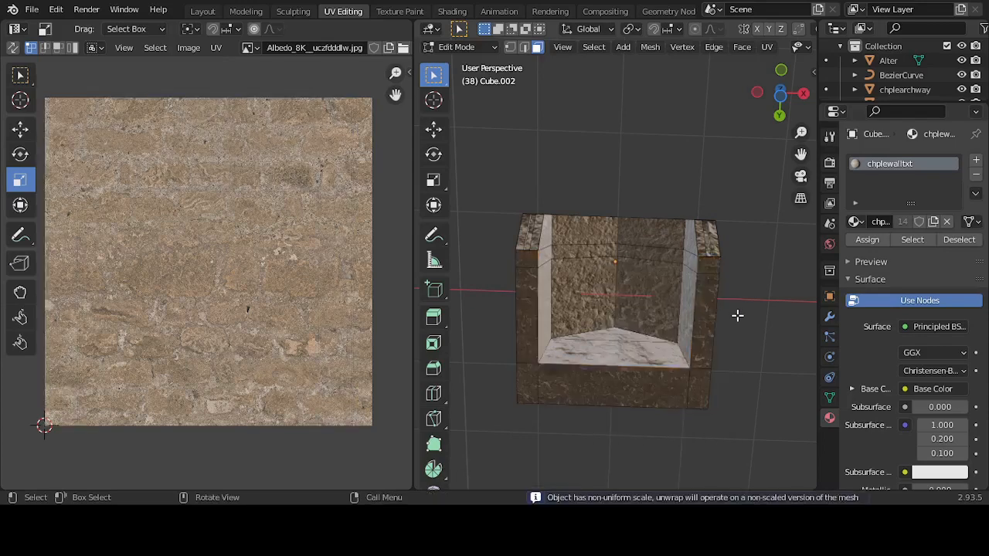
# Step: Leave the tower's mesh editing, assign the chplewoodtxt material to the crossbeam in the arch and deselect it
pyautogui.moveTo(708, 279); pyautogui.dragTo(490, 222, button='middle')
pyautogui.press('Tab')
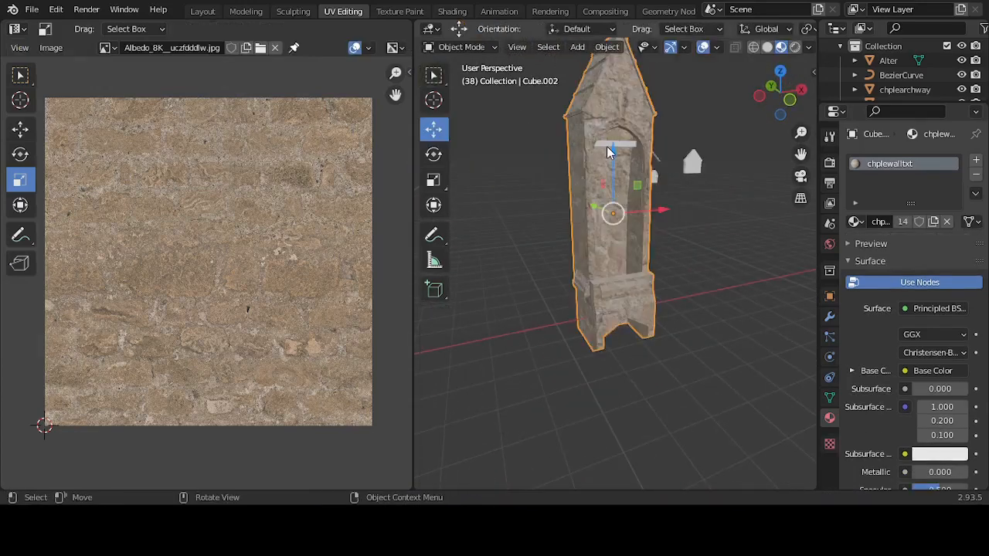
pyautogui.click(609, 146)
pyautogui.press('KP_Decimal')
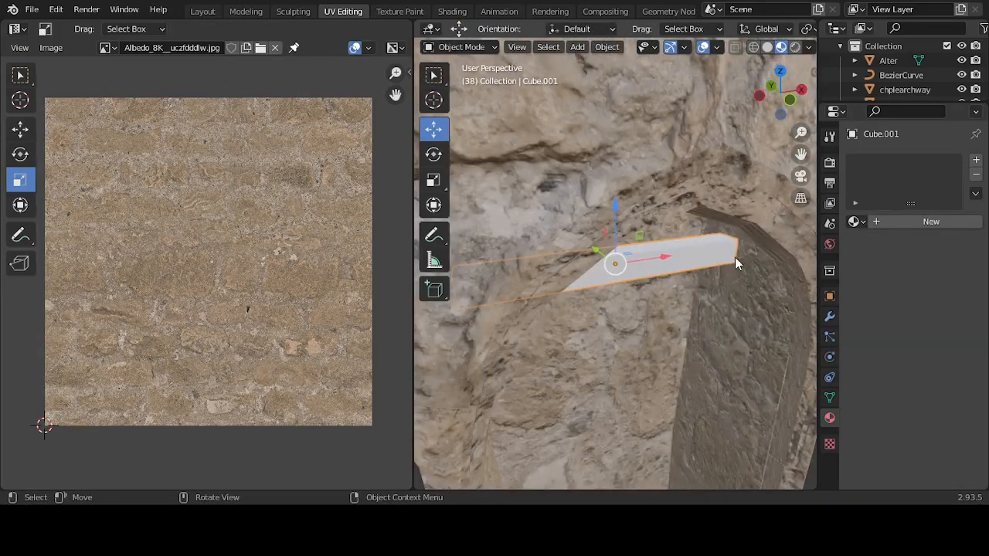
pyautogui.moveTo(735, 257); pyautogui.dragTo(637, 221, button='middle')
pyautogui.scroll(-2, 605, 279)
pyautogui.click(857, 222)
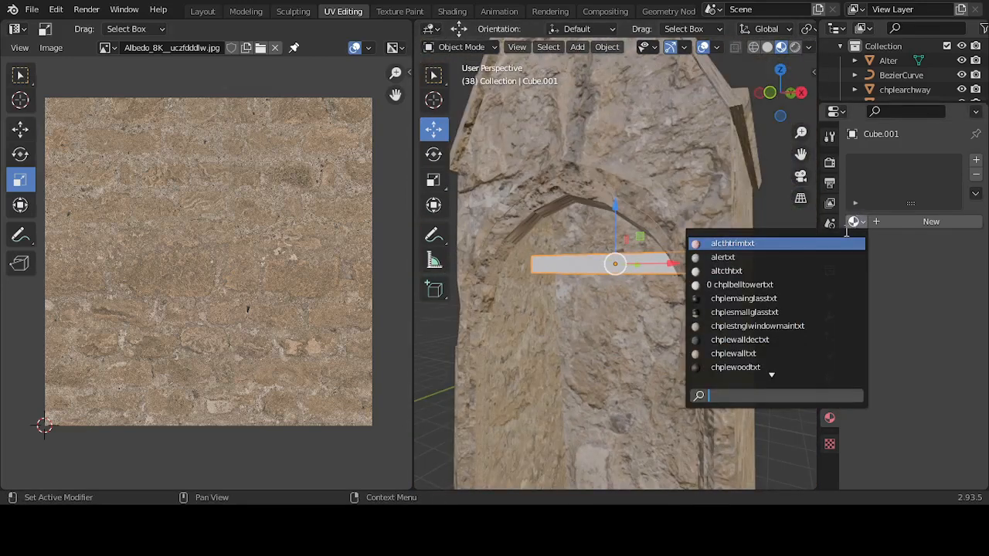
pyautogui.click(776, 368)
pyautogui.moveTo(779, 374); pyautogui.dragTo(674, 266, button='middle')
pyautogui.scroll(2, 674, 266)
pyautogui.scroll(-10, 674, 266)
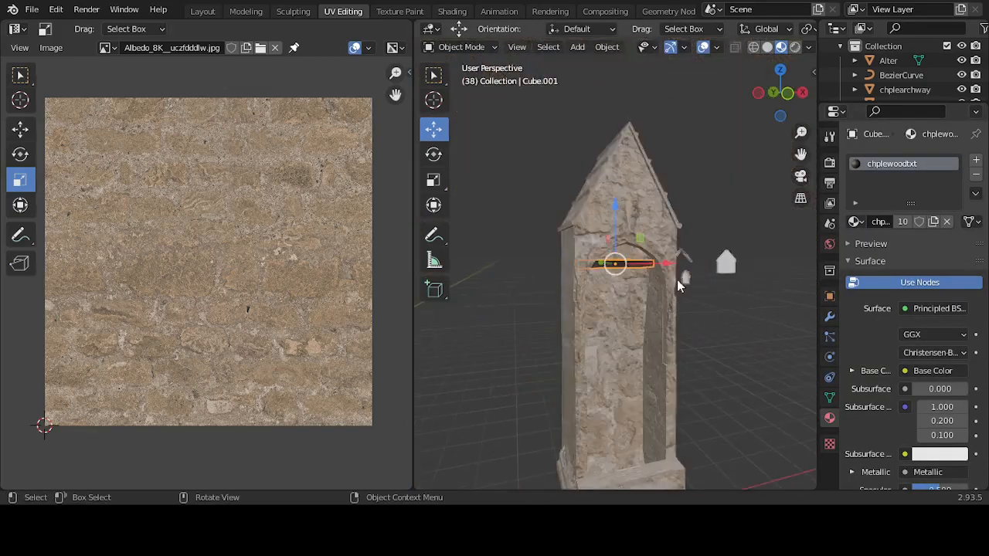
pyautogui.click(741, 314)
# Step: Switch to the Modeling workspace and open the bell tower's mesh for editing
pyautogui.moveTo(742, 313); pyautogui.dragTo(691, 329, button='middle')
pyautogui.scroll(-3, 694, 327)
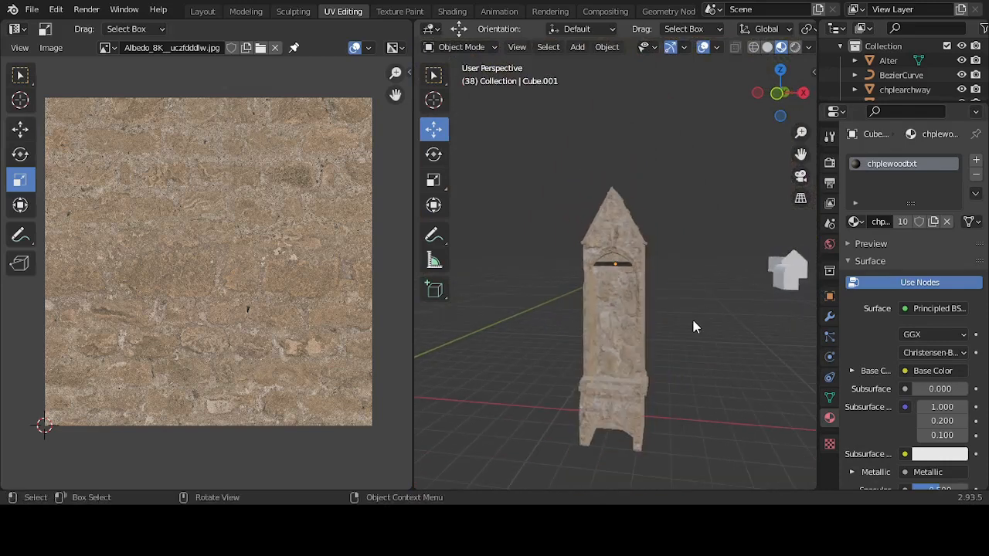
pyautogui.press('Tab')
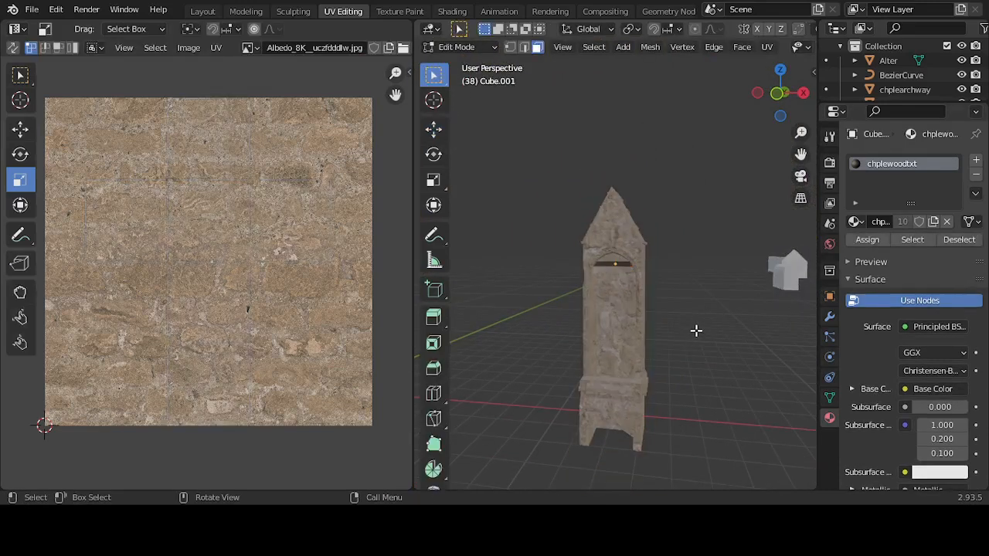
pyautogui.press('Tab')
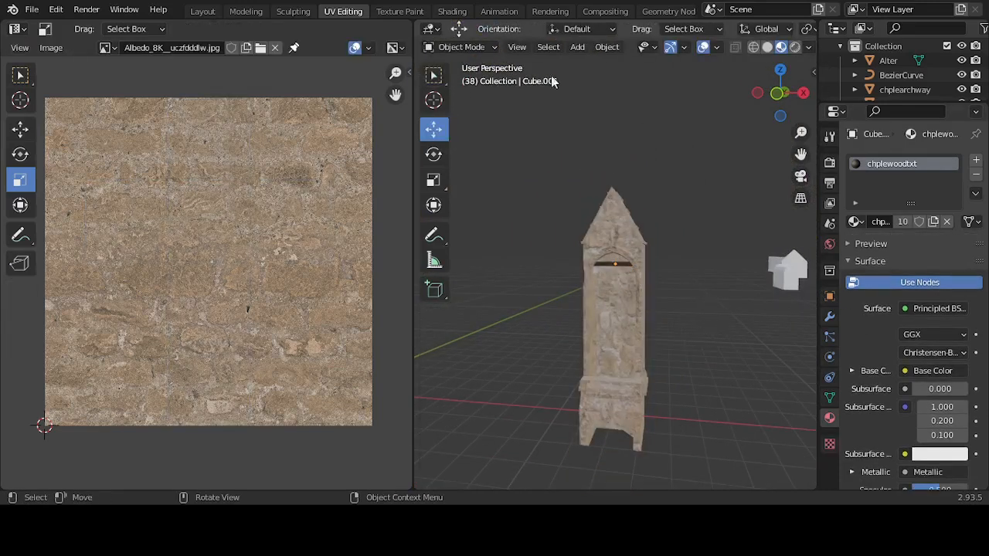
pyautogui.click(249, 11)
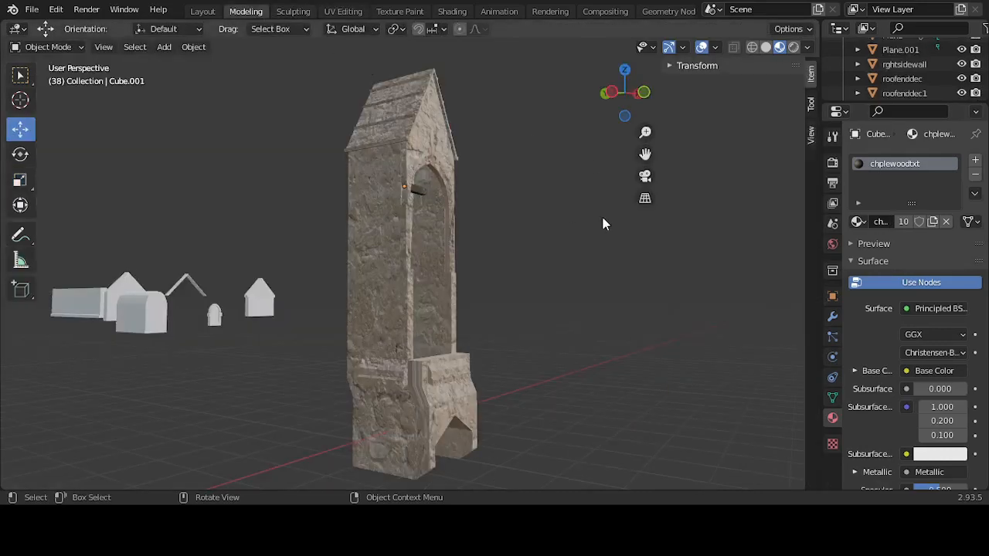
pyautogui.moveTo(604, 224); pyautogui.dragTo(488, 387, button='middle')
pyautogui.click(450, 391)
pyautogui.scroll(3, 449, 392)
pyautogui.press('Tab')
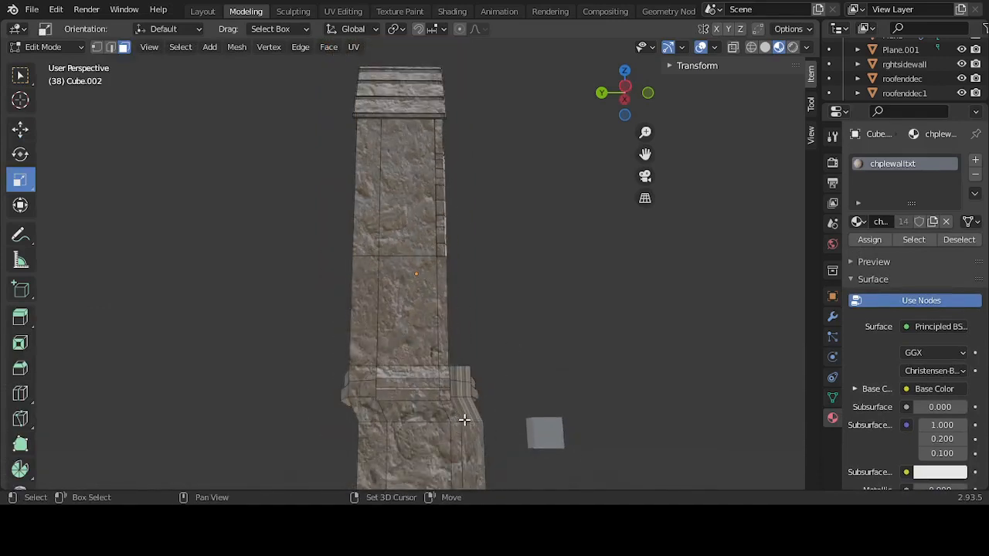
# Step: Unwrap the sloped and vertical faces around the tower's base on its side, below the horizontal ledge
pyautogui.click(465, 416)
pyautogui.keyDown('shift'); pyautogui.click(466, 449); pyautogui.keyUp('shift')
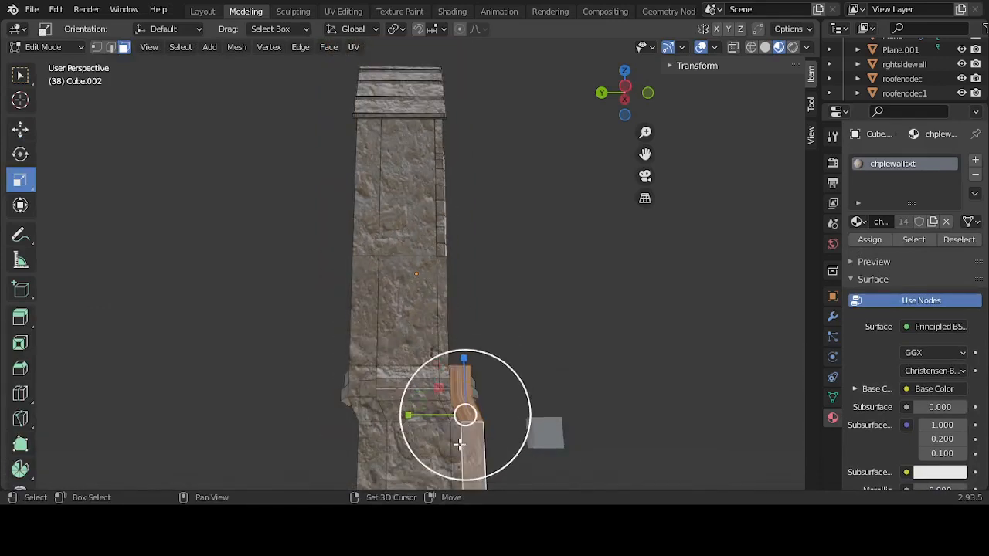
pyautogui.keyDown('shift'); pyautogui.click(460, 443); pyautogui.keyUp('shift')
pyautogui.keyDown('shift'); pyautogui.click(446, 438); pyautogui.keyUp('shift')
pyautogui.keyDown('shift'); pyautogui.click(424, 408); pyautogui.keyUp('shift')
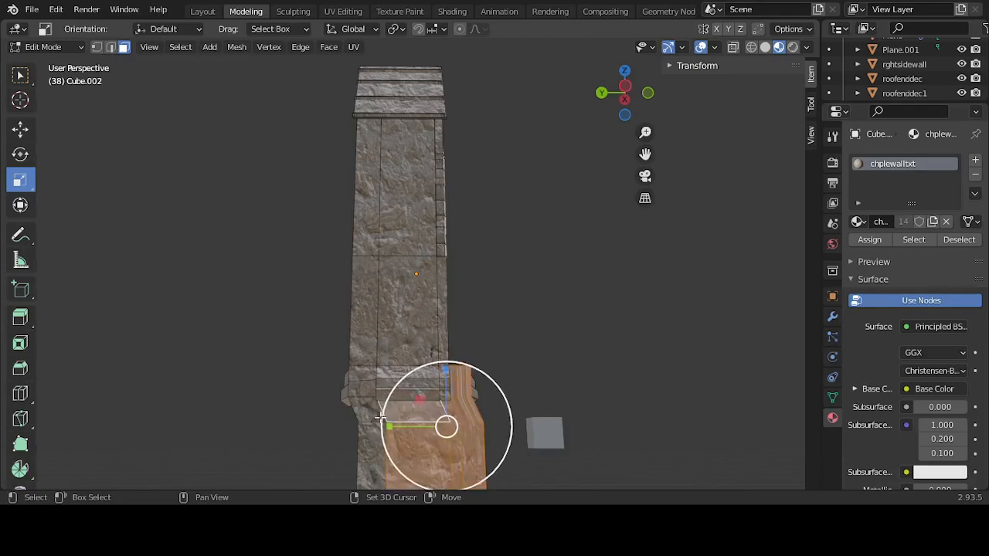
pyautogui.keyDown('shift'); pyautogui.click(371, 446); pyautogui.keyUp('shift')
pyautogui.press('u')
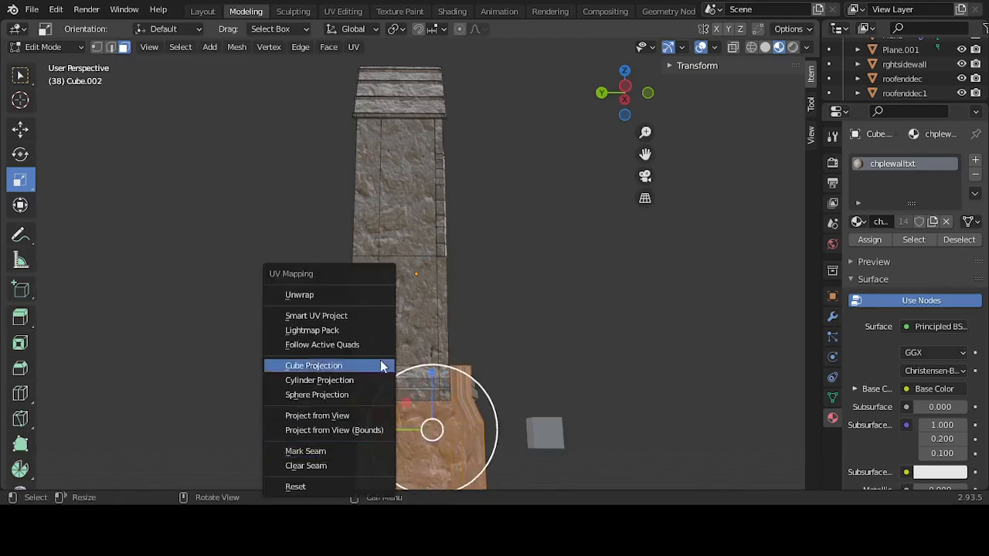
pyautogui.click(357, 297)
# Step: Unwrap the narrow faces under the ledges on the tower's side and front
pyautogui.moveTo(550, 307); pyautogui.dragTo(591, 348, button='middle')
pyautogui.moveTo(479, 370); pyautogui.dragTo(353, 320, button='middle')
pyautogui.click(458, 267)
pyautogui.keyDown('alt'); pyautogui.click(387, 294); pyautogui.keyUp('alt')
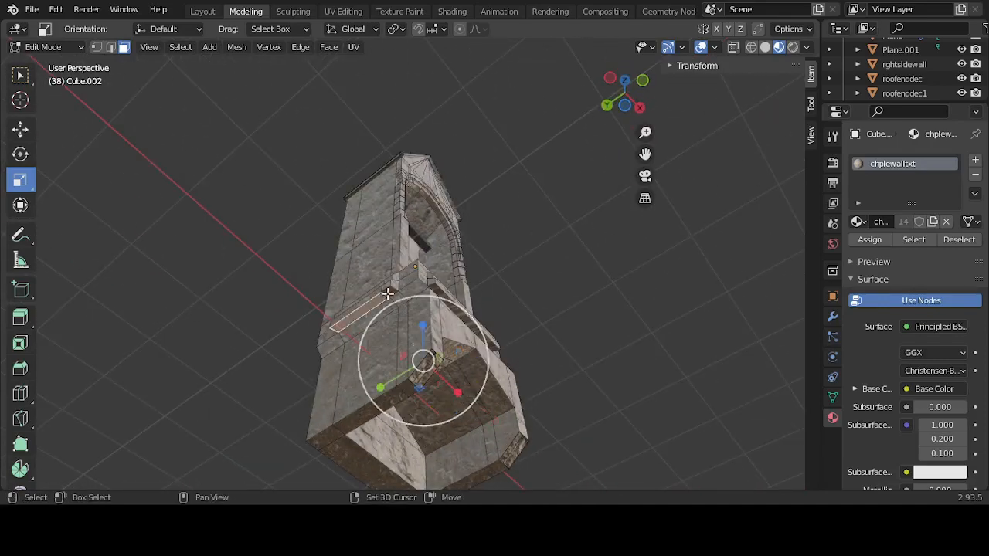
pyautogui.keyDown('alt'); pyautogui.keyDown('shift'); pyautogui.click(450, 303); pyautogui.keyUp('shift'); pyautogui.keyUp('alt')
pyautogui.keyDown('alt'); pyautogui.keyDown('shift'); pyautogui.click(469, 323); pyautogui.keyUp('shift'); pyautogui.keyUp('alt')
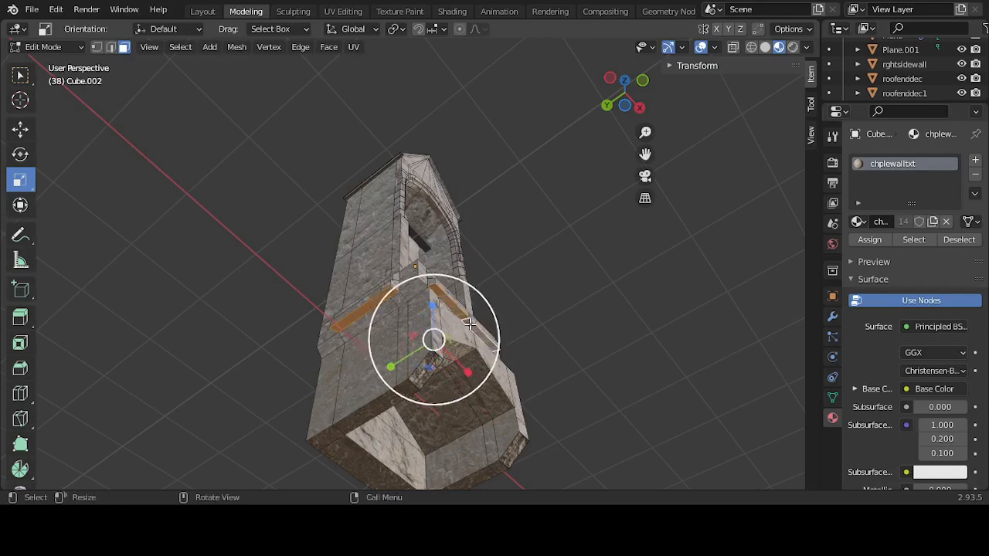
pyautogui.press('u')
pyautogui.click(459, 295)
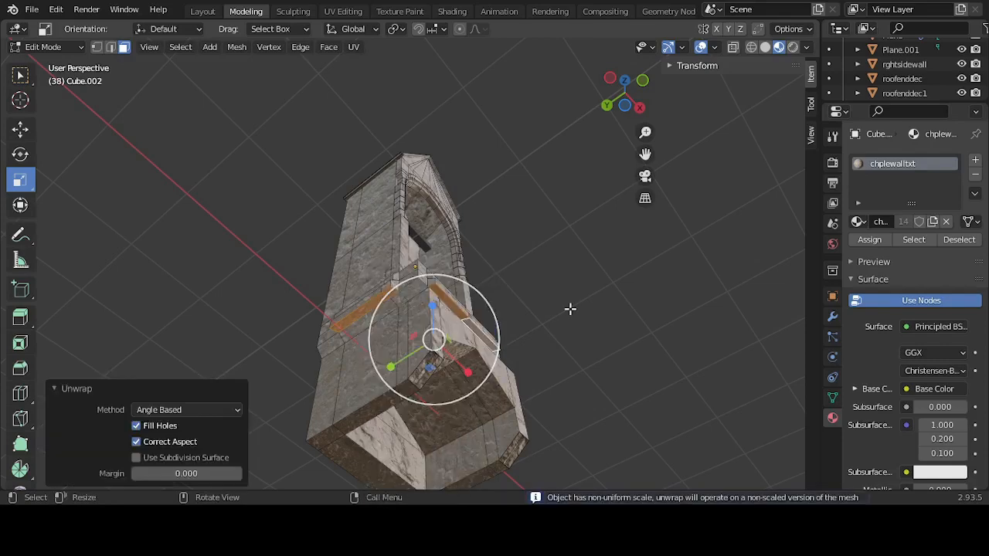
# Step: Clear the face selection, leave the tower's mesh editing and deselect the tower
pyautogui.moveTo(569, 309); pyautogui.dragTo(513, 280, button='middle')
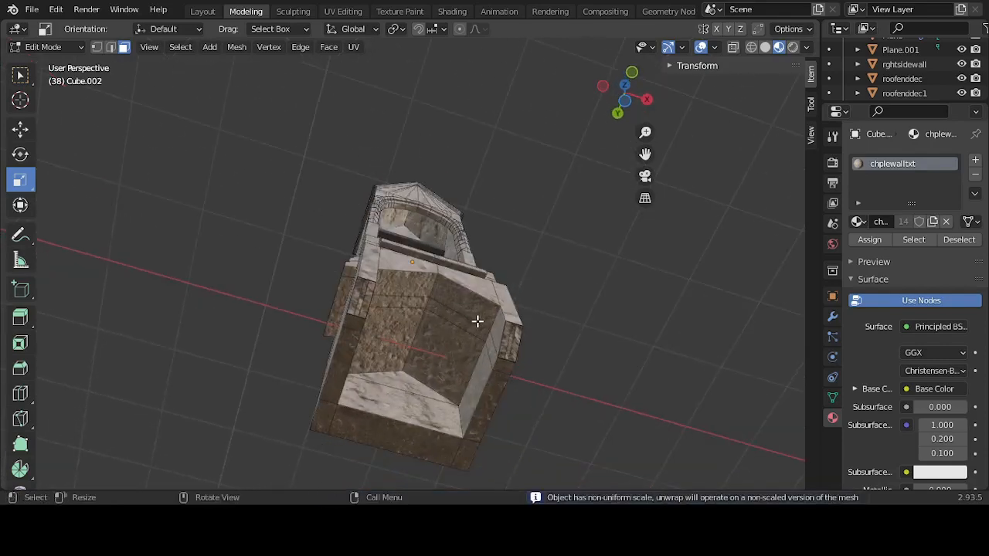
pyautogui.moveTo(477, 322); pyautogui.dragTo(485, 185, button='middle')
pyautogui.scroll(5, 407, 270)
pyautogui.press('Tab')
pyautogui.scroll(-5, 563, 266)
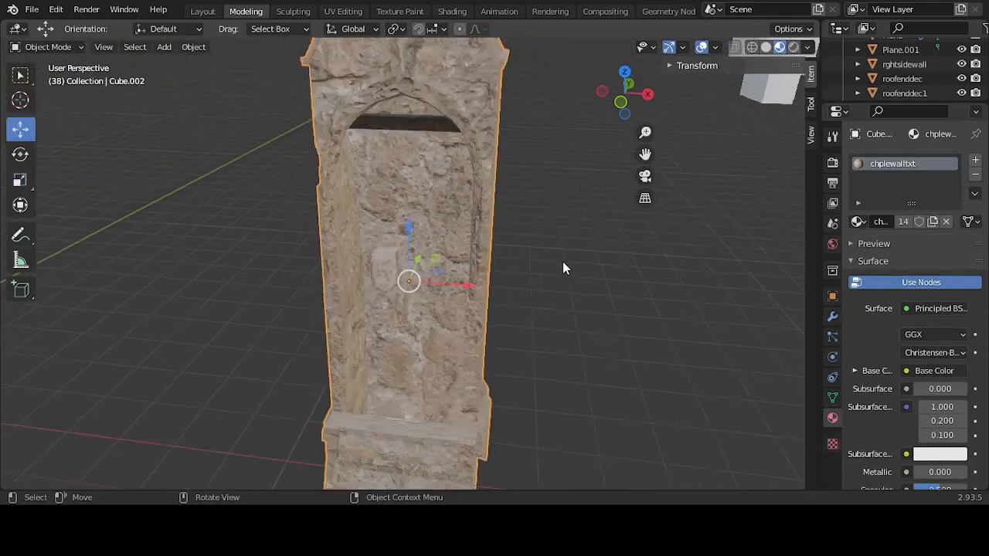
pyautogui.click(555, 279)
# Step: Move the bell tower to the chapel's front, -110.49 m along X and -36.332 m along Y
pyautogui.scroll(-1, 556, 282)
pyautogui.moveTo(557, 284); pyautogui.dragTo(595, 268, button='middle')
pyautogui.scroll(-5, 529, 274)
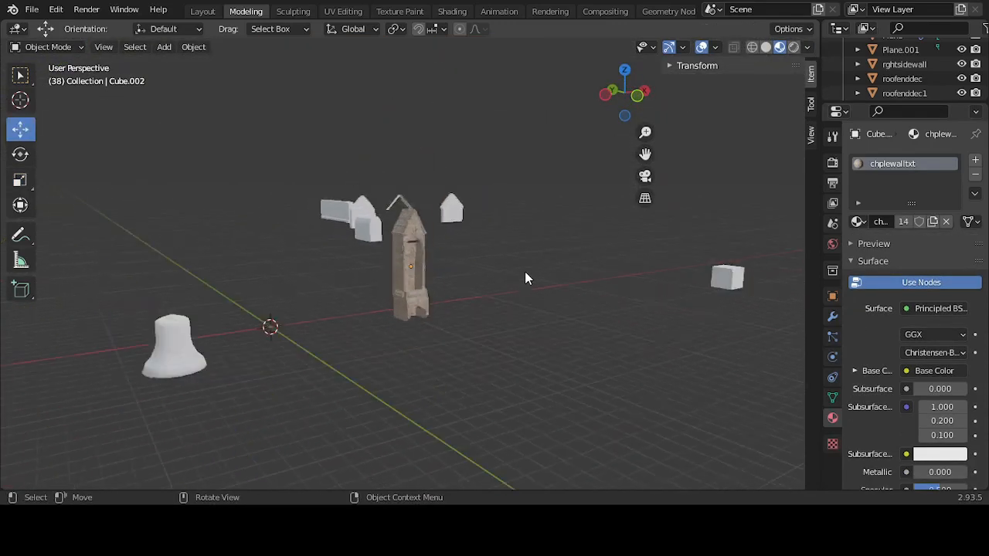
pyautogui.scroll(1, 468, 289)
pyautogui.click(422, 296)
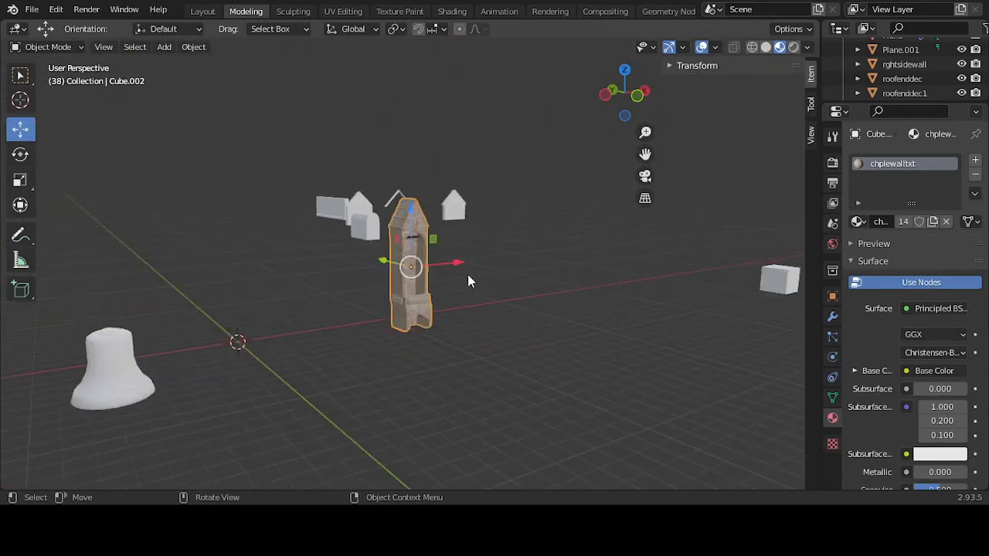
pyautogui.moveTo(468, 281); pyautogui.dragTo(297, 155, button='middle')
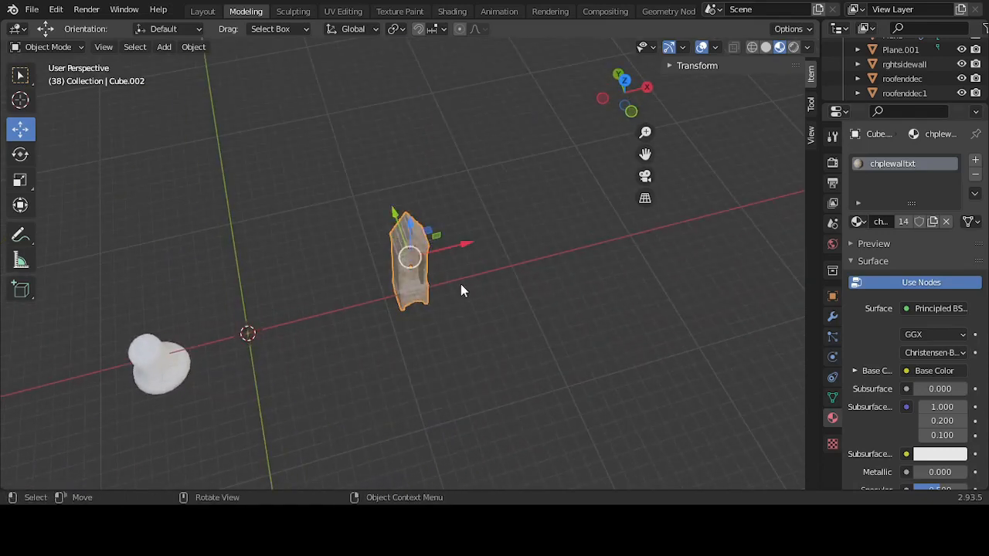
pyautogui.scroll(-10, 461, 283)
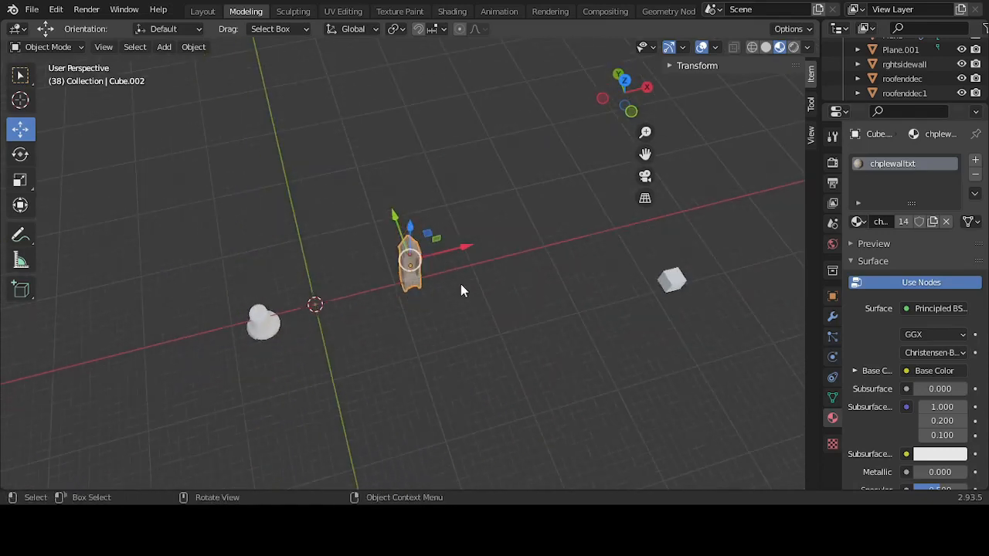
pyautogui.moveTo(455, 257); pyautogui.dragTo(275, 330)
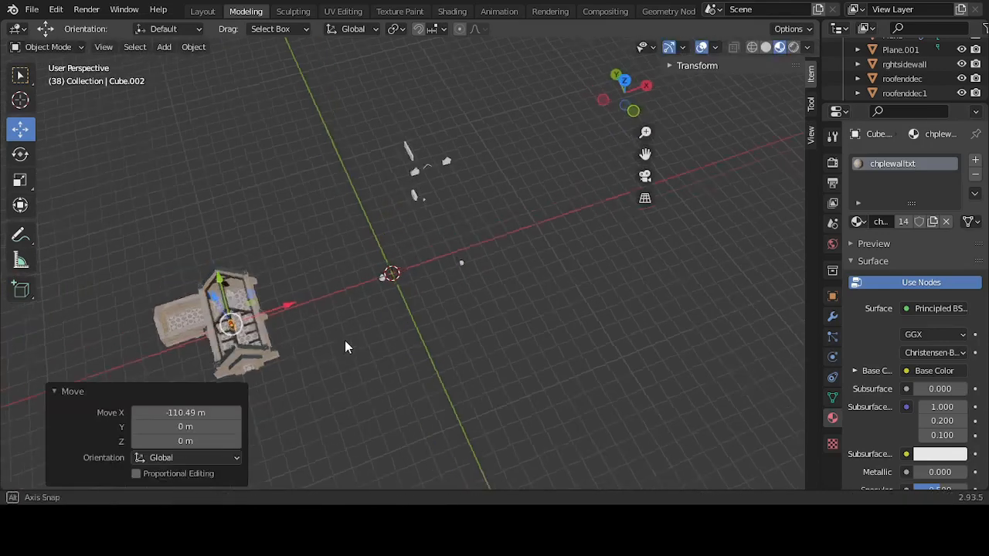
pyautogui.moveTo(344, 340); pyautogui.dragTo(486, 345, button='middle')
pyautogui.moveTo(416, 417); pyautogui.dragTo(495, 401)
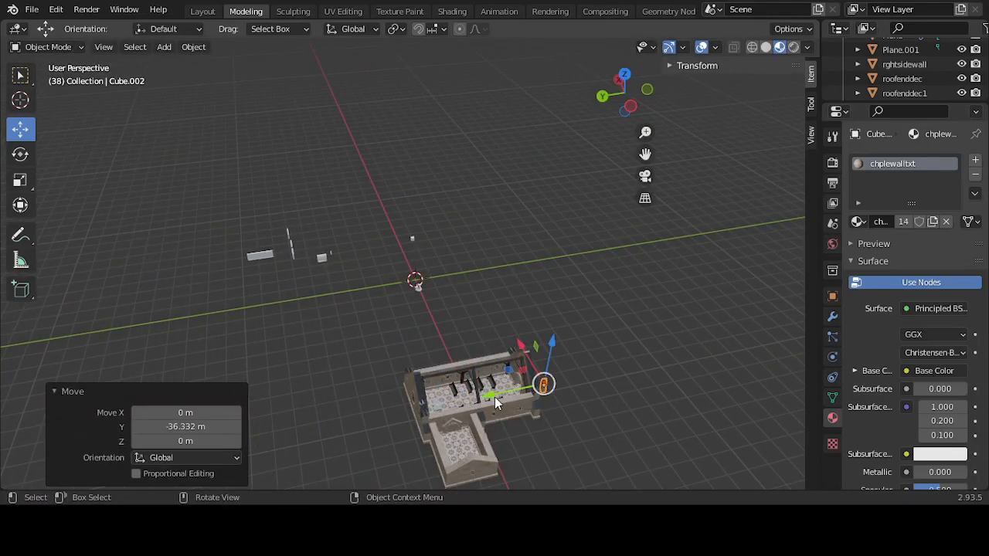
# Step: From the top view, centre the tower on the front wall's ridge along X and move it 10.329 m along Y
pyautogui.press('KP_7')
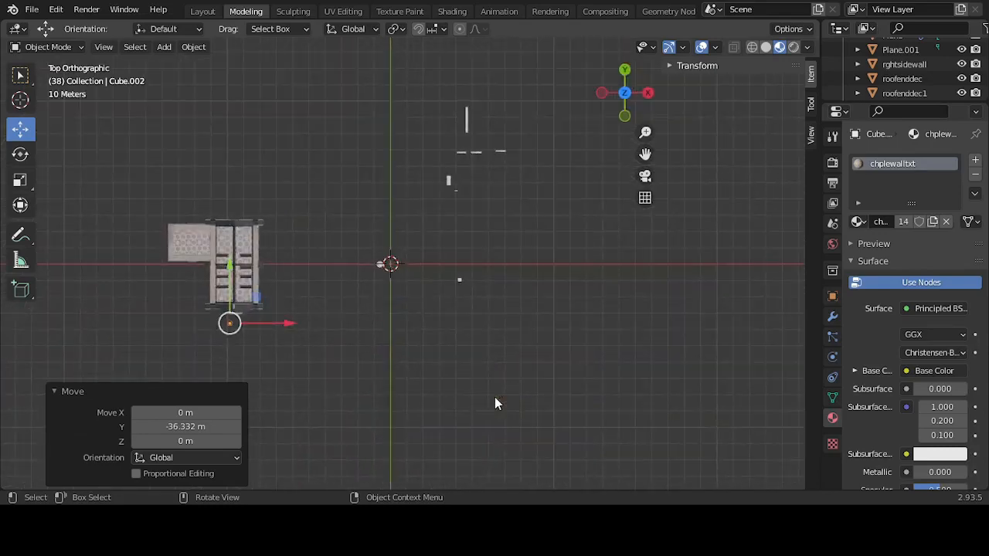
pyautogui.press('KP_Decimal')
pyautogui.moveTo(444, 267); pyautogui.dragTo(508, 263)
pyautogui.scroll(-2, 509, 269)
pyautogui.moveTo(442, 241); pyautogui.dragTo(442, 114)
pyautogui.press('KP_Decimal')
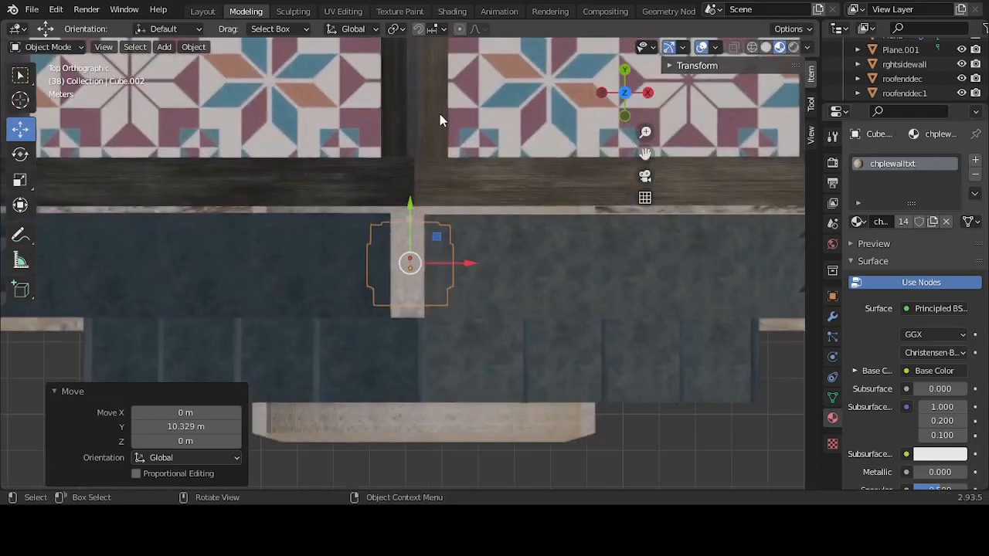
# Step: From the front view, raise the tower and its crossbeam 23.901 m onto the peak of the front gable
pyautogui.press('KP_1')
pyautogui.scroll(-4, 463, 231)
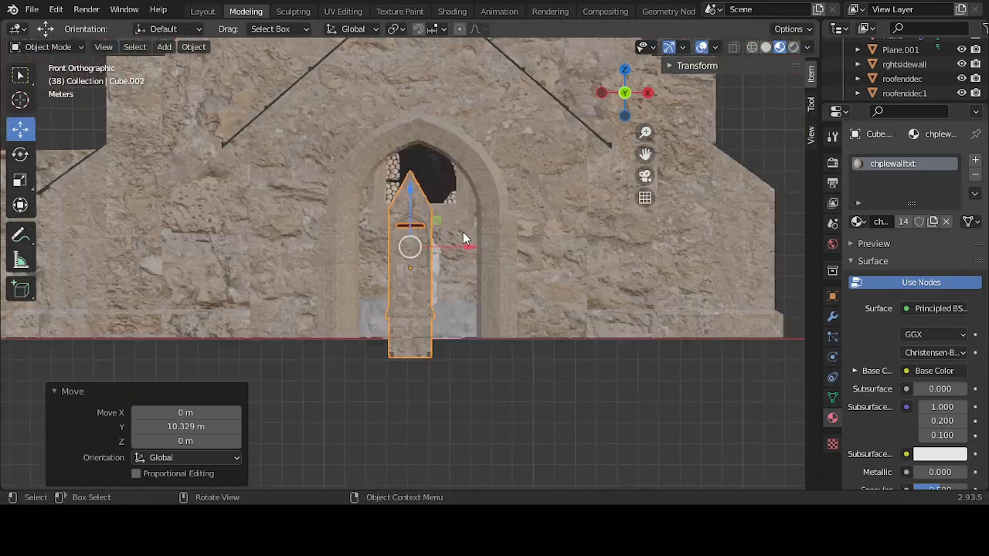
pyautogui.moveTo(412, 219); pyautogui.dragTo(424, 461)
pyautogui.press('KP_Decimal')
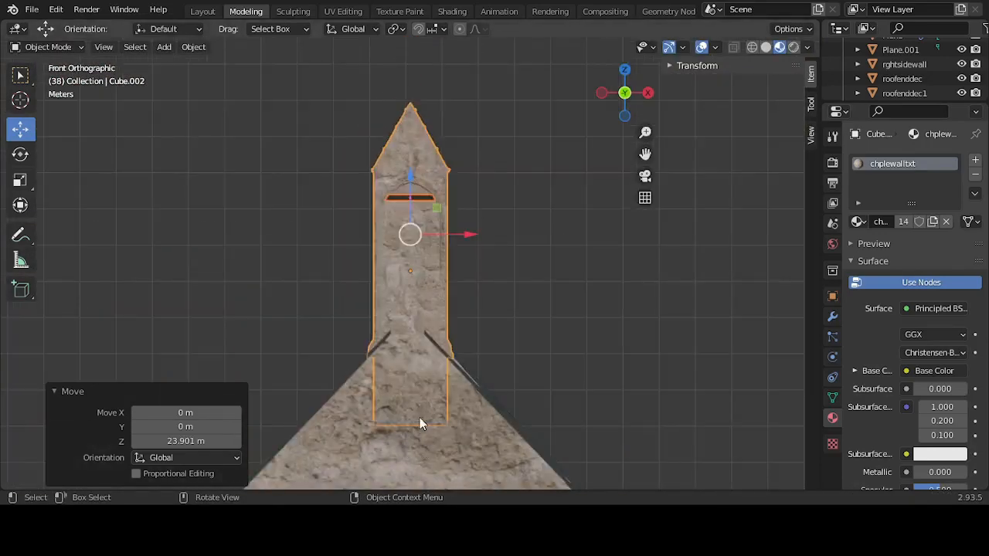
# Step: Fine-tune the tower on the gable peak by moving it -0.12497 m along X and raising it 0.40437 m
pyautogui.scroll(2, 429, 402)
pyautogui.moveTo(401, 207); pyautogui.dragTo(443, 155)
pyautogui.moveTo(442, 155); pyautogui.dragTo(417, 159, button='middle')
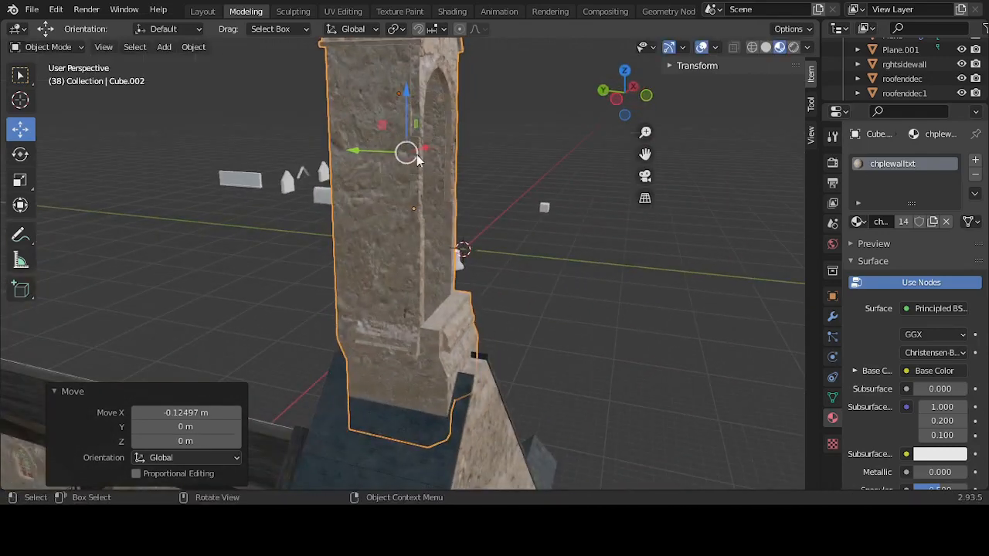
pyautogui.moveTo(354, 148); pyautogui.dragTo(354, 148)
pyautogui.moveTo(581, 246); pyautogui.dragTo(514, 243, button='middle')
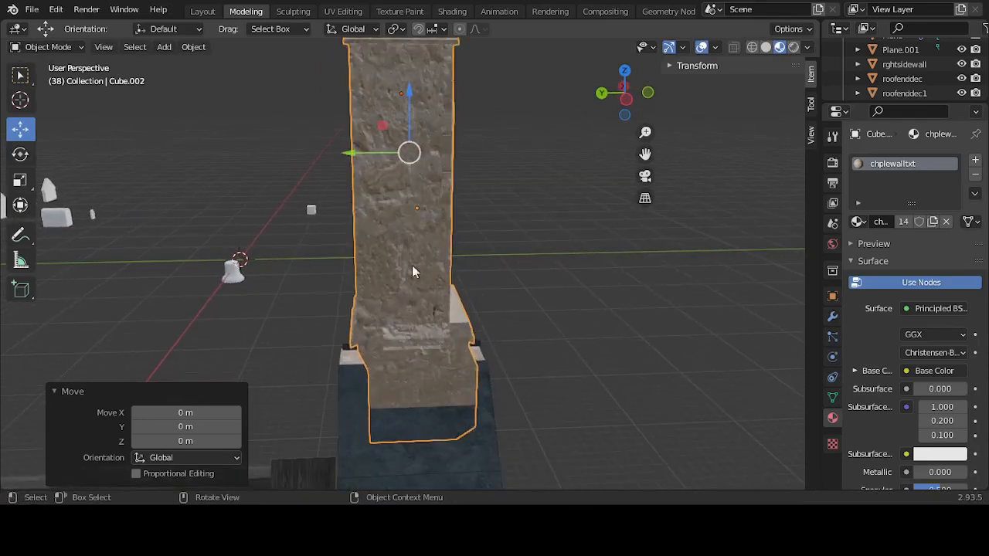
pyautogui.moveTo(410, 134); pyautogui.dragTo(405, 97)
pyautogui.moveTo(429, 129); pyautogui.dragTo(571, 254, button='middle')
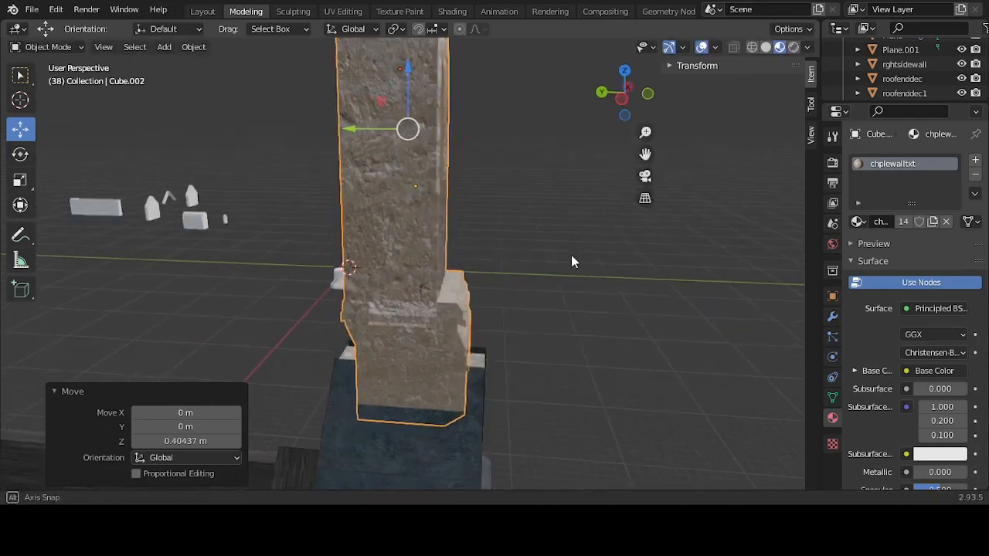
pyautogui.scroll(-3, 567, 281)
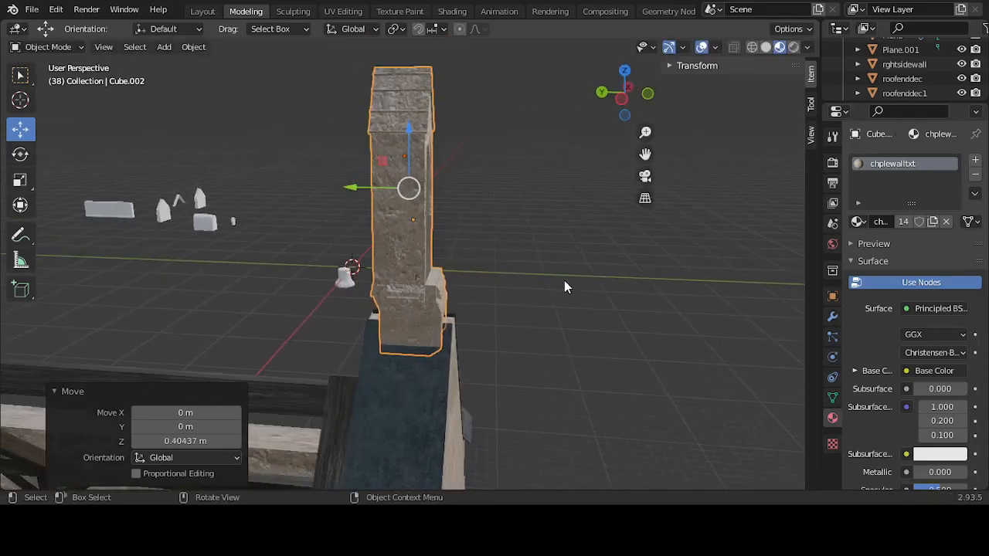
# Step: Scale the tower by 1.526 along Y, deepen it slightly more to overhang the gable wall, and deselect it
pyautogui.click(20, 180)
pyautogui.moveTo(348, 187); pyautogui.dragTo(320, 188)
pyautogui.moveTo(320, 188); pyautogui.dragTo(300, 260, button='middle')
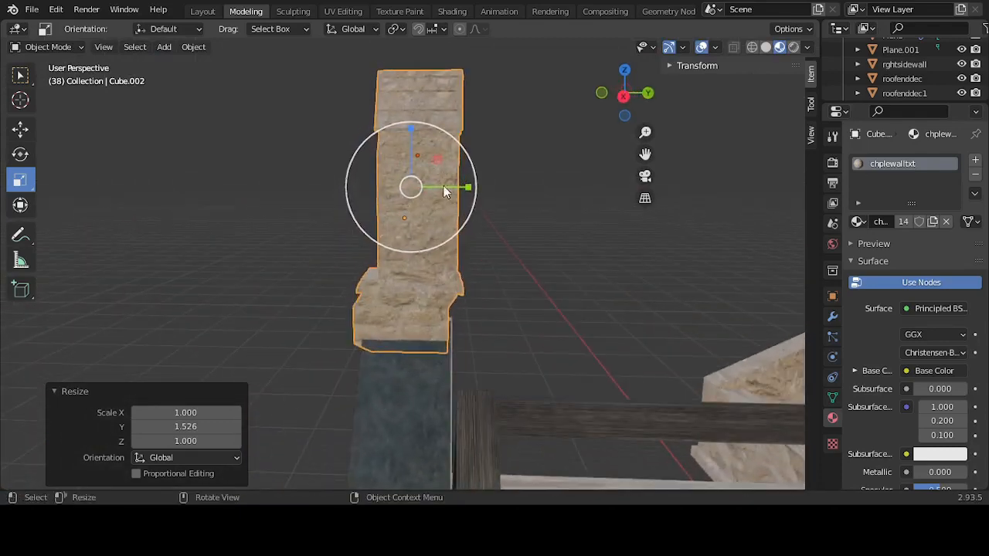
pyautogui.moveTo(464, 189); pyautogui.dragTo(516, 243)
pyautogui.click(21, 130)
pyautogui.click(522, 267)
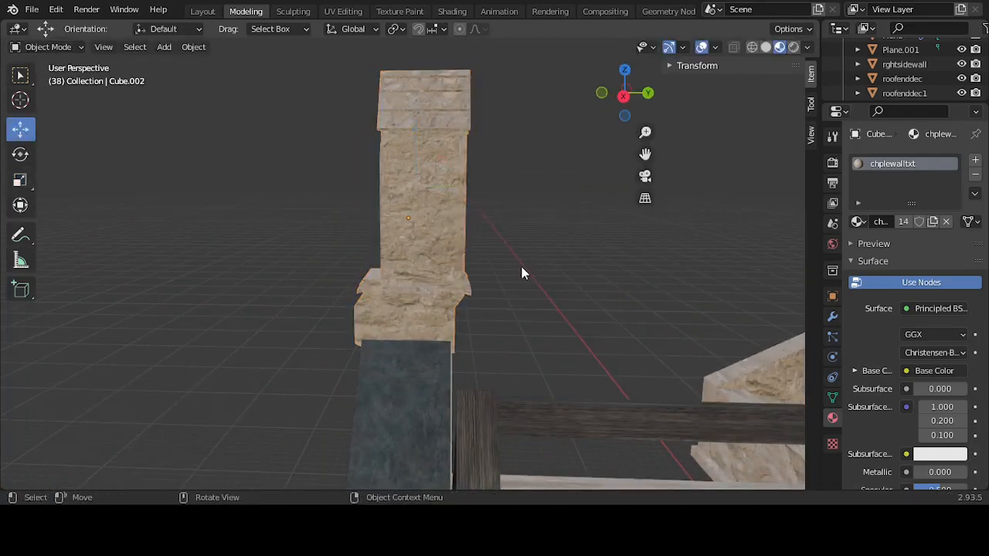
# Step: Reselect the tower and scale it by 1.570 in height and 1.384 along X
pyautogui.moveTo(522, 266); pyautogui.dragTo(400, 284, button='middle')
pyautogui.click(401, 284)
pyautogui.scroll(-4, 403, 254)
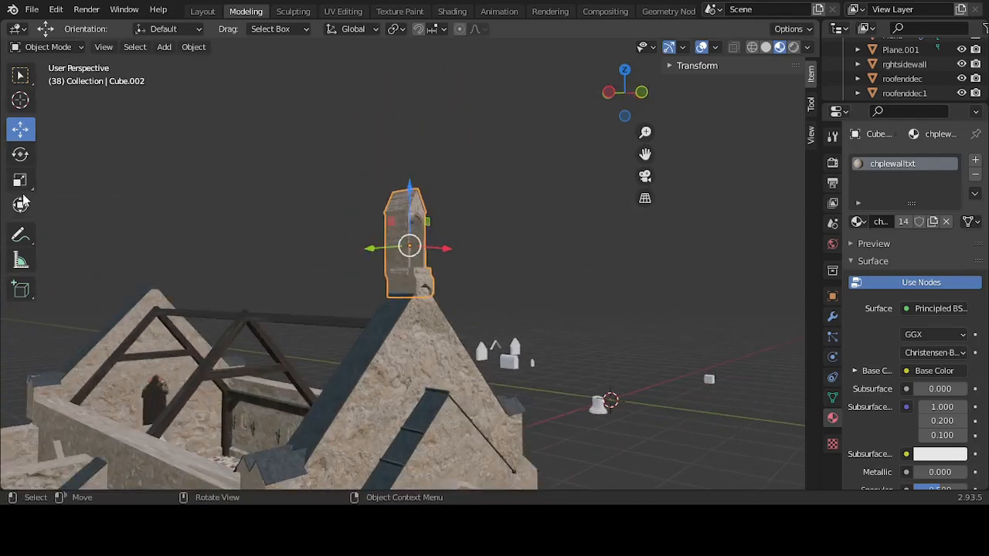
pyautogui.click(20, 179)
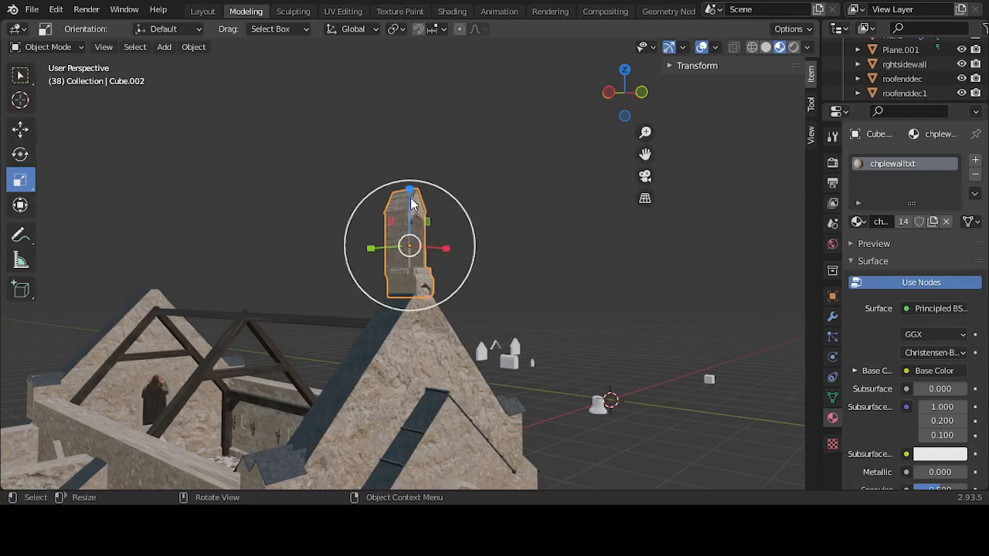
pyautogui.moveTo(410, 184); pyautogui.dragTo(406, 157)
pyautogui.moveTo(481, 190); pyautogui.dragTo(425, 267, button='middle')
pyautogui.scroll(5, 426, 266)
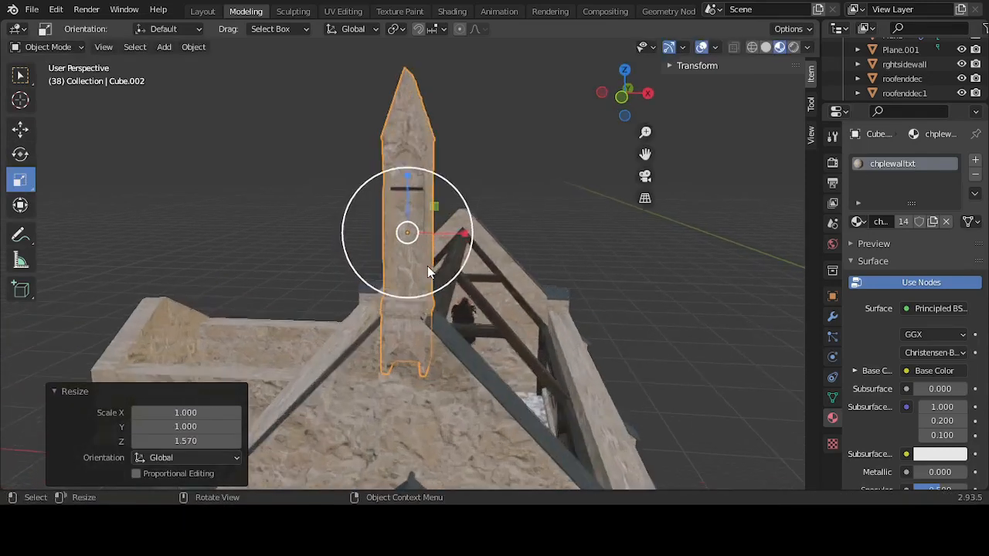
pyautogui.moveTo(463, 228); pyautogui.dragTo(484, 229)
pyautogui.moveTo(407, 230); pyautogui.dragTo(589, 250, button='middle')
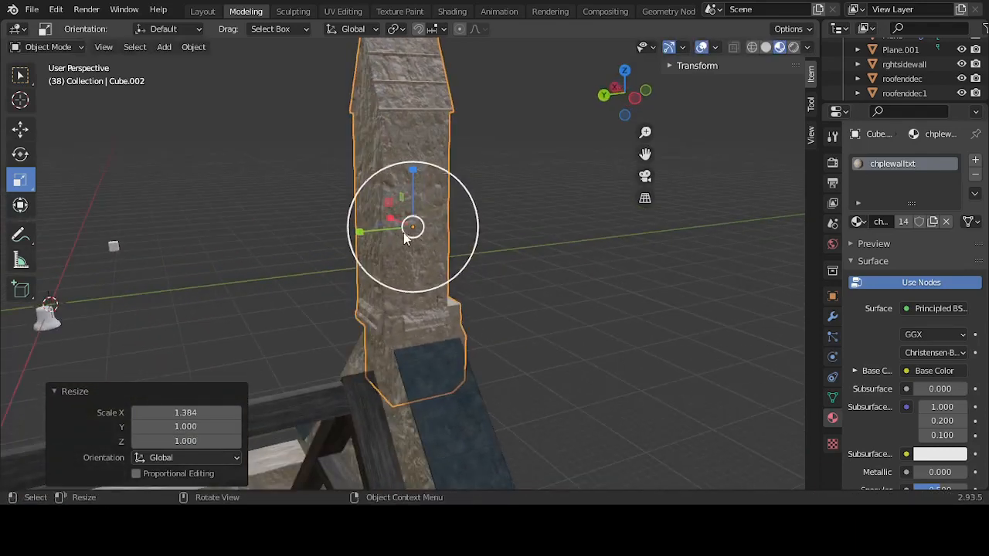
pyautogui.moveTo(362, 233)
pyautogui.mouseDown()
pyautogui.moveTo(354, 232)
pyautogui.moveTo(362, 232)
pyautogui.mouseUp()
# Step: Examine how the enlarged bell tower sits on the front gable and how its proportions suit the whole chapel
pyautogui.click(566, 282)
pyautogui.moveTo(566, 282); pyautogui.dragTo(403, 291, button='middle')
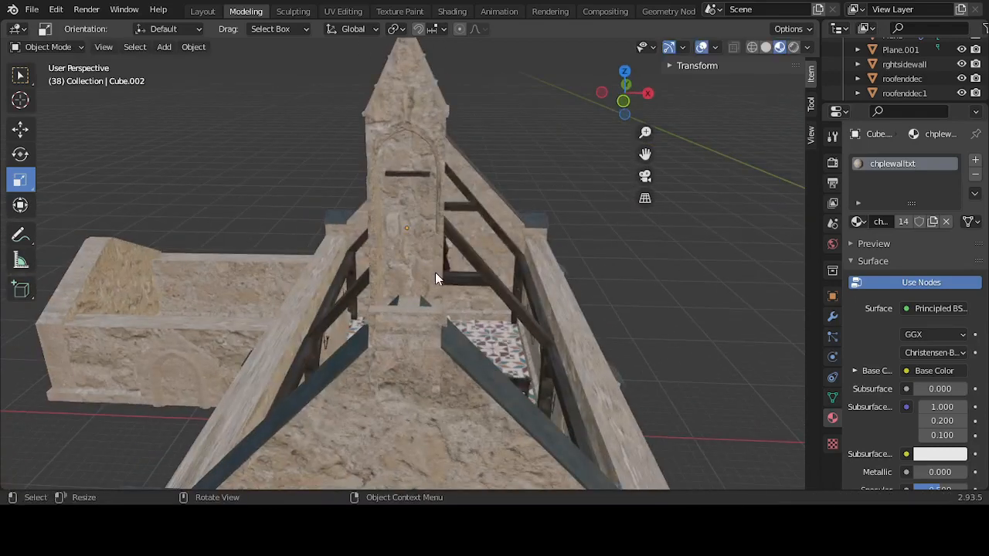
pyautogui.click(435, 278)
pyautogui.moveTo(456, 330); pyautogui.dragTo(472, 277, button='middle')
pyautogui.press('KP_1')
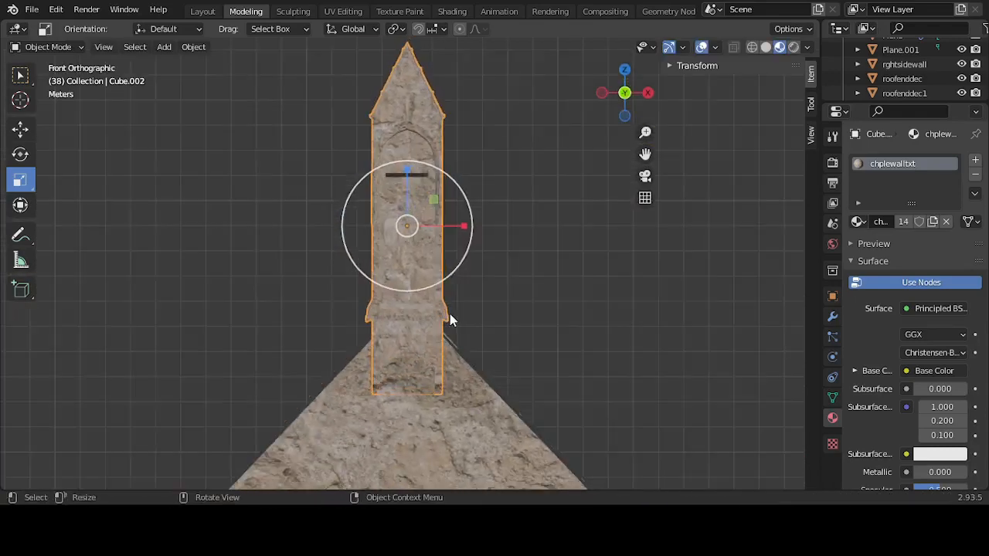
pyautogui.moveTo(450, 313); pyautogui.dragTo(610, 292, button='middle')
pyautogui.scroll(2, 433, 264)
pyautogui.click(546, 284)
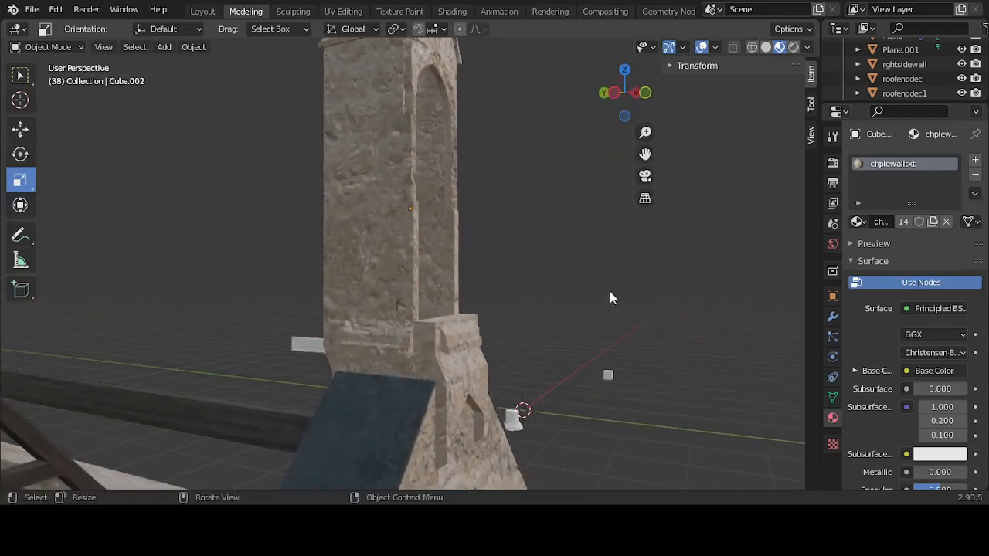
pyautogui.scroll(-7, 533, 332)
pyautogui.moveTo(559, 348); pyautogui.dragTo(499, 384, button='middle')
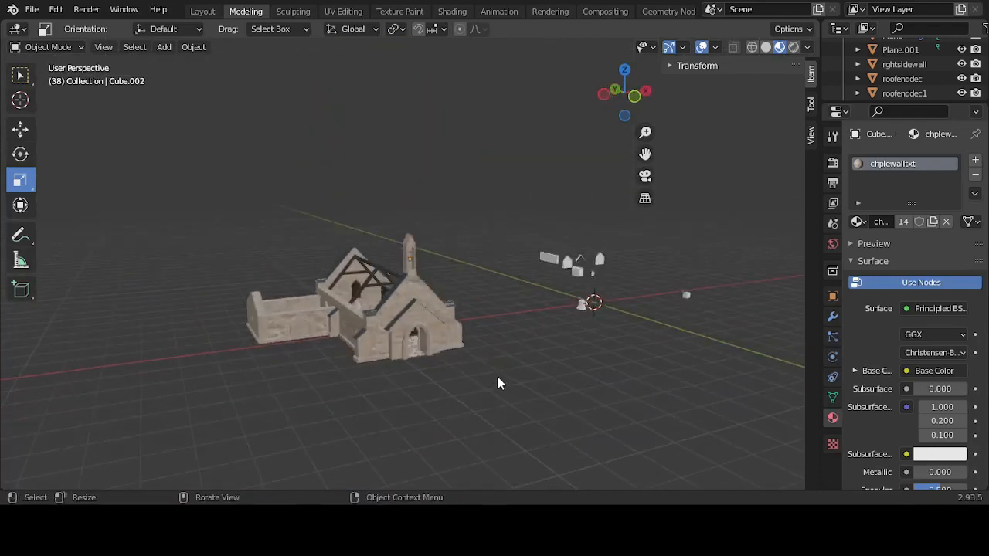
pyautogui.scroll(6, 498, 384)
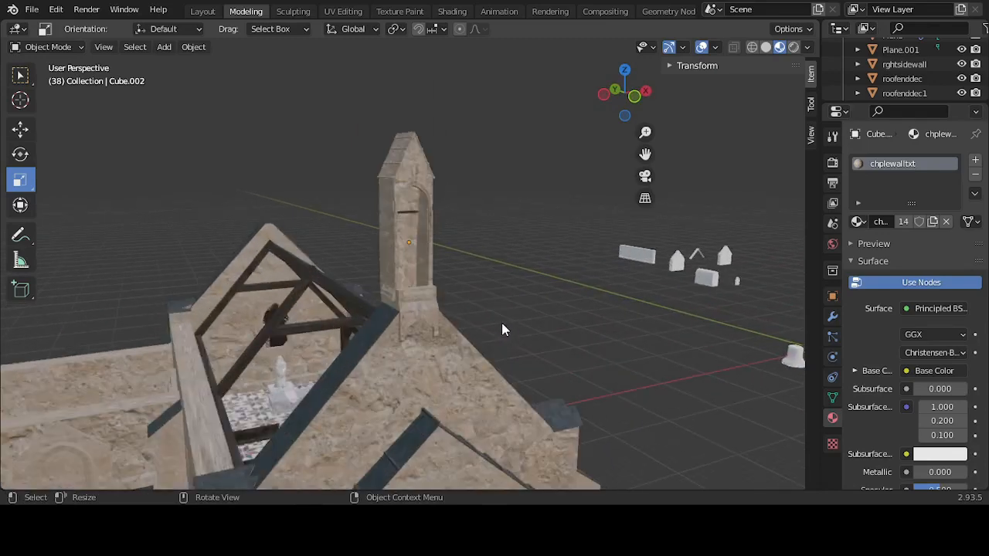
pyautogui.moveTo(502, 330); pyautogui.dragTo(386, 126, button='middle')
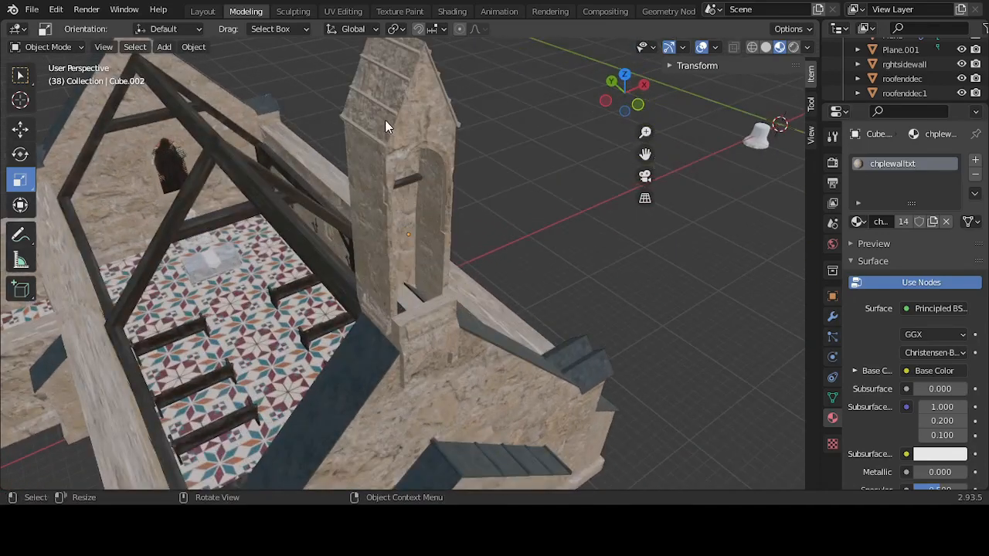
pyautogui.click(385, 120)
pyautogui.press('KP_Decimal')
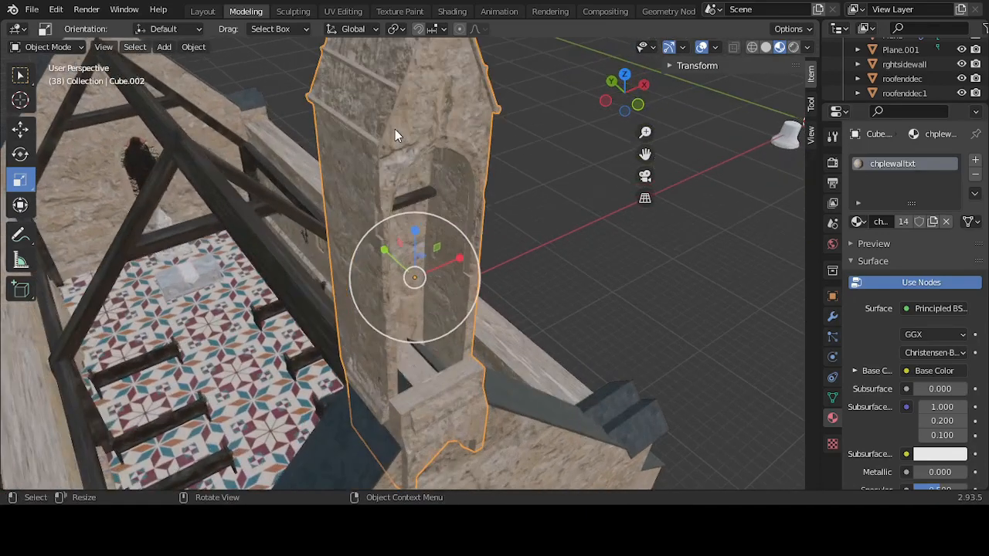
# Step: Add the chplewalldectxt material to the bell tower and assign it to the sloping roof slabs
pyautogui.scroll(-1, 395, 129)
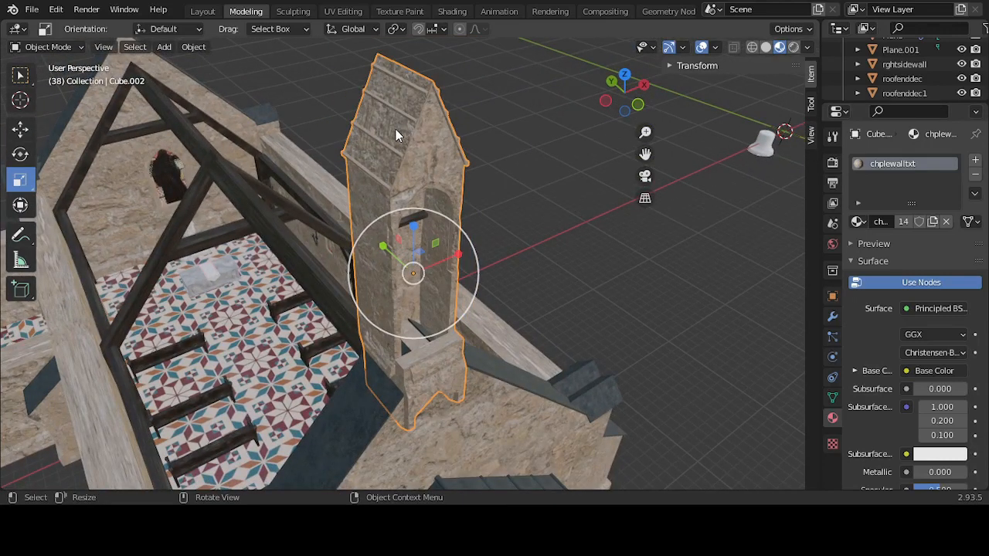
pyautogui.press('Tab')
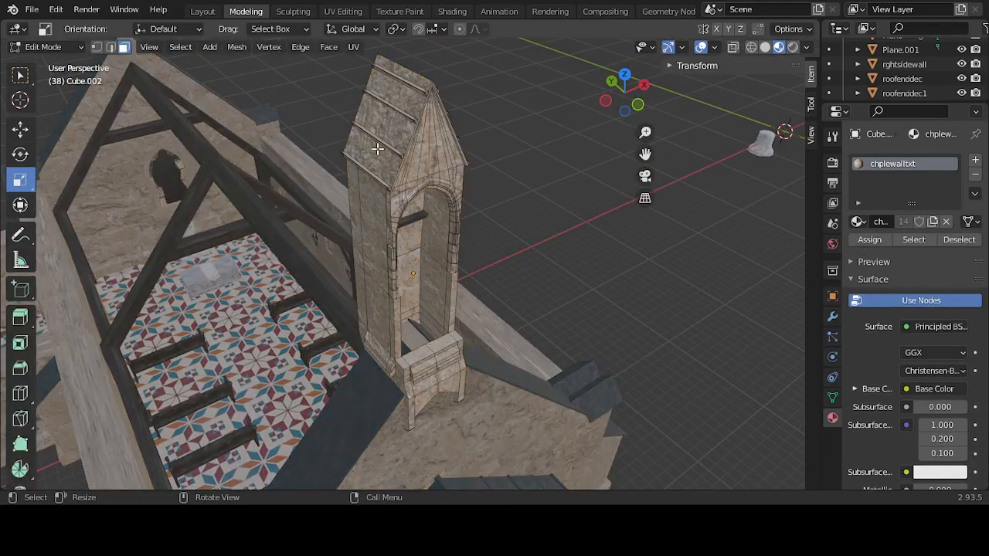
pyautogui.press('l')
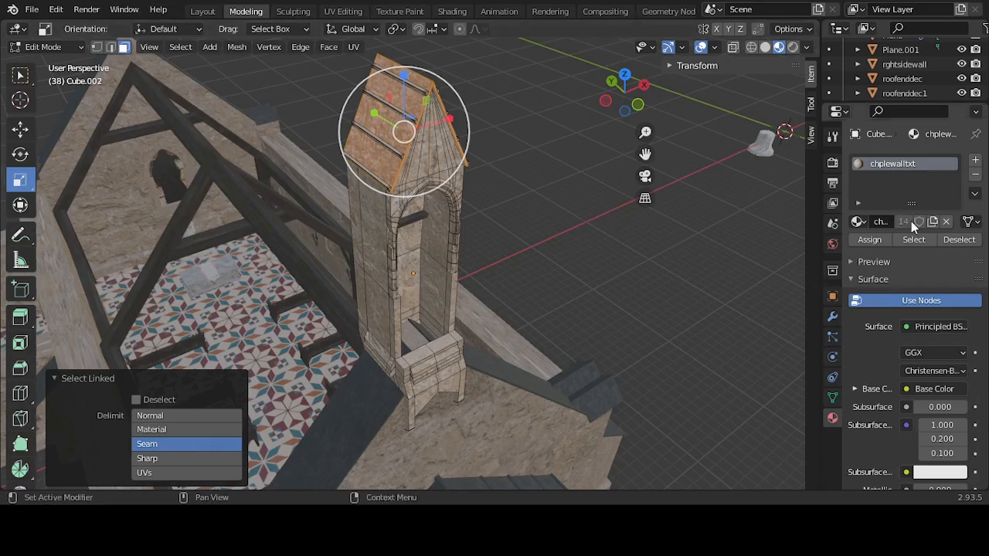
pyautogui.click(975, 164)
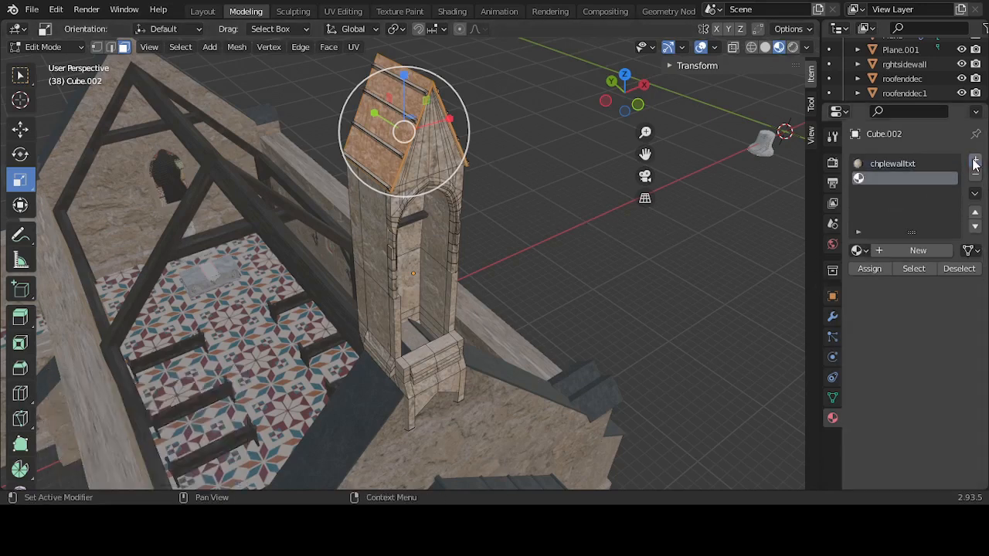
pyautogui.click(856, 250)
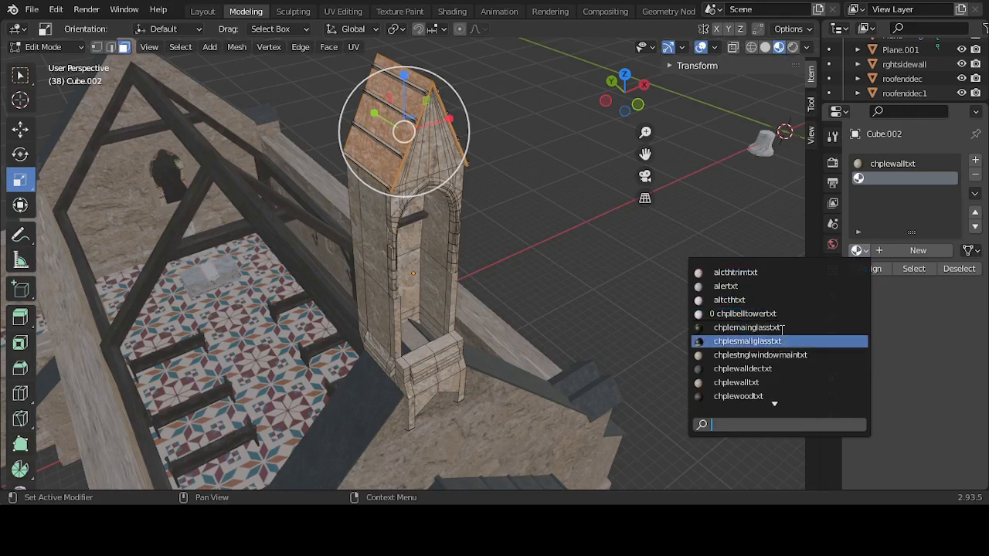
pyautogui.scroll(-5, 782, 341)
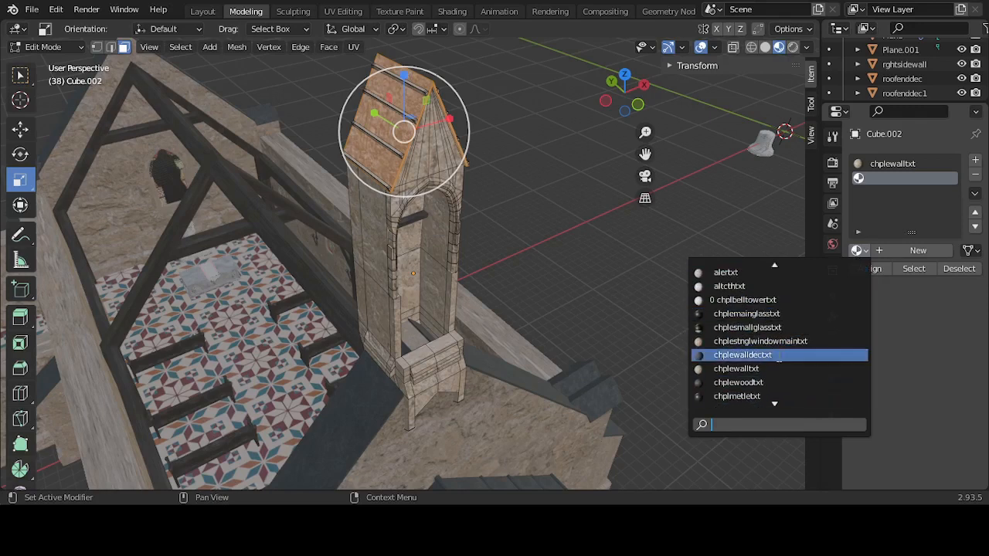
pyautogui.click(779, 356)
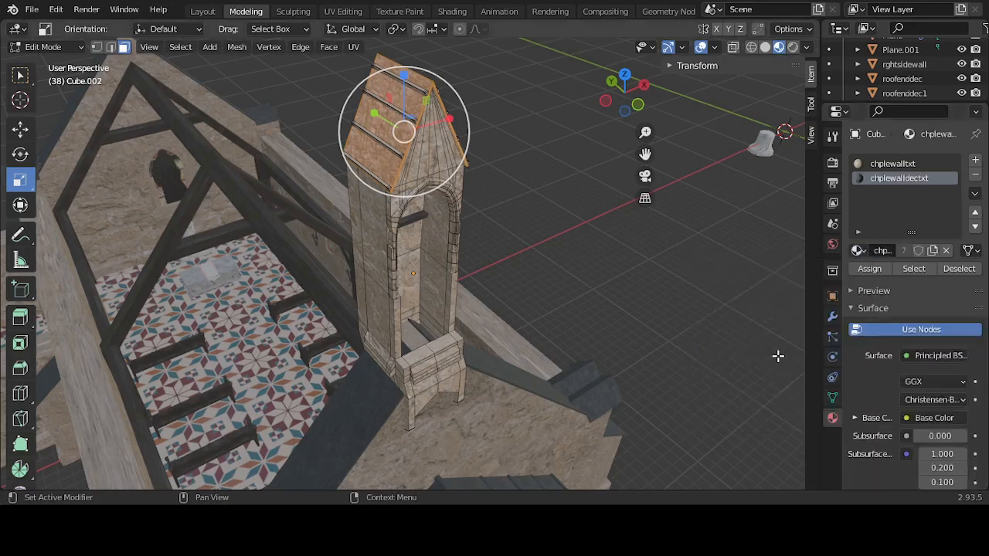
pyautogui.click(870, 268)
pyautogui.click(672, 282)
# Step: Examine the newly textured tower roof from the sides and front and against the whole chapel
pyautogui.moveTo(680, 289); pyautogui.dragTo(791, 262, button='middle')
pyautogui.moveTo(571, 276); pyautogui.dragTo(651, 252, button='middle')
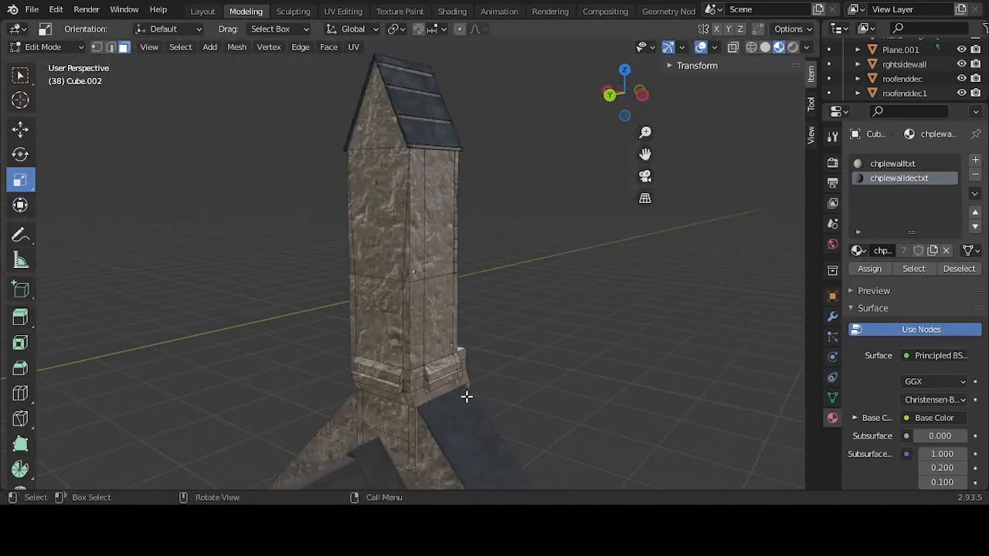
pyautogui.moveTo(540, 292); pyautogui.dragTo(468, 340, button='middle')
pyautogui.moveTo(563, 335); pyautogui.dragTo(437, 304, button='middle')
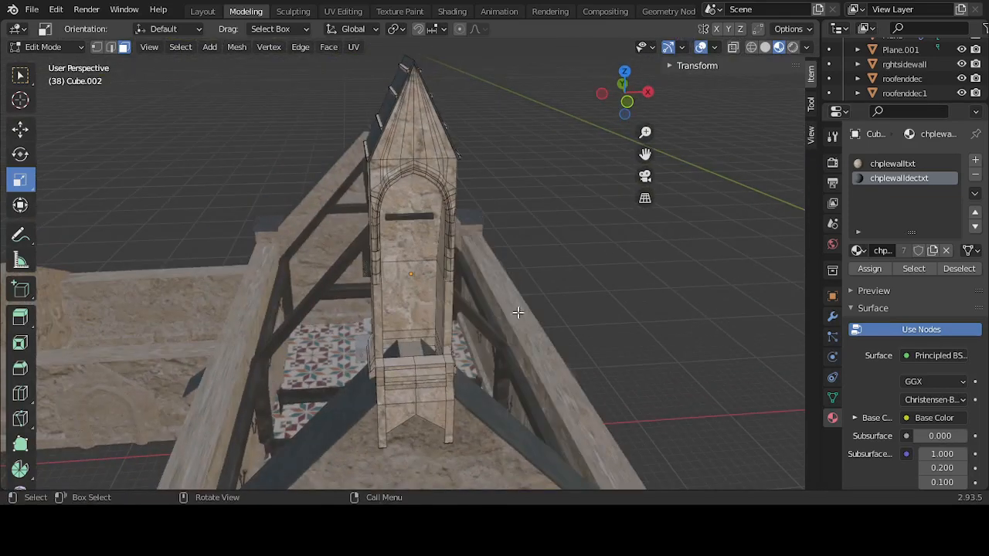
pyautogui.moveTo(518, 313); pyautogui.dragTo(572, 333, button='middle')
pyautogui.scroll(-3, 572, 333)
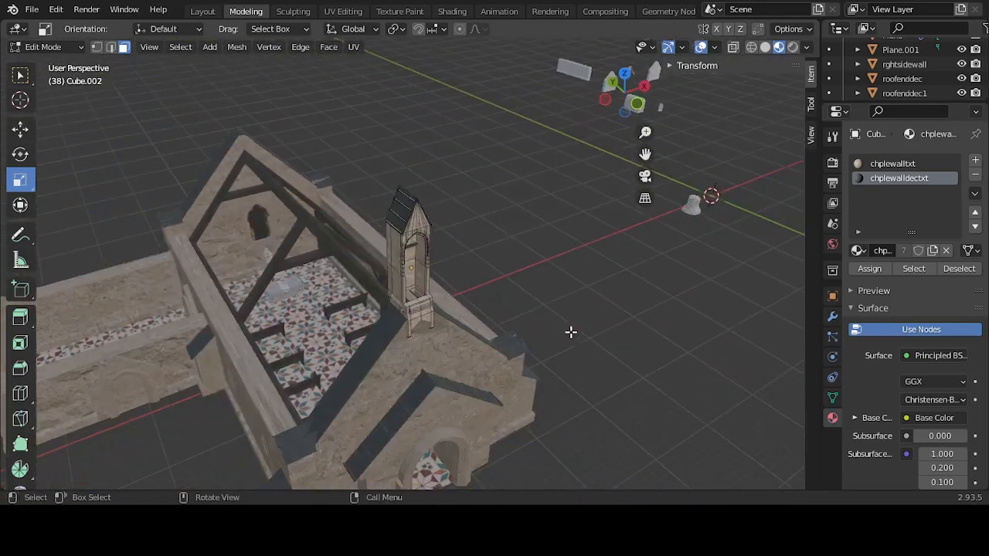
pyautogui.scroll(3, 571, 332)
# Step: Select all the raised battens on both slopes of the tower roof and assign them the chplewalldectxt material
pyautogui.click(387, 203)
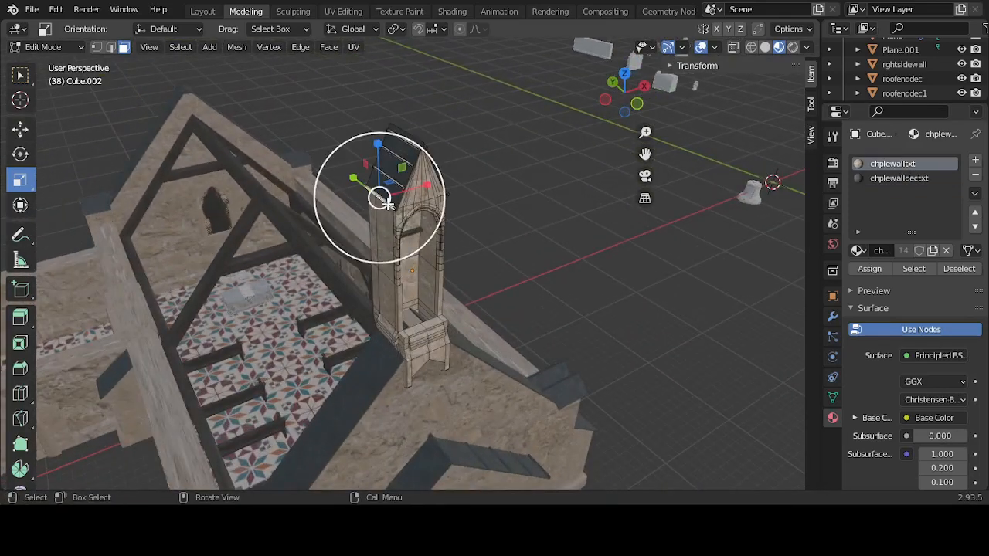
pyautogui.press('KP_Decimal')
pyautogui.moveTo(487, 221); pyautogui.dragTo(494, 253, button='middle')
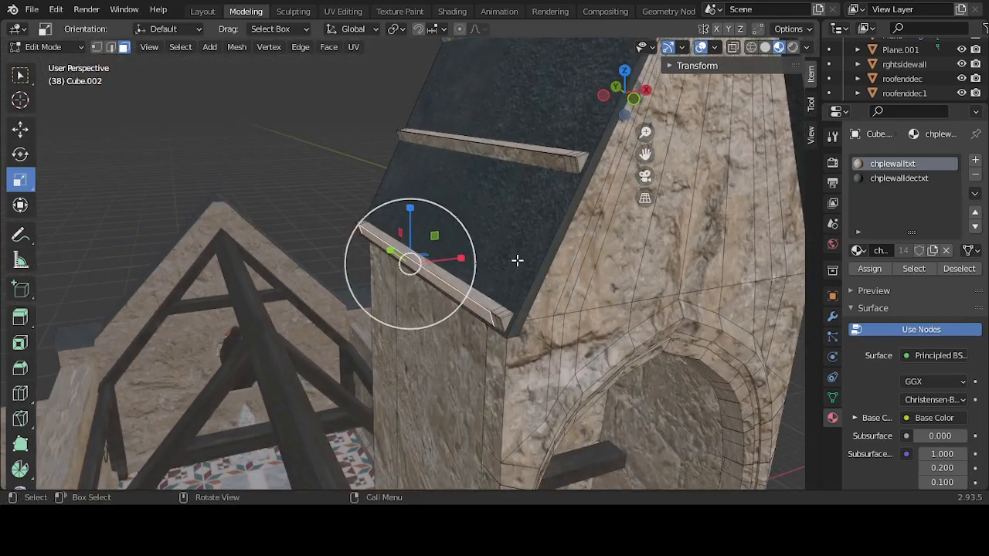
pyautogui.press('l')
pyautogui.press('l')
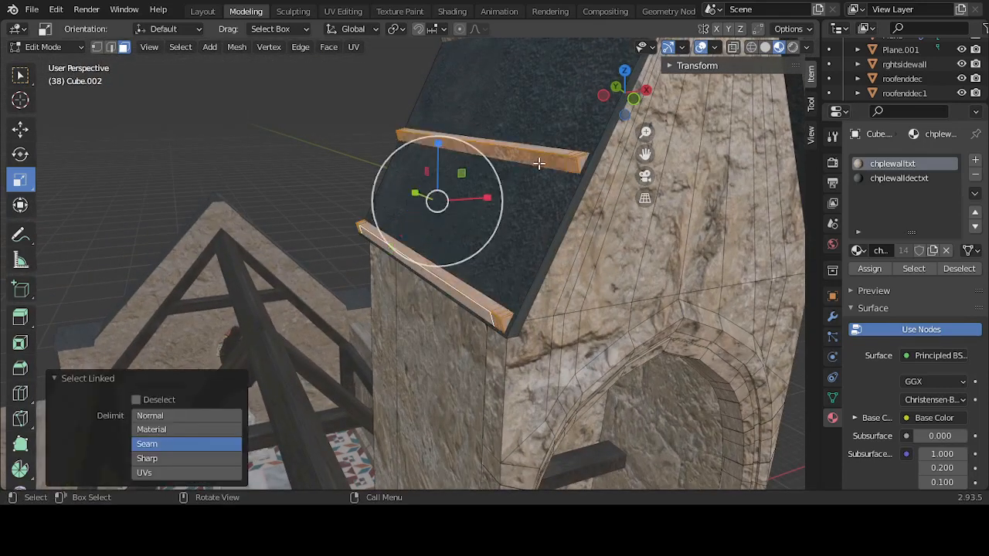
pyautogui.moveTo(540, 162); pyautogui.dragTo(524, 195, button='middle')
pyautogui.scroll(-3, 525, 196)
pyautogui.press('l')
pyautogui.press('l')
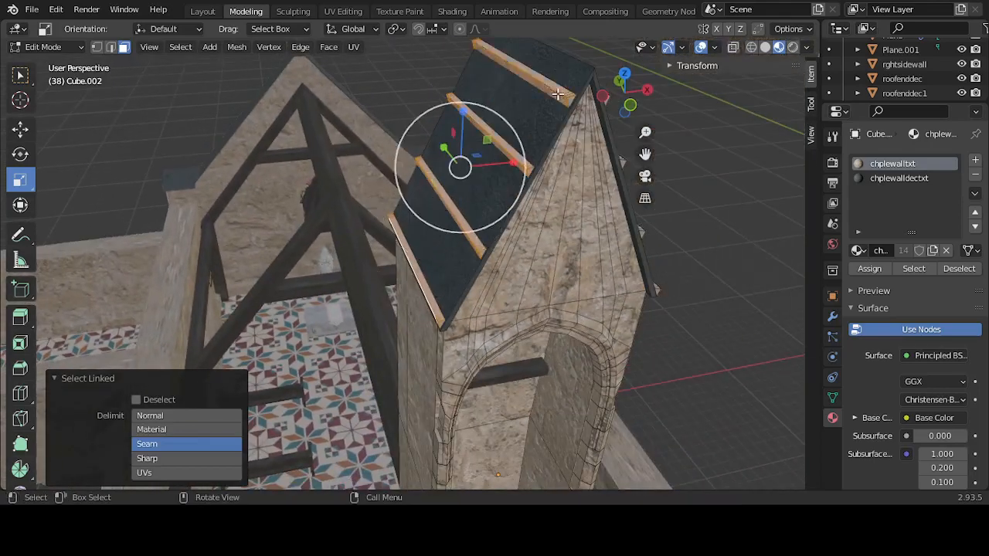
pyautogui.moveTo(628, 159); pyautogui.dragTo(507, 130, button='middle')
pyautogui.press('l')
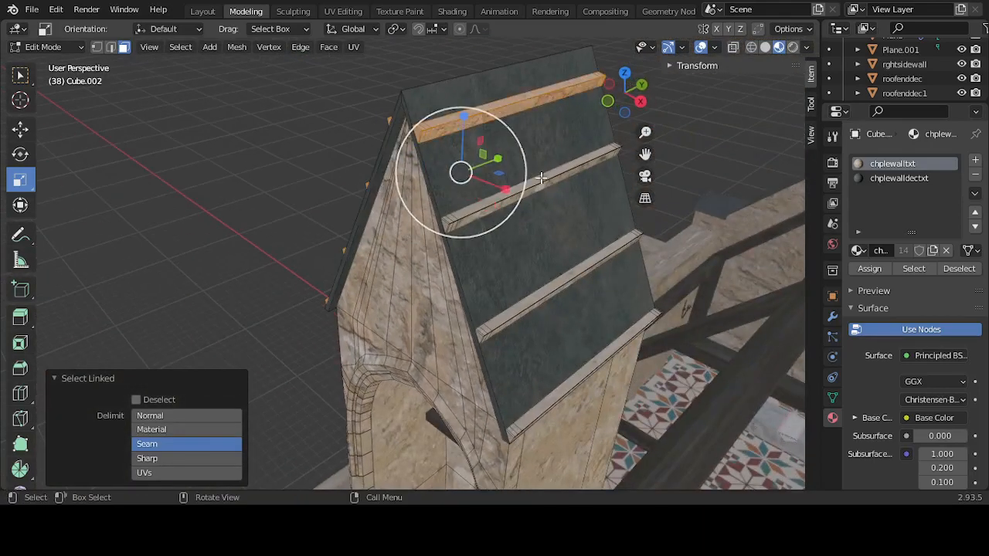
pyautogui.press('l')
pyautogui.press('l')
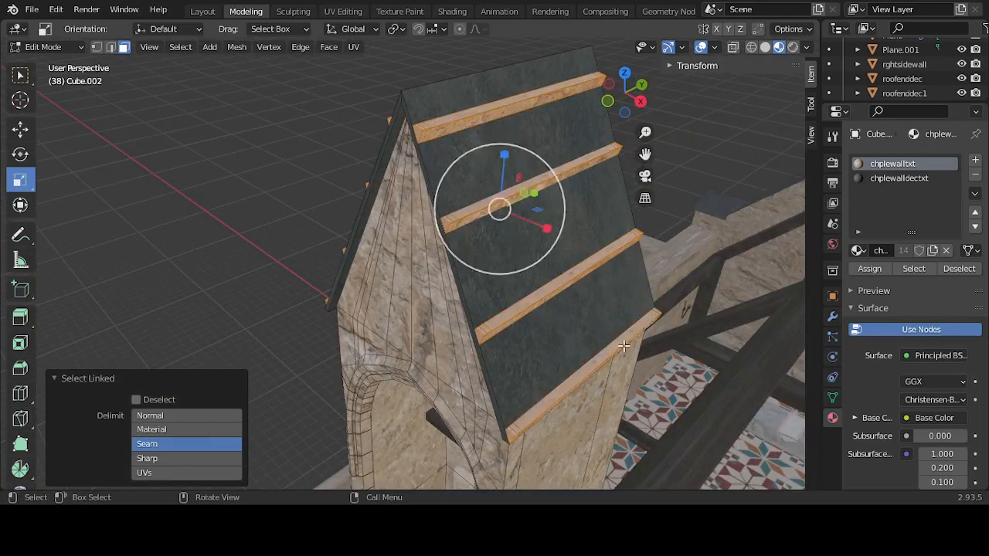
pyautogui.press('l')
pyautogui.click(919, 178)
pyautogui.click(871, 269)
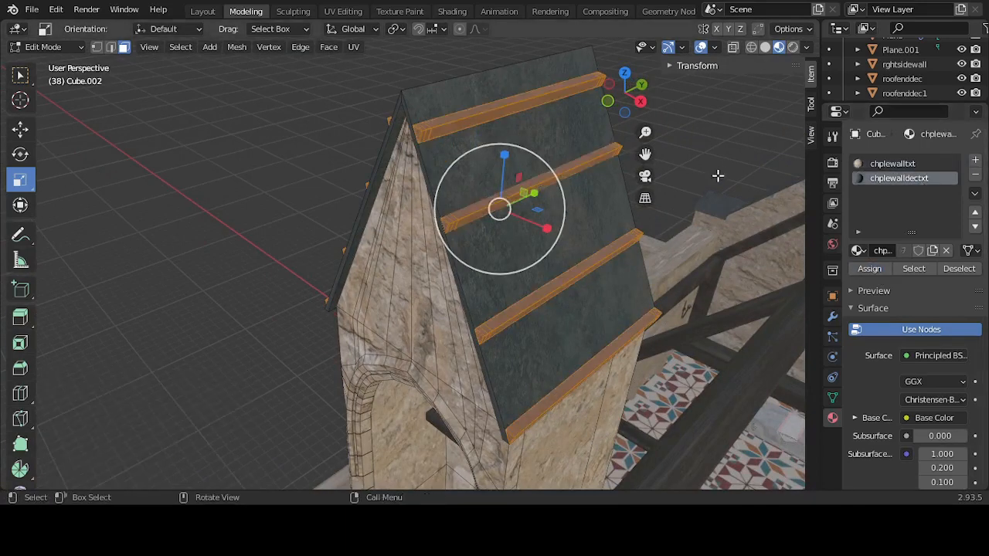
pyautogui.click(699, 181)
# Step: Scale the wooden beam inside the tower arch by 1.394 along X, adjust its depth slightly along Y, and deselect it
pyautogui.moveTo(698, 181); pyautogui.dragTo(787, 160, button='middle')
pyautogui.scroll(-7, 729, 252)
pyautogui.moveTo(691, 294); pyautogui.dragTo(677, 315, button='middle')
pyautogui.scroll(6, 662, 320)
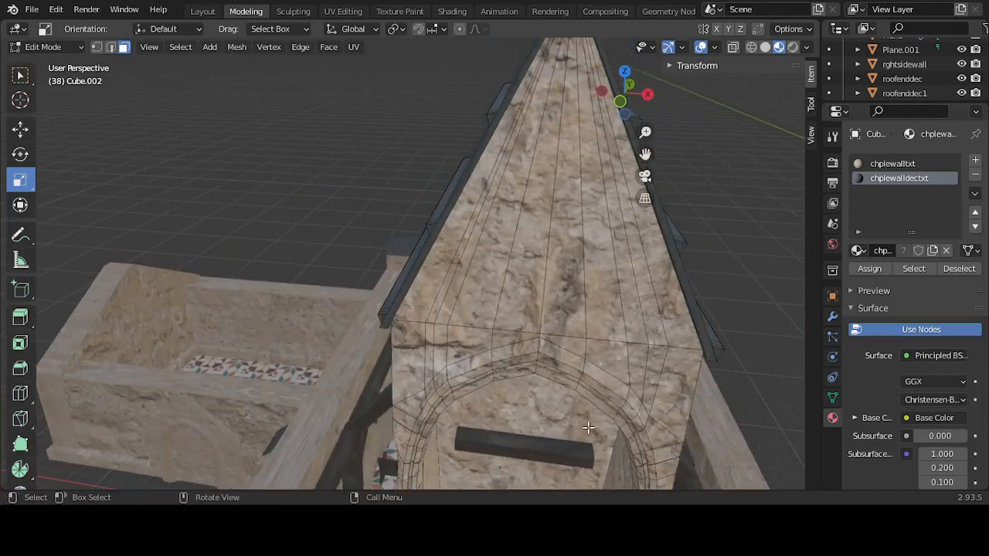
pyautogui.press('Tab')
pyautogui.click(536, 460)
pyautogui.press('KP_1')
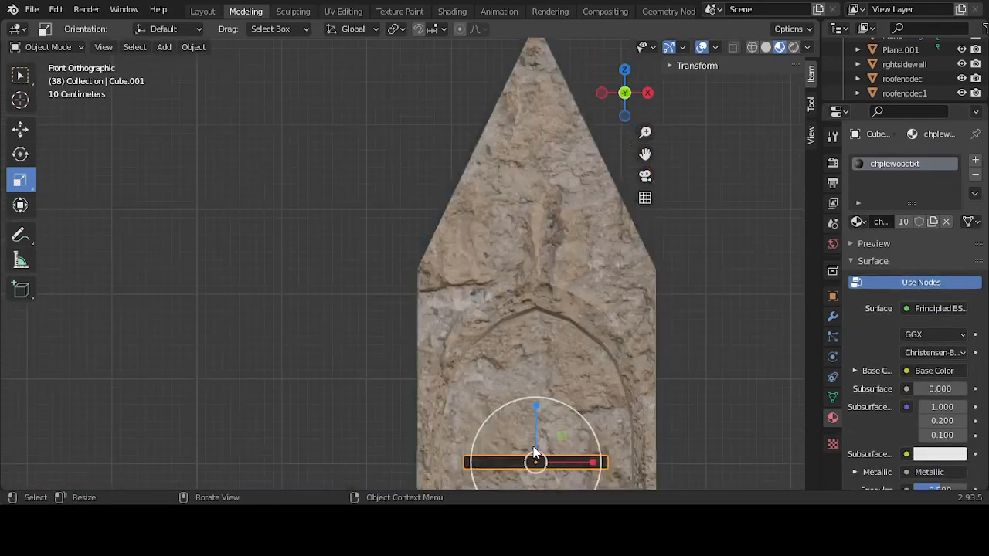
pyautogui.press('KP_Decimal')
pyautogui.moveTo(467, 264); pyautogui.dragTo(488, 264)
pyautogui.moveTo(527, 272); pyautogui.dragTo(587, 329, button='middle')
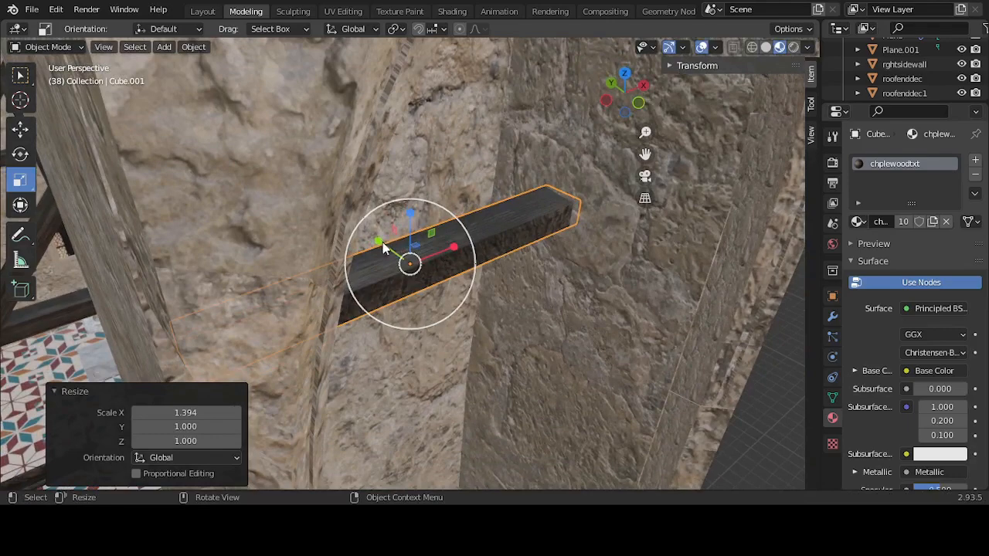
pyautogui.moveTo(382, 242); pyautogui.dragTo(384, 244)
pyautogui.scroll(-5, 561, 279)
pyautogui.click(646, 322)
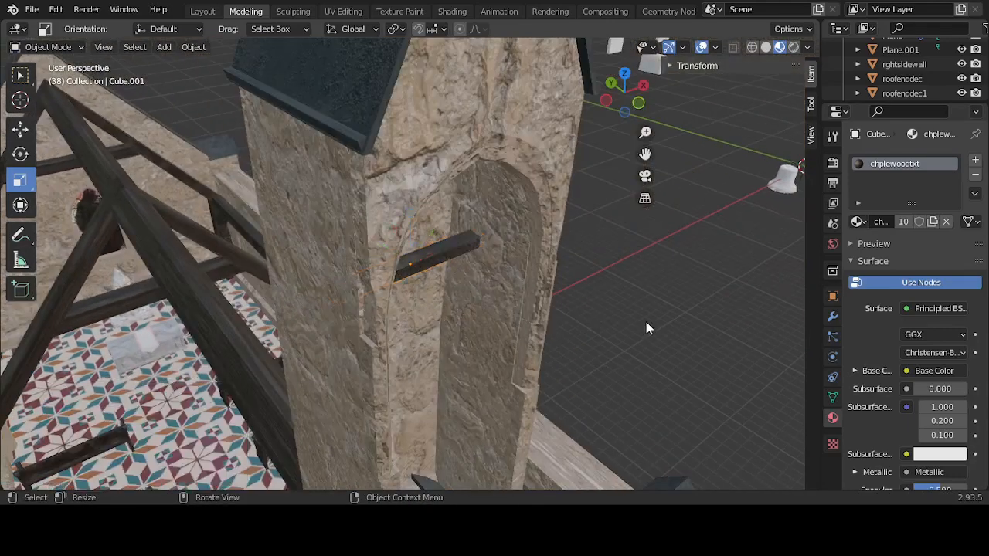
# Step: Join the tower and its wooden crossbeam into one object, and deselect it
pyautogui.scroll(-5, 646, 321)
pyautogui.moveTo(645, 322); pyautogui.dragTo(591, 327, button='middle')
pyautogui.click(451, 297)
pyautogui.scroll(6, 446, 296)
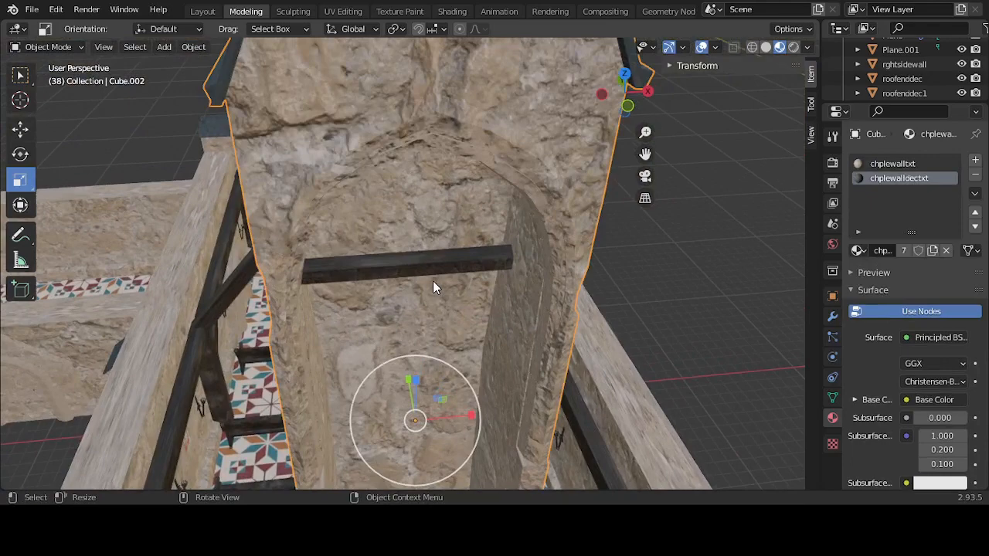
pyautogui.keyDown('shift'); pyautogui.click(433, 272); pyautogui.keyUp('shift')
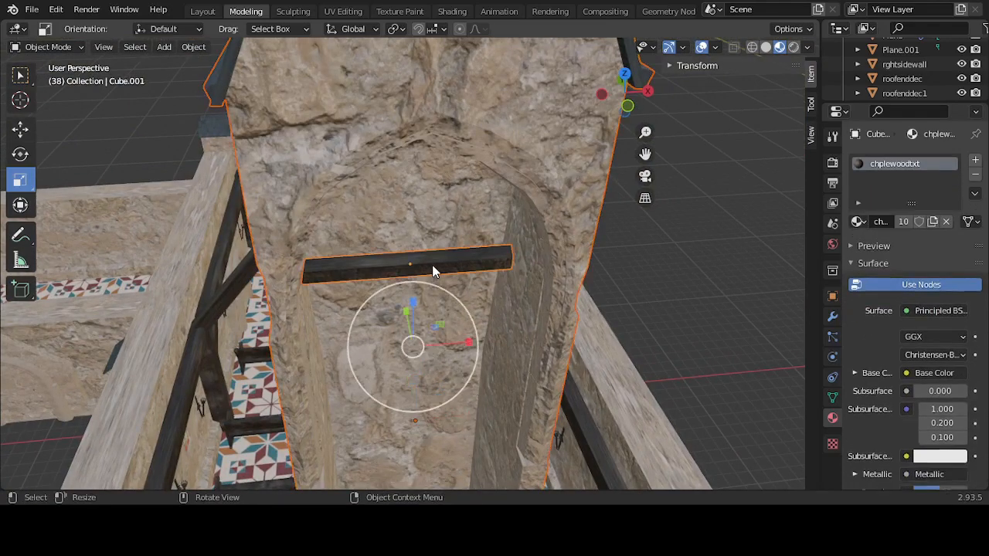
pyautogui.hotkey('ctrl', 'j')
pyautogui.scroll(-8, 439, 272)
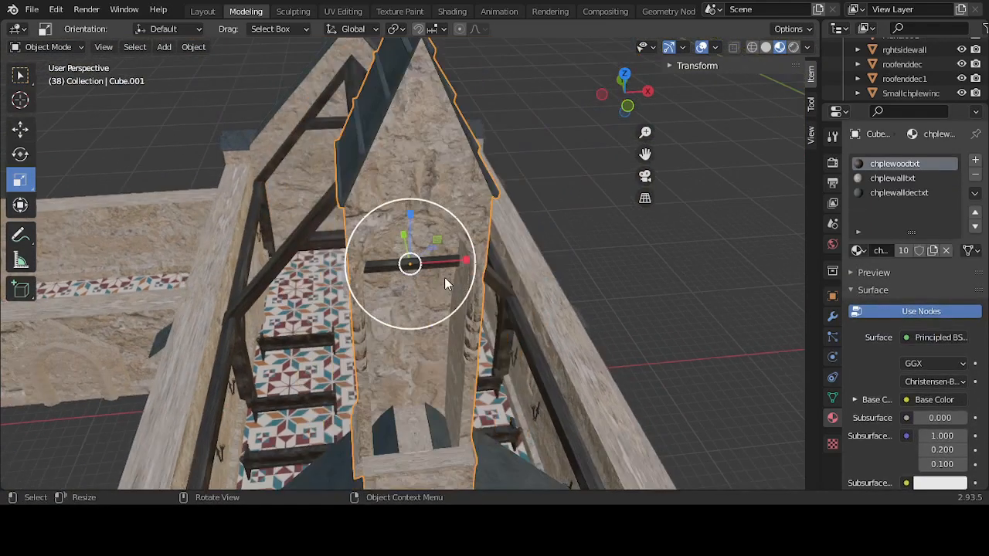
pyautogui.click(599, 318)
# Step: Select the bell and create a new material on it named belltxt
pyautogui.moveTo(561, 303); pyautogui.dragTo(584, 283, button='middle')
pyautogui.scroll(8, 490, 287)
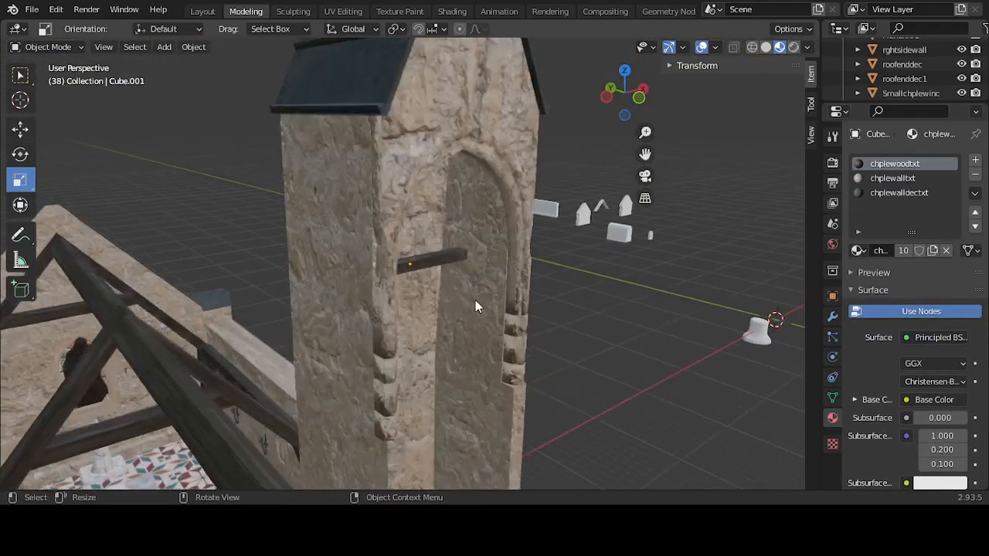
pyautogui.moveTo(477, 300); pyautogui.dragTo(487, 348, button='middle')
pyautogui.scroll(-6, 432, 317)
pyautogui.click(566, 306)
pyautogui.press('KP_Decimal')
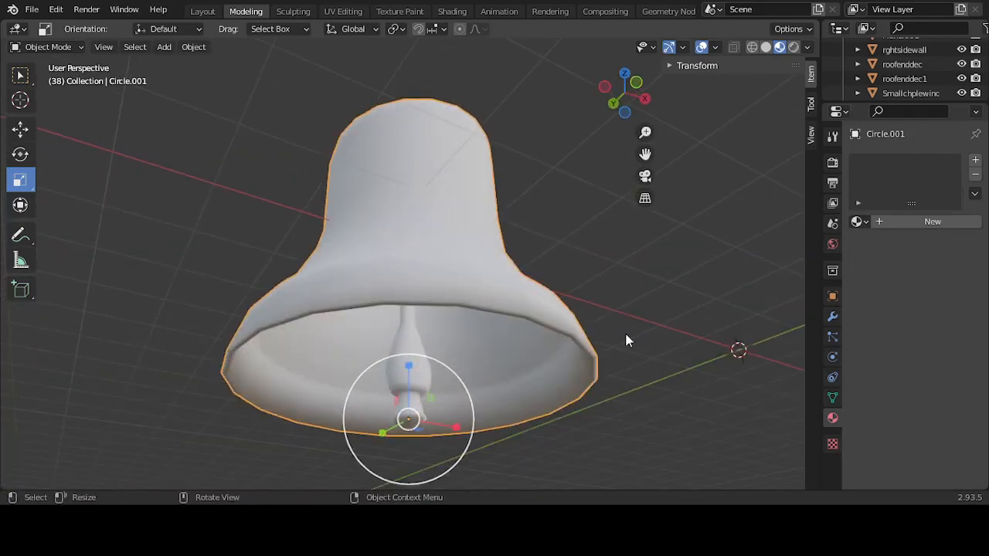
pyautogui.scroll(-2, 623, 341)
pyautogui.moveTo(617, 344); pyautogui.dragTo(596, 351, button='middle')
pyautogui.scroll(-1, 597, 351)
pyautogui.scroll(1, 602, 348)
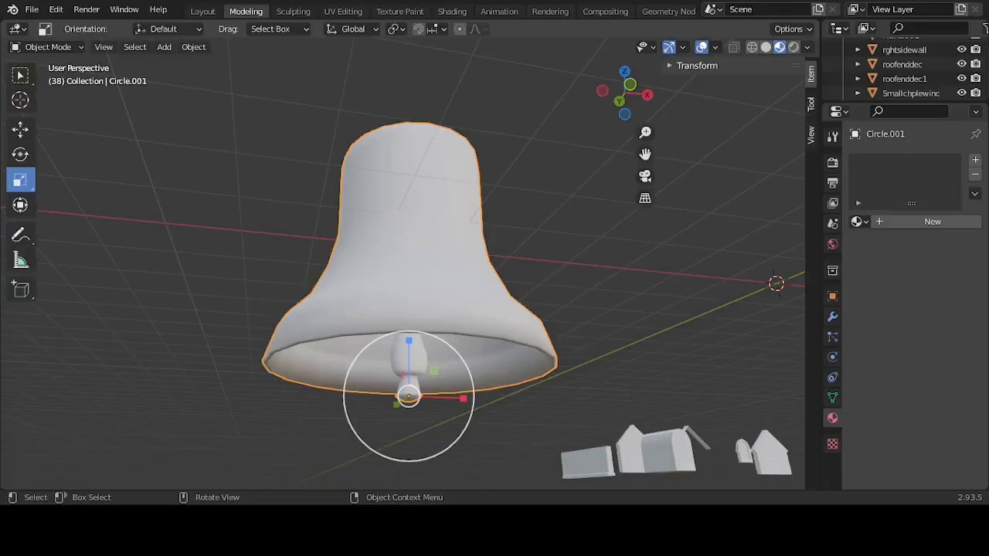
pyautogui.keyDown('shift'); pyautogui.click(450, 316); pyautogui.keyUp('shift')
pyautogui.click(508, 316)
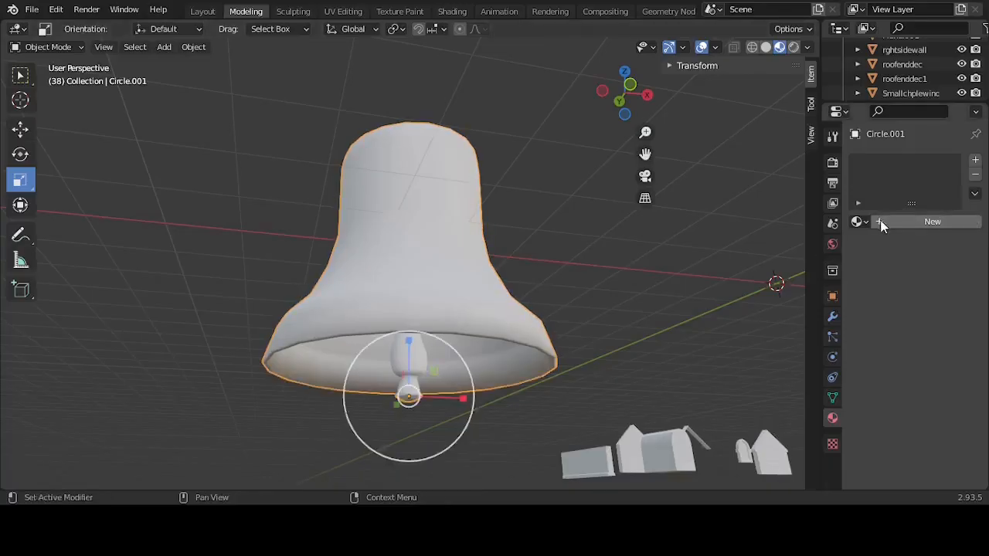
pyautogui.click(899, 222)
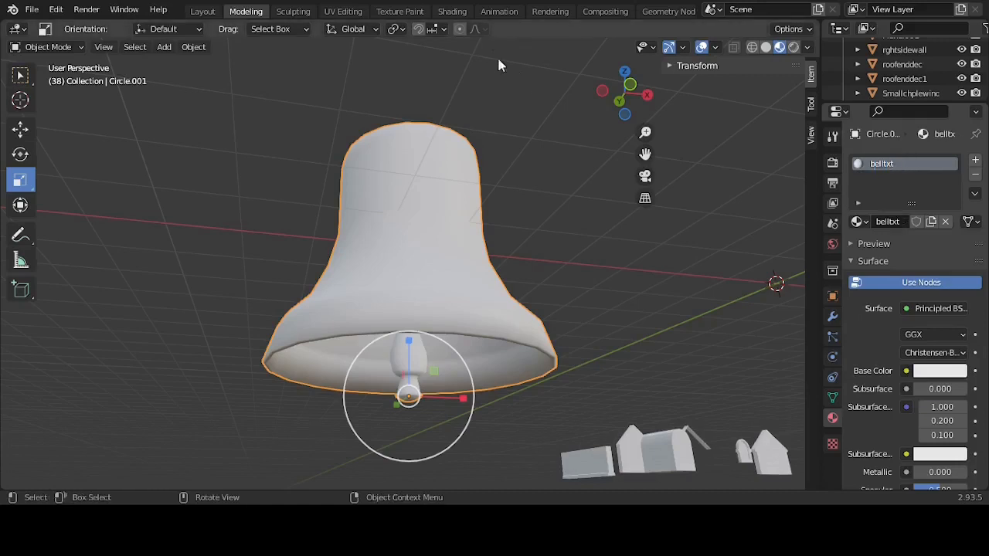
# Step: Set up the belltxt shader with image textures including roughness and normal maps, and return to modeling the bell in Object Mode
pyautogui.click(452, 12)
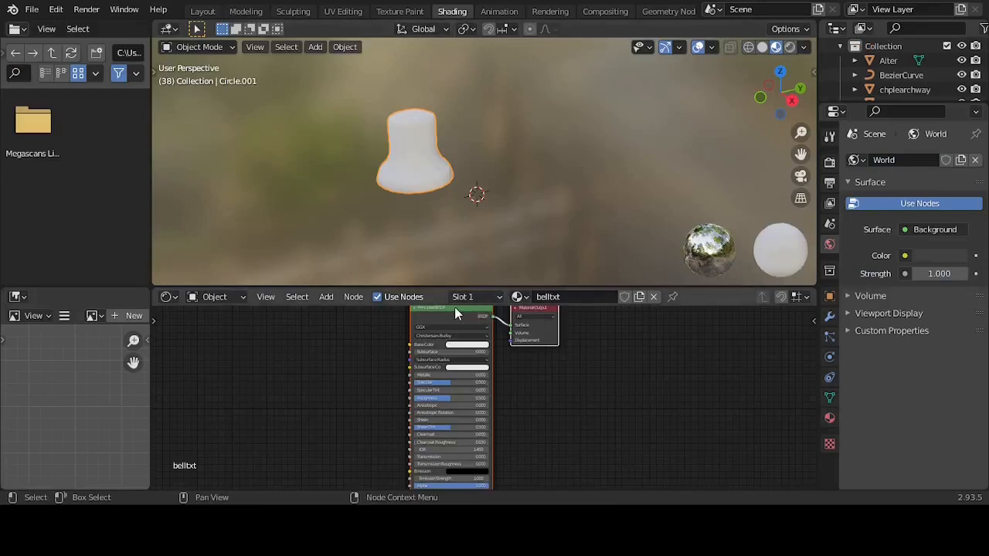
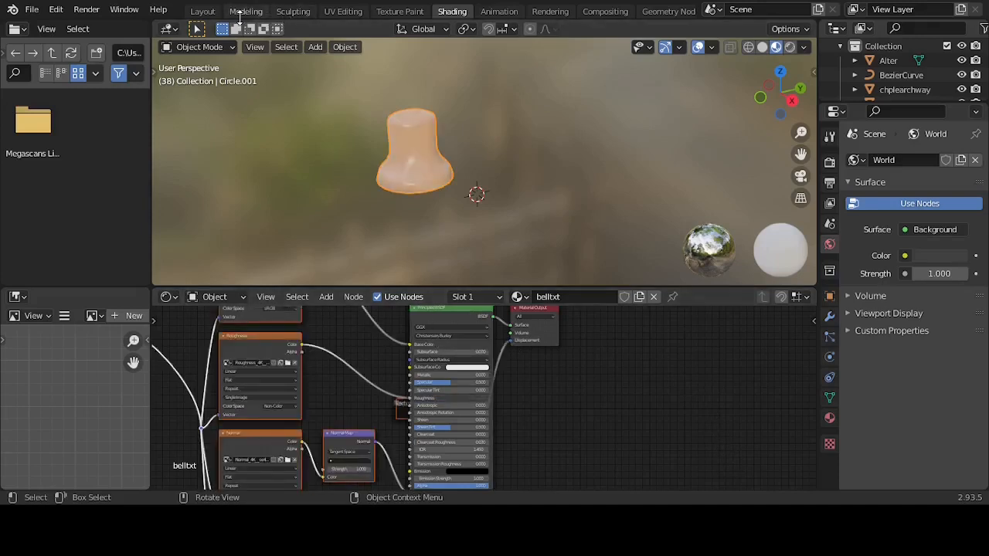
pyautogui.click(244, 12)
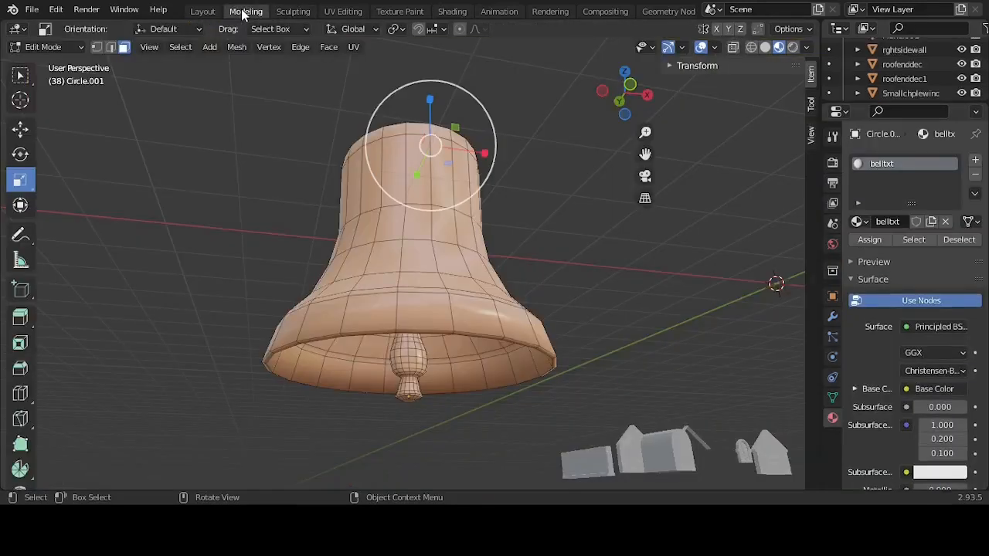
pyautogui.click(600, 223)
pyautogui.moveTo(599, 224); pyautogui.dragTo(600, 368, button='middle')
pyautogui.press('Tab')
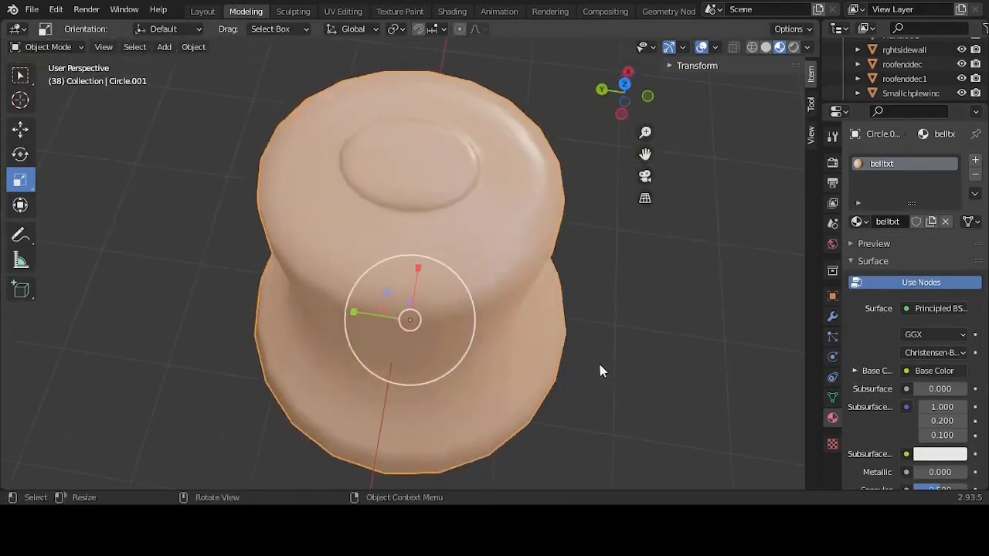
# Step: Narrow the bell slightly along Y, check its shape, and reselect it
pyautogui.moveTo(354, 318); pyautogui.dragTo(363, 317)
pyautogui.moveTo(595, 297); pyautogui.dragTo(466, 162, button='middle')
pyautogui.moveTo(456, 236); pyautogui.dragTo(557, 237, button='middle')
pyautogui.scroll(-5, 420, 237)
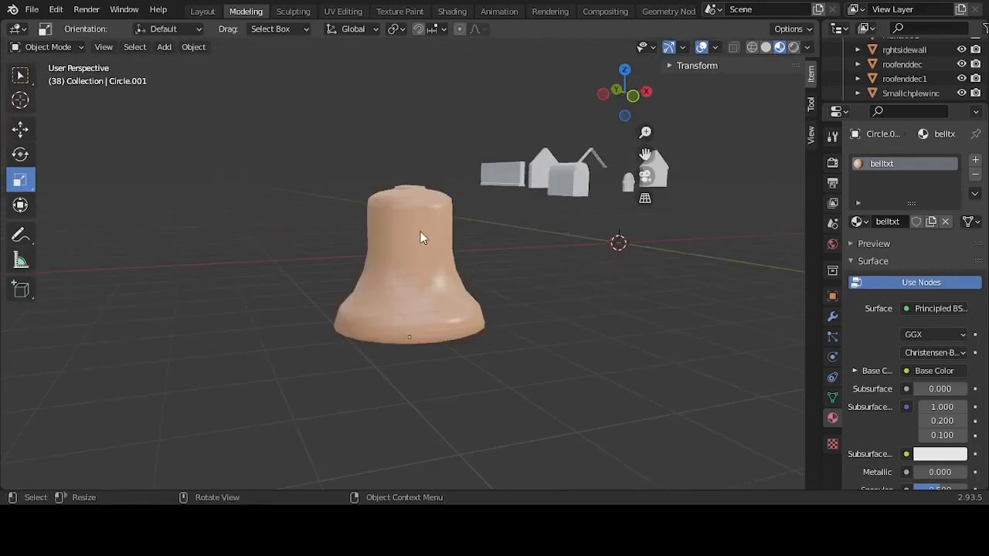
pyautogui.moveTo(420, 236)
pyautogui.mouseDown(button='middle')
pyautogui.moveTo(456, 240)
pyautogui.moveTo(430, 245)
pyautogui.mouseUp(button='middle')
pyautogui.click(426, 244)
pyautogui.scroll(-3, 426, 245)
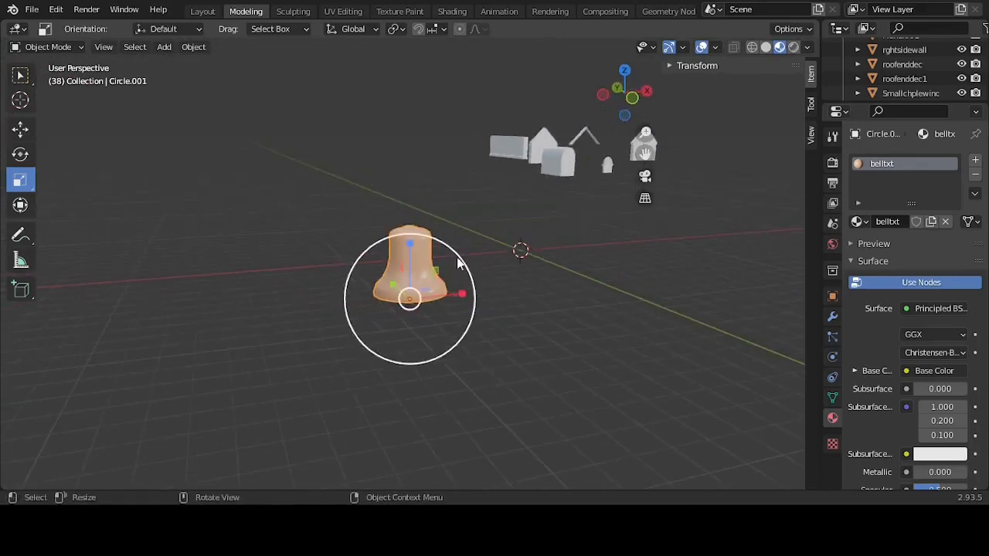
# Step: Move the bell about -89.9 m along X and about -28.2 m along Y to the chapel's front gable
pyautogui.scroll(2, 457, 263)
pyautogui.scroll(-5, 343, 228)
pyautogui.scroll(-8, 343, 229)
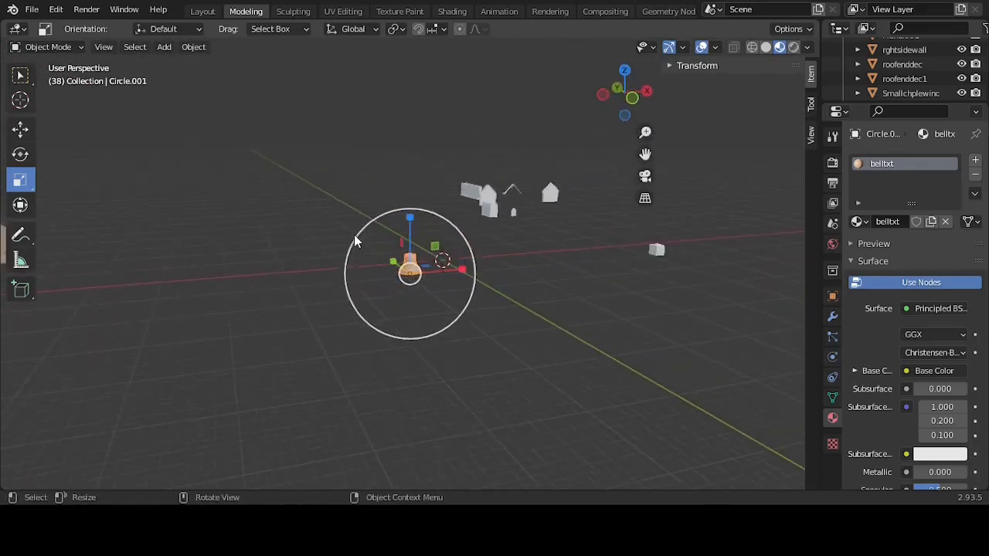
pyautogui.scroll(2, 368, 240)
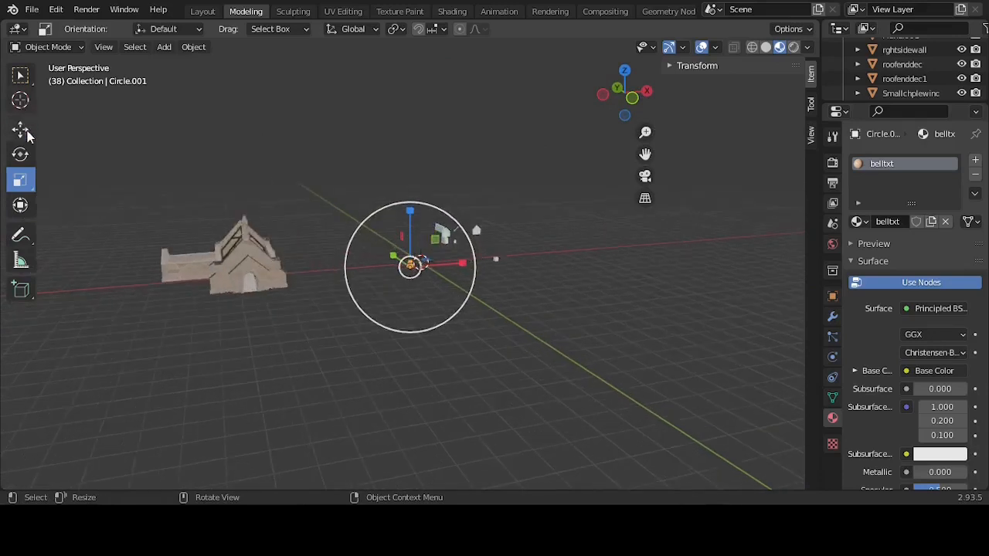
pyautogui.click(21, 128)
pyautogui.moveTo(455, 269); pyautogui.dragTo(302, 291)
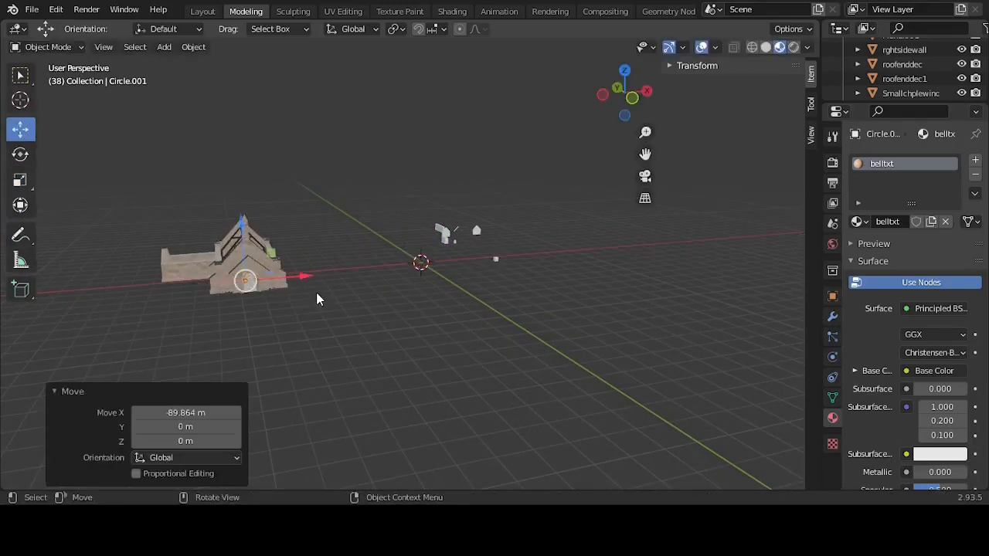
pyautogui.press('KP_7')
pyautogui.moveTo(249, 228); pyautogui.dragTo(250, 274)
# Step: Align the bell with the bell tower in top view, shifting it about 0.4 m along X and 2.63 m along Y
pyautogui.press('KP_Decimal')
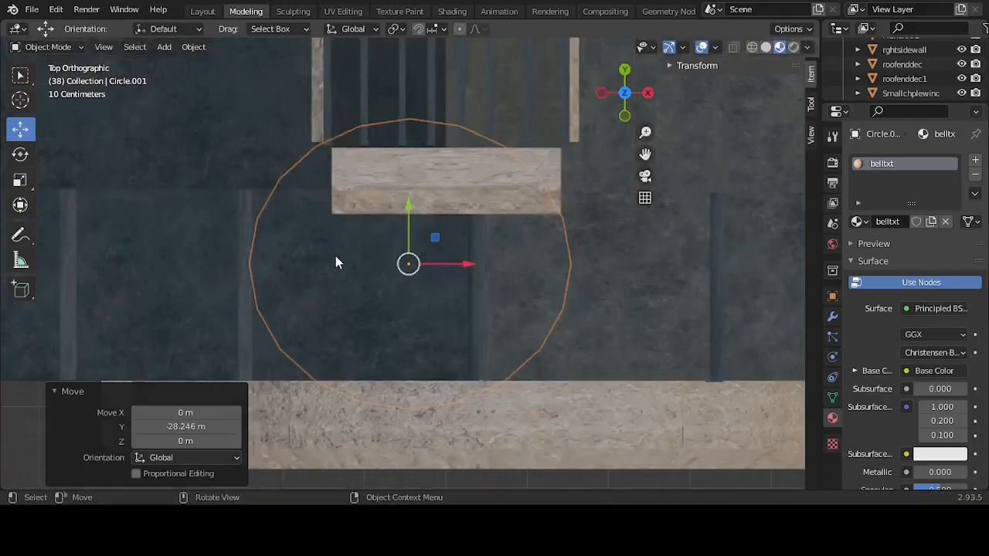
pyautogui.press('KP_7')
pyautogui.press('g')
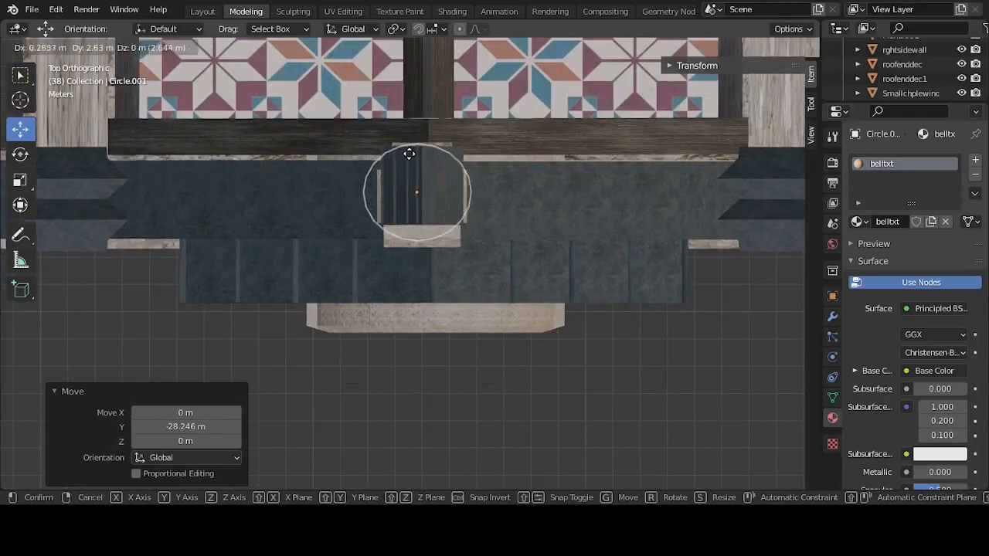
pyautogui.click(412, 159)
pyautogui.moveTo(412, 160); pyautogui.dragTo(421, 120, button='middle')
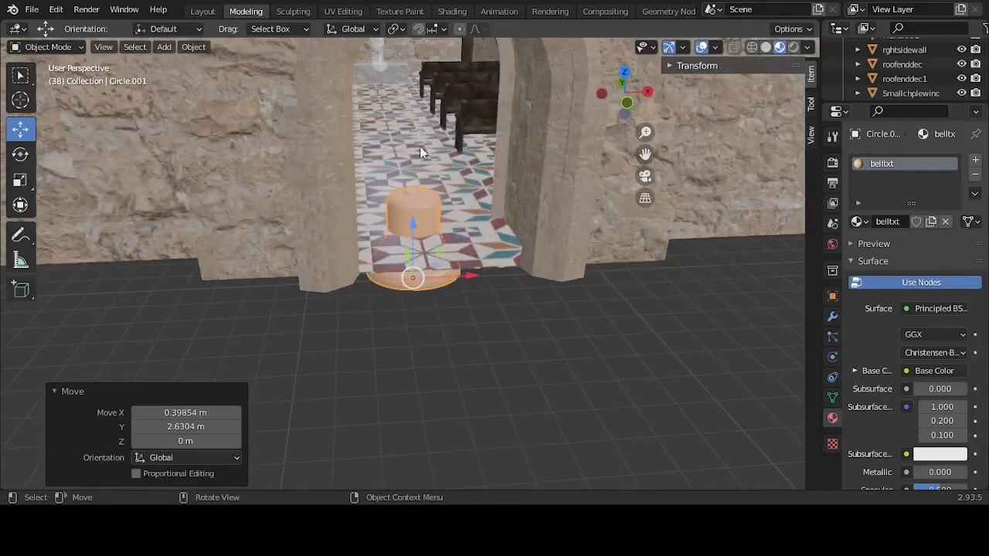
# Step: Raise the bell about 25.5 m and a further 3.6 m along Z into the bell tower's opening
pyautogui.scroll(-7, 420, 155)
pyautogui.moveTo(412, 215); pyautogui.dragTo(417, 474)
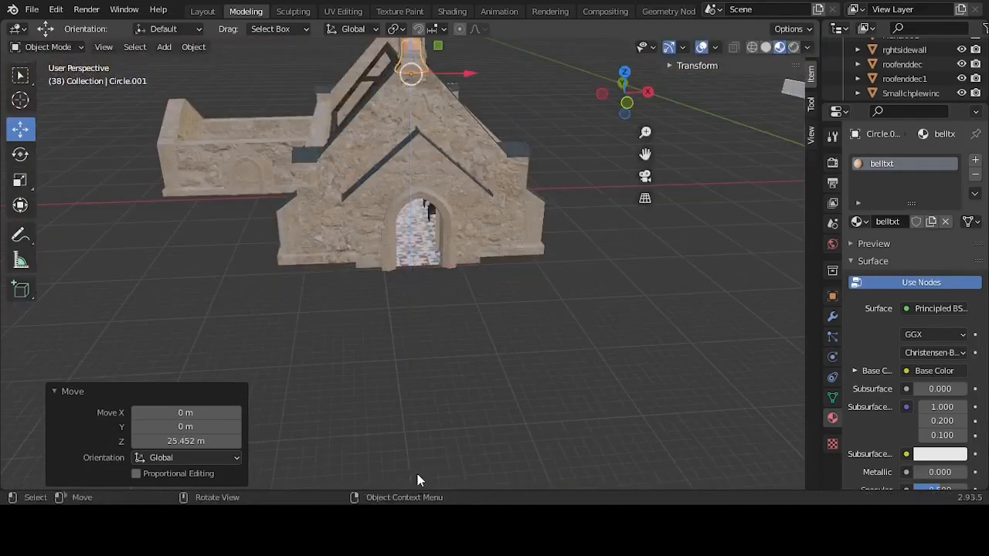
pyautogui.press('KP_Decimal')
pyautogui.scroll(2, 400, 345)
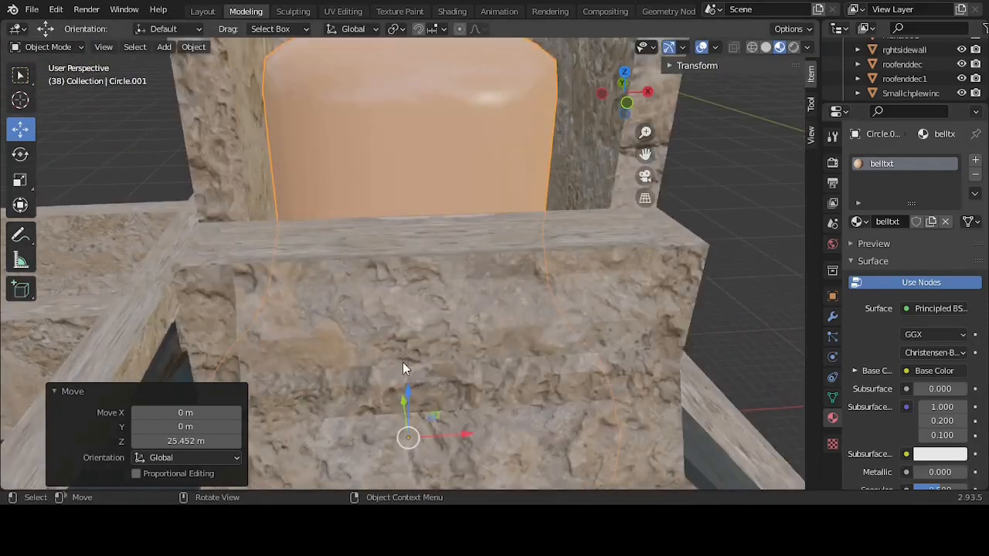
pyautogui.scroll(-4, 403, 363)
pyautogui.moveTo(432, 349); pyautogui.dragTo(424, 301, button='middle')
pyautogui.scroll(-3, 424, 303)
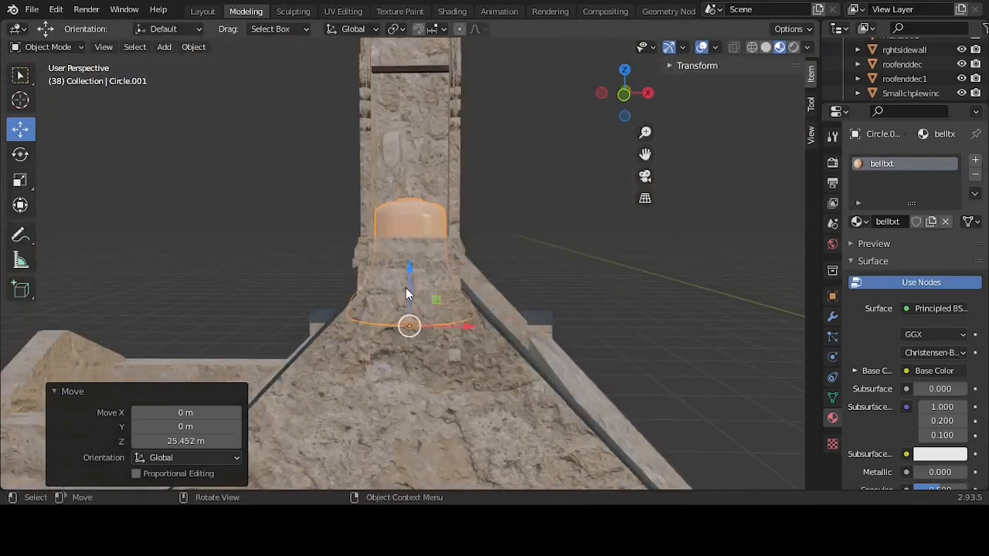
pyautogui.moveTo(406, 289); pyautogui.dragTo(409, 155)
# Step: Scale the bell down uniformly by a factor of about 0.406 to fit inside the tower's opening
pyautogui.press('KP_Decimal')
pyautogui.moveTo(459, 208); pyautogui.dragTo(403, 306, button='middle')
pyautogui.scroll(-3, 410, 285)
pyautogui.click(20, 179)
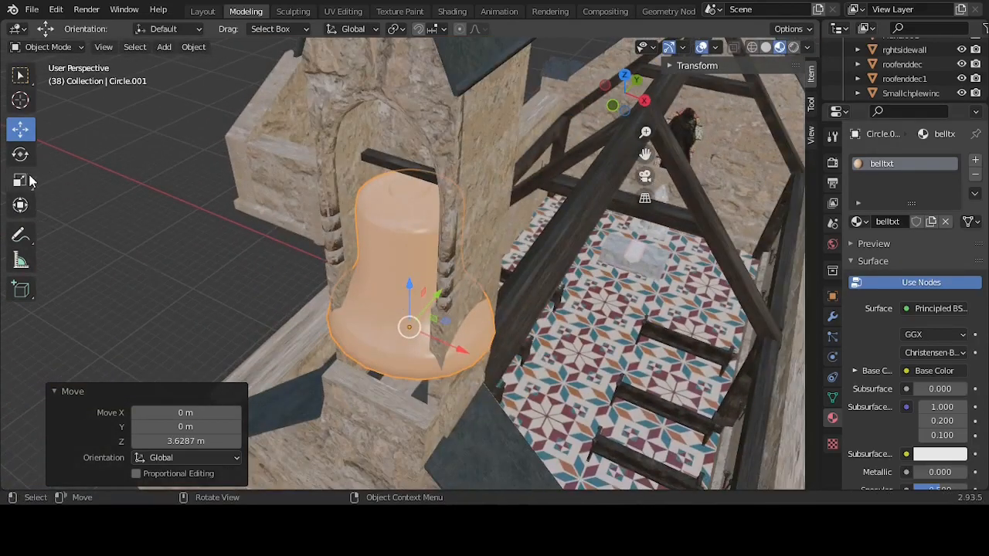
pyautogui.moveTo(456, 294); pyautogui.dragTo(425, 313)
pyautogui.moveTo(413, 321); pyautogui.dragTo(482, 307, button='middle')
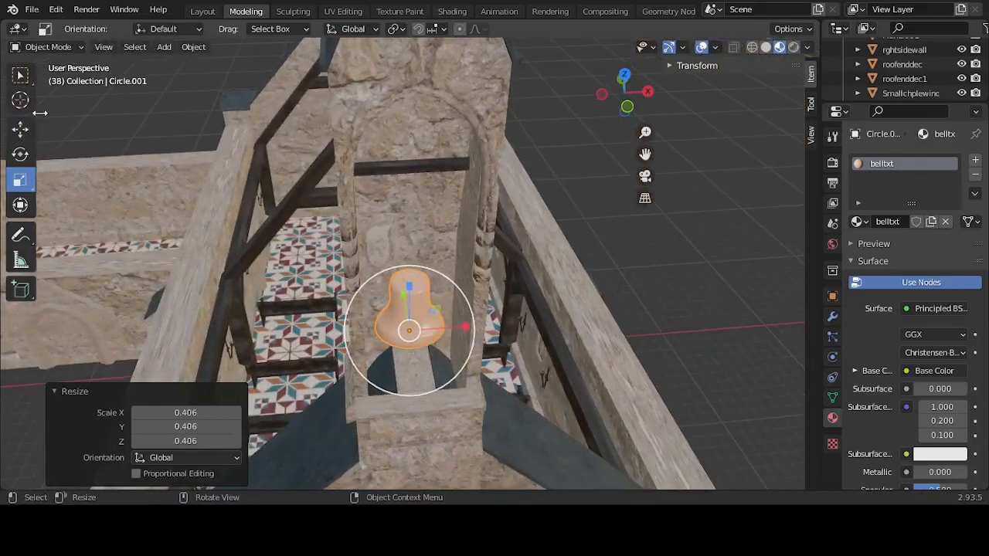
# Step: Raise the bell about 2.5 m along Z to just beneath the tower's wooden crossbeam
pyautogui.click(20, 128)
pyautogui.moveTo(405, 274); pyautogui.dragTo(409, 188)
pyautogui.press('KP_1')
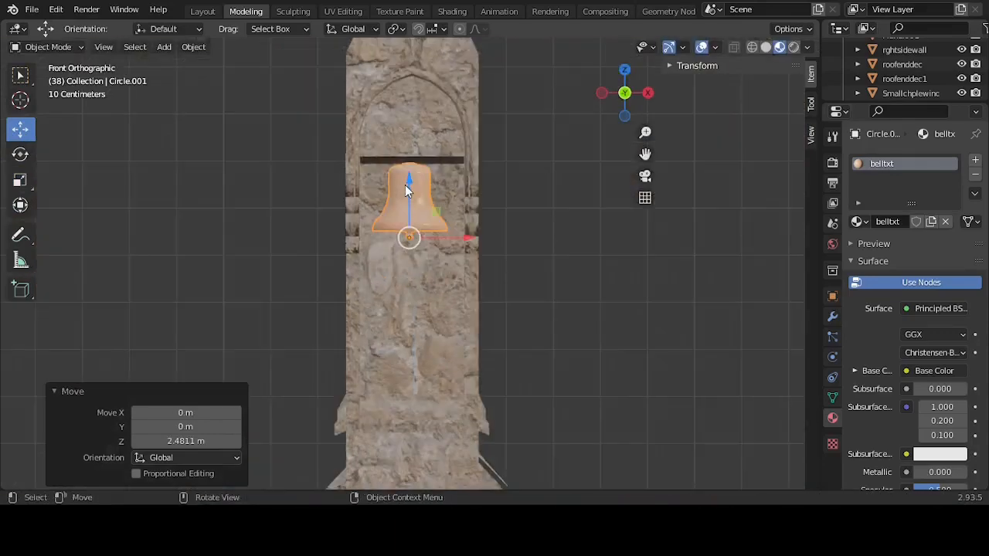
pyautogui.press('KP_Decimal')
# Step: Adjust the bell along Y under the crossbeam and fine-tune its height so it hangs from the beam
pyautogui.moveTo(409, 190); pyautogui.dragTo(435, 321, button='middle')
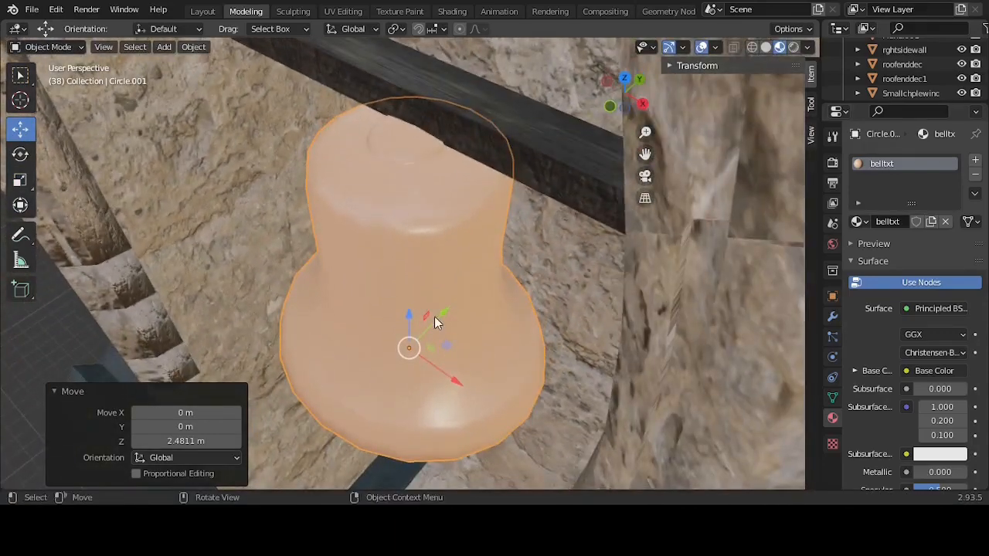
pyautogui.moveTo(435, 321); pyautogui.dragTo(439, 297)
pyautogui.moveTo(439, 298); pyautogui.dragTo(493, 229, button='middle')
pyautogui.moveTo(416, 343); pyautogui.dragTo(419, 317)
pyautogui.scroll(-10, 420, 316)
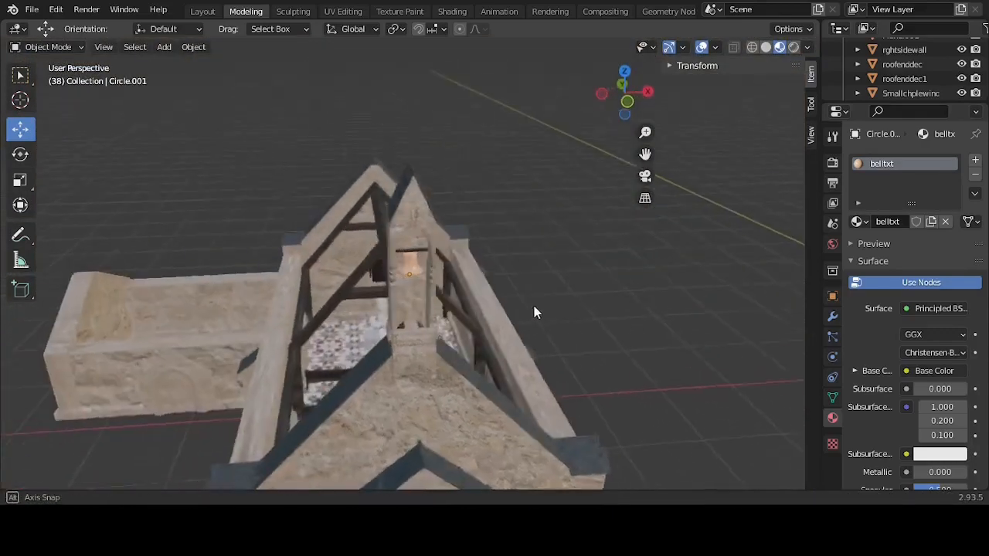
pyautogui.scroll(-3, 527, 305)
pyautogui.scroll(3, 517, 327)
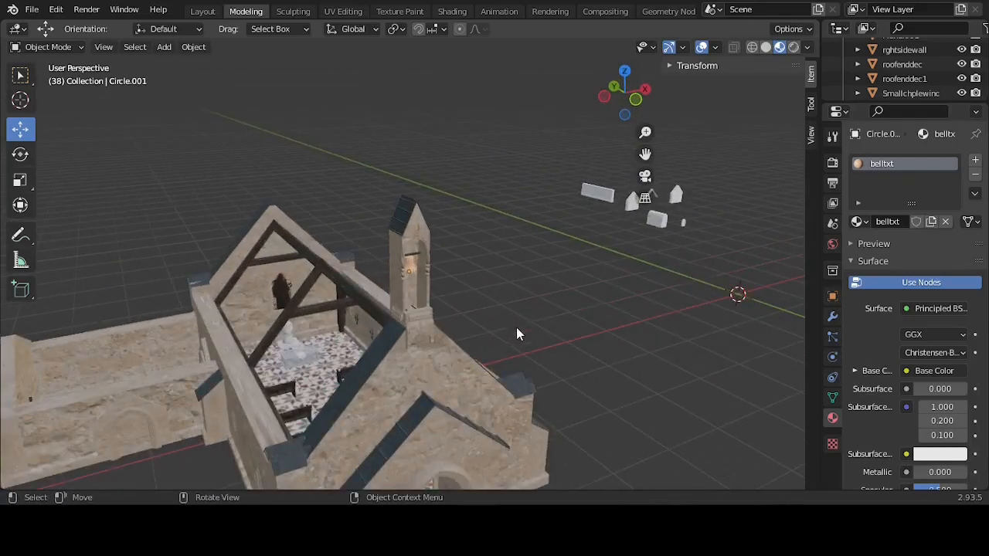
pyautogui.press('Tab')
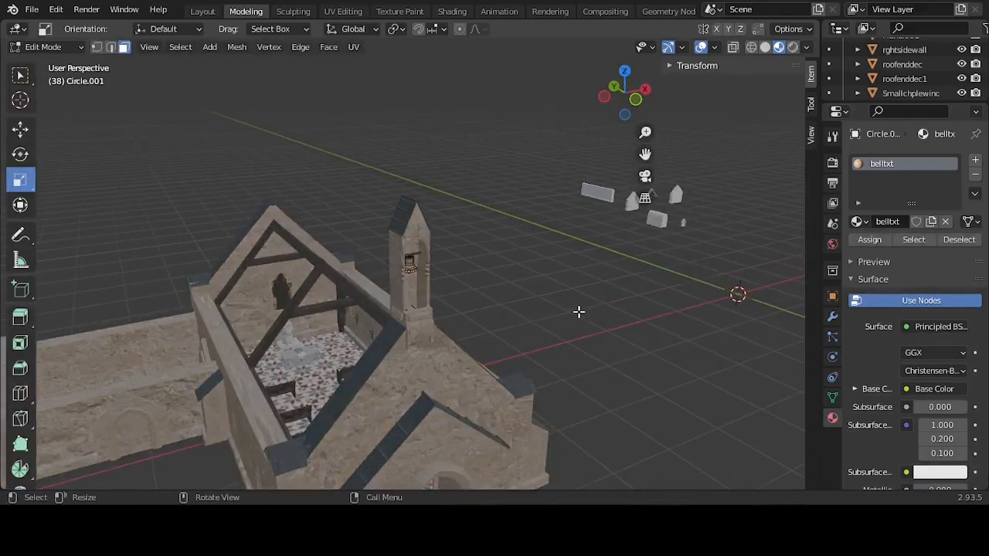
pyautogui.press('Tab')
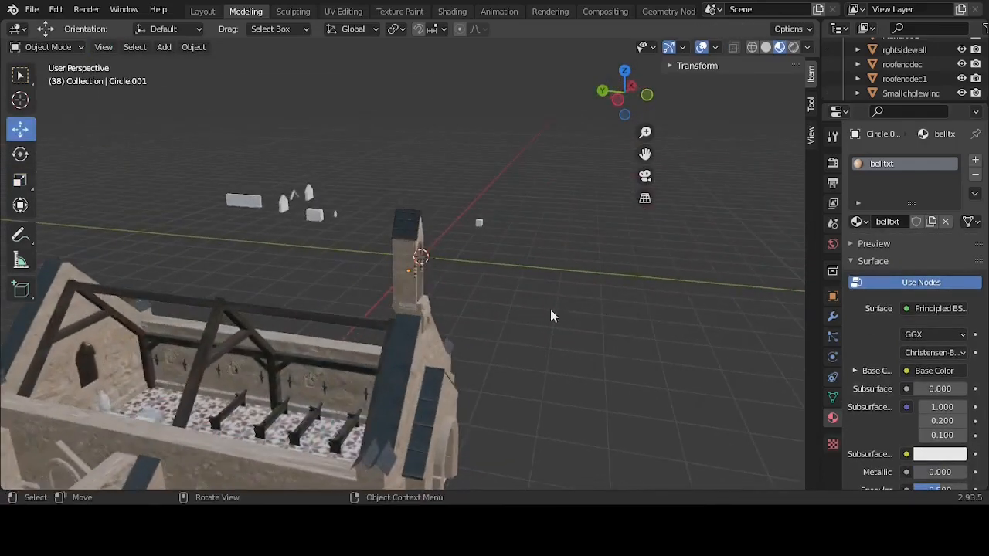